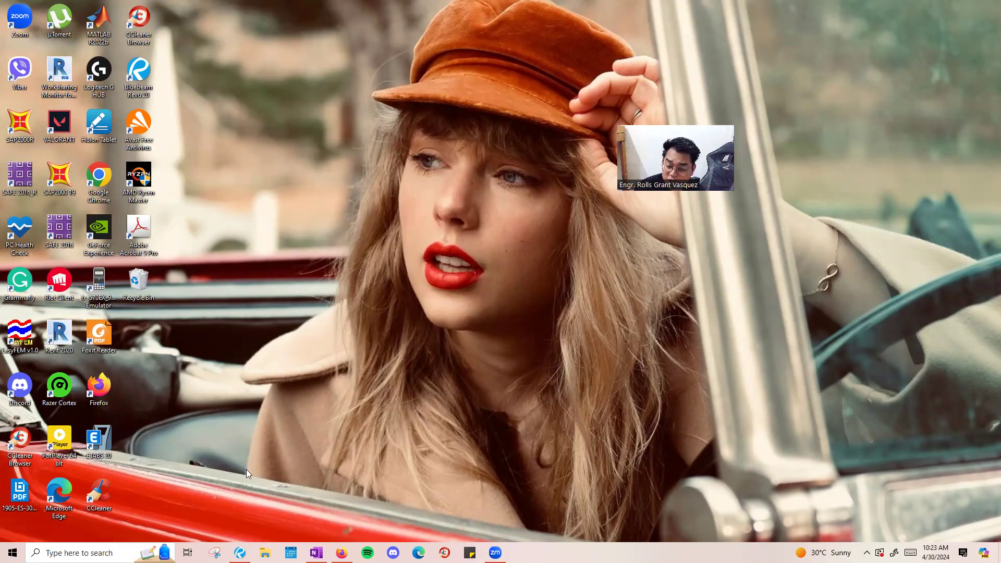
# Launch ETABS and start a new model.
pyautogui.doubleClick(94, 443)
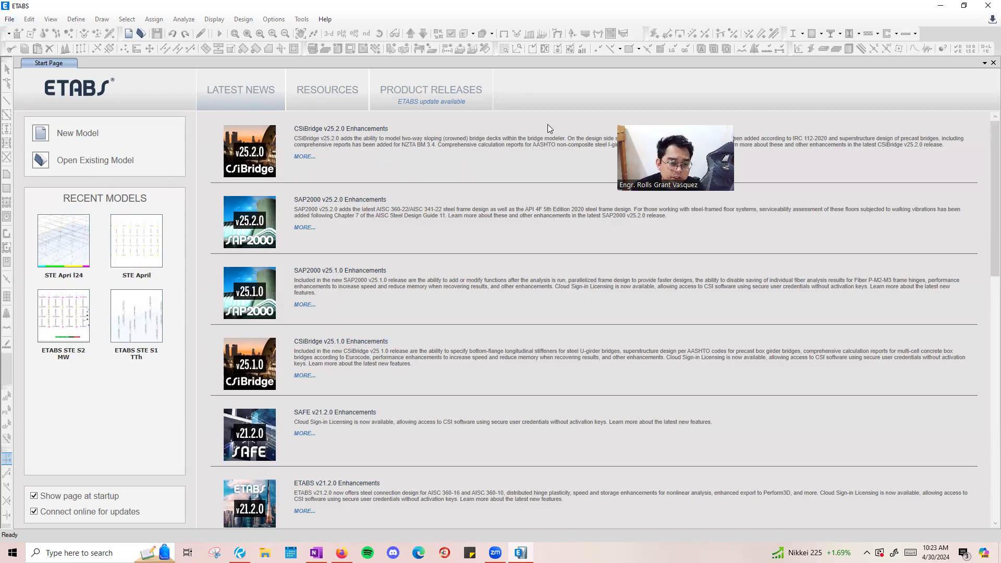
pyautogui.click(79, 133)
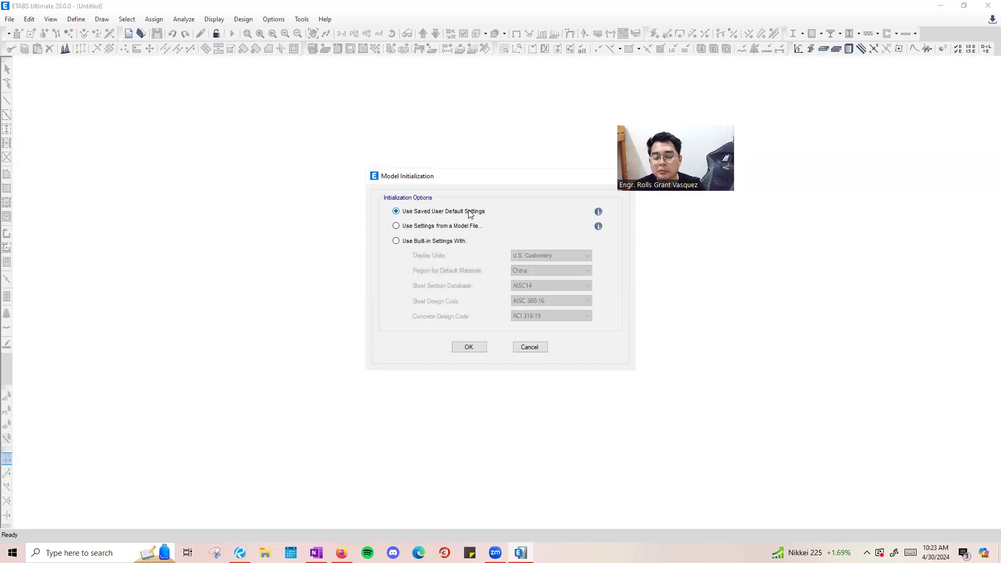
pyautogui.moveTo(423, 185); pyautogui.dragTo(286, 180)
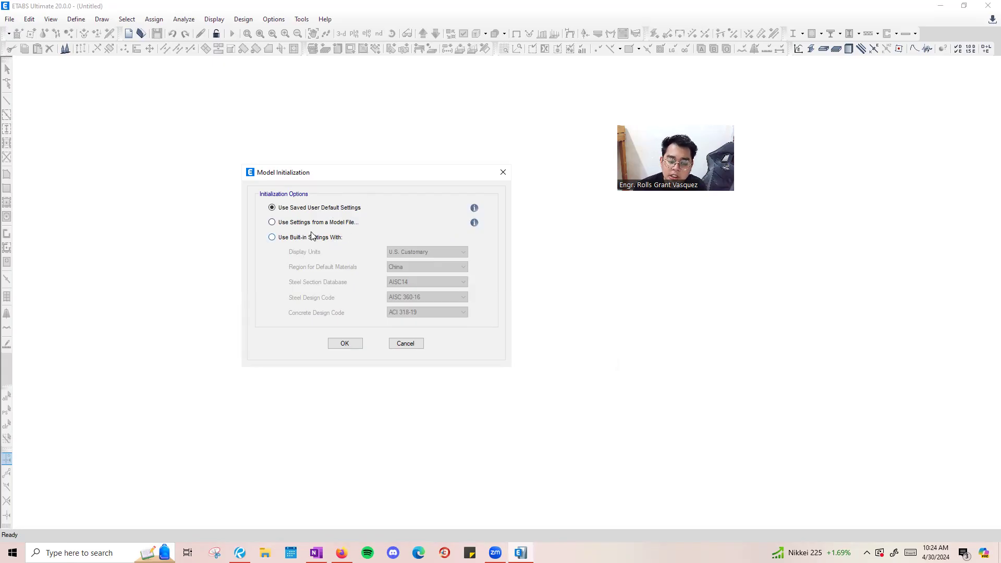
# Initialize the model with built-in settings, using Metric SI display units and United States as the region for default materials.
pyautogui.click(290, 238)
pyautogui.click(403, 257)
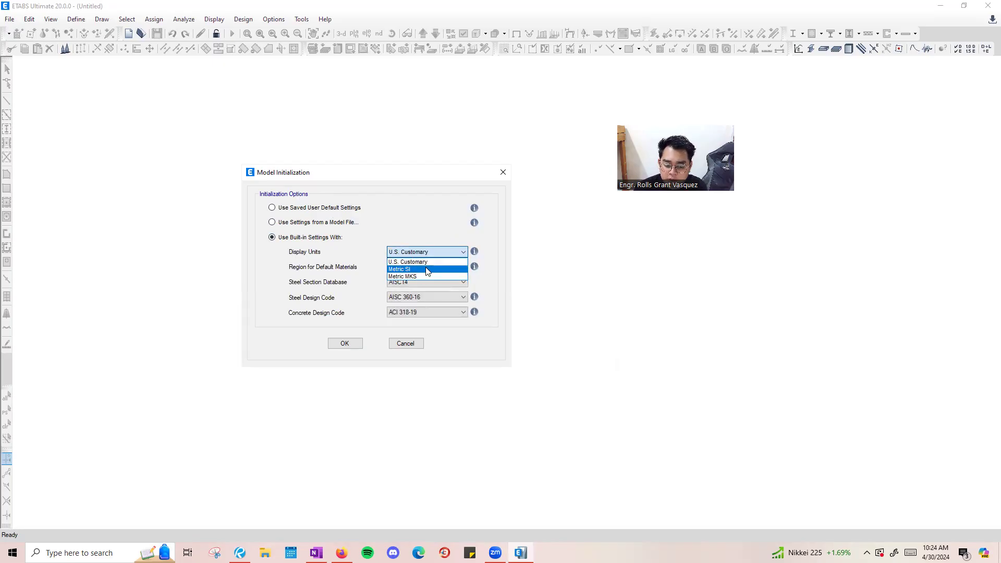
pyautogui.click(426, 269)
pyautogui.click(411, 268)
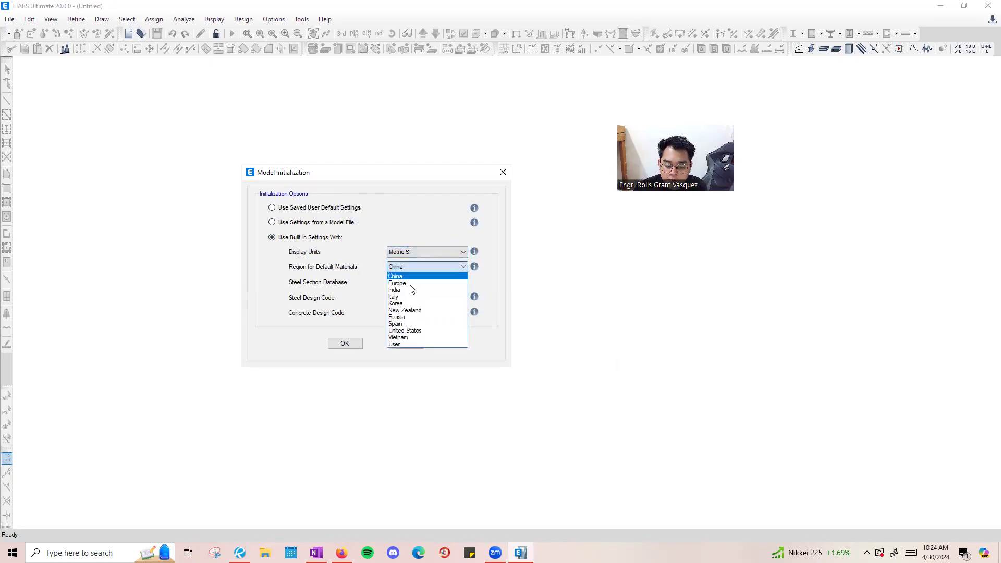
pyautogui.click(412, 330)
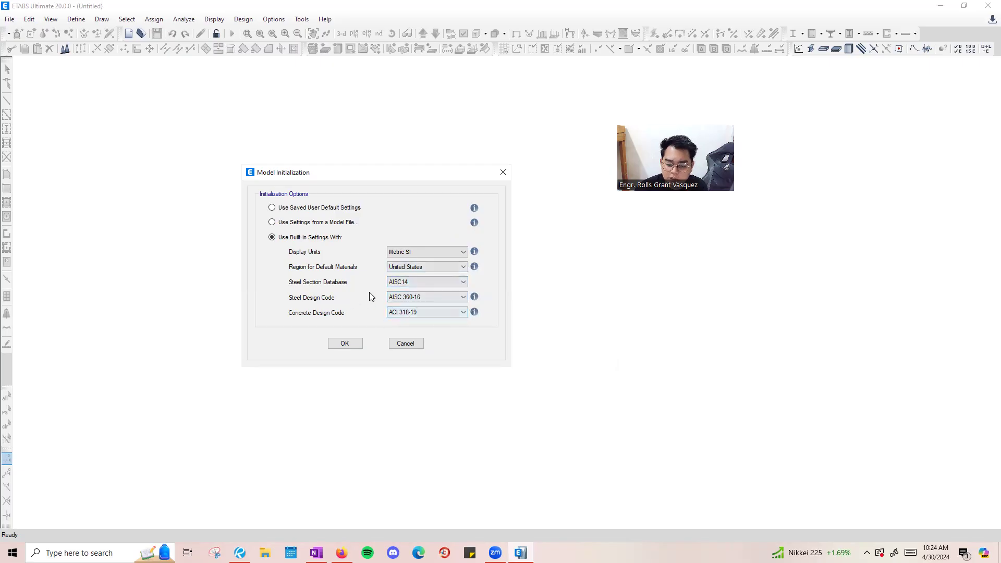
# Set the concrete design code to ACI 318-14 and accept the model initialization settings.
pyautogui.click(411, 313)
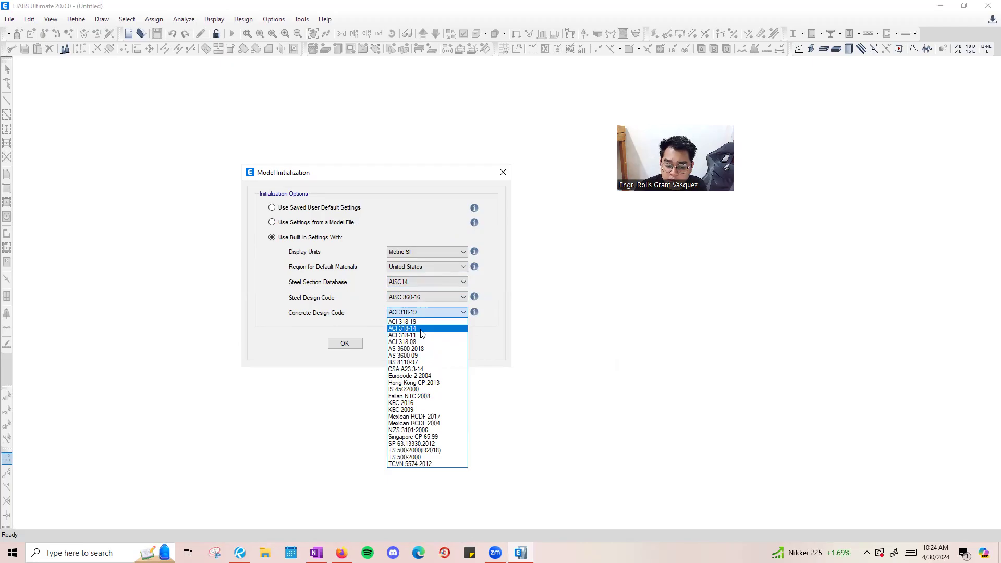
pyautogui.click(421, 330)
pyautogui.click(426, 312)
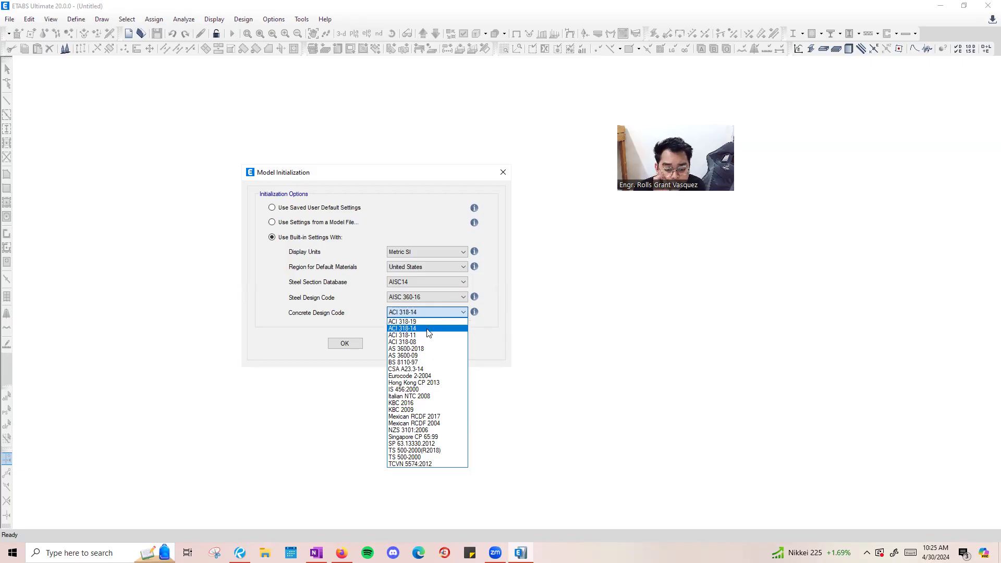
pyautogui.click(428, 329)
pyautogui.click(434, 314)
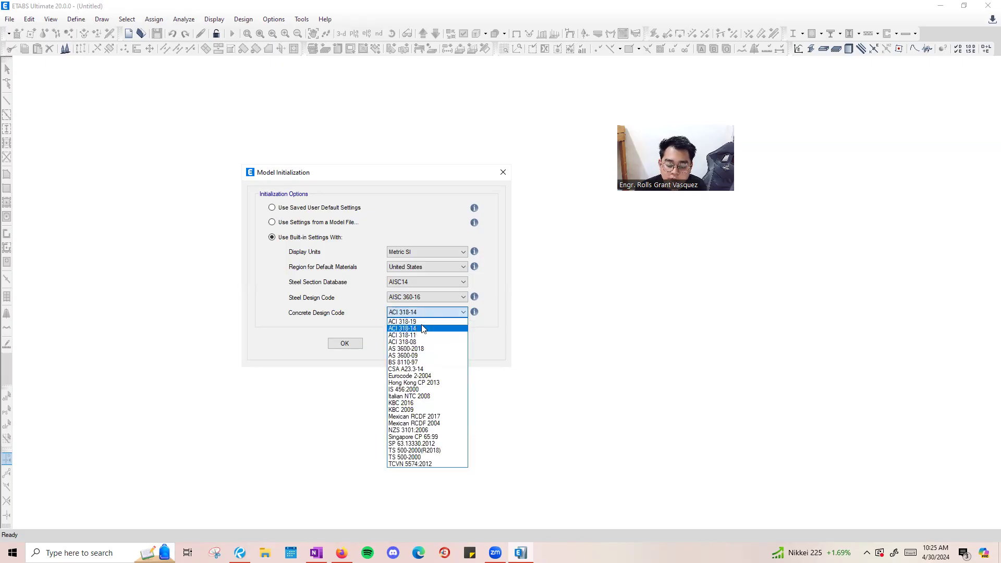
pyautogui.click(415, 328)
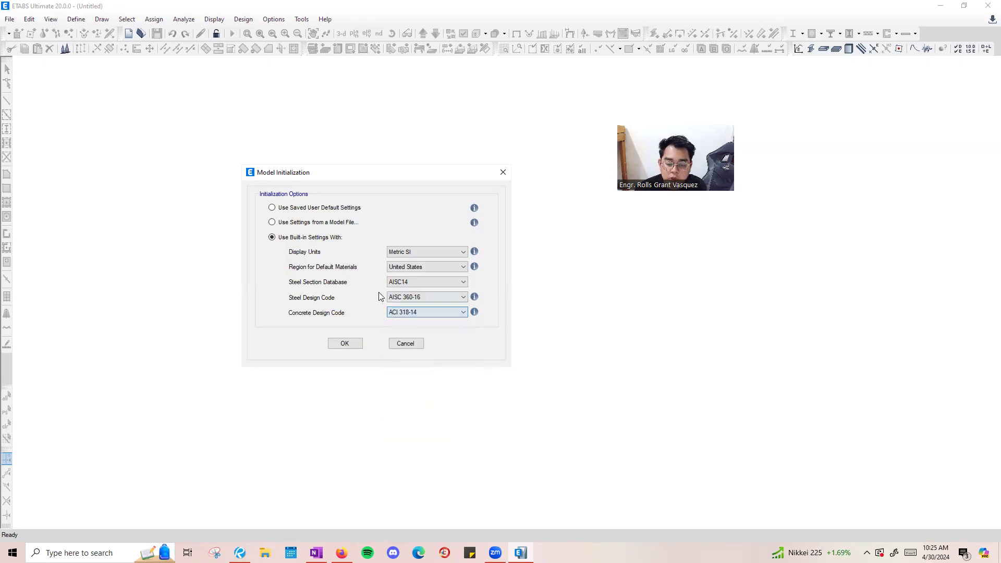
pyautogui.click(348, 347)
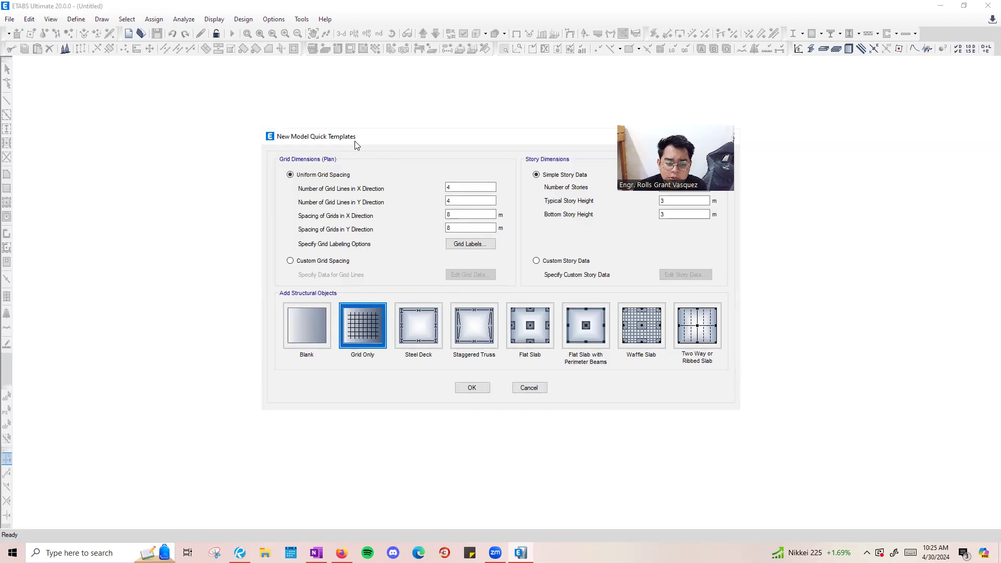
# Switch the plan grid dimensions to custom grid spacing and view the grid line data.
pyautogui.moveTo(359, 143); pyautogui.dragTo(201, 168)
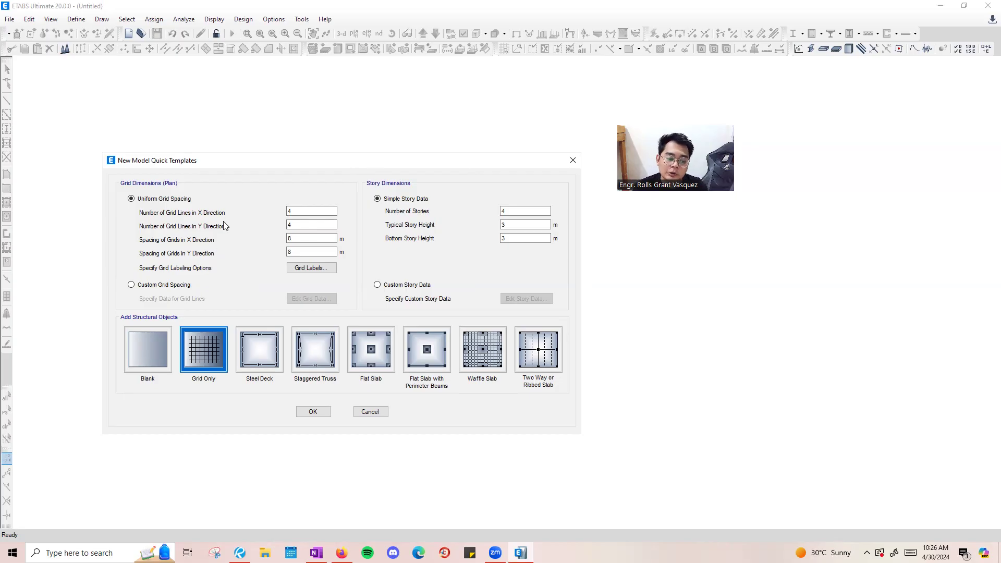
pyautogui.doubleClick(288, 211)
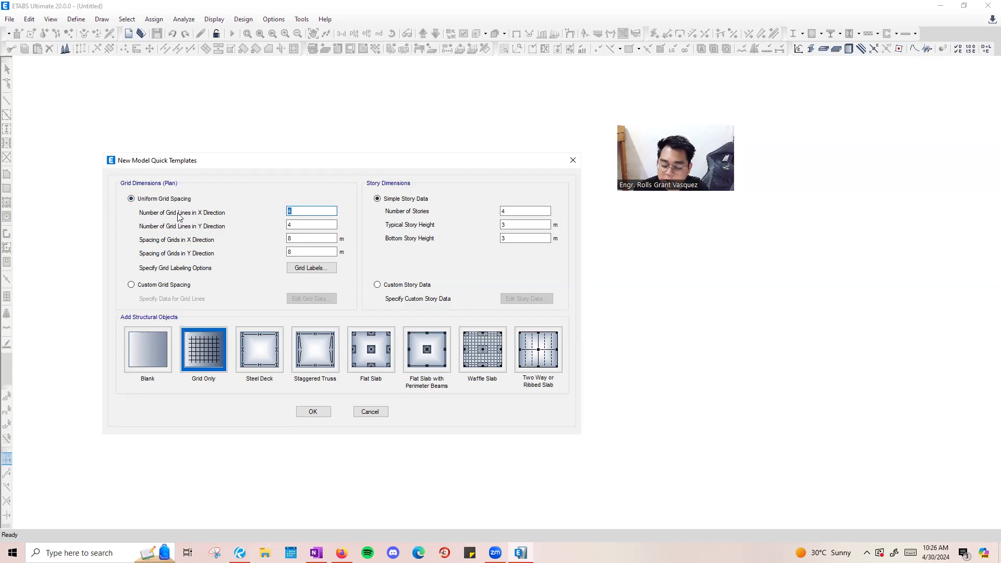
pyautogui.click(171, 288)
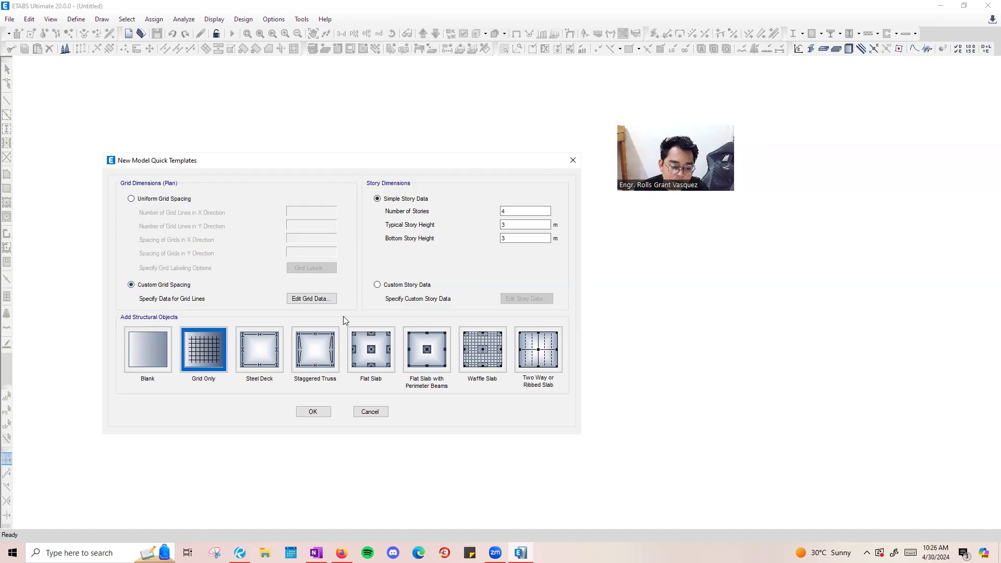
pyautogui.click(315, 299)
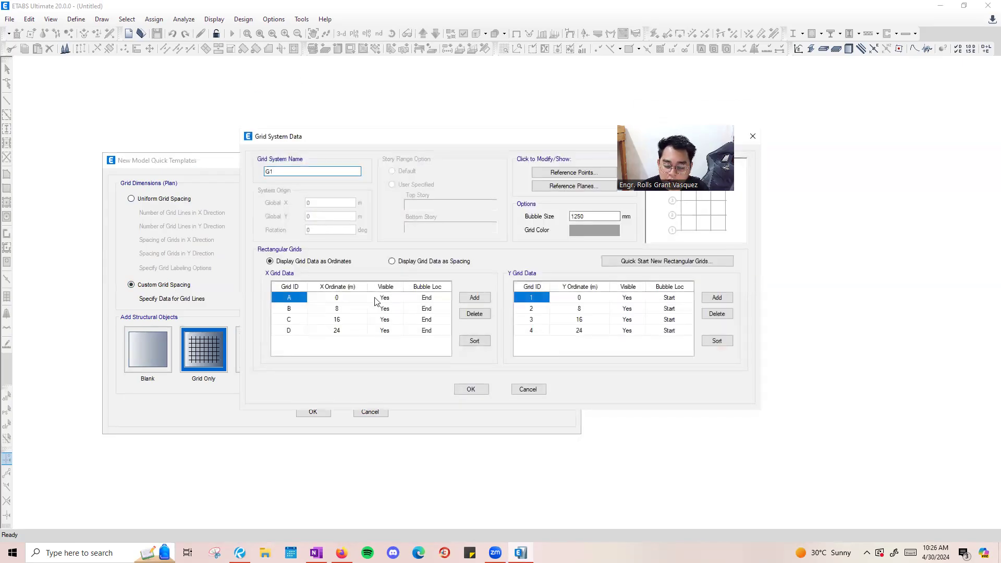
pyautogui.click(753, 136)
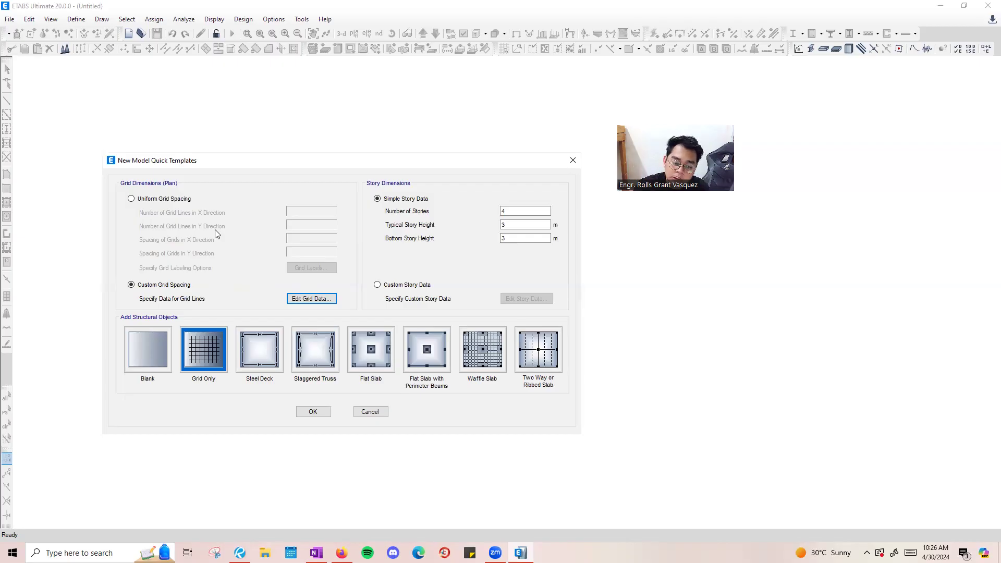
# Set the uniform grid spacing to 6 m in X and Y, return to custom spacing and check the grid data.
pyautogui.click(154, 200)
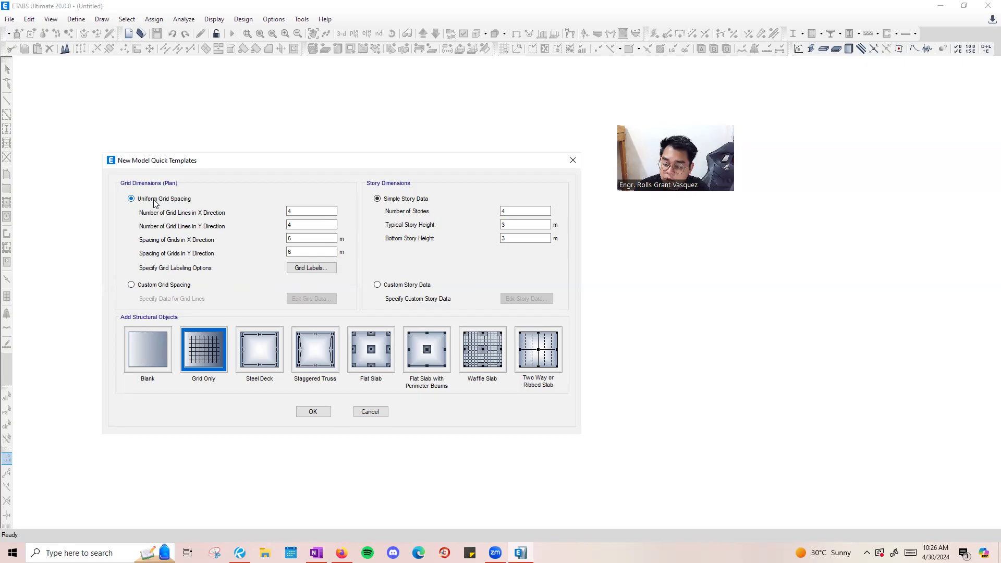
pyautogui.click(165, 285)
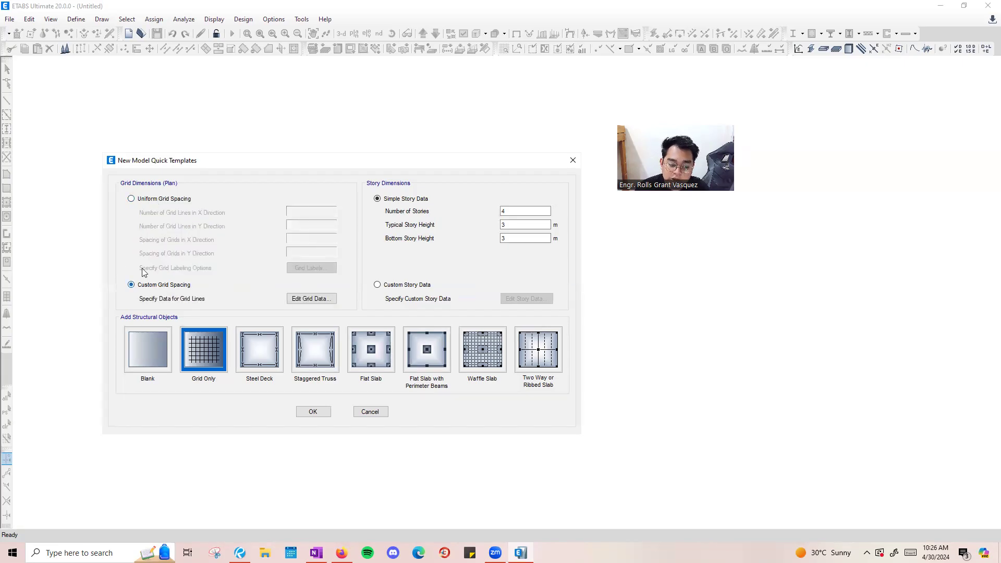
pyautogui.click(322, 296)
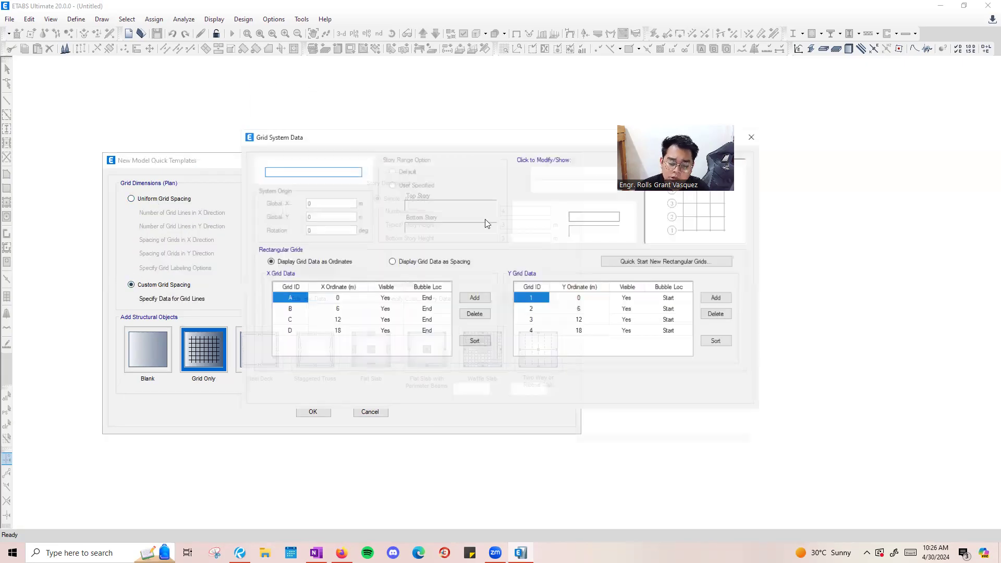
pyautogui.click(751, 137)
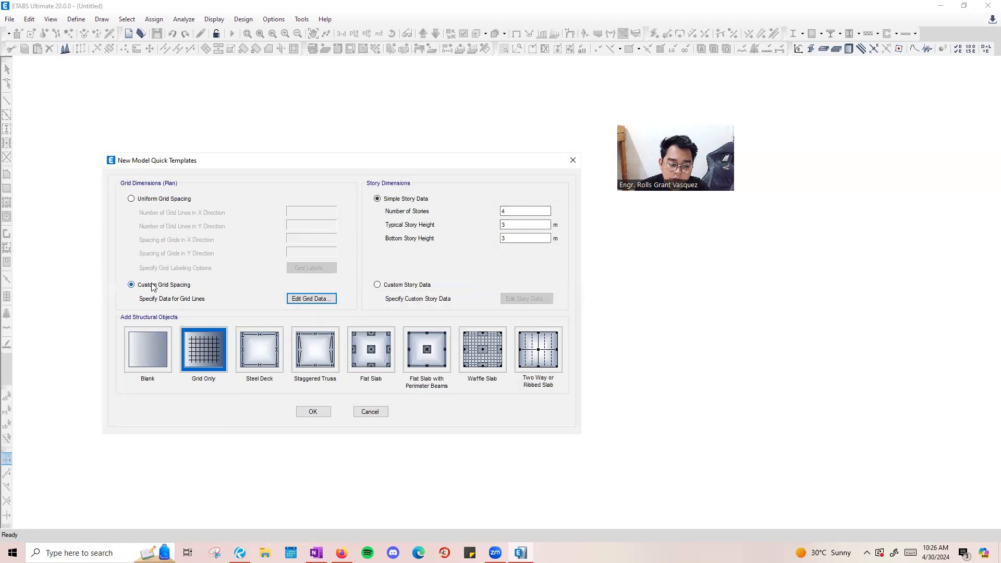
# Open the custom grid data, examine the X grid IDs and ordinates, and compare the spacing display with the ordinate display.
pyautogui.click(302, 300)
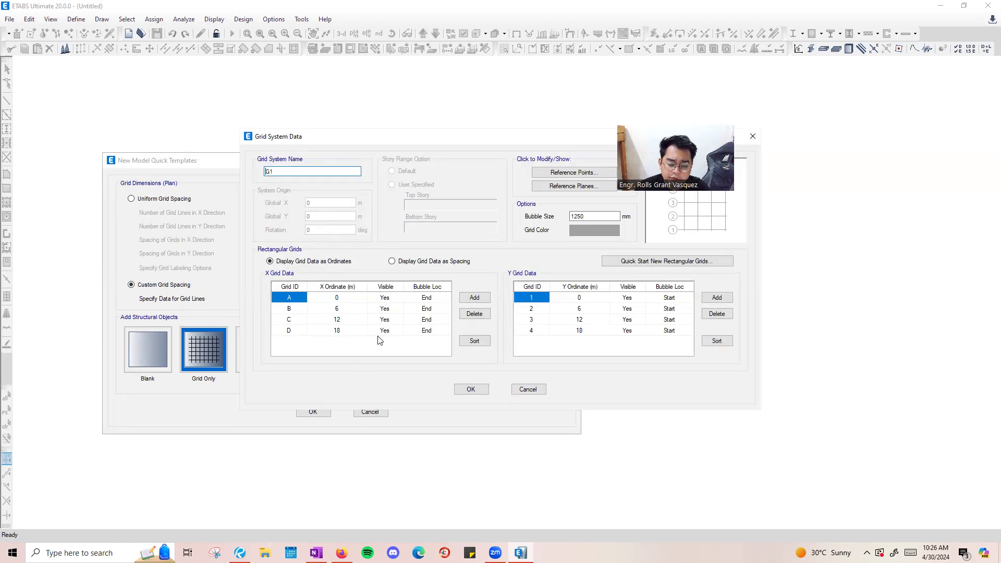
pyautogui.moveTo(324, 139); pyautogui.dragTo(159, 138)
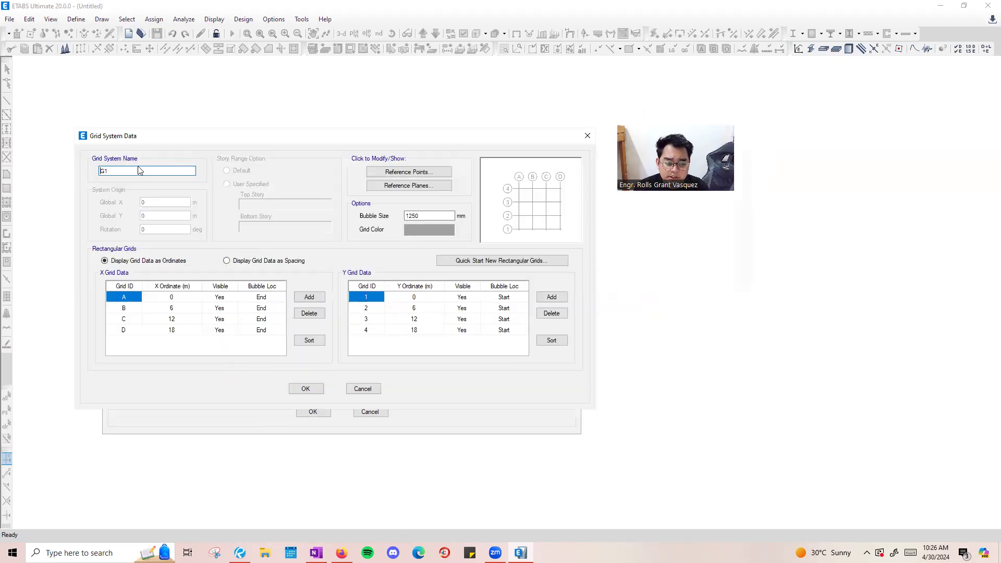
pyautogui.click(136, 309)
pyautogui.click(122, 318)
pyautogui.click(127, 308)
pyautogui.click(126, 309)
pyautogui.click(161, 300)
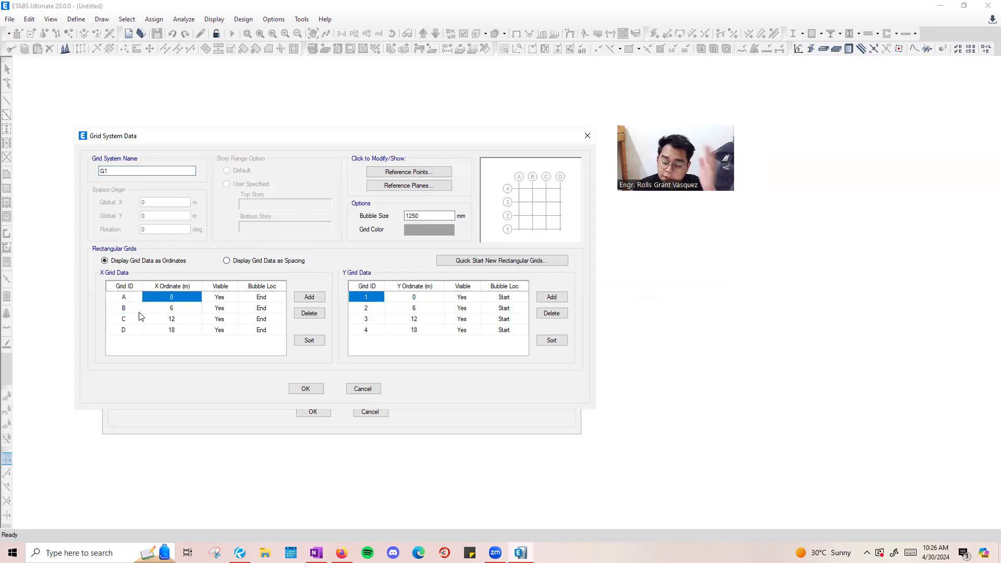
pyautogui.click(228, 262)
pyautogui.click(132, 258)
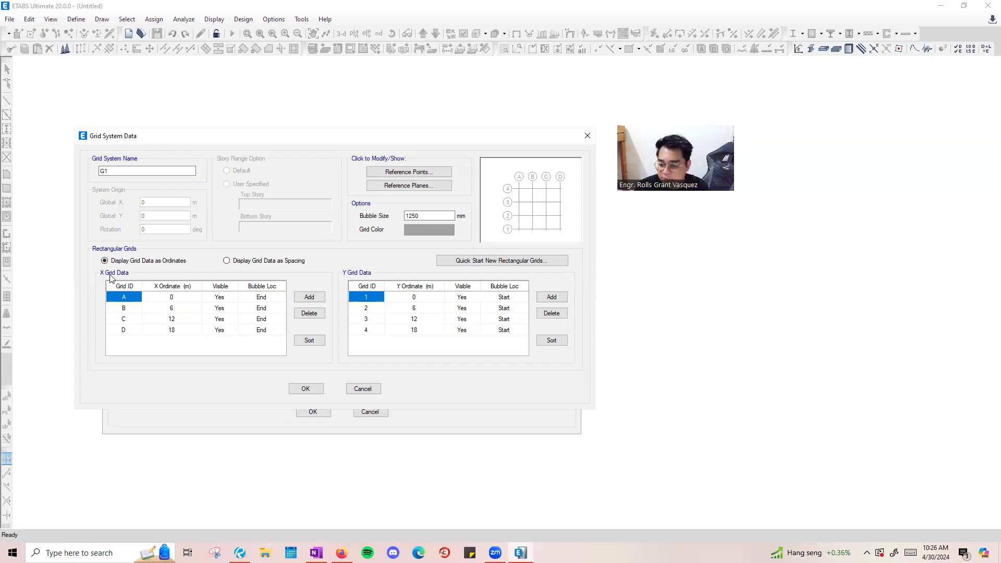
# Set the X ordinates of grids B, C and D to 7, 14 and 21 m.
pyautogui.click(175, 305)
pyautogui.click(175, 297)
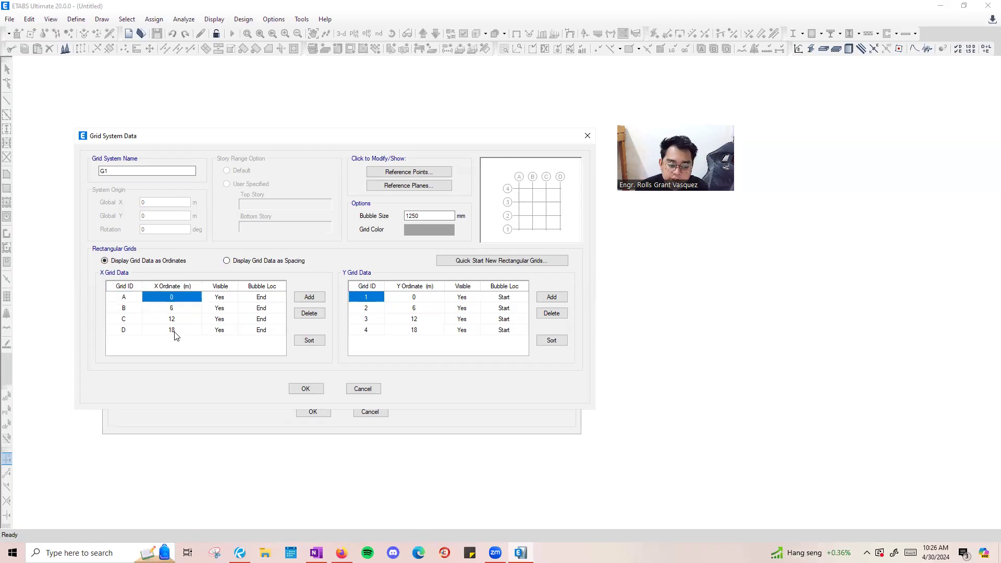
pyautogui.click(181, 306)
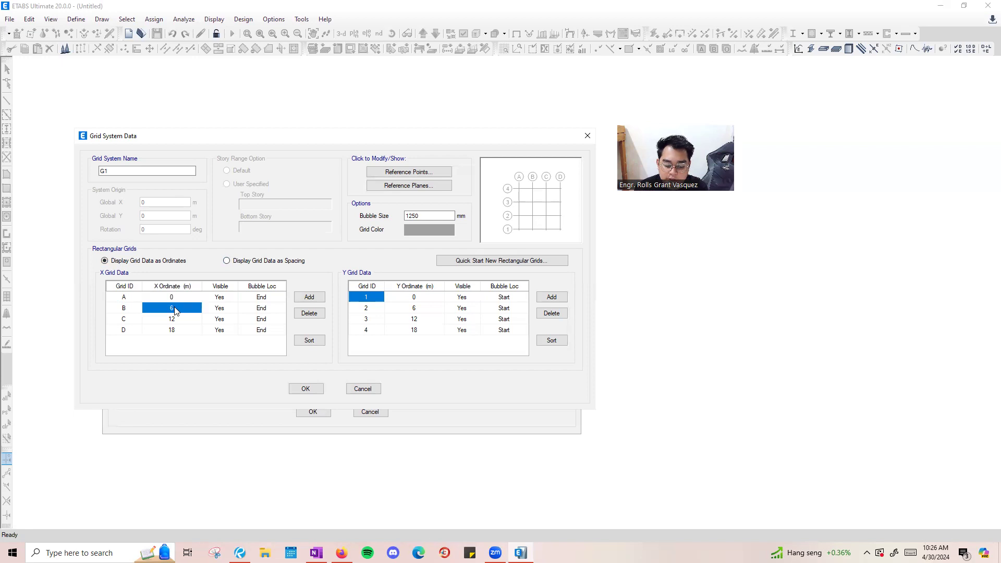
pyautogui.write('7')
pyautogui.click(181, 317)
pyautogui.write('14')
pyautogui.click(183, 330)
pyautogui.write('21')
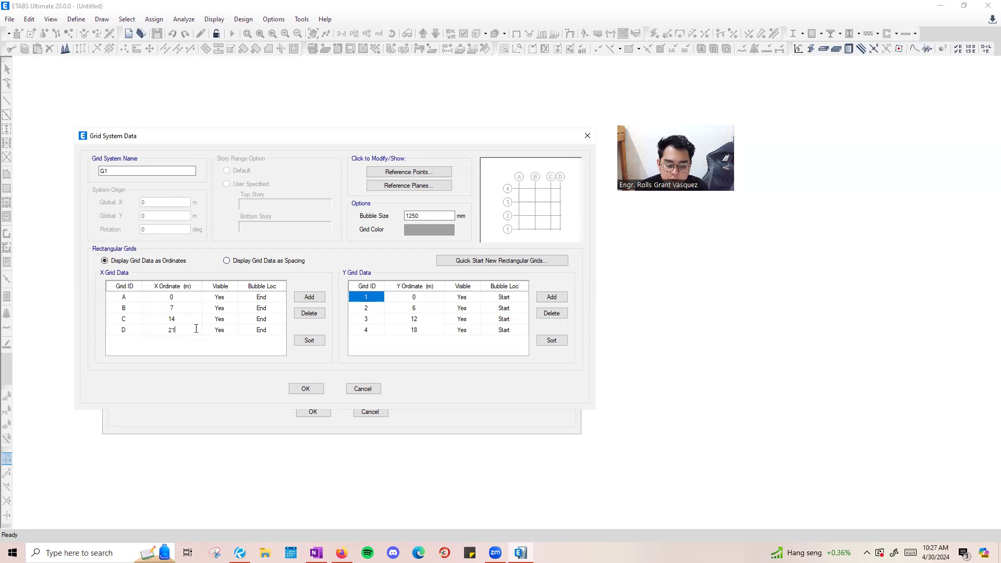
# Add three more X grid lines after grid D and check the X grid list.
pyautogui.click(319, 297)
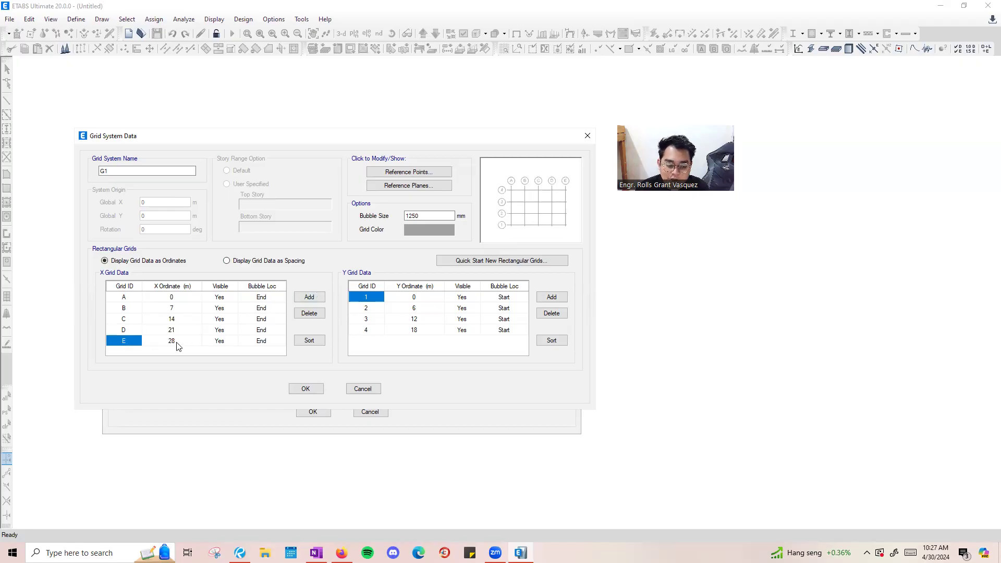
pyautogui.click(309, 297)
pyautogui.click(309, 297)
pyautogui.click(167, 341)
pyautogui.scroll(1, 196, 313)
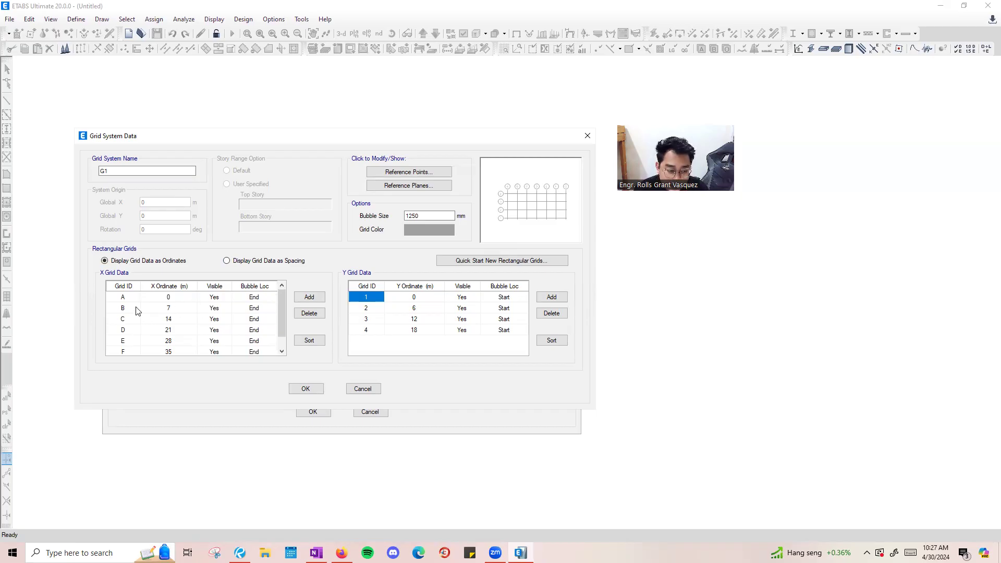
# Set the Y ordinates of grids 2, 3 and 4 to 5, 15 and 20 m.
pyautogui.click(375, 309)
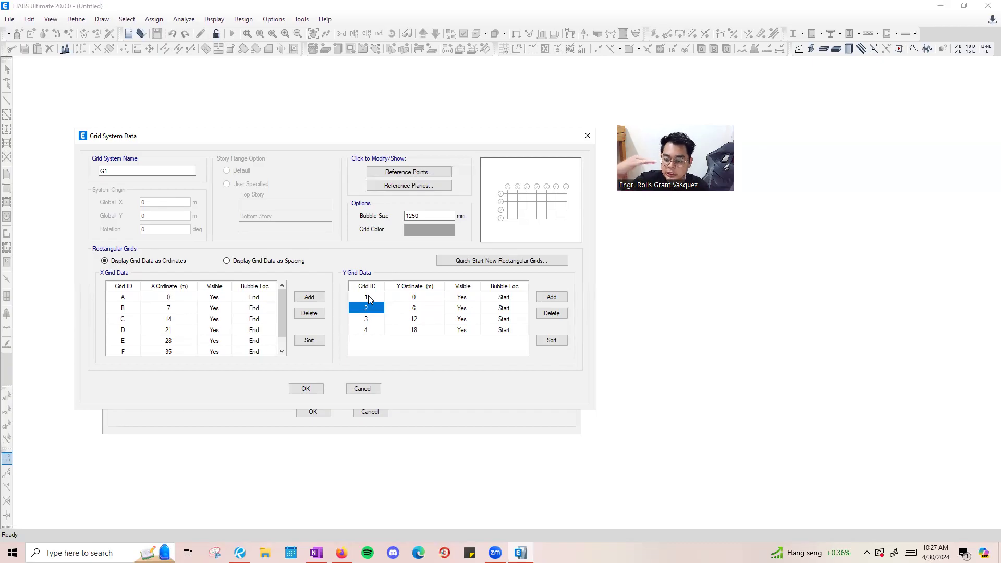
pyautogui.click(414, 308)
pyautogui.write('5')
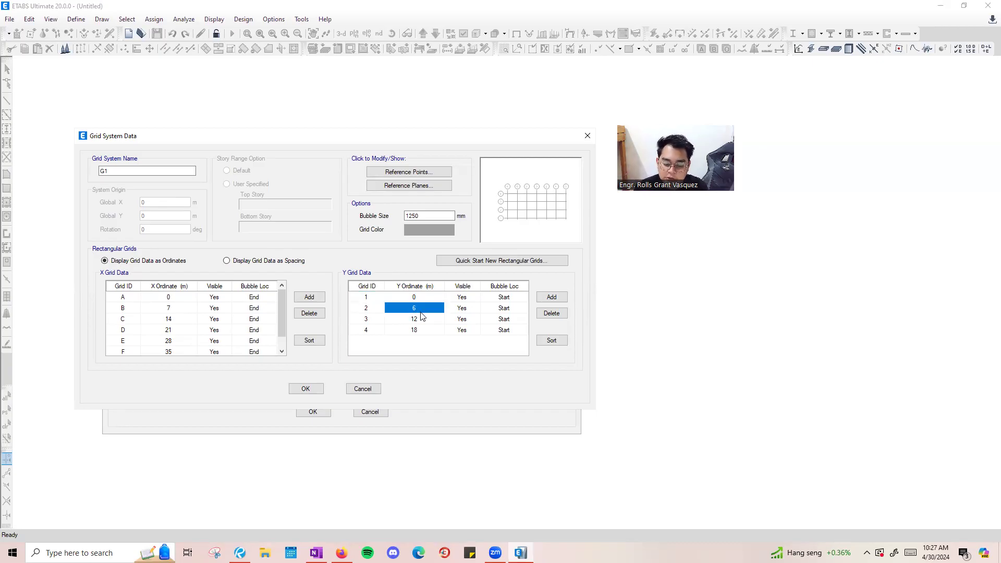
pyautogui.click(422, 324)
pyautogui.write('15')
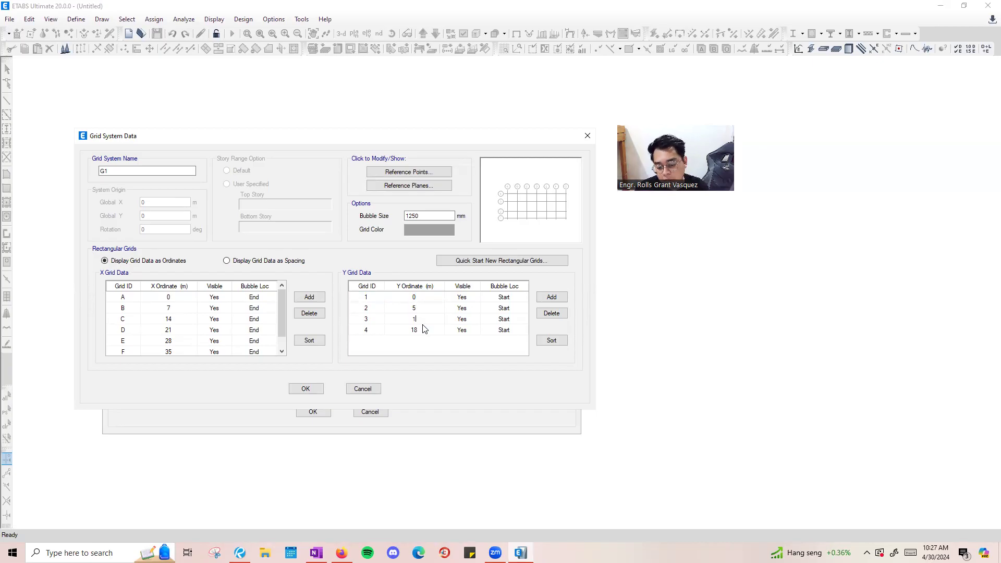
pyautogui.click(425, 331)
pyautogui.write('20')
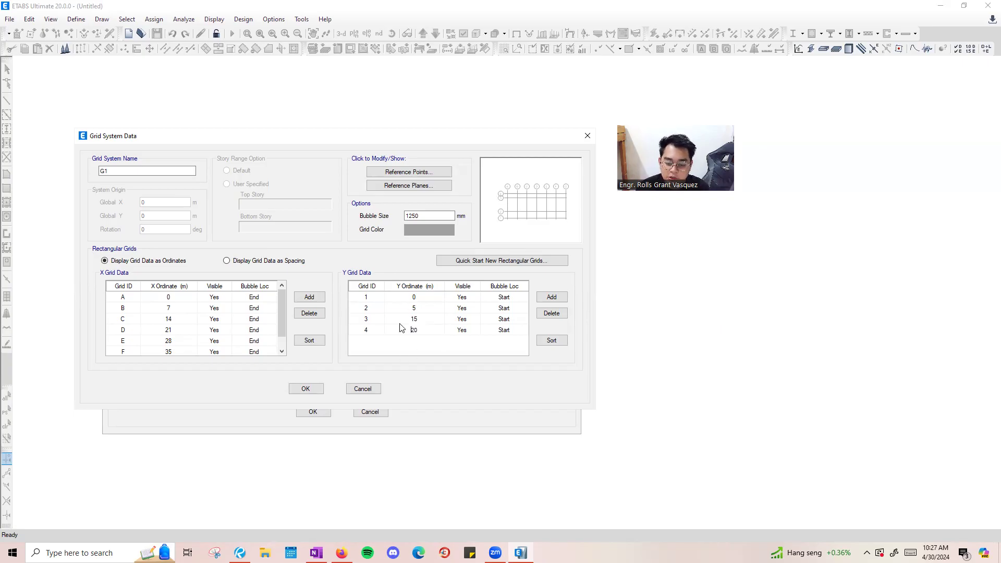
# Correct the Y ordinates of grid 3 to 10 m and grid 4 to 15 m.
pyautogui.click(404, 321)
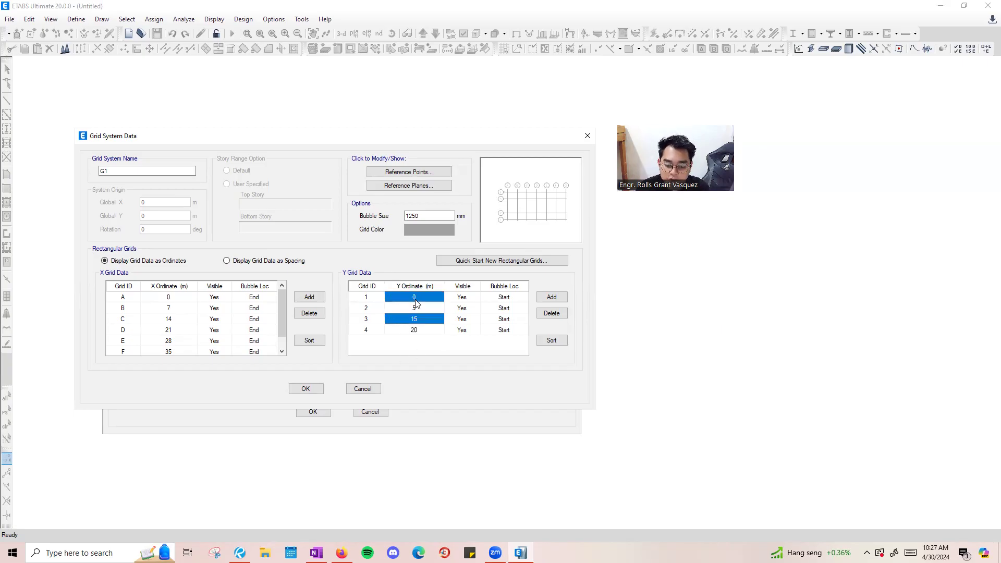
pyautogui.click(426, 300)
pyautogui.click(426, 310)
pyautogui.click(426, 319)
pyautogui.write('1')
pyautogui.click(423, 330)
pyautogui.write('15')
pyautogui.click(407, 320)
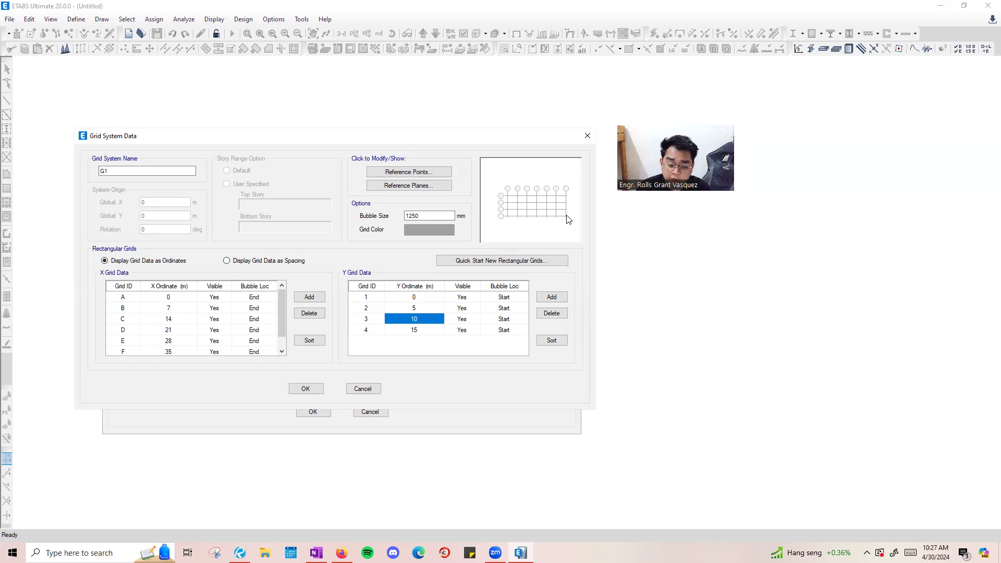
# Accept the grid data, switch the story dimensions to Custom Story Data and open the story table for editing.
pyautogui.click(305, 388)
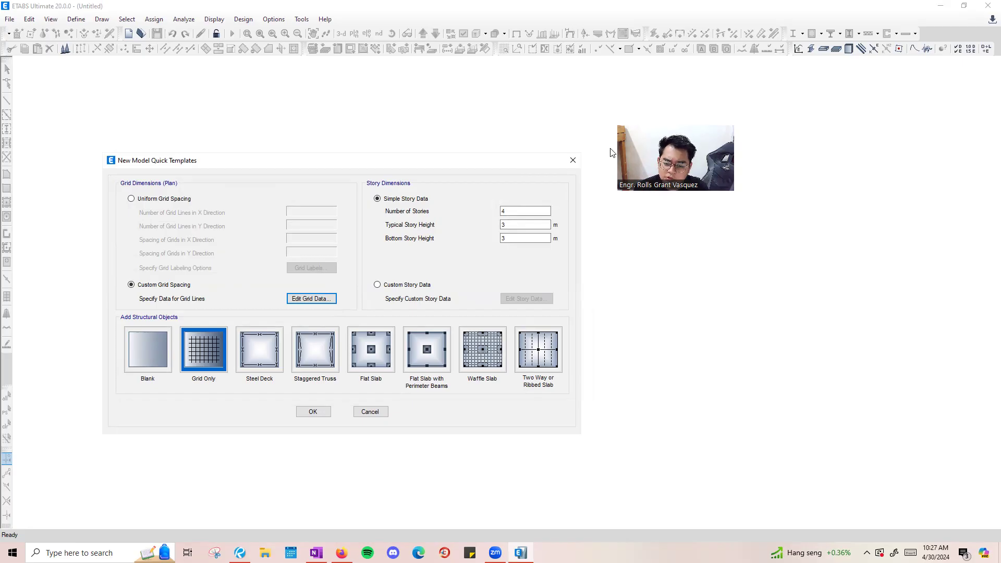
pyautogui.doubleClick(524, 212)
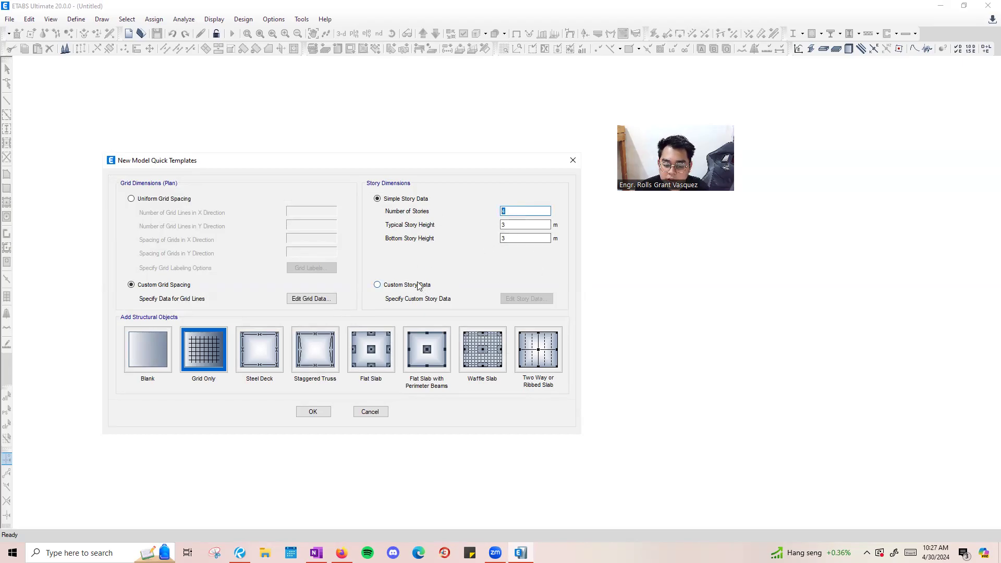
pyautogui.click(393, 288)
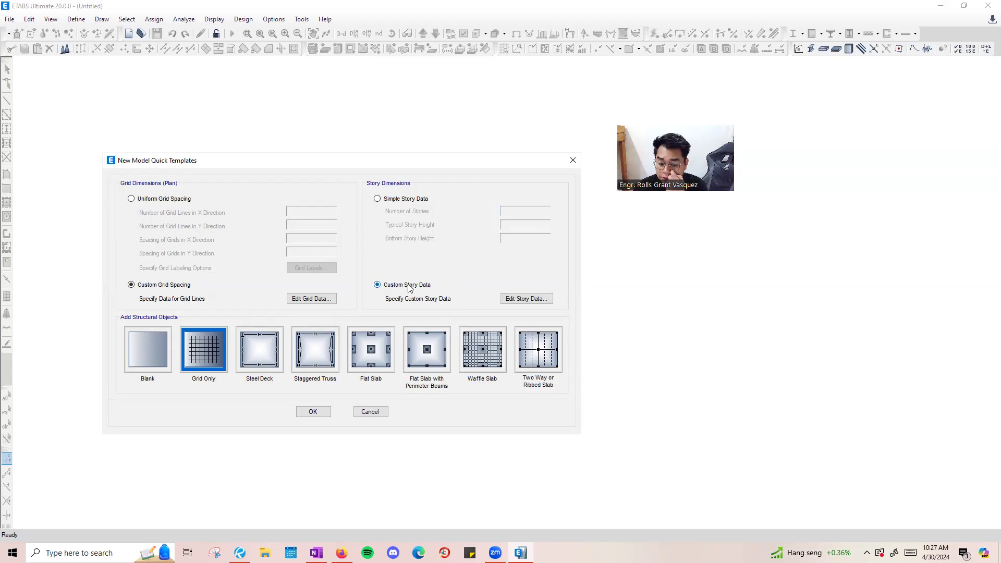
pyautogui.click(533, 302)
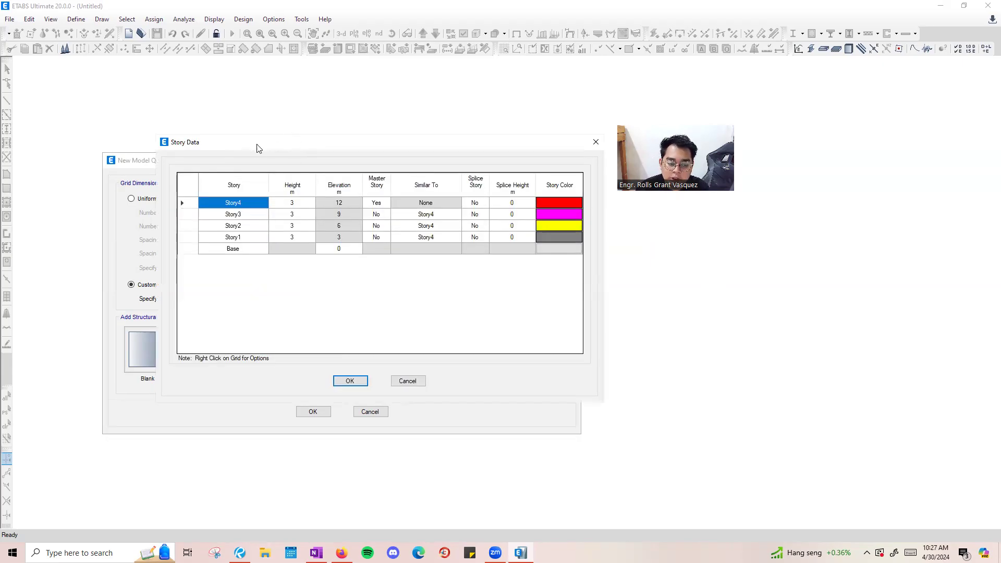
# Rename the Base level as FDN and Story1 as GF.
pyautogui.doubleClick(248, 252)
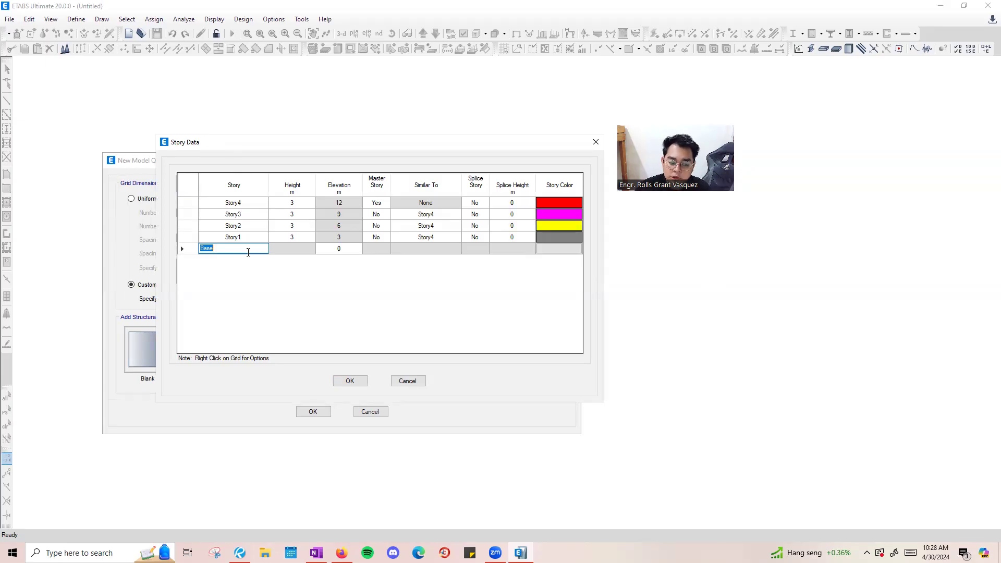
pyautogui.write('FD')
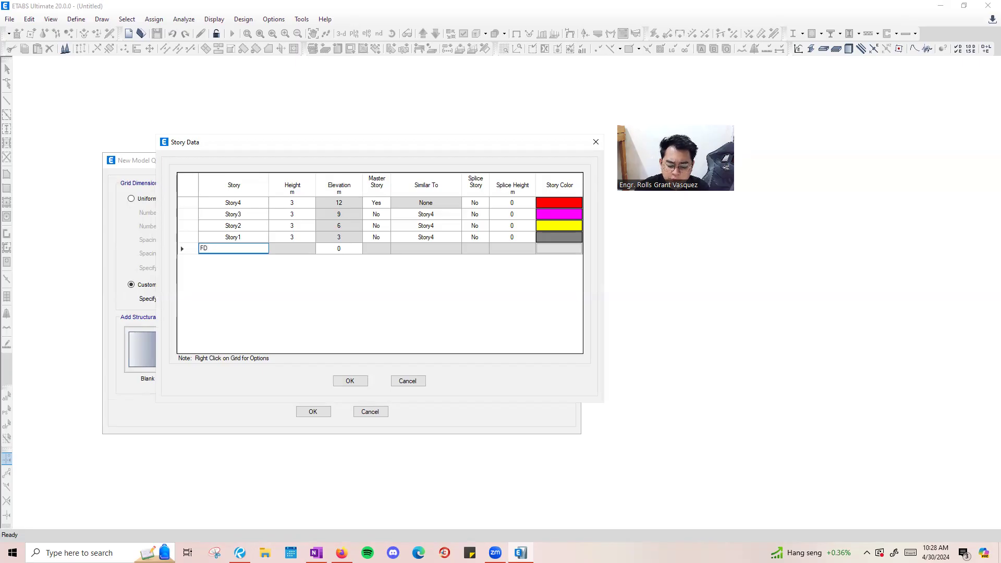
pyautogui.write('N')
pyautogui.press('Tab')
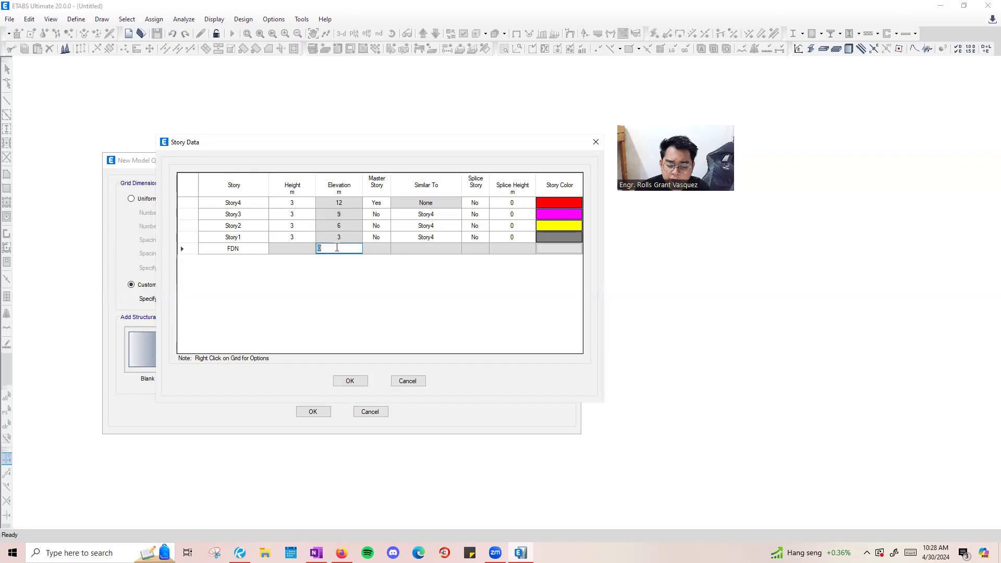
pyautogui.click(206, 237)
pyautogui.write('GF')
# Set the elevation of the FDN level to -1.5 m.
pyautogui.click(300, 241)
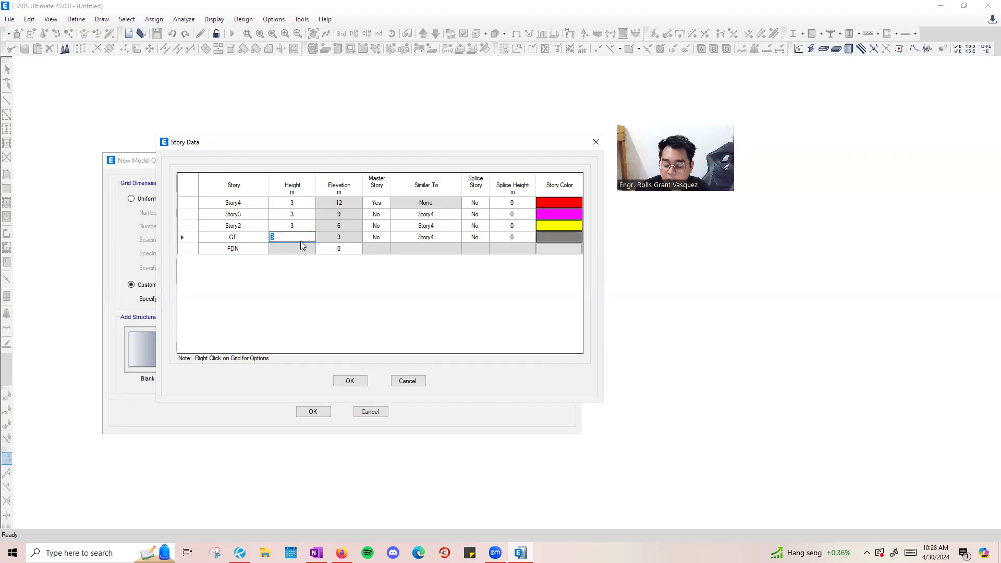
pyautogui.click(336, 238)
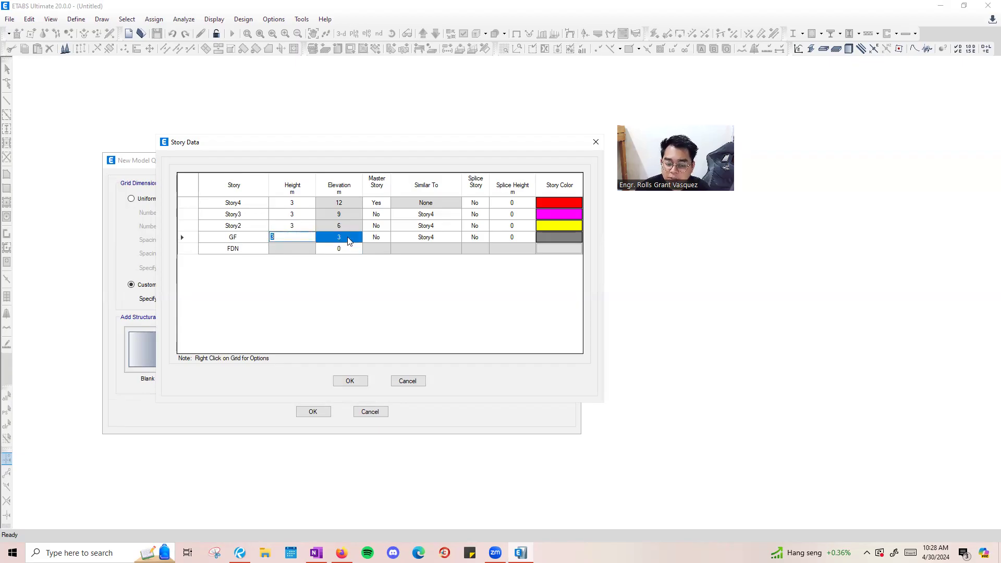
pyautogui.click(340, 250)
pyautogui.click(307, 238)
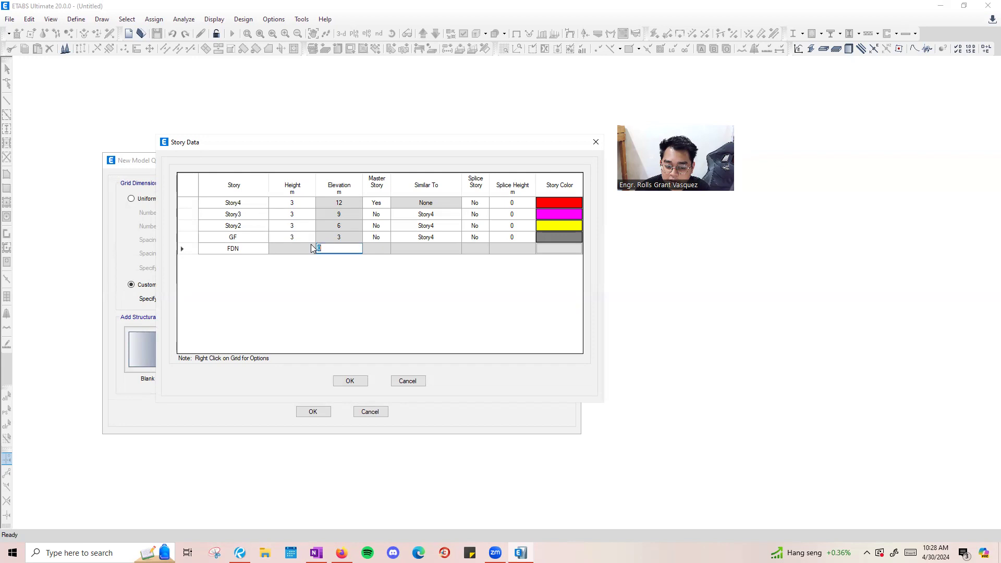
pyautogui.click(305, 237)
pyautogui.click(324, 249)
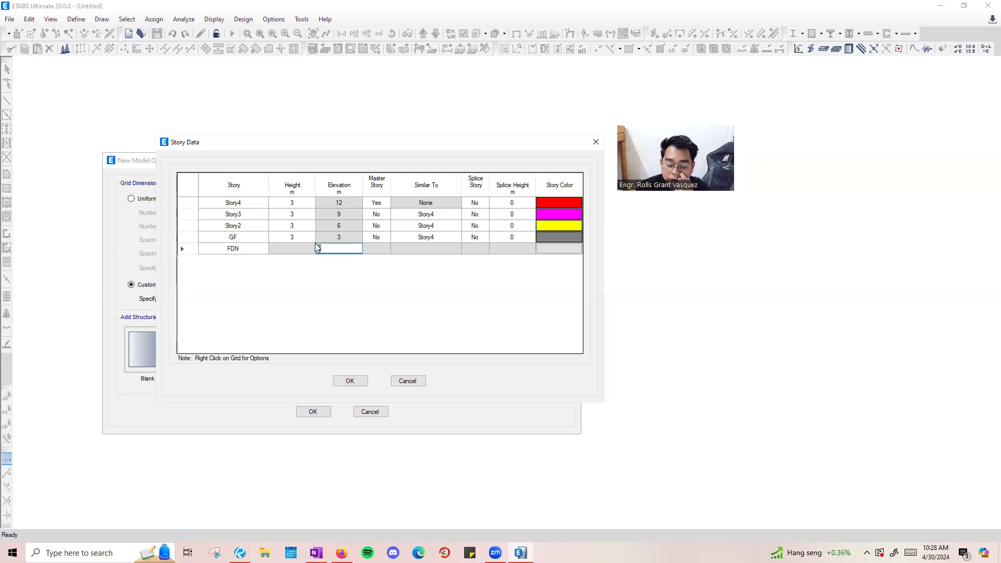
pyautogui.click(337, 247)
pyautogui.click(301, 236)
pyautogui.click(346, 250)
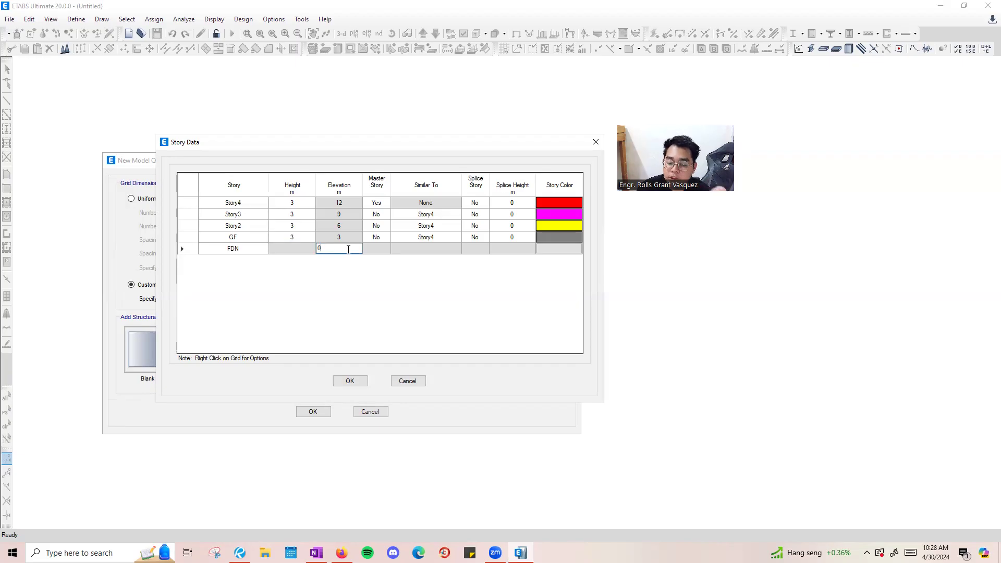
pyautogui.write('-1.5')
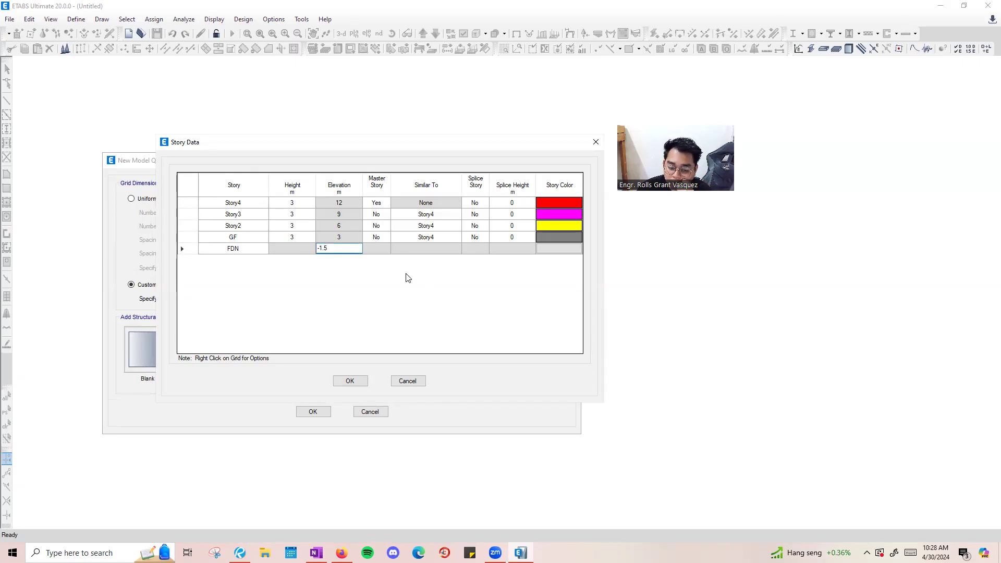
pyautogui.press('Return')
# Set the height of story GF to 1.5 m.
pyautogui.click(305, 241)
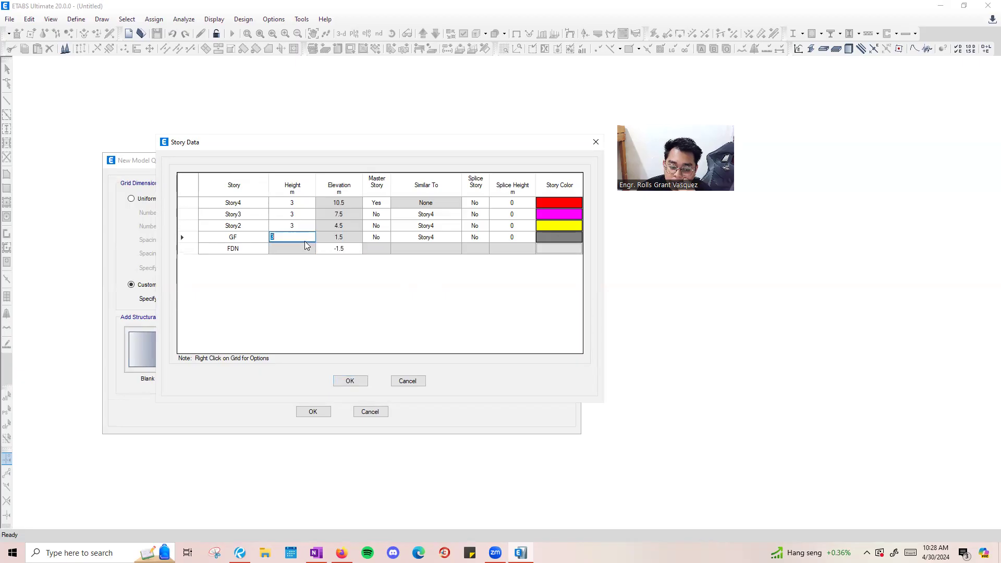
pyautogui.write('1')
pyautogui.press('Return')
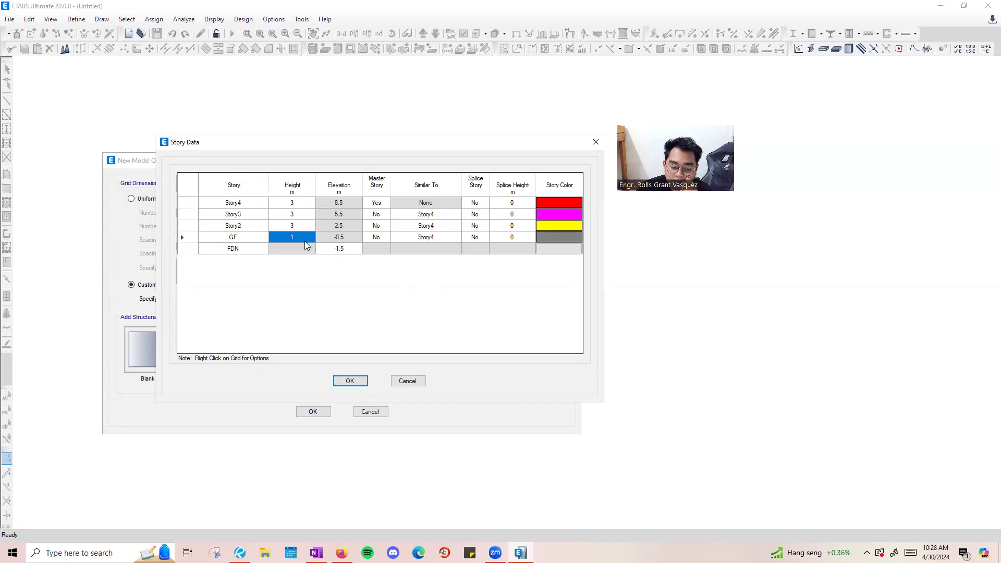
pyautogui.click(308, 243)
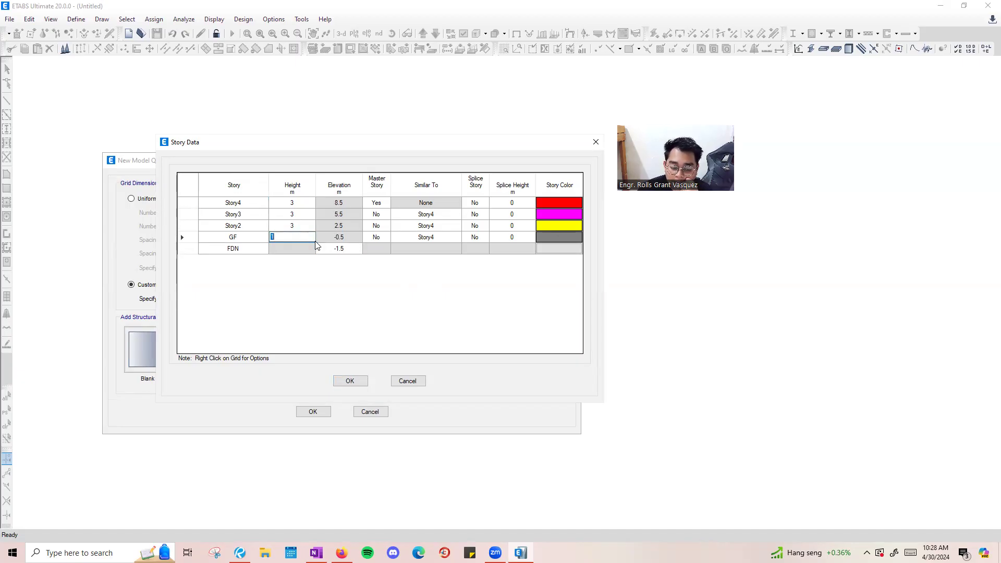
pyautogui.write('1')
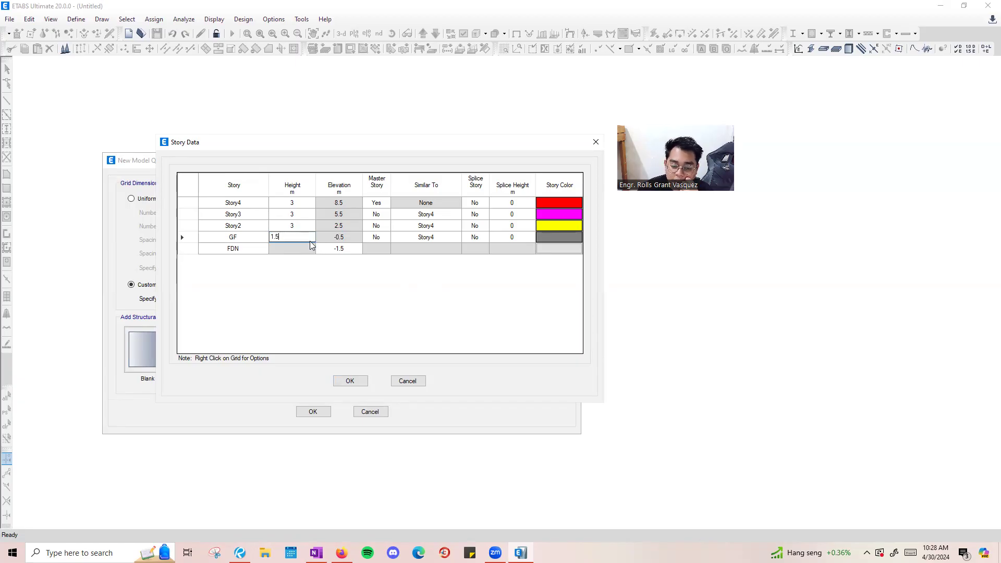
pyautogui.doubleClick(350, 245)
pyautogui.click(298, 247)
pyautogui.click(293, 237)
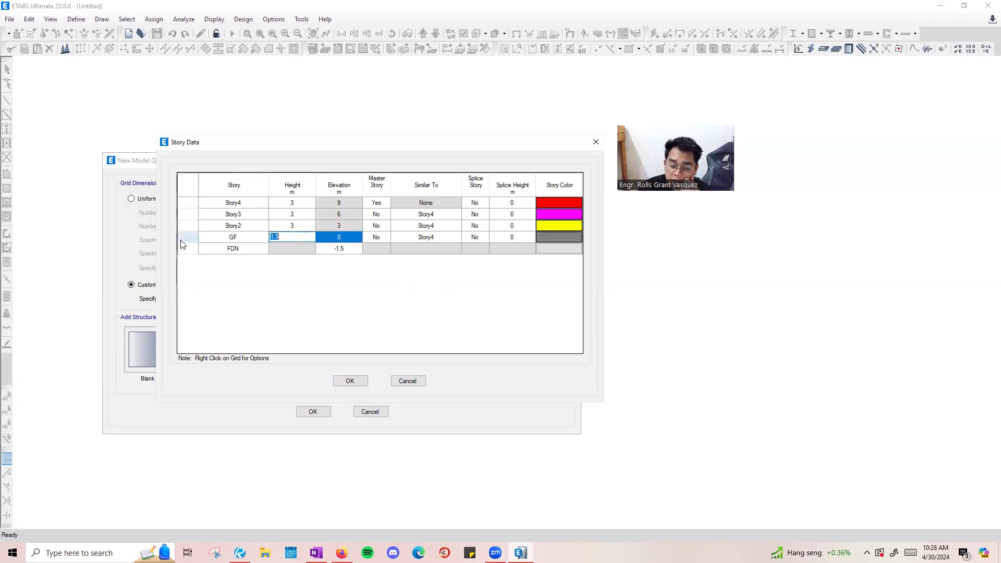
# Rename Story2 as 2F.
pyautogui.click(241, 236)
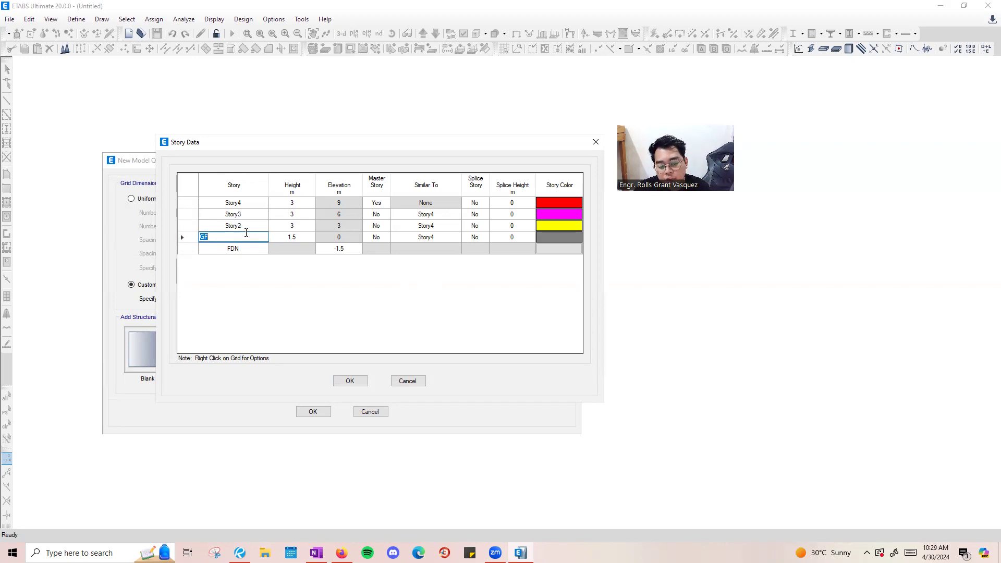
pyautogui.press('Up')
pyautogui.write('2F')
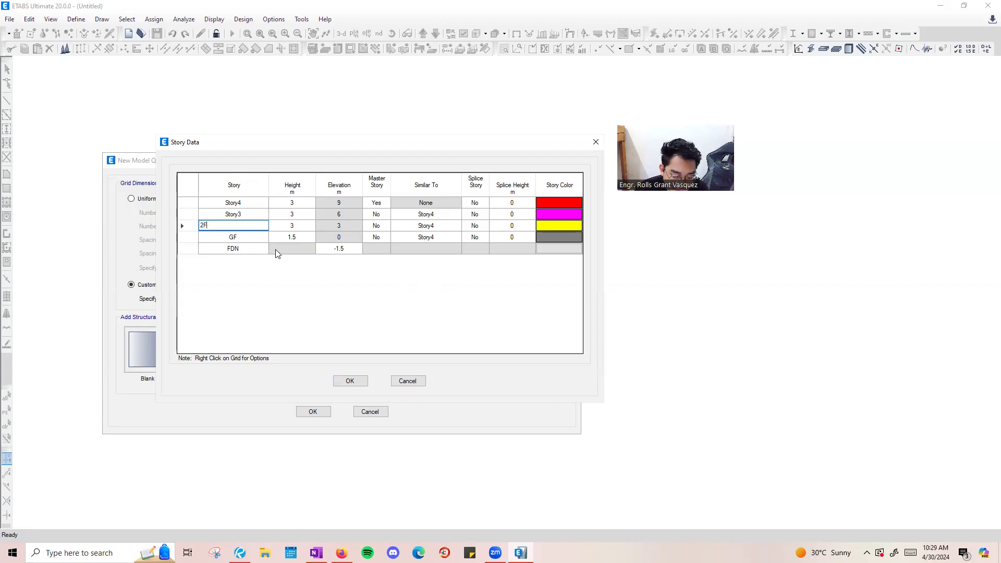
pyautogui.press('Tab')
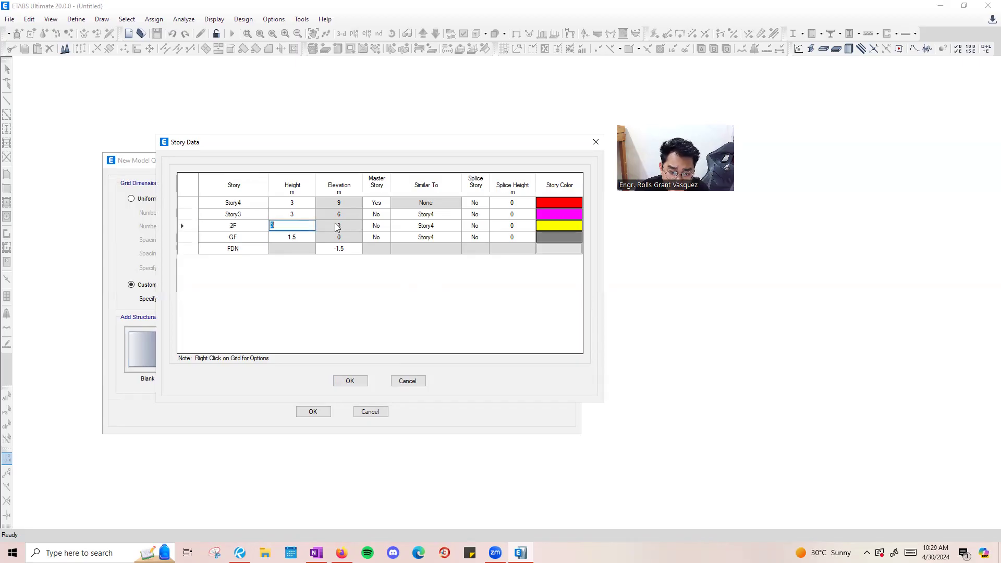
pyautogui.click(339, 226)
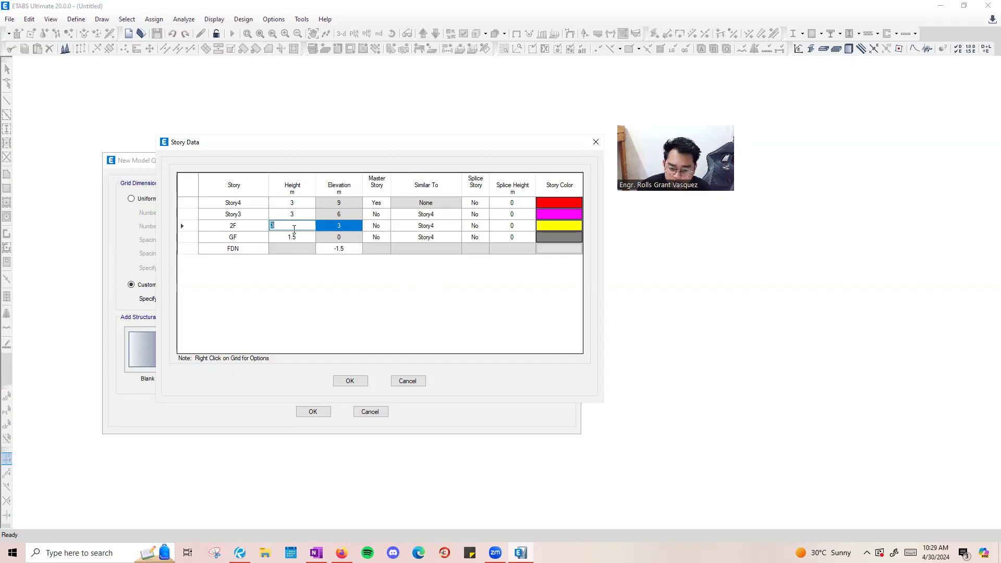
# Rename Story3 as 3F and Story4 as 4F.
pyautogui.click(240, 226)
pyautogui.click(234, 215)
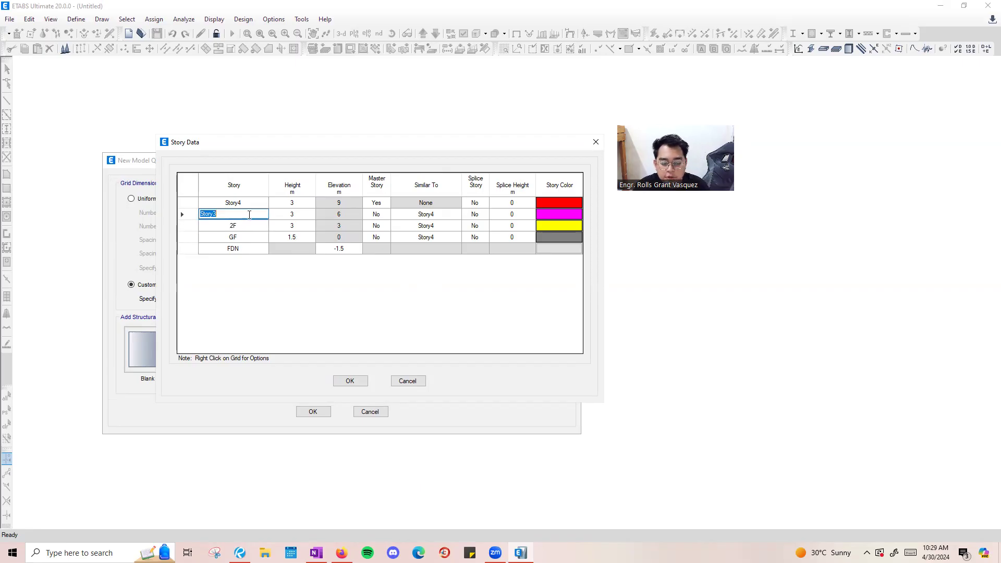
pyautogui.write('3F')
pyautogui.click(255, 203)
pyautogui.write('4F')
pyautogui.click(267, 239)
pyautogui.click(261, 207)
pyautogui.click(258, 216)
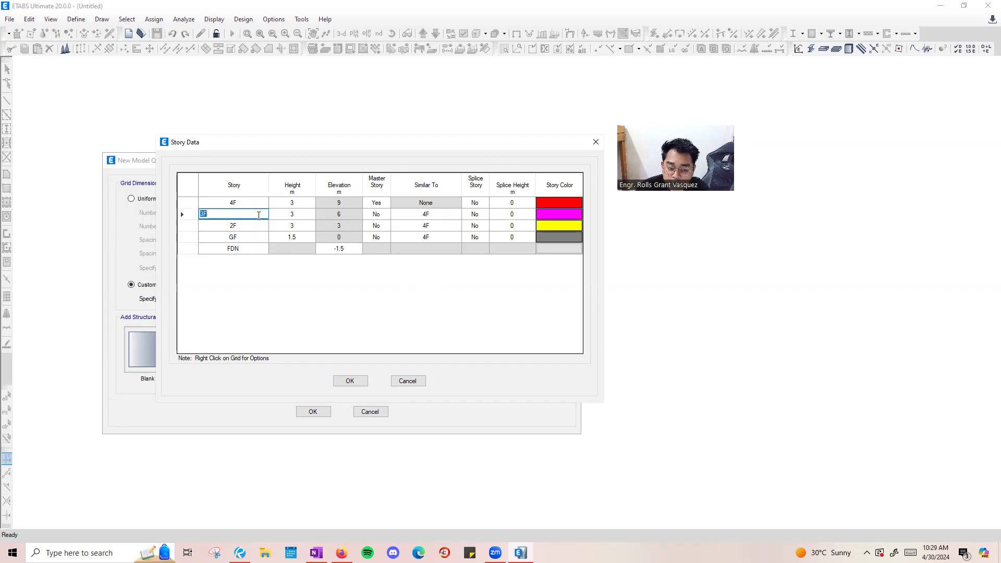
# Check the heights and elevations of all levels from FDN up to 4F in the story table.
pyautogui.click(291, 226)
pyautogui.click(298, 214)
pyautogui.click(301, 206)
pyautogui.click(301, 226)
pyautogui.click(297, 215)
pyautogui.click(296, 203)
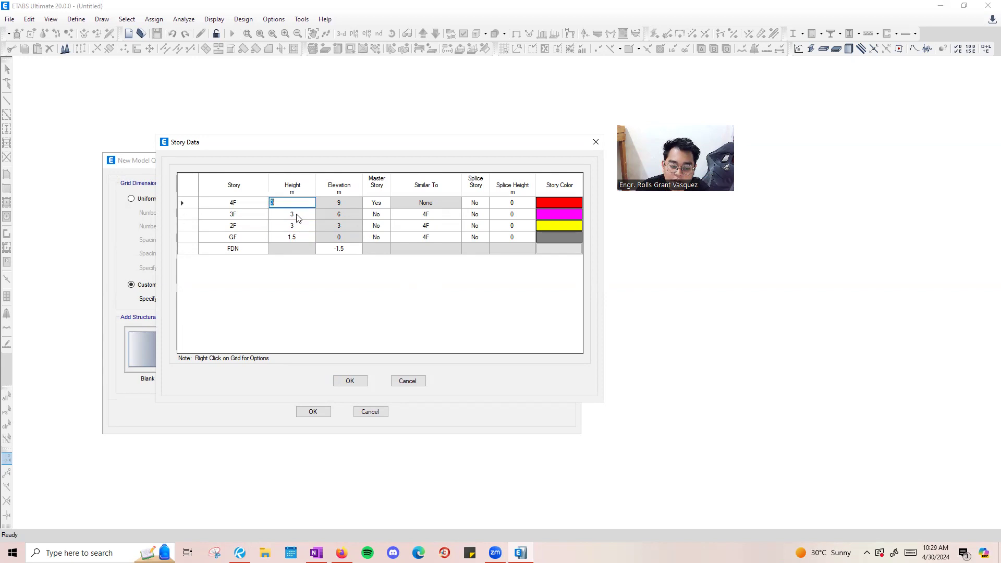
pyautogui.click(352, 216)
pyautogui.click(351, 203)
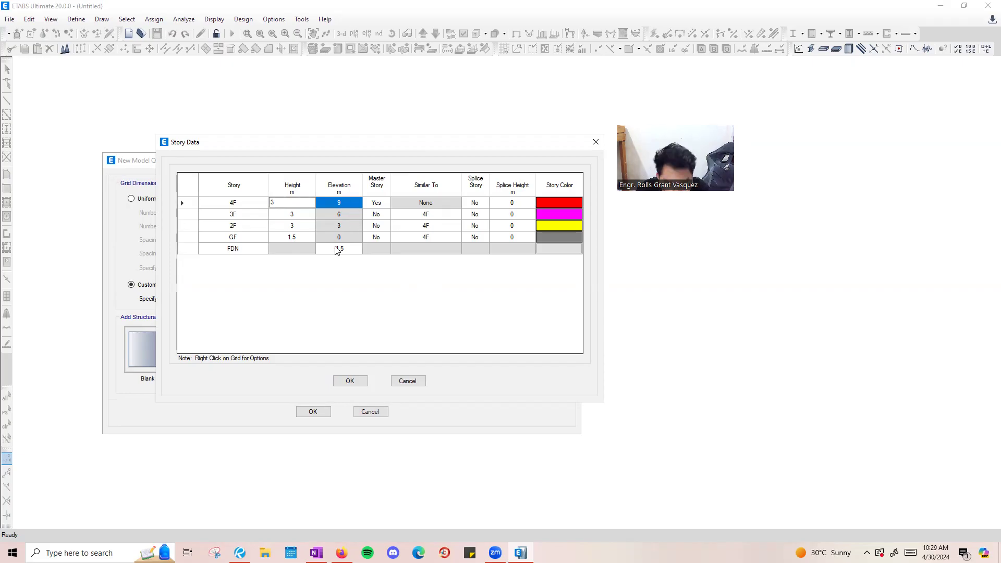
pyautogui.click(303, 237)
pyautogui.click(301, 228)
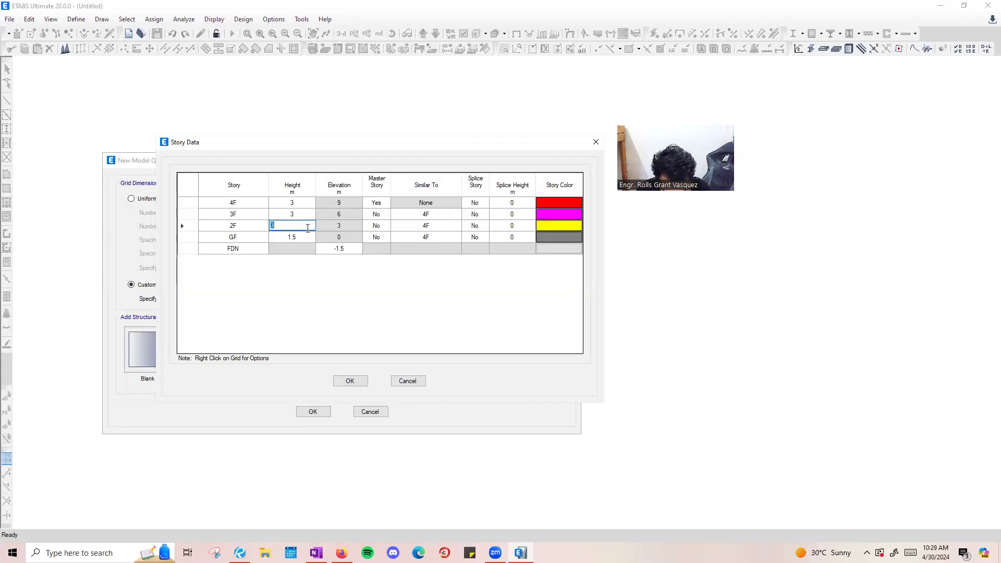
pyautogui.click(346, 251)
pyautogui.click(344, 235)
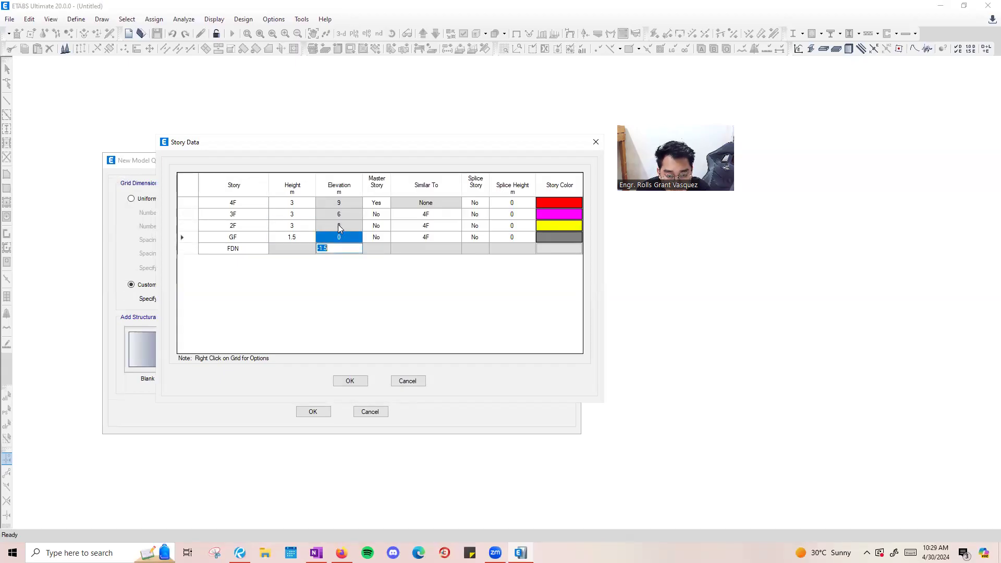
pyautogui.click(308, 201)
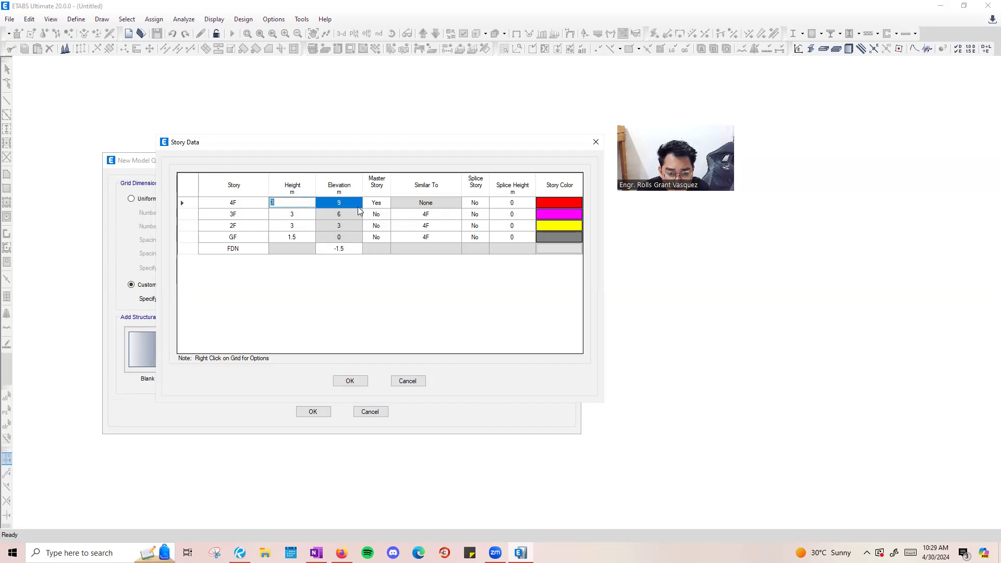
pyautogui.click(309, 237)
pyautogui.click(338, 237)
pyautogui.click(344, 224)
pyautogui.click(342, 205)
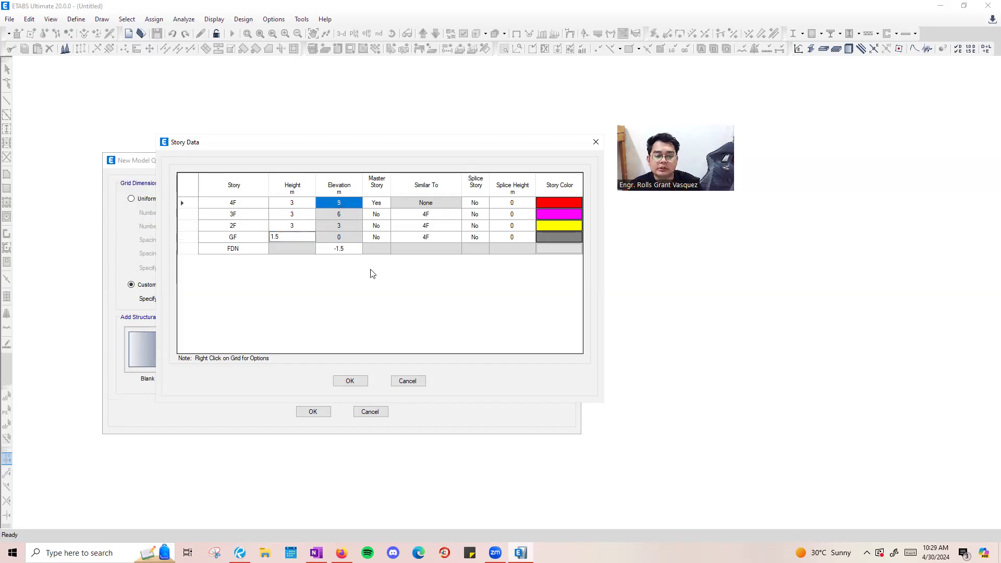
pyautogui.click(301, 225)
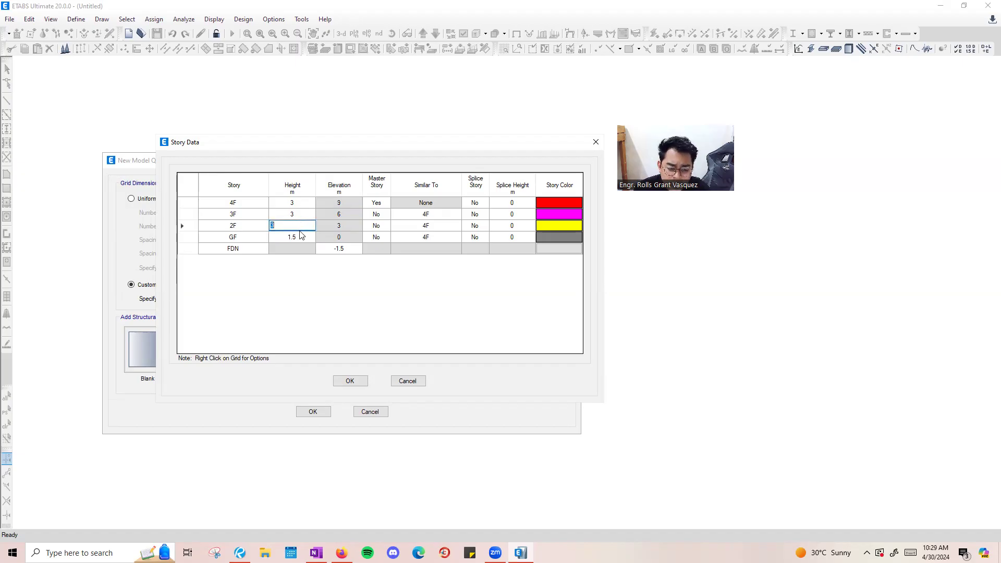
pyautogui.click(353, 214)
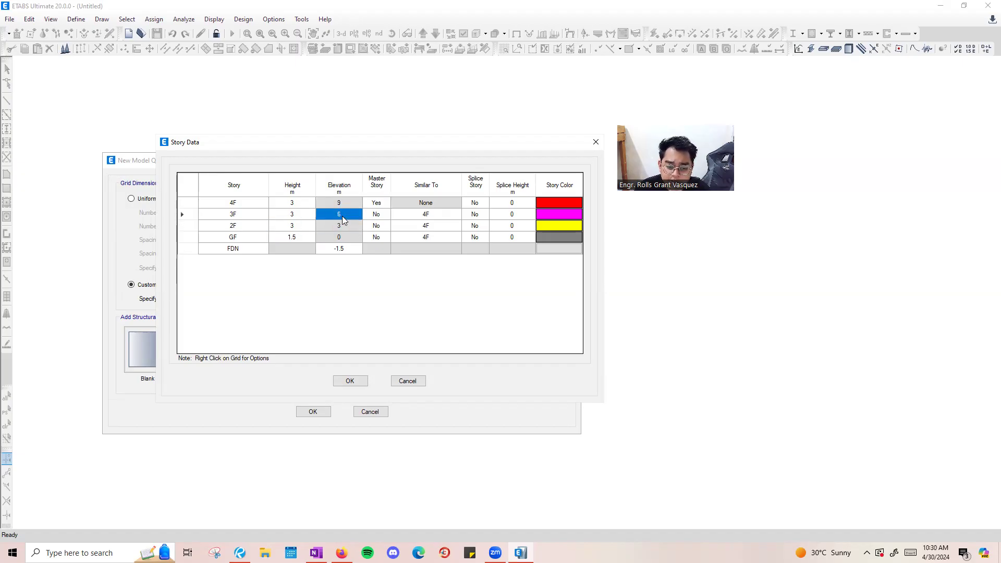
pyautogui.click(307, 226)
pyautogui.click(291, 214)
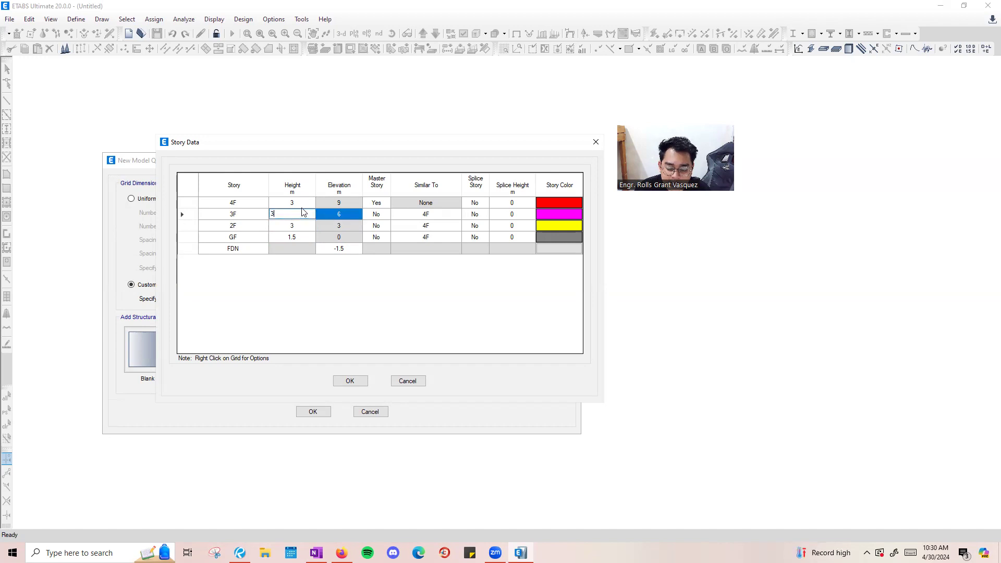
pyautogui.click(339, 203)
# Examine the Similar To and Master Story settings of story 4F.
pyautogui.click(422, 204)
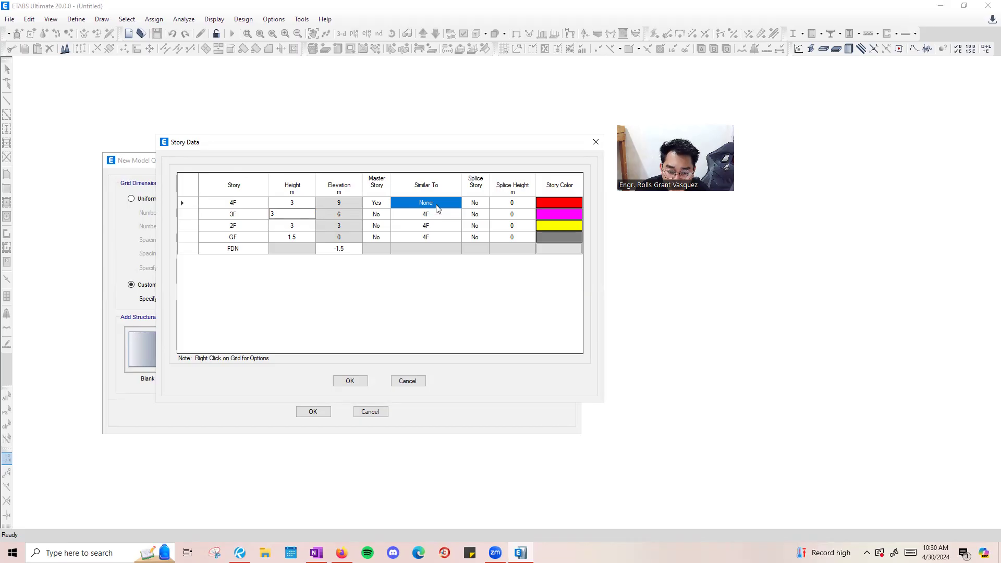
pyautogui.click(383, 206)
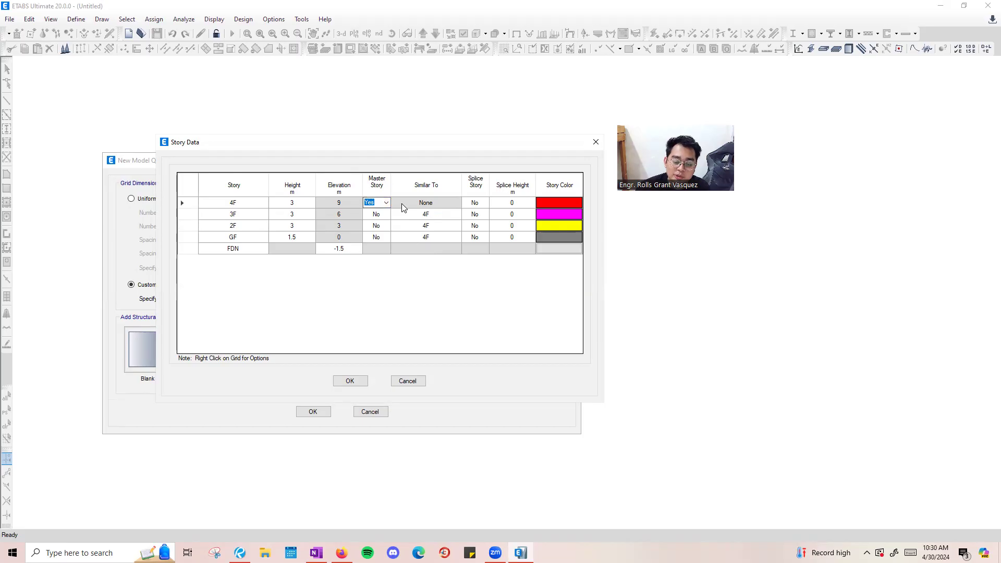
# Make story 2F a master story in the story table.
pyautogui.click(382, 229)
pyautogui.click(386, 226)
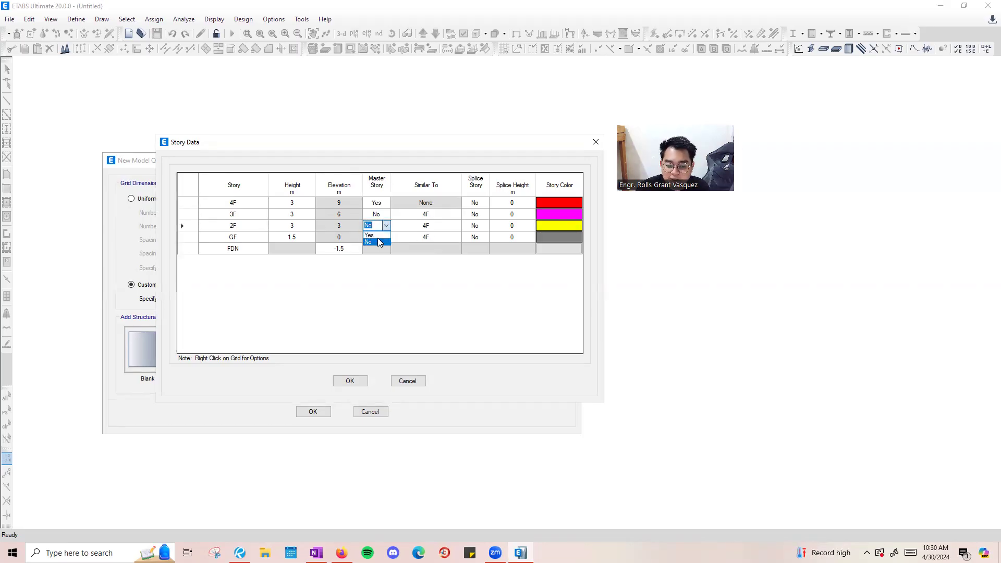
pyautogui.click(369, 235)
# Set story 3F to be similar to 2F.
pyautogui.click(420, 215)
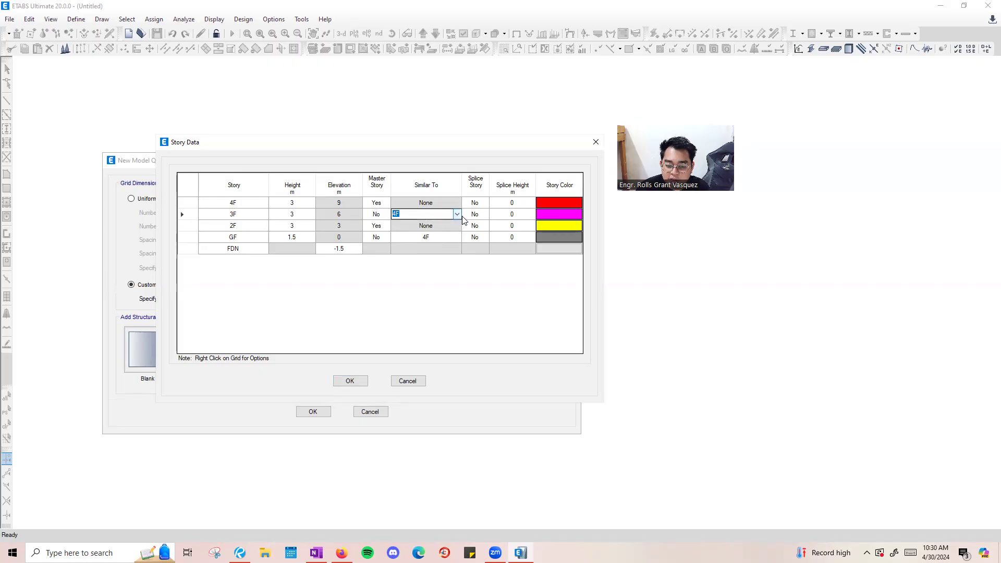
pyautogui.click(450, 207)
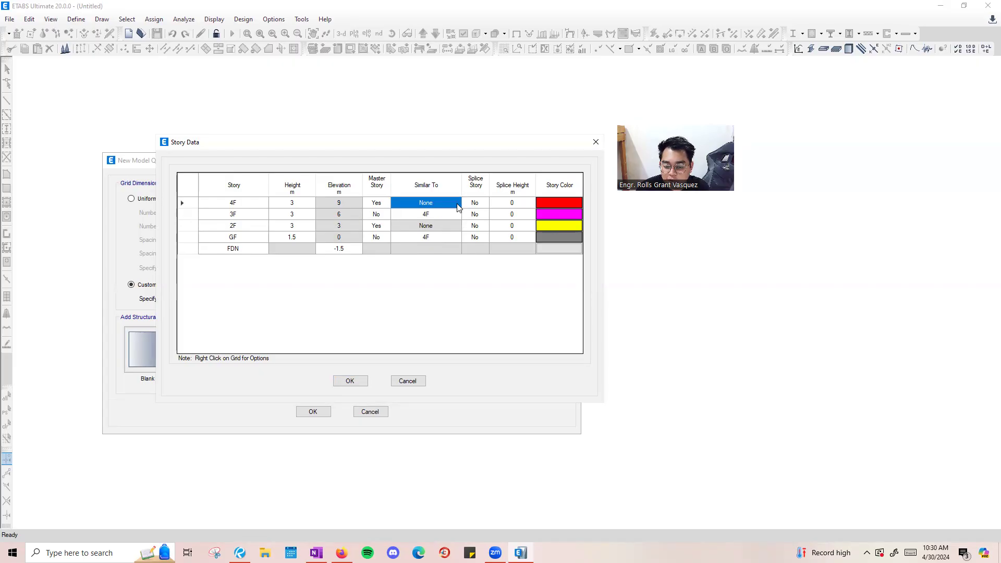
pyautogui.click(458, 213)
pyautogui.click(457, 214)
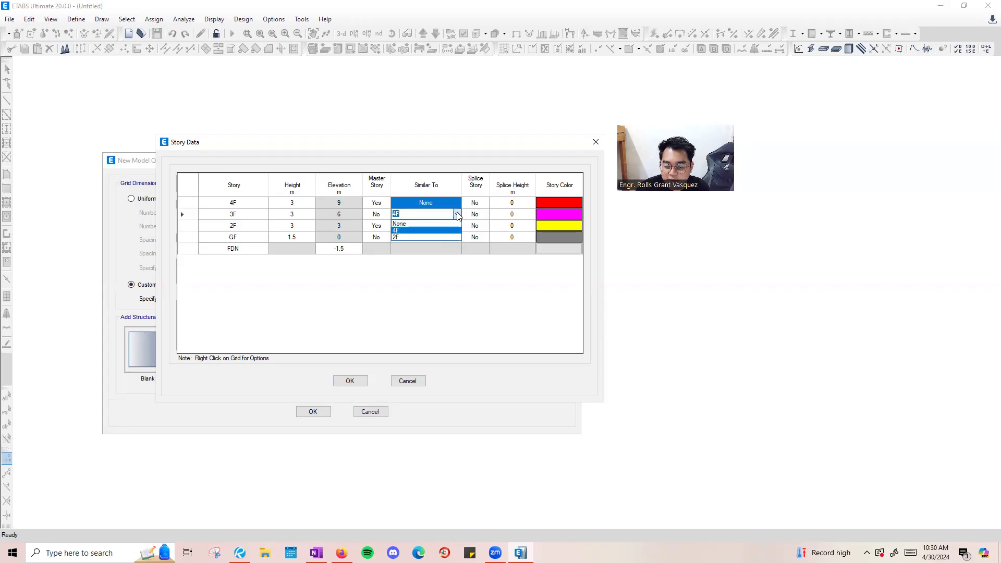
pyautogui.click(440, 237)
# Remove the master story designation from 4F and make it similar to 2F.
pyautogui.click(386, 202)
pyautogui.click(388, 215)
pyautogui.click(444, 203)
pyautogui.click(457, 202)
pyautogui.click(449, 218)
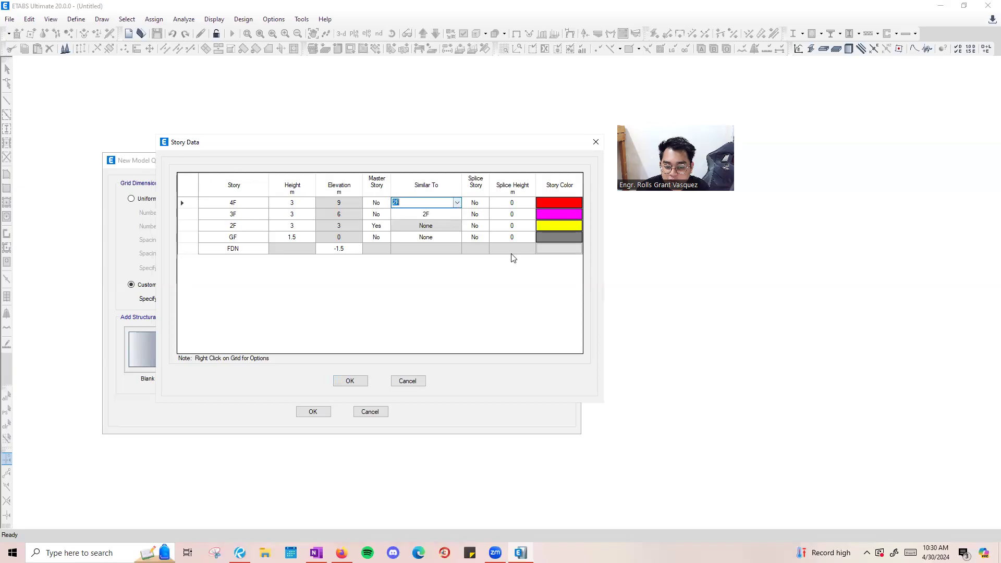
# Check the Master Story and Similar To settings across the FDN, GF, 2F, 3F and 4F rows.
pyautogui.click(379, 237)
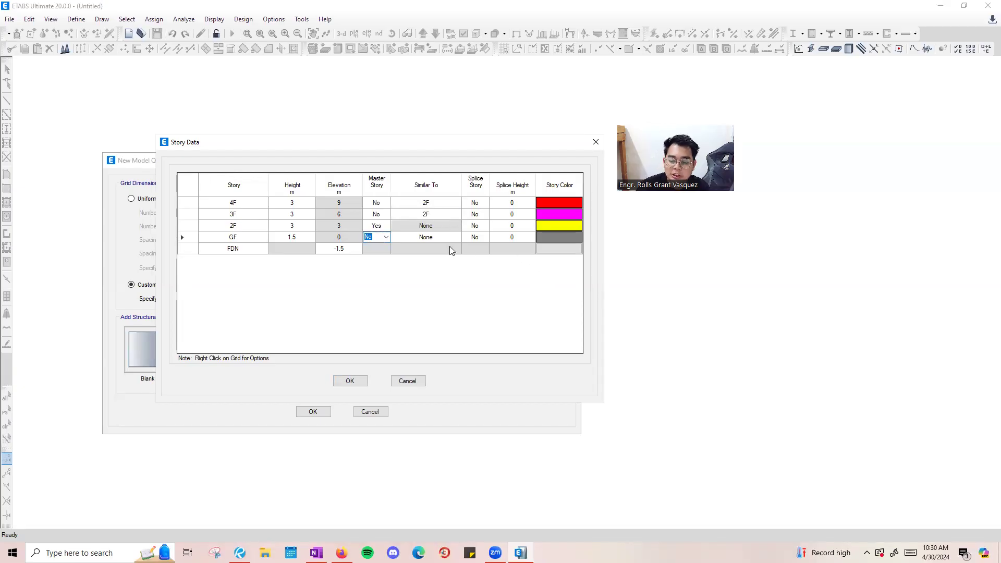
pyautogui.click(447, 248)
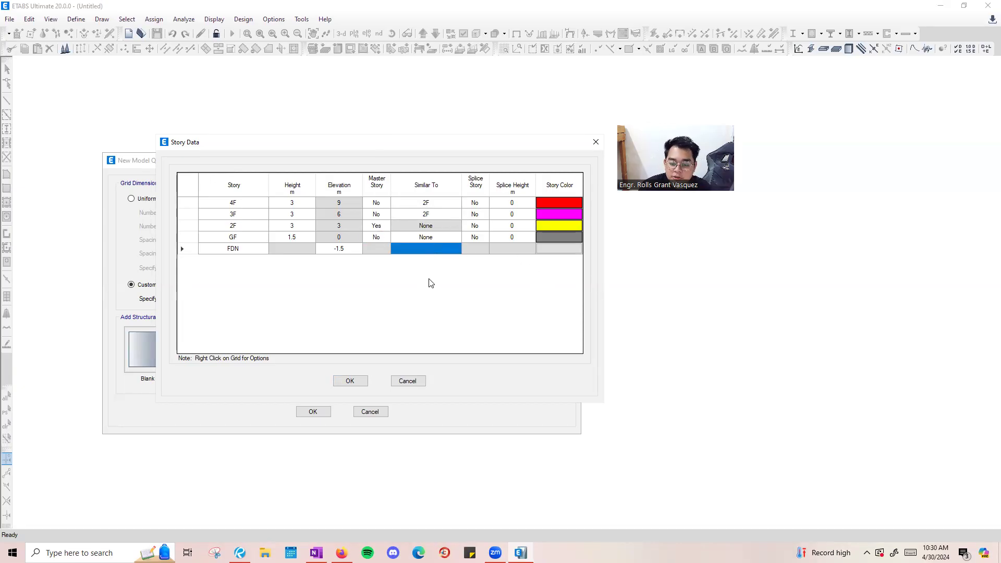
pyautogui.click(376, 225)
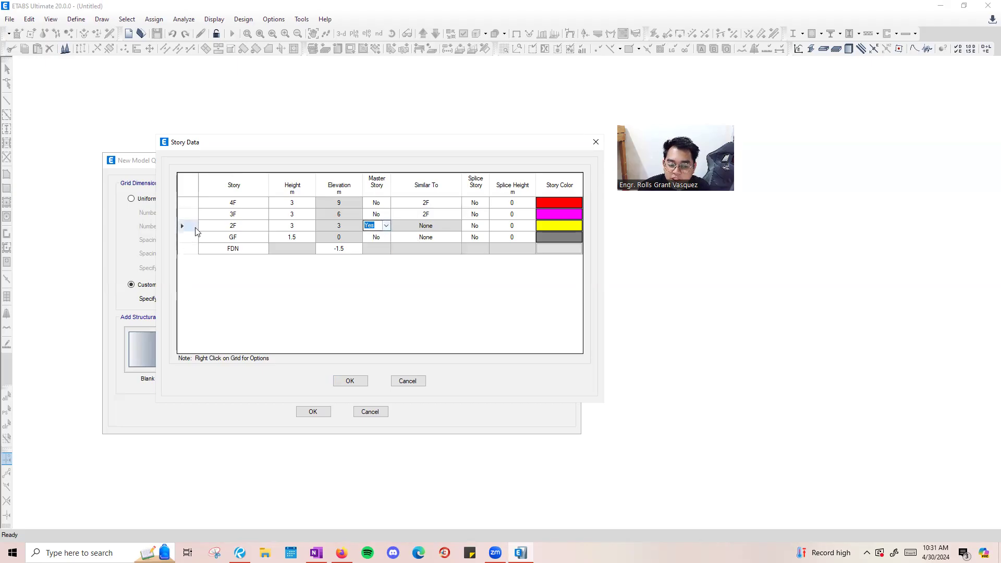
pyautogui.click(194, 227)
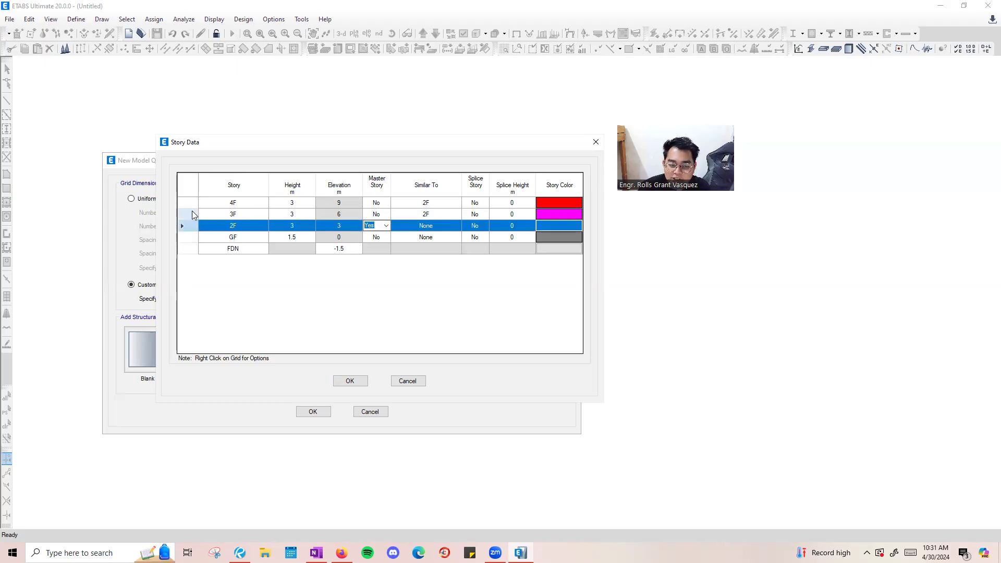
pyautogui.click(192, 213)
pyautogui.click(191, 203)
pyautogui.click(376, 225)
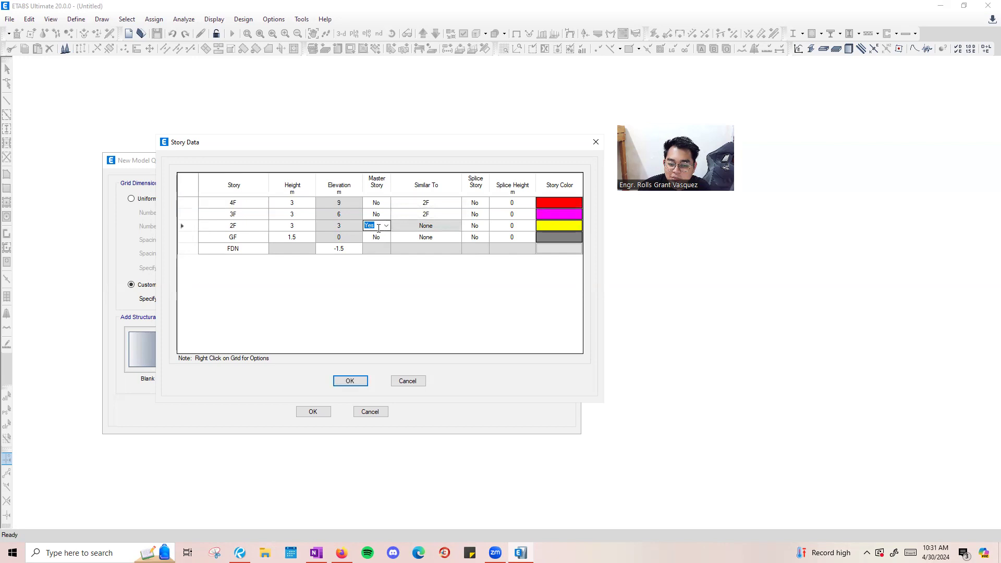
pyautogui.click(426, 202)
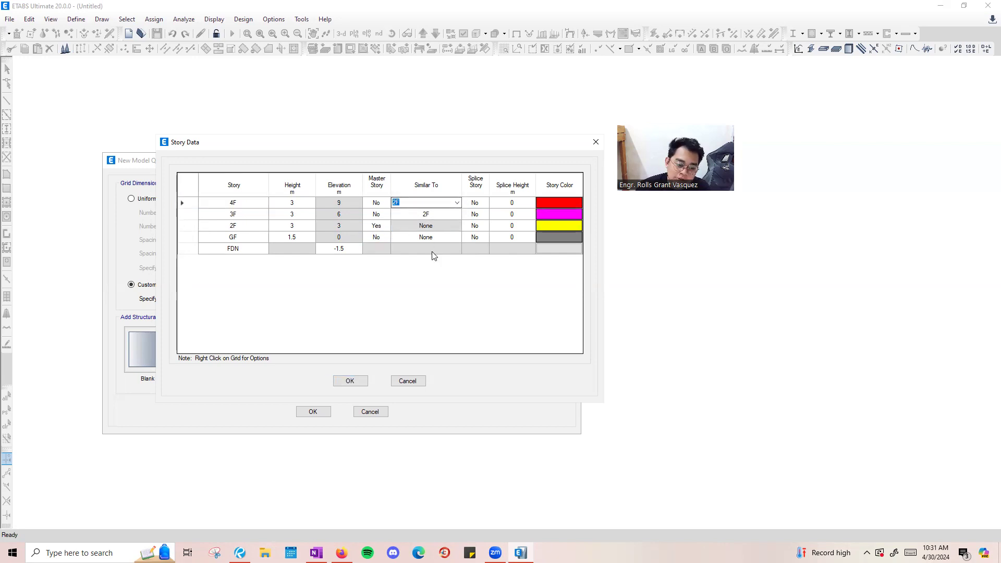
# Accept the custom story data and create the new model.
pyautogui.click(418, 249)
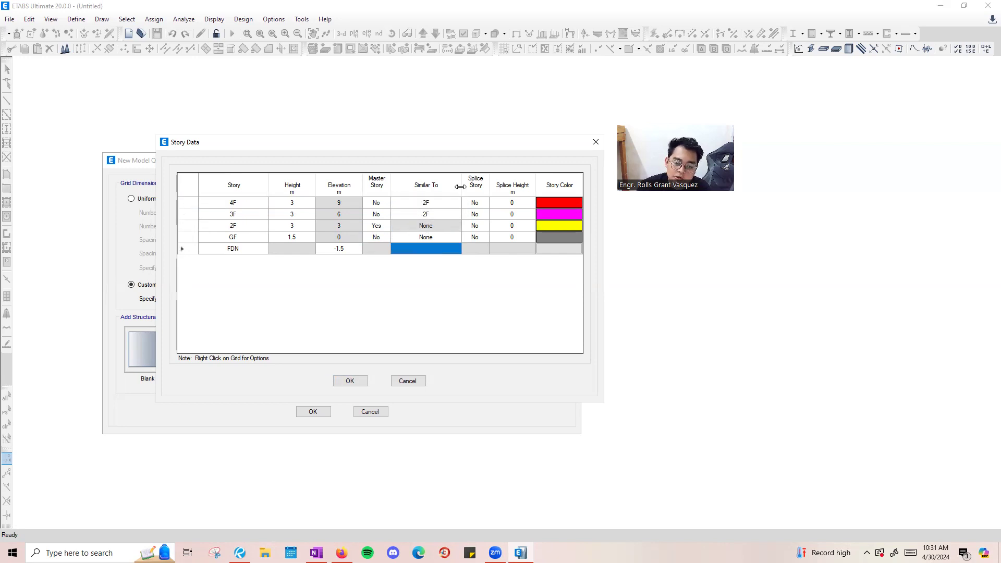
pyautogui.click(346, 381)
pyautogui.click(313, 412)
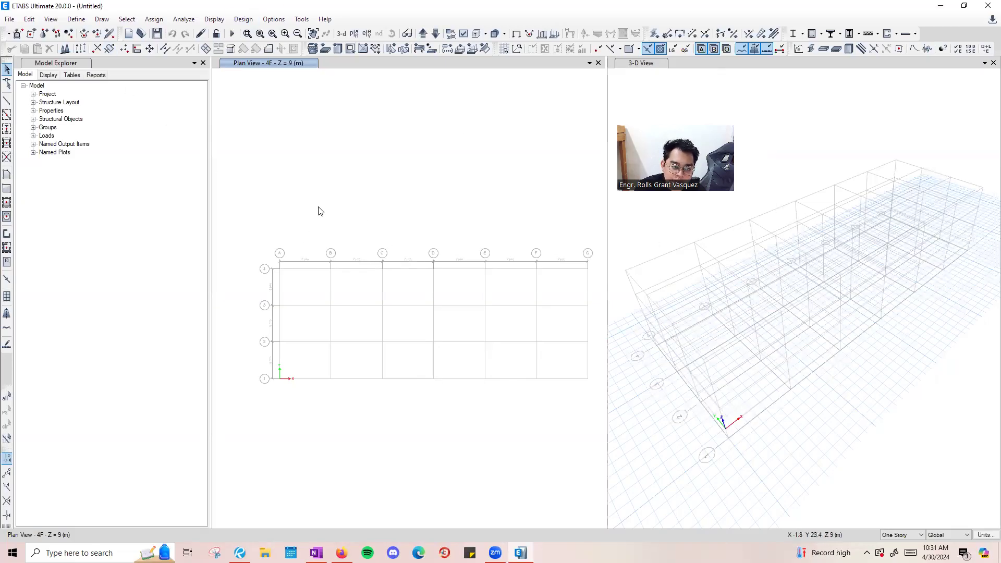
# Examine the main branches of the model tree, such as Project, Properties and Structural Objects, along with the tables and reports sections.
pyautogui.click(89, 224)
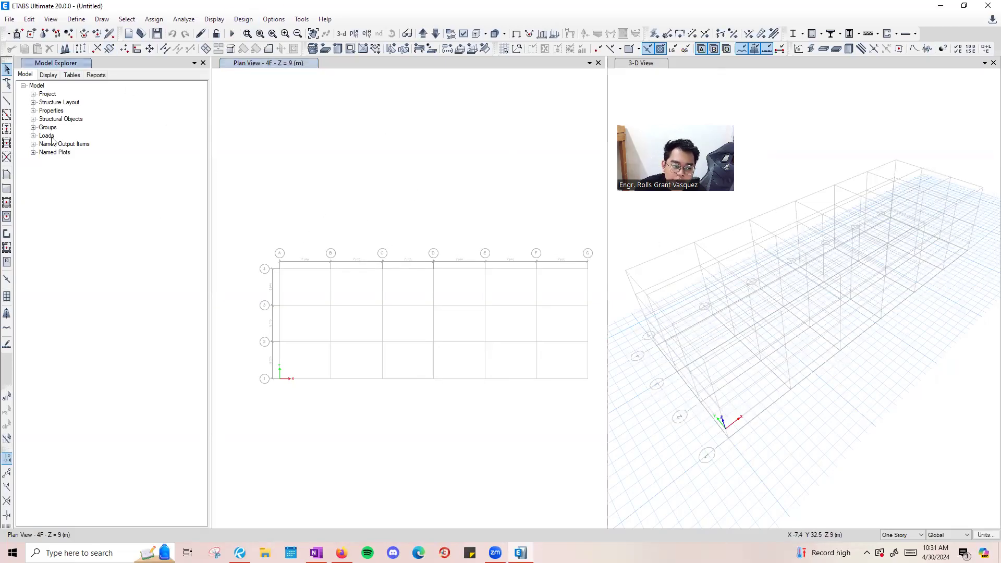
pyautogui.click(33, 93)
pyautogui.click(33, 119)
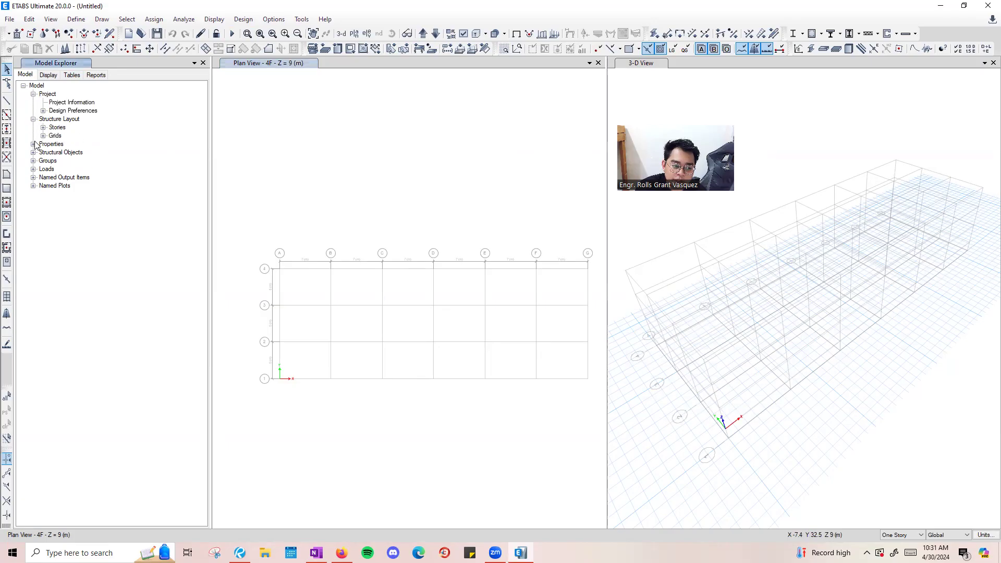
pyautogui.click(33, 144)
pyautogui.click(33, 260)
pyautogui.click(32, 311)
pyautogui.click(33, 336)
pyautogui.click(33, 378)
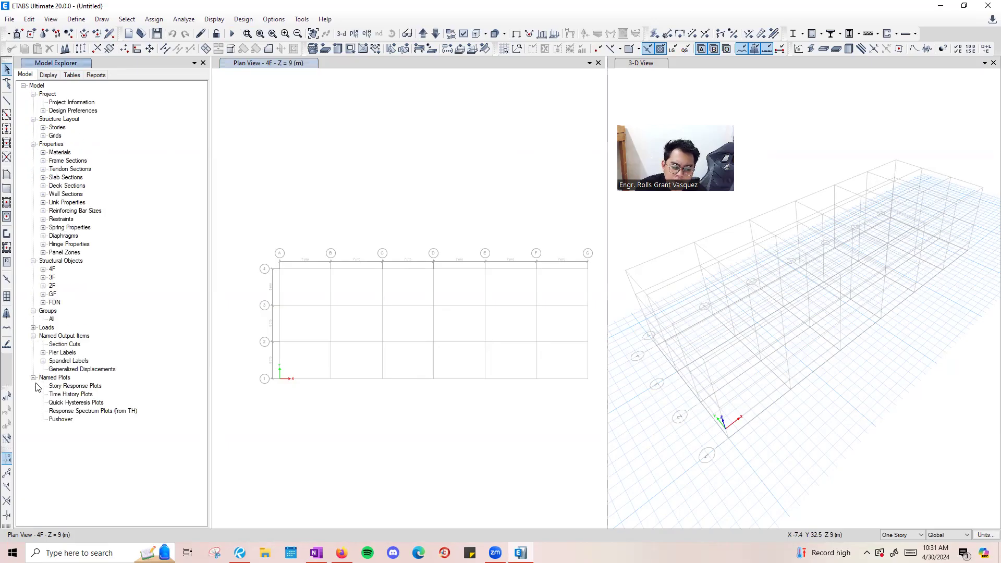
pyautogui.click(60, 76)
pyautogui.click(93, 75)
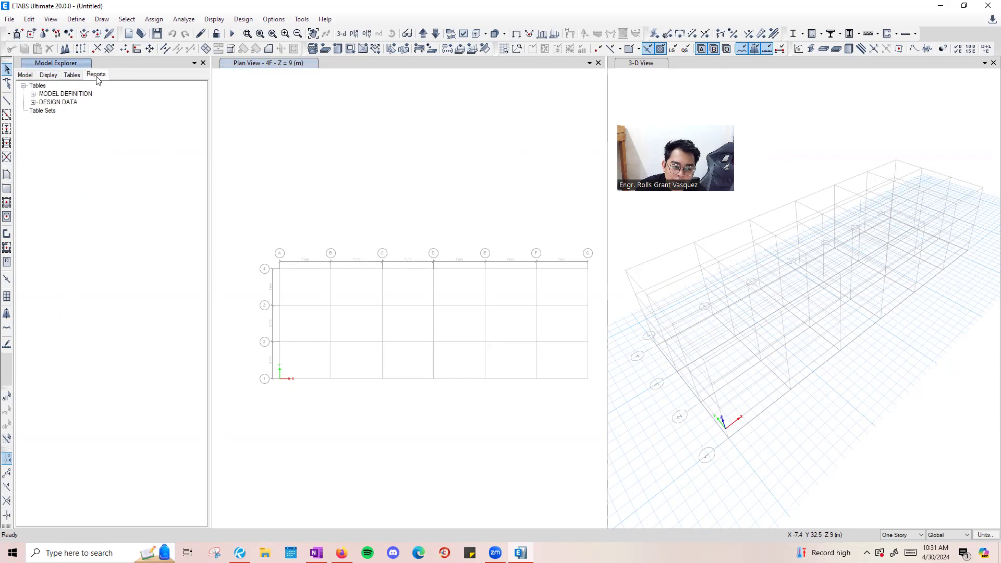
pyautogui.click(25, 76)
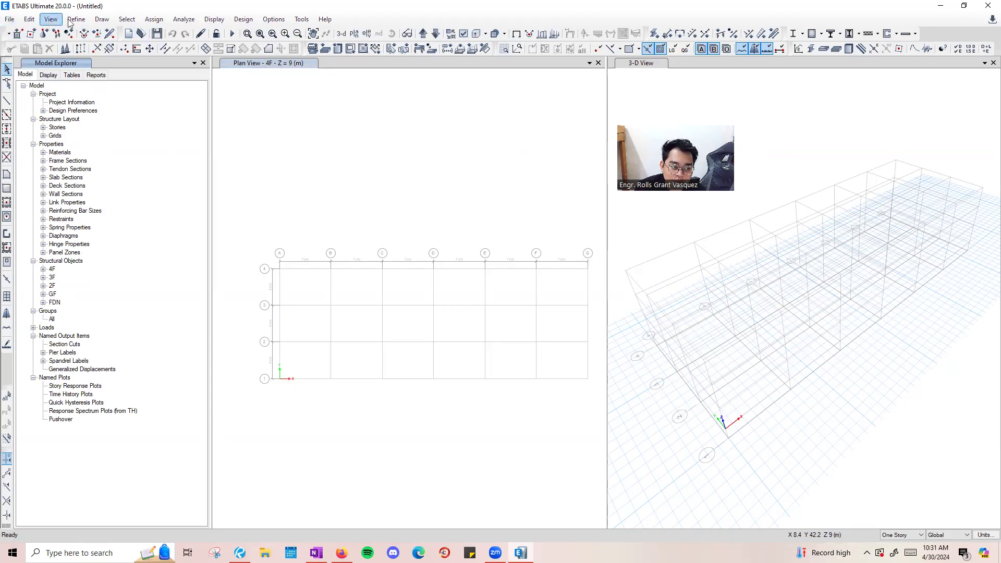
pyautogui.click(10, 19)
pyautogui.click(673, 47)
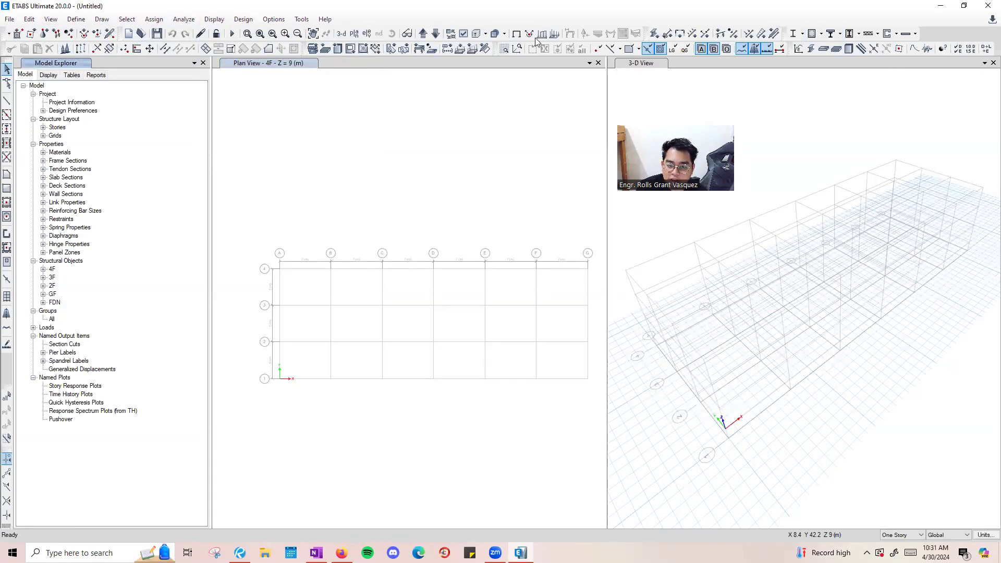
pyautogui.click(51, 20)
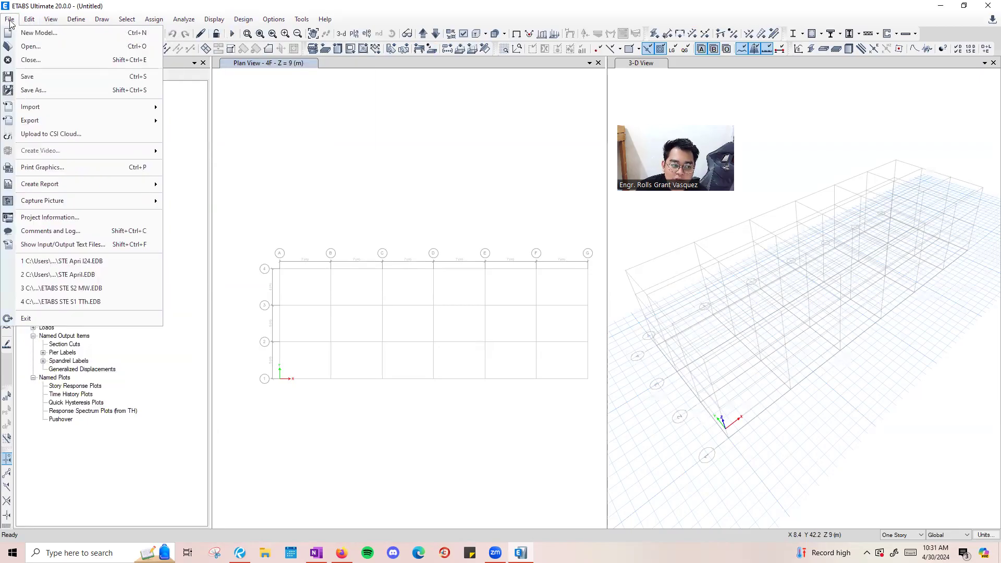
pyautogui.click(243, 19)
pyautogui.click(243, 19)
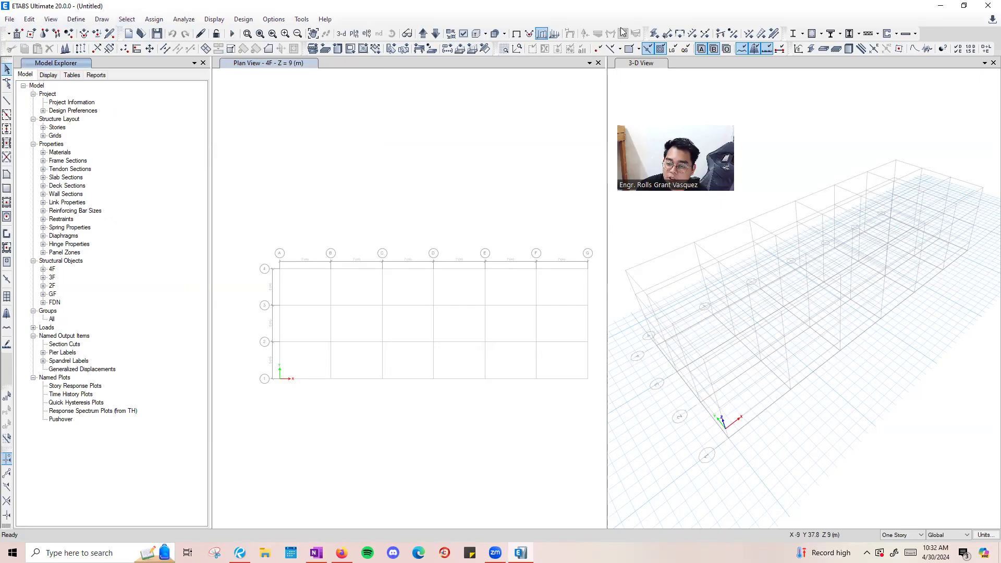
# Open the toolbar customization and hide every toolbar except View.
pyautogui.rightClick(983, 33)
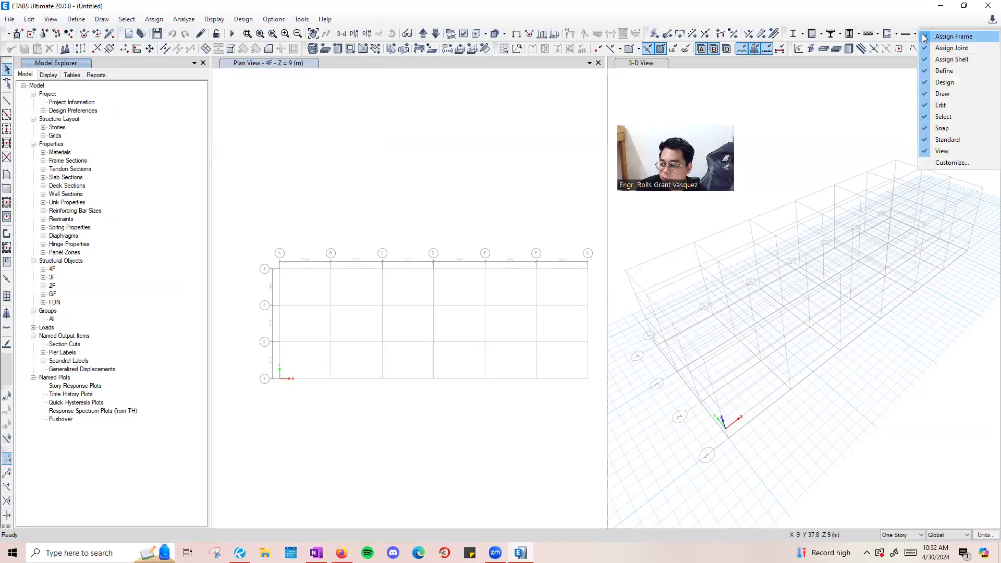
pyautogui.click(885, 15)
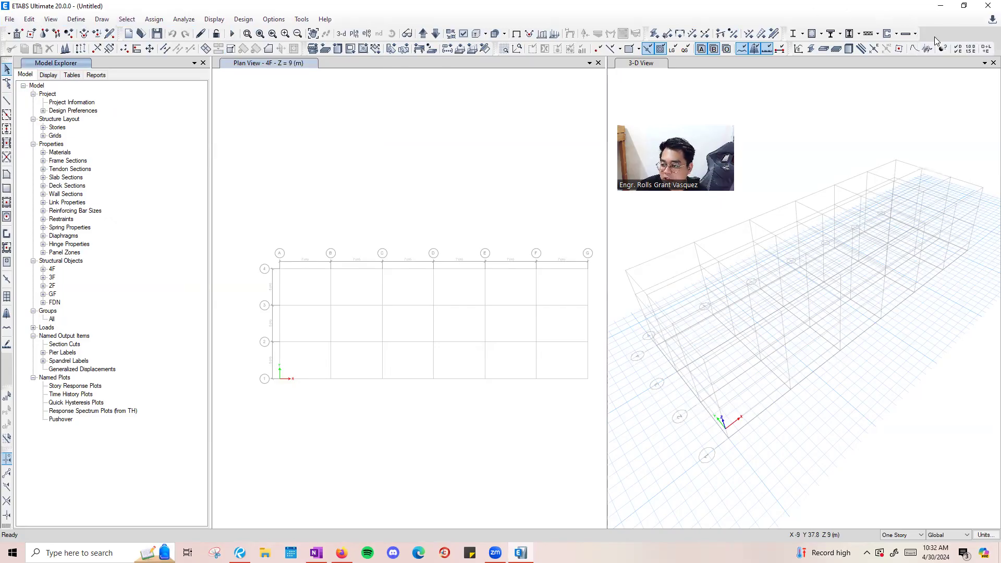
pyautogui.rightClick(931, 39)
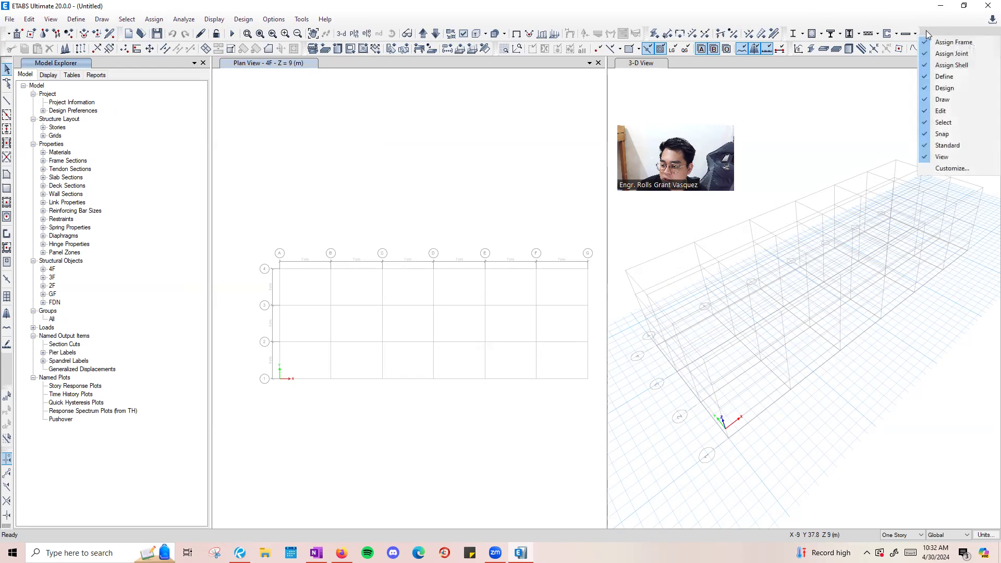
pyautogui.click(948, 170)
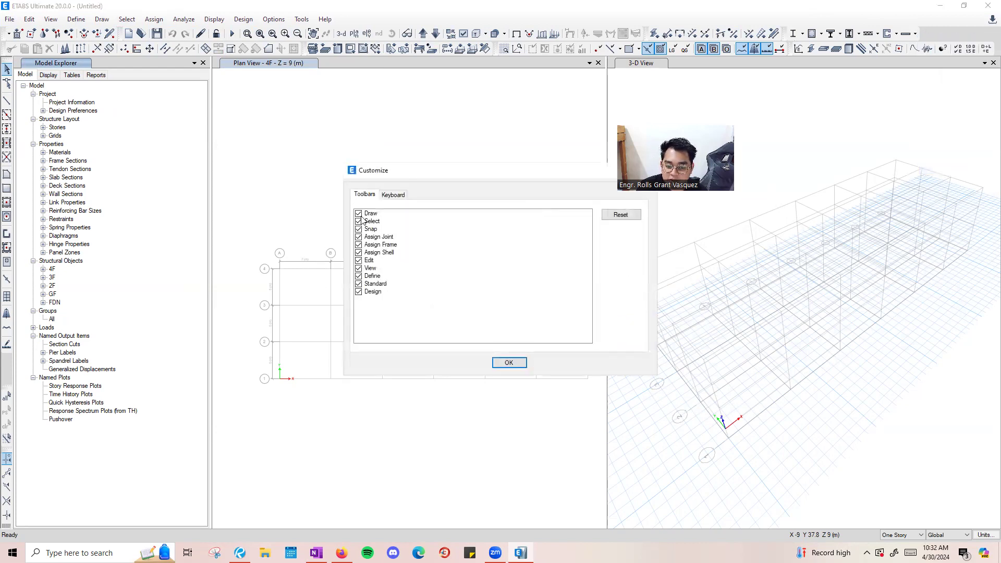
pyautogui.click(358, 213)
pyautogui.click(358, 221)
pyautogui.click(358, 229)
pyautogui.click(358, 237)
pyautogui.click(358, 244)
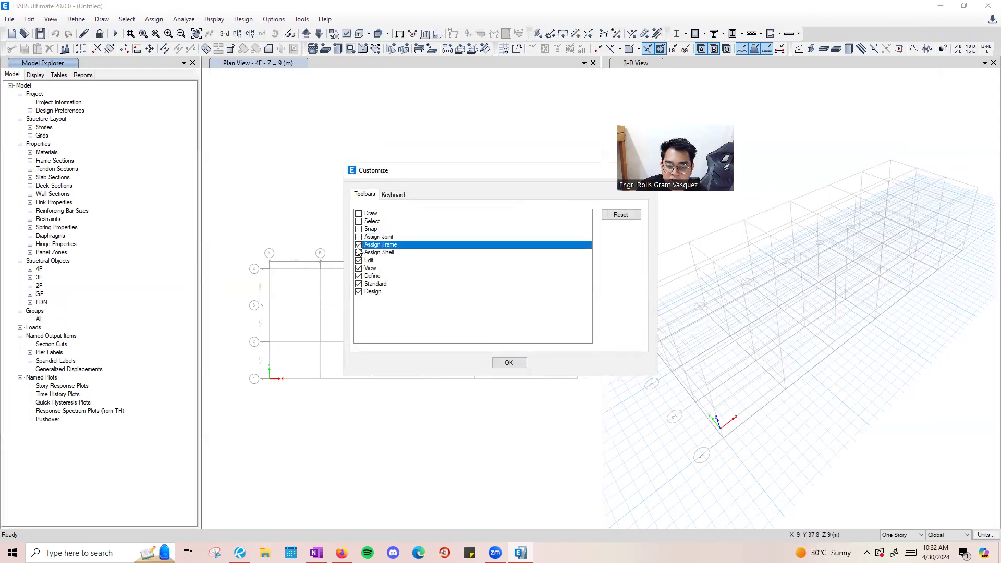
pyautogui.click(358, 252)
pyautogui.click(358, 260)
pyautogui.click(358, 268)
pyautogui.doubleClick(359, 268)
pyautogui.click(358, 275)
pyautogui.click(358, 283)
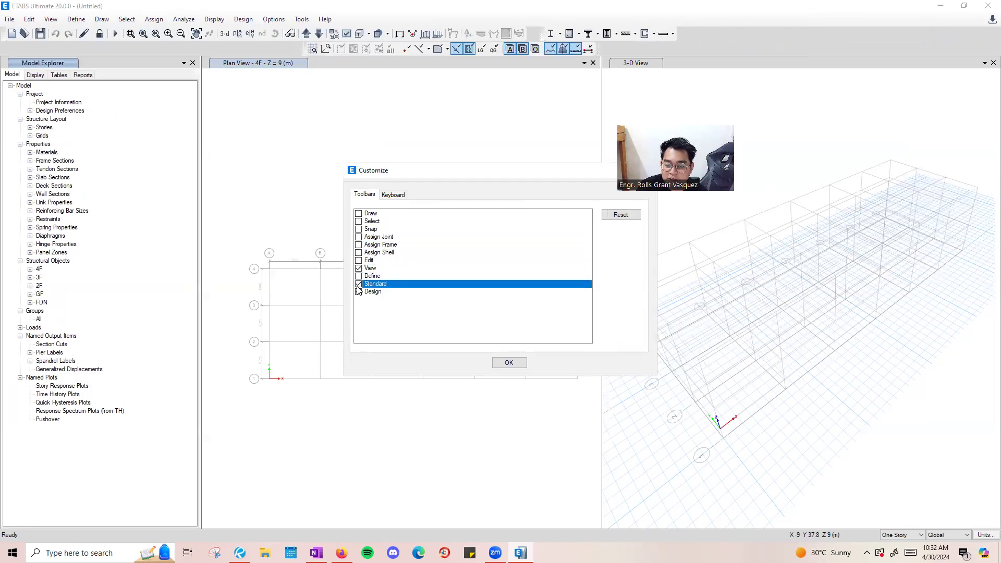
pyautogui.click(358, 292)
# Re-enable the Define, Edit, Assign Shell, Assign Frame, Assign Joint, Snap, Select, Draw, Design and Standard toolbars.
pyautogui.click(358, 276)
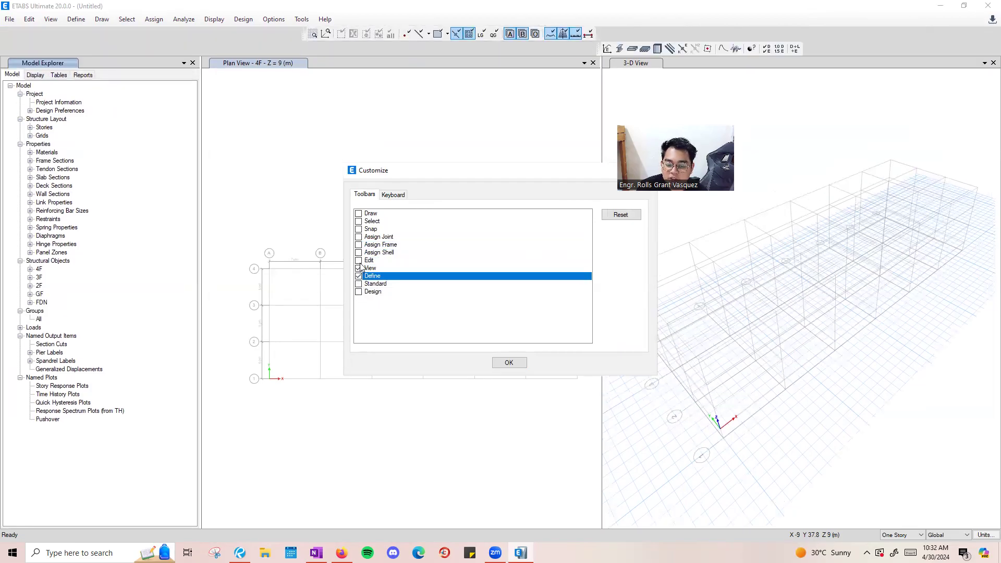
pyautogui.click(358, 260)
pyautogui.click(358, 252)
pyautogui.click(358, 244)
pyautogui.click(358, 237)
pyautogui.click(358, 229)
pyautogui.click(358, 221)
pyautogui.click(358, 213)
pyautogui.click(358, 291)
pyautogui.click(358, 284)
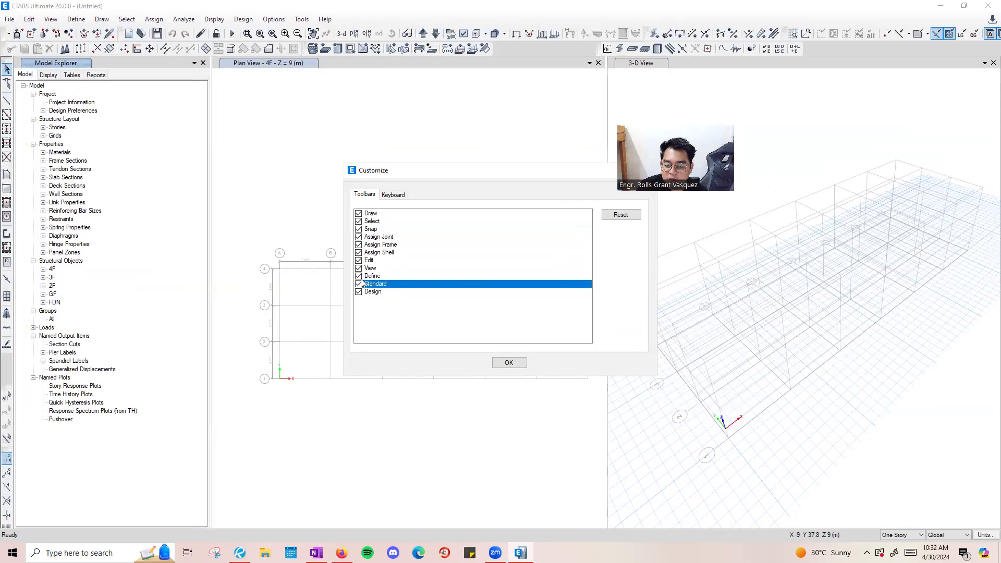
# Look through the keyboard customization settings, return to the toolbar list and close the customization dialog.
pyautogui.click(393, 196)
pyautogui.scroll(-3, 409, 269)
pyautogui.scroll(3, 409, 269)
pyautogui.click(364, 194)
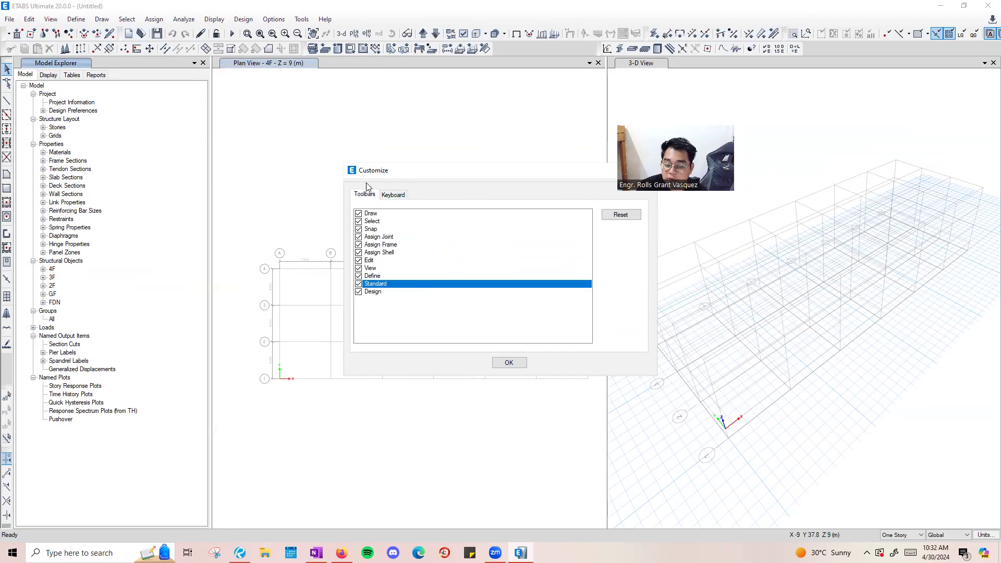
pyautogui.moveTo(422, 173); pyautogui.dragTo(242, 179)
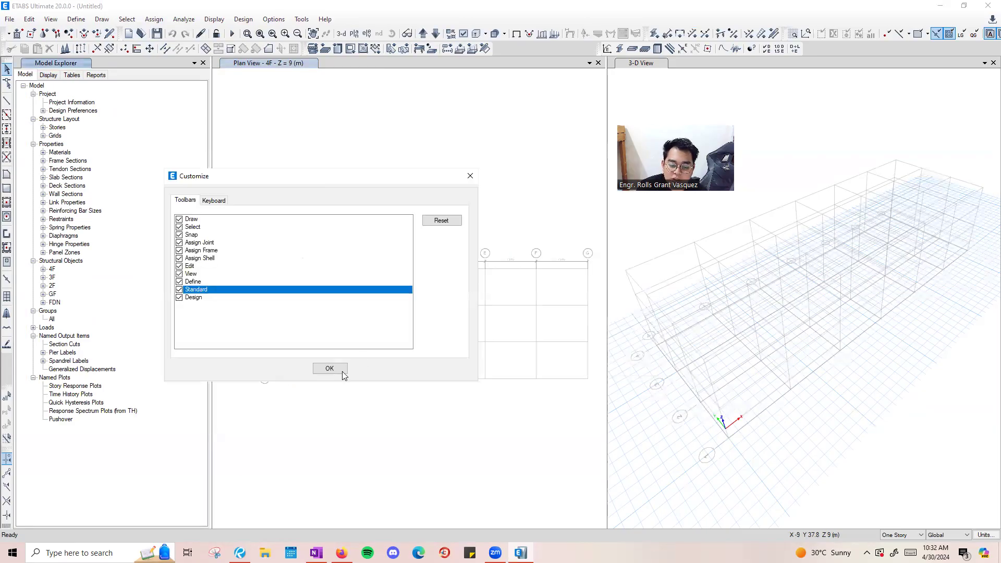
pyautogui.click(329, 369)
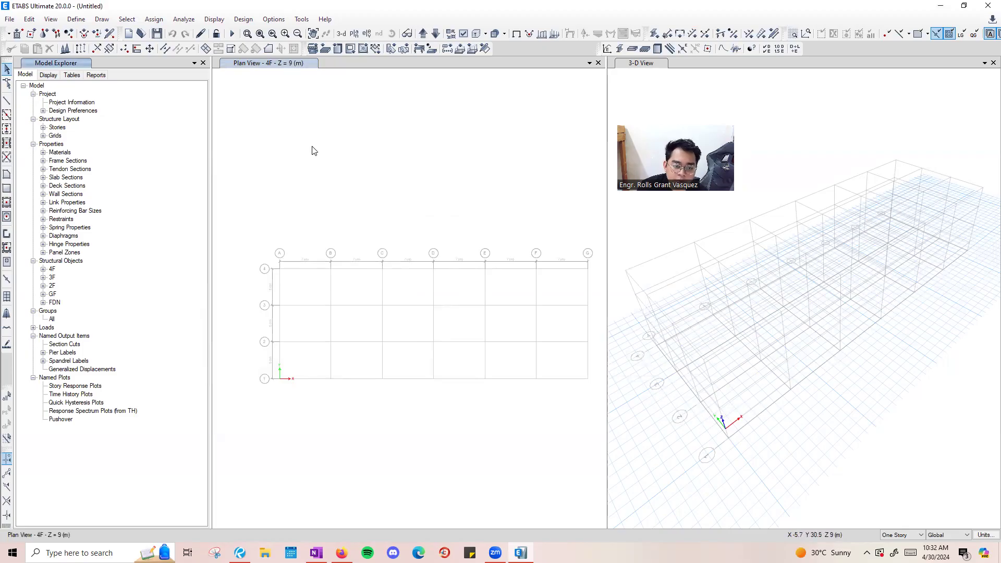
# Switch the active view back and forth between the 3-D view and the 4F plan, ending on the plan.
pyautogui.click(793, 104)
pyautogui.click(454, 109)
pyautogui.click(837, 83)
pyautogui.click(494, 138)
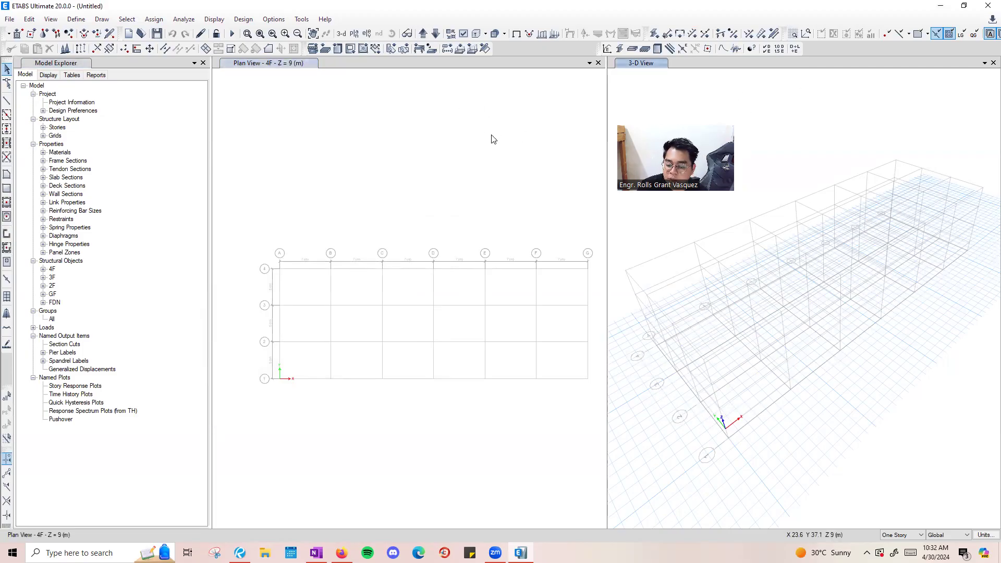
pyautogui.click(874, 137)
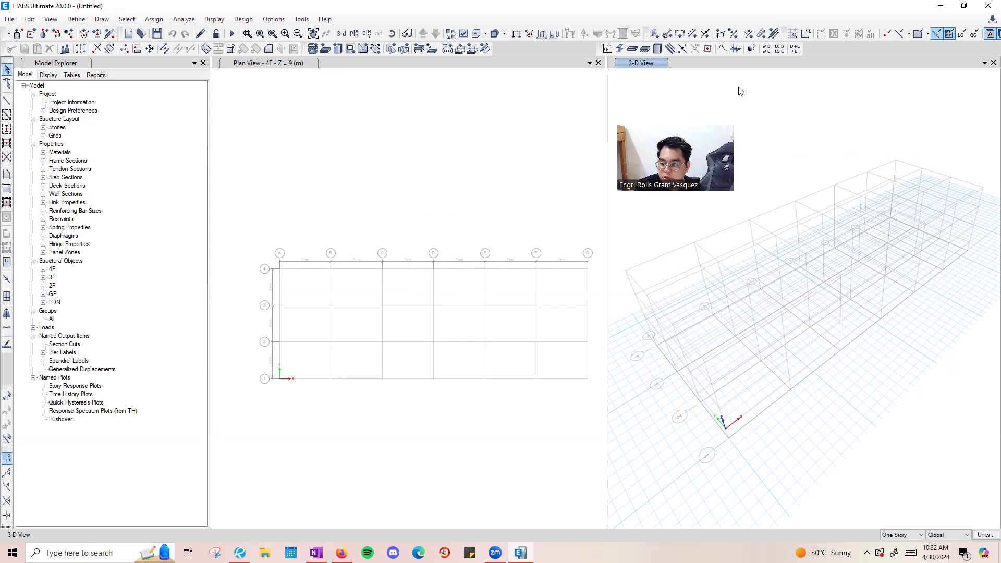
pyautogui.click(454, 116)
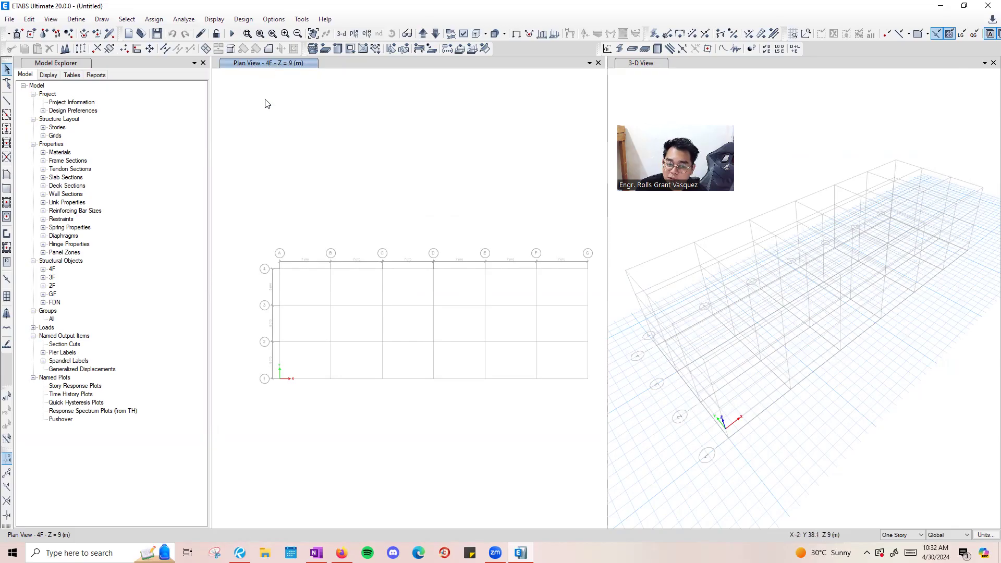
# Close the 3-D View window and add a new window to show the 3-D view beside the 4F plan again.
pyautogui.click(785, 106)
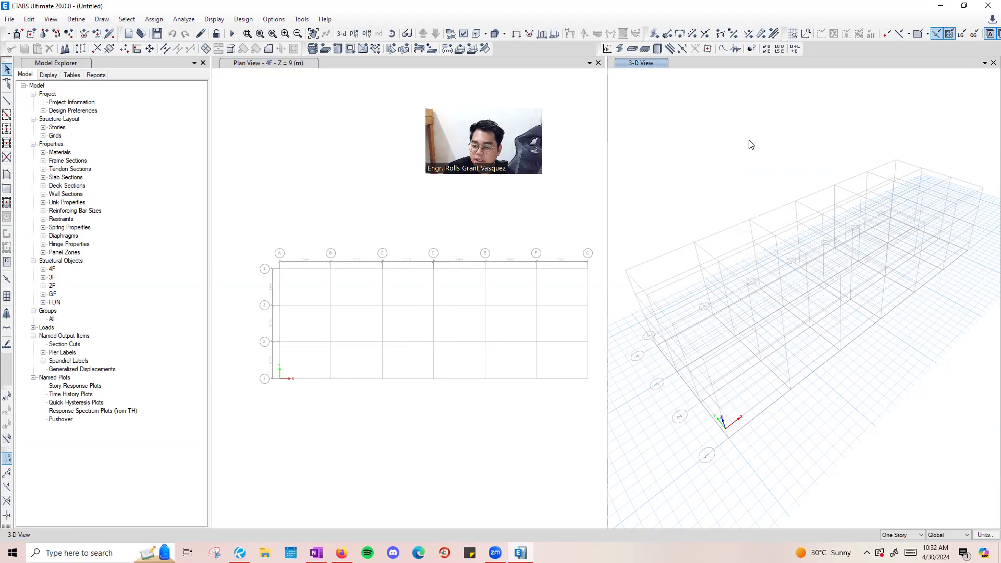
pyautogui.click(985, 65)
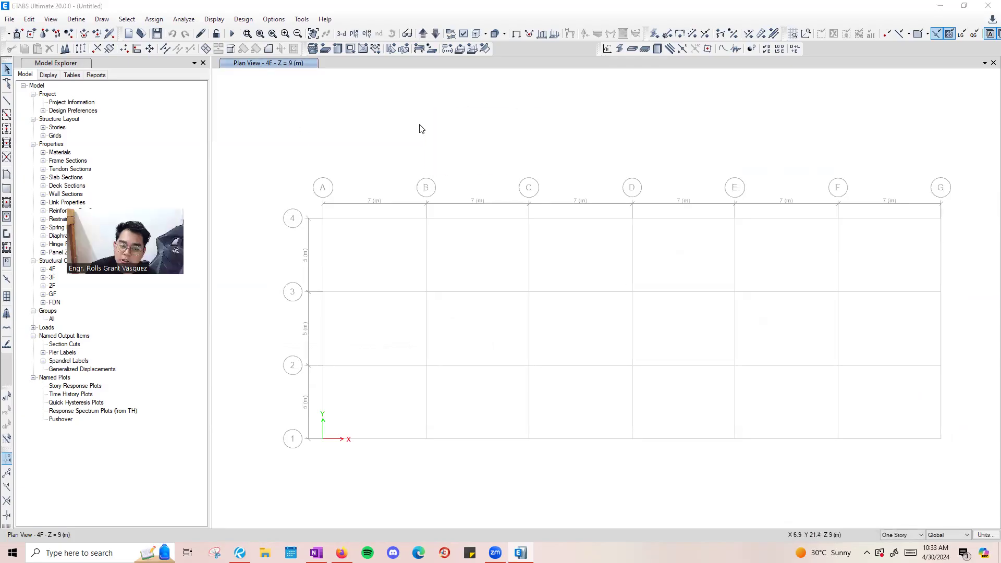
pyautogui.click(985, 62)
pyautogui.click(933, 86)
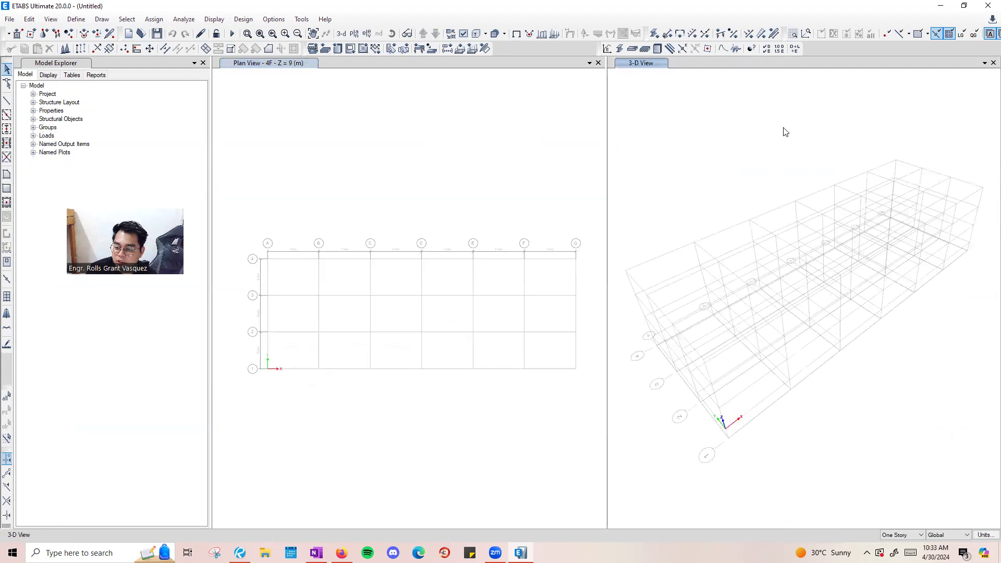
pyautogui.click(984, 64)
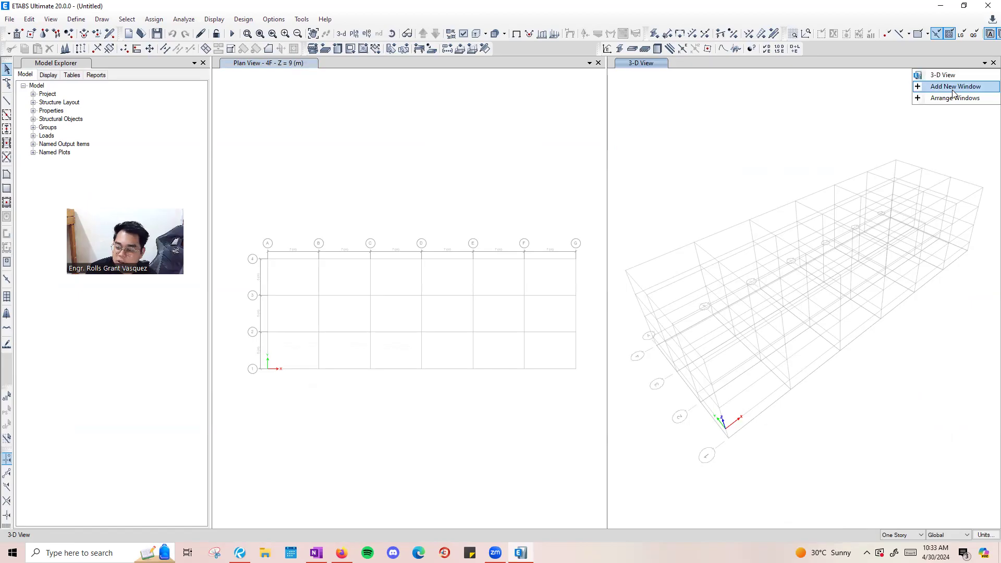
pyautogui.click(953, 89)
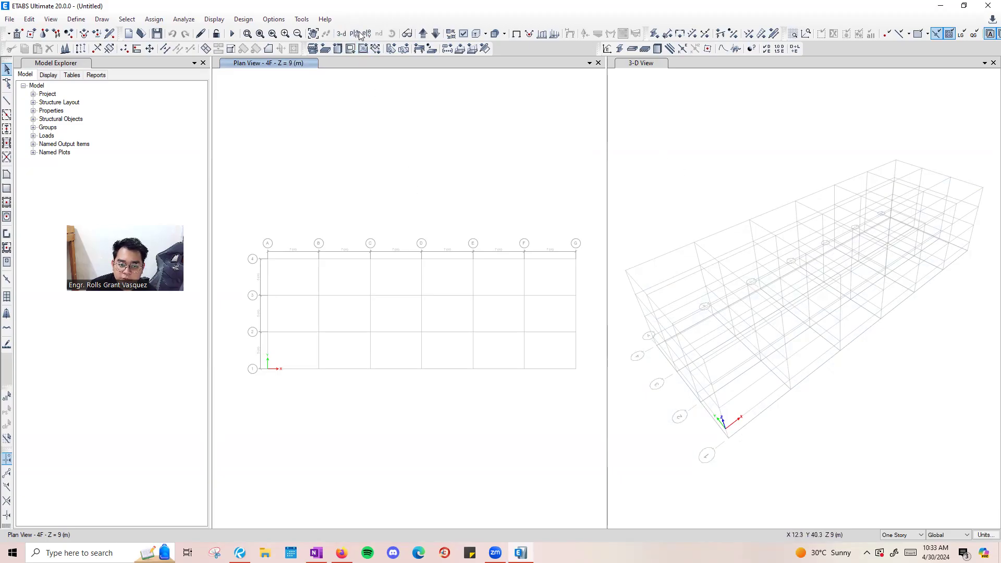
# Switch the plan window to a 3-D view, rotate the model and restore the default 3-D orientation.
pyautogui.click(339, 35)
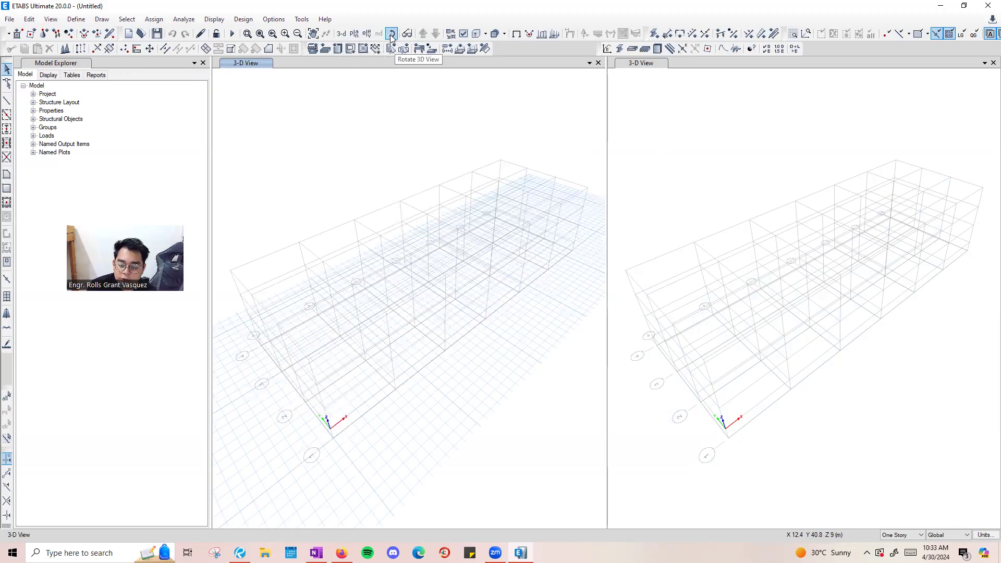
pyautogui.click(390, 37)
pyautogui.moveTo(505, 389); pyautogui.dragTo(342, 83)
pyautogui.click(342, 34)
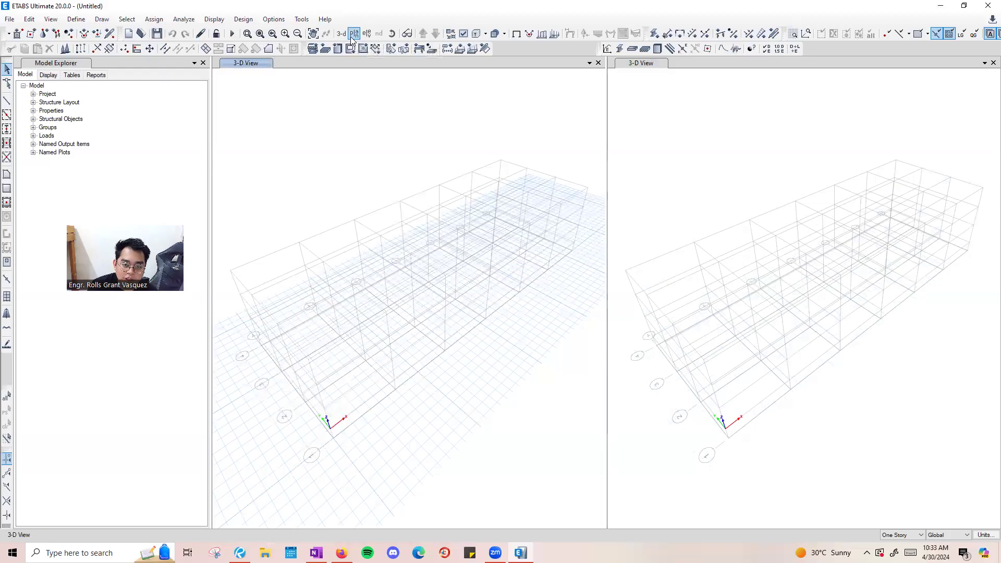
# Set the active window to the plan view of story level 4F.
pyautogui.click(354, 34)
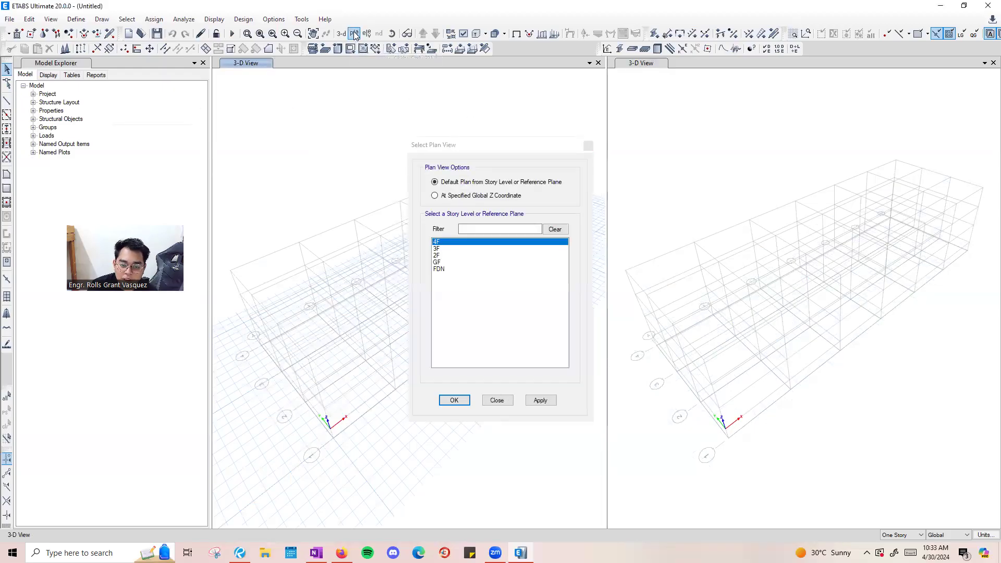
pyautogui.moveTo(458, 248)
pyautogui.mouseDown()
pyautogui.moveTo(453, 268)
pyautogui.moveTo(465, 241)
pyautogui.moveTo(451, 262)
pyautogui.mouseUp()
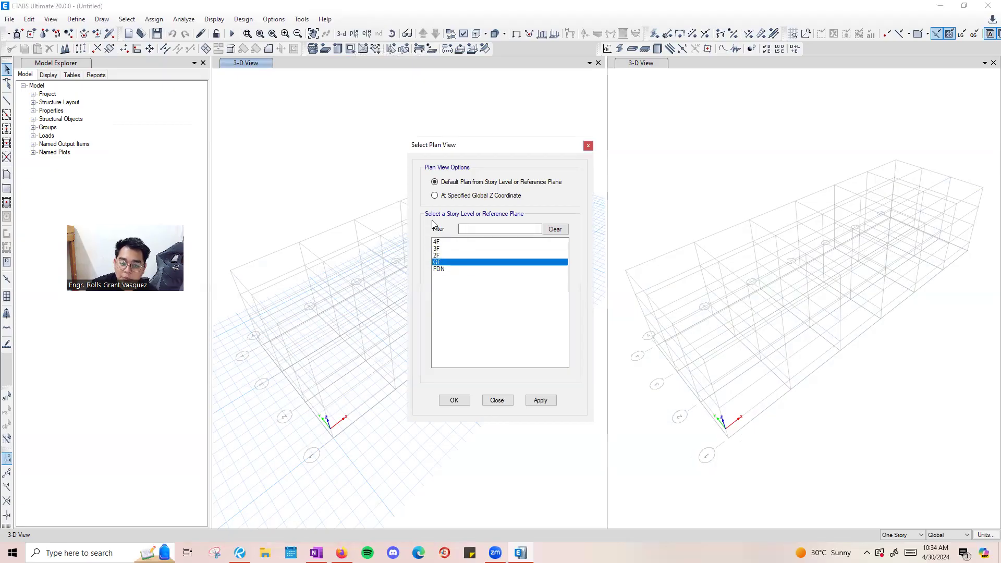
pyautogui.click(447, 242)
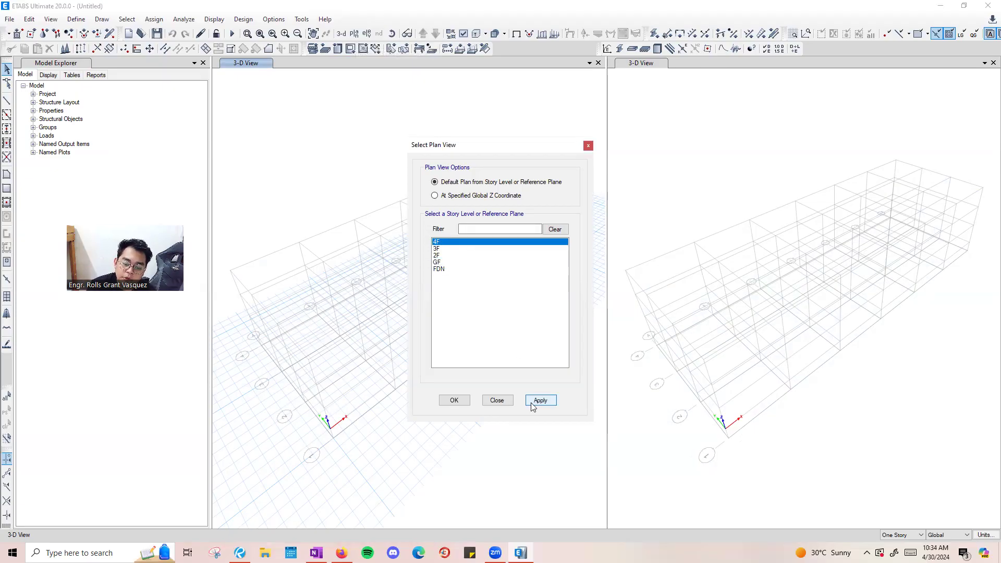
pyautogui.click(540, 400)
pyautogui.click(588, 145)
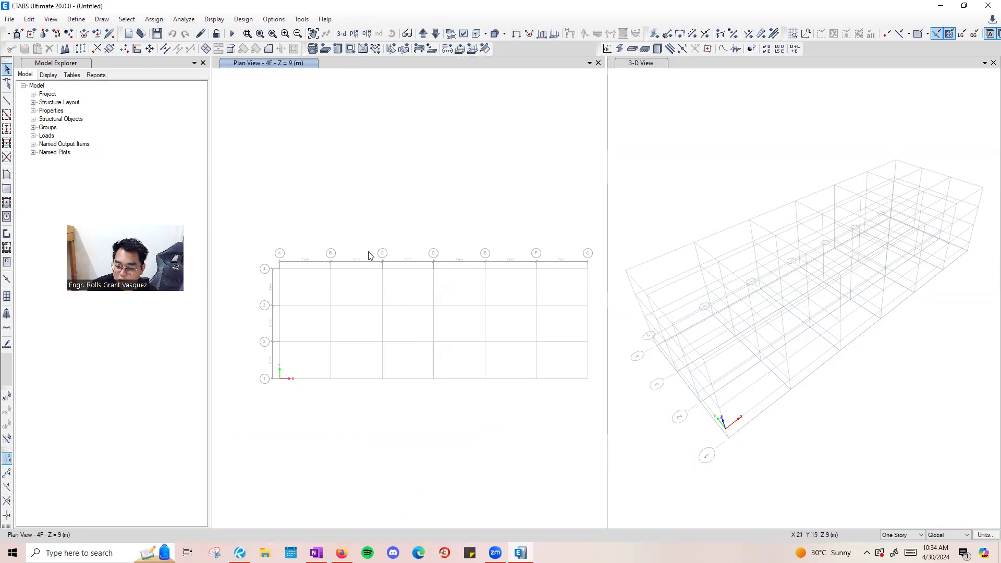
# Move the plan view through the story levels from 4F down to FDN.
pyautogui.click(435, 34)
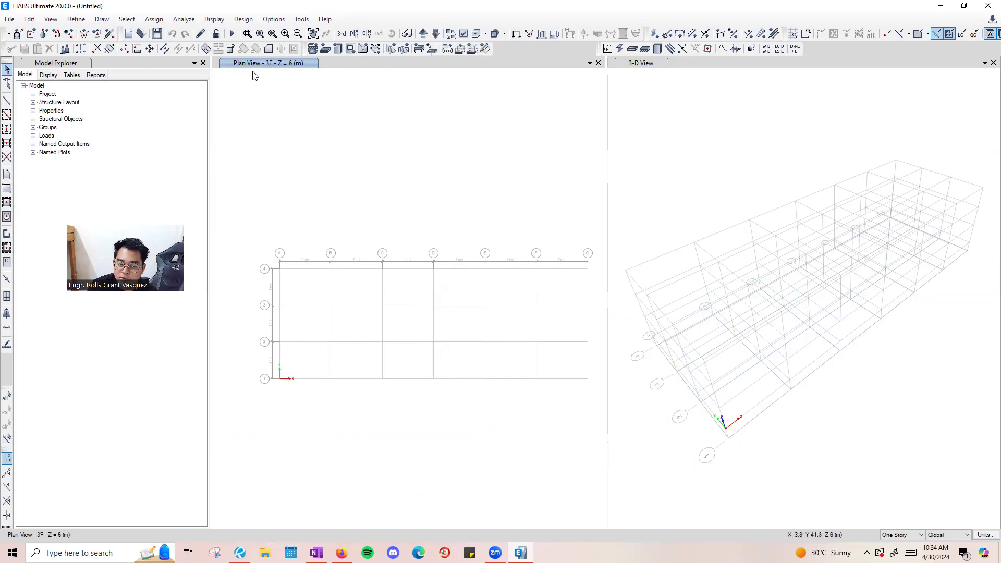
pyautogui.click(436, 33)
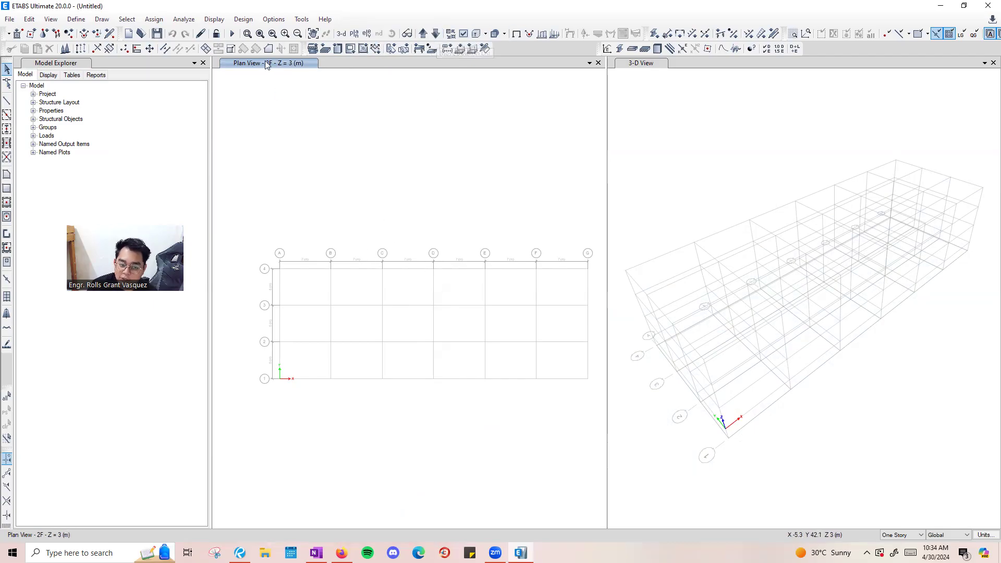
pyautogui.click(439, 33)
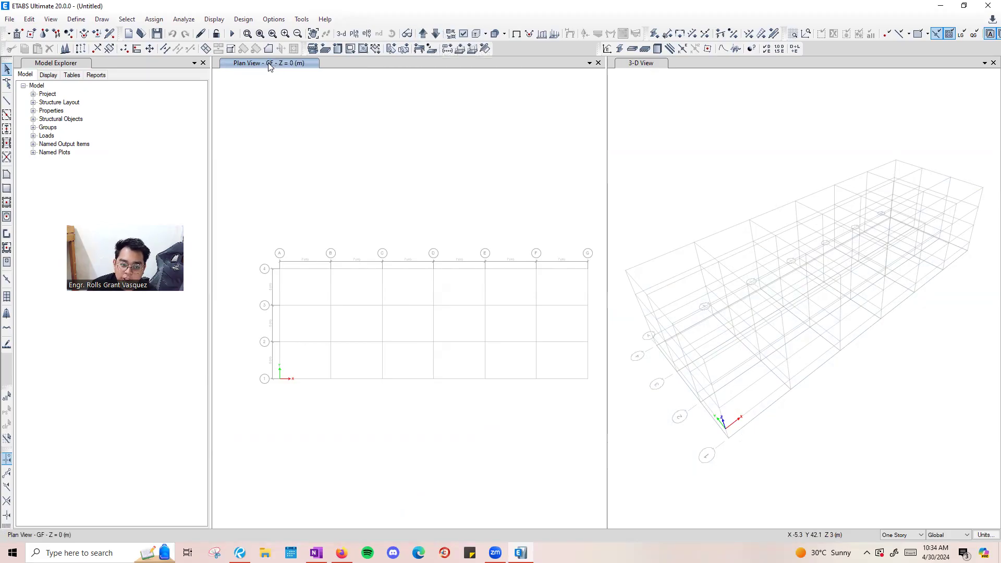
pyautogui.click(423, 34)
pyautogui.click(422, 36)
pyautogui.click(423, 36)
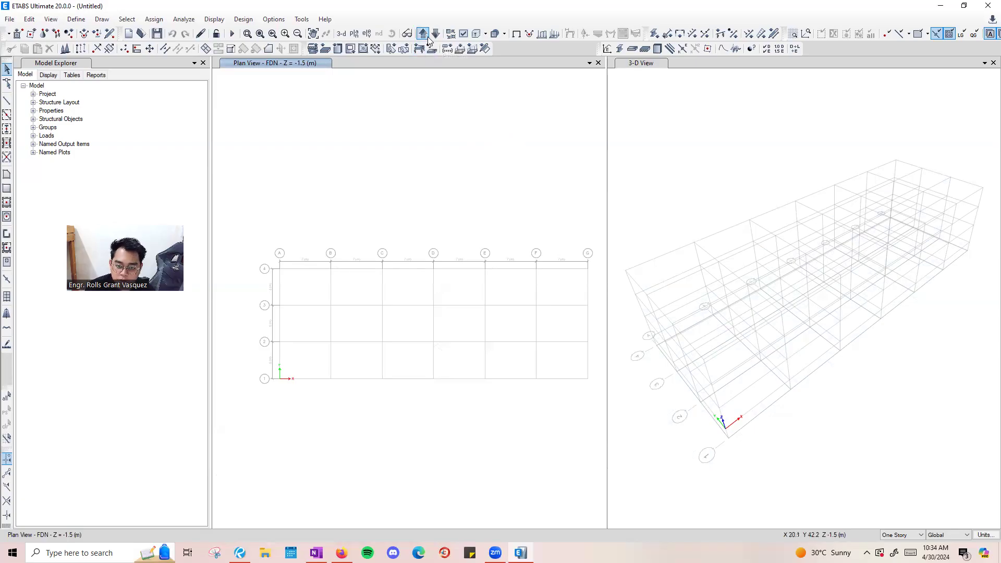
# Show the elevation view along grid line A and examine its story levels from FDN to 4F.
pyautogui.click(368, 34)
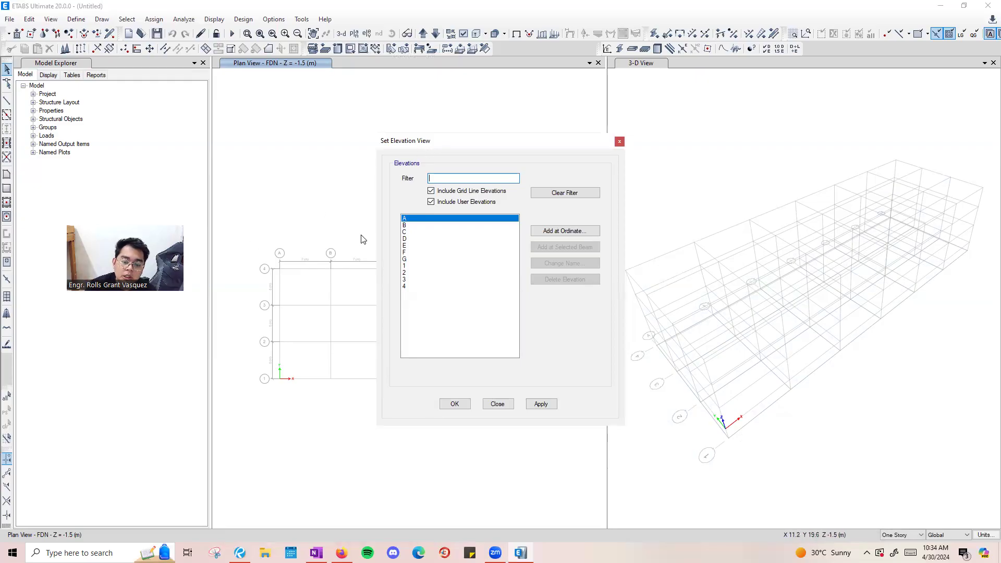
pyautogui.click(449, 286)
pyautogui.click(452, 259)
pyautogui.click(440, 219)
pyautogui.click(539, 403)
pyautogui.click(618, 143)
pyautogui.scroll(5, 564, 384)
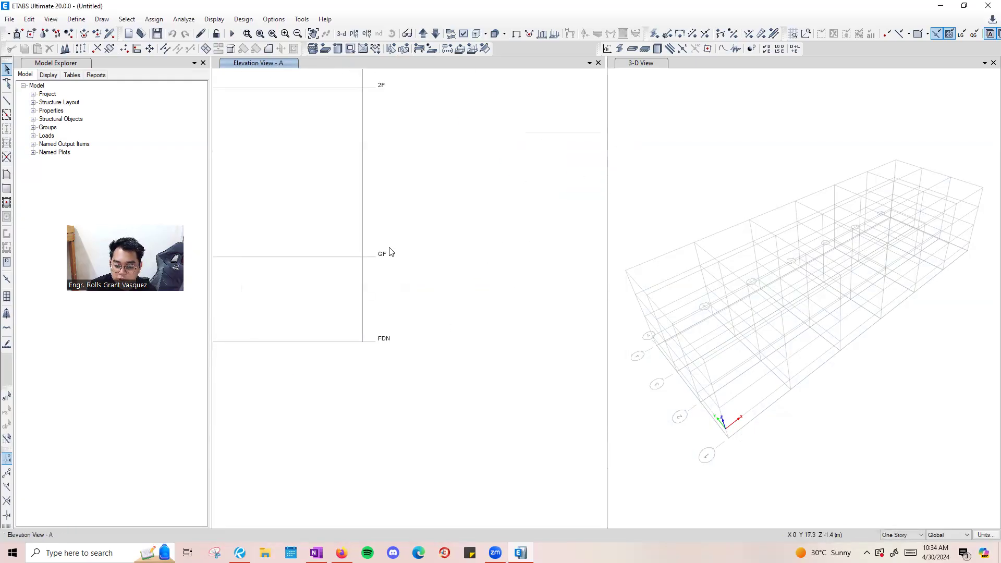
pyautogui.moveTo(401, 253); pyautogui.dragTo(420, 382, button='middle')
pyautogui.moveTo(408, 226); pyautogui.dragTo(430, 373, button='middle')
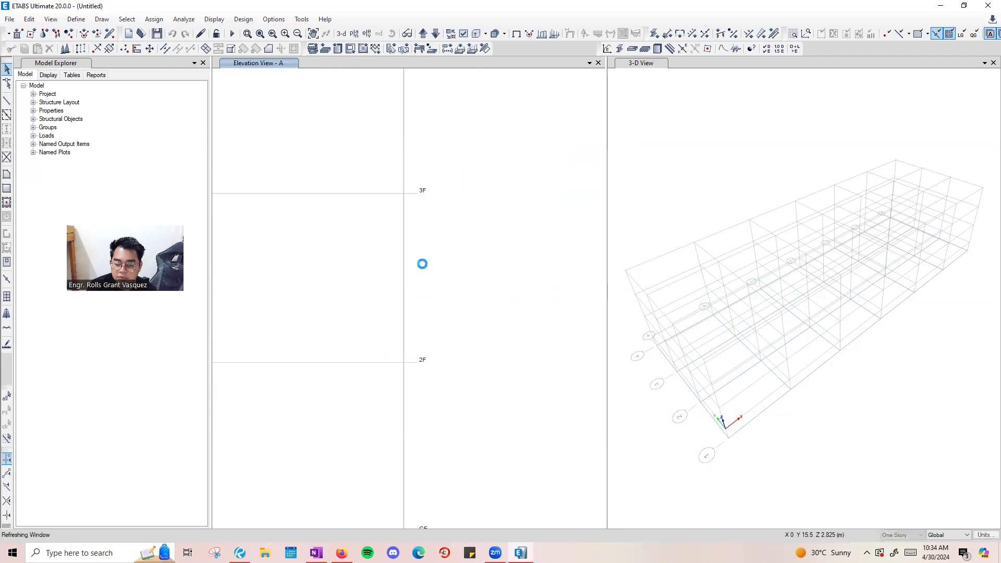
pyautogui.scroll(-3, 442, 276)
pyautogui.moveTo(283, 299); pyautogui.dragTo(427, 275, button='middle')
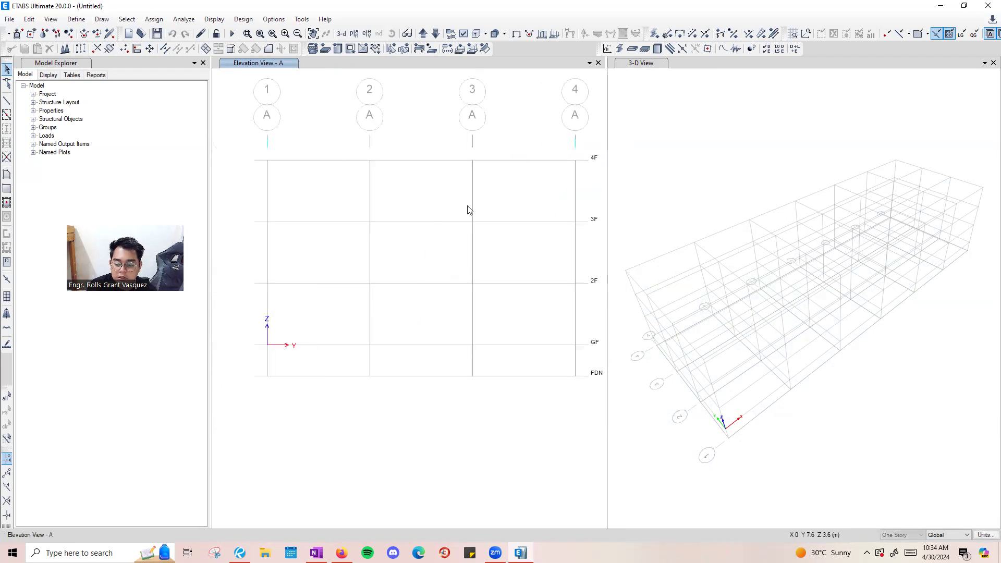
# Switch the elevation window to the plan view of story level GF.
pyautogui.click(723, 140)
pyautogui.click(439, 145)
pyautogui.click(354, 34)
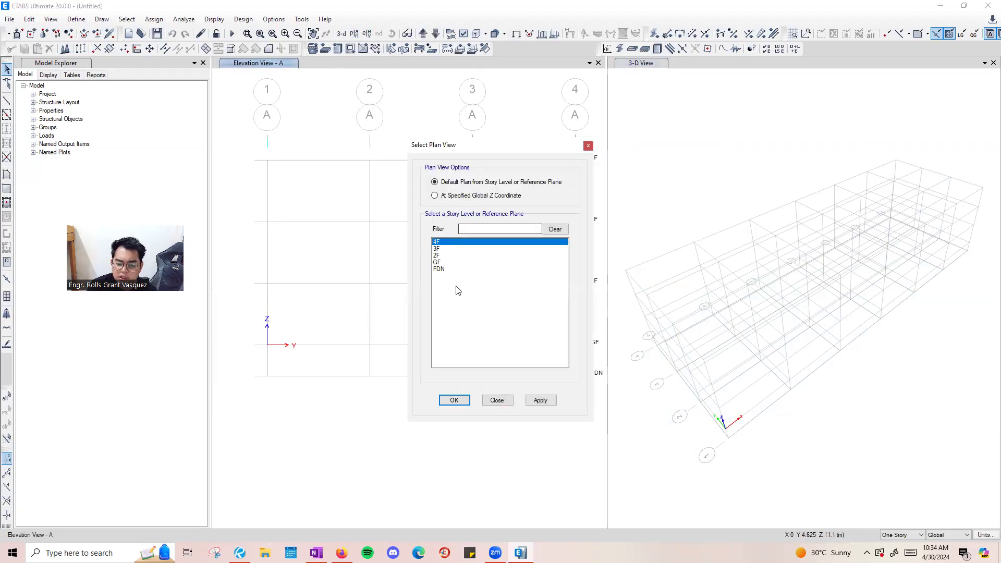
pyautogui.click(448, 262)
pyautogui.click(539, 400)
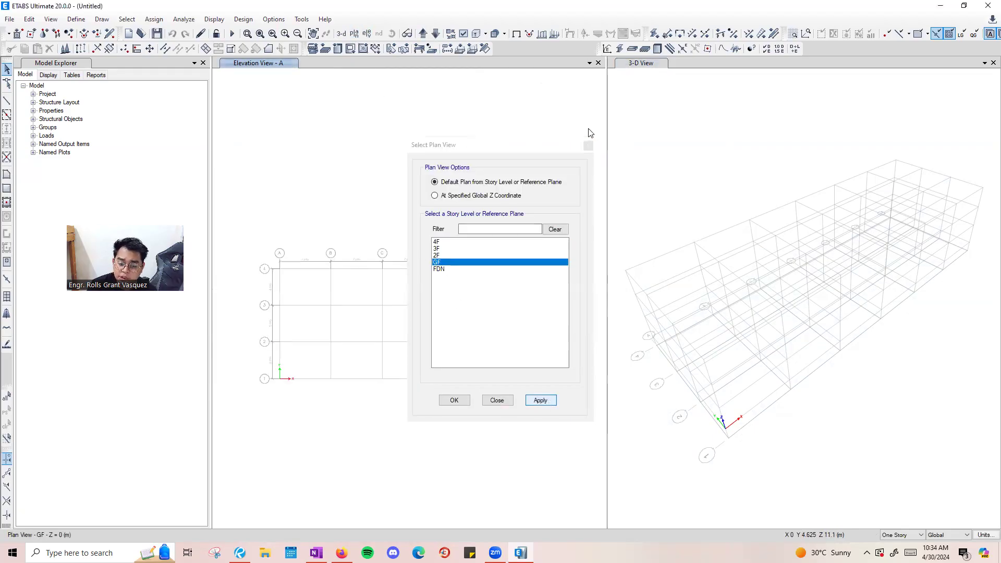
pyautogui.click(497, 400)
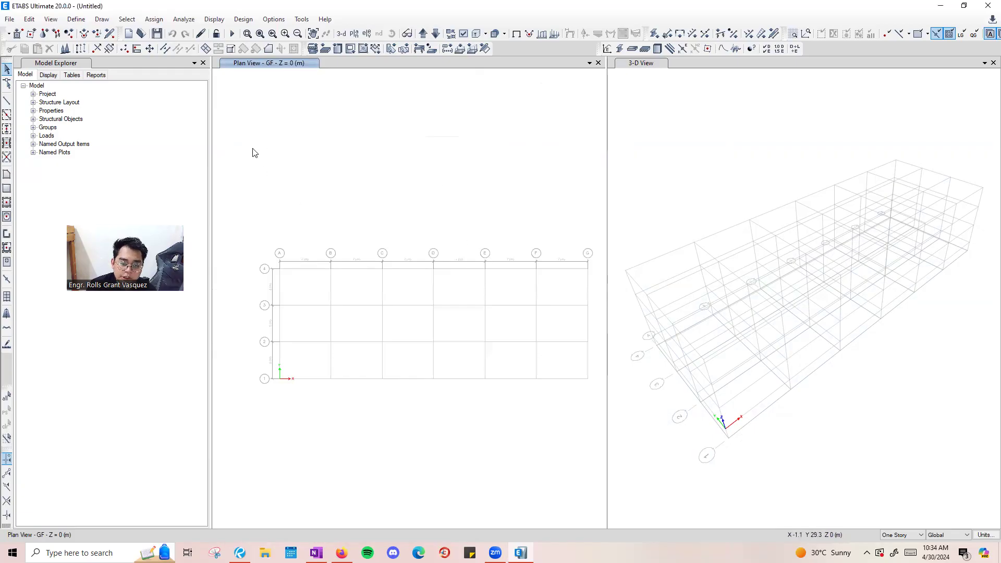
# Begin saving the model under a new name and create and enter a folder named Sample in Downloads.
pyautogui.click(10, 20)
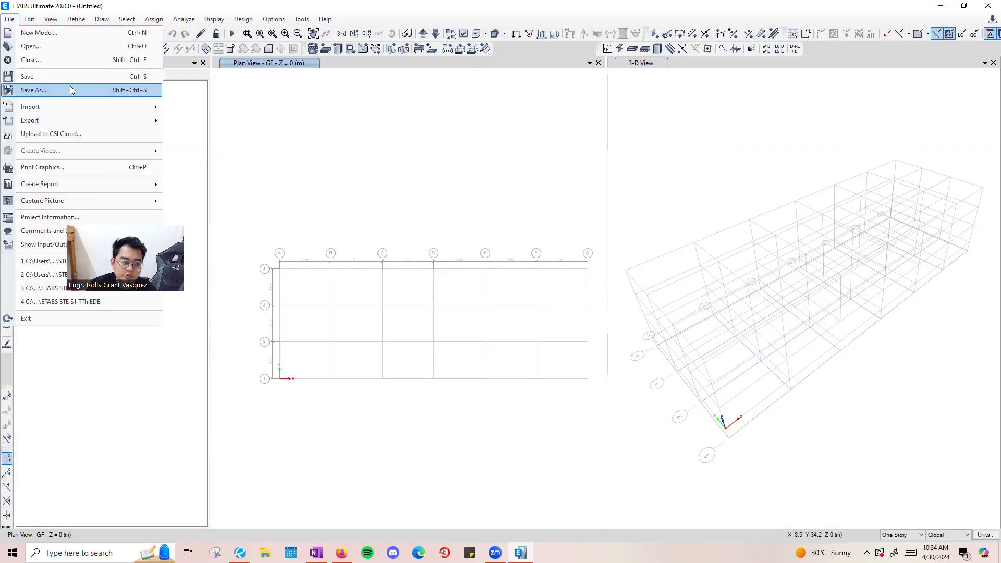
pyautogui.click(68, 91)
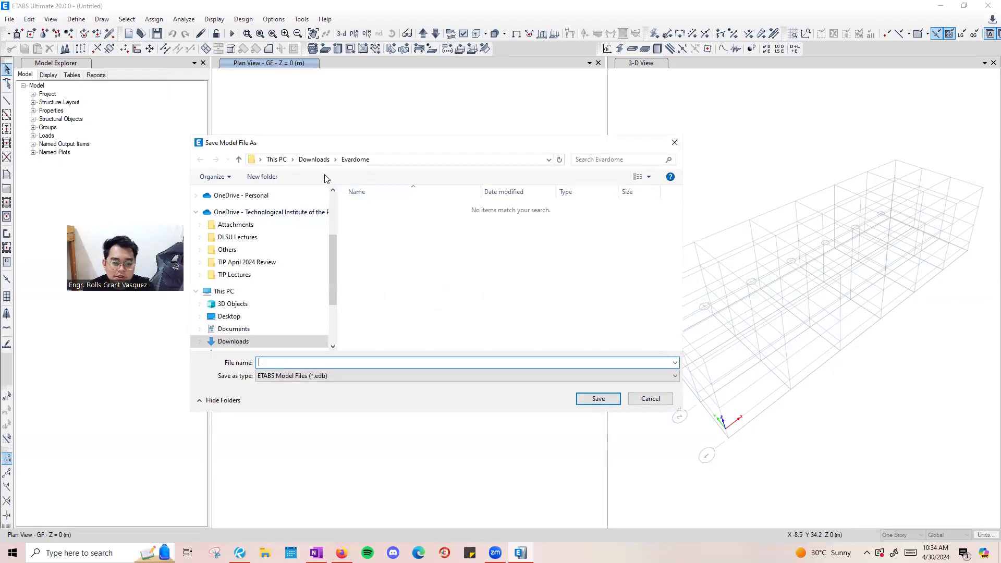
pyautogui.scroll(-1, 254, 335)
pyautogui.scroll(2, 253, 335)
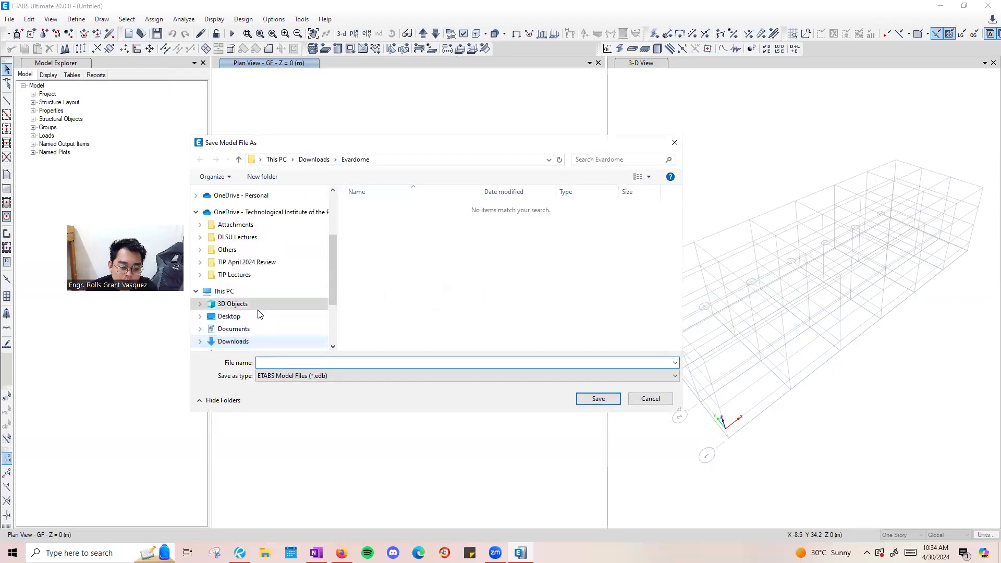
pyautogui.click(259, 341)
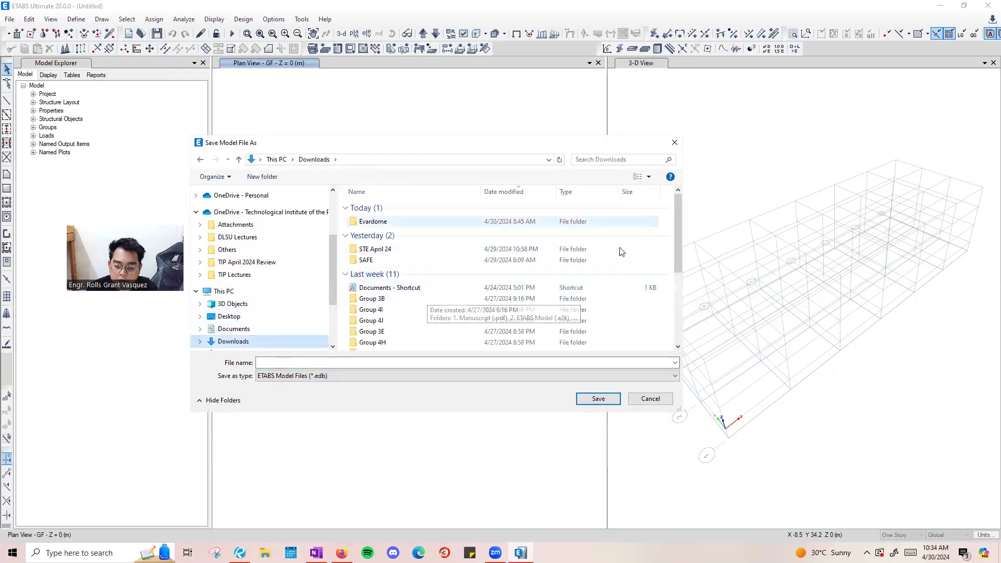
pyautogui.rightClick(637, 219)
pyautogui.moveTo(609, 341)
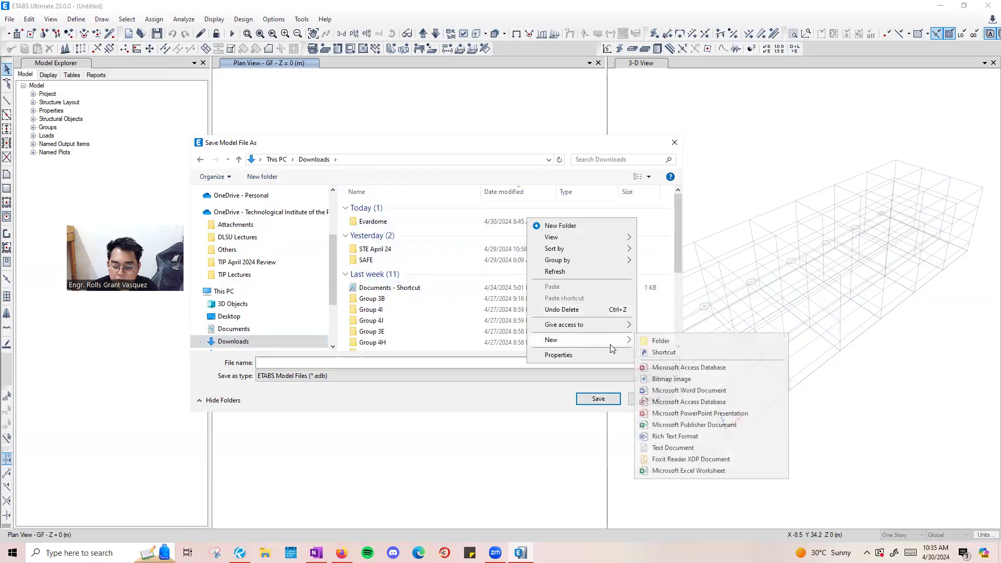
pyautogui.click(688, 342)
pyautogui.write('FSample')
pyautogui.press('Return')
pyautogui.press('Return')
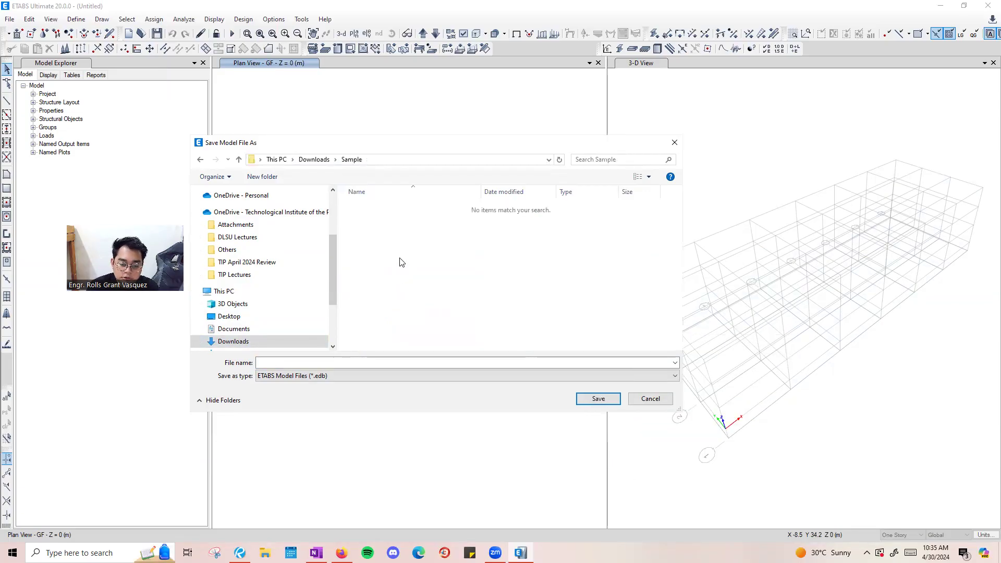
# Save the model as an ETABS model file named Sample RC Bldg.
pyautogui.click(386, 363)
pyautogui.write('Sample RC Bldg')
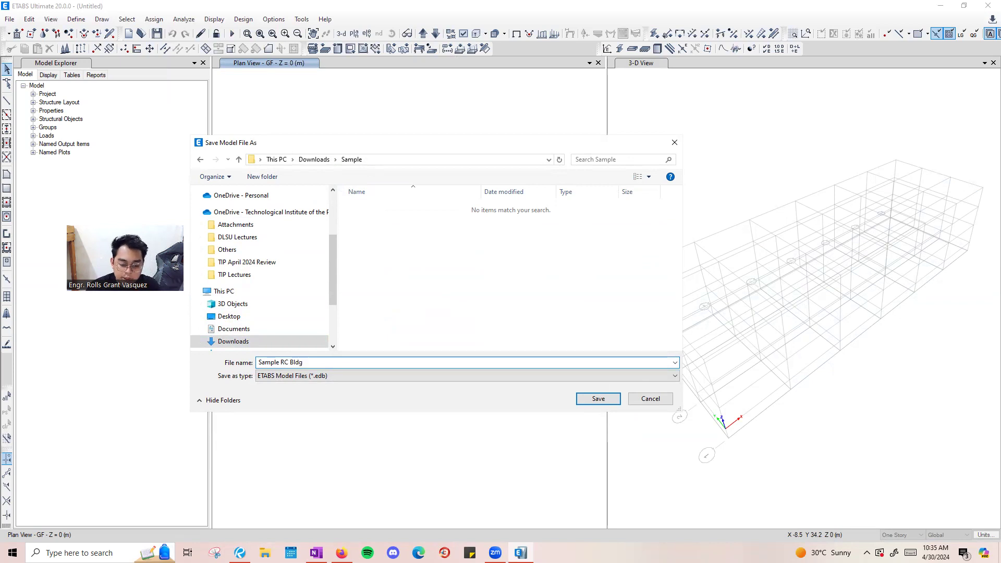
pyautogui.press('Return')
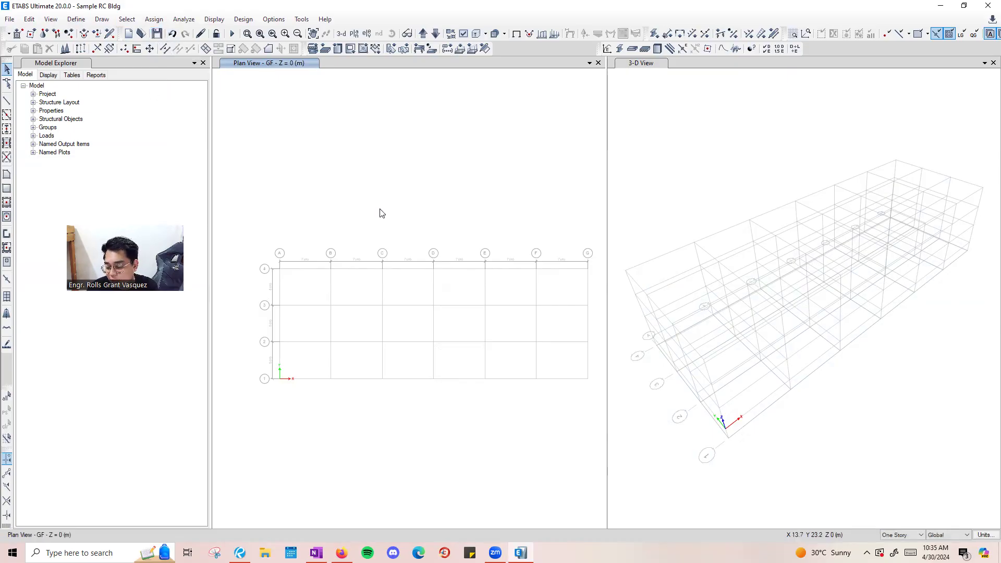
pyautogui.moveTo(360, 273); pyautogui.dragTo(329, 231, button='middle')
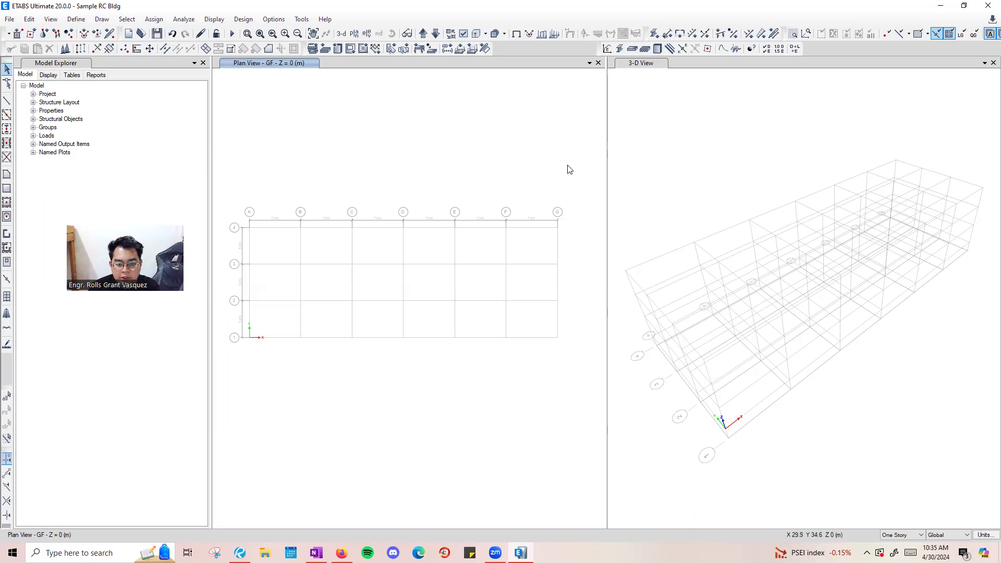
pyautogui.scroll(3, 292, 239)
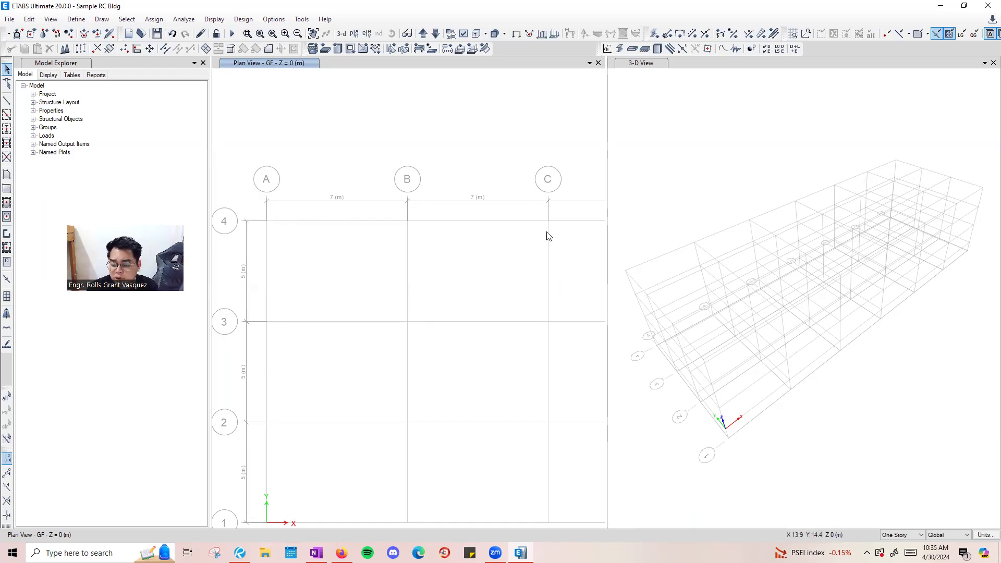
pyautogui.click(75, 20)
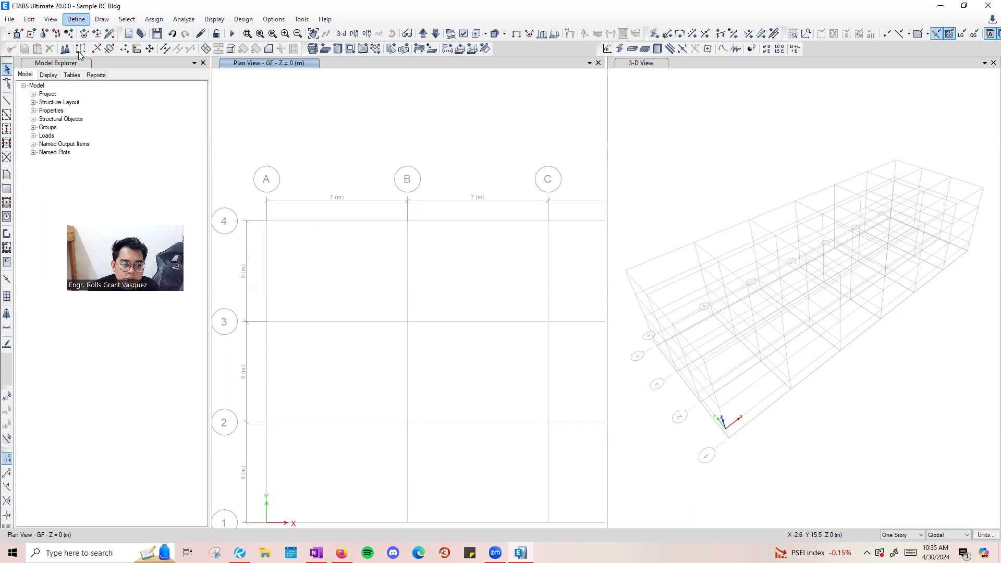
pyautogui.click(443, 156)
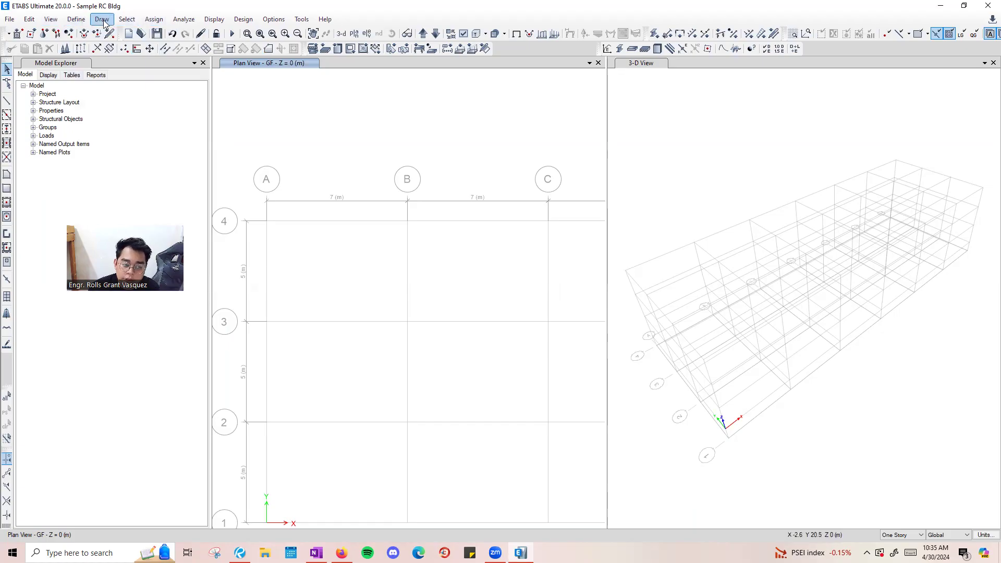
# Open the material definitions and bring up the property data of the 4000Psi concrete for modification.
pyautogui.click(73, 20)
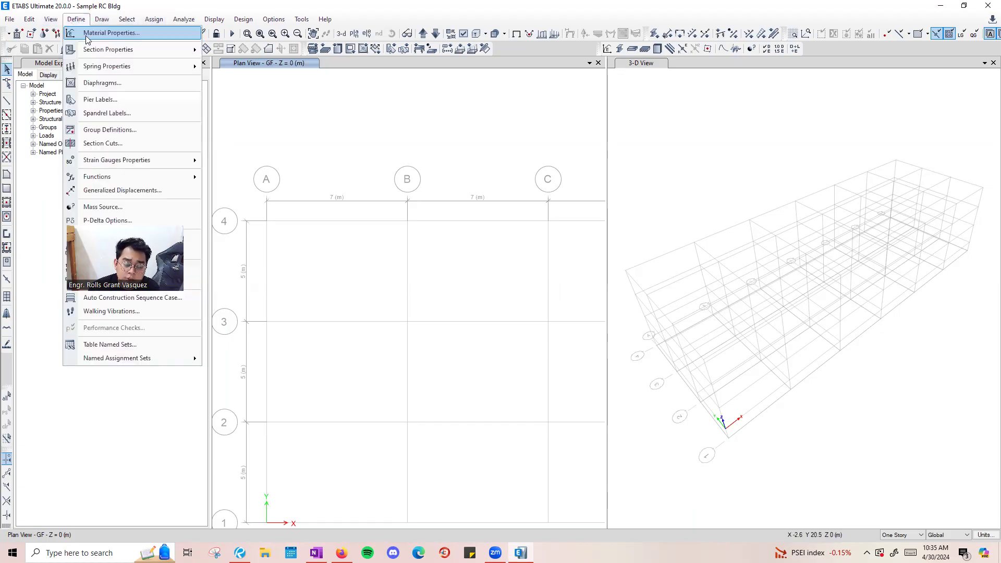
pyautogui.click(86, 34)
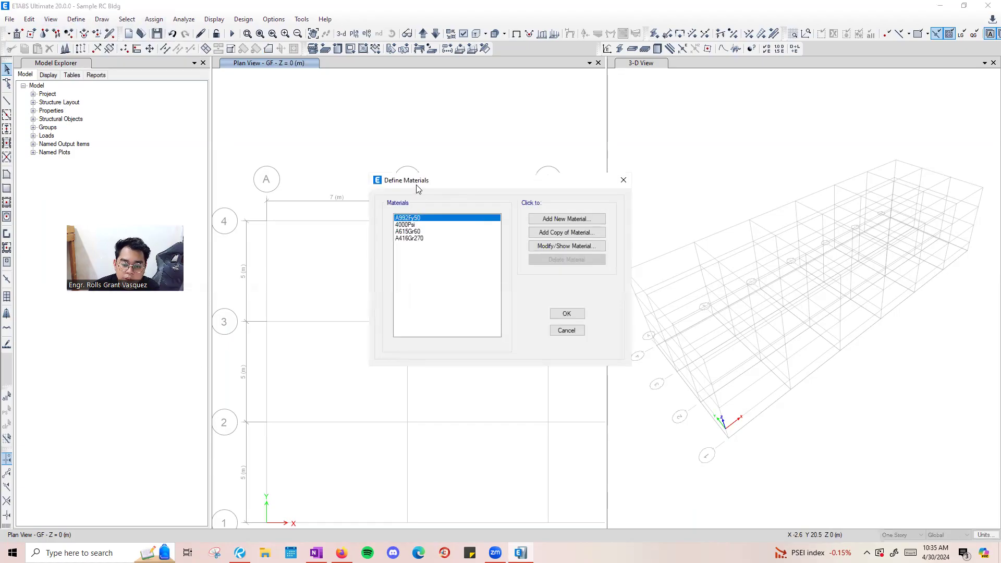
pyautogui.moveTo(430, 182); pyautogui.dragTo(443, 185)
pyautogui.click(429, 242)
pyautogui.click(430, 228)
pyautogui.click(431, 235)
pyautogui.click(431, 222)
pyautogui.click(430, 228)
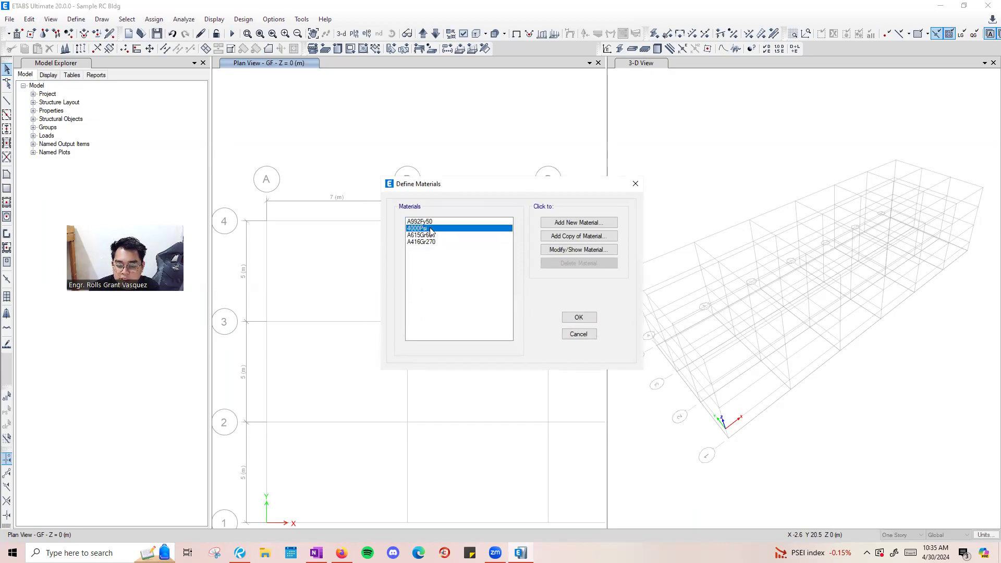
pyautogui.click(576, 251)
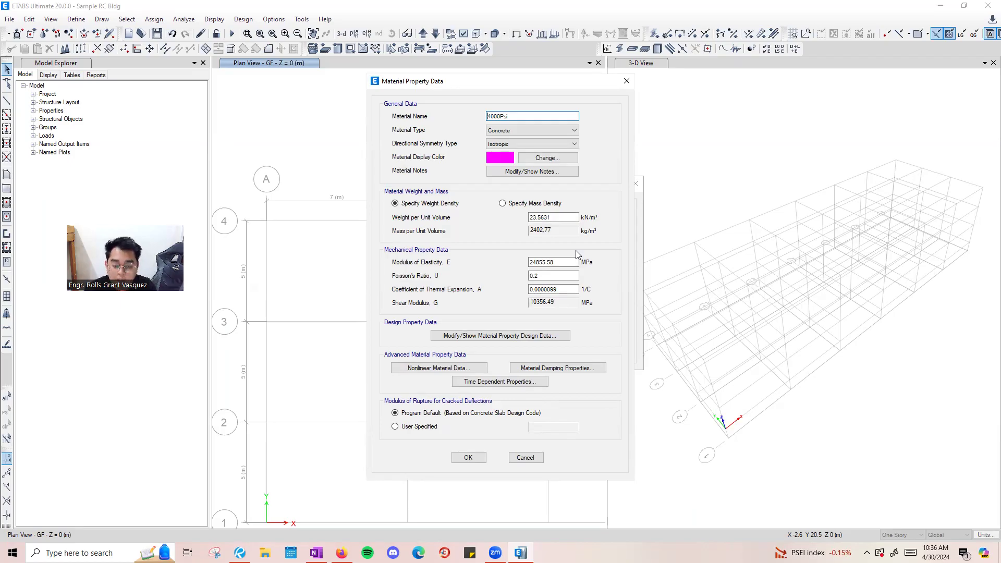
# Rename the 4000Psi concrete material as Concrete f'c=28 MPa.
pyautogui.moveTo(513, 116); pyautogui.dragTo(420, 103)
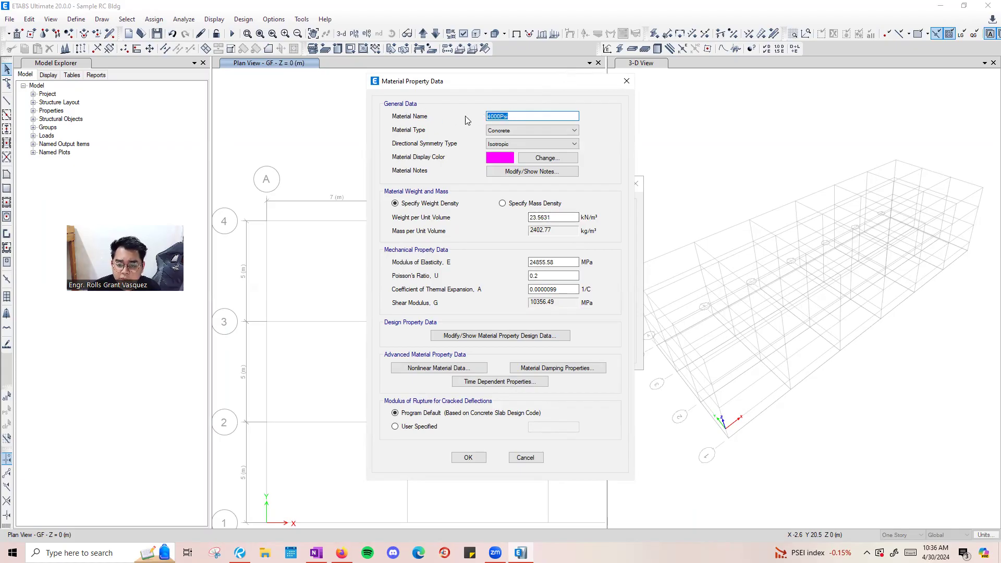
pyautogui.write('asdasdasdasasda')
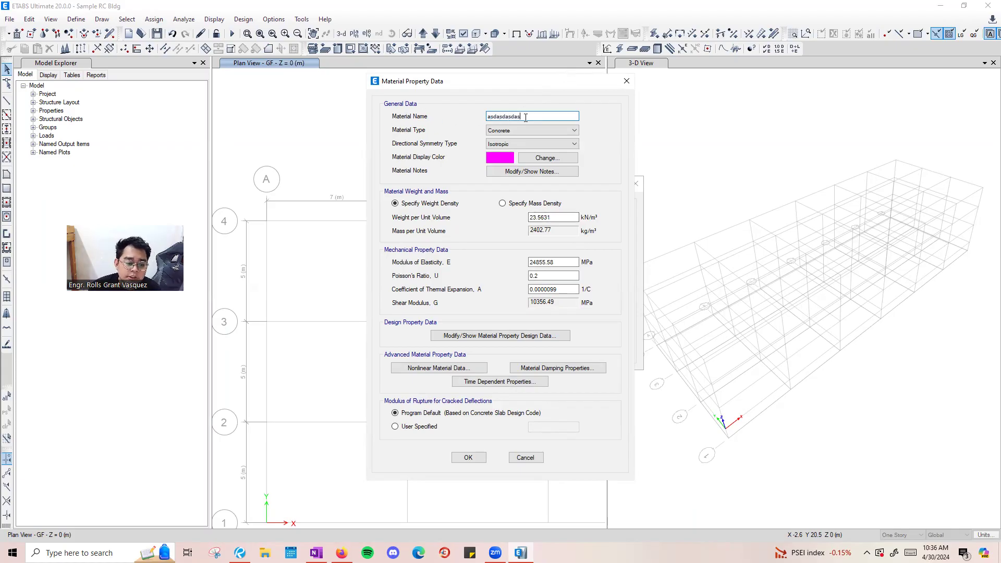
pyautogui.moveTo(531, 117); pyautogui.dragTo(487, 124)
pyautogui.write('Conmc')
pyautogui.press('BackSpace')
pyautogui.press('BackSpace')
pyautogui.write('crete')
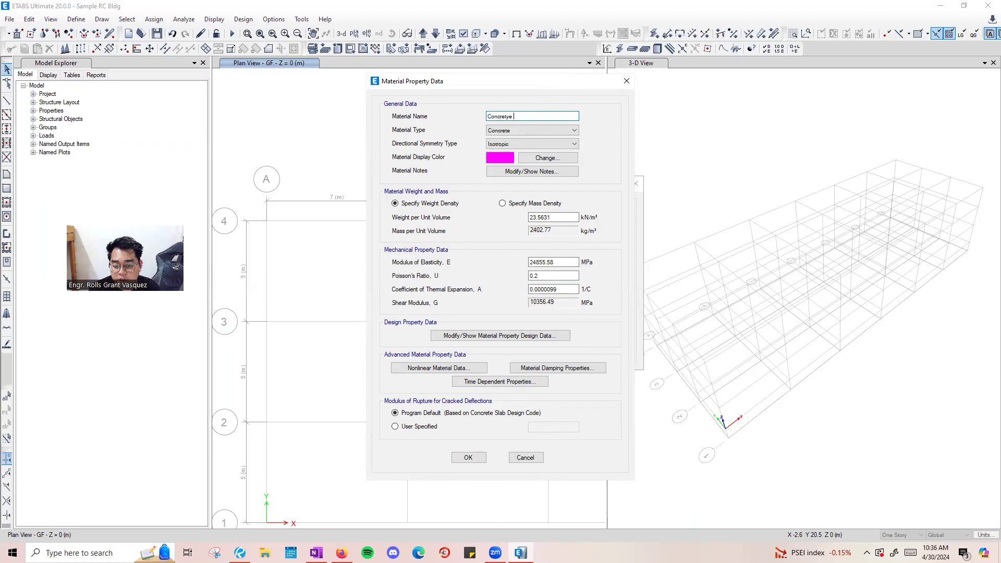
pyautogui.write(' 28')
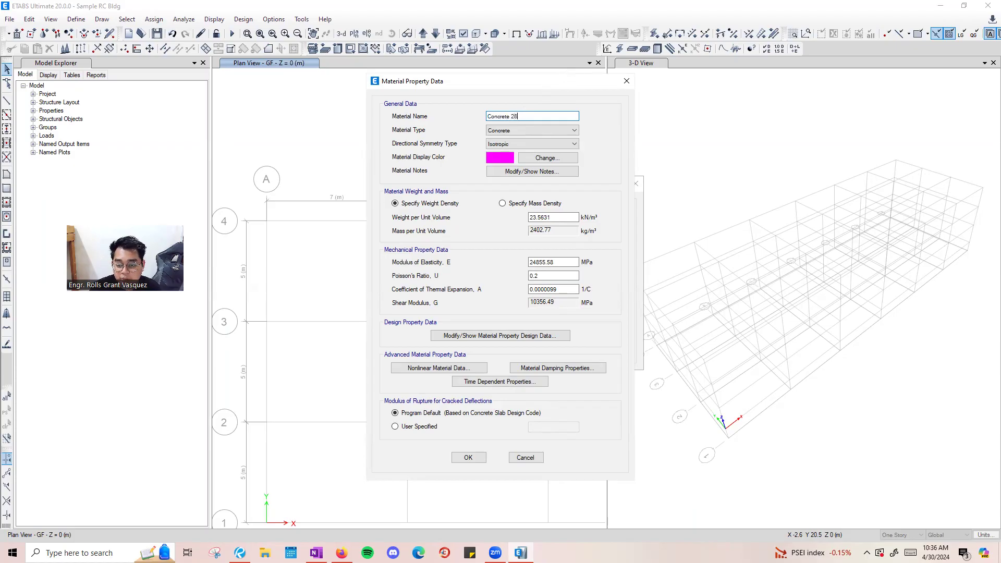
pyautogui.press('BackSpace')
pyautogui.press('BackSpace')
pyautogui.write("f'c=28 MPa")
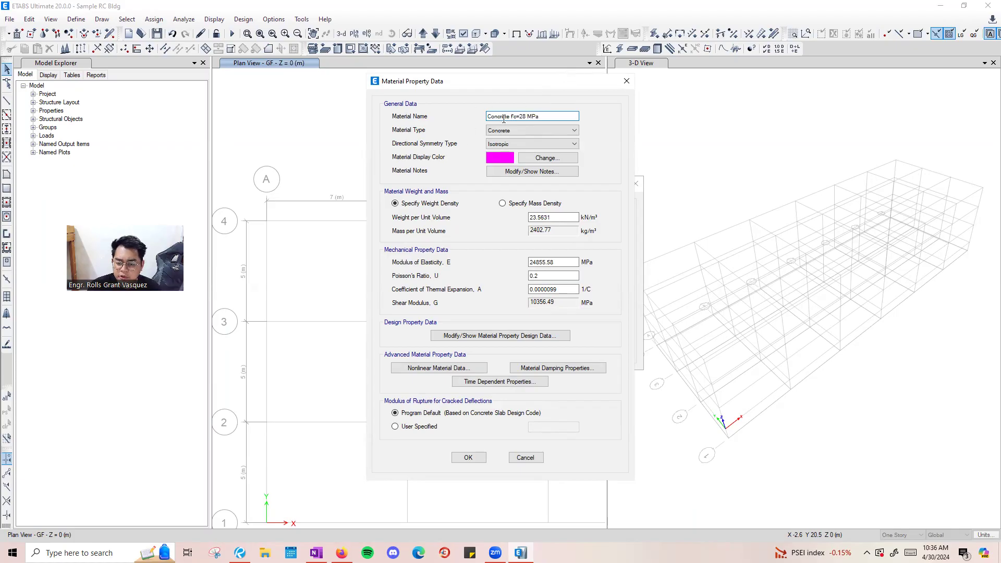
# Review the concrete material's general data, including its name, material type, directional symmetry type and display color options.
pyautogui.moveTo(466, 74); pyautogui.dragTo(355, 138)
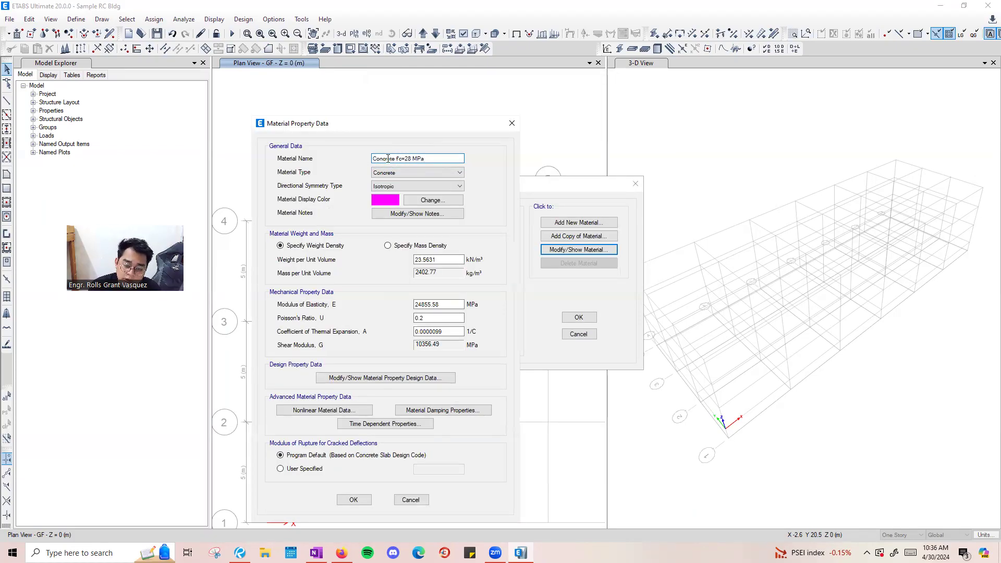
pyautogui.click(398, 160)
pyautogui.moveTo(441, 159); pyautogui.dragTo(330, 161)
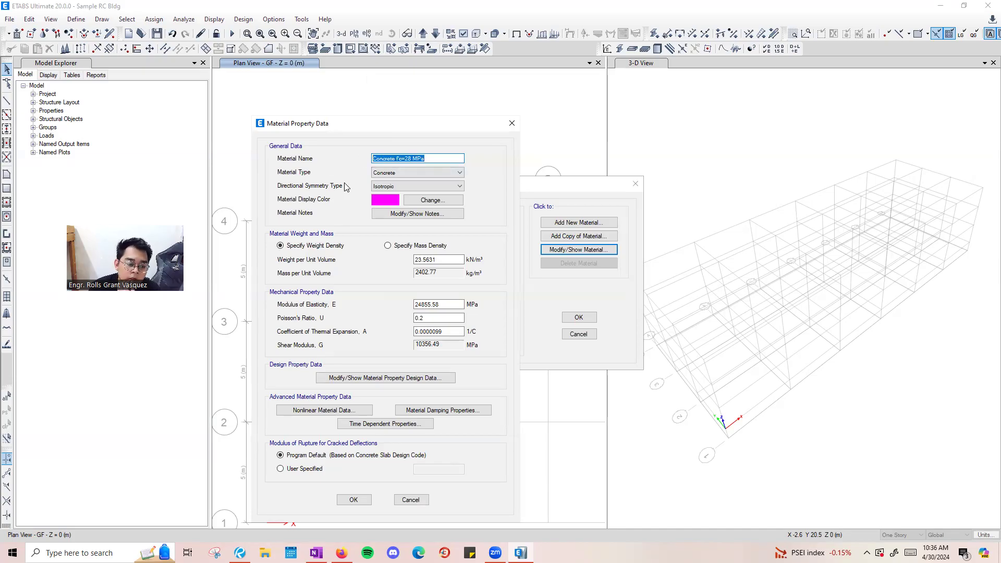
pyautogui.click(412, 160)
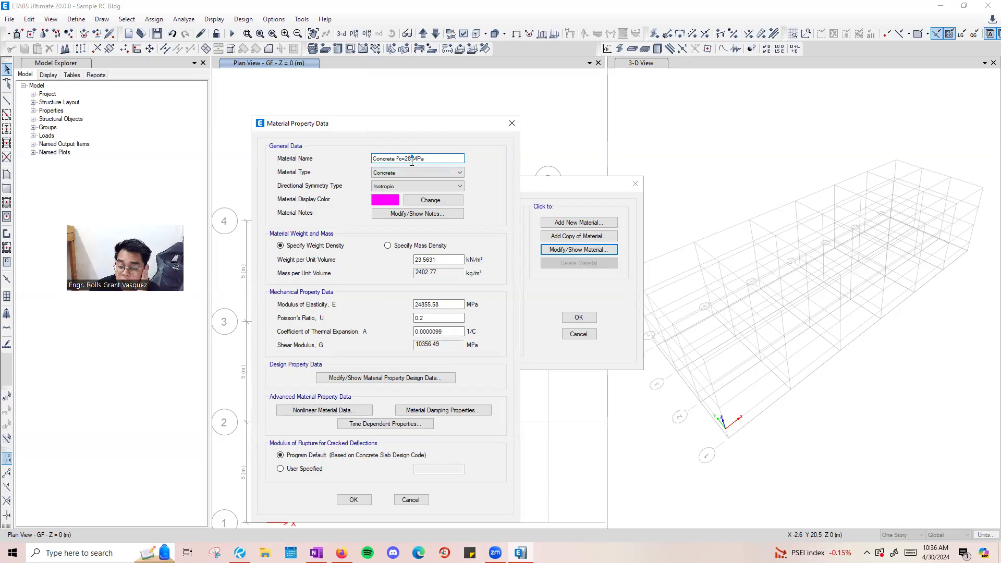
pyautogui.click(381, 174)
pyautogui.click(385, 176)
pyautogui.click(383, 186)
pyautogui.click(384, 193)
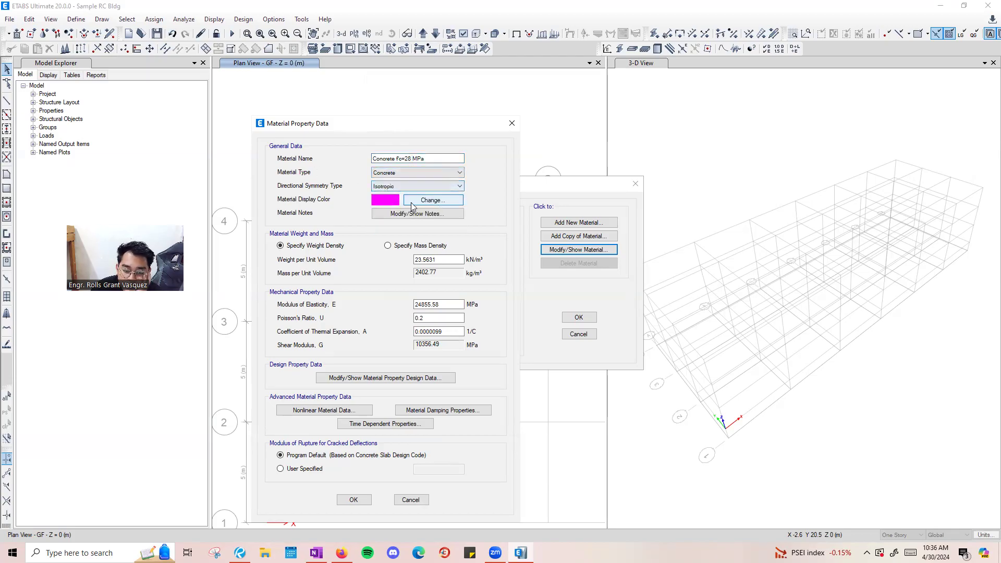
pyautogui.click(427, 200)
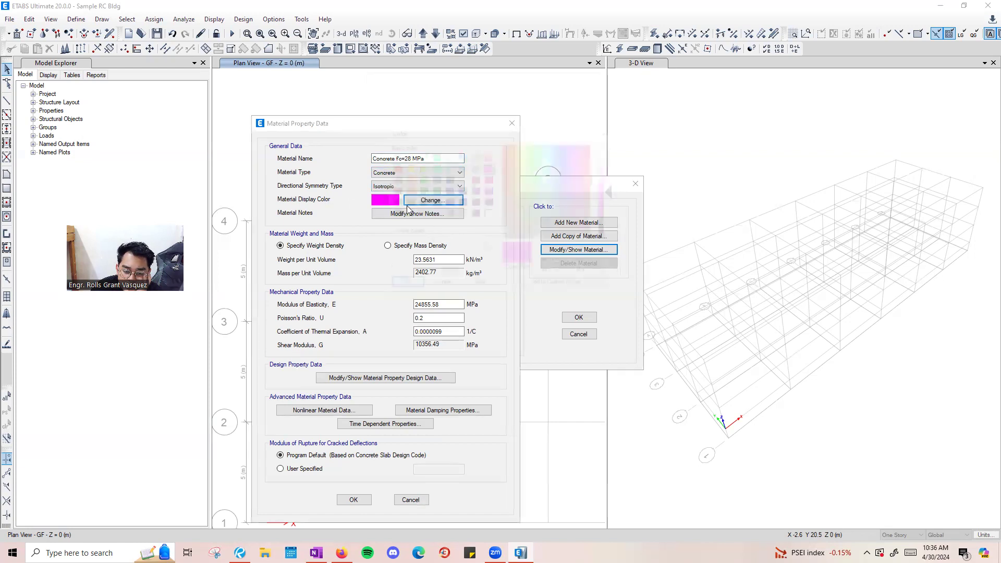
pyautogui.click(606, 131)
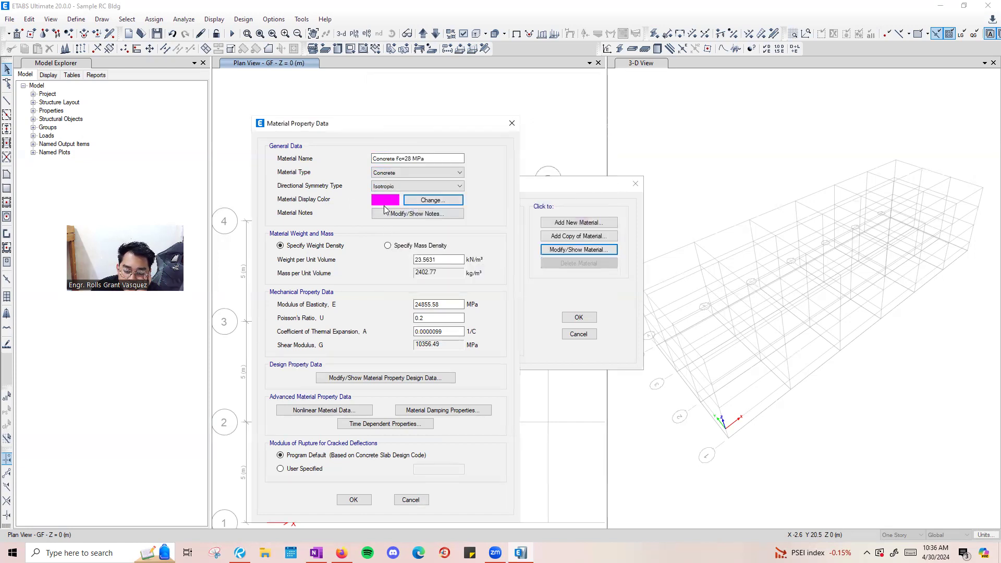
# Set the concrete's weight per unit volume to 24 kN/m³.
pyautogui.click(450, 262)
pyautogui.doubleClick(450, 261)
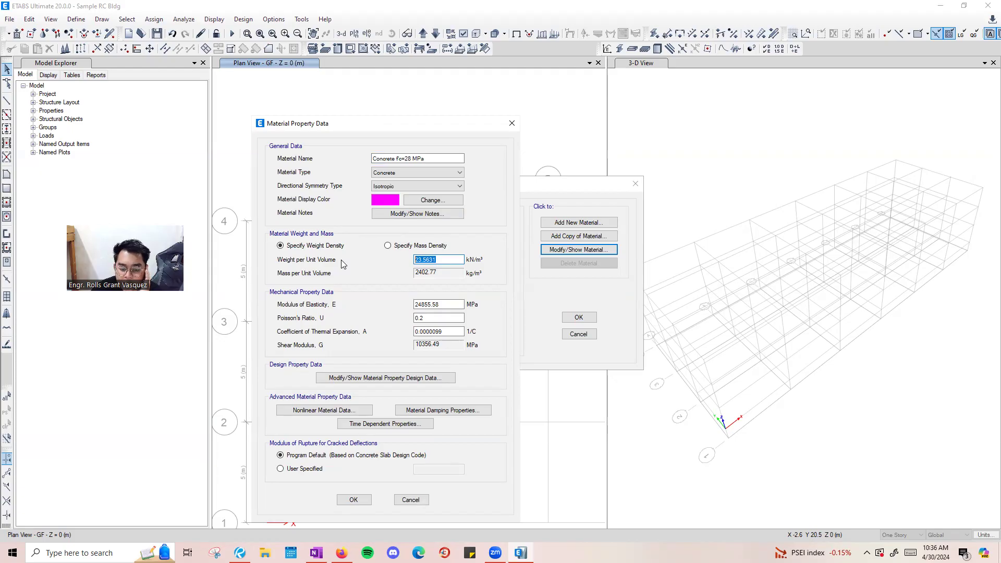
pyautogui.write('24')
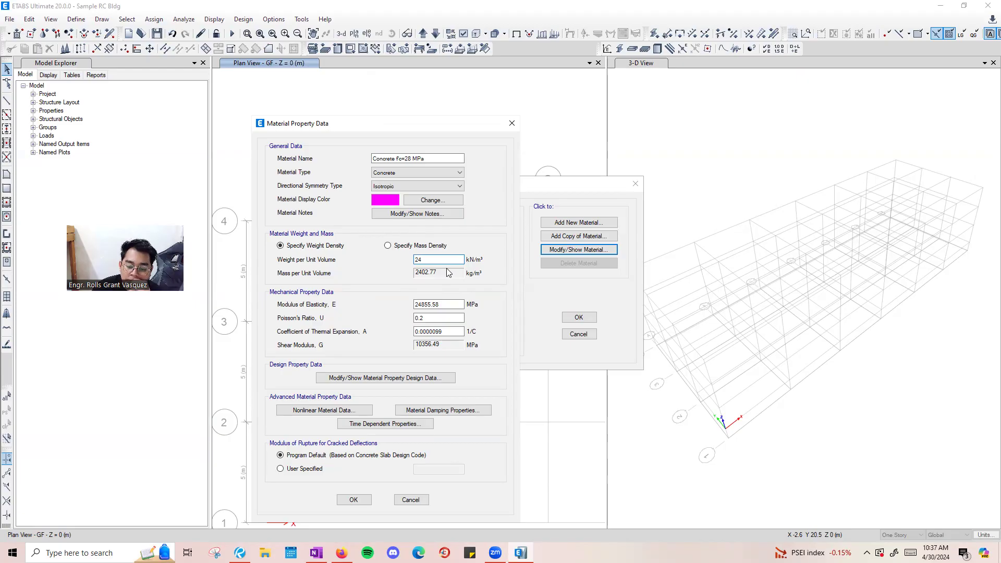
# Set the concrete's modulus of elasticity with the expression 4700*(28)^0.5 in MPa.
pyautogui.doubleClick(430, 305)
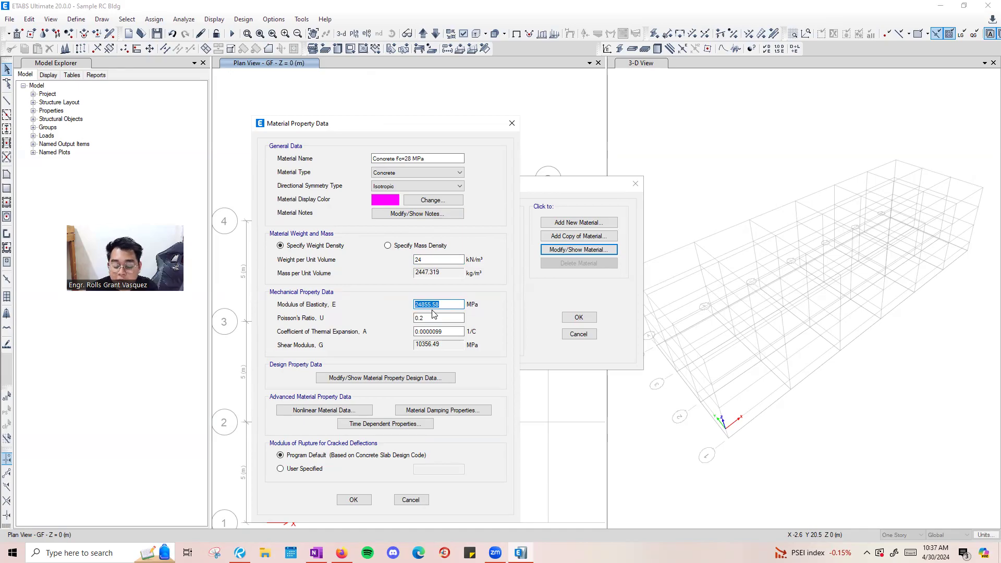
pyautogui.click(443, 304)
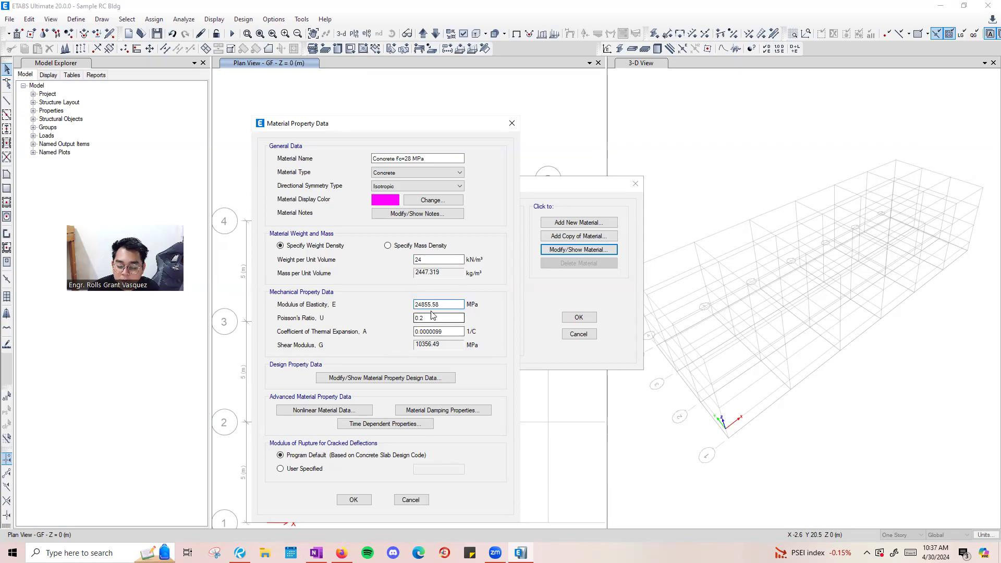
pyautogui.moveTo(443, 304); pyautogui.dragTo(461, 315)
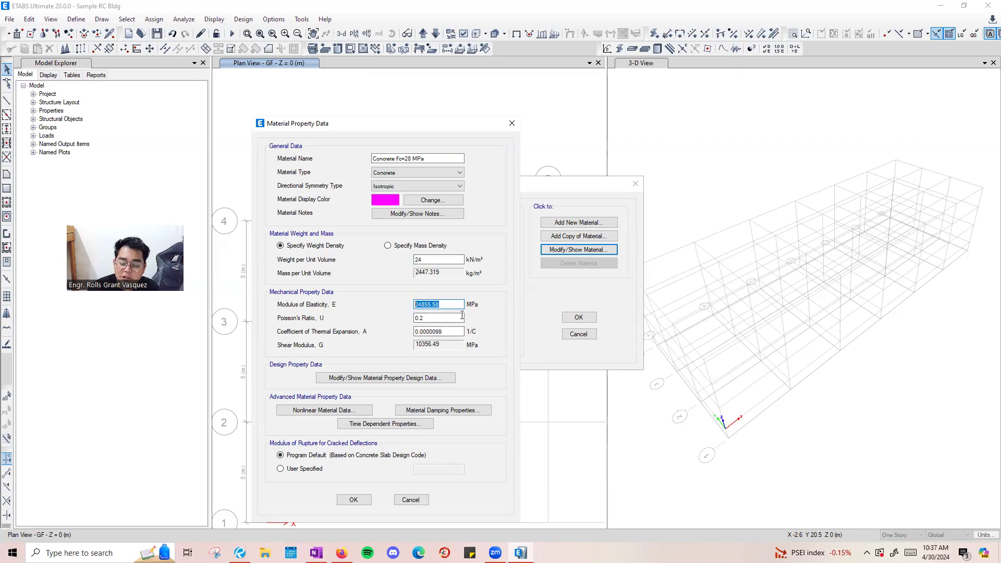
pyautogui.write('4700*(')
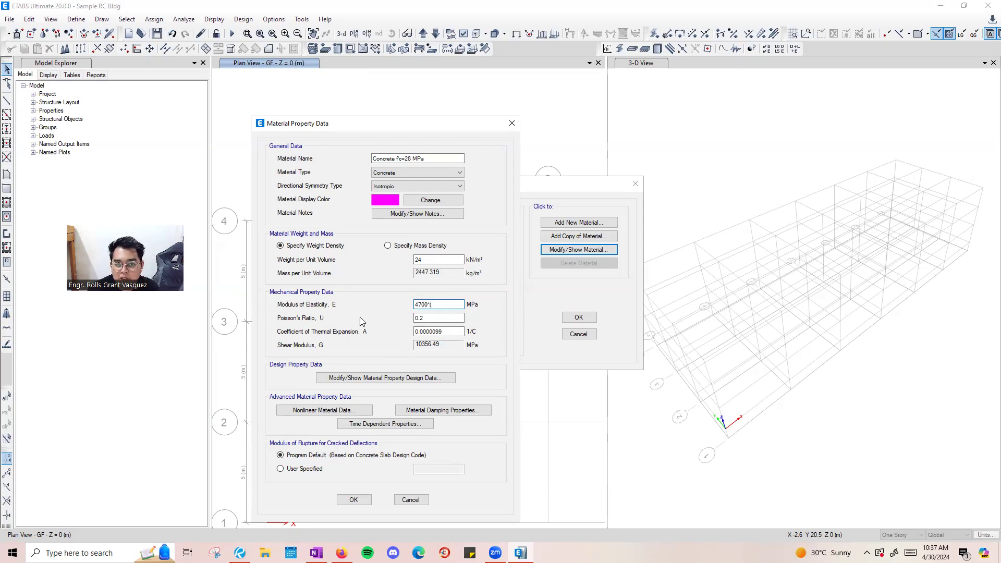
pyautogui.write('28)^0.5')
pyautogui.click(417, 318)
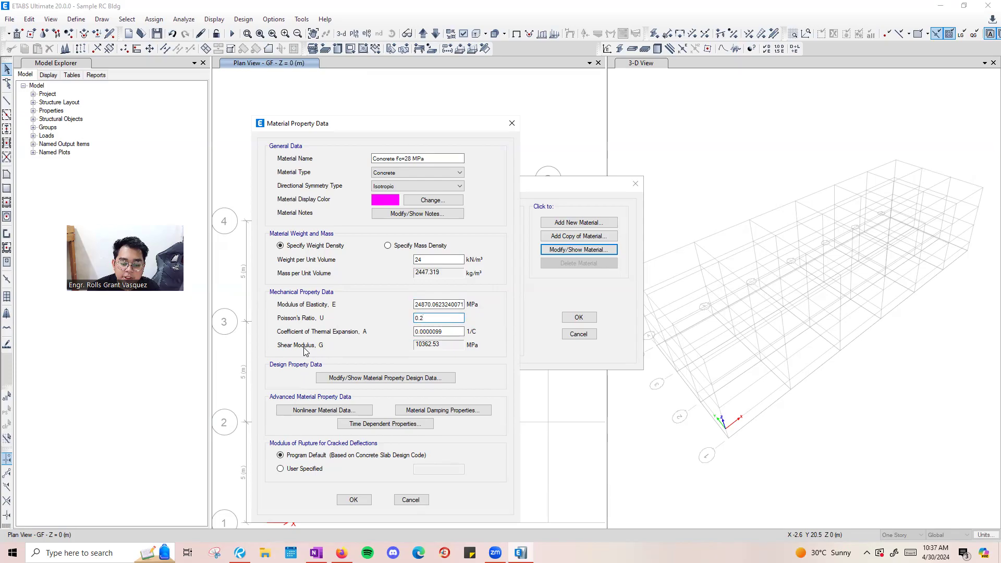
pyautogui.click(452, 331)
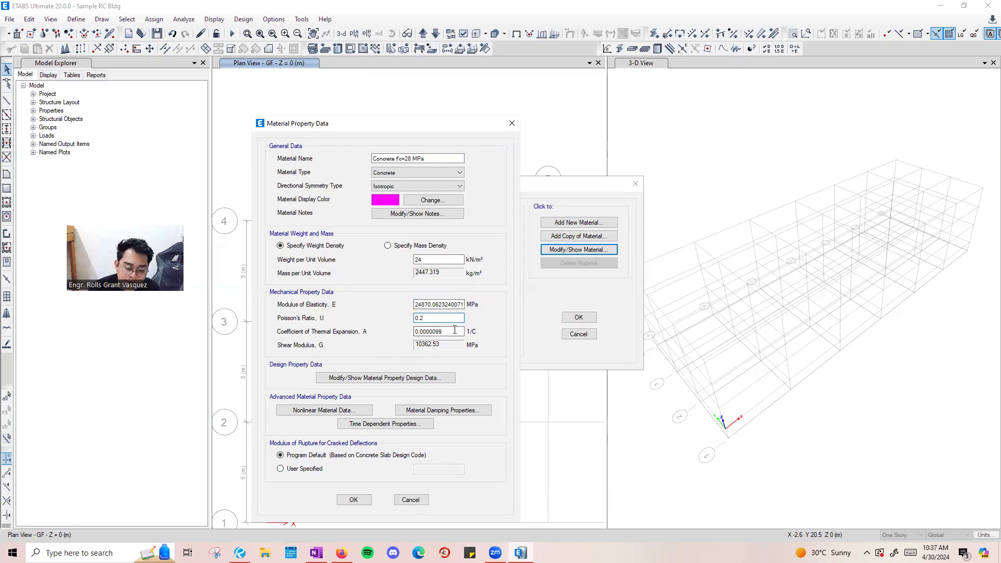
# Set the concrete's specified compressive strength f'c to 28 MPa in its design data and accept the material definitions.
pyautogui.click(377, 378)
pyautogui.click(576, 254)
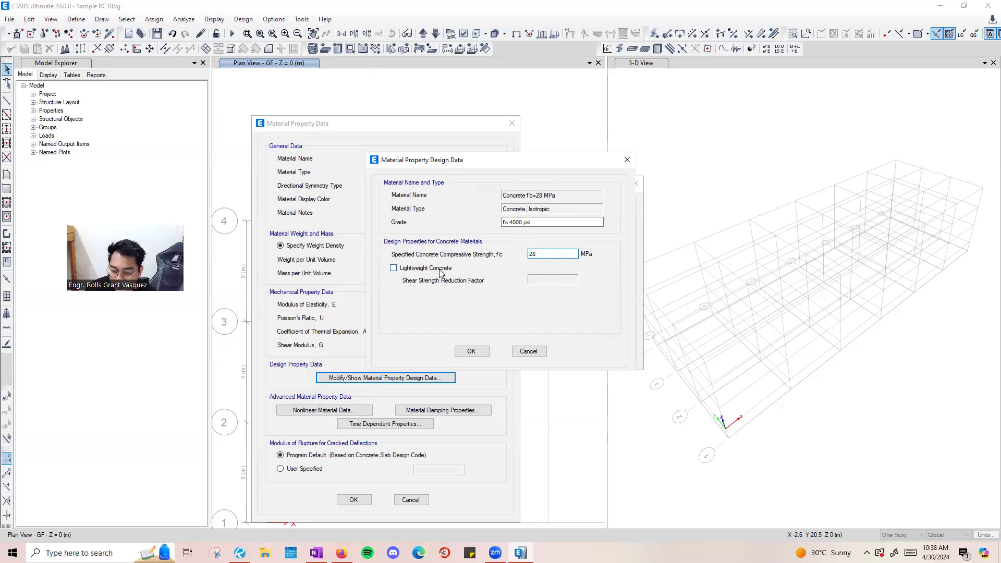
pyautogui.click(470, 351)
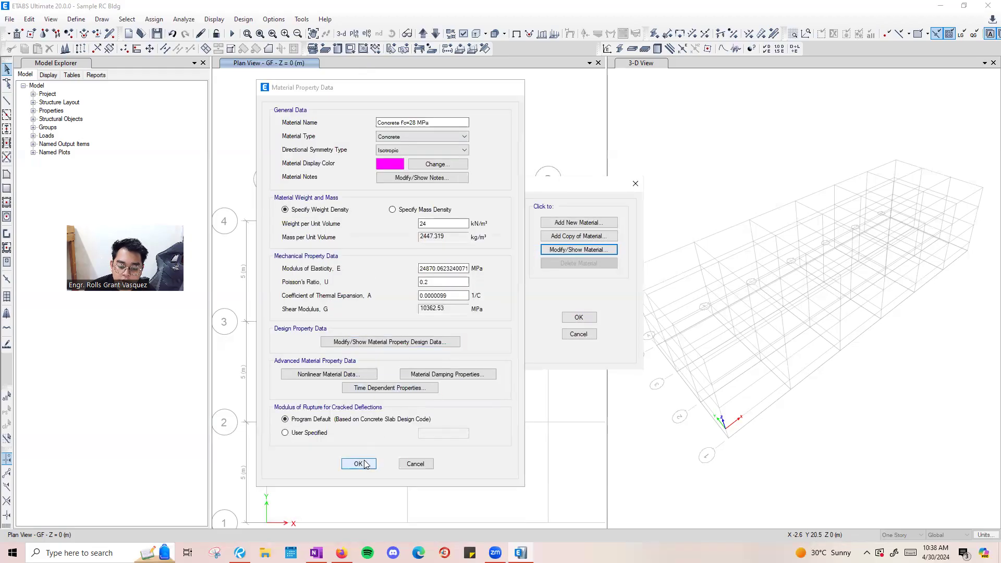
pyautogui.click(353, 500)
pyautogui.click(439, 228)
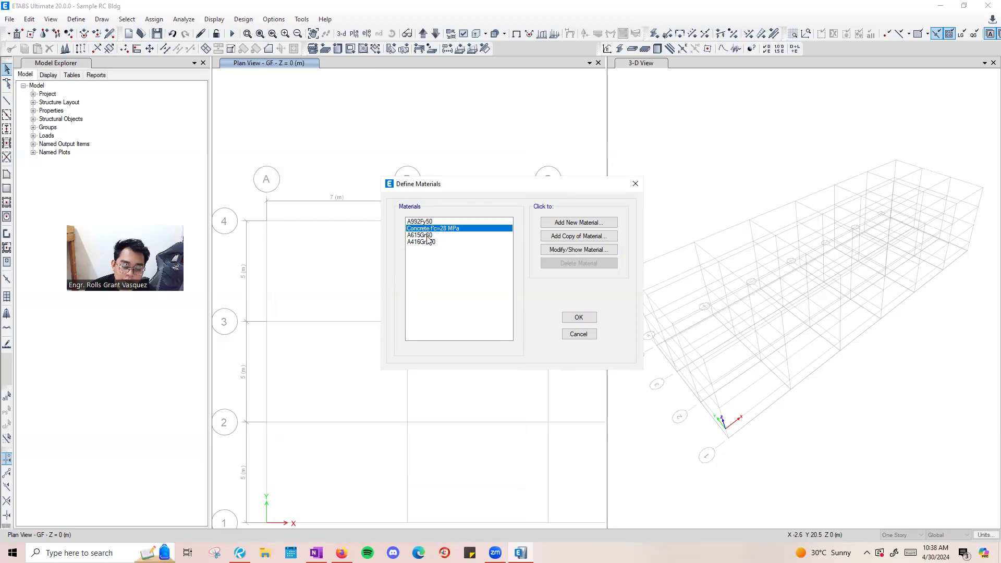
pyautogui.click(578, 317)
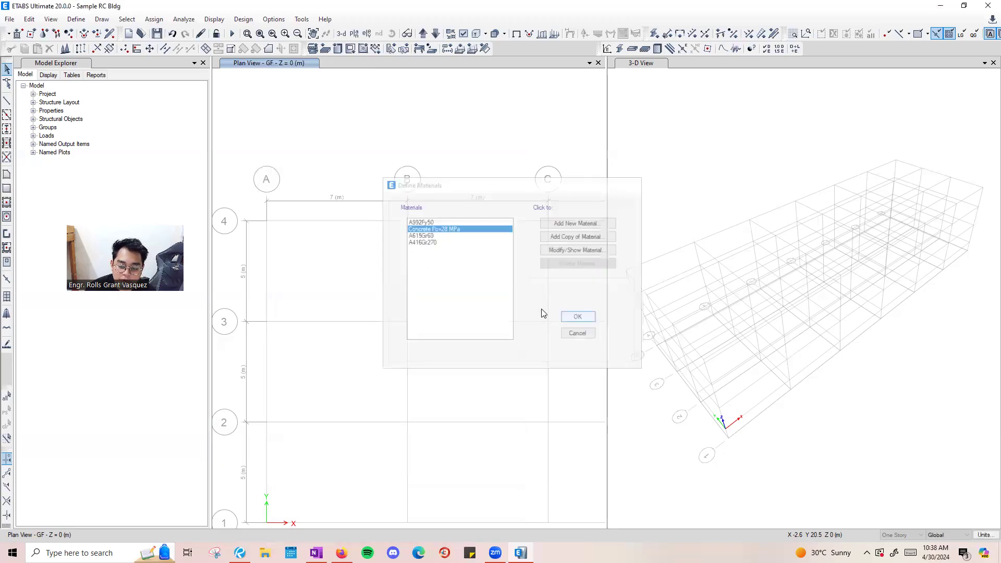
# Open the A615Gr60 rebar material for modification and rename it "Rebar fy=420 MPa".
pyautogui.click(76, 20)
pyautogui.click(83, 33)
pyautogui.click(414, 232)
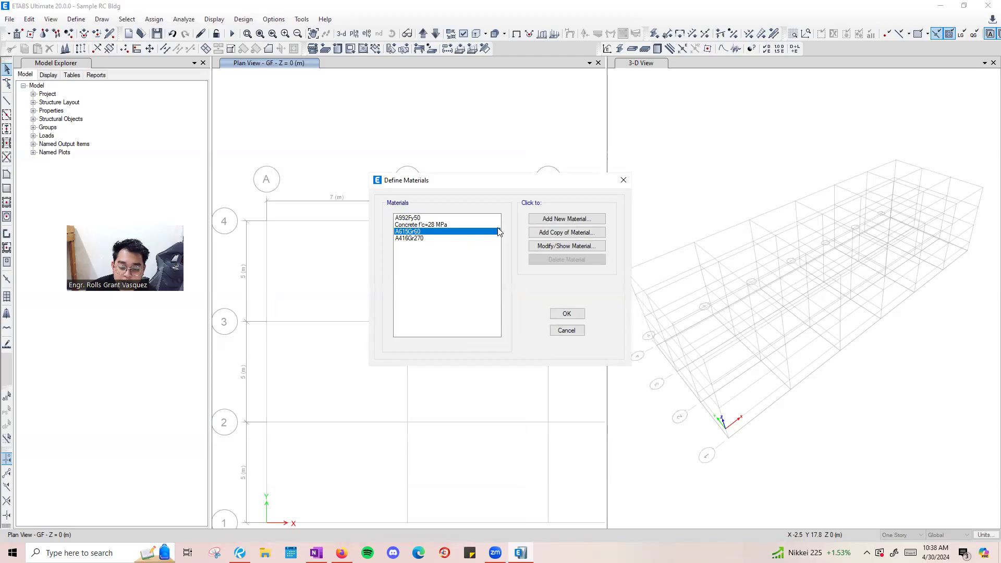
pyautogui.click(414, 225)
pyautogui.click(421, 231)
pyautogui.click(534, 246)
pyautogui.doubleClick(540, 116)
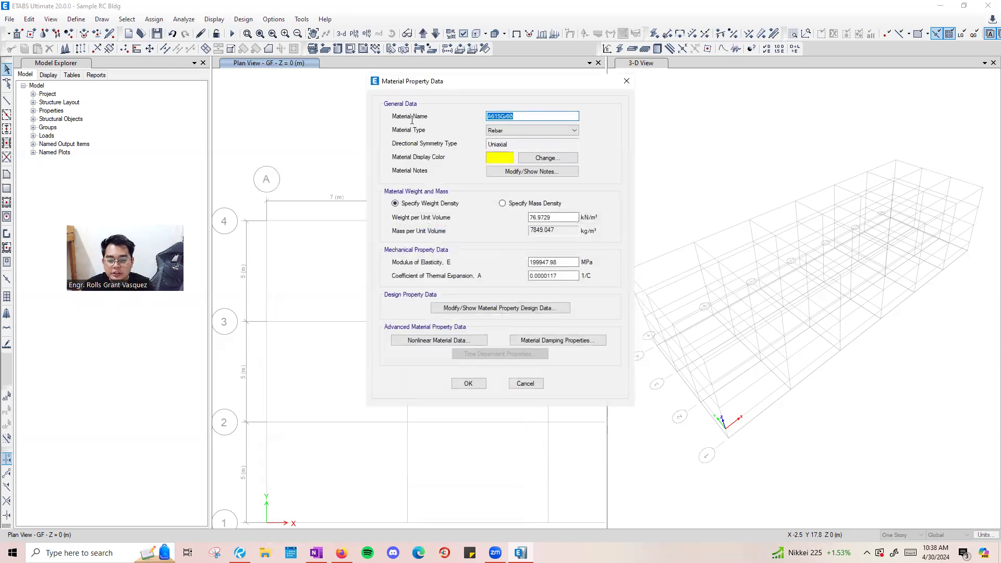
pyautogui.write('Rebar fy=420')
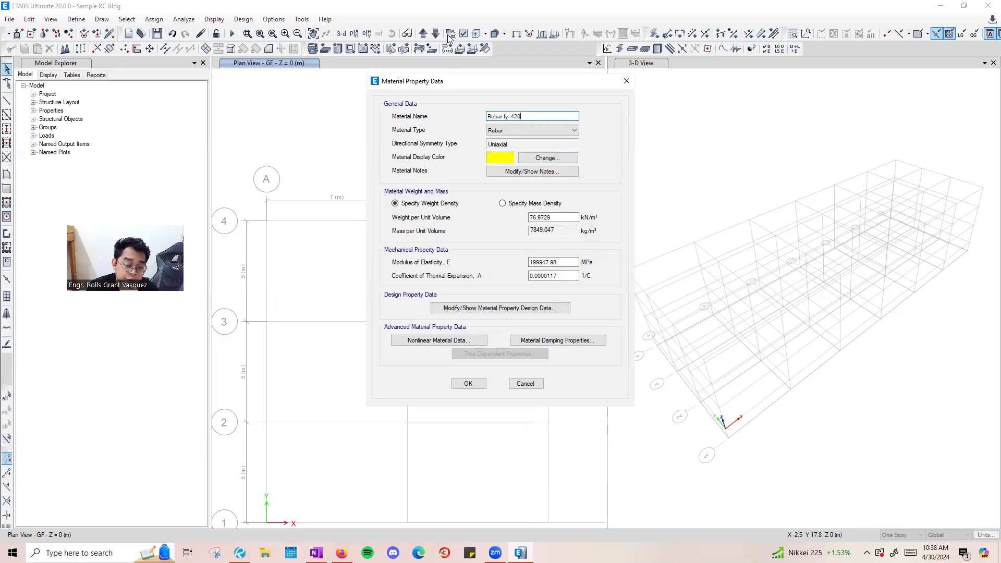
pyautogui.moveTo(441, 82); pyautogui.dragTo(352, 262)
pyautogui.write('MP')
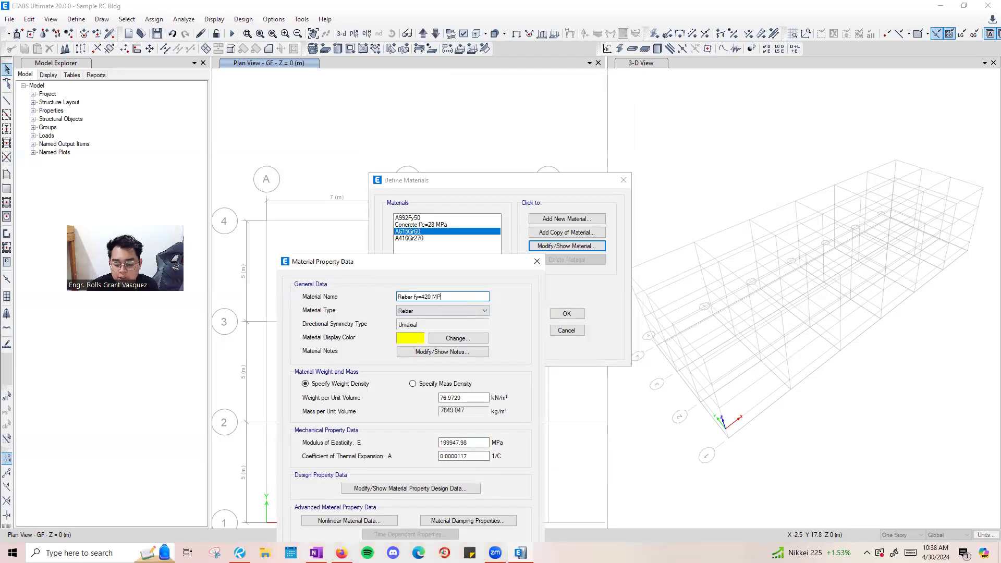
pyautogui.write('a')
# Set the rebar's weight per unit volume to 77 kN/m³ and its modulus of elasticity to 200000 MPa.
pyautogui.click(416, 315)
pyautogui.click(400, 267)
pyautogui.moveTo(400, 267); pyautogui.dragTo(396, 173)
pyautogui.moveTo(483, 303); pyautogui.dragTo(367, 303)
pyautogui.write('77')
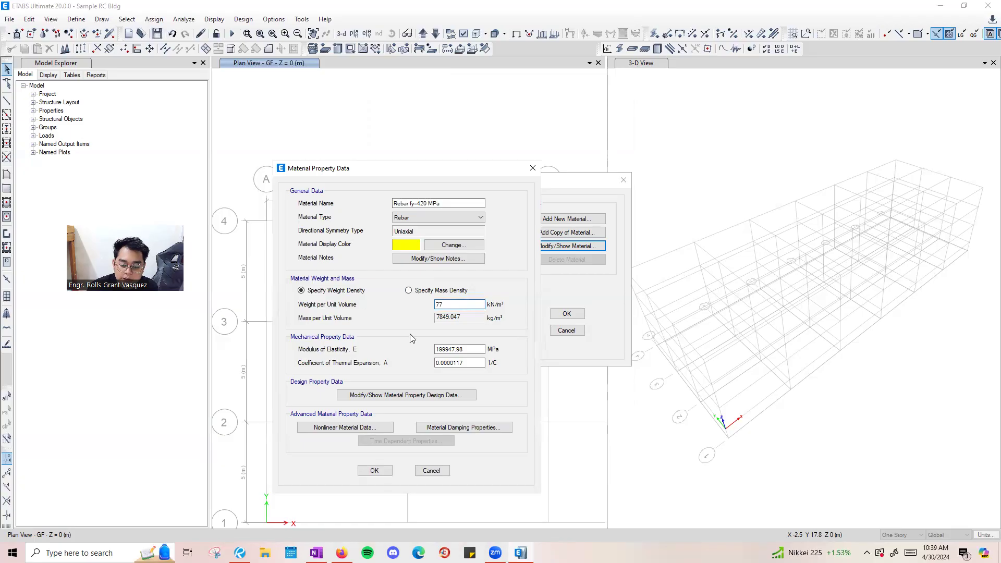
pyautogui.moveTo(482, 349); pyautogui.dragTo(288, 350)
pyautogui.write('200')
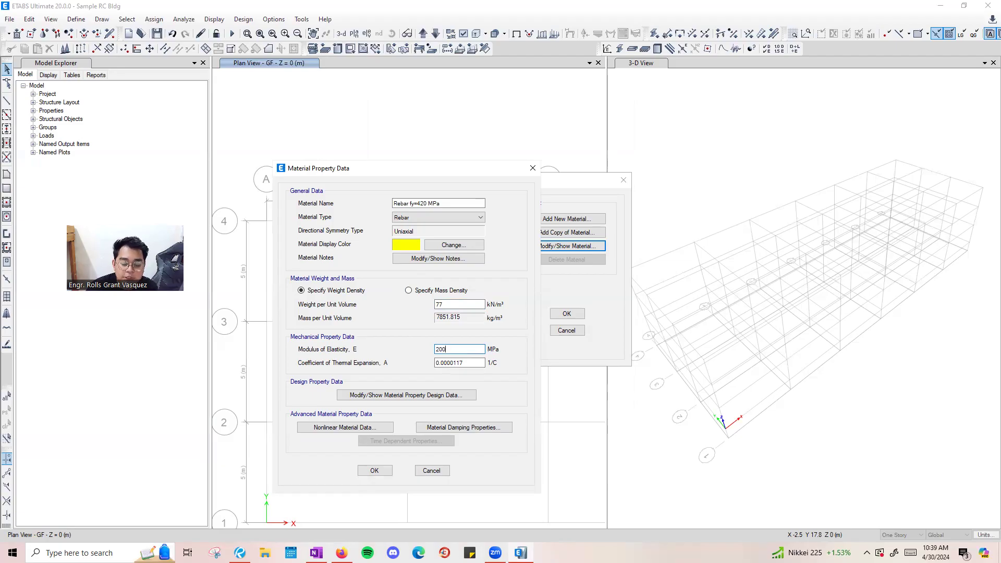
pyautogui.write('00')
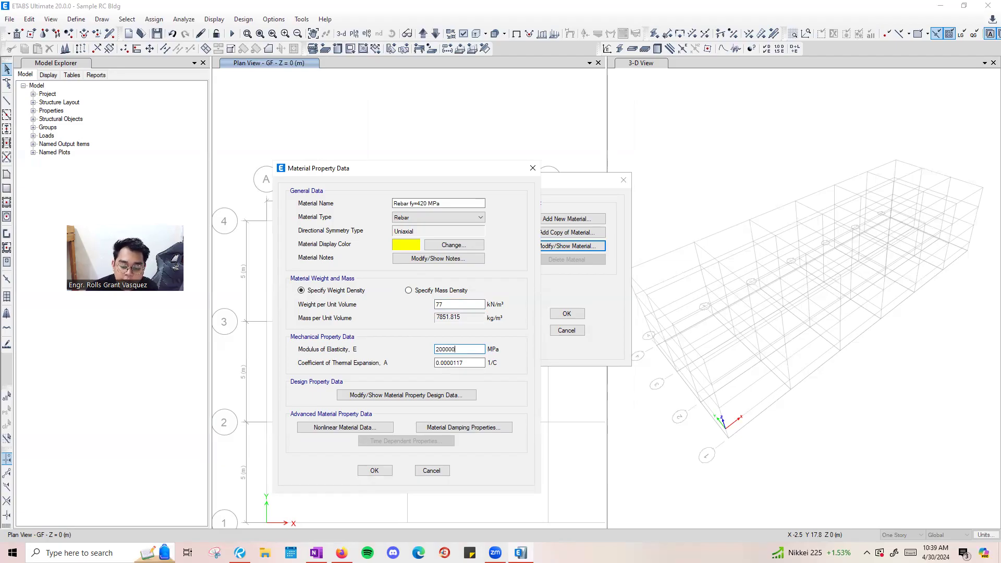
# Set the rebar's minimum yield strength Fy to 420 MPa in its design data and accept the material definitions.
pyautogui.click(369, 396)
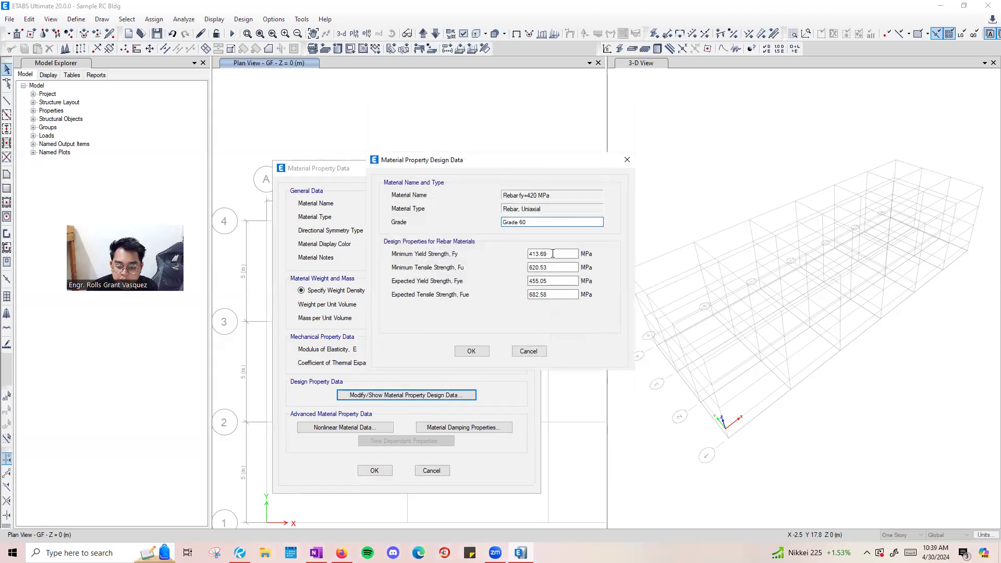
pyautogui.press('Tab')
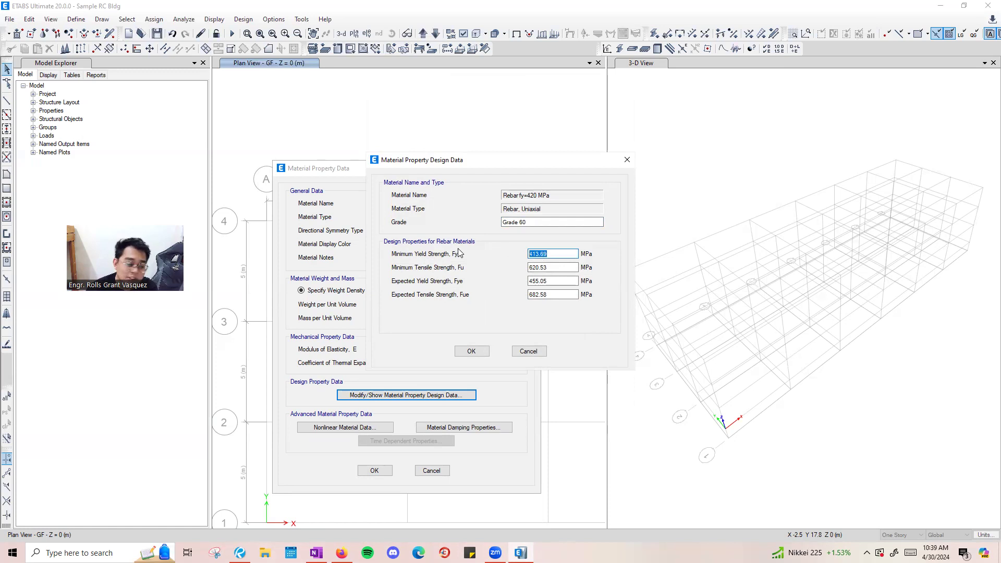
pyautogui.write('420')
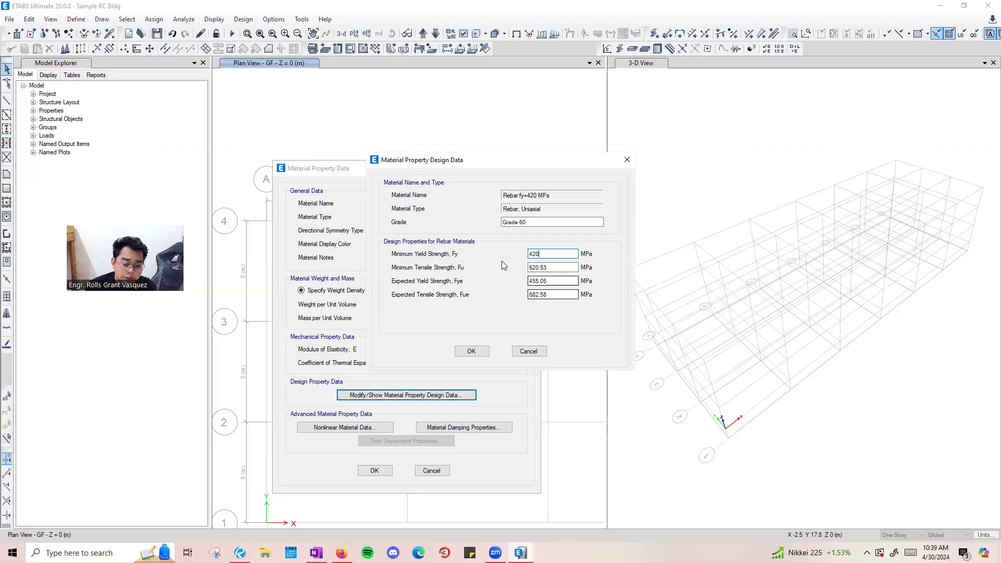
pyautogui.moveTo(536, 255); pyautogui.dragTo(544, 256)
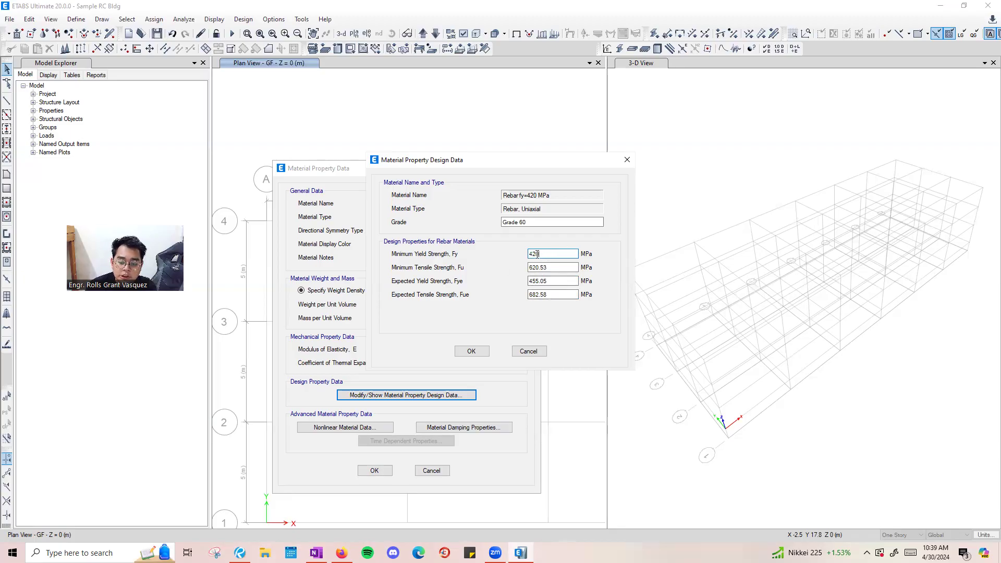
pyautogui.click(471, 351)
pyautogui.click(374, 470)
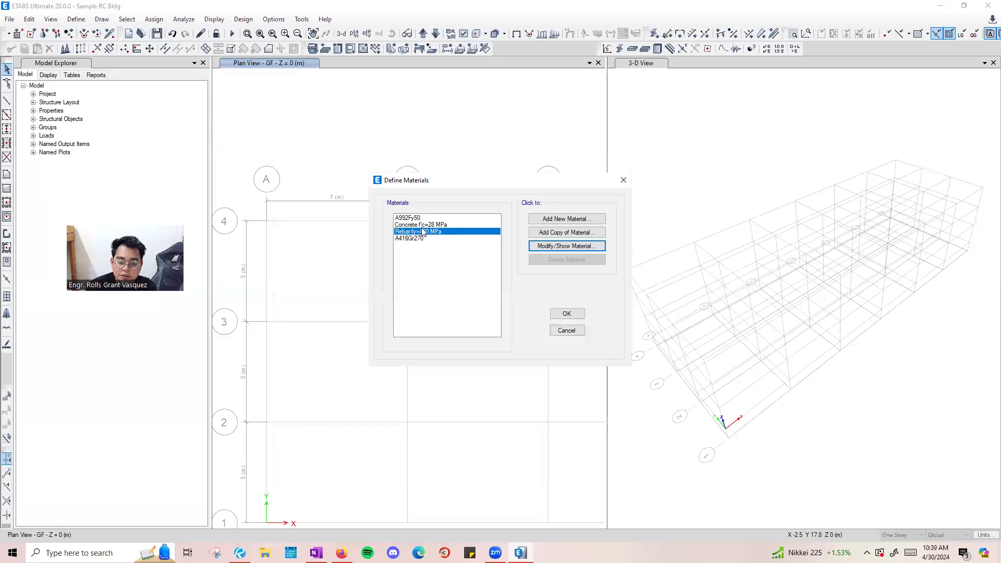
pyautogui.click(430, 225)
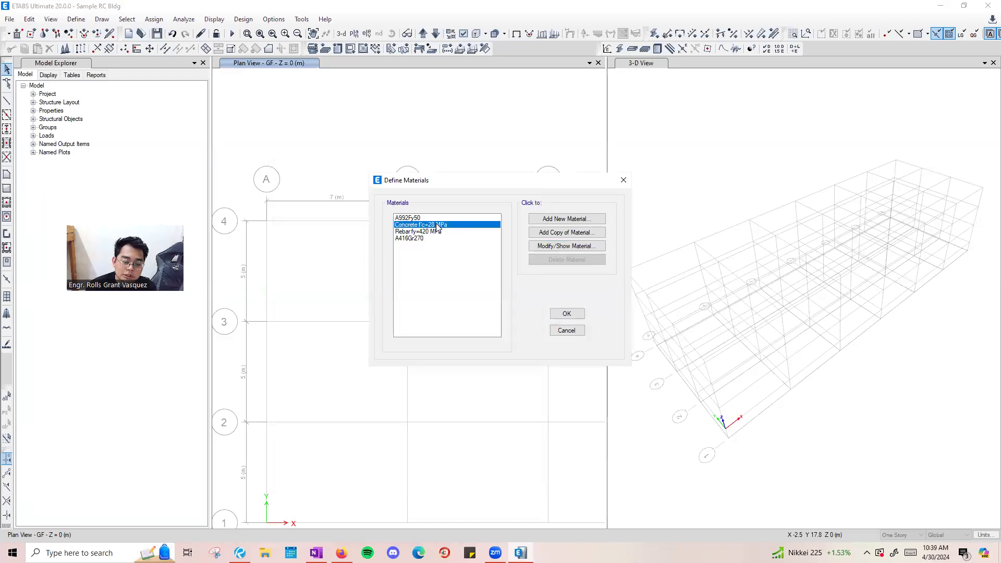
pyautogui.click(553, 314)
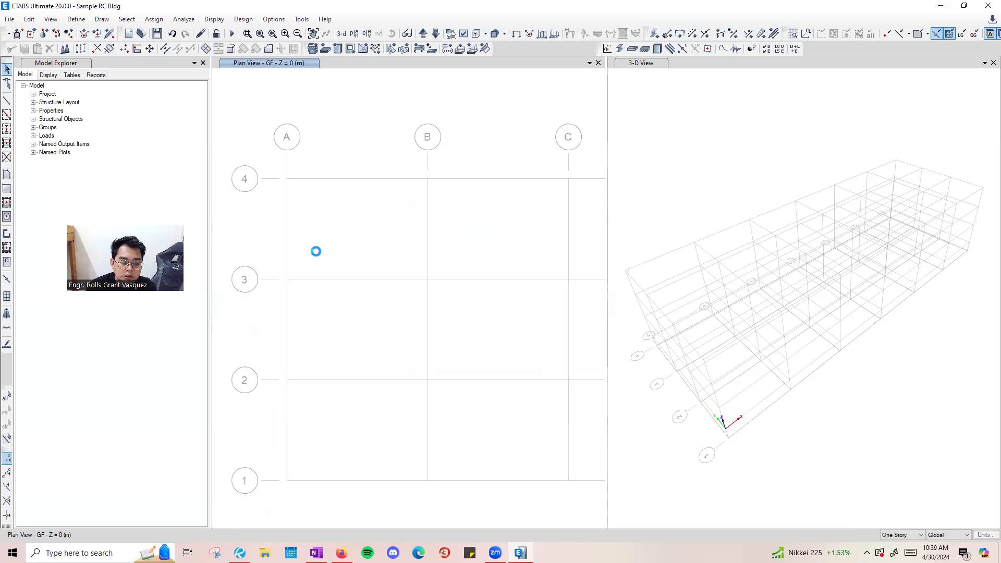
pyautogui.click(76, 19)
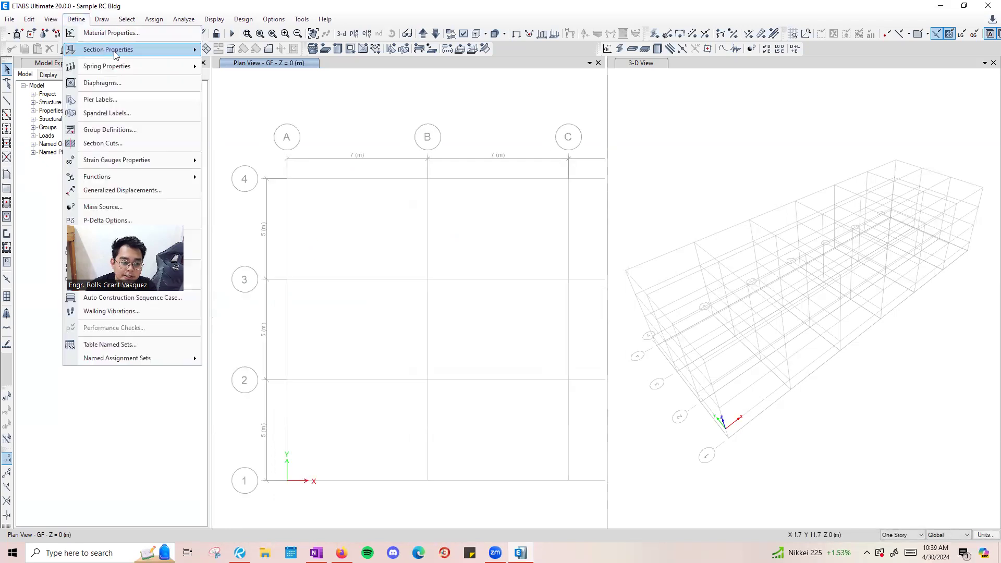
pyautogui.click(402, 187)
pyautogui.moveTo(539, 210); pyautogui.dragTo(504, 209, button='middle')
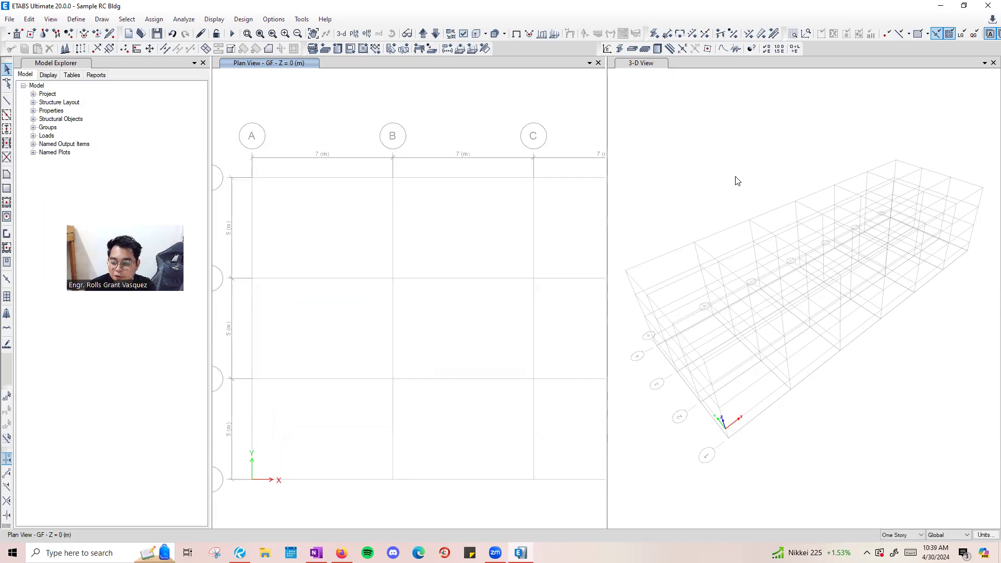
pyautogui.click(75, 20)
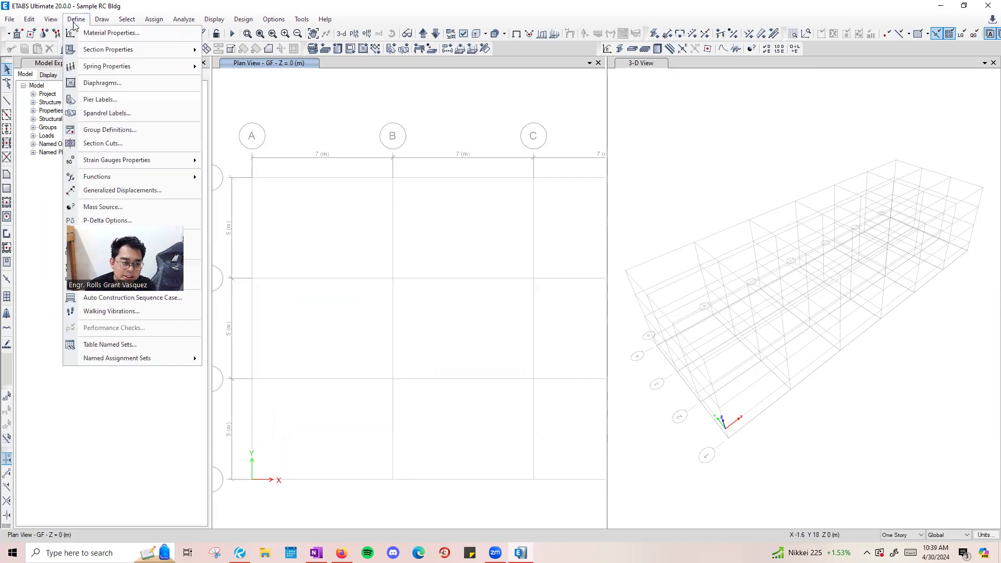
pyautogui.moveTo(100, 54)
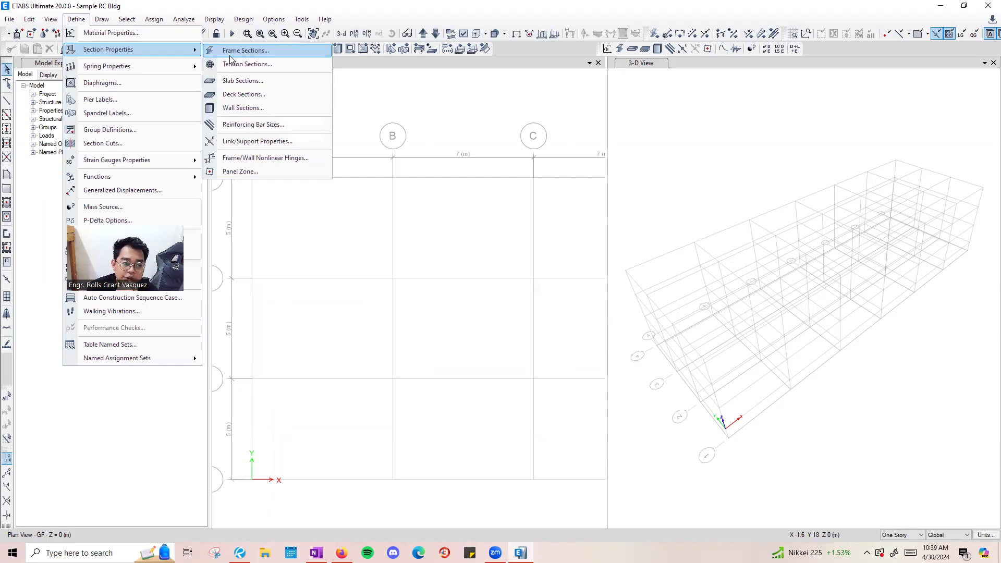
pyautogui.click(177, 67)
# Open the frame section definitions and delete the default sections from A-CompBm through SteelCol in a multiple deletion.
pyautogui.click(76, 19)
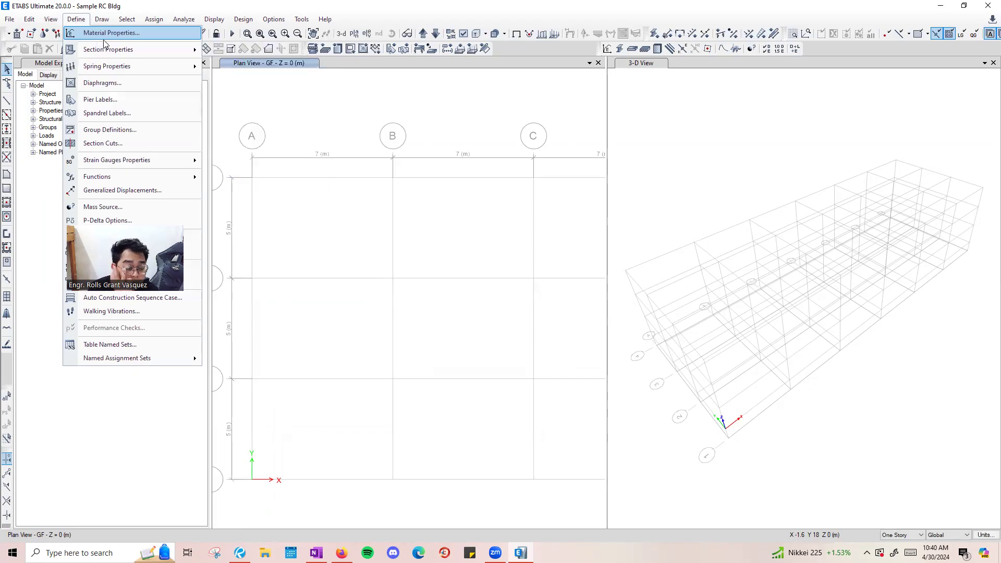
pyautogui.moveTo(130, 55)
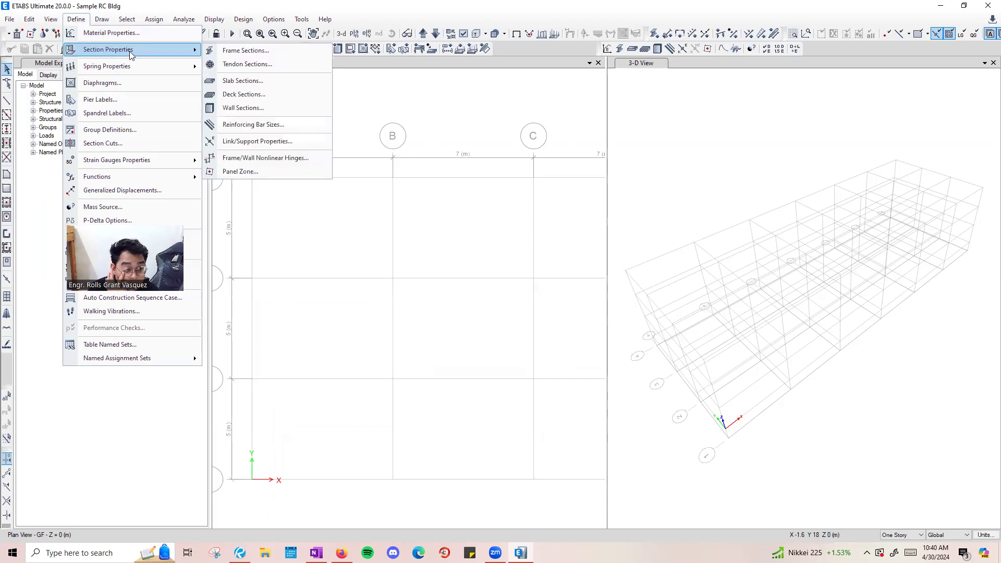
pyautogui.click(254, 52)
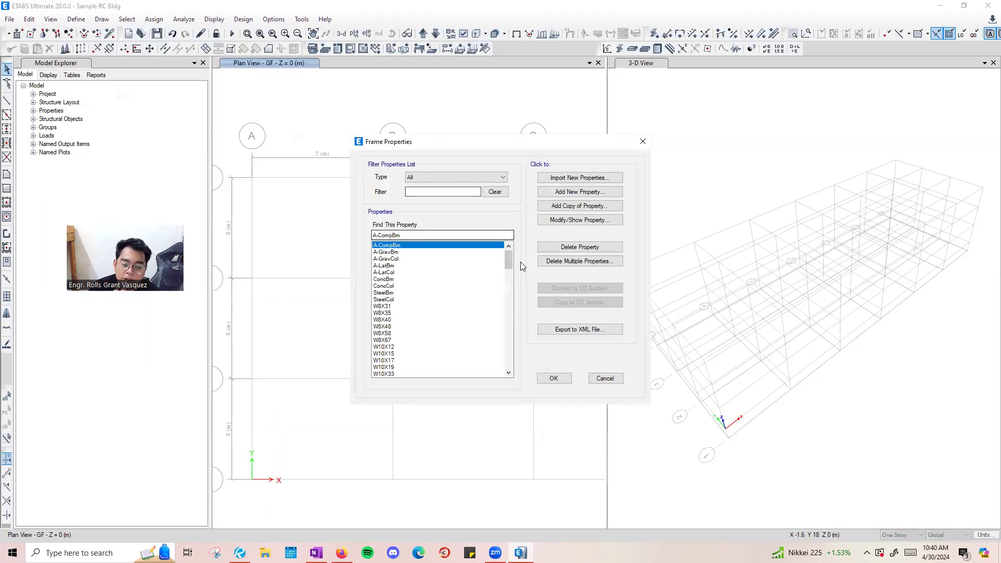
pyautogui.moveTo(510, 262); pyautogui.dragTo(512, 376)
pyautogui.click(438, 373)
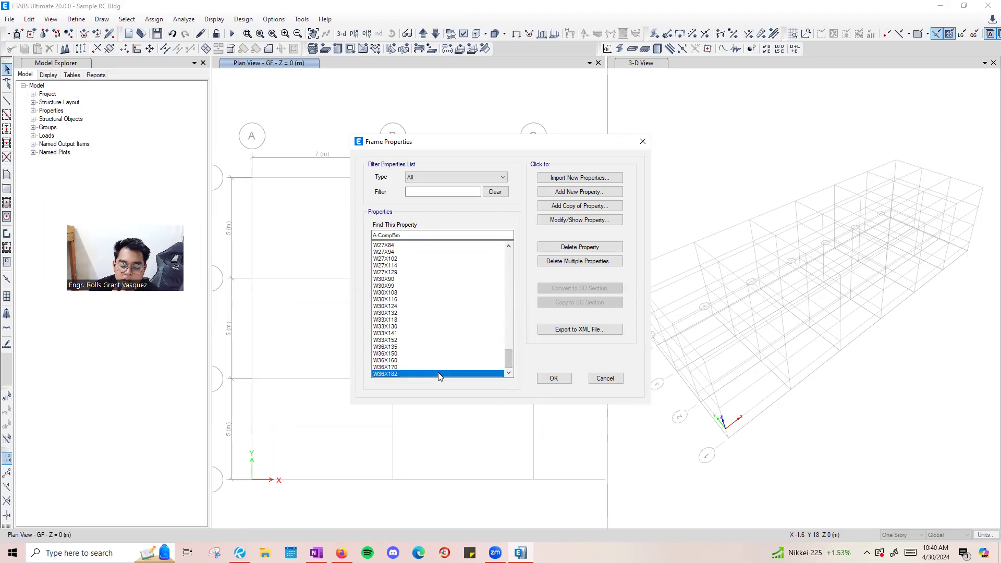
pyautogui.moveTo(437, 372); pyautogui.dragTo(433, 327)
pyautogui.scroll(10, 463, 265)
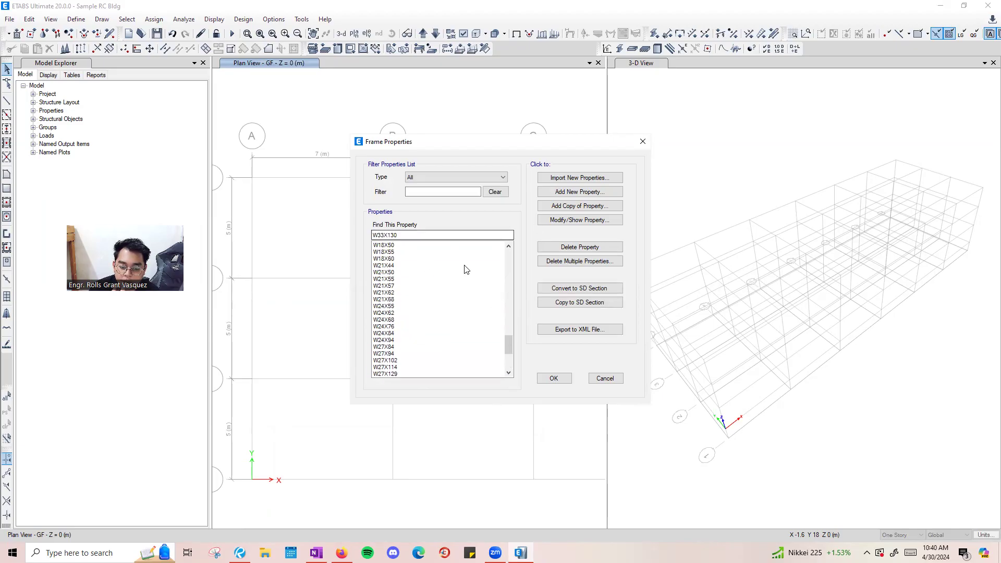
pyautogui.click(589, 261)
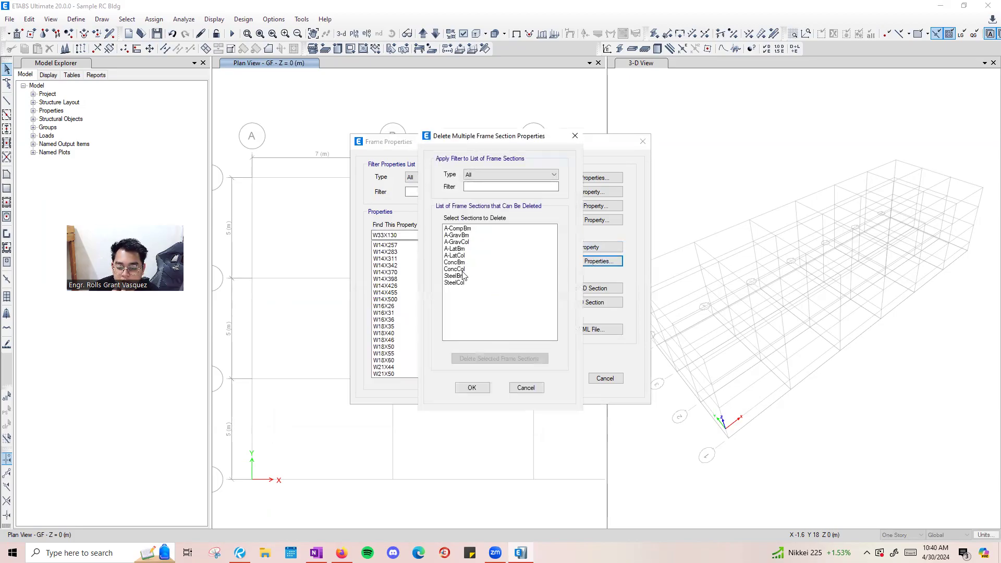
pyautogui.moveTo(462, 284); pyautogui.dragTo(454, 229)
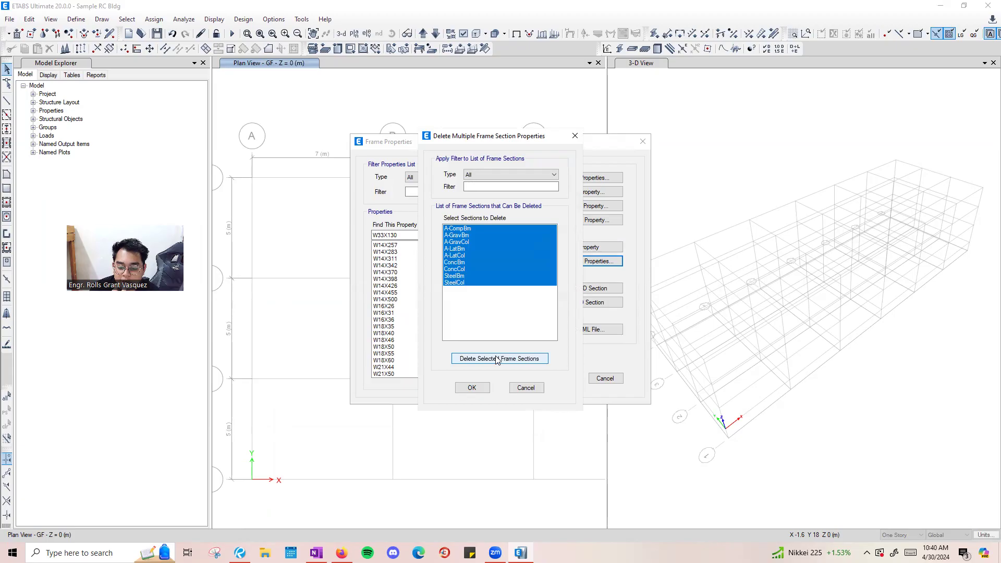
pyautogui.click(495, 359)
# Delete the remaining default W-shape frame sections together and accept the deletions.
pyautogui.moveTo(502, 228); pyautogui.dragTo(478, 399)
pyautogui.click(485, 363)
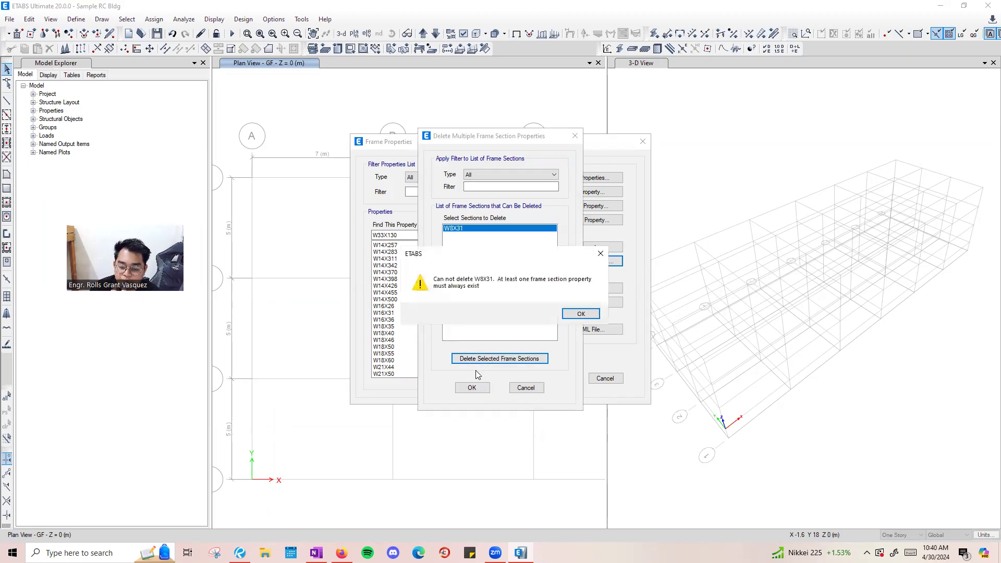
pyautogui.click(580, 314)
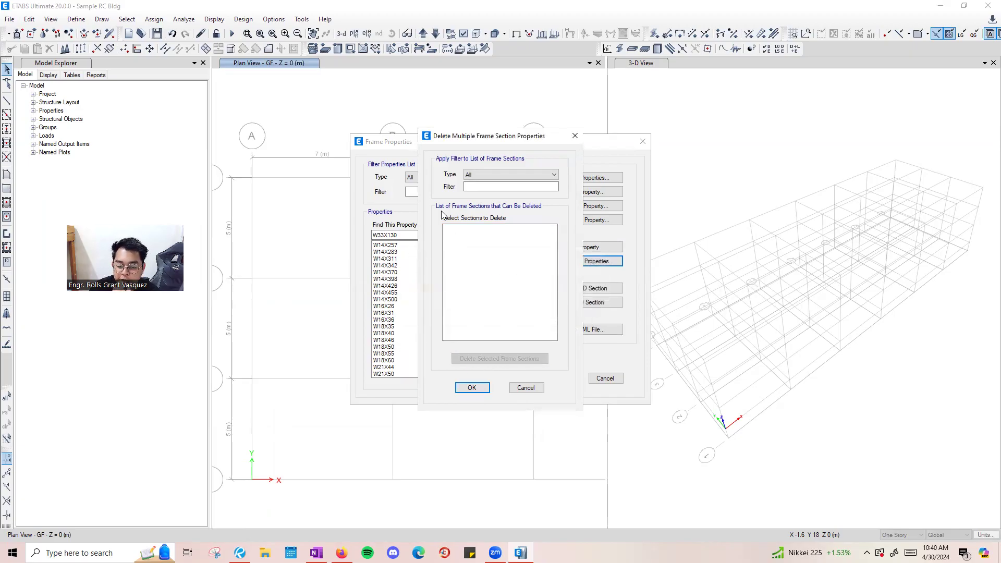
pyautogui.click(472, 388)
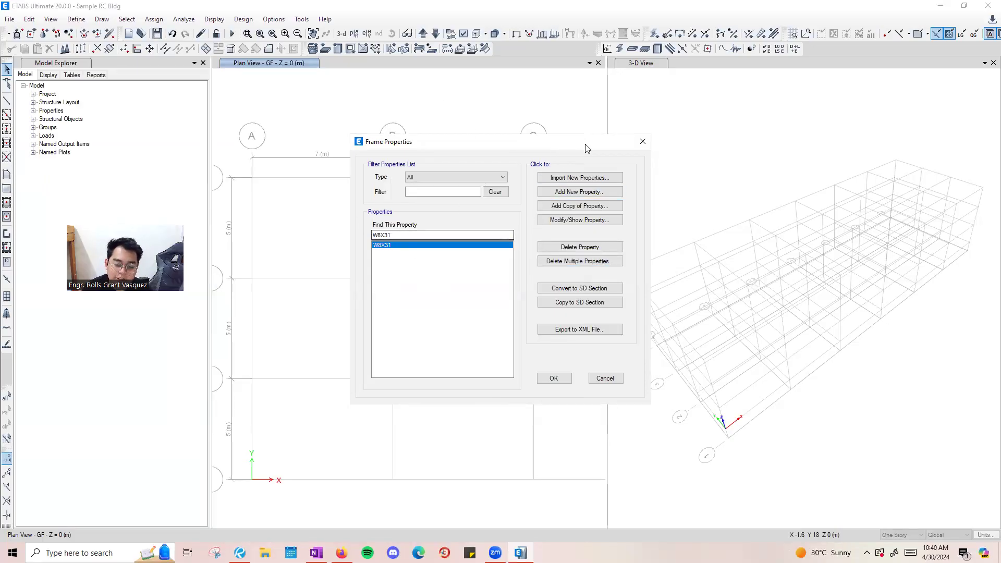
# Add a new concrete rectangular frame section and name it C500x500.
pyautogui.click(572, 200)
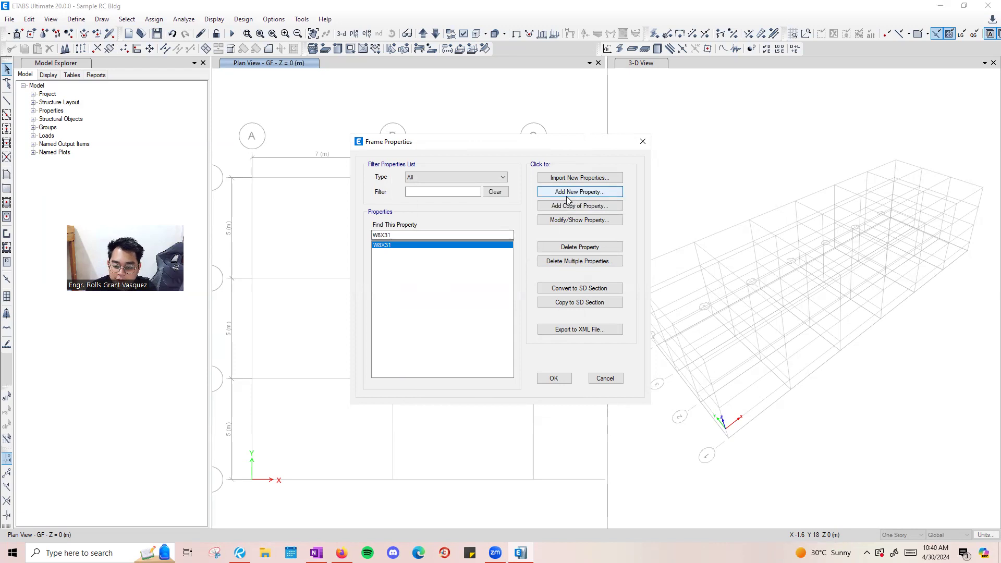
pyautogui.click(524, 192)
pyautogui.click(524, 195)
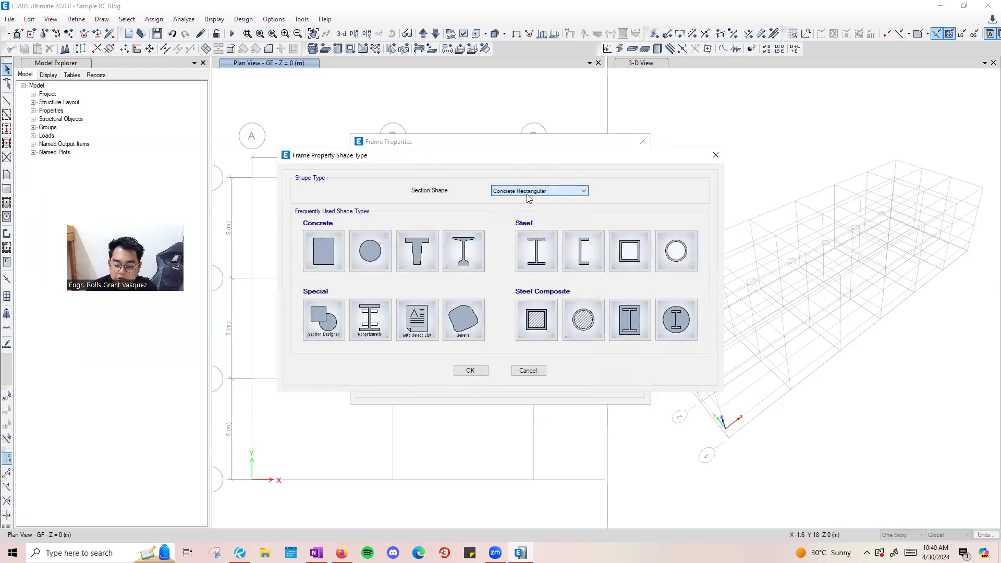
pyautogui.click(324, 249)
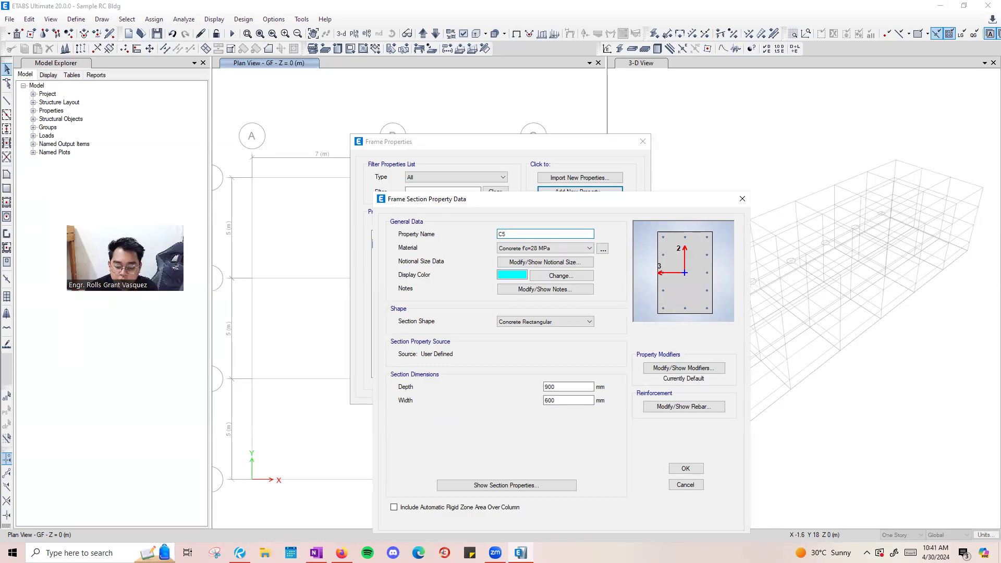
pyautogui.write('x500')
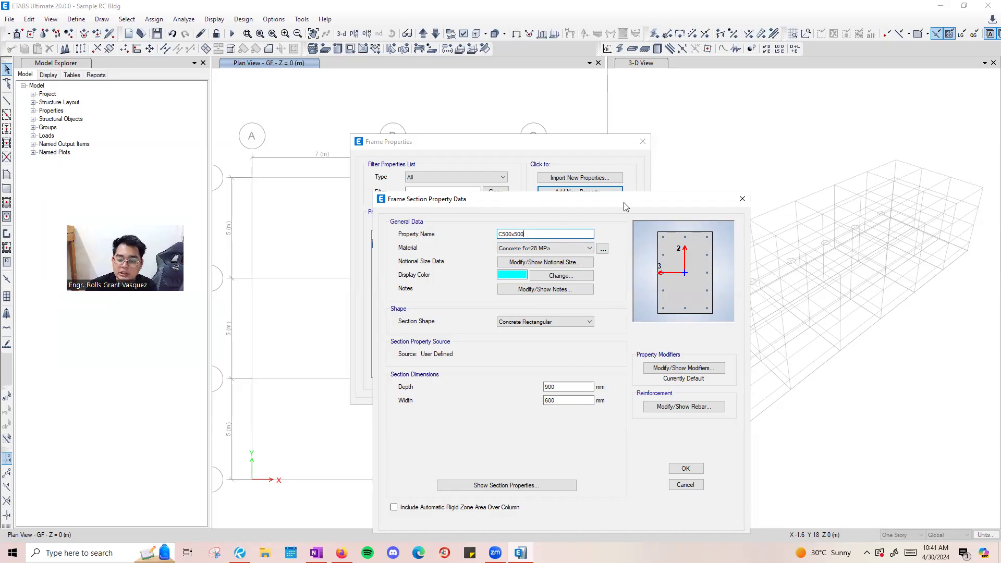
pyautogui.moveTo(431, 201); pyautogui.dragTo(361, 140)
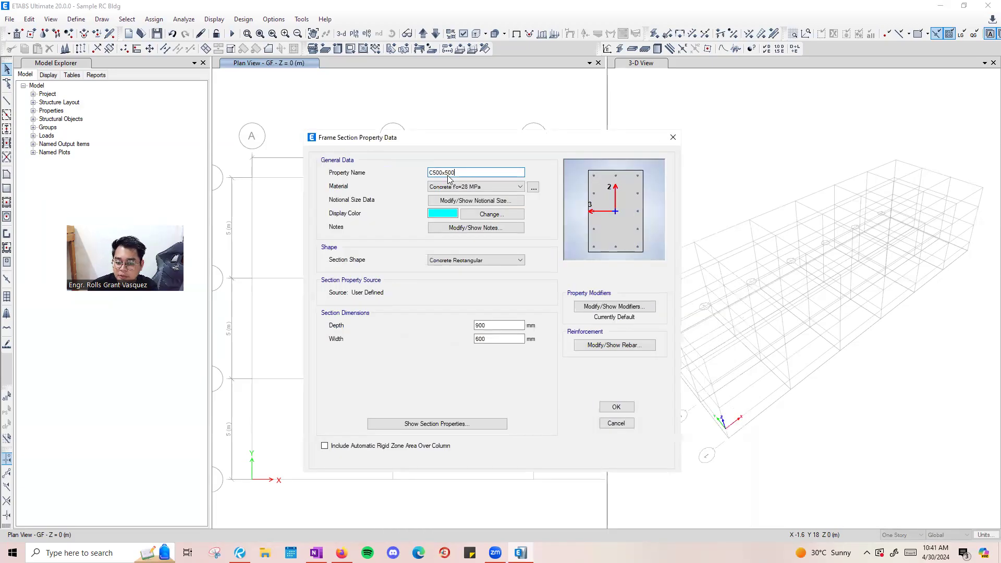
pyautogui.moveTo(462, 173); pyautogui.dragTo(430, 174)
pyautogui.click(455, 175)
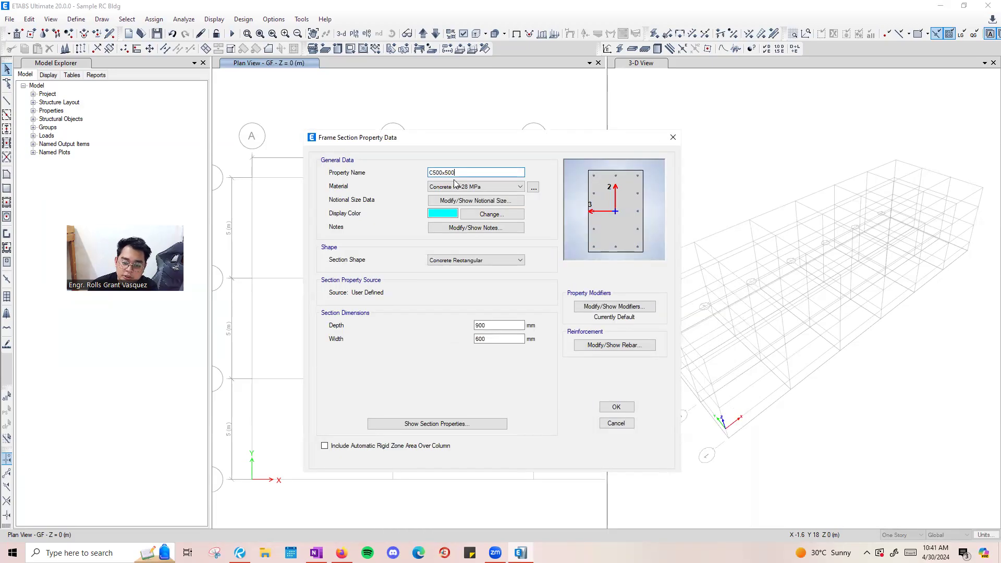
# Assign the Concrete f'c=28 MPa material to the C500x500 section and set its depth and width to 500 mm.
pyautogui.click(477, 188)
pyautogui.click(476, 195)
pyautogui.moveTo(496, 324); pyautogui.dragTo(292, 322)
pyautogui.write('500')
pyautogui.press('Tab')
pyautogui.write('500')
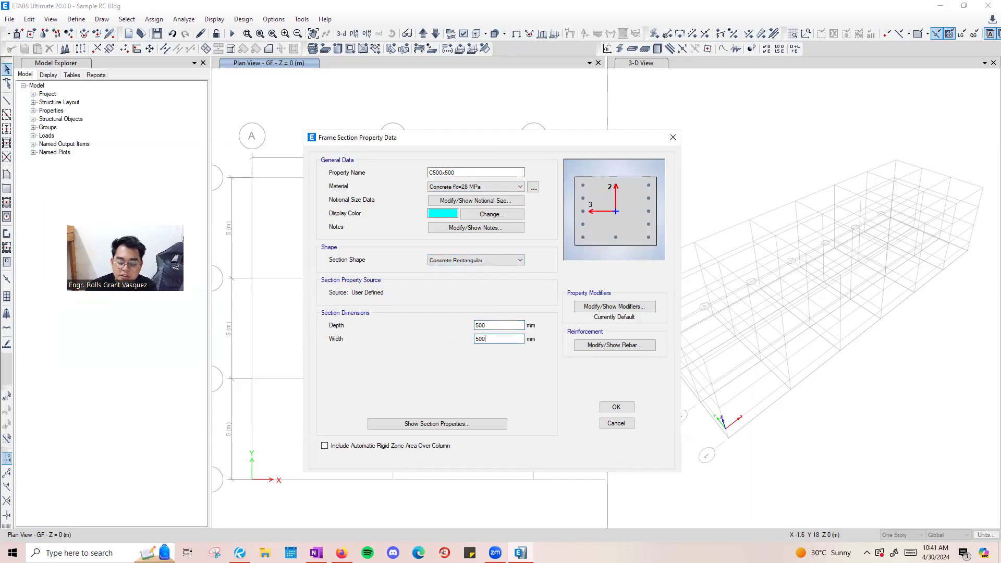
# Check the C500x500 section's name, dimensions and Concrete f'c=28 MPa material, and set its display color to blue.
pyautogui.click(462, 171)
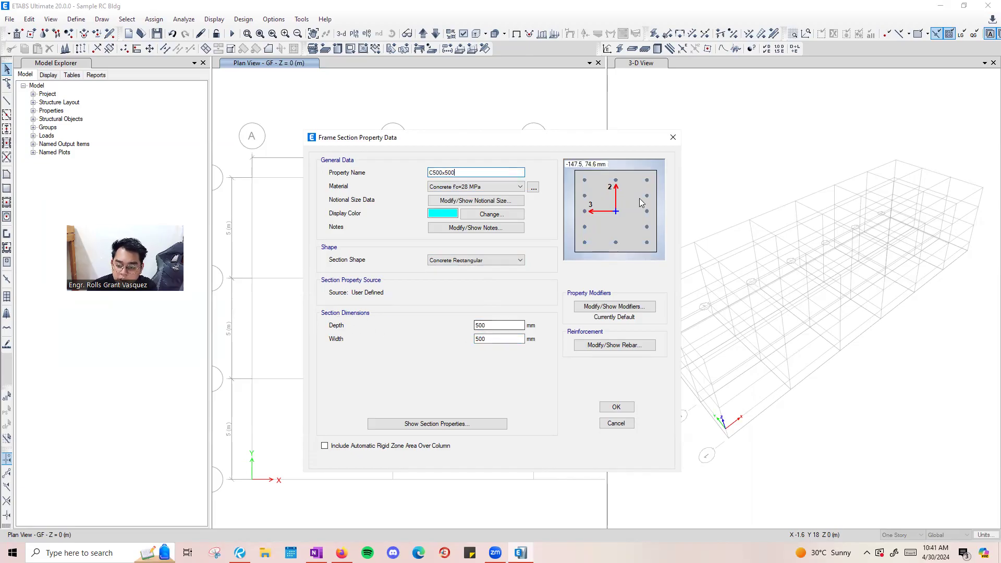
pyautogui.click(497, 339)
pyautogui.click(501, 323)
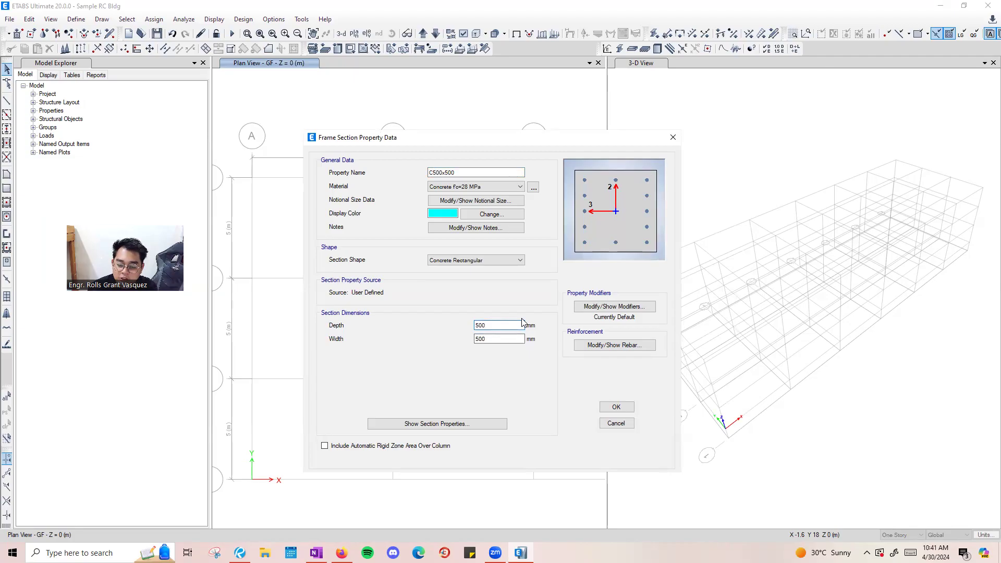
pyautogui.click(467, 186)
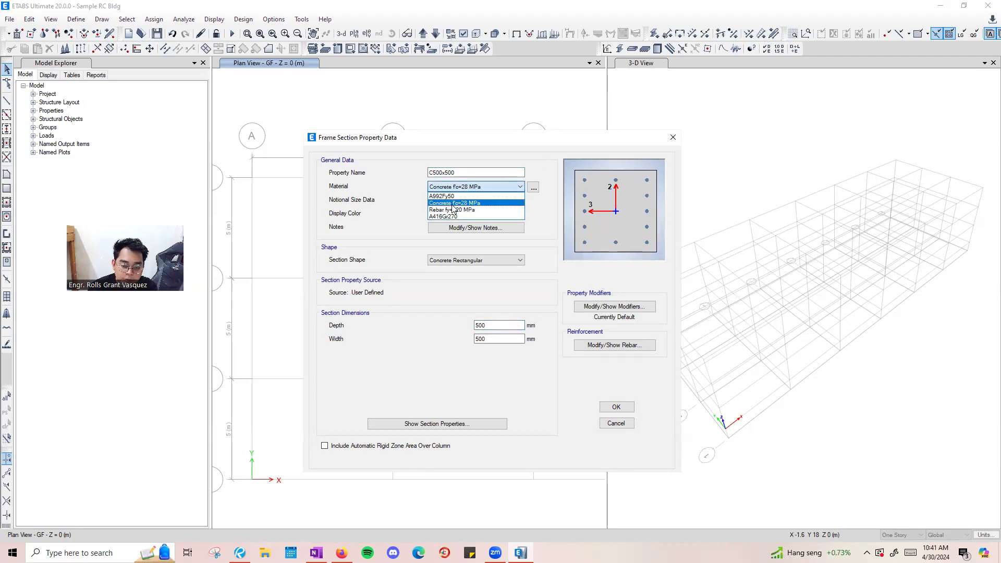
pyautogui.click(452, 204)
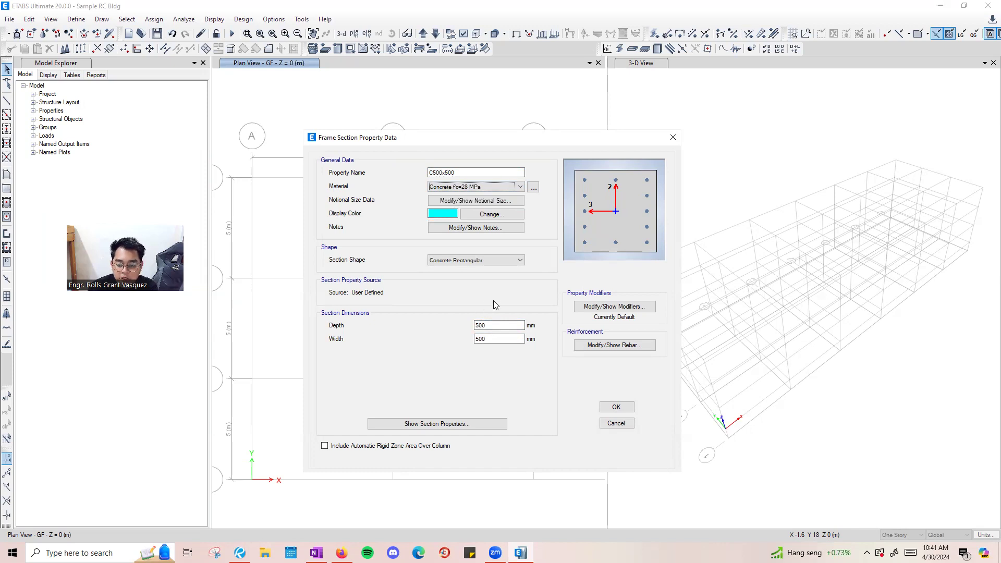
pyautogui.click(472, 216)
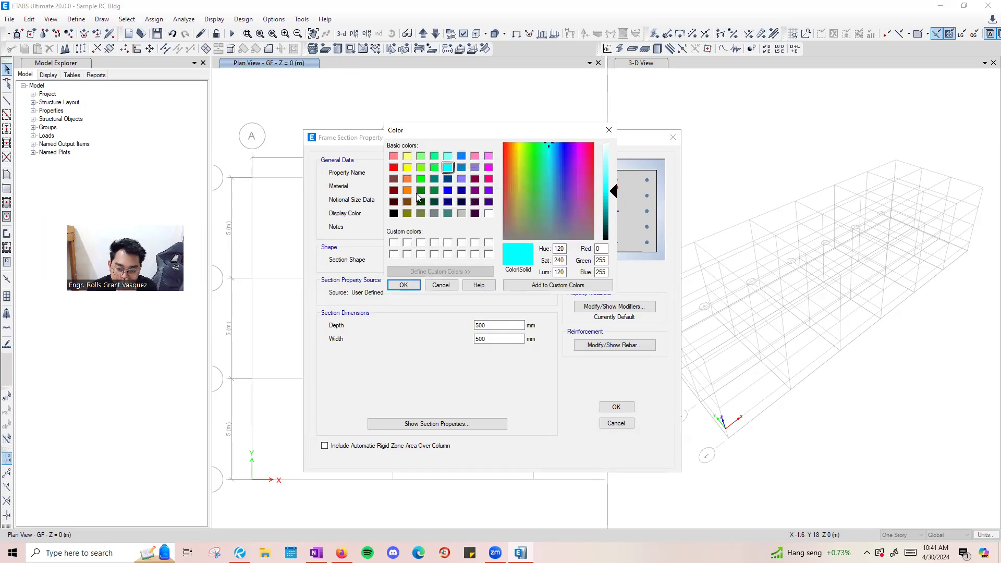
pyautogui.click(448, 191)
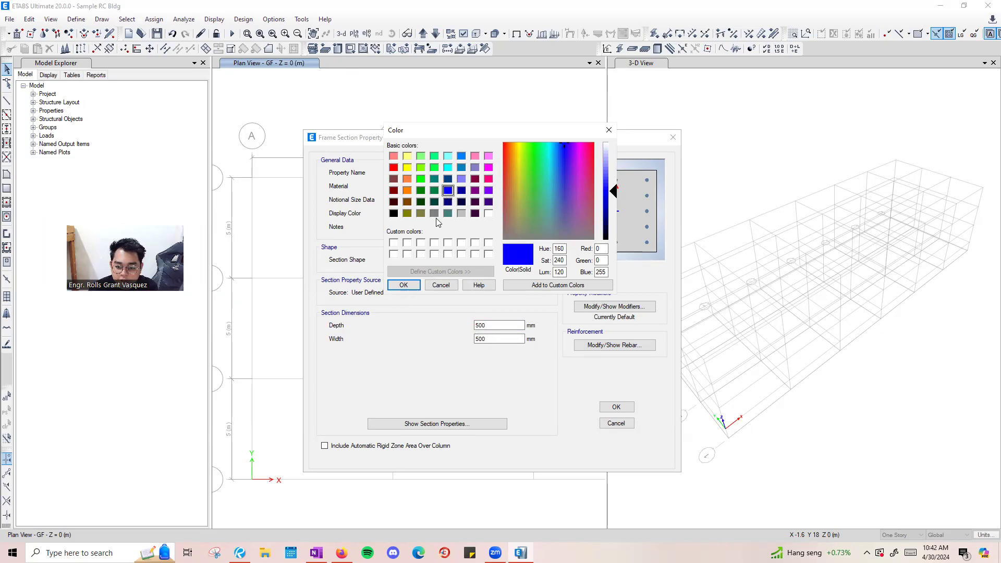
pyautogui.click(403, 285)
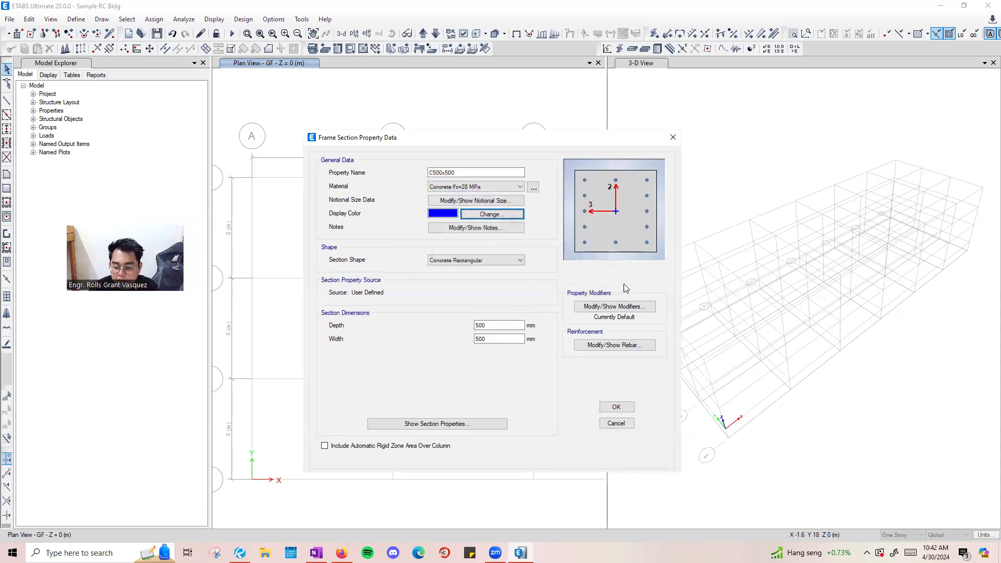
# Set the C500x500 stiffness modifiers for moment of inertia about the 2 and 3 axes to 0.7 and accept the section.
pyautogui.click(616, 306)
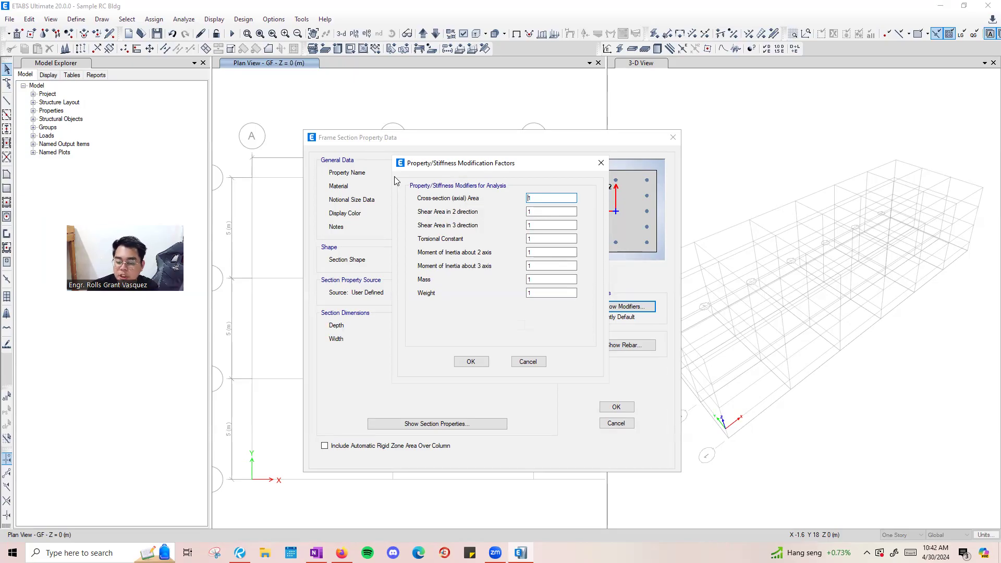
pyautogui.moveTo(406, 167); pyautogui.dragTo(264, 178)
pyautogui.doubleClick(397, 263)
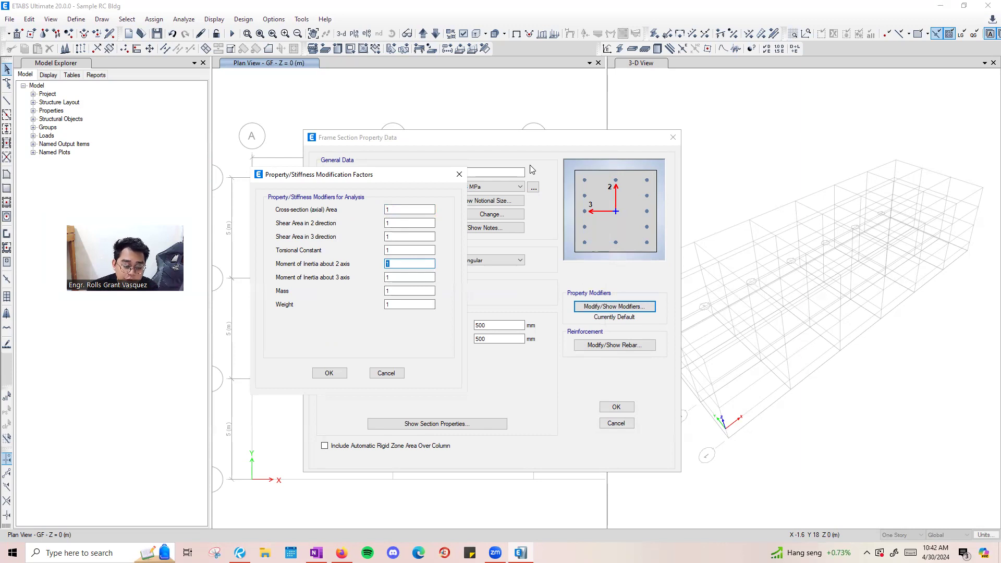
pyautogui.write('0.7')
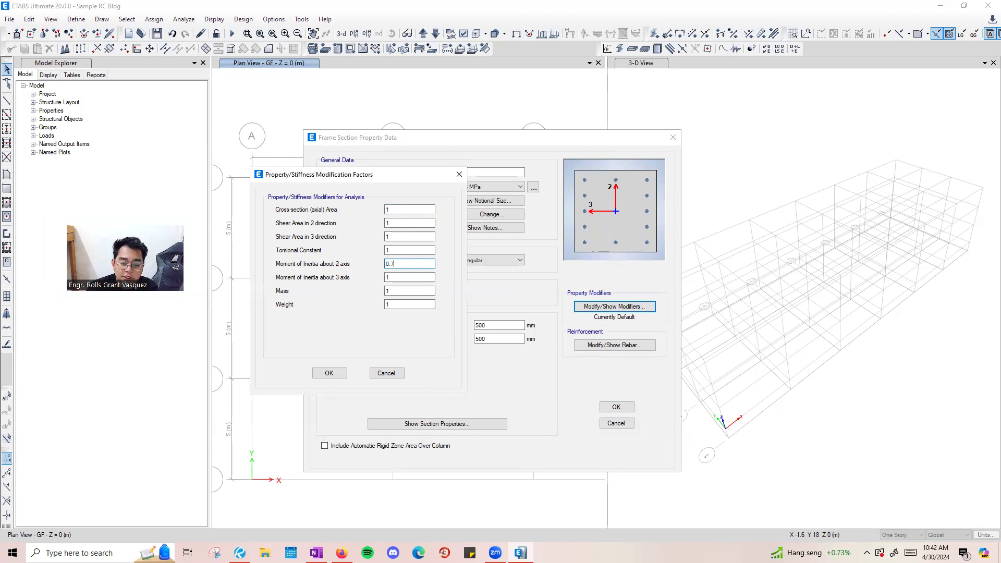
pyautogui.write('0.7')
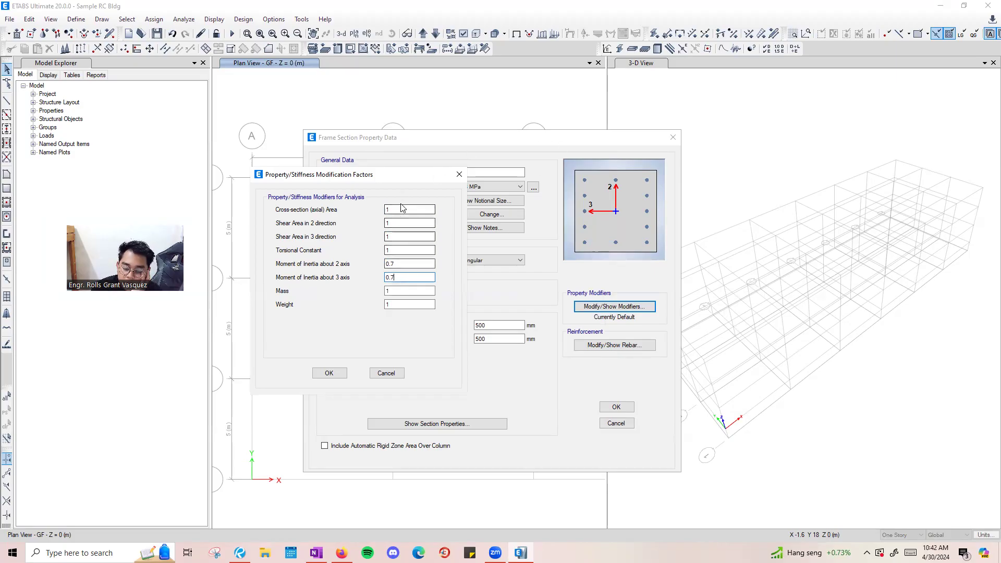
pyautogui.click(407, 250)
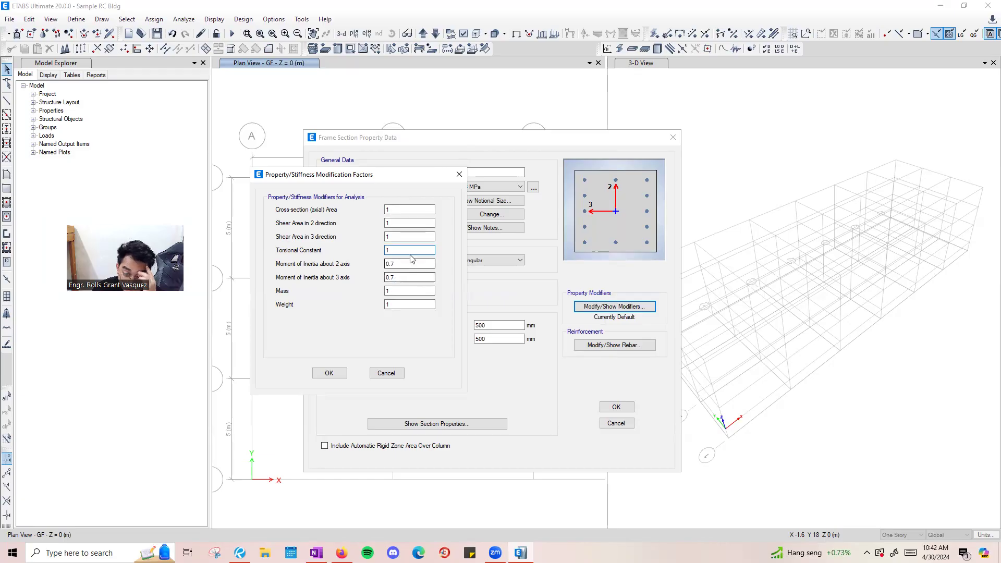
pyautogui.click(343, 376)
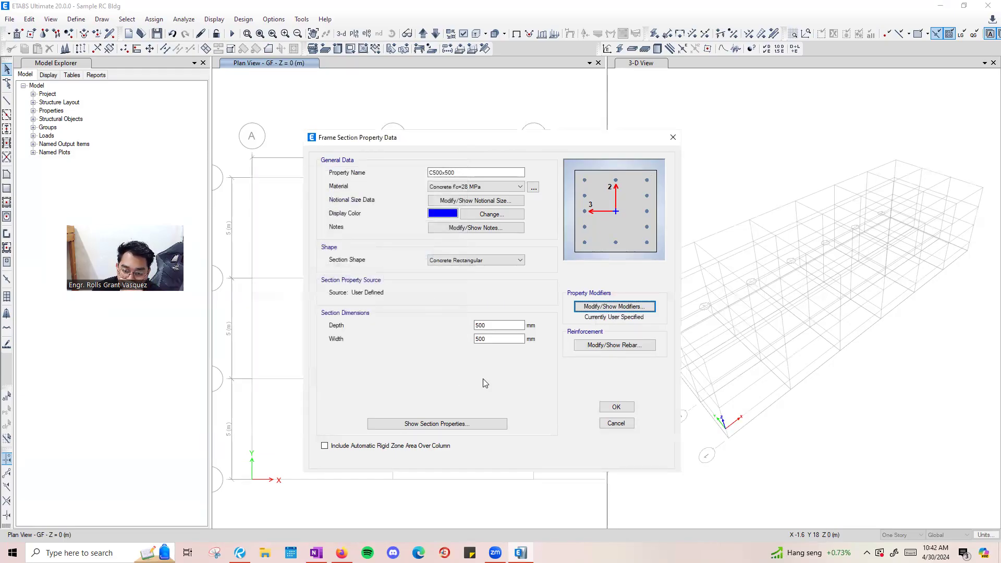
pyautogui.press('Return')
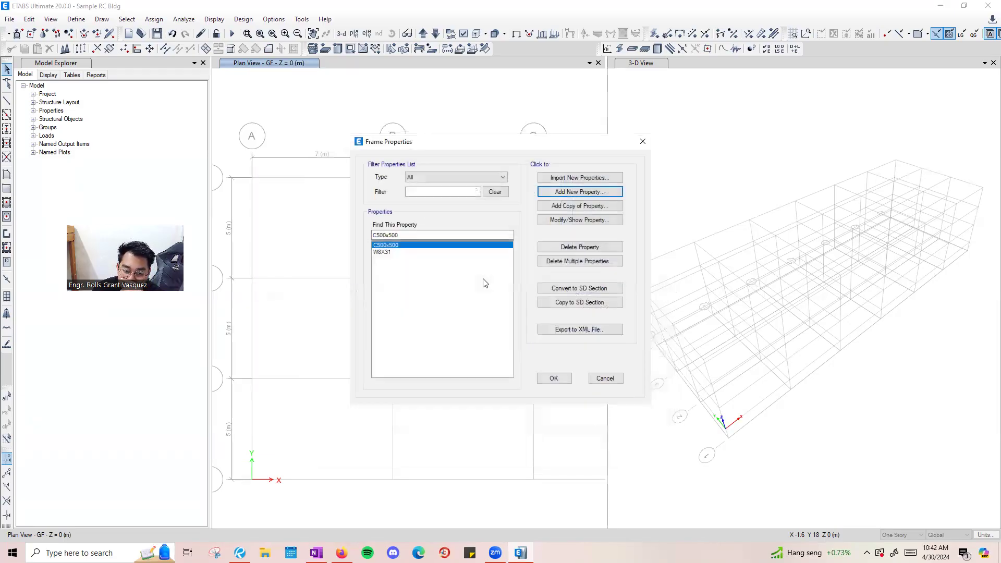
# Delete the W8X31 frame section and accept the frame section definitions.
pyautogui.click(412, 252)
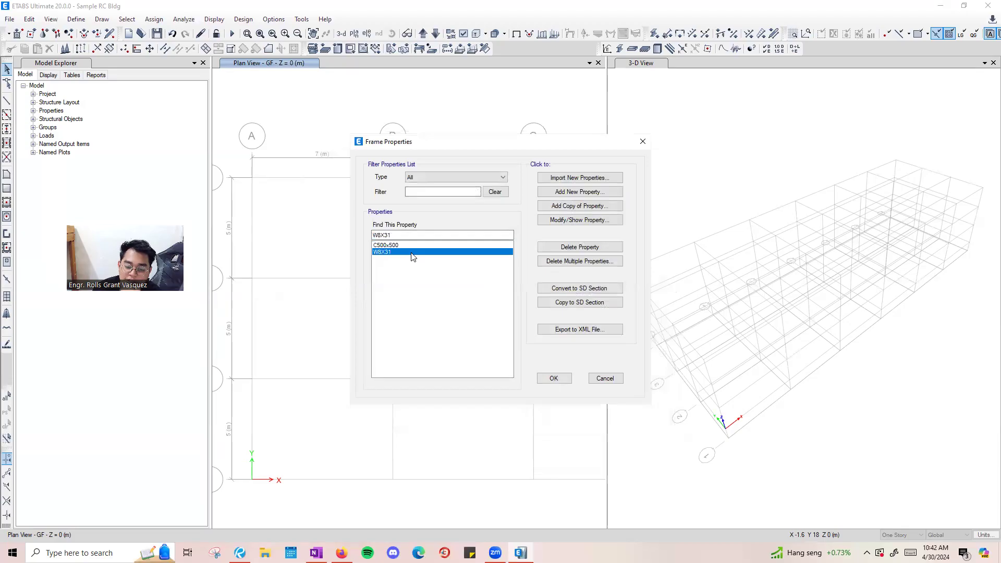
pyautogui.click(576, 247)
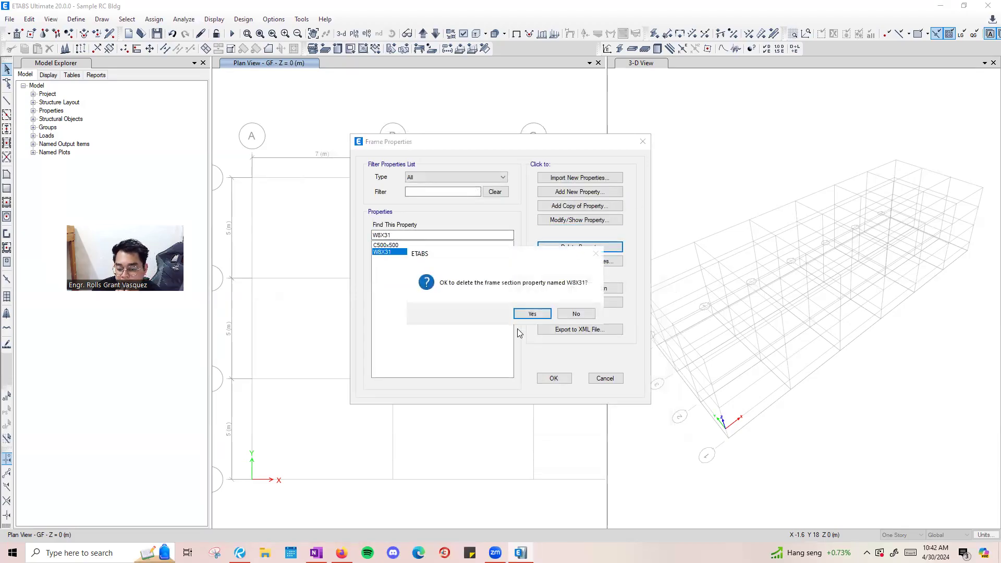
pyautogui.click(531, 311)
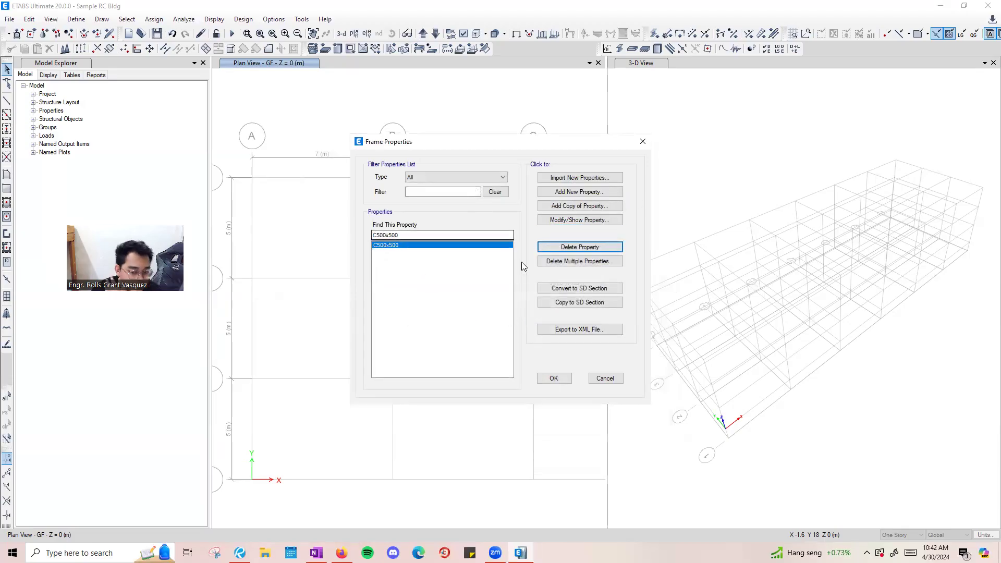
pyautogui.click(424, 268)
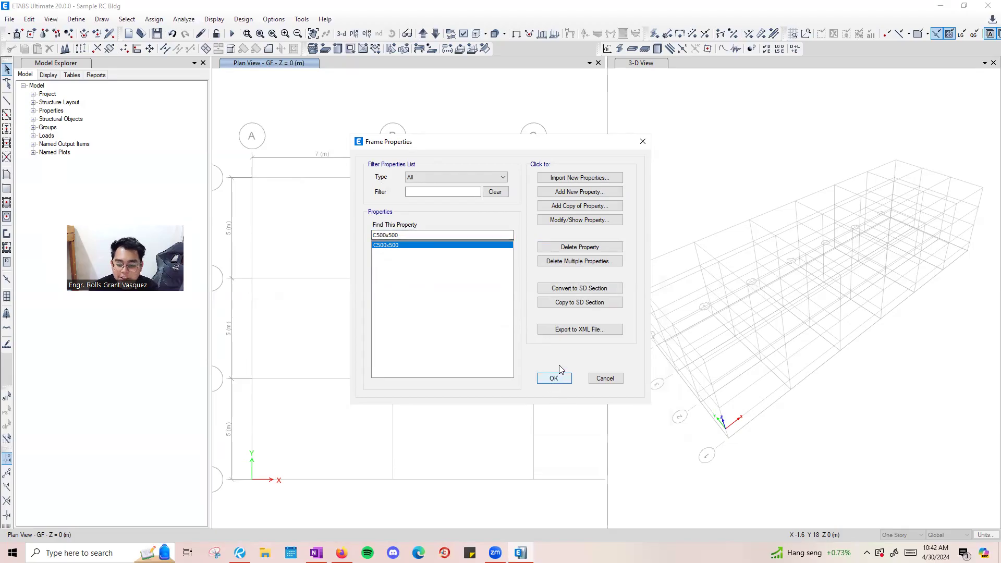
pyautogui.click(554, 378)
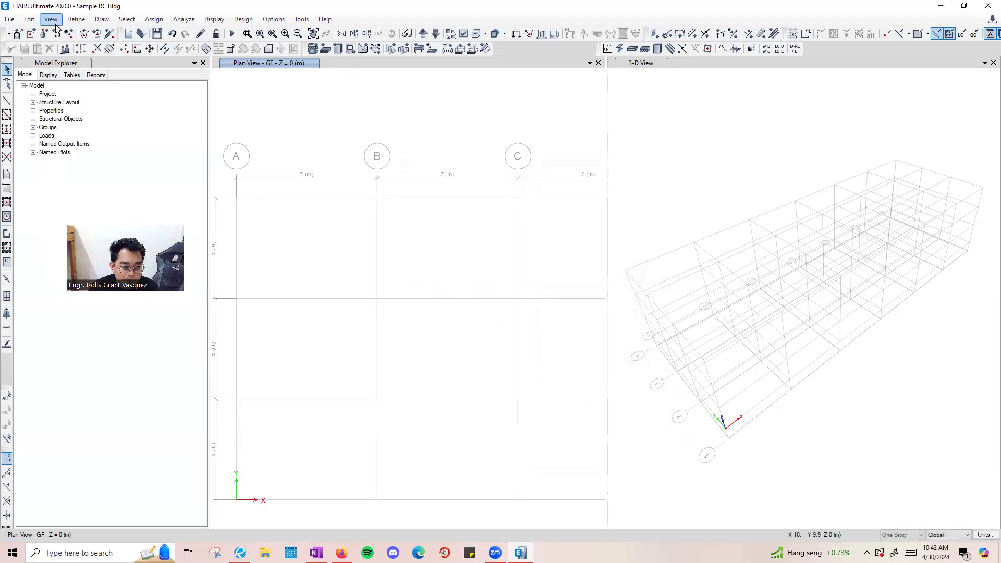
# Reopen the frame section definitions to check the defined sections, and close them without changes.
pyautogui.click(76, 18)
pyautogui.click(99, 21)
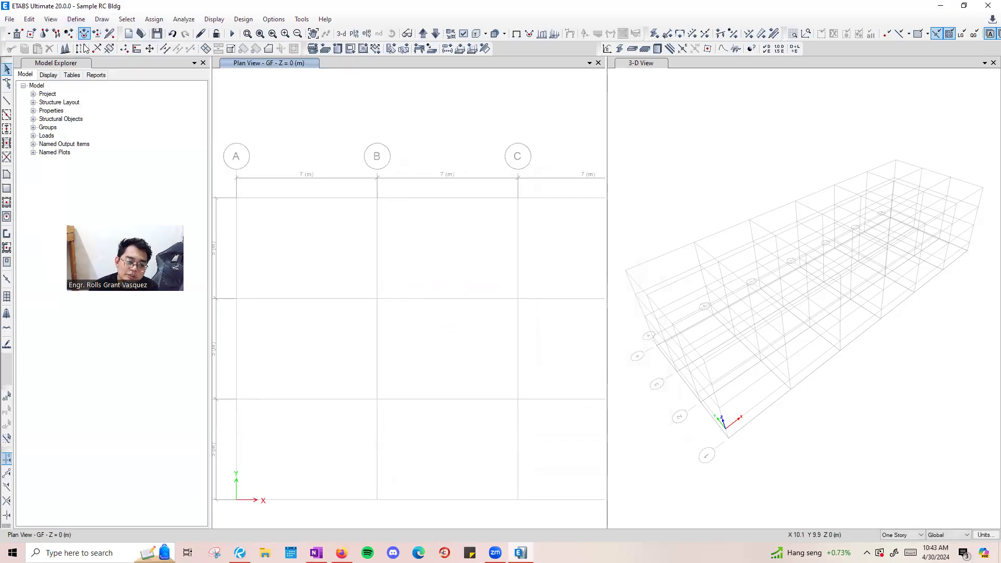
pyautogui.click(77, 19)
pyautogui.moveTo(156, 49)
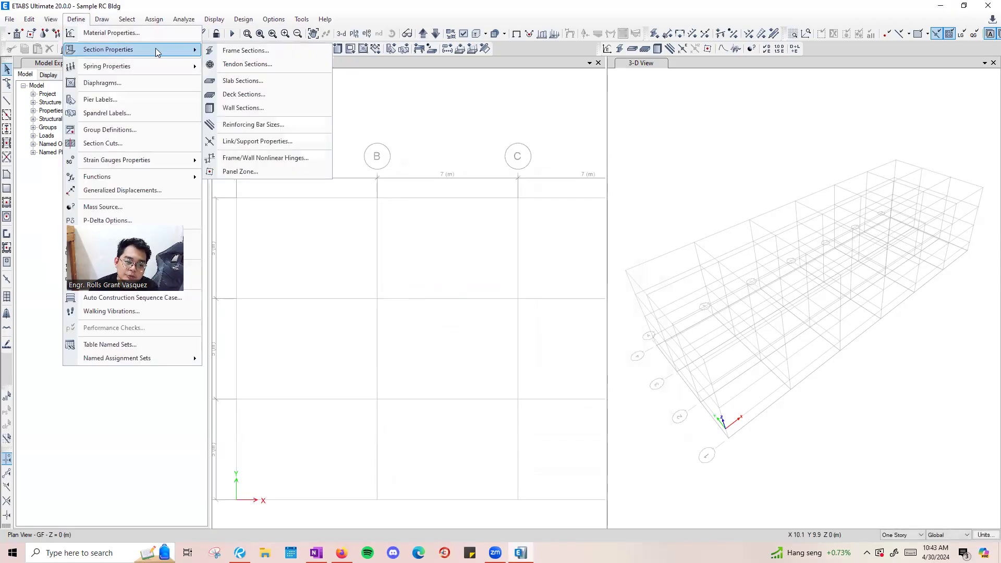
pyautogui.click(269, 51)
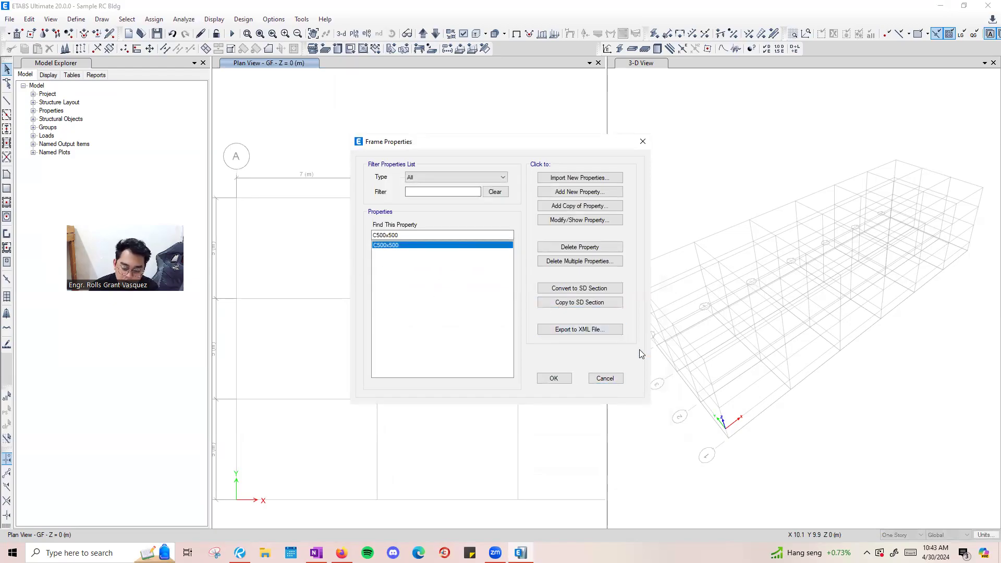
pyautogui.click(643, 142)
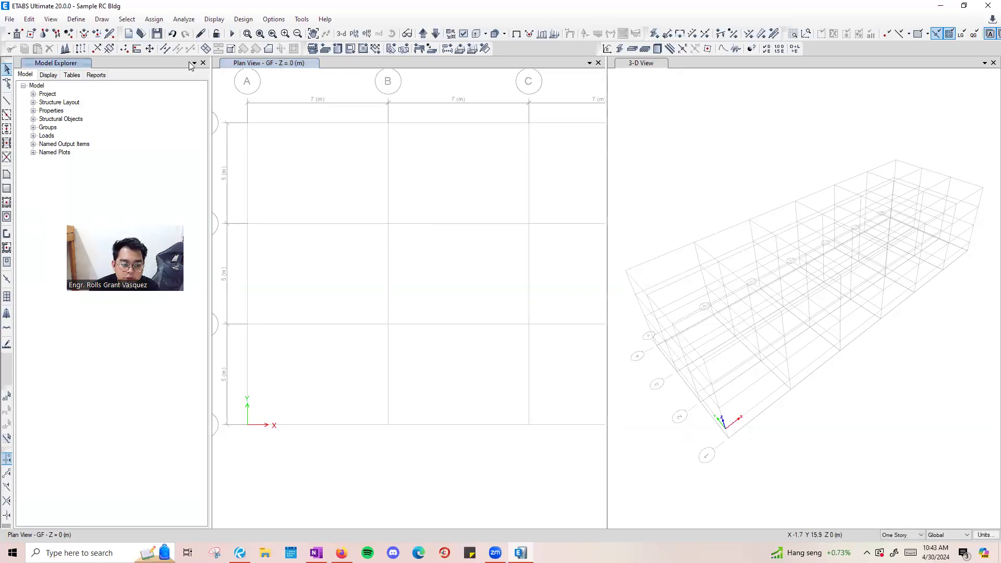
# Close the Model Explorer and fit the whole plan grid, A to G and 1 to 4, in the plan view.
pyautogui.click(203, 62)
pyautogui.scroll(-3, 379, 293)
pyautogui.moveTo(376, 275); pyautogui.dragTo(274, 295, button='middle')
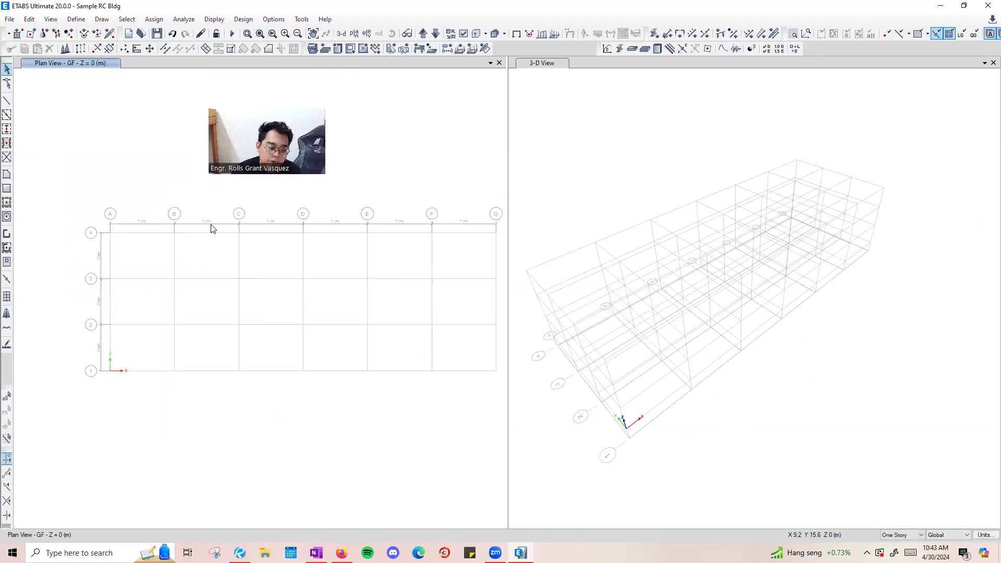
pyautogui.scroll(3, 94, 251)
pyautogui.moveTo(120, 179); pyautogui.dragTo(485, 348)
pyautogui.scroll(-3, 73, 208)
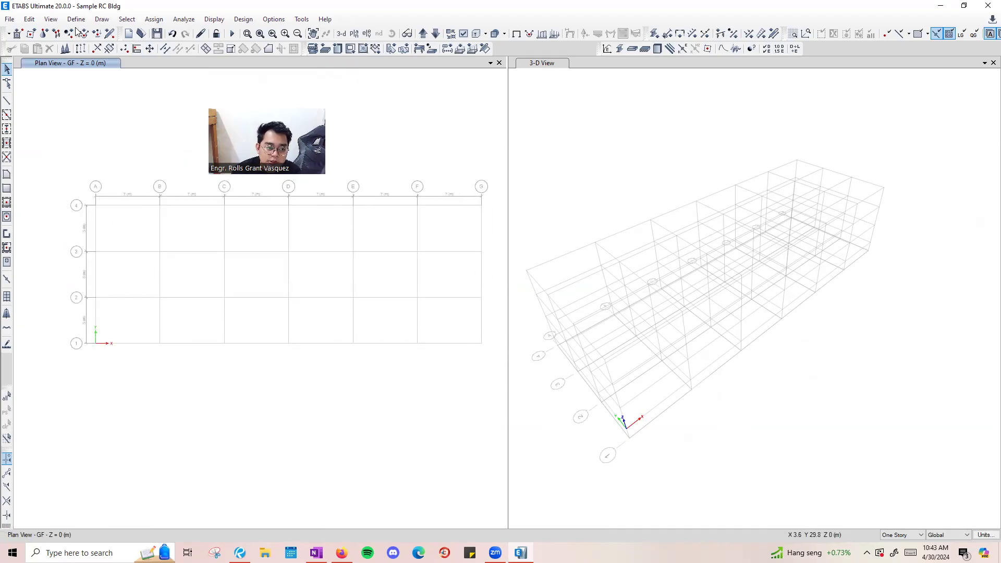
# Start the Quick Draw Columns command for plan and 3D views and enlarge the object properties window.
pyautogui.click(102, 19)
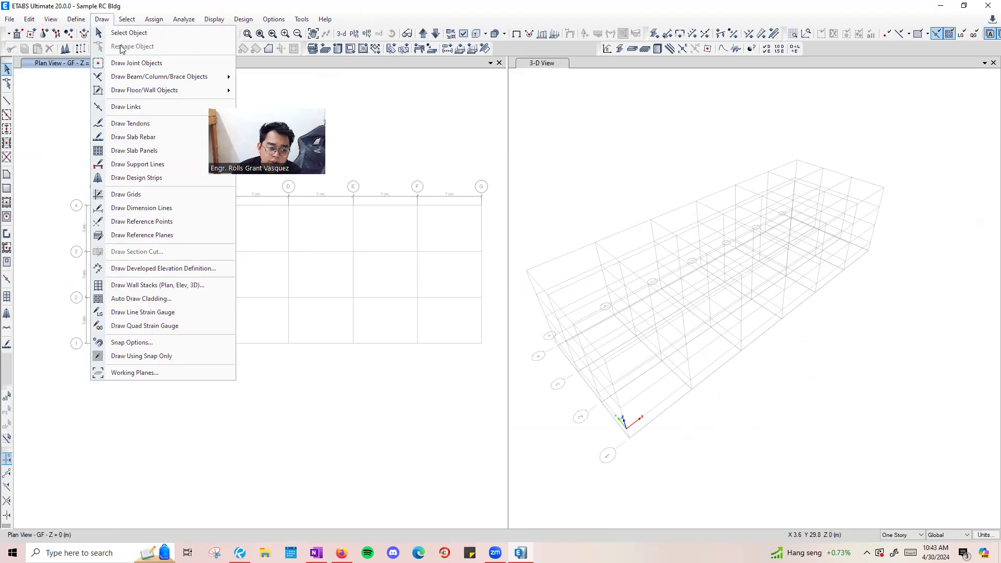
pyautogui.moveTo(162, 79)
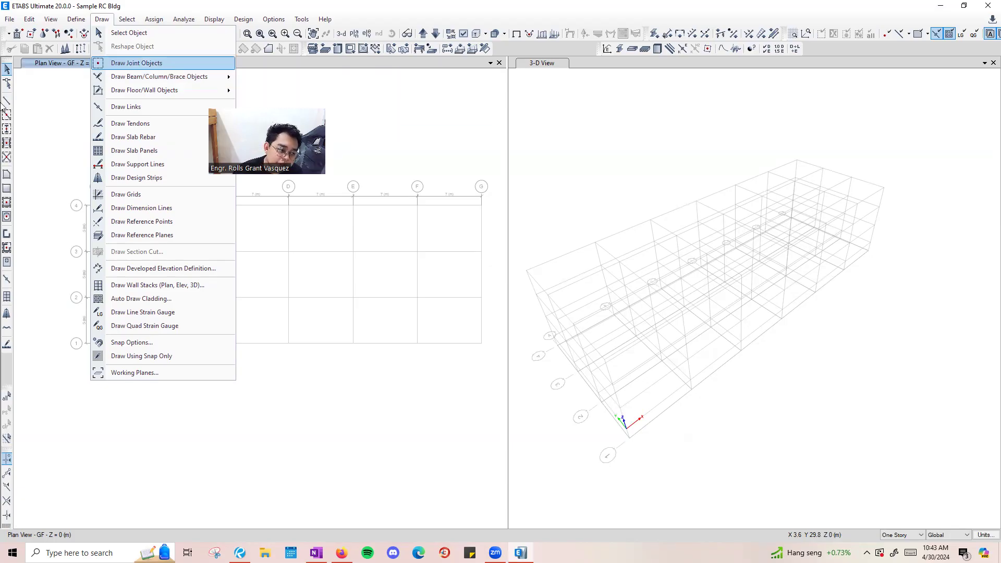
pyautogui.click(2, 136)
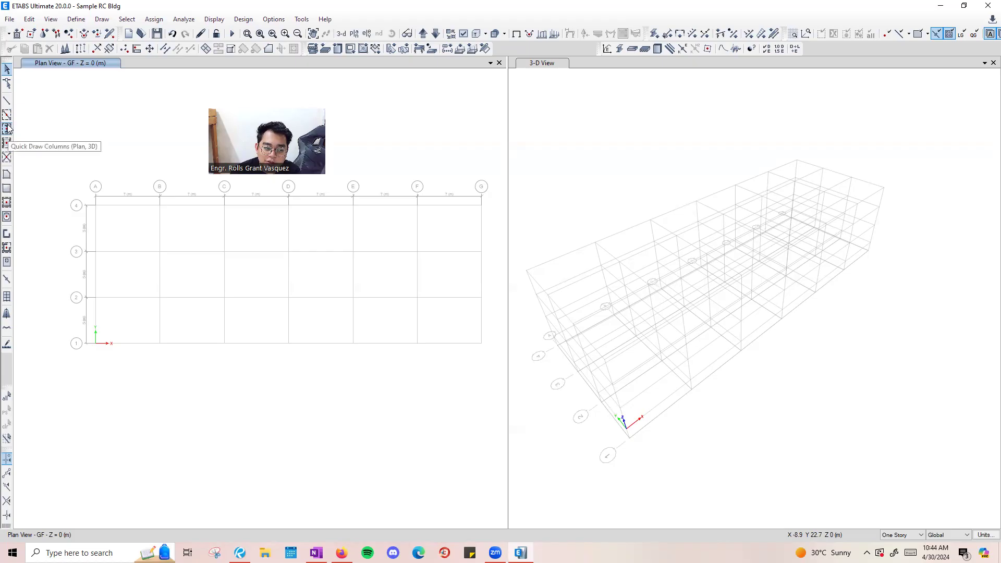
pyautogui.click(102, 19)
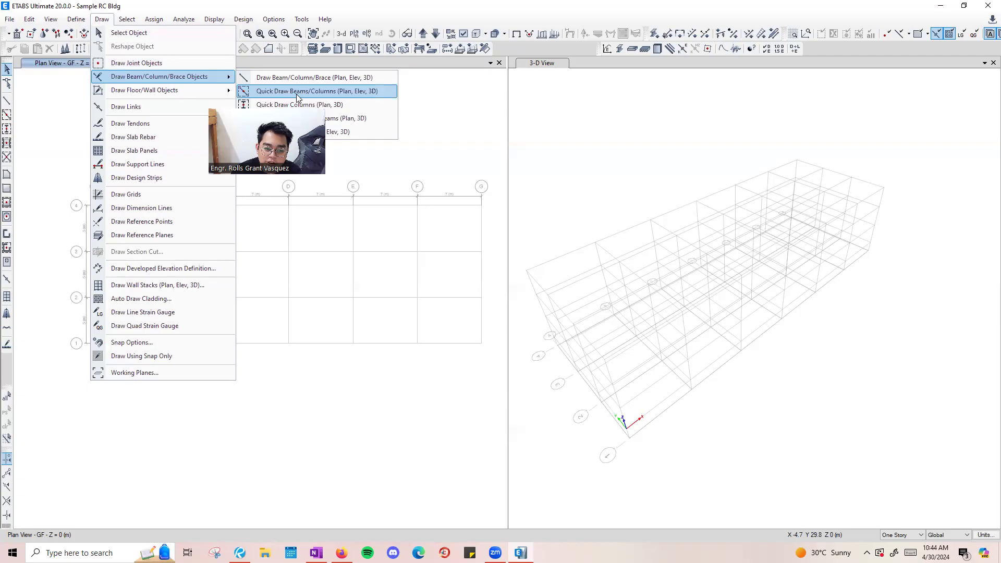
pyautogui.click(323, 104)
pyautogui.click(458, 173)
pyautogui.moveTo(453, 175); pyautogui.dragTo(455, 141)
pyautogui.click(458, 151)
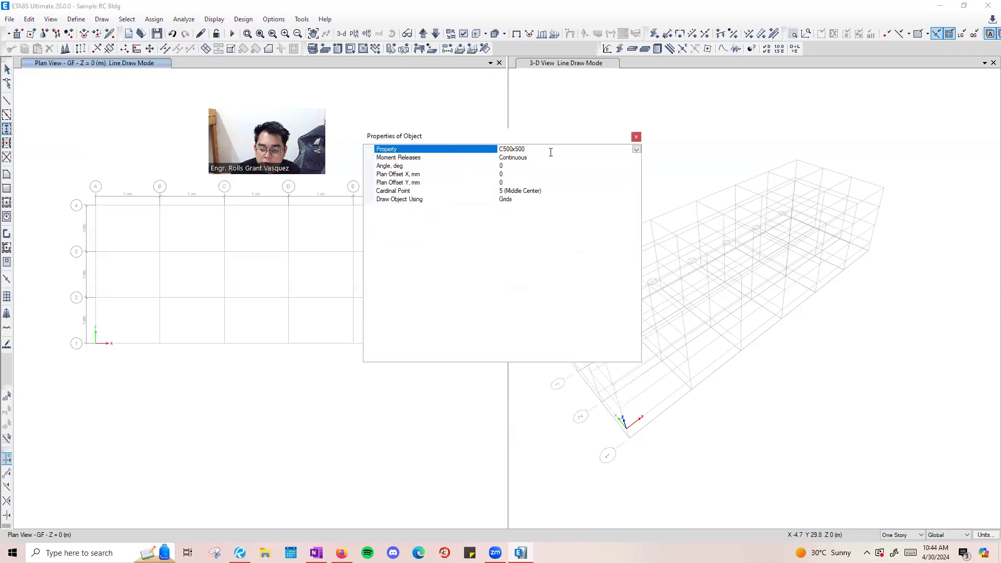
# Review the column's drawing properties, including the section property, moment releases, angle and the Draw Object Using option.
pyautogui.click(636, 150)
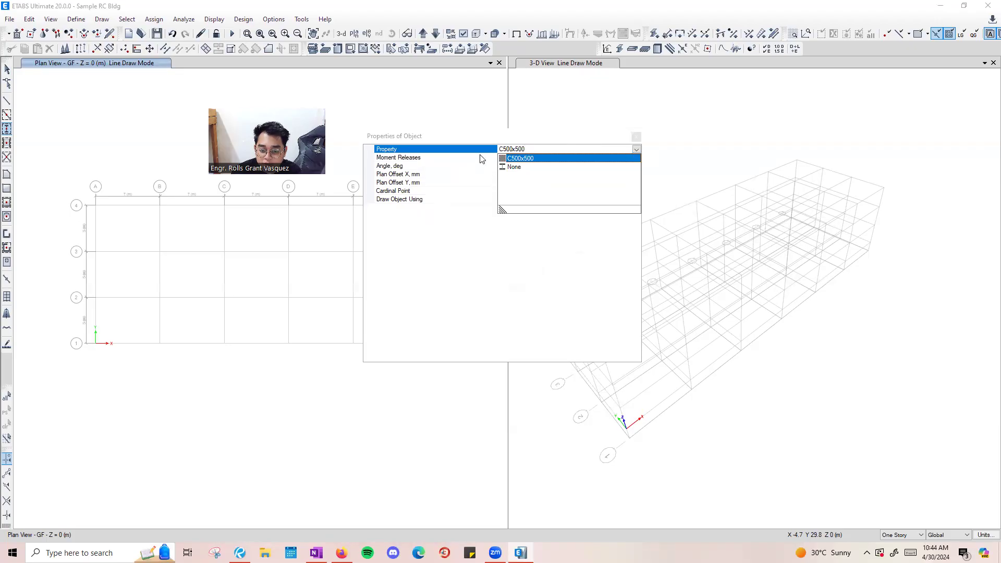
pyautogui.click(509, 146)
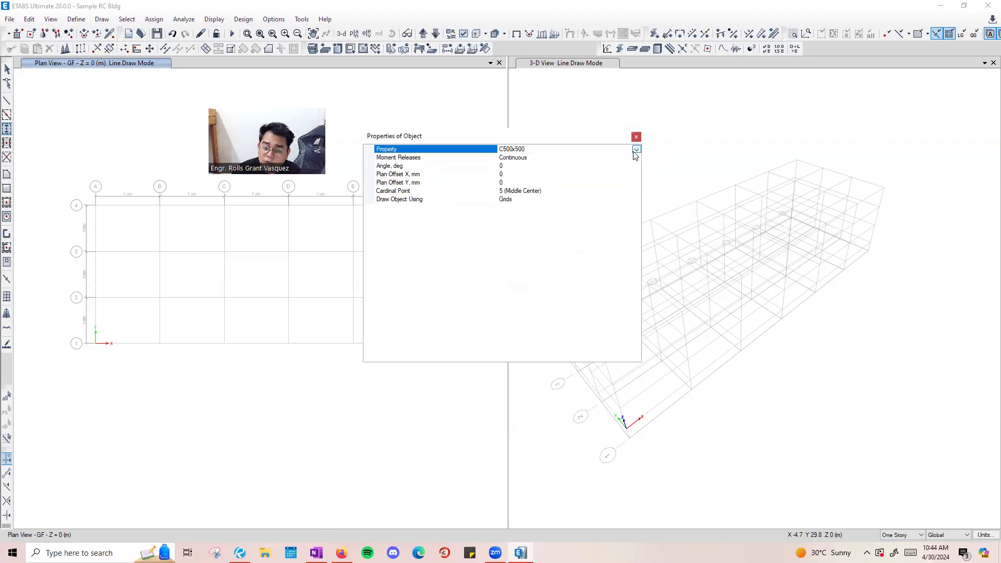
pyautogui.click(428, 157)
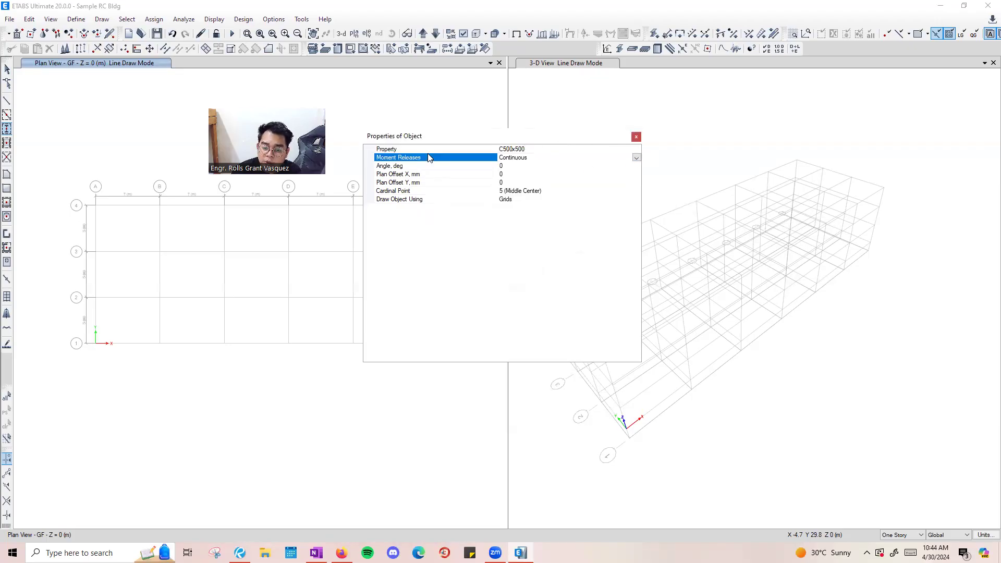
pyautogui.click(636, 157)
pyautogui.click(621, 156)
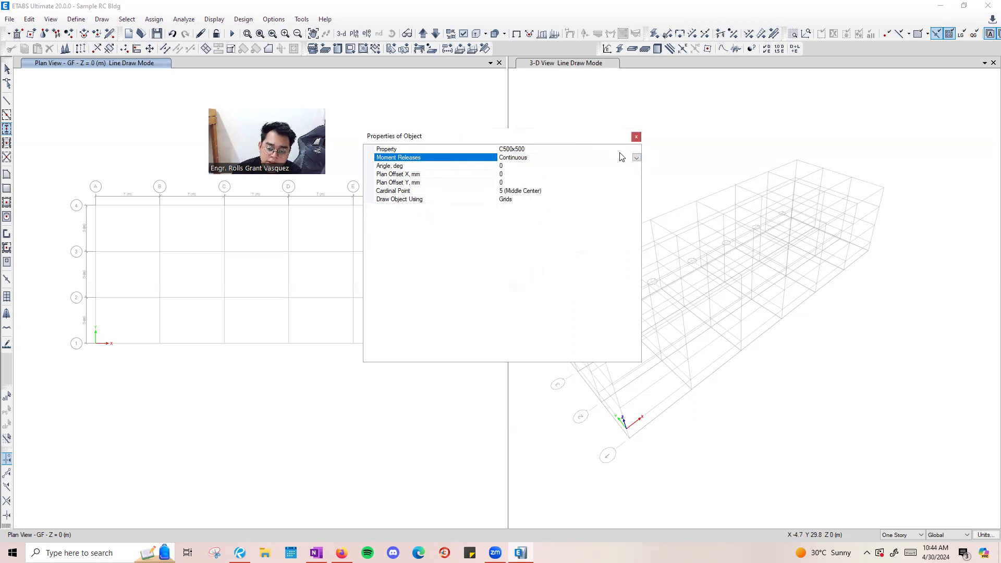
pyautogui.click(423, 167)
pyautogui.click(536, 199)
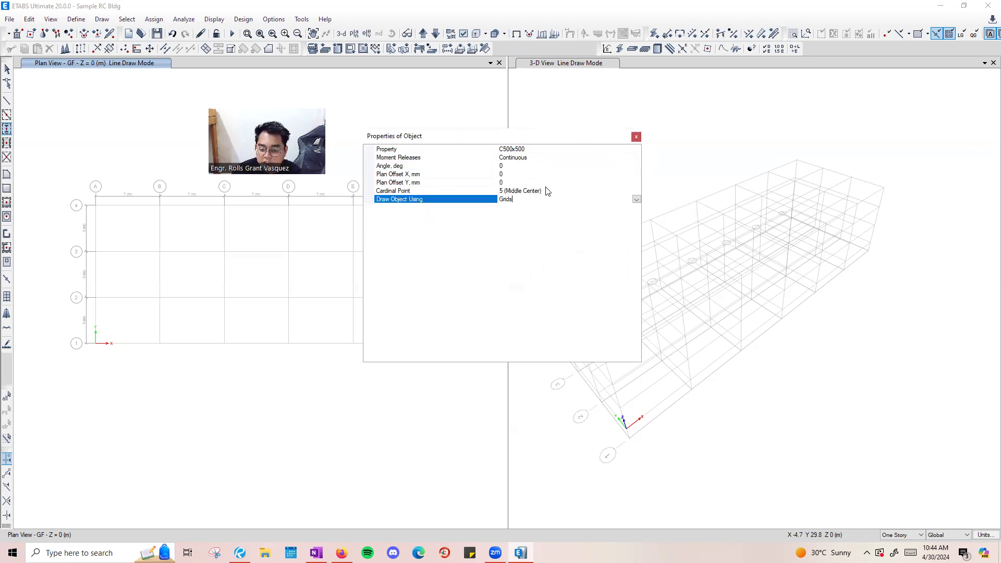
# Review the Cardinal Point choices for the column, keeping 5 (Middle Center), and the Draw Object Using setting.
pyautogui.click(547, 191)
pyautogui.click(636, 192)
pyautogui.click(636, 193)
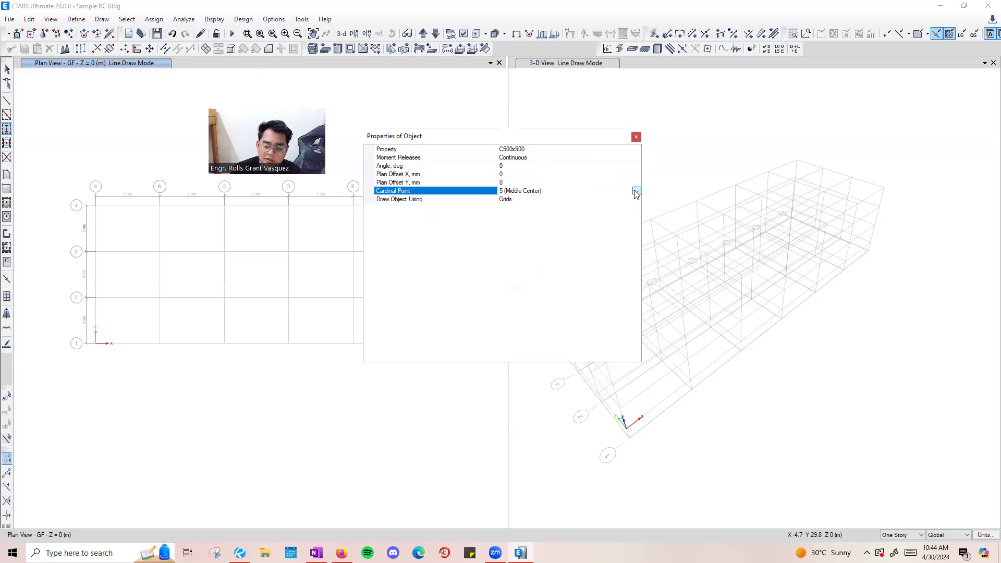
pyautogui.click(636, 191)
pyautogui.click(635, 192)
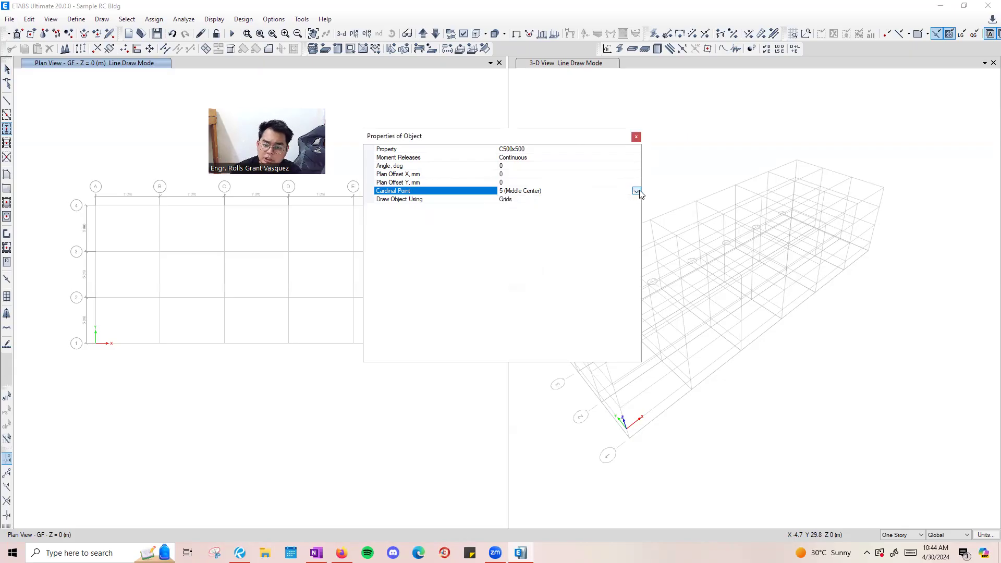
pyautogui.click(635, 191)
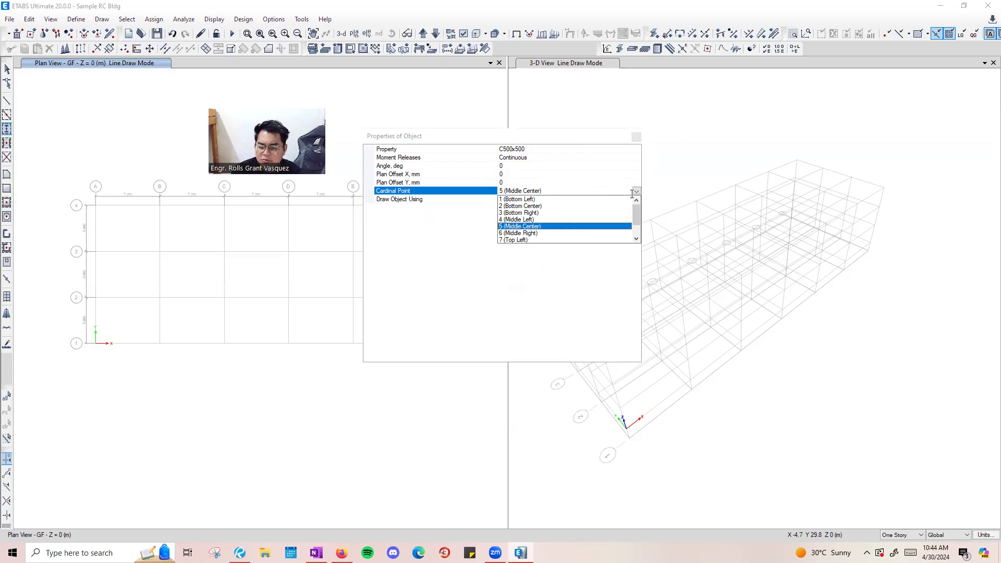
pyautogui.click(636, 190)
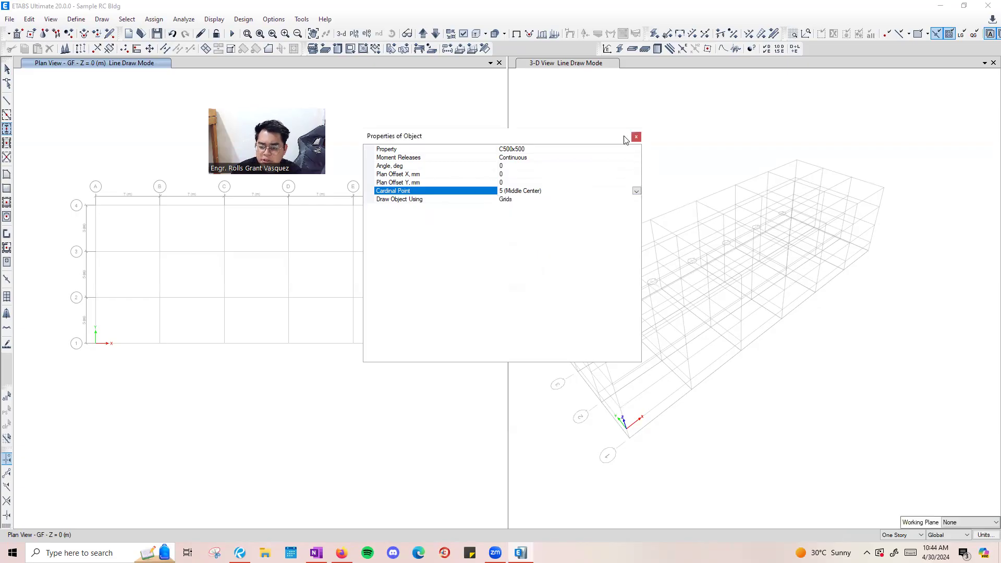
pyautogui.click(459, 202)
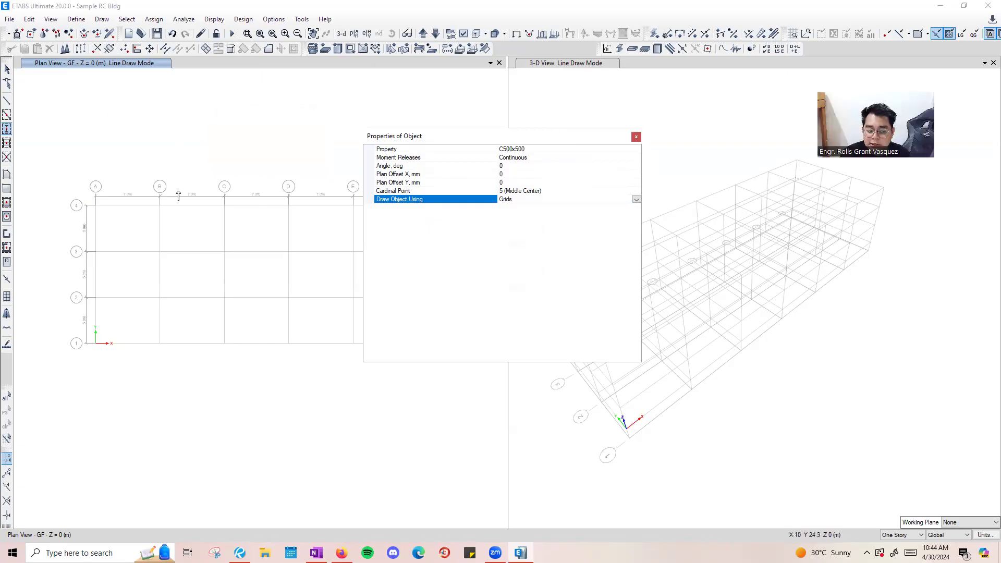
# Move the object properties window clear of the grid and switch the plan view to story 4F.
pyautogui.scroll(3, 130, 223)
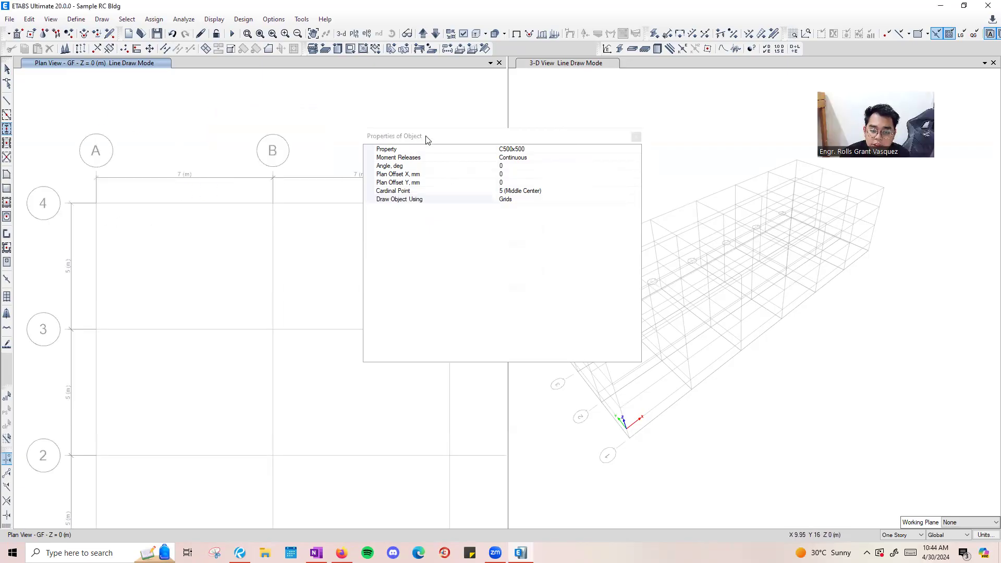
pyautogui.moveTo(427, 137); pyautogui.dragTo(450, 141)
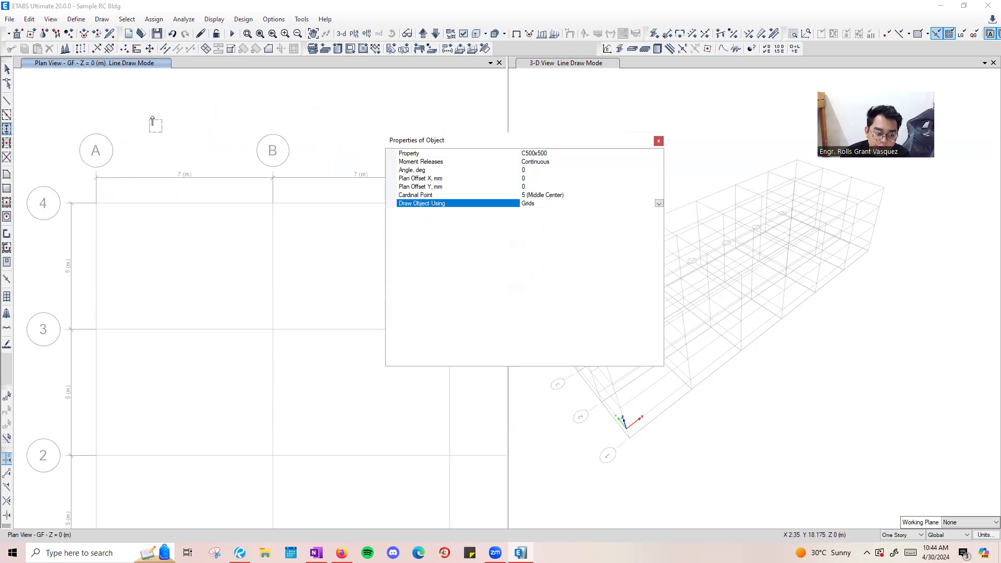
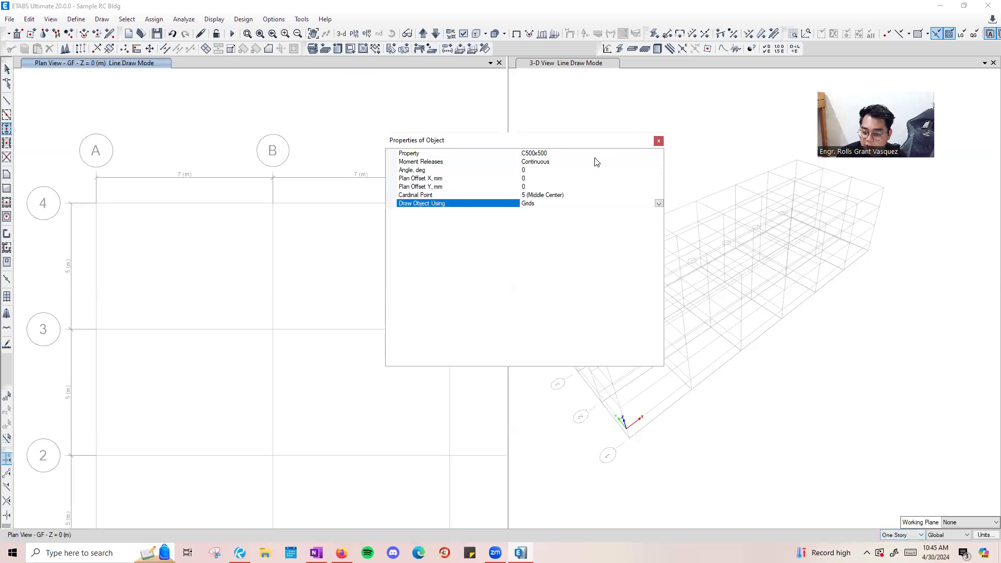
pyautogui.moveTo(594, 145); pyautogui.dragTo(601, 506)
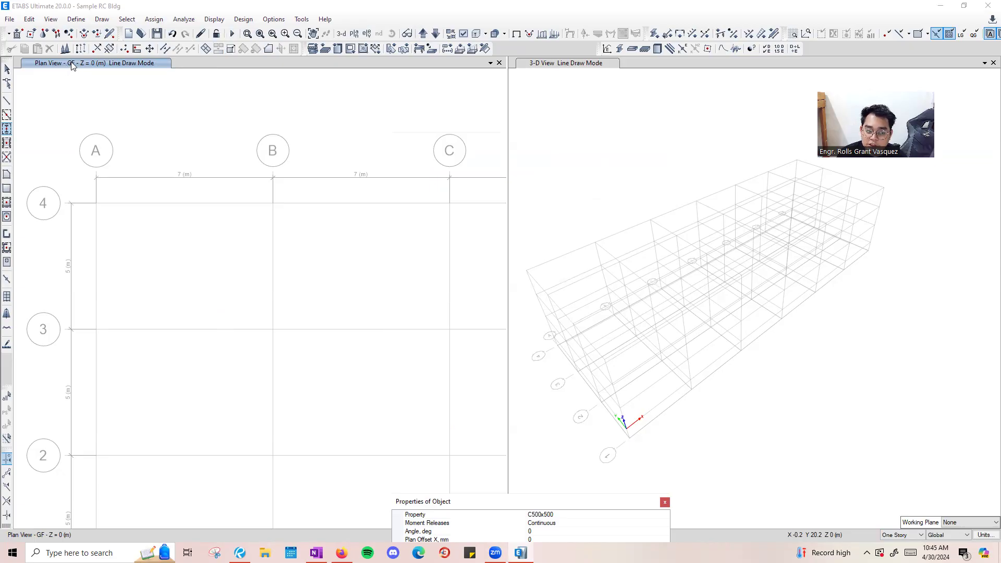
pyautogui.click(423, 34)
pyautogui.click(423, 34)
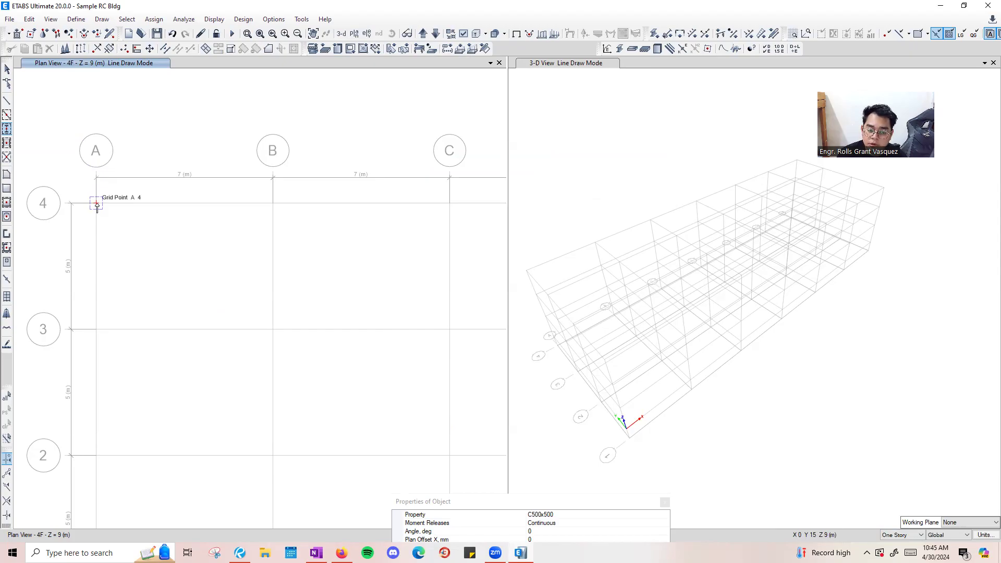
# Draw a C500x500 column at grid point A-4 with the One Story option and inspect its extent in 3D.
pyautogui.click(97, 205)
pyautogui.scroll(-3, 136, 260)
pyautogui.click(643, 221)
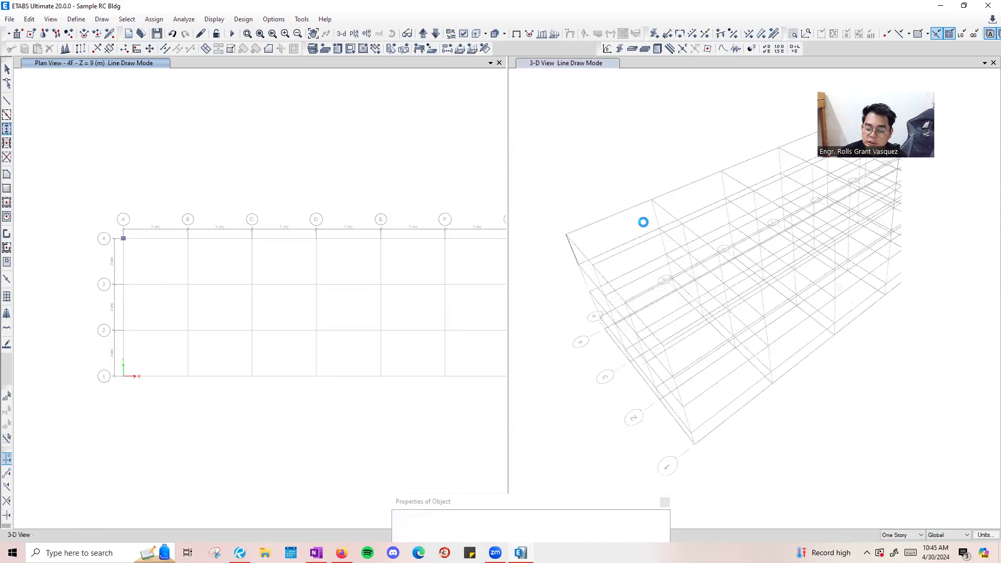
pyautogui.scroll(6, 579, 250)
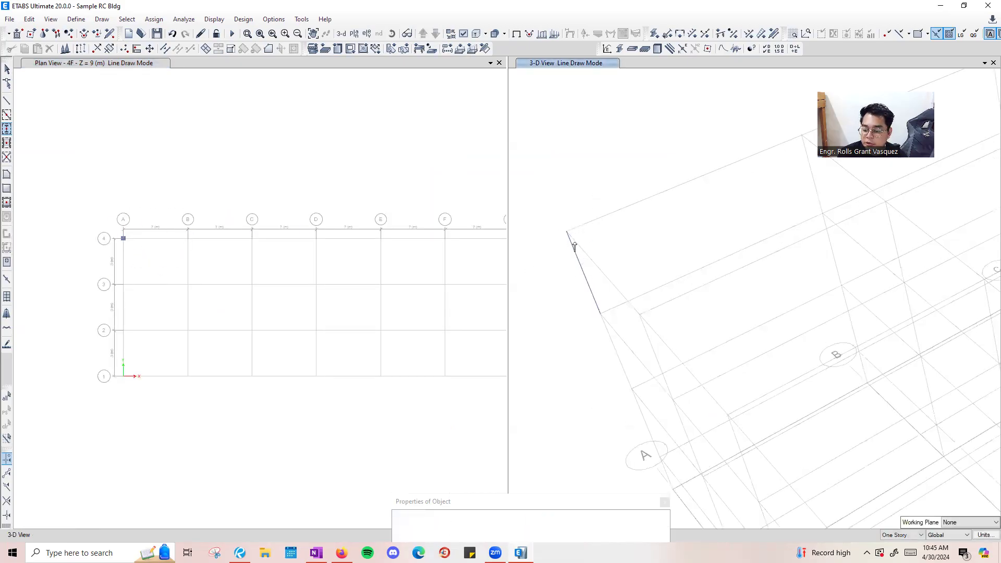
pyautogui.scroll(-4, 531, 240)
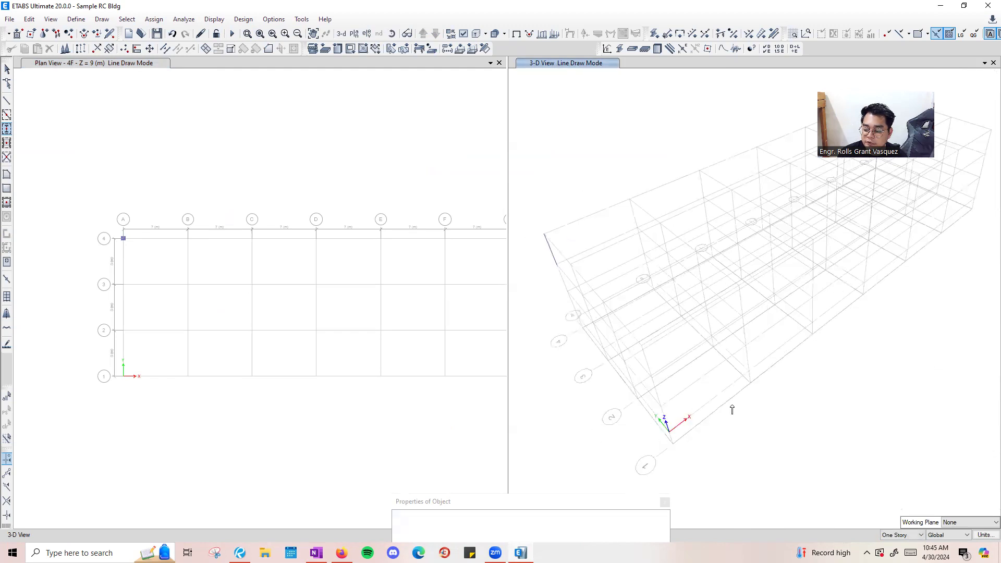
pyautogui.click(902, 536)
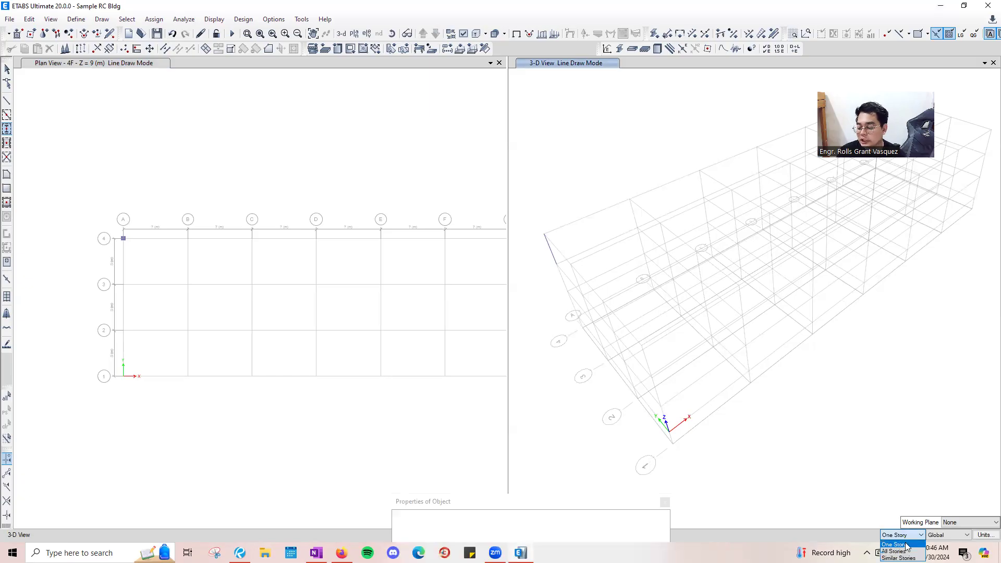
pyautogui.click(909, 543)
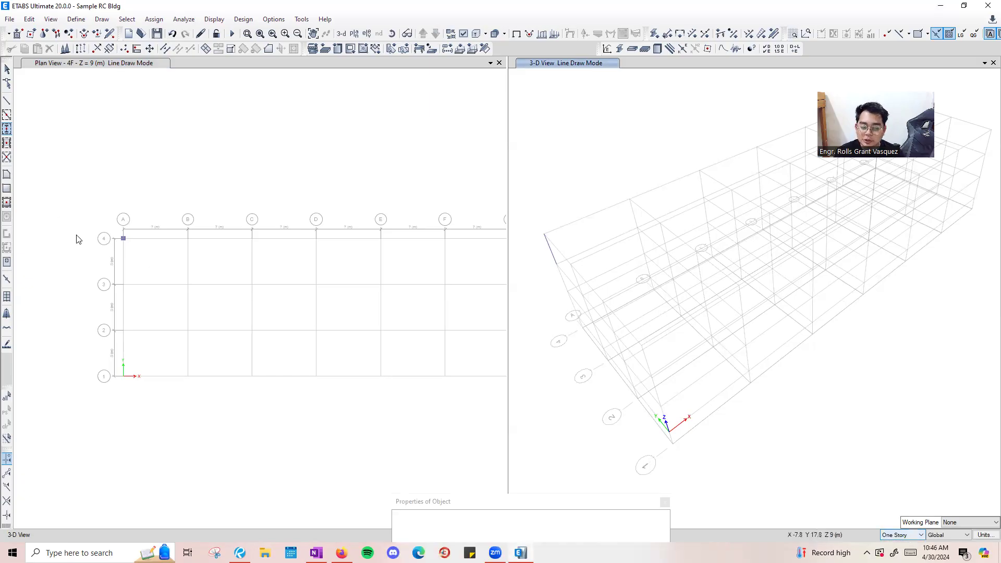
# Undo the column drawn at grid point A-4.
pyautogui.scroll(3, 117, 272)
pyautogui.click(137, 186)
pyautogui.hotkey('ctrl', 'z')
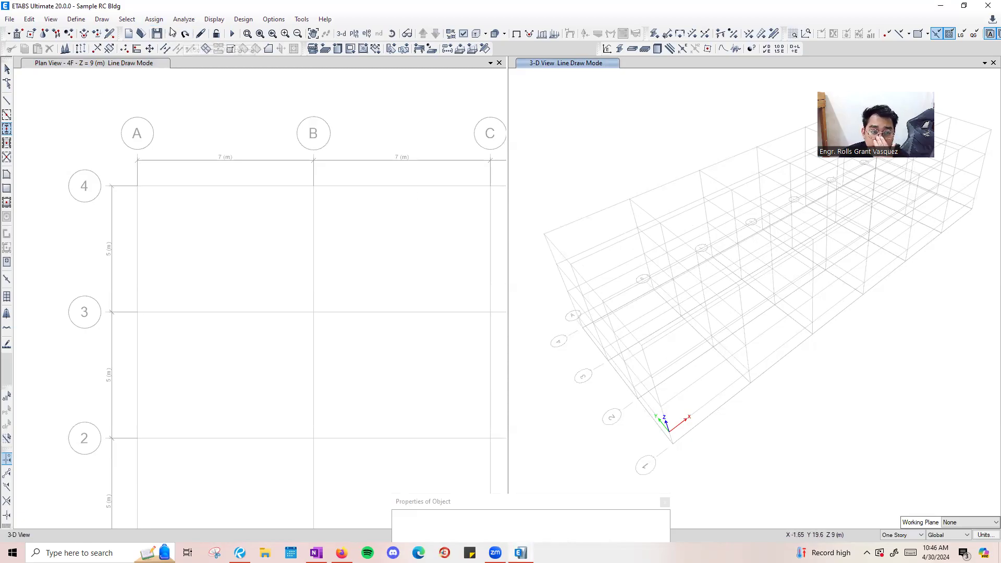
# Set the story drawing option to All Stories and restart the Quick Draw Columns command.
pyautogui.click(903, 535)
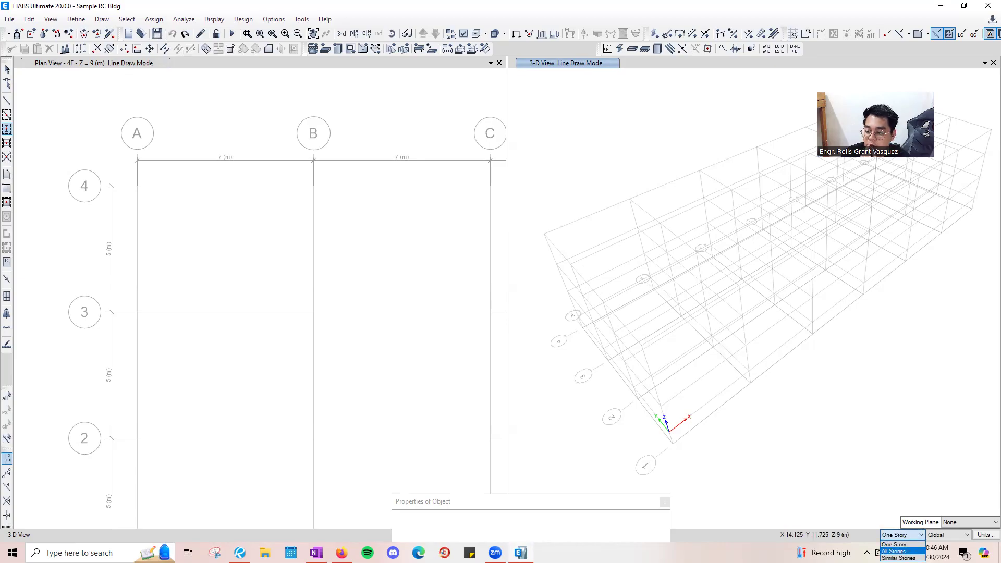
pyautogui.click(893, 551)
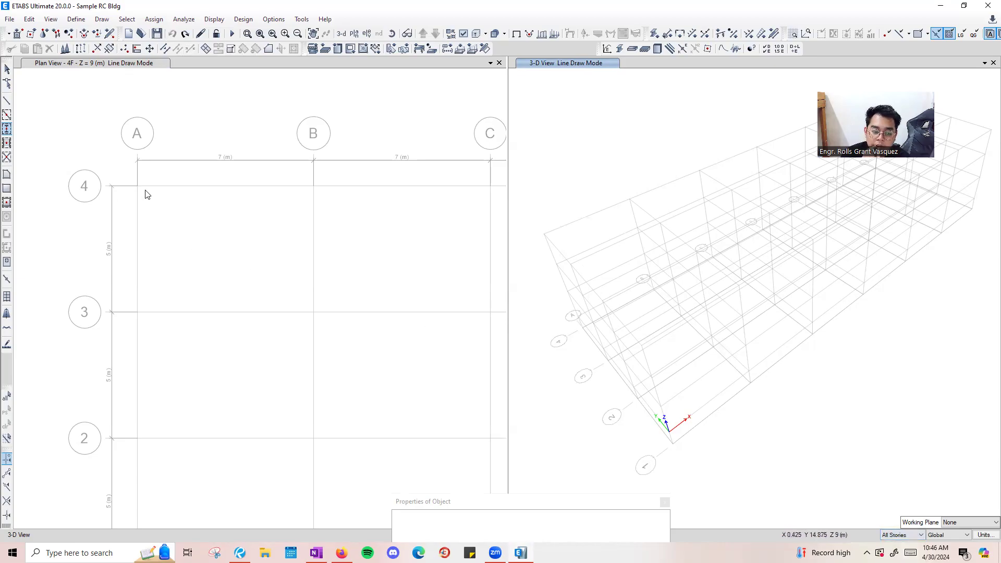
pyautogui.click(101, 19)
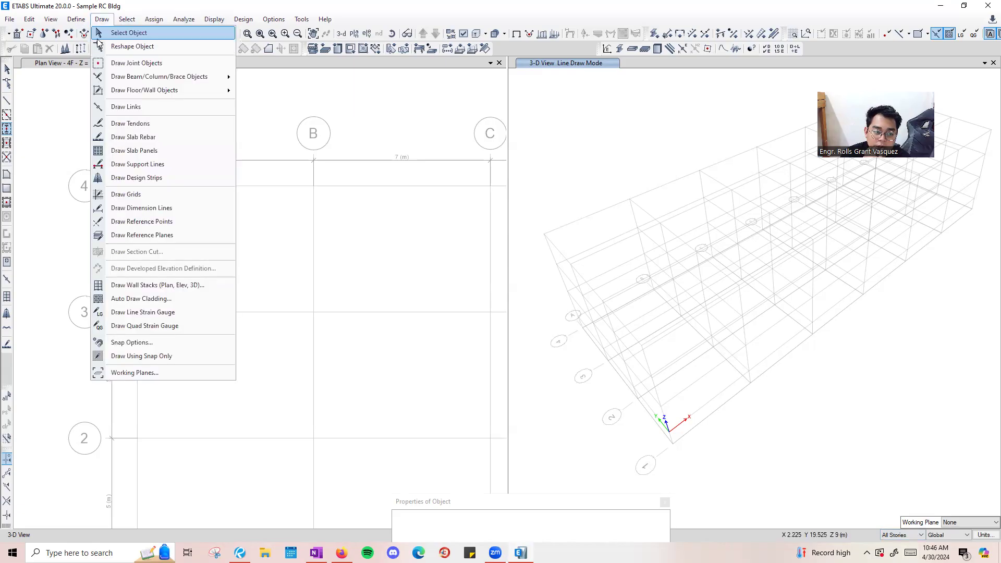
pyautogui.moveTo(165, 79)
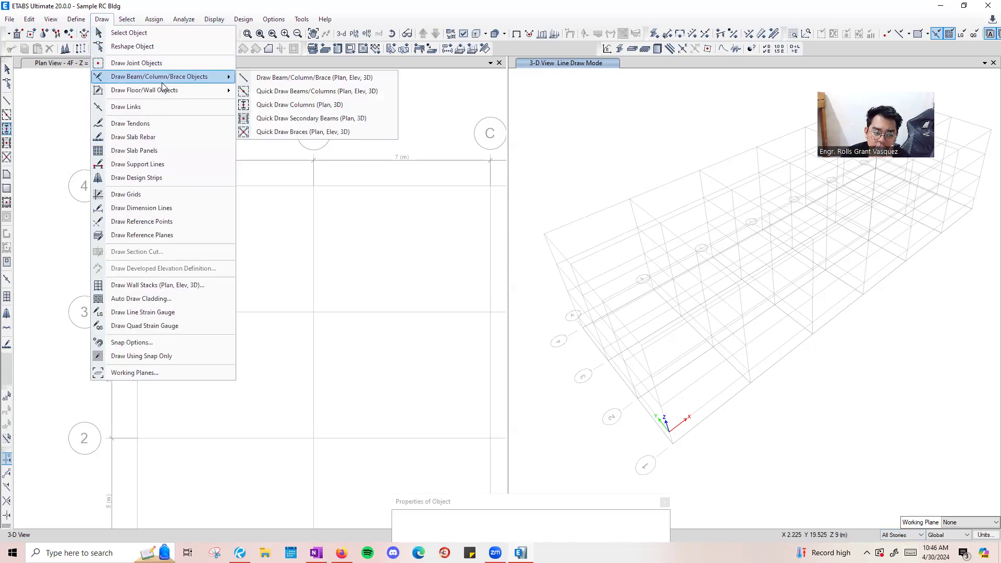
pyautogui.click(331, 106)
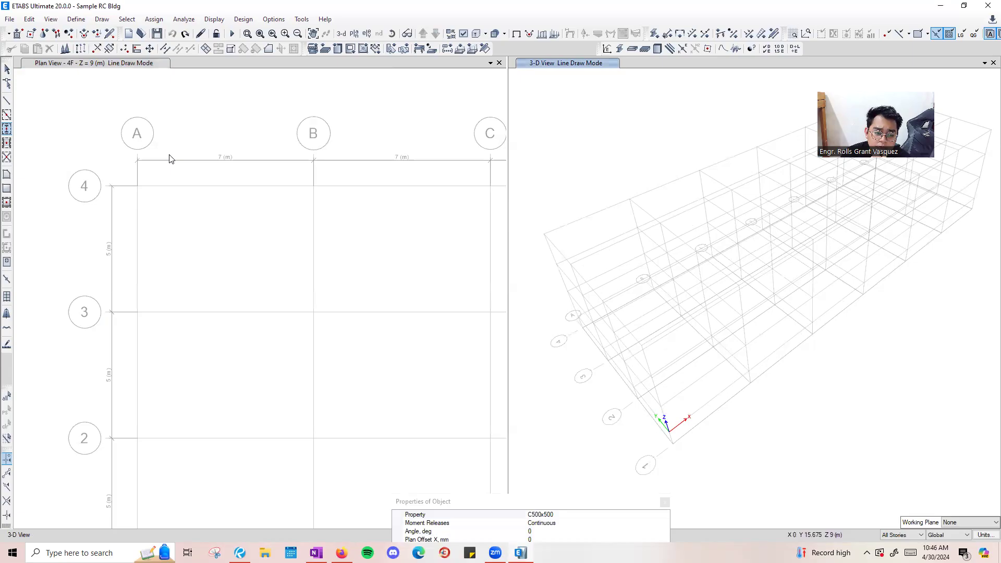
# Draw a C500x500 column at grid point A-4 in the 4F plan and close the object properties window.
pyautogui.click(664, 533)
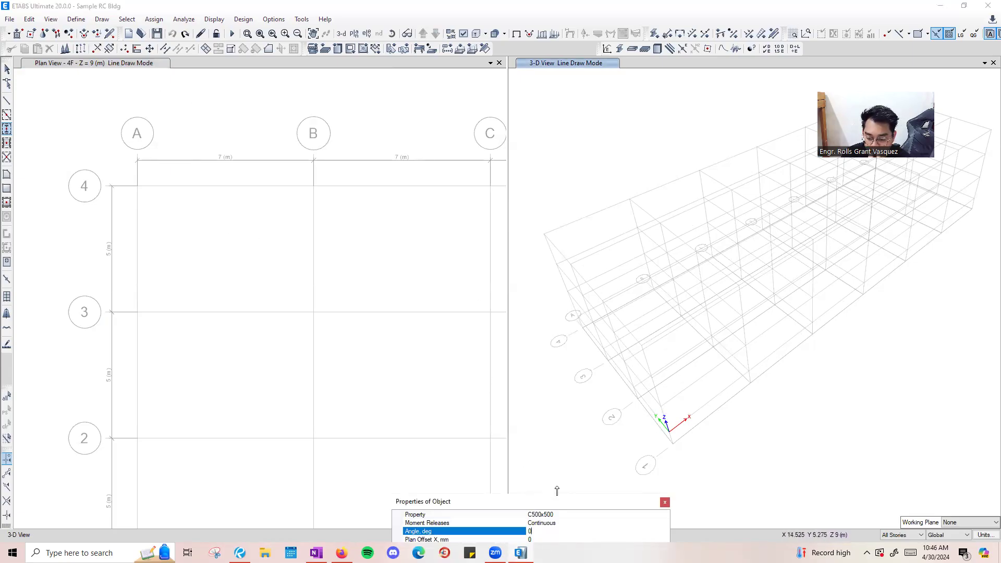
pyautogui.moveTo(555, 501); pyautogui.dragTo(428, 143)
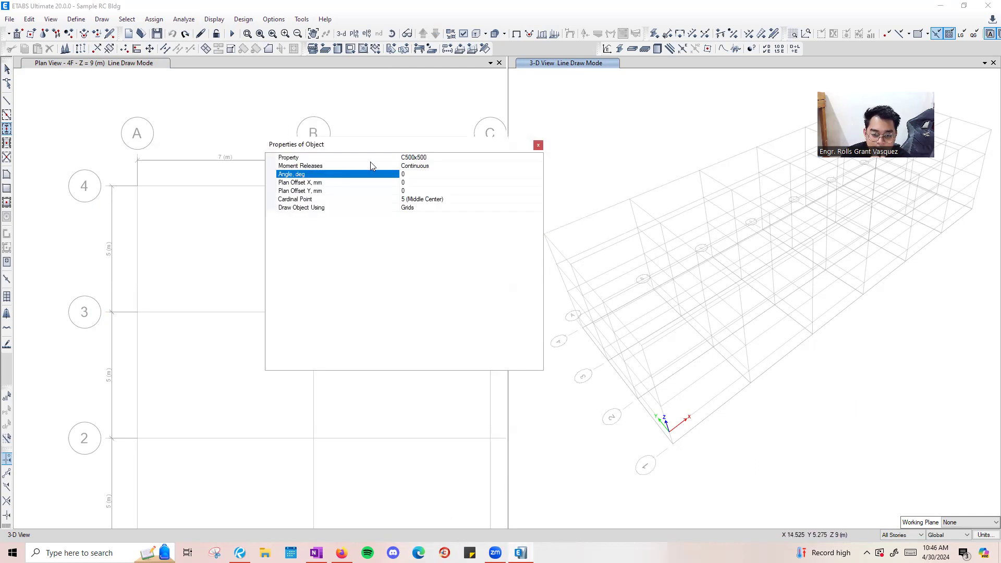
pyautogui.moveTo(367, 146); pyautogui.dragTo(470, 77)
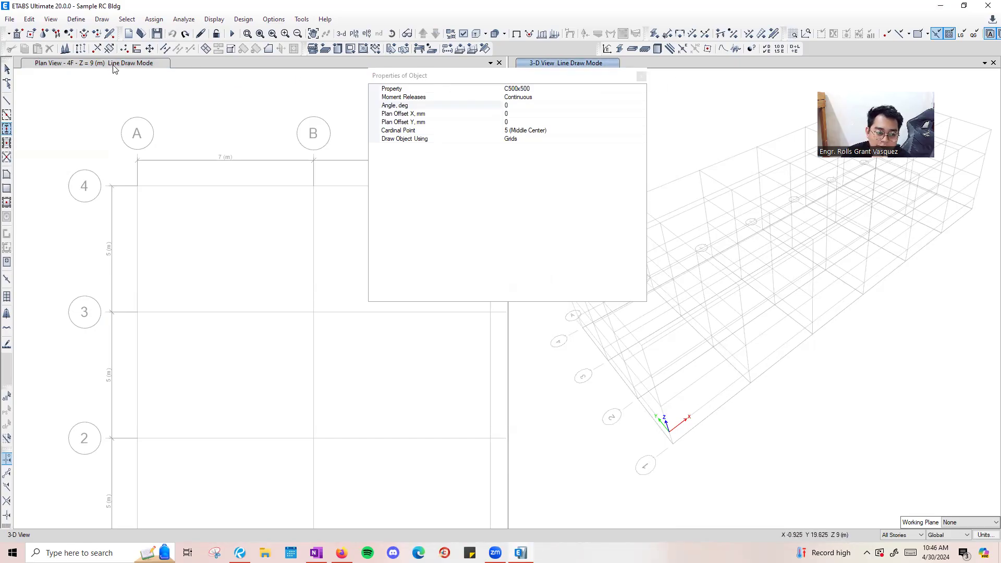
pyautogui.click(125, 85)
pyautogui.moveTo(183, 132); pyautogui.dragTo(181, 196, button='middle')
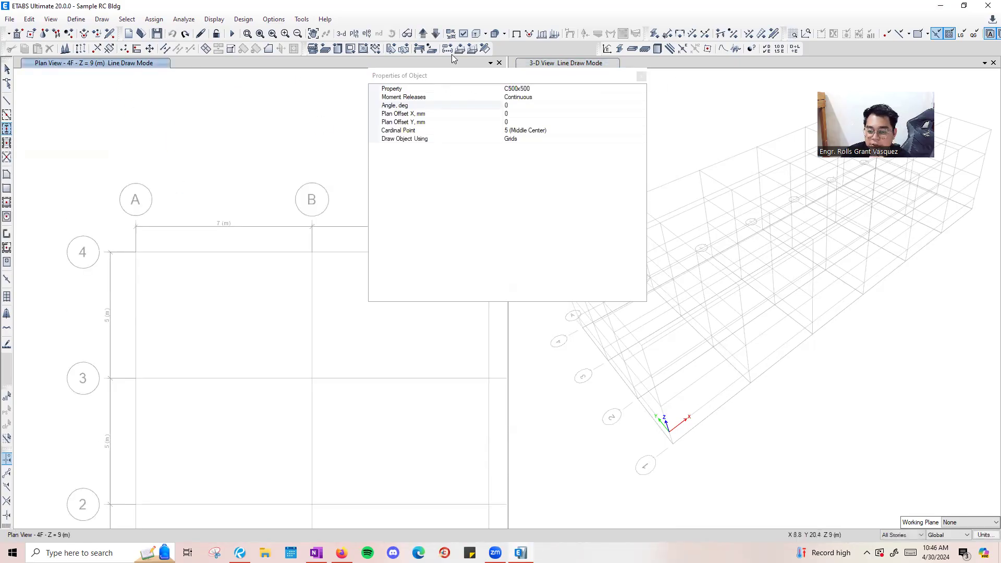
pyautogui.click(135, 253)
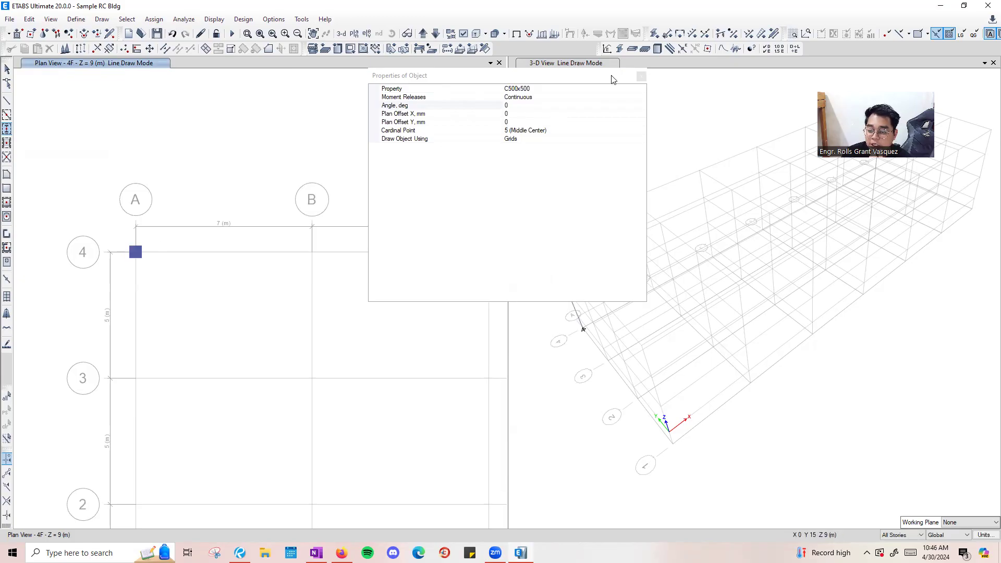
pyautogui.click(641, 77)
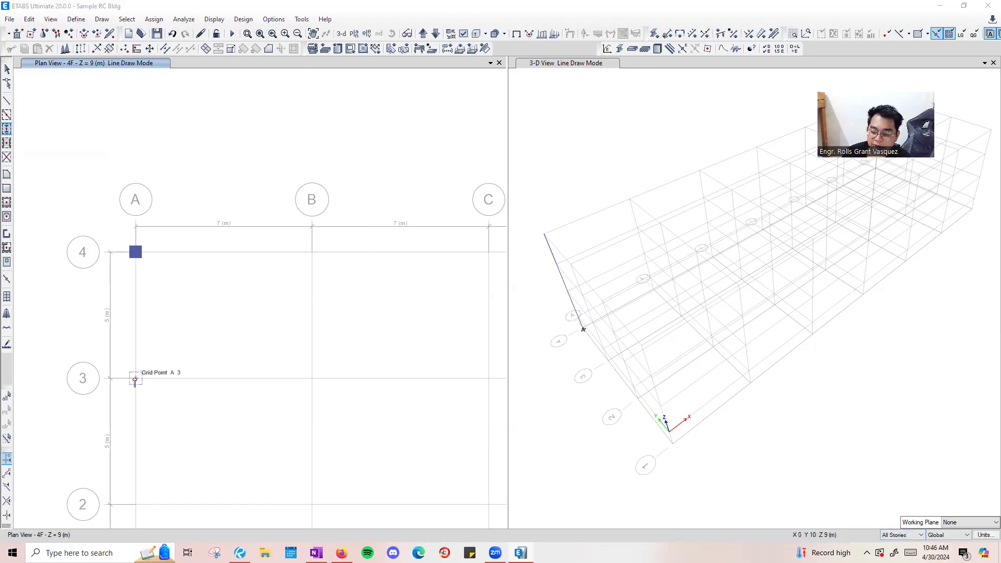
# Draw C500x500 columns at the remaining grid points of line A: A-3, A-2 and A-1.
pyautogui.click(135, 379)
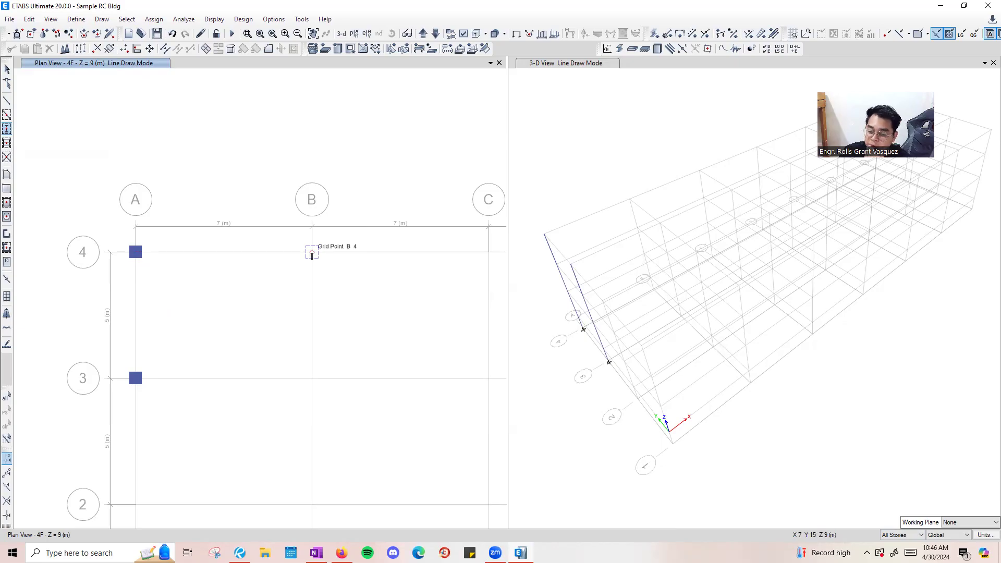
pyautogui.scroll(5, 116, 264)
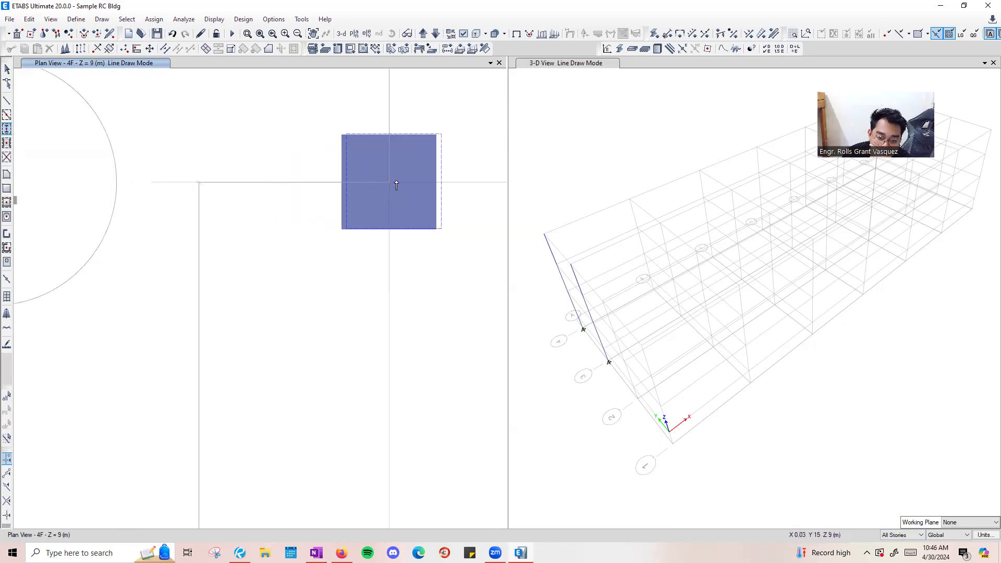
pyautogui.scroll(-6, 344, 193)
pyautogui.moveTo(296, 178); pyautogui.dragTo(189, 248, button='middle')
pyautogui.click(200, 316)
pyautogui.click(200, 362)
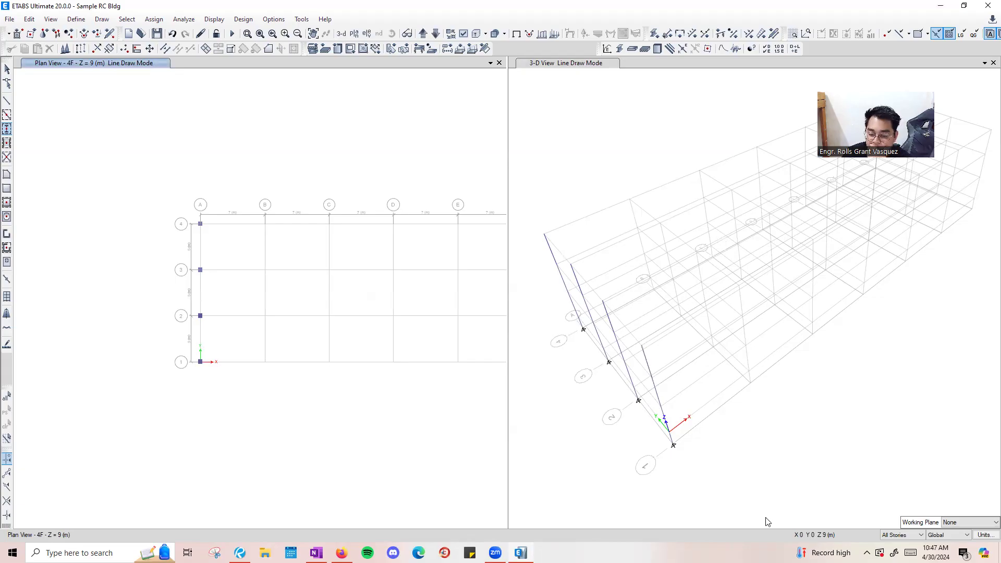
# Draw columns at all grid intersections from B to G and 1 to 4 with a single window.
pyautogui.moveTo(428, 240); pyautogui.dragTo(254, 201, button='middle')
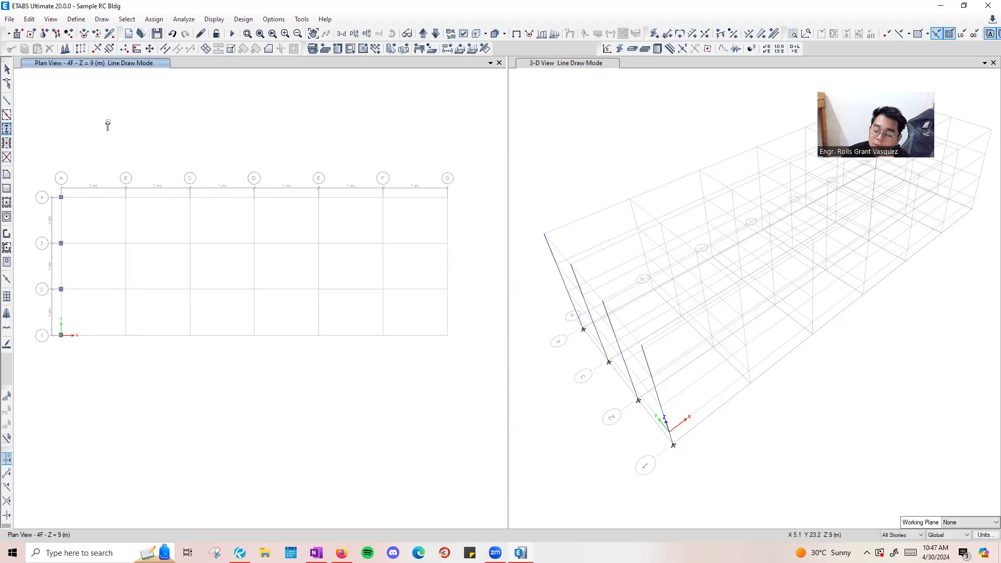
pyautogui.moveTo(99, 124); pyautogui.dragTo(488, 387)
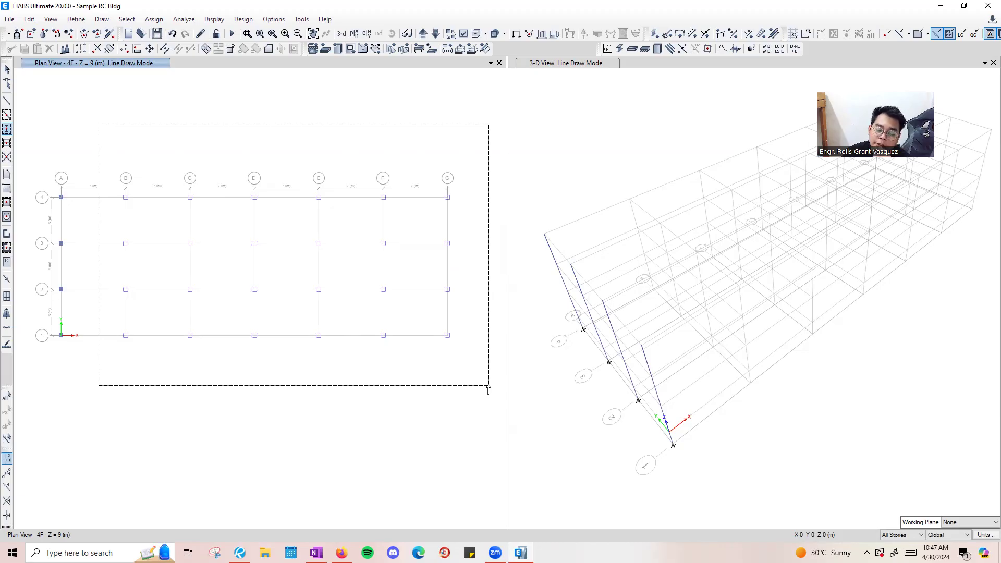
pyautogui.moveTo(488, 386); pyautogui.dragTo(487, 388)
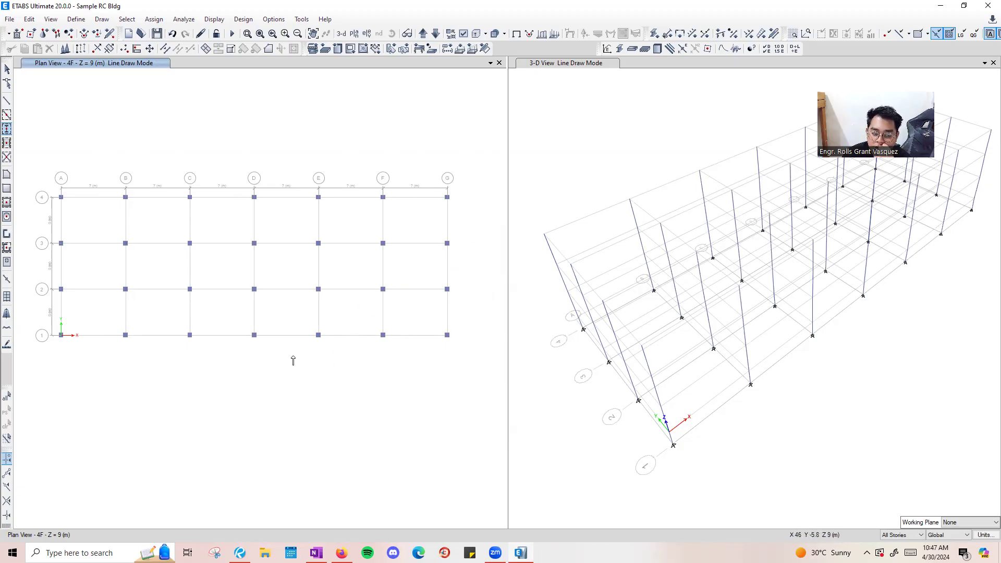
pyautogui.scroll(3, 51, 191)
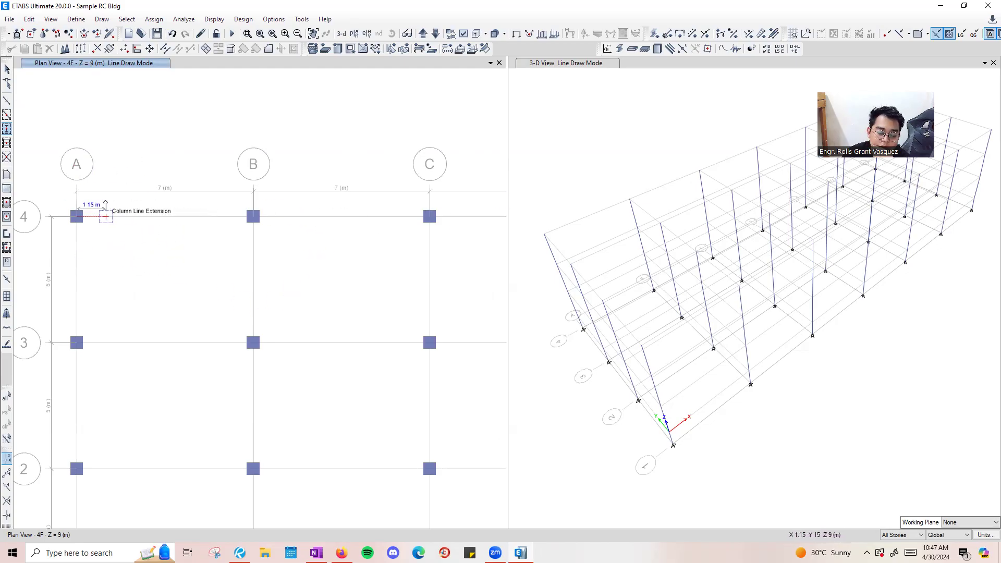
pyautogui.click(102, 18)
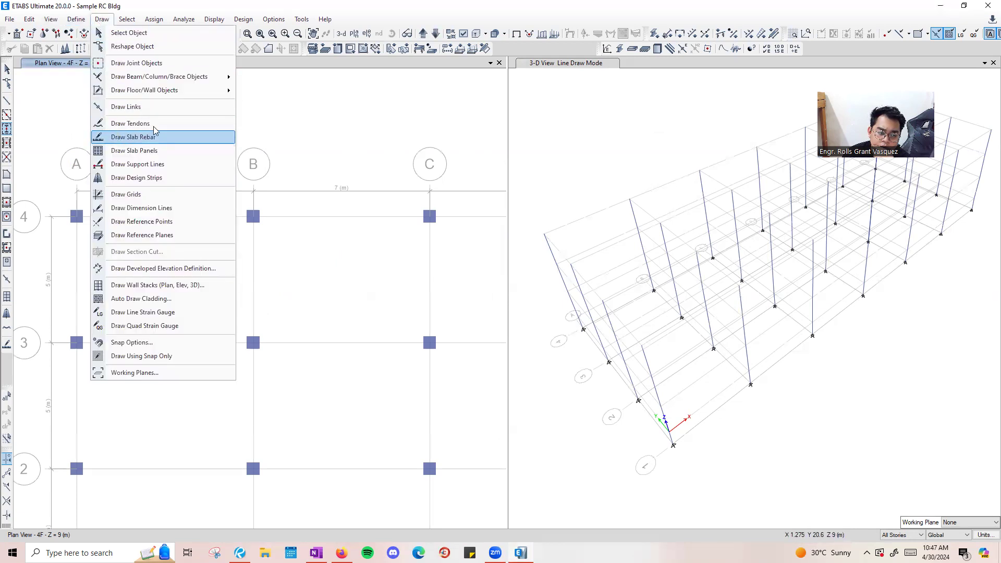
pyautogui.moveTo(172, 78)
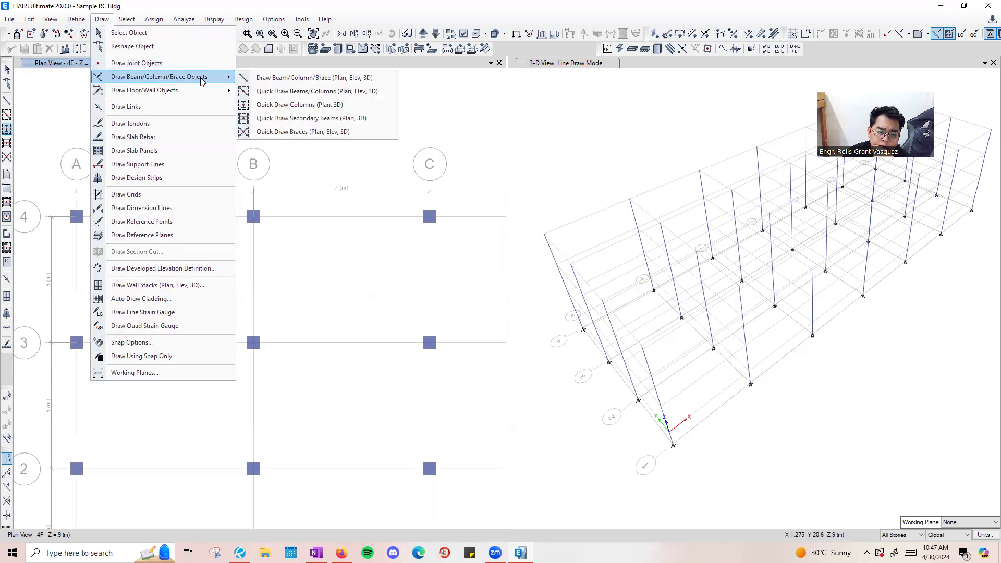
pyautogui.click(336, 78)
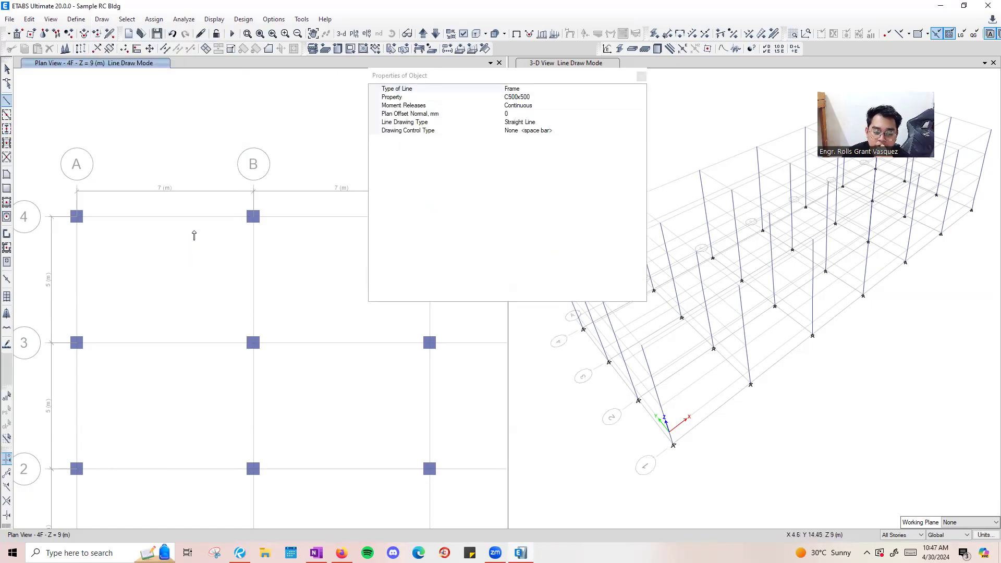
pyautogui.press('Escape')
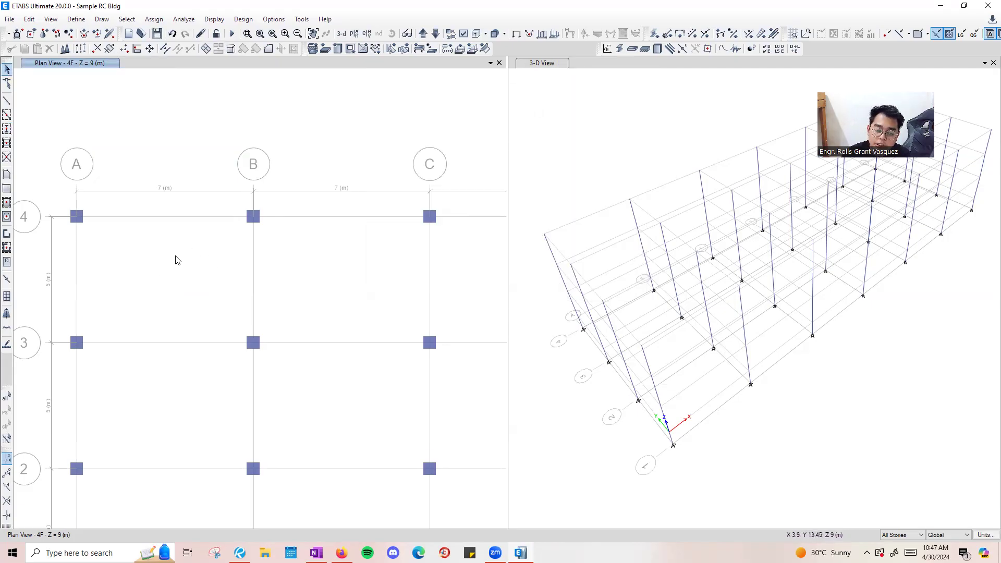
pyautogui.moveTo(680, 296); pyautogui.dragTo(654, 233)
pyautogui.press('Escape')
pyautogui.press('Escape')
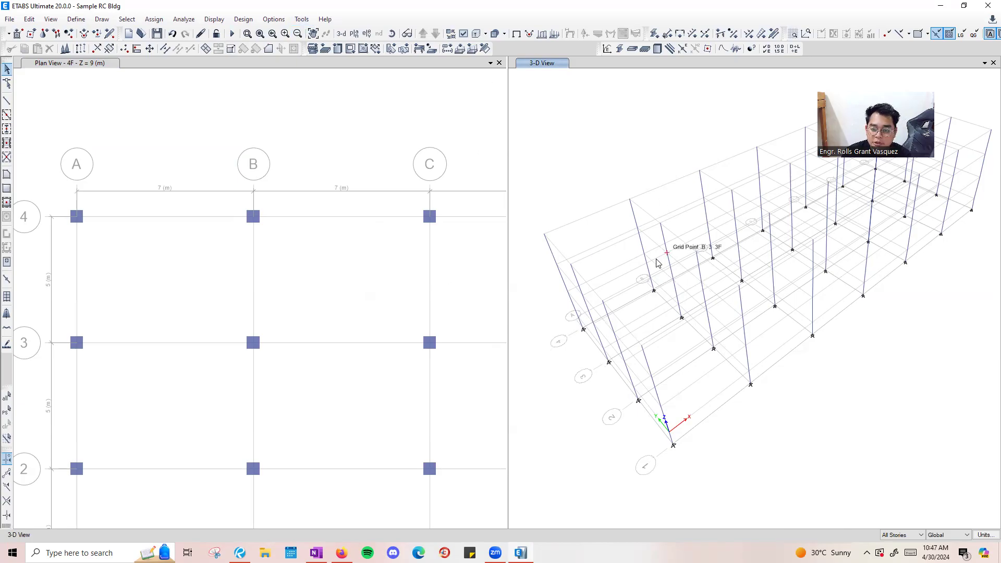
# Select the corner column at grid point A-1 through all stories and replicate it once linearly with dx 3 m.
pyautogui.click(392, 33)
pyautogui.moveTo(641, 371); pyautogui.dragTo(671, 371)
pyautogui.scroll(5, 676, 373)
pyautogui.moveTo(771, 334); pyautogui.dragTo(815, 379, button='middle')
pyautogui.scroll(-5, 642, 362)
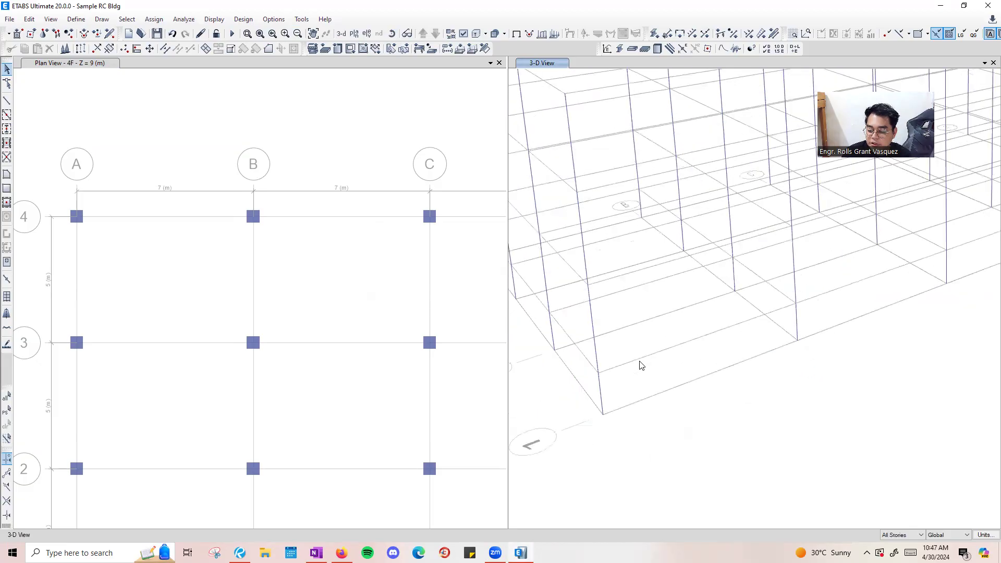
pyautogui.click(621, 326)
pyautogui.moveTo(612, 303); pyautogui.dragTo(611, 300)
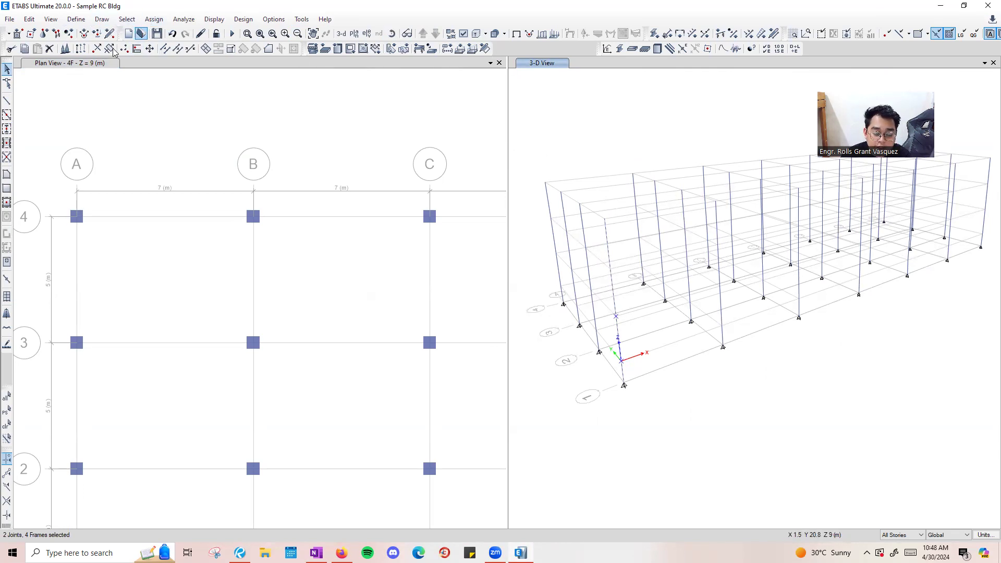
pyautogui.click(29, 20)
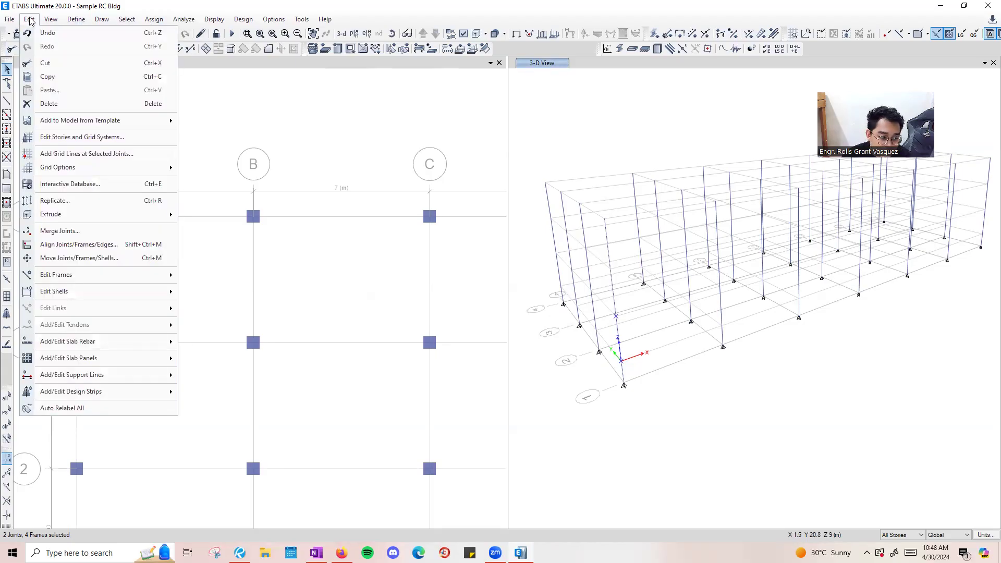
pyautogui.click(83, 202)
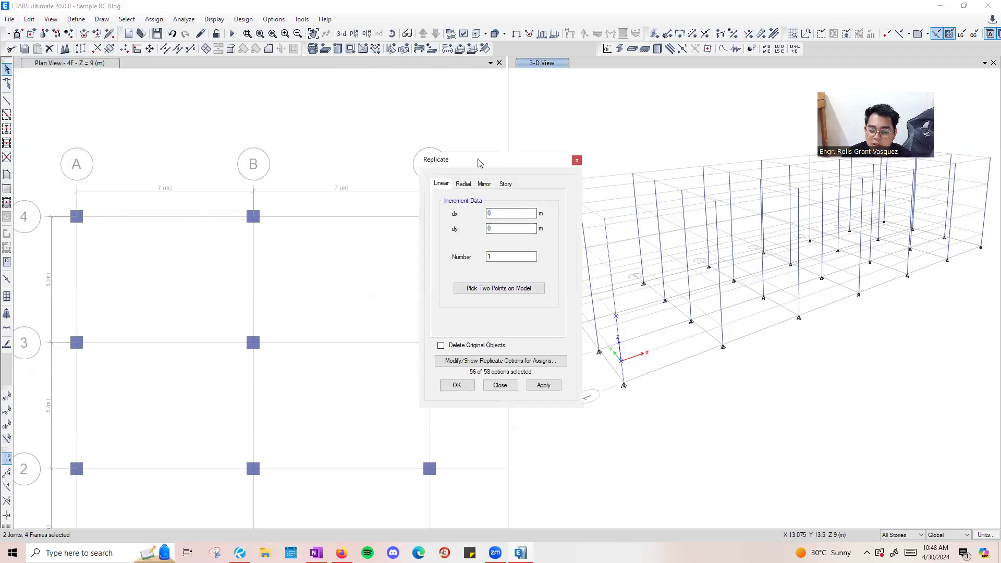
pyautogui.moveTo(489, 162); pyautogui.dragTo(284, 161)
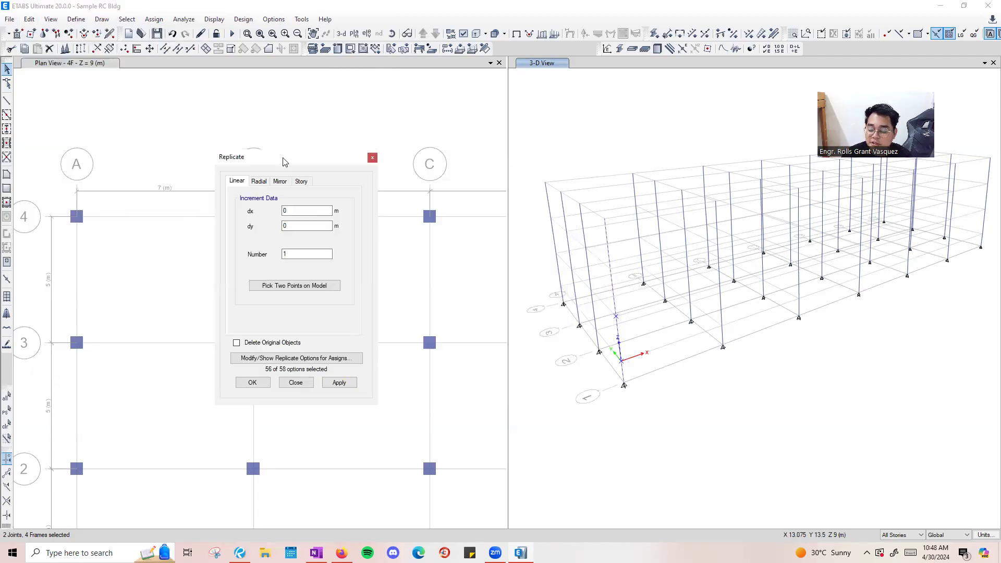
pyautogui.click(291, 209)
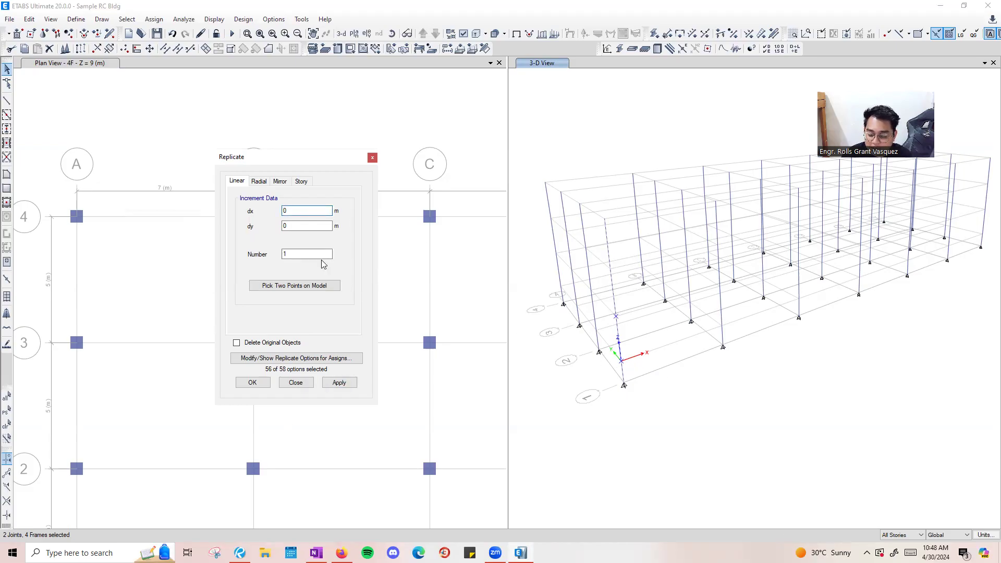
pyautogui.doubleClick(295, 211)
pyautogui.write('3')
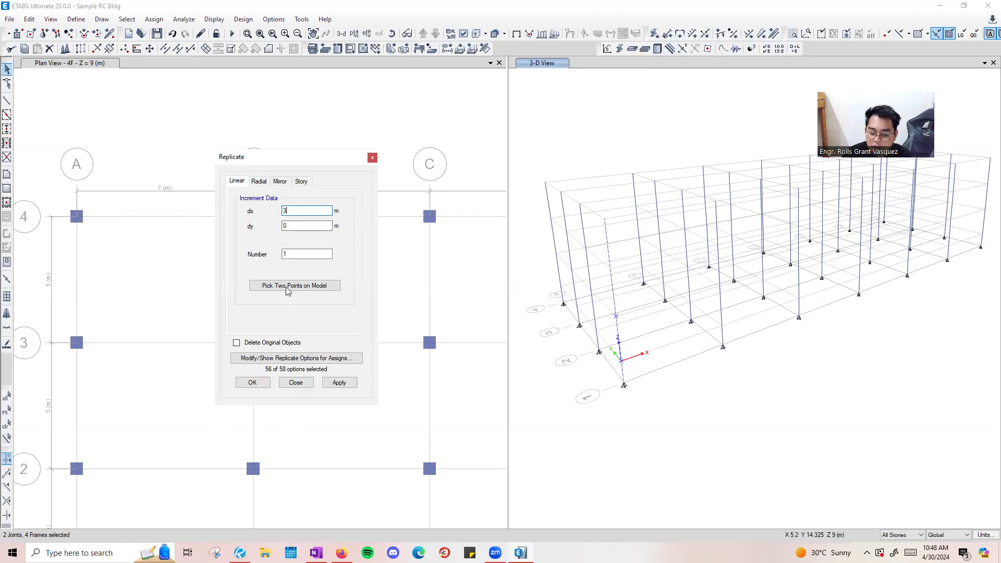
pyautogui.click(339, 382)
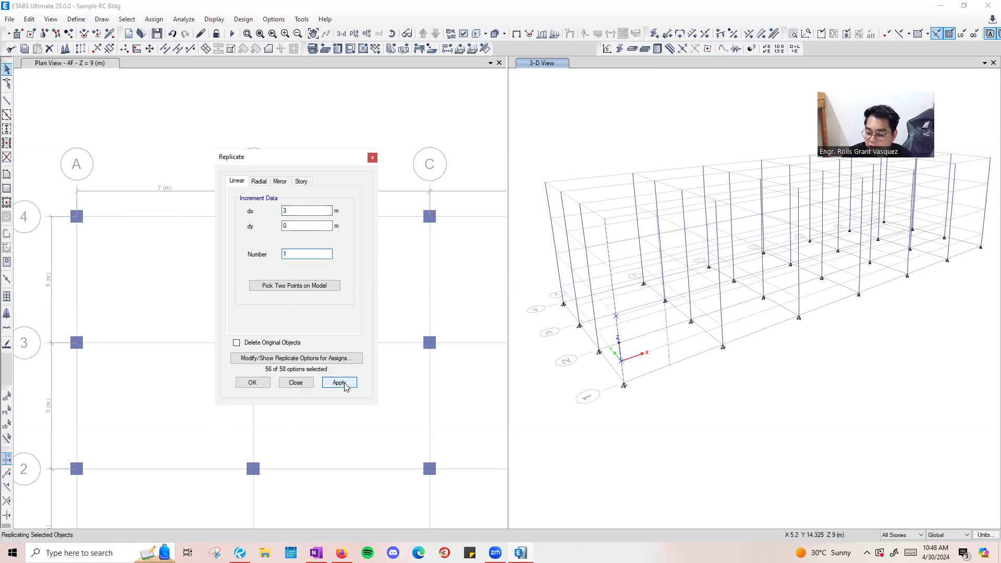
# Examine the replicated column between grid lines A and B in the 3-D view, and undo the replication.
pyautogui.moveTo(703, 420); pyautogui.dragTo(652, 408)
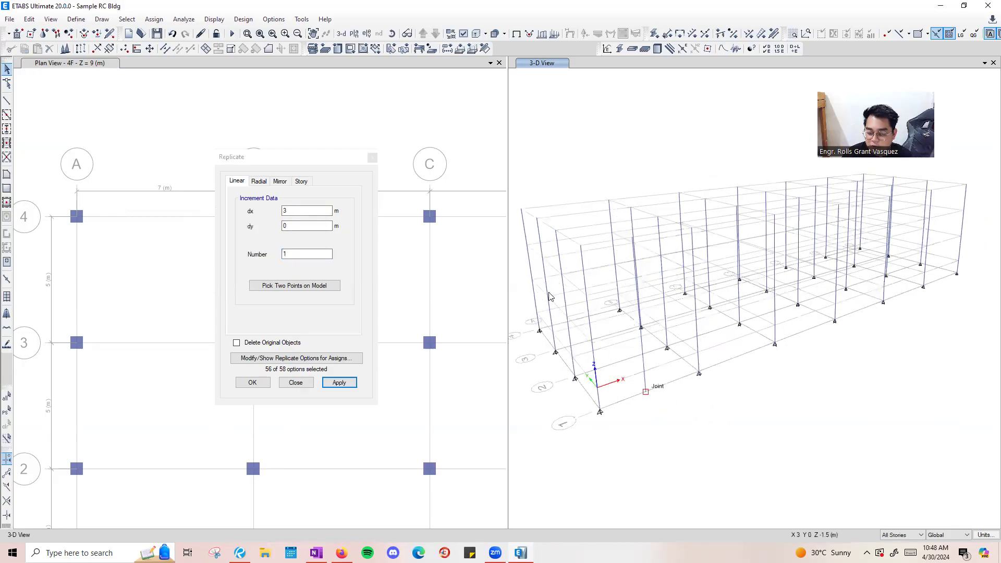
pyautogui.moveTo(646, 449); pyautogui.dragTo(618, 358)
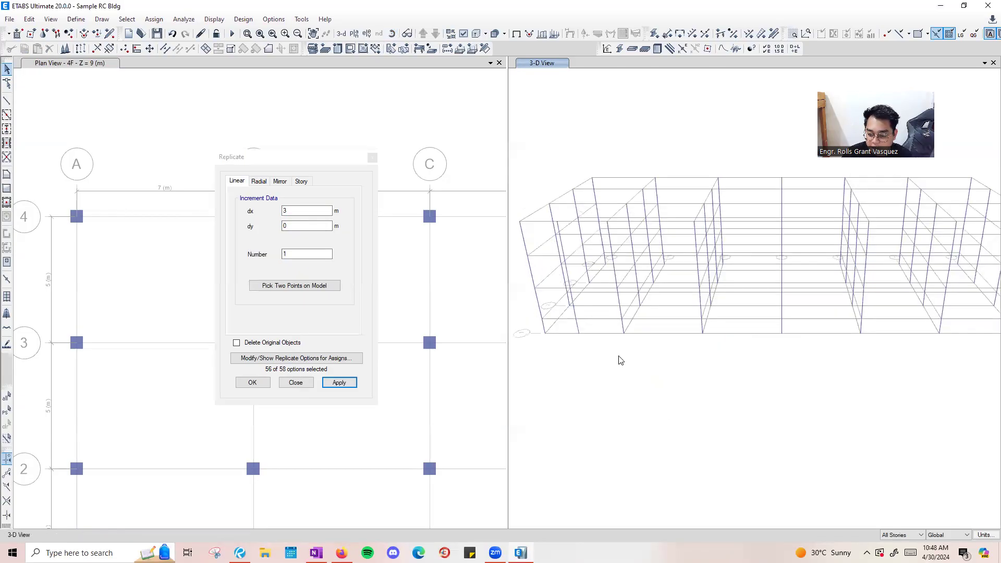
pyautogui.scroll(5, 574, 333)
pyautogui.scroll(-5, 643, 346)
pyautogui.scroll(5, 648, 351)
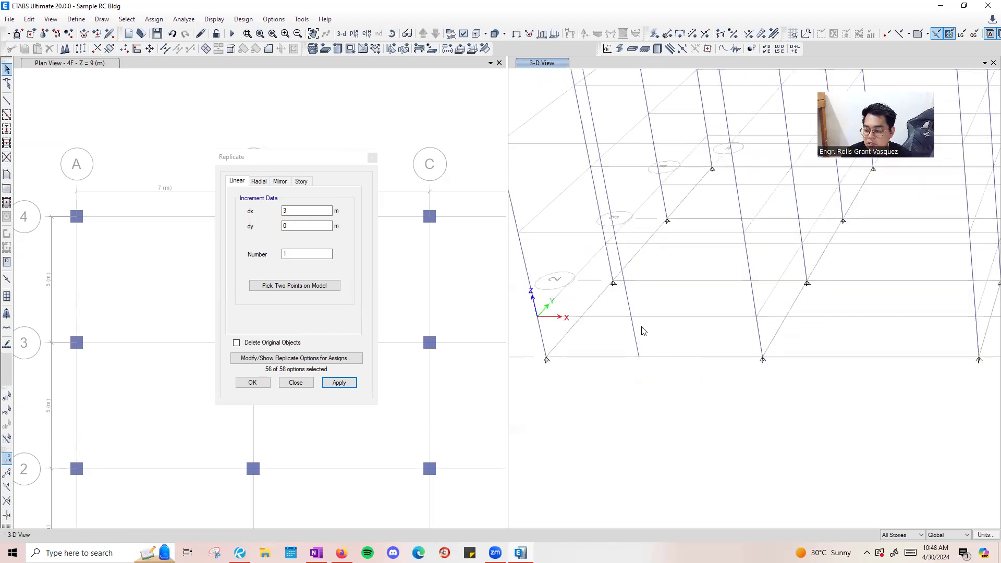
pyautogui.scroll(-3, 643, 331)
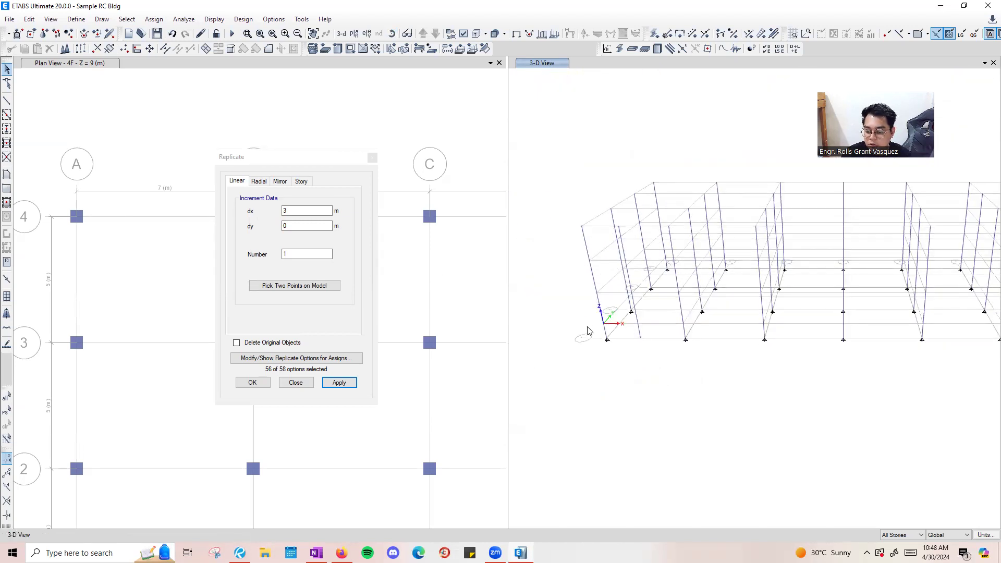
pyautogui.scroll(3, 643, 335)
pyautogui.scroll(-4, 652, 326)
# Try replicating the A-1 corner column with dx 3 m and dy 3 m, undo the copy and close the Replicate dialog.
pyautogui.doubleClick(306, 226)
pyautogui.write('3')
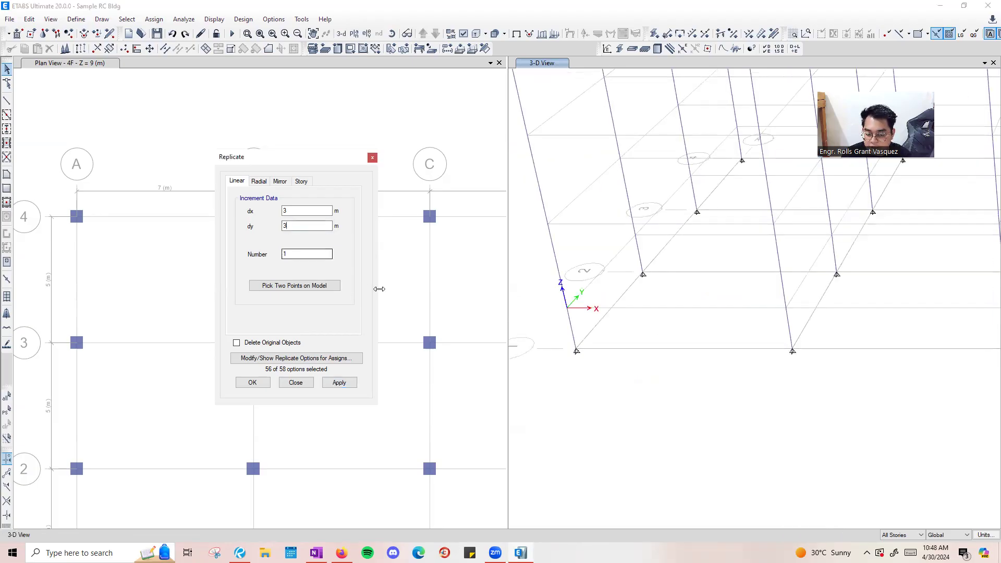
pyautogui.click(350, 384)
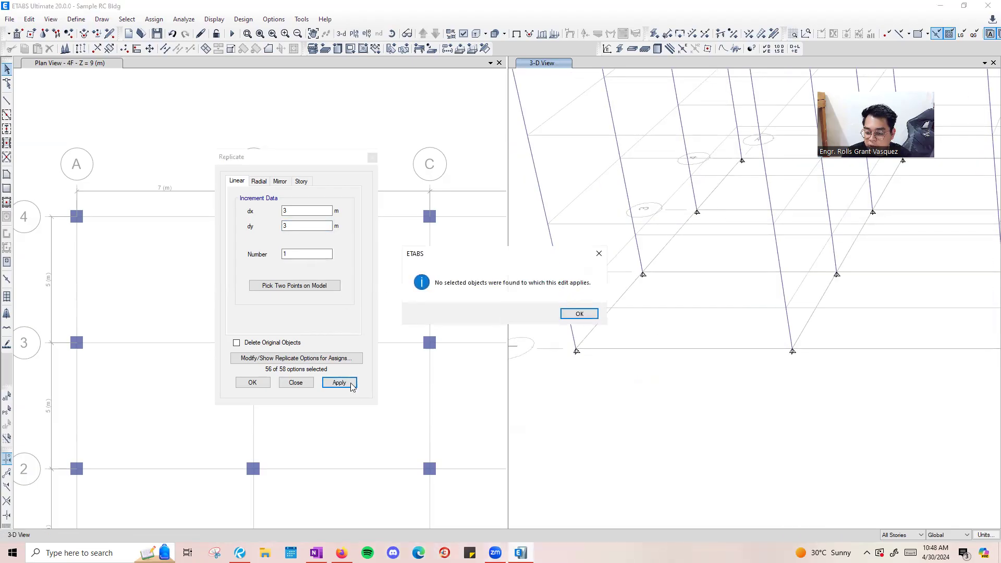
pyautogui.click(579, 313)
pyautogui.scroll(-5, 598, 355)
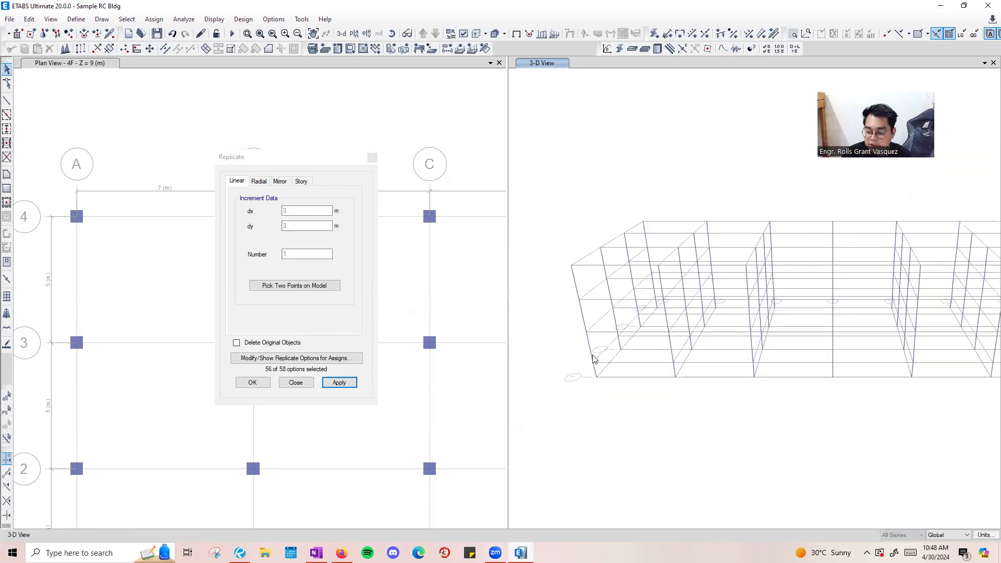
pyautogui.moveTo(597, 367); pyautogui.dragTo(563, 297)
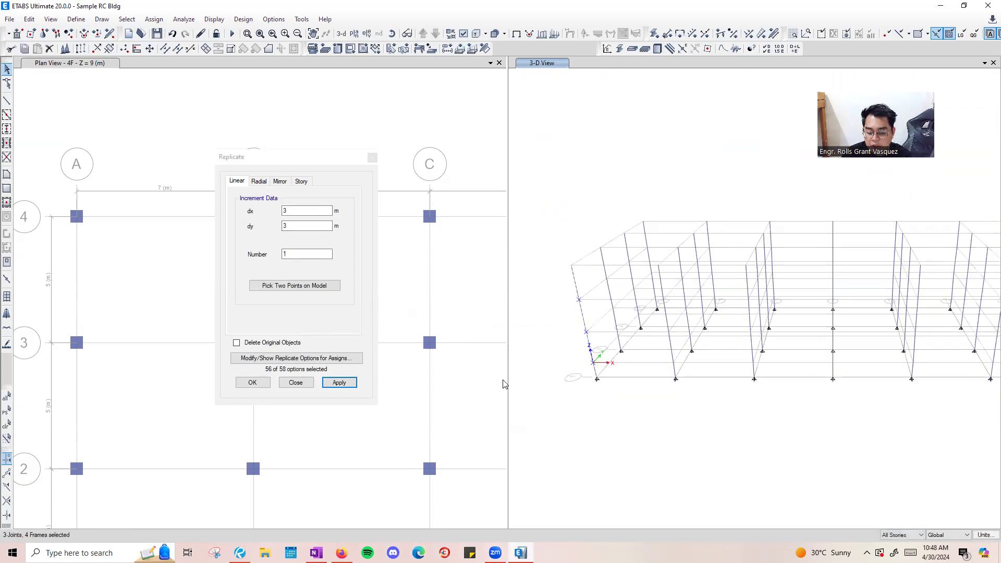
pyautogui.click(339, 382)
pyautogui.scroll(5, 599, 378)
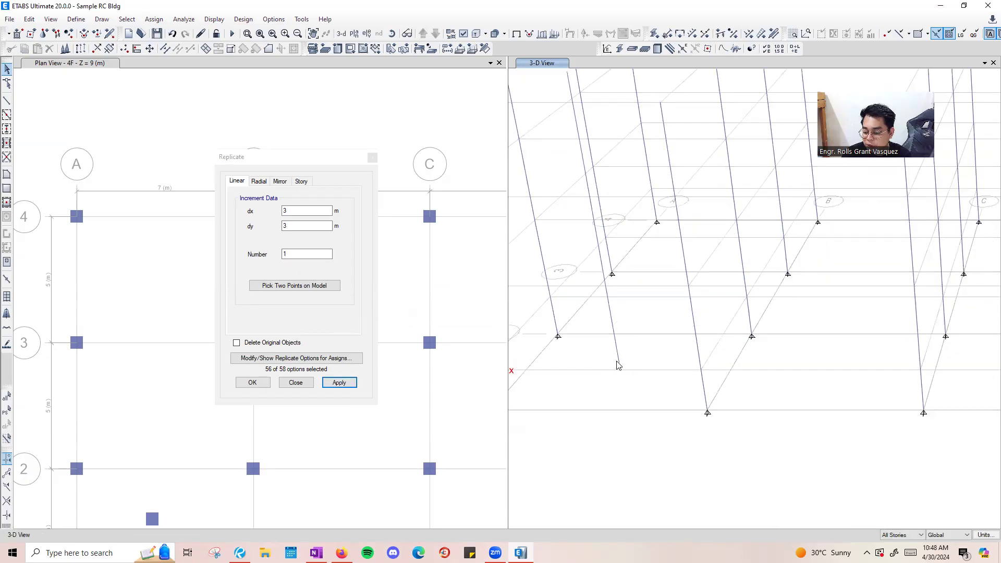
pyautogui.scroll(-5, 647, 375)
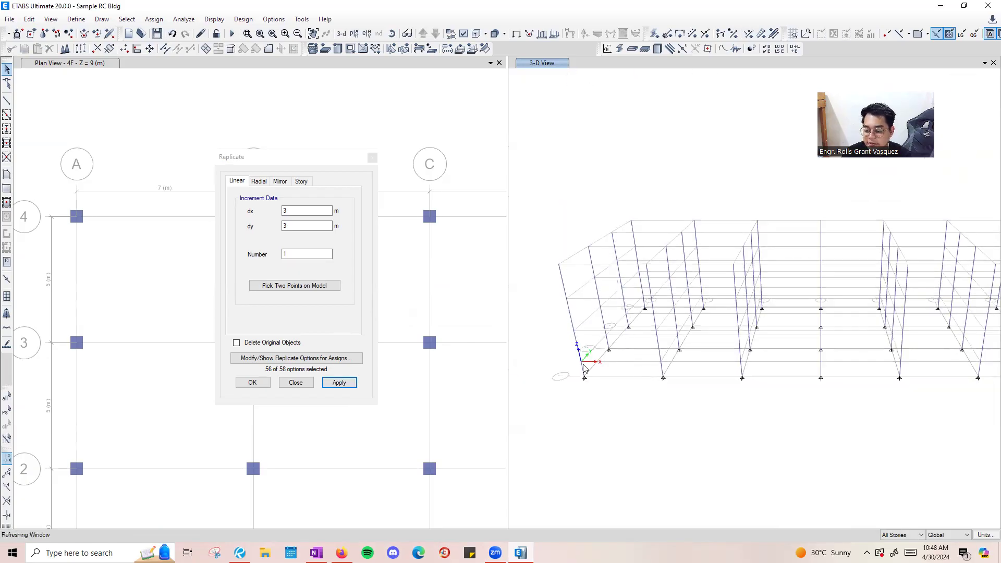
pyautogui.click(372, 157)
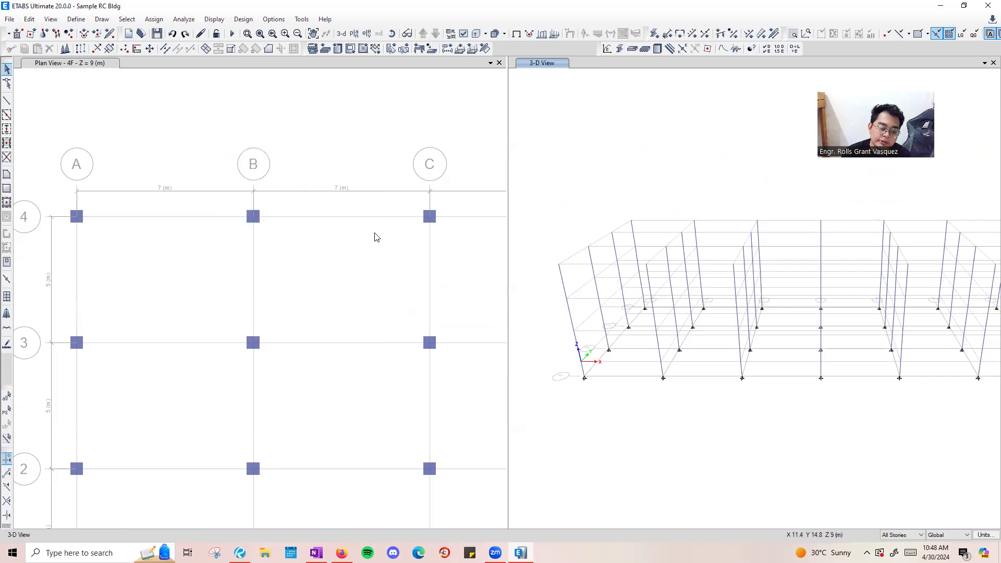
# Start adding a new Concrete Rectangular frame section property.
pyautogui.scroll(-1, 290, 174)
pyautogui.scroll(-2, 203, 253)
pyautogui.scroll(-3, 250, 279)
pyautogui.scroll(3, 249, 279)
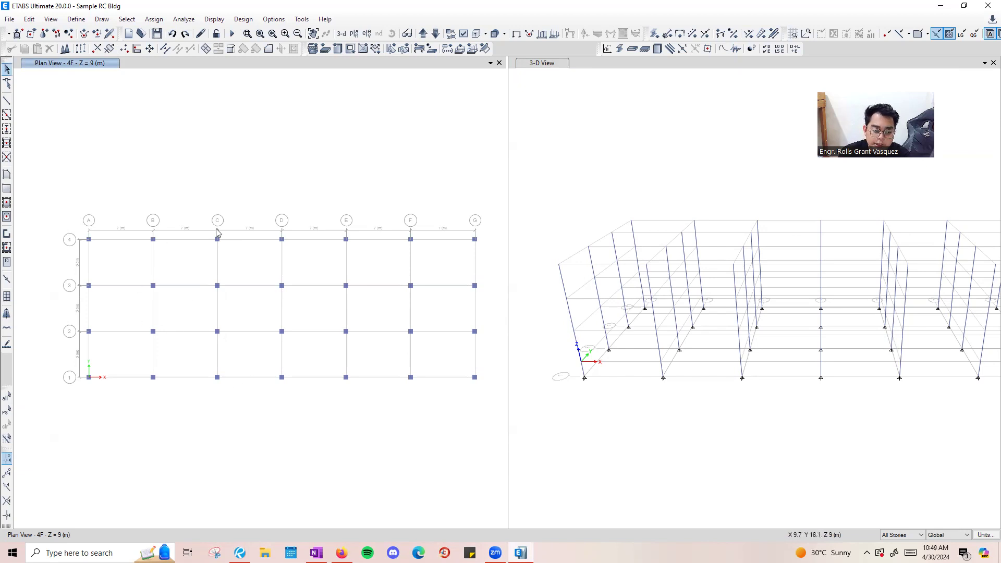
pyautogui.click(76, 19)
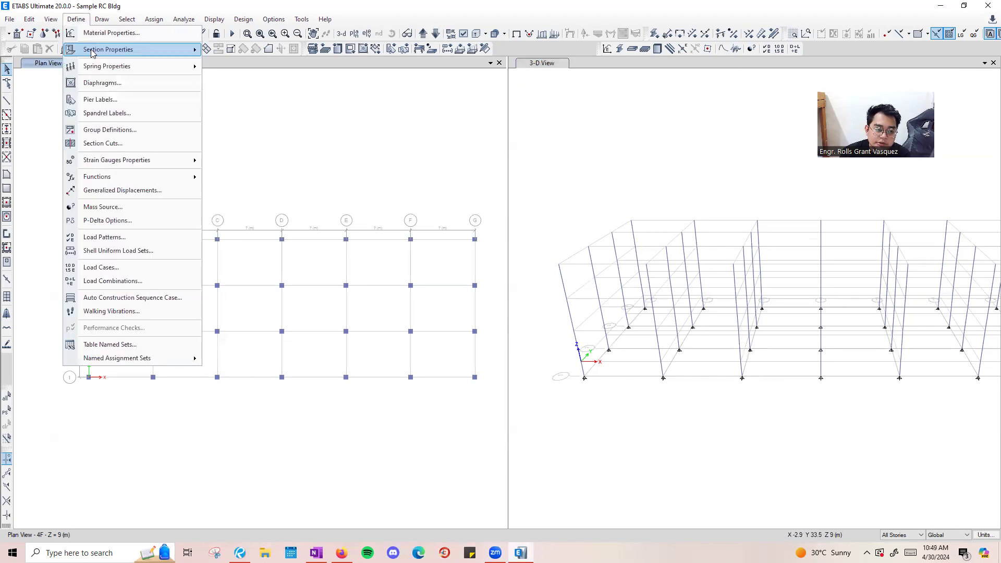
pyautogui.moveTo(86, 50)
pyautogui.click(230, 50)
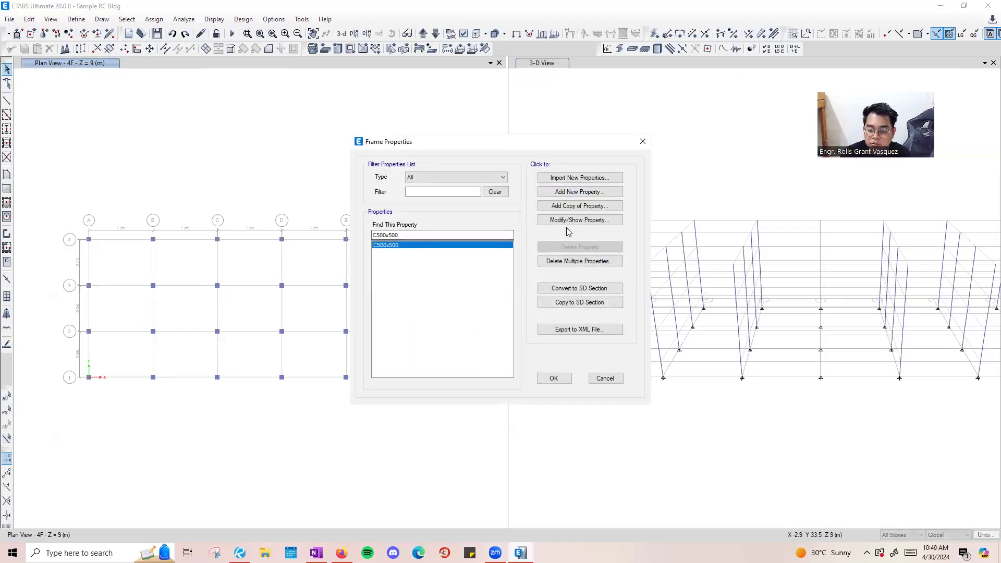
pyautogui.click(582, 193)
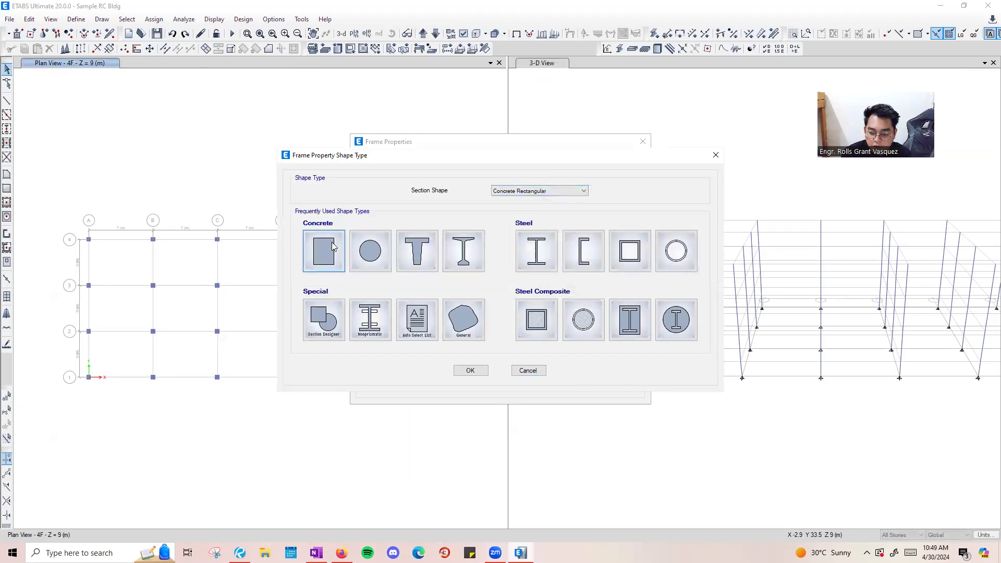
pyautogui.click(335, 251)
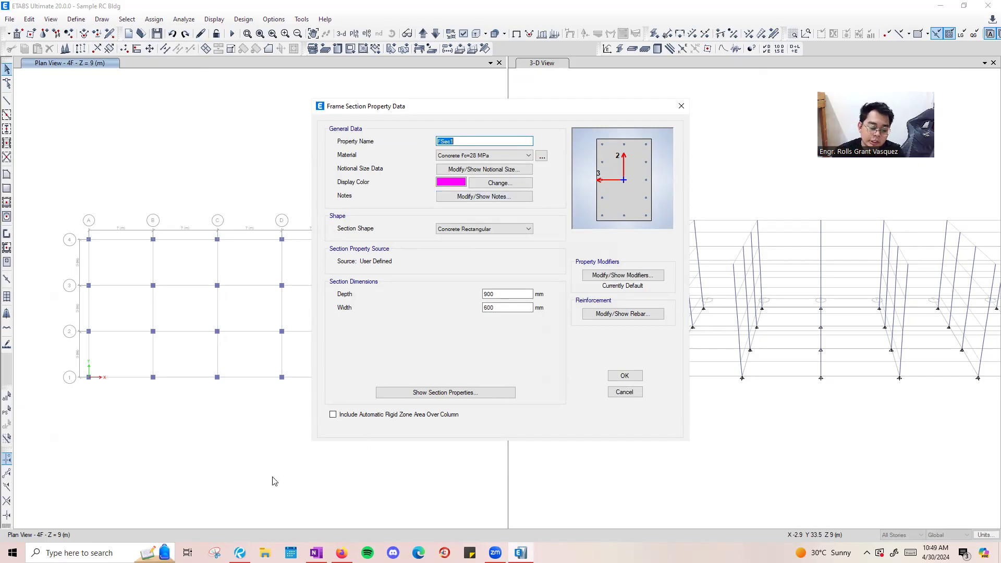
# Switch to Revu to check the NSCP 2015 minimum beam depth rules, and return to ETABS to cancel the new section.
pyautogui.click(236, 547)
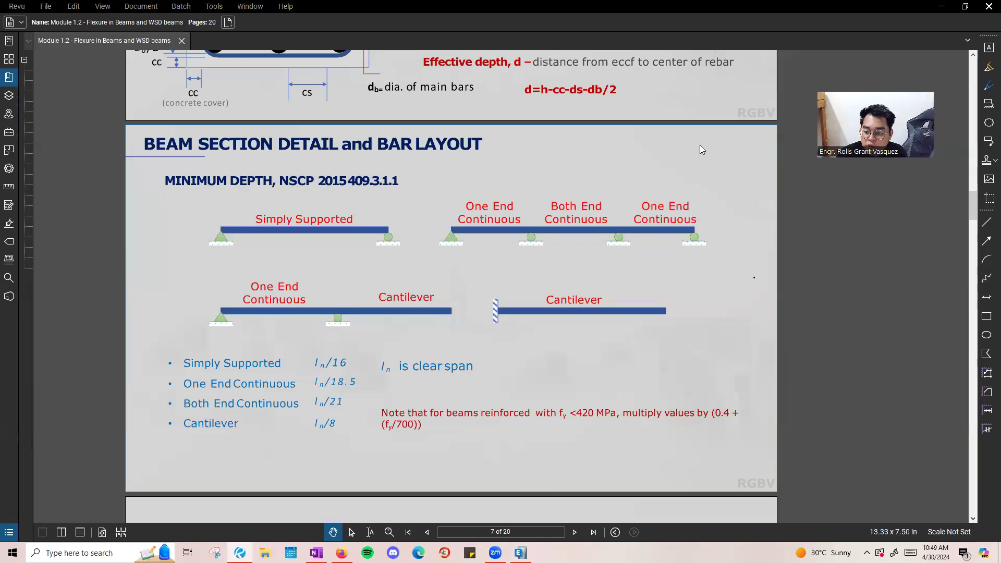
pyautogui.scroll(1, 198, 197)
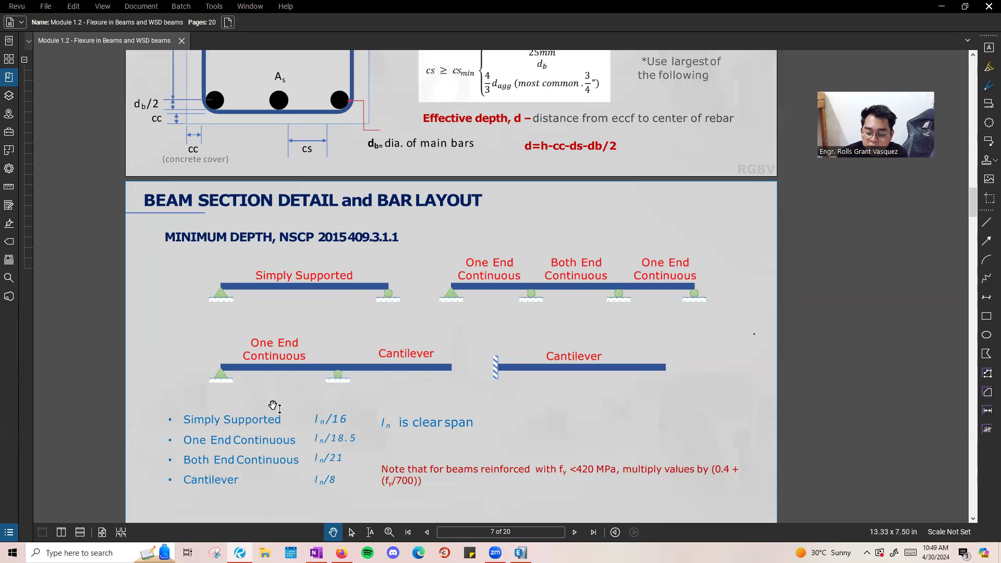
pyautogui.scroll(4, 273, 406)
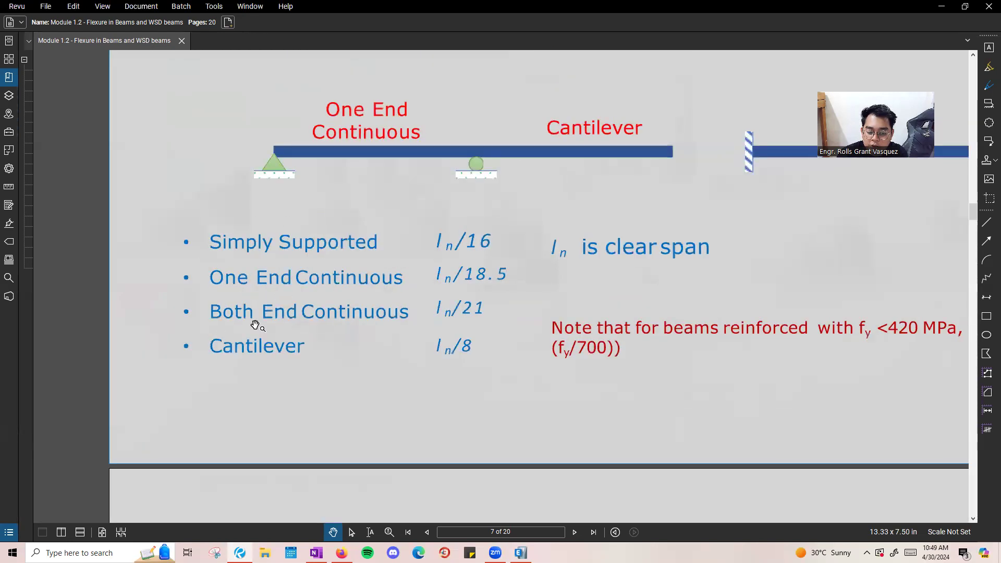
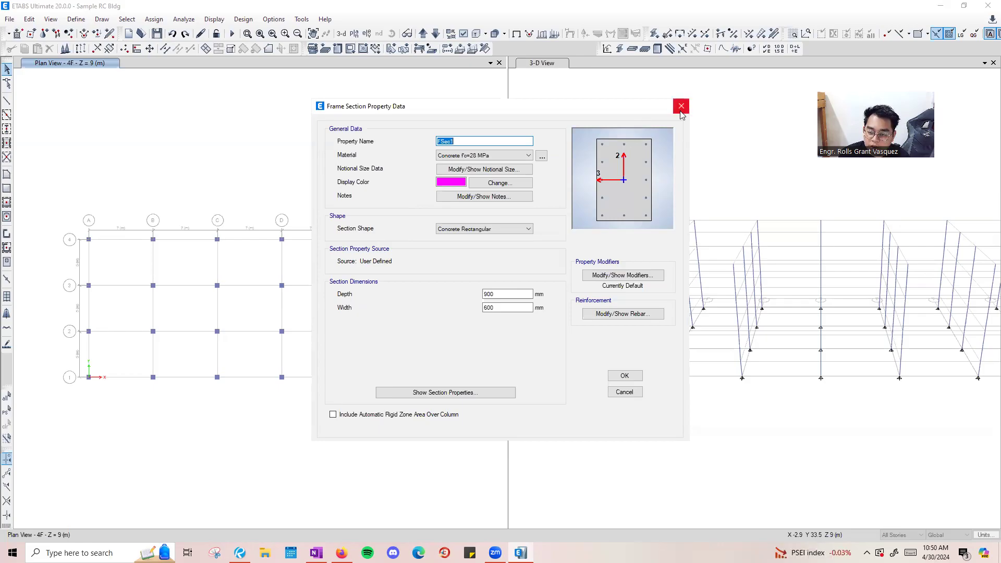
pyautogui.click(643, 141)
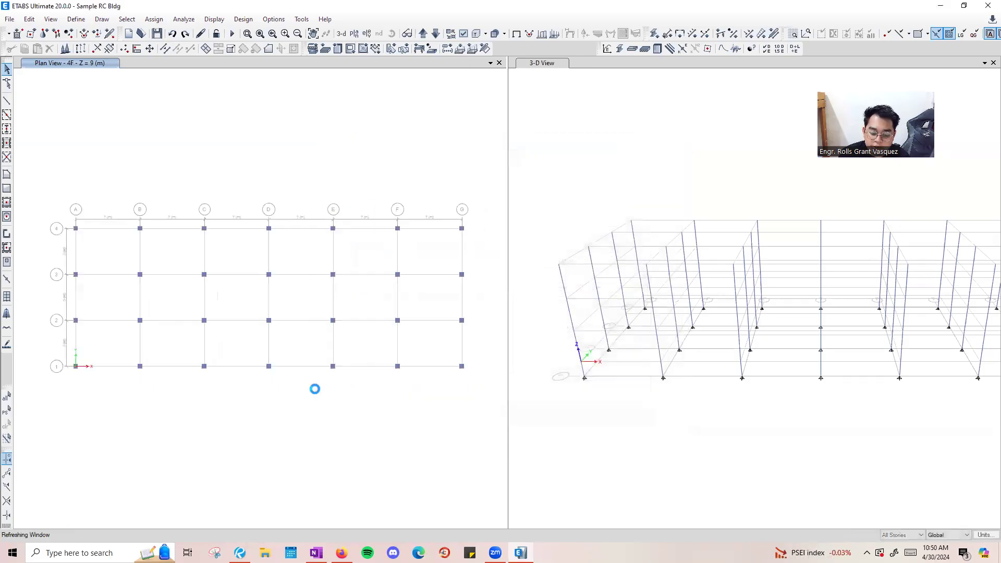
# Capture a screen snip of the 4F plan view with its grid and columns, and switch to Revu.
pyautogui.click(215, 553)
pyautogui.click(614, 99)
pyautogui.moveTo(50, 174); pyautogui.dragTo(484, 394)
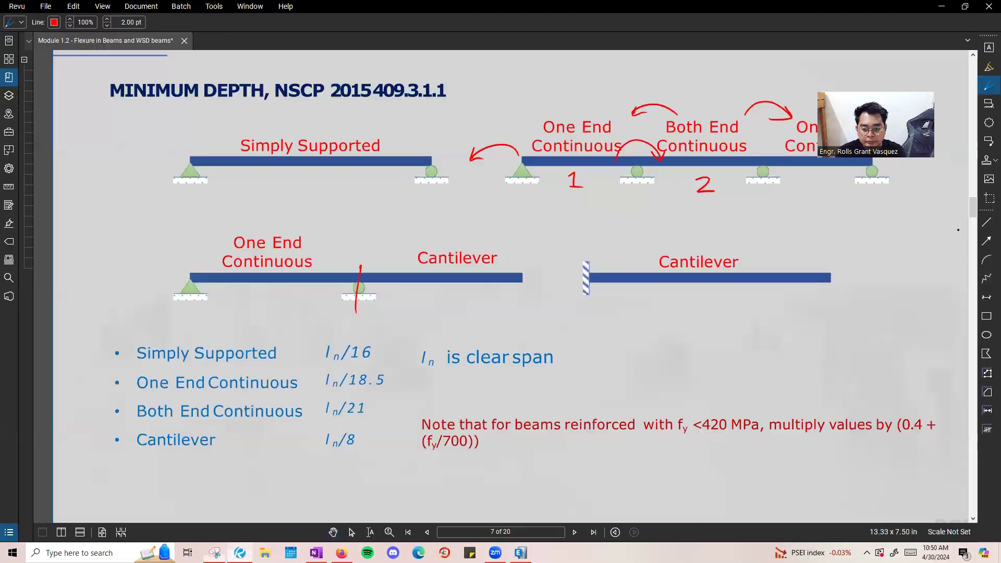
pyautogui.click(240, 552)
# Try pasting the plan snip onto a new blank portrait page, and undo the paste.
pyautogui.click(46, 7)
pyautogui.click(117, 83)
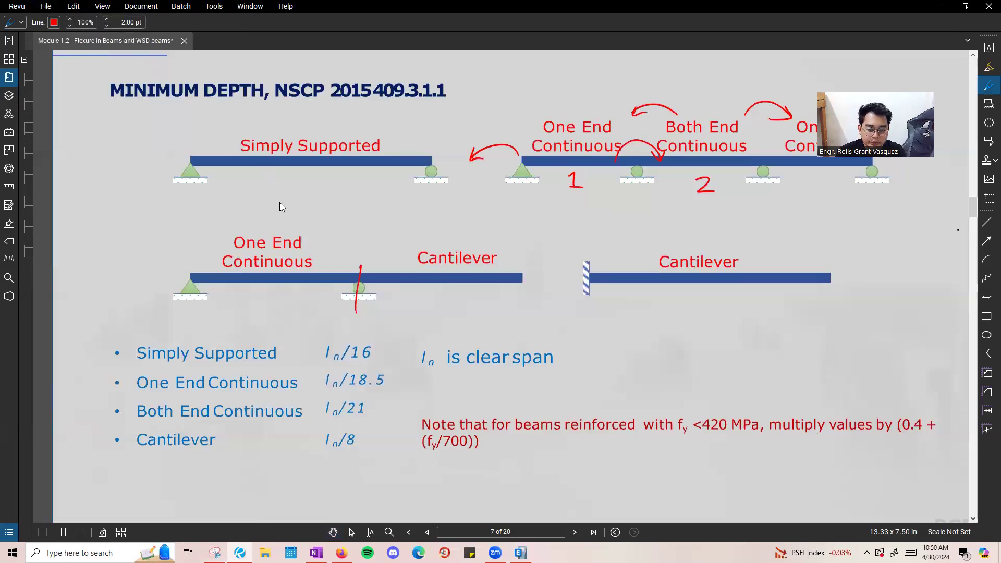
pyautogui.click(547, 338)
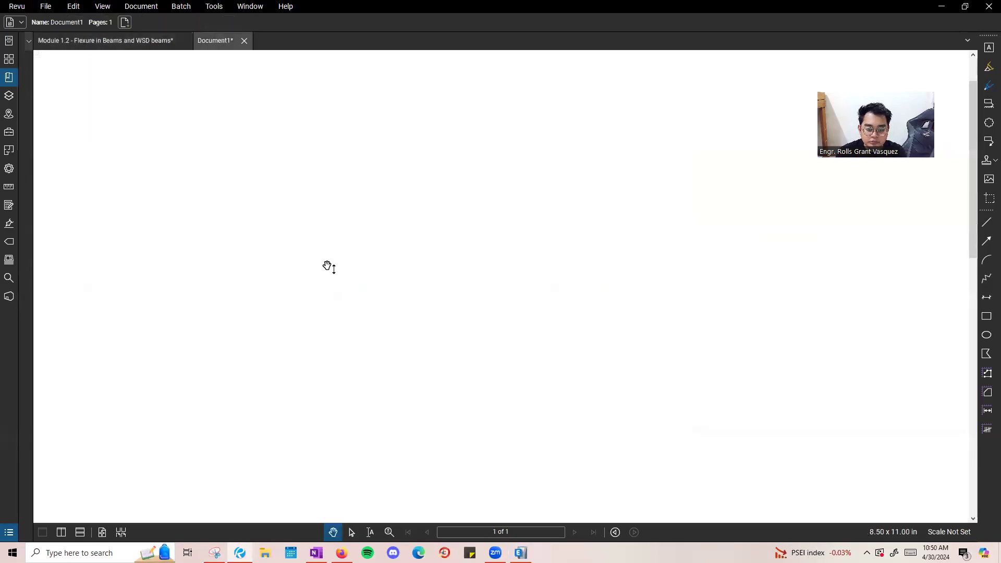
pyautogui.scroll(-2, 282, 199)
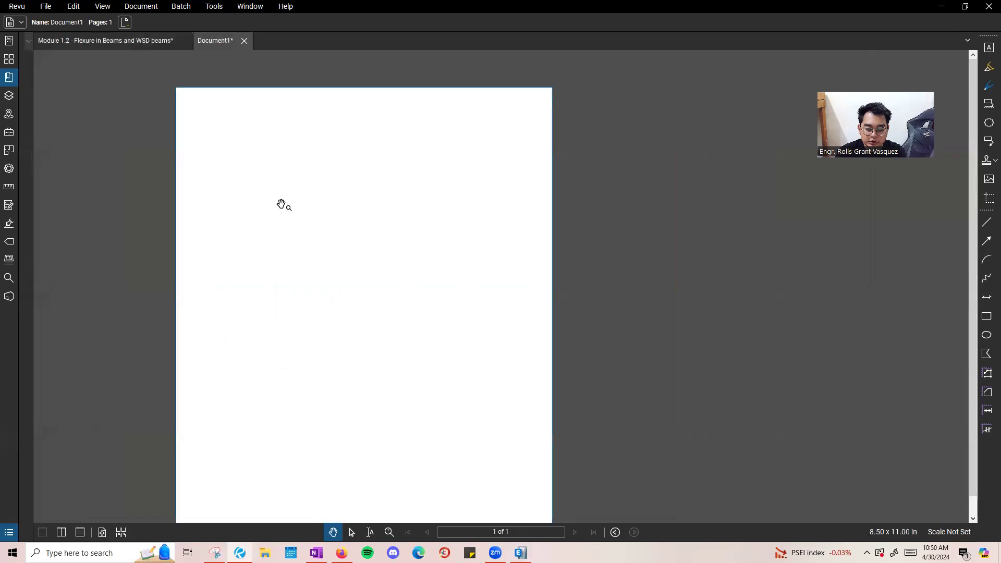
pyautogui.hotkey('ctrl', 'v')
pyautogui.moveTo(370, 158); pyautogui.dragTo(304, 292)
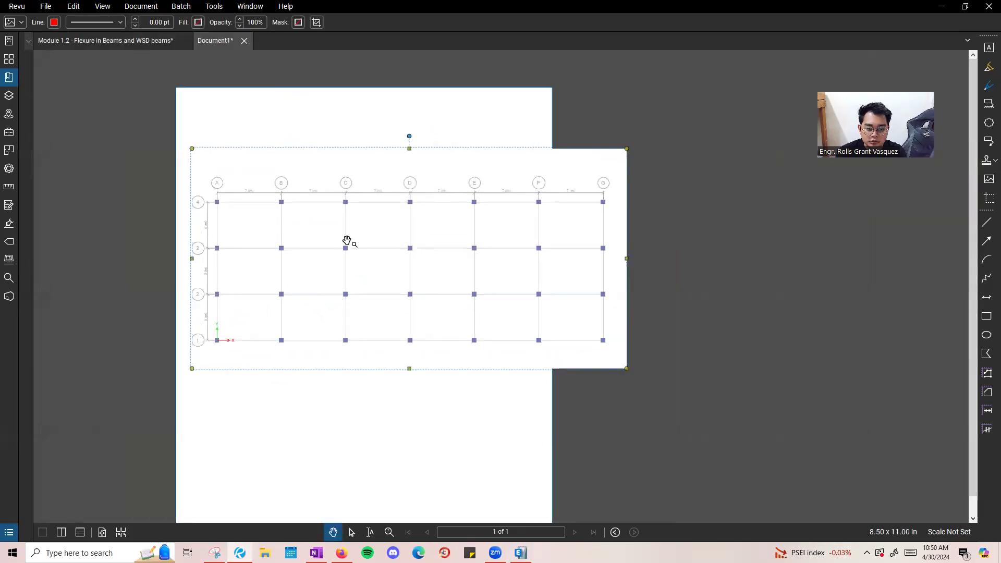
pyautogui.hotkey('ctrl', 'z')
pyautogui.hotkey('ctrl', 'z')
# Create a new blank 11 x 8.5 in landscape document and close the portrait Document1.
pyautogui.click(46, 6)
pyautogui.click(394, 241)
pyautogui.hotkey('ctrl', 'n')
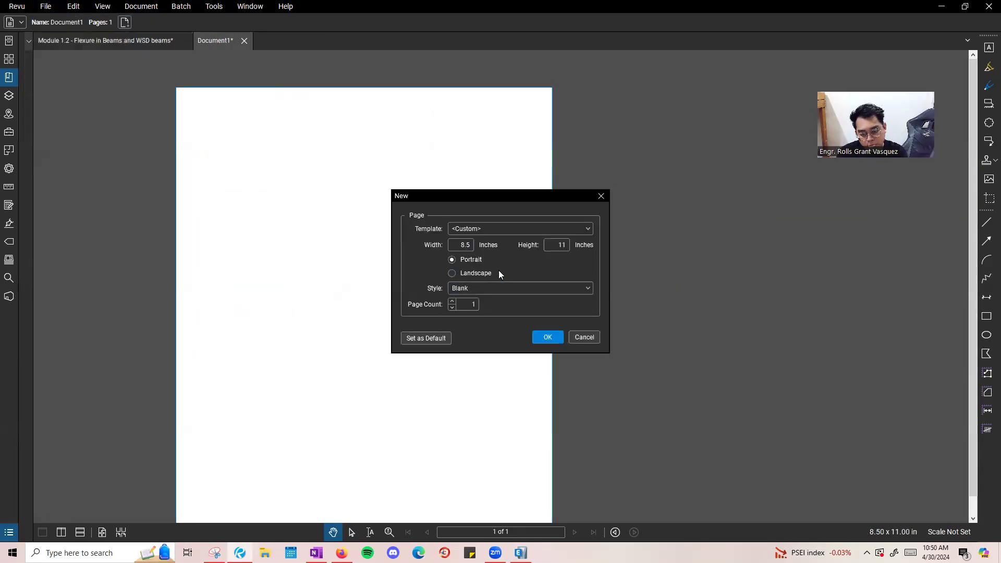
pyautogui.click(555, 336)
pyautogui.click(234, 44)
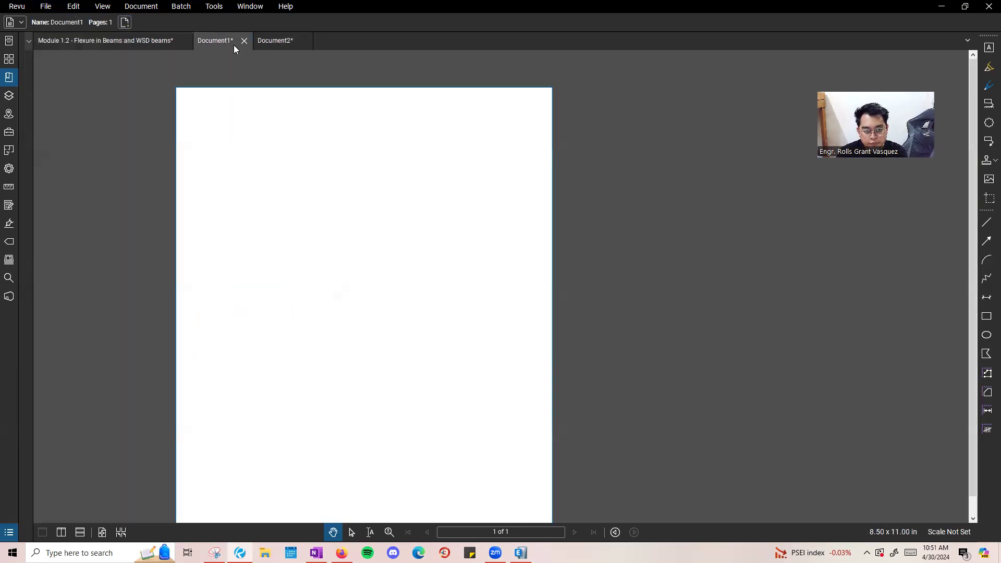
pyautogui.click(244, 40)
pyautogui.click(559, 326)
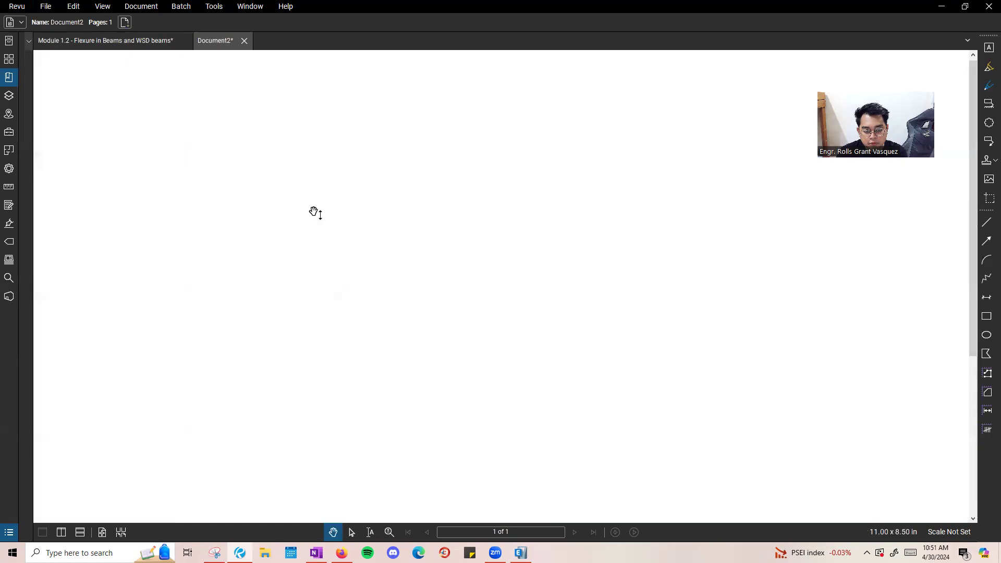
# Paste the plan snip onto the landscape page, move it into place and enlarge it to span most of the page width.
pyautogui.hotkey('ctrl', 'v')
pyautogui.keyDown('ctrl'); pyautogui.scroll(-2, 250, 258); pyautogui.keyUp('ctrl')
pyautogui.moveTo(349, 182); pyautogui.dragTo(308, 239)
pyautogui.moveTo(470, 299); pyautogui.dragTo(585, 413)
pyautogui.keyDown('ctrl'); pyautogui.scroll(3, 217, 263); pyautogui.keyUp('ctrl')
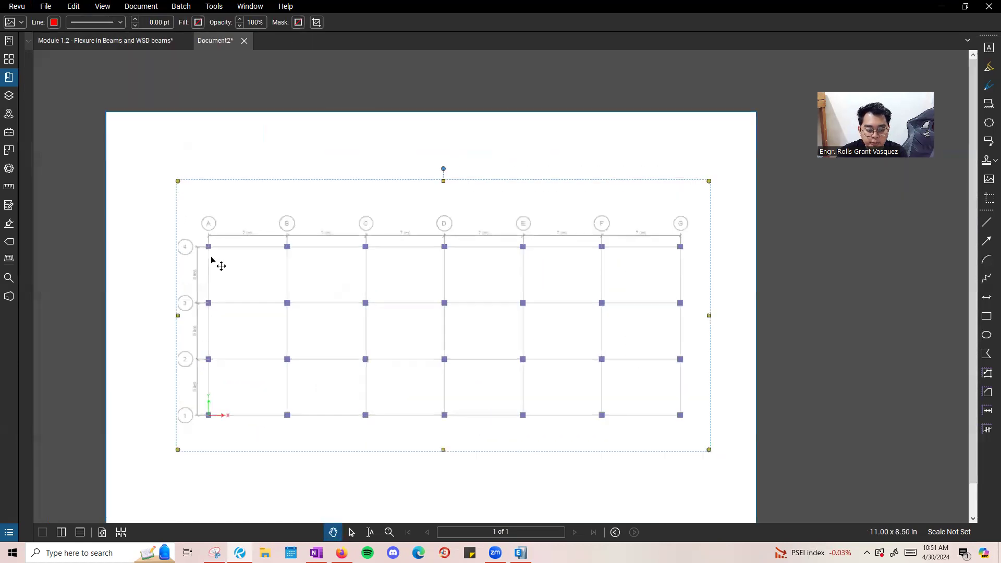
pyautogui.press('Escape')
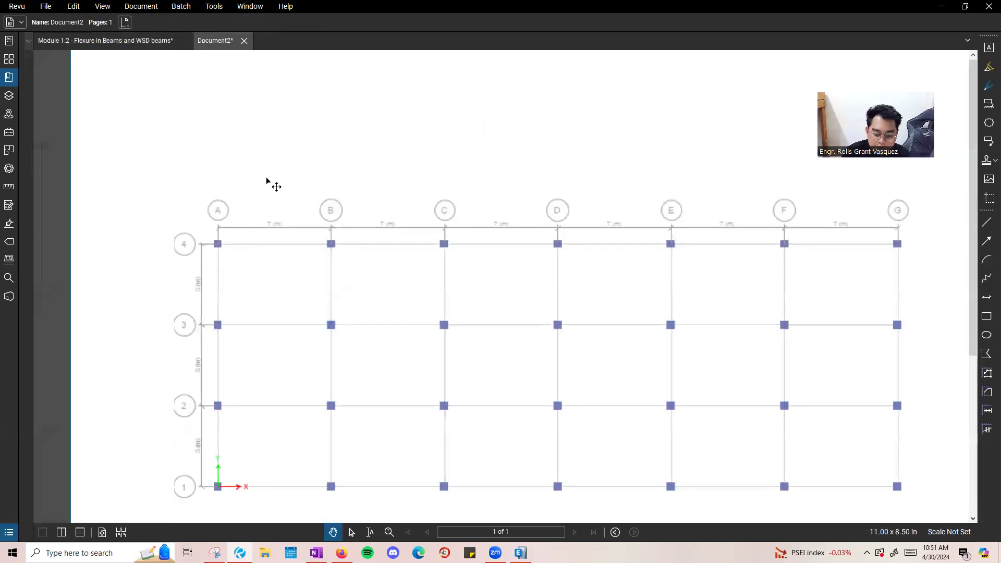
# Draw red pen lines for the grid line 4 beams from A to D, and label the A-B span B-1 with a leader.
pyautogui.press('p')
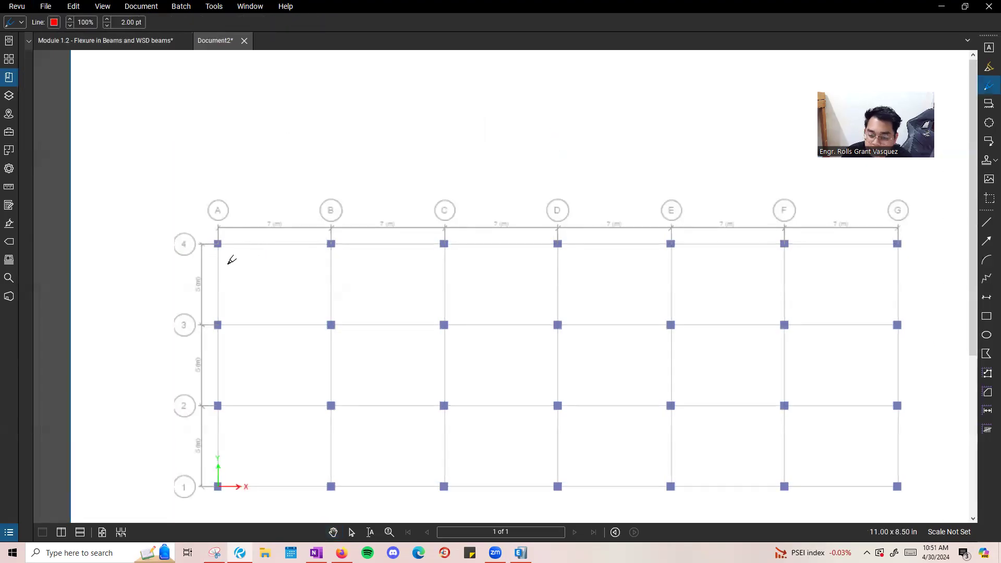
pyautogui.moveTo(219, 244); pyautogui.dragTo(323, 249)
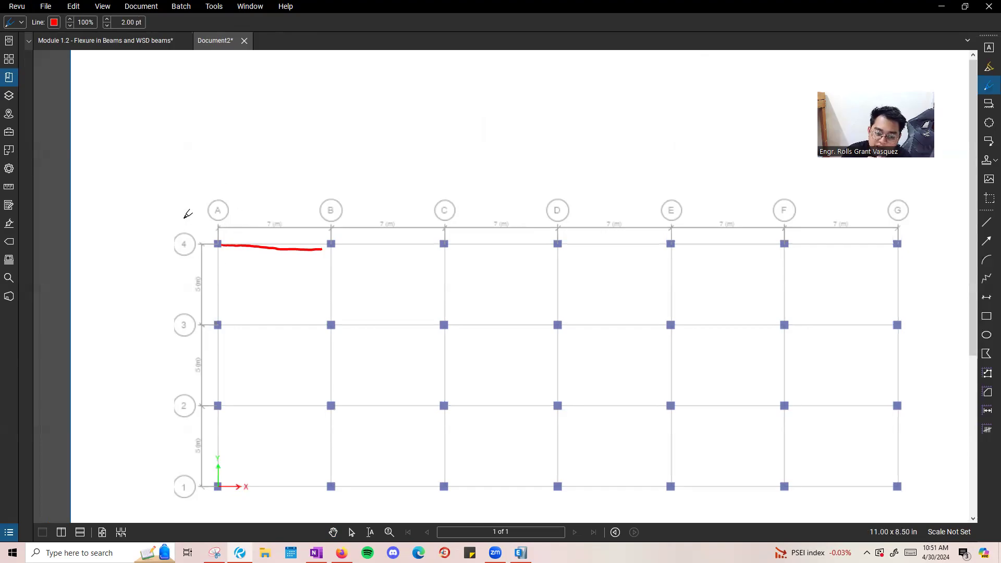
pyautogui.moveTo(341, 246); pyautogui.dragTo(555, 243)
pyautogui.moveTo(243, 238)
pyautogui.mouseDown()
pyautogui.moveTo(252, 196)
pyautogui.moveTo(309, 147)
pyautogui.mouseUp()
pyautogui.moveTo(311, 140); pyautogui.dragTo(314, 150)
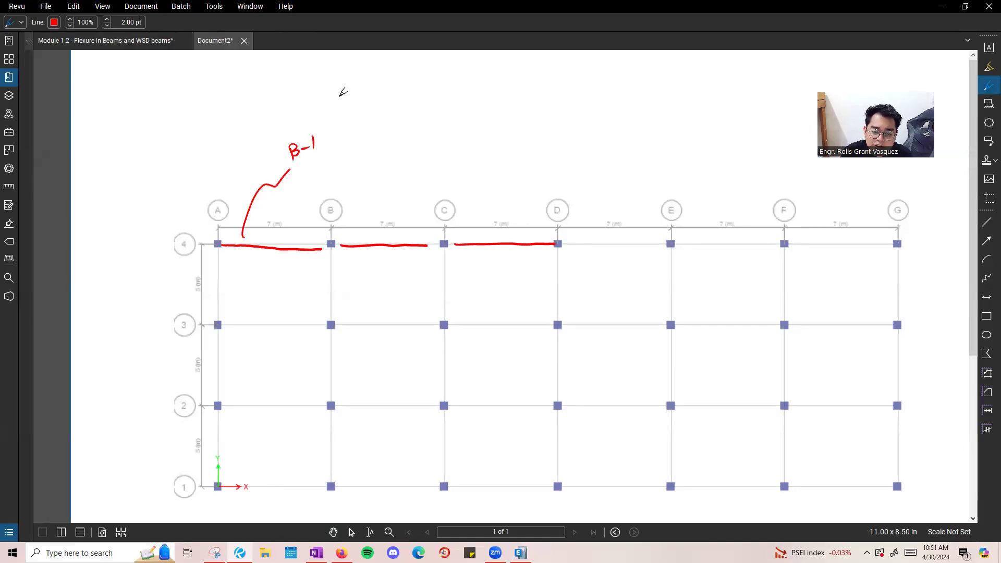
# Handwrite B-1 above the plan to start a list of beam types.
pyautogui.moveTo(447, 65); pyautogui.dragTo(446, 79)
pyautogui.moveTo(448, 65)
pyautogui.mouseDown()
pyautogui.moveTo(448, 80)
pyautogui.moveTo(469, 73)
pyautogui.mouseUp()
pyautogui.moveTo(473, 65); pyautogui.dragTo(475, 78)
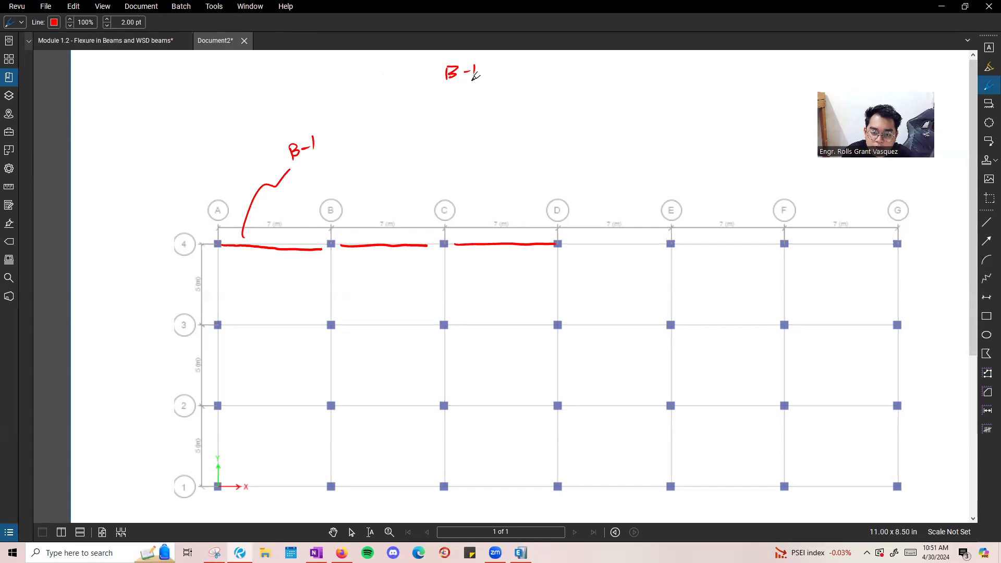
# Label the B-C and C-D beams on grid line 4 as B-2 with leaders.
pyautogui.moveTo(371, 240); pyautogui.dragTo(428, 173)
pyautogui.moveTo(428, 160)
pyautogui.mouseDown()
pyautogui.moveTo(437, 170)
pyautogui.moveTo(428, 175)
pyautogui.mouseUp()
pyautogui.moveTo(444, 166); pyautogui.dragTo(472, 165)
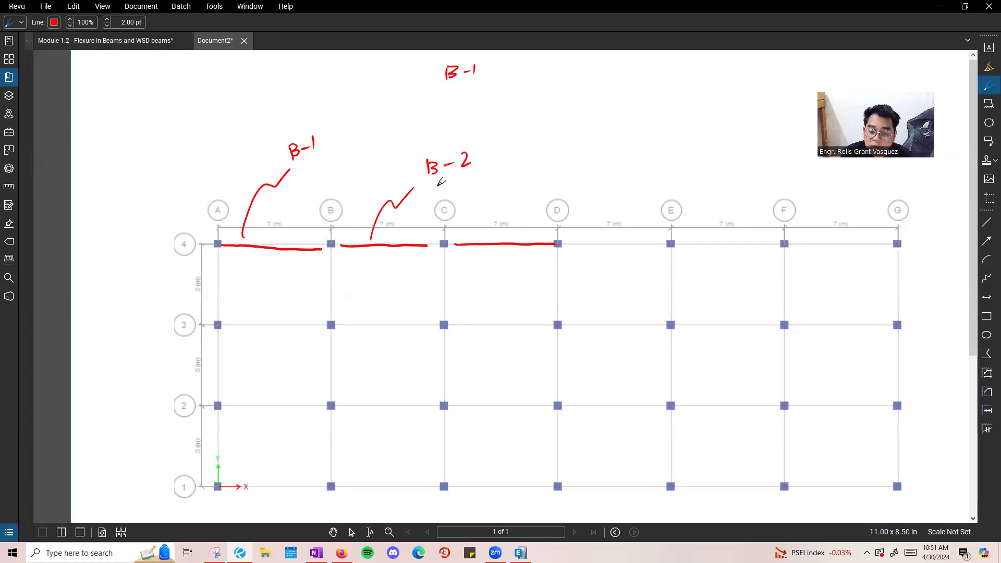
pyautogui.moveTo(488, 237); pyautogui.dragTo(532, 192)
pyautogui.moveTo(532, 181)
pyautogui.mouseDown()
pyautogui.moveTo(539, 191)
pyautogui.moveTo(551, 185)
pyautogui.mouseUp()
pyautogui.moveTo(555, 176); pyautogui.dragTo(563, 182)
# Draw the grid line 4 beams from D to G, labelling D-E and E-F as B-2 and F-G as B-1.
pyautogui.moveTo(563, 241); pyautogui.dragTo(671, 238)
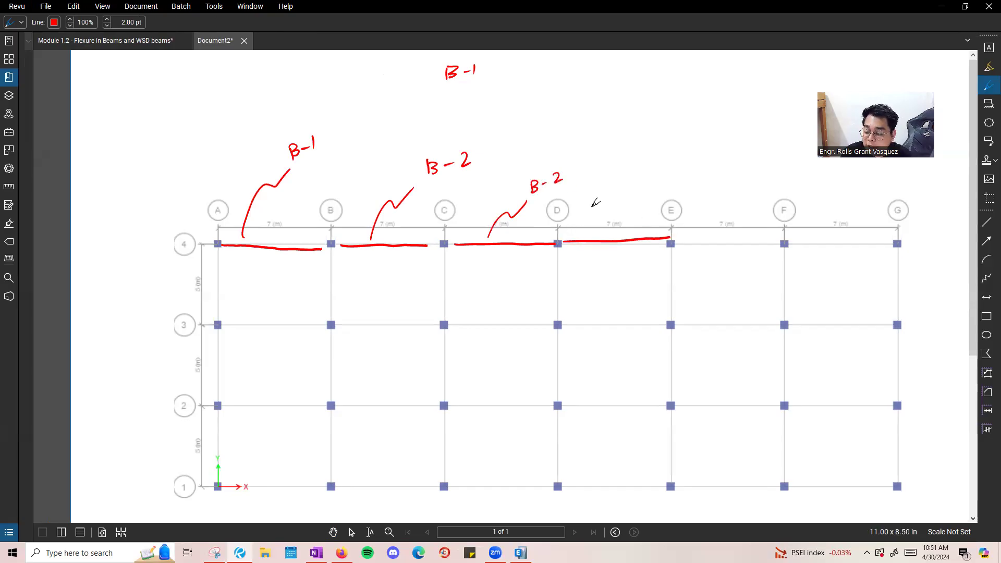
pyautogui.moveTo(593, 213); pyautogui.dragTo(591, 226)
pyautogui.moveTo(593, 212)
pyautogui.mouseDown()
pyautogui.moveTo(594, 226)
pyautogui.moveTo(610, 221)
pyautogui.mouseUp()
pyautogui.moveTo(618, 215); pyautogui.dragTo(628, 222)
pyautogui.moveTo(672, 249); pyautogui.dragTo(780, 244)
pyautogui.moveTo(701, 215); pyautogui.dragTo(703, 233)
pyautogui.moveTo(719, 228); pyautogui.dragTo(902, 245)
pyautogui.moveTo(817, 211); pyautogui.dragTo(817, 227)
pyautogui.moveTo(817, 210)
pyautogui.mouseDown()
pyautogui.moveTo(820, 226)
pyautogui.moveTo(844, 223)
pyautogui.mouseUp()
pyautogui.moveTo(856, 213); pyautogui.dragTo(856, 226)
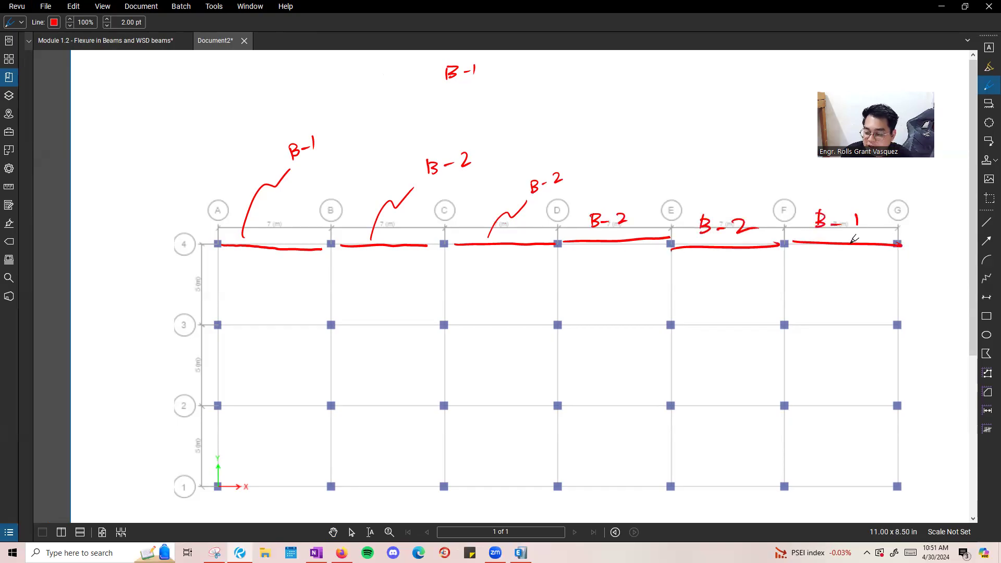
# Handwrite B-2 below B-1 in the beam list, and begin B-1's depth formula as h = L/.
pyautogui.moveTo(447, 96); pyautogui.dragTo(446, 112)
pyautogui.moveTo(447, 96)
pyautogui.mouseDown()
pyautogui.moveTo(449, 110)
pyautogui.moveTo(488, 111)
pyautogui.mouseUp()
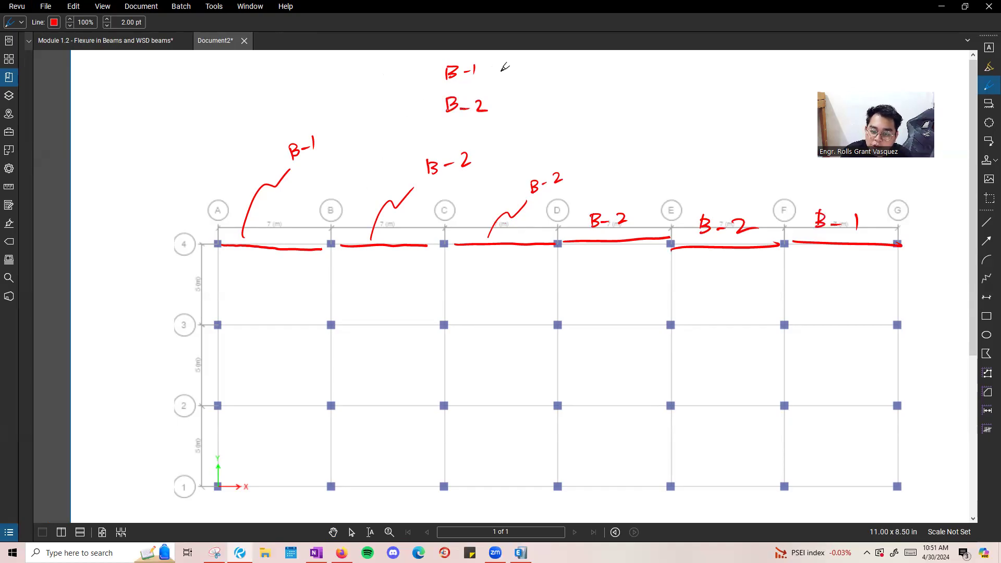
pyautogui.moveTo(507, 62); pyautogui.dragTo(506, 81)
pyautogui.moveTo(506, 74); pyautogui.dragTo(523, 71)
pyautogui.moveTo(519, 77)
pyautogui.mouseDown()
pyautogui.moveTo(546, 76)
pyautogui.moveTo(552, 84)
pyautogui.mouseUp()
# Circle the one-end-continuous value ln/18.5 on the minimum depth slide, and return to the plan sketch document.
pyautogui.click(130, 44)
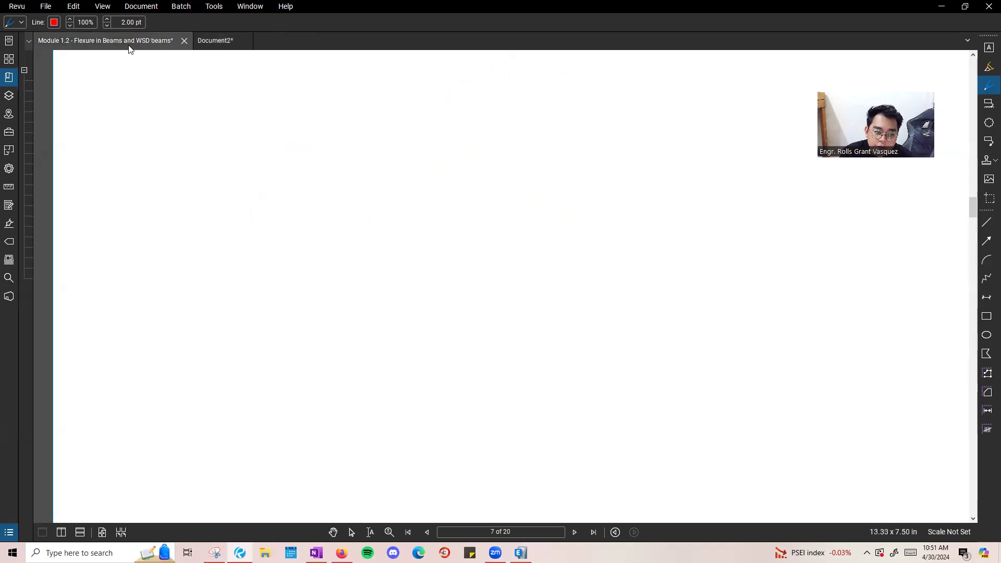
pyautogui.moveTo(388, 376)
pyautogui.mouseDown()
pyautogui.moveTo(399, 399)
pyautogui.moveTo(396, 371)
pyautogui.mouseUp()
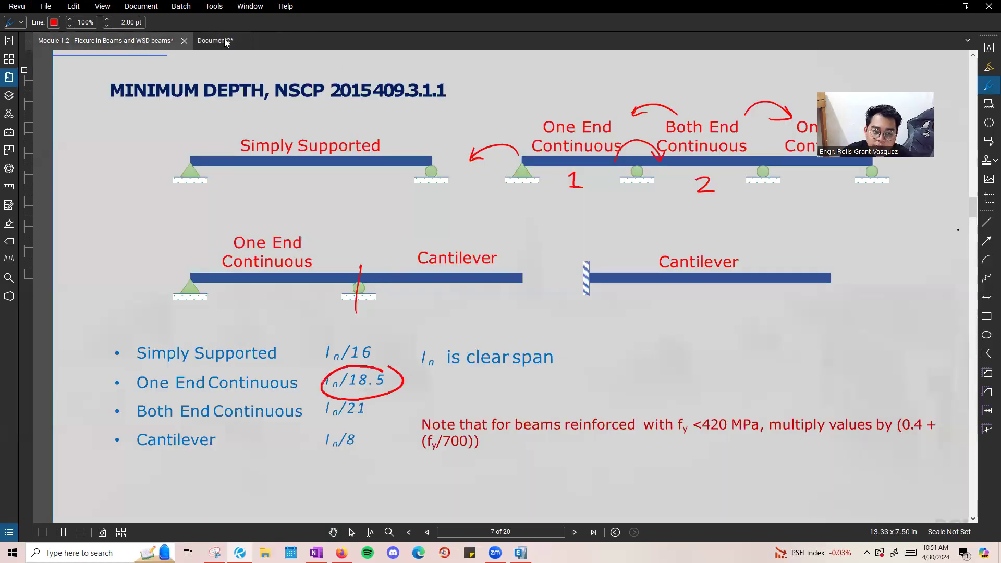
pyautogui.click(204, 42)
# Complete B-1's handwritten depth calculation as L/18.5 = 7000/18.5 = 378.
pyautogui.moveTo(564, 69)
pyautogui.mouseDown()
pyautogui.moveTo(563, 81)
pyautogui.moveTo(578, 68)
pyautogui.mouseUp()
pyautogui.moveTo(582, 78); pyautogui.dragTo(589, 81)
pyautogui.moveTo(593, 68); pyautogui.dragTo(636, 67)
pyautogui.moveTo(629, 73)
pyautogui.mouseDown()
pyautogui.moveTo(662, 61)
pyautogui.moveTo(656, 73)
pyautogui.mouseUp()
pyautogui.moveTo(664, 65); pyautogui.dragTo(683, 65)
pyautogui.moveTo(695, 58)
pyautogui.mouseDown()
pyautogui.moveTo(687, 81)
pyautogui.moveTo(699, 78)
pyautogui.mouseUp()
pyautogui.moveTo(710, 67); pyautogui.dragTo(716, 75)
pyautogui.moveTo(729, 66); pyautogui.dragTo(722, 79)
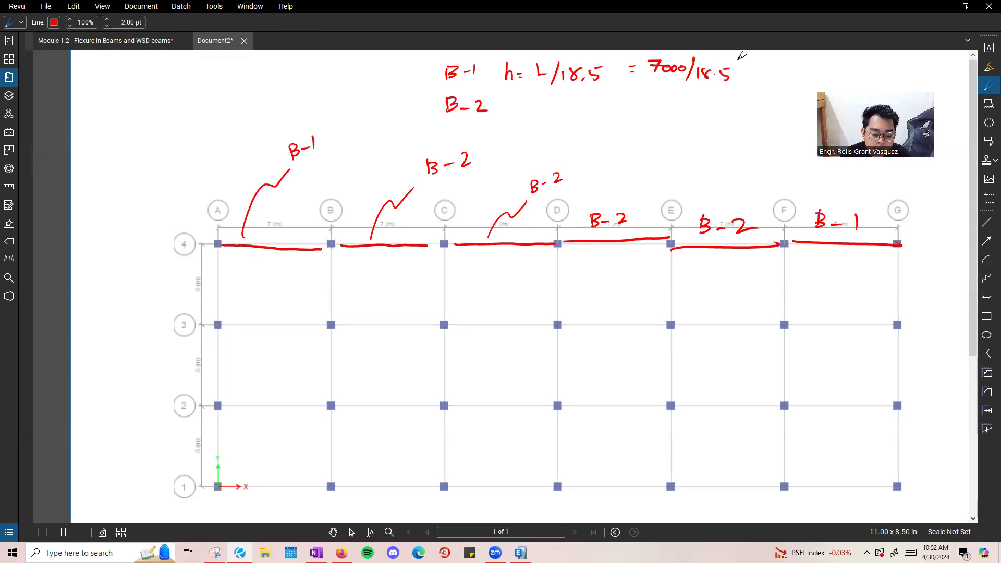
pyautogui.moveTo(744, 68)
pyautogui.mouseDown()
pyautogui.moveTo(779, 73)
pyautogui.moveTo(794, 62)
pyautogui.mouseUp()
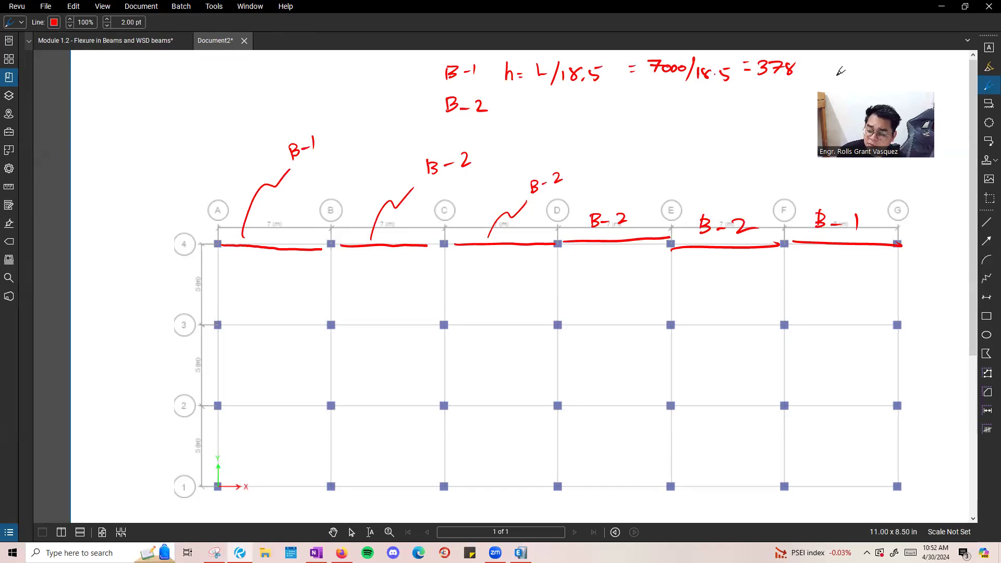
# Write "SAY 400" after the B-1 calculation as the rounded beam depth.
pyautogui.moveTo(662, 194); pyautogui.dragTo(583, 247, button='middle')
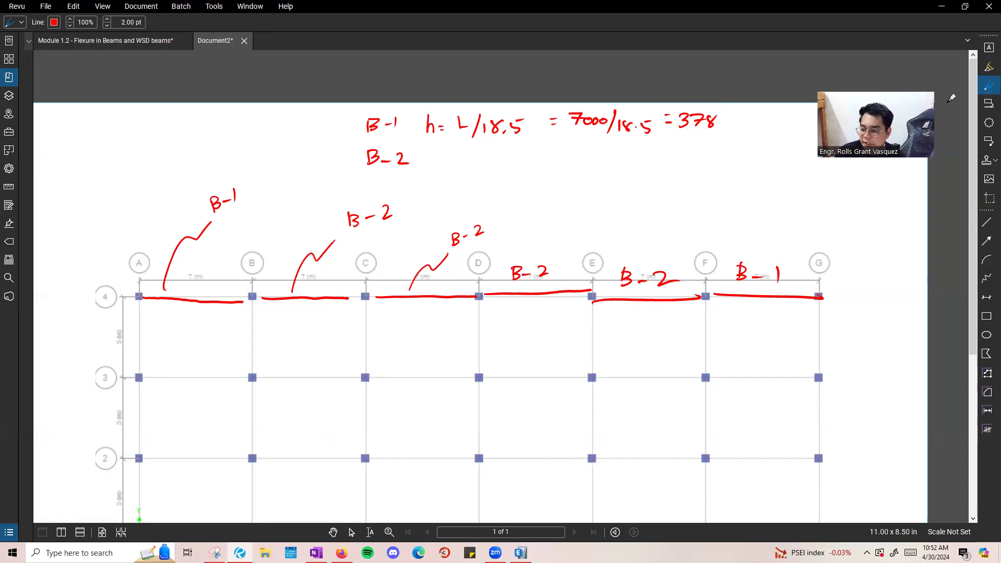
pyautogui.moveTo(736, 118)
pyautogui.mouseDown()
pyautogui.moveTo(727, 131)
pyautogui.moveTo(759, 124)
pyautogui.mouseUp()
pyautogui.moveTo(765, 116)
pyautogui.mouseDown()
pyautogui.moveTo(758, 132)
pyautogui.moveTo(800, 120)
pyautogui.mouseUp()
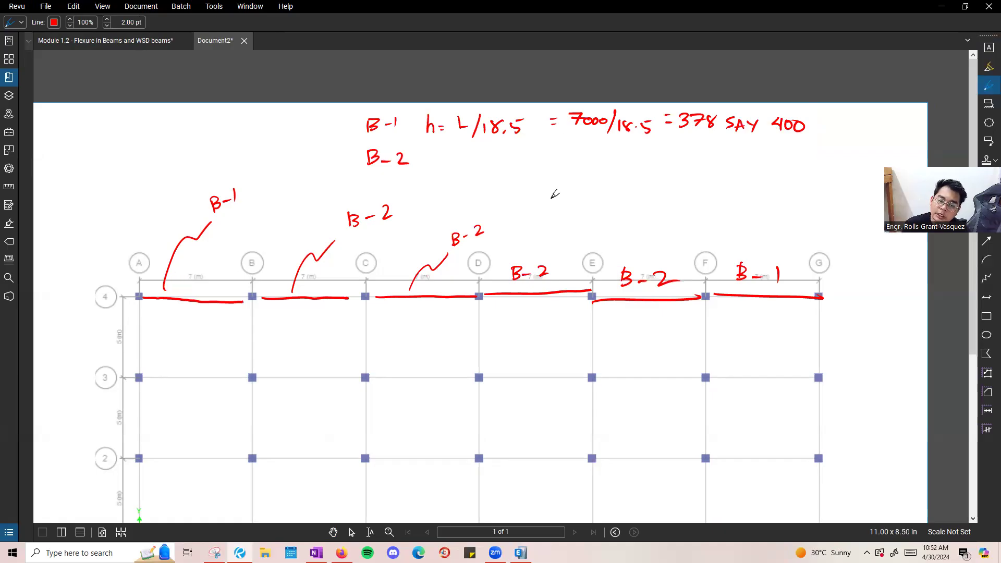
# Handwrite h = L/21 for B-2, and circle the both-end-continuous value ln/21 on the minimum depth slide.
pyautogui.moveTo(430, 149)
pyautogui.mouseDown()
pyautogui.moveTo(442, 165)
pyautogui.moveTo(484, 162)
pyautogui.moveTo(486, 176)
pyautogui.moveTo(505, 176)
pyautogui.mouseUp()
pyautogui.moveTo(508, 164); pyautogui.dragTo(509, 179)
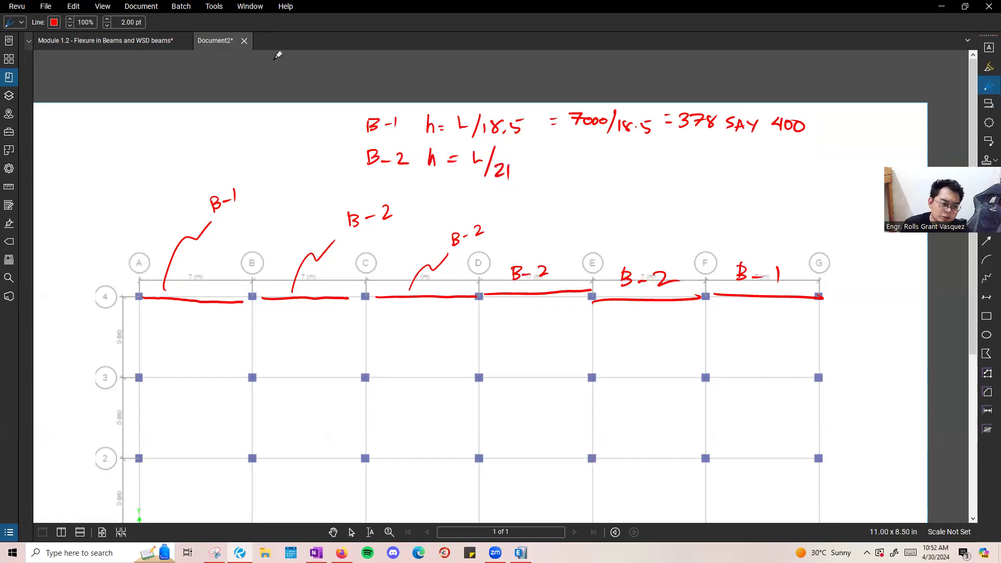
pyautogui.click(125, 40)
pyautogui.moveTo(372, 391); pyautogui.dragTo(350, 390)
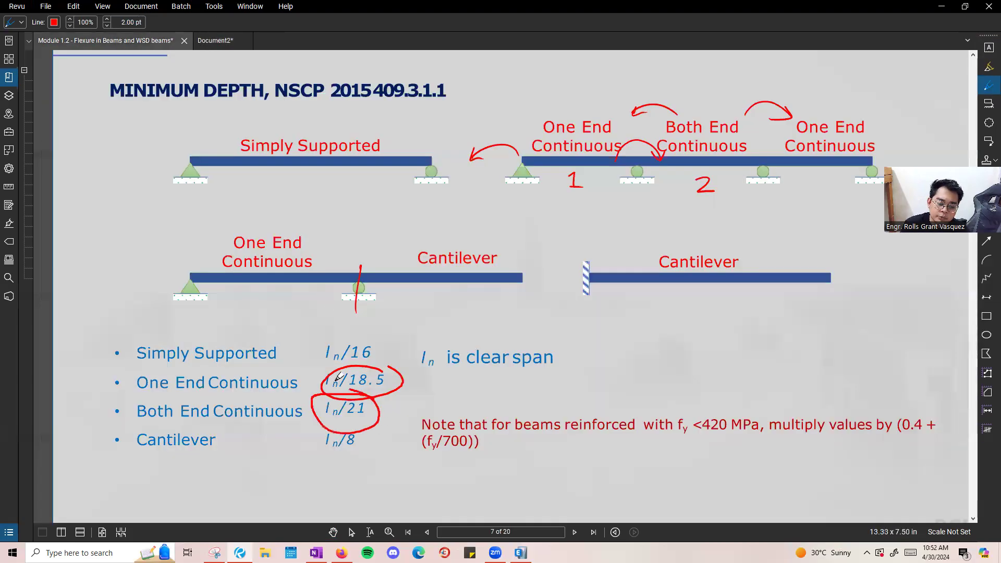
# Complete the handwritten B-2 depth calculation on Document2 with "= 7000/21 = 333 SAY 350".
pyautogui.click(214, 40)
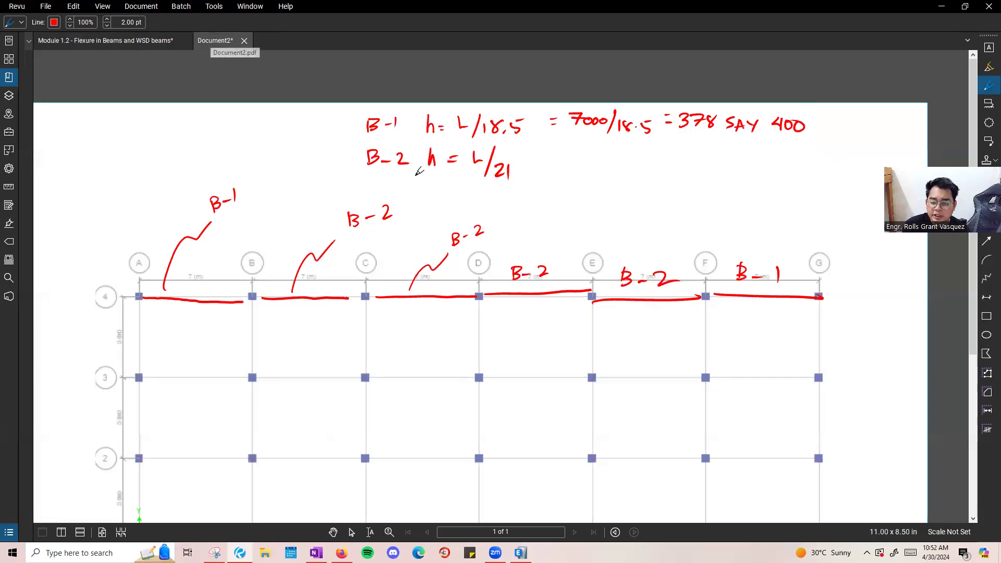
pyautogui.moveTo(536, 154); pyautogui.dragTo(546, 152)
pyautogui.moveTo(537, 163); pyautogui.dragTo(559, 167)
pyautogui.moveTo(571, 157); pyautogui.dragTo(580, 157)
pyautogui.moveTo(591, 157)
pyautogui.mouseDown()
pyautogui.moveTo(589, 165)
pyautogui.moveTo(592, 156)
pyautogui.mouseUp()
pyautogui.moveTo(617, 147)
pyautogui.mouseDown()
pyautogui.moveTo(603, 180)
pyautogui.moveTo(627, 174)
pyautogui.mouseUp()
pyautogui.moveTo(632, 165); pyautogui.dragTo(632, 176)
pyautogui.moveTo(653, 164); pyautogui.dragTo(663, 168)
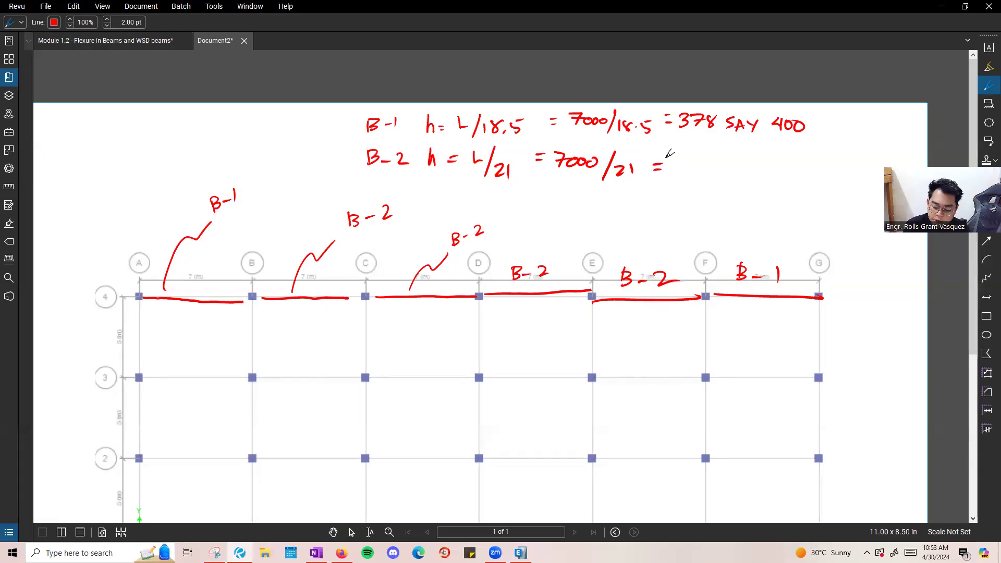
pyautogui.moveTo(681, 156)
pyautogui.mouseDown()
pyautogui.moveTo(681, 170)
pyautogui.moveTo(760, 152)
pyautogui.moveTo(814, 169)
pyautogui.mouseUp()
pyautogui.moveTo(823, 158); pyautogui.dragTo(814, 157)
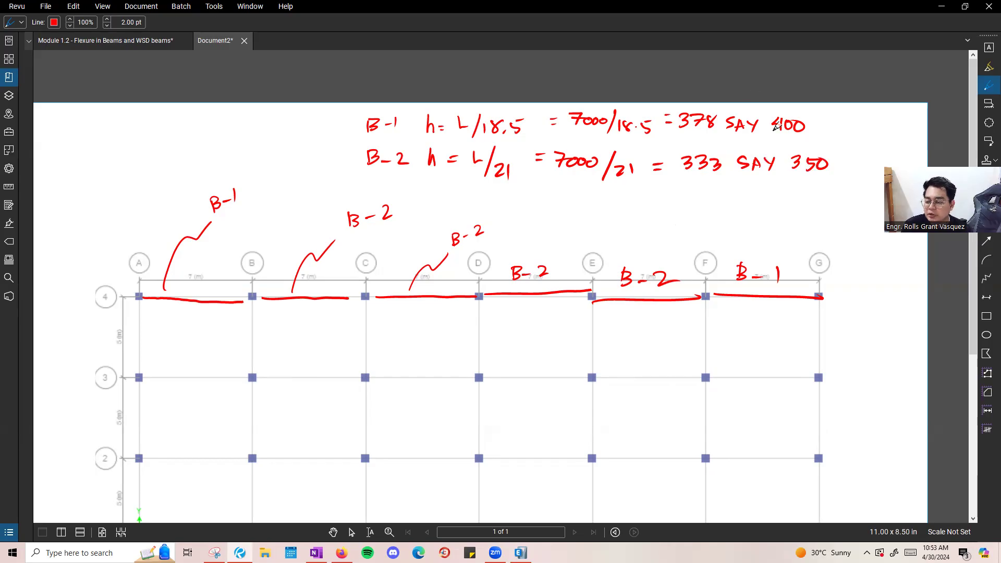
# Handwrite the B-1 width calculation b = 0.5h with h replaced by 400, equal to 200, and start a second "b =" line below.
pyautogui.moveTo(86, 117)
pyautogui.mouseDown()
pyautogui.moveTo(96, 131)
pyautogui.moveTo(110, 123)
pyautogui.mouseUp()
pyautogui.moveTo(105, 129)
pyautogui.mouseDown()
pyautogui.moveTo(95, 172)
pyautogui.moveTo(111, 167)
pyautogui.mouseUp()
pyautogui.moveTo(105, 172); pyautogui.dragTo(111, 172)
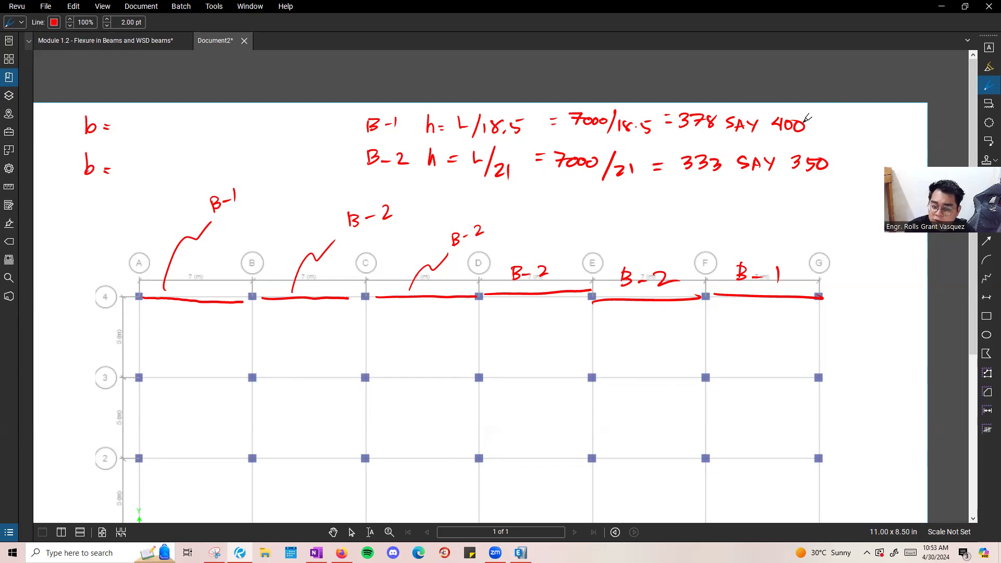
pyautogui.moveTo(124, 116)
pyautogui.mouseDown()
pyautogui.moveTo(135, 131)
pyautogui.moveTo(151, 127)
pyautogui.mouseUp()
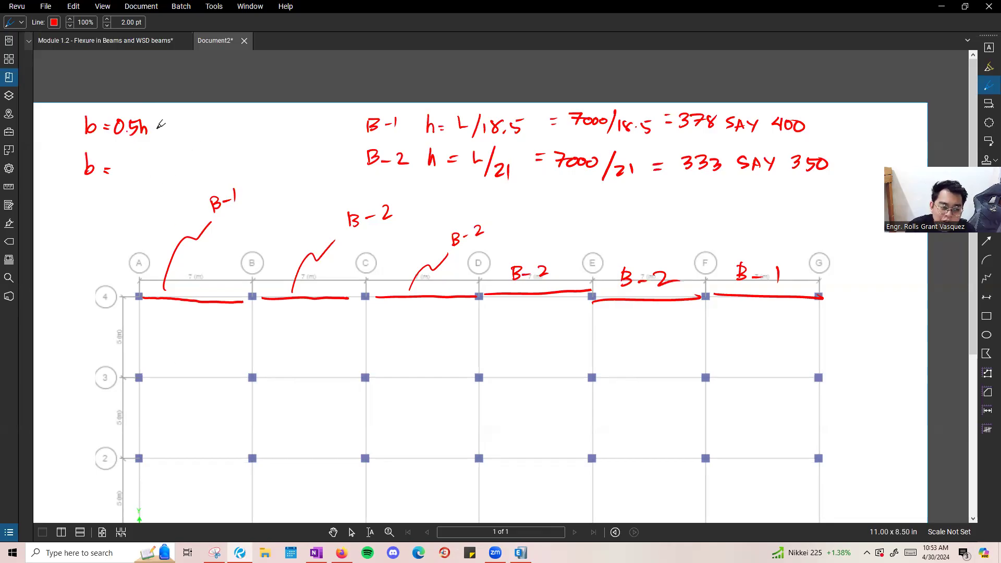
pyautogui.moveTo(154, 131); pyautogui.dragTo(160, 130)
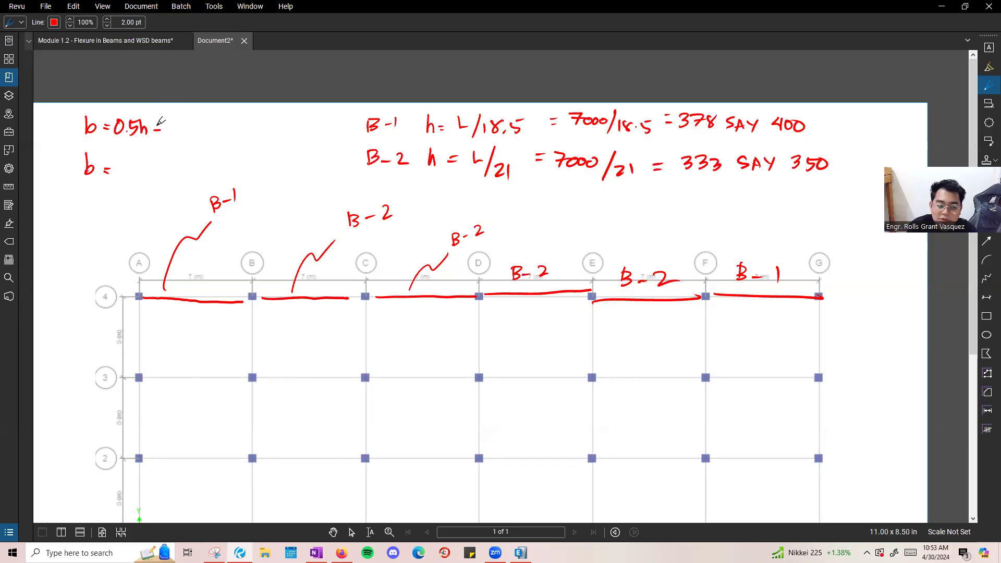
pyautogui.moveTo(147, 108)
pyautogui.mouseDown()
pyautogui.moveTo(130, 148)
pyautogui.moveTo(162, 118)
pyautogui.mouseUp()
pyautogui.moveTo(169, 111); pyautogui.dragTo(175, 112)
pyautogui.moveTo(188, 126)
pyautogui.mouseDown()
pyautogui.moveTo(201, 137)
pyautogui.moveTo(204, 127)
pyautogui.mouseUp()
pyautogui.moveTo(211, 129); pyautogui.dragTo(212, 129)
# Complete the second width line for B-2 as b = 0.5(350) = 175.
pyautogui.click(126, 175)
pyautogui.moveTo(119, 167); pyautogui.dragTo(144, 180)
pyautogui.moveTo(154, 158)
pyautogui.mouseDown()
pyautogui.moveTo(155, 178)
pyautogui.moveTo(174, 167)
pyautogui.mouseUp()
pyautogui.moveTo(177, 152); pyautogui.dragTo(182, 185)
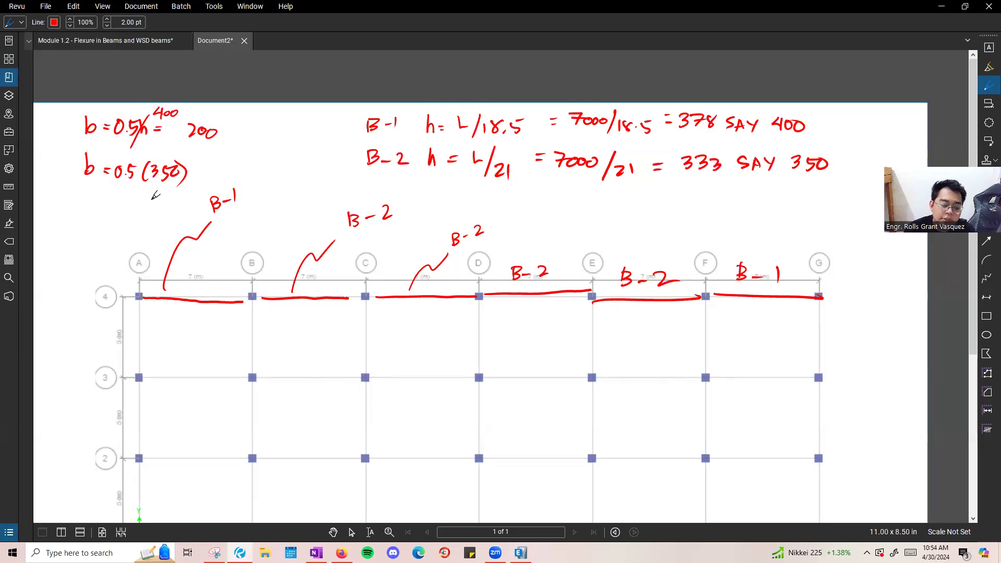
pyautogui.moveTo(197, 166); pyautogui.dragTo(205, 164)
pyautogui.moveTo(213, 159)
pyautogui.mouseDown()
pyautogui.moveTo(212, 173)
pyautogui.moveTo(228, 173)
pyautogui.mouseUp()
pyautogui.moveTo(232, 158); pyautogui.dragTo(240, 156)
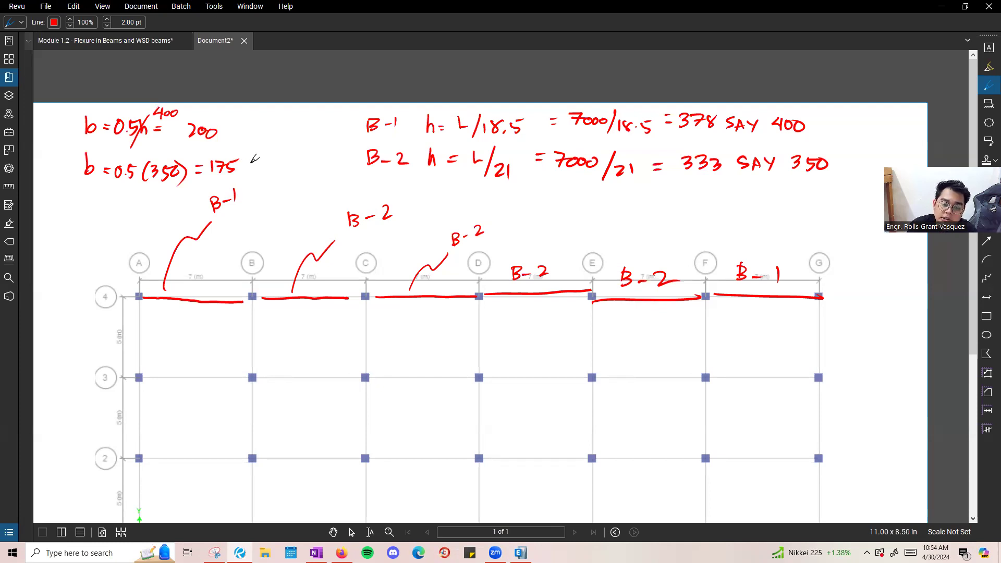
# Add "< 200 ∴ USE 200" after the 175 in the B-2 width calculation.
pyautogui.moveTo(255, 162)
pyautogui.mouseDown()
pyautogui.moveTo(255, 177)
pyautogui.moveTo(298, 162)
pyautogui.mouseUp()
pyautogui.click(285, 165)
pyautogui.click(284, 172)
pyautogui.moveTo(305, 162); pyautogui.dragTo(307, 175)
pyautogui.moveTo(308, 162); pyautogui.dragTo(313, 162)
pyautogui.moveTo(307, 175); pyautogui.dragTo(315, 175)
pyautogui.moveTo(308, 169); pyautogui.dragTo(332, 172)
pyautogui.moveTo(338, 163); pyautogui.dragTo(345, 163)
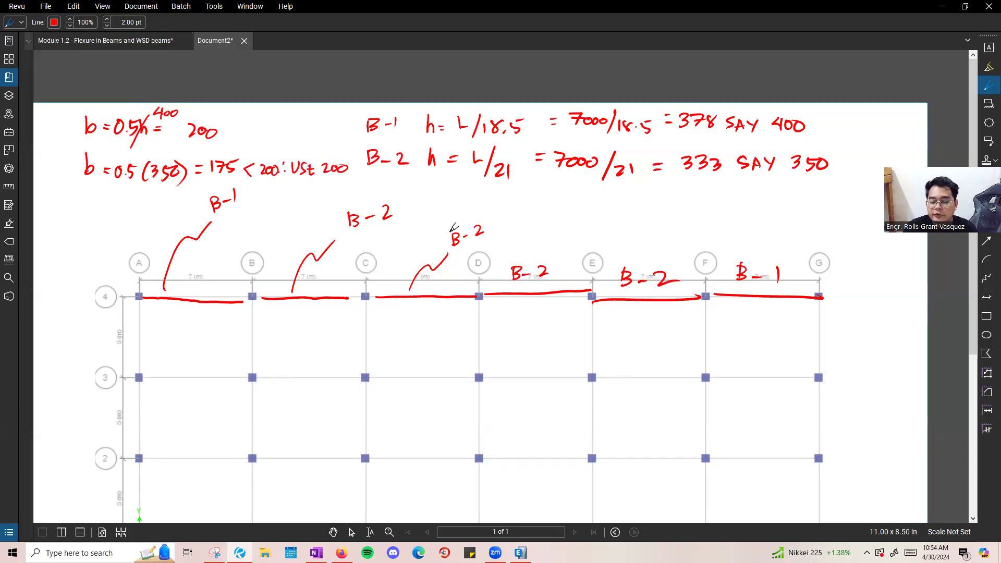
# Handwrite the beam sizes B-1 200 x 400 and B-2 200 x 350 beside the plan, beyond grid G.
pyautogui.scroll(-2, 336, 204)
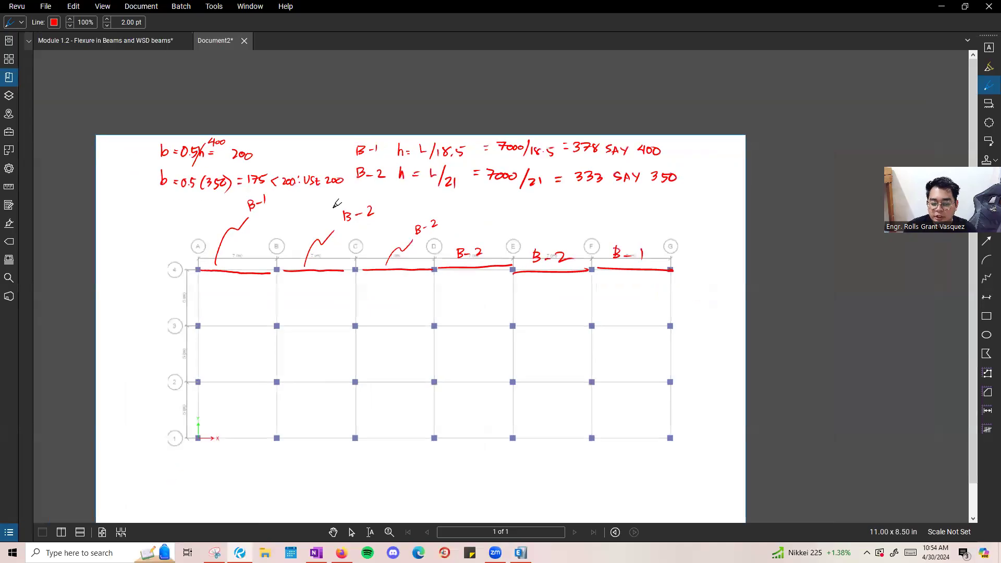
pyautogui.moveTo(693, 215)
pyautogui.mouseDown()
pyautogui.moveTo(707, 227)
pyautogui.moveTo(732, 226)
pyautogui.mouseUp()
pyautogui.moveTo(721, 233); pyautogui.dragTo(727, 239)
pyautogui.moveTo(726, 233); pyautogui.dragTo(725, 255)
pyautogui.moveTo(729, 249); pyautogui.dragTo(696, 280)
pyautogui.moveTo(698, 277); pyautogui.dragTo(702, 277)
pyautogui.moveTo(704, 273); pyautogui.dragTo(736, 285)
pyautogui.moveTo(737, 277); pyautogui.dragTo(728, 301)
pyautogui.moveTo(728, 295); pyautogui.dragTo(722, 327)
pyautogui.moveTo(728, 318); pyautogui.dragTo(728, 319)
# Underline the beams between grids A and B on grid lines 3, 2 and 1 and label each one B-1.
pyautogui.scroll(1, 478, 332)
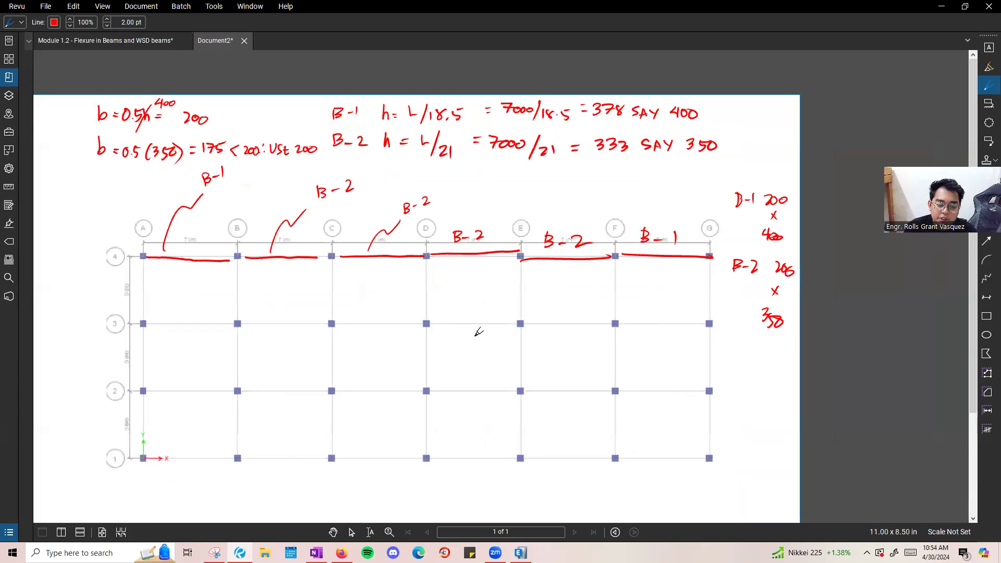
pyautogui.moveTo(145, 323)
pyautogui.mouseDown()
pyautogui.moveTo(225, 323)
pyautogui.moveTo(172, 317)
pyautogui.moveTo(182, 317)
pyautogui.mouseUp()
pyautogui.moveTo(187, 315); pyautogui.dragTo(191, 314)
pyautogui.moveTo(196, 309); pyautogui.dragTo(198, 318)
pyautogui.moveTo(150, 392); pyautogui.dragTo(225, 389)
pyautogui.moveTo(184, 370); pyautogui.dragTo(185, 381)
pyautogui.moveTo(192, 378); pyautogui.dragTo(205, 381)
pyautogui.moveTo(147, 459); pyautogui.dragTo(221, 453)
pyautogui.moveTo(183, 431); pyautogui.dragTo(184, 444)
pyautogui.moveTo(184, 431); pyautogui.dragTo(185, 444)
pyautogui.moveTo(199, 438); pyautogui.dragTo(210, 445)
# Try to underline the beams between grids F and G on lines 3, 2 and 1, labelled B-1, B-2 and B-2, and undo the markups.
pyautogui.moveTo(622, 329); pyautogui.dragTo(706, 329)
pyautogui.moveTo(641, 310); pyautogui.dragTo(643, 320)
pyautogui.moveTo(656, 315); pyautogui.dragTo(669, 324)
pyautogui.moveTo(619, 386); pyautogui.dragTo(686, 378)
pyautogui.moveTo(635, 378)
pyautogui.mouseDown()
pyautogui.moveTo(636, 367)
pyautogui.moveTo(638, 379)
pyautogui.mouseUp()
pyautogui.moveTo(648, 373); pyautogui.dragTo(655, 372)
pyautogui.moveTo(658, 364); pyautogui.dragTo(671, 376)
pyautogui.moveTo(633, 457); pyautogui.dragTo(693, 456)
pyautogui.moveTo(650, 432)
pyautogui.mouseDown()
pyautogui.moveTo(651, 447)
pyautogui.moveTo(675, 441)
pyautogui.mouseUp()
pyautogui.moveTo(680, 435); pyautogui.dragTo(692, 444)
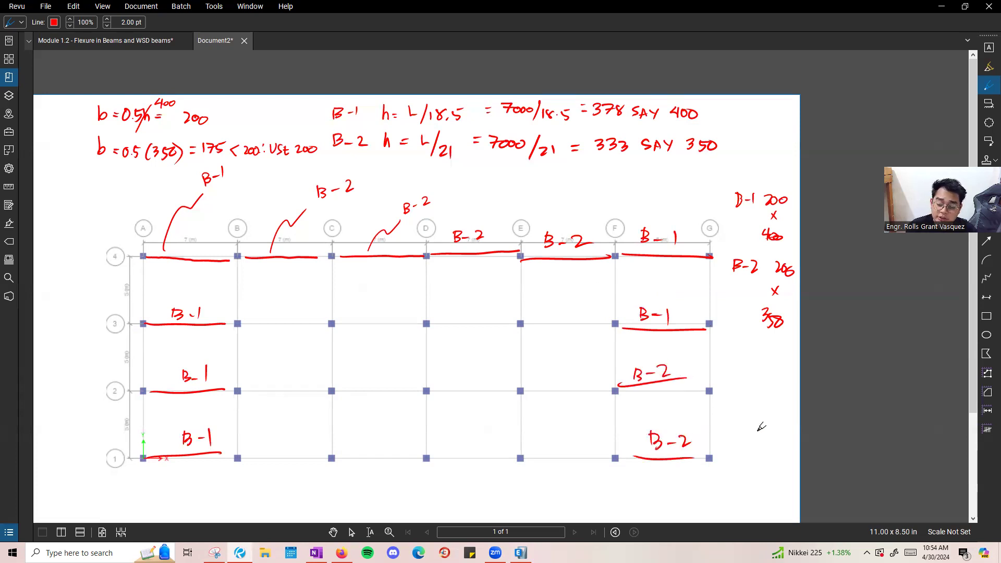
pyautogui.hotkey('ctrl', 'z')
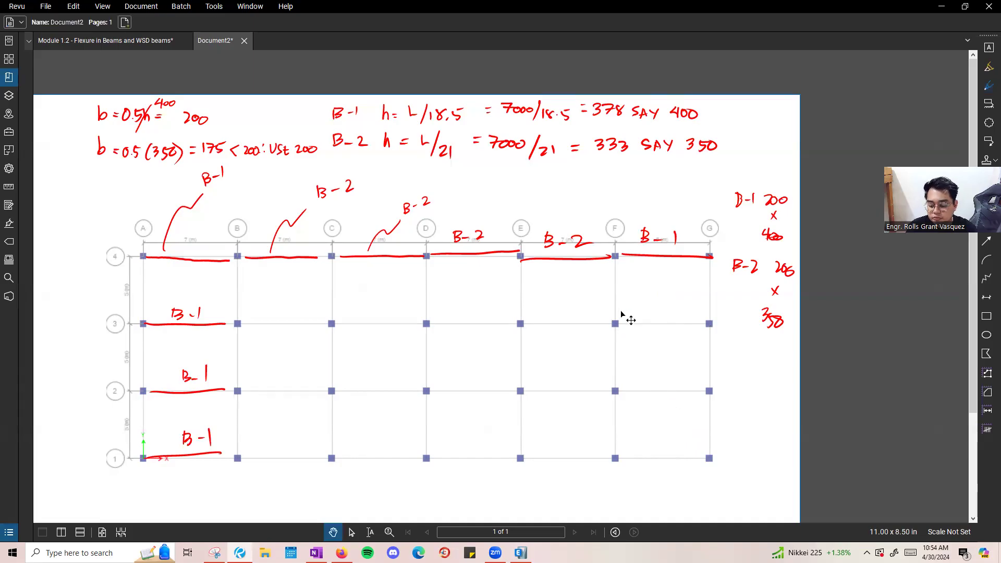
# Underline the beams between grids F and G on lines 3, 2 and 1 and label them B-1, B-1 and B-2.
pyautogui.hotkey('shift', 'alt', 'p')
pyautogui.moveTo(622, 326); pyautogui.dragTo(709, 328)
pyautogui.moveTo(625, 388); pyautogui.dragTo(700, 384)
pyautogui.moveTo(631, 459); pyautogui.dragTo(685, 447)
pyautogui.moveTo(643, 298); pyautogui.dragTo(646, 315)
pyautogui.moveTo(642, 300)
pyautogui.mouseDown()
pyautogui.moveTo(645, 316)
pyautogui.moveTo(661, 312)
pyautogui.mouseUp()
pyautogui.moveTo(671, 299); pyautogui.dragTo(671, 324)
pyautogui.moveTo(656, 364); pyautogui.dragTo(654, 380)
pyautogui.moveTo(655, 365)
pyautogui.mouseDown()
pyautogui.moveTo(655, 381)
pyautogui.moveTo(677, 371)
pyautogui.mouseUp()
pyautogui.moveTo(684, 362); pyautogui.dragTo(684, 381)
pyautogui.moveTo(646, 433); pyautogui.dragTo(646, 448)
pyautogui.moveTo(647, 432)
pyautogui.mouseDown()
pyautogui.moveTo(649, 448)
pyautogui.moveTo(665, 439)
pyautogui.mouseUp()
pyautogui.moveTo(671, 434); pyautogui.dragTo(686, 444)
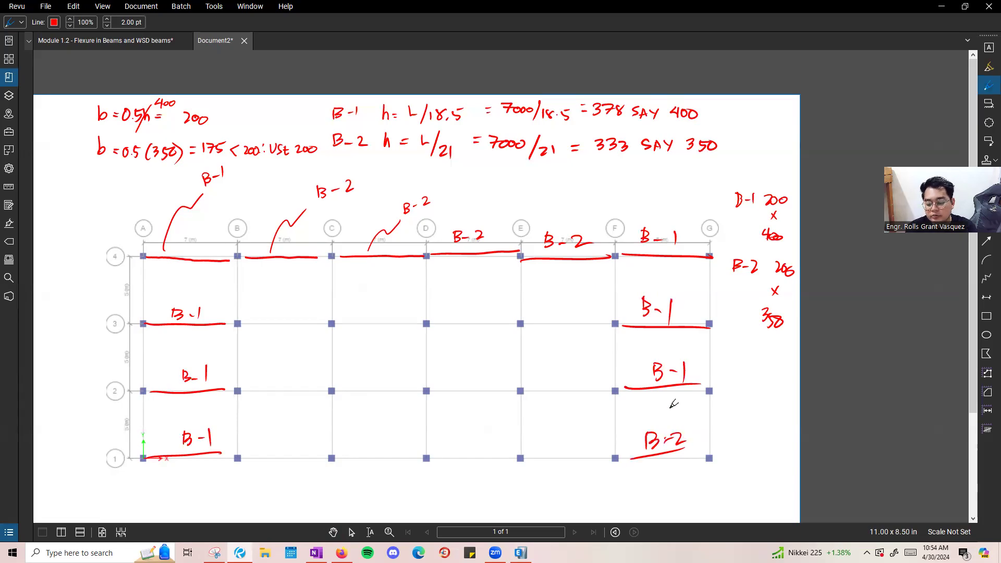
# Correct the label of the F–G beam on grid line 1 to B-1 by overwriting its number.
pyautogui.press('Escape')
pyautogui.click(693, 453)
pyautogui.click(713, 460)
pyautogui.hotkey('ctrl', 't')
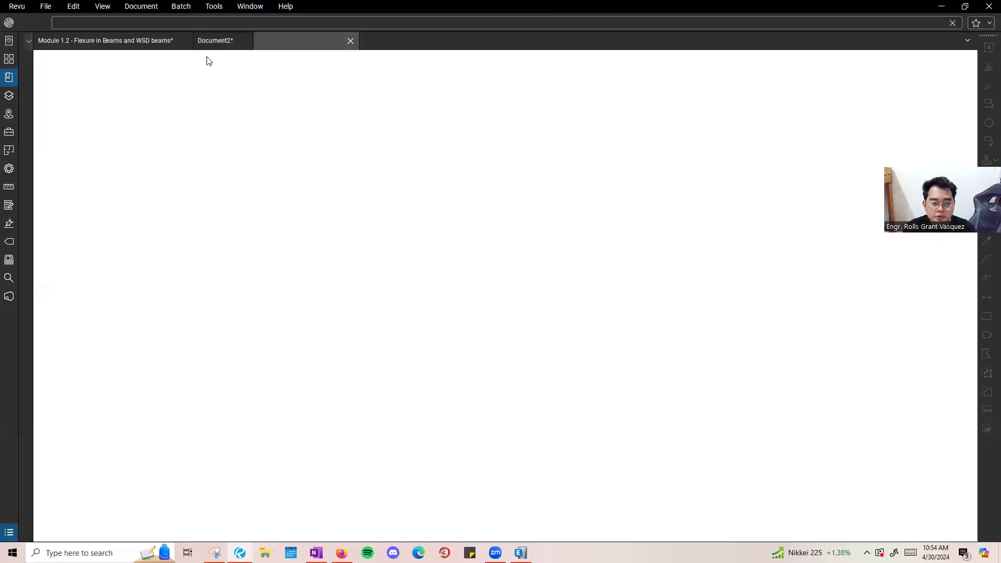
pyautogui.click(224, 43)
pyautogui.press('p')
pyautogui.moveTo(679, 431); pyautogui.dragTo(681, 451)
# Underline the interior beams between grids B and F on lines 3, 2 and 1, labelling the B–C beam on line 3 as B-2.
pyautogui.moveTo(253, 325); pyautogui.dragTo(340, 329)
pyautogui.moveTo(272, 305)
pyautogui.mouseDown()
pyautogui.moveTo(281, 319)
pyautogui.moveTo(290, 313)
pyautogui.mouseUp()
pyautogui.moveTo(295, 307); pyautogui.dragTo(316, 313)
pyautogui.moveTo(347, 329); pyautogui.dragTo(576, 328)
pyautogui.moveTo(257, 394); pyautogui.dragTo(429, 391)
pyautogui.moveTo(456, 402); pyautogui.dragTo(586, 400)
pyautogui.moveTo(267, 463); pyautogui.dragTo(543, 461)
pyautogui.moveTo(563, 469); pyautogui.dragTo(599, 468)
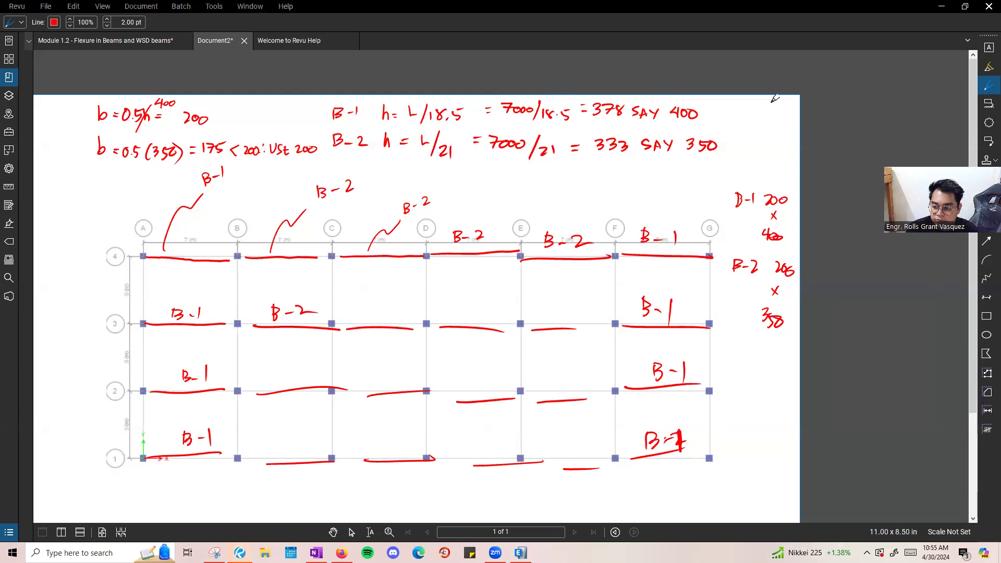
# Switch to the ETABS model with the 4F plan view.
pyautogui.hotkey('alt', 'Tab')
pyautogui.press('Tab')
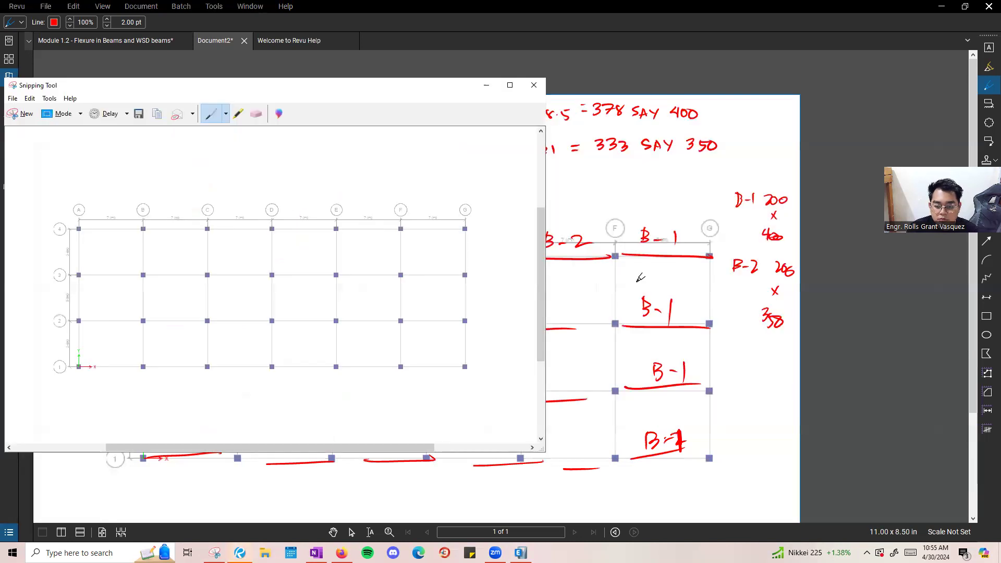
pyautogui.hotkey('alt', 'Tab')
pyautogui.press('Tab')
pyautogui.press('Tab')
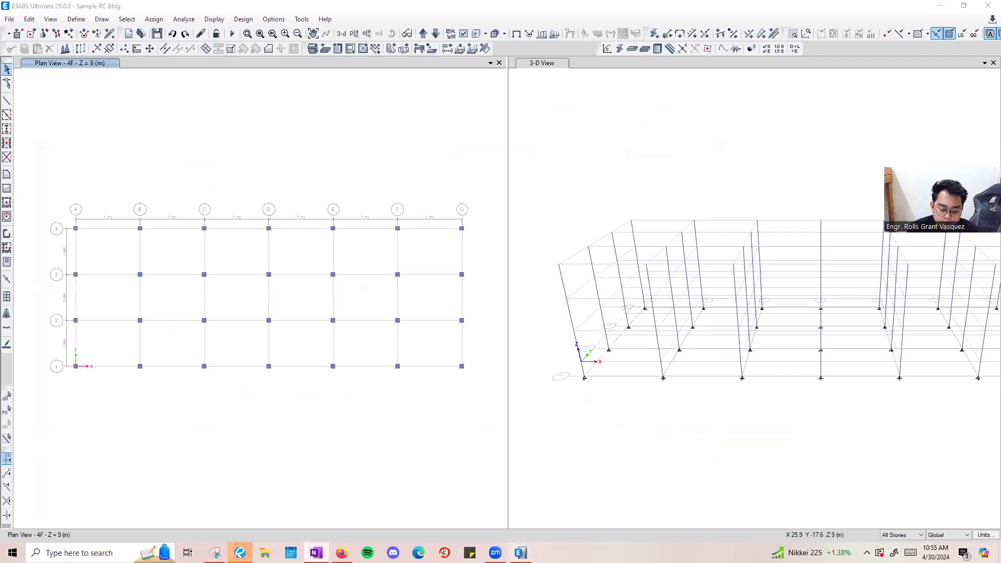
pyautogui.rightClick(345, 550)
pyautogui.click(348, 532)
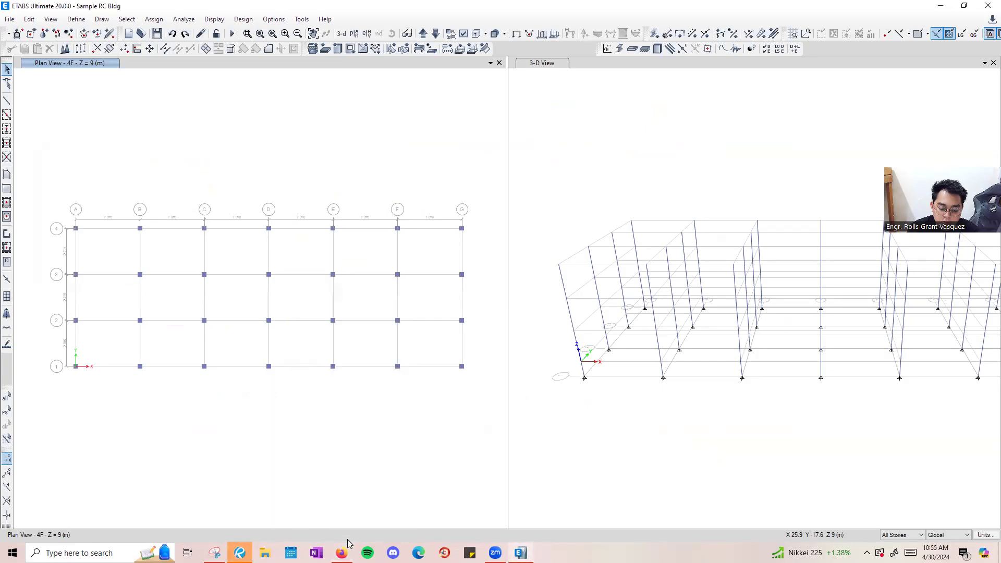
# Start a new frame section property with a Concrete Rectangular shape.
pyautogui.click(75, 18)
pyautogui.moveTo(96, 49)
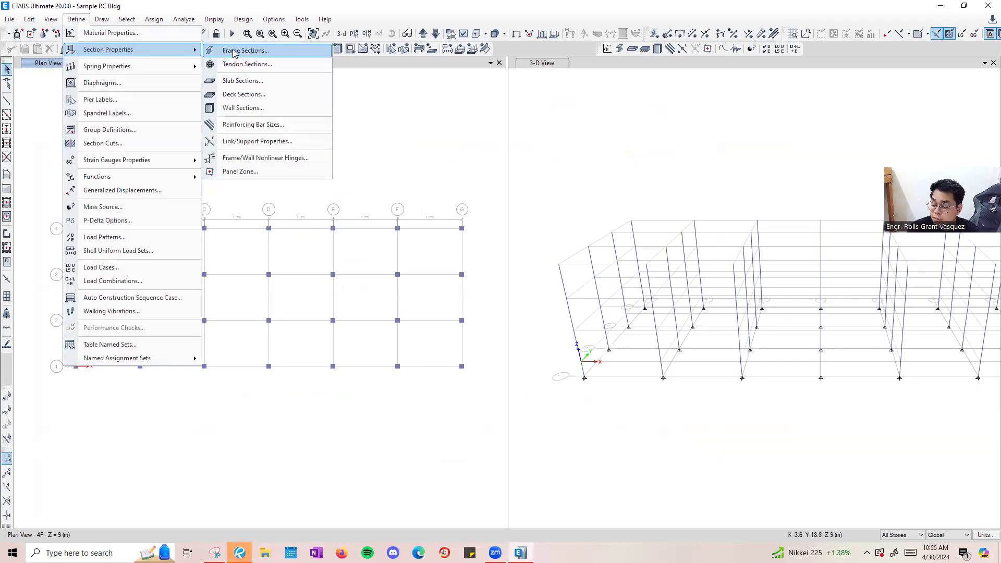
pyautogui.click(233, 51)
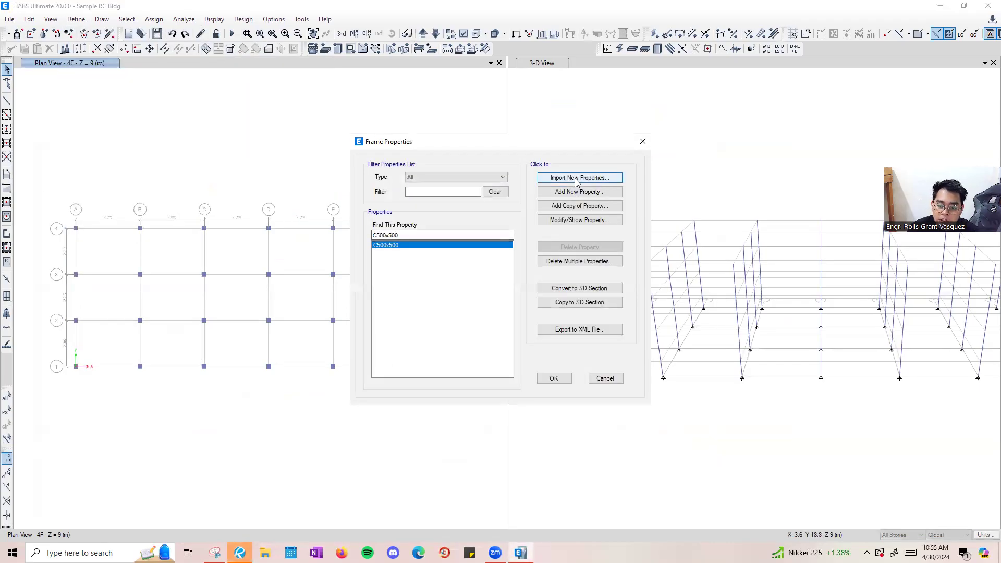
pyautogui.click(567, 192)
pyautogui.click(582, 190)
pyautogui.click(552, 286)
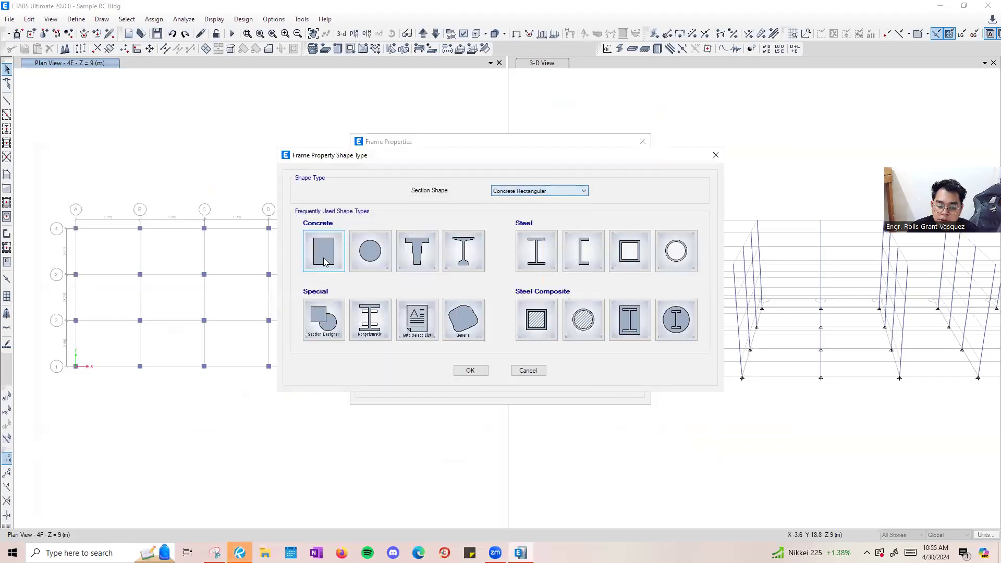
pyautogui.click(323, 250)
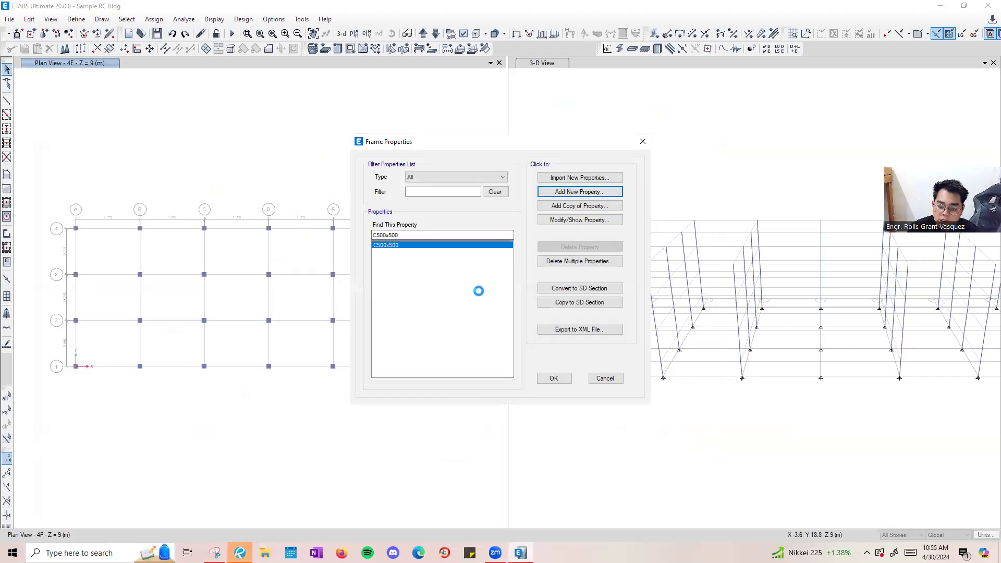
# Name the section B-1 200x400, use the Concrete fc=28 MPa material and give it a dark green display color.
pyautogui.write('B-1 200x400')
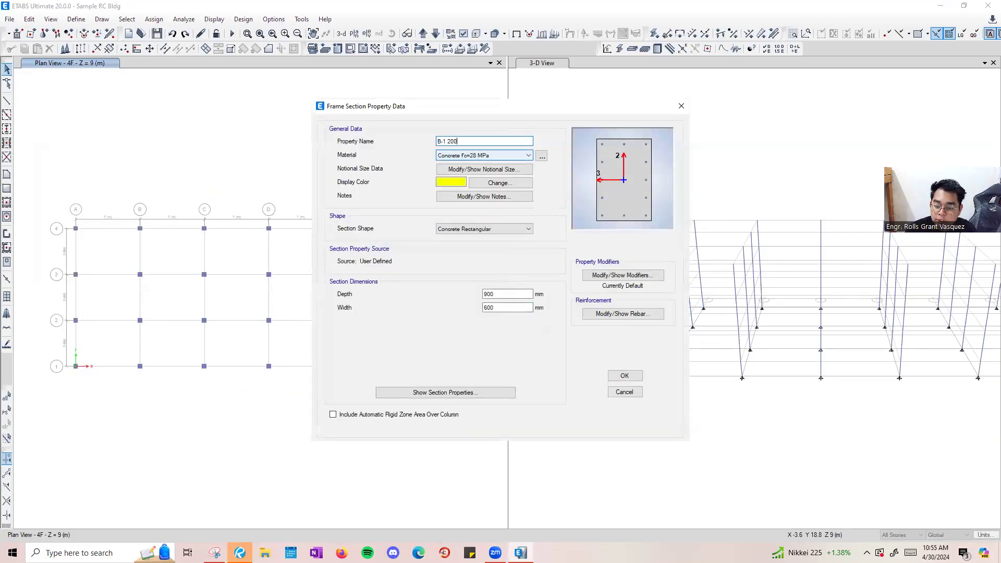
pyautogui.click(475, 156)
pyautogui.click(461, 174)
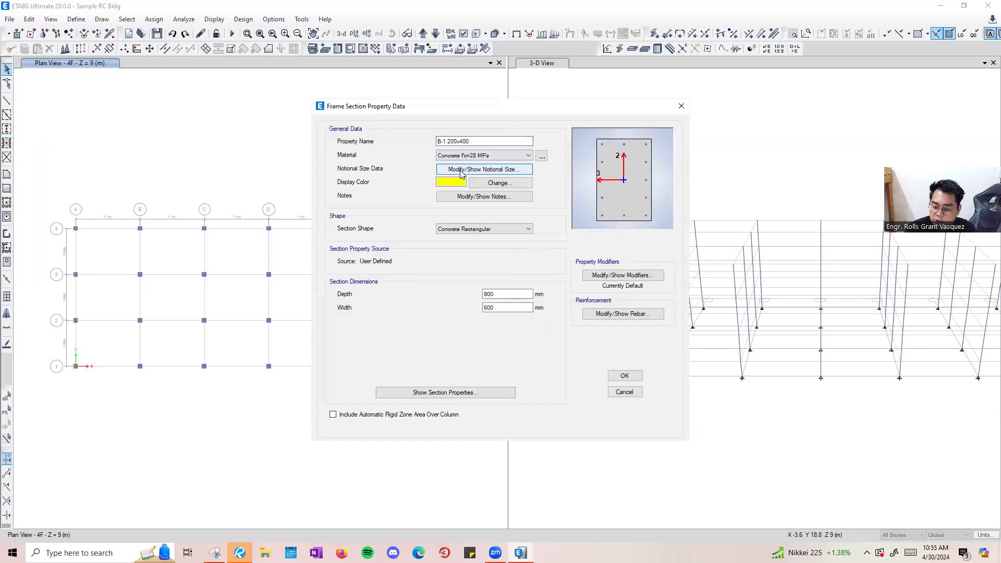
pyautogui.click(488, 183)
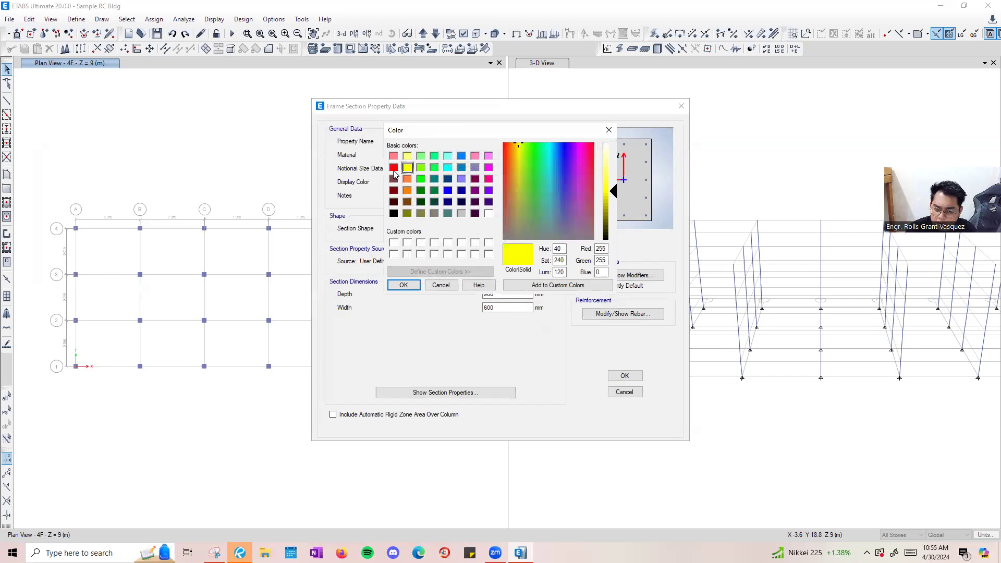
pyautogui.click(435, 190)
pyautogui.click(404, 284)
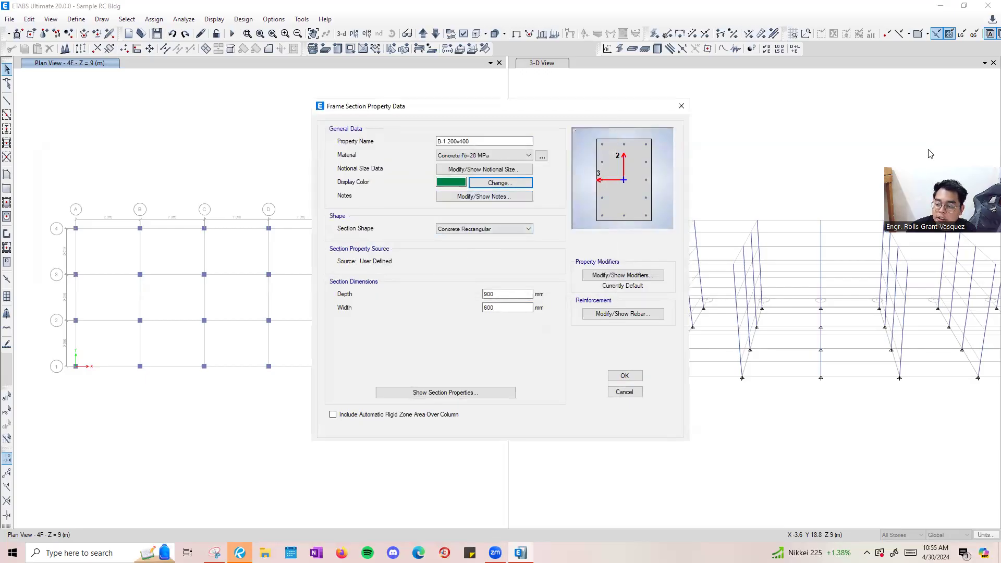
# Set the B-1 section's depth to 400 mm and its width to 200 mm.
pyautogui.click(508, 293)
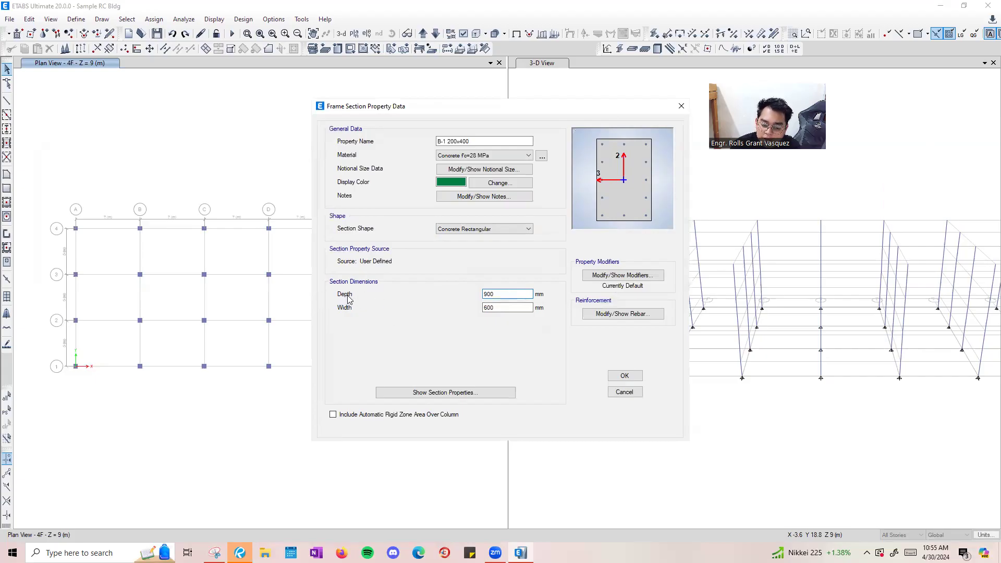
pyautogui.write('400')
pyautogui.press('Tab')
pyautogui.write('200')
pyautogui.click(506, 294)
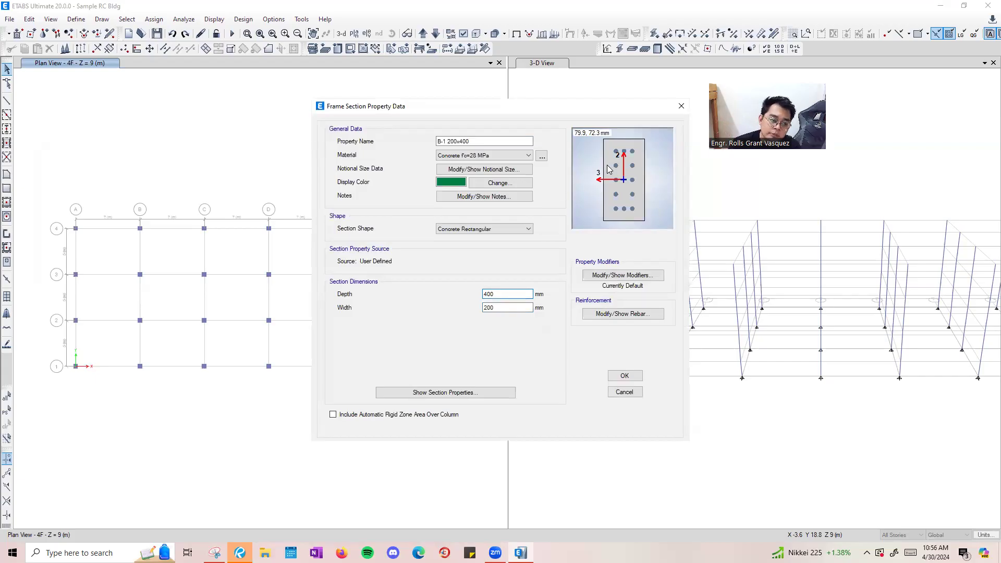
# Set the section's moment of inertia modifiers about the 2 and 3 axes to 0.35 and reduce its torsional constant modifier.
pyautogui.click(635, 274)
pyautogui.doubleClick(540, 254)
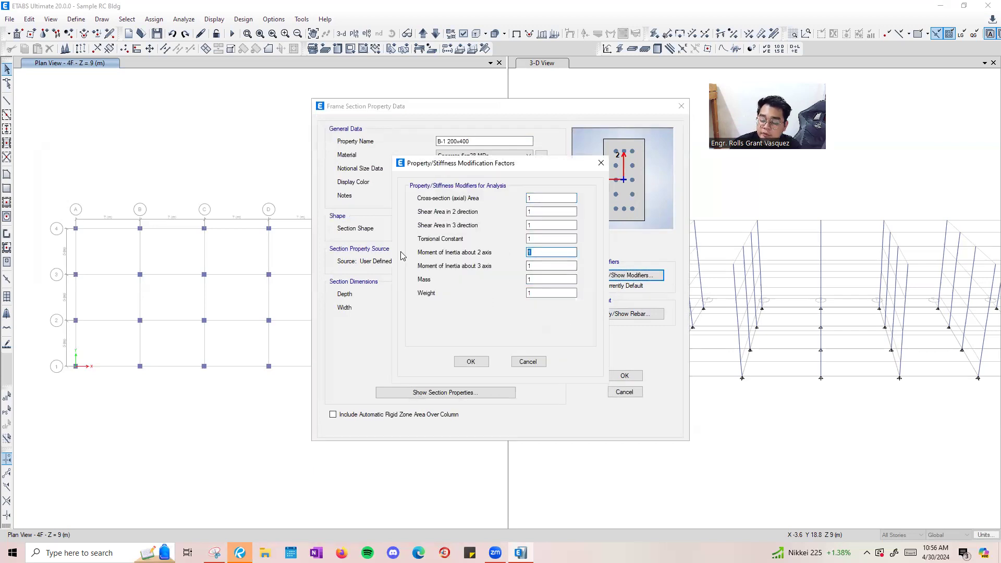
pyautogui.write('0.35')
pyautogui.press('Tab')
pyautogui.write('0')
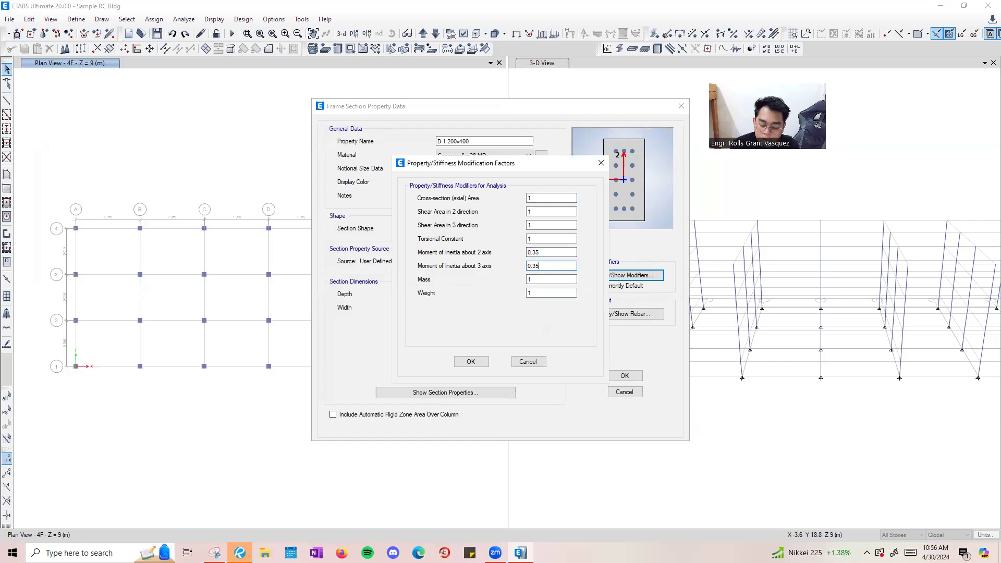
pyautogui.doubleClick(530, 239)
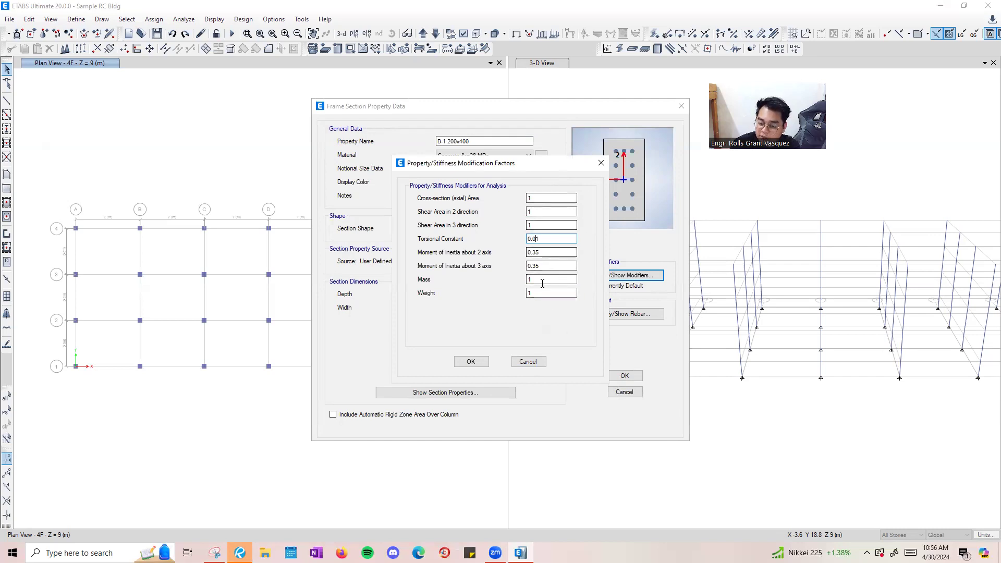
pyautogui.click(471, 361)
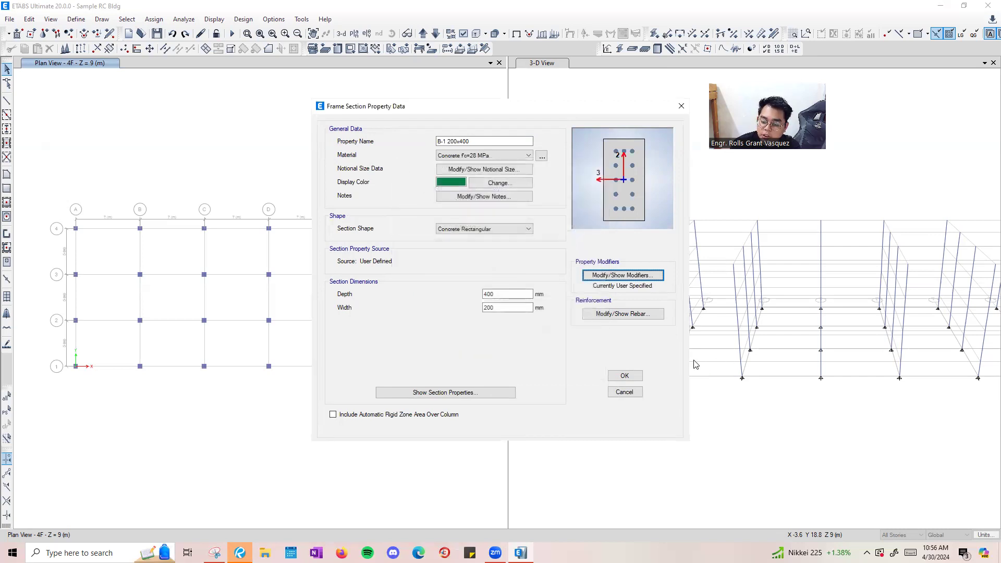
# Set the B-1 section's reinforcement design type to M3 Design Only (Beam) with Rebar fy=420 MPa for longitudinal and confinement bars.
pyautogui.click(615, 314)
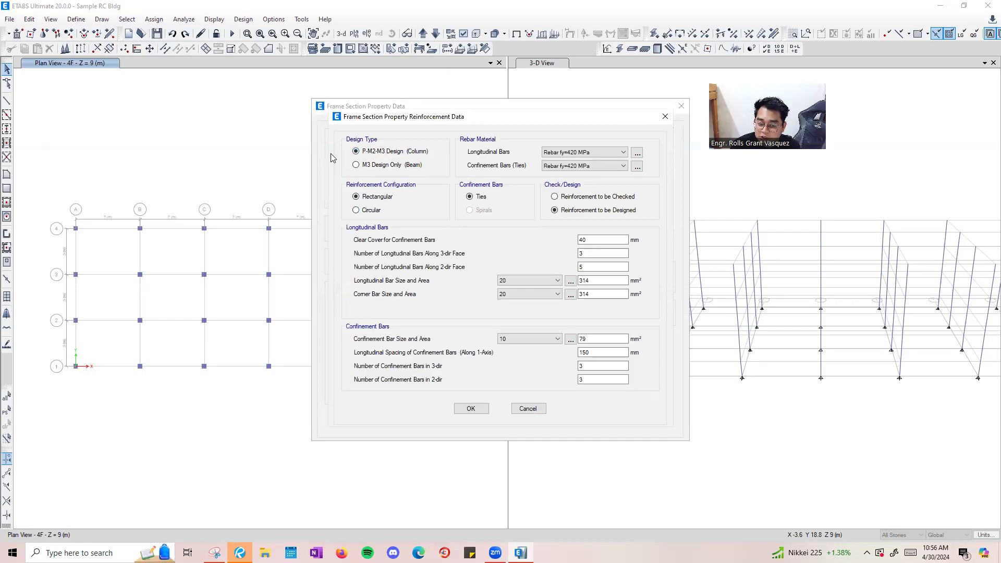
pyautogui.click(383, 166)
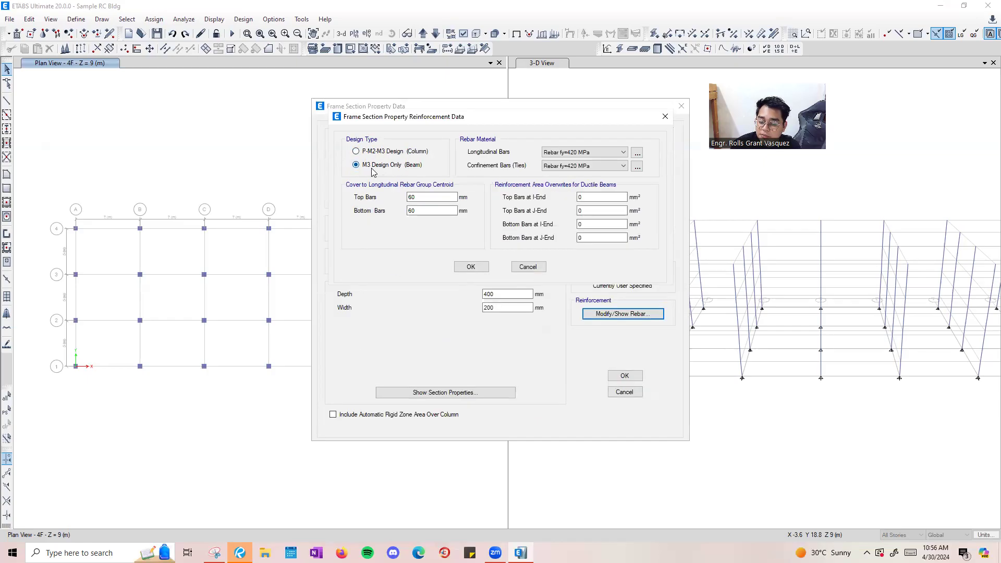
pyautogui.click(579, 152)
pyautogui.click(578, 162)
pyautogui.click(576, 165)
pyautogui.click(522, 168)
pyautogui.click(569, 170)
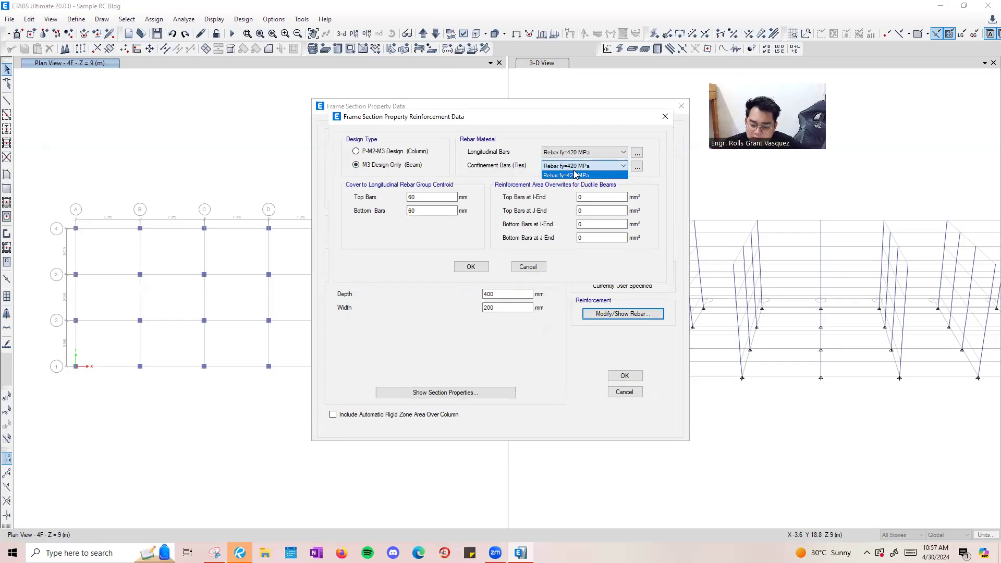
pyautogui.click(577, 175)
pyautogui.click(581, 167)
pyautogui.click(586, 176)
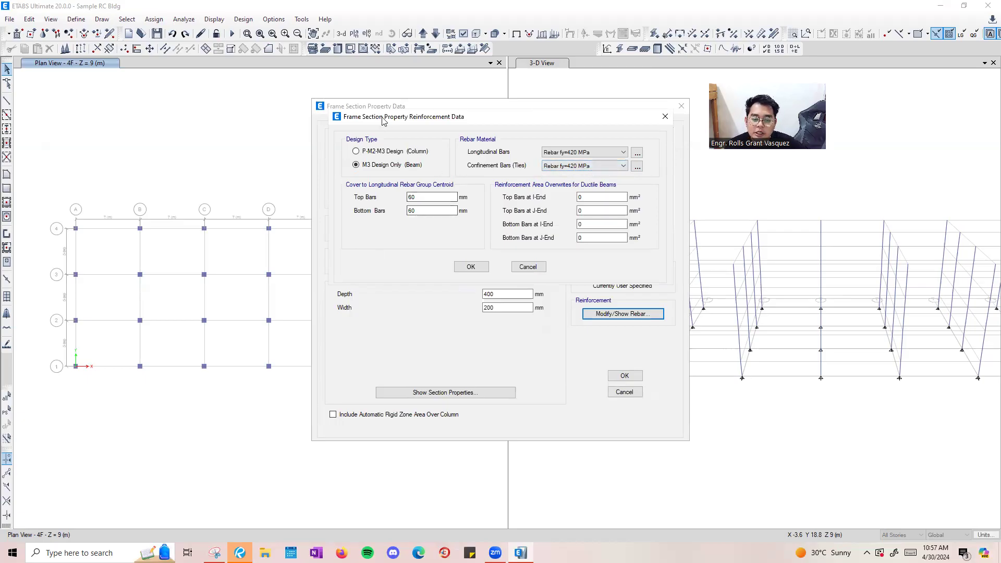
# Accept the B-1 reinforcement data with 60 mm cover for top and bottom bars and save the section.
pyautogui.moveTo(117, 134); pyautogui.dragTo(117, 132)
pyautogui.click(159, 209)
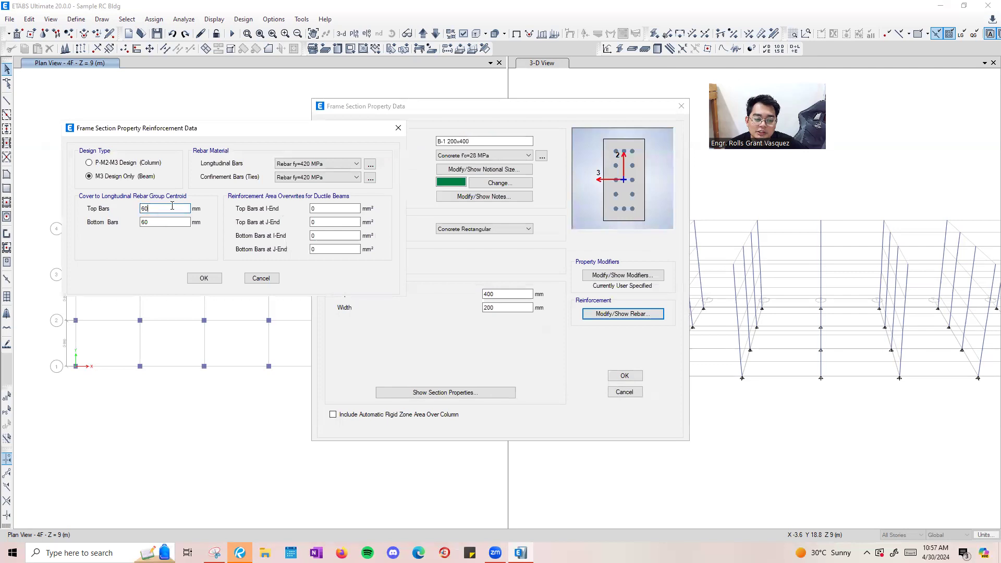
pyautogui.click(317, 205)
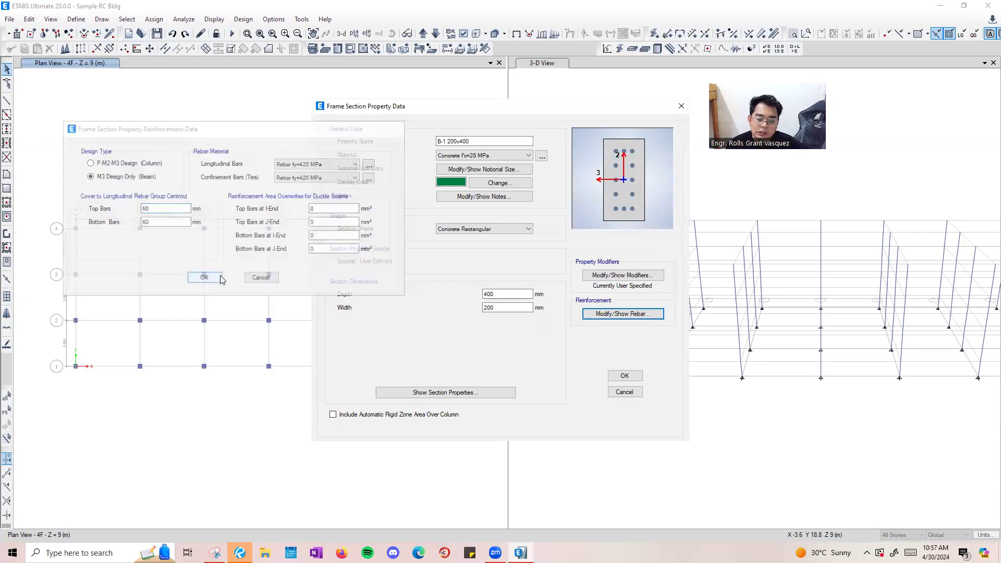
pyautogui.click(205, 278)
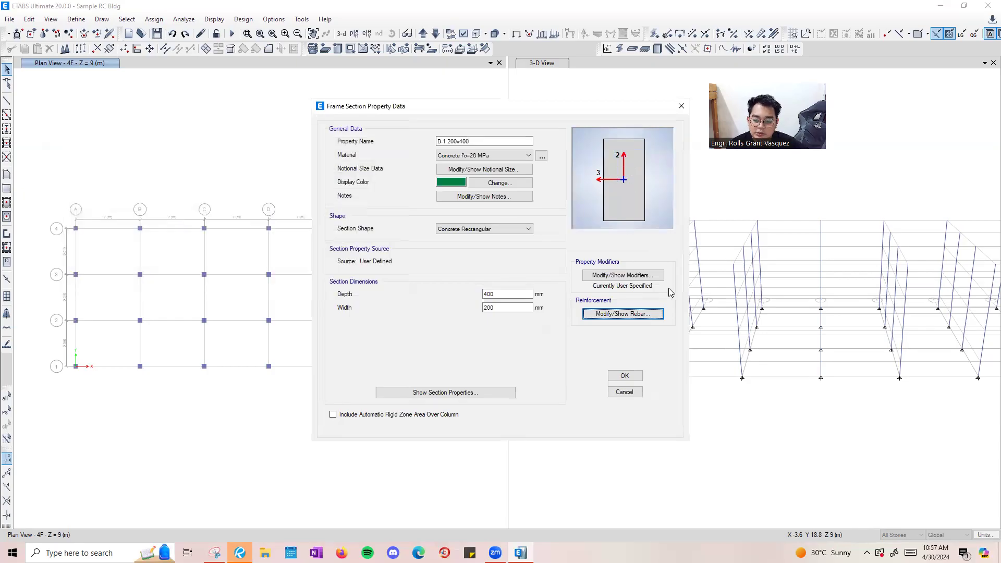
pyautogui.click(624, 375)
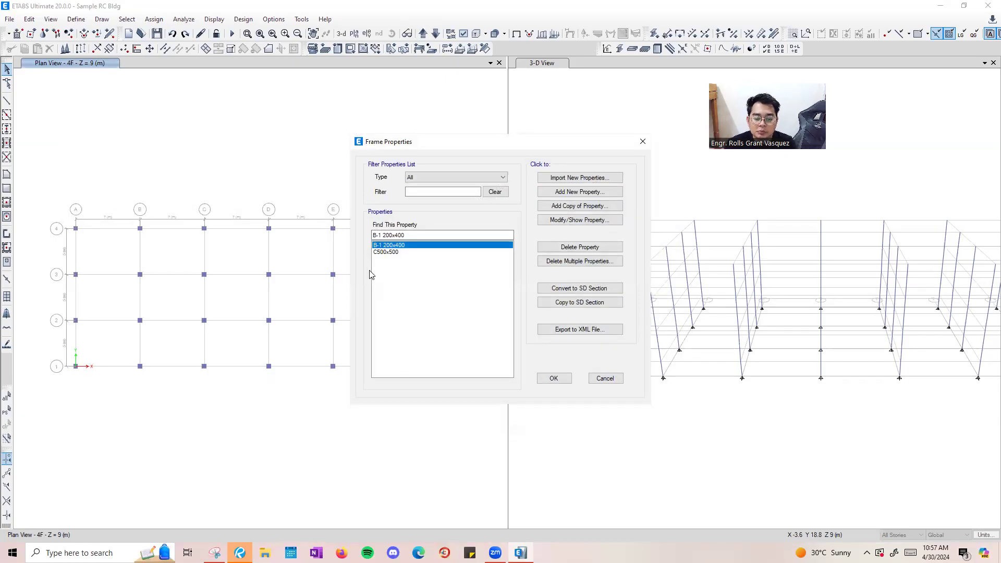
pyautogui.click(583, 192)
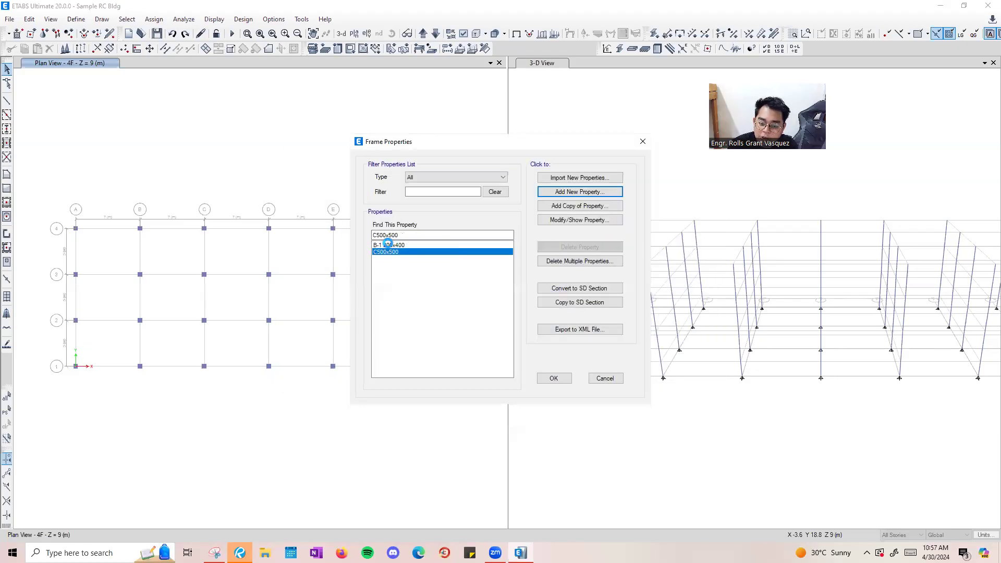
pyautogui.click(396, 251)
pyautogui.click(679, 106)
# Add a copy of the B-1 200x400 frame property and name it B-2 200x350.
pyautogui.click(397, 245)
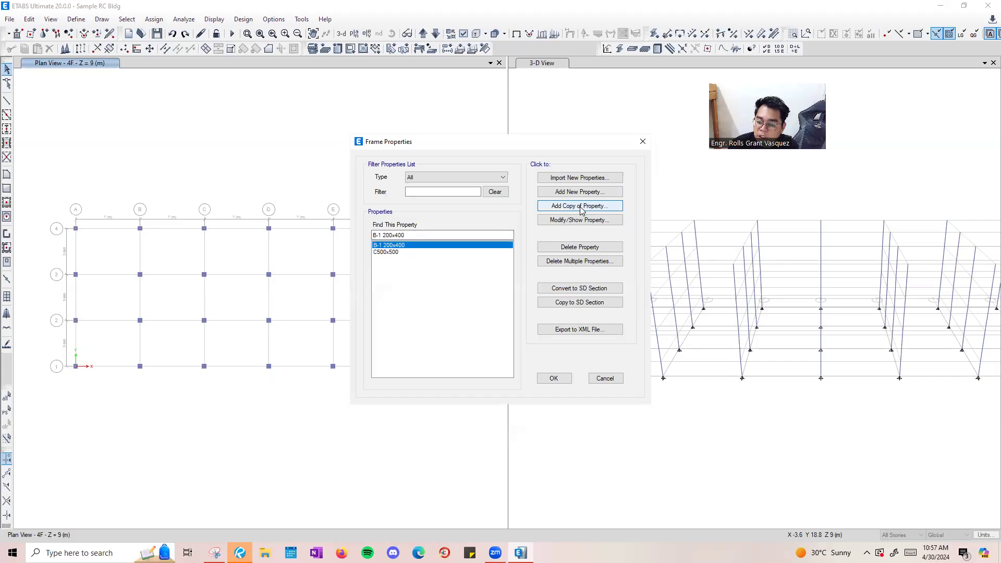
pyautogui.click(580, 207)
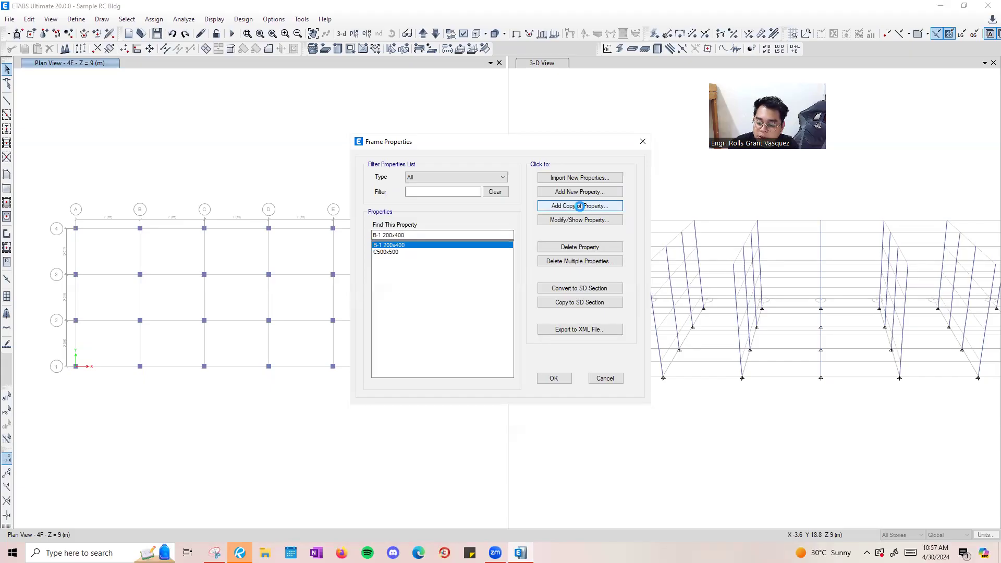
pyautogui.write('B-2 200x350')
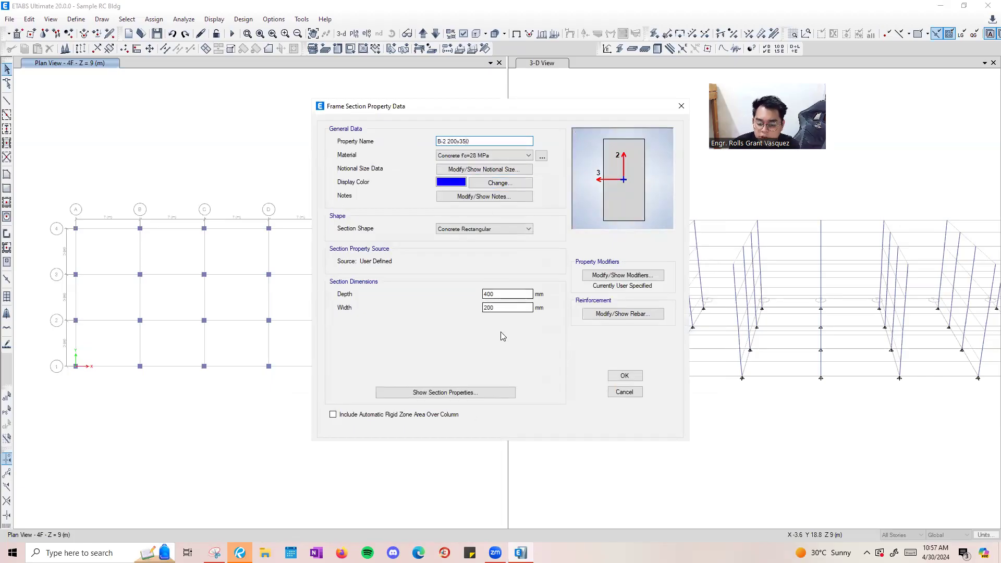
# Switch to Revu to circle the B-2 size note, and back in ETABS set the B-2 section's depth to 350 mm.
pyautogui.hotkey('alt', 'Tab')
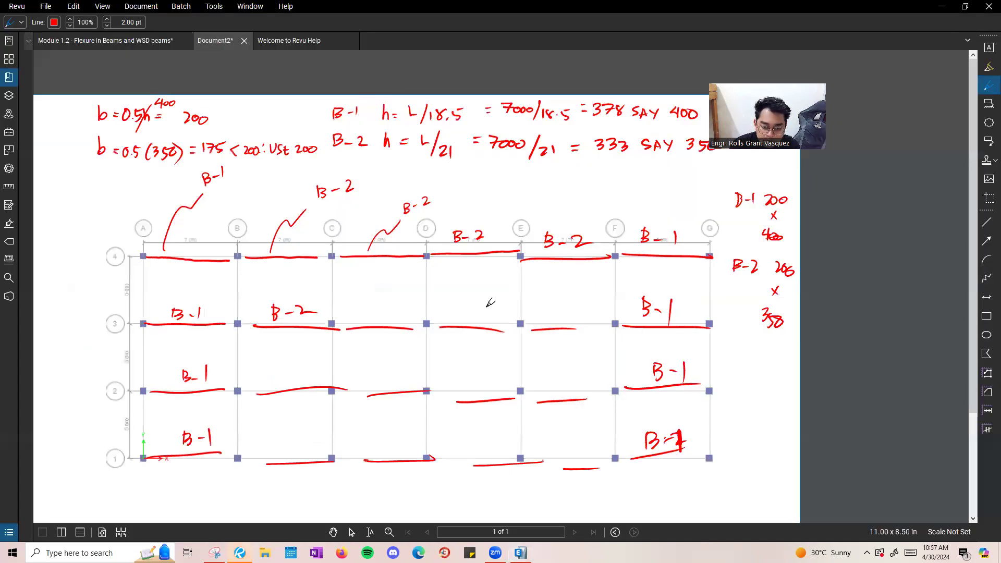
pyautogui.moveTo(746, 241); pyautogui.dragTo(759, 243)
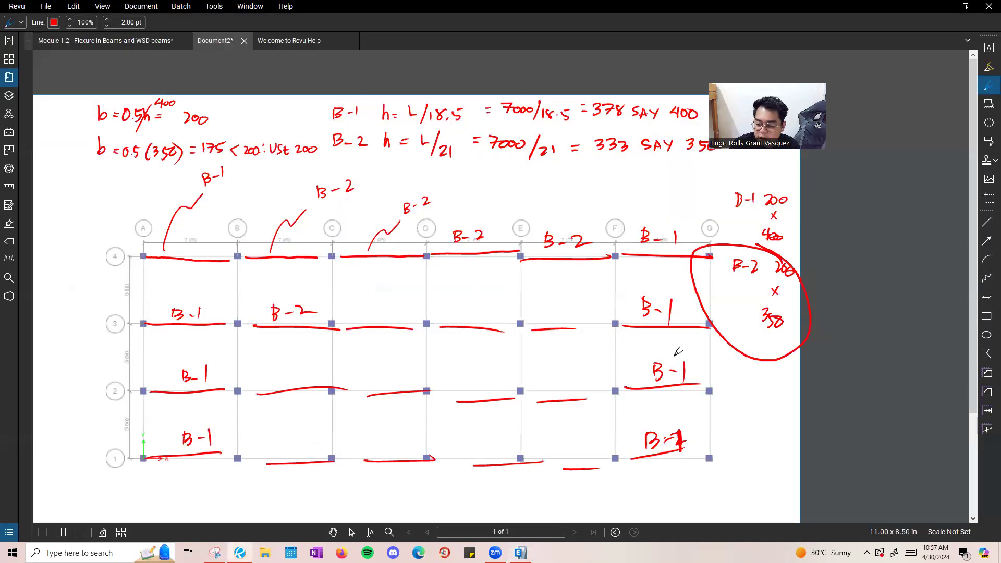
pyautogui.hotkey('alt', 'Tab')
pyautogui.doubleClick(518, 292)
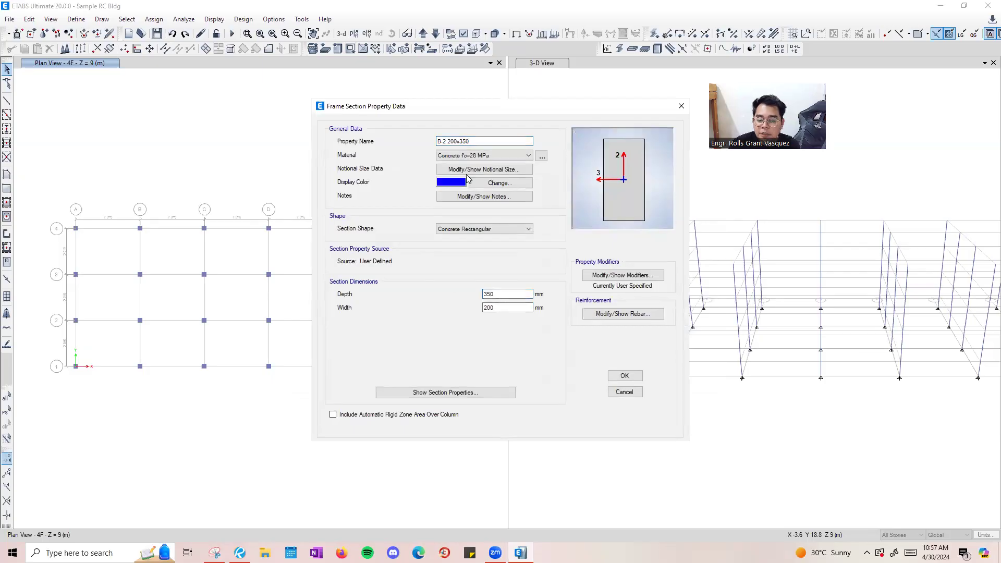
# Review the B-2 section's stiffness modifiers for torsional constant and moments of inertia about the 2 and 3 axes.
pyautogui.click(605, 275)
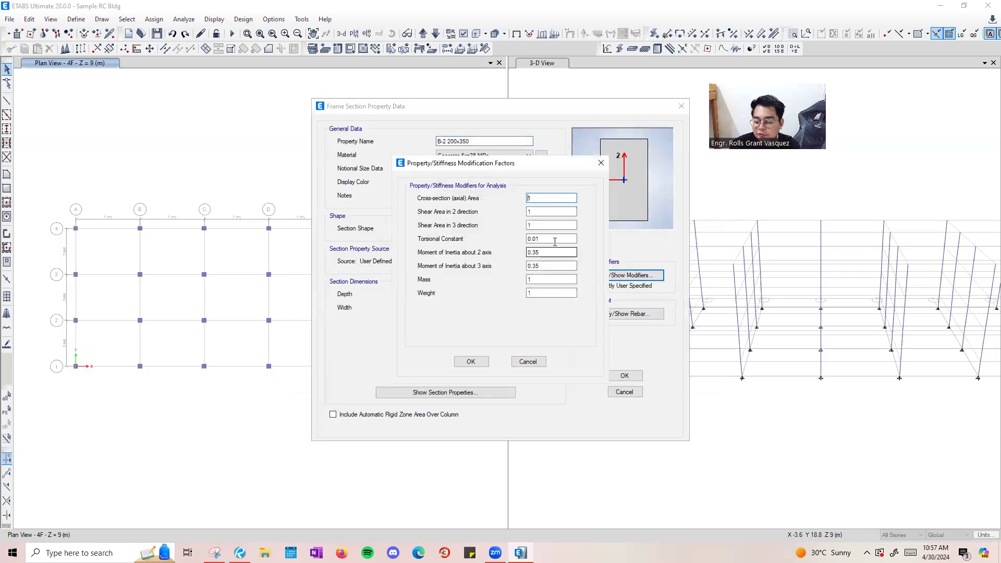
pyautogui.click(549, 266)
pyautogui.click(548, 252)
pyautogui.click(547, 239)
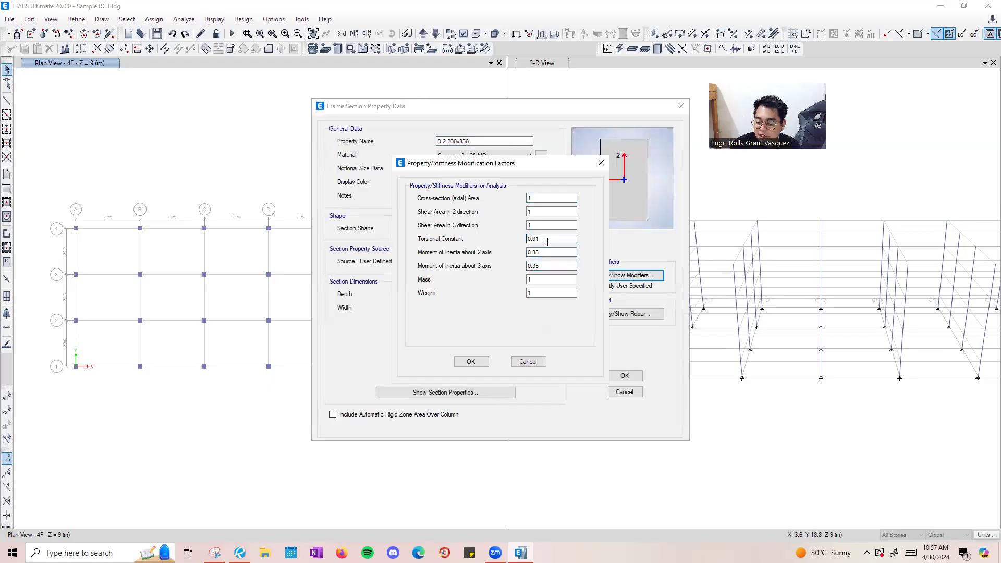
pyautogui.click(600, 163)
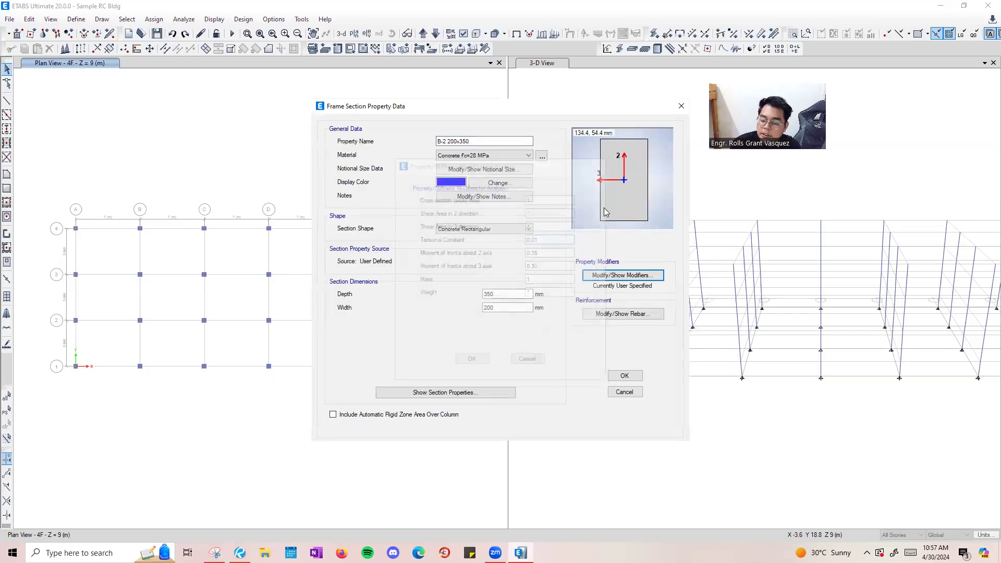
# Confirm M3 Design Only (Beam) as the B-2 section's reinforcement design type and save the section.
pyautogui.click(623, 313)
pyautogui.click(401, 164)
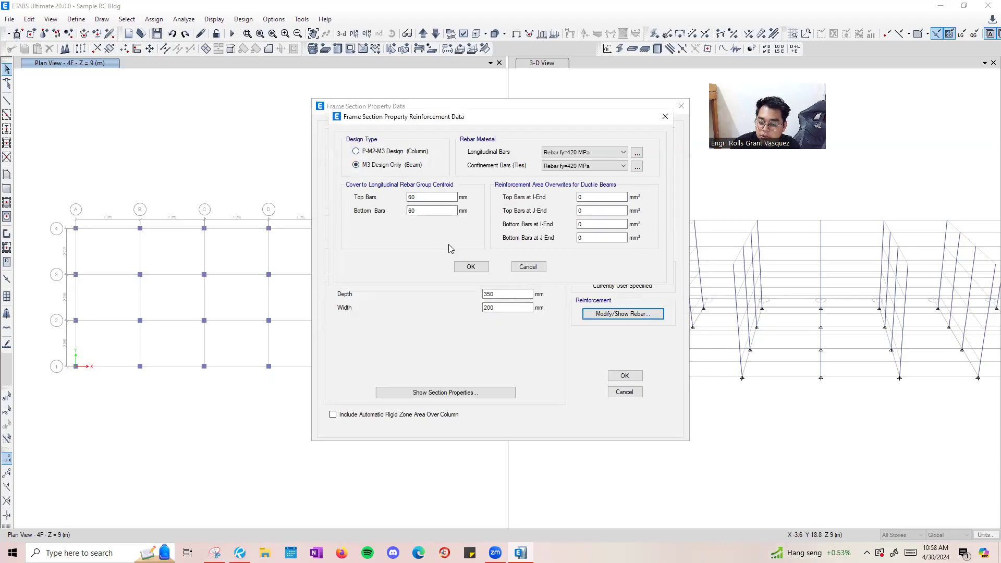
pyautogui.click(473, 271)
pyautogui.click(624, 375)
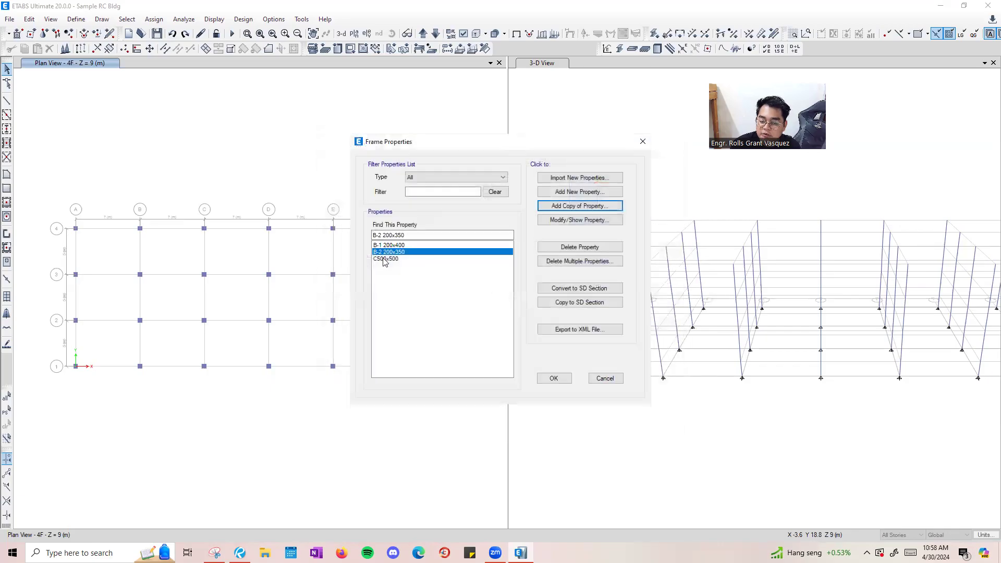
# Check the B-1 200x400 and B-2 200x350 entries among the frame properties and accept the definitions.
pyautogui.click(397, 246)
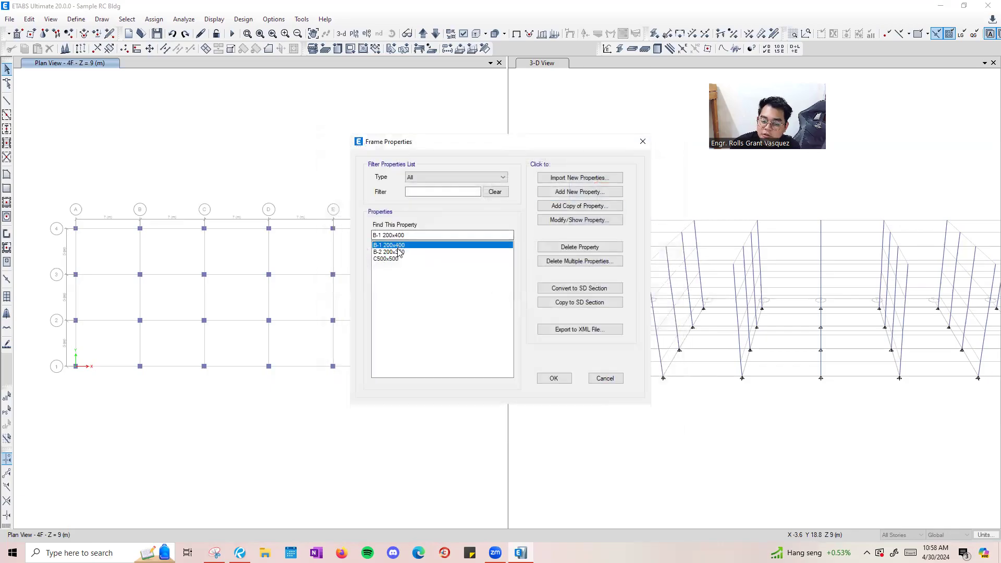
pyautogui.click(399, 253)
pyautogui.click(404, 245)
pyautogui.click(405, 253)
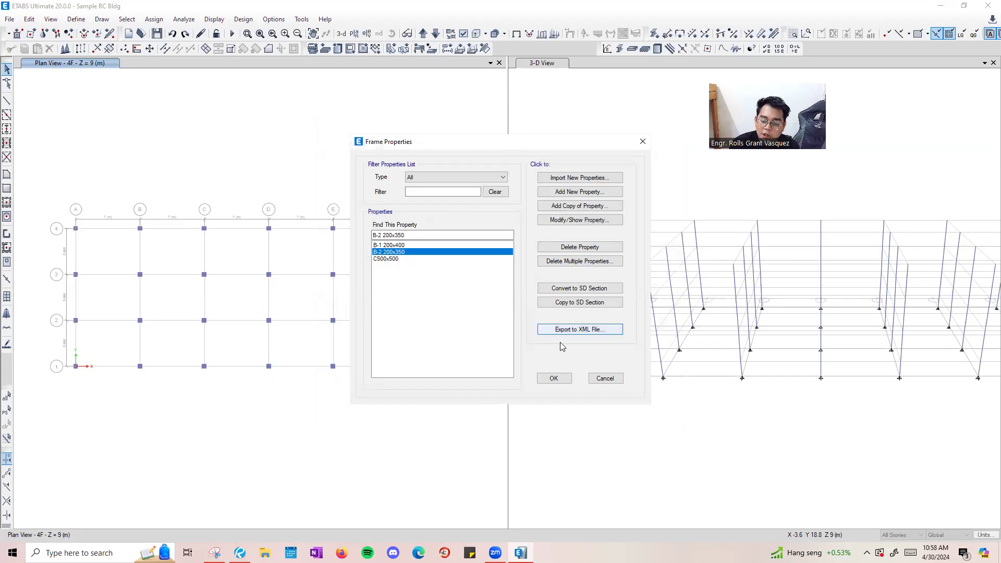
pyautogui.click(553, 378)
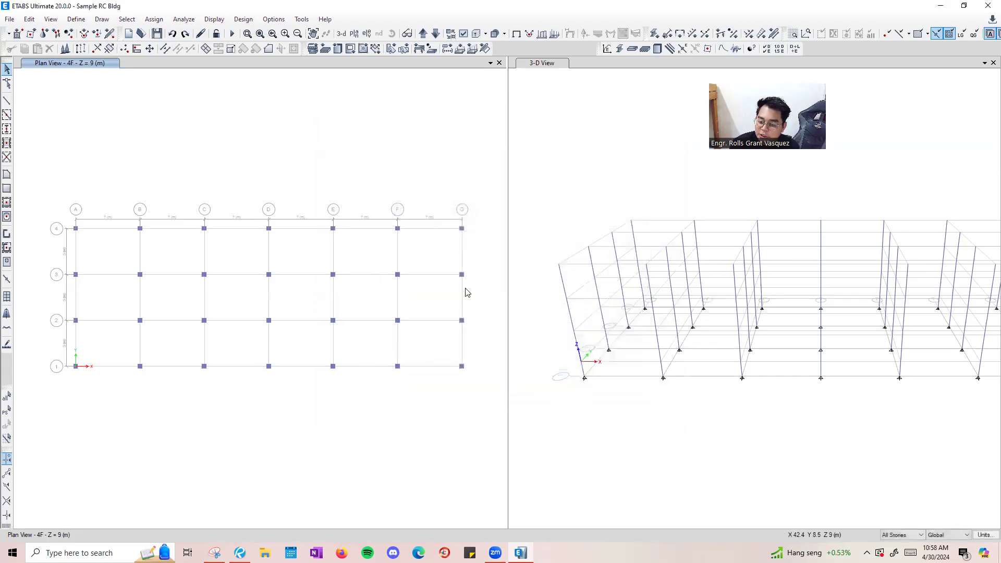
# Set the plan view's drawing scope to All Stories.
pyautogui.moveTo(102, 239); pyautogui.dragTo(96, 278, button='middle')
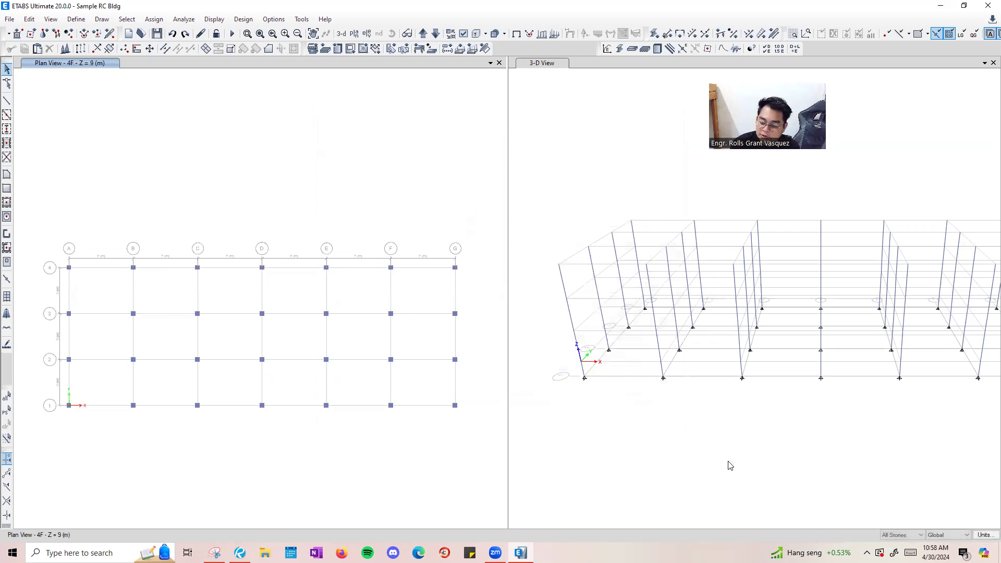
pyautogui.click(902, 535)
pyautogui.click(901, 551)
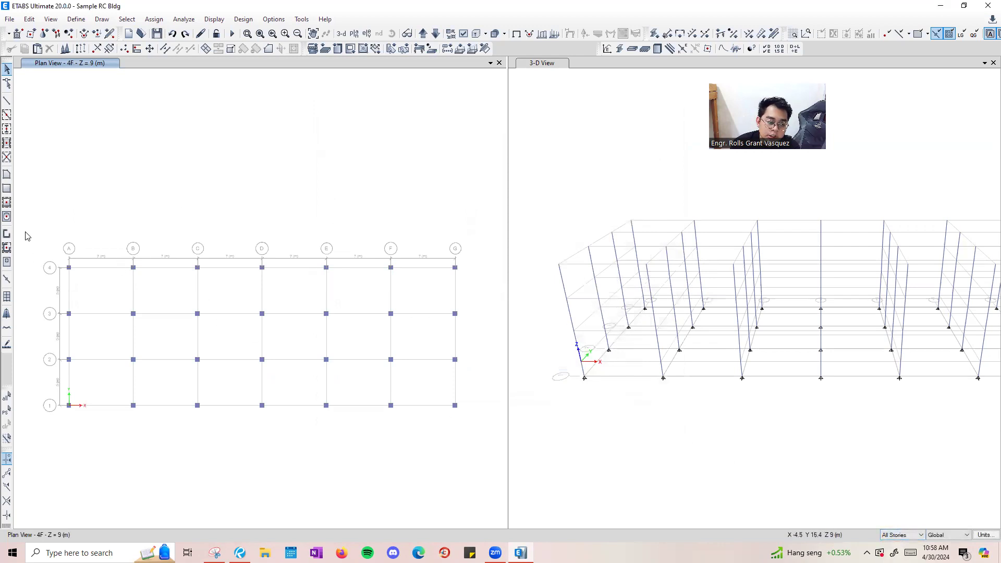
# Start the Quick Draw Beams/Columns command and assign B-1 200x400 as the property for the new frames.
pyautogui.click(102, 21)
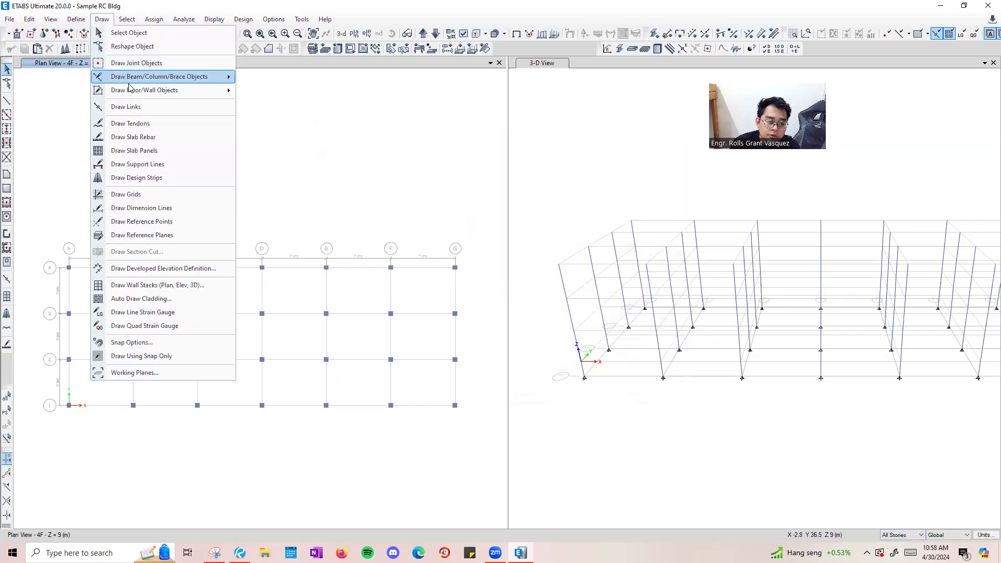
pyautogui.moveTo(193, 83)
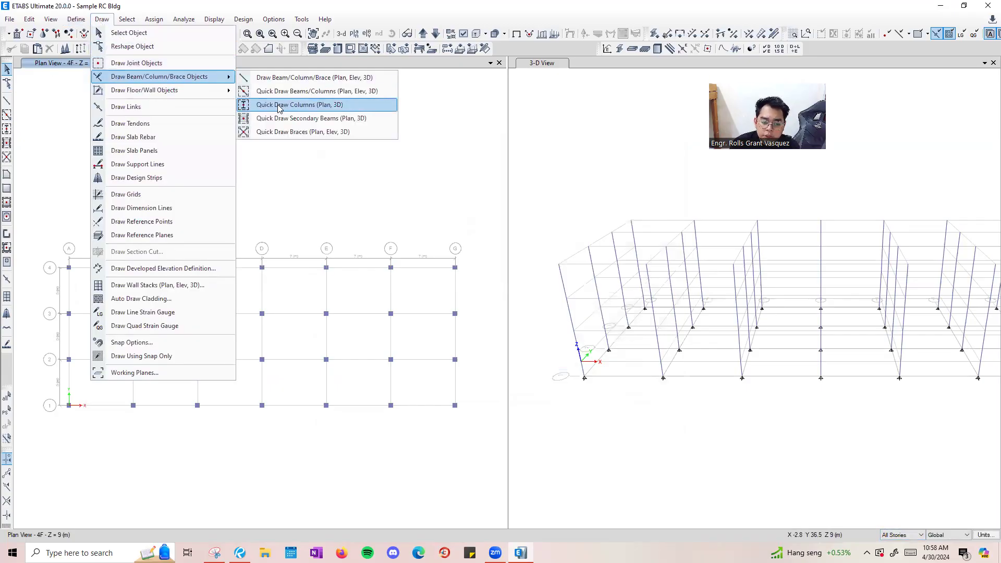
pyautogui.click(301, 91)
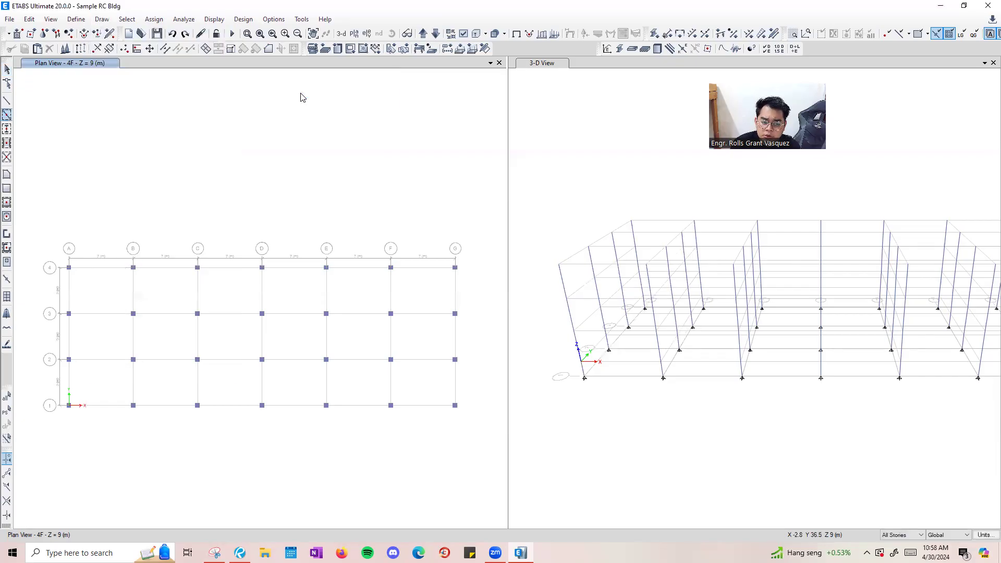
pyautogui.moveTo(504, 78); pyautogui.dragTo(395, 127)
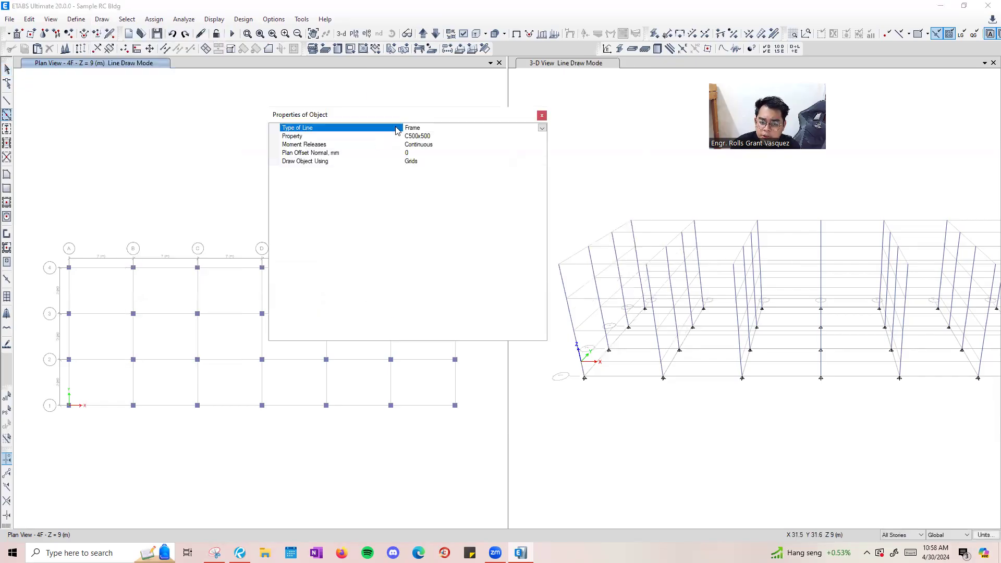
pyautogui.click(531, 136)
pyautogui.click(541, 137)
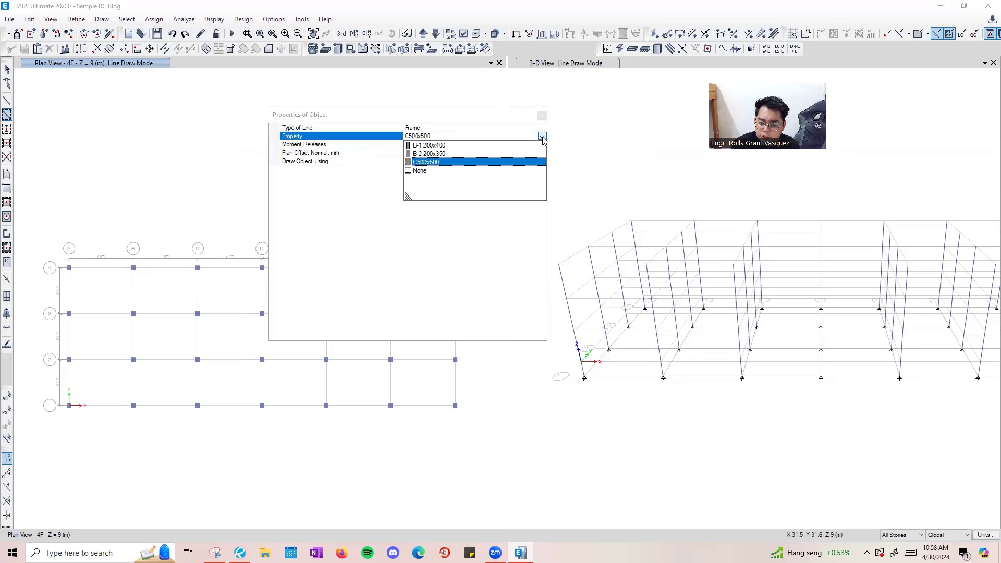
pyautogui.click(433, 146)
# Keep the new beams' moment releases Continuous and their plan offset normal at 0 mm.
pyautogui.click(434, 147)
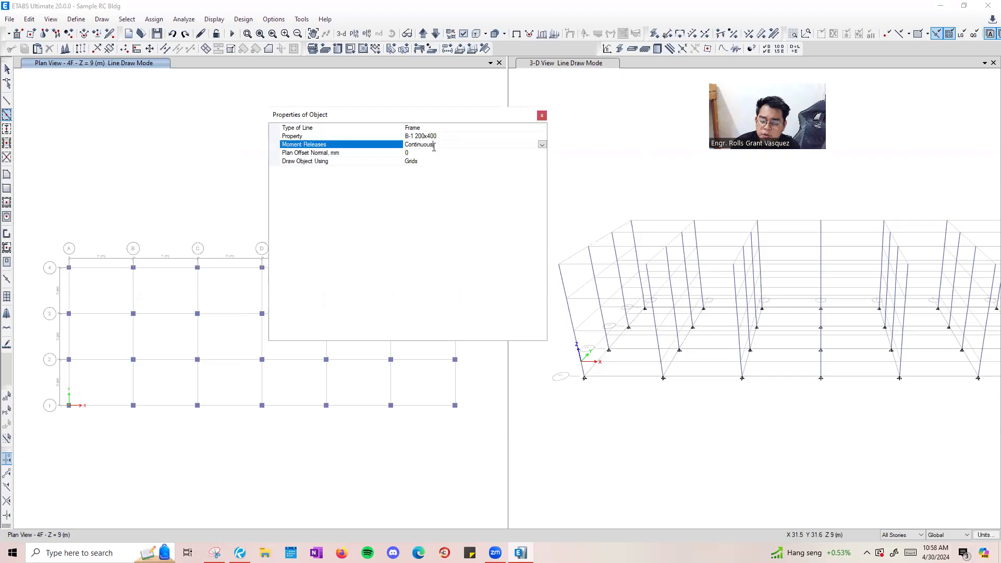
pyautogui.click(543, 147)
pyautogui.click(542, 147)
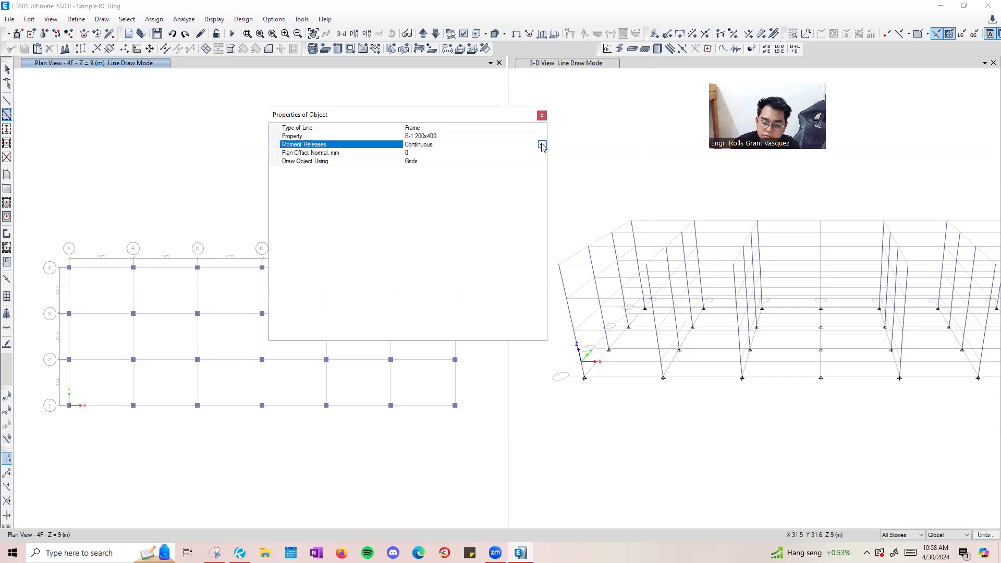
pyautogui.click(441, 154)
# Draw a B-1 beam on grid line 4 between grids A and B in the plan view.
pyautogui.moveTo(387, 116); pyautogui.dragTo(566, 104)
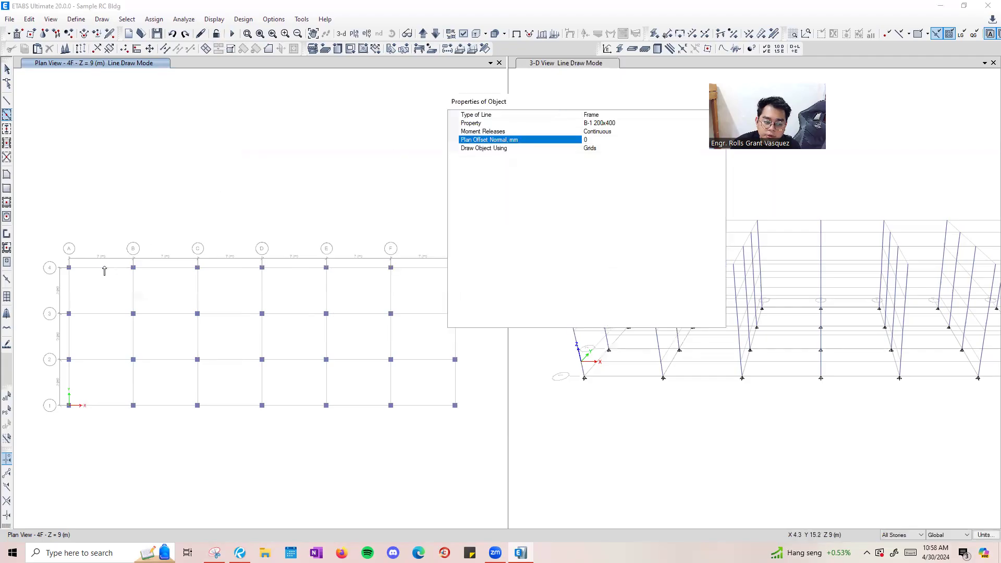
pyautogui.scroll(3, 47, 271)
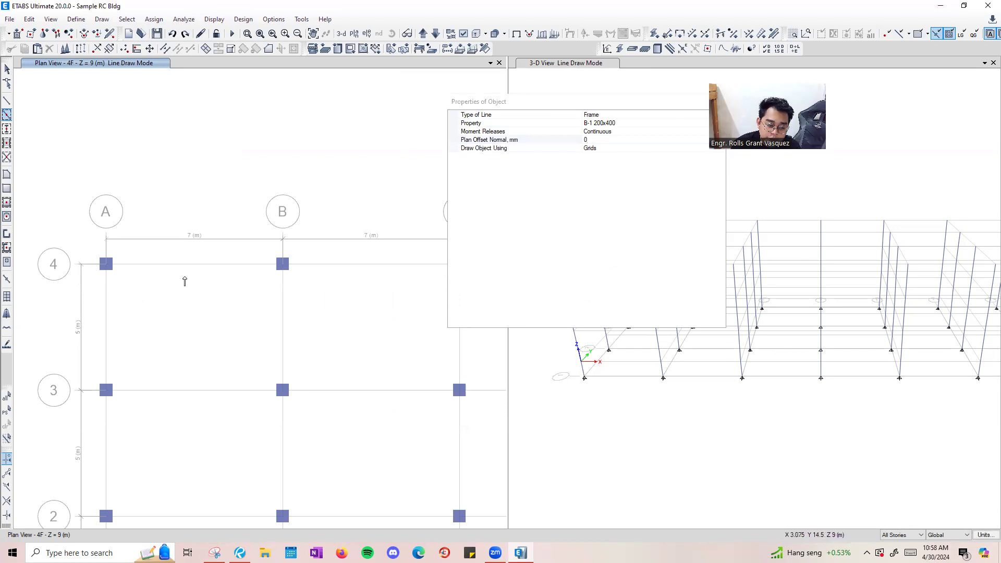
pyautogui.click(219, 263)
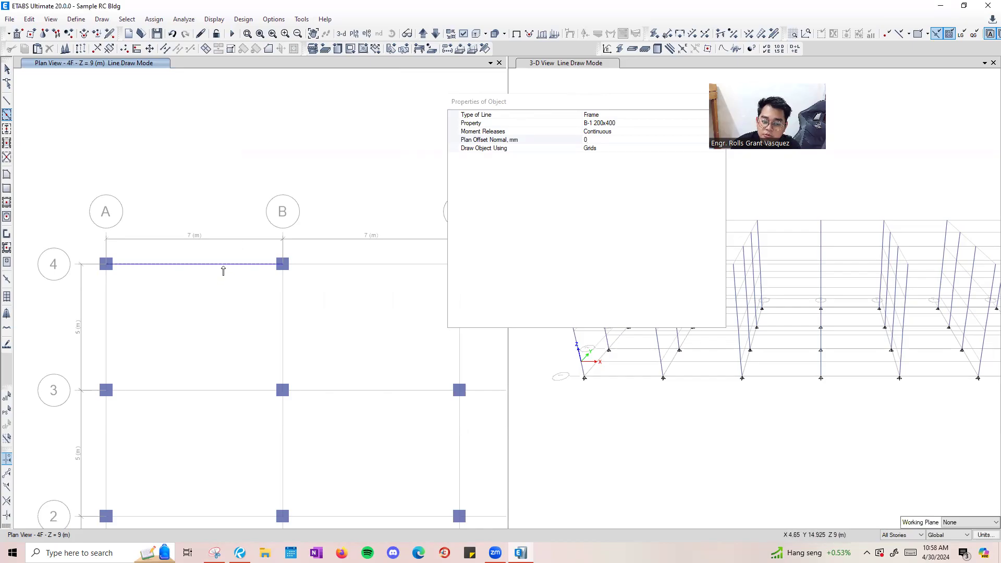
# Draw B-1 200x400 beams on grid line 1 between A and B, and on grid lines 4 and 1 between F and G.
pyautogui.moveTo(516, 105); pyautogui.dragTo(348, 362)
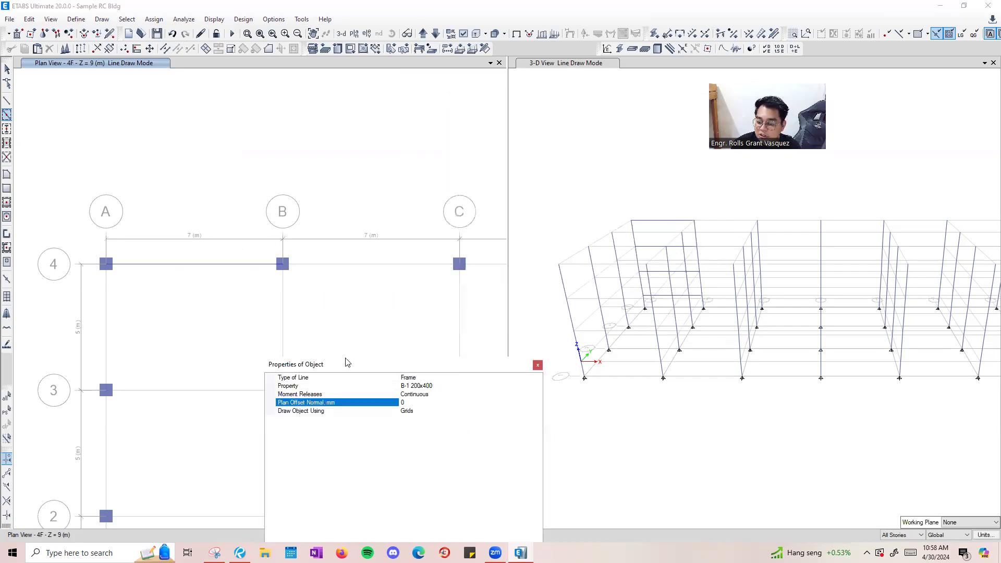
pyautogui.scroll(4, 655, 277)
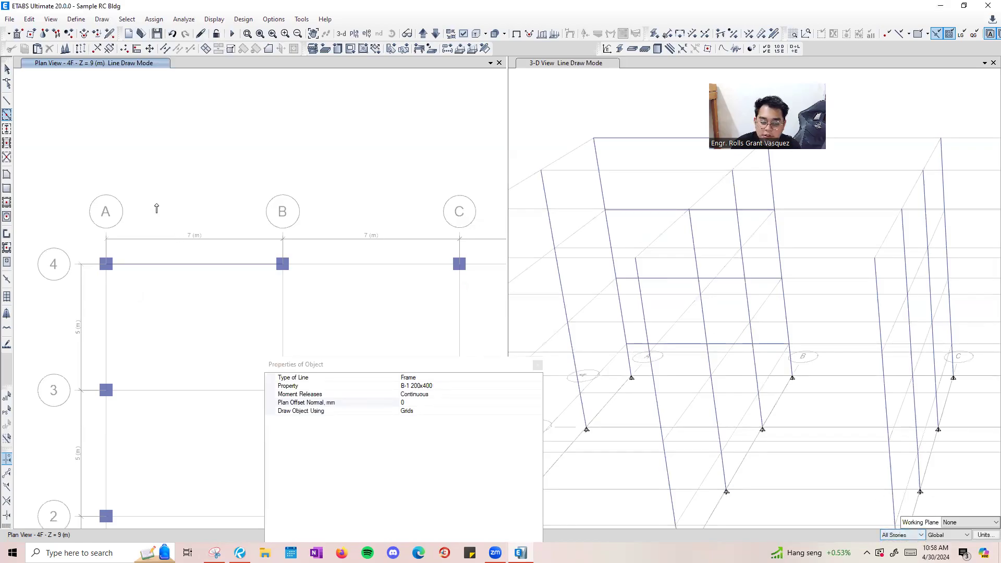
pyautogui.scroll(-3, 157, 209)
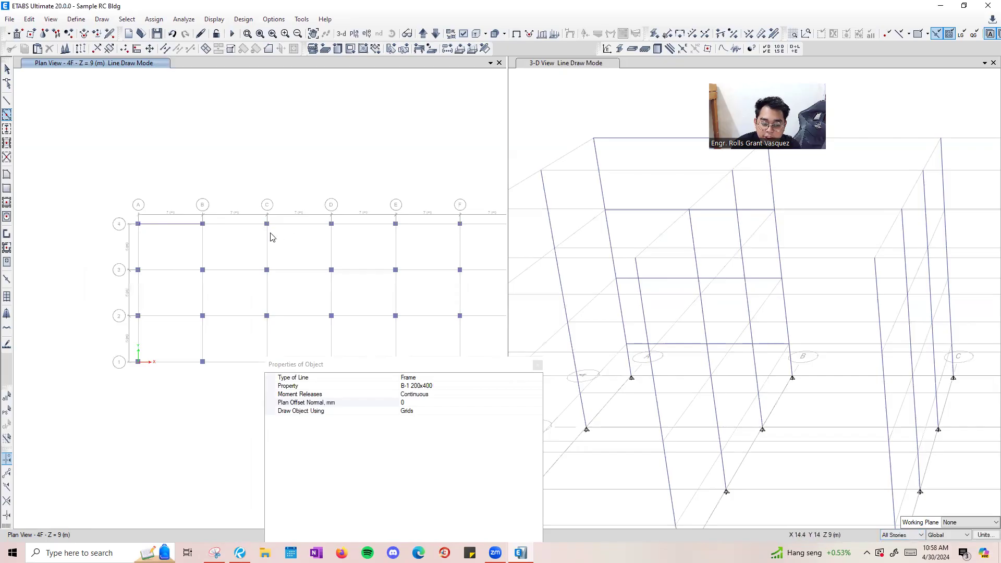
pyautogui.moveTo(272, 237); pyautogui.dragTo(254, 211, button='middle')
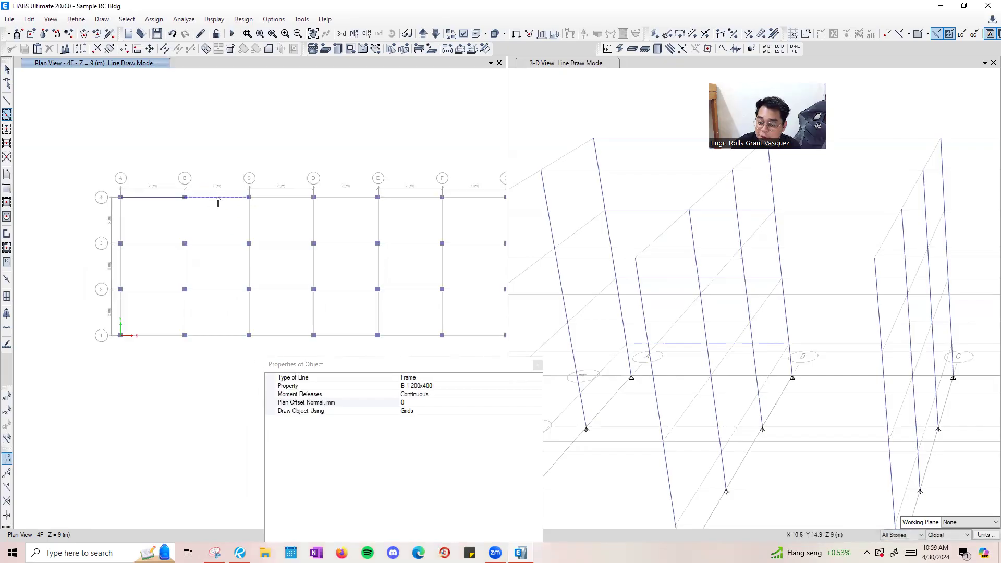
pyautogui.click(148, 338)
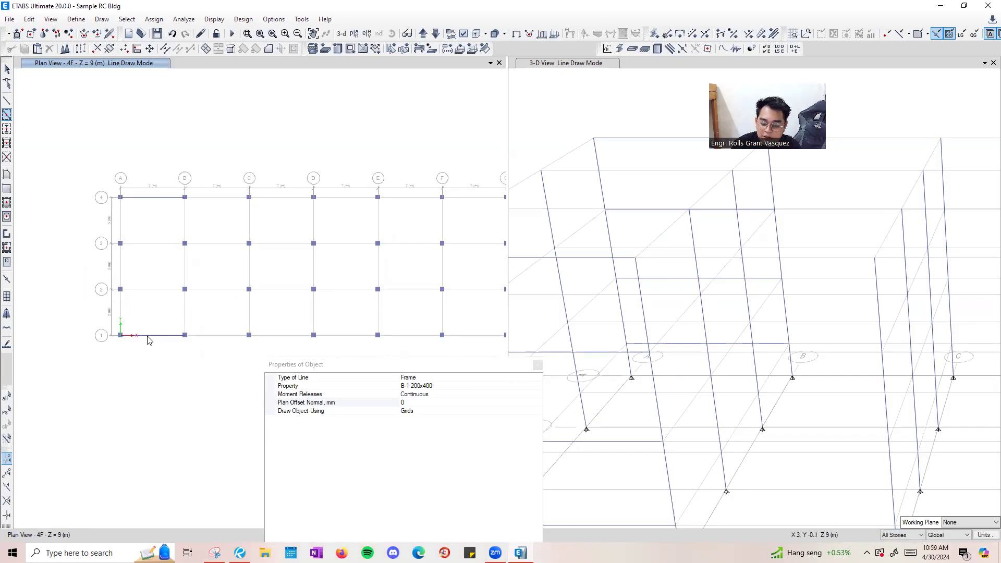
pyautogui.click(450, 197)
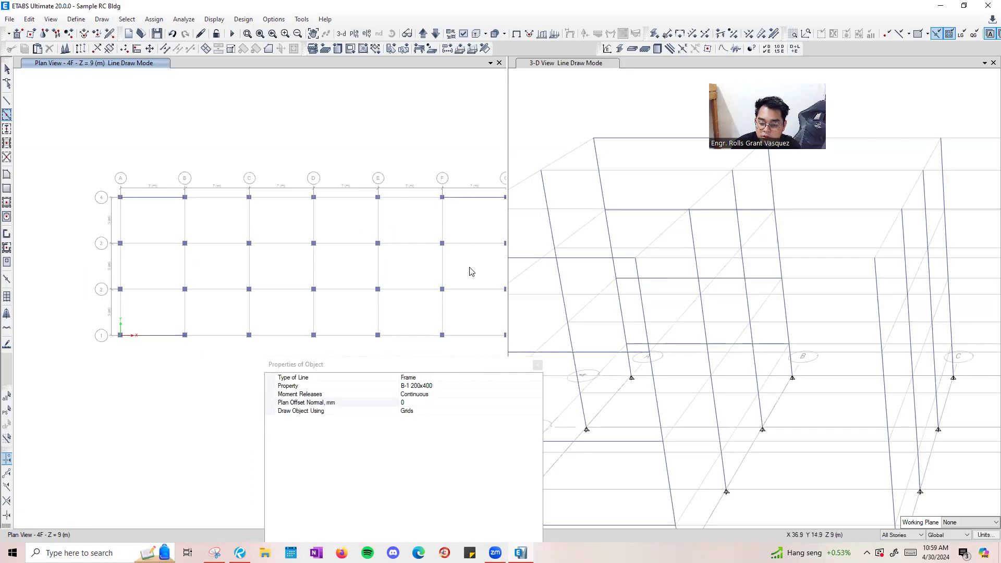
pyautogui.moveTo(469, 267); pyautogui.dragTo(368, 224, button='middle')
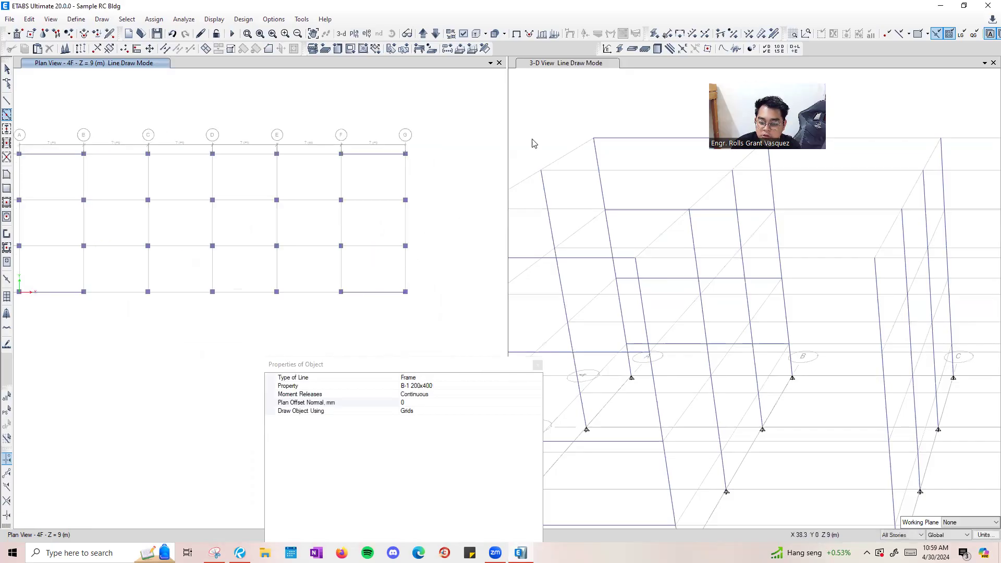
# End the beam drawing and reset the 3-D view to its default orientation, showing the whole building.
pyautogui.click(612, 62)
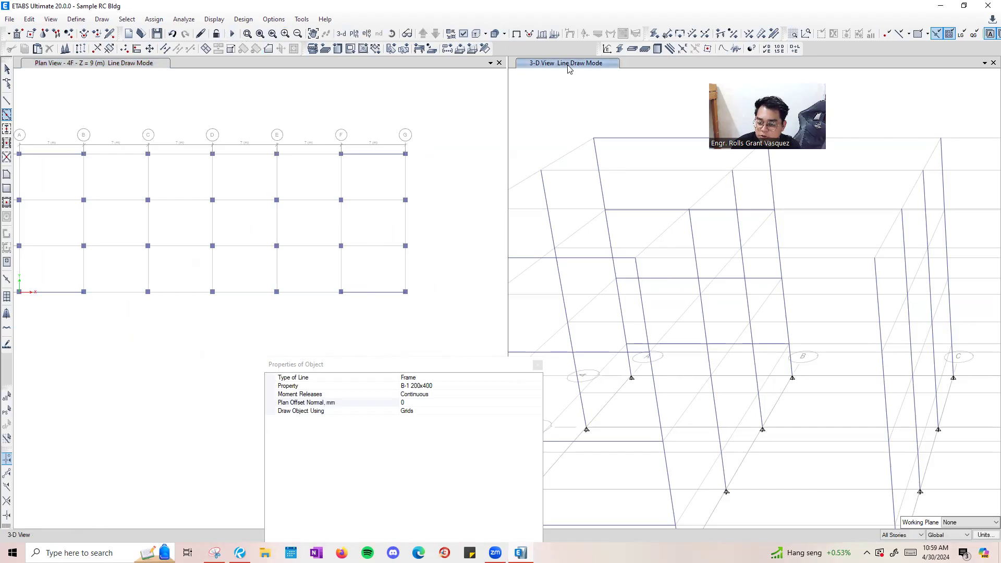
pyautogui.click(556, 104)
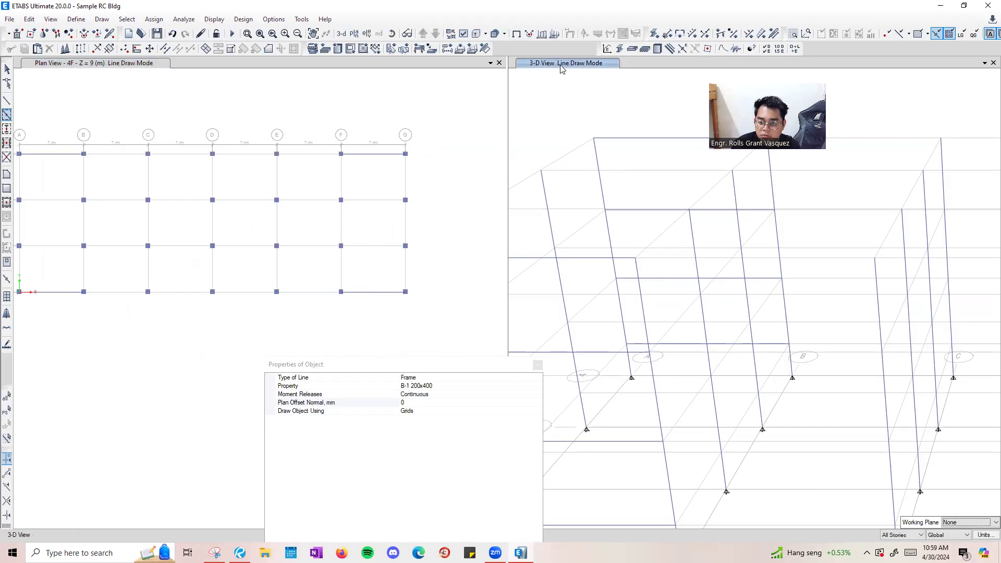
pyautogui.click(538, 364)
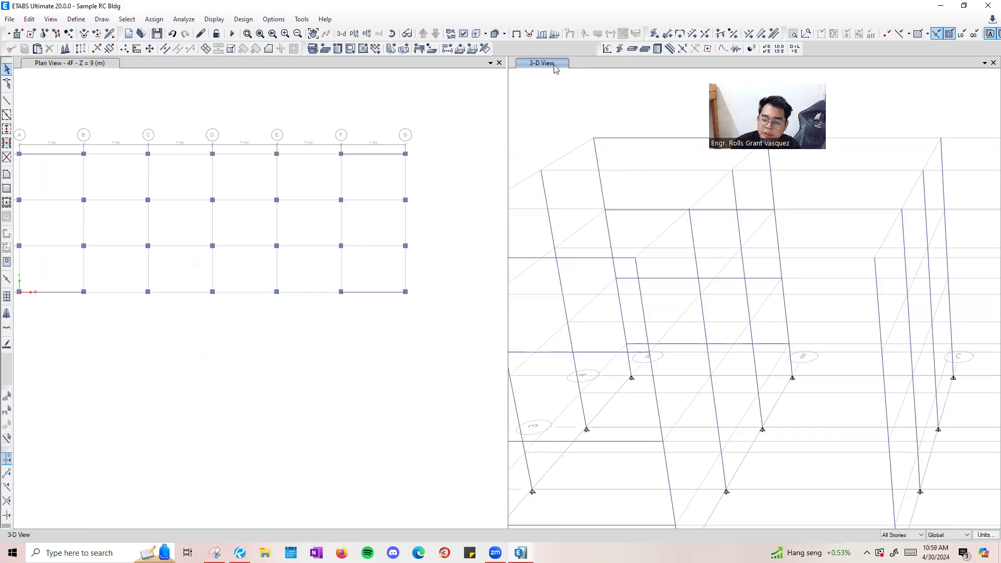
pyautogui.click(339, 37)
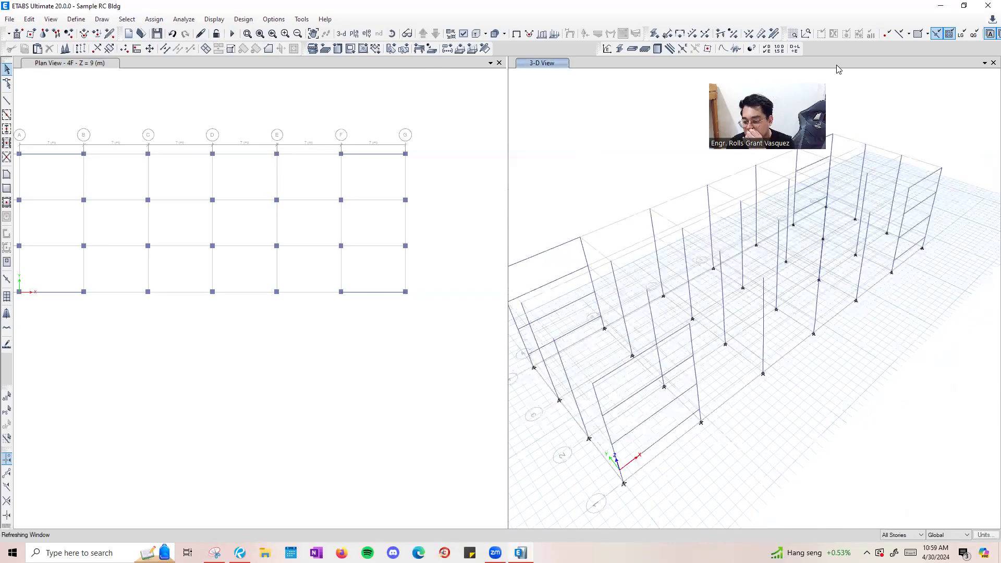
pyautogui.moveTo(266, 211); pyautogui.dragTo(308, 282, button='middle')
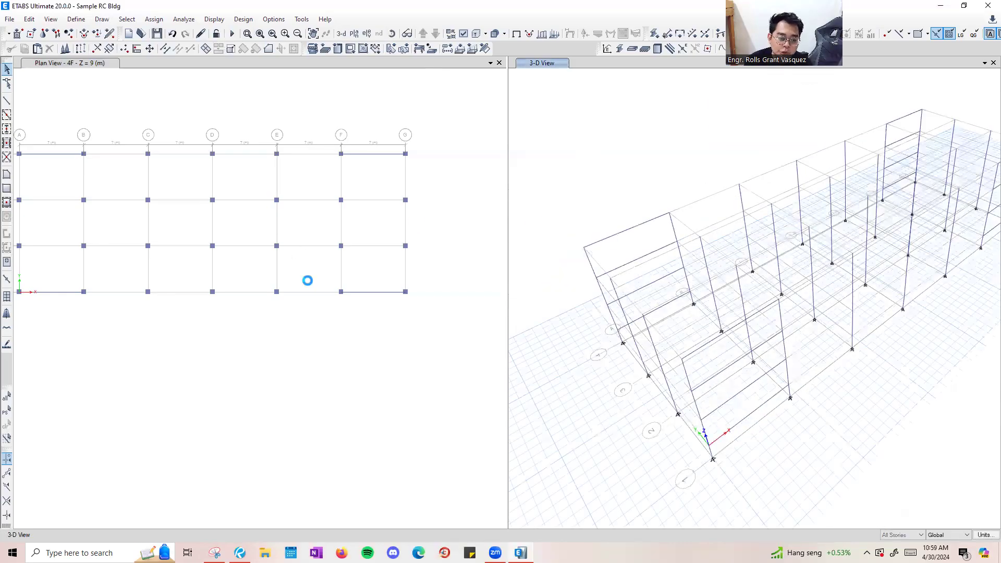
pyautogui.moveTo(764, 230); pyautogui.dragTo(746, 234, button='middle')
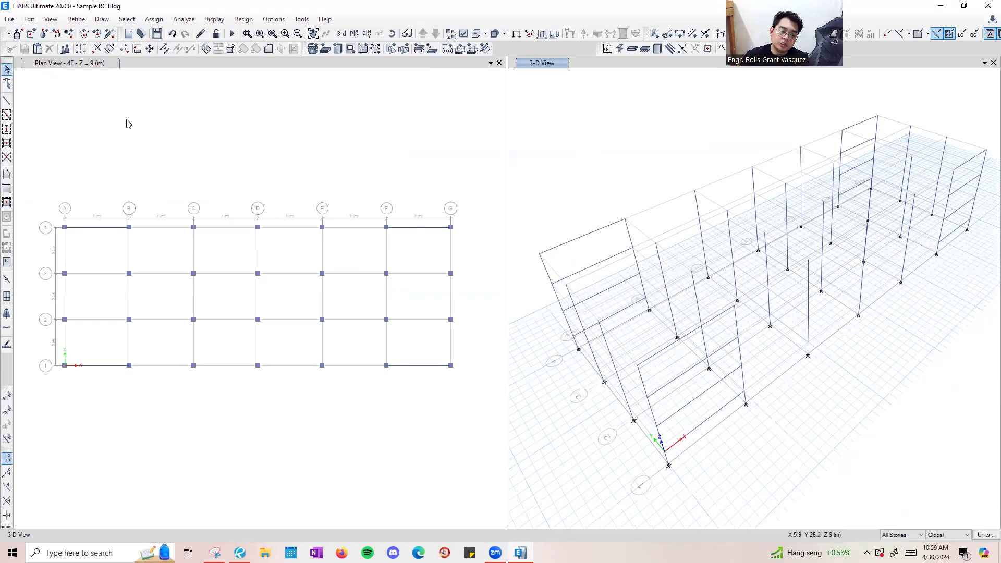
# Start Quick Draw Beams/Columns with property B-2 200x350 and draw beams along grid line 4 from B to F.
pyautogui.click(102, 18)
pyautogui.moveTo(126, 79)
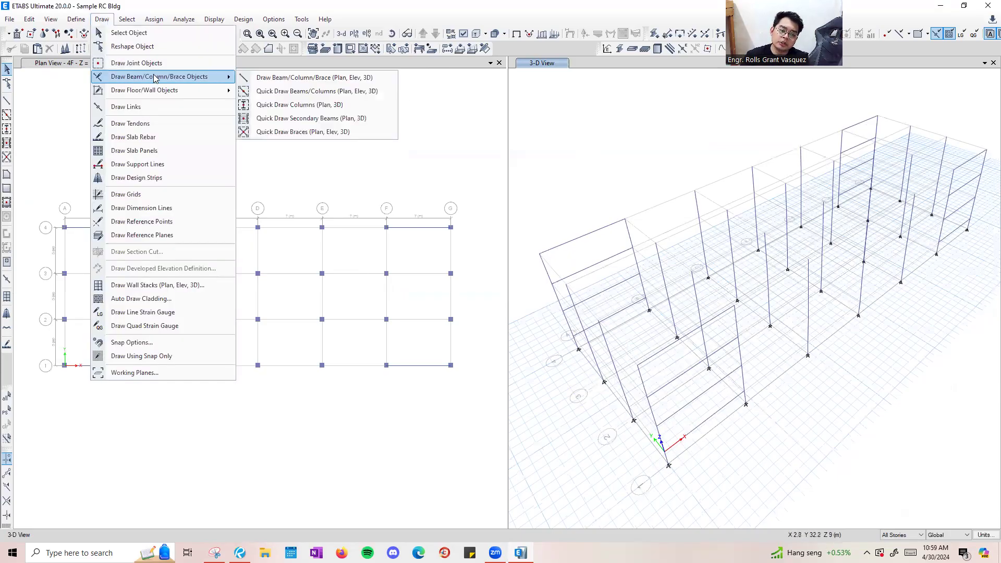
pyautogui.click(340, 92)
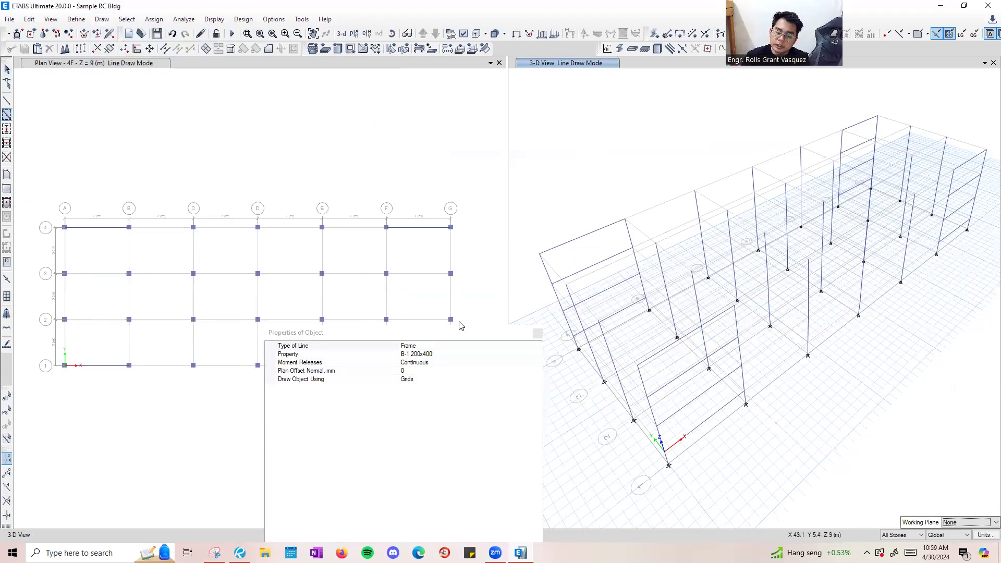
pyautogui.click(451, 354)
pyautogui.click(537, 354)
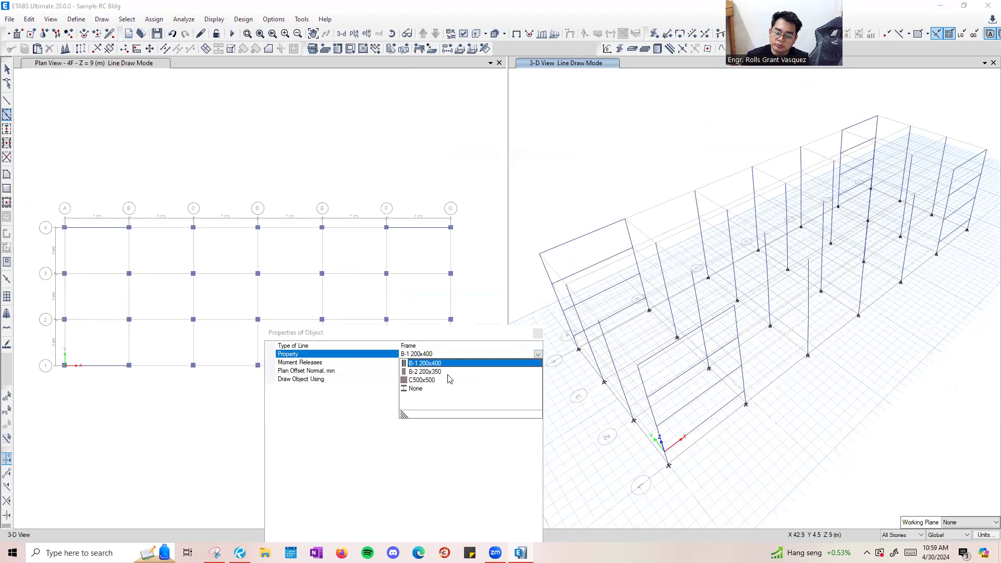
pyautogui.click(432, 371)
pyautogui.moveTo(377, 333); pyautogui.dragTo(583, 289)
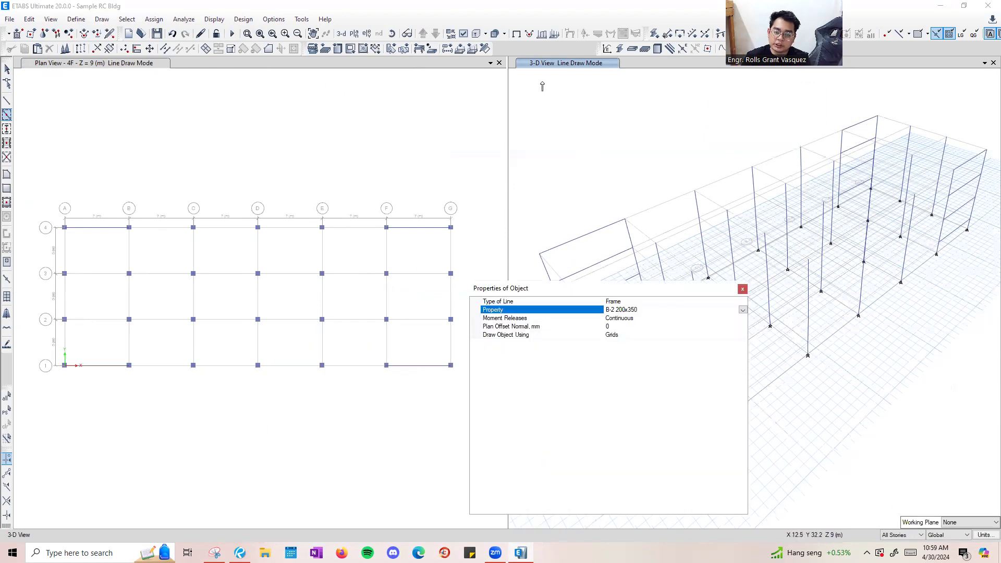
pyautogui.click(114, 64)
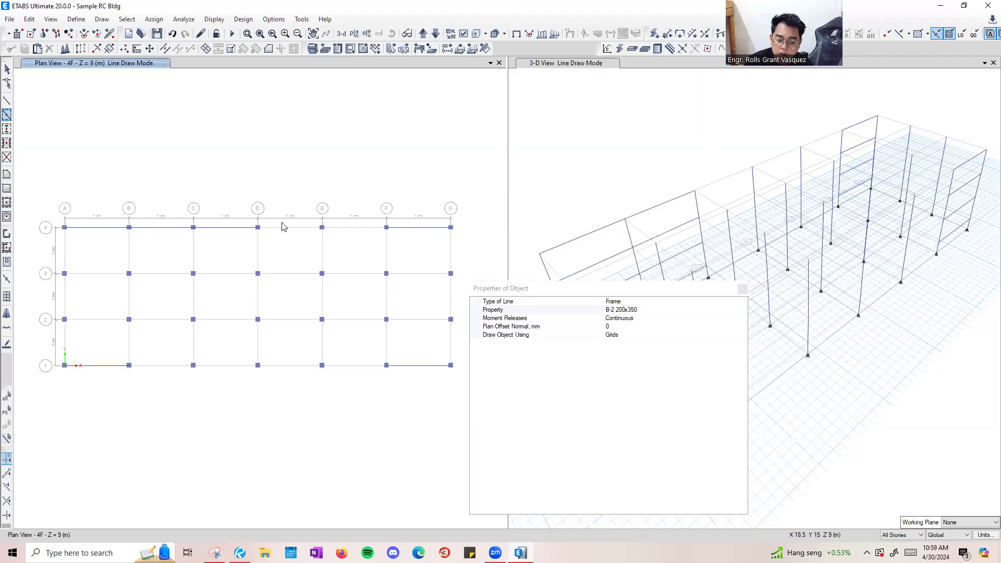
pyautogui.click(365, 228)
# Draw B-2 200x350 beams on grid lines 3 and 2 from A to C and on grid line 1 between B and C.
pyautogui.click(627, 291)
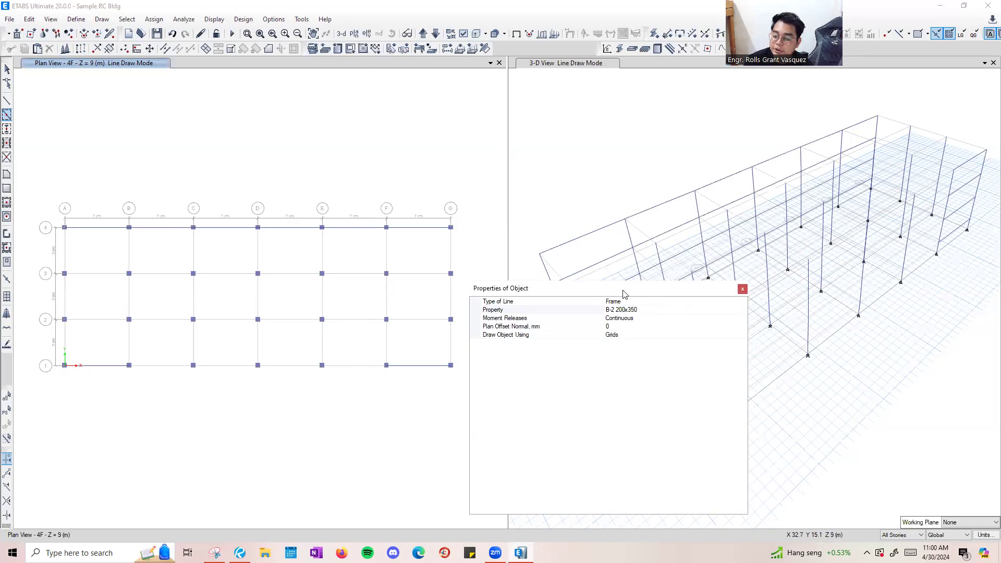
pyautogui.moveTo(624, 295); pyautogui.dragTo(653, 467)
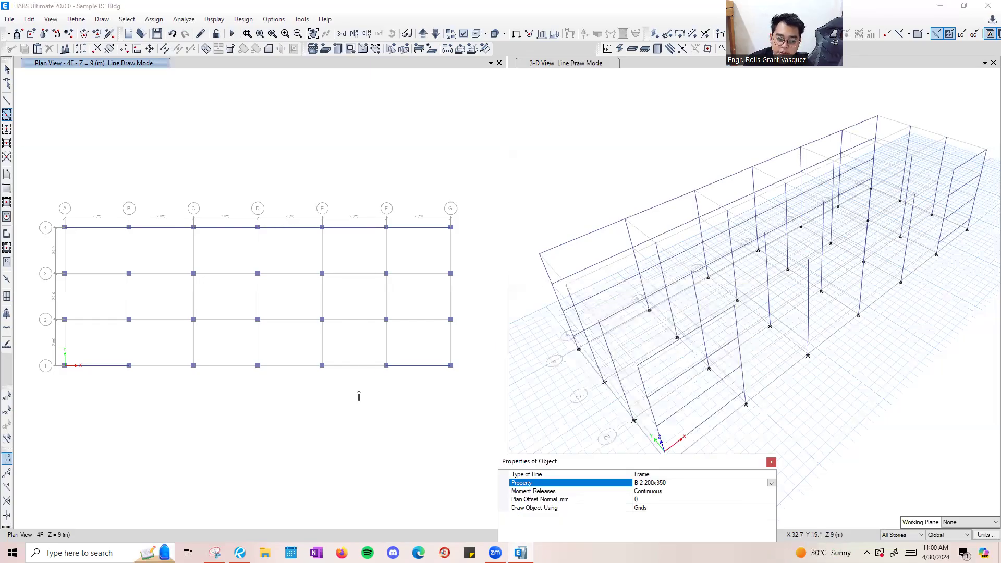
pyautogui.click(108, 276)
pyautogui.click(109, 320)
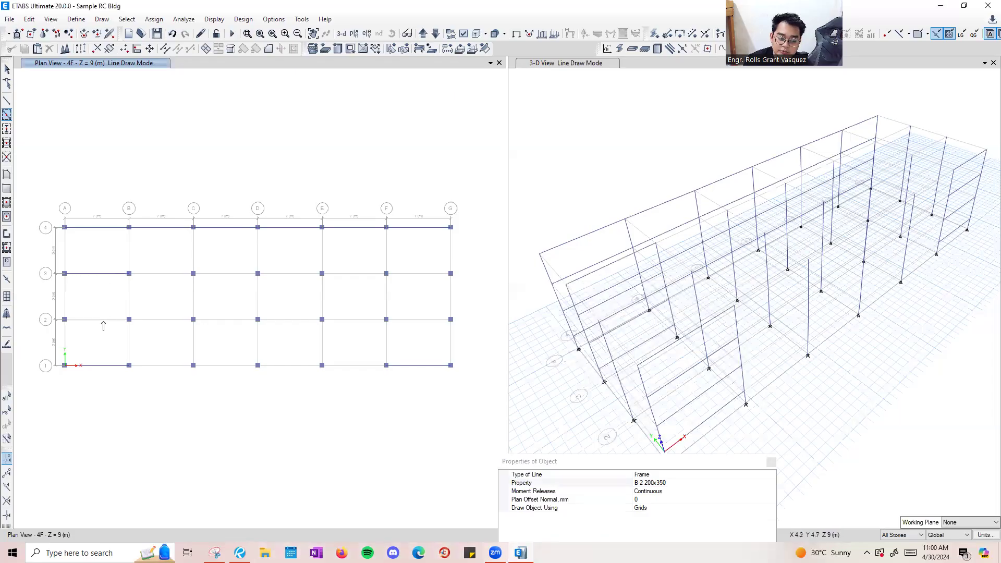
pyautogui.click(157, 367)
pyautogui.click(169, 320)
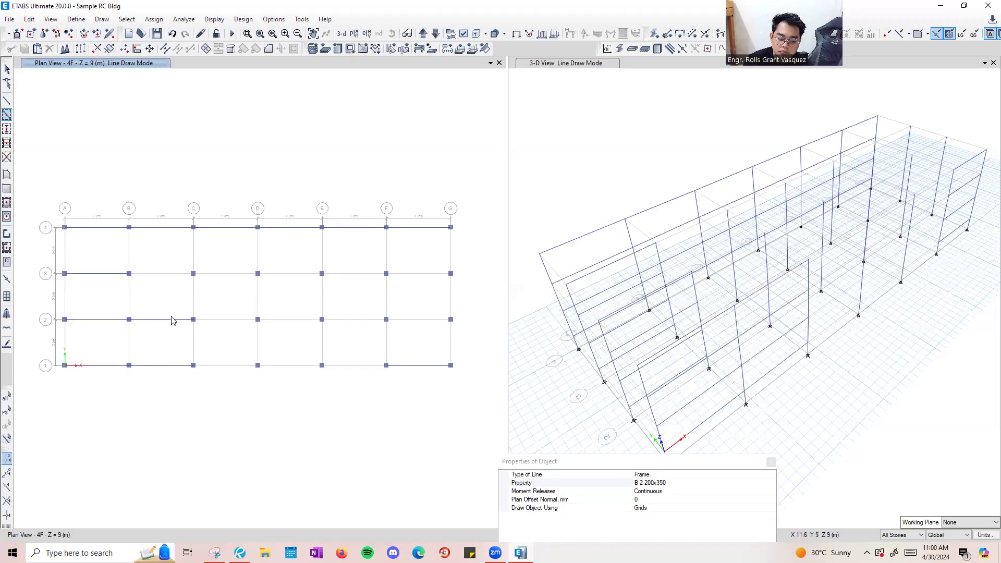
pyautogui.click(170, 278)
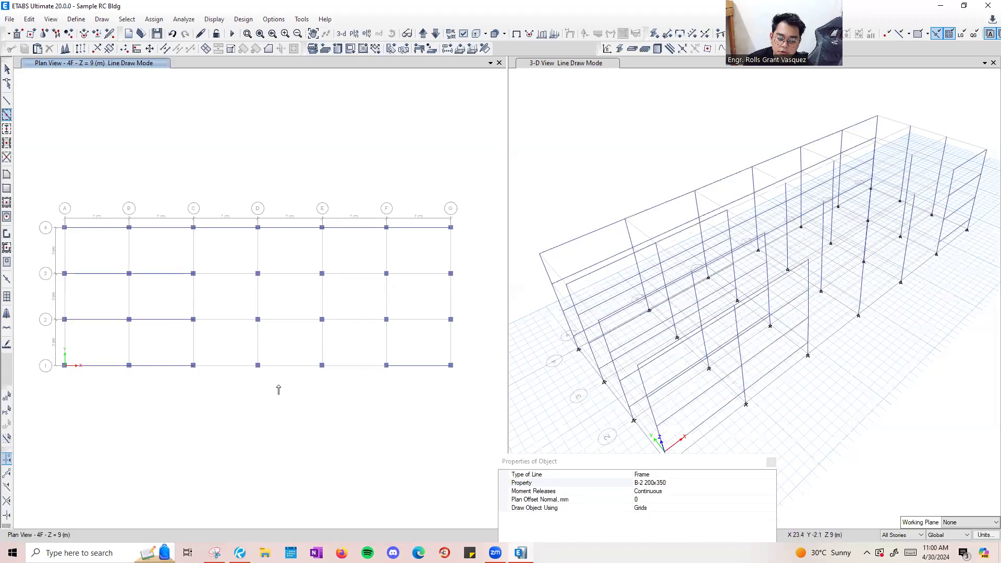
# Draw B-2 200x350 beams on grid lines 1, 2 and 3 between grids C and D.
pyautogui.moveTo(279, 386)
pyautogui.mouseDown()
pyautogui.moveTo(178, 270)
pyautogui.moveTo(251, 413)
pyautogui.moveTo(202, 252)
pyautogui.moveTo(248, 390)
pyautogui.mouseUp()
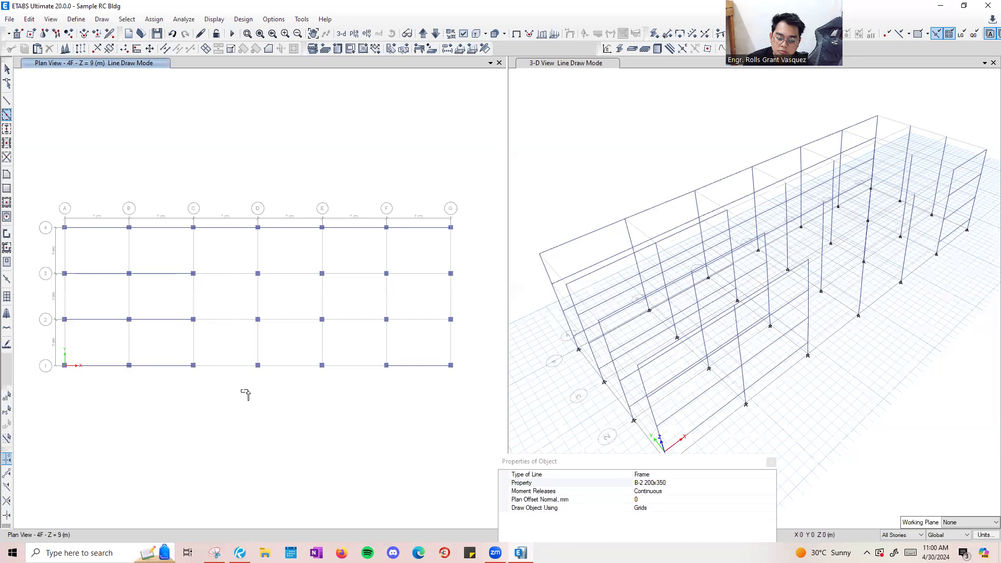
pyautogui.click(236, 367)
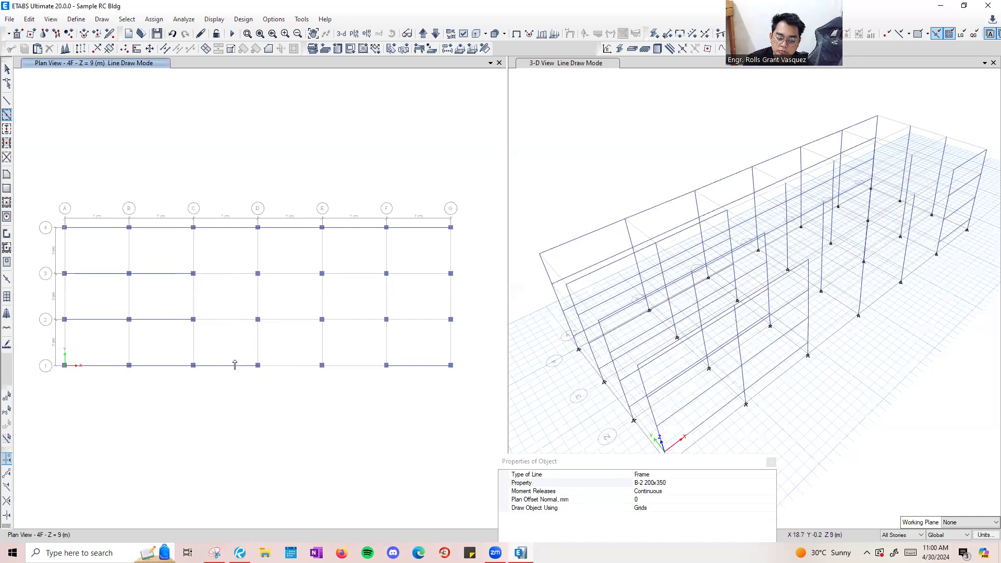
pyautogui.click(227, 320)
pyautogui.click(227, 274)
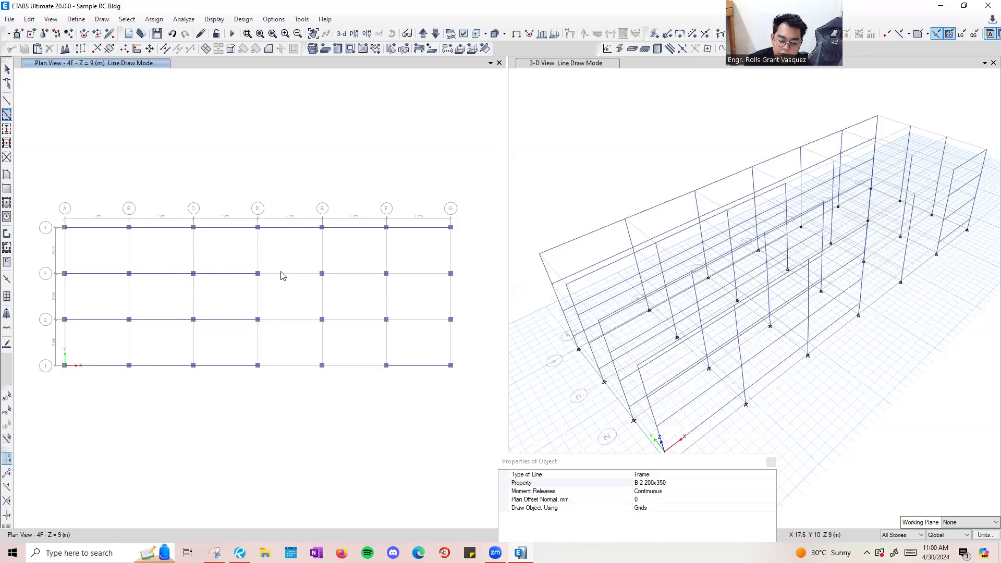
# Draw B-2 200x350 beams on grid lines 3, 2 and 1 from grid D to grid F.
pyautogui.click(374, 275)
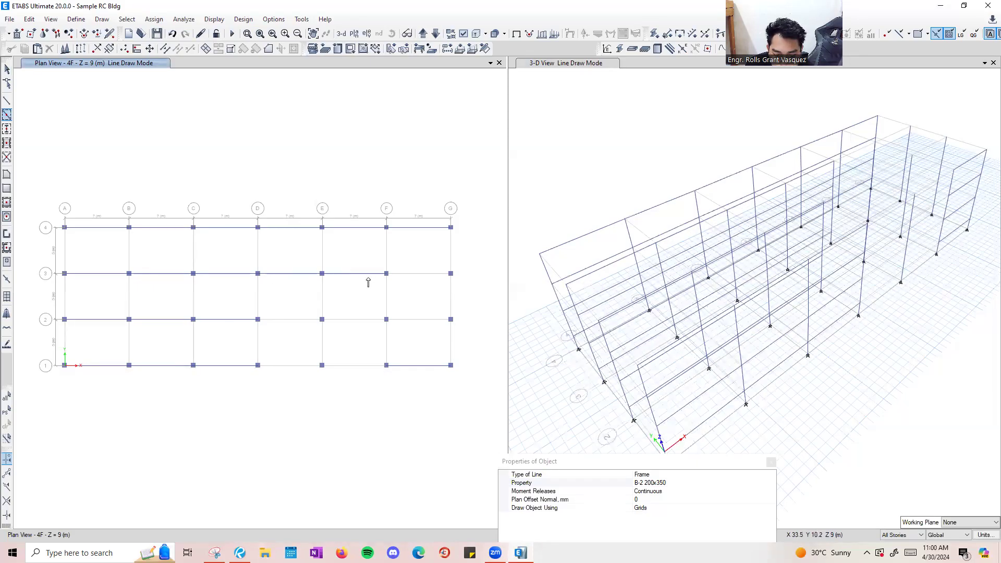
pyautogui.click(345, 321)
pyautogui.click(292, 321)
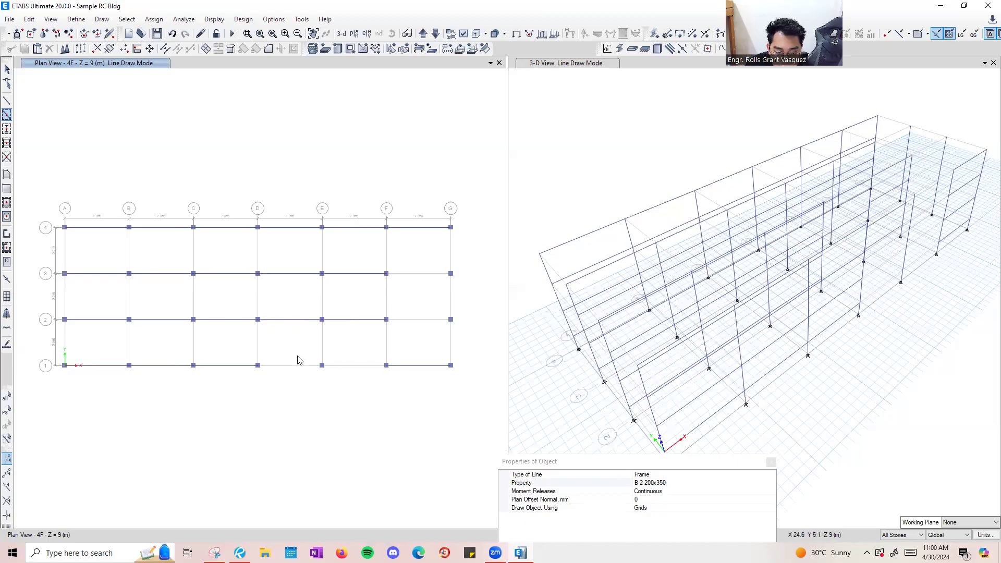
pyautogui.click(298, 366)
pyautogui.click(340, 368)
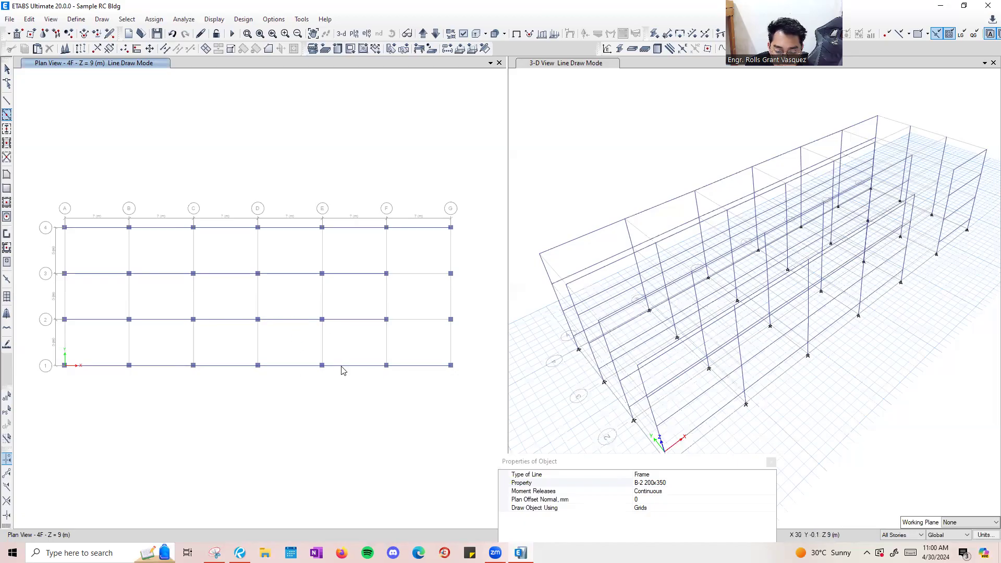
# Draw B-2 200x350 beams on grid lines 2 and 3 between grids F and G, and end the drawing command.
pyautogui.click(434, 328)
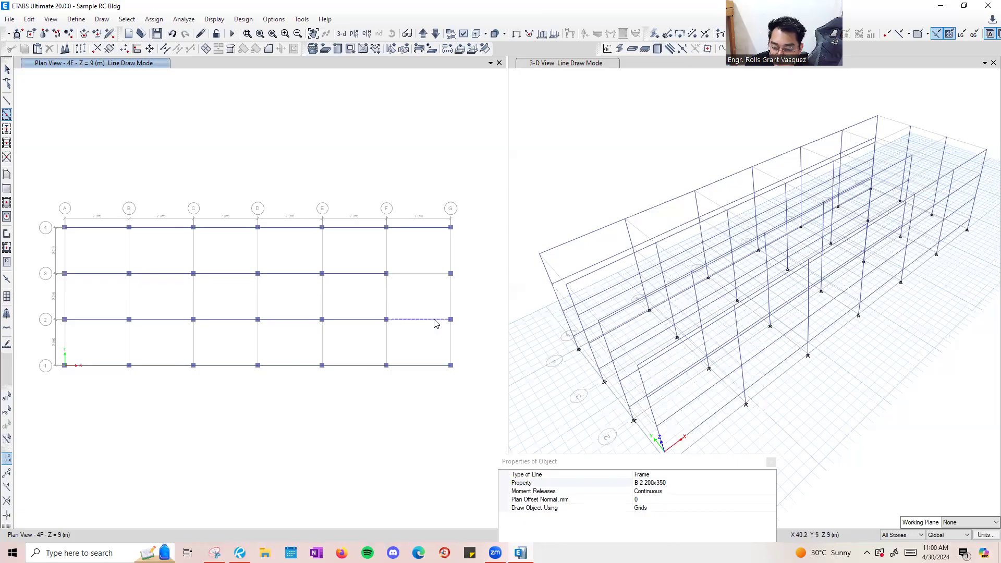
pyautogui.click(426, 274)
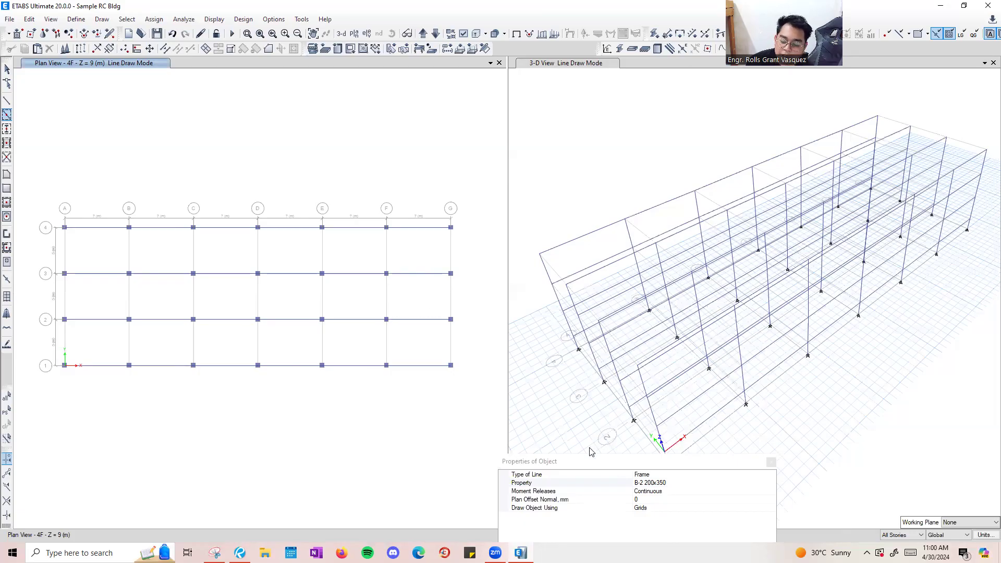
pyautogui.moveTo(592, 462); pyautogui.dragTo(374, 290)
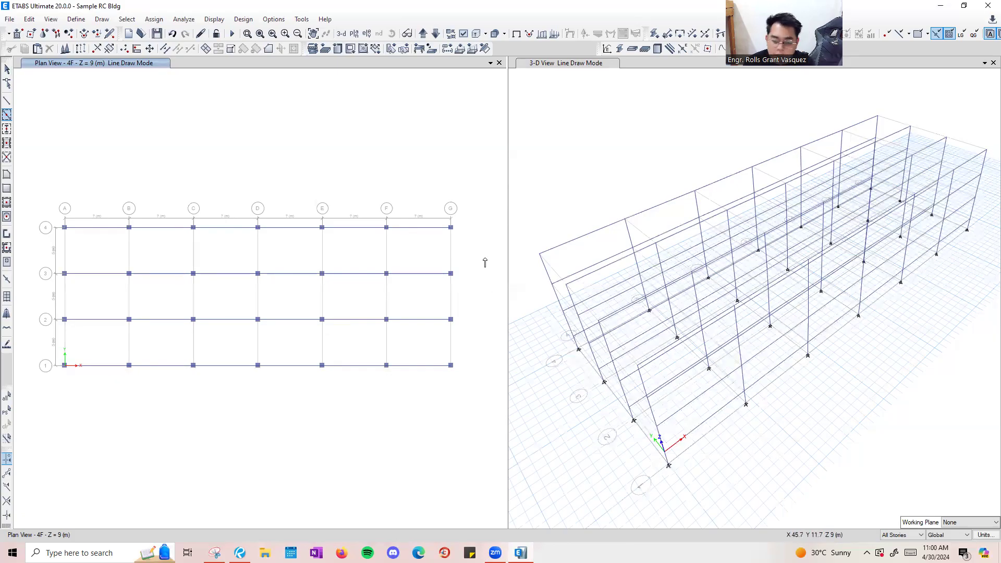
pyautogui.press('Escape')
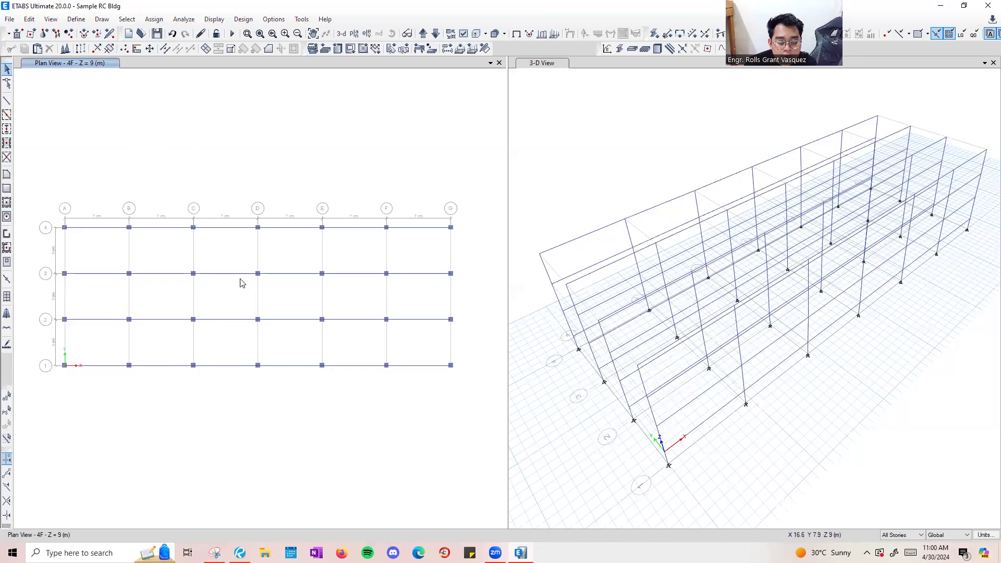
pyautogui.scroll(3, 114, 297)
pyautogui.scroll(-3, 129, 288)
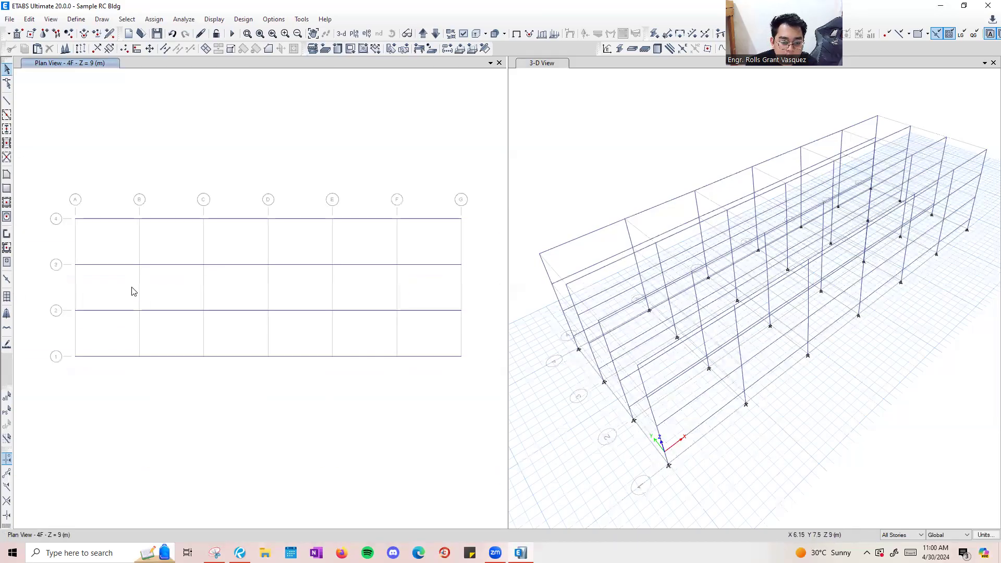
pyautogui.scroll(3, 73, 248)
pyautogui.scroll(-3, 56, 259)
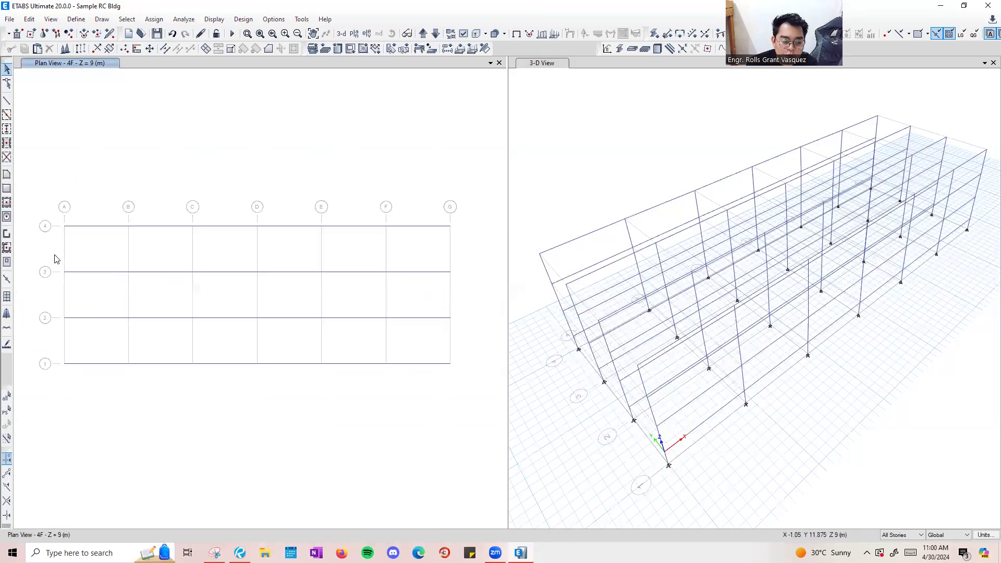
# Turn on the frame section assignments display in the 4F plan view and apply it.
pyautogui.click(52, 21)
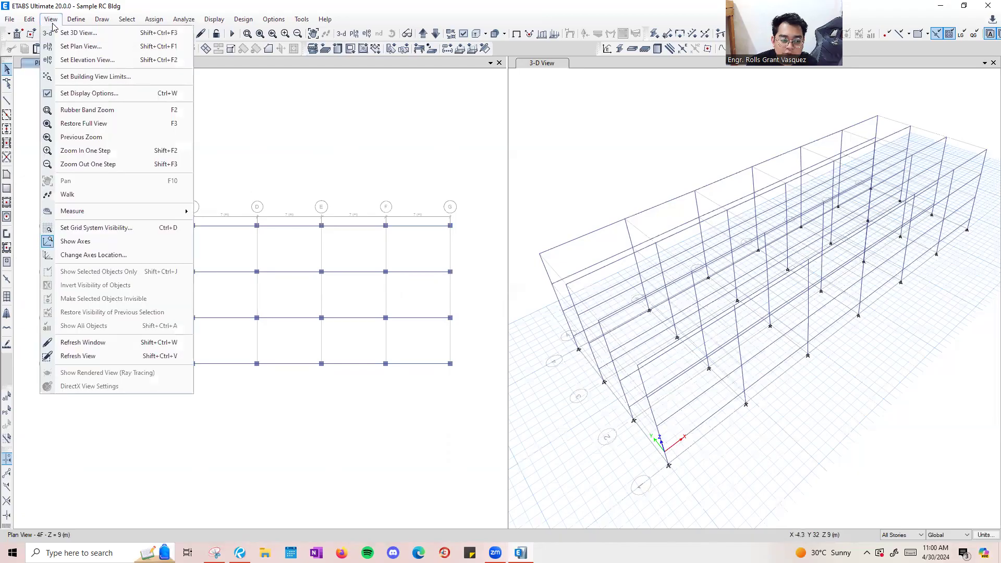
pyautogui.click(111, 100)
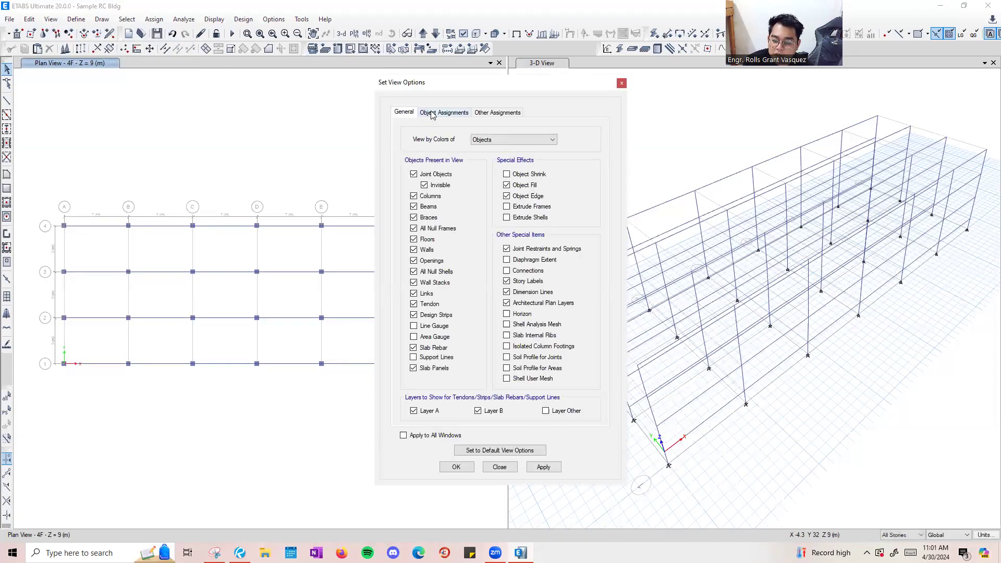
pyautogui.click(450, 115)
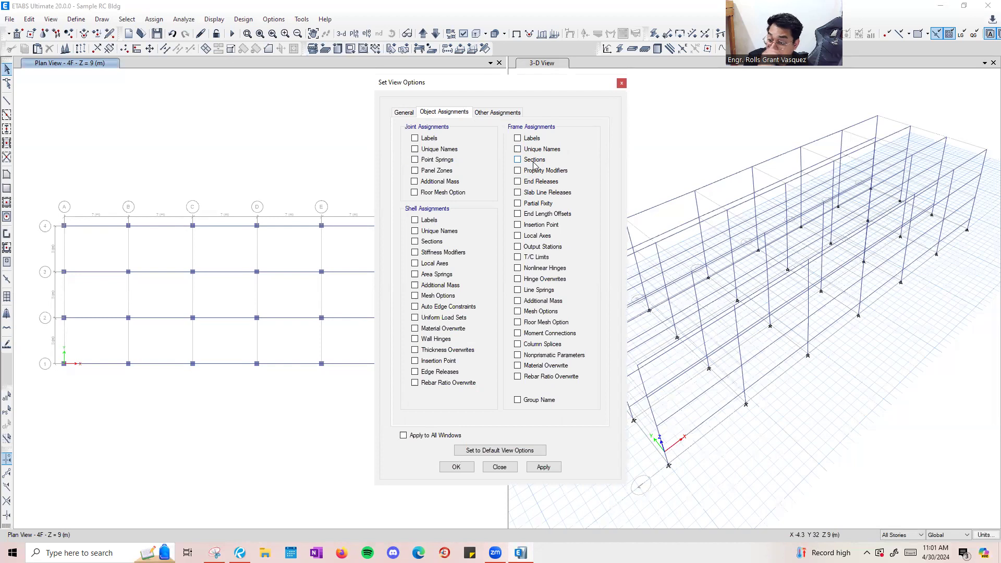
pyautogui.click(544, 467)
# Examine the section names of the beams on grid lines 1 to 4 in the 4F plan against the intended layout.
pyautogui.scroll(3, 96, 250)
pyautogui.scroll(-3, 95, 251)
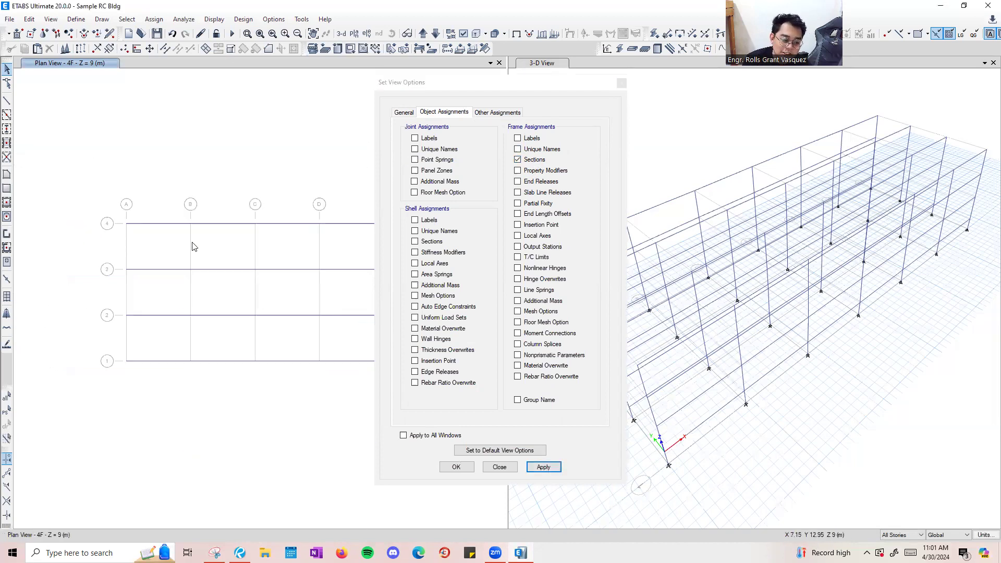
pyautogui.scroll(3, 168, 208)
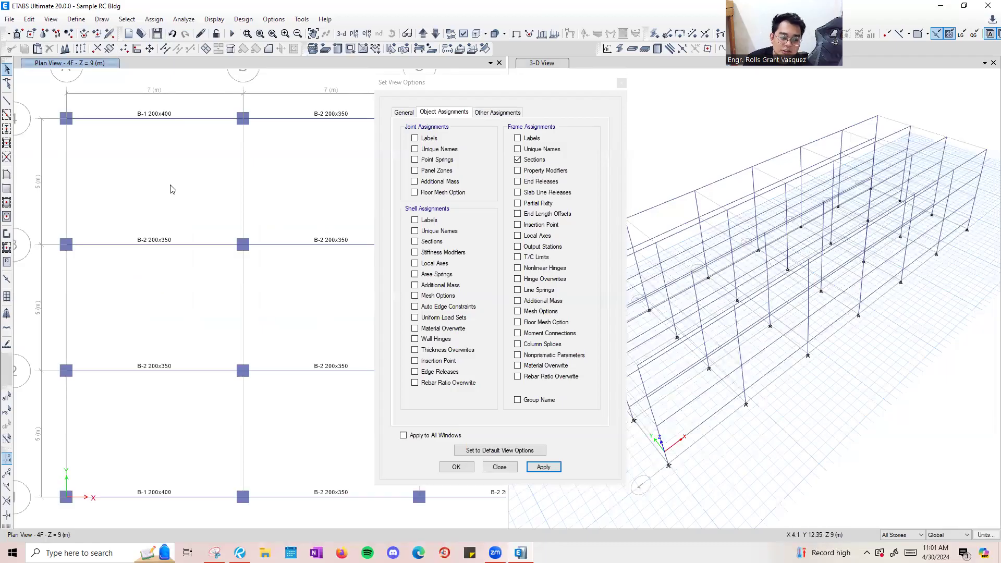
pyautogui.moveTo(269, 235); pyautogui.dragTo(136, 246, button='middle')
pyautogui.scroll(-3, 230, 250)
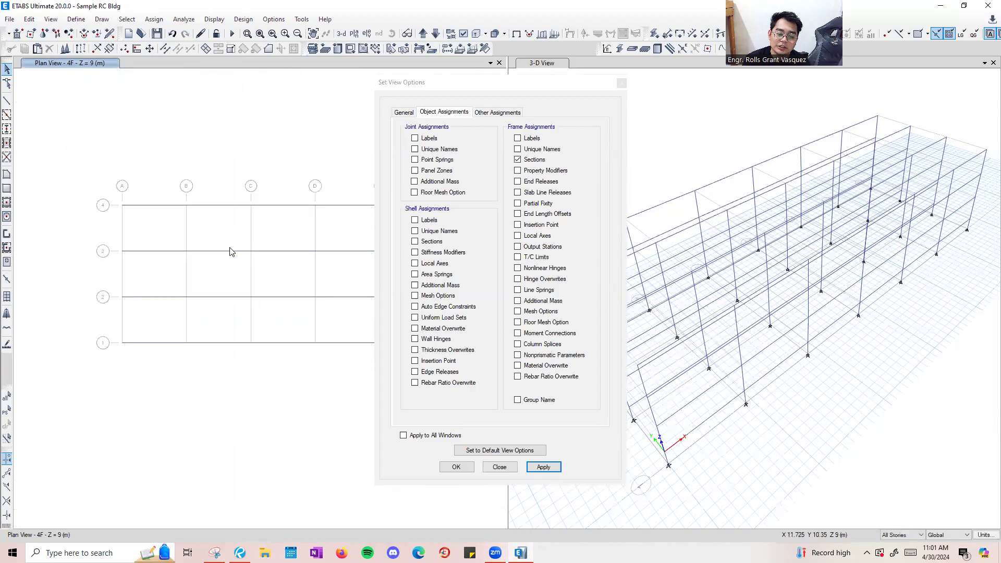
pyautogui.moveTo(453, 93); pyautogui.dragTo(704, 101)
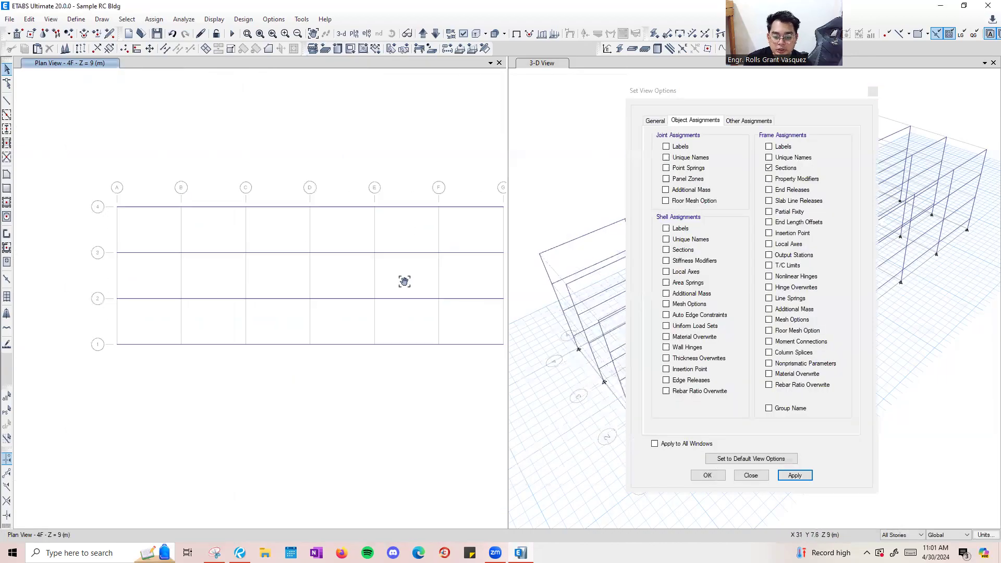
pyautogui.scroll(3, 364, 282)
pyautogui.scroll(-4, 365, 282)
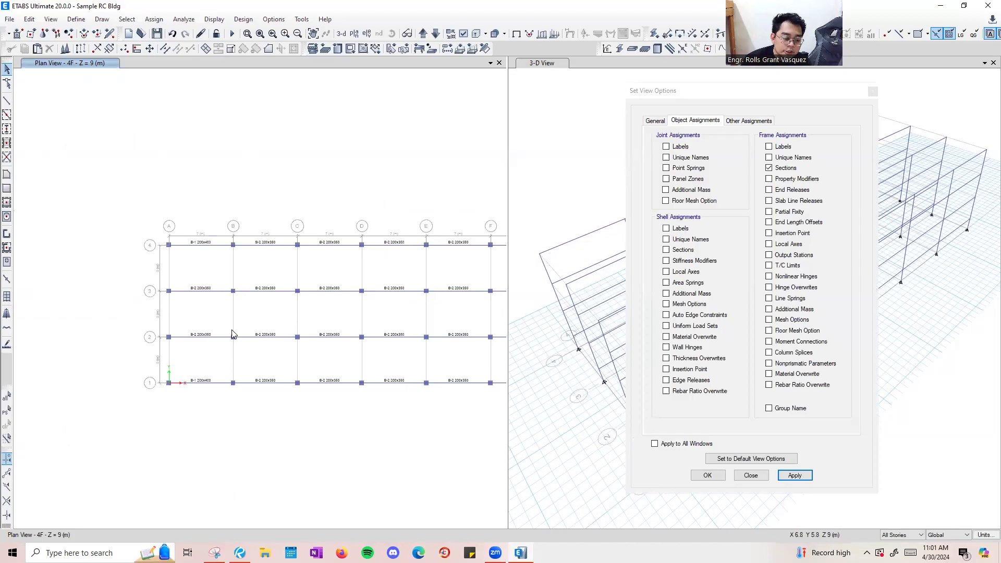
pyautogui.scroll(3, 182, 333)
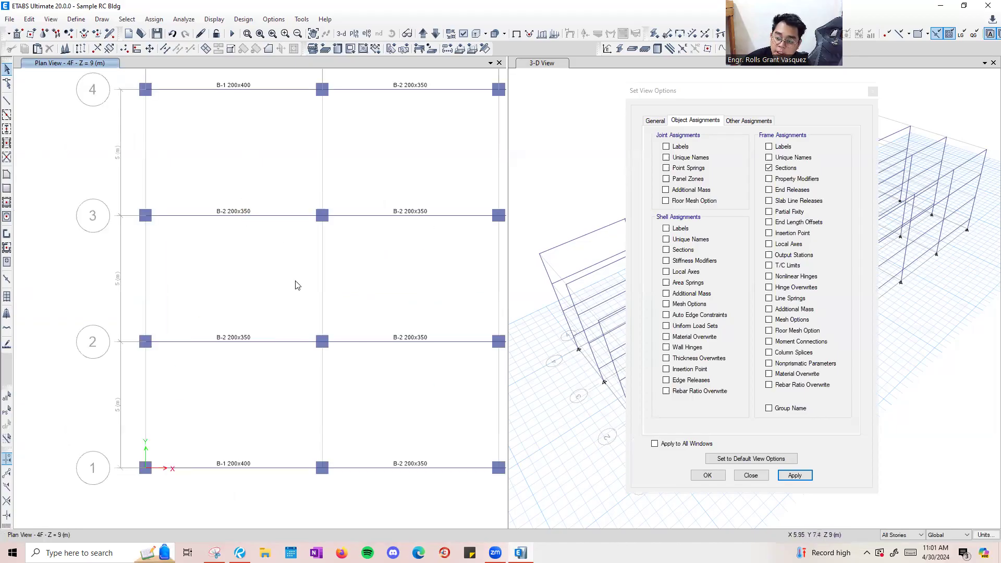
pyautogui.moveTo(268, 358); pyautogui.dragTo(255, 348)
# Switch to the marked-up plan in Revu and circle the B-1 beams on grid lines 1 to 3 in bays A-B and F-G.
pyautogui.click(241, 552)
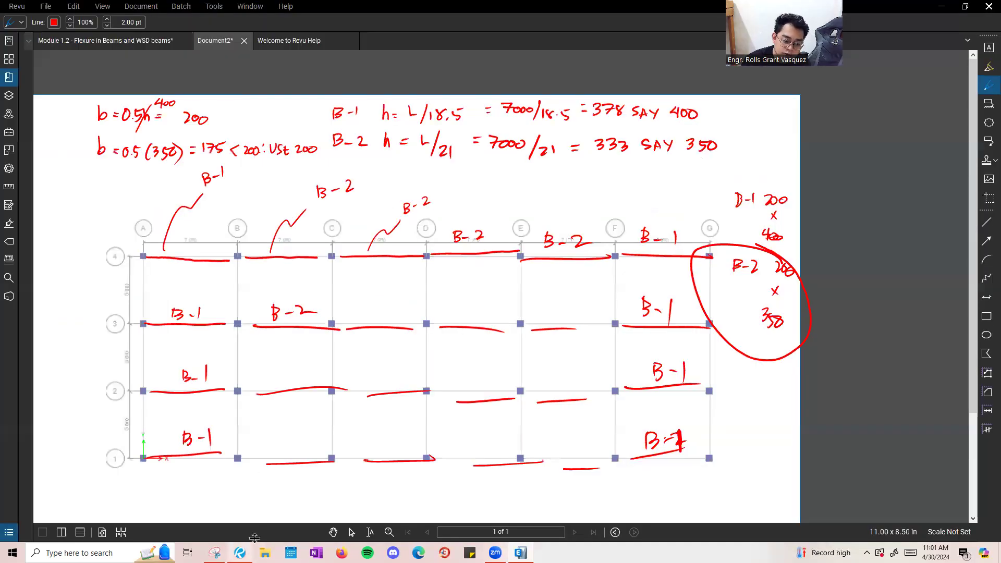
pyautogui.moveTo(201, 290)
pyautogui.mouseDown()
pyautogui.moveTo(130, 347)
pyautogui.moveTo(232, 300)
pyautogui.mouseUp()
pyautogui.moveTo(685, 285); pyautogui.dragTo(648, 467)
pyautogui.moveTo(685, 433); pyautogui.dragTo(686, 267)
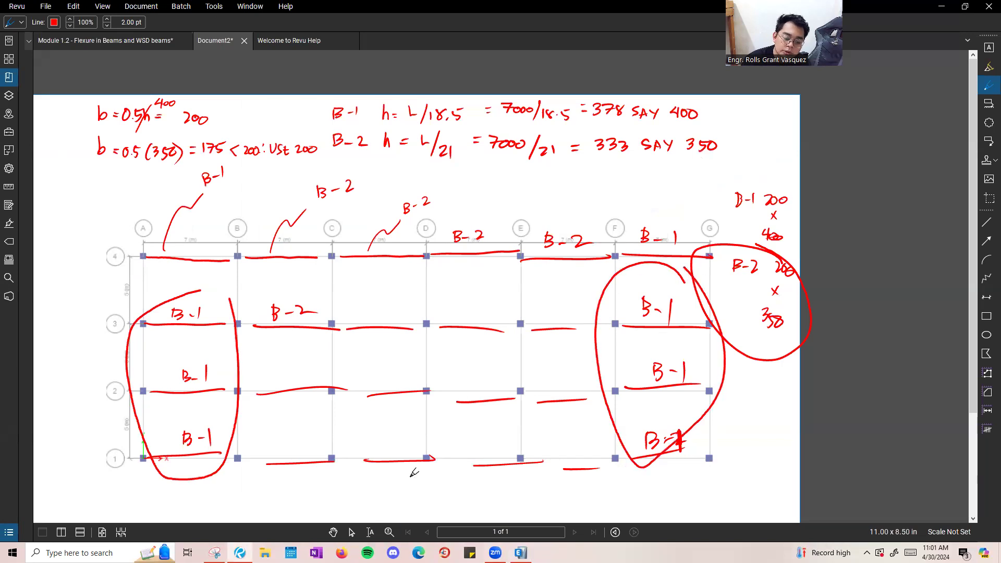
# Return to ETABS, select the grid line 3 beams between A and B on all stories, and close the view options.
pyautogui.hotkey('alt', 'Tab')
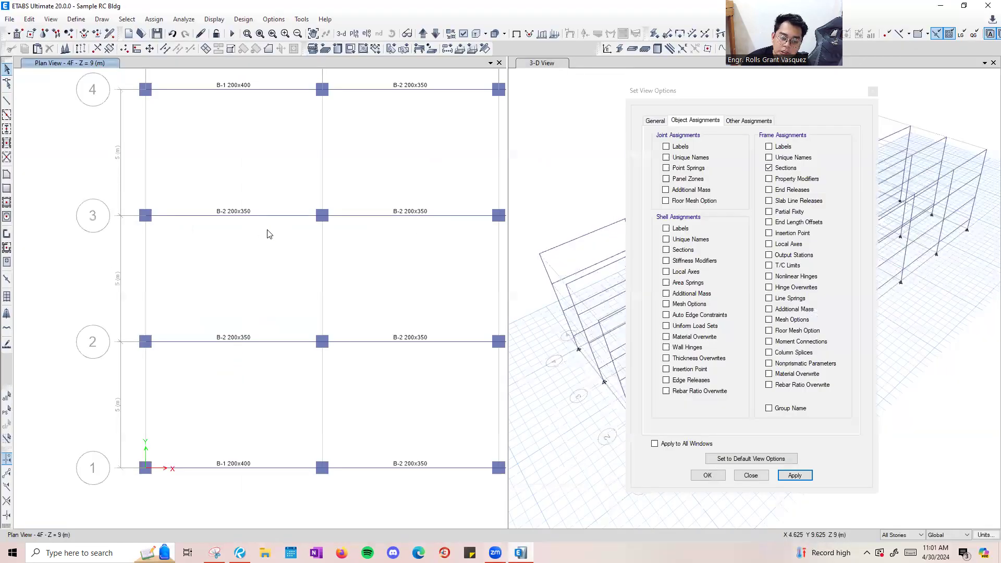
pyautogui.moveTo(264, 230); pyautogui.dragTo(237, 201)
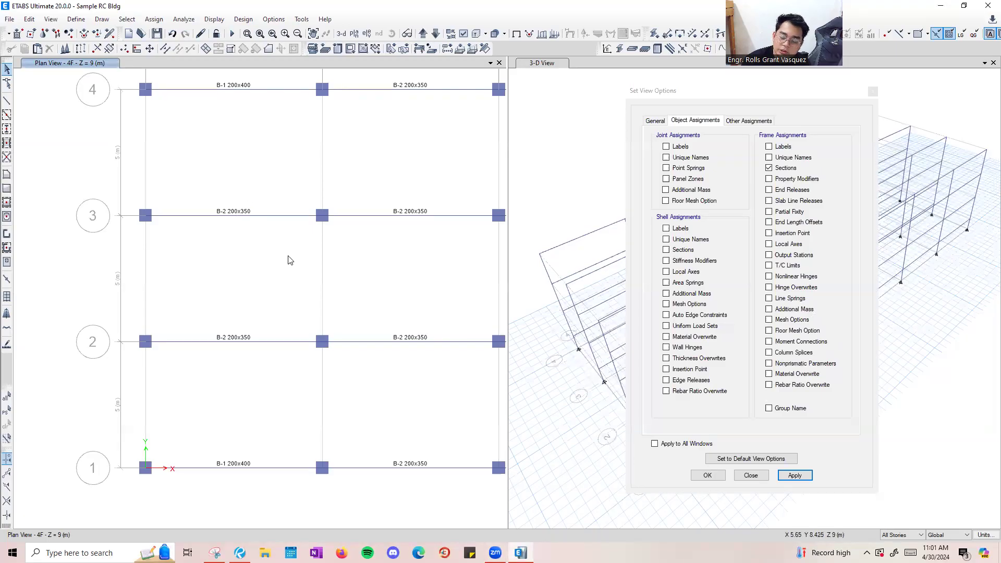
pyautogui.moveTo(286, 257); pyautogui.dragTo(217, 180)
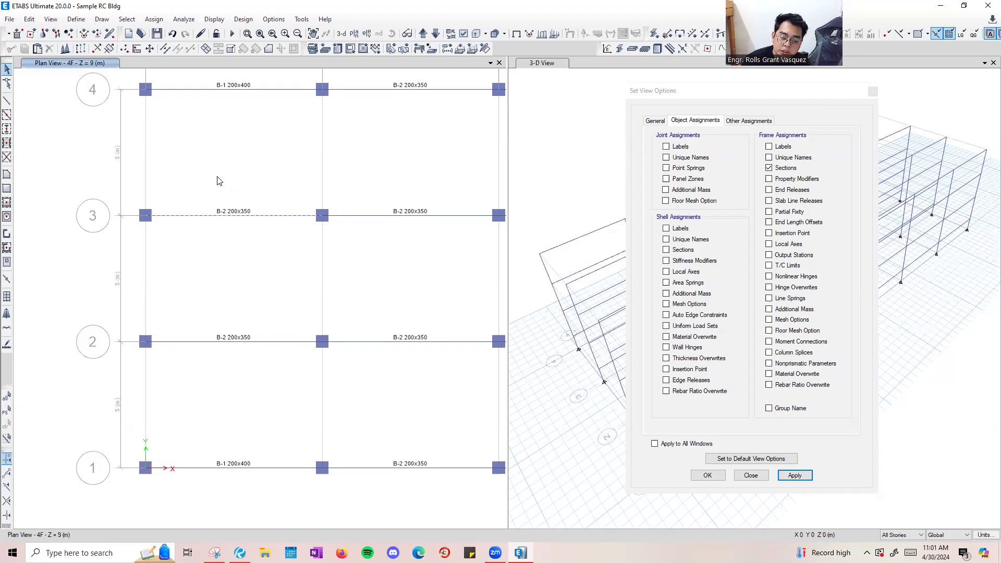
pyautogui.moveTo(272, 369); pyautogui.dragTo(276, 397)
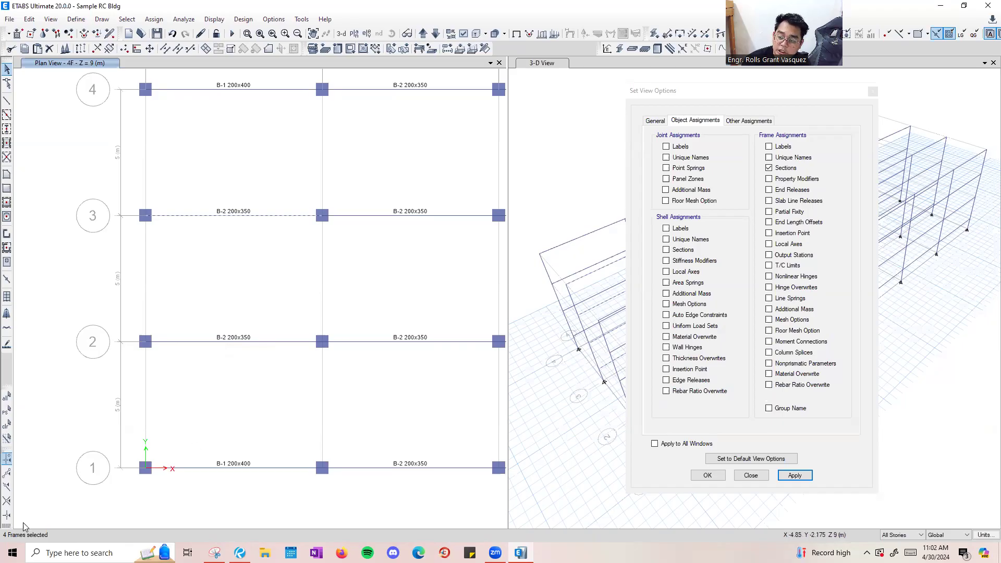
pyautogui.click(872, 92)
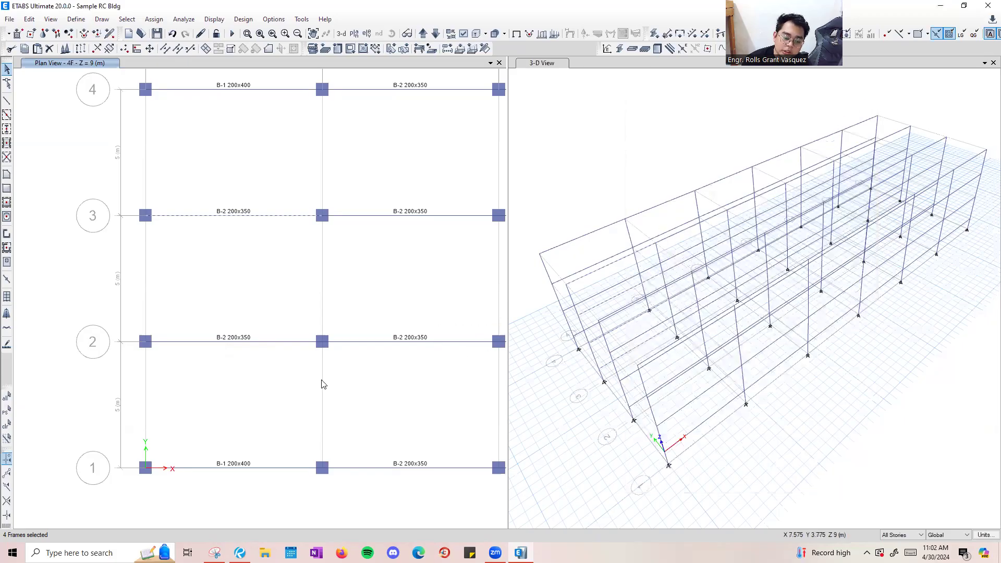
pyautogui.click(591, 105)
pyautogui.moveTo(603, 447); pyautogui.dragTo(652, 286)
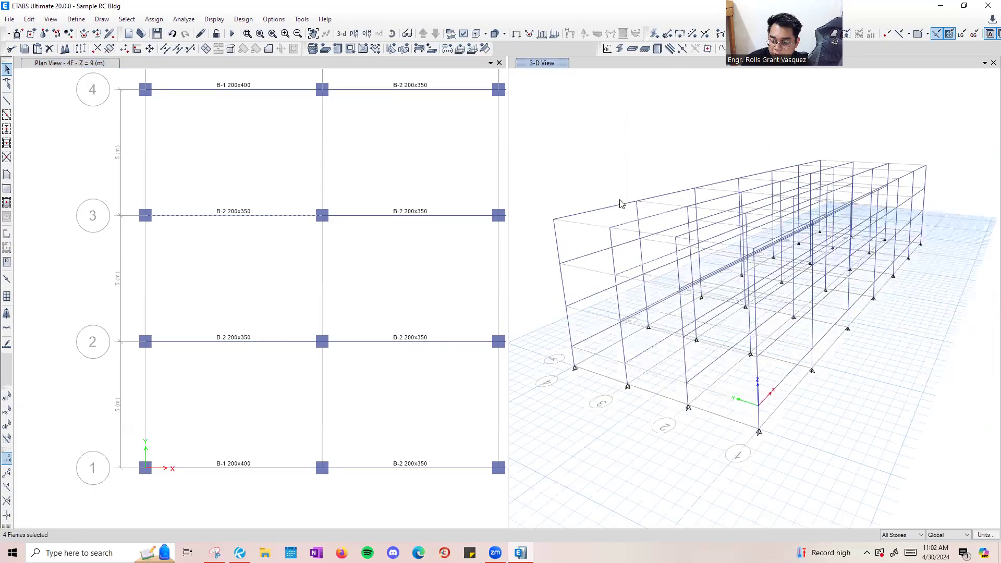
# Add the grid line 2 beams in bay A-B and the grid line 2 and 3 beams in bay F-G, and assign section B-1 200x400.
pyautogui.click(278, 317)
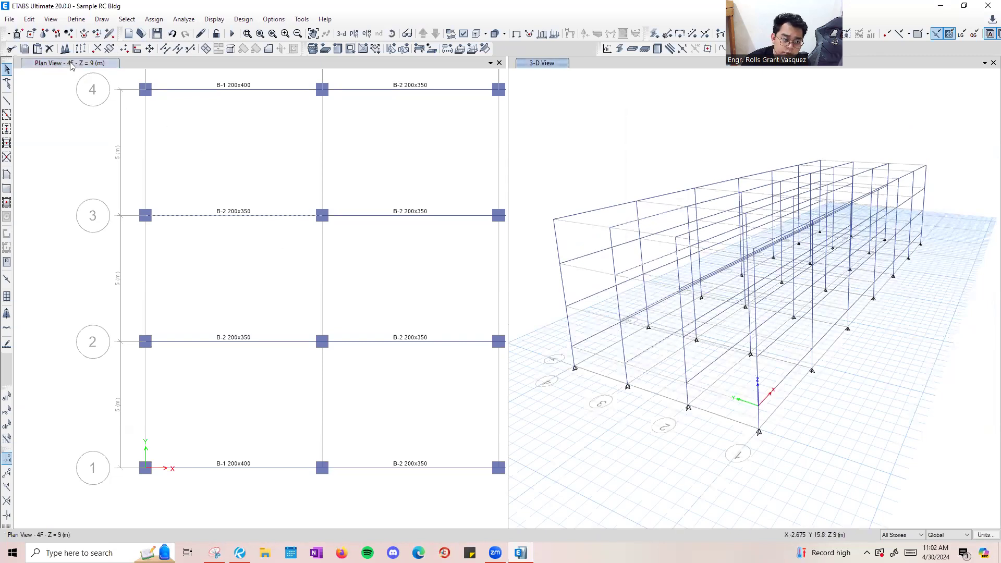
pyautogui.moveTo(255, 366); pyautogui.dragTo(219, 303)
pyautogui.moveTo(438, 262); pyautogui.dragTo(224, 252, button='middle')
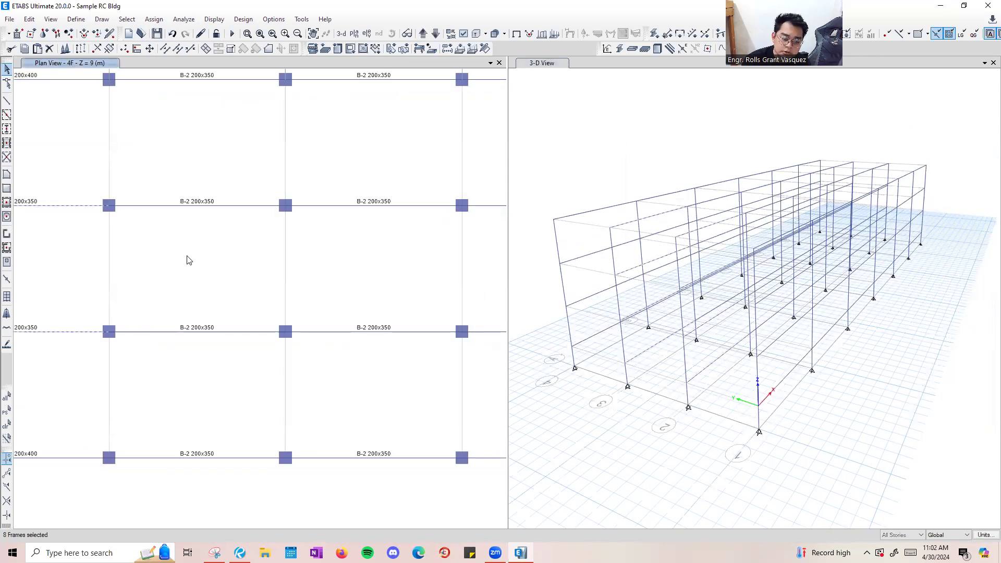
pyautogui.scroll(-3, 118, 394)
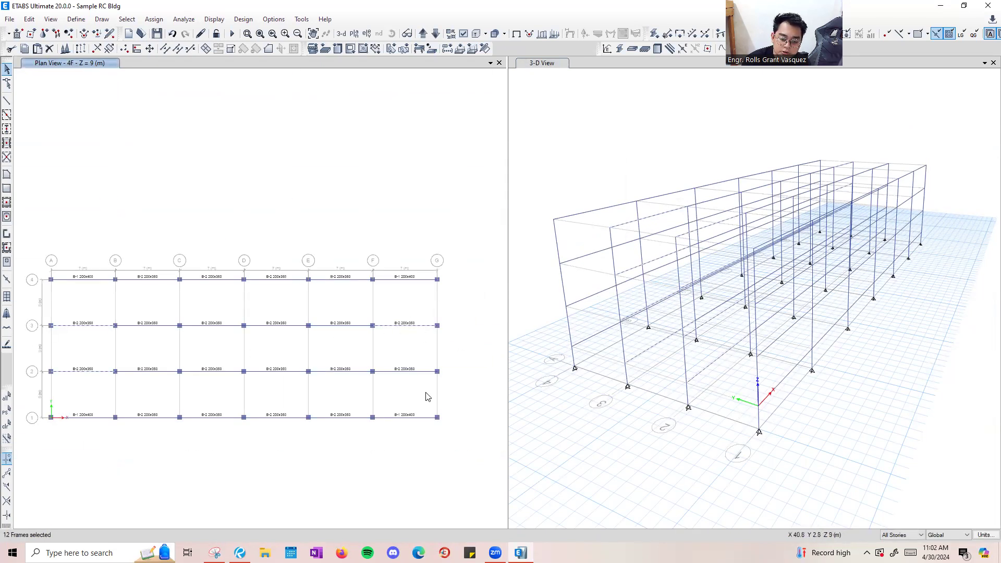
pyautogui.click(107, 371)
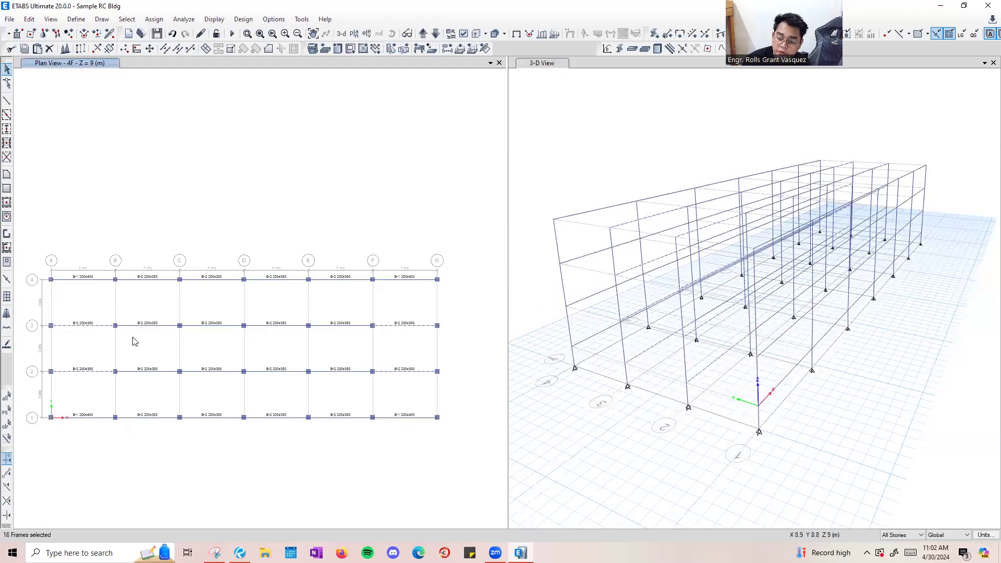
pyautogui.scroll(3, 65, 377)
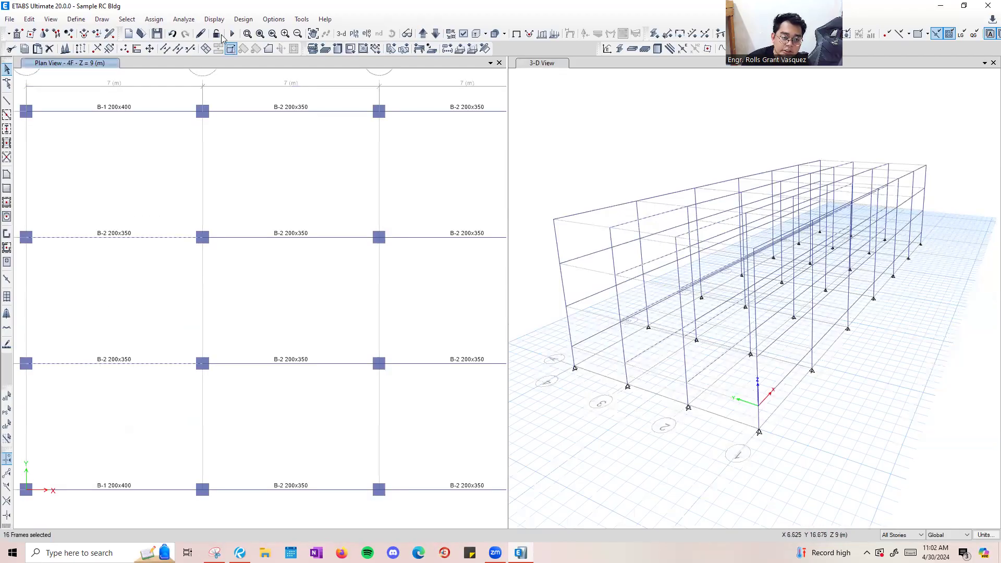
pyautogui.click(184, 19)
pyautogui.moveTo(153, 19)
pyautogui.moveTo(172, 46)
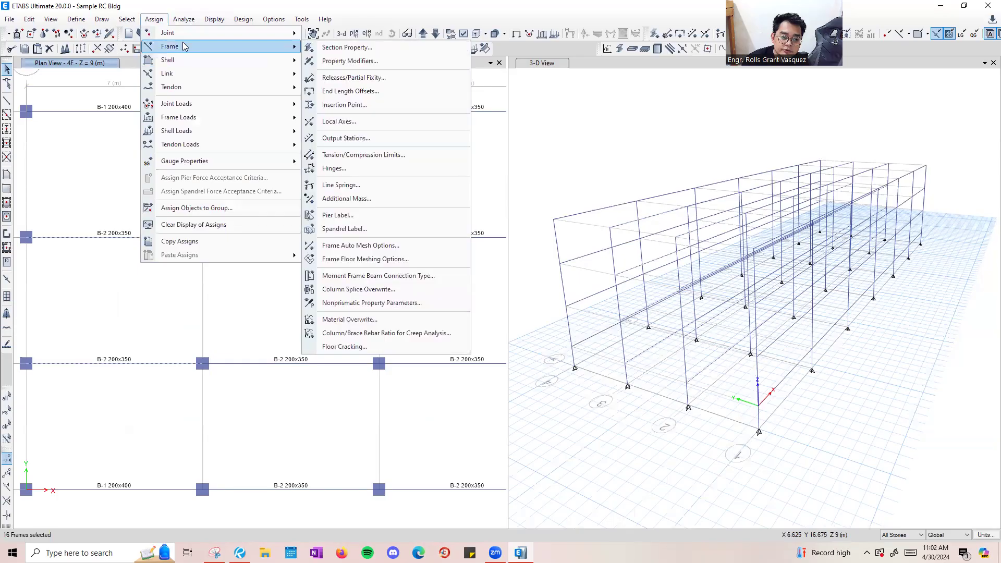
pyautogui.click(347, 47)
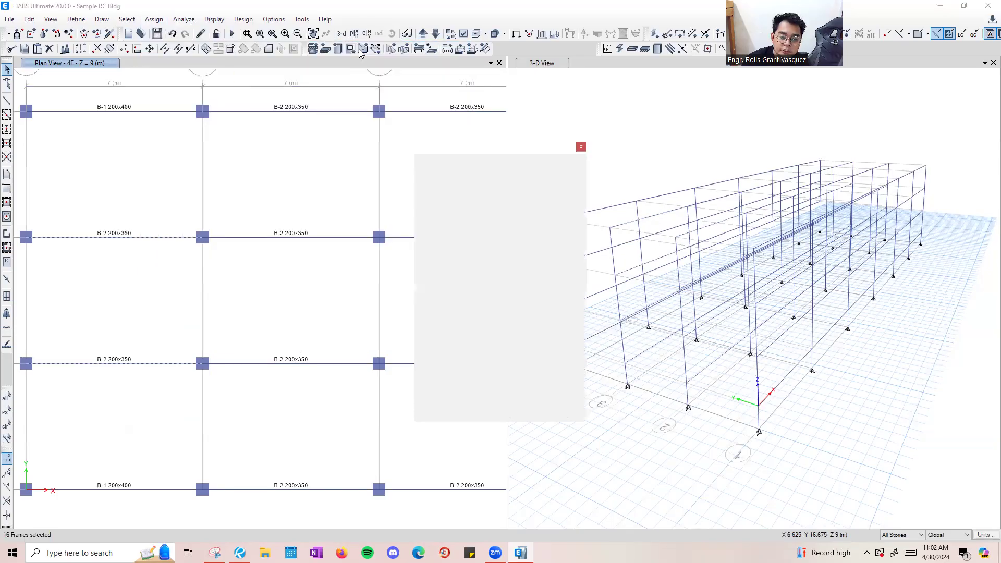
pyautogui.click(581, 147)
pyautogui.click(154, 19)
pyautogui.moveTo(172, 46)
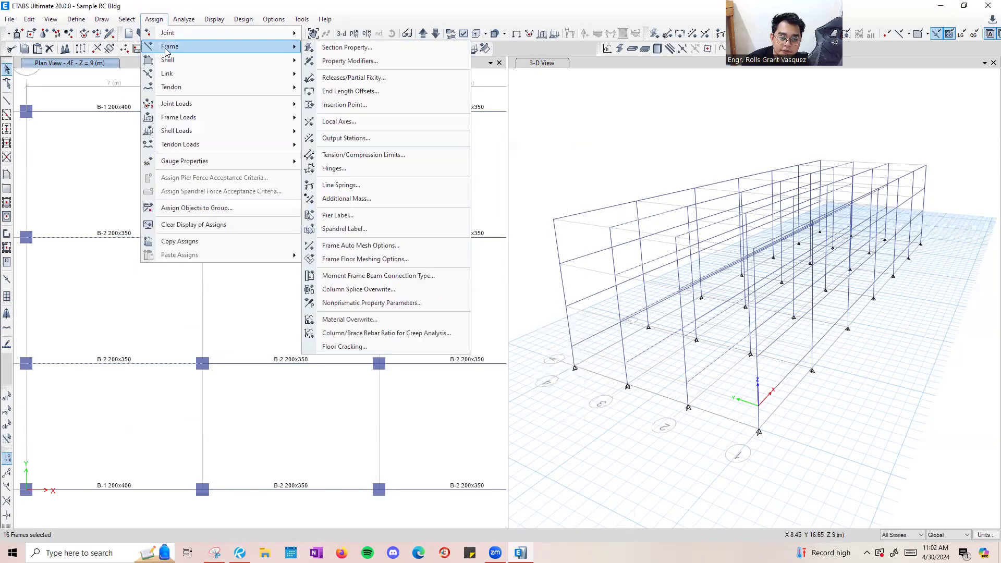
pyautogui.click(373, 52)
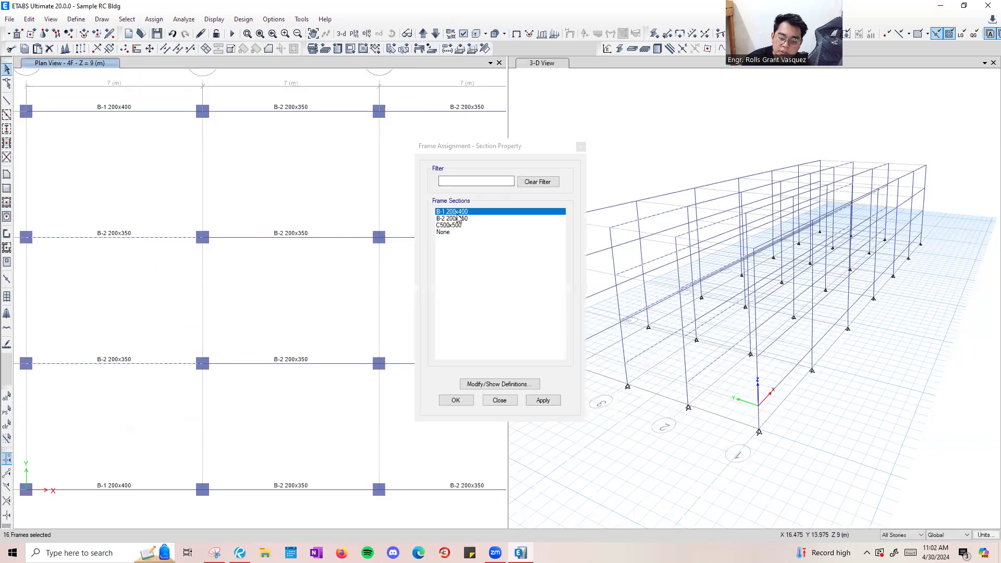
pyautogui.click(542, 400)
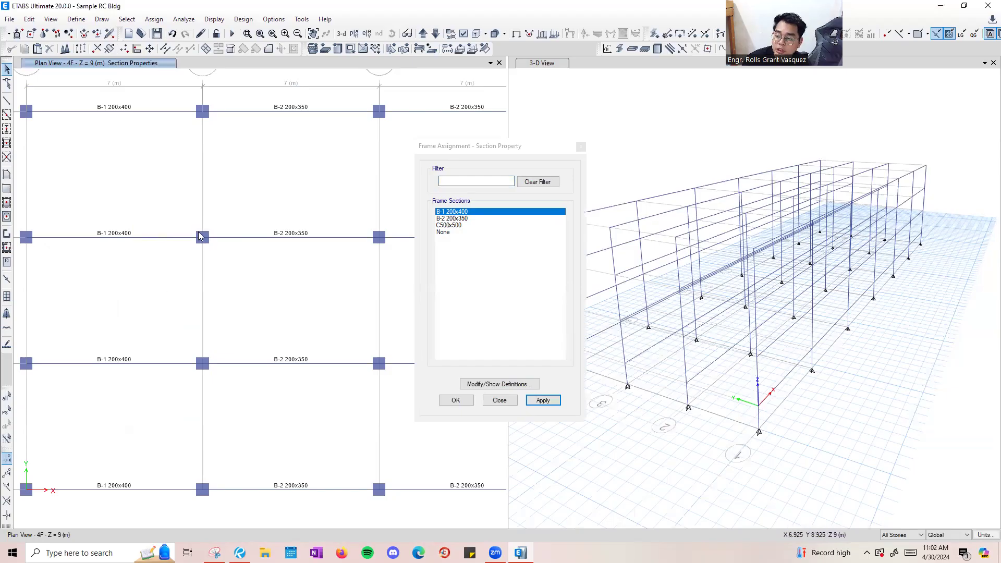
pyautogui.click(581, 146)
# Check the section names of the beams on all four grid lines from A to G in the 4F plan.
pyautogui.scroll(-3, 271, 227)
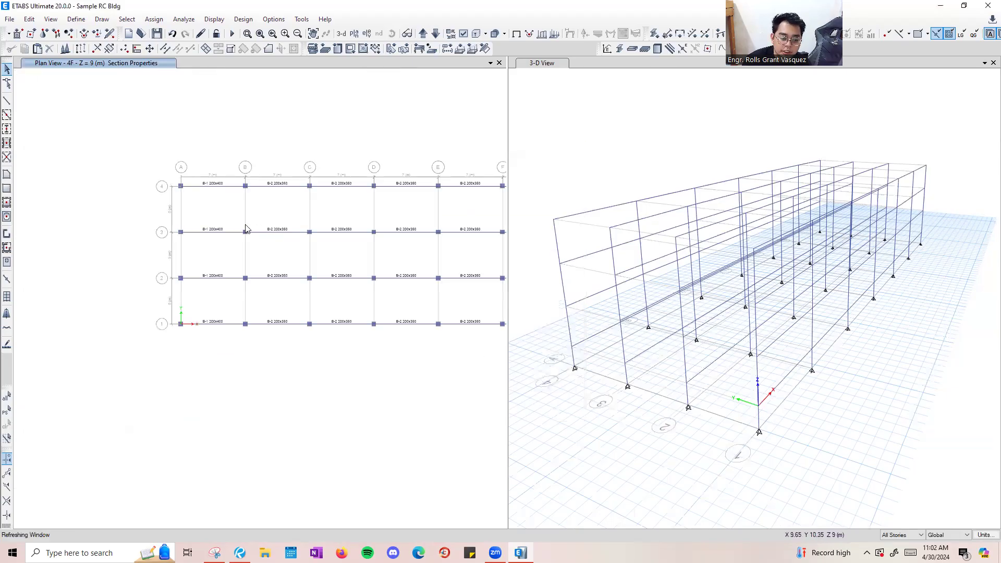
pyautogui.moveTo(230, 333); pyautogui.dragTo(206, 171)
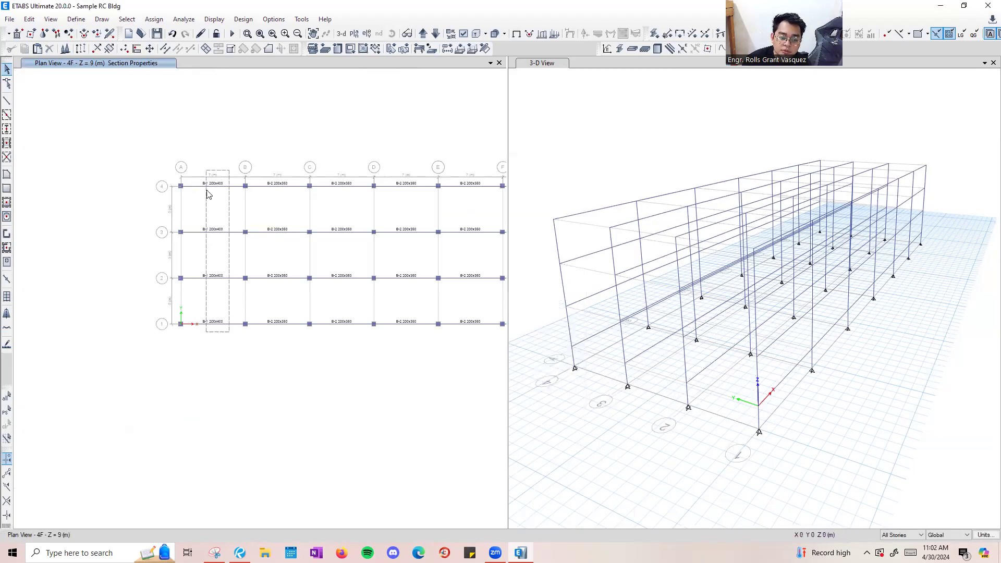
pyautogui.moveTo(381, 281); pyautogui.dragTo(123, 323, button='middle')
pyautogui.moveTo(284, 381)
pyautogui.mouseDown()
pyautogui.moveTo(263, 239)
pyautogui.moveTo(294, 391)
pyautogui.mouseUp()
pyautogui.moveTo(187, 349); pyautogui.dragTo(340, 368, button='middle')
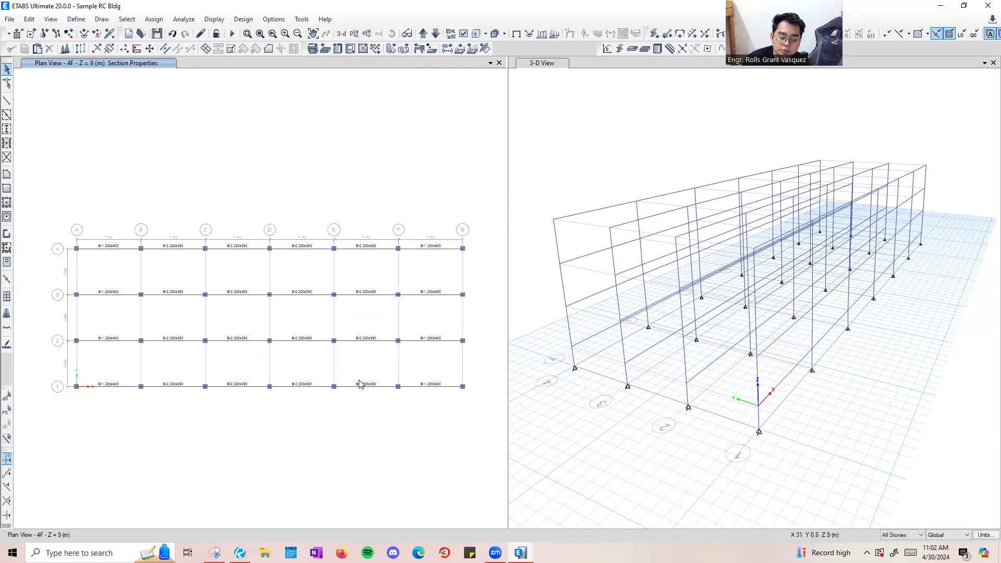
pyautogui.scroll(3, 87, 311)
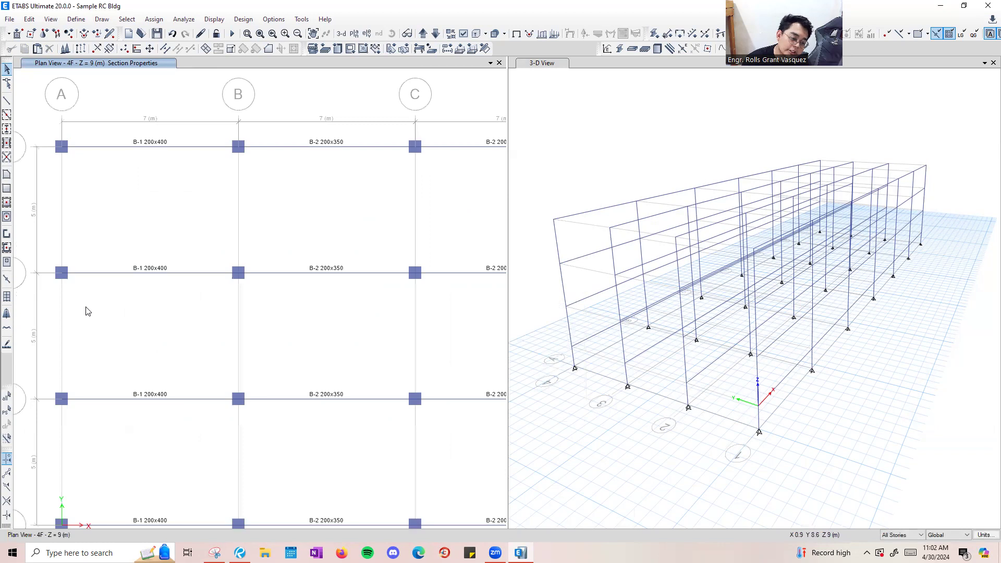
pyautogui.scroll(-3, 87, 312)
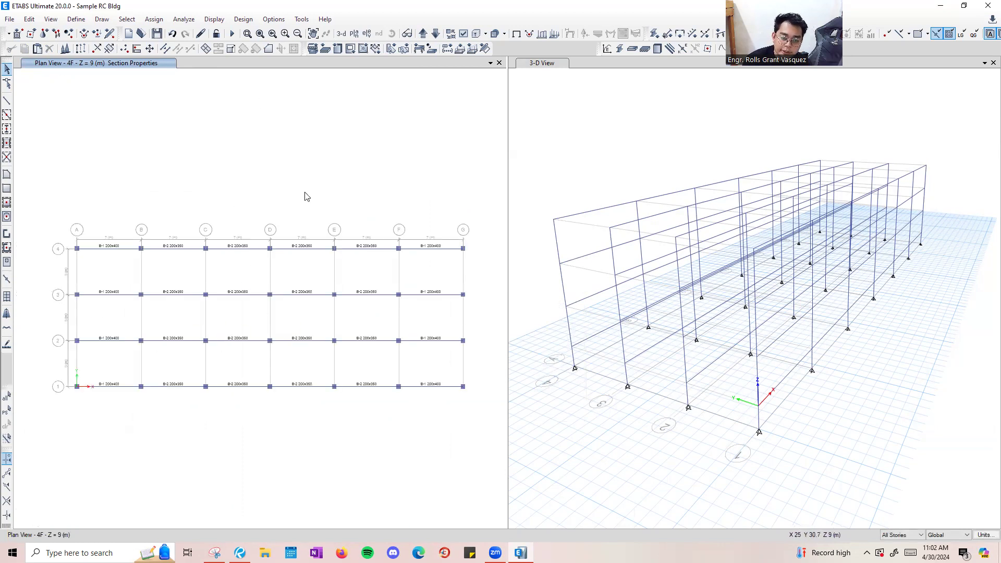
# Set the maximum and minimum graphic font sizes to 12 points in the graphics preferences.
pyautogui.click(274, 21)
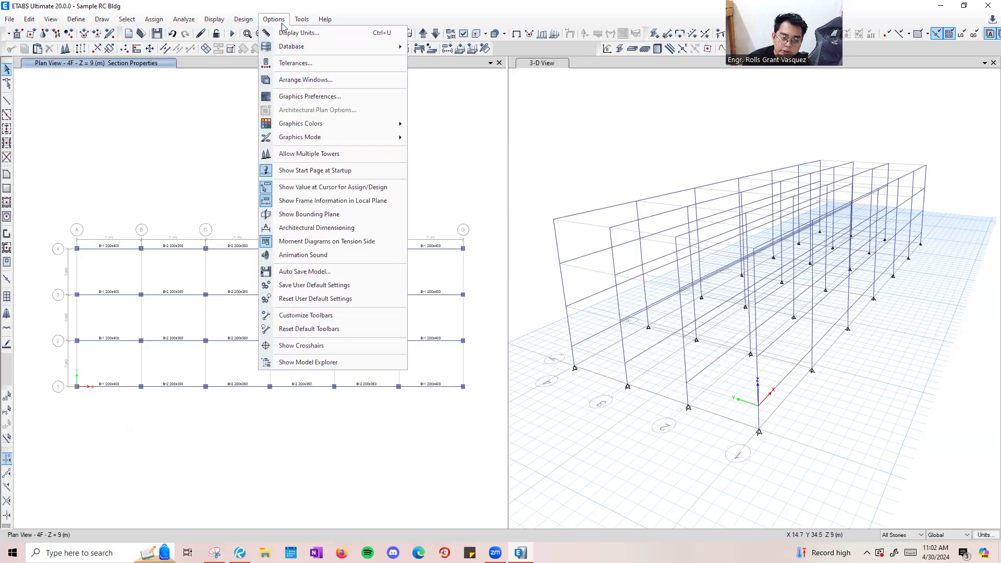
pyautogui.click(309, 96)
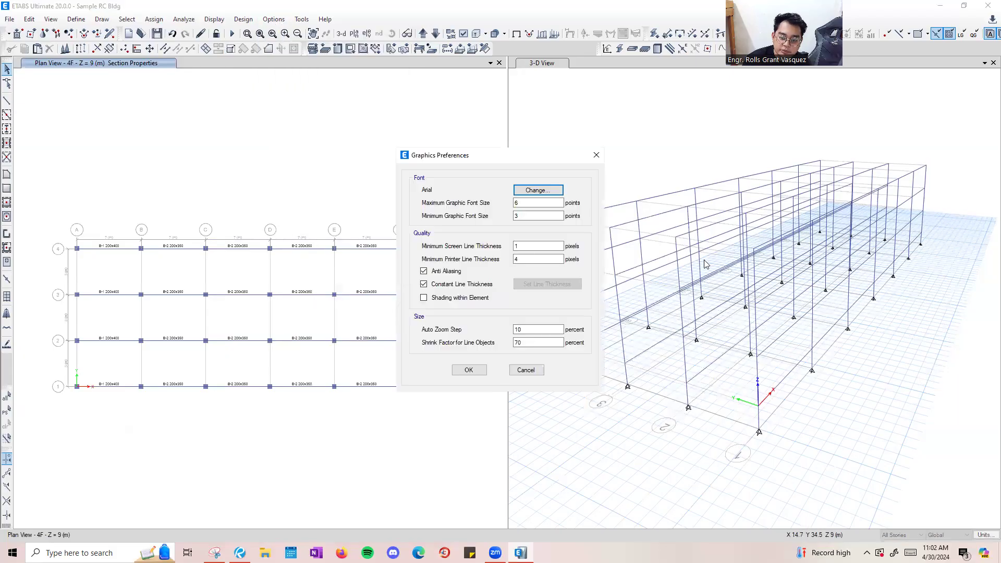
pyautogui.doubleClick(544, 202)
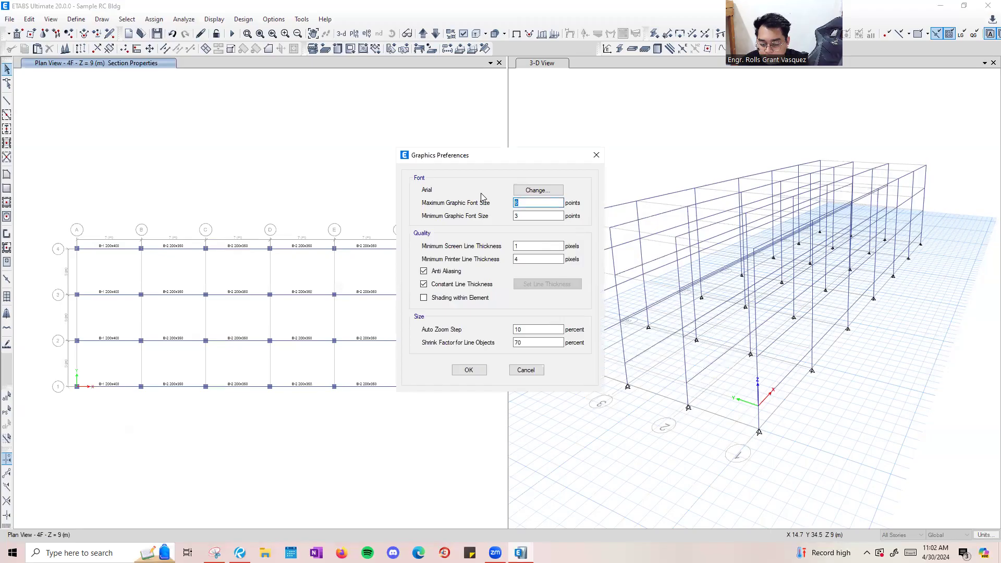
pyautogui.click(468, 370)
# Set both the maximum and minimum graphic font sizes to 8 points and check the beam labels in the 4F plan.
pyautogui.click(274, 19)
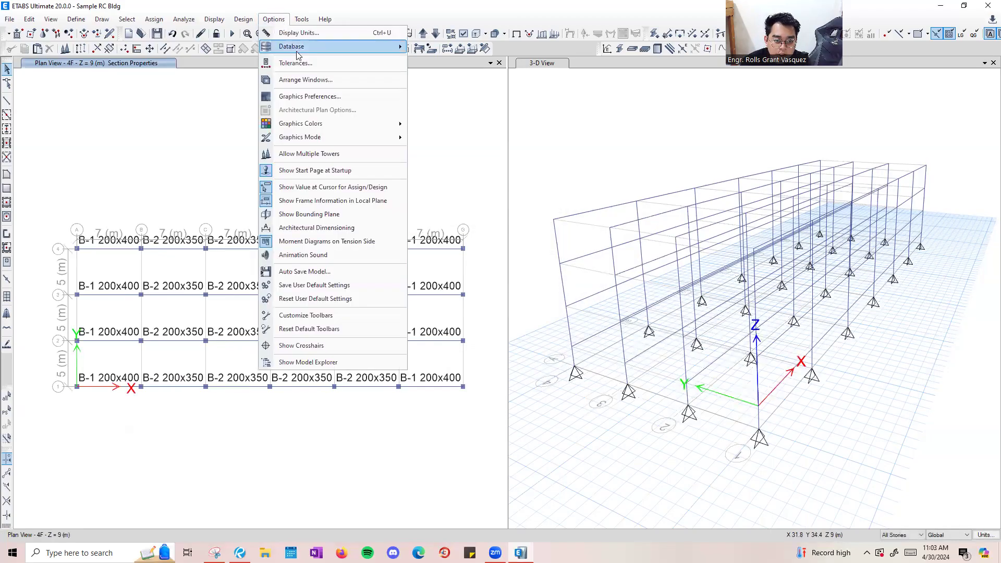
pyautogui.click(310, 95)
pyautogui.doubleClick(545, 202)
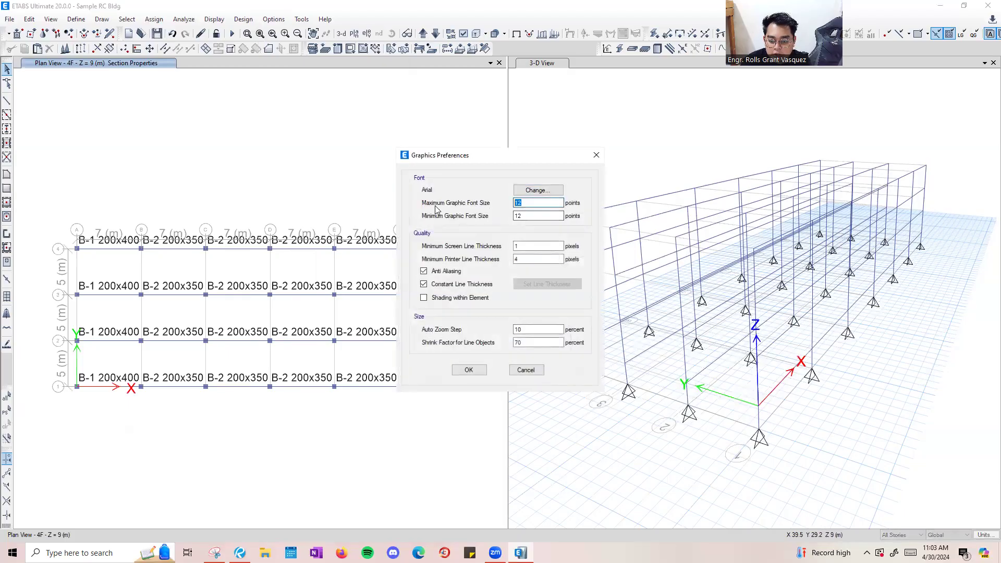
pyautogui.write('8')
pyautogui.press('Tab')
pyautogui.write('8')
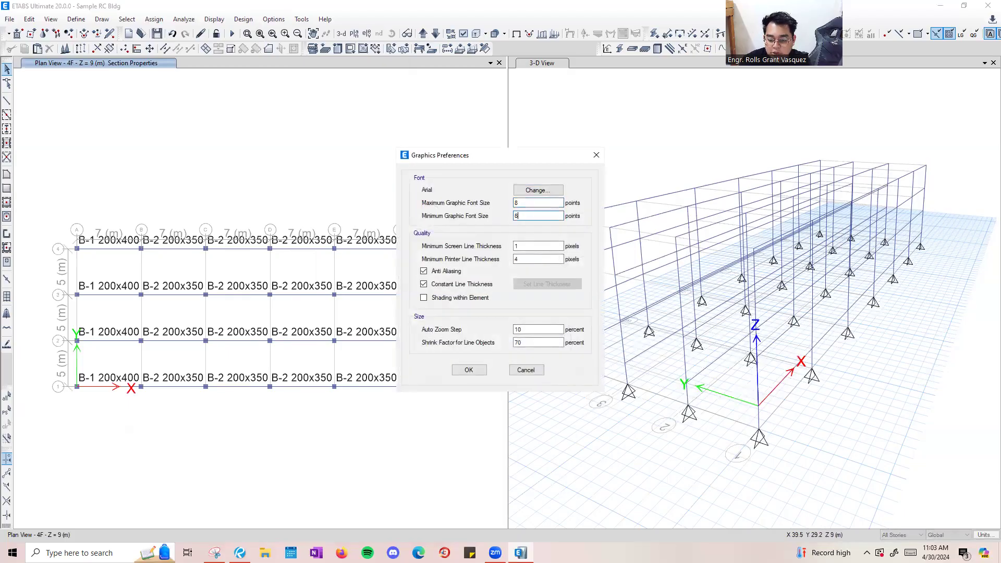
pyautogui.click(468, 371)
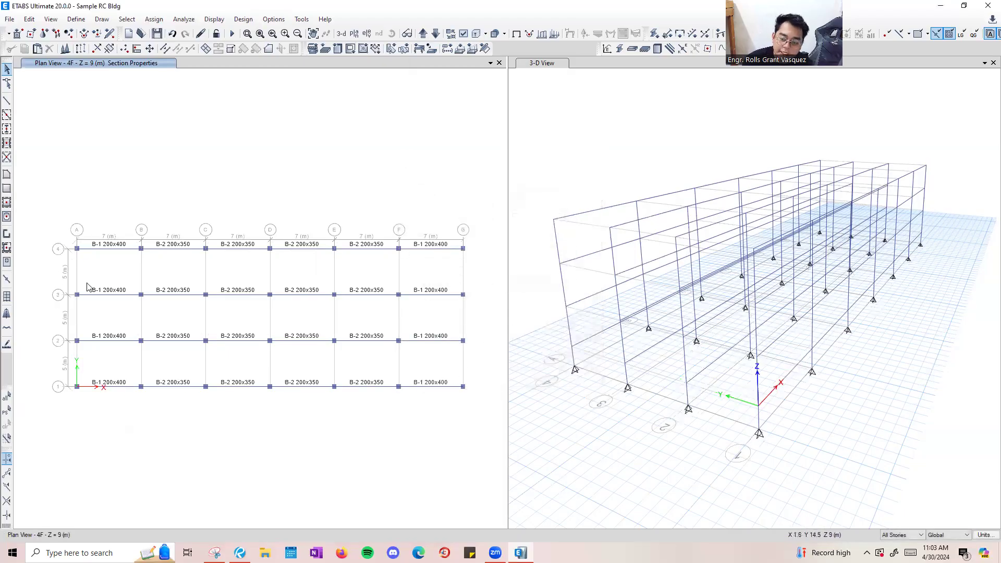
pyautogui.scroll(3, 74, 271)
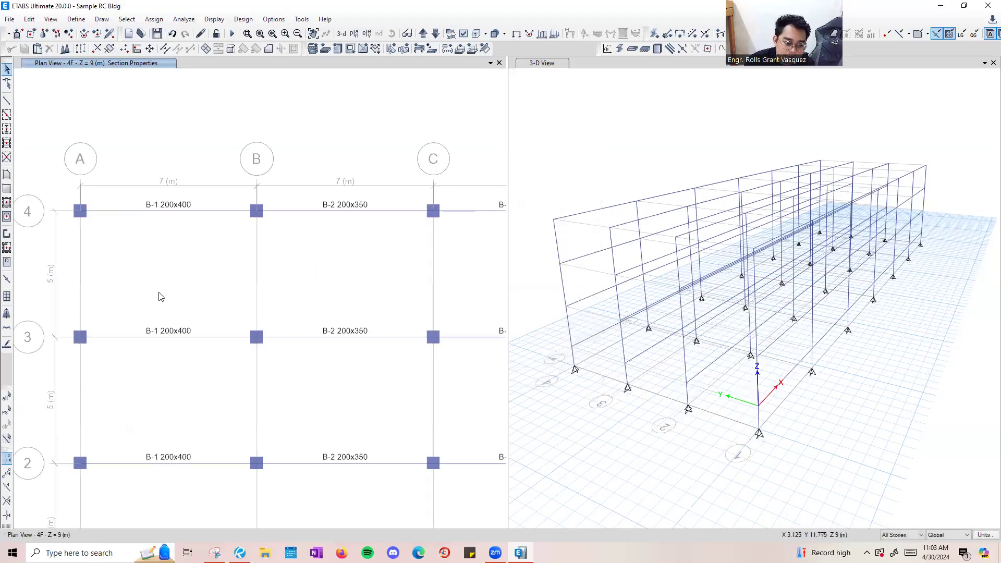
pyautogui.scroll(-3, 151, 276)
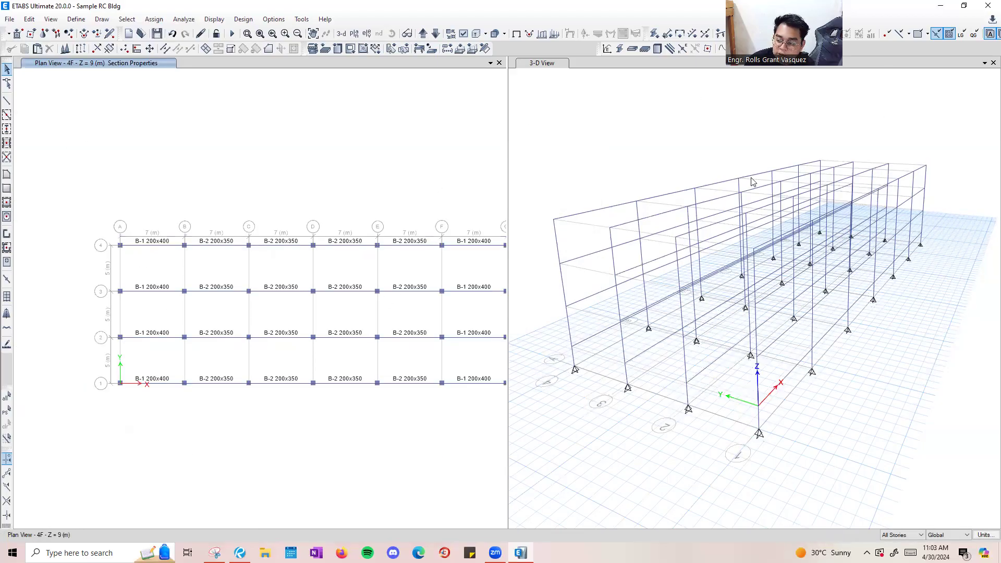
# Switch to the marked-up plan in Revu and mark the grid line A beams between 1-2 and 3-4 in blue as B-3.
pyautogui.click(420, 545)
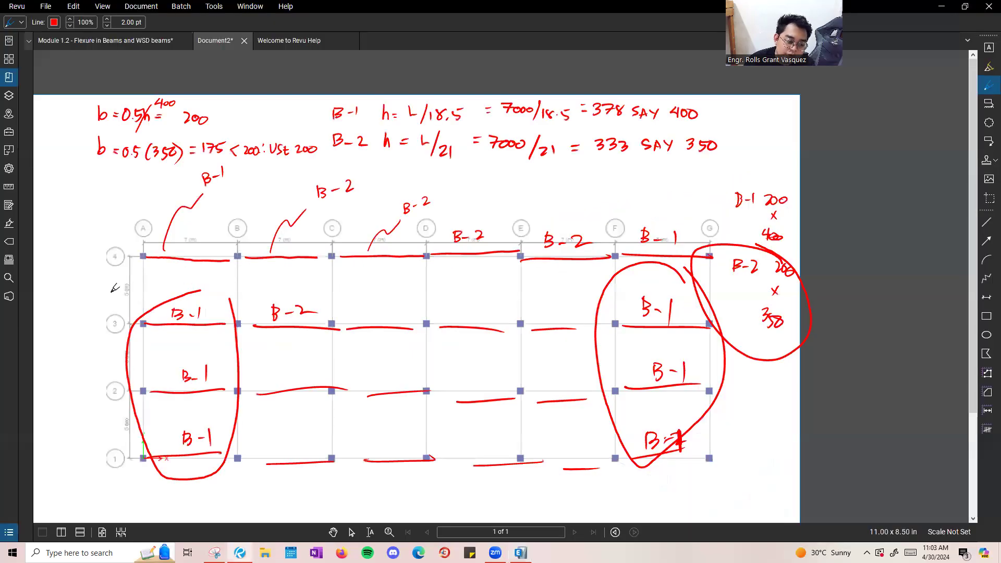
pyautogui.scroll(-2, 230, 266)
pyautogui.scroll(-3, 227, 263)
pyautogui.scroll(1, 223, 249)
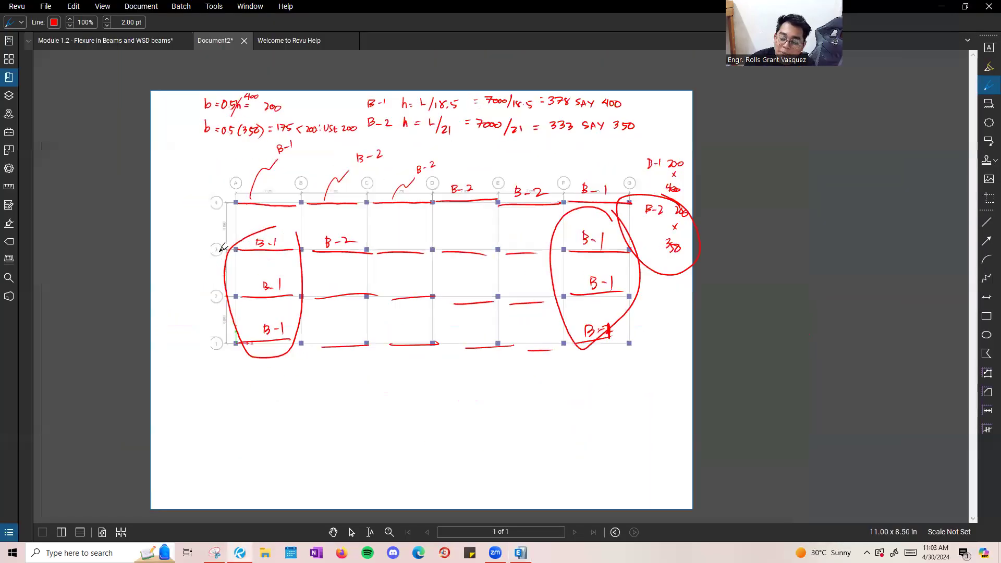
pyautogui.click(55, 21)
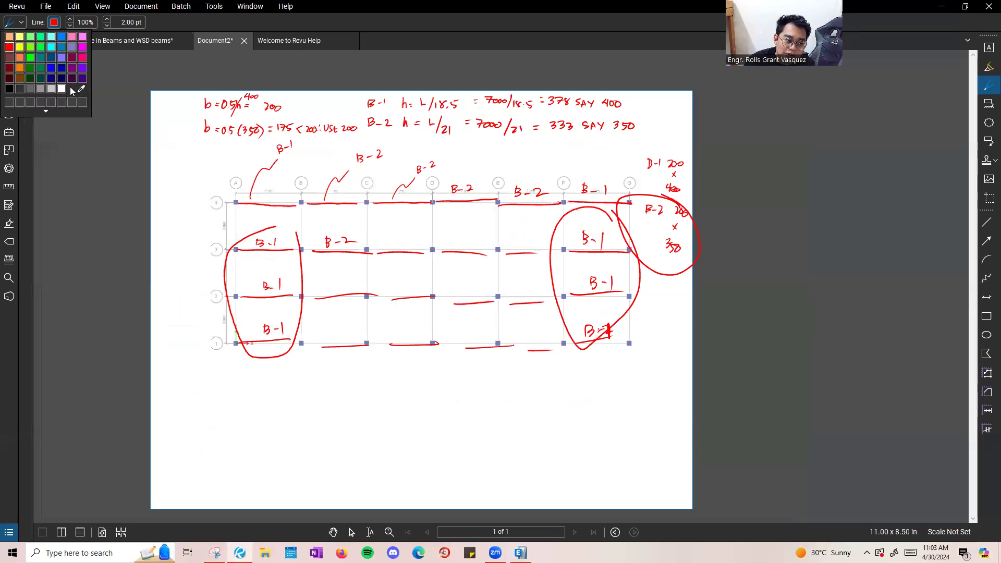
pyautogui.click(55, 72)
pyautogui.scroll(2, 224, 277)
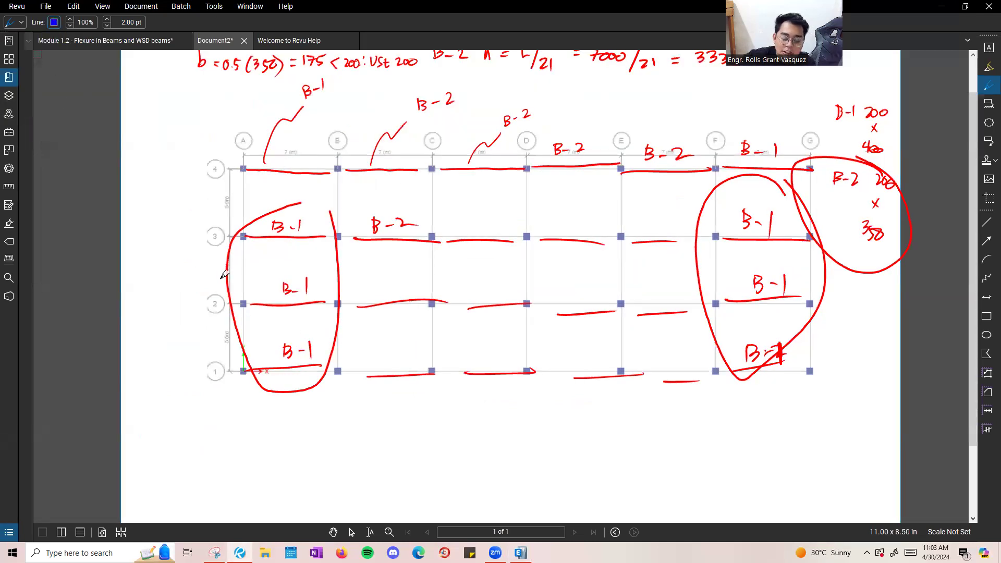
pyautogui.moveTo(244, 311)
pyautogui.mouseDown()
pyautogui.moveTo(245, 357)
pyautogui.moveTo(210, 347)
pyautogui.moveTo(226, 336)
pyautogui.mouseUp()
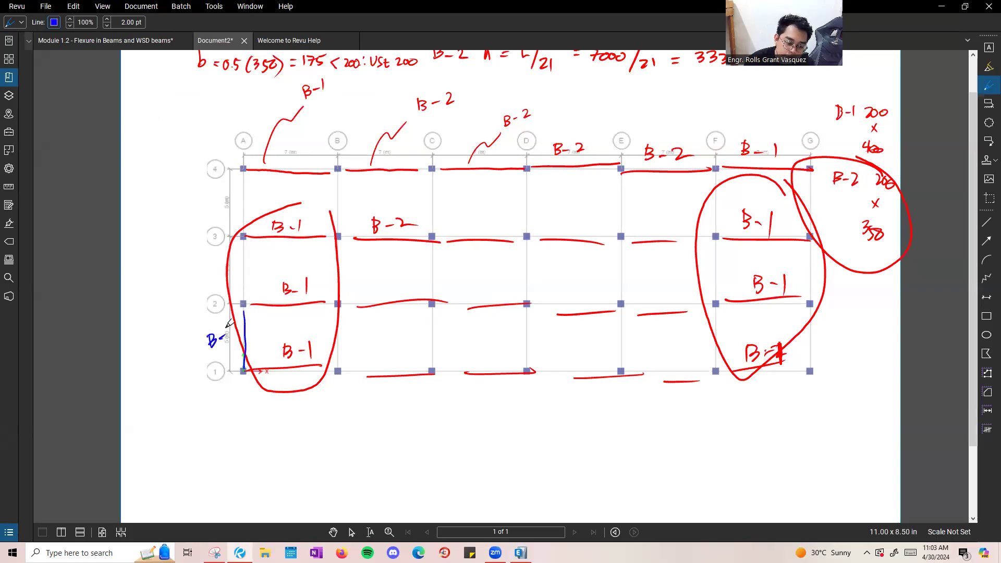
pyautogui.moveTo(243, 172); pyautogui.dragTo(247, 237)
pyautogui.moveTo(199, 201); pyautogui.dragTo(200, 215)
pyautogui.moveTo(209, 208); pyautogui.dragTo(218, 213)
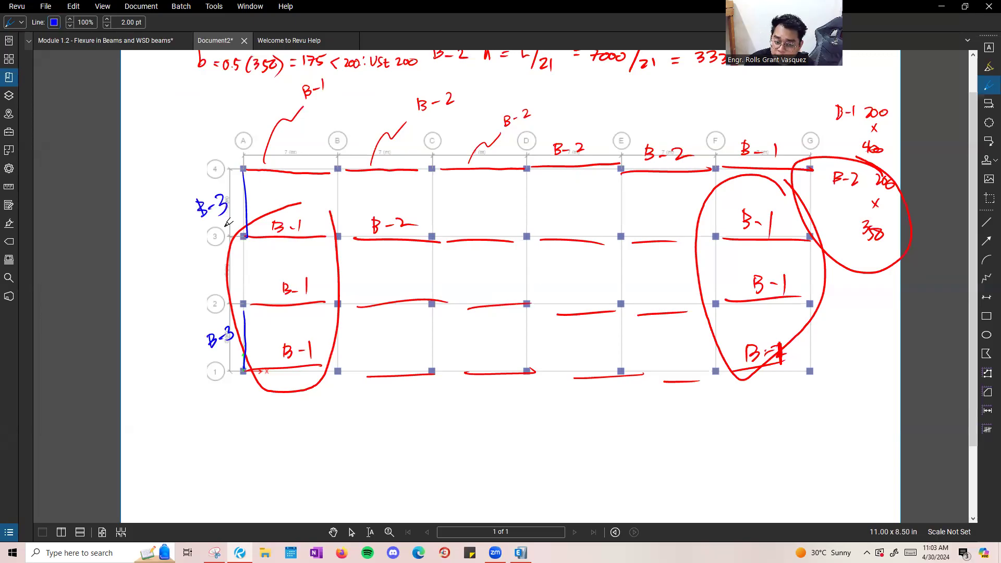
# Draw blue beam lines on grid lines B to G between 3-4 and between 1-2.
pyautogui.moveTo(337, 178); pyautogui.dragTo(336, 236)
pyautogui.moveTo(339, 312); pyautogui.dragTo(341, 374)
pyautogui.moveTo(436, 173); pyautogui.dragTo(434, 237)
pyautogui.moveTo(437, 305); pyautogui.dragTo(440, 358)
pyautogui.moveTo(528, 223); pyautogui.dragTo(527, 237)
pyautogui.moveTo(529, 307); pyautogui.dragTo(531, 371)
pyautogui.moveTo(623, 173); pyautogui.dragTo(622, 235)
pyautogui.moveTo(622, 313); pyautogui.dragTo(624, 377)
pyautogui.moveTo(714, 176); pyautogui.dragTo(711, 241)
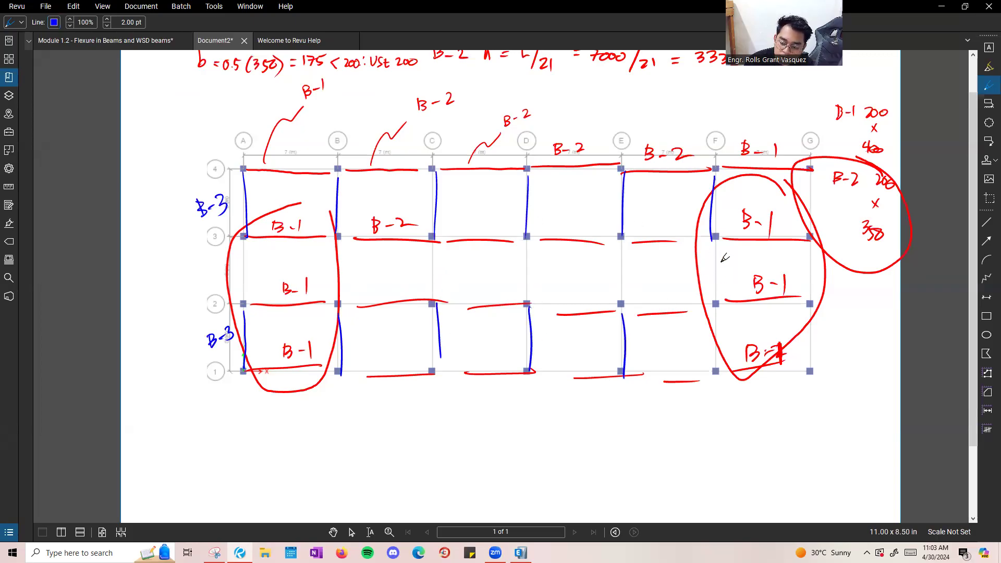
pyautogui.moveTo(717, 311); pyautogui.dragTo(718, 356)
pyautogui.moveTo(803, 185); pyautogui.dragTo(802, 234)
pyautogui.moveTo(808, 309); pyautogui.dragTo(806, 367)
# Write the B-3 depth formula in blue below the plan: B-3 = L/18.5 = 5000/18.5.
pyautogui.moveTo(253, 432)
pyautogui.mouseDown()
pyautogui.moveTo(255, 457)
pyautogui.moveTo(277, 447)
pyautogui.mouseUp()
pyautogui.moveTo(280, 437)
pyautogui.mouseDown()
pyautogui.moveTo(286, 451)
pyautogui.moveTo(319, 438)
pyautogui.mouseUp()
pyautogui.moveTo(340, 422); pyautogui.dragTo(354, 446)
pyautogui.moveTo(342, 459)
pyautogui.mouseDown()
pyautogui.moveTo(342, 476)
pyautogui.moveTo(358, 458)
pyautogui.moveTo(365, 471)
pyautogui.mouseUp()
pyautogui.click(362, 471)
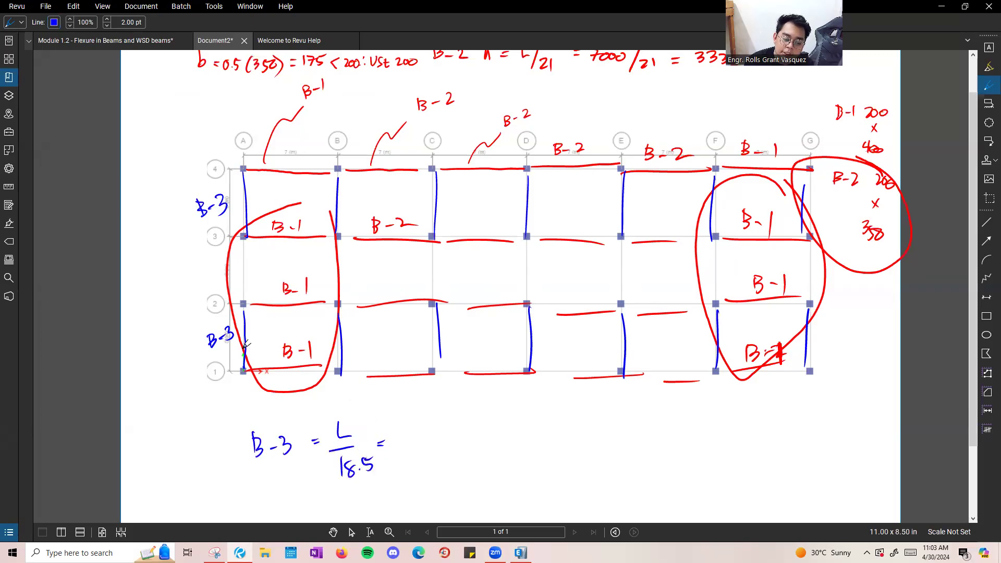
pyautogui.moveTo(395, 417)
pyautogui.mouseDown()
pyautogui.moveTo(400, 434)
pyautogui.moveTo(412, 421)
pyautogui.mouseUp()
pyautogui.moveTo(423, 421); pyautogui.dragTo(436, 421)
pyautogui.moveTo(387, 456)
pyautogui.mouseDown()
pyautogui.moveTo(433, 449)
pyautogui.moveTo(407, 477)
pyautogui.mouseUp()
pyautogui.moveTo(423, 458); pyautogui.dragTo(438, 475)
pyautogui.click(433, 472)
pyautogui.moveTo(440, 461); pyautogui.dragTo(446, 459)
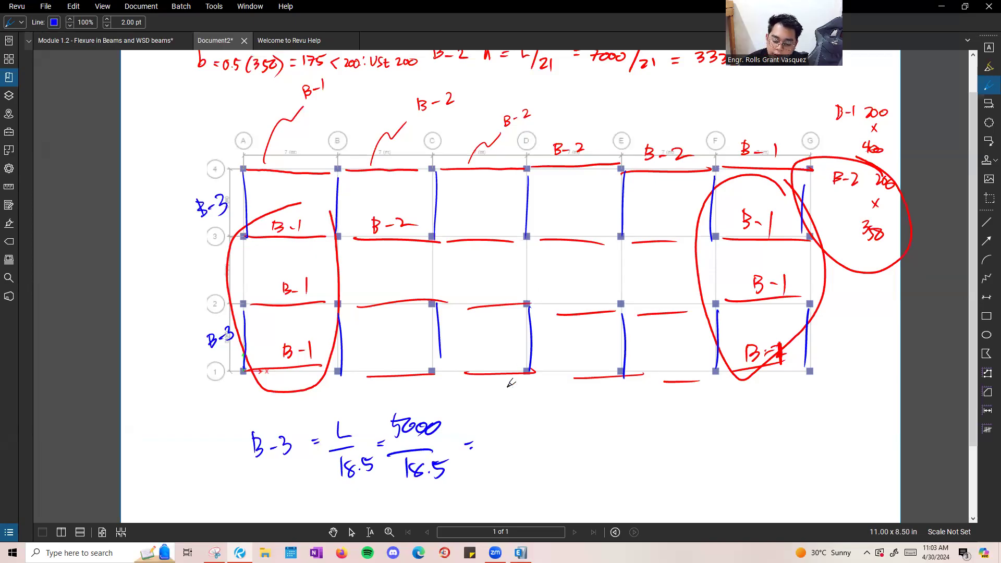
# Complete the B-3 calculation with "270 SAY 275, b = 137 SAY 200".
pyautogui.moveTo(489, 444)
pyautogui.mouseDown()
pyautogui.moveTo(542, 457)
pyautogui.moveTo(637, 443)
pyautogui.moveTo(647, 466)
pyautogui.mouseUp()
pyautogui.moveTo(659, 440)
pyautogui.mouseDown()
pyautogui.moveTo(659, 465)
pyautogui.moveTo(661, 454)
pyautogui.mouseUp()
pyautogui.moveTo(677, 456); pyautogui.dragTo(685, 454)
pyautogui.moveTo(677, 460); pyautogui.dragTo(686, 459)
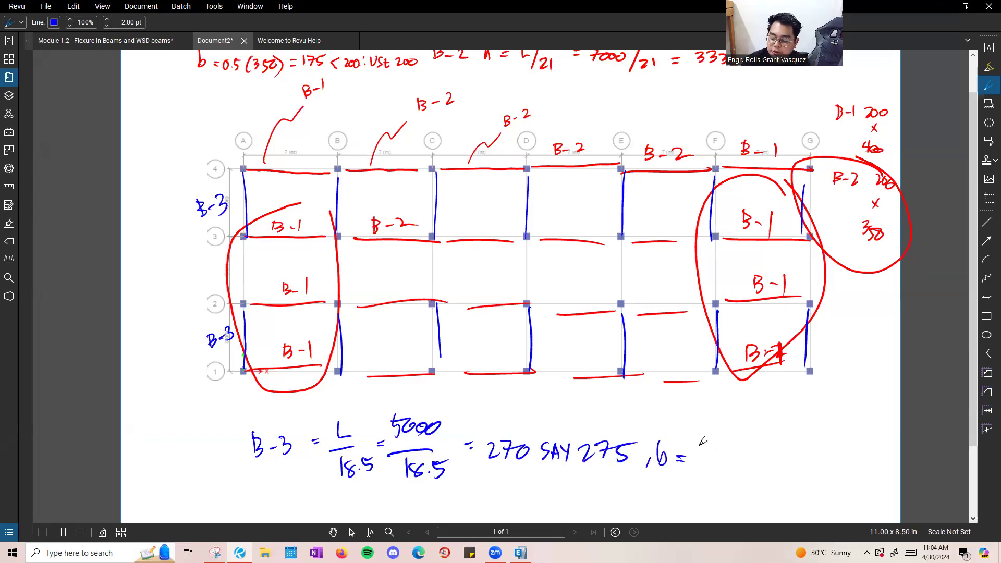
pyautogui.moveTo(696, 446); pyautogui.dragTo(697, 461)
pyautogui.moveTo(703, 446)
pyautogui.mouseDown()
pyautogui.moveTo(705, 457)
pyautogui.moveTo(723, 456)
pyautogui.mouseUp()
pyautogui.moveTo(747, 443)
pyautogui.mouseDown()
pyautogui.moveTo(732, 460)
pyautogui.moveTo(752, 443)
pyautogui.mouseUp()
pyautogui.moveTo(752, 443); pyautogui.dragTo(761, 452)
pyautogui.moveTo(766, 444)
pyautogui.mouseDown()
pyautogui.moveTo(760, 459)
pyautogui.moveTo(799, 460)
pyautogui.moveTo(808, 450)
pyautogui.mouseUp()
pyautogui.moveTo(818, 451); pyautogui.dragTo(817, 453)
# Change the pen colour to green and write the label B-4 below the B-3 calculation.
pyautogui.scroll(-2, 782, 443)
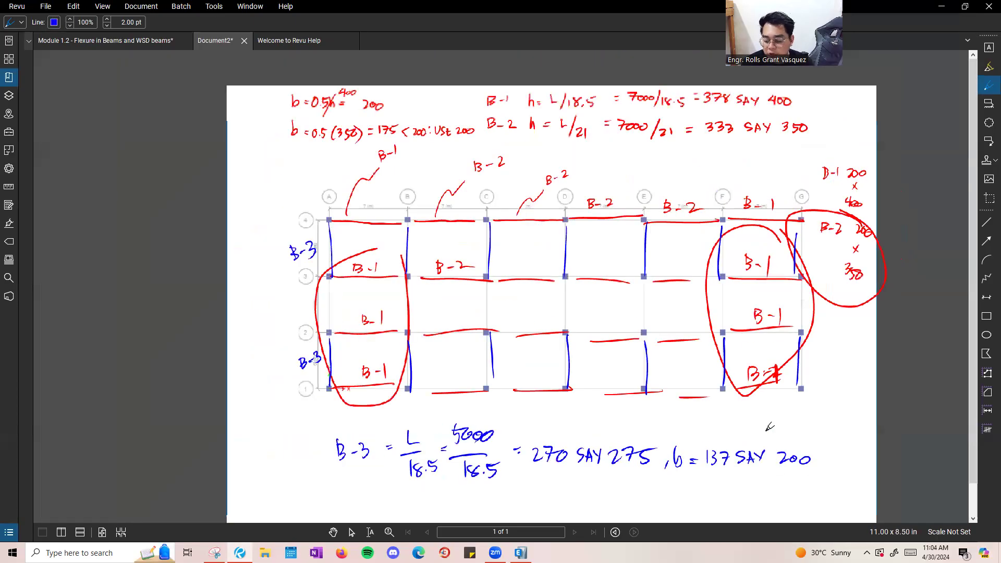
pyautogui.scroll(-1, 625, 313)
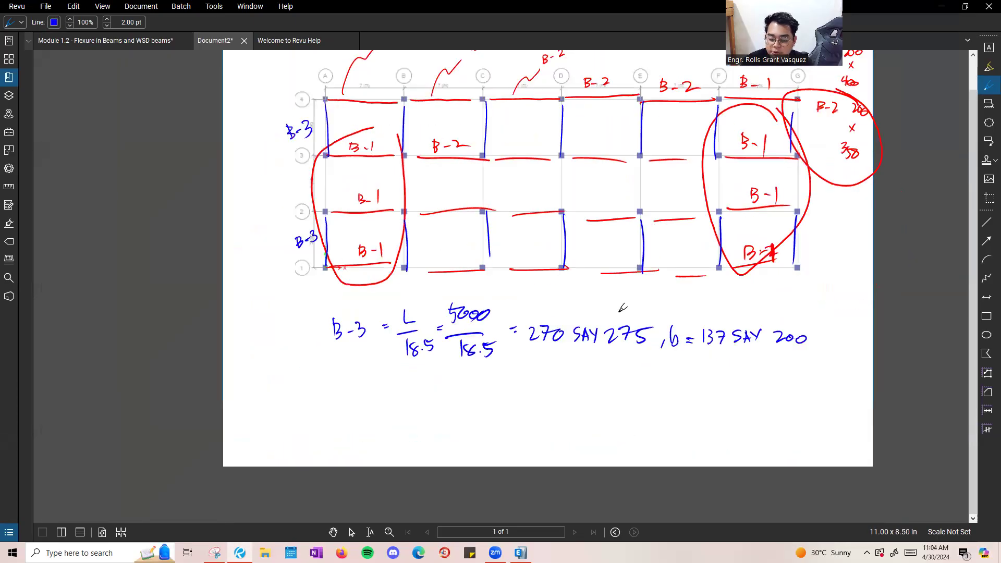
pyautogui.click(52, 23)
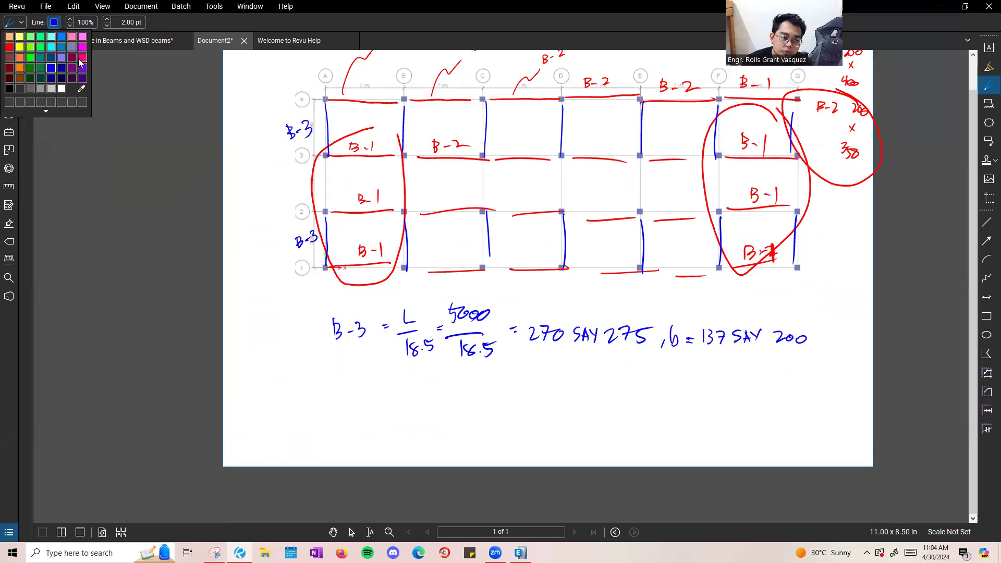
pyautogui.click(30, 58)
pyautogui.moveTo(338, 384); pyautogui.dragTo(341, 404)
pyautogui.moveTo(350, 395); pyautogui.dragTo(385, 396)
pyautogui.moveTo(378, 385); pyautogui.dragTo(380, 406)
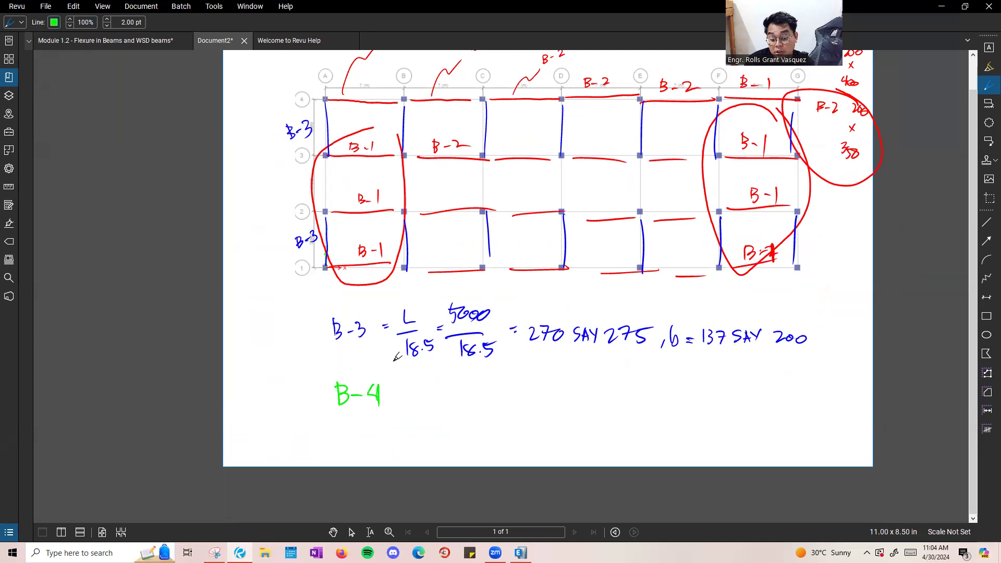
# Draw green beam lines on grid lines A and B between 2 and 3 and label both B-4.
pyautogui.moveTo(325, 163)
pyautogui.mouseDown()
pyautogui.moveTo(324, 203)
pyautogui.moveTo(335, 184)
pyautogui.mouseUp()
pyautogui.moveTo(335, 173)
pyautogui.mouseDown()
pyautogui.moveTo(337, 184)
pyautogui.moveTo(366, 178)
pyautogui.mouseUp()
pyautogui.moveTo(365, 170)
pyautogui.mouseDown()
pyautogui.moveTo(364, 184)
pyautogui.moveTo(406, 209)
pyautogui.mouseUp()
pyautogui.moveTo(420, 180); pyautogui.dragTo(422, 197)
pyautogui.moveTo(428, 190); pyautogui.dragTo(454, 188)
pyautogui.moveTo(450, 178); pyautogui.dragTo(450, 198)
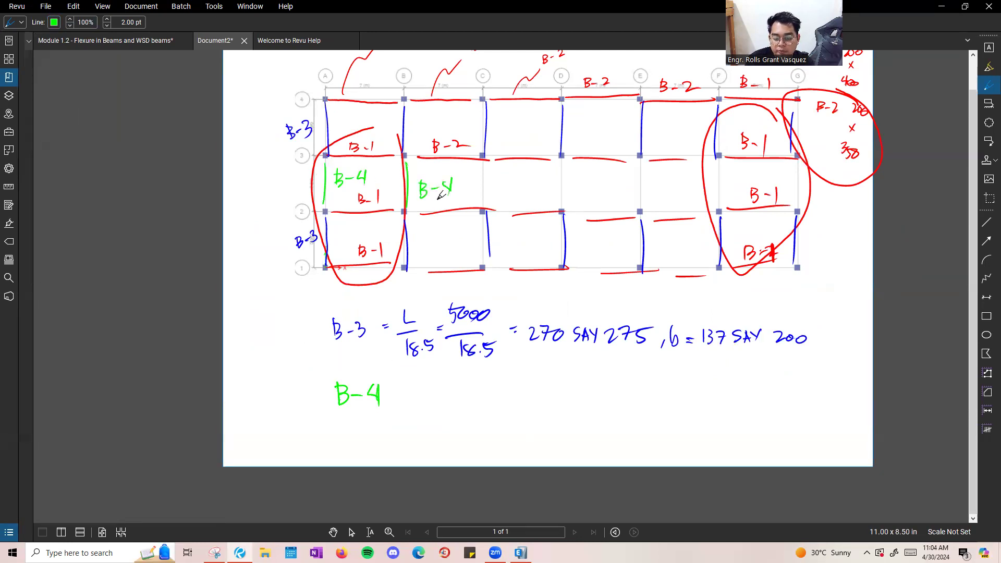
# Write the B-4 depth formula L/21 = 5000/21 beside its label.
pyautogui.moveTo(418, 374)
pyautogui.mouseDown()
pyautogui.moveTo(436, 400)
pyautogui.moveTo(430, 430)
pyautogui.mouseUp()
pyautogui.moveTo(438, 411)
pyautogui.mouseDown()
pyautogui.moveTo(438, 433)
pyautogui.moveTo(462, 397)
pyautogui.mouseUp()
pyautogui.moveTo(473, 395)
pyautogui.mouseDown()
pyautogui.moveTo(481, 388)
pyautogui.moveTo(473, 407)
pyautogui.mouseUp()
pyautogui.moveTo(495, 390); pyautogui.dragTo(503, 392)
pyautogui.moveTo(513, 392); pyautogui.dragTo(515, 411)
pyautogui.moveTo(481, 426); pyautogui.dragTo(498, 437)
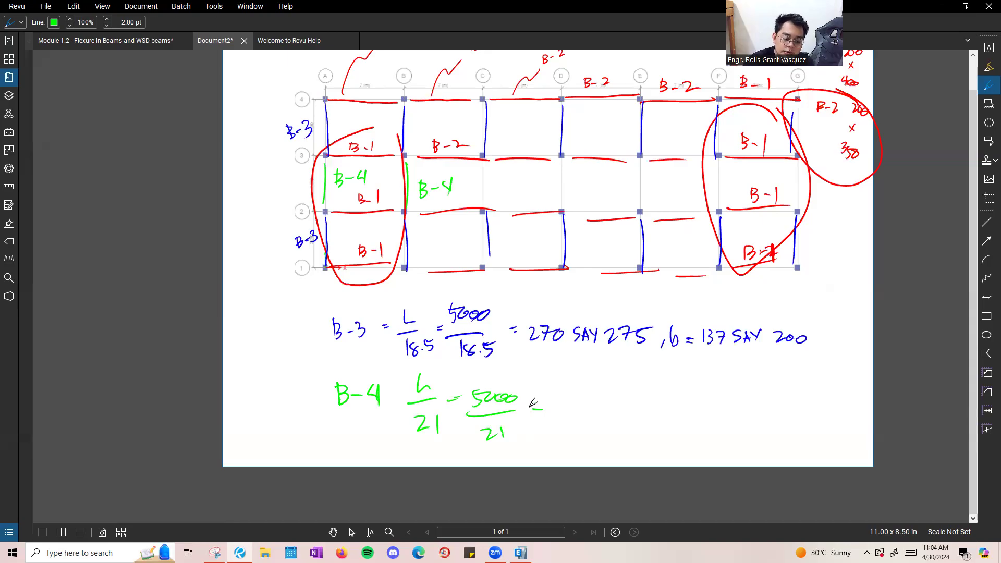
# Complete the B-4 calculation with "238 SAY 250, b = 125 SAY 200".
pyautogui.moveTo(564, 400)
pyautogui.mouseDown()
pyautogui.moveTo(573, 417)
pyautogui.moveTo(593, 403)
pyautogui.moveTo(665, 422)
pyautogui.mouseUp()
pyautogui.moveTo(697, 400); pyautogui.dragTo(718, 418)
pyautogui.moveTo(713, 403); pyautogui.dragTo(762, 422)
pyautogui.moveTo(770, 411); pyautogui.dragTo(780, 417)
pyautogui.moveTo(785, 409)
pyautogui.mouseDown()
pyautogui.moveTo(786, 420)
pyautogui.moveTo(798, 419)
pyautogui.mouseUp()
pyautogui.moveTo(799, 409); pyautogui.dragTo(841, 417)
pyautogui.moveTo(842, 410); pyautogui.dragTo(845, 426)
pyautogui.moveTo(811, 444)
pyautogui.mouseDown()
pyautogui.moveTo(820, 455)
pyautogui.moveTo(845, 441)
pyautogui.mouseUp()
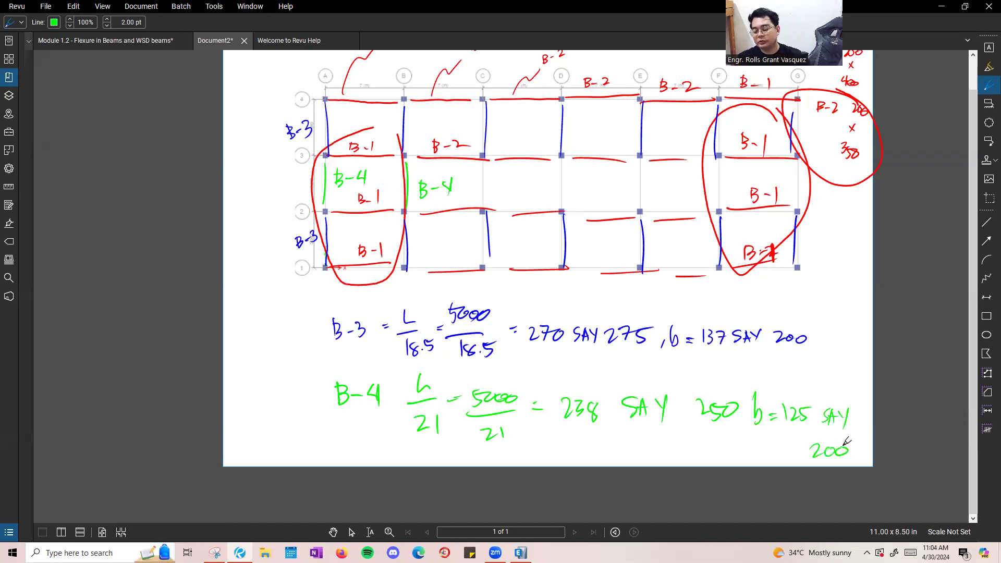
# Underline the adopted sizes in green: 200 and 275 for B-3, 200 and 250 for B-4.
pyautogui.moveTo(776, 353); pyautogui.dragTo(799, 352)
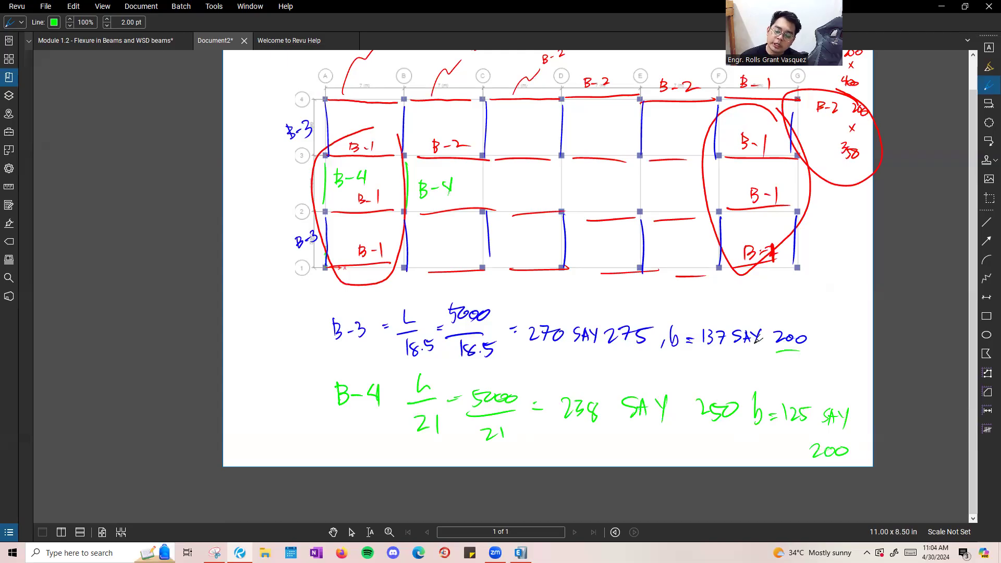
pyautogui.moveTo(611, 354); pyautogui.dragTo(654, 348)
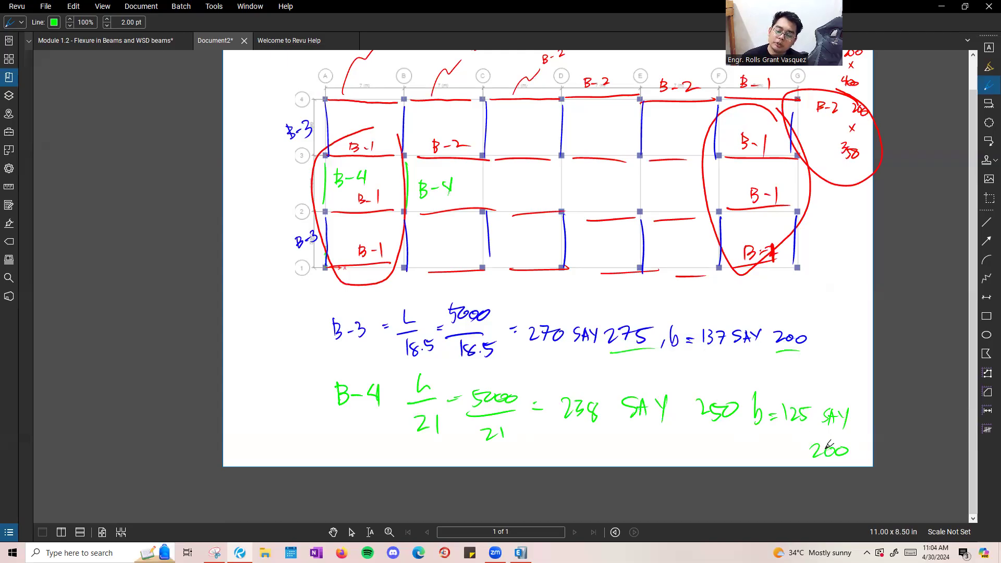
pyautogui.moveTo(811, 462); pyautogui.dragTo(848, 457)
pyautogui.moveTo(700, 428); pyautogui.dragTo(736, 421)
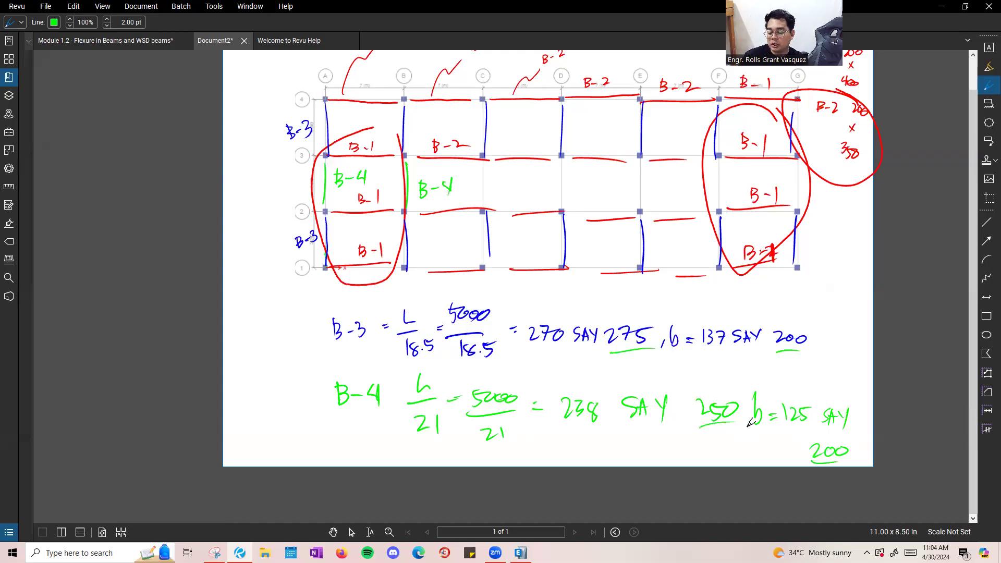
# Switch to ETABS and add a copy of the B-2 200x350 frame section.
pyautogui.hotkey('alt', 'Tab')
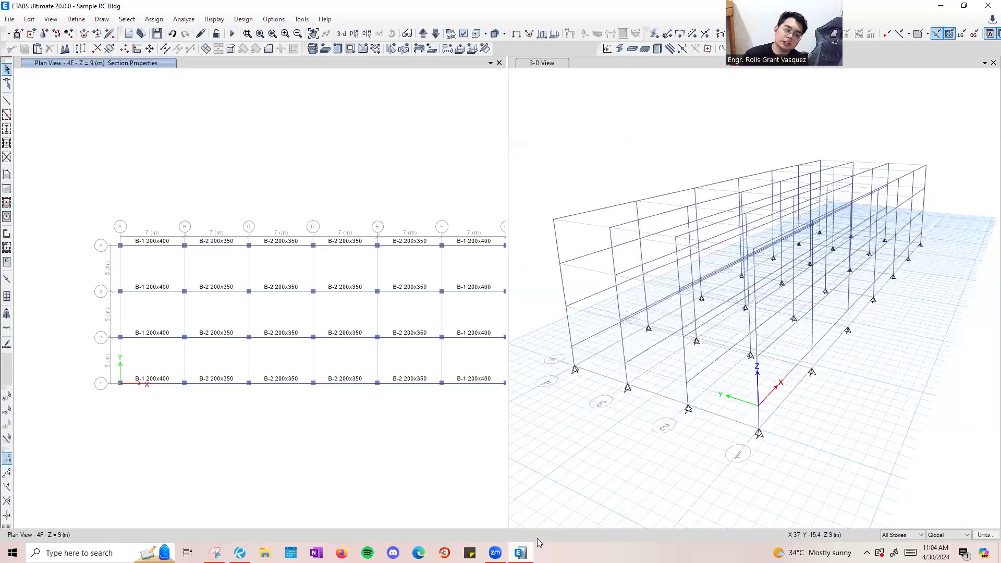
pyautogui.click(76, 19)
pyautogui.moveTo(101, 48)
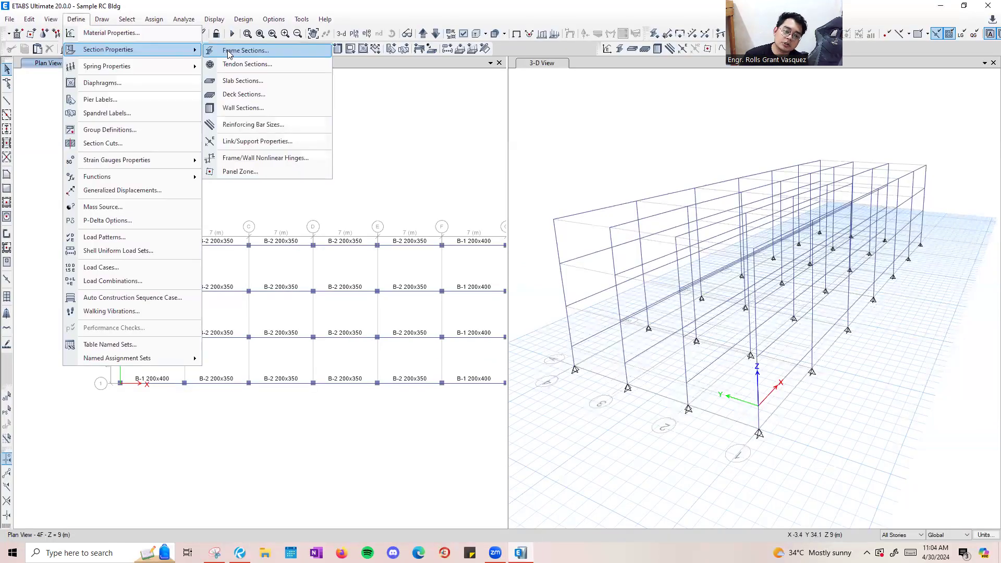
pyautogui.click(234, 50)
pyautogui.click(426, 252)
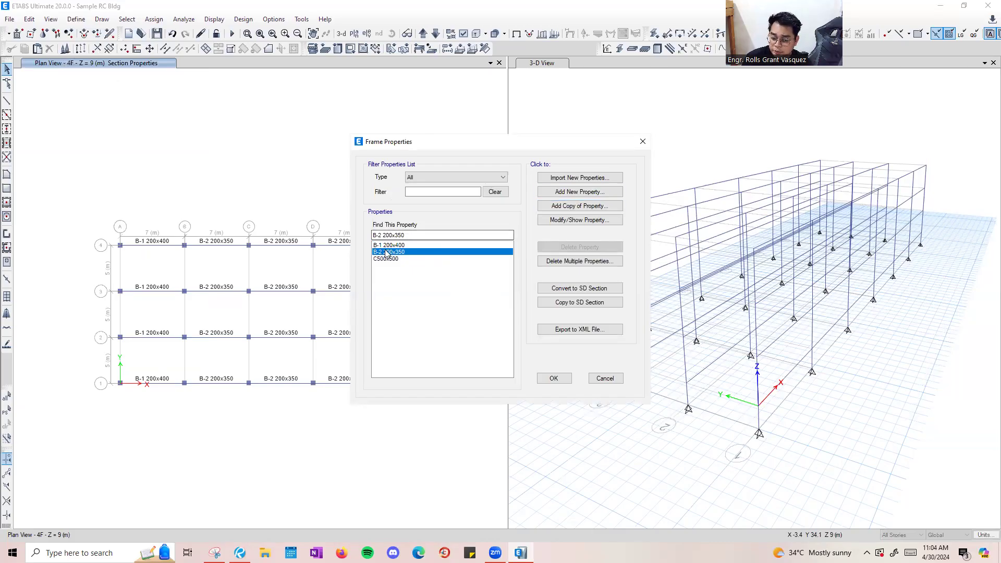
pyautogui.click(594, 207)
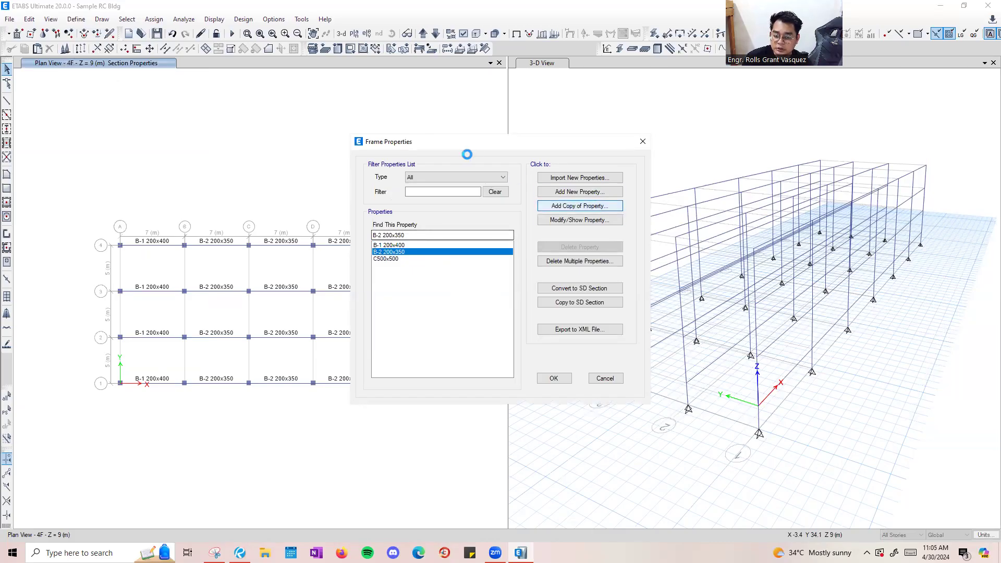
# Name the copied section B-3 200x275 and set its depth to 275 mm, using the sizes from the marked plan.
pyautogui.write('B-3 200x')
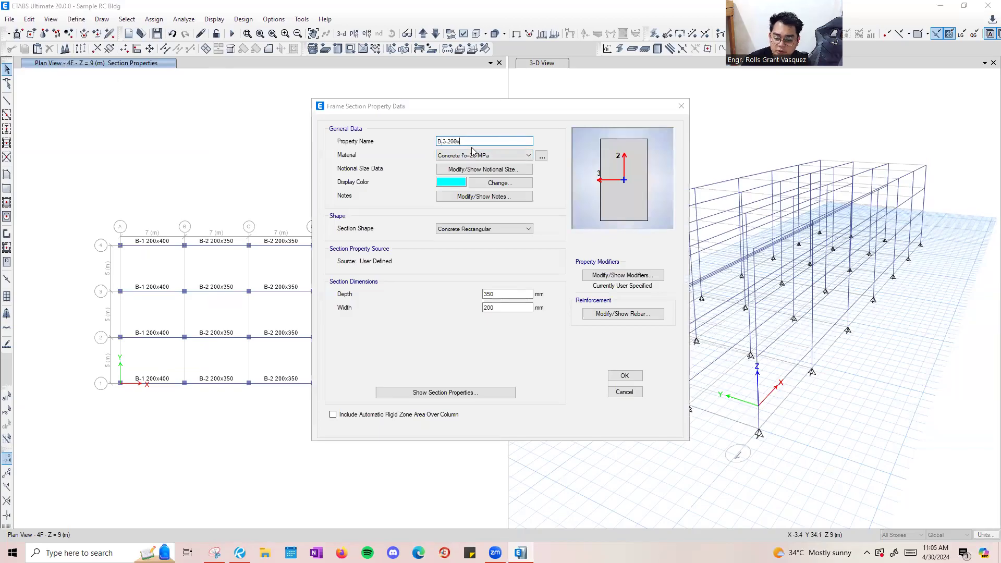
pyautogui.hotkey('alt', 'Tab')
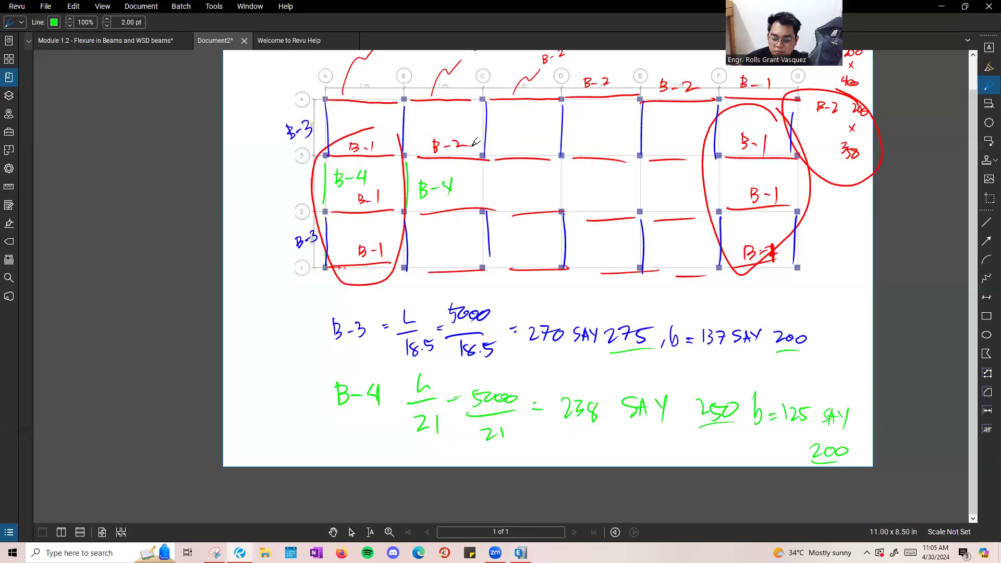
pyautogui.hotkey('alt', 'Tab')
pyautogui.write('2')
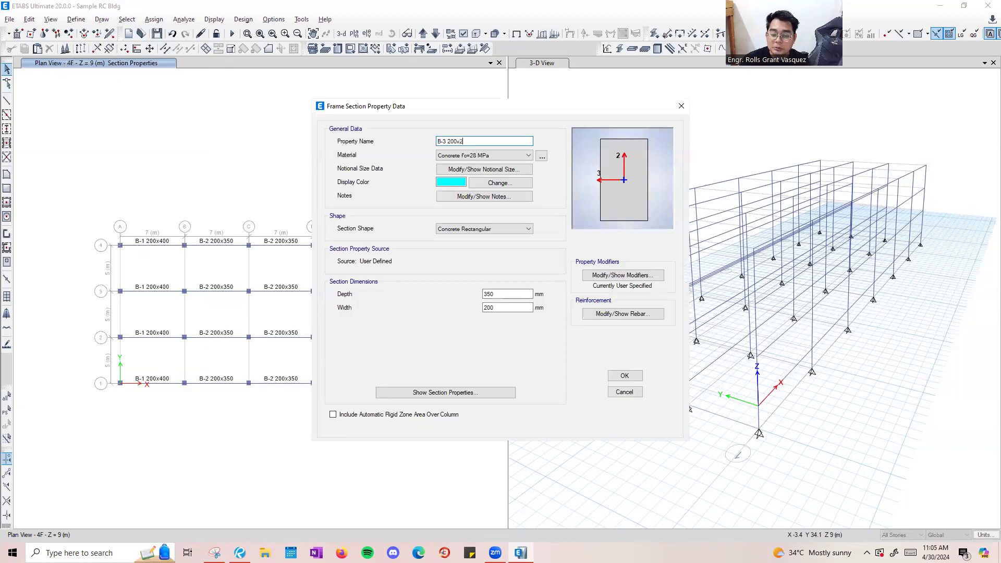
pyautogui.doubleClick(499, 294)
pyautogui.write('275')
pyautogui.click(503, 308)
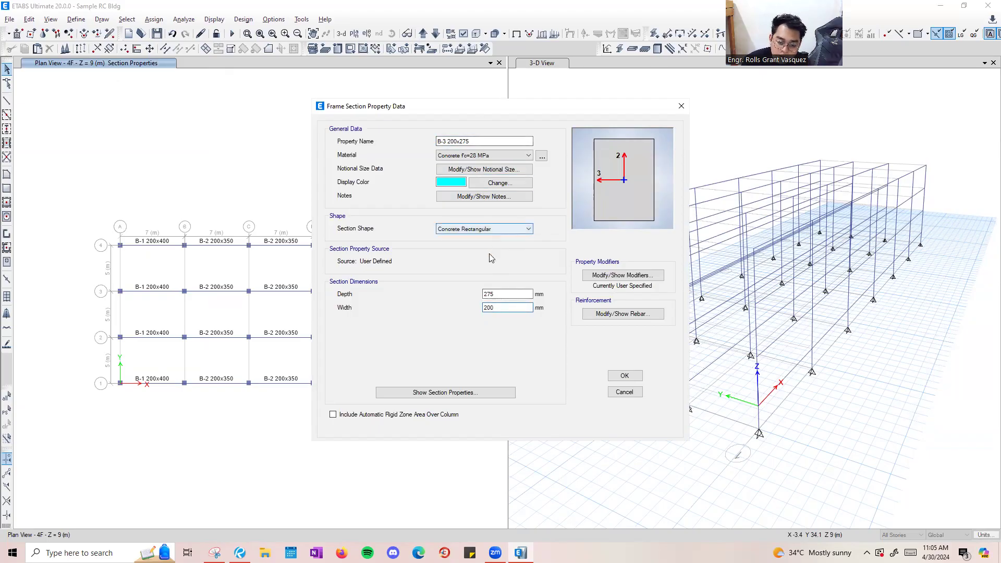
# Check the stiffness modifiers and reinforcement data of B-3 200x275 and accept the section.
pyautogui.moveTo(489, 141); pyautogui.dragTo(398, 141)
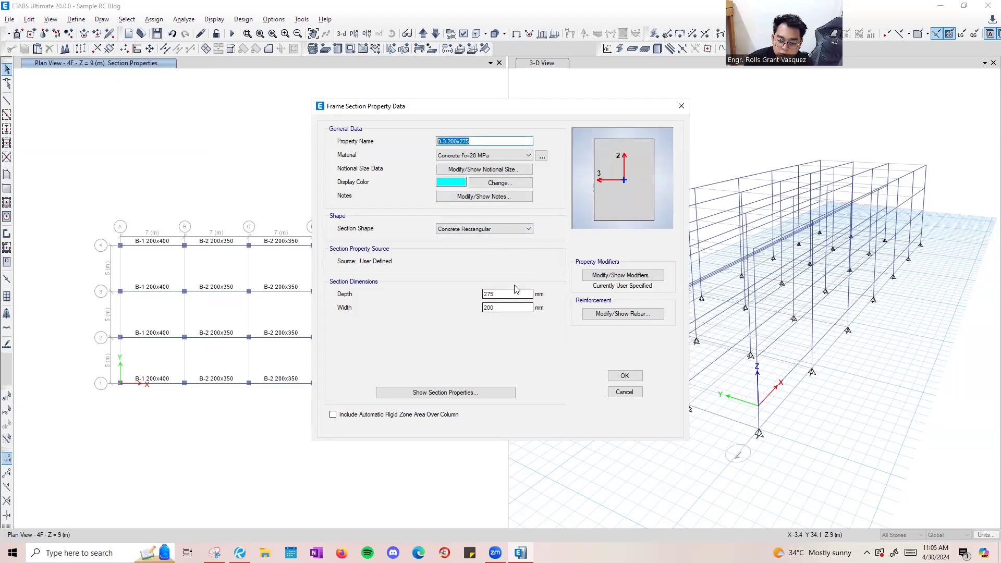
pyautogui.click(626, 280)
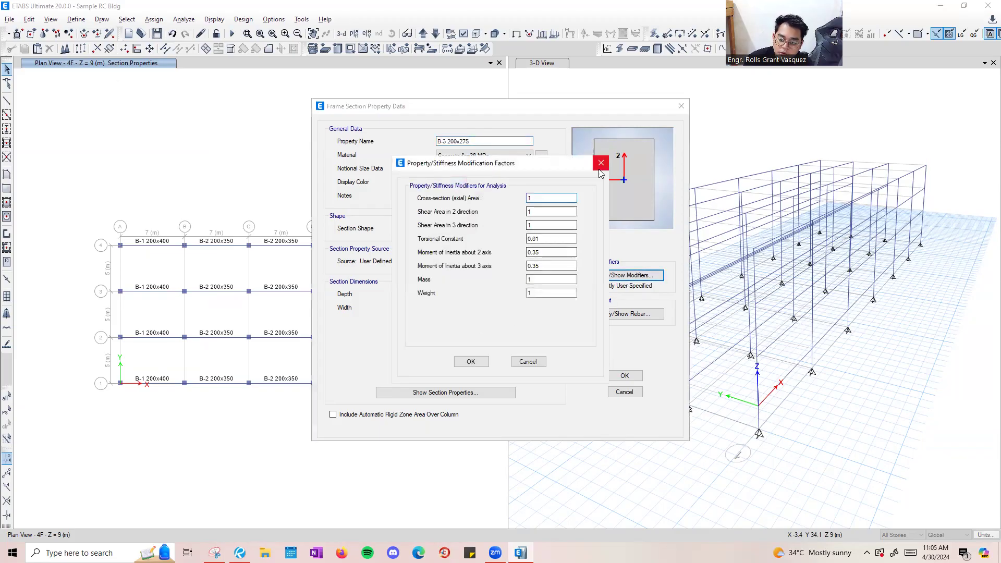
pyautogui.click(601, 163)
pyautogui.click(623, 313)
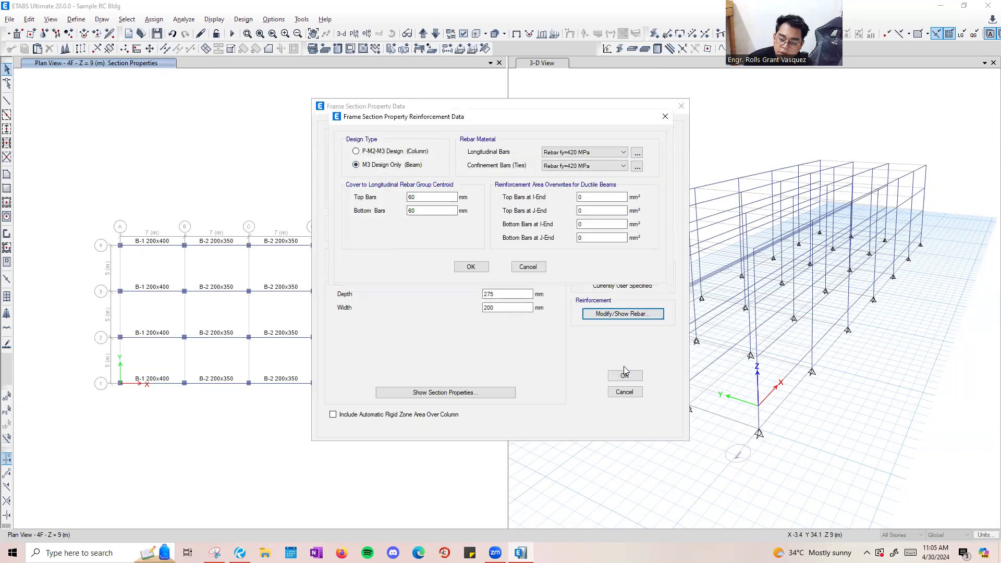
pyautogui.click(471, 267)
pyautogui.click(624, 376)
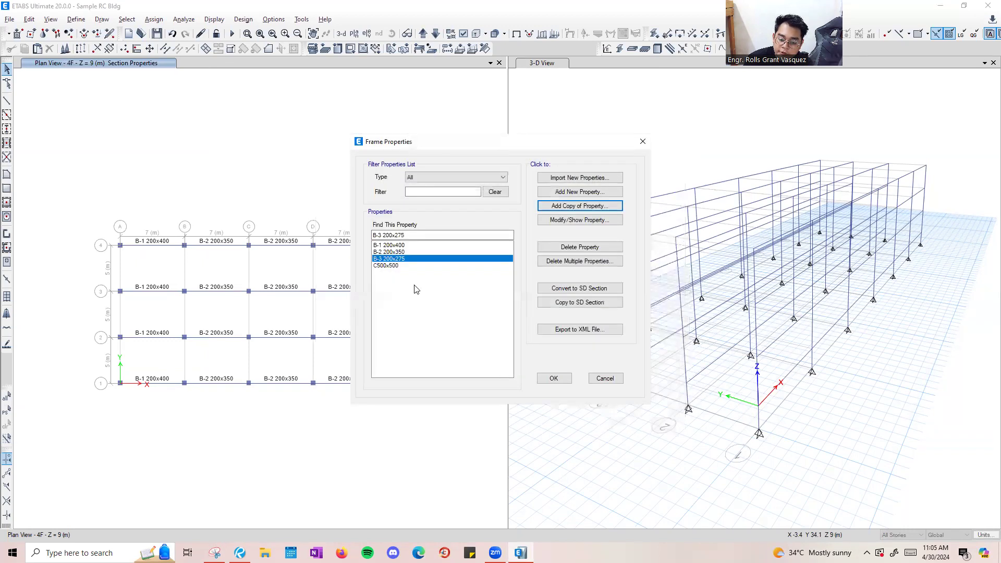
# Add a copy of the B-3 section and name it B-4 200x250 after checking the marked plan.
pyautogui.click(579, 206)
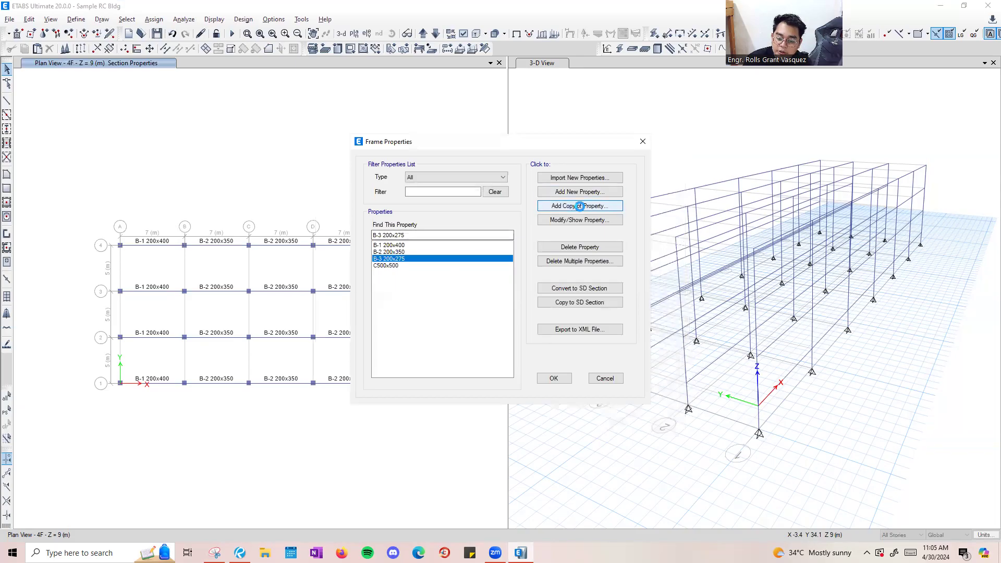
pyautogui.write('B-4')
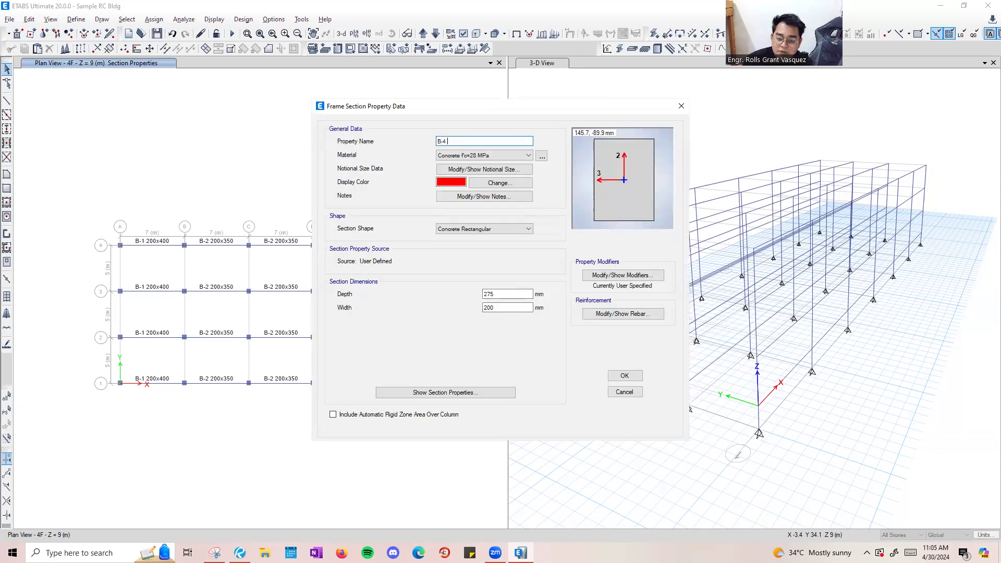
pyautogui.hotkey('alt', 'Tab')
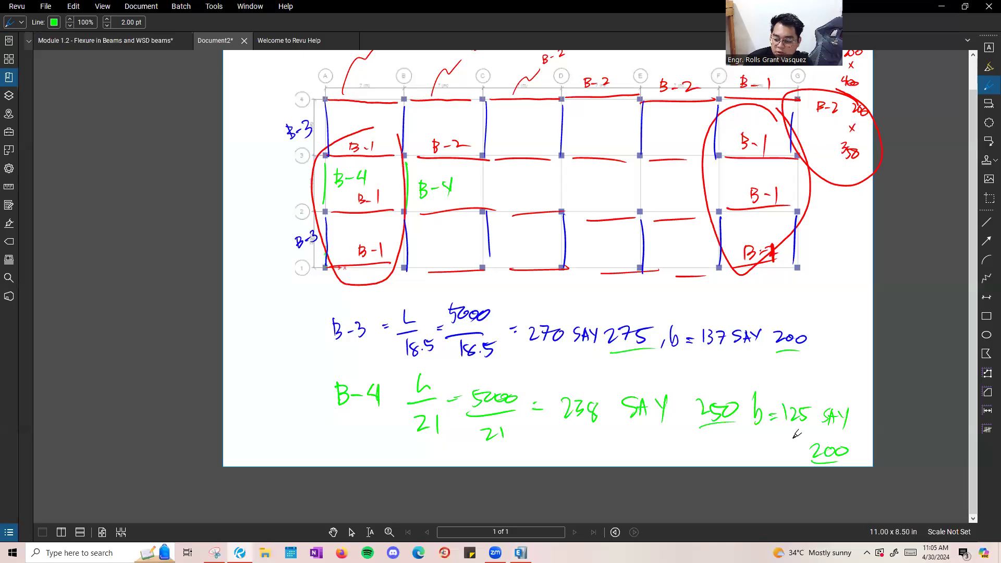
pyautogui.hotkey('alt', 'Tab')
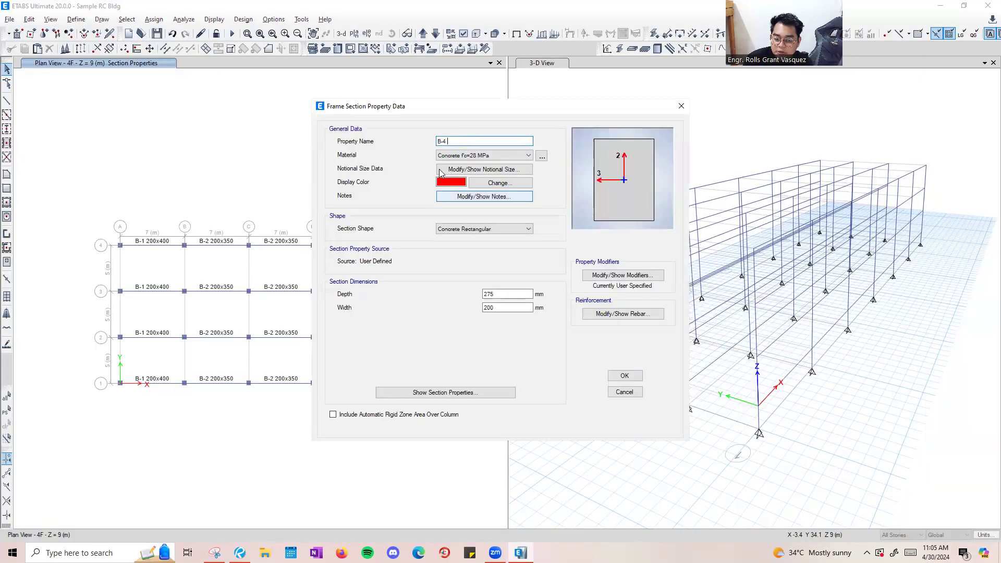
pyautogui.write('-4 200x250')
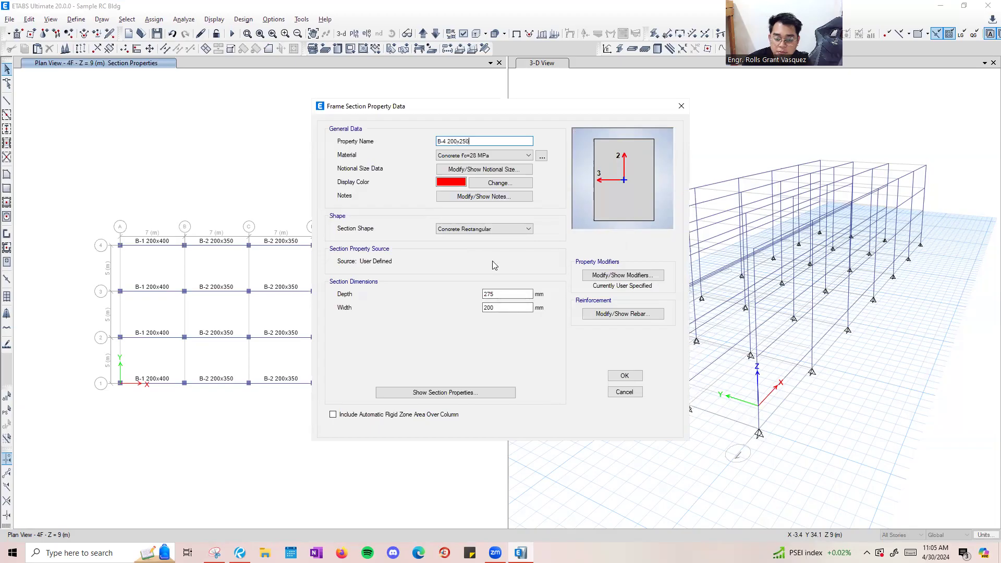
# Set the B-4 section's depth to 250 mm and accept the frame section definitions.
pyautogui.hotkey('alt', 'Tab')
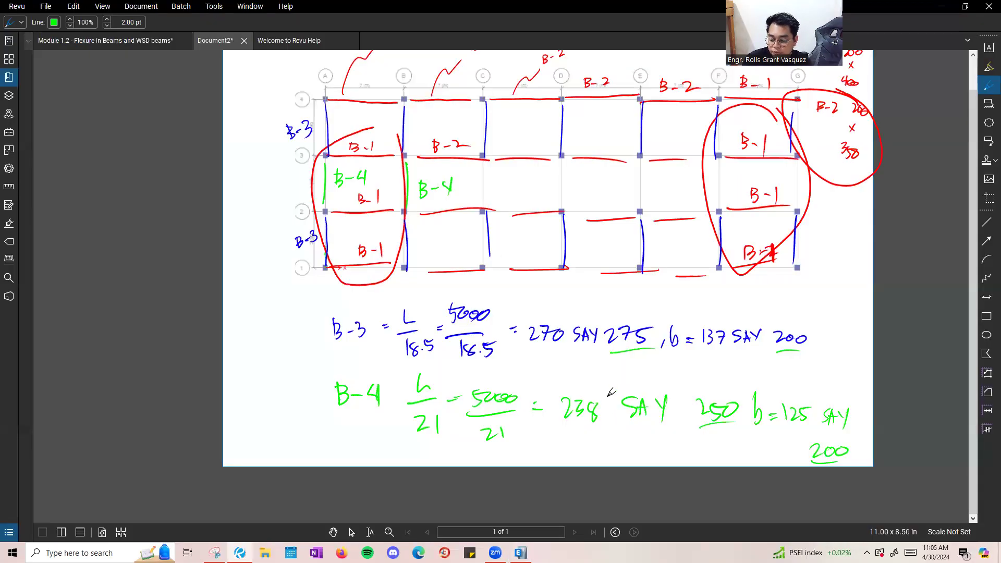
pyautogui.hotkey('alt', 'Tab')
pyautogui.moveTo(509, 295); pyautogui.dragTo(411, 295)
pyautogui.write('2')
pyautogui.click(624, 375)
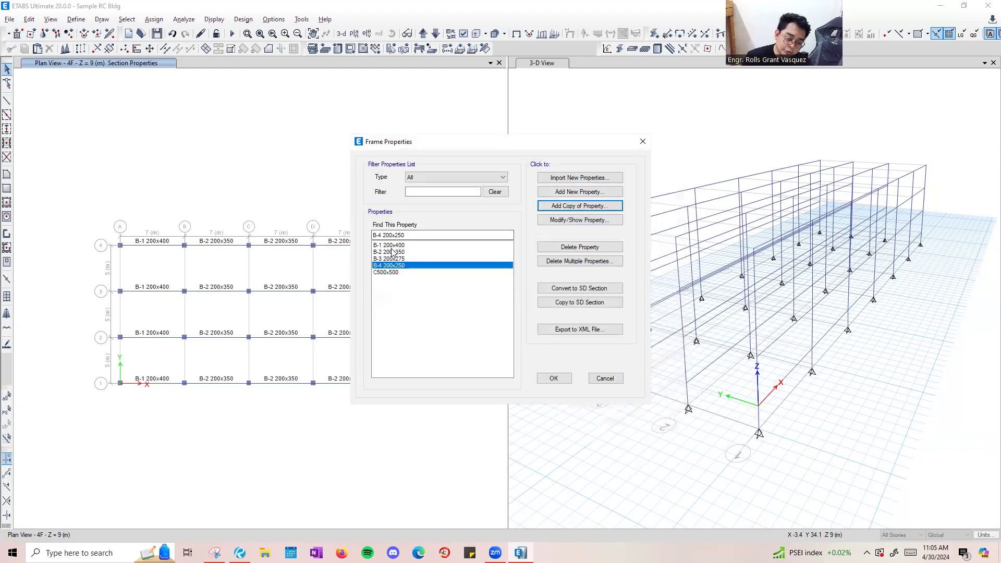
pyautogui.click(554, 378)
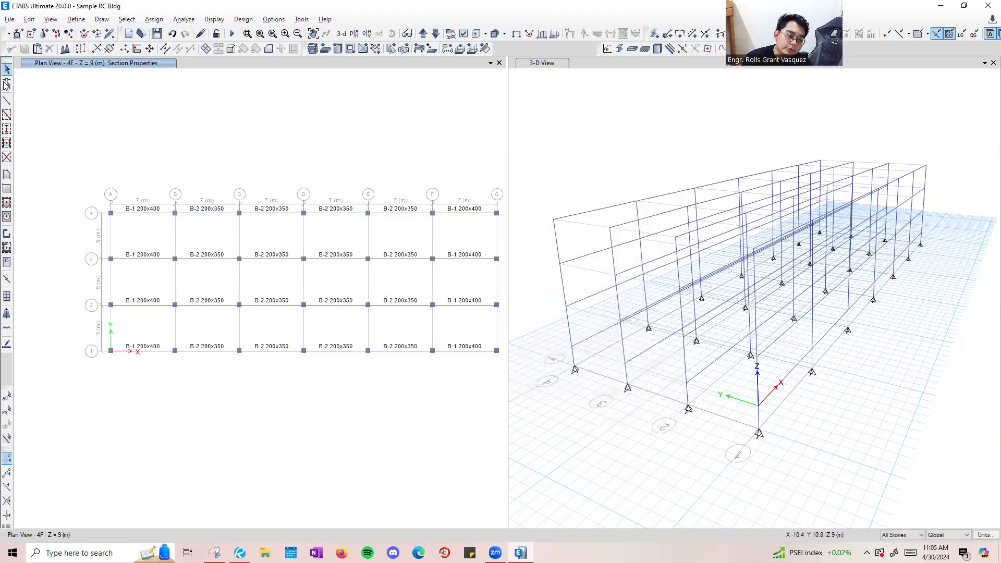
# Start Quick Draw Beams/Columns with the B-3 200x275 property and clear the properties window away from the plan.
pyautogui.click(85, 20)
pyautogui.moveTo(95, 25)
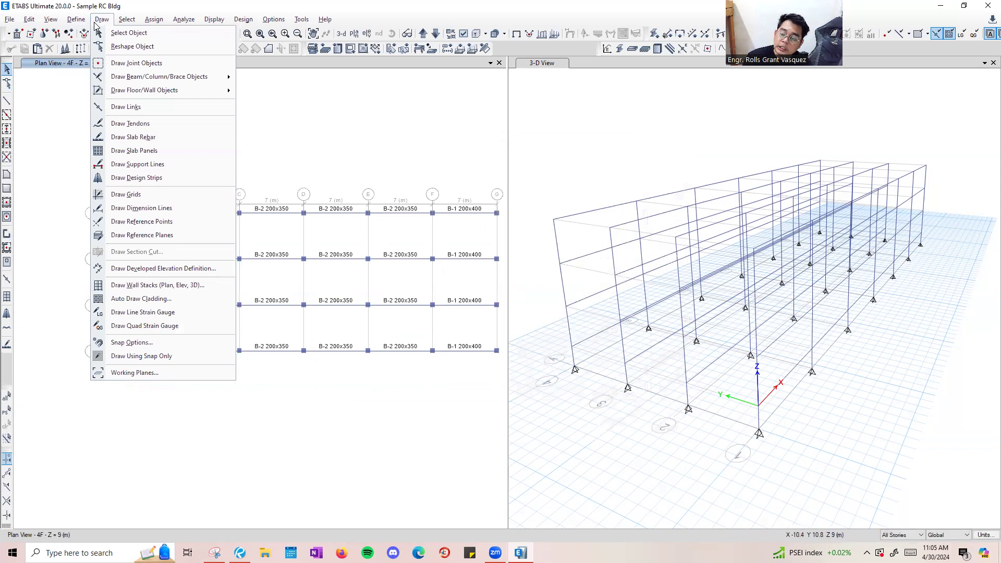
pyautogui.moveTo(131, 77)
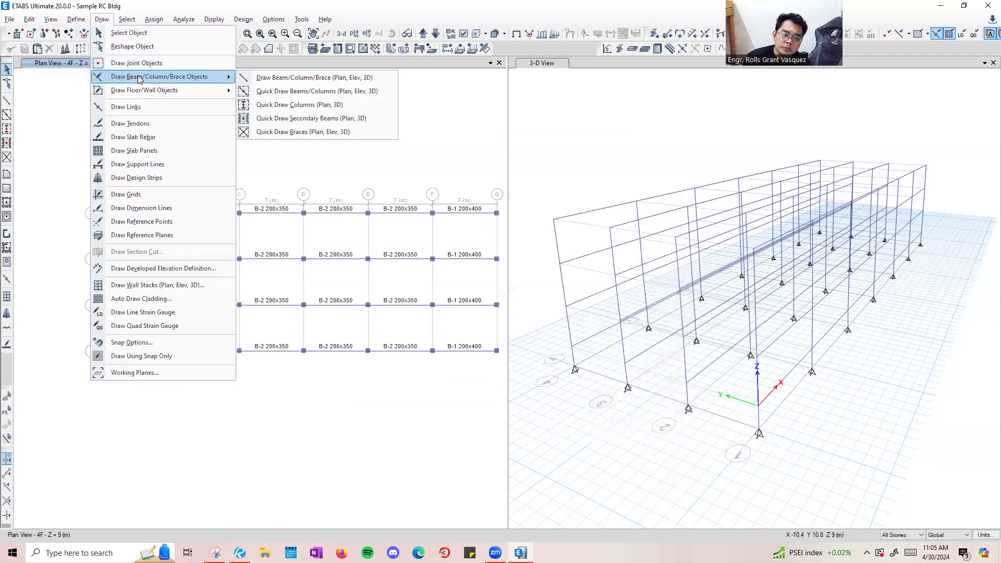
pyautogui.click(287, 94)
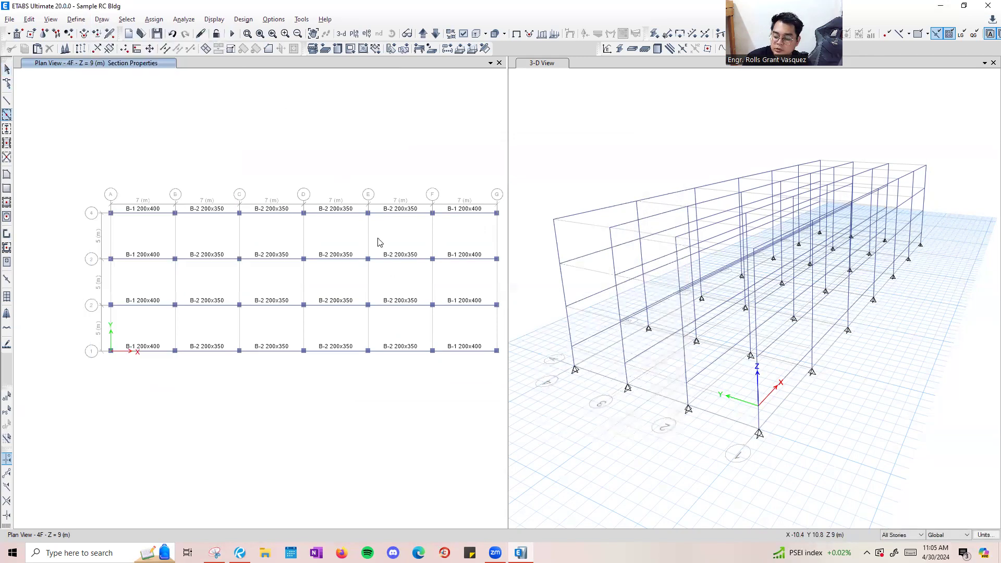
pyautogui.click(398, 304)
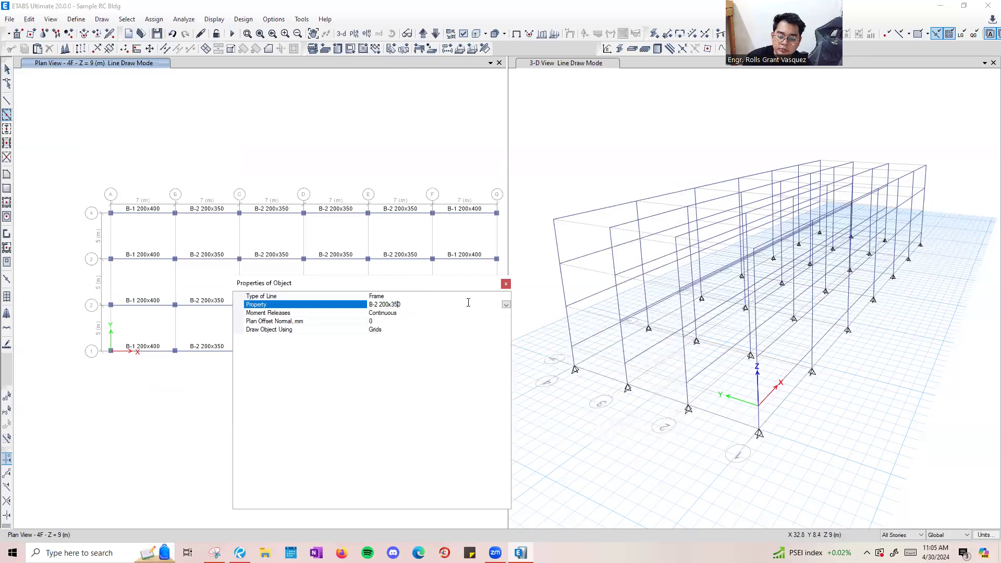
pyautogui.click(506, 305)
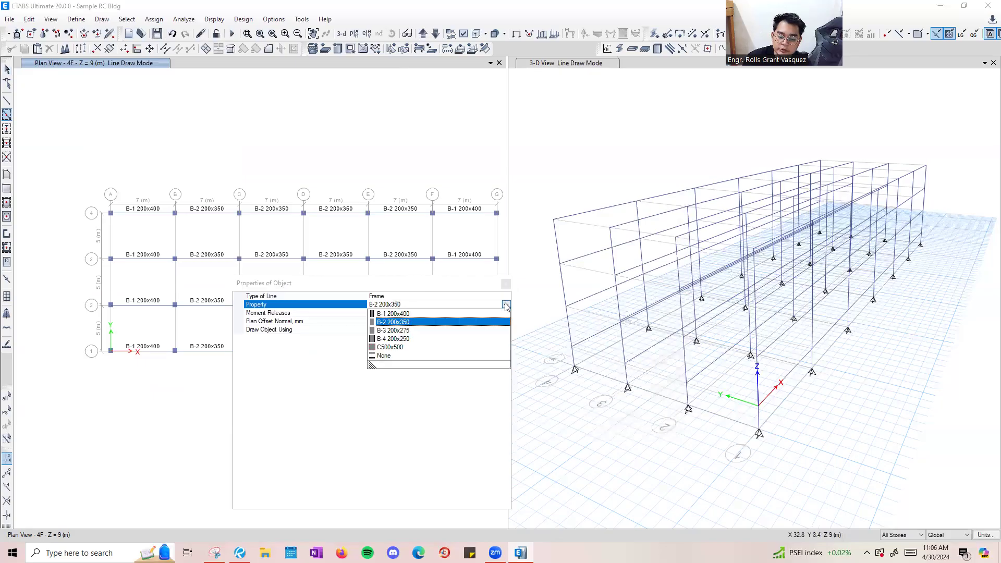
pyautogui.click(468, 329)
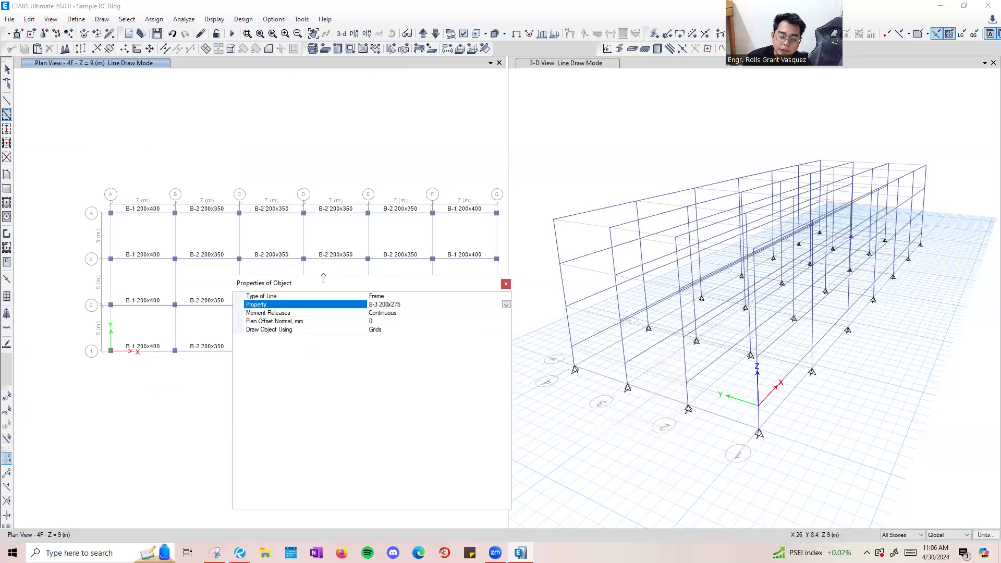
pyautogui.moveTo(269, 285); pyautogui.dragTo(502, 268)
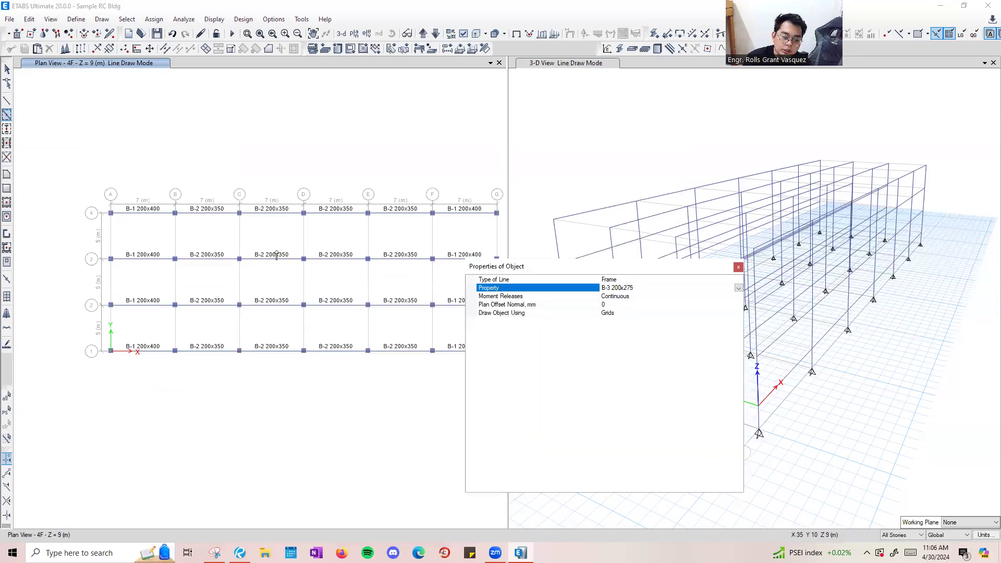
# Draw B-3 200x275 beams on grid line A between 1 and 2 and between 3 and 4, leaving the middle bay empty.
pyautogui.click(116, 334)
pyautogui.scroll(3, 112, 328)
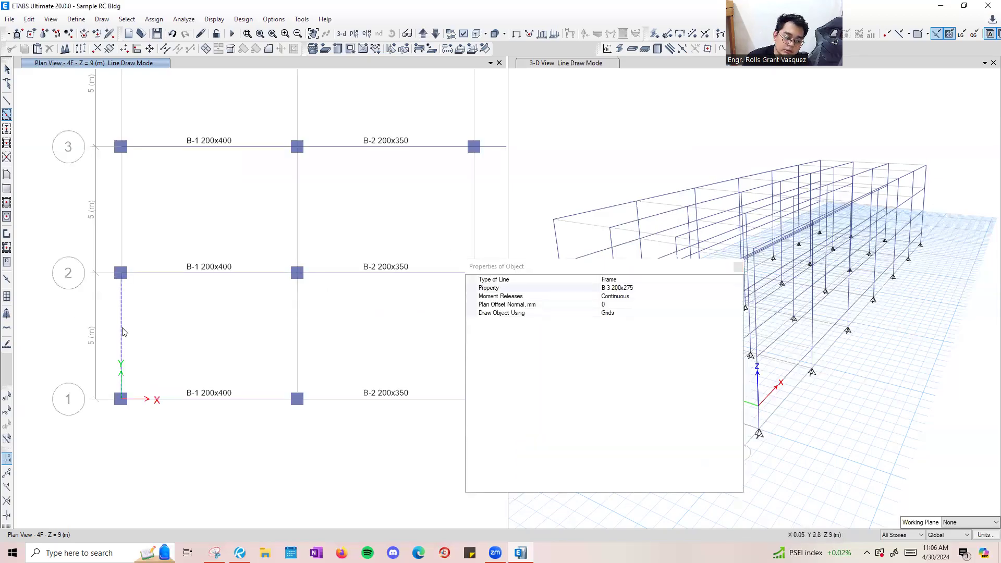
pyautogui.click(124, 229)
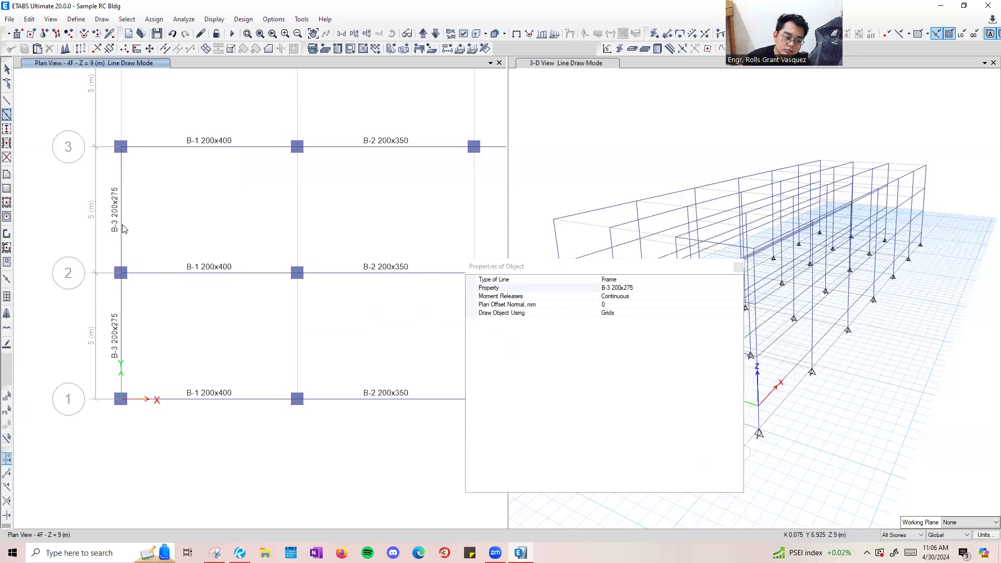
pyautogui.hotkey('ctrl', 'z')
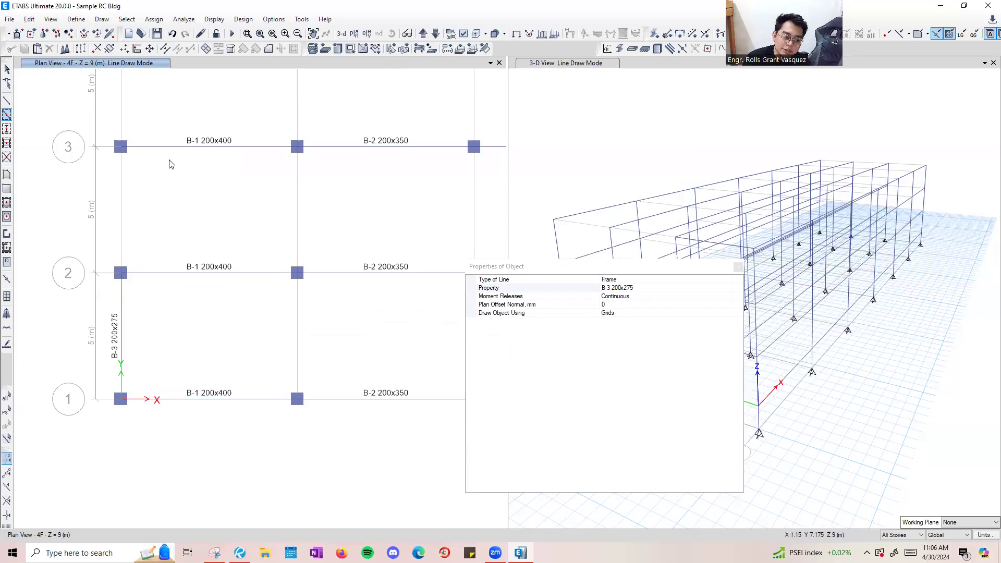
pyautogui.moveTo(168, 161); pyautogui.dragTo(184, 246, button='middle')
pyautogui.click(136, 171)
# Draw B-3 200x275 beams on grid lines B to G in the bays between 1 and 2 and between 3 and 4.
pyautogui.scroll(-3, 146, 176)
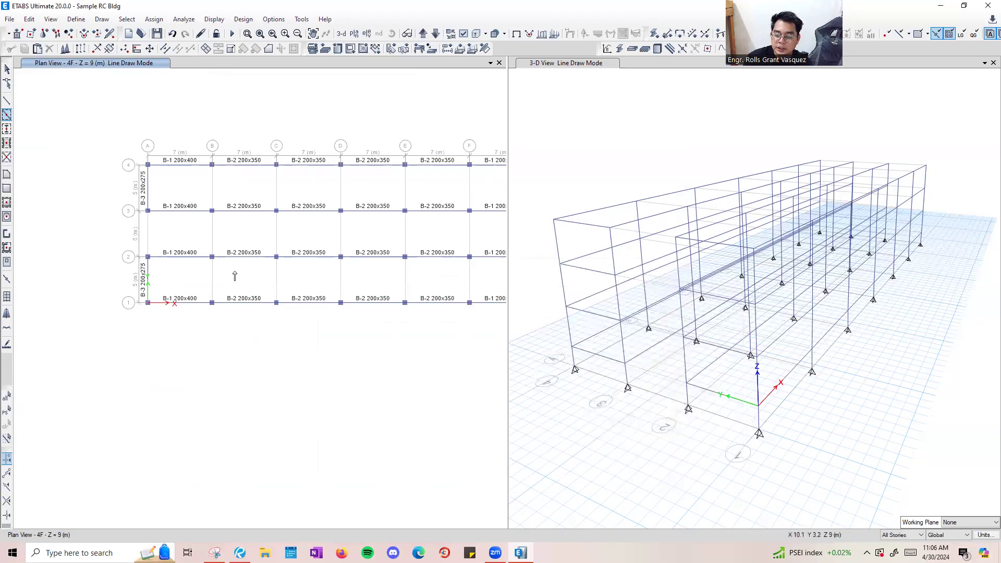
pyautogui.moveTo(262, 217); pyautogui.dragTo(210, 263, button='middle')
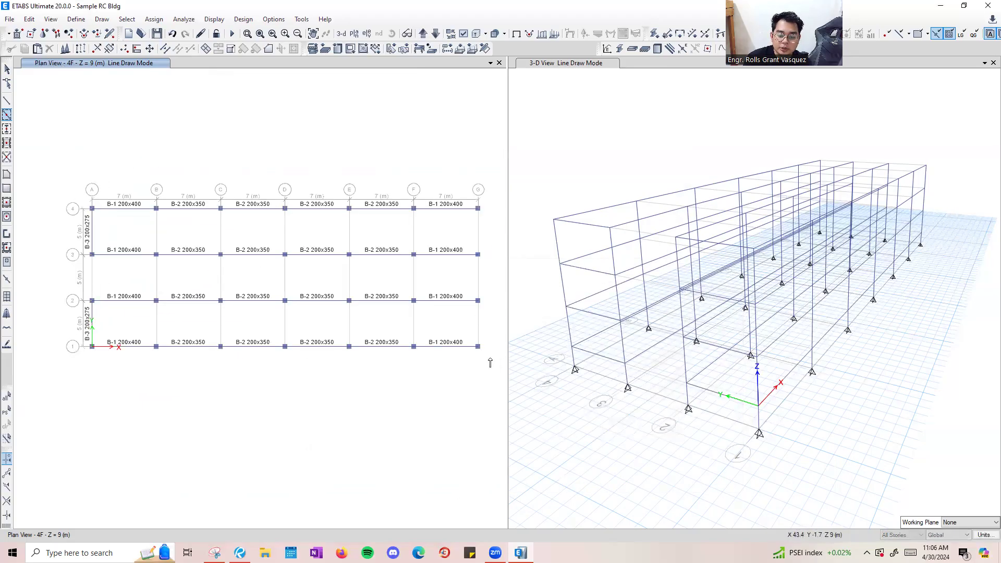
pyautogui.moveTo(496, 375); pyautogui.dragTo(215, 294)
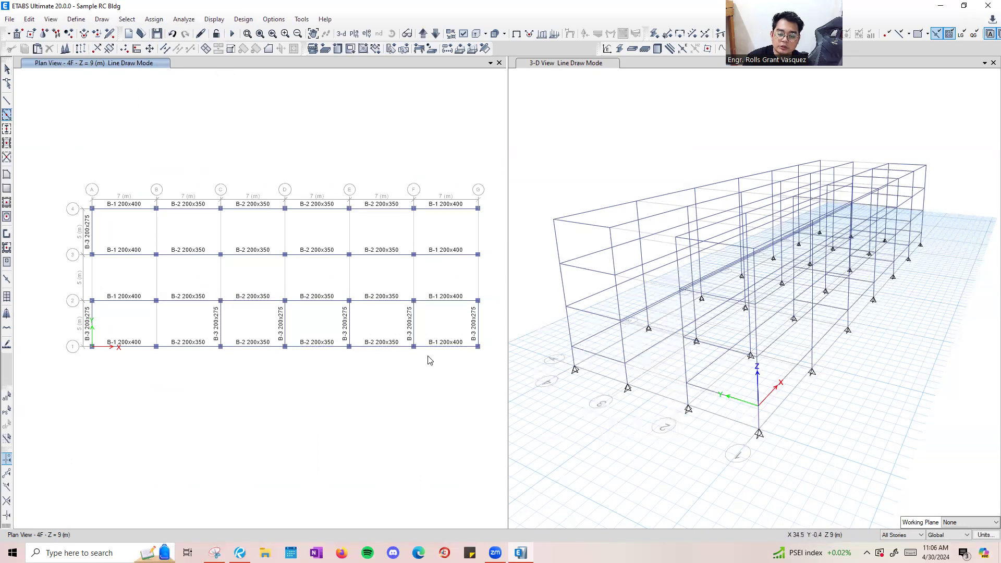
pyautogui.hotkey('ctrl', 'z')
pyautogui.moveTo(492, 369); pyautogui.dragTo(302, 290)
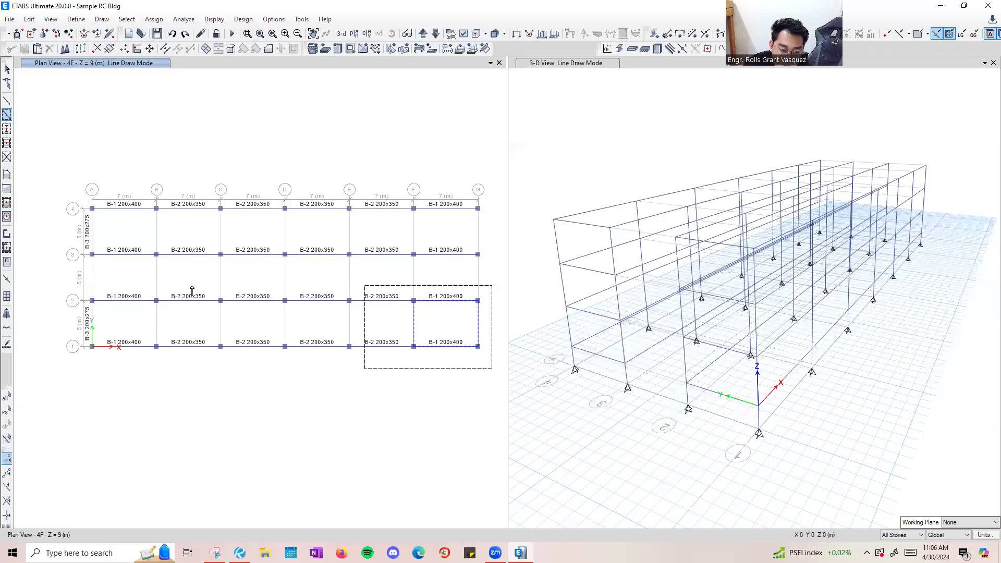
pyautogui.moveTo(140, 286); pyautogui.dragTo(138, 283)
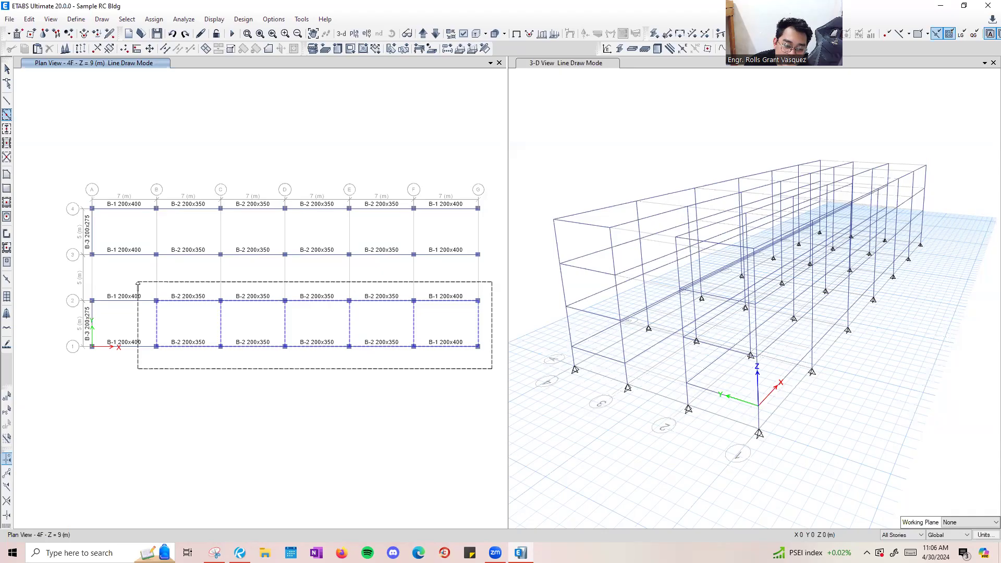
pyautogui.moveTo(138, 285); pyautogui.dragTo(139, 287)
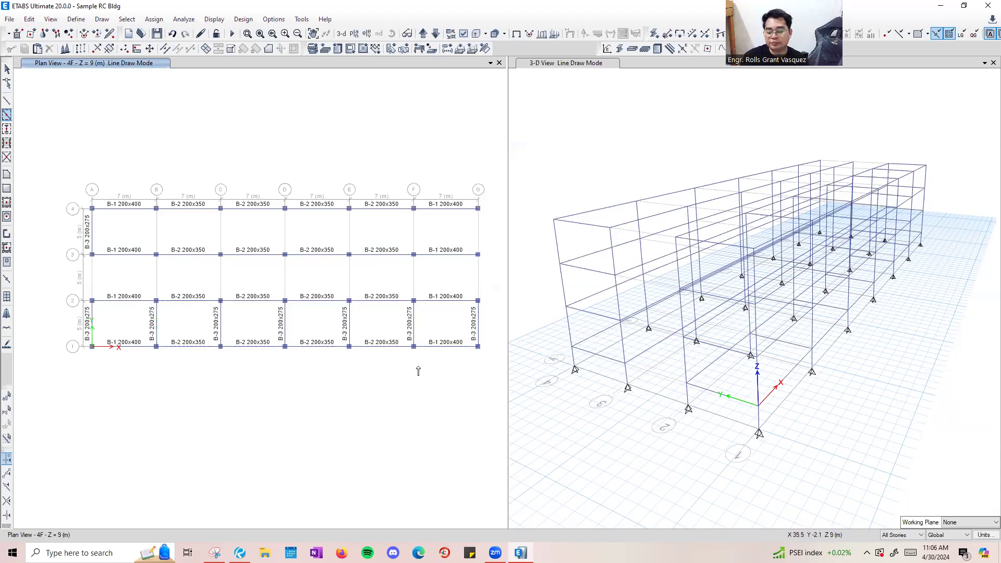
pyautogui.moveTo(489, 262); pyautogui.dragTo(72, 179)
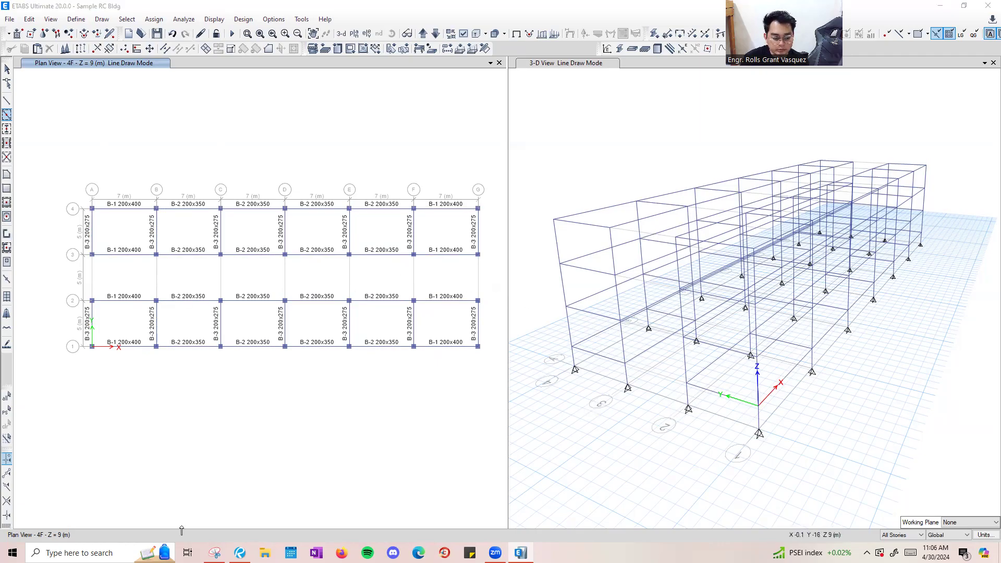
# Quick-draw B-4 200x250 beams between grids 2 and 3 on every grid line from A to G, and return to object selection.
pyautogui.click(102, 18)
pyautogui.moveTo(130, 77)
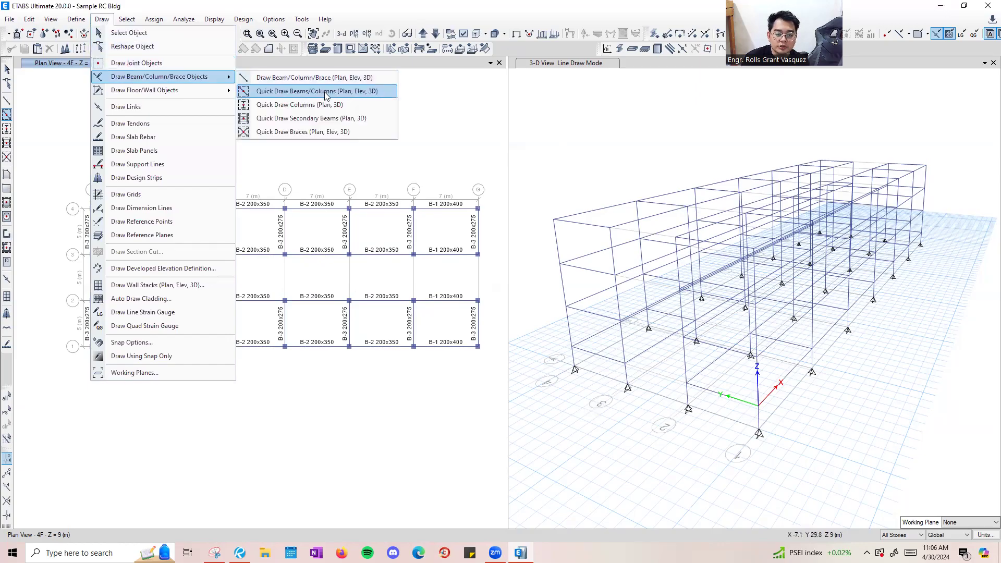
pyautogui.click(284, 90)
pyautogui.click(618, 288)
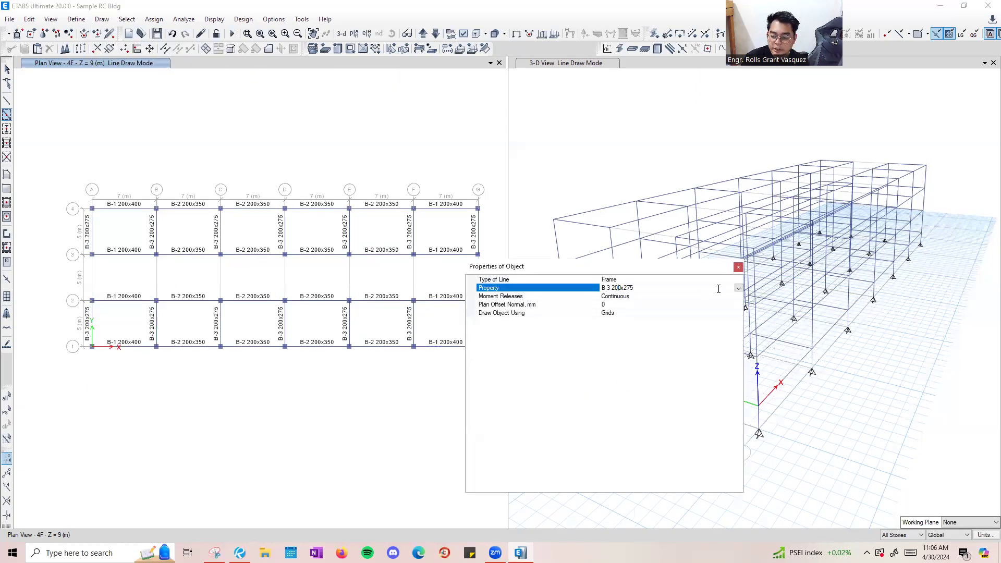
pyautogui.click(738, 288)
pyautogui.click(670, 322)
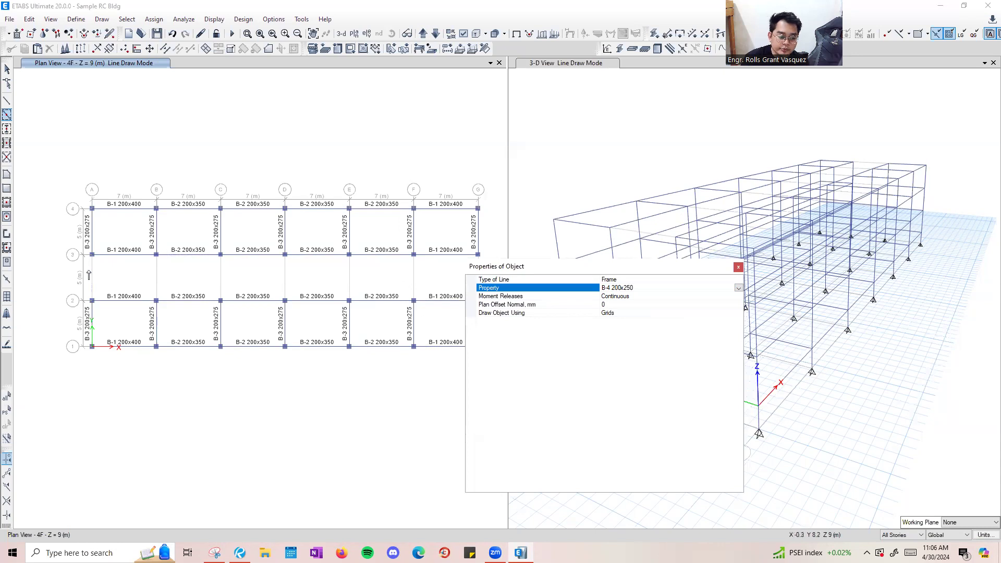
pyautogui.click(90, 272)
pyautogui.click(158, 277)
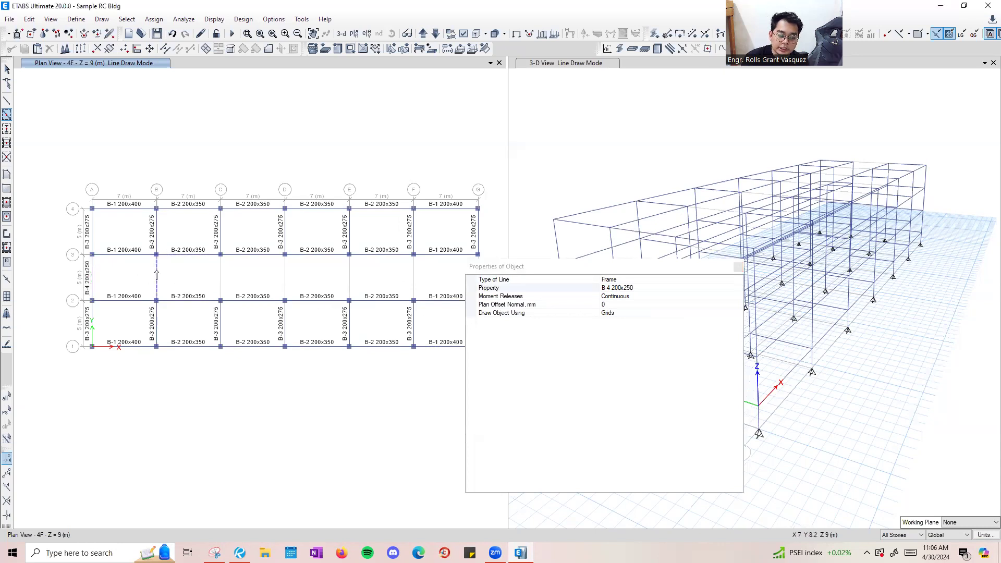
pyautogui.click(221, 284)
pyautogui.click(284, 284)
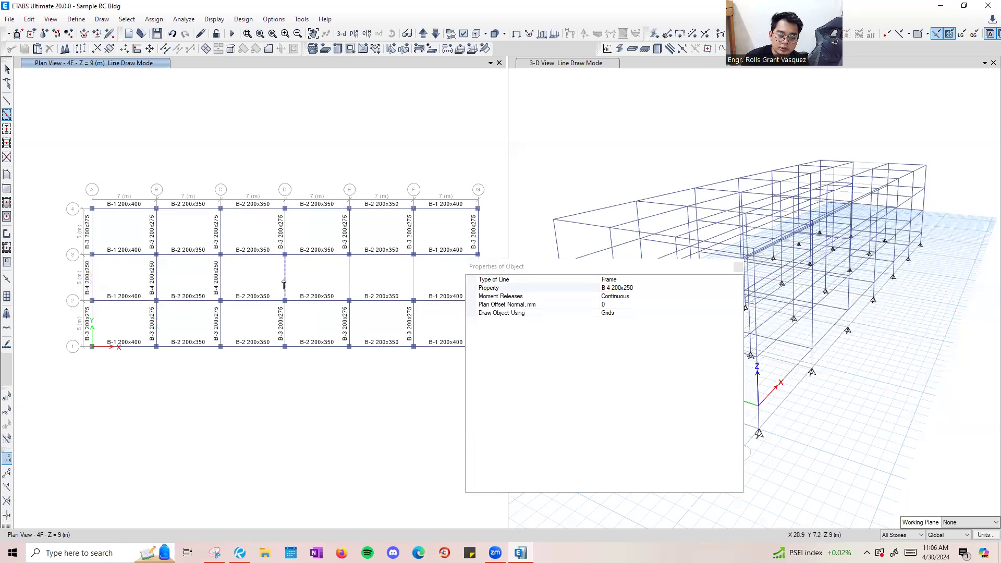
pyautogui.click(349, 285)
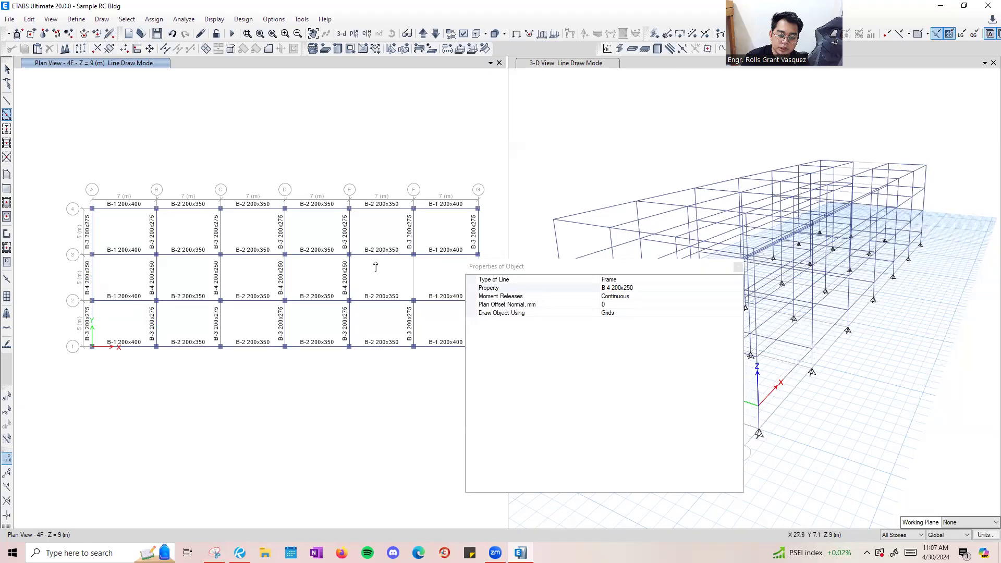
pyautogui.click(392, 267)
pyautogui.moveTo(448, 250); pyautogui.dragTo(371, 249, button='middle')
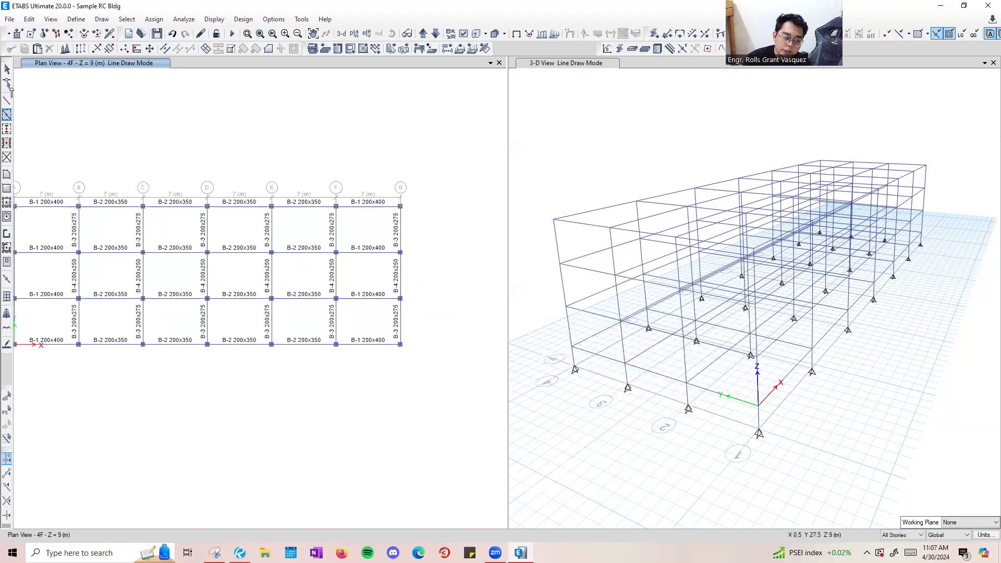
pyautogui.click(7, 69)
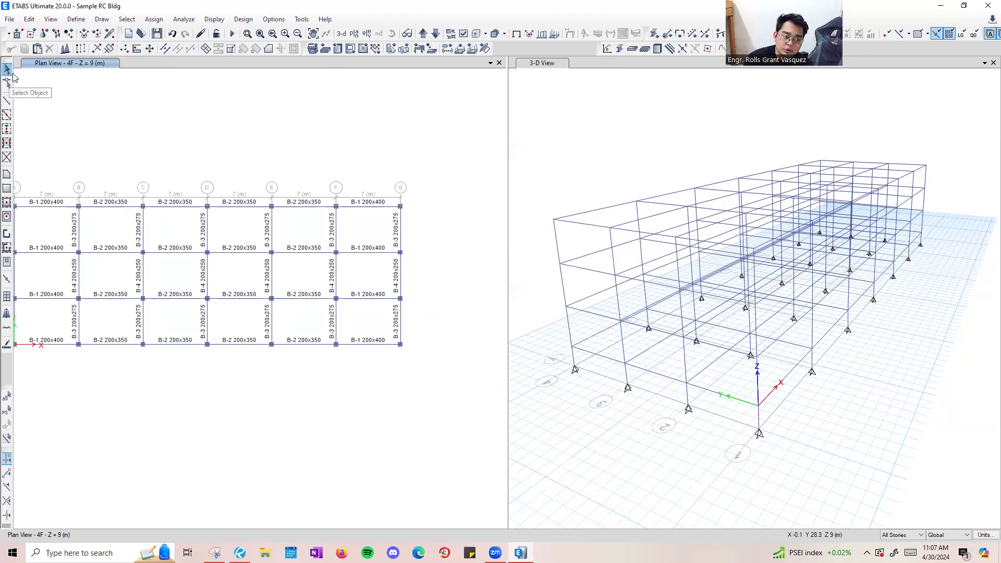
# Zoom in on the whole framing plan and close the 3-D view so the plan fills the window.
pyautogui.moveTo(173, 123)
pyautogui.mouseDown(button='middle')
pyautogui.moveTo(341, 122)
pyautogui.moveTo(230, 128)
pyautogui.mouseUp(button='middle')
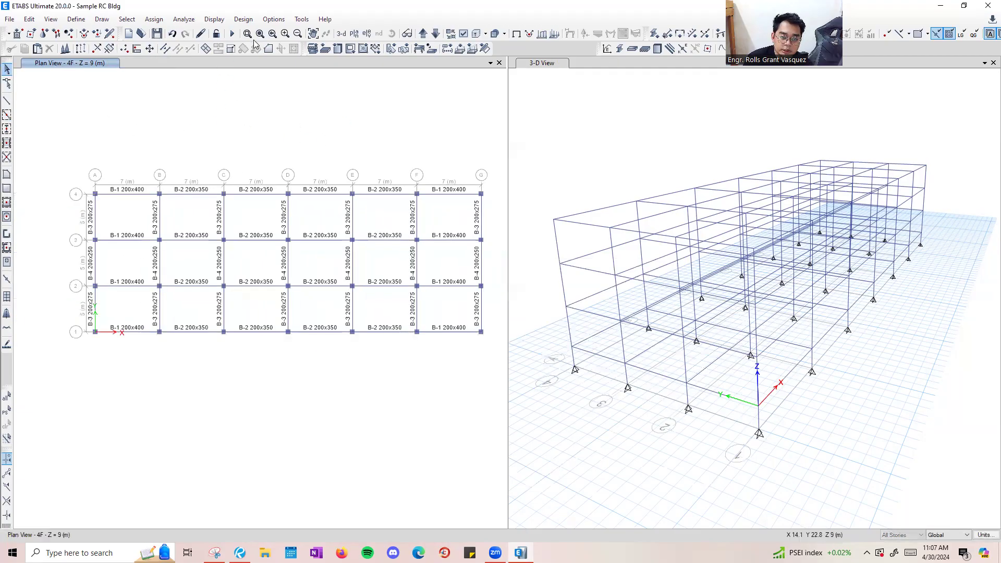
pyautogui.click(247, 33)
pyautogui.moveTo(62, 153); pyautogui.dragTo(489, 352)
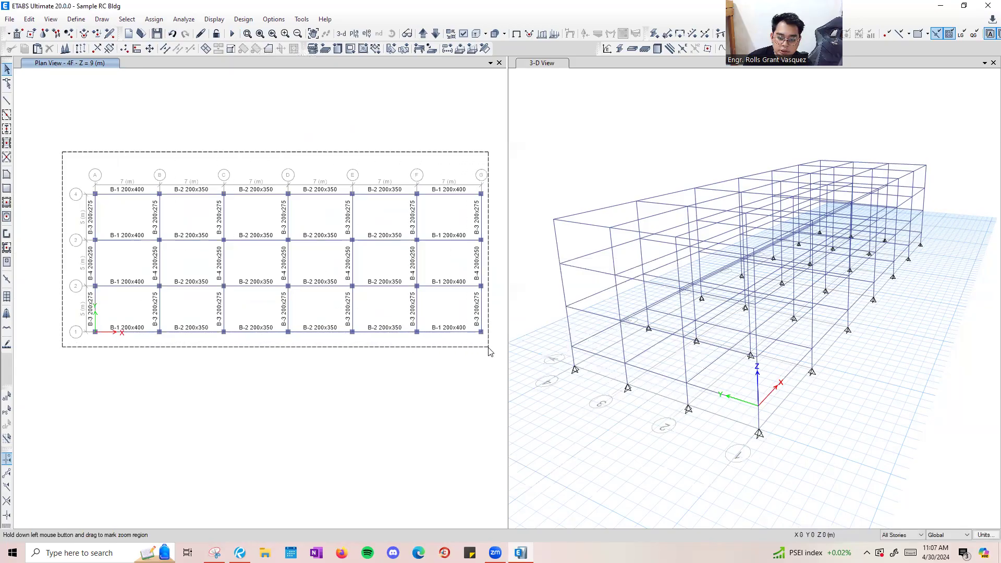
pyautogui.click(993, 63)
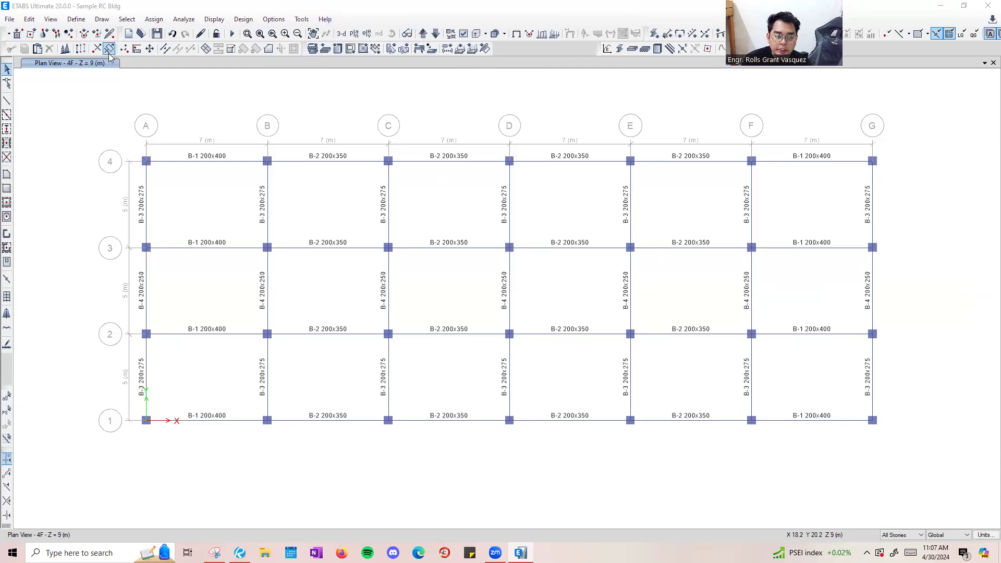
# Step through the story plans, including GF and FDN, to check the beam layout on each level.
pyautogui.click(436, 33)
pyautogui.click(436, 34)
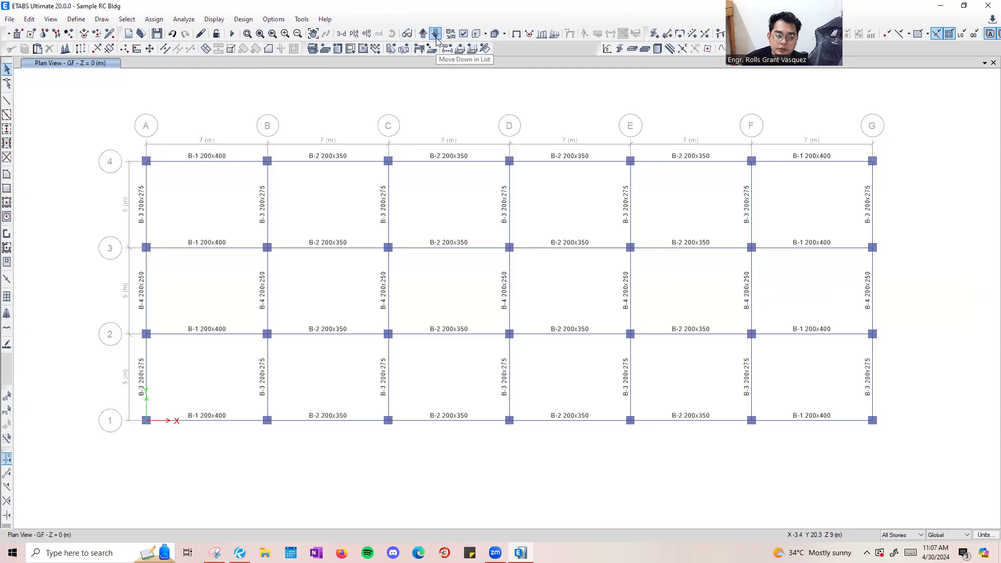
pyautogui.click(435, 34)
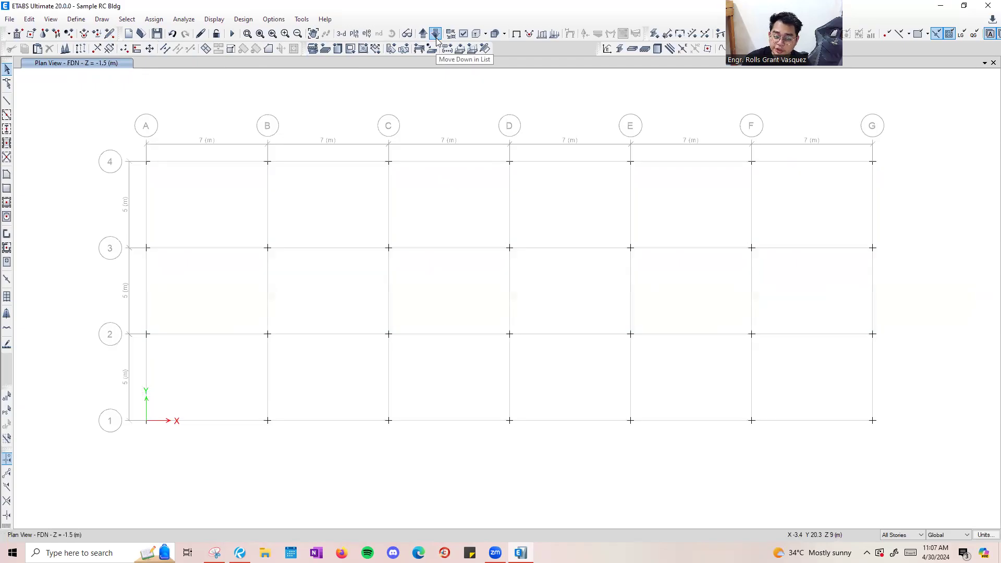
pyautogui.click(436, 34)
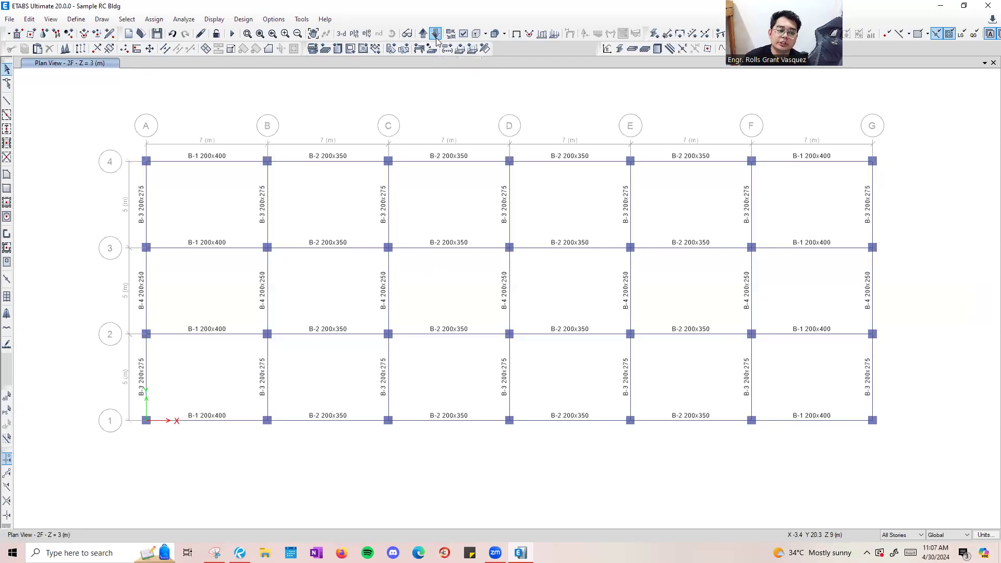
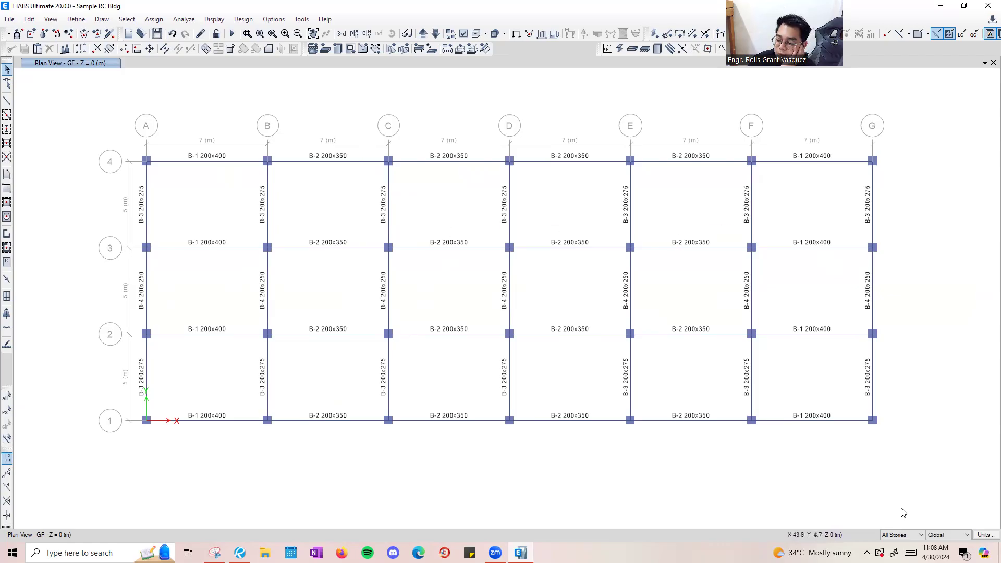
# Limit edits to One Story and delete the GF beam on grid line B between 3 and 4.
pyautogui.click(901, 537)
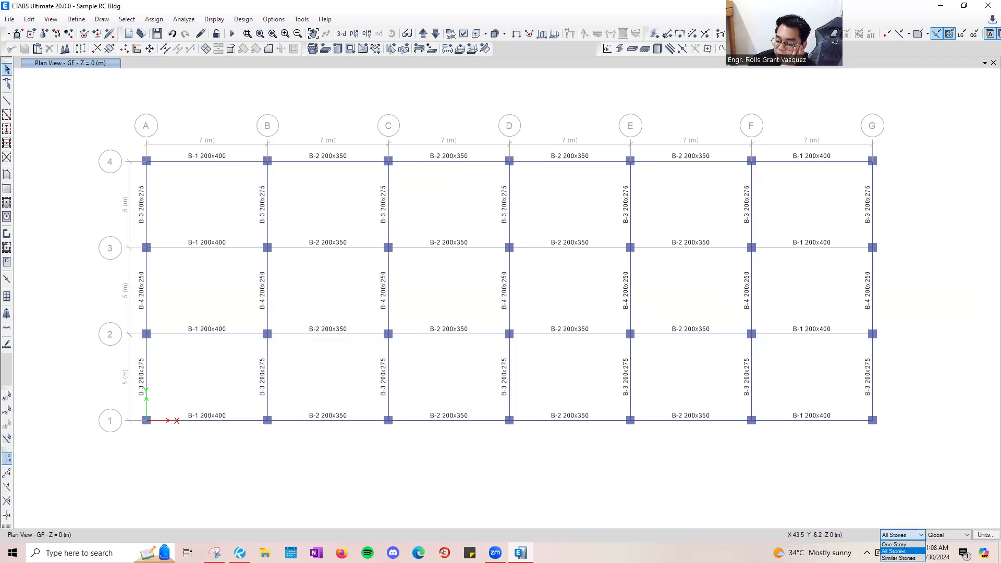
pyautogui.click(894, 545)
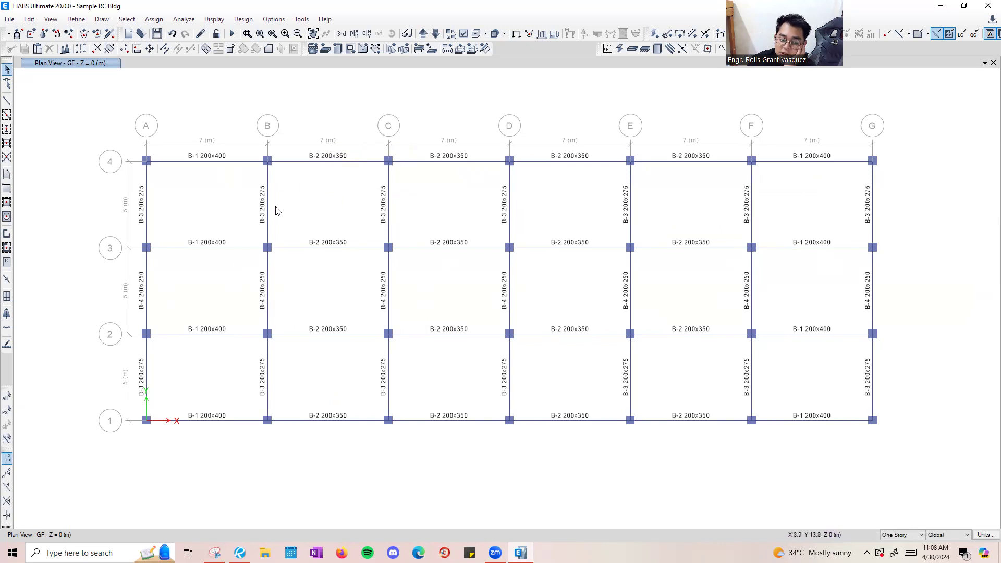
pyautogui.moveTo(280, 218); pyautogui.dragTo(248, 196)
pyautogui.press('Delete')
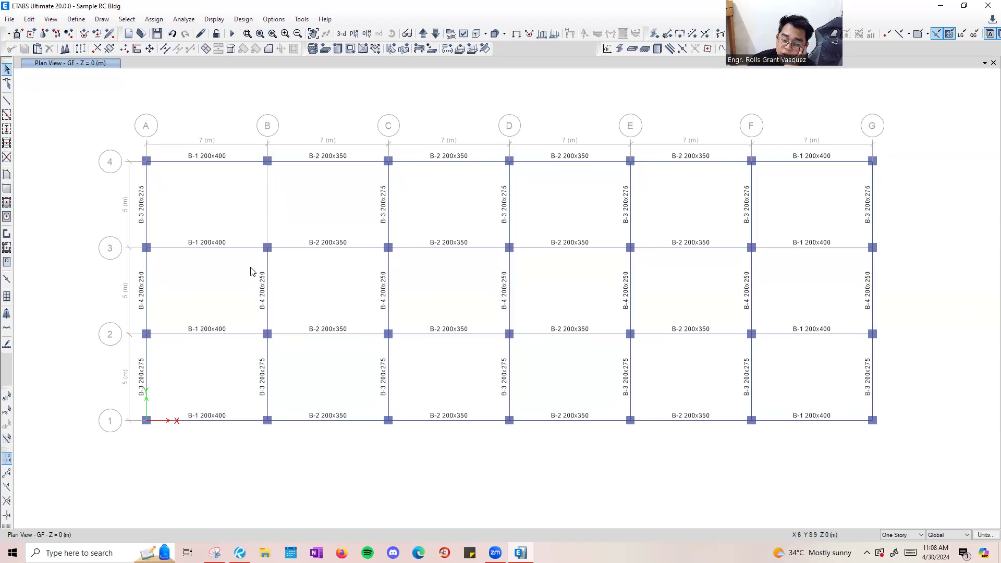
# Delete all GF longitudinal beams on grid lines 2 and 3 from A to G.
pyautogui.moveTo(221, 378); pyautogui.dragTo(169, 228)
pyautogui.moveTo(350, 370); pyautogui.dragTo(291, 226)
pyautogui.moveTo(494, 366); pyautogui.dragTo(446, 224)
pyautogui.moveTo(573, 365); pyautogui.dragTo(549, 201)
pyautogui.moveTo(694, 350); pyautogui.dragTo(674, 266)
pyautogui.moveTo(828, 373); pyautogui.dragTo(219, 203)
pyautogui.press('Delete')
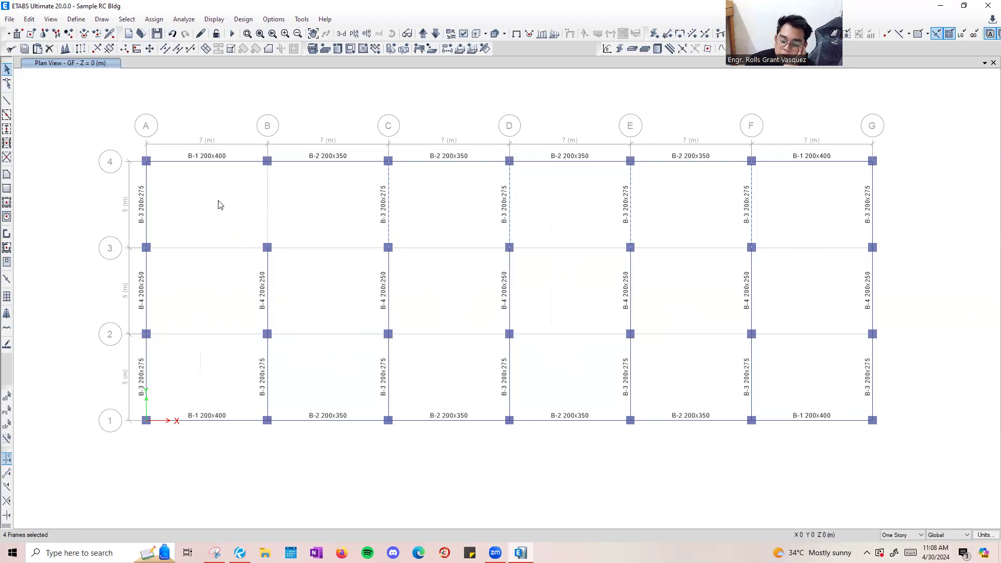
# Delete the remaining GF interior transverse beams on grid lines B to F, keeping only the perimeter beams.
pyautogui.press('Delete')
pyautogui.moveTo(774, 302); pyautogui.dragTo(250, 275)
pyautogui.press('Delete')
pyautogui.moveTo(781, 385); pyautogui.dragTo(233, 369)
pyautogui.press('Delete')
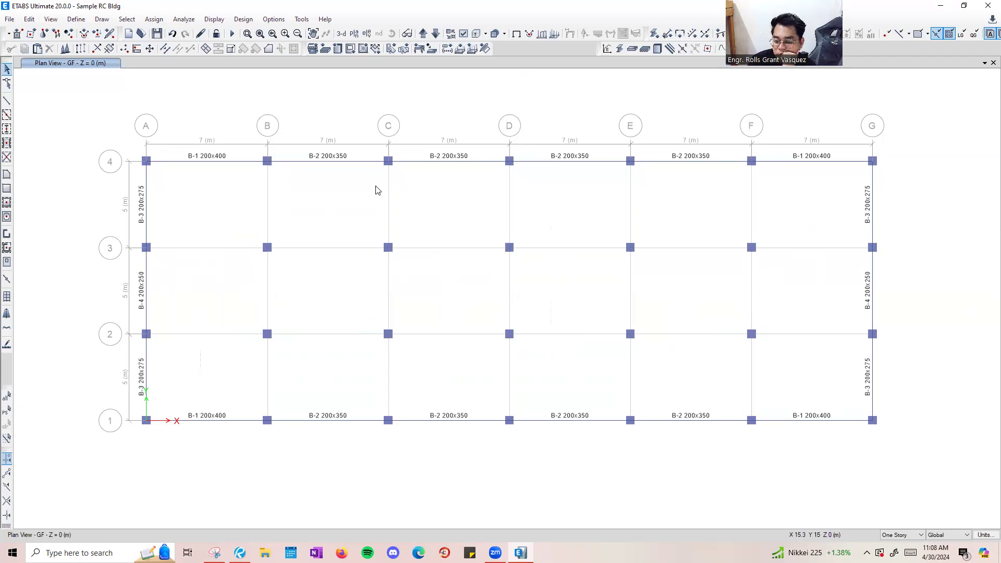
# Step through the story plans again to compare the upper-floor beams with the GF perimeter beams.
pyautogui.click(436, 34)
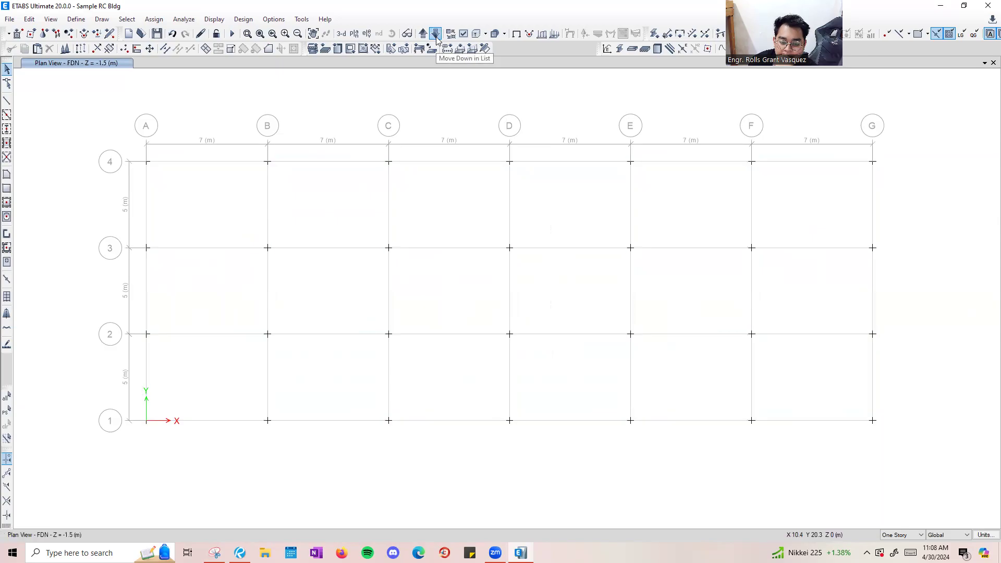
pyautogui.click(435, 36)
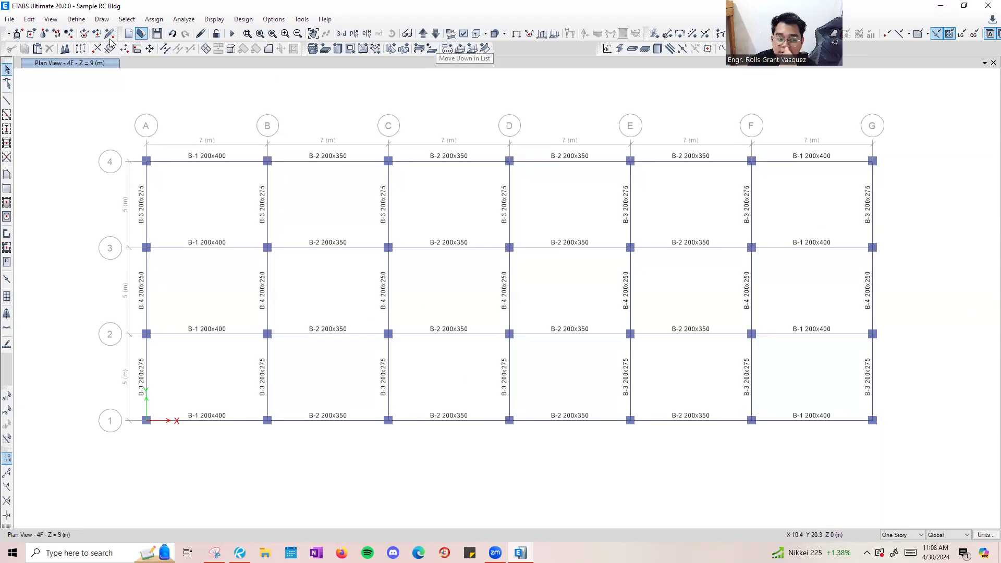
pyautogui.click(436, 35)
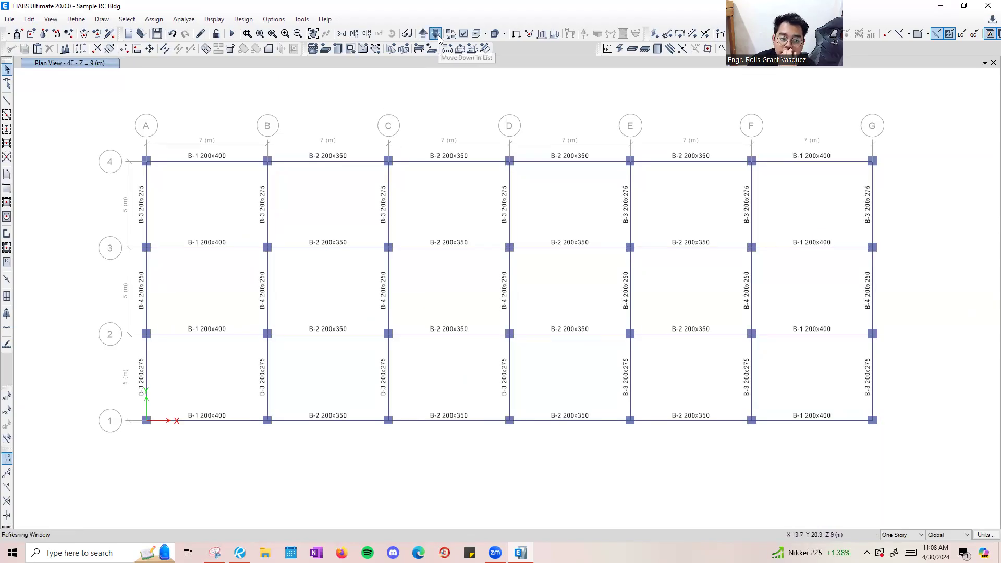
pyautogui.click(436, 35)
pyautogui.click(436, 35)
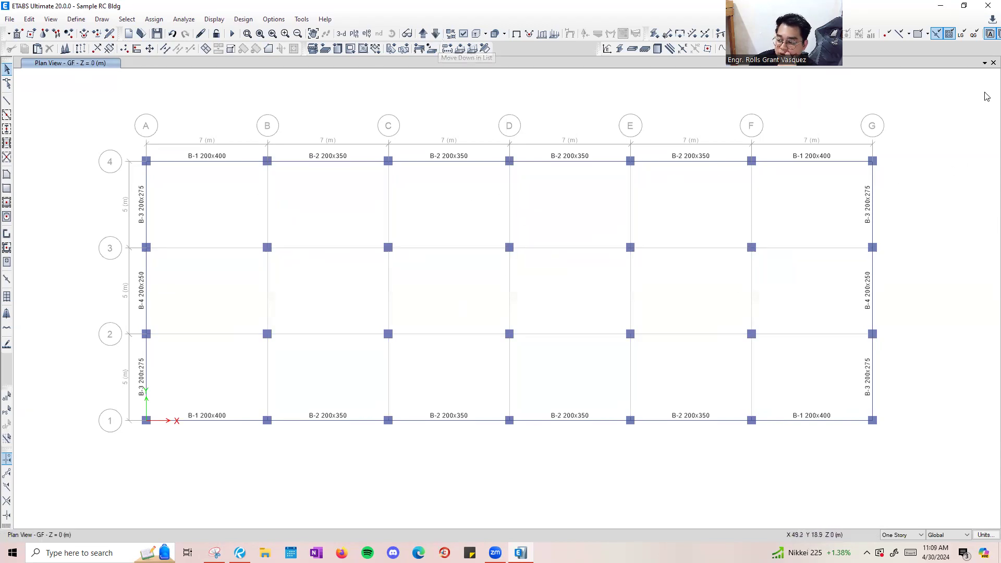
# Reopen a 3-D view beside the GF plan and rotate it to inspect the frame's lower levels, then reactivate the plan.
pyautogui.click(984, 63)
pyautogui.click(948, 85)
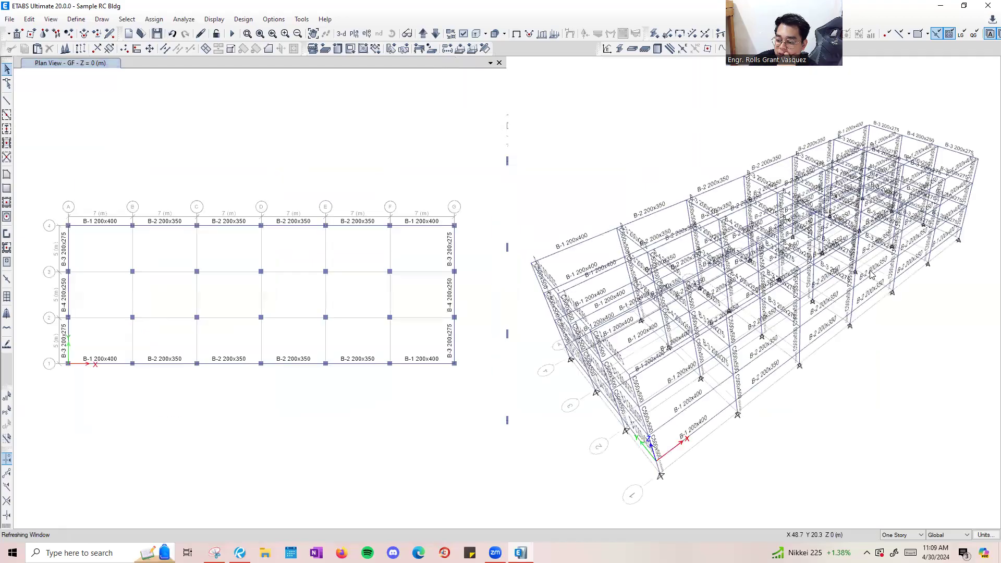
pyautogui.click(392, 34)
pyautogui.moveTo(770, 454); pyautogui.dragTo(756, 390)
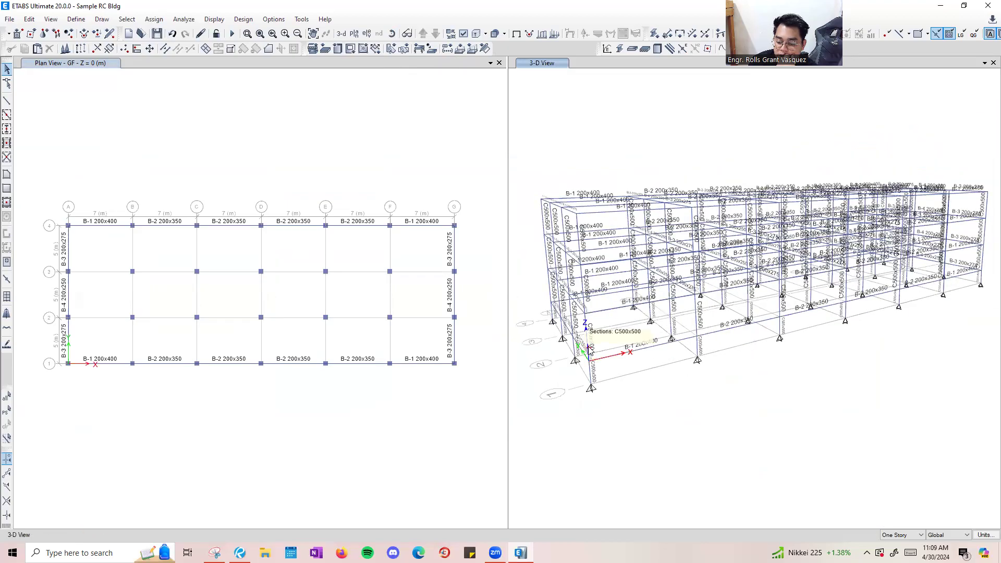
pyautogui.scroll(4, 596, 349)
pyautogui.scroll(-3, 646, 336)
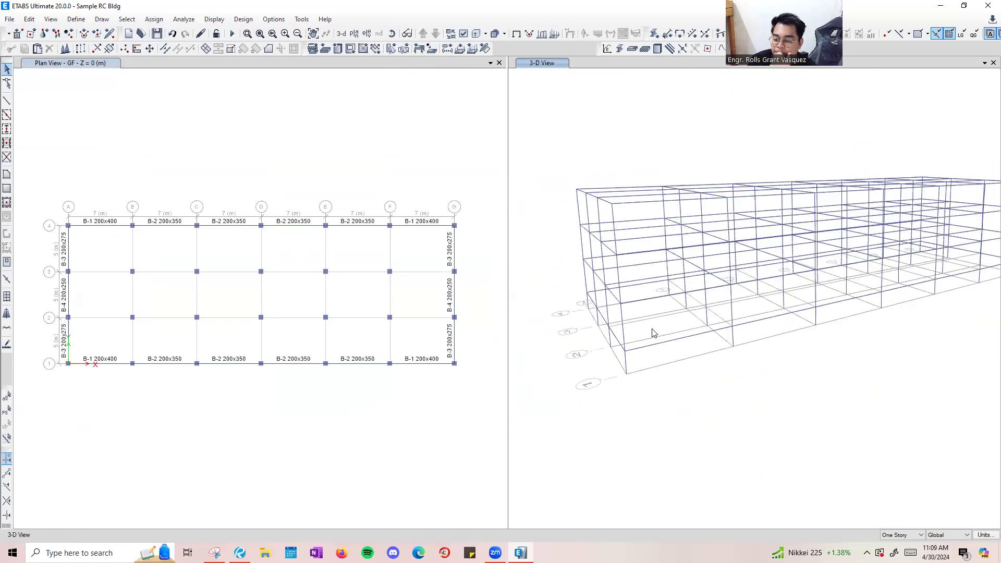
pyautogui.click(287, 144)
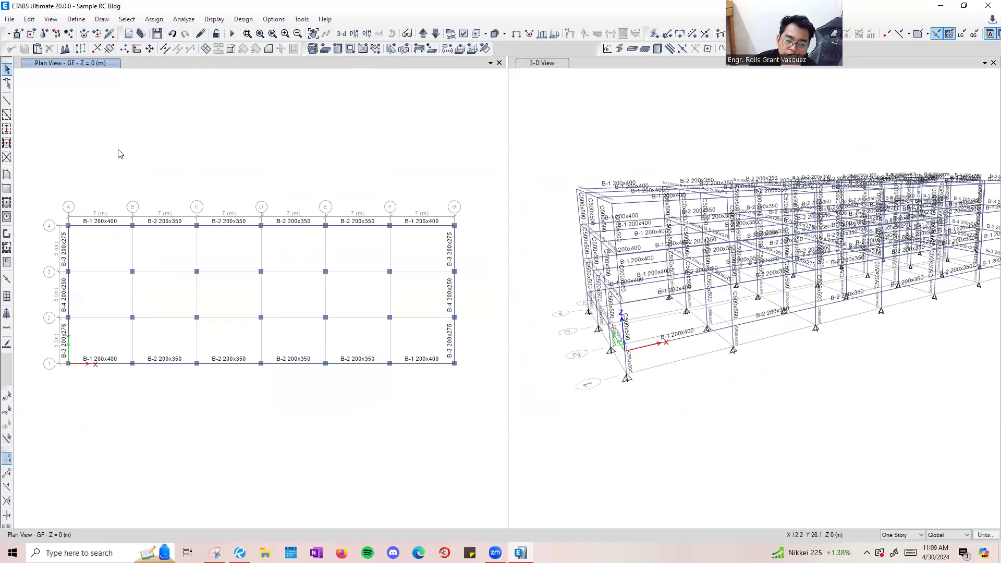
# Show the 2F plan and examine the beams in the bays between grid lines A and C.
pyautogui.click(422, 34)
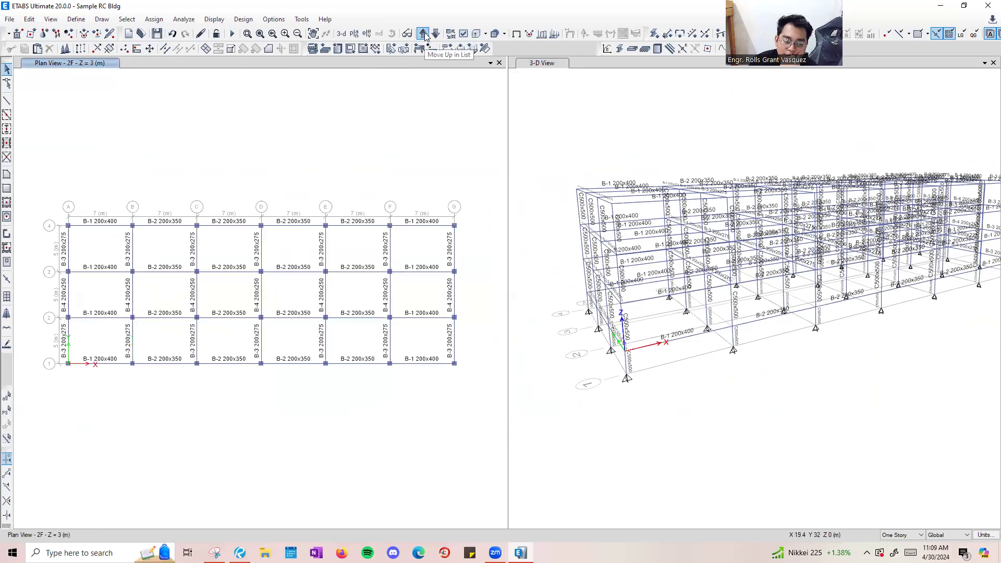
pyautogui.scroll(3, 122, 216)
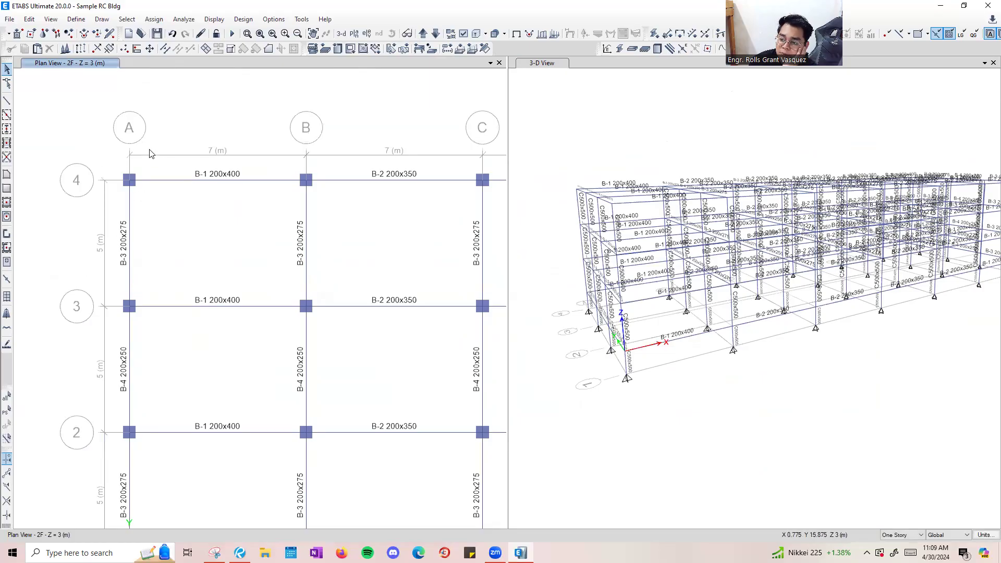
pyautogui.moveTo(108, 146); pyautogui.dragTo(290, 217)
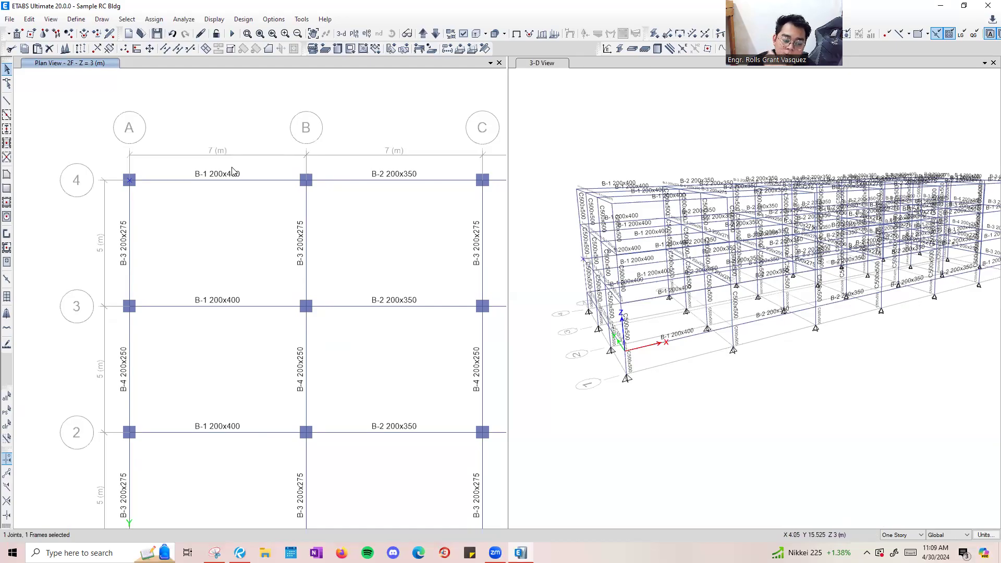
pyautogui.moveTo(196, 171); pyautogui.dragTo(226, 311)
pyautogui.scroll(-3, 252, 209)
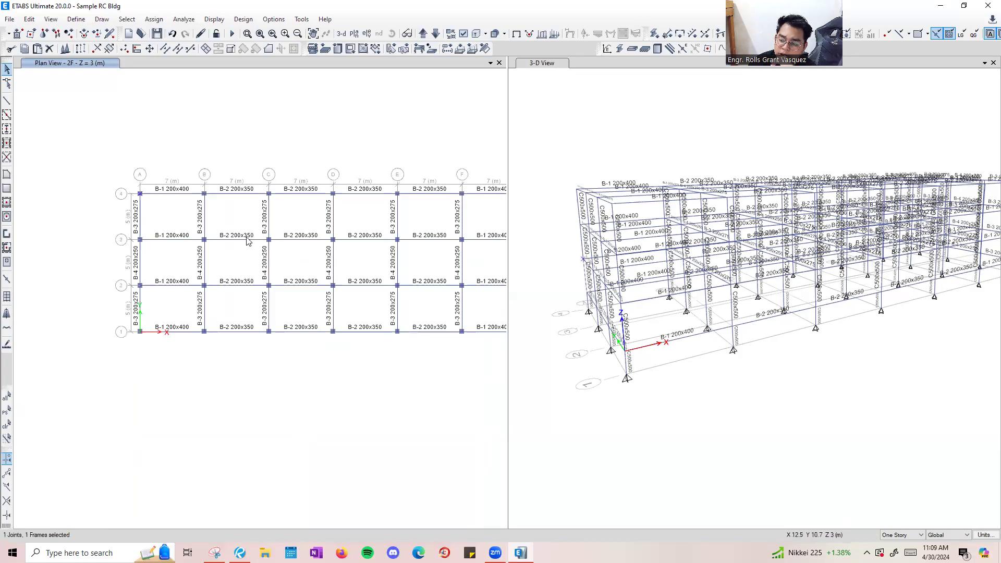
pyautogui.scroll(3, 156, 205)
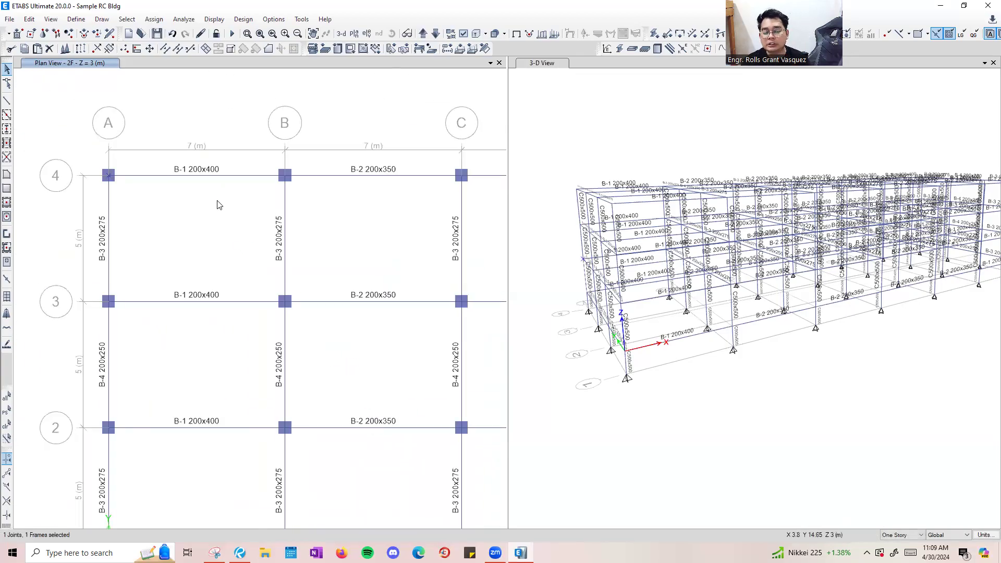
pyautogui.click(108, 179)
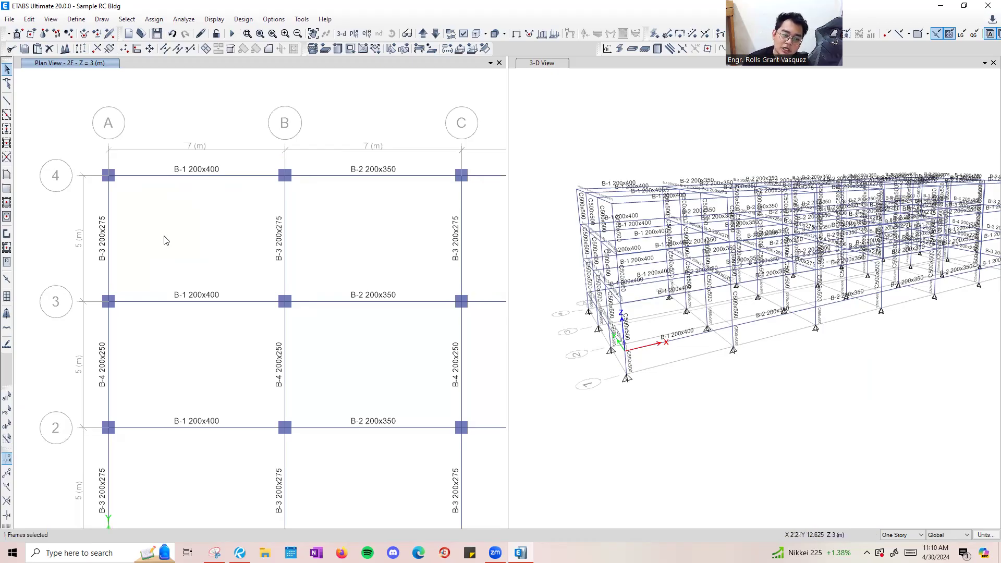
pyautogui.scroll(-3, 151, 221)
pyautogui.scroll(3, 156, 219)
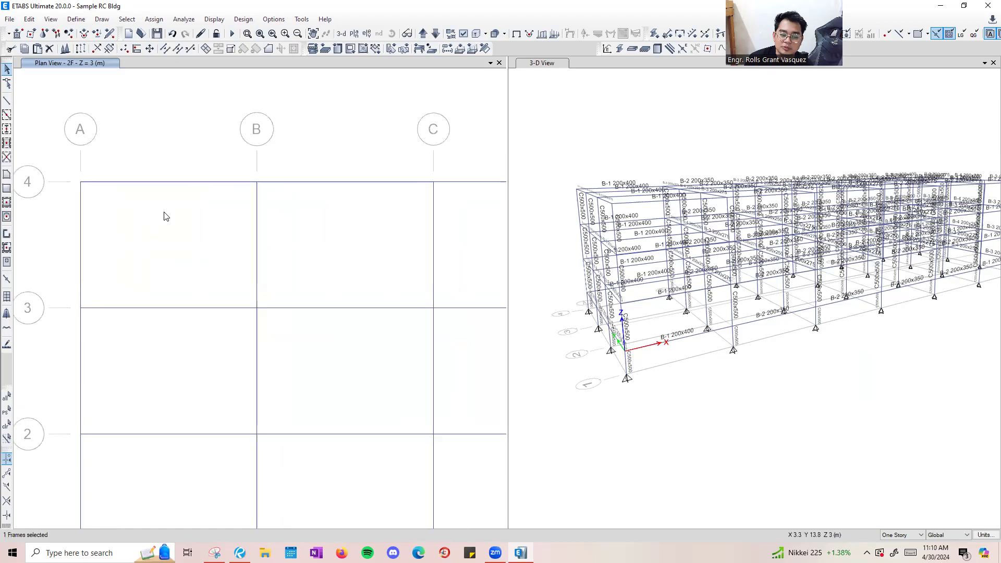
pyautogui.scroll(-3, 158, 226)
pyautogui.scroll(3, 211, 209)
pyautogui.moveTo(248, 301); pyautogui.dragTo(215, 138)
pyautogui.scroll(-4, 148, 201)
pyautogui.moveTo(360, 243); pyautogui.dragTo(284, 292, button='middle')
pyautogui.click(100, 281)
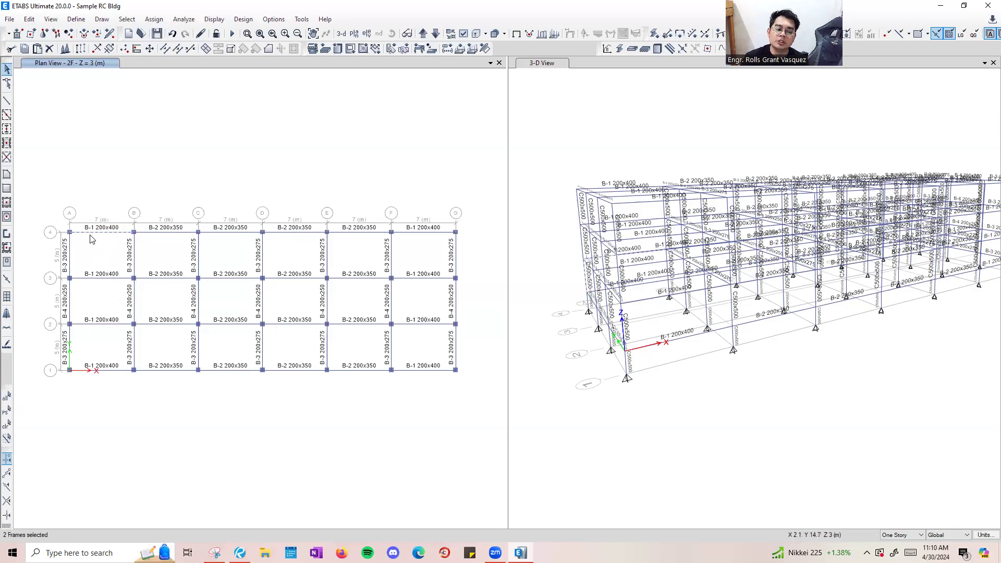
pyautogui.scroll(4, 46, 383)
pyautogui.moveTo(86, 271); pyautogui.dragTo(125, 370)
pyautogui.scroll(-4, 87, 251)
pyautogui.moveTo(90, 272); pyautogui.dragTo(154, 267)
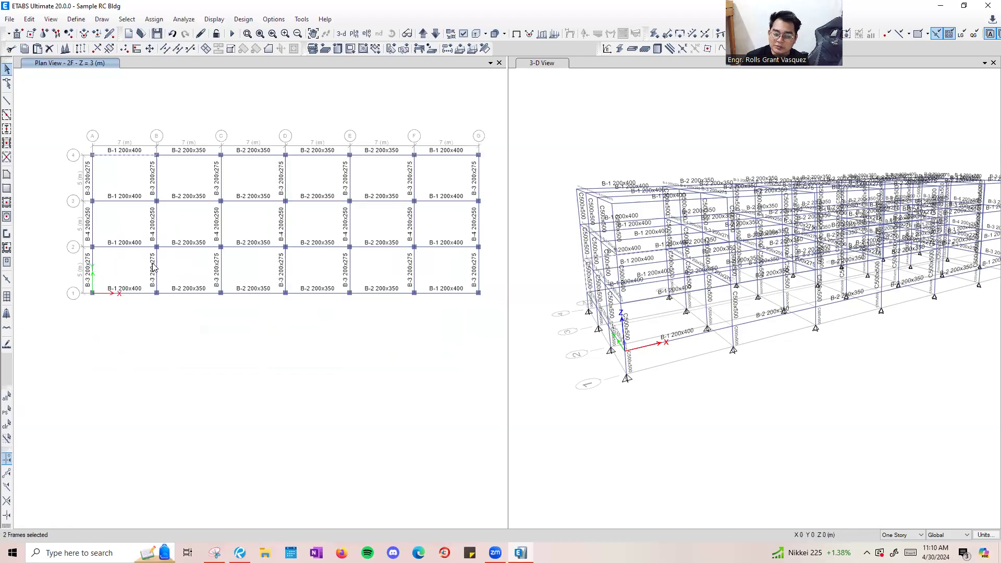
pyautogui.press('Escape')
pyautogui.moveTo(146, 172); pyautogui.dragTo(147, 217, button='middle')
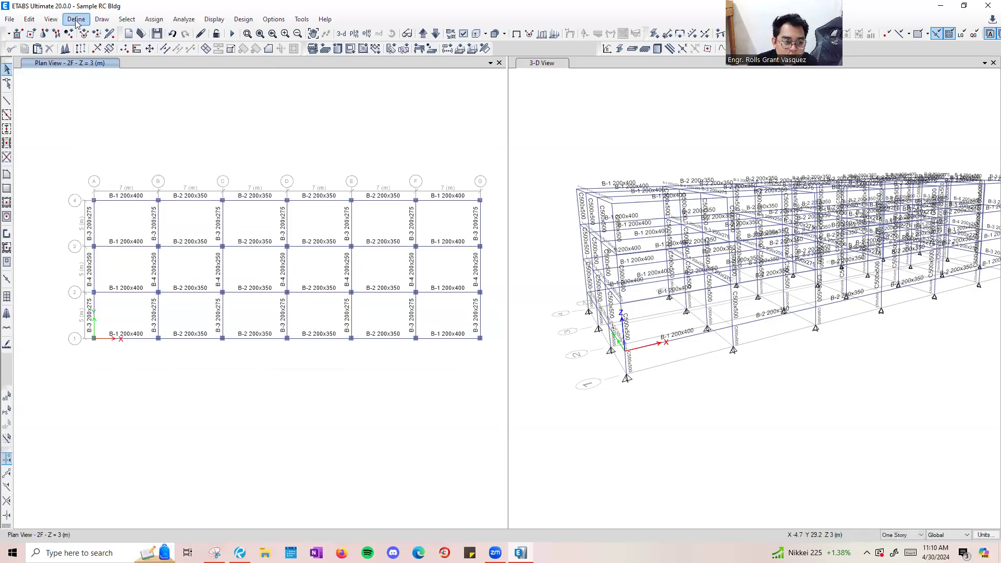
# Start quick-drawing secondary beams and set their section property to B-3 200x275.
pyautogui.click(102, 19)
pyautogui.moveTo(139, 82)
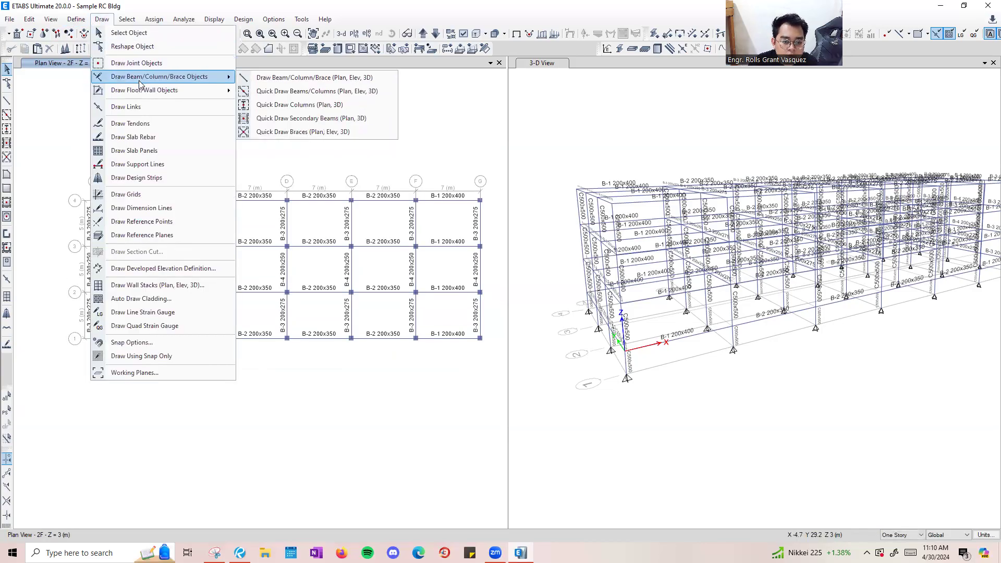
pyautogui.click(301, 119)
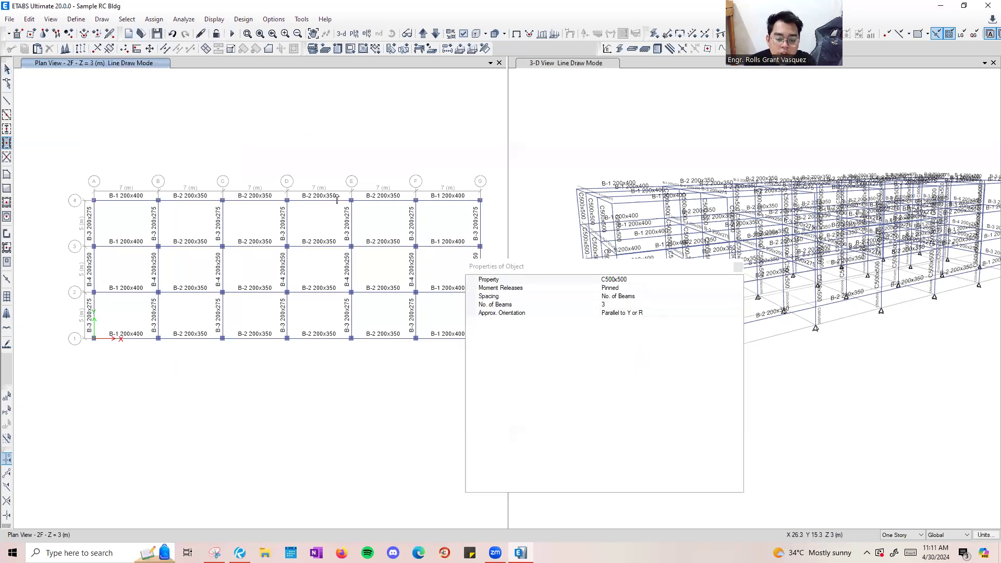
pyautogui.moveTo(547, 268); pyautogui.dragTo(386, 129)
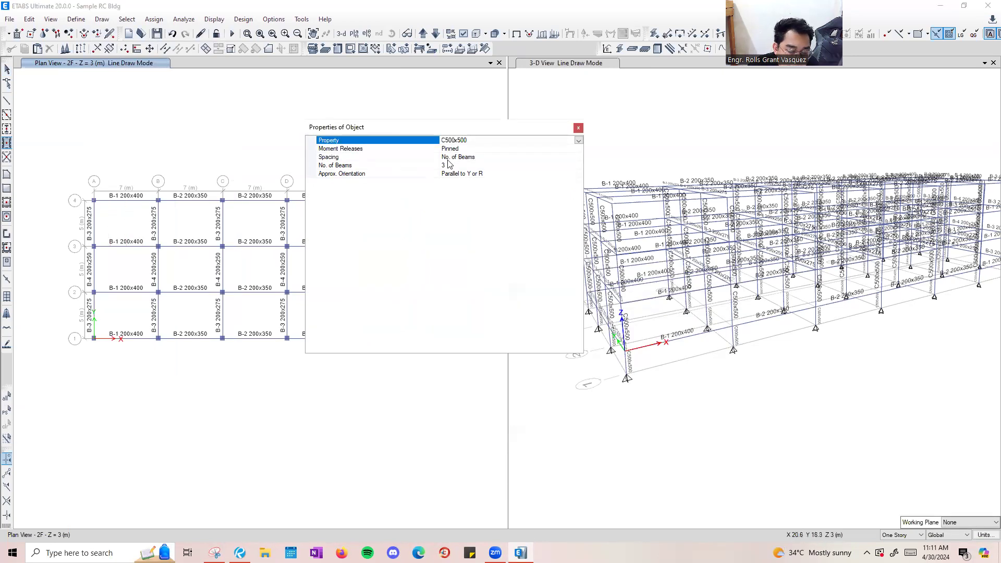
pyautogui.click(508, 149)
pyautogui.click(560, 158)
pyautogui.click(563, 141)
pyautogui.click(578, 140)
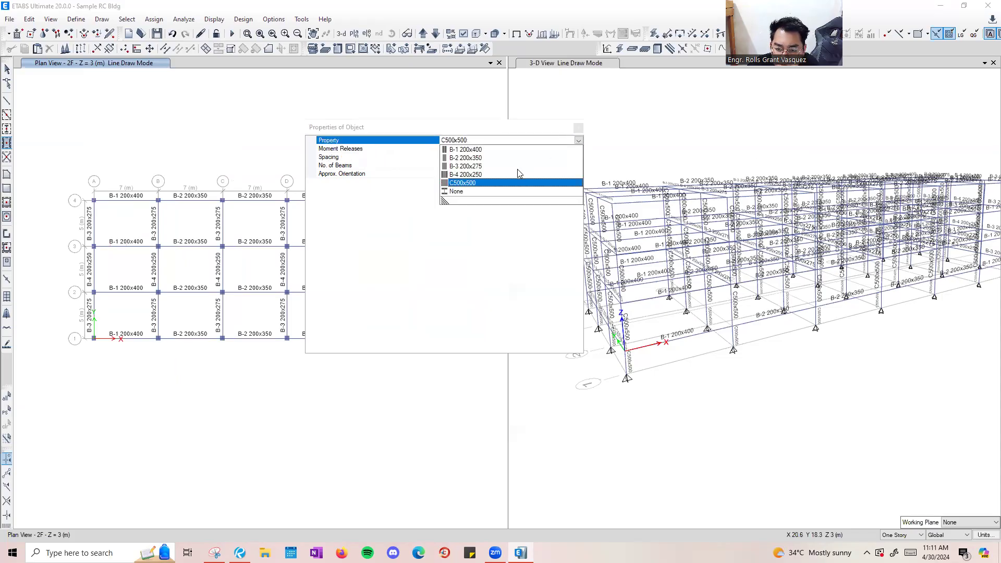
pyautogui.click(468, 166)
# Set the secondary beams' moment releases to Continuous, keeping the spacing defined by No. of Beams.
pyautogui.click(469, 148)
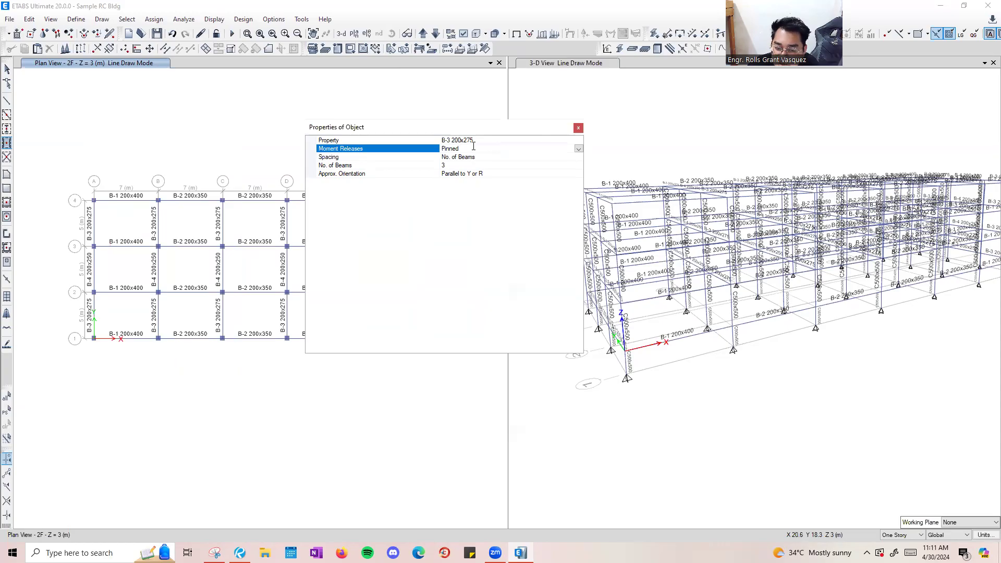
pyautogui.click(578, 148)
pyautogui.click(469, 157)
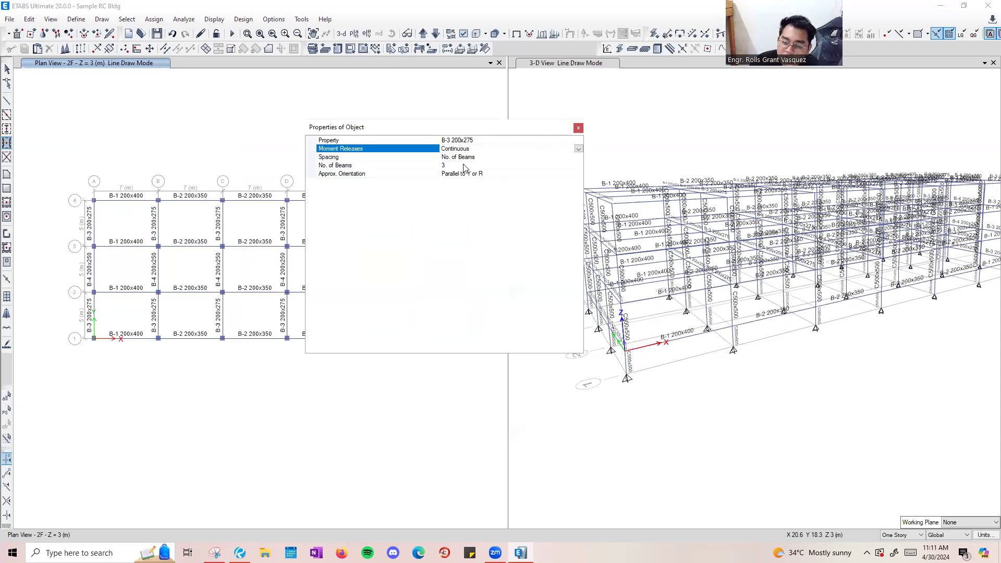
pyautogui.click(462, 156)
# Preview the secondary beam layout in bay A-B/3-4 and set the number of beams to 1.
pyautogui.click(493, 167)
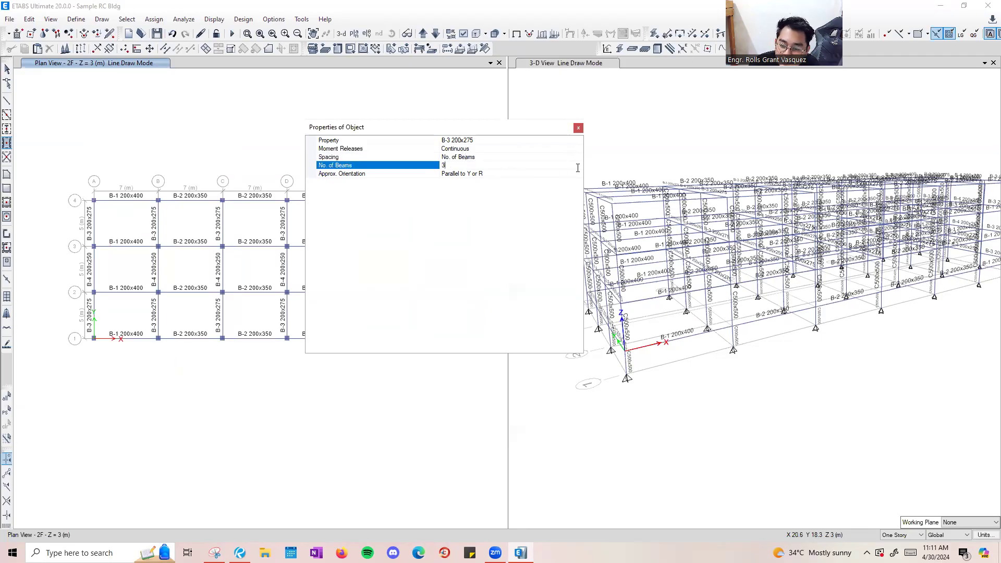
pyautogui.scroll(3, 55, 214)
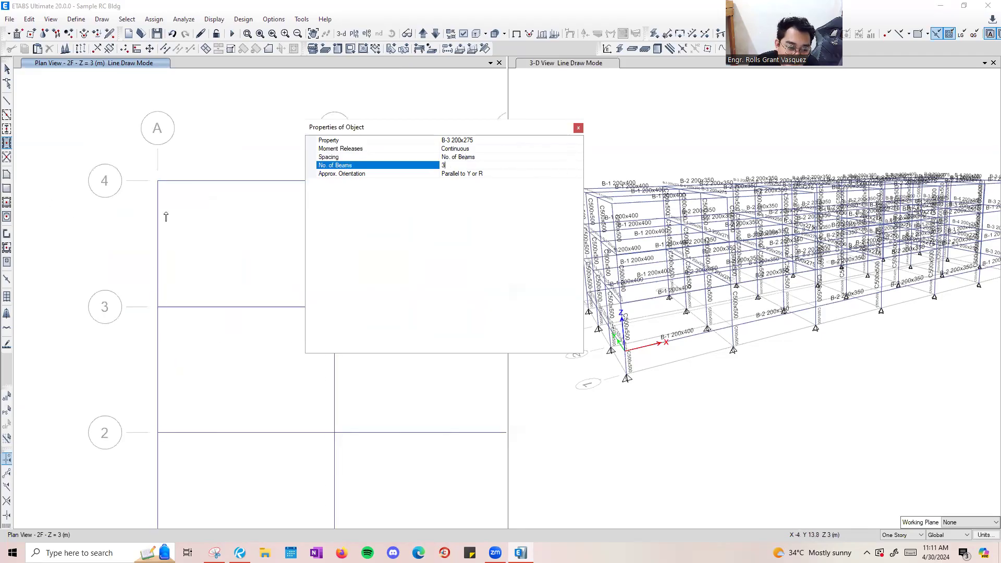
pyautogui.moveTo(246, 208); pyautogui.dragTo(175, 219, button='middle')
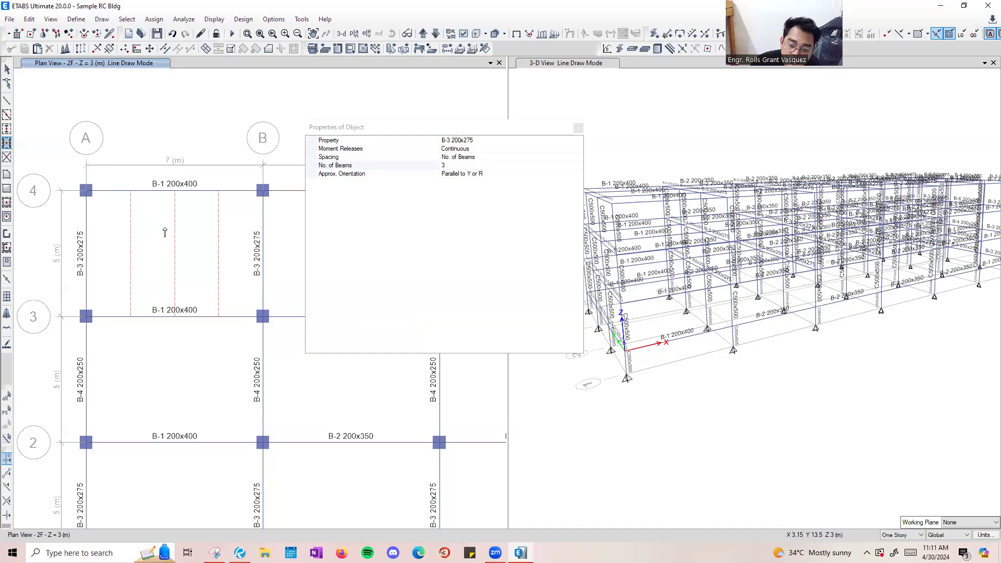
pyautogui.click(484, 165)
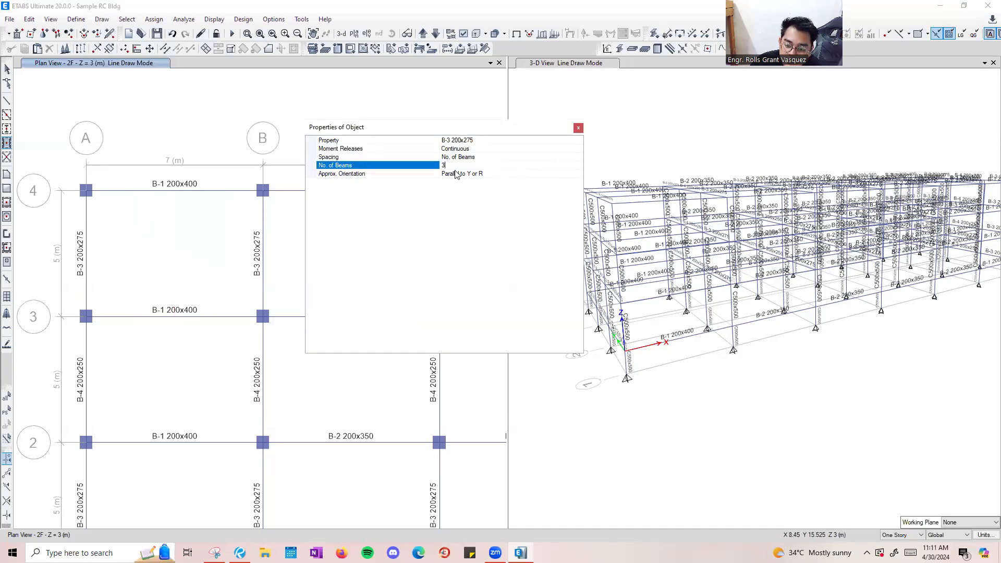
pyautogui.write('1')
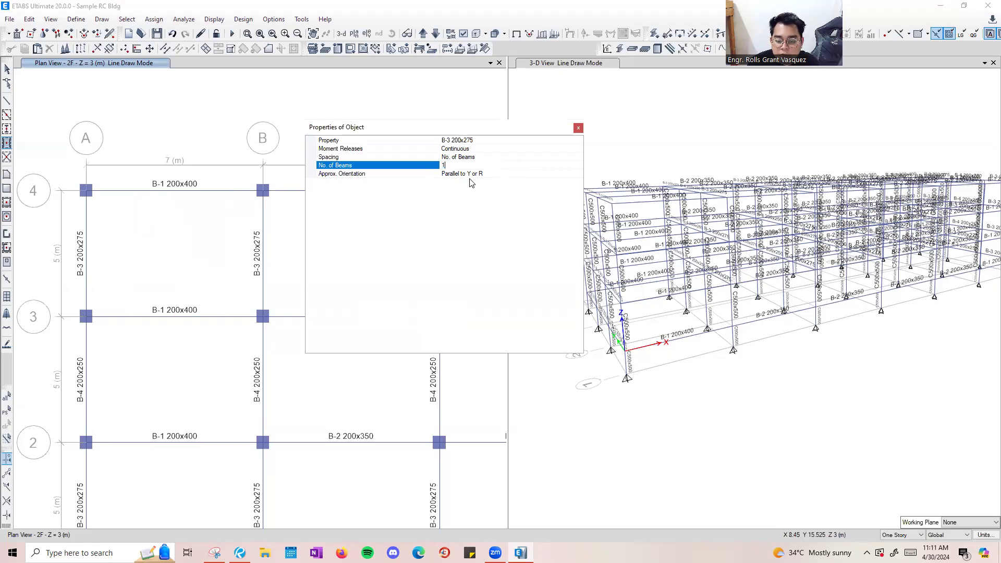
# Try the Parallel to X or T orientation in bay A-B/3-4 and return to Parallel to Y or R.
pyautogui.click(471, 176)
pyautogui.click(579, 174)
pyautogui.click(472, 191)
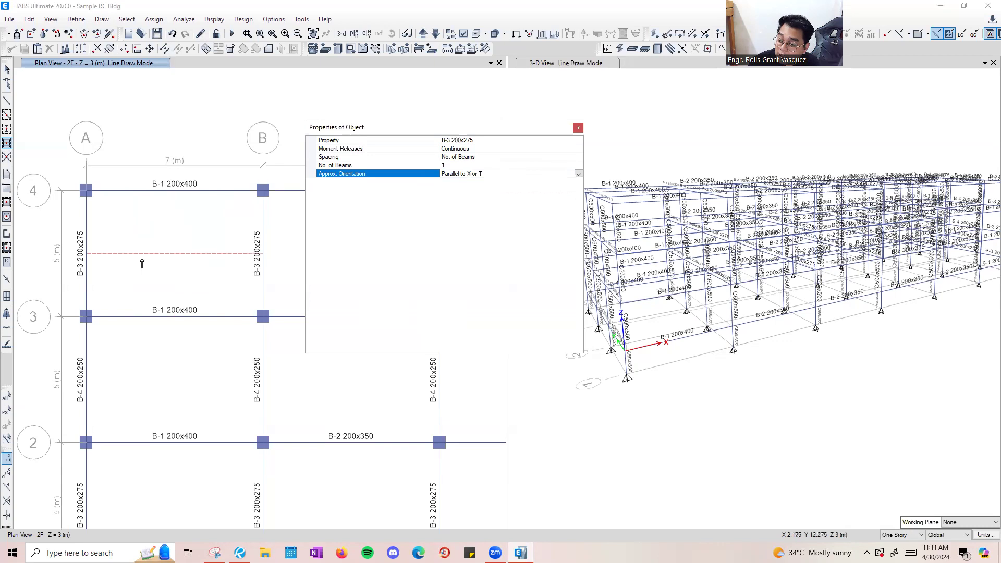
pyautogui.click(578, 174)
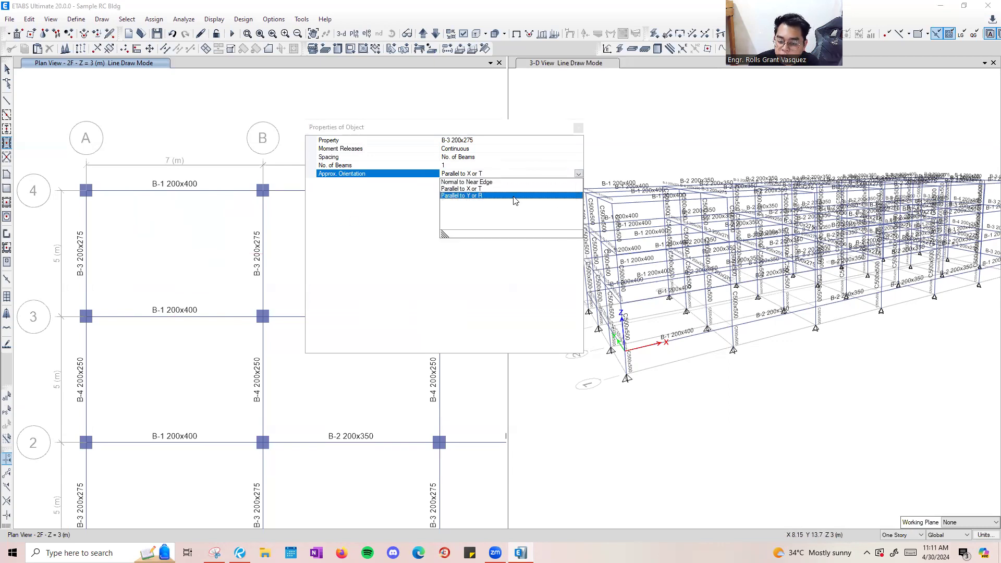
pyautogui.click(514, 200)
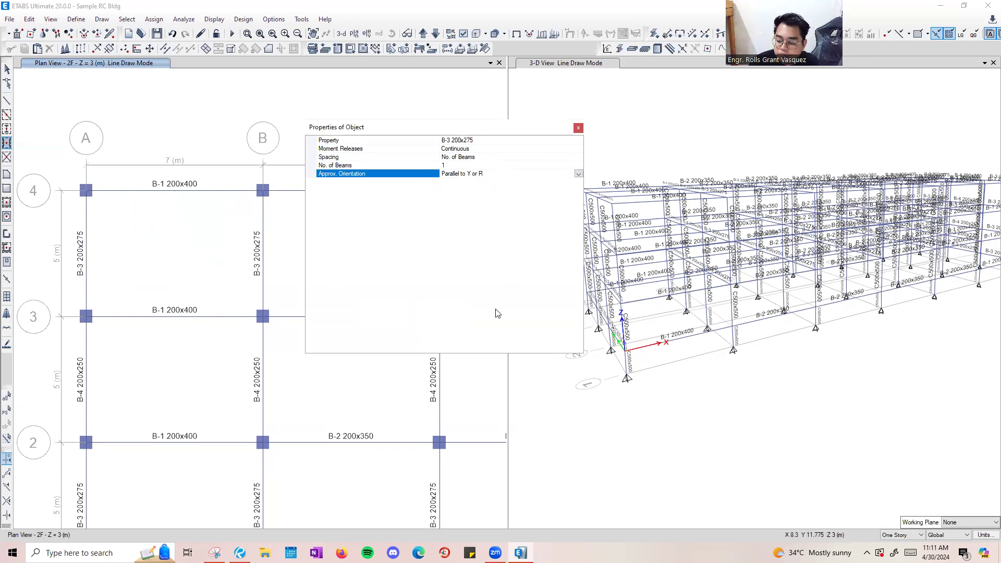
# Apply drawing to Similar Stories and add one B-3 200x275 secondary beam in each of the three bays between grids A and B.
pyautogui.click(891, 535)
pyautogui.click(891, 536)
pyautogui.click(891, 536)
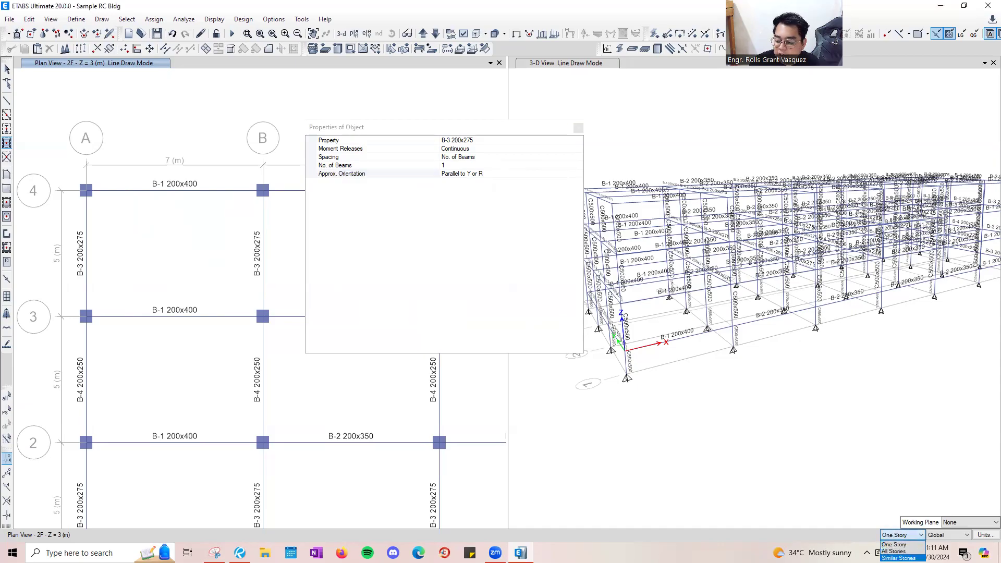
pyautogui.click(897, 557)
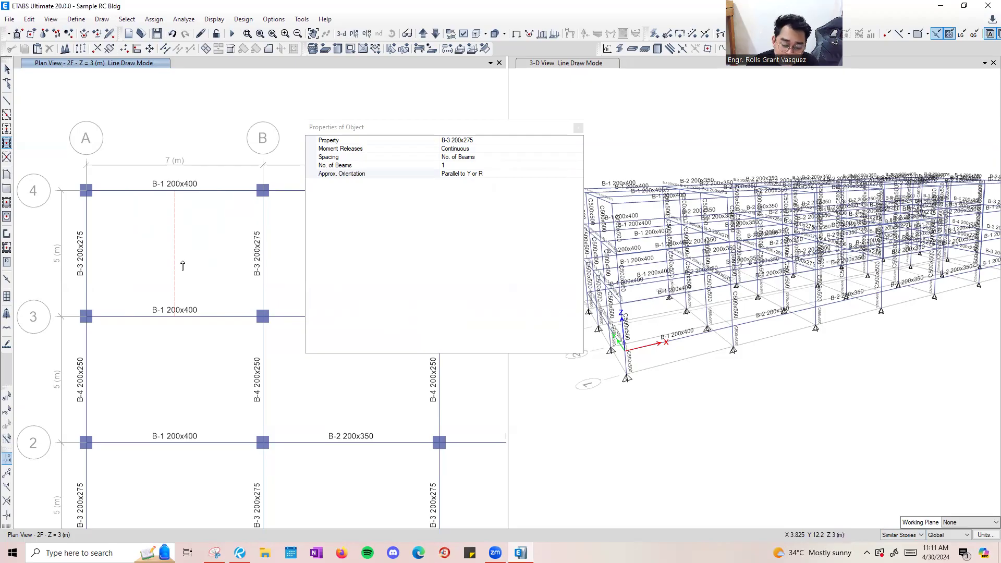
pyautogui.click(180, 294)
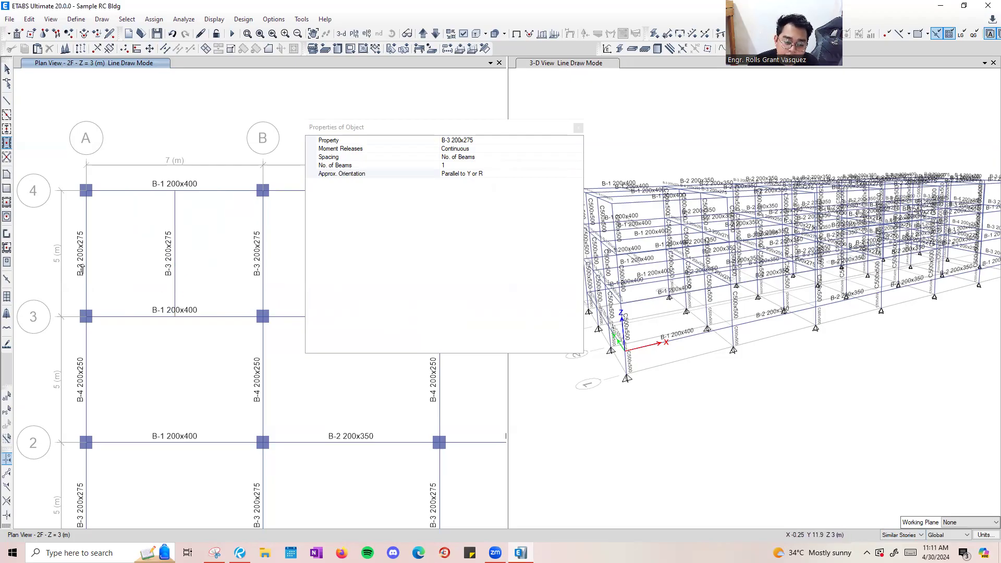
pyautogui.scroll(-3, 138, 308)
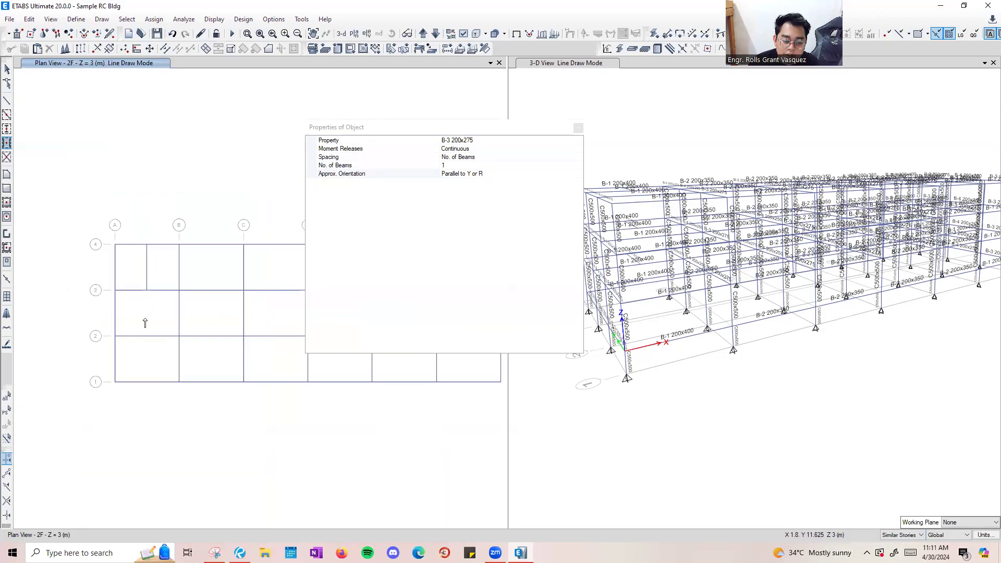
pyautogui.click(144, 321)
pyautogui.click(144, 363)
pyautogui.scroll(3, 138, 292)
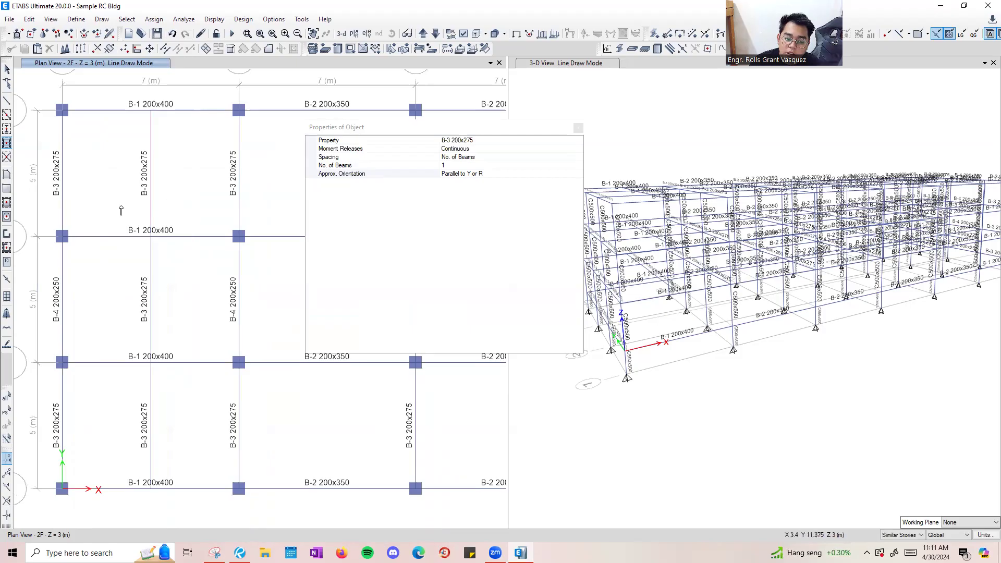
# Draw one B-3 200x275 secondary beam in every remaining 2F bay from grid B to G and end the command.
pyautogui.scroll(-3, 106, 207)
pyautogui.moveTo(448, 128); pyautogui.dragTo(711, 113)
pyautogui.moveTo(287, 156); pyautogui.dragTo(221, 187, button='middle')
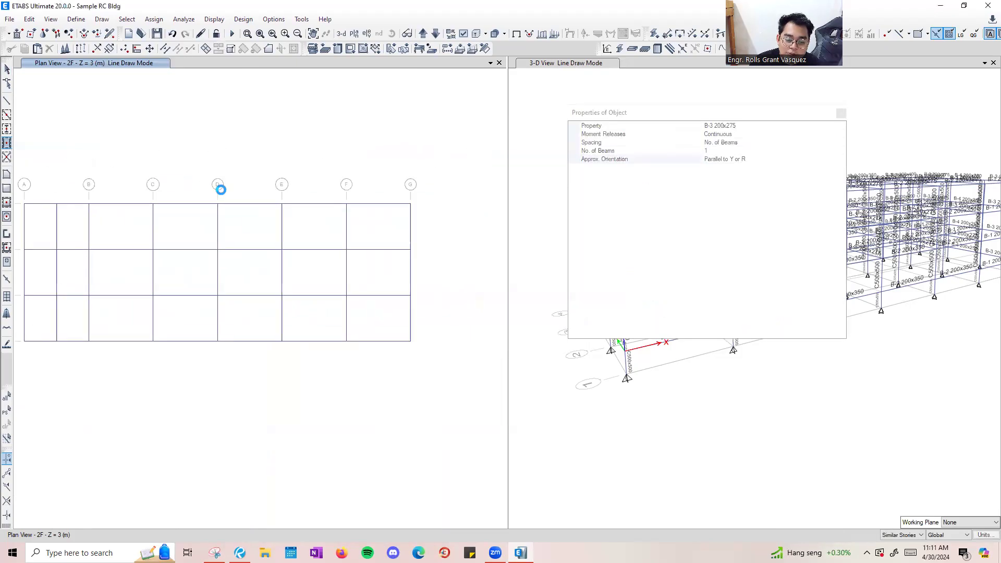
pyautogui.moveTo(437, 368); pyautogui.dragTo(309, 340)
pyautogui.moveTo(61, 146); pyautogui.dragTo(273, 366)
pyautogui.moveTo(191, 158); pyautogui.dragTo(440, 386)
pyautogui.moveTo(218, 349); pyautogui.dragTo(288, 341, button='middle')
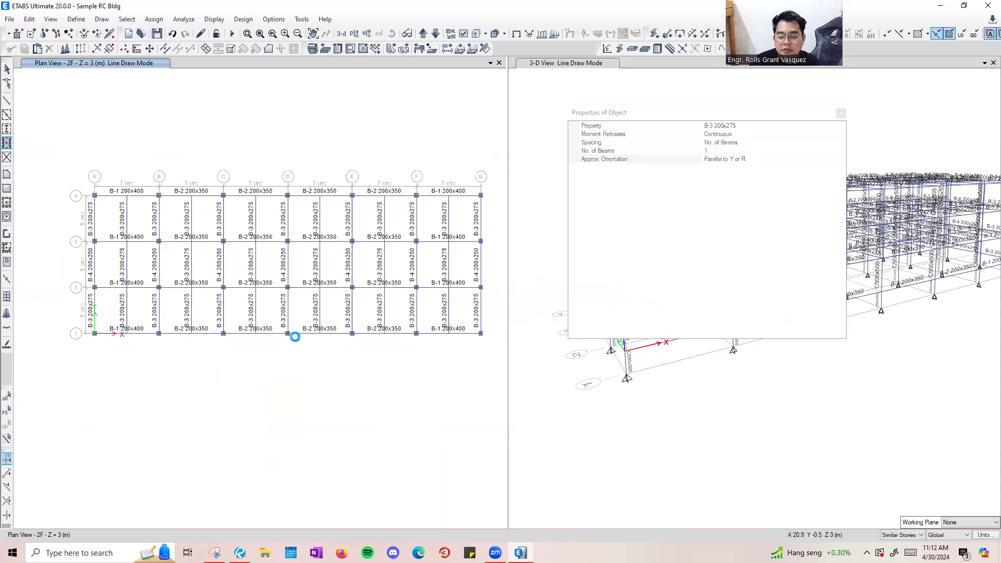
pyautogui.click(835, 113)
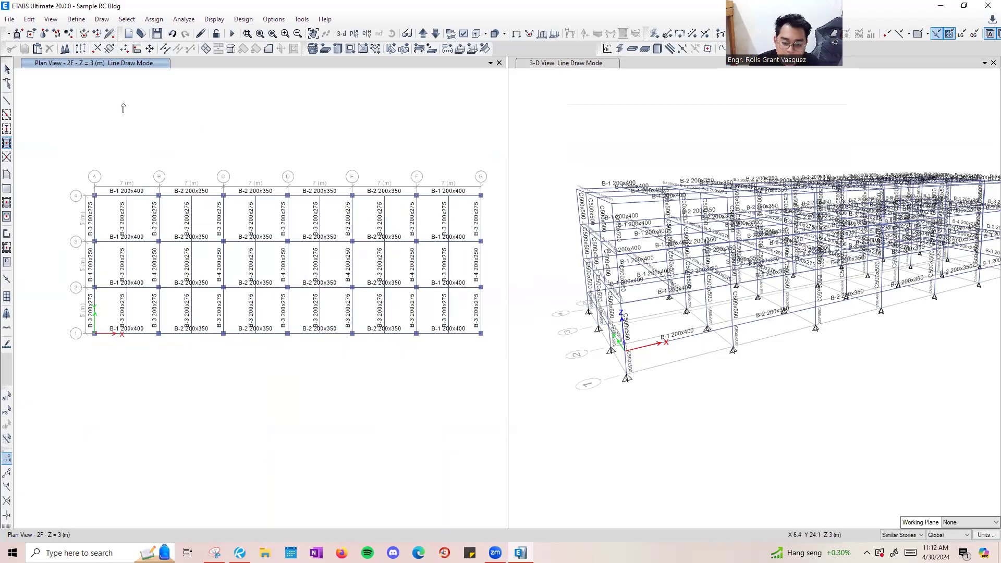
pyautogui.press('Escape')
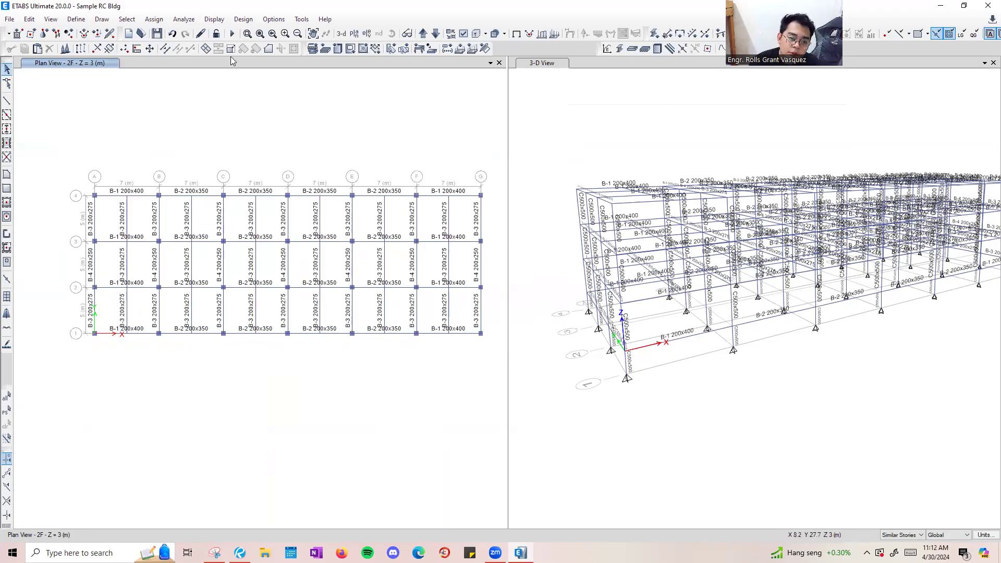
# Step through the upper-story plans to GF to check the secondary beams on each level.
pyautogui.click(423, 34)
pyautogui.click(423, 34)
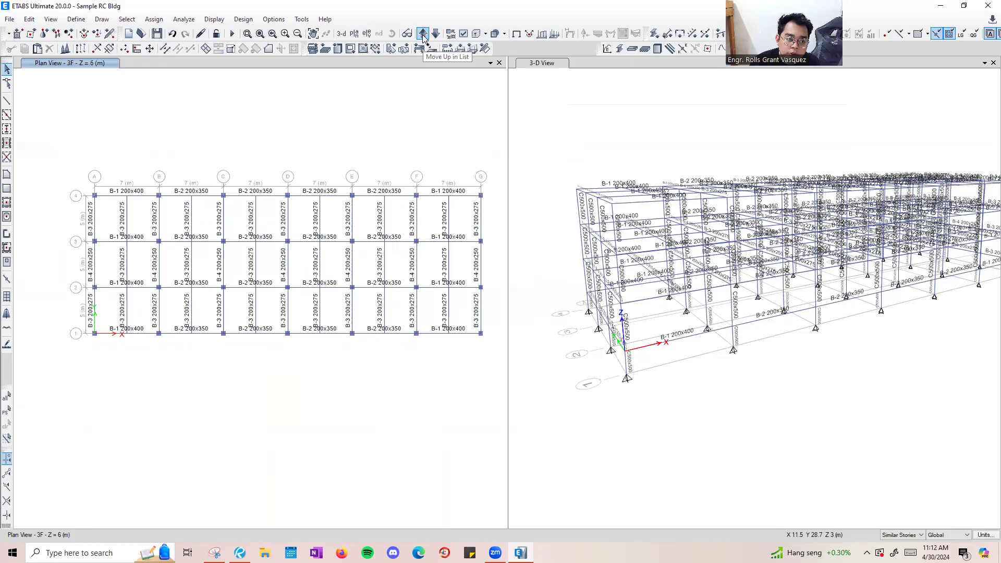
pyautogui.click(423, 36)
pyautogui.click(422, 36)
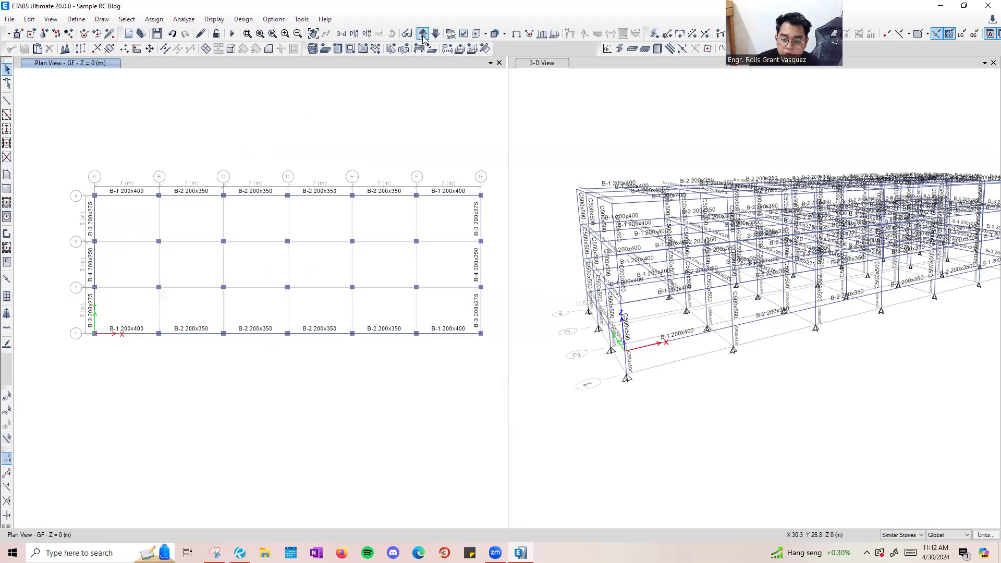
# Open the 3F plan and examine how the B-3 secondary beams meet the supporting beams between grids A and B.
pyautogui.click(435, 35)
pyautogui.click(423, 34)
pyautogui.click(423, 34)
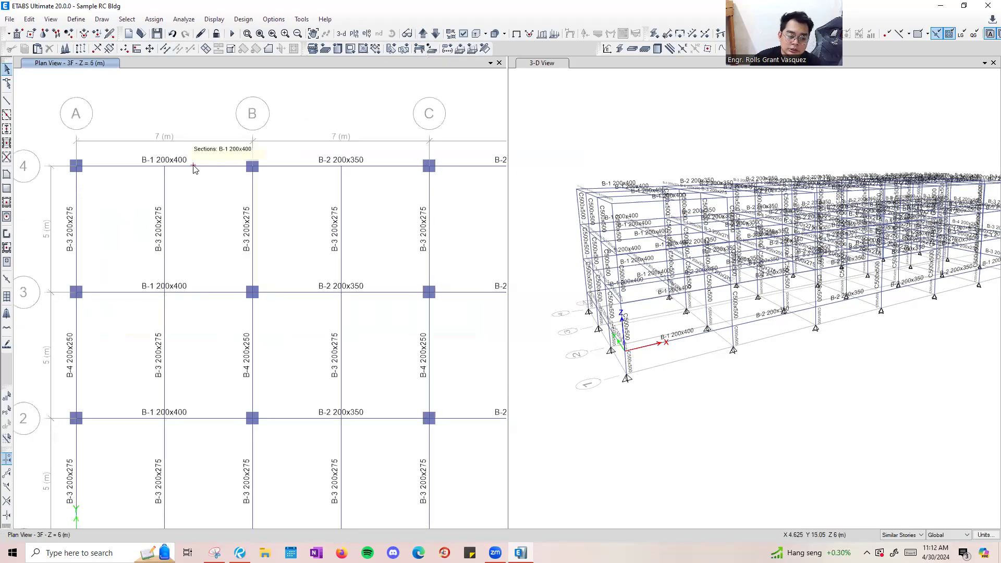
pyautogui.moveTo(412, 248); pyautogui.dragTo(297, 293, button='middle')
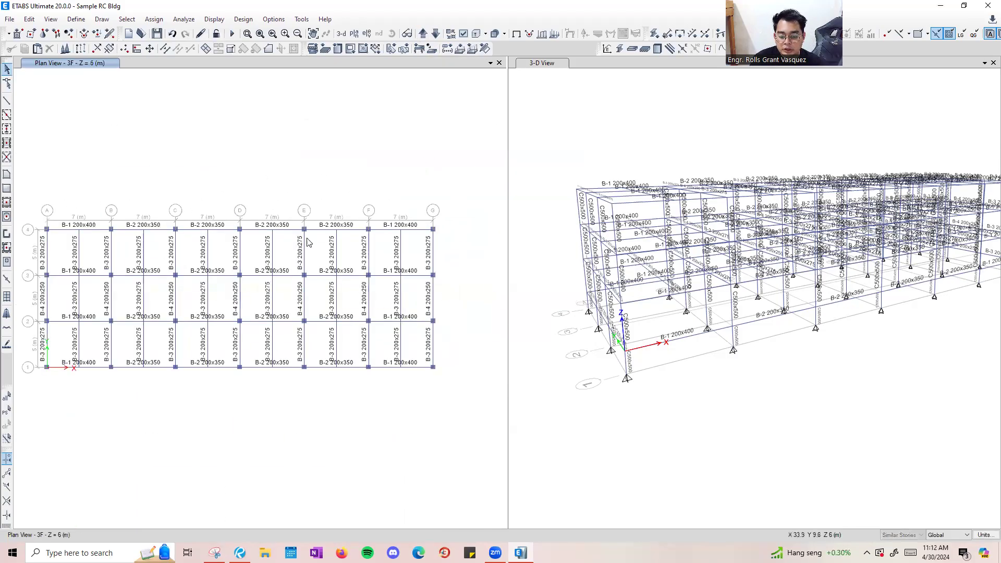
pyautogui.scroll(3, 111, 271)
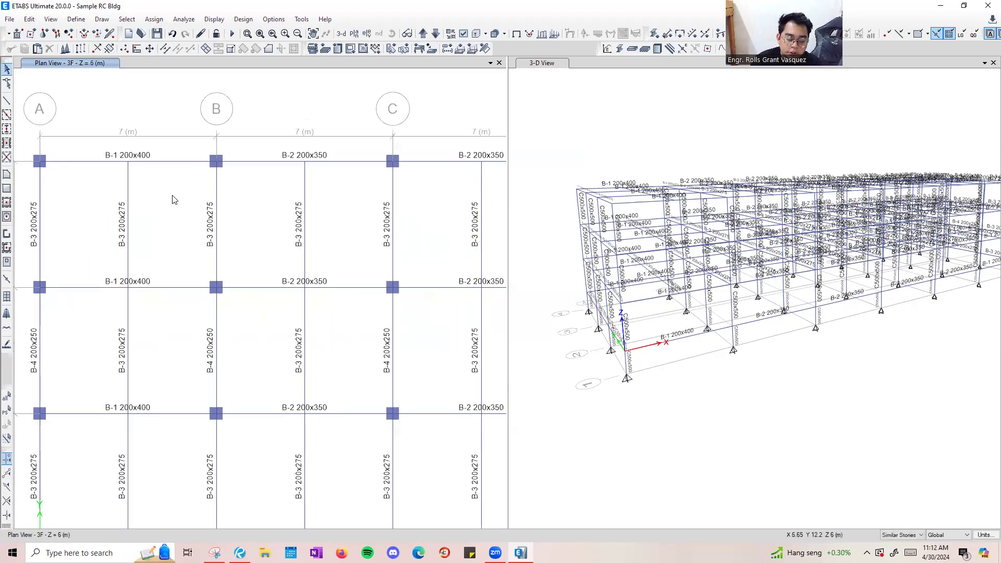
pyautogui.scroll(-3, 118, 222)
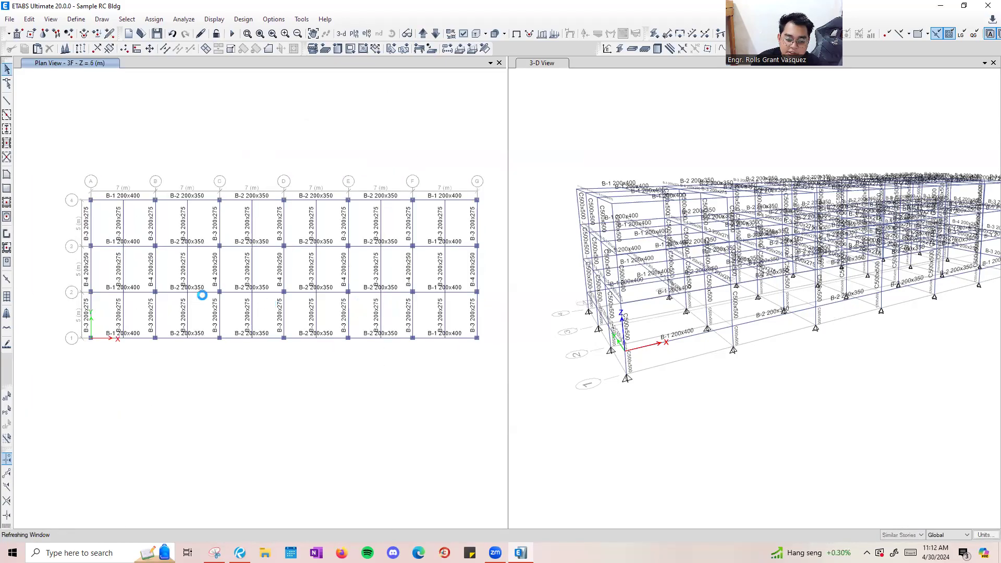
pyautogui.scroll(3, 110, 212)
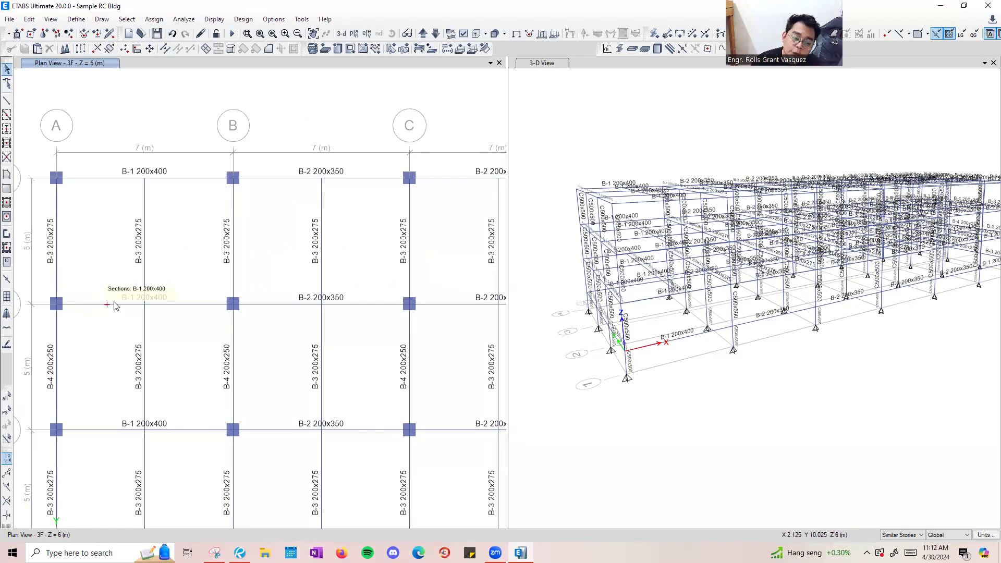
pyautogui.moveTo(159, 253); pyautogui.dragTo(140, 178)
pyautogui.moveTo(157, 321); pyautogui.dragTo(127, 293)
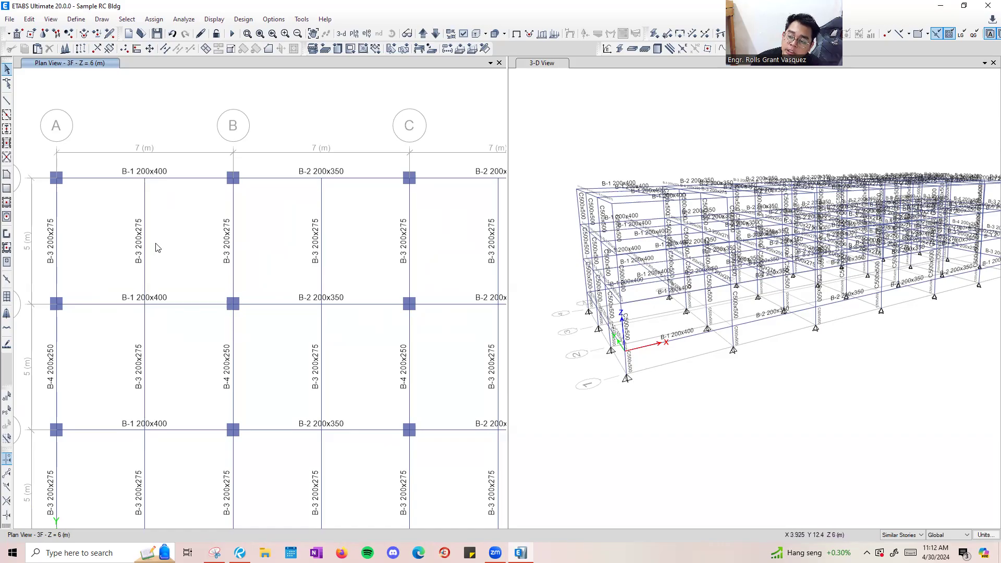
pyautogui.moveTo(161, 193); pyautogui.dragTo(138, 160)
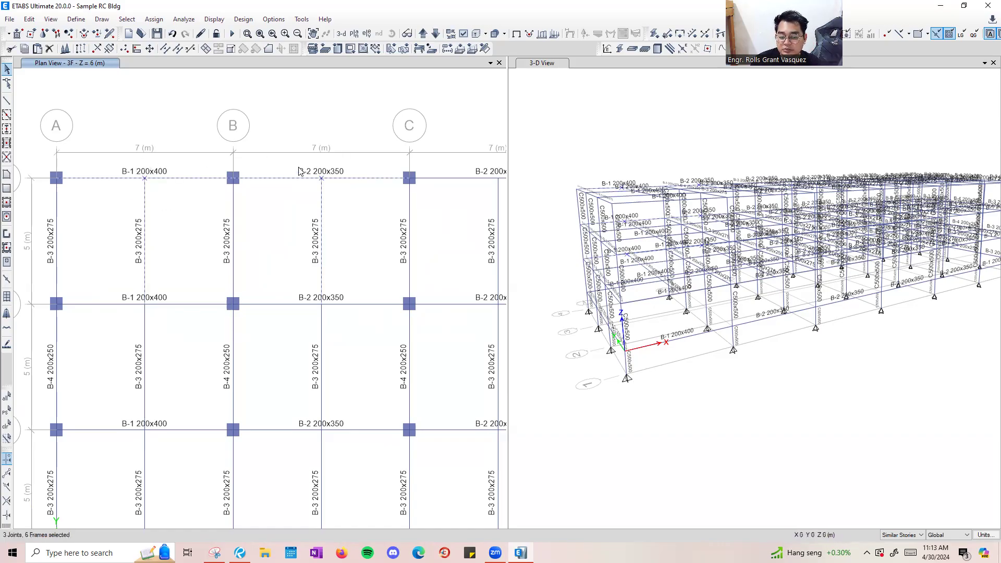
# Switch to the marked beam plan in Bluebeam Revu and zoom in on the bays around grids A to C.
pyautogui.click(240, 552)
pyautogui.scroll(3, 325, 177)
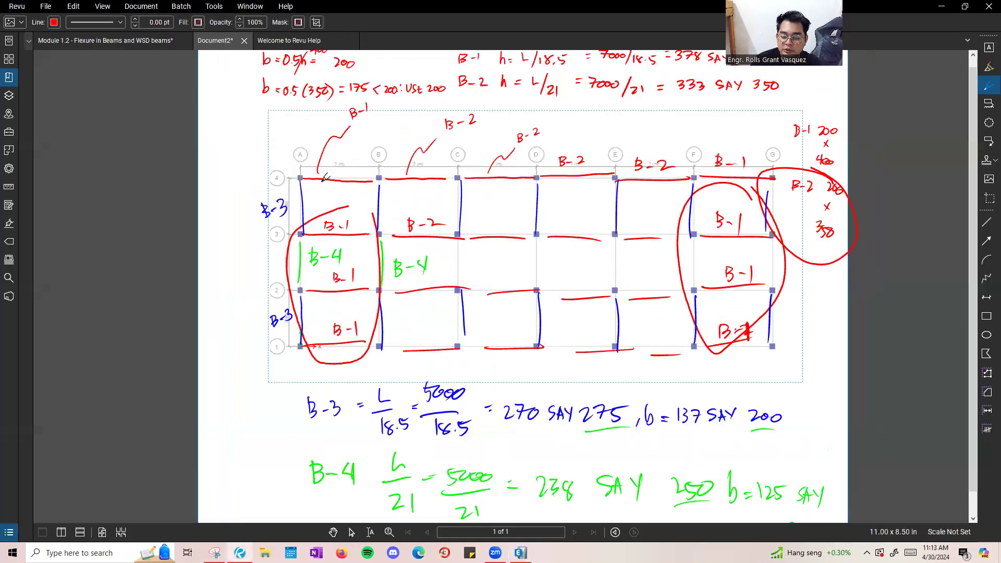
pyautogui.scroll(5, 330, 170)
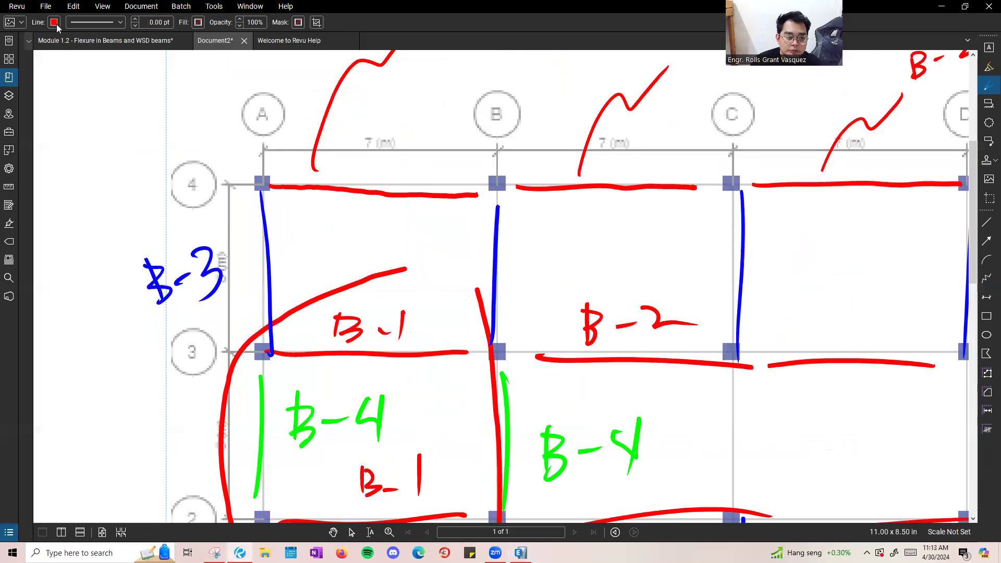
pyautogui.click(55, 23)
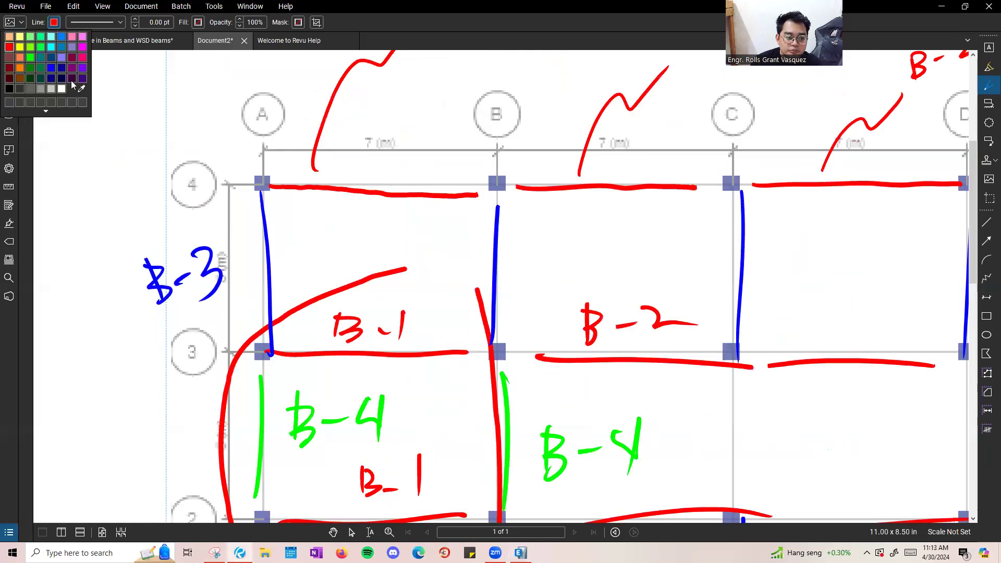
pyautogui.click(20, 67)
pyautogui.moveTo(373, 193); pyautogui.dragTo(365, 369)
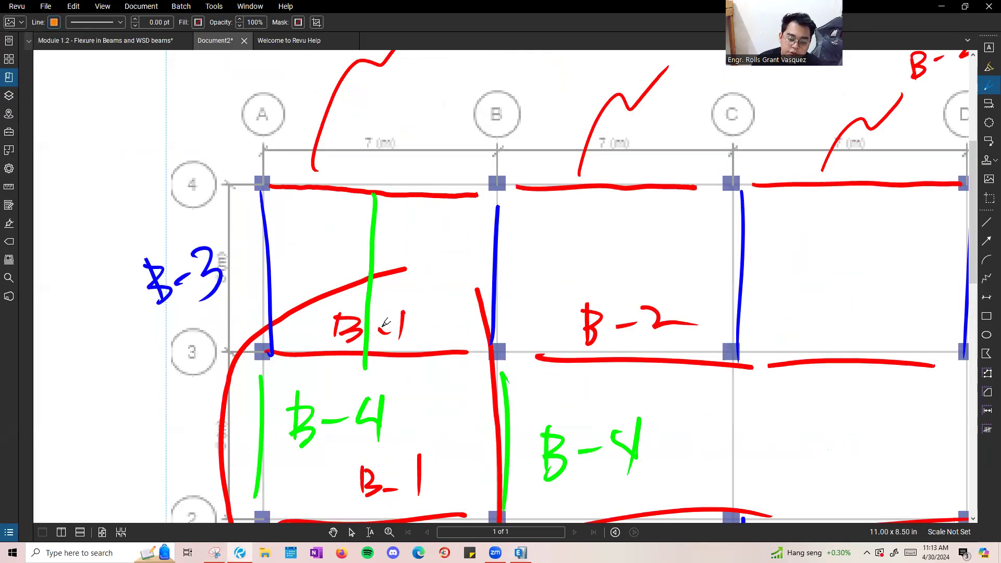
pyautogui.press('Escape')
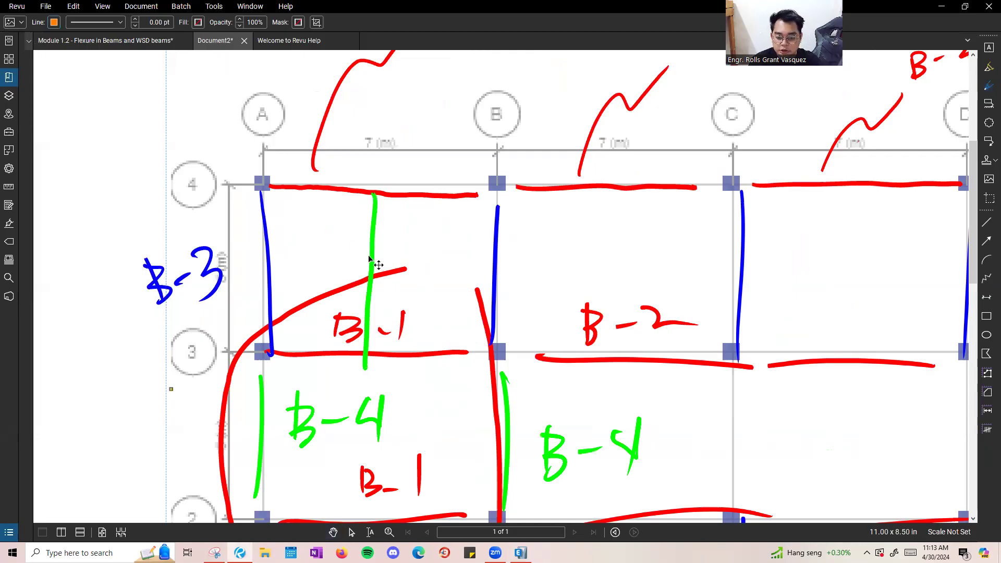
pyautogui.click(120, 291)
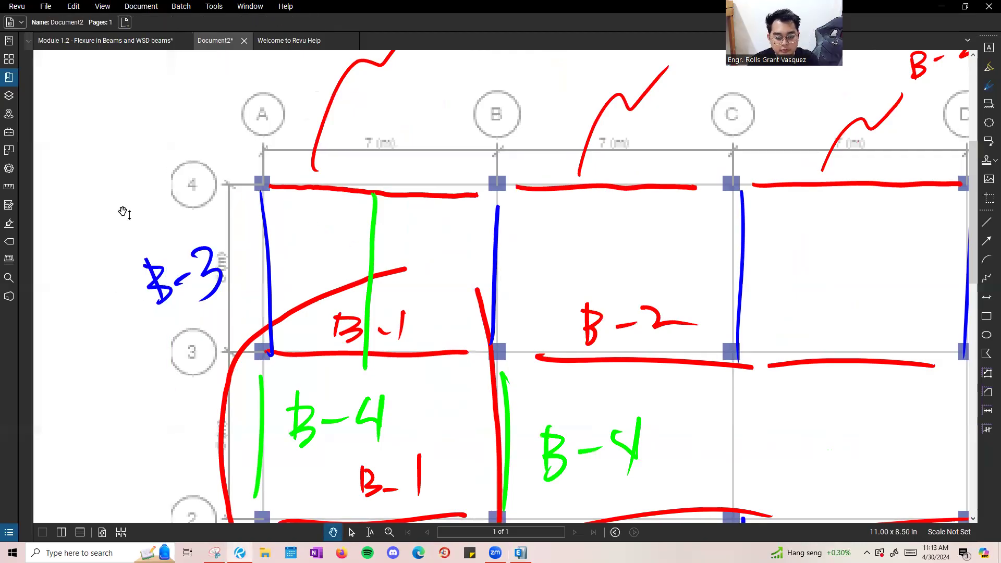
pyautogui.hotkey('ctrl', 'z')
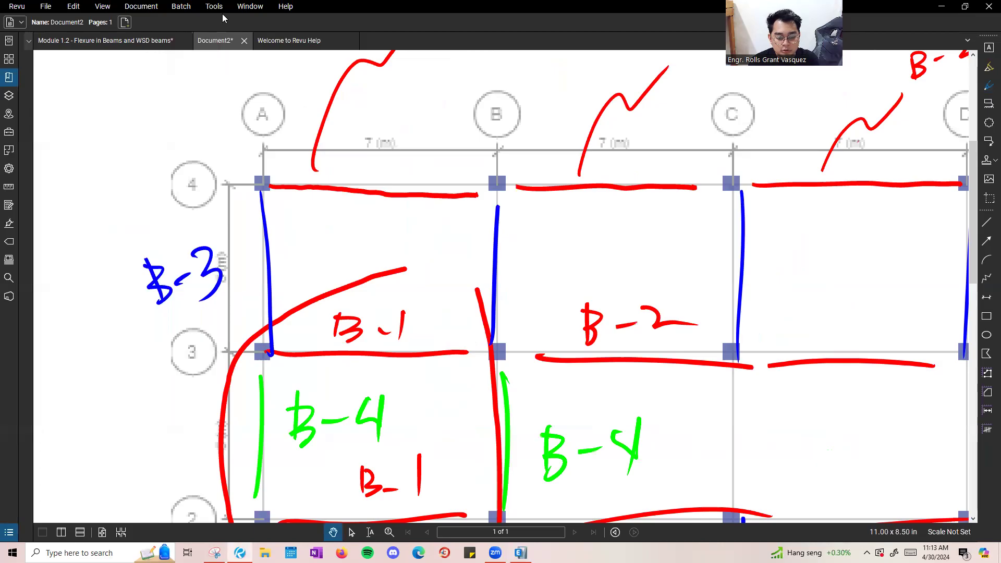
# With the Pen tool in orange, draw the secondary beam line midway between grids A and B from grid 4 to grid 1, dotting both ends.
pyautogui.press('p')
pyautogui.click(53, 22)
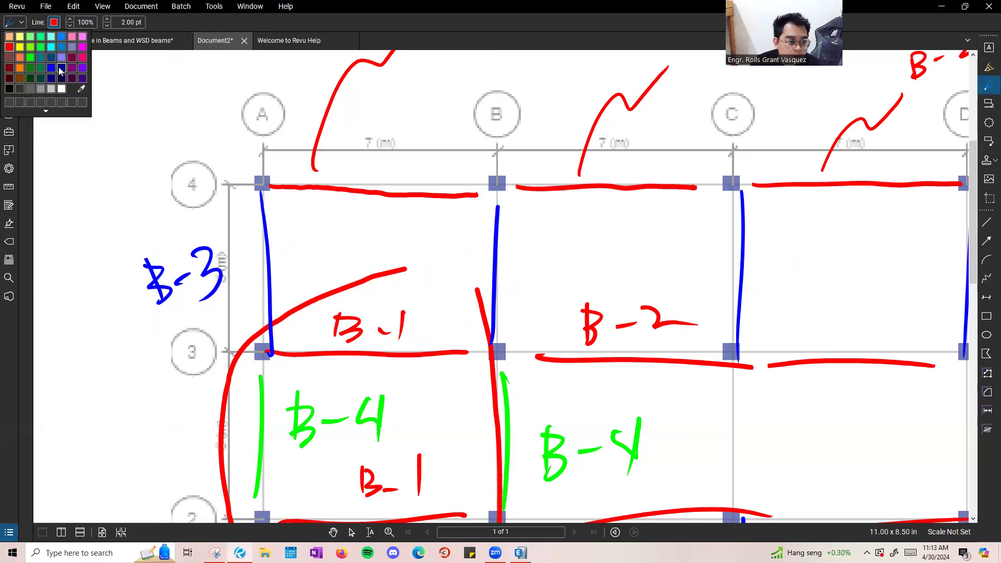
pyautogui.click(20, 68)
pyautogui.moveTo(381, 194)
pyautogui.mouseDown()
pyautogui.moveTo(374, 356)
pyautogui.moveTo(378, 197)
pyautogui.moveTo(384, 211)
pyautogui.mouseUp()
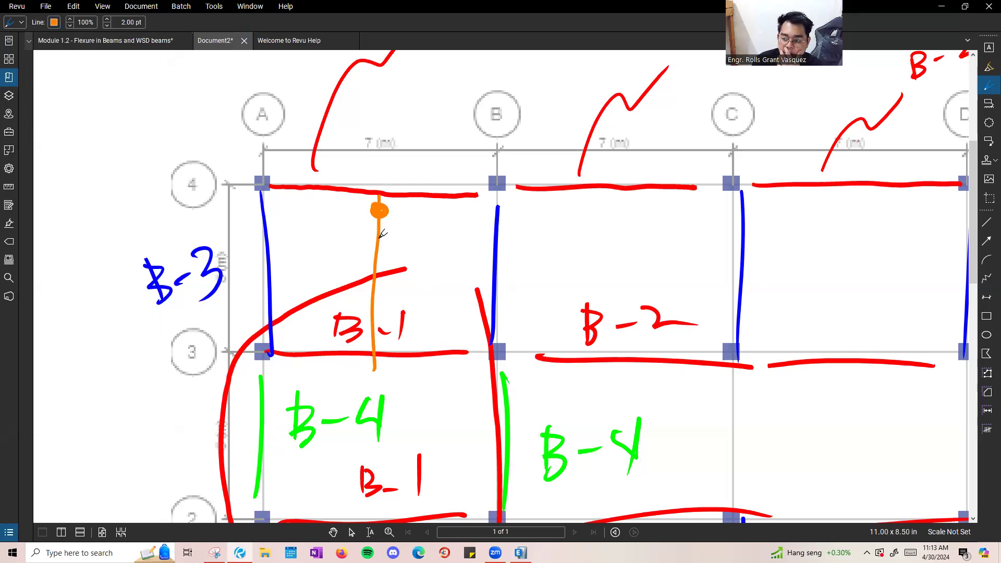
pyautogui.scroll(-3, 382, 234)
pyautogui.moveTo(350, 203); pyautogui.dragTo(346, 384)
pyautogui.scroll(-2, 360, 367)
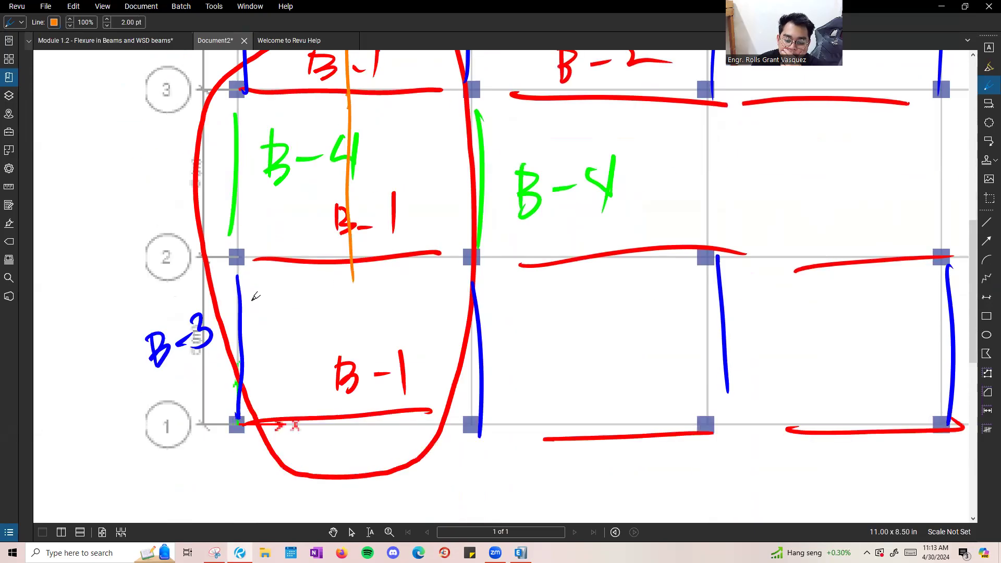
pyautogui.moveTo(355, 257); pyautogui.dragTo(355, 425)
pyautogui.click(353, 405)
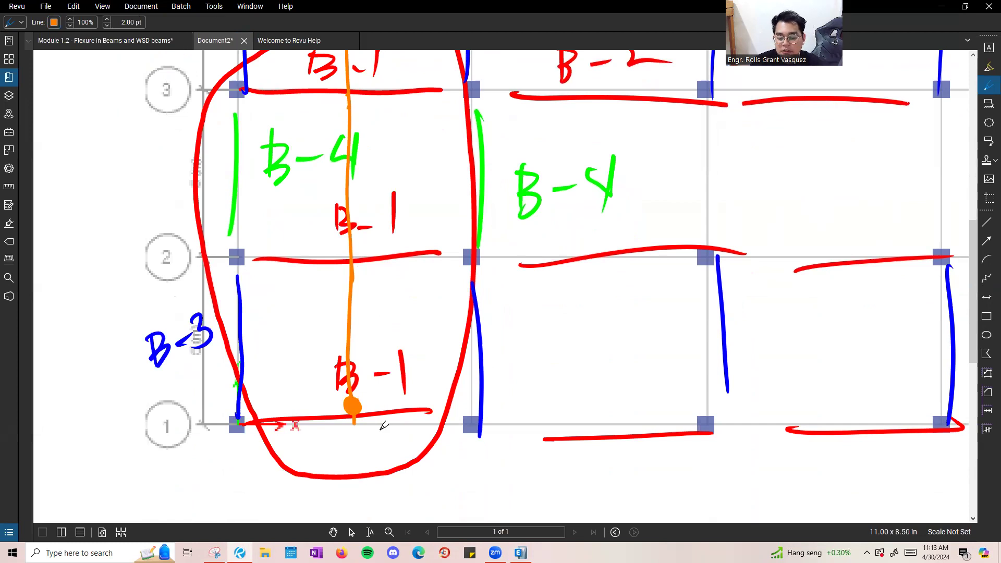
# Draw matching orange secondary beam lines midway in bays B-C and C-D from grid 4 to grid 1, with a dot at each end.
pyautogui.scroll(-3, 384, 424)
pyautogui.moveTo(534, 95)
pyautogui.mouseDown()
pyautogui.moveTo(522, 301)
pyautogui.moveTo(526, 459)
pyautogui.moveTo(522, 95)
pyautogui.mouseUp()
pyautogui.moveTo(524, 424); pyautogui.dragTo(526, 421)
pyautogui.moveTo(689, 78)
pyautogui.mouseDown()
pyautogui.moveTo(706, 455)
pyautogui.moveTo(686, 90)
pyautogui.mouseUp()
pyautogui.moveTo(710, 411); pyautogui.dragTo(694, 417)
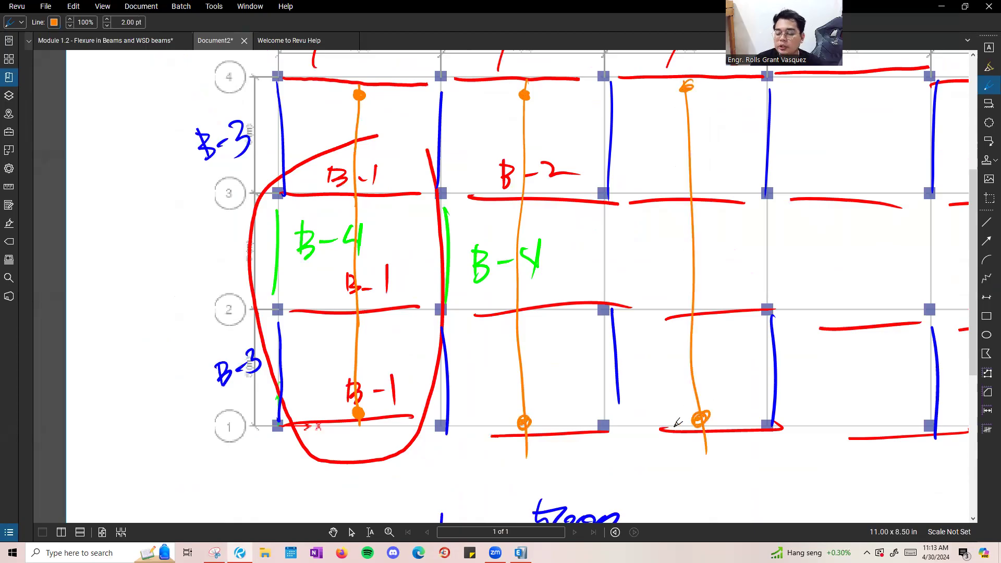
# Try a short horizontal orange beam with dots at both ends in bay A-B/3-4 and undo it.
pyautogui.scroll(5, 273, 100)
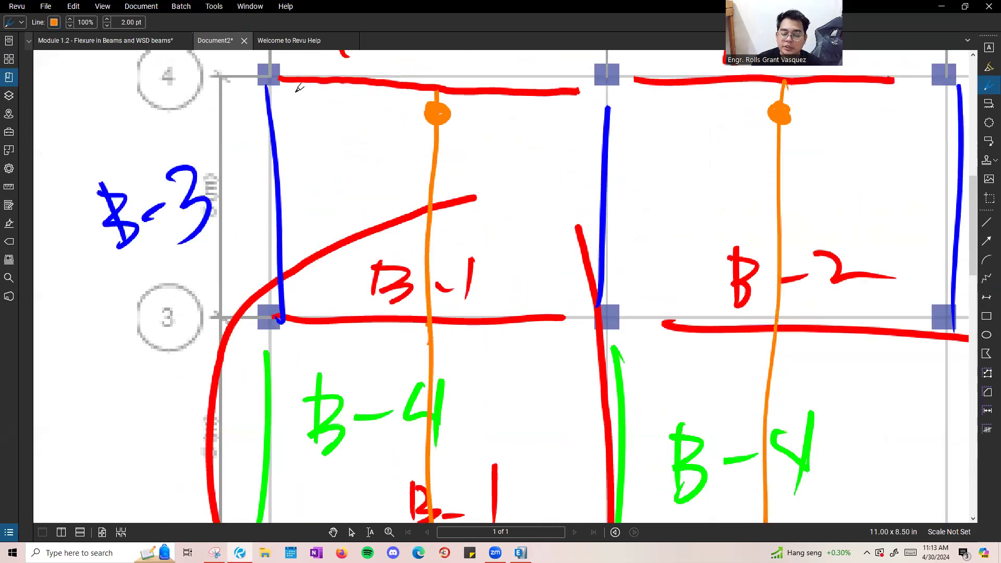
pyautogui.moveTo(282, 204)
pyautogui.mouseDown()
pyautogui.moveTo(417, 209)
pyautogui.moveTo(396, 214)
pyautogui.mouseUp()
pyautogui.moveTo(300, 207); pyautogui.dragTo(309, 218)
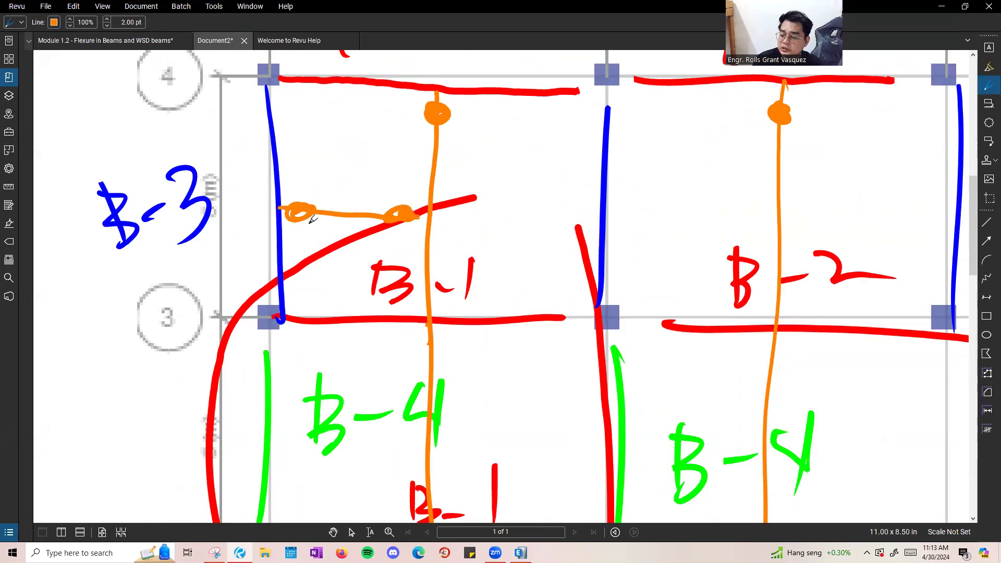
pyautogui.press('Escape')
pyautogui.hotkey('ctrl', 'z')
pyautogui.scroll(-5, 285, 307)
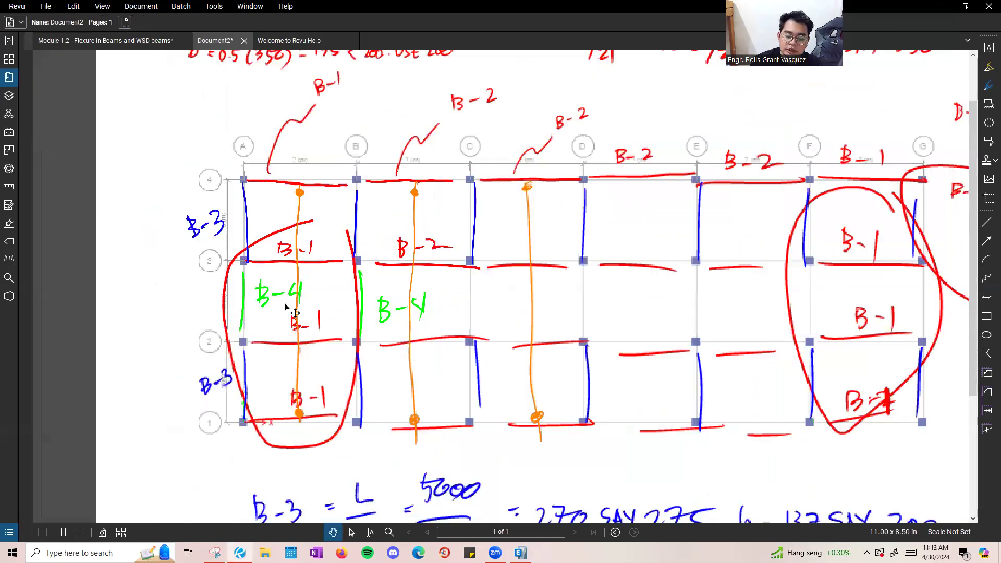
# Switch back to ETABS and select the B-3 secondary beams between grids 3 and 4 in all six 3F bays.
pyautogui.hotkey('alt', 'Tab')
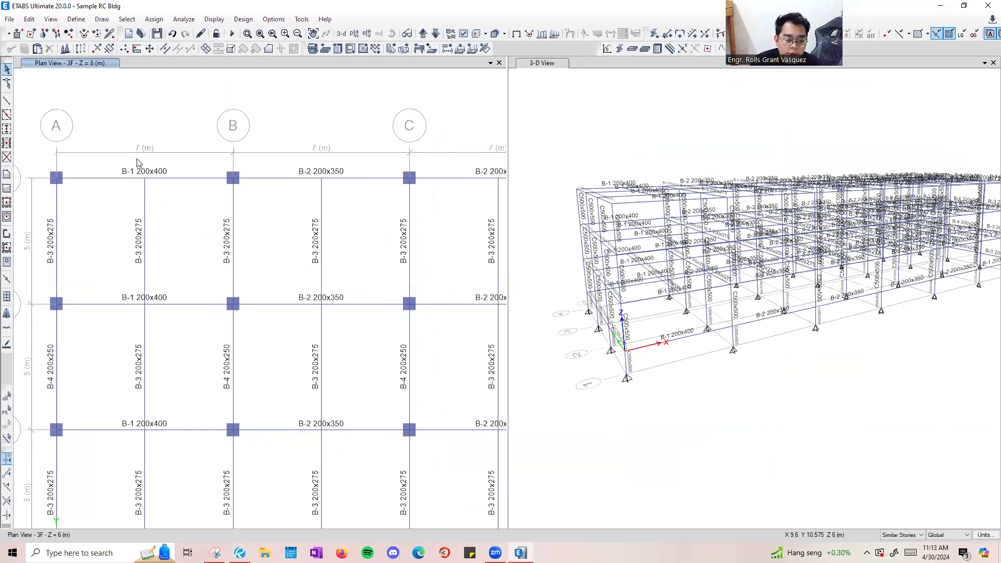
pyautogui.moveTo(165, 208); pyautogui.dragTo(220, 246)
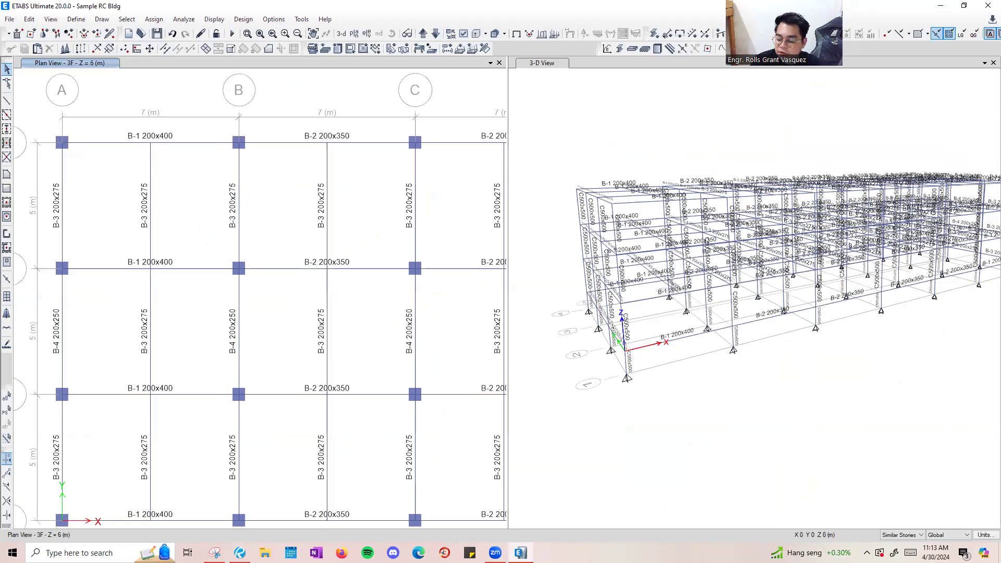
pyautogui.click(326, 188)
pyautogui.moveTo(370, 201); pyautogui.dragTo(227, 230, button='middle')
pyautogui.scroll(-3, 178, 233)
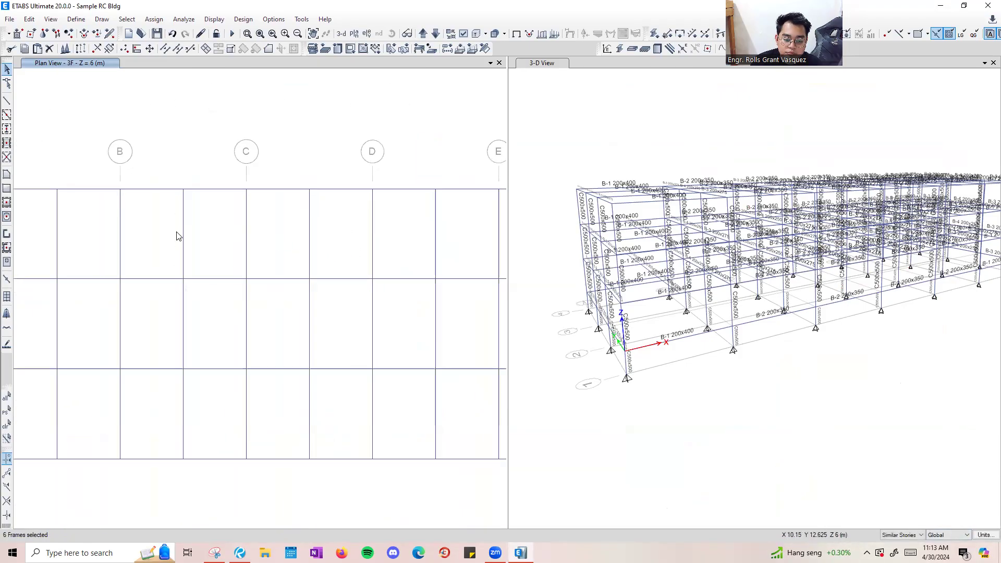
pyautogui.click(244, 228)
pyautogui.click(309, 227)
pyautogui.click(373, 227)
pyautogui.click(432, 224)
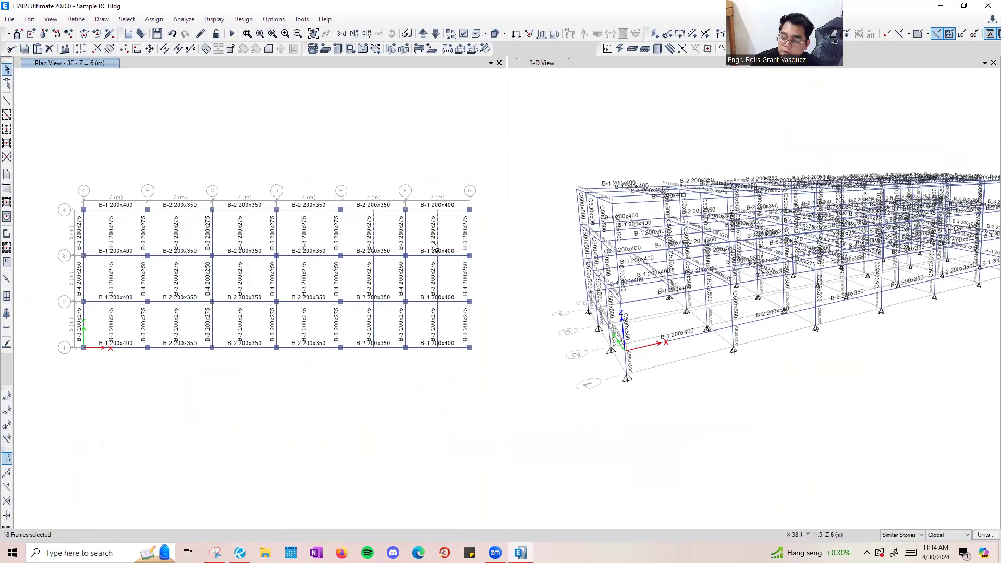
# Assign frame releases to the selected beams, releasing Moment 22 (Minor) and Moment 33 (Major) at the End only, and apply them.
pyautogui.scroll(3, 111, 219)
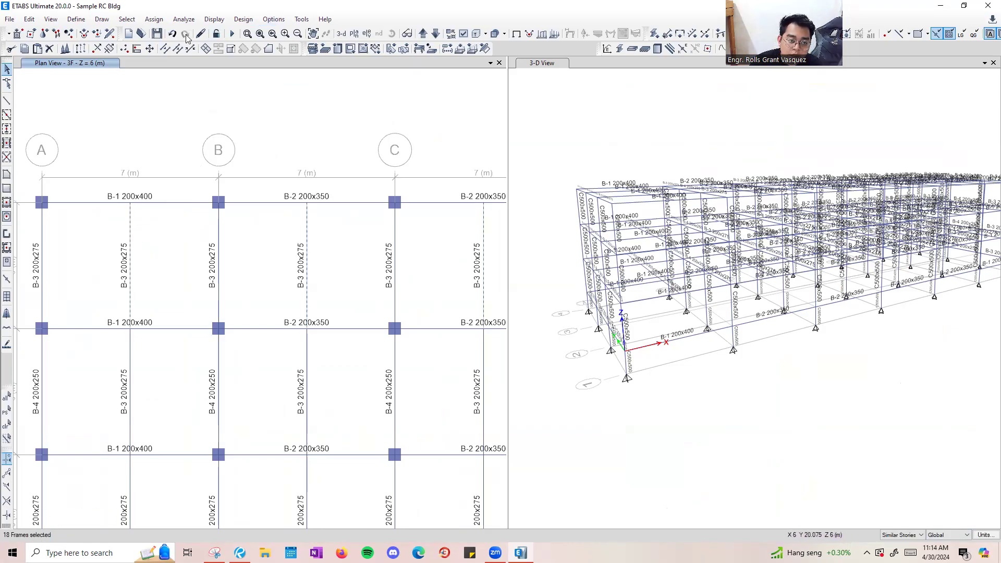
pyautogui.click(154, 20)
pyautogui.moveTo(169, 47)
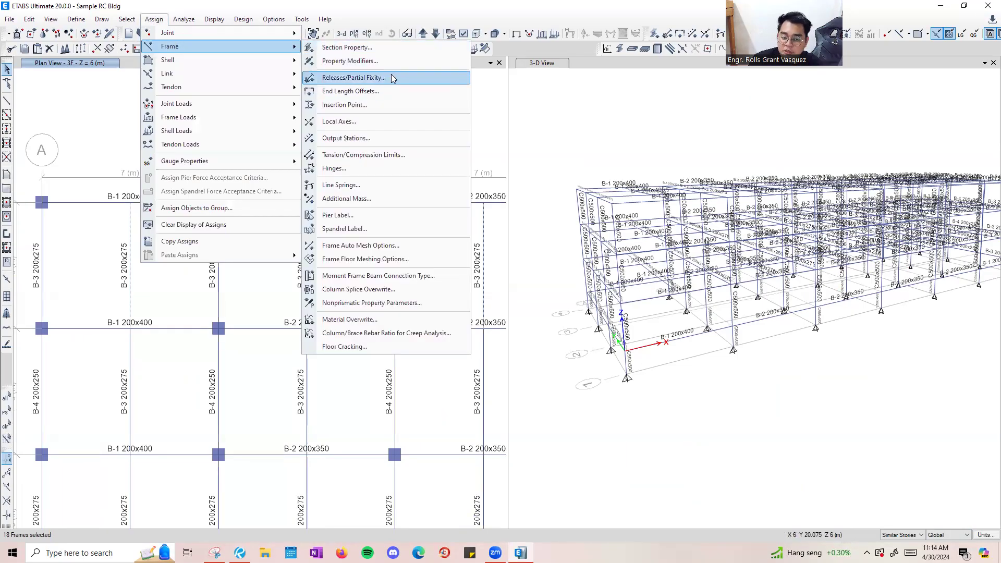
pyautogui.click(438, 78)
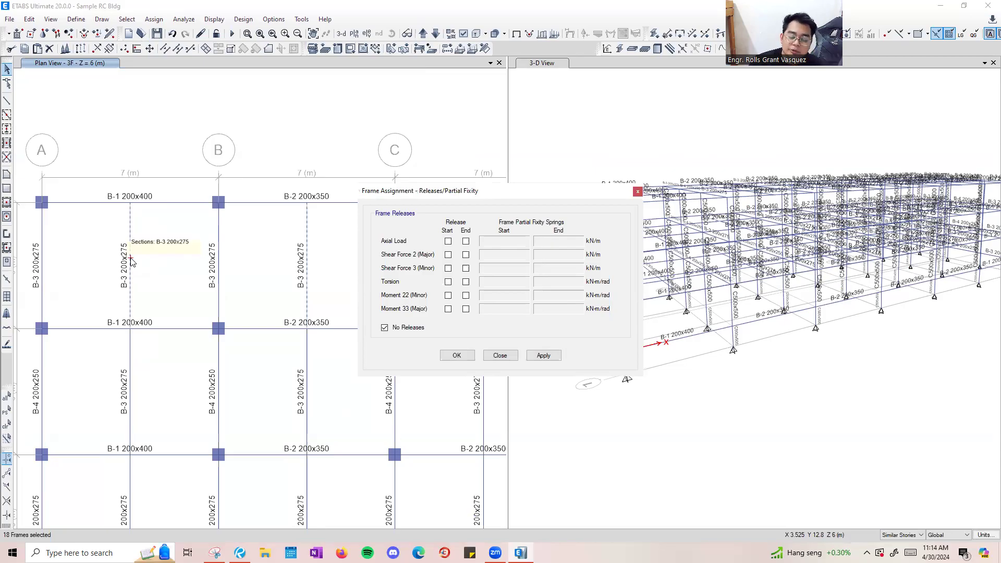
pyautogui.click(466, 295)
pyautogui.click(466, 308)
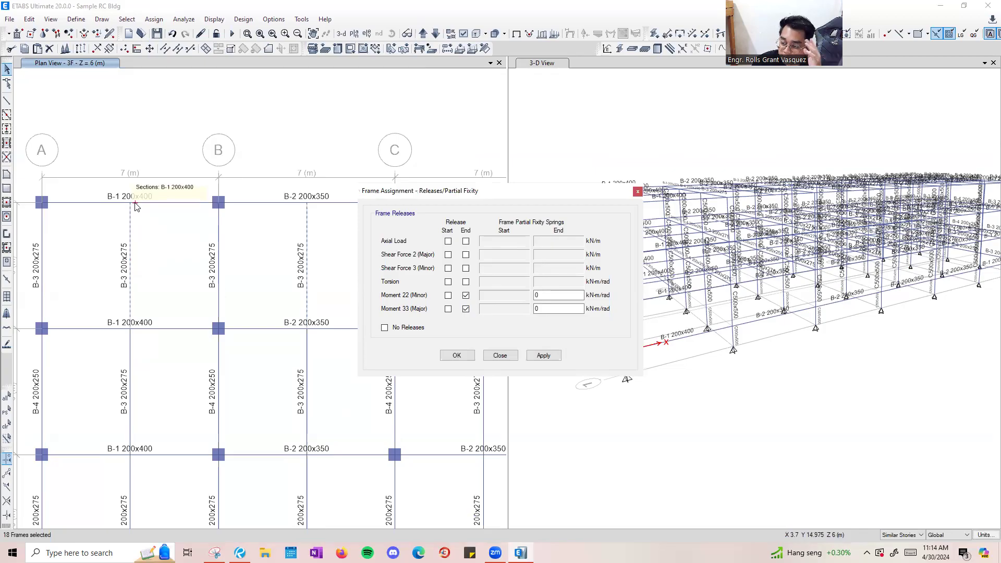
pyautogui.click(543, 355)
pyautogui.moveTo(451, 194); pyautogui.dragTo(768, 211)
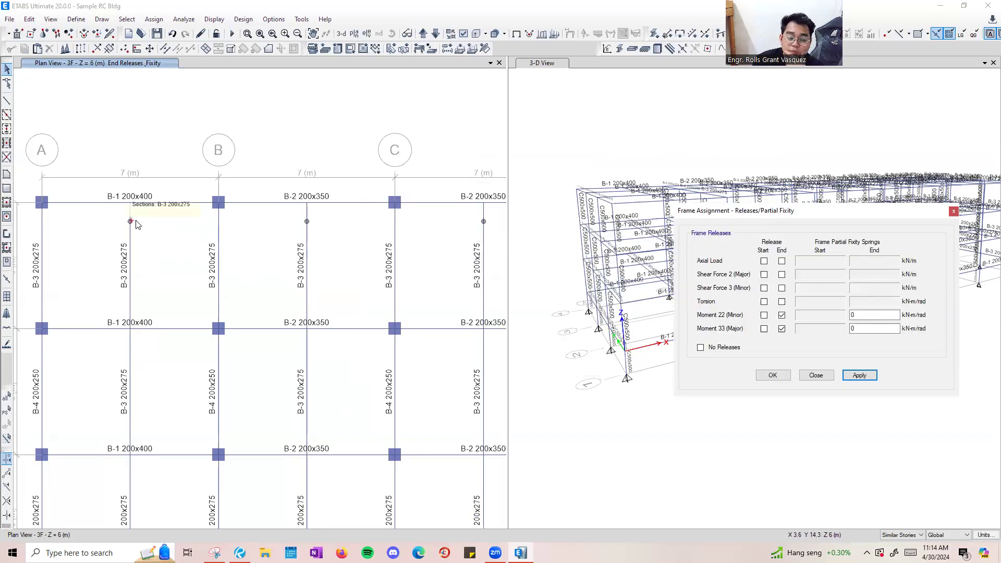
# Examine the end release markers along the 3F secondary beams from grid 4 down to grid 1, keeping the releases dialog open.
pyautogui.scroll(-3, 116, 226)
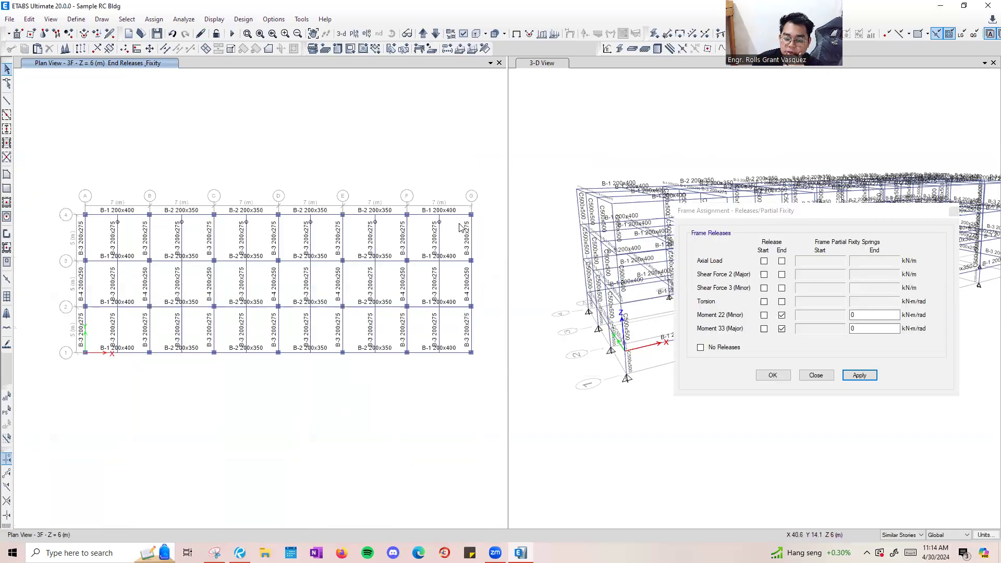
pyautogui.scroll(3, 207, 249)
pyautogui.moveTo(51, 255); pyautogui.dragTo(433, 212, button='middle')
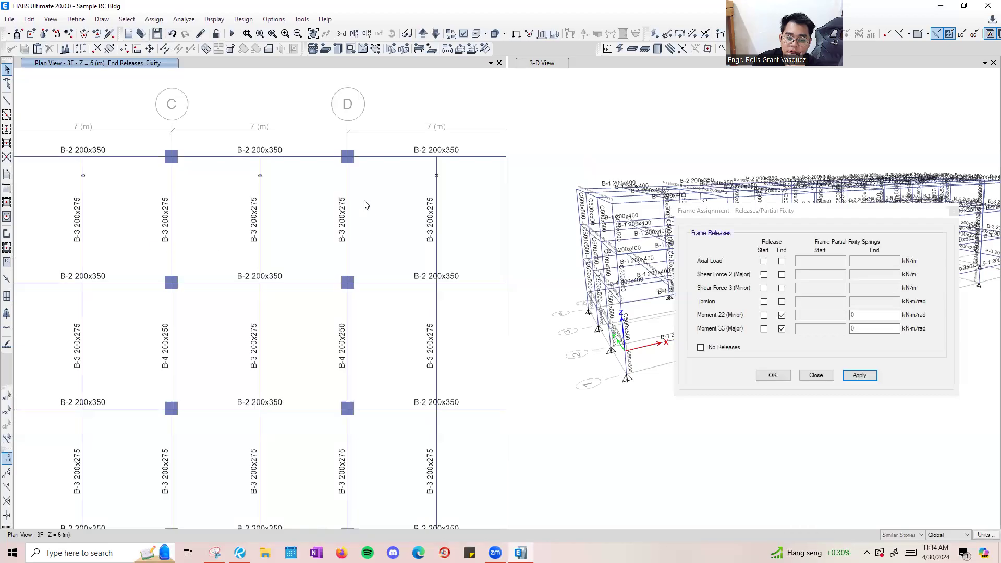
pyautogui.moveTo(149, 256); pyautogui.dragTo(365, 199, button='middle')
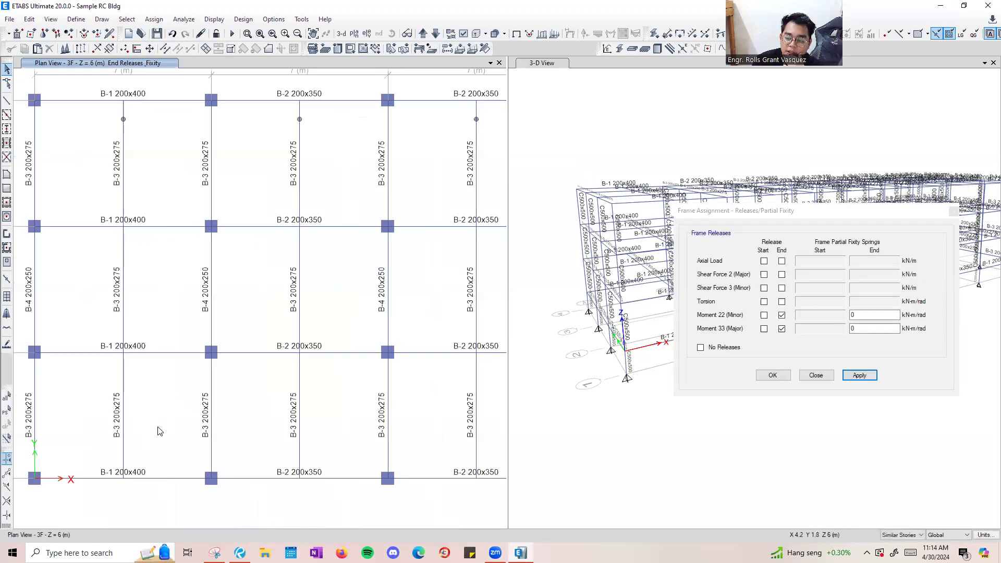
pyautogui.moveTo(715, 208); pyautogui.dragTo(420, 114)
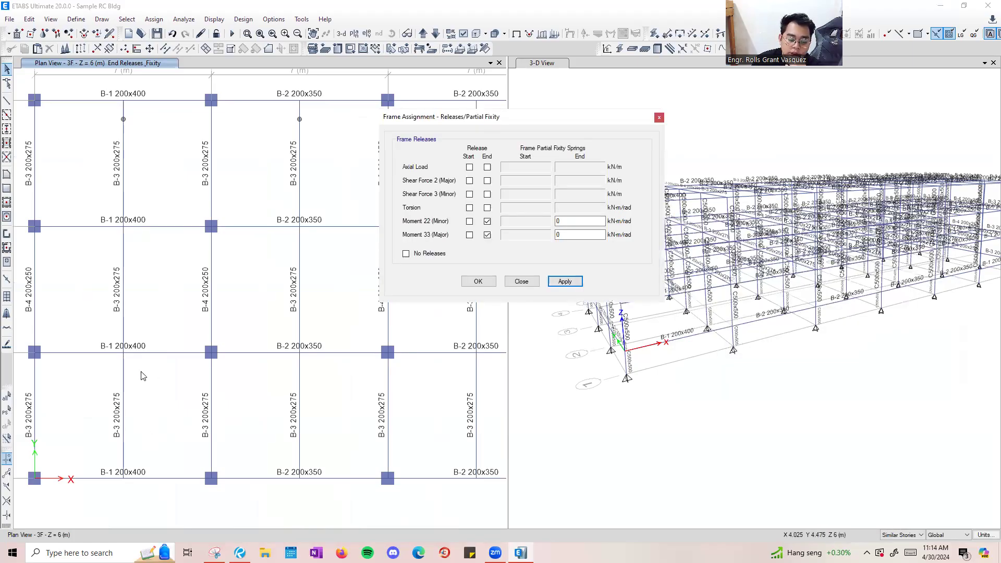
# Close the releases dialog and select the B-3 secondary beams between grids 1 and 2 in all six 3F bays.
pyautogui.press('Escape')
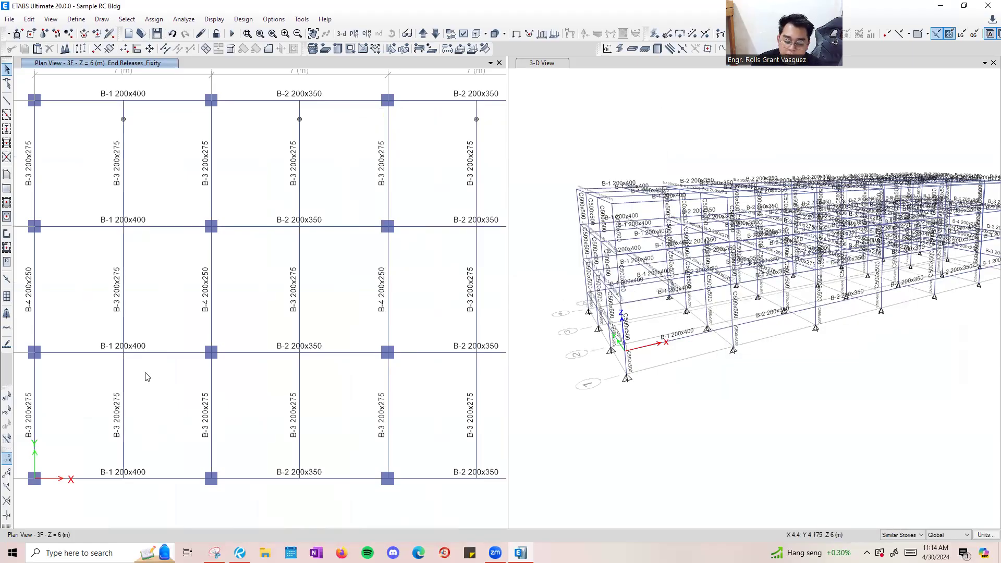
pyautogui.scroll(-3, 111, 293)
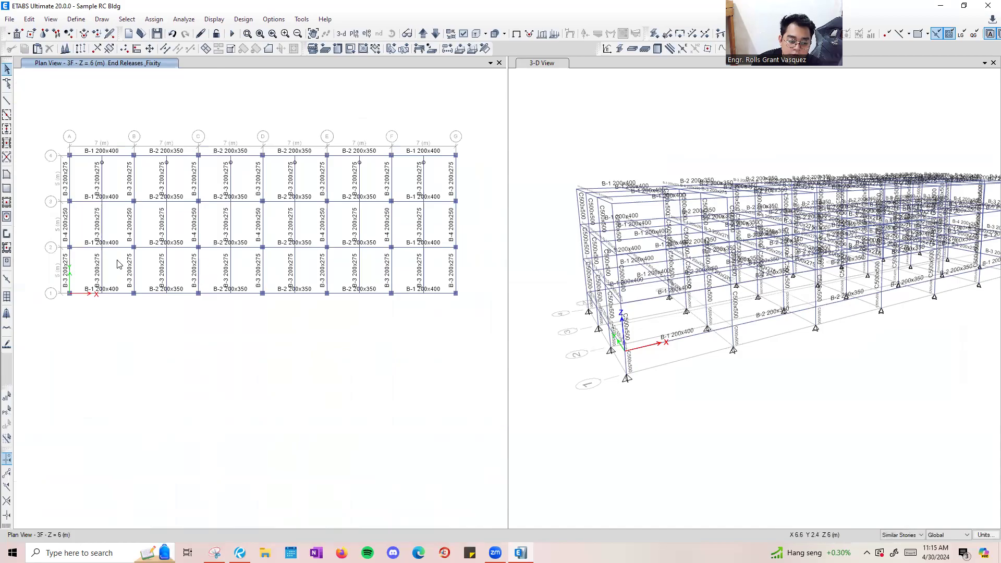
pyautogui.scroll(3, 119, 264)
pyautogui.moveTo(98, 301); pyautogui.dragTo(59, 268)
pyautogui.moveTo(259, 293); pyautogui.dragTo(232, 264)
pyautogui.moveTo(349, 292); pyautogui.dragTo(292, 342, button='middle')
pyautogui.scroll(-2, 245, 335)
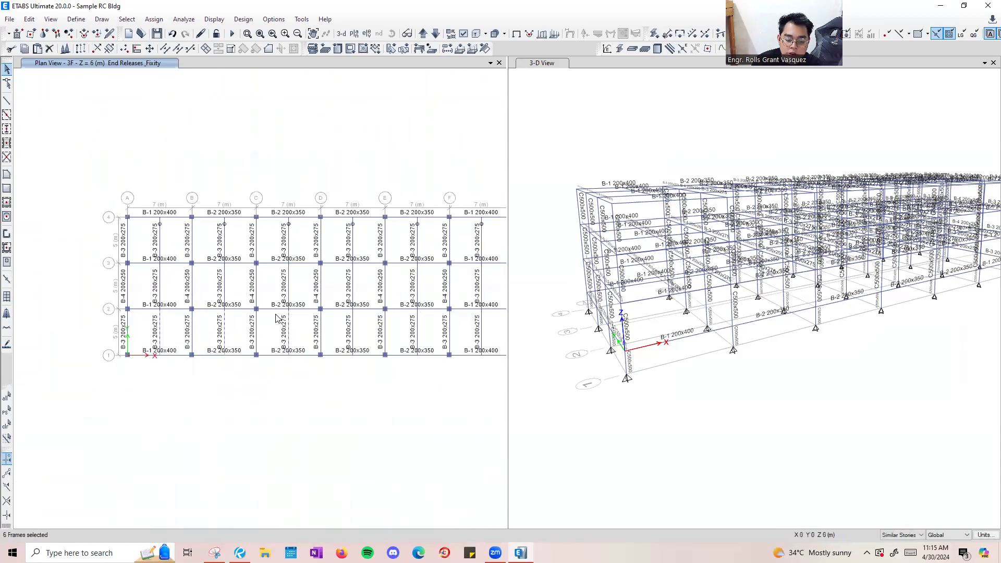
pyautogui.moveTo(367, 339); pyautogui.dragTo(344, 320)
pyautogui.moveTo(426, 346); pyautogui.dragTo(405, 324)
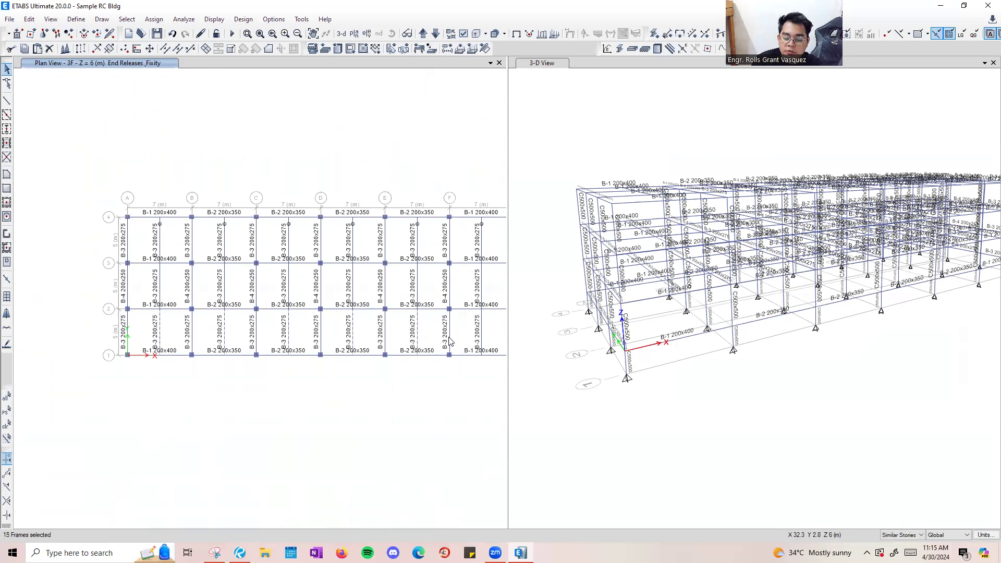
pyautogui.moveTo(490, 340); pyautogui.dragTo(440, 347)
pyautogui.moveTo(440, 346); pyautogui.dragTo(409, 353, button='middle')
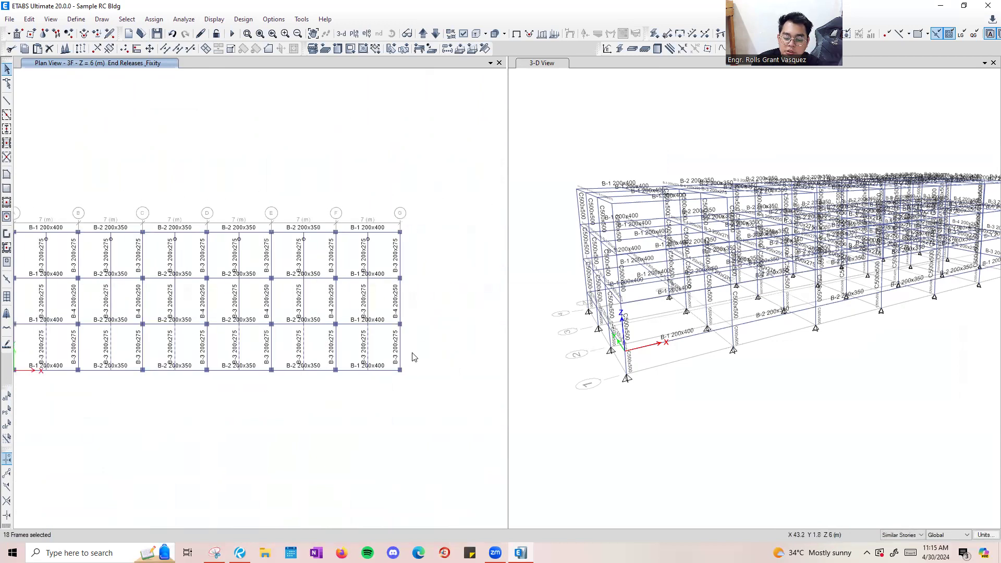
pyautogui.moveTo(106, 326); pyautogui.dragTo(156, 257, button='middle')
pyautogui.scroll(3, 102, 227)
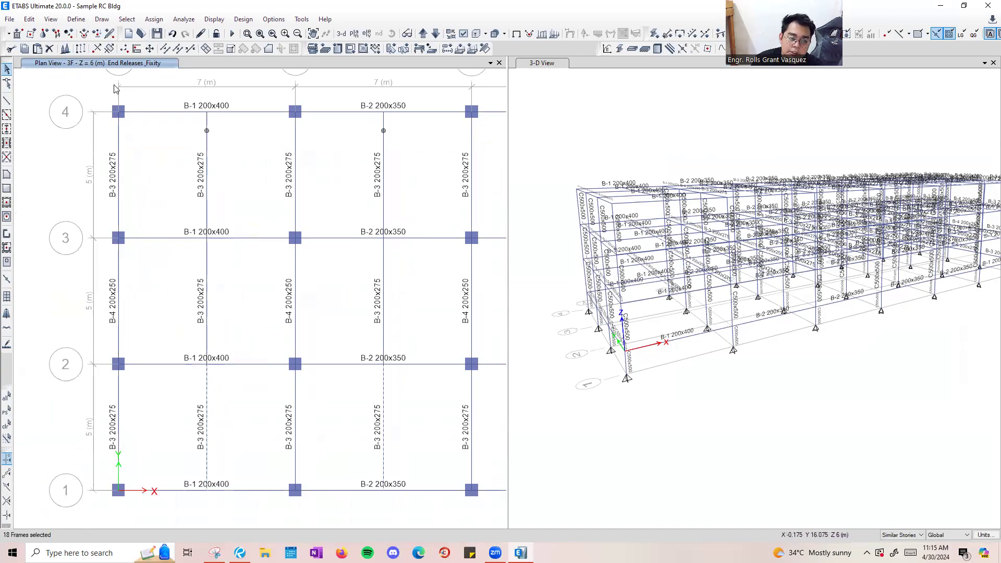
# Assign frame releases to the selected beams, releasing Moment 22 (Minor) and Moment 33 (Major) at the Start only, apply them and close the dialog.
pyautogui.click(153, 19)
pyautogui.moveTo(211, 45)
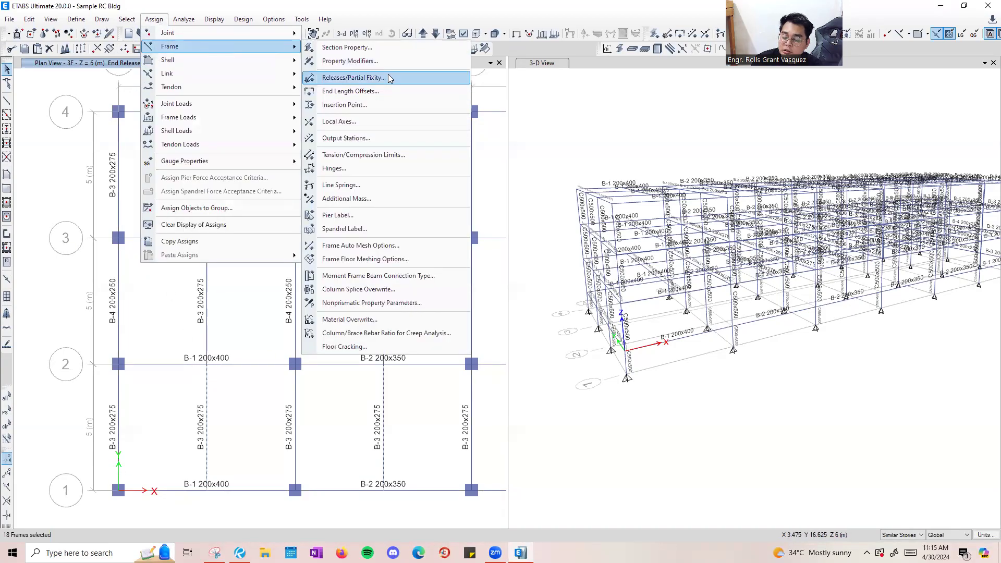
pyautogui.click(388, 78)
pyautogui.click(469, 221)
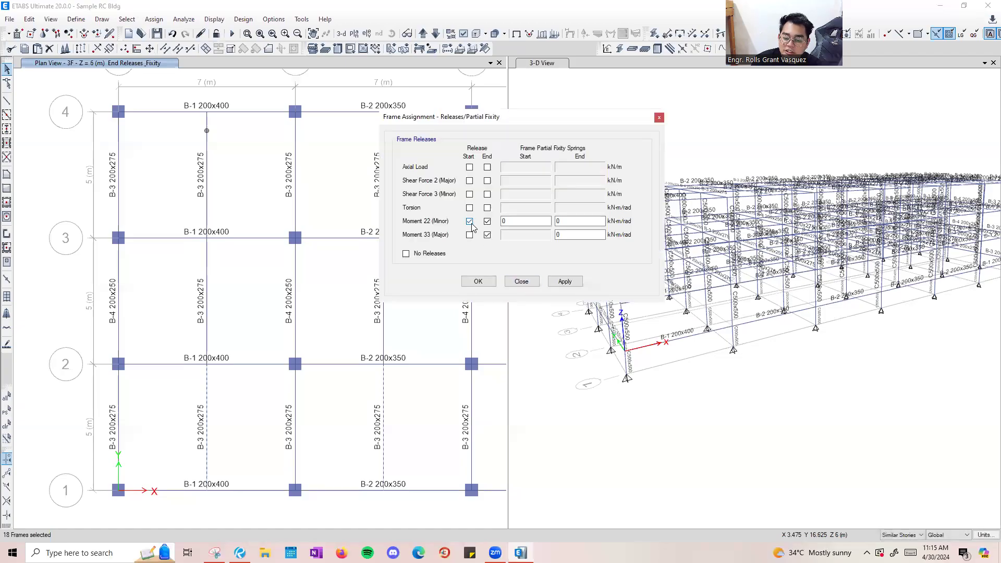
pyautogui.click(469, 234)
pyautogui.click(487, 221)
pyautogui.click(487, 234)
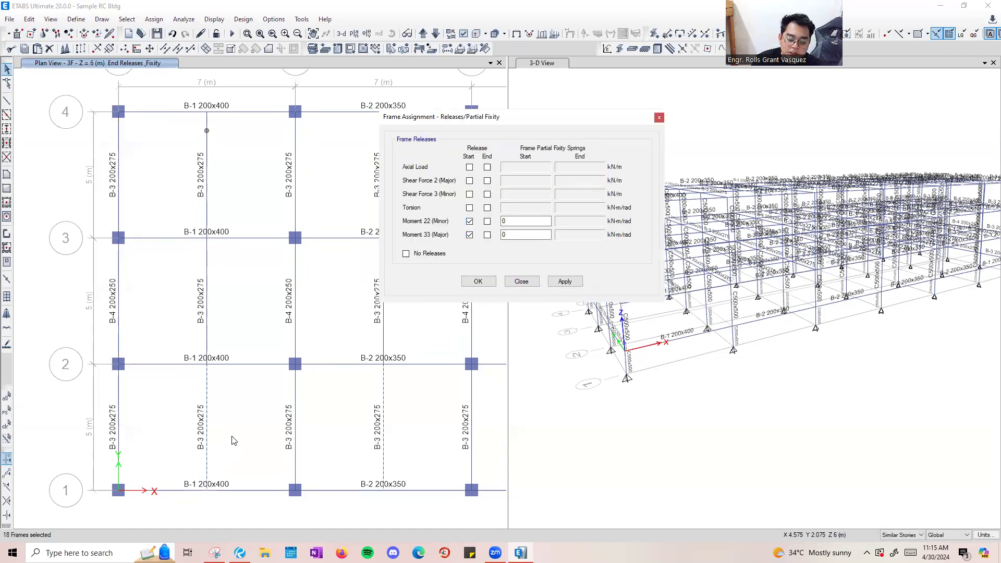
pyautogui.moveTo(202, 438); pyautogui.dragTo(180, 388, button='middle')
pyautogui.click(566, 282)
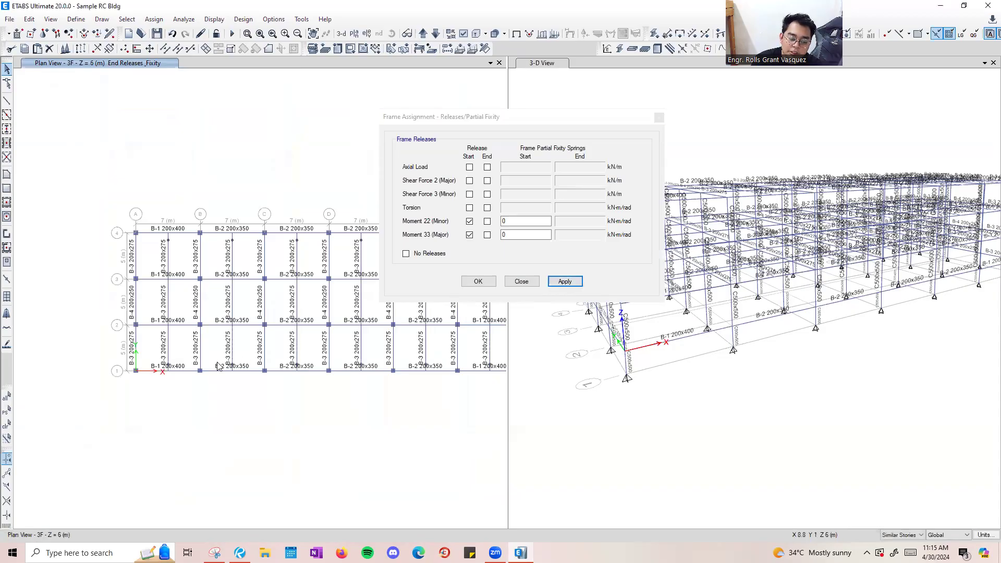
pyautogui.scroll(3, 164, 365)
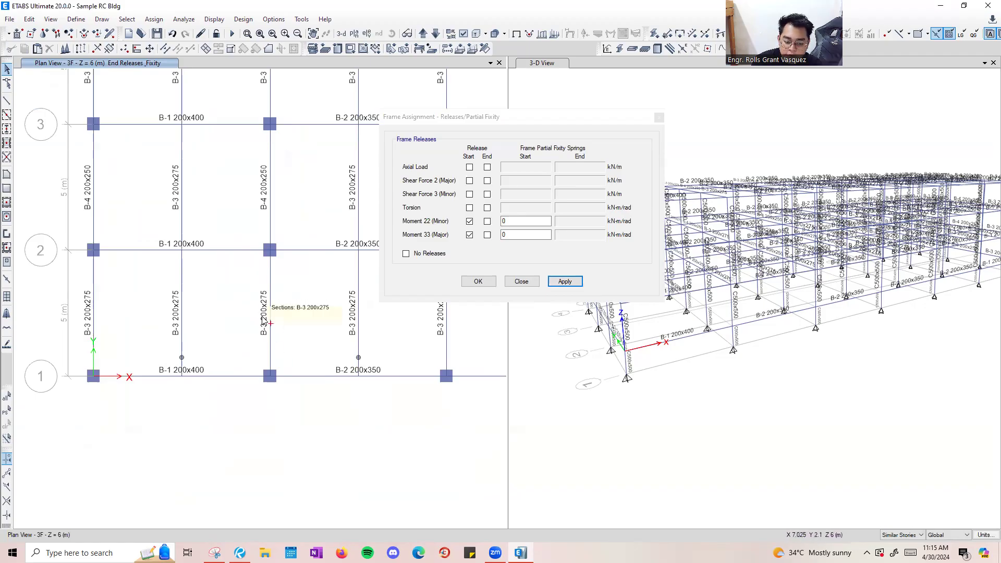
pyautogui.click(658, 116)
# Close the 3-D view, leaving the 3F plan as the only view.
pyautogui.moveTo(332, 186); pyautogui.dragTo(337, 333, button='middle')
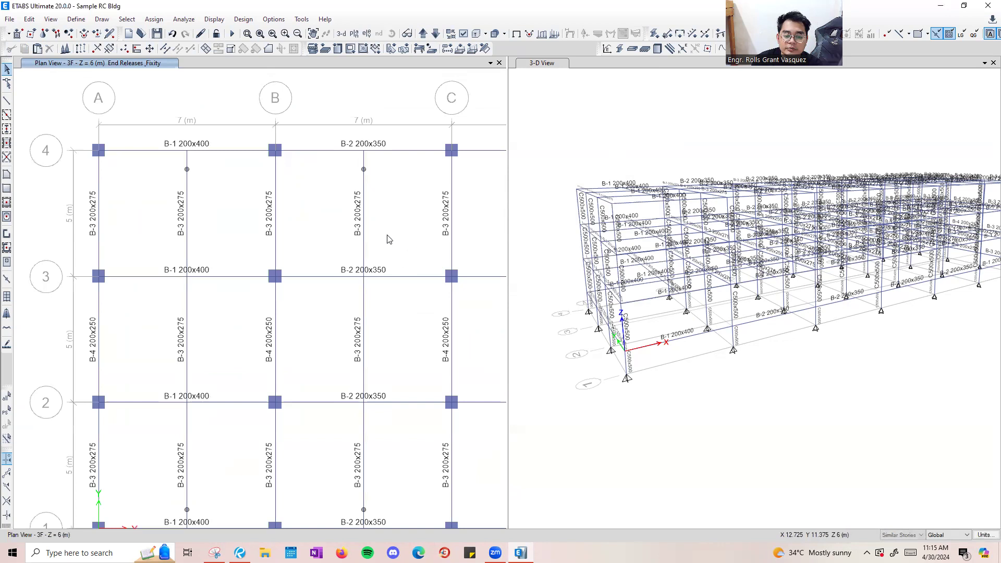
pyautogui.scroll(-5, 266, 185)
pyautogui.moveTo(265, 191); pyautogui.dragTo(165, 298, button='middle')
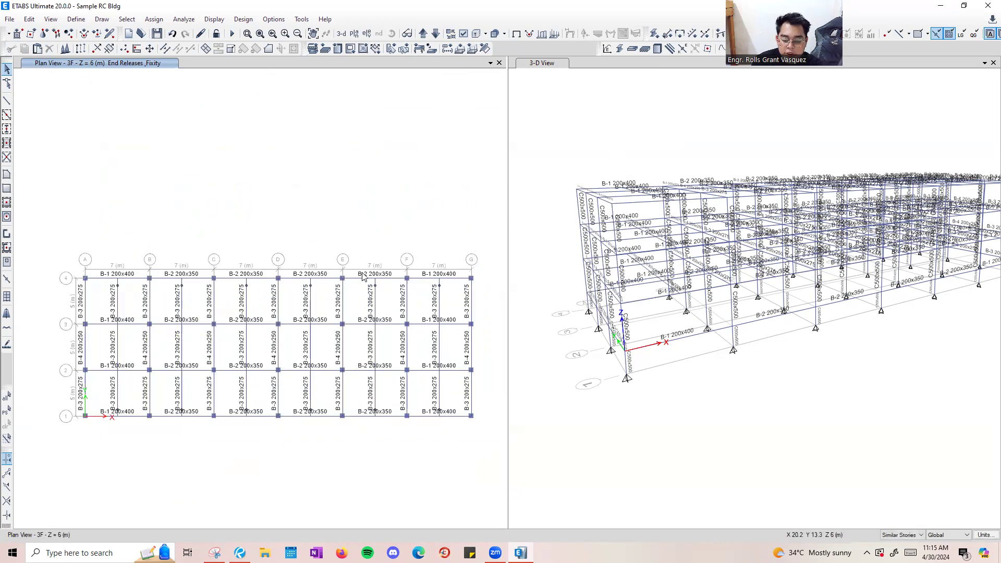
pyautogui.click(993, 62)
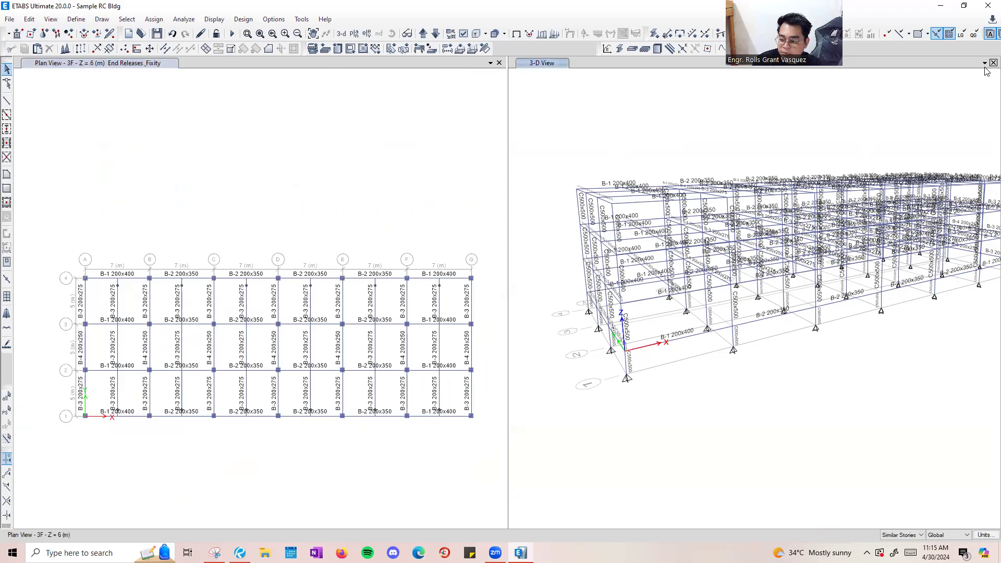
pyautogui.moveTo(704, 258); pyautogui.dragTo(675, 228, button='middle')
pyautogui.moveTo(610, 277); pyautogui.dragTo(594, 315, button='middle')
# Hide the frame section labels in the 3F plan view and close the view options.
pyautogui.hotkey('ctrl', 'w')
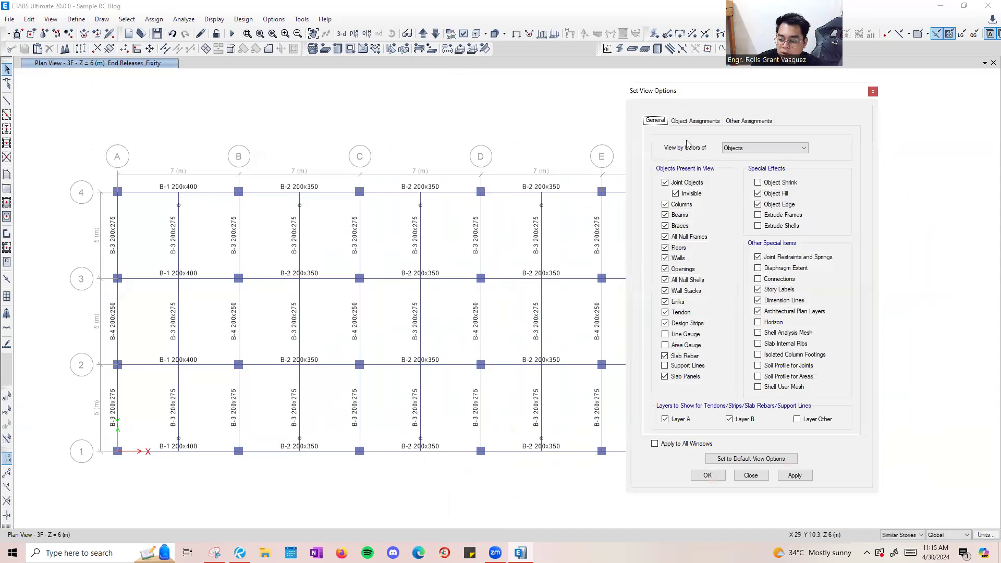
pyautogui.click(705, 122)
pyautogui.click(785, 169)
pyautogui.click(794, 475)
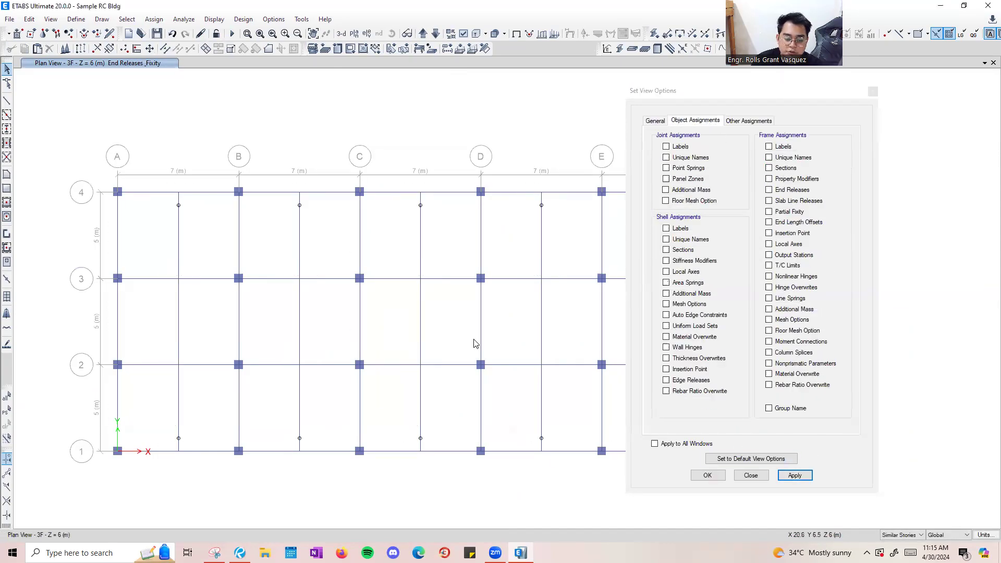
pyautogui.click(694, 101)
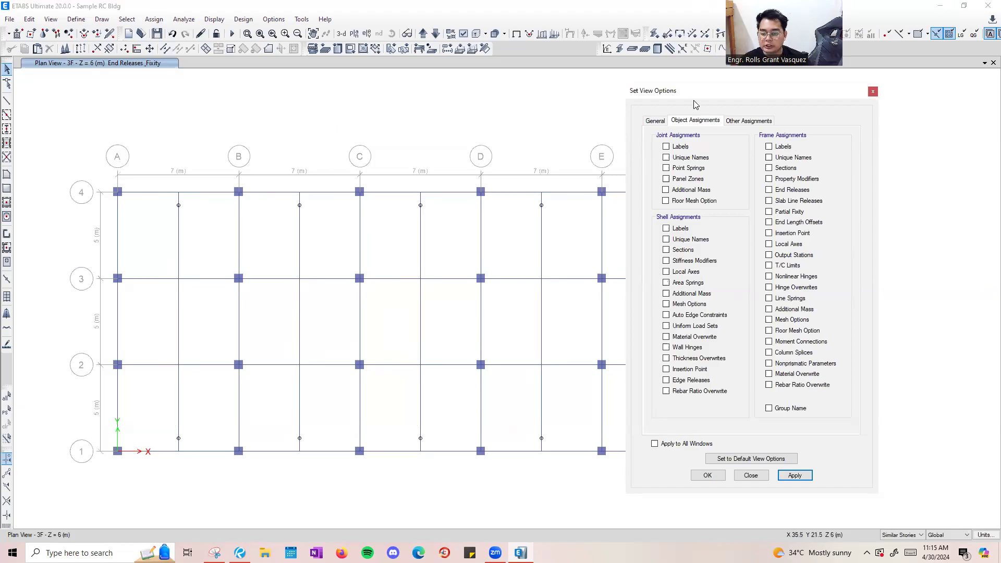
pyautogui.moveTo(688, 93); pyautogui.dragTo(957, 148)
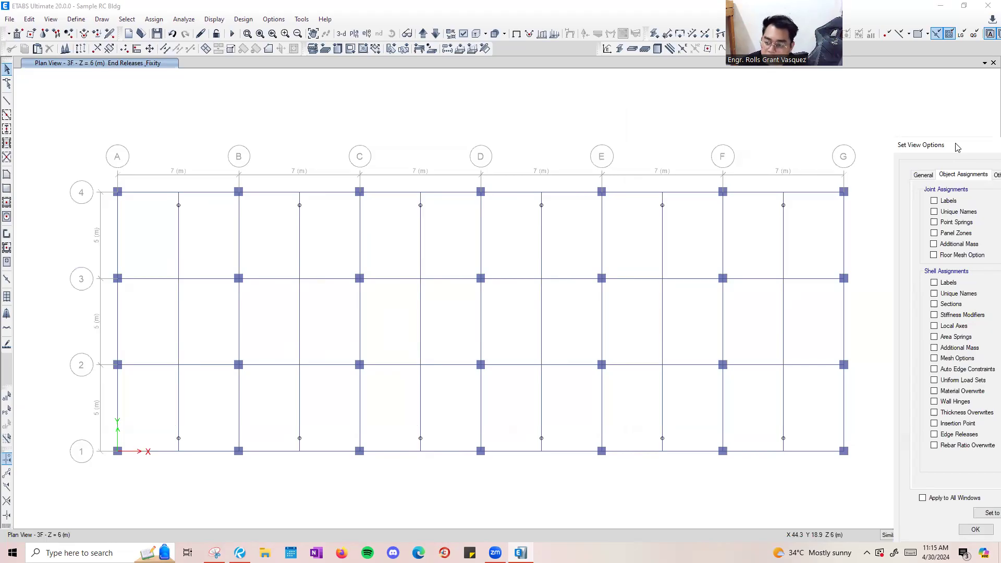
pyautogui.moveTo(954, 147); pyautogui.dragTo(435, 132)
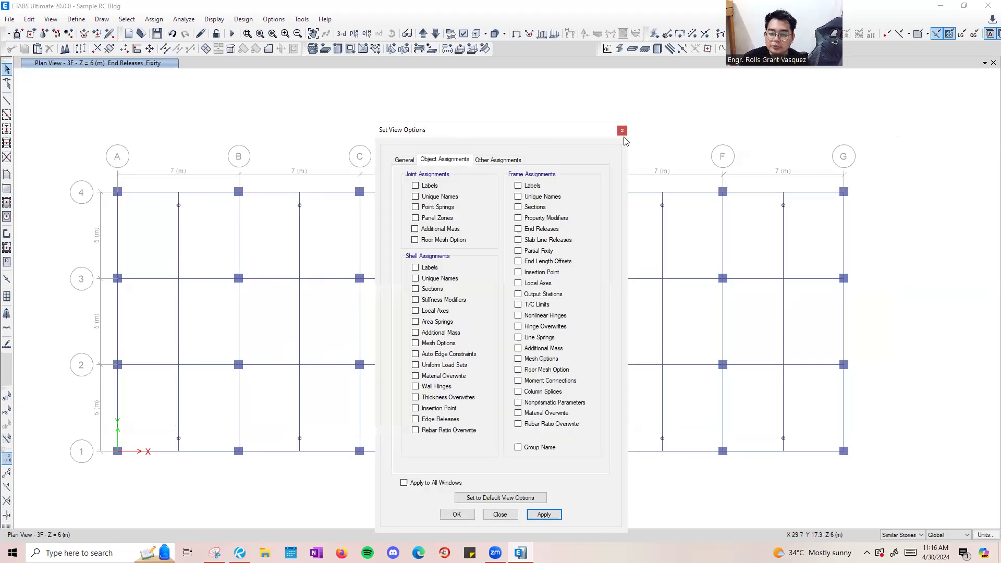
pyautogui.click(622, 130)
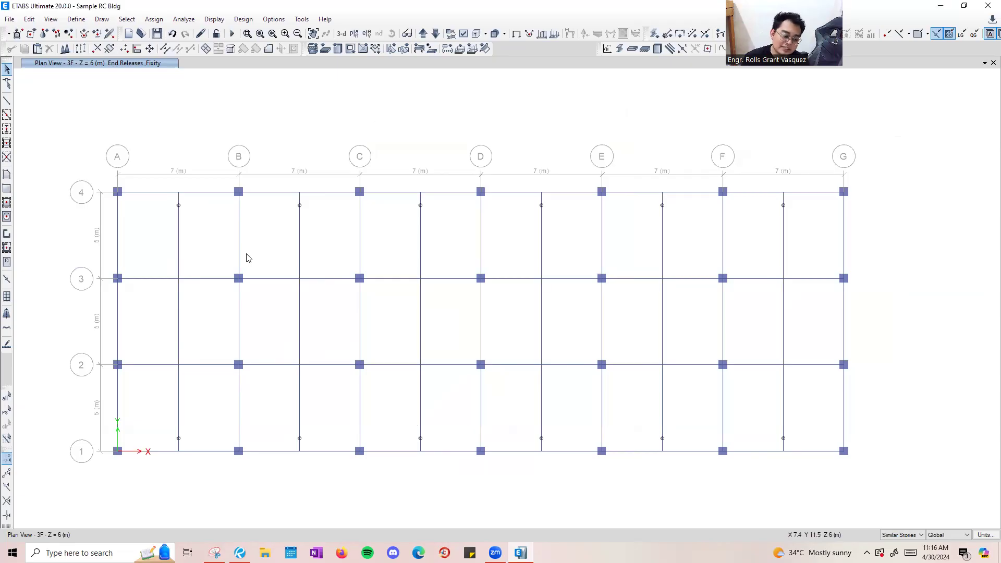
# Add a new slab section property and name it Slab 150.
pyautogui.click(77, 19)
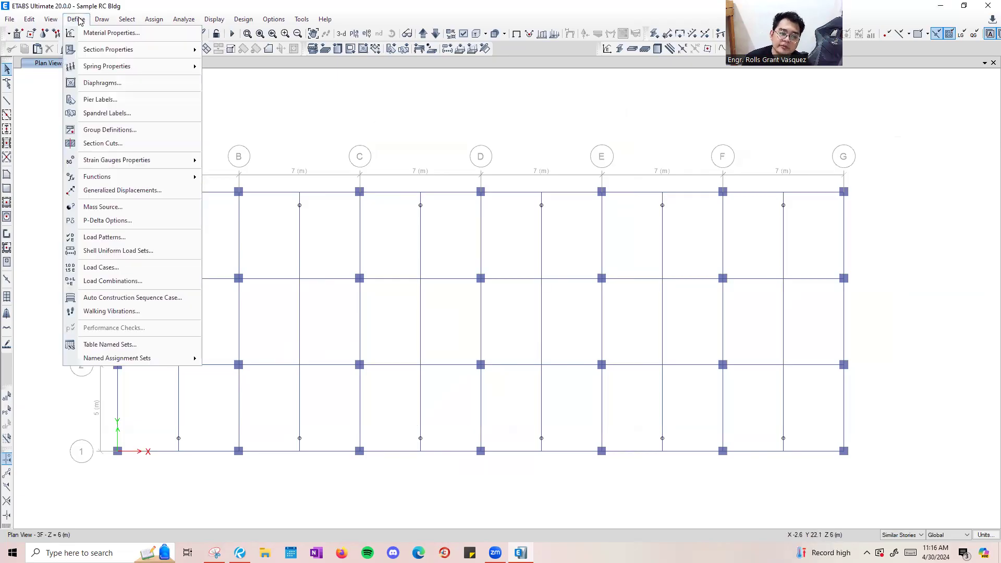
pyautogui.moveTo(96, 51)
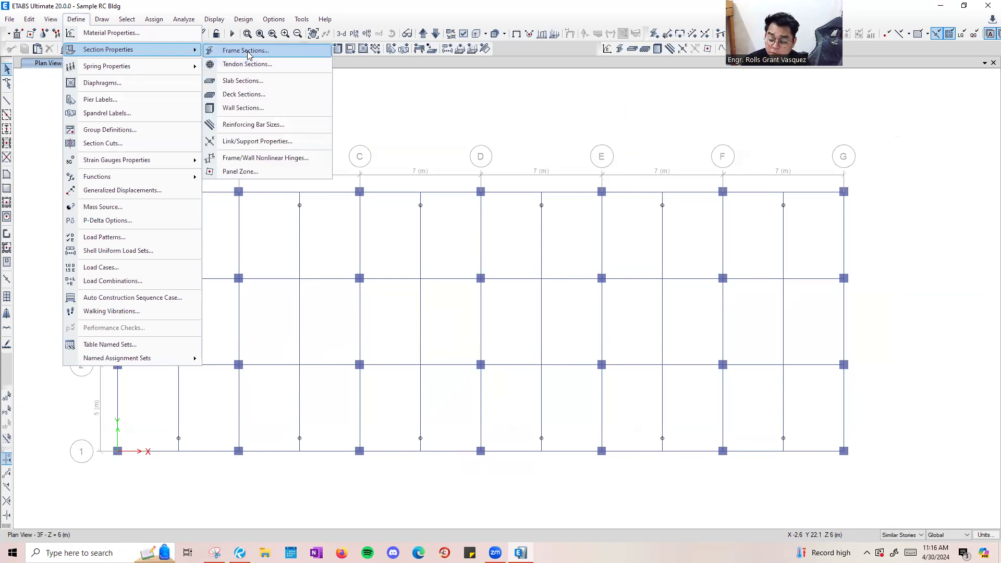
pyautogui.click(258, 81)
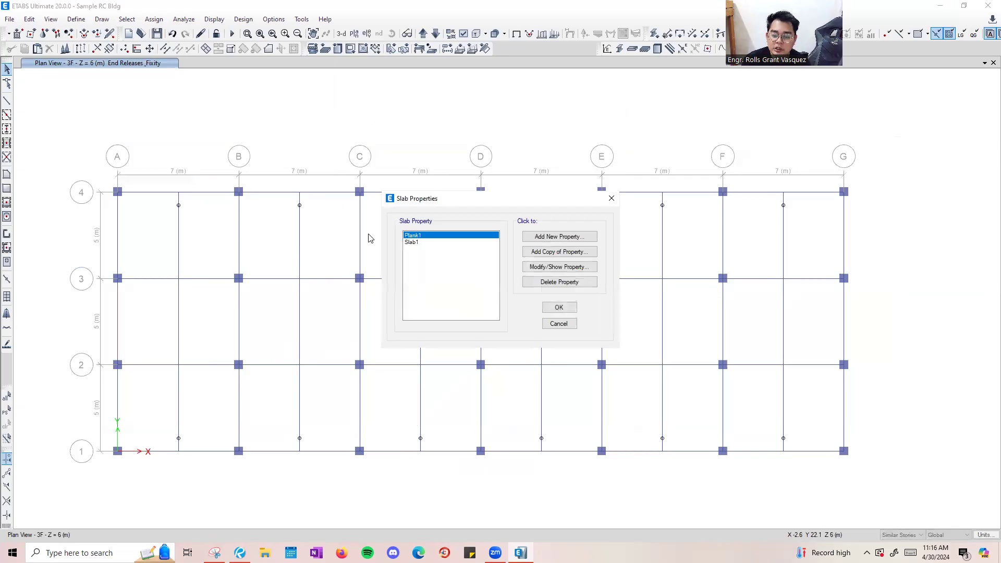
pyautogui.click(557, 236)
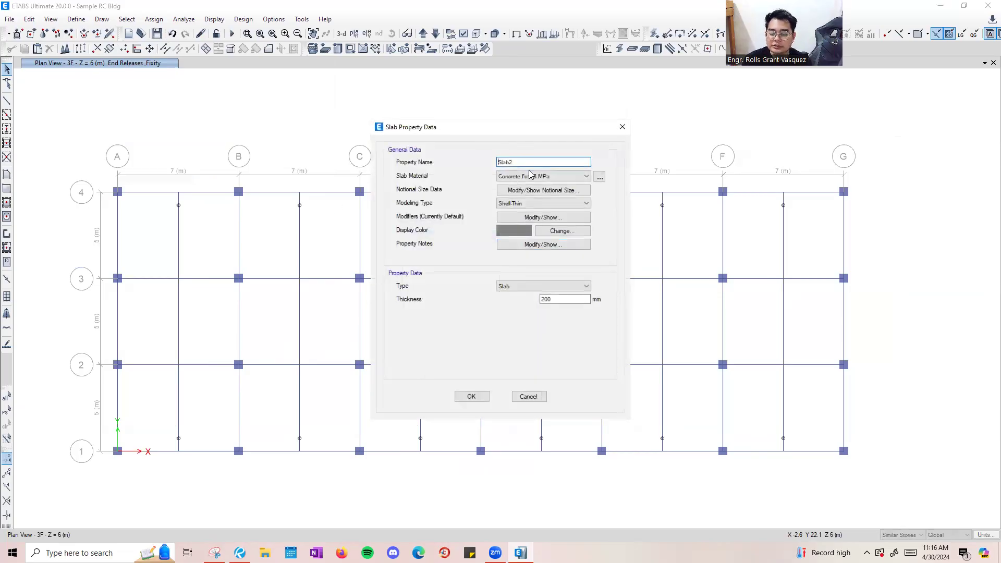
pyautogui.moveTo(515, 163); pyautogui.dragTo(472, 162)
pyautogui.write('S')
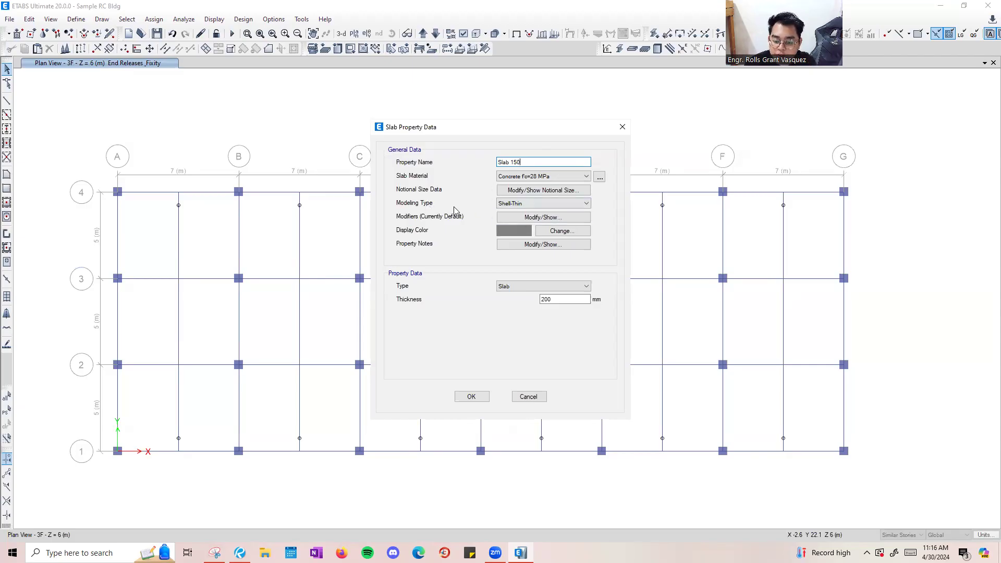
# Set the modeling type of the Slab 150 property to Membrane and go through the alternative modeling types.
pyautogui.click(520, 205)
pyautogui.click(521, 225)
pyautogui.click(521, 206)
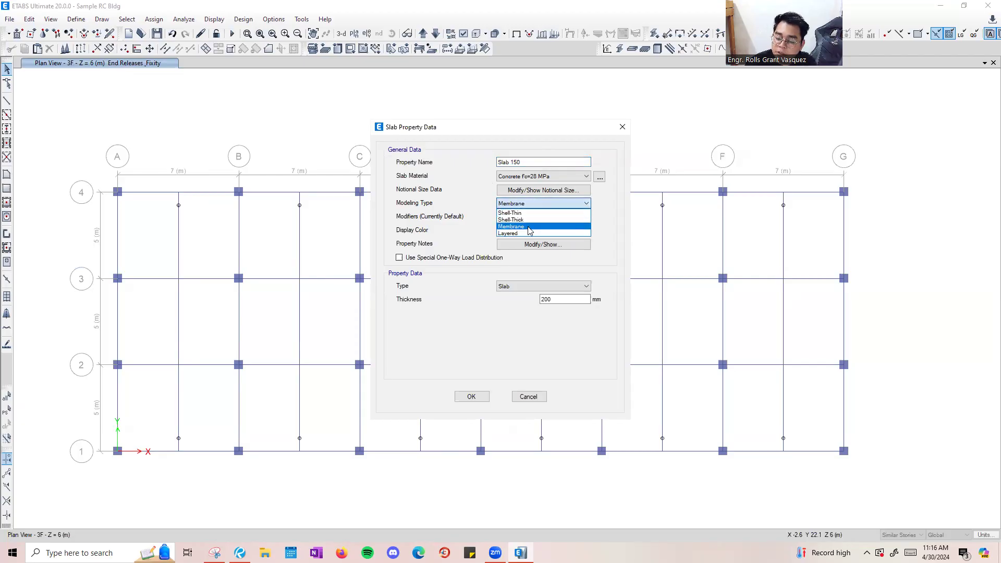
pyautogui.click(516, 226)
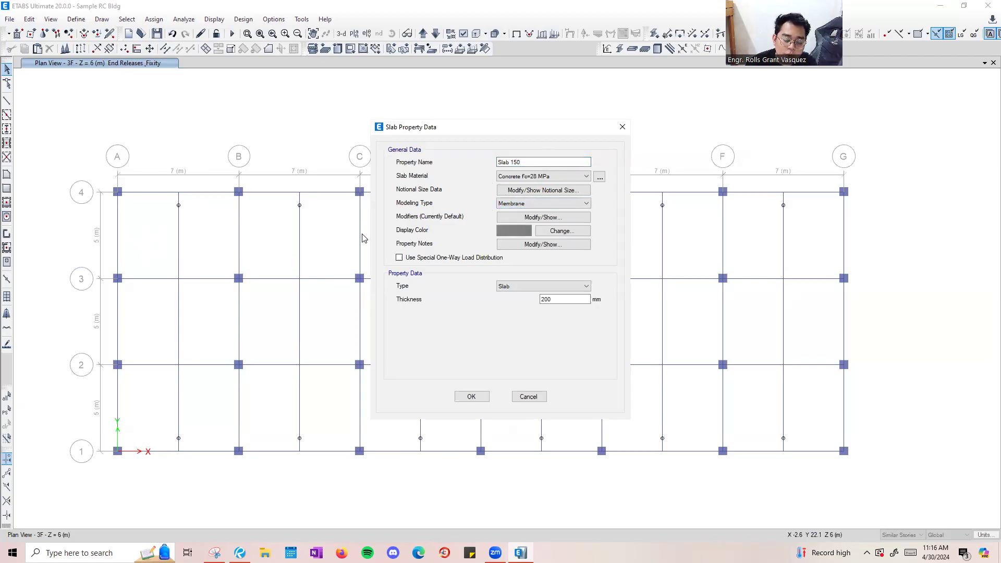
pyautogui.click(535, 207)
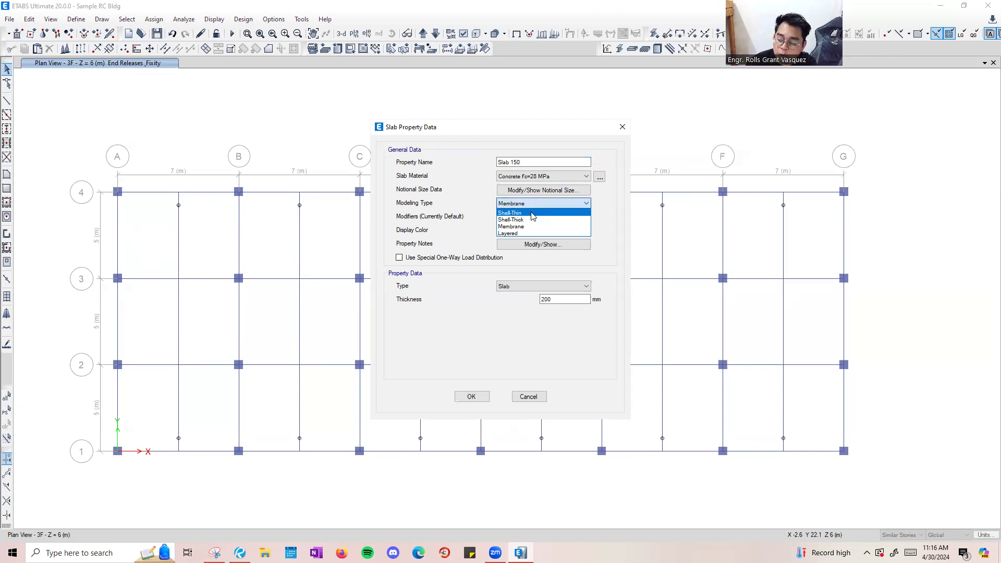
pyautogui.click(525, 206)
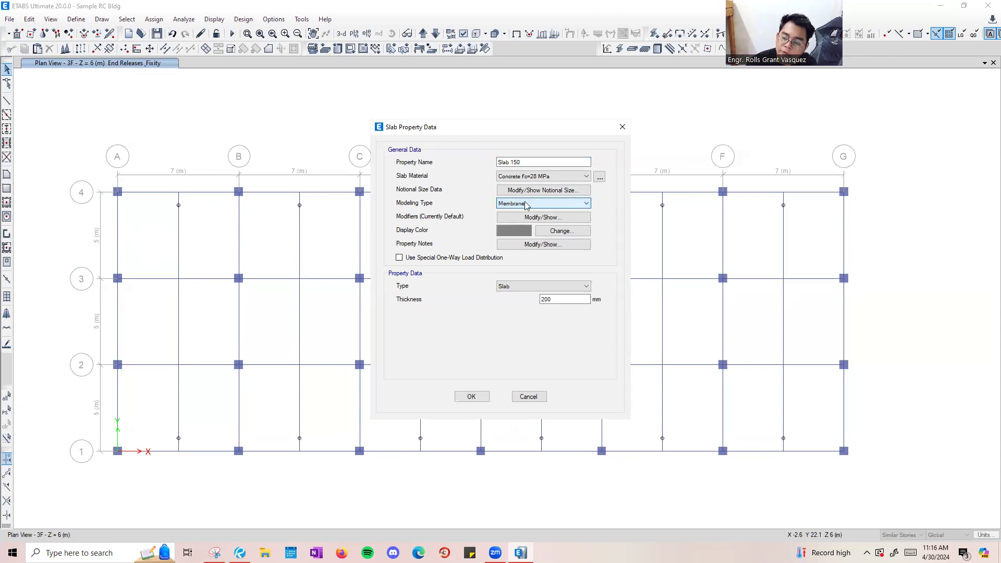
pyautogui.click(584, 204)
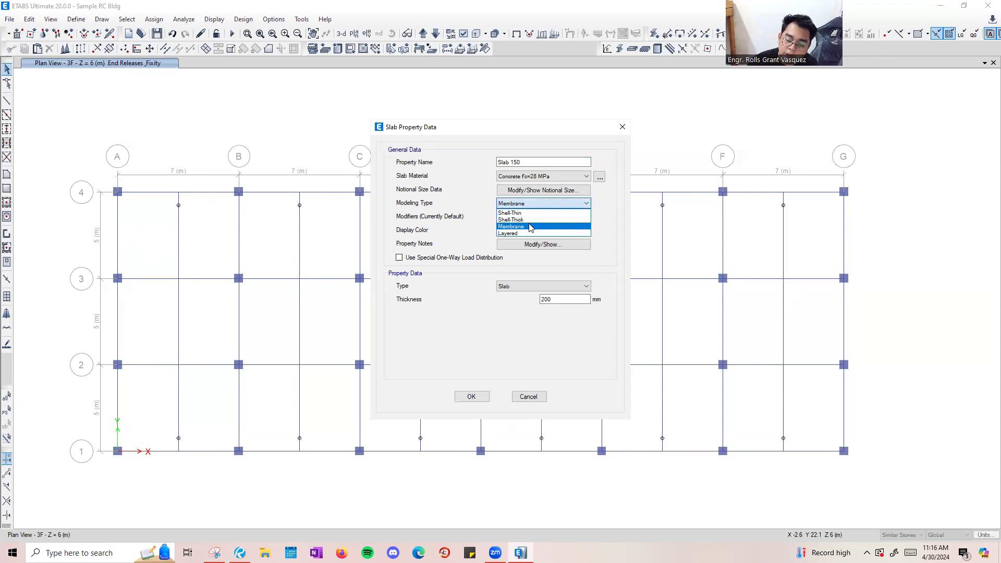
pyautogui.click(531, 226)
pyautogui.click(541, 204)
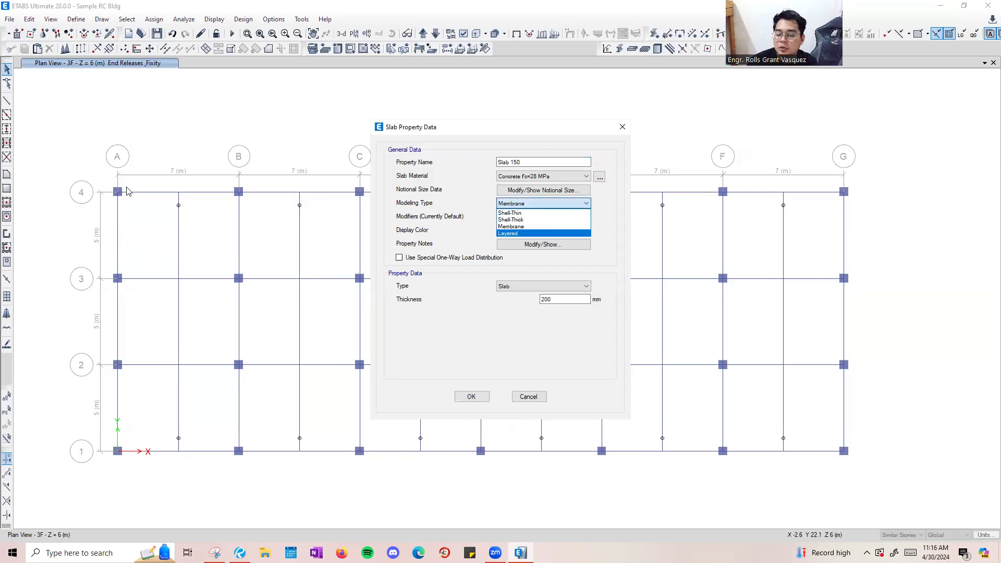
# Set the modeling type of Slab 150 to Membrane and leave special one-way load distribution off.
pyautogui.click(529, 226)
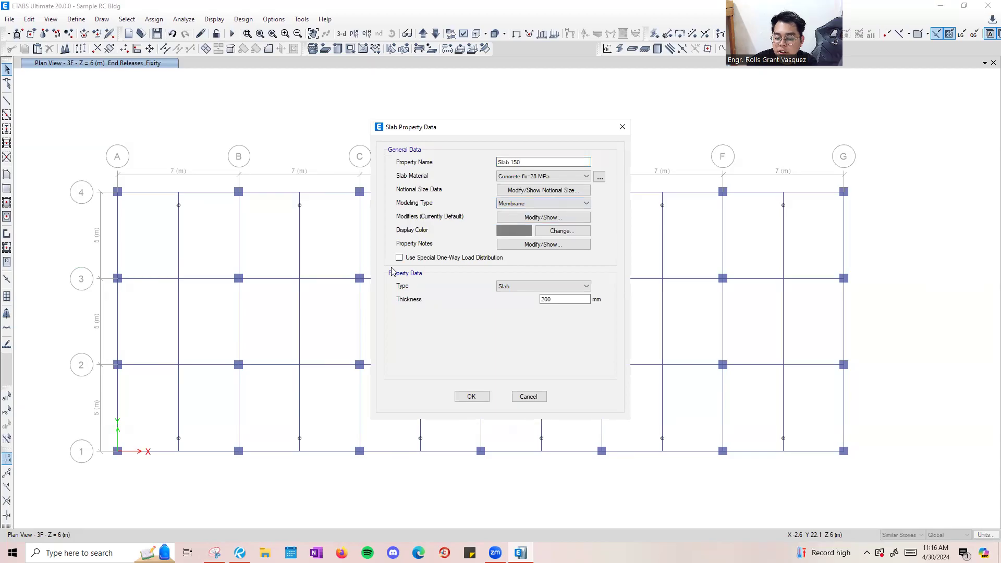
pyautogui.click(403, 256)
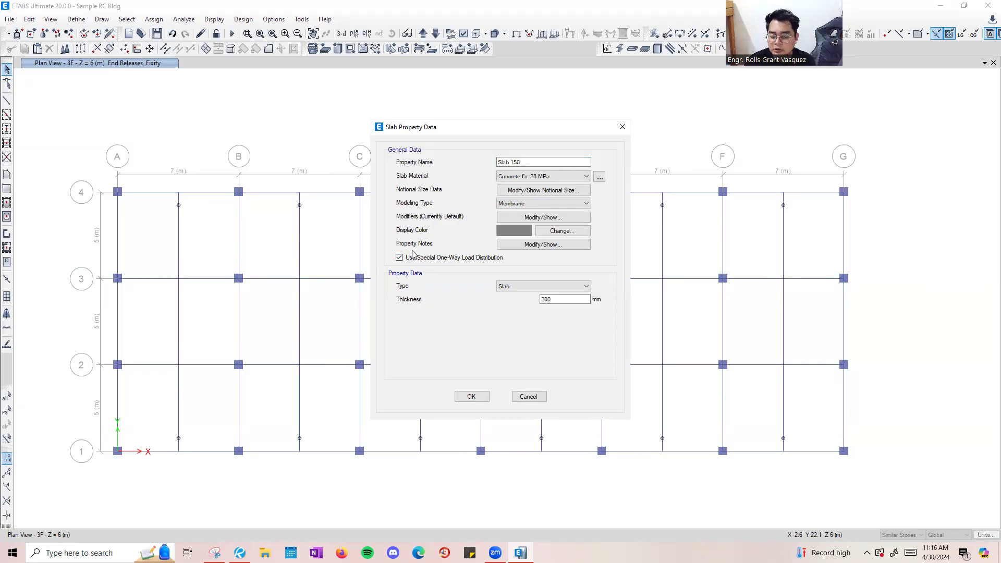
pyautogui.click(399, 257)
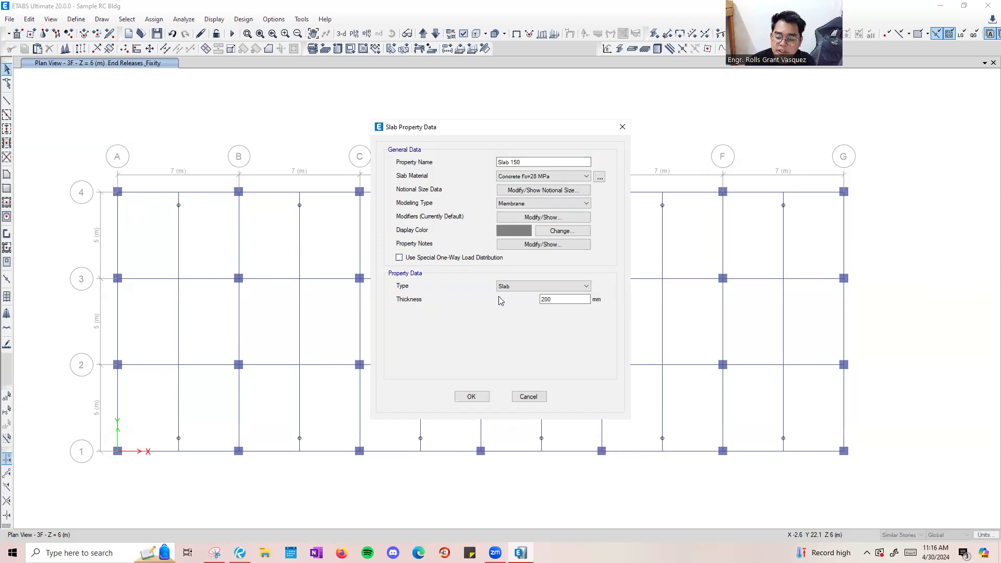
# Set the Slab 150 thickness to 150 mm and accept the slab property definitions.
pyautogui.doubleClick(551, 297)
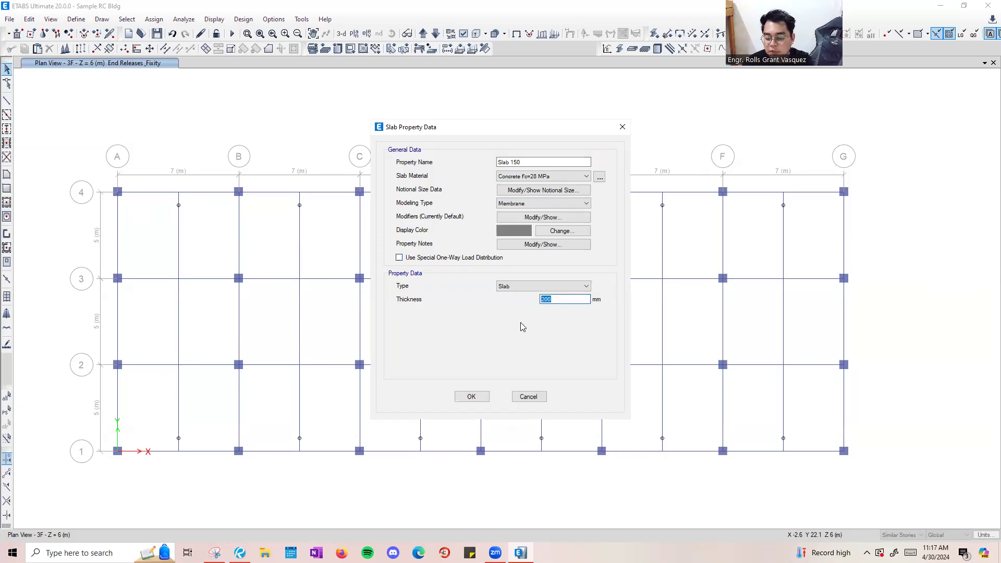
pyautogui.press('F1')
pyautogui.click(804, 134)
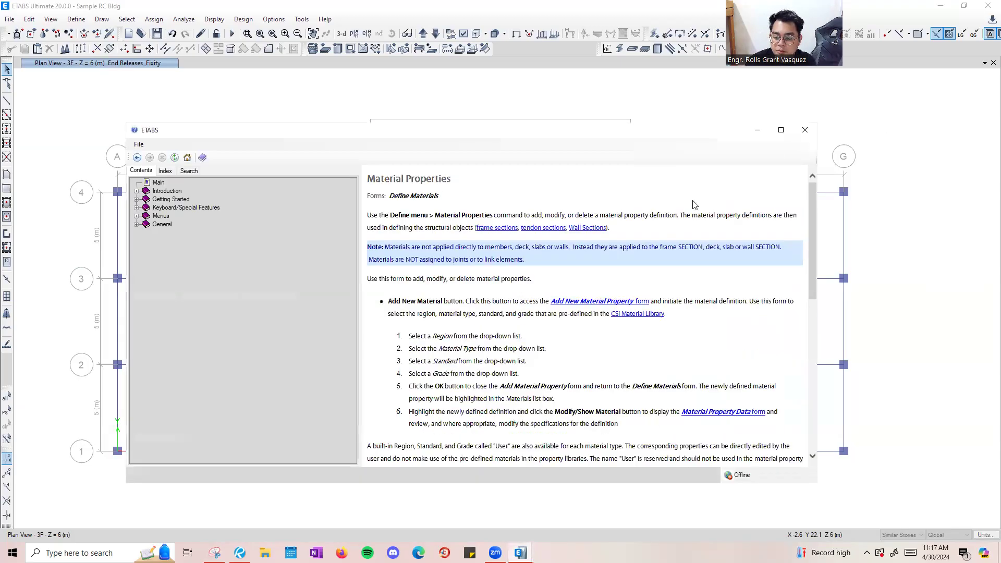
pyautogui.write('150')
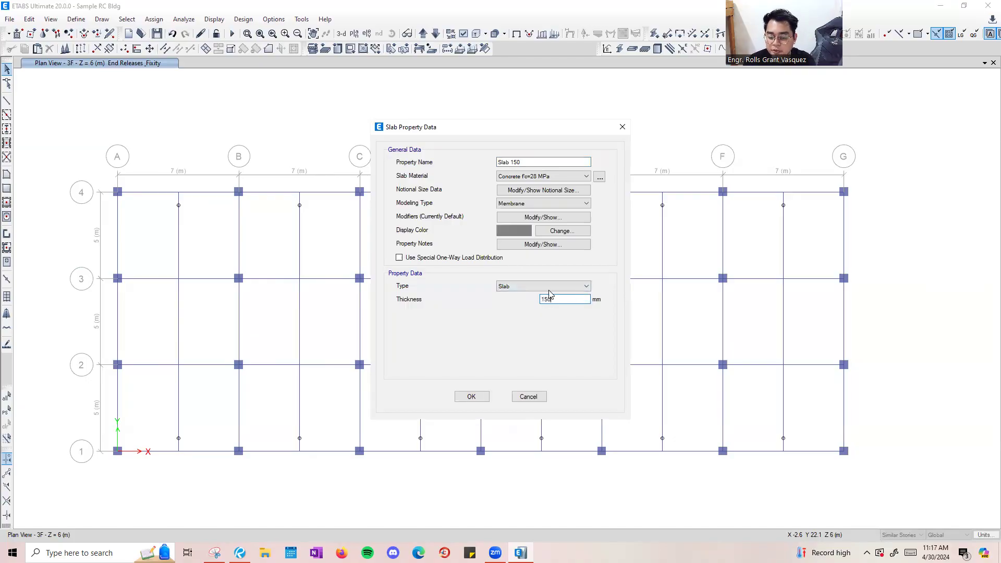
pyautogui.click(549, 290)
pyautogui.click(527, 298)
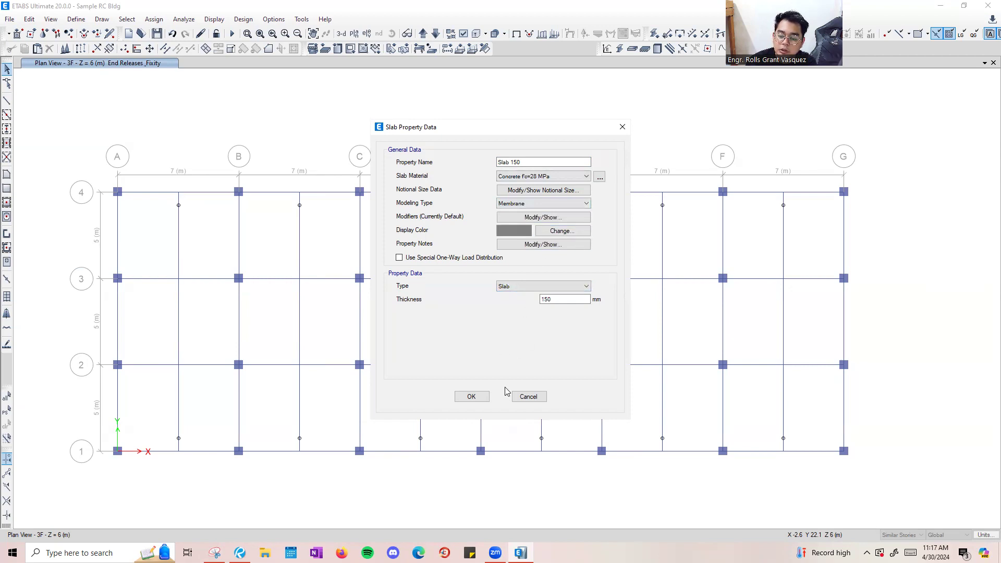
pyautogui.click(471, 396)
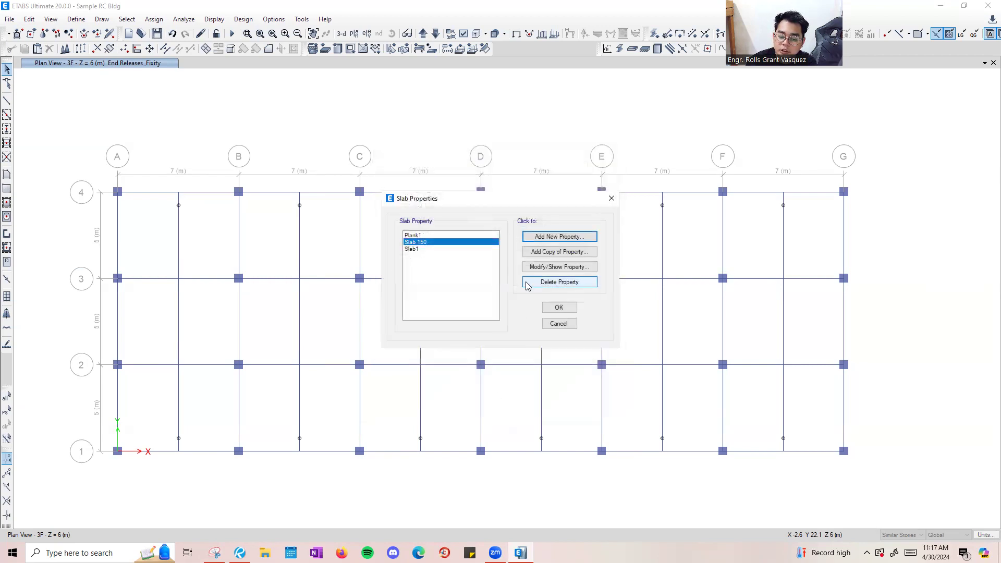
pyautogui.click(558, 307)
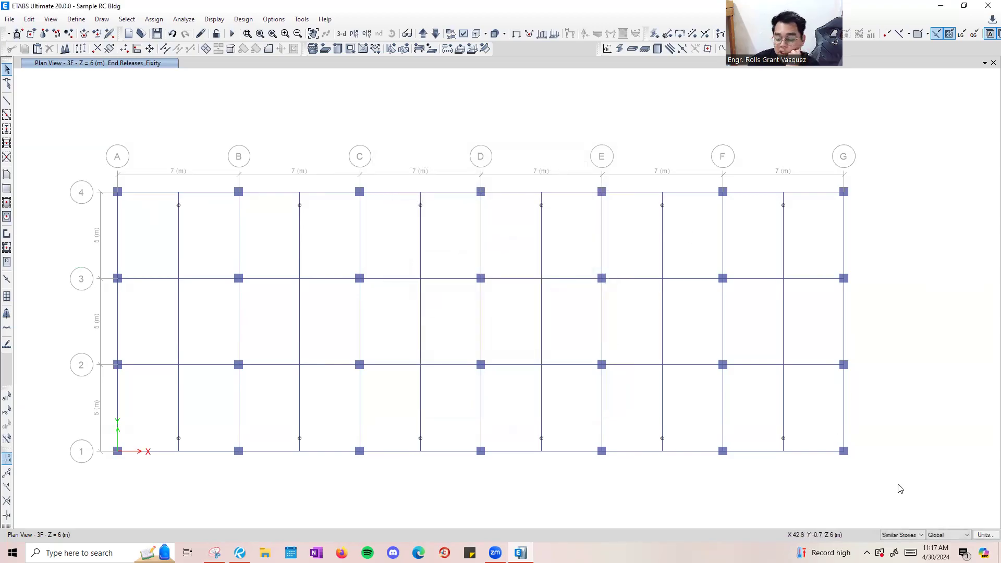
# Start Quick Draw Floor/Wall with Similar Stories active and Slab 150 as the property of the object.
pyautogui.click(913, 535)
pyautogui.click(913, 535)
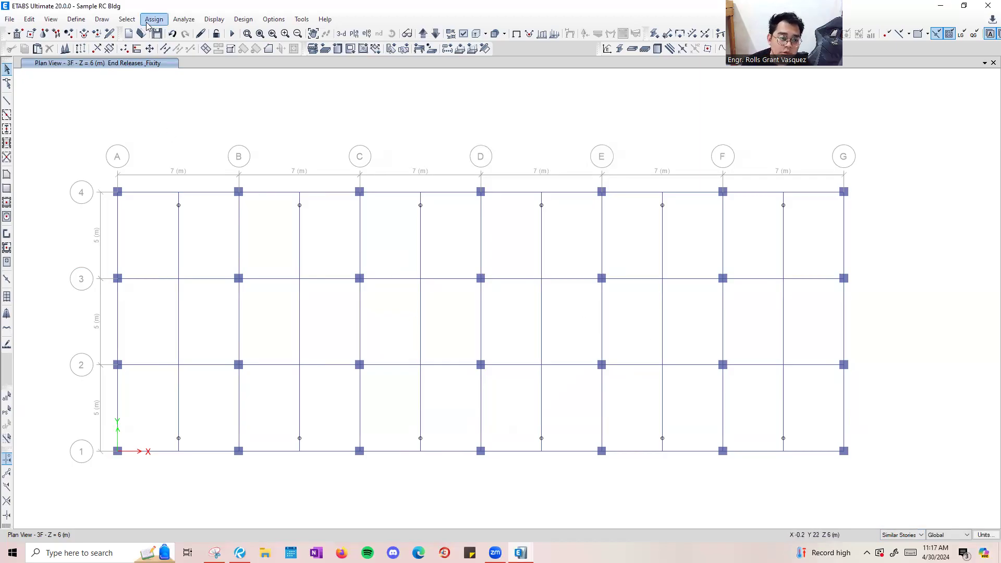
pyautogui.click(104, 19)
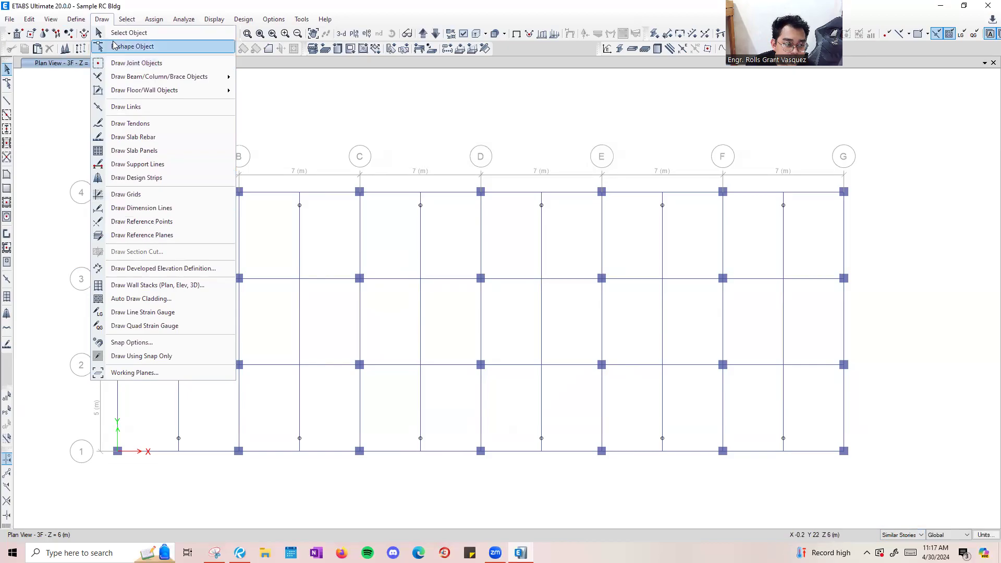
pyautogui.moveTo(135, 93)
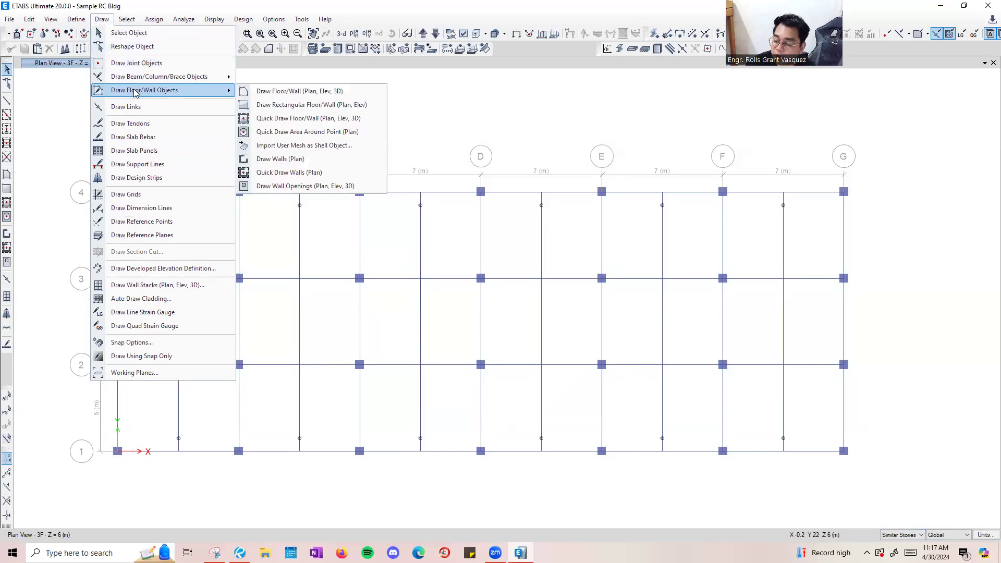
pyautogui.click(314, 123)
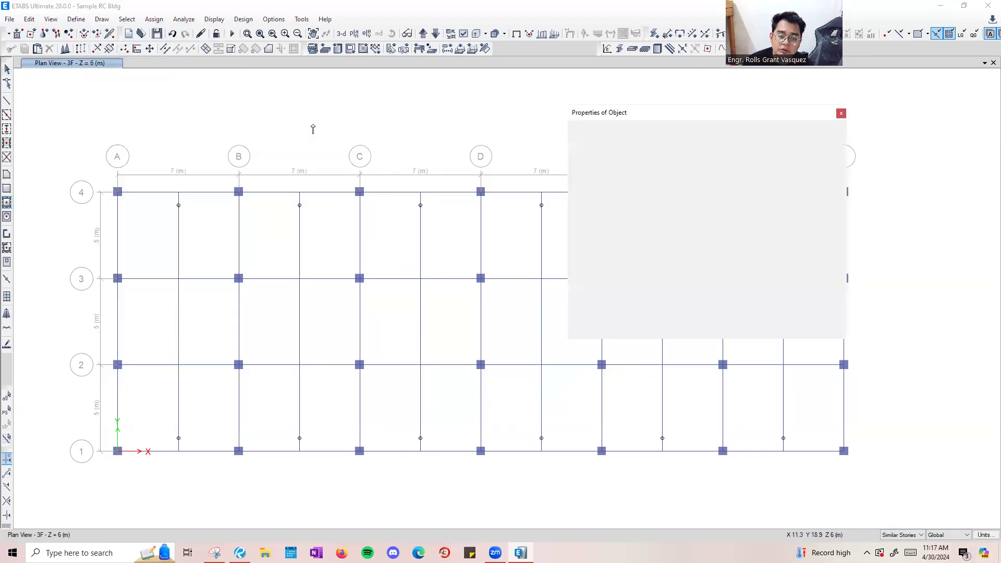
pyautogui.click(742, 125)
pyautogui.click(840, 126)
pyautogui.click(841, 125)
pyautogui.click(841, 125)
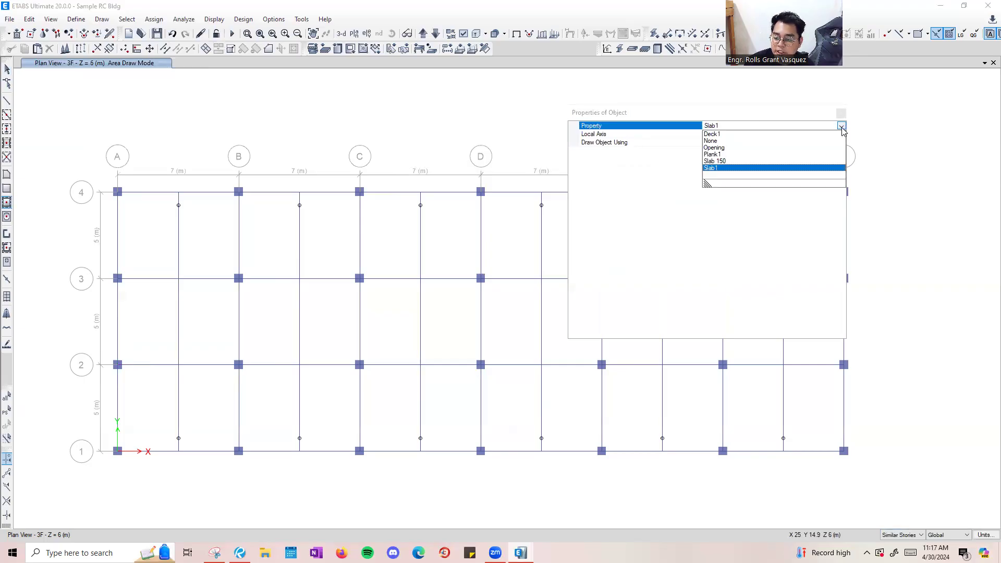
pyautogui.click(759, 161)
pyautogui.moveTo(698, 114); pyautogui.dragTo(606, 127)
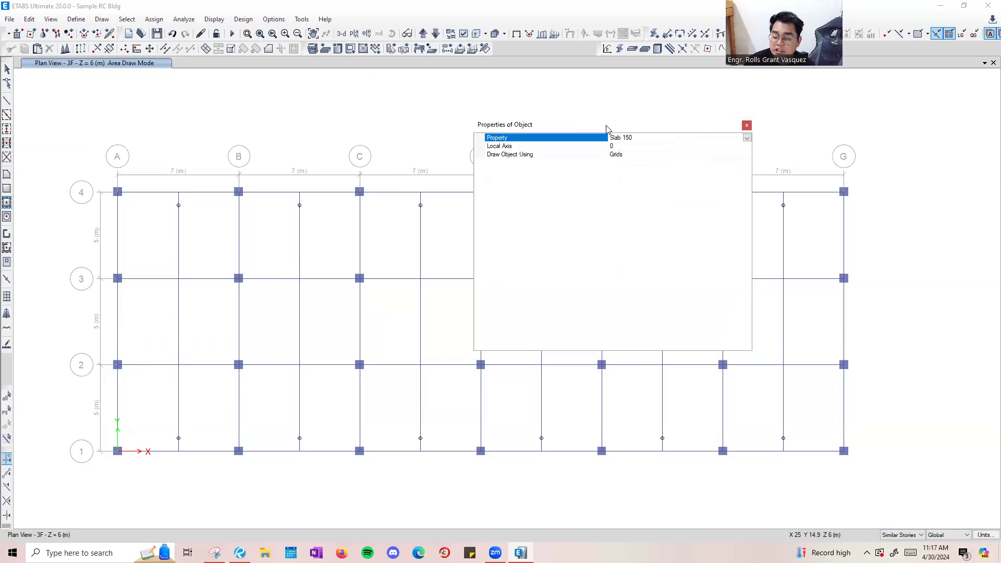
# Try the Perimeter Lines and Points drawing methods for the floor object and return to Grids.
pyautogui.click(651, 155)
pyautogui.moveTo(524, 124); pyautogui.dragTo(600, 121)
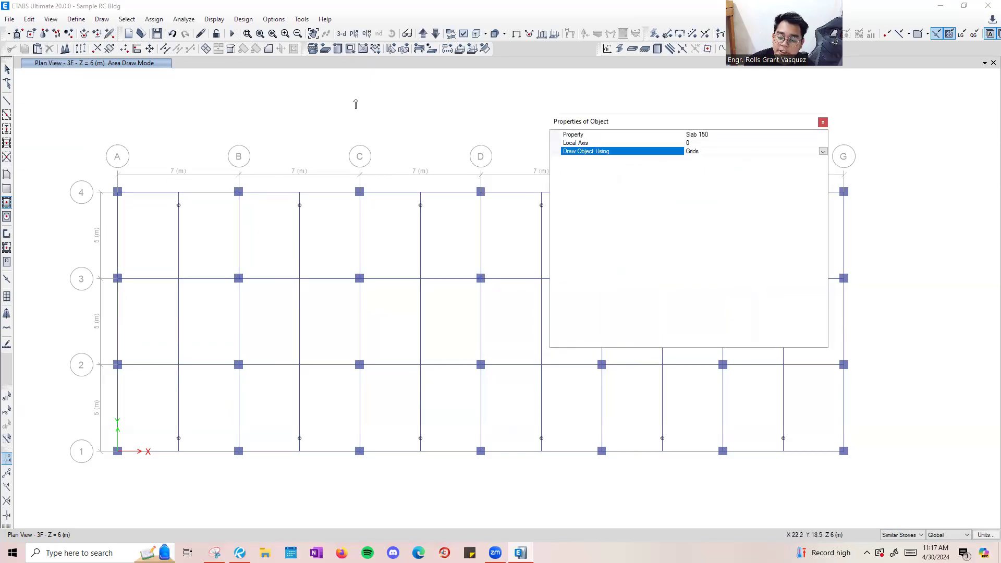
pyautogui.scroll(3, 152, 201)
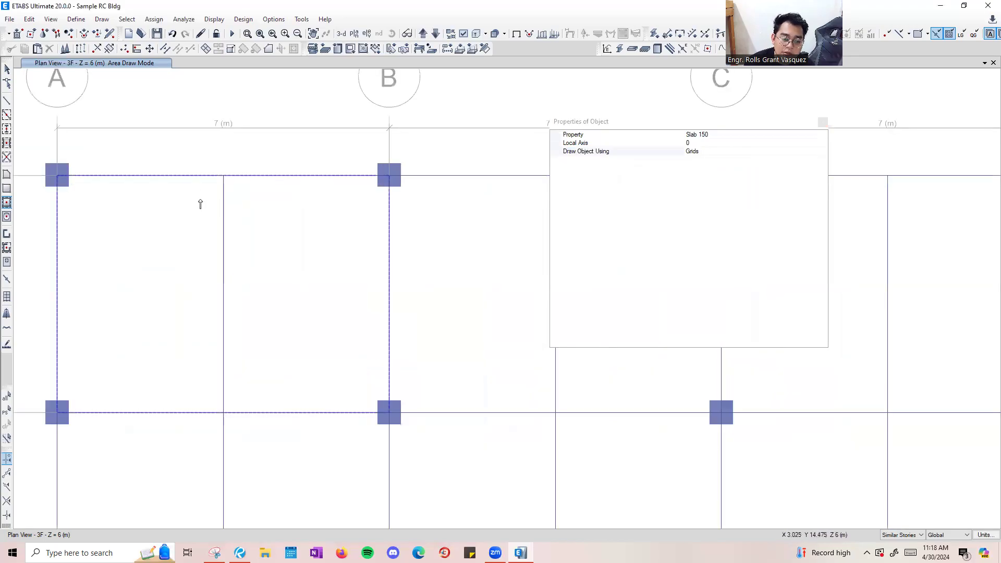
pyautogui.scroll(-3, 200, 204)
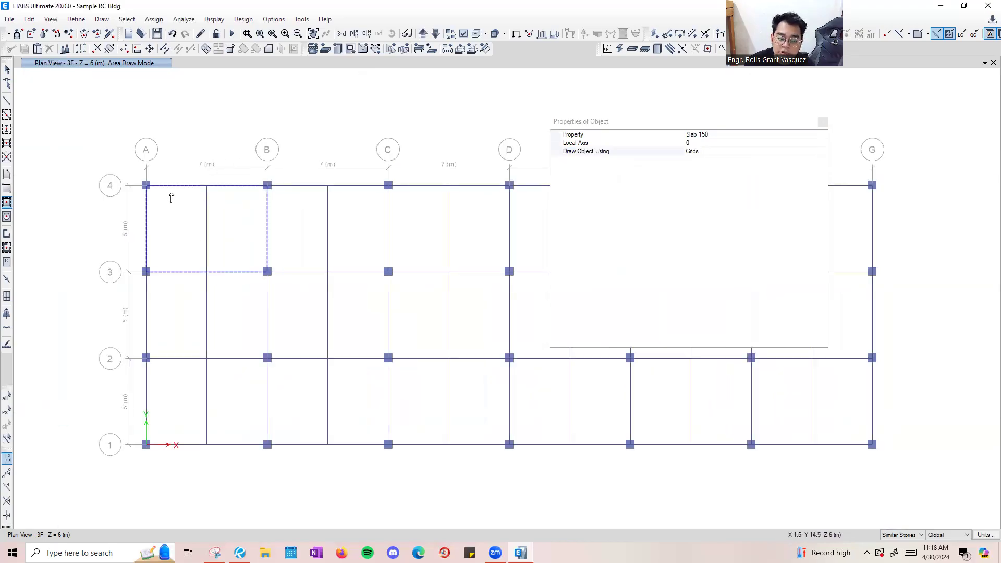
pyautogui.click(730, 142)
pyautogui.click(745, 151)
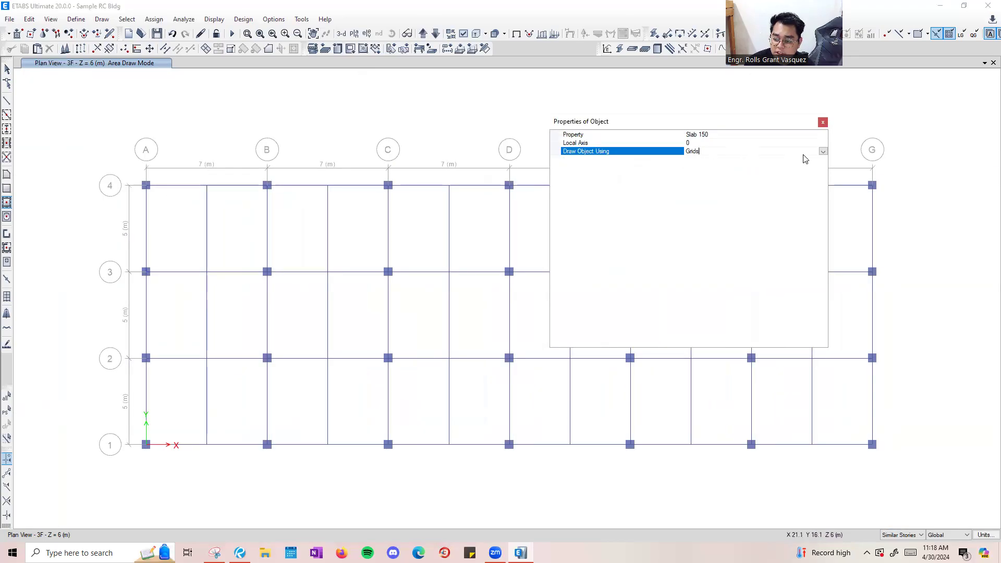
pyautogui.click(823, 152)
pyautogui.click(739, 167)
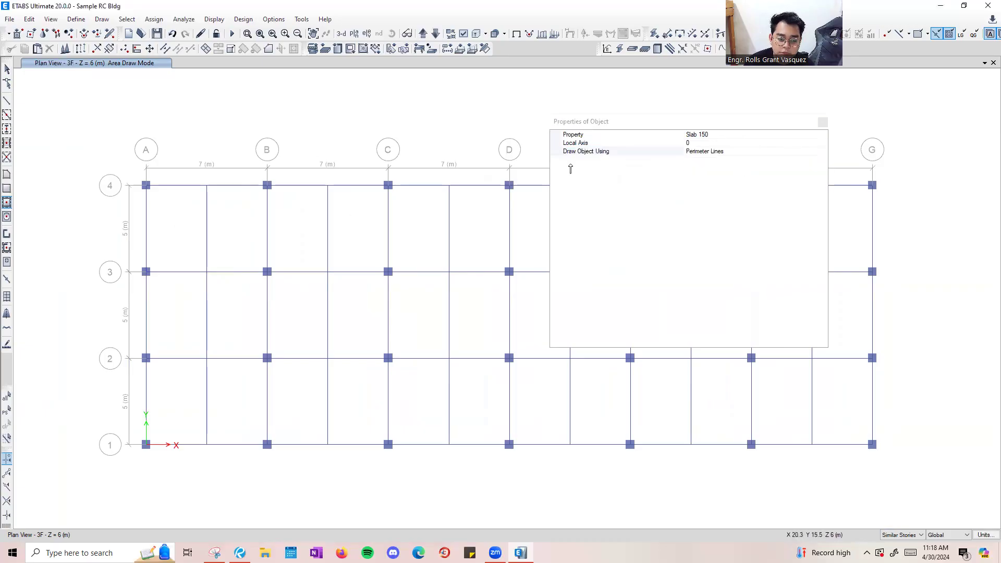
pyautogui.click(822, 152)
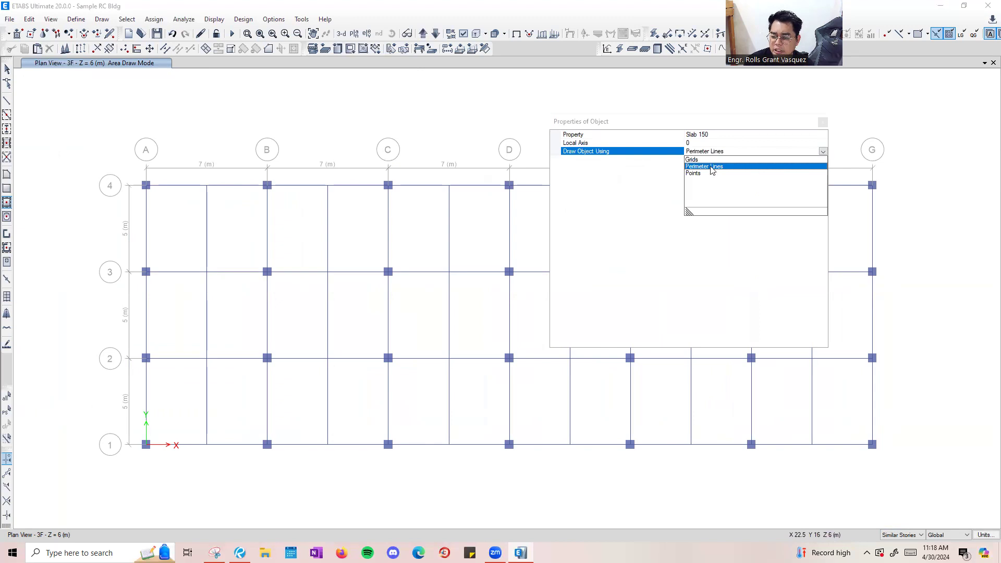
pyautogui.click(706, 159)
pyautogui.click(822, 151)
pyautogui.click(774, 175)
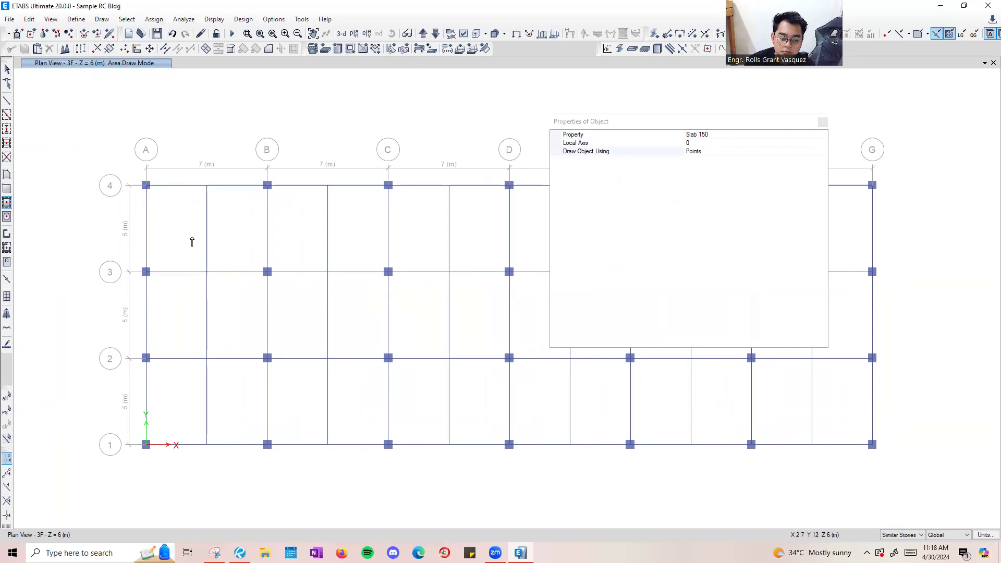
pyautogui.click(822, 152)
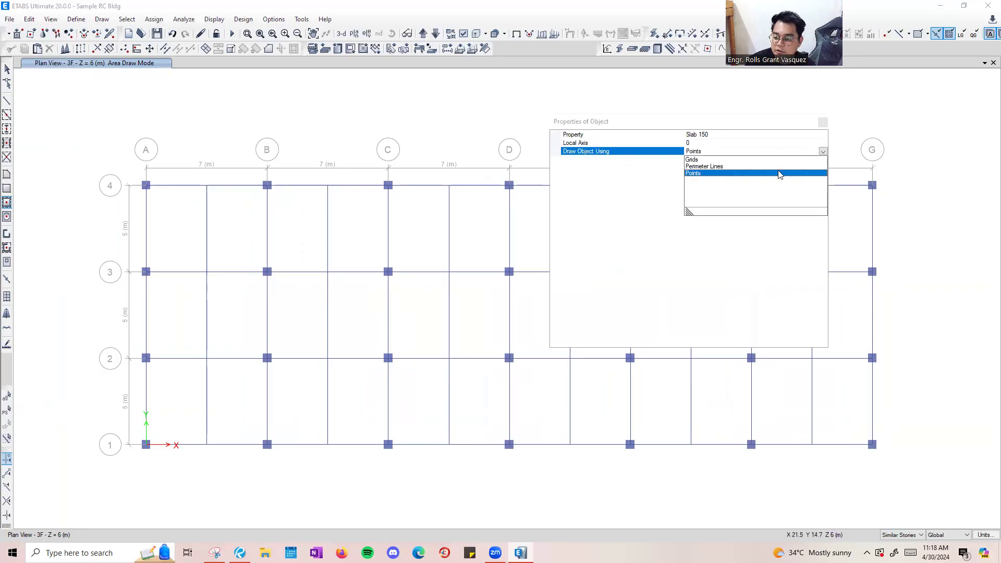
pyautogui.click(740, 160)
# Draw Slab 150 panels in every bay between grids A–G and 1–4 on the 3F plan, and end the drawing command.
pyautogui.click(193, 225)
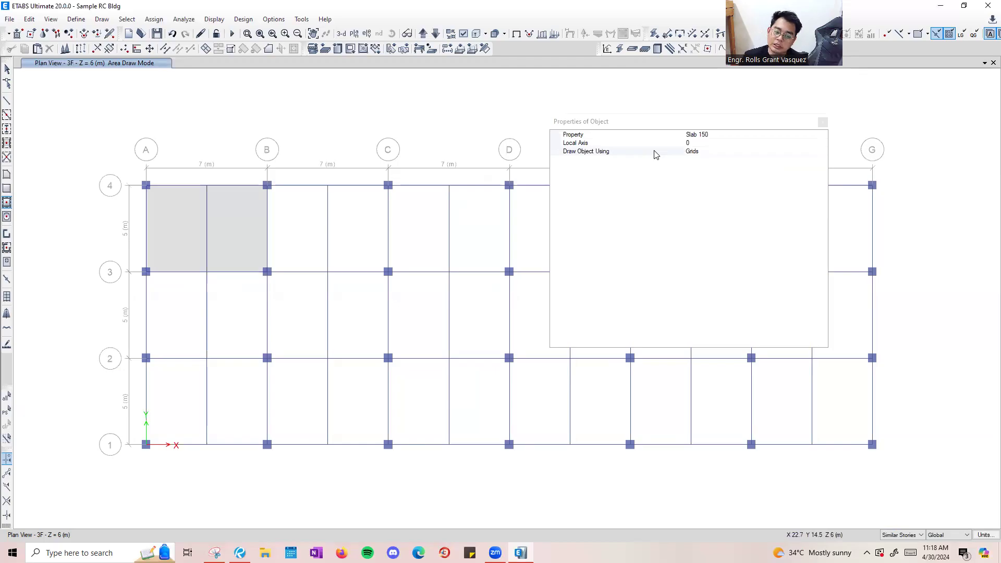
pyautogui.click(588, 123)
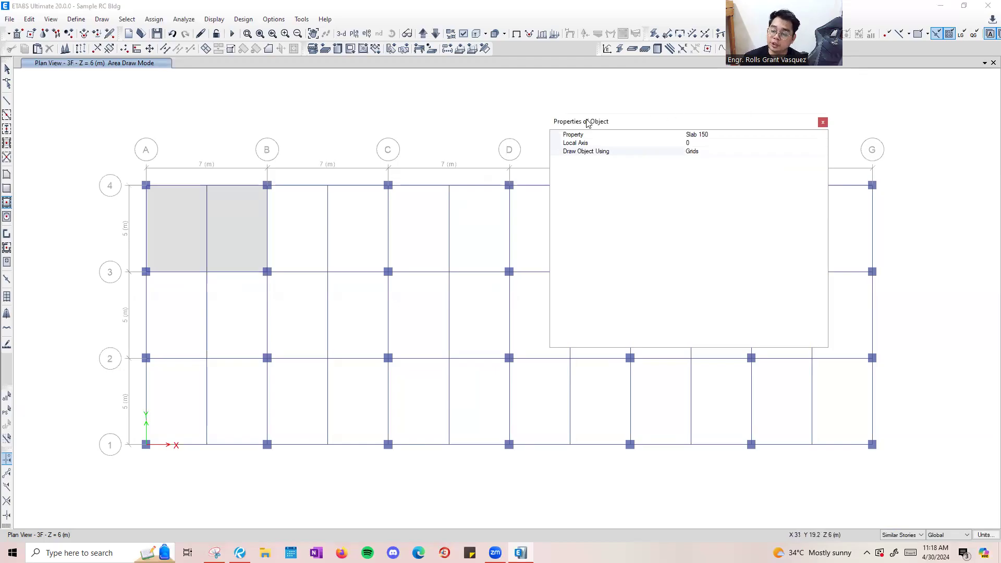
pyautogui.moveTo(587, 123); pyautogui.dragTo(654, 200)
pyautogui.scroll(-3, 156, 242)
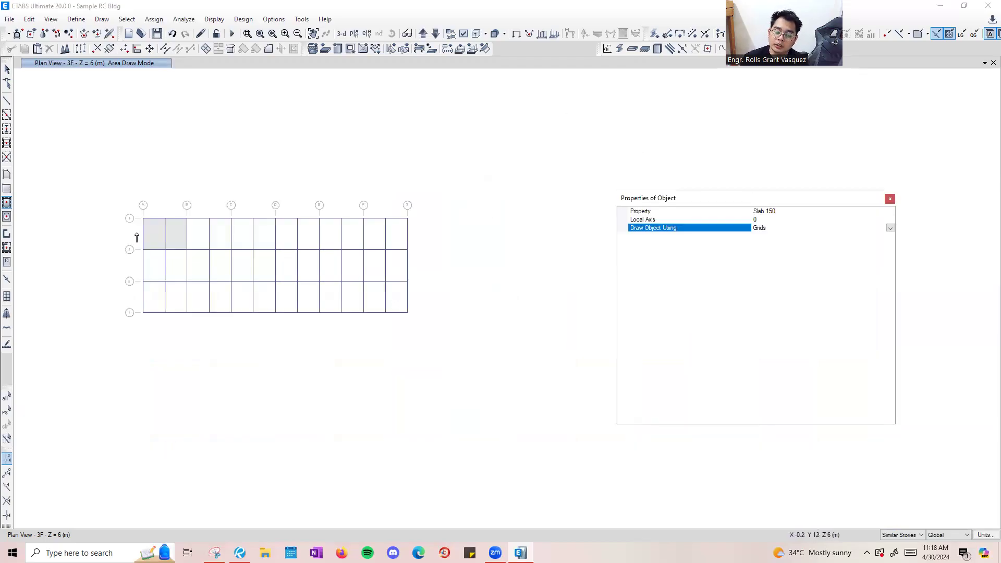
pyautogui.click(158, 266)
pyautogui.click(155, 299)
pyautogui.moveTo(437, 347); pyautogui.dragTo(177, 166)
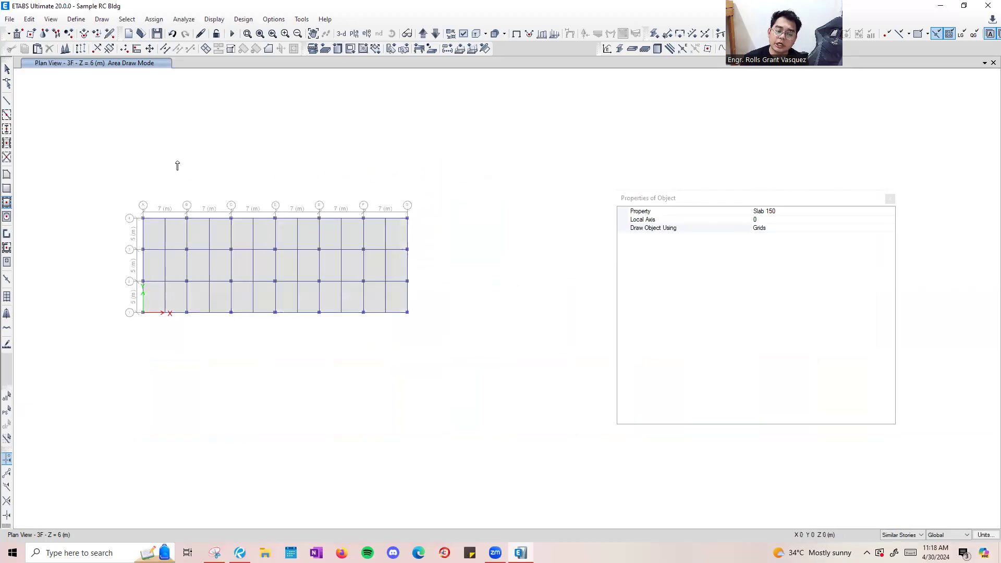
pyautogui.click(890, 198)
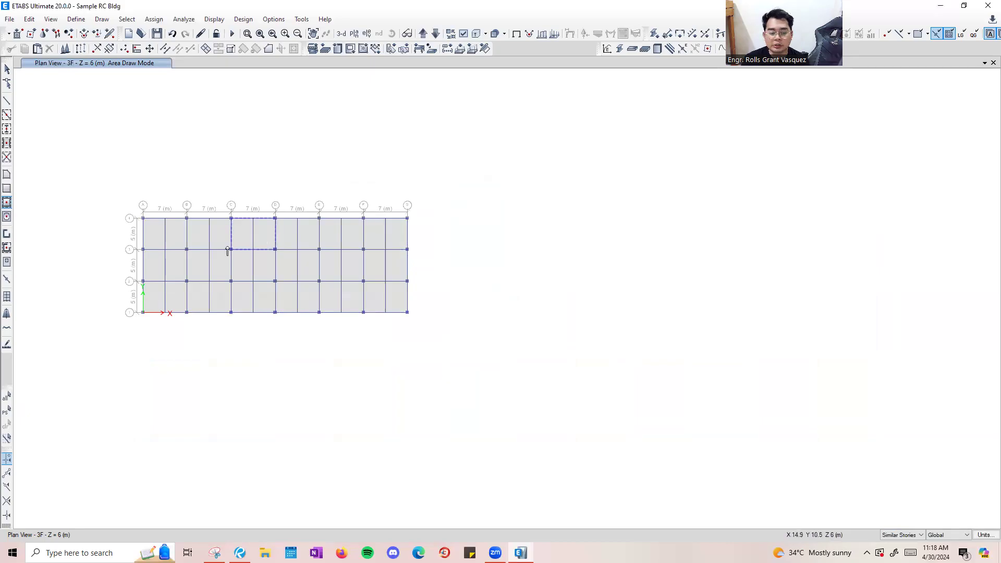
pyautogui.scroll(5, 227, 251)
pyautogui.moveTo(493, 275); pyautogui.dragTo(659, 284, button='middle')
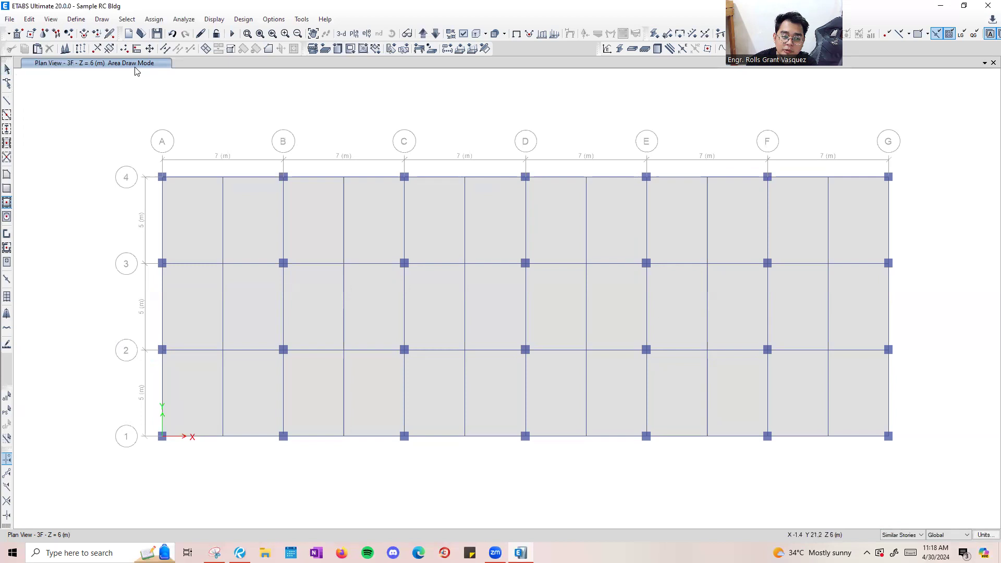
pyautogui.moveTo(156, 107); pyautogui.dragTo(151, 107, button='middle')
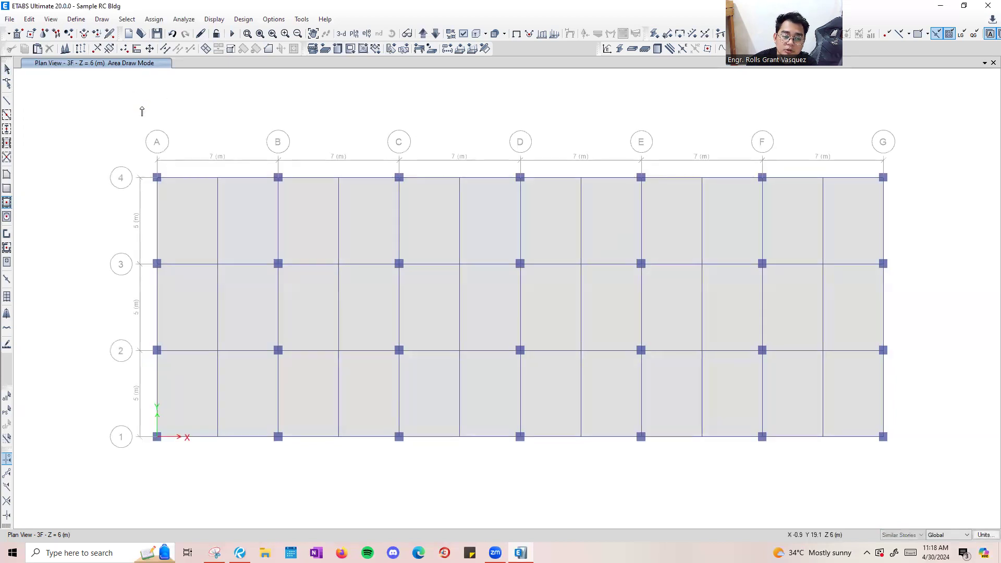
pyautogui.press('Escape')
# Examine the floor slabs in the 3D view and in the GF and 2F plans, ending in the 3D view.
pyautogui.click(341, 34)
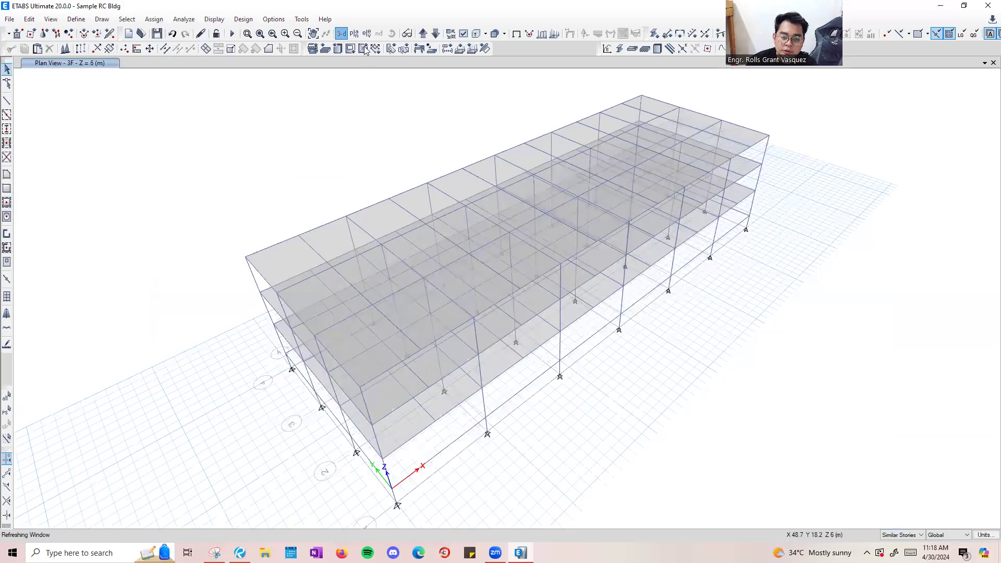
pyautogui.click(391, 33)
pyautogui.moveTo(641, 456); pyautogui.dragTo(291, 332)
pyautogui.scroll(4, 291, 325)
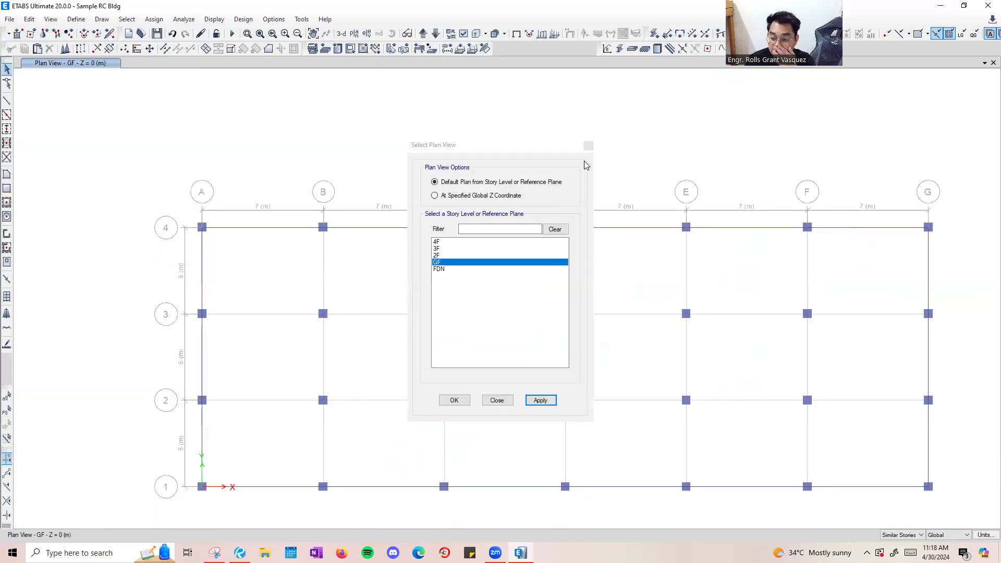
pyautogui.click(588, 145)
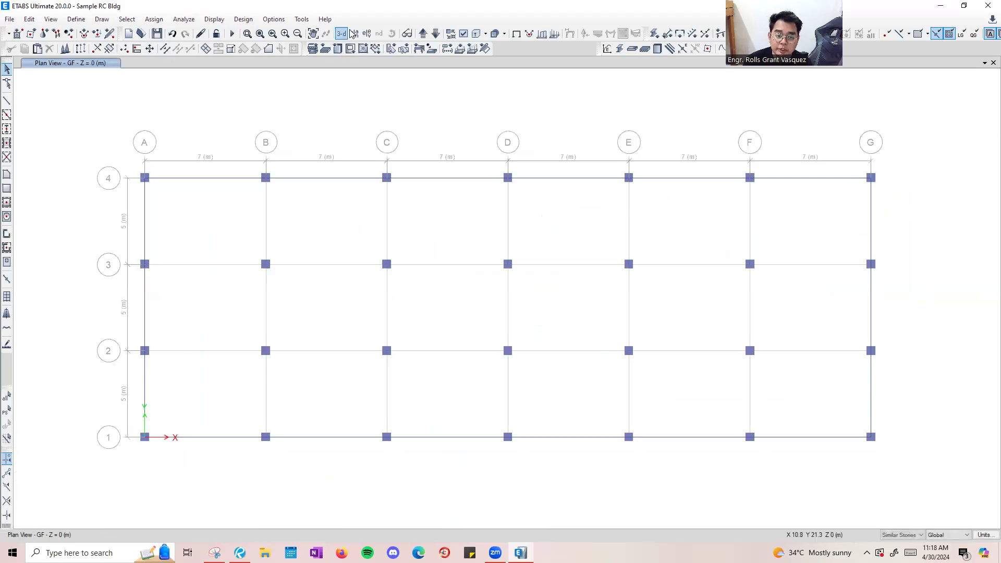
pyautogui.click(423, 34)
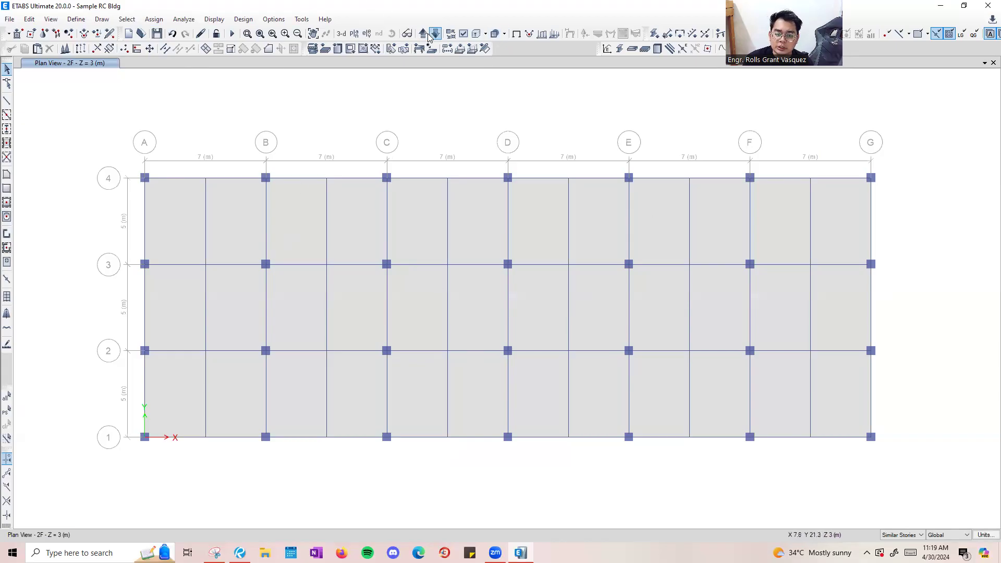
pyautogui.click(342, 35)
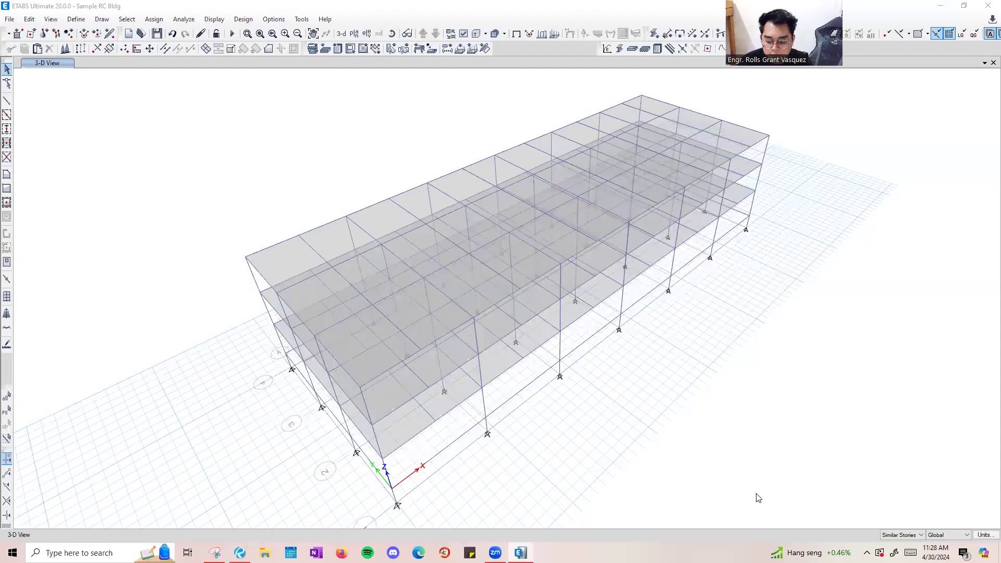
# Open the load pattern definitions and examine the type and self-weight multiplier of the Dead and Live patterns.
pyautogui.click(76, 19)
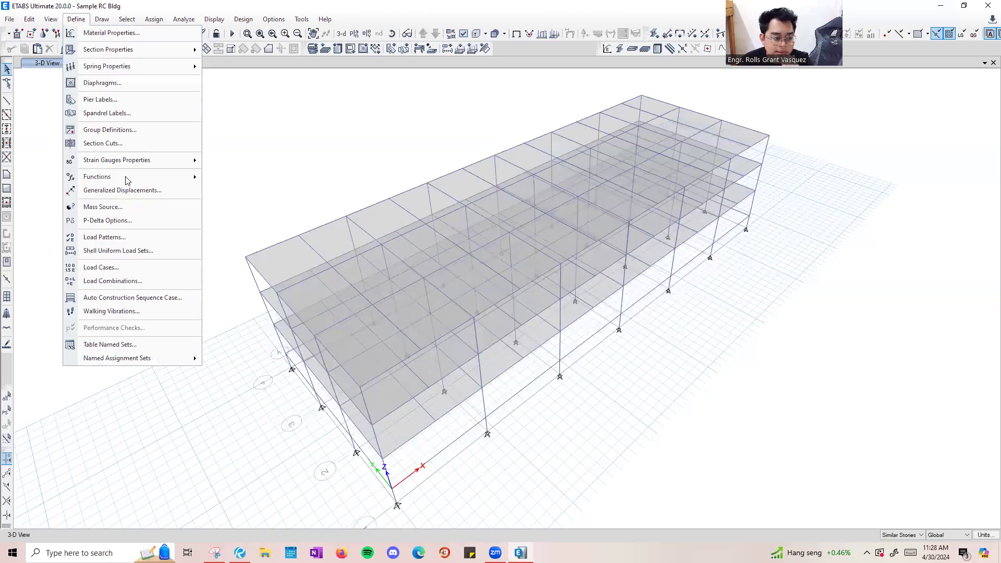
pyautogui.click(140, 238)
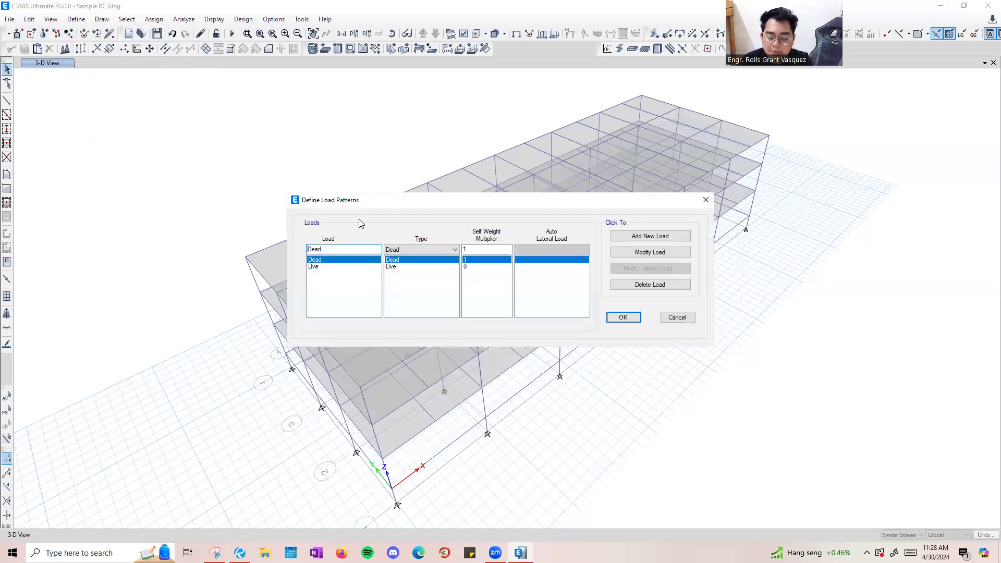
pyautogui.click(738, 493)
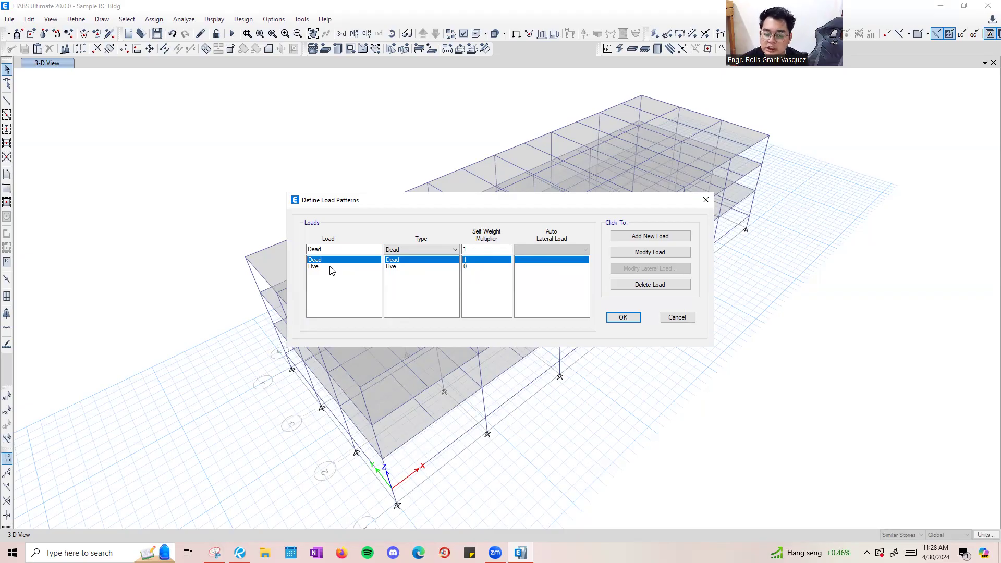
pyautogui.click(474, 267)
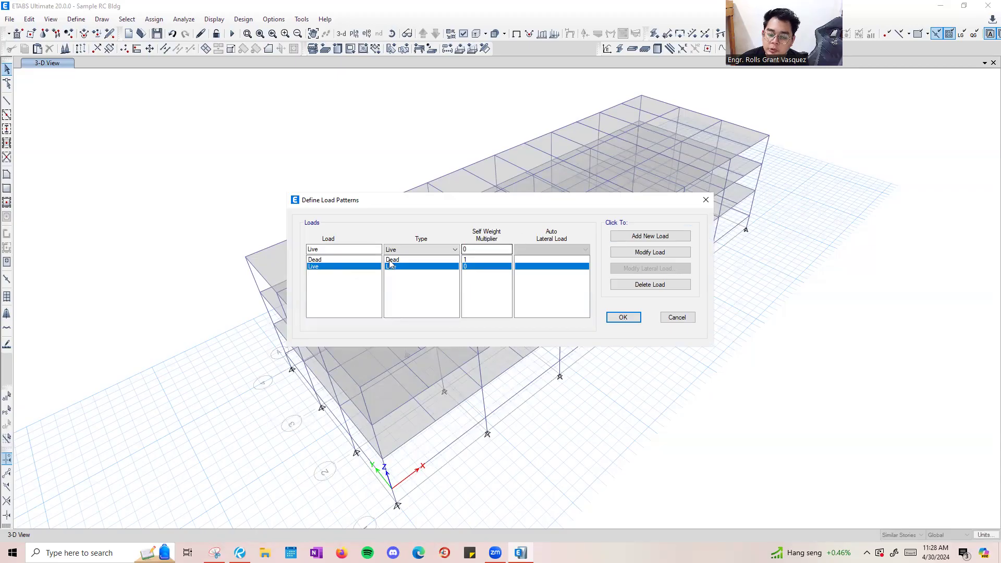
pyautogui.click(354, 259)
pyautogui.click(349, 266)
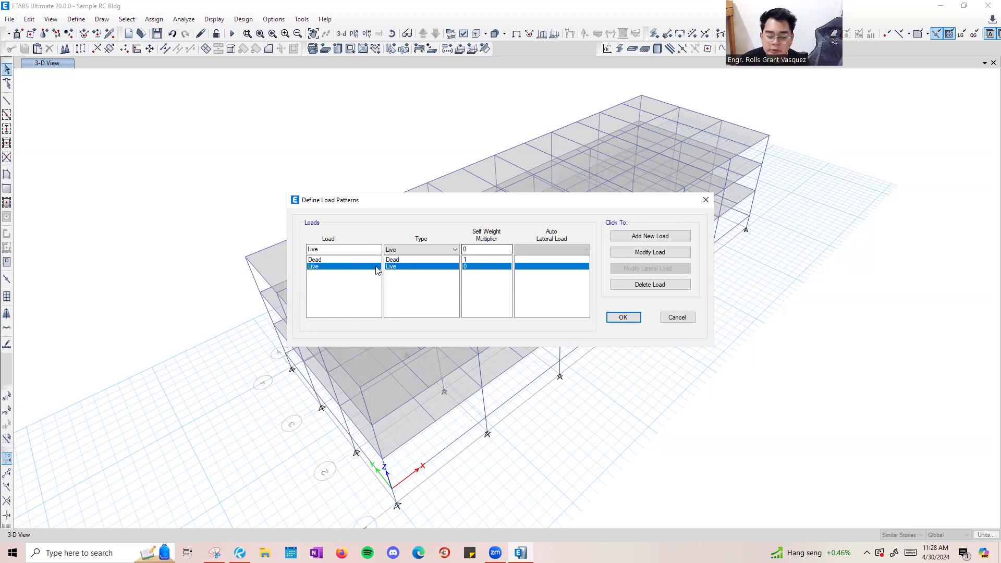
pyautogui.click(351, 260)
pyautogui.click(355, 266)
pyautogui.click(354, 251)
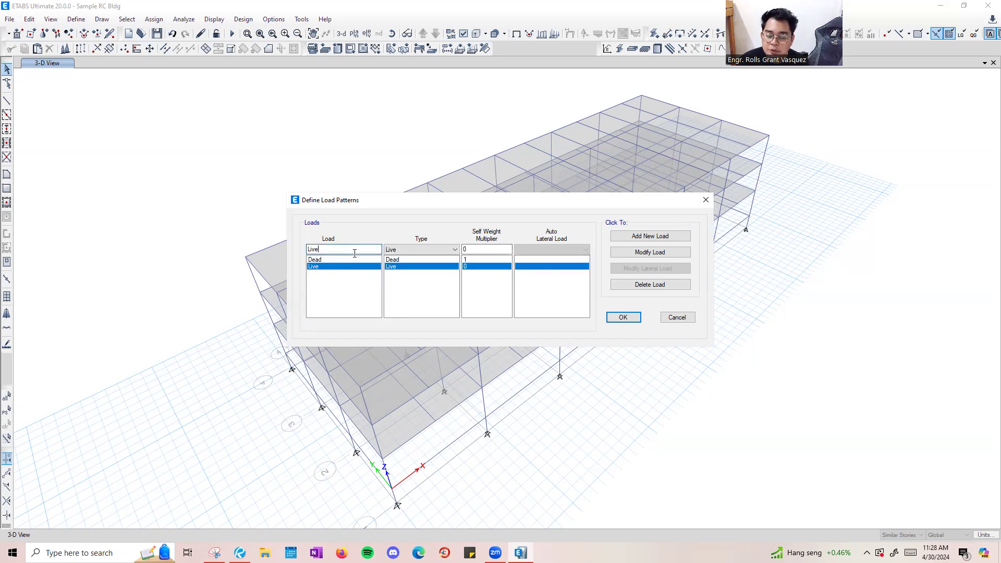
# Add a load pattern SDL of type Super Dead with a self-weight multiplier of 0.
pyautogui.click(353, 260)
pyautogui.click(345, 251)
pyautogui.moveTo(345, 251); pyautogui.dragTo(232, 252)
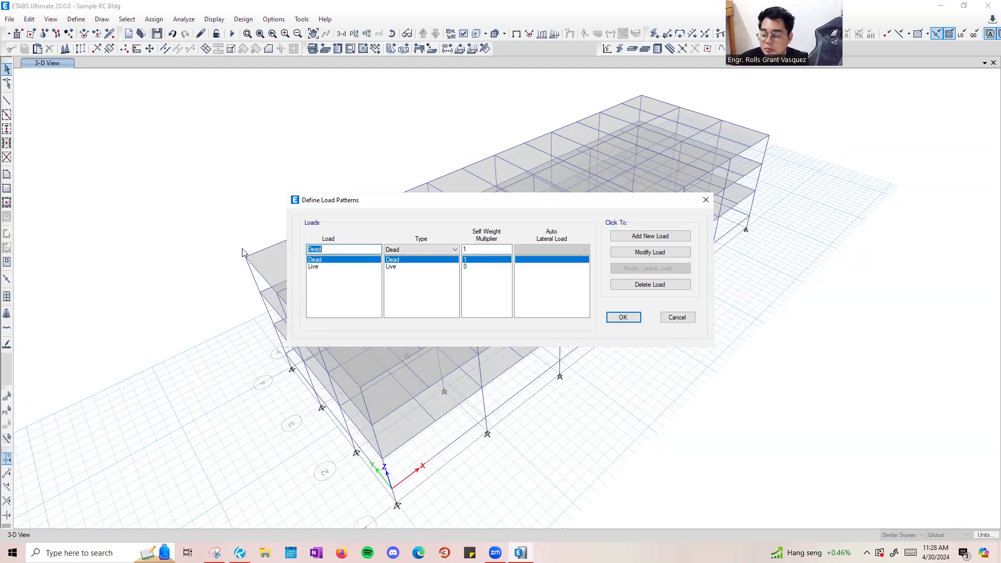
pyautogui.write('SDL')
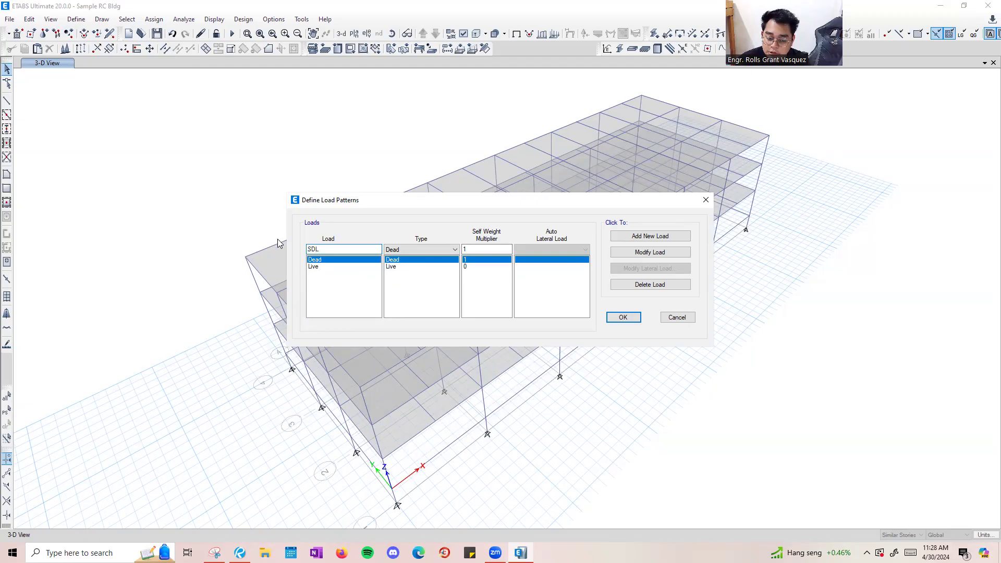
pyautogui.click(412, 249)
pyautogui.click(407, 266)
pyautogui.click(480, 253)
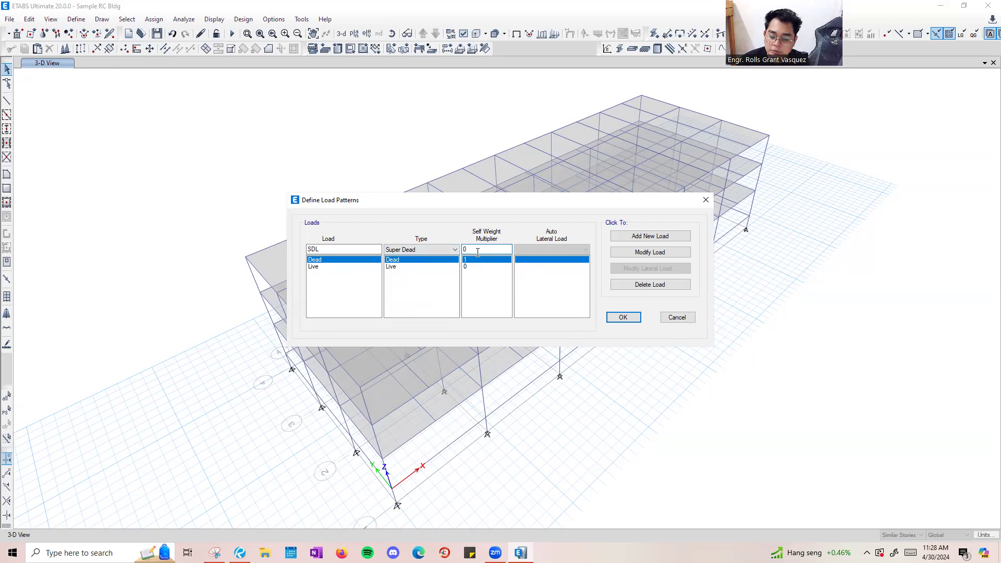
pyautogui.click(650, 235)
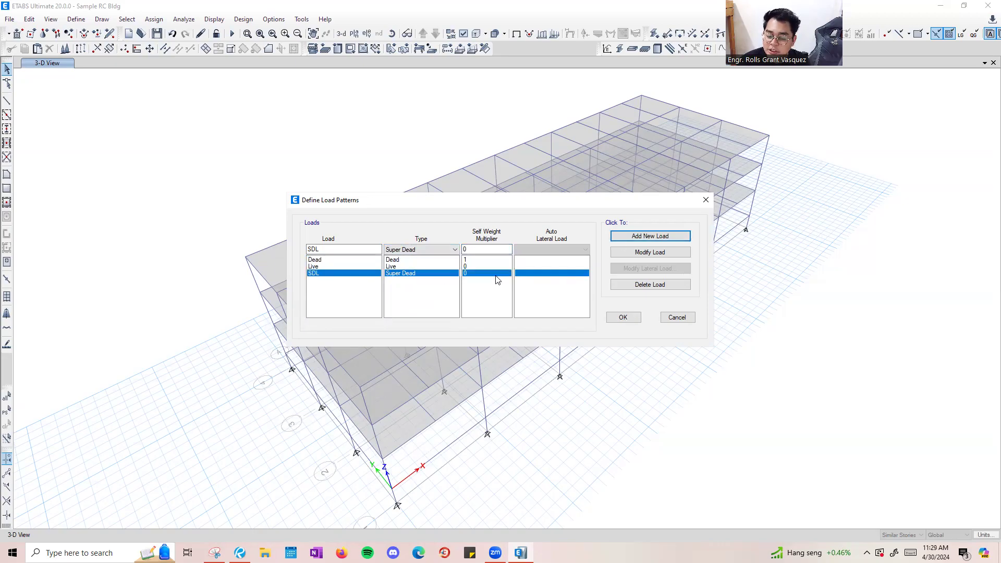
# Add a load pattern EQX of type Seismic with self-weight multiplier 0 and UBC 97 as the auto lateral load.
pyautogui.doubleClick(334, 249)
pyautogui.write('EQ')
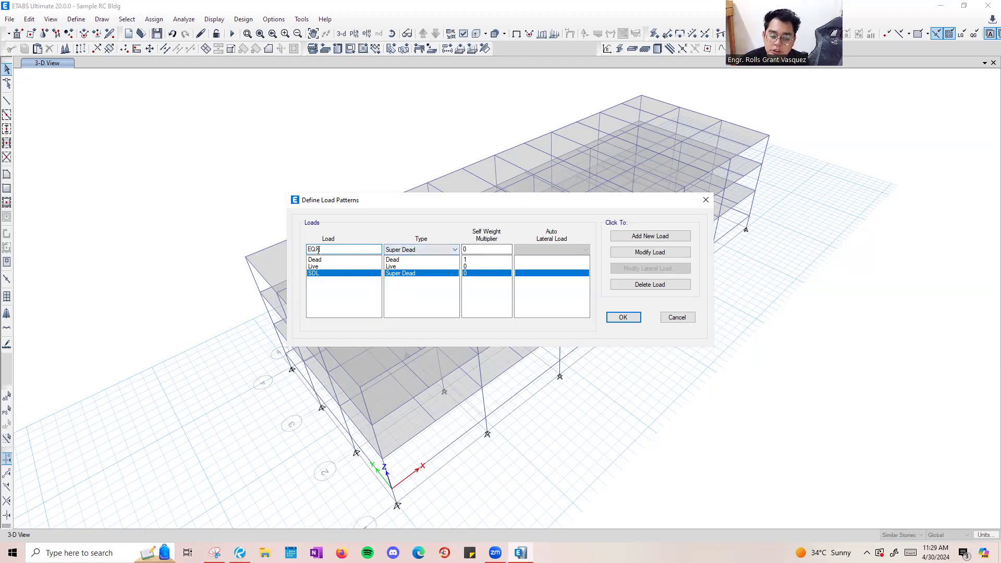
pyautogui.click(418, 250)
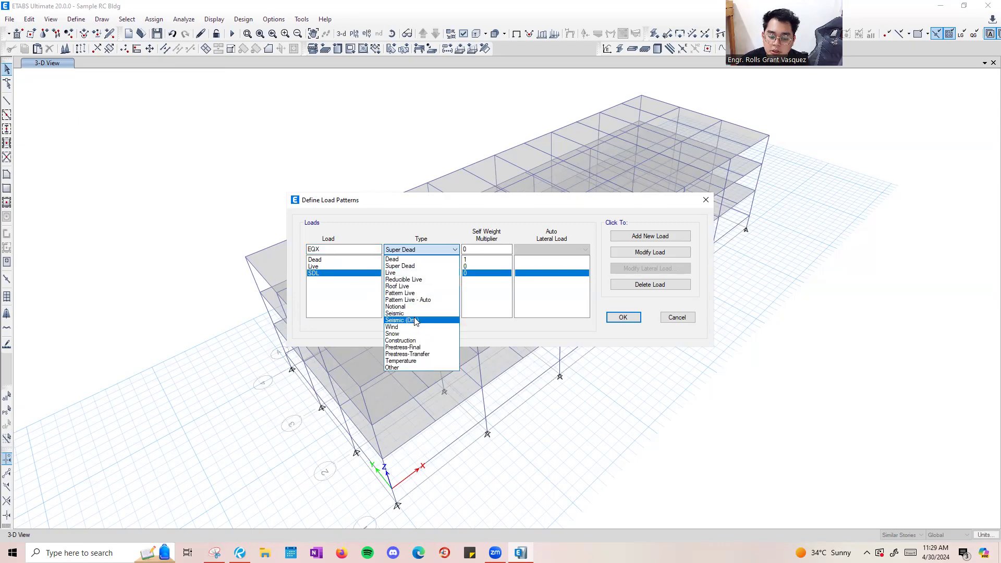
pyautogui.click(415, 313)
pyautogui.click(490, 248)
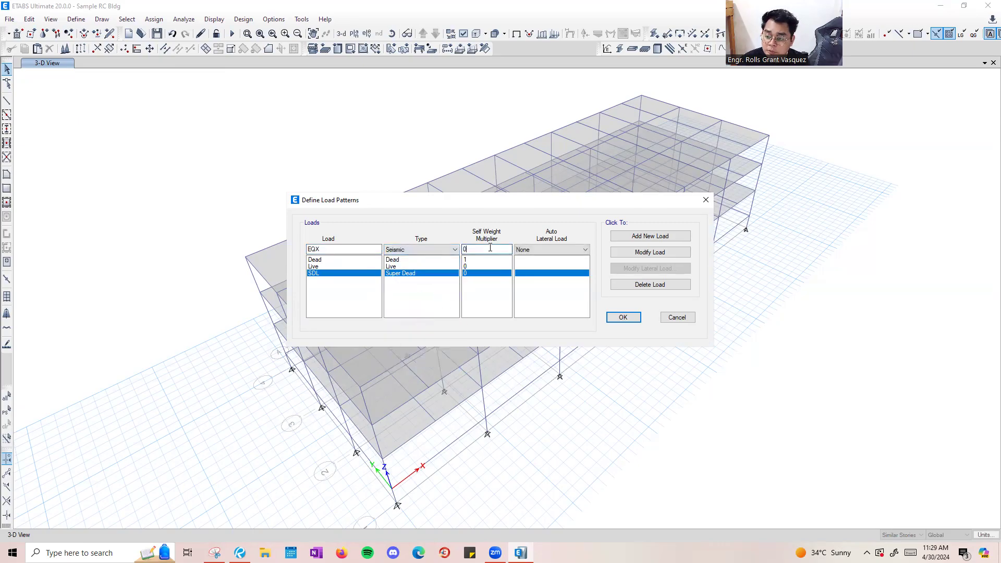
pyautogui.click(552, 249)
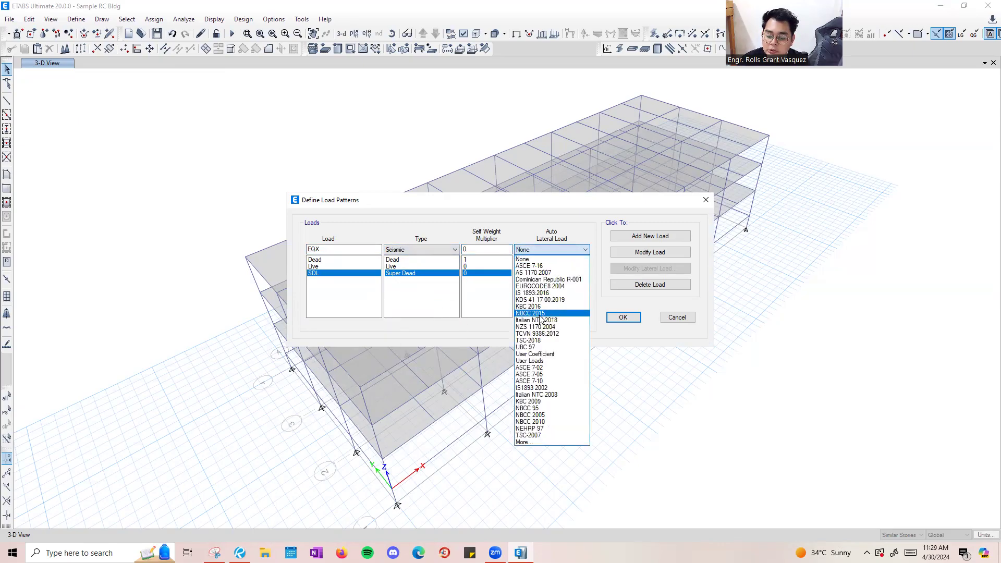
pyautogui.click(536, 348)
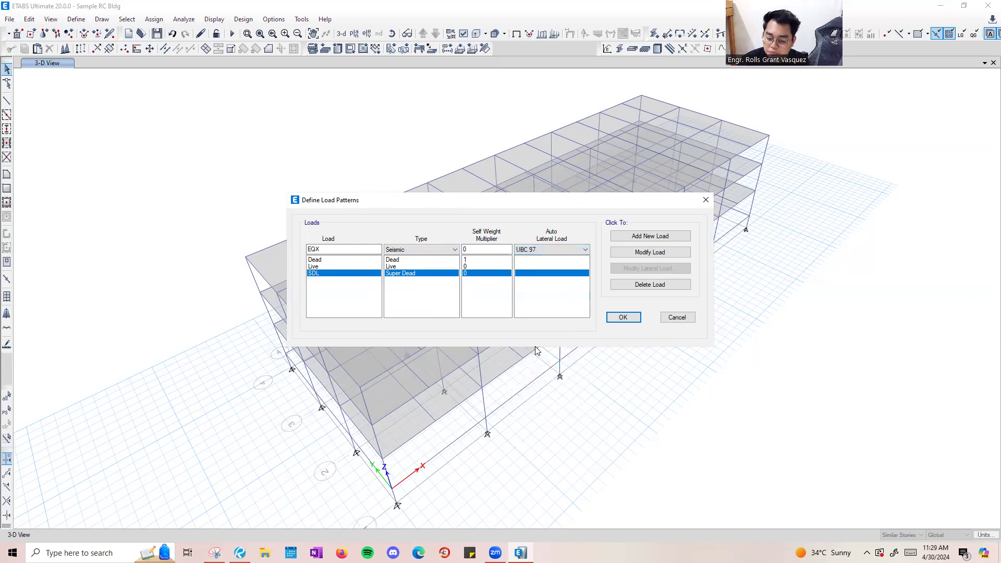
pyautogui.click(629, 236)
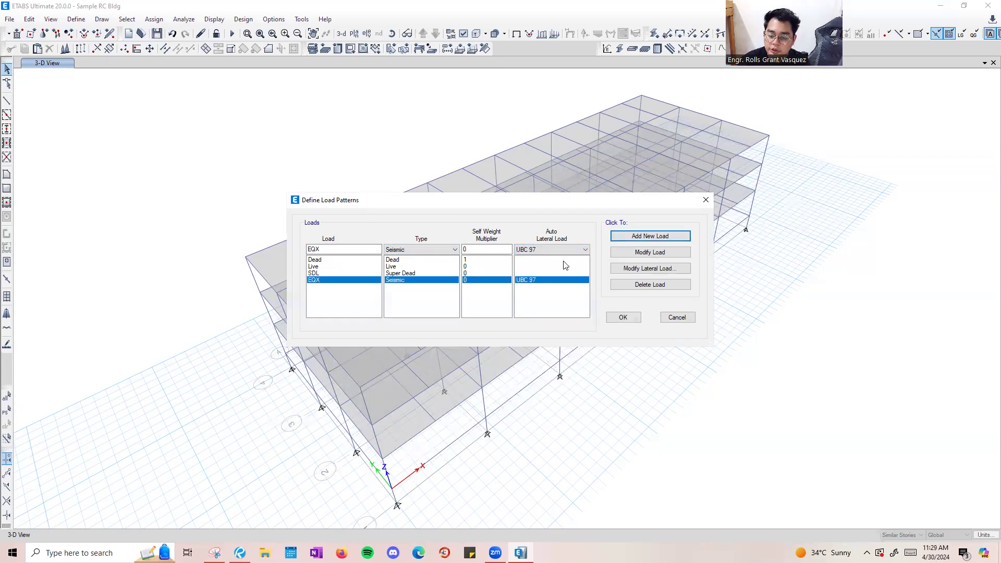
# Add a second Seismic load pattern EQY with self-weight multiplier 0 and the UBC 97 auto lateral load.
pyautogui.click(336, 249)
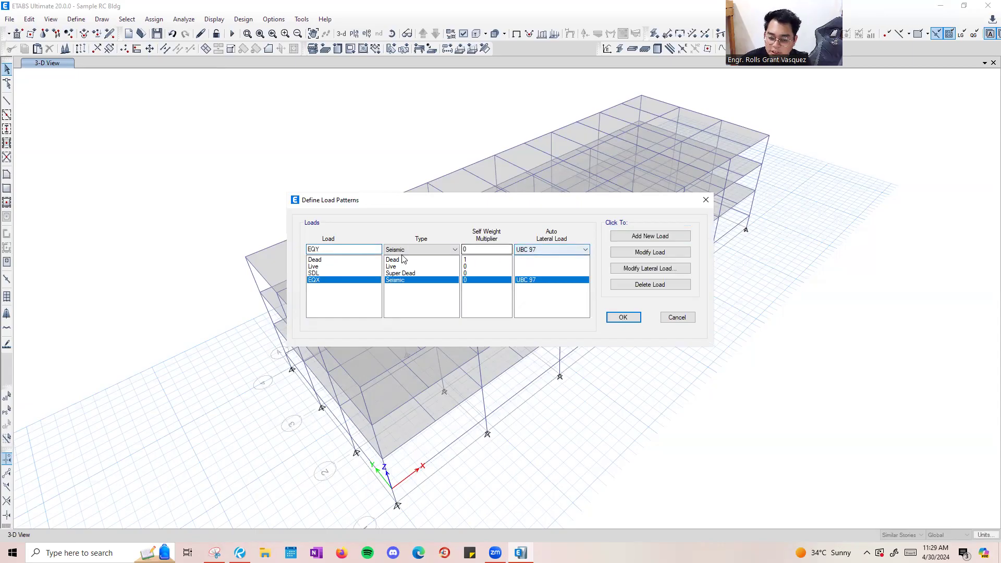
pyautogui.click(647, 236)
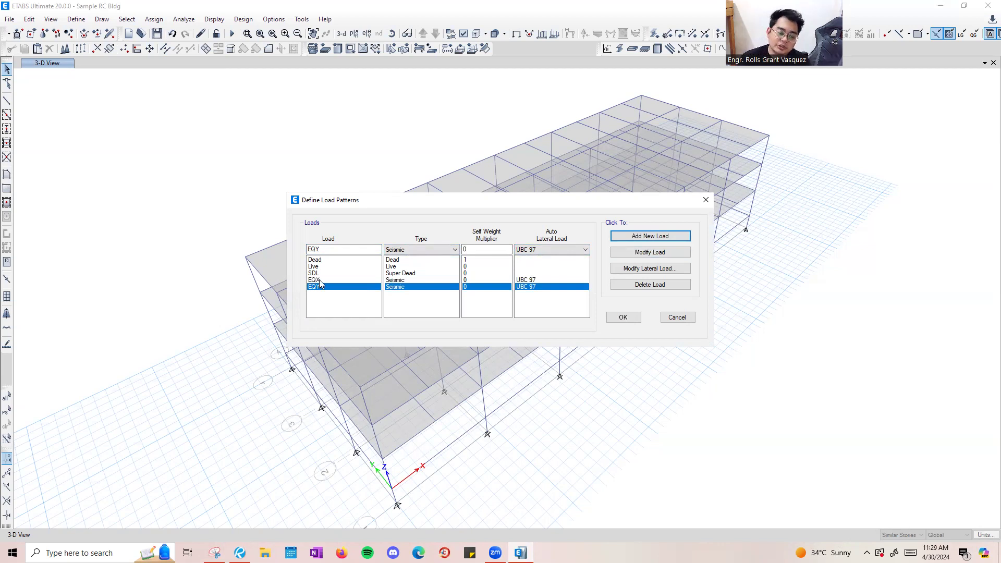
pyautogui.click(357, 260)
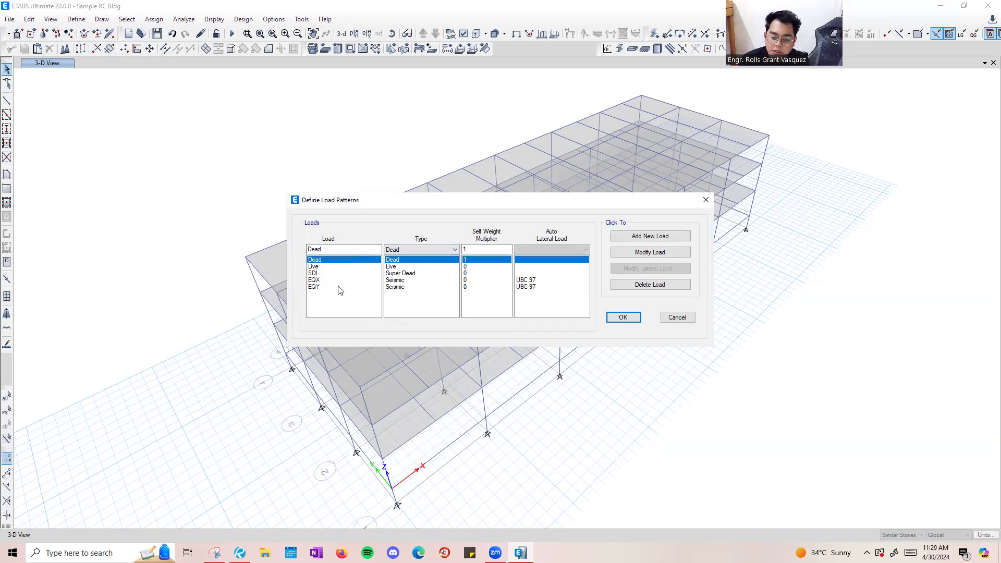
pyautogui.click(383, 287)
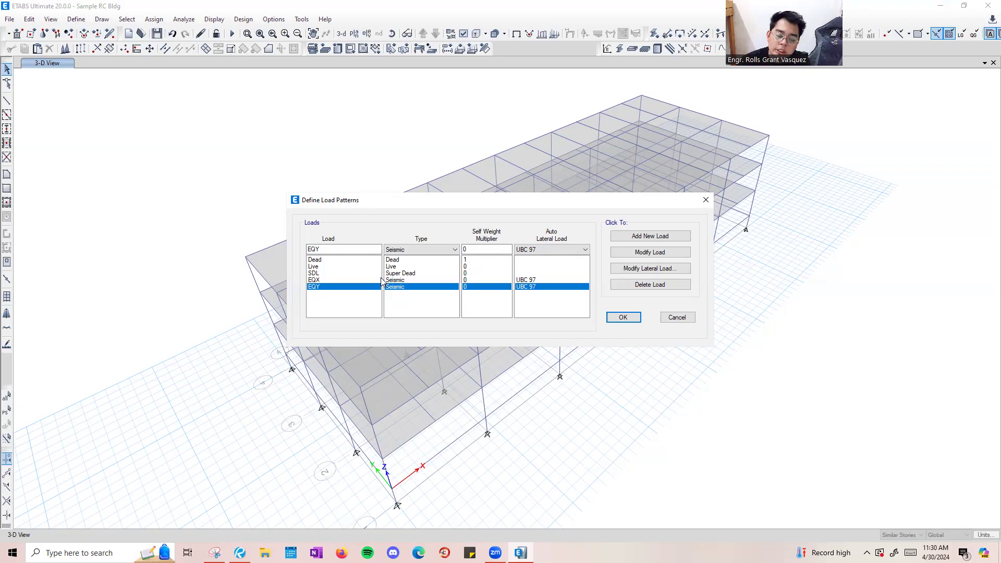
# Open the lateral load settings of EQX and leave only X Dir and X Dir + Eccentricity active.
pyautogui.click(325, 280)
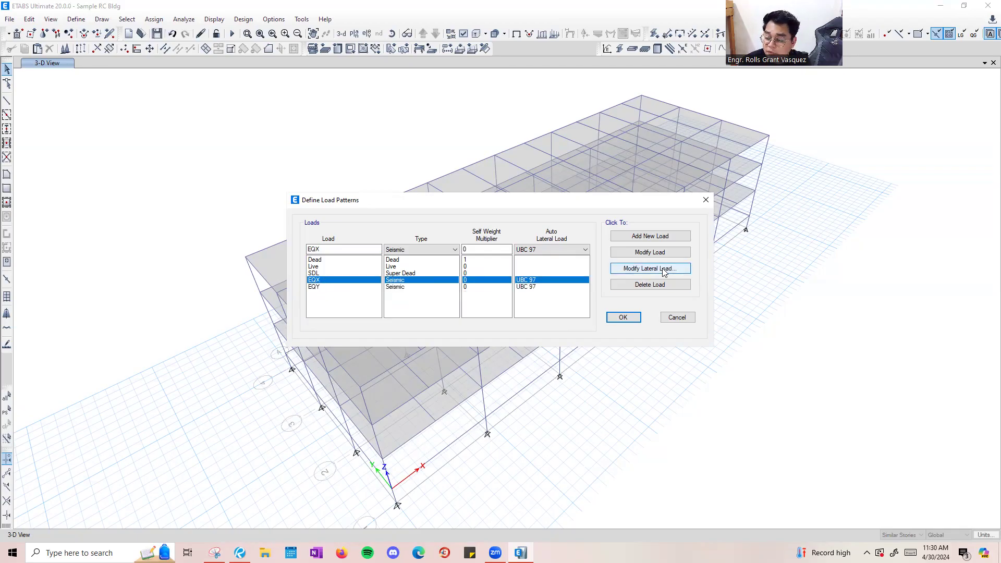
pyautogui.click(663, 269)
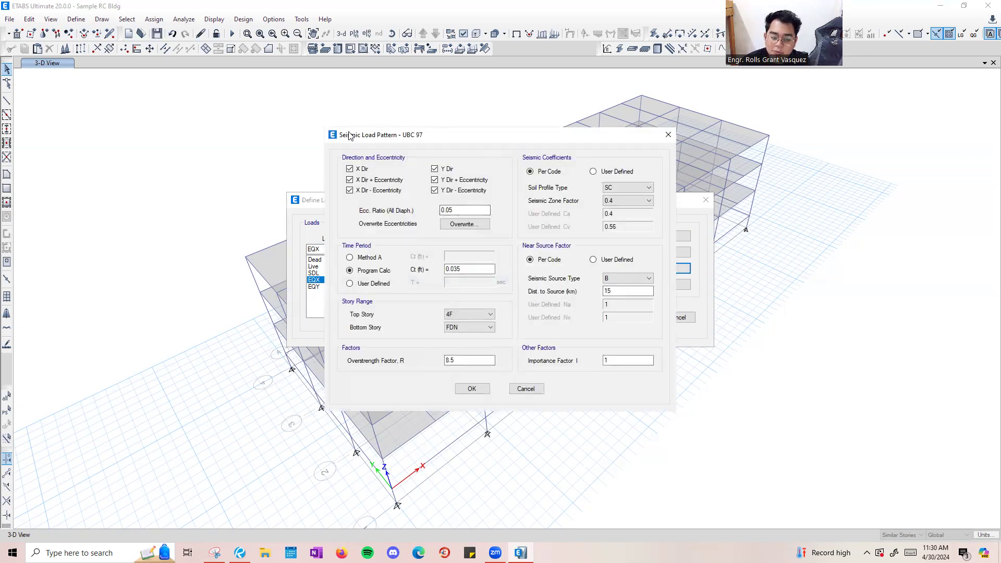
pyautogui.moveTo(349, 134); pyautogui.dragTo(255, 134)
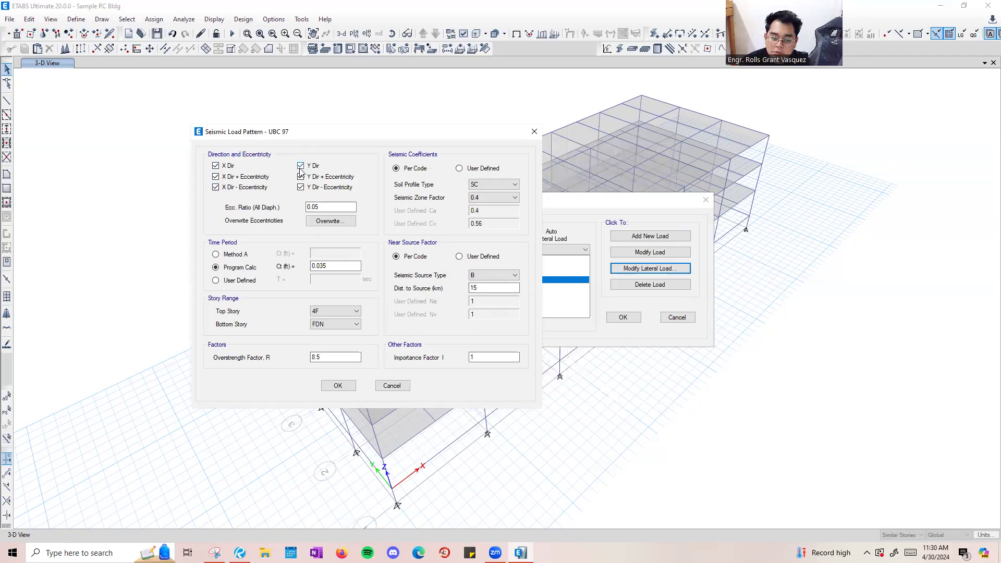
pyautogui.click(233, 187)
pyautogui.click(305, 177)
pyautogui.click(305, 166)
pyautogui.click(305, 187)
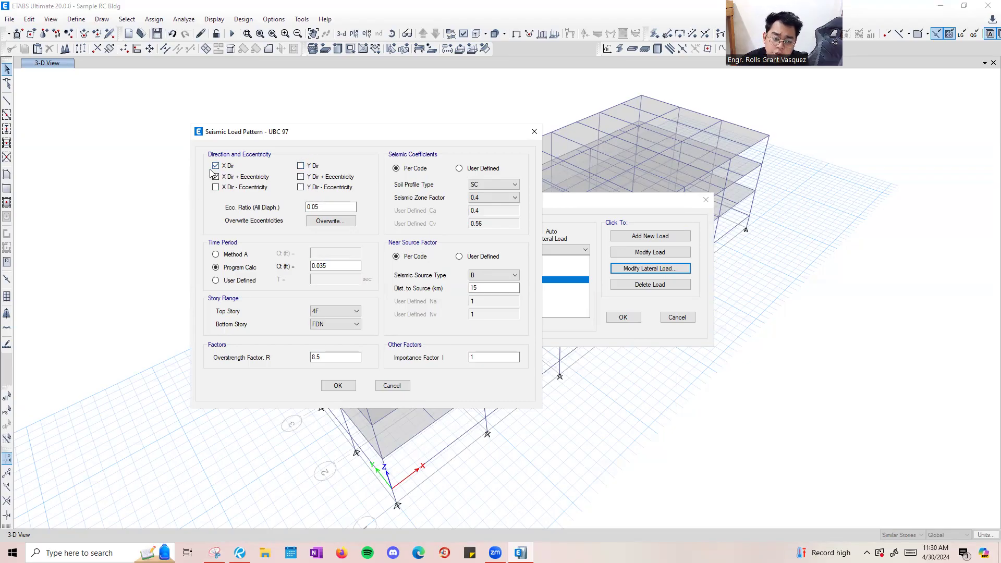
pyautogui.click(330, 207)
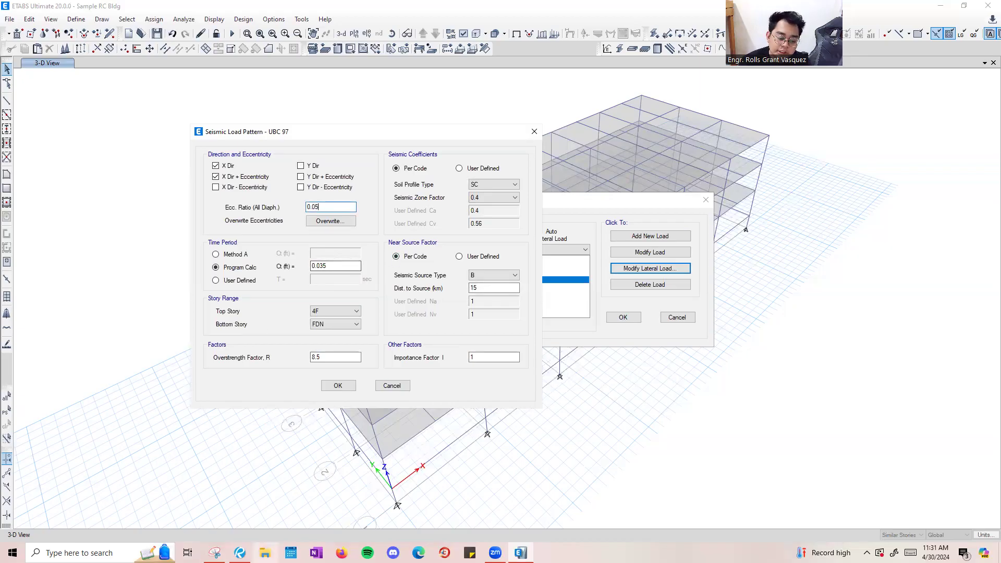
# Switch to Revu and insert one blank 8.5 x 11 inch portrait page after page 1 of Document2.
pyautogui.click(241, 552)
pyautogui.hotkey('ctrl', '0')
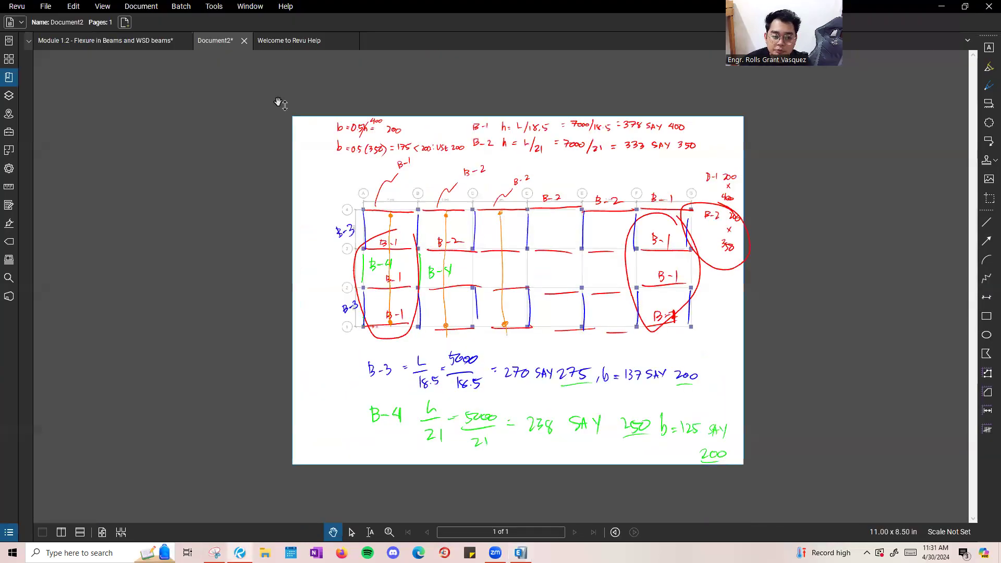
pyautogui.click(45, 6)
pyautogui.click(64, 21)
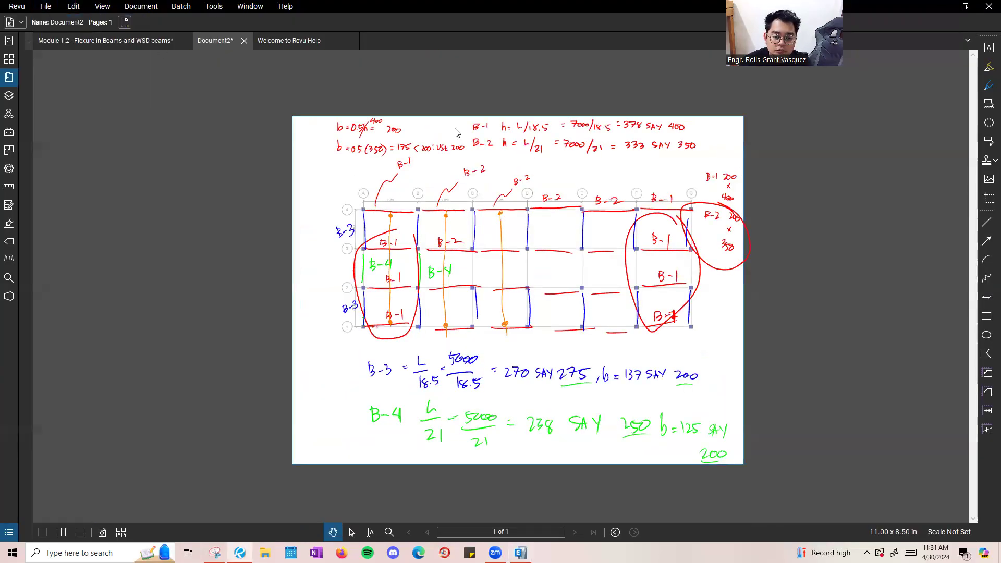
pyautogui.click(600, 196)
pyautogui.click(45, 6)
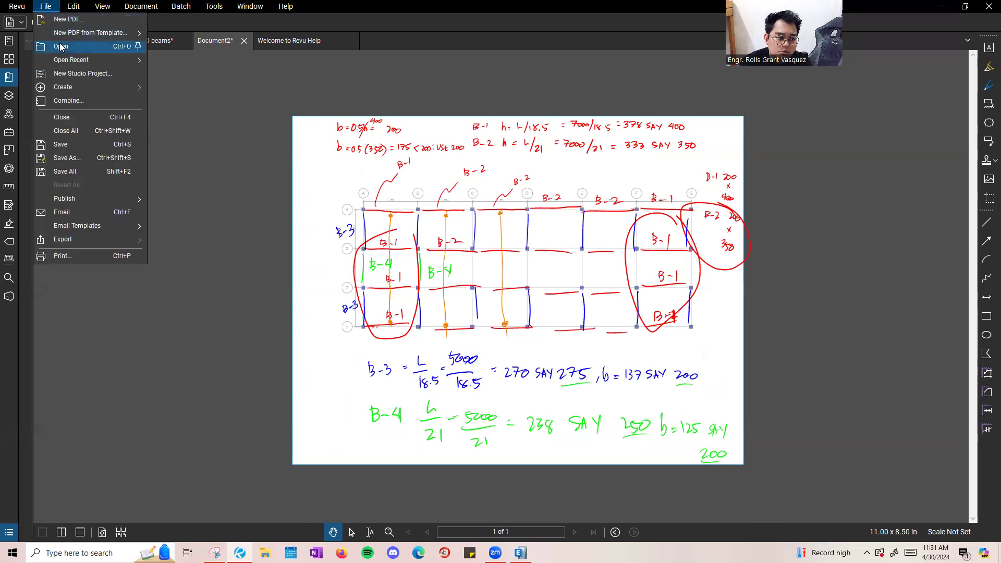
pyautogui.moveTo(141, 6)
pyautogui.moveTo(139, 65)
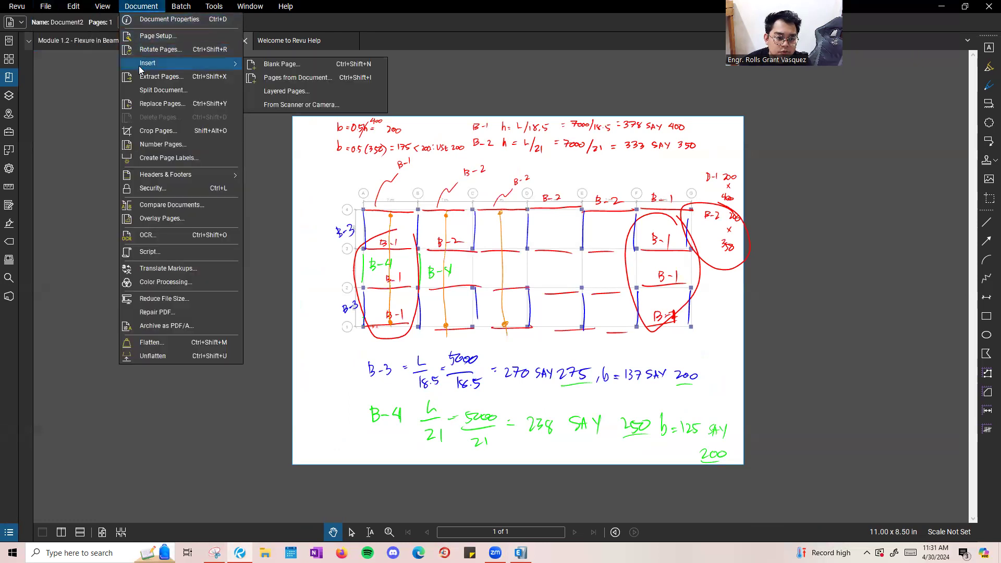
pyautogui.click(278, 63)
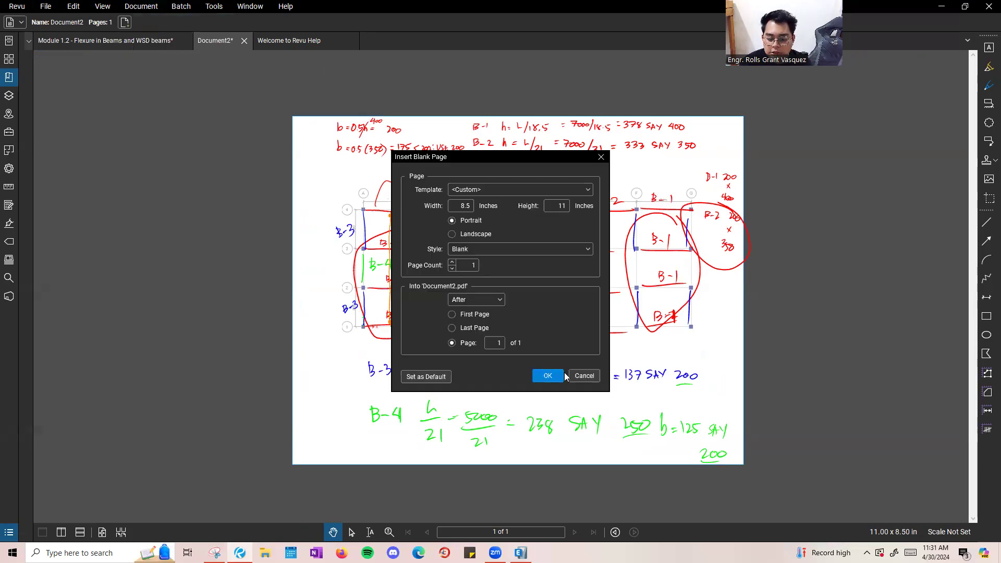
pyautogui.click(562, 376)
pyautogui.scroll(2, 399, 217)
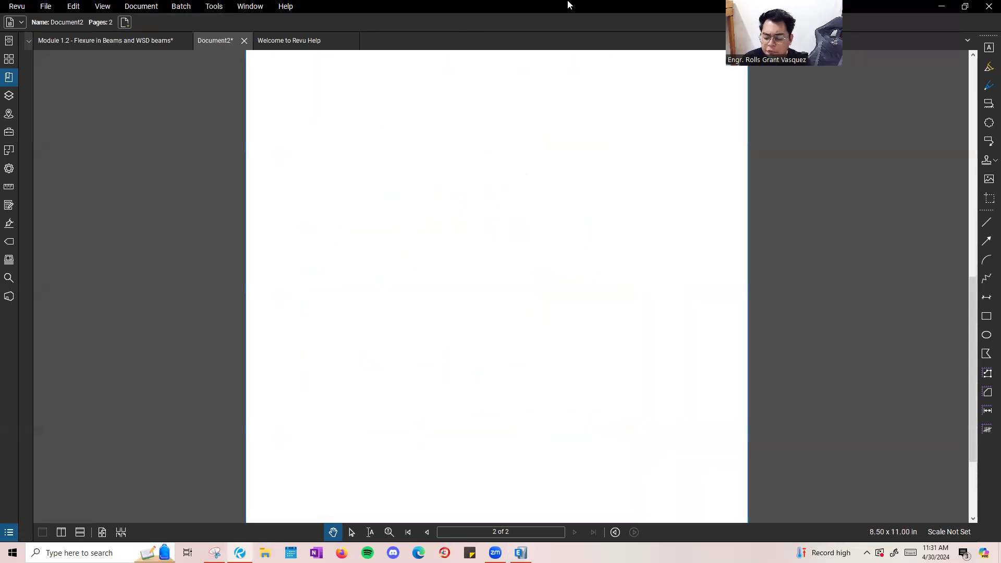
# Handwrite the period formula T = Ct·hn^(3/4) with the Pen on the blank page, circle Ct and draw a leader line down from it.
pyautogui.press('p')
pyautogui.moveTo(324, 104)
pyautogui.mouseDown()
pyautogui.moveTo(323, 145)
pyautogui.moveTo(354, 103)
pyautogui.mouseUp()
pyautogui.moveTo(354, 133); pyautogui.dragTo(366, 131)
pyautogui.moveTo(356, 140); pyautogui.dragTo(366, 139)
pyautogui.moveTo(422, 101)
pyautogui.mouseDown()
pyautogui.moveTo(424, 140)
pyautogui.moveTo(441, 139)
pyautogui.mouseUp()
pyautogui.moveTo(433, 126)
pyautogui.mouseDown()
pyautogui.moveTo(485, 147)
pyautogui.moveTo(475, 138)
pyautogui.moveTo(482, 155)
pyautogui.mouseUp()
pyautogui.moveTo(485, 87); pyautogui.dragTo(489, 98)
pyautogui.moveTo(513, 81)
pyautogui.mouseDown()
pyautogui.moveTo(508, 103)
pyautogui.moveTo(518, 115)
pyautogui.mouseUp()
pyautogui.moveTo(415, 79); pyautogui.dragTo(412, 83)
pyautogui.moveTo(399, 174)
pyautogui.mouseDown()
pyautogui.moveTo(314, 253)
pyautogui.moveTo(345, 268)
pyautogui.moveTo(350, 248)
pyautogui.mouseUp()
# Handwrite "0.0731 CONC SMRF" below the leader line from Ct.
pyautogui.click(326, 272)
pyautogui.moveTo(368, 249)
pyautogui.mouseDown()
pyautogui.moveTo(373, 276)
pyautogui.moveTo(389, 276)
pyautogui.mouseUp()
pyautogui.moveTo(414, 249); pyautogui.dragTo(414, 279)
pyautogui.moveTo(477, 244)
pyautogui.mouseDown()
pyautogui.moveTo(475, 266)
pyautogui.moveTo(484, 246)
pyautogui.moveTo(503, 243)
pyautogui.mouseUp()
pyautogui.moveTo(523, 249)
pyautogui.mouseDown()
pyautogui.moveTo(523, 266)
pyautogui.moveTo(547, 268)
pyautogui.mouseUp()
pyautogui.moveTo(567, 245)
pyautogui.mouseDown()
pyautogui.moveTo(591, 266)
pyautogui.moveTo(635, 244)
pyautogui.mouseUp()
# Handwrite "0.0853 STEEL SMRF" beneath the concrete coefficient.
pyautogui.moveTo(313, 308); pyautogui.dragTo(311, 308)
pyautogui.click(326, 330)
pyautogui.moveTo(349, 308)
pyautogui.mouseDown()
pyautogui.moveTo(339, 319)
pyautogui.moveTo(349, 310)
pyautogui.mouseUp()
pyautogui.moveTo(390, 307)
pyautogui.mouseDown()
pyautogui.moveTo(410, 315)
pyautogui.moveTo(424, 347)
pyautogui.mouseUp()
pyautogui.moveTo(496, 312); pyautogui.dragTo(475, 346)
pyautogui.moveTo(488, 319)
pyautogui.mouseDown()
pyautogui.moveTo(508, 316)
pyautogui.moveTo(500, 344)
pyautogui.mouseUp()
pyautogui.moveTo(527, 319)
pyautogui.mouseDown()
pyautogui.moveTo(547, 312)
pyautogui.moveTo(553, 348)
pyautogui.mouseUp()
pyautogui.moveTo(557, 320)
pyautogui.mouseDown()
pyautogui.moveTo(573, 316)
pyautogui.moveTo(579, 342)
pyautogui.mouseUp()
pyautogui.moveTo(578, 318); pyautogui.dragTo(605, 354)
pyautogui.moveTo(669, 316)
pyautogui.mouseDown()
pyautogui.moveTo(643, 348)
pyautogui.moveTo(688, 348)
pyautogui.moveTo(691, 323)
pyautogui.mouseUp()
pyautogui.moveTo(691, 324); pyautogui.dragTo(713, 355)
pyautogui.moveTo(709, 324); pyautogui.dragTo(726, 316)
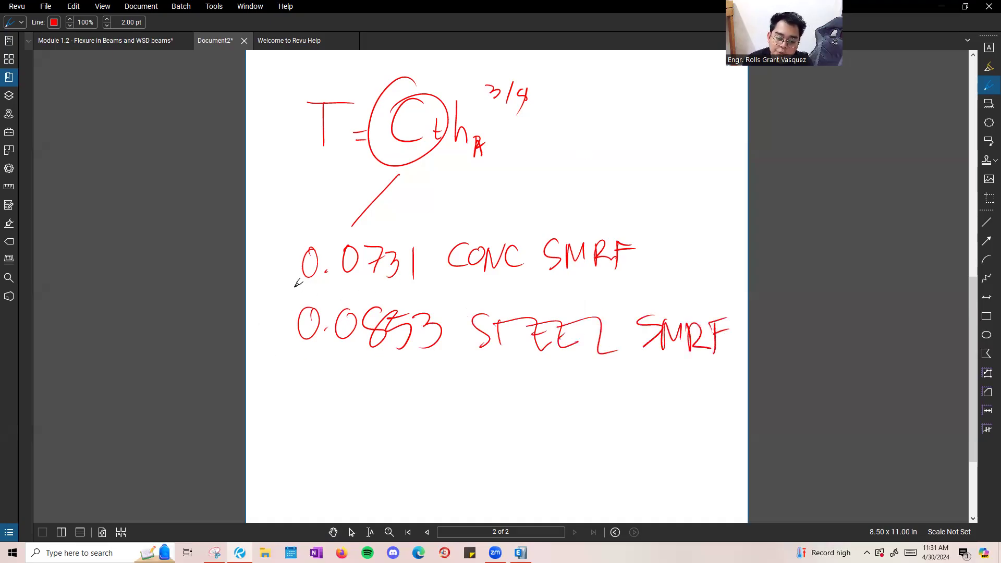
# Tick the 0.0731 coefficient, mark its unit as m with an arrow, and draw another arrow to a circled 0.03.
pyautogui.moveTo(254, 268); pyautogui.dragTo(279, 246)
pyautogui.moveTo(417, 243)
pyautogui.mouseDown()
pyautogui.moveTo(453, 214)
pyautogui.moveTo(469, 217)
pyautogui.mouseUp()
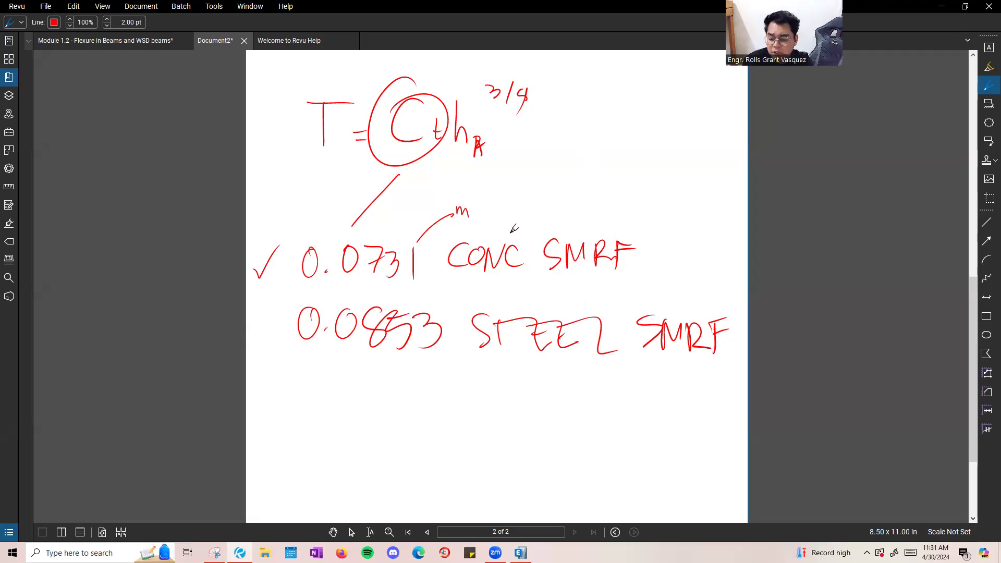
pyautogui.moveTo(485, 213)
pyautogui.mouseDown()
pyautogui.moveTo(554, 184)
pyautogui.moveTo(549, 194)
pyautogui.mouseUp()
pyautogui.click(597, 183)
pyautogui.moveTo(591, 165)
pyautogui.mouseDown()
pyautogui.moveTo(620, 165)
pyautogui.moveTo(642, 182)
pyautogui.mouseUp()
pyautogui.moveTo(588, 147)
pyautogui.mouseDown()
pyautogui.moveTo(652, 137)
pyautogui.moveTo(577, 148)
pyautogui.mouseUp()
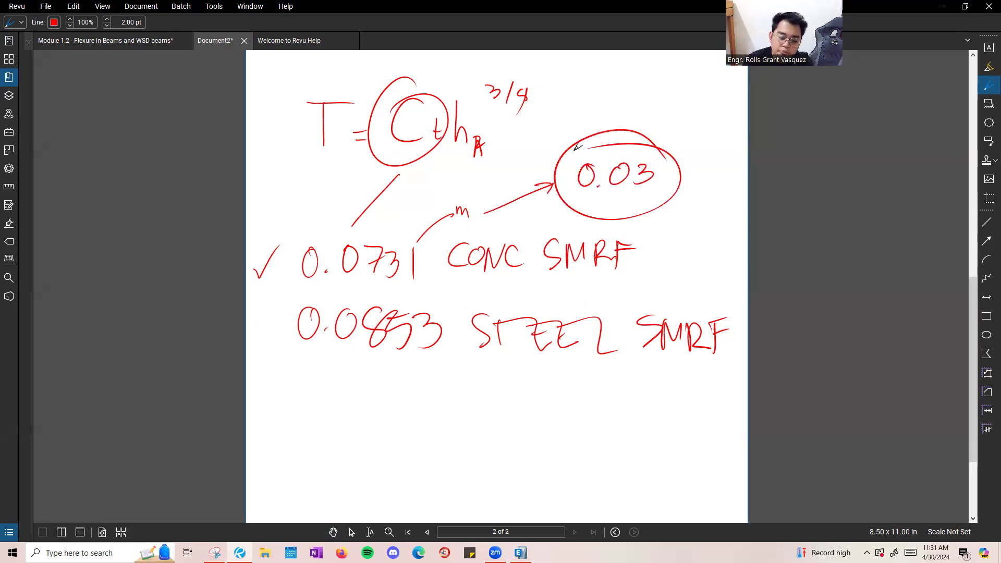
# Switch to ETABS to check the Ct (ft) value of the seismic load pattern, and return to the Revu notes.
pyautogui.hotkey('alt', 'Tab')
pyautogui.click(337, 267)
pyautogui.hotkey('alt', 'Tab')
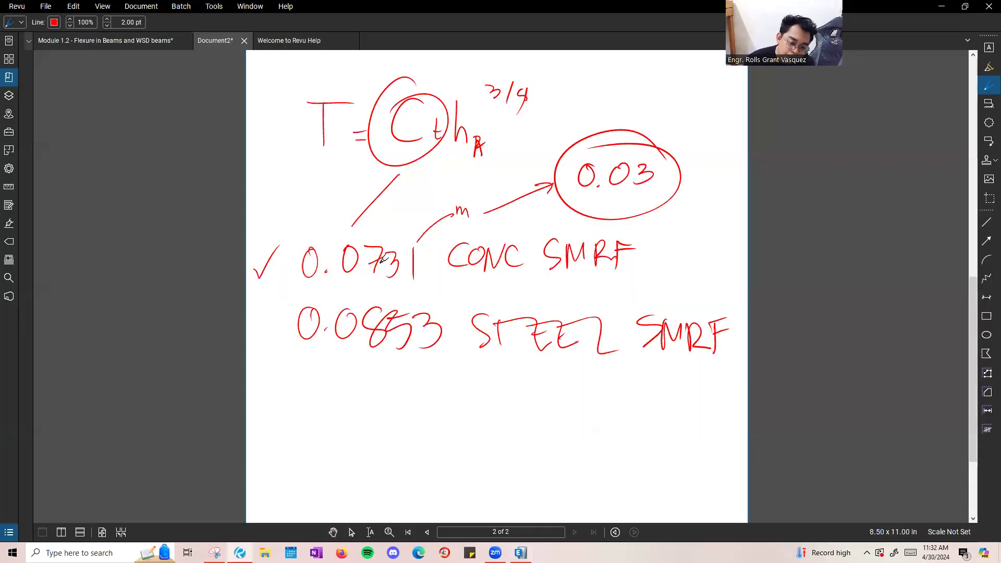
# Check the Ct (ft) value in ETABS, mark the unit m beside 0.0731 in the Revu notes, and return to ETABS.
pyautogui.hotkey('alt', 'Tab')
pyautogui.press('Right')
pyautogui.hotkey('alt', 'Tab')
pyautogui.moveTo(428, 268); pyautogui.dragTo(447, 281)
pyautogui.hotkey('alt', 'Tab')
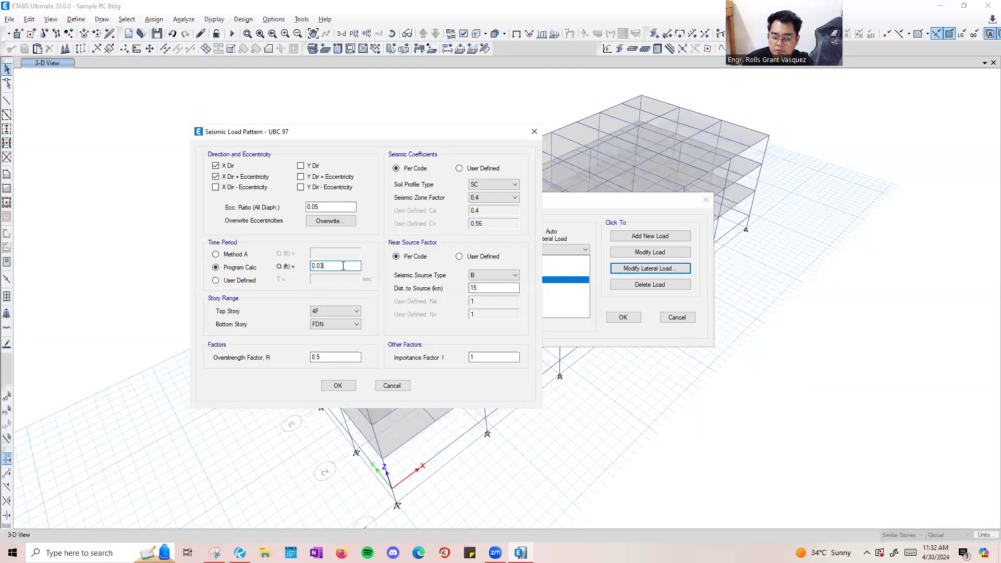
# Review the seismic load pattern's story range choices, keeping 4F to FDN, and check the overstrength factor R.
pyautogui.click(324, 326)
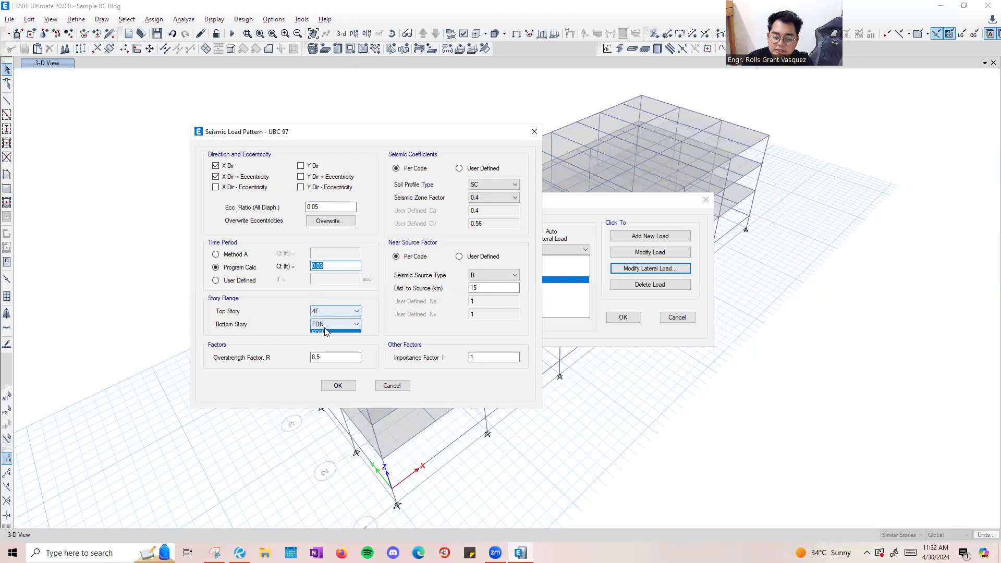
pyautogui.click(329, 323)
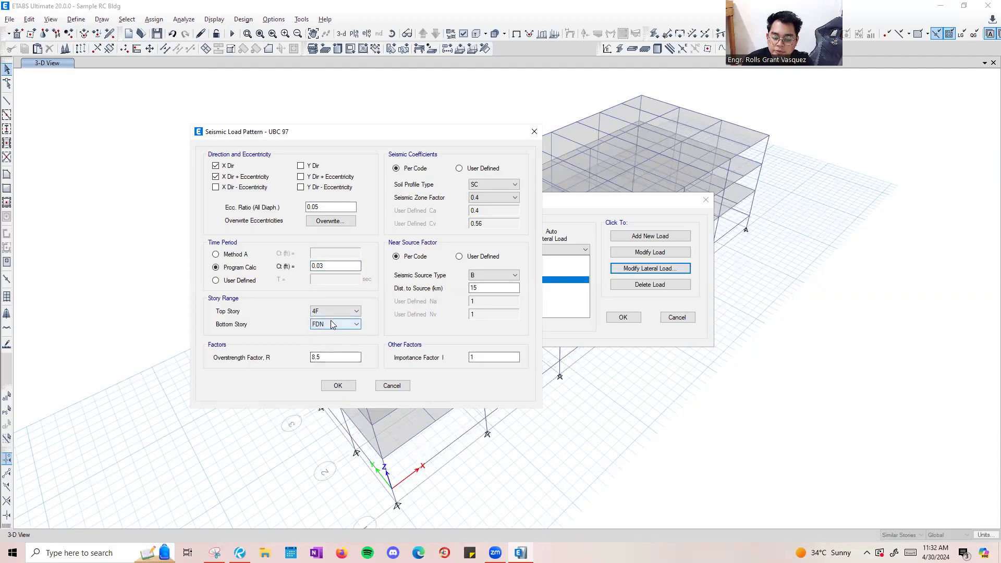
pyautogui.click(331, 311)
pyautogui.click(331, 320)
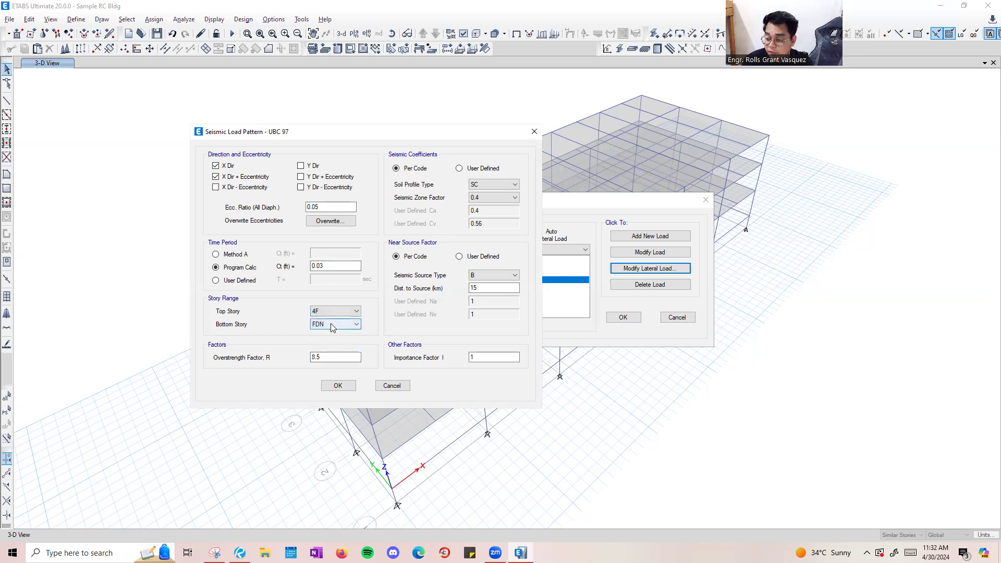
pyautogui.click(326, 359)
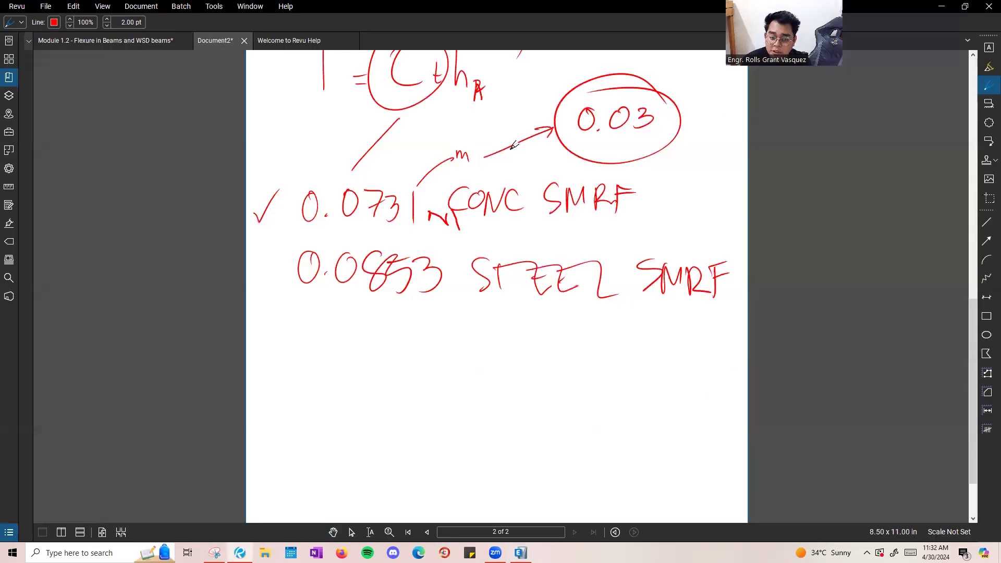
# Handwrite the base shear formula V = (Cv I / R T) W in Revu below the Ct coefficients.
pyautogui.moveTo(316, 325)
pyautogui.mouseDown()
pyautogui.moveTo(344, 325)
pyautogui.moveTo(368, 348)
pyautogui.mouseUp()
pyautogui.moveTo(360, 358); pyautogui.dragTo(369, 356)
pyautogui.moveTo(436, 315); pyautogui.dragTo(438, 357)
pyautogui.moveTo(441, 345); pyautogui.dragTo(452, 338)
pyautogui.moveTo(471, 325)
pyautogui.mouseDown()
pyautogui.moveTo(468, 356)
pyautogui.moveTo(488, 318)
pyautogui.mouseUp()
pyautogui.moveTo(455, 355); pyautogui.dragTo(479, 353)
pyautogui.moveTo(398, 371); pyautogui.dragTo(469, 365)
pyautogui.moveTo(424, 390)
pyautogui.mouseDown()
pyautogui.moveTo(443, 423)
pyautogui.moveTo(471, 395)
pyautogui.mouseUp()
pyautogui.moveTo(452, 399); pyautogui.dragTo(454, 423)
pyautogui.moveTo(503, 344); pyautogui.dragTo(528, 341)
# Circle R in the base shear formula and draw an arrow from it to a handwritten 8.5.
pyautogui.moveTo(438, 380); pyautogui.dragTo(450, 386)
pyautogui.moveTo(434, 442)
pyautogui.mouseDown()
pyautogui.moveTo(483, 456)
pyautogui.moveTo(510, 432)
pyautogui.moveTo(511, 443)
pyautogui.mouseUp()
pyautogui.moveTo(552, 411)
pyautogui.mouseDown()
pyautogui.moveTo(565, 413)
pyautogui.moveTo(563, 435)
pyautogui.mouseUp()
pyautogui.moveTo(587, 415)
pyautogui.mouseDown()
pyautogui.moveTo(594, 410)
pyautogui.moveTo(558, 423)
pyautogui.mouseUp()
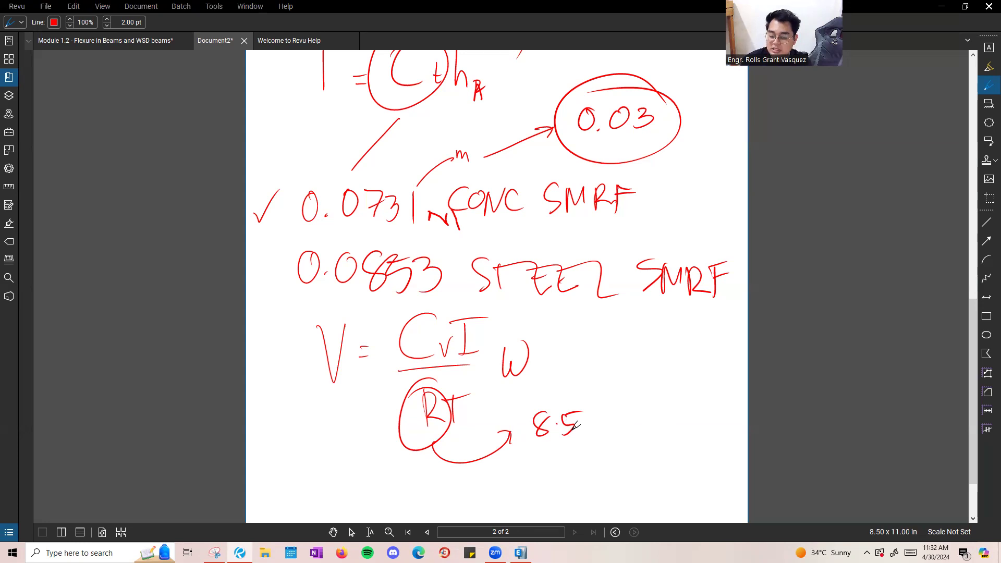
# Switch back to ETABS and set the EQX soil profile type to SD, with a seismic zone factor of 0.4.
pyautogui.hotkey('alt', 'Tab')
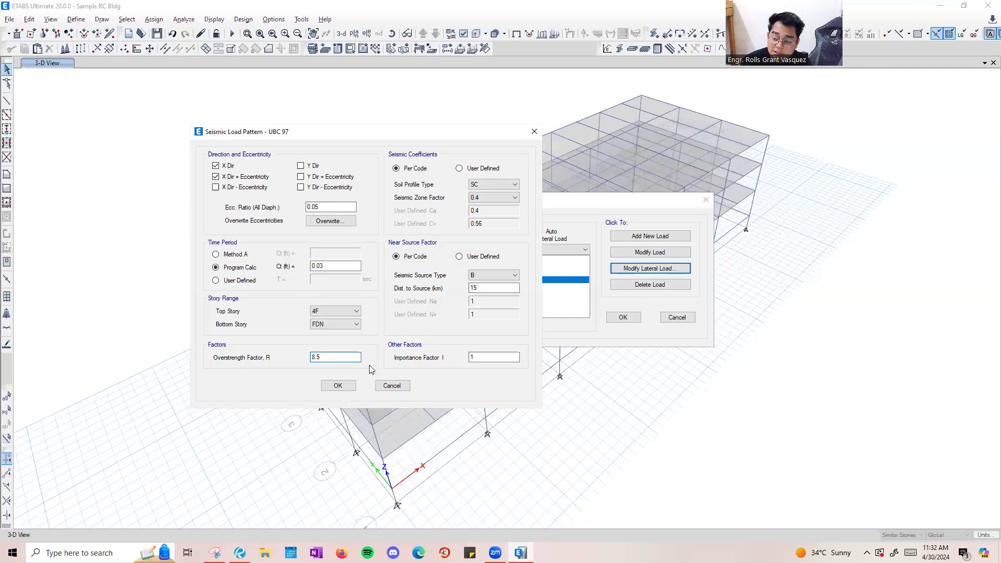
pyautogui.click(474, 187)
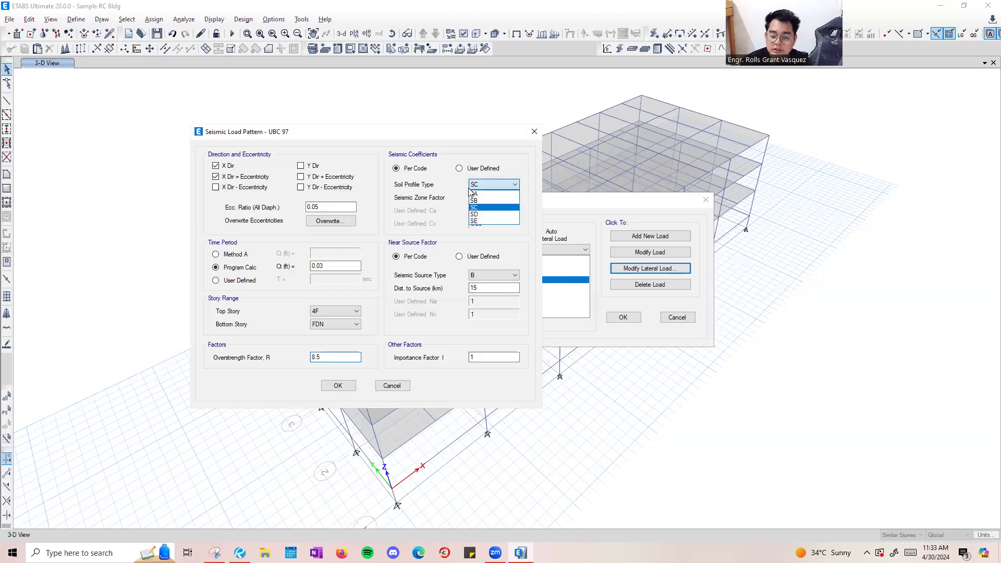
pyautogui.click(478, 214)
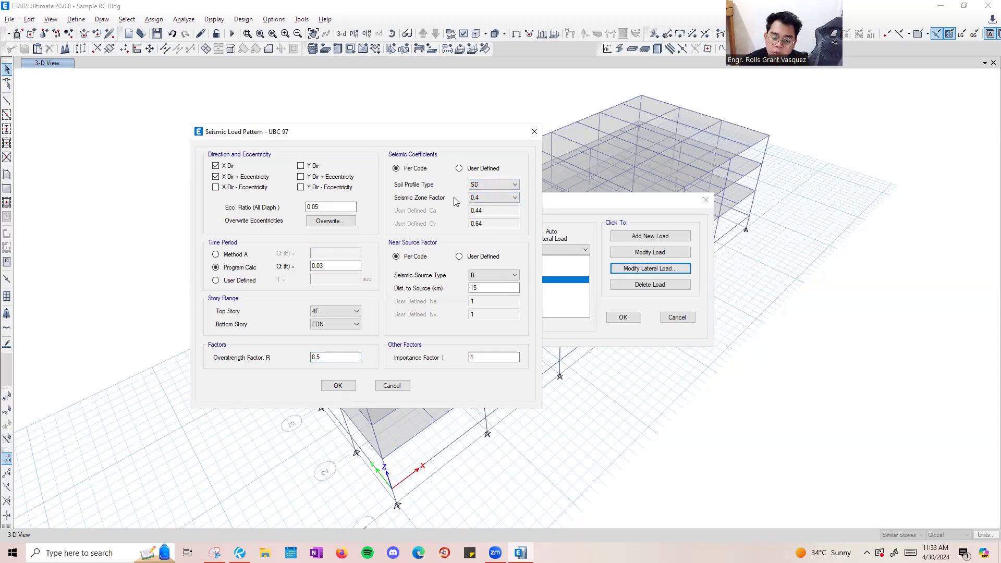
pyautogui.click(507, 200)
pyautogui.click(508, 200)
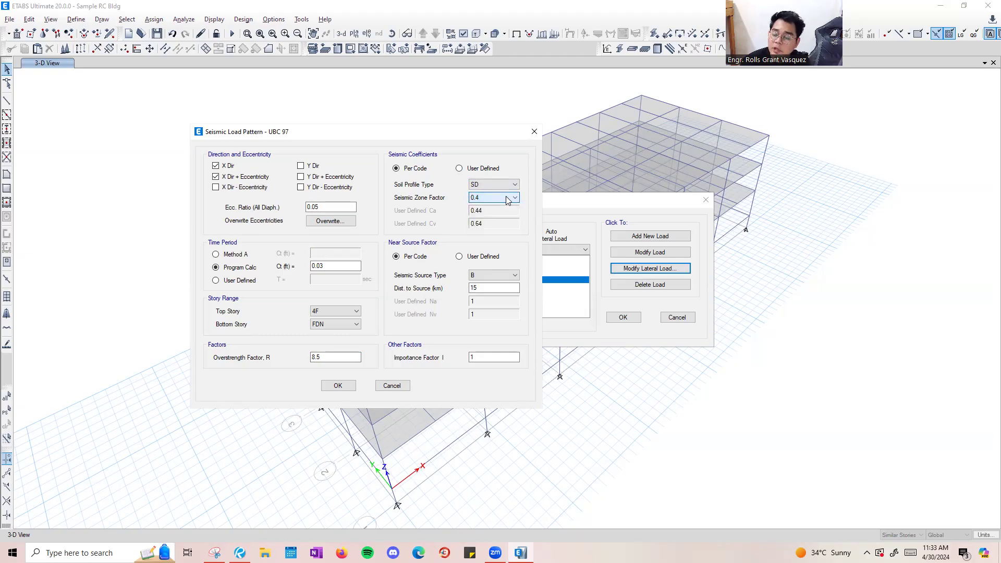
pyautogui.click(508, 199)
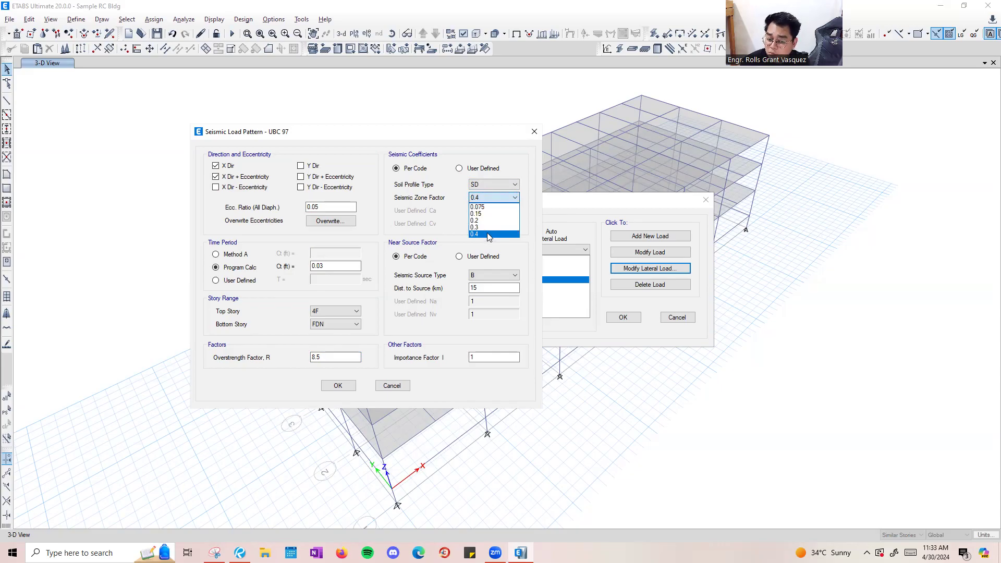
pyautogui.click(488, 235)
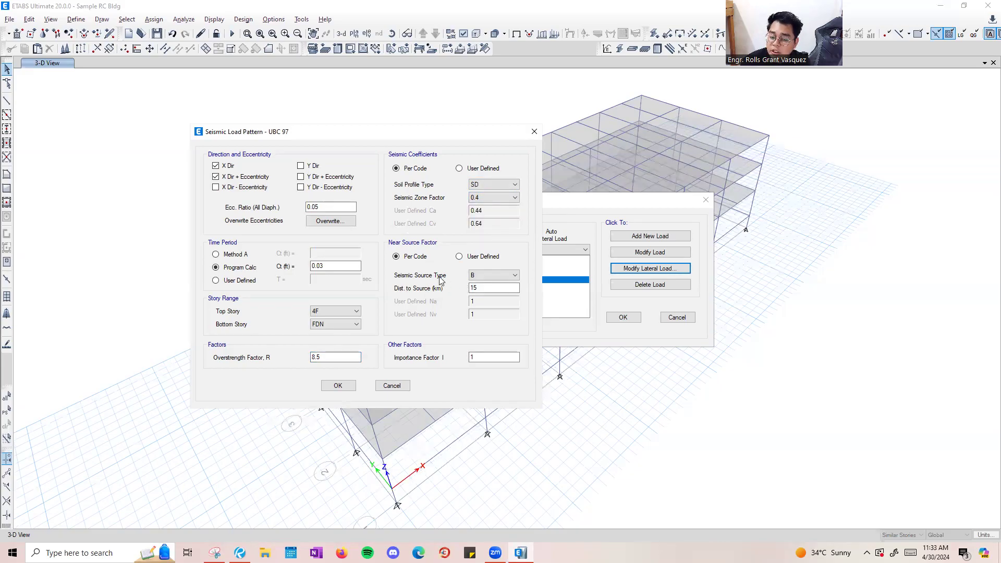
# Set the EQX seismic source type to A and select the distance to source value for replacement.
pyautogui.click(480, 273)
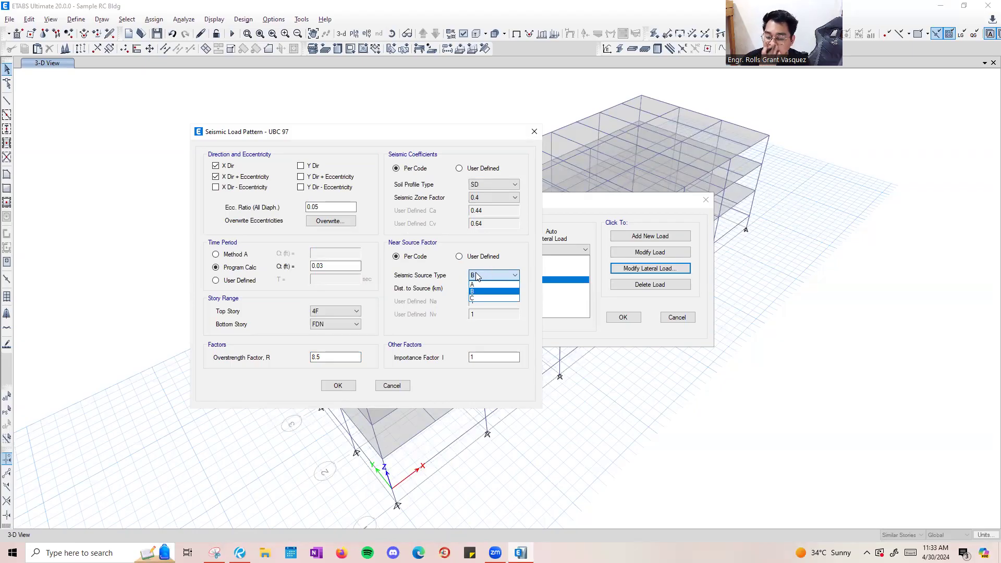
pyautogui.click(476, 285)
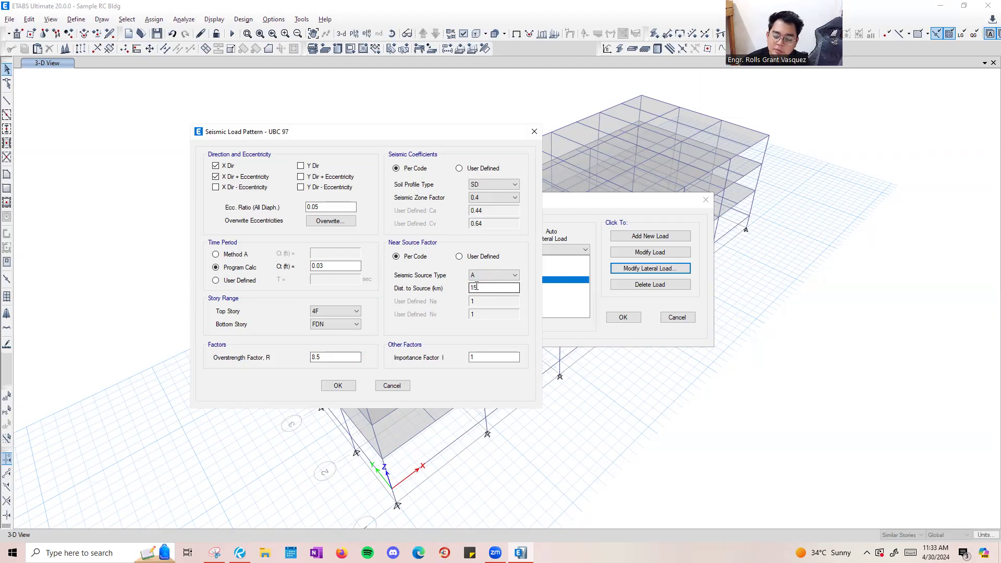
pyautogui.click(502, 277)
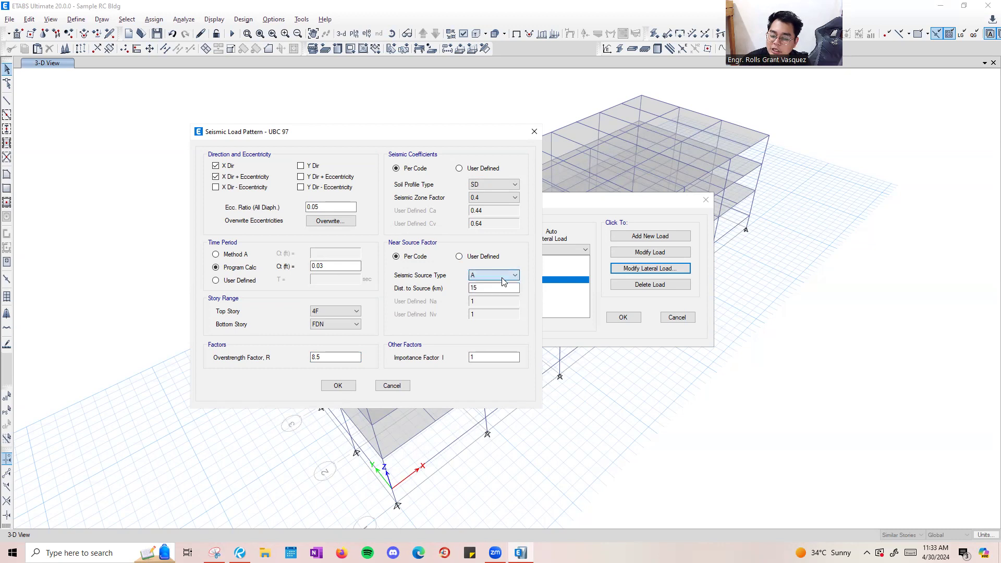
pyautogui.click(504, 276)
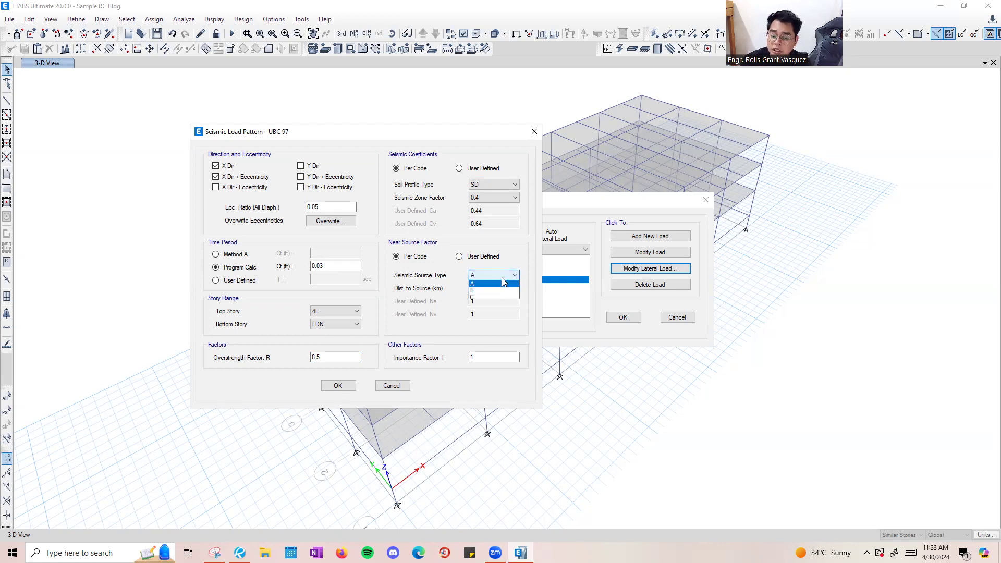
pyautogui.moveTo(479, 288); pyautogui.dragTo(463, 291)
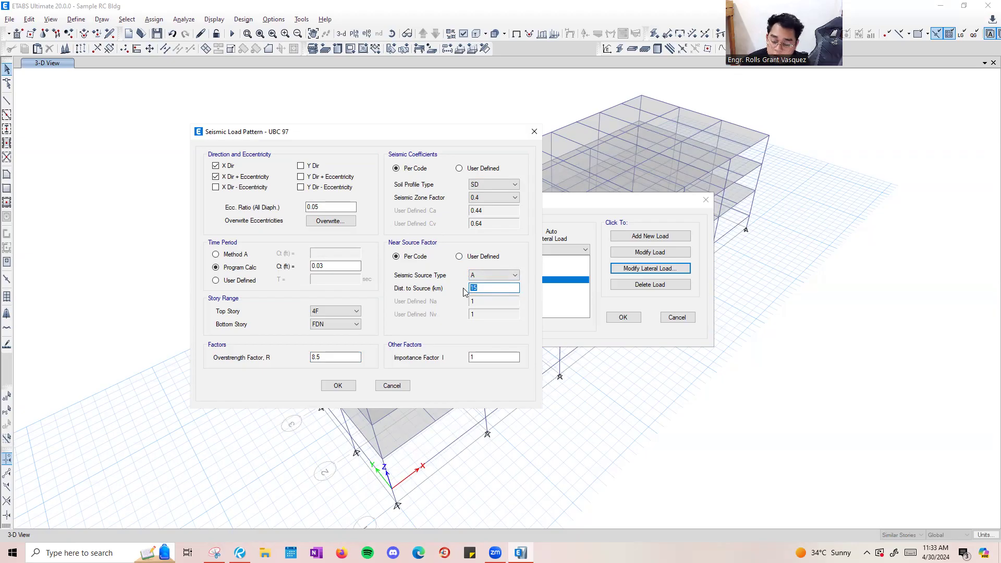
# Switch to Edge, search for "phivolcs fault finder", and open the PHIVOLCS FaultFinder site.
pyautogui.click(419, 553)
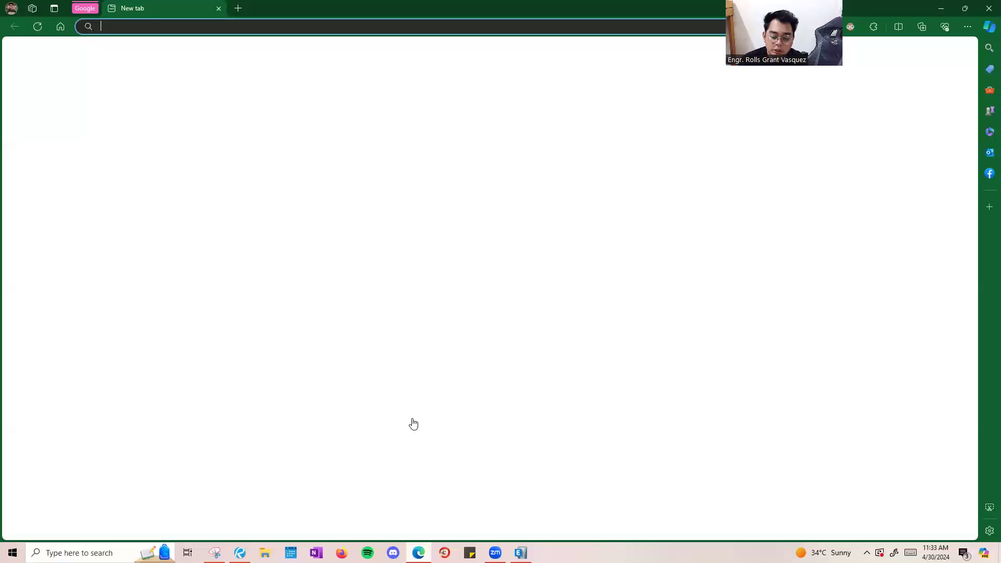
pyautogui.write('phivolcs fault finder')
pyautogui.press('Return')
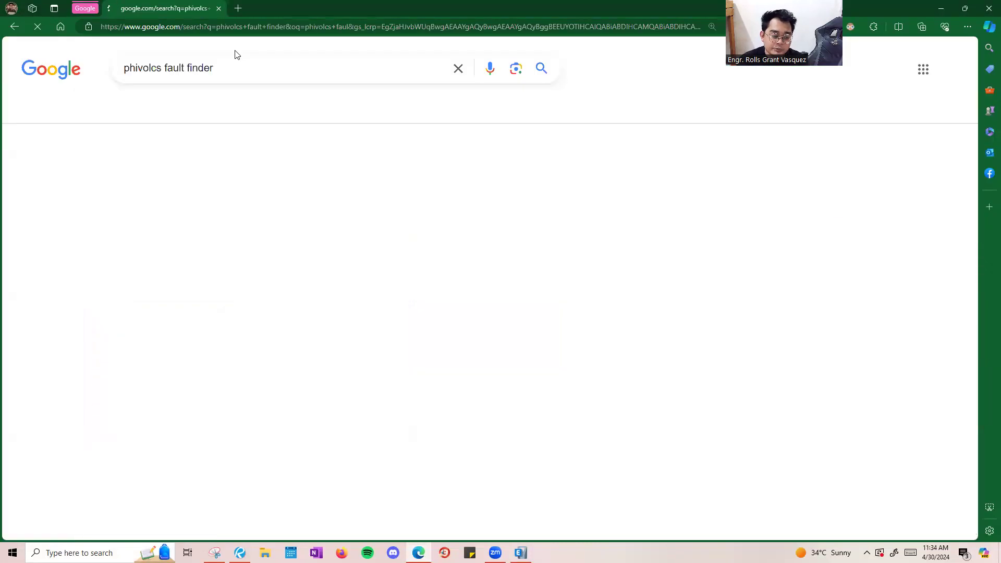
pyautogui.click(218, 201)
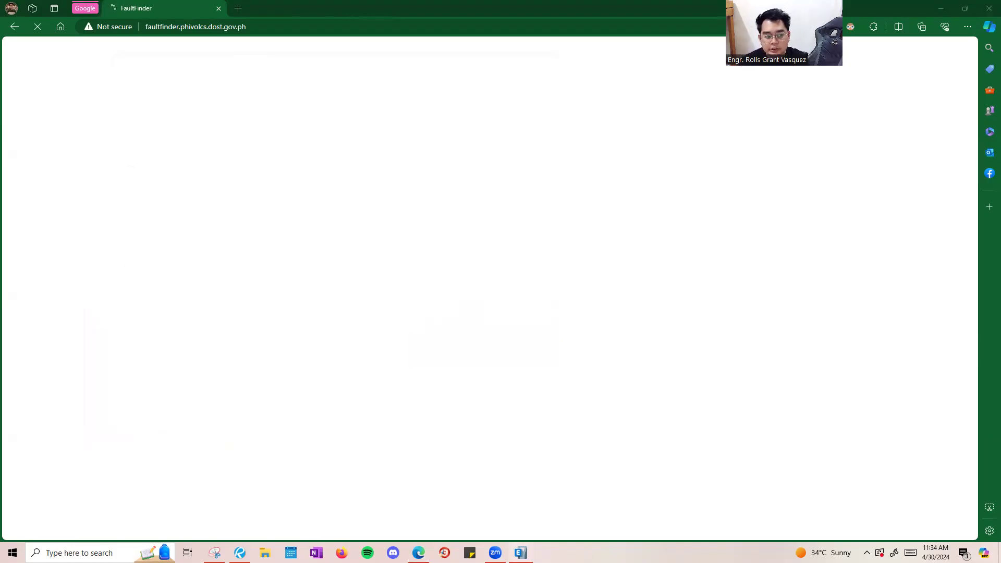
# Return to ETABS, set the EQX distance to source to 5 km, and accept the pattern with importance factor 1.
pyautogui.hotkey('alt', 'Tab')
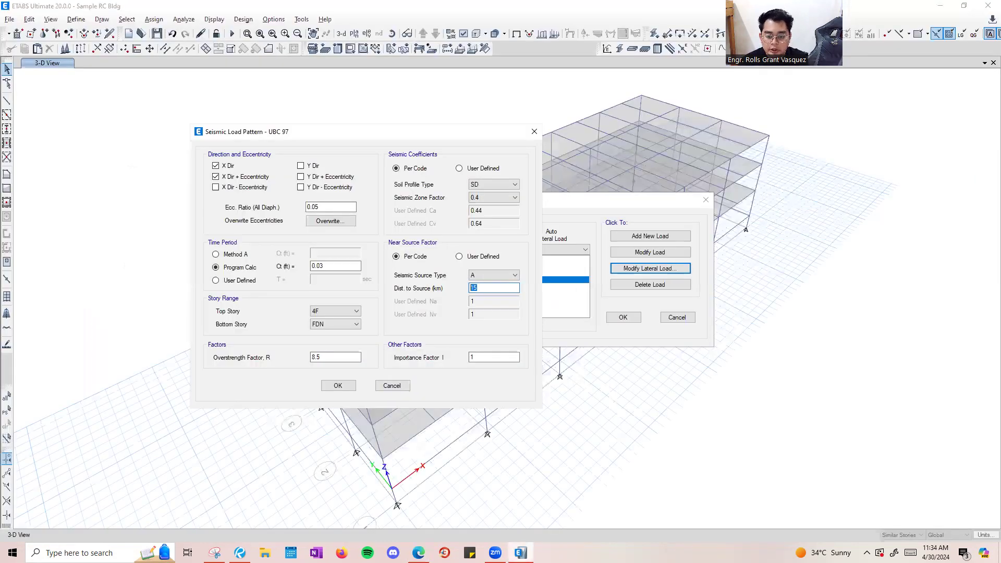
pyautogui.write('5')
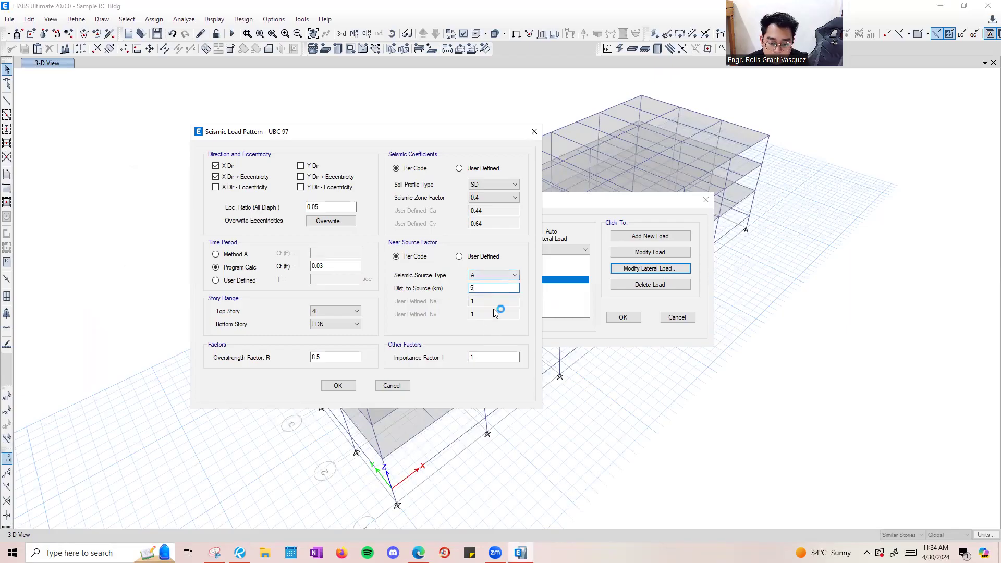
pyautogui.click(495, 358)
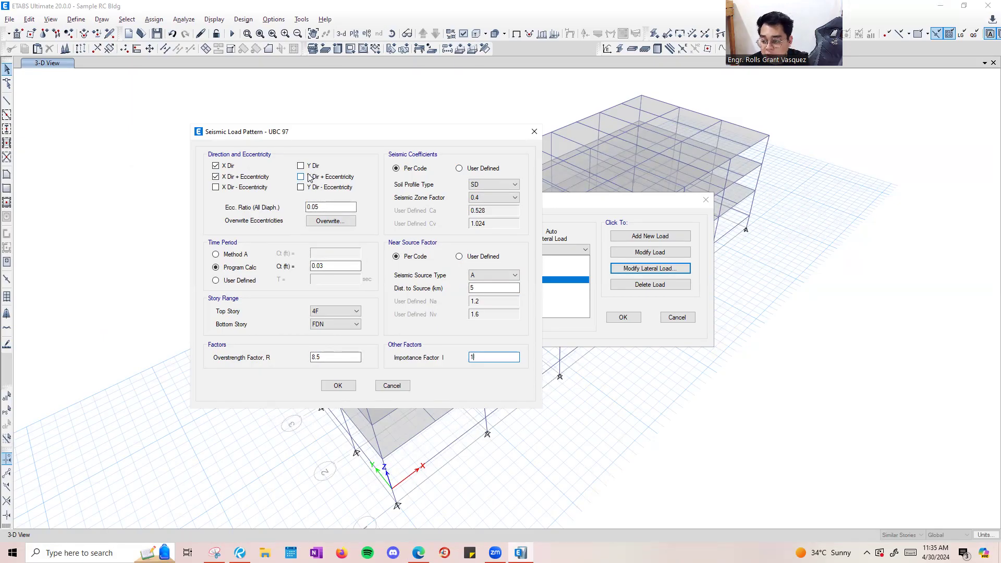
pyautogui.click(338, 385)
# Open the EQY lateral load settings and keep only Y Dir and Y Dir + Eccentricity enabled.
pyautogui.click(335, 288)
pyautogui.click(663, 269)
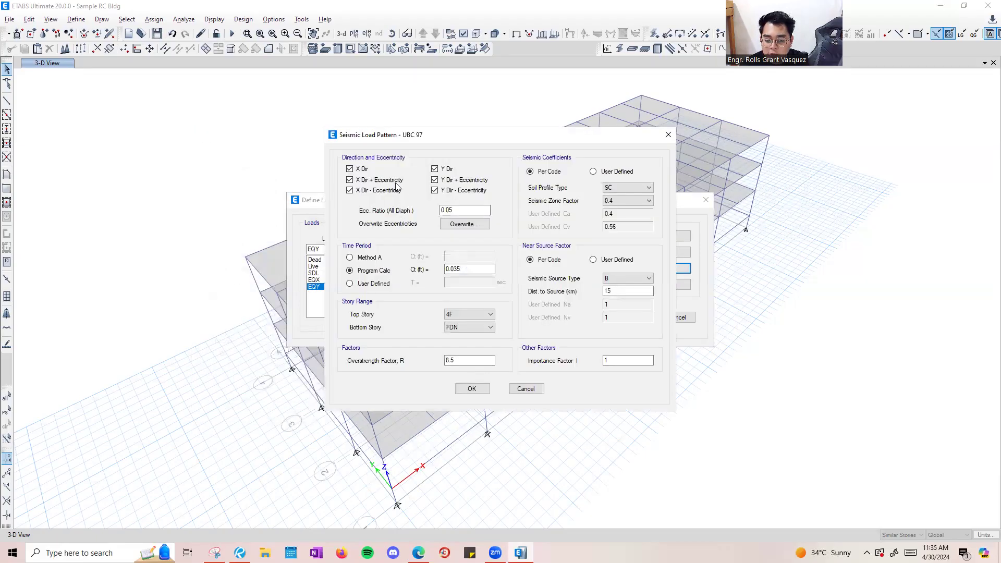
pyautogui.click(361, 169)
pyautogui.click(361, 182)
pyautogui.click(401, 193)
pyautogui.click(459, 193)
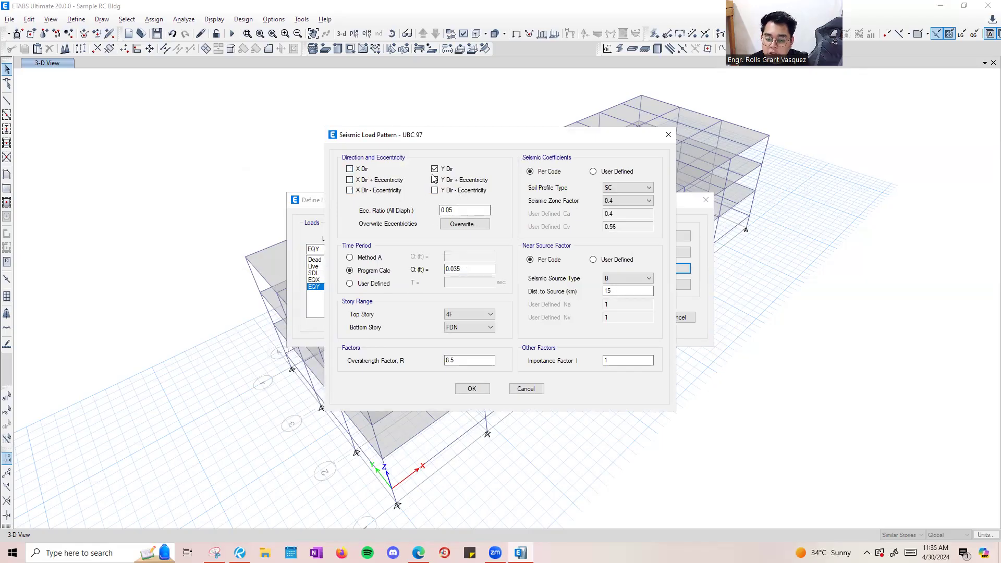
# Set the EQY Ct (ft) value to 0.03 and the soil profile type to SD.
pyautogui.click(471, 268)
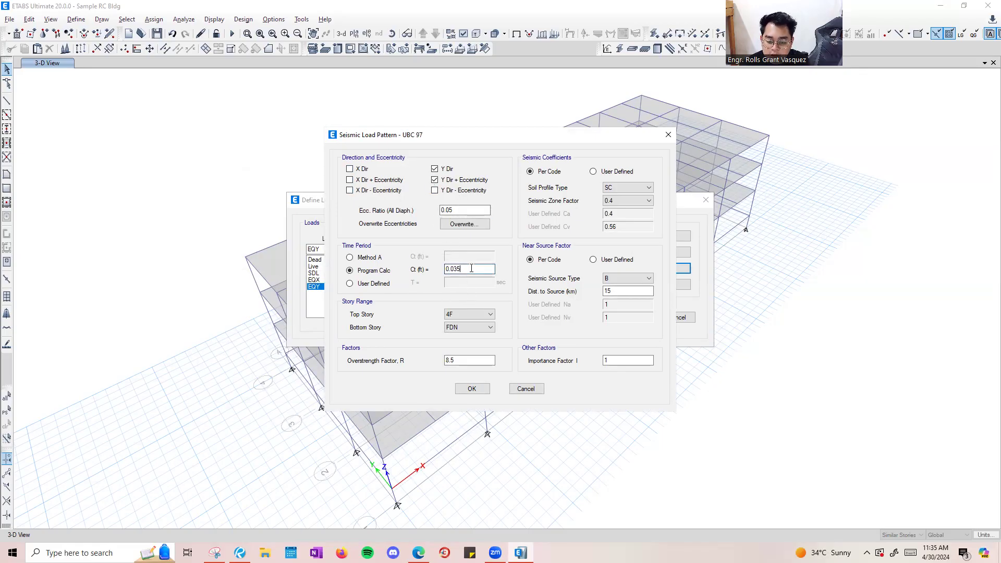
pyautogui.press('BackSpace')
pyautogui.click(606, 191)
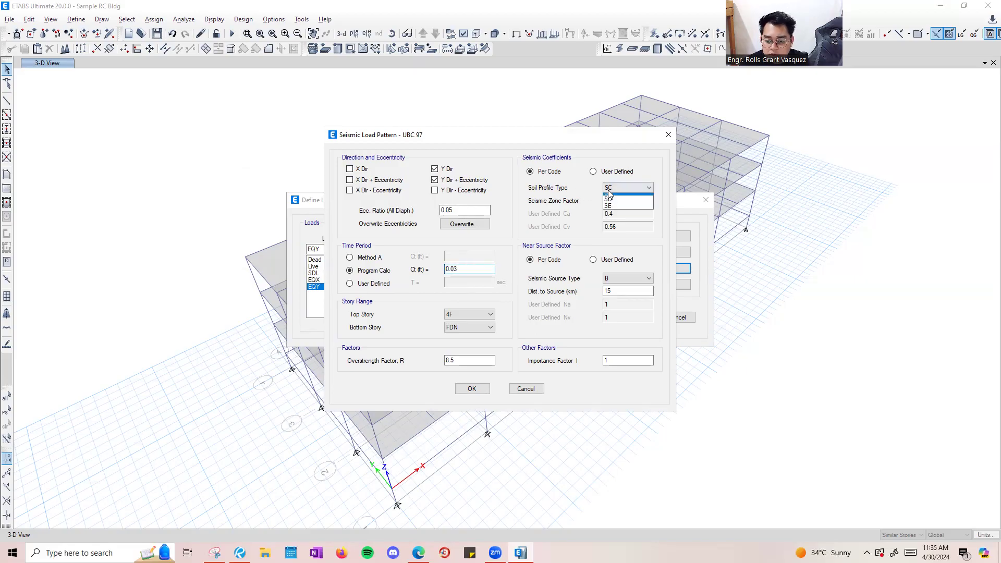
pyautogui.click(620, 222)
# Set the EQY seismic source type to A and distance to source to 5 km, and accept the load pattern definitions.
pyautogui.click(628, 278)
pyautogui.click(614, 287)
pyautogui.press('Tab')
pyautogui.write('5')
pyautogui.press('Tab')
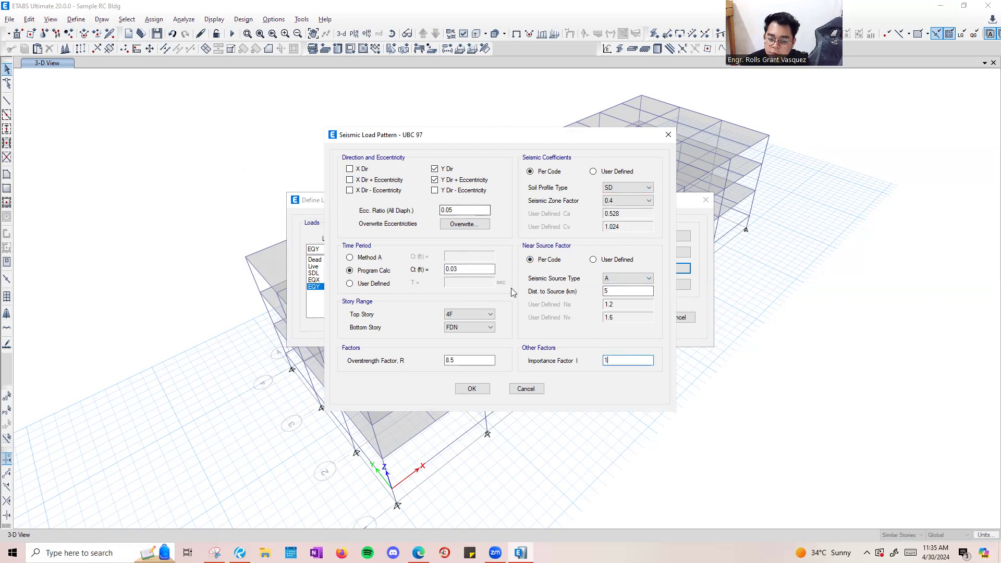
pyautogui.click(471, 389)
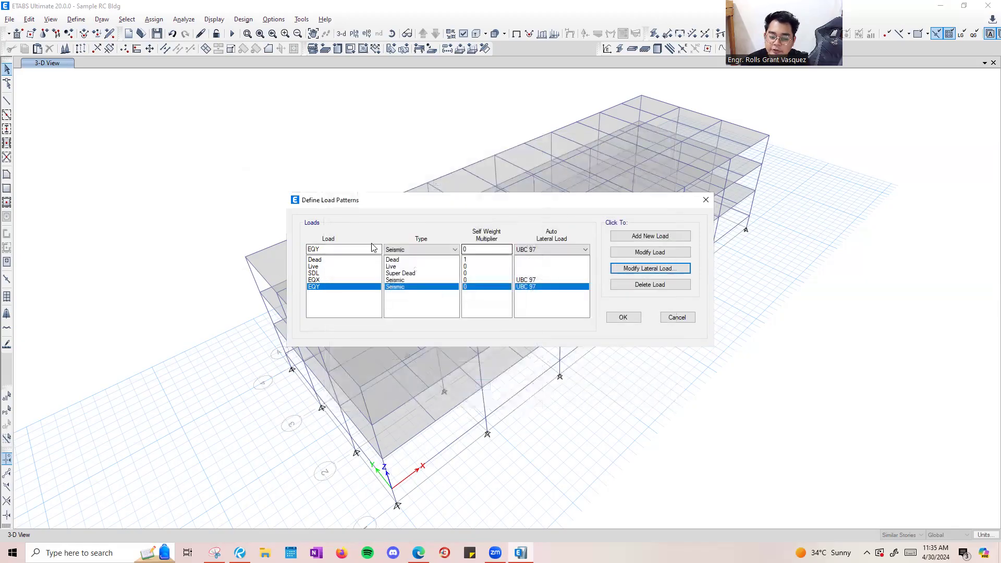
pyautogui.click(623, 316)
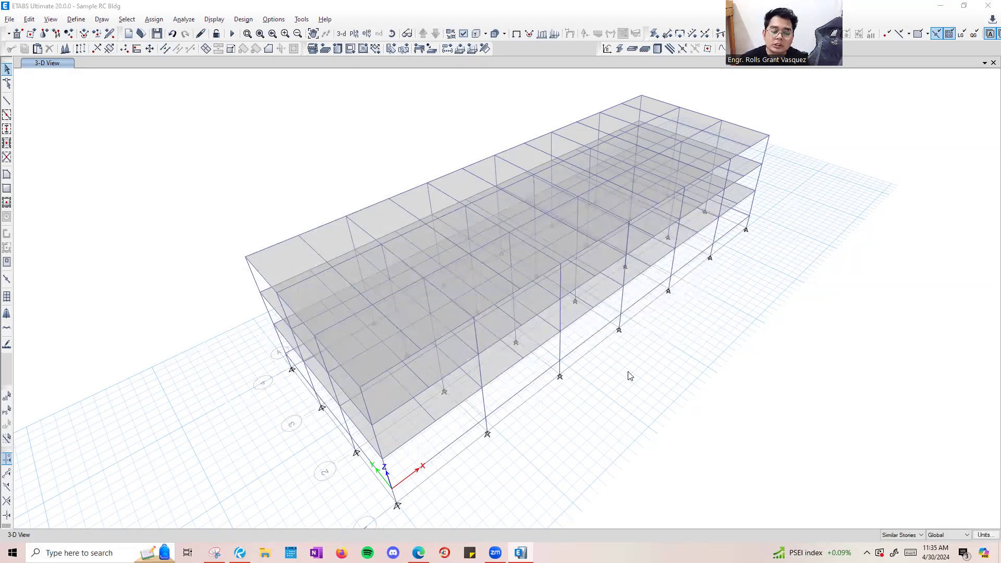
# Display the plan view of story 4F.
pyautogui.moveTo(623, 426); pyautogui.dragTo(632, 364, button='middle')
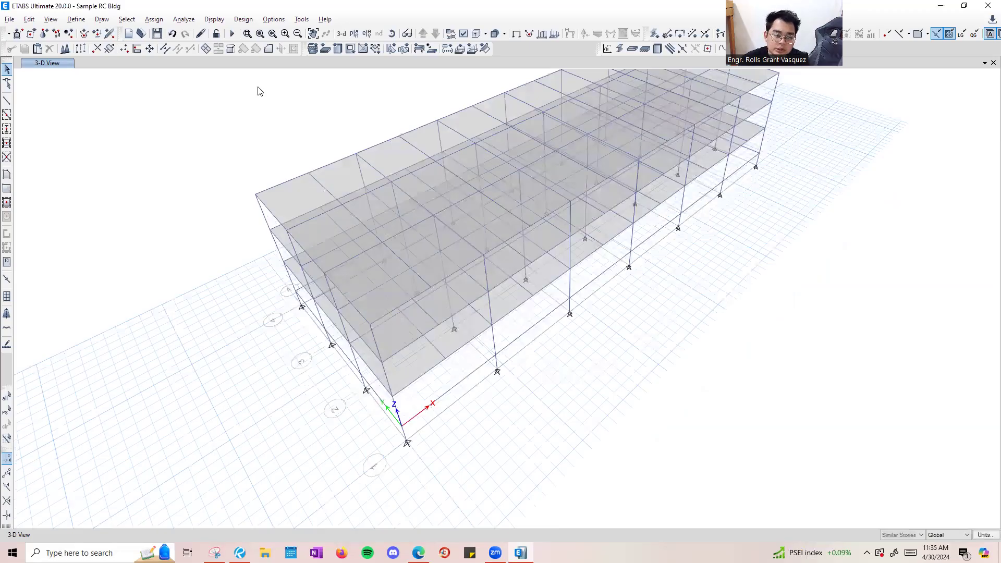
pyautogui.click(341, 35)
pyautogui.click(354, 34)
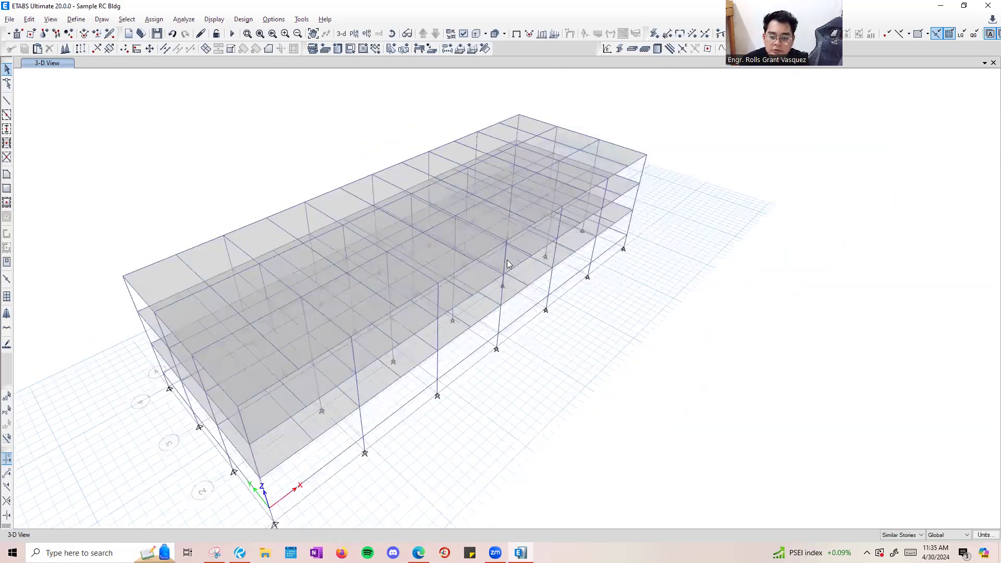
pyautogui.click(540, 400)
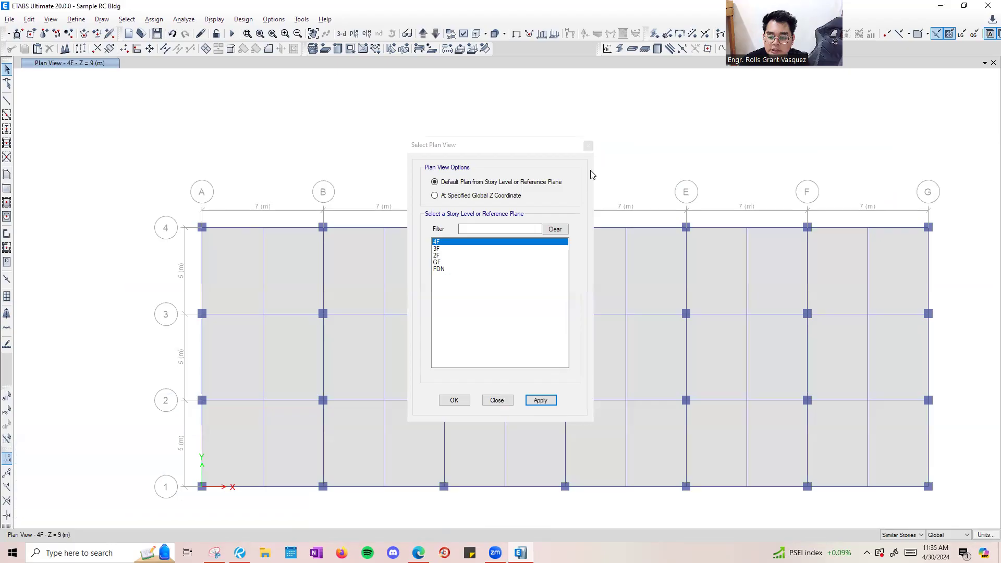
pyautogui.click(588, 146)
# Inspect the slab information of the corner slab between grids A–B and 3–4 on story 4F.
pyautogui.click(241, 284)
pyautogui.rightClick(240, 281)
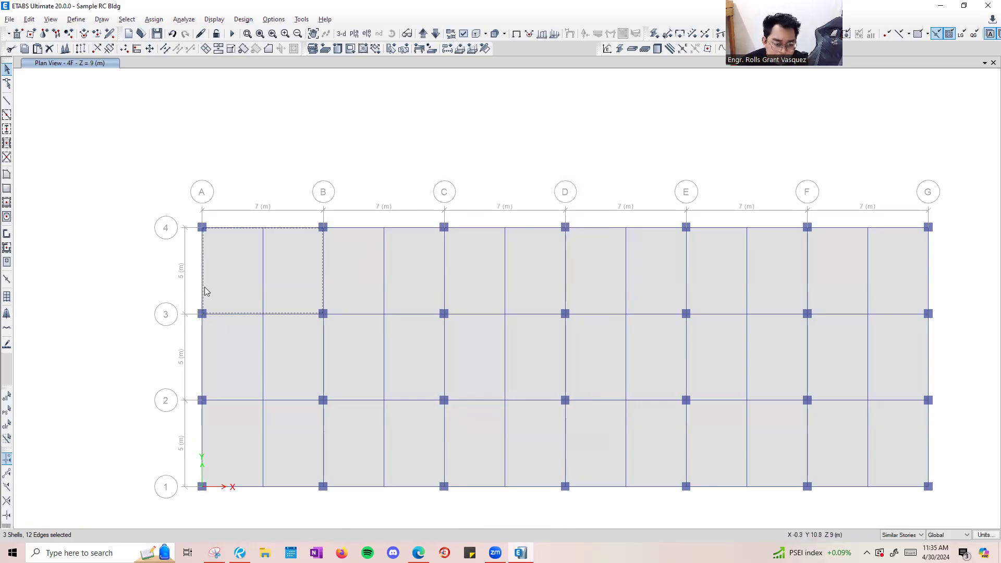
pyautogui.scroll(3, 223, 233)
pyautogui.moveTo(292, 261); pyautogui.dragTo(435, 196, button='middle')
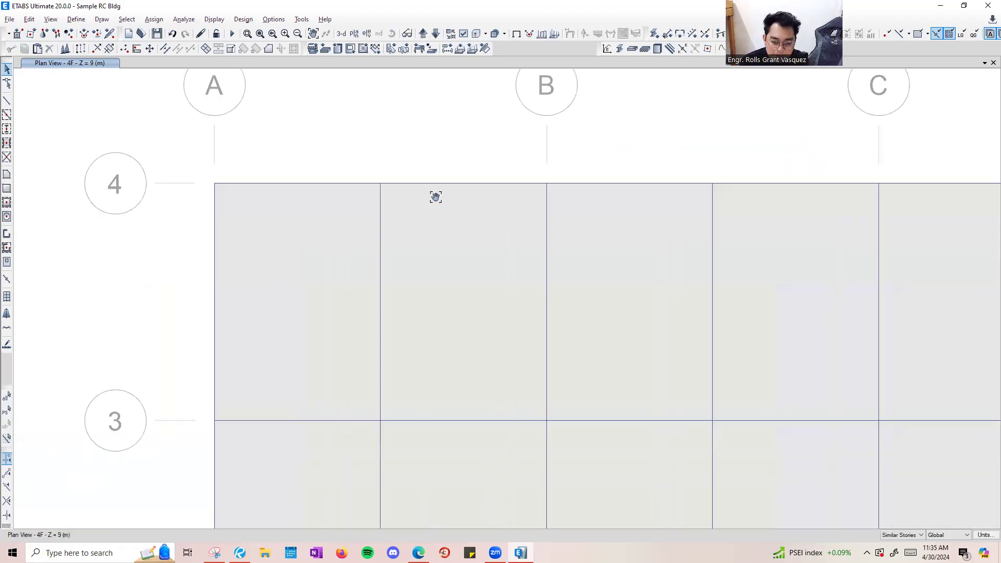
pyautogui.click(485, 291)
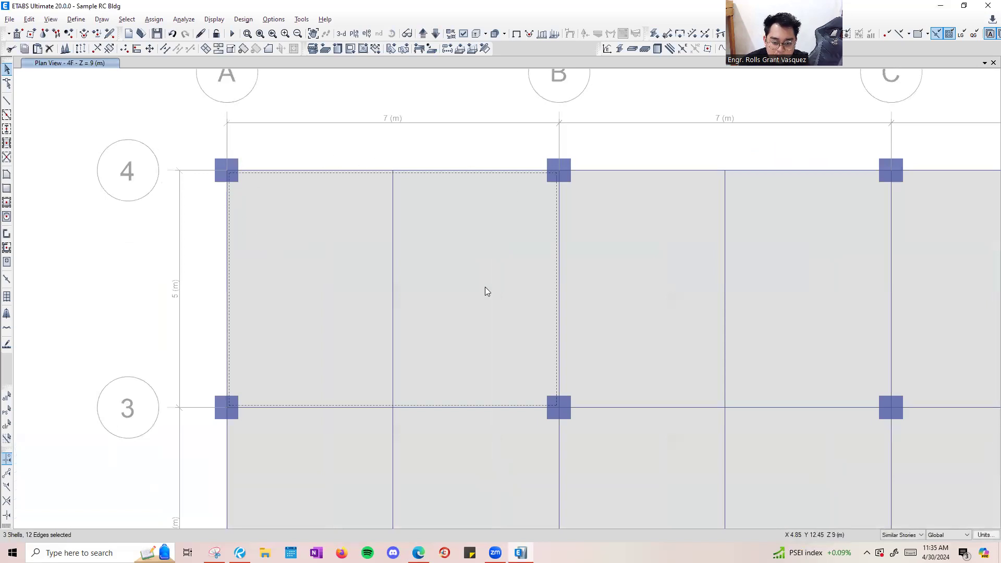
pyautogui.rightClick(327, 215)
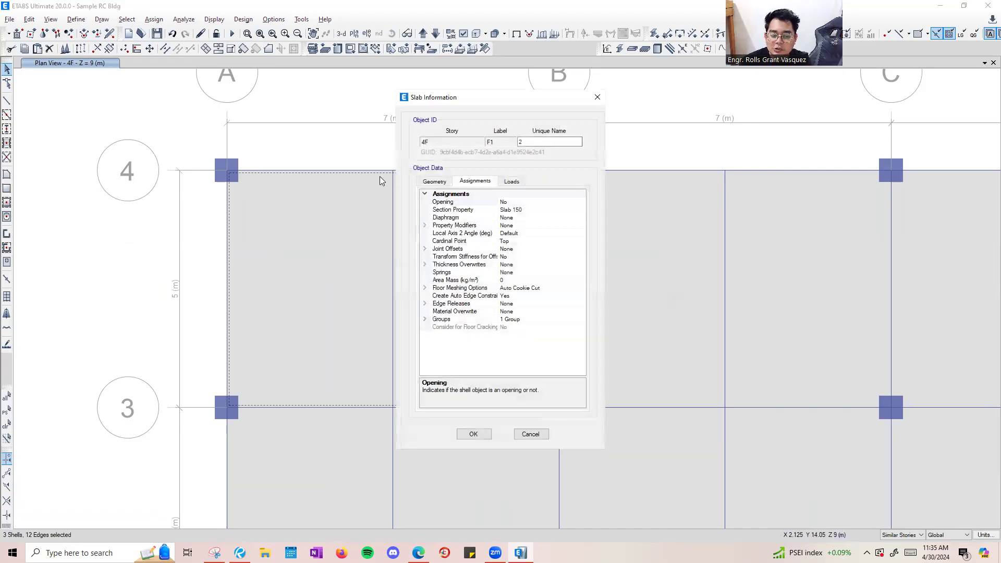
pyautogui.moveTo(468, 101); pyautogui.dragTo(746, 129)
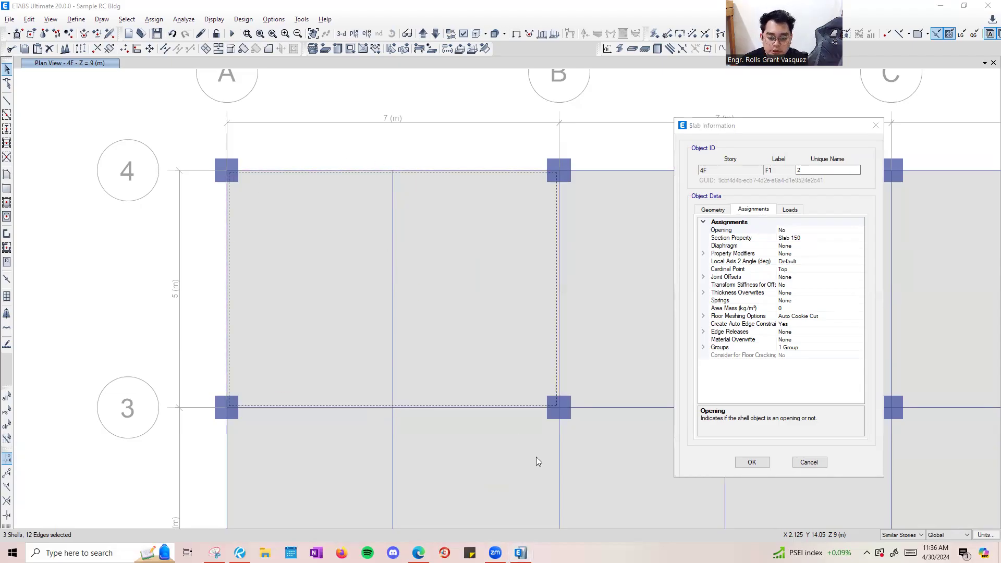
# Switch to the handwritten notes in Bluebeam Revu and add a blank page after the last page.
pyautogui.hotkey('alt', 'Tab')
pyautogui.scroll(-2, 418, 264)
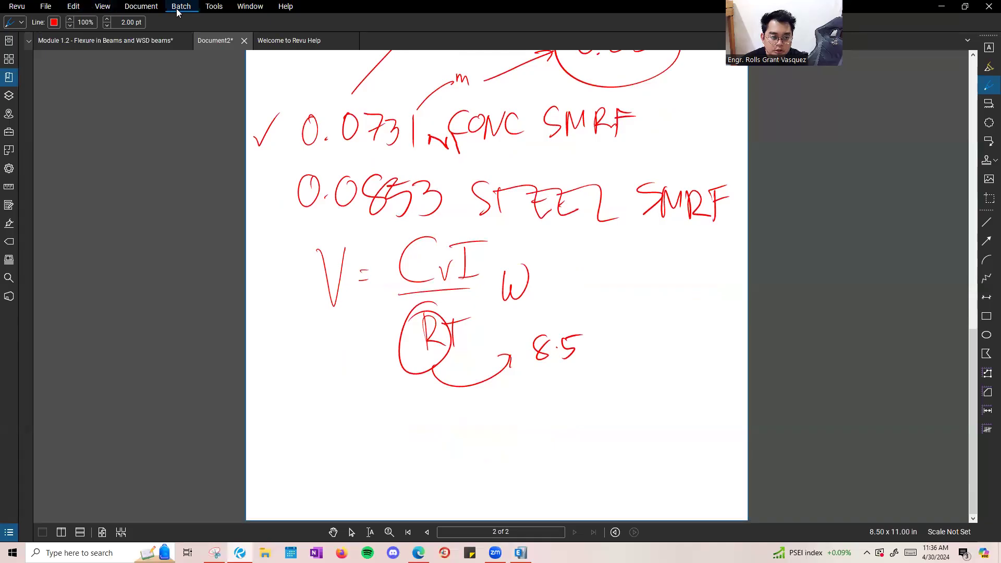
pyautogui.click(212, 6)
pyautogui.moveTo(140, 8)
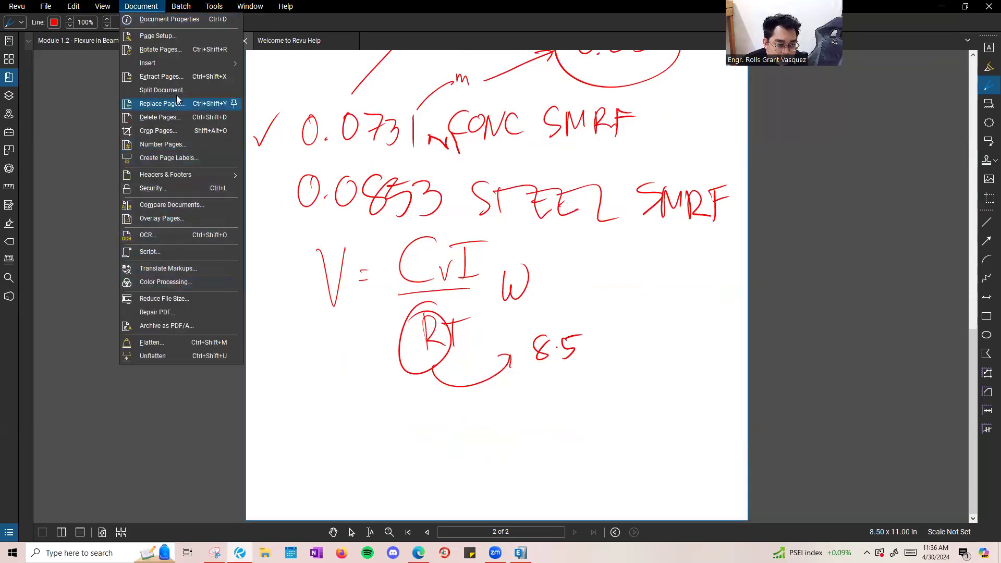
pyautogui.moveTo(172, 63)
pyautogui.click(271, 78)
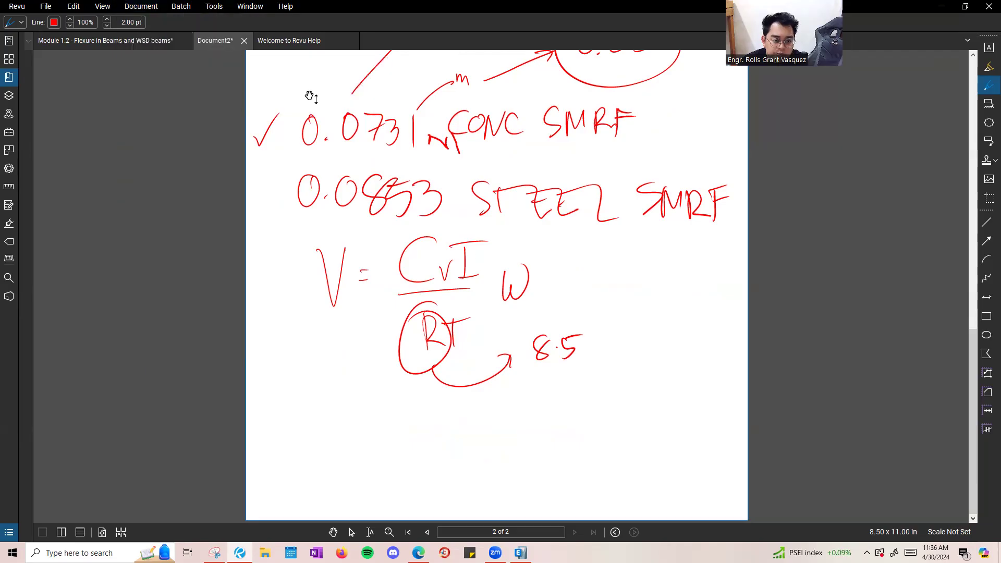
pyautogui.click(546, 375)
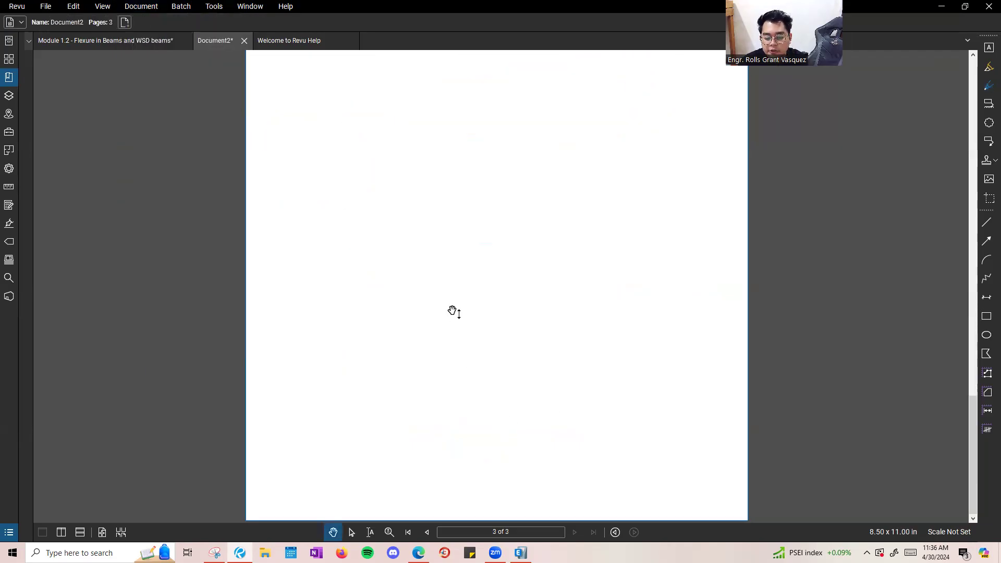
# Sketch a rectangular bay in red pen with four corner columns, perimeter beams and an intermediate beam down the middle.
pyautogui.hotkey('alt', 'p')
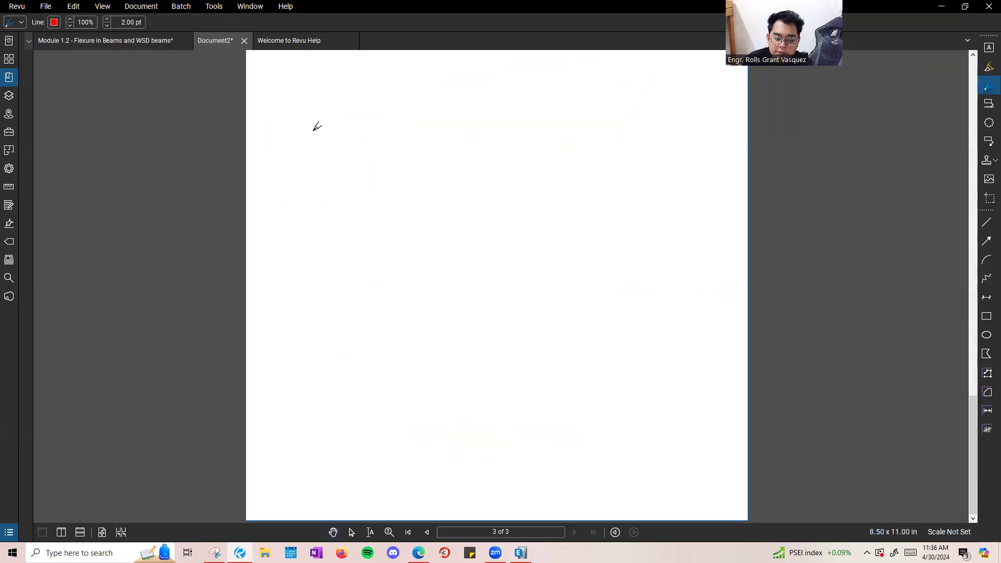
pyautogui.moveTo(342, 132); pyautogui.dragTo(525, 122)
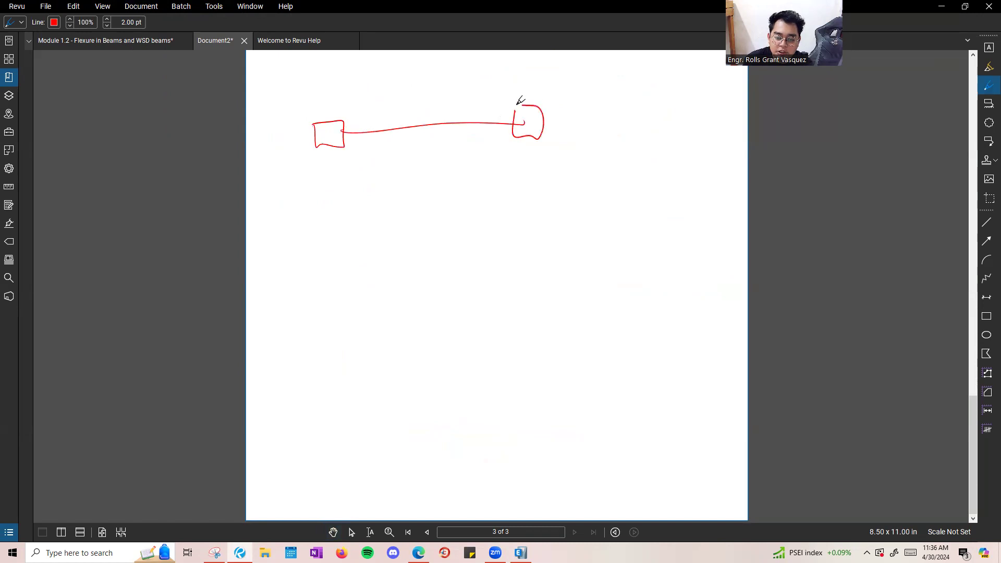
pyautogui.moveTo(328, 148); pyautogui.dragTo(333, 272)
pyautogui.moveTo(325, 256)
pyautogui.mouseDown()
pyautogui.moveTo(327, 290)
pyautogui.moveTo(544, 261)
pyautogui.moveTo(543, 271)
pyautogui.mouseUp()
pyautogui.moveTo(531, 118); pyautogui.dragTo(538, 269)
pyautogui.moveTo(425, 130); pyautogui.dragTo(439, 285)
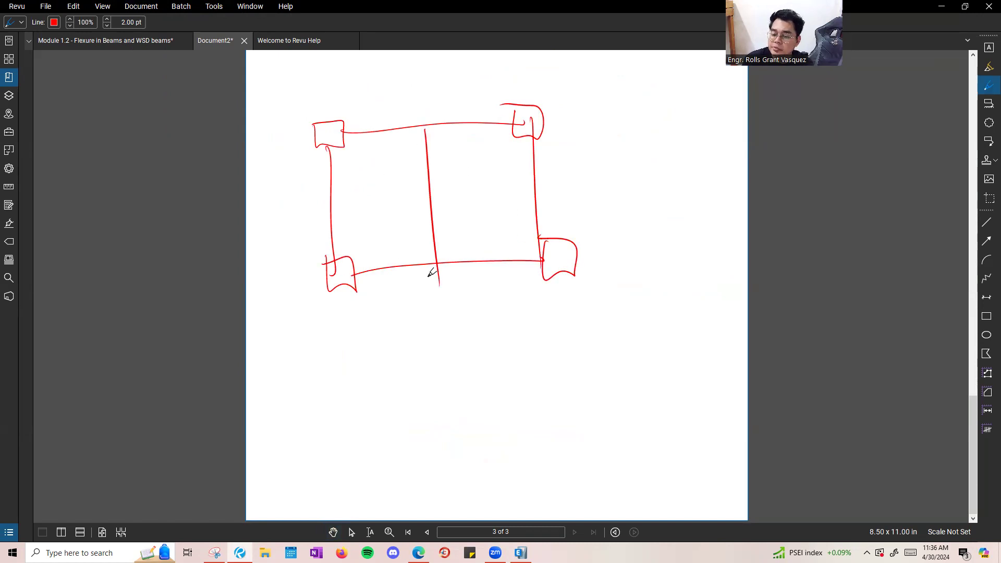
# Outline and hatch the two slab panels on either side of the intermediate beam in the bay sketch.
pyautogui.moveTo(339, 155)
pyautogui.mouseDown()
pyautogui.moveTo(346, 239)
pyautogui.moveTo(409, 138)
pyautogui.moveTo(338, 155)
pyautogui.moveTo(337, 194)
pyautogui.mouseUp()
pyautogui.moveTo(388, 157); pyautogui.dragTo(338, 215)
pyautogui.moveTo(399, 164)
pyautogui.mouseDown()
pyautogui.moveTo(375, 191)
pyautogui.moveTo(401, 226)
pyautogui.mouseUp()
pyautogui.moveTo(451, 150)
pyautogui.mouseDown()
pyautogui.moveTo(457, 206)
pyautogui.moveTo(524, 219)
pyautogui.mouseUp()
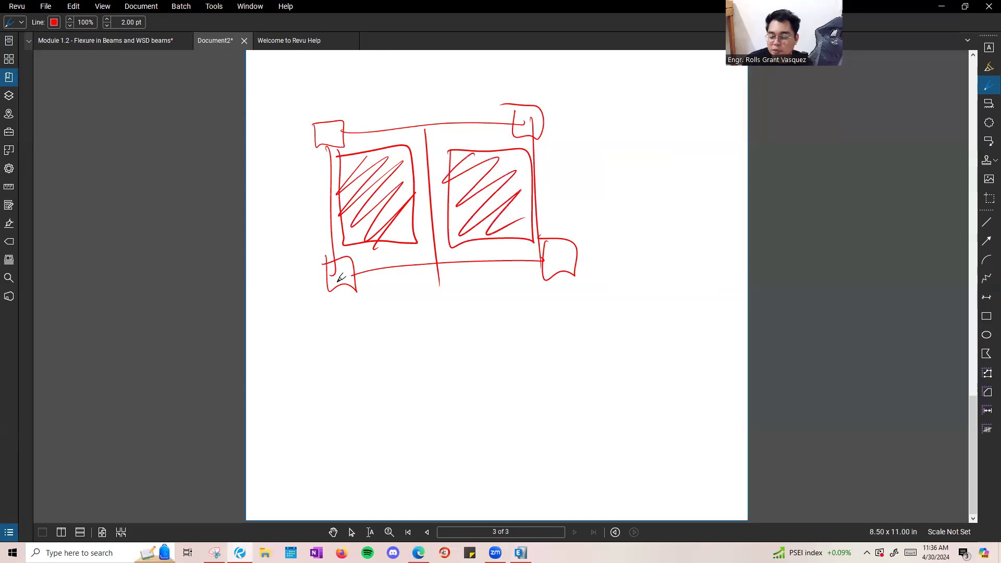
# Switch back to ETABS and close the corner slab's information window, keeping bay A–B/3–4 in view.
pyautogui.hotkey('alt', 'Tab')
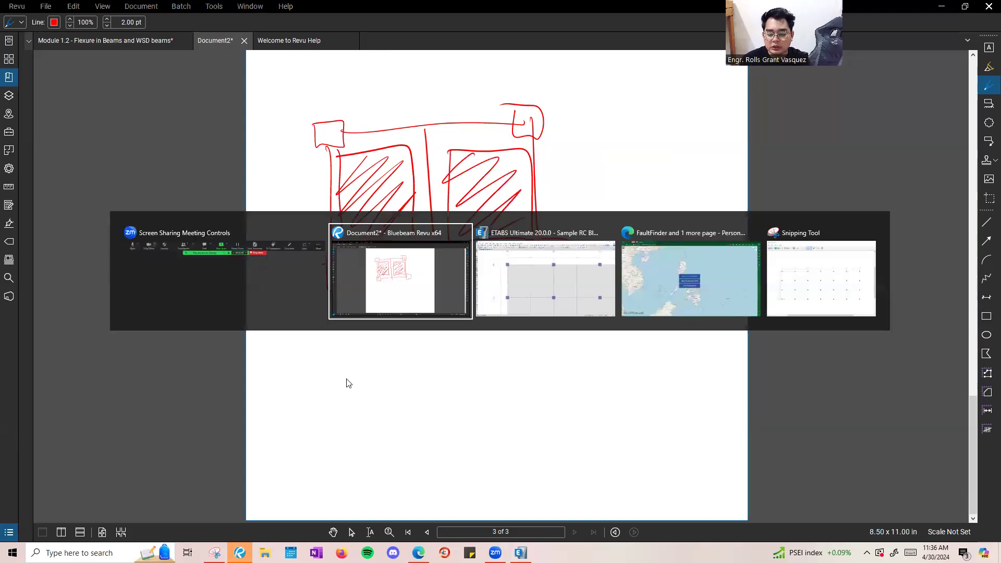
pyautogui.click(874, 124)
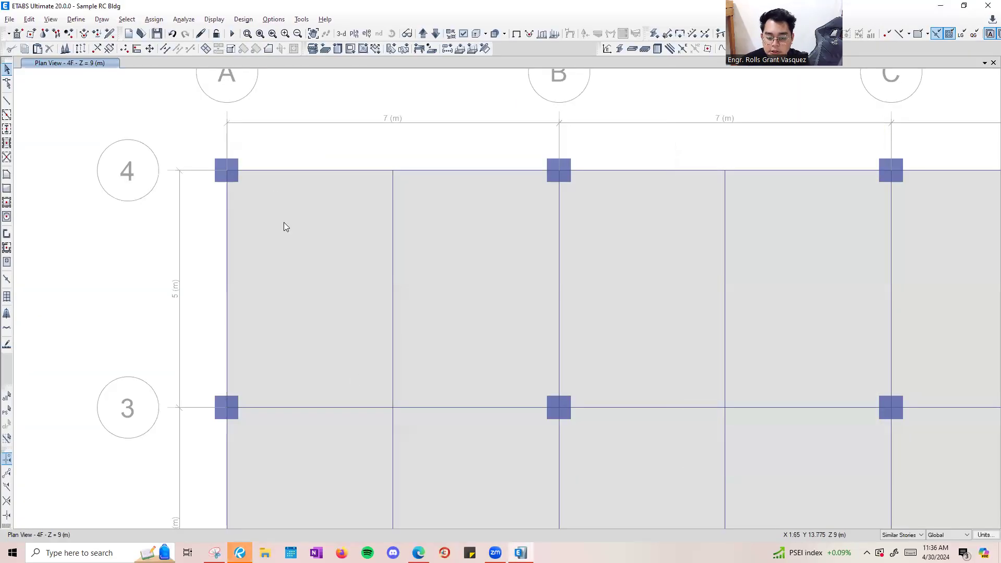
pyautogui.scroll(-5, 272, 194)
pyautogui.scroll(3, 167, 230)
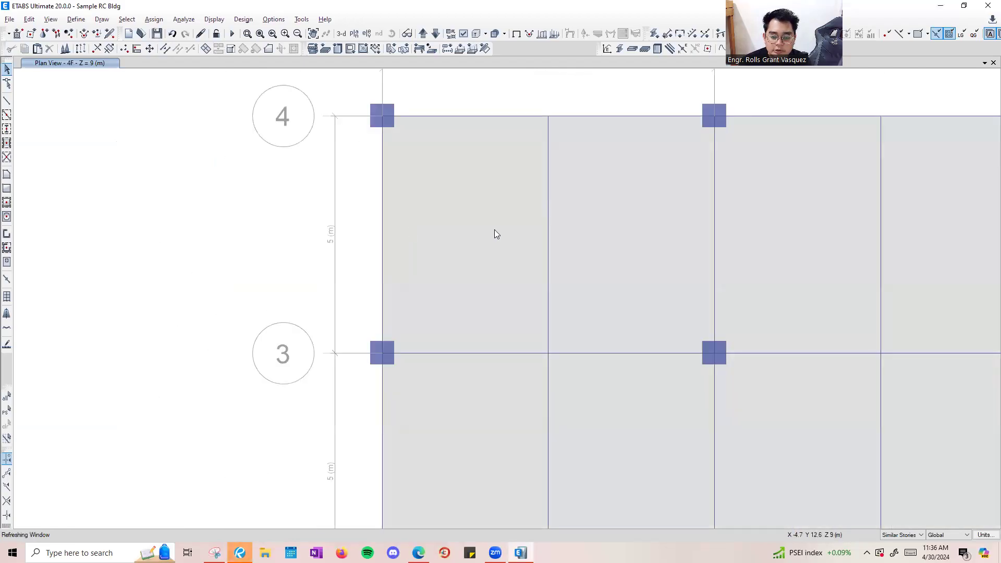
# Divide the slab in bay A–B/3–4 by cookie cutting it at its intermediate beam, with frames extended to shell edges.
pyautogui.click(594, 249)
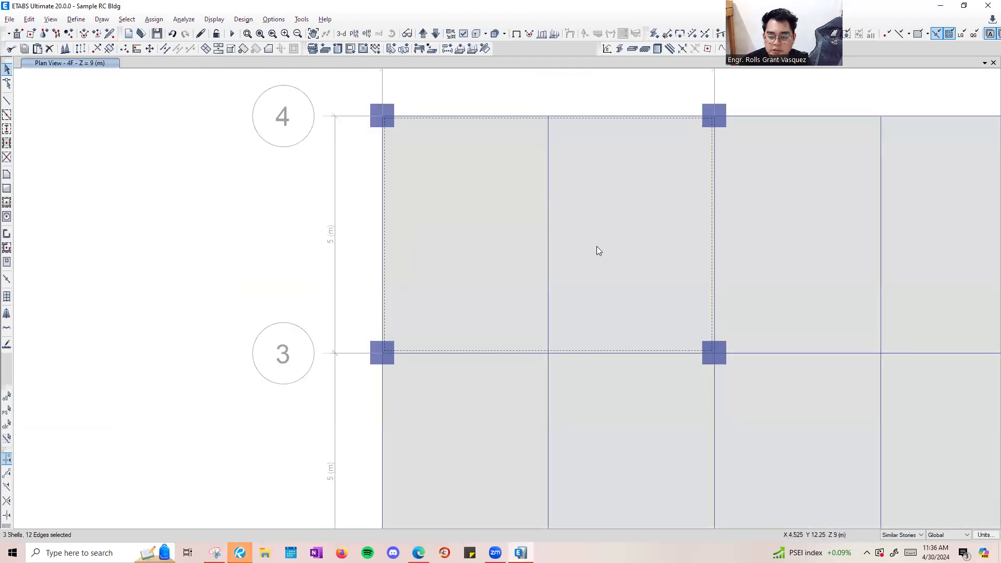
pyautogui.click(547, 208)
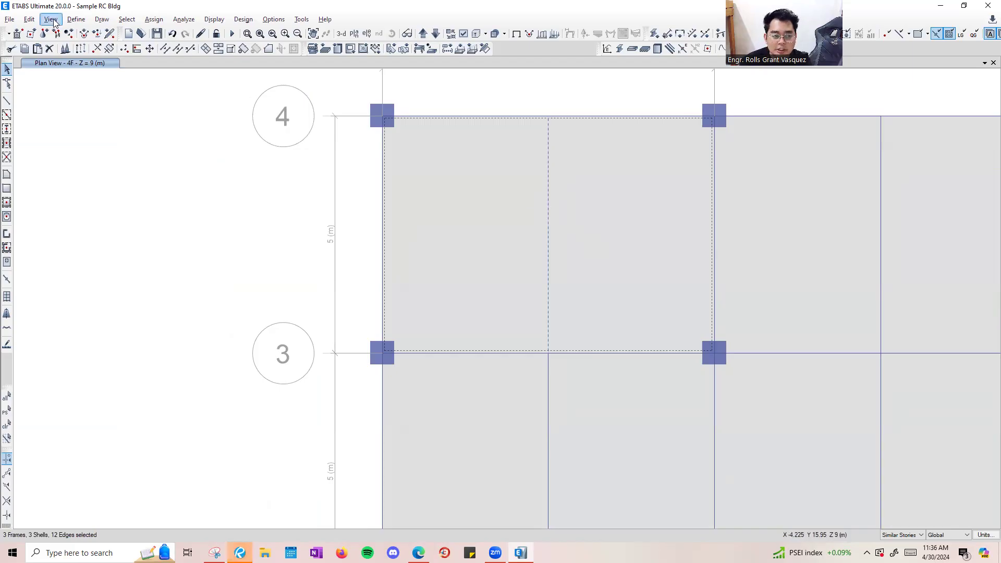
pyautogui.click(30, 19)
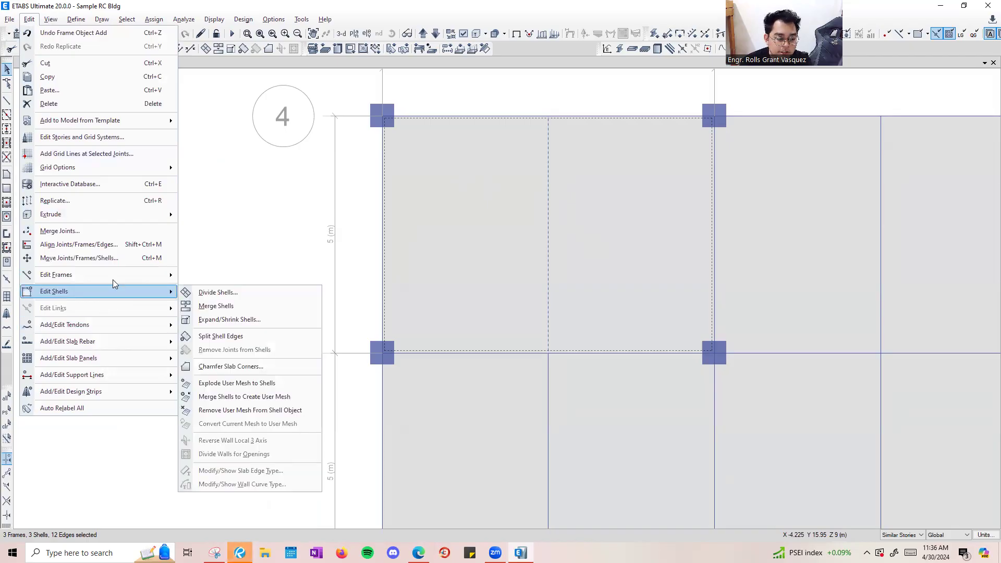
pyautogui.moveTo(118, 291)
pyautogui.click(255, 293)
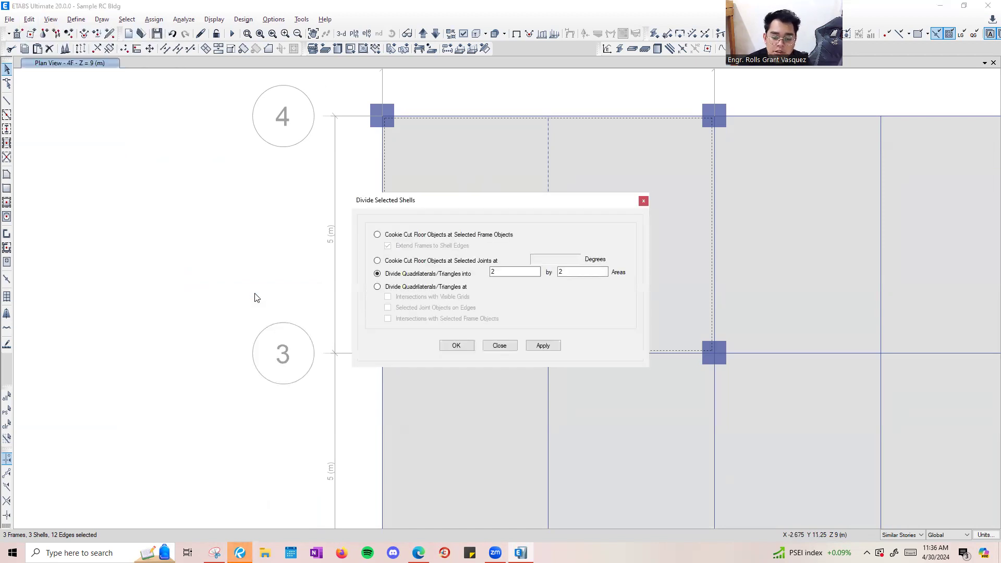
pyautogui.click(409, 235)
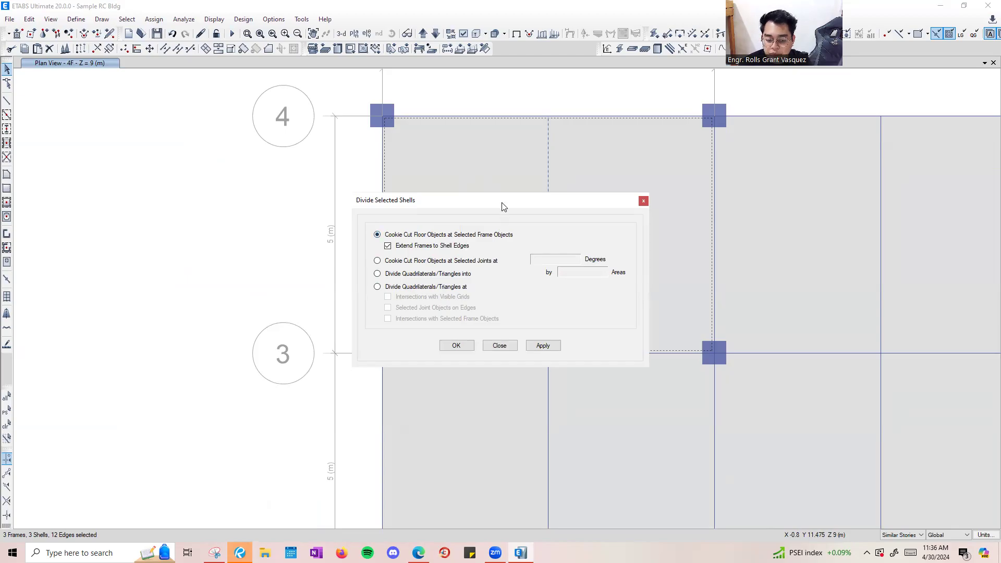
pyautogui.moveTo(502, 206); pyautogui.dragTo(192, 176)
pyautogui.click(233, 315)
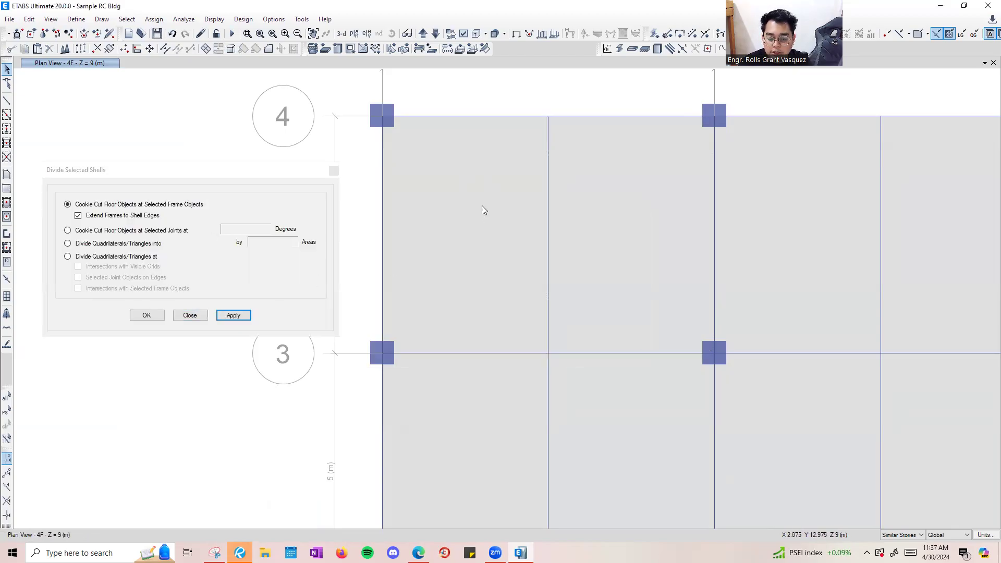
# Inspect the slab information of each of the two divided slab panels in bay A–B/3–4.
pyautogui.rightClick(487, 190)
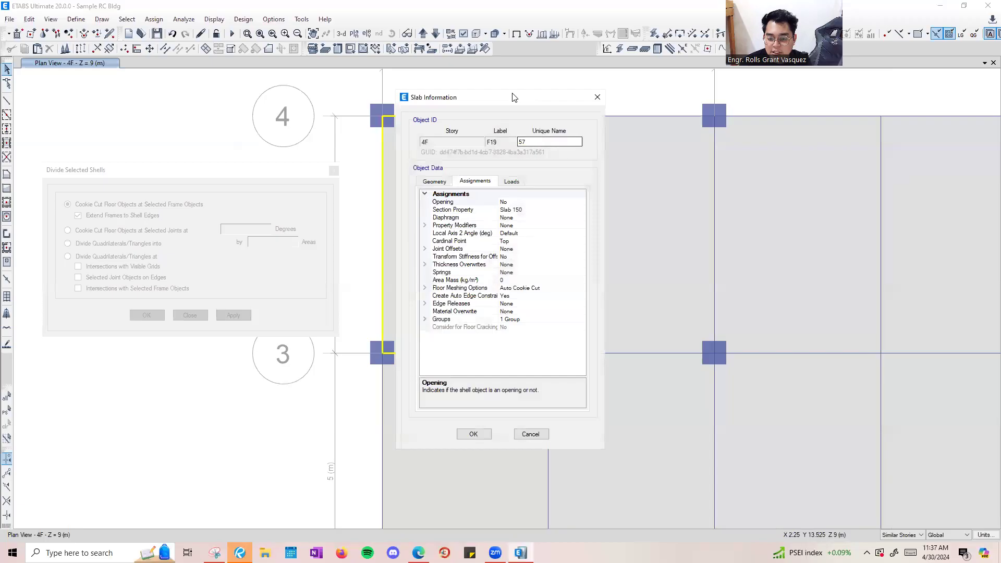
pyautogui.moveTo(517, 99); pyautogui.dragTo(831, 99)
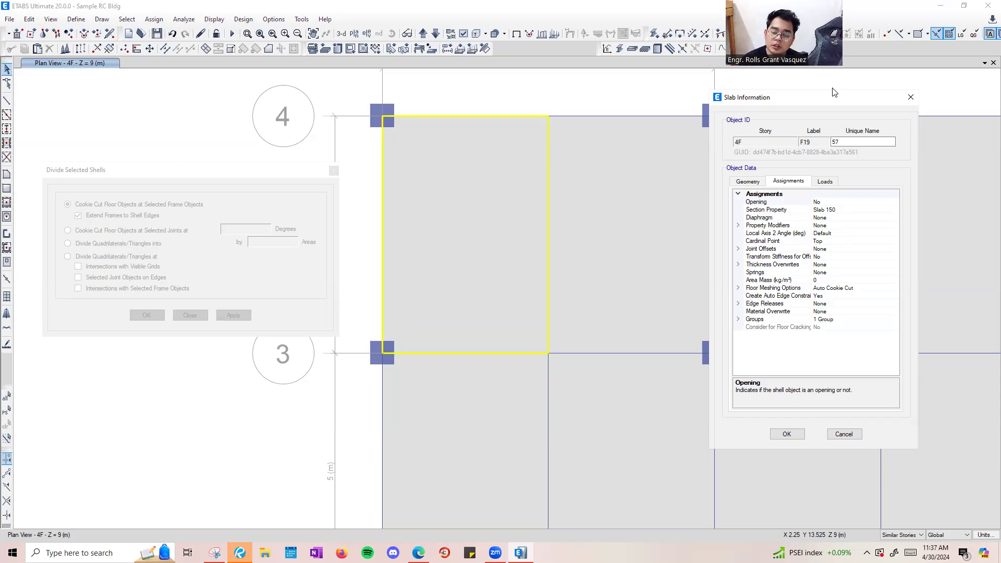
pyautogui.click(910, 97)
pyautogui.rightClick(639, 187)
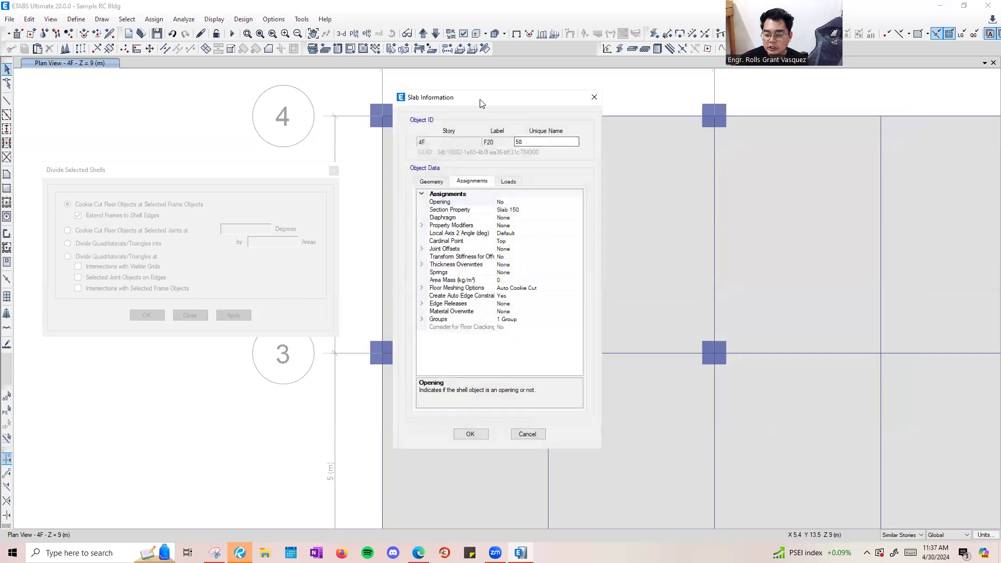
pyautogui.moveTo(480, 99); pyautogui.dragTo(267, 108)
pyautogui.click(381, 107)
# Inspect the slab information of the undivided slab in bay A–B/2–3 for comparison.
pyautogui.scroll(-3, 452, 130)
pyautogui.click(460, 246)
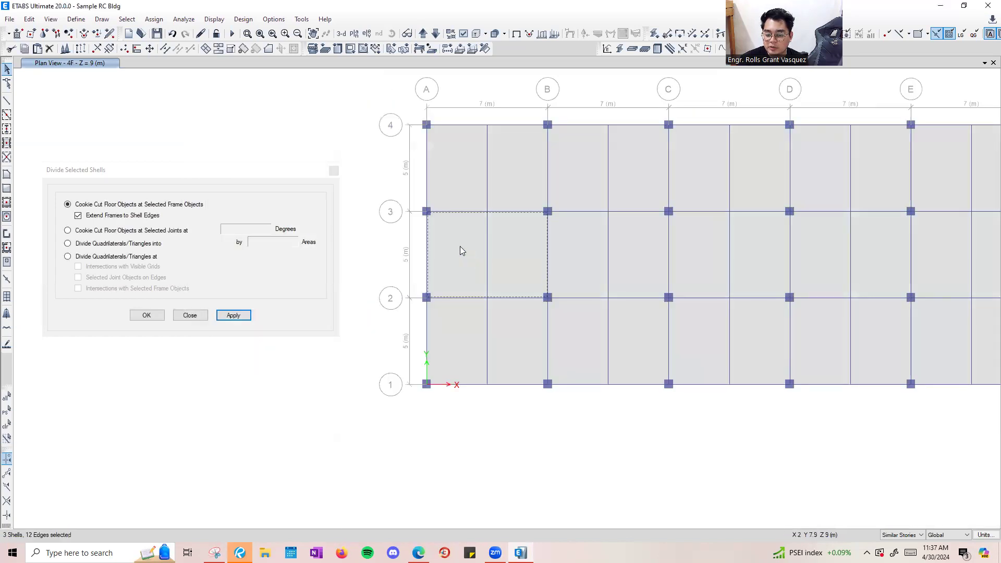
pyautogui.rightClick(460, 246)
pyautogui.moveTo(482, 104); pyautogui.dragTo(196, 124)
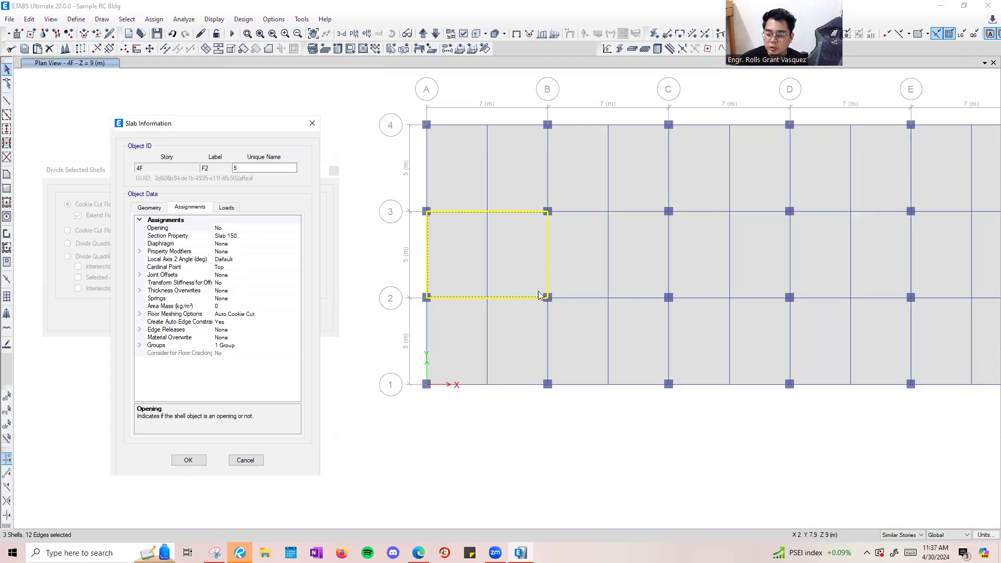
pyautogui.click(312, 123)
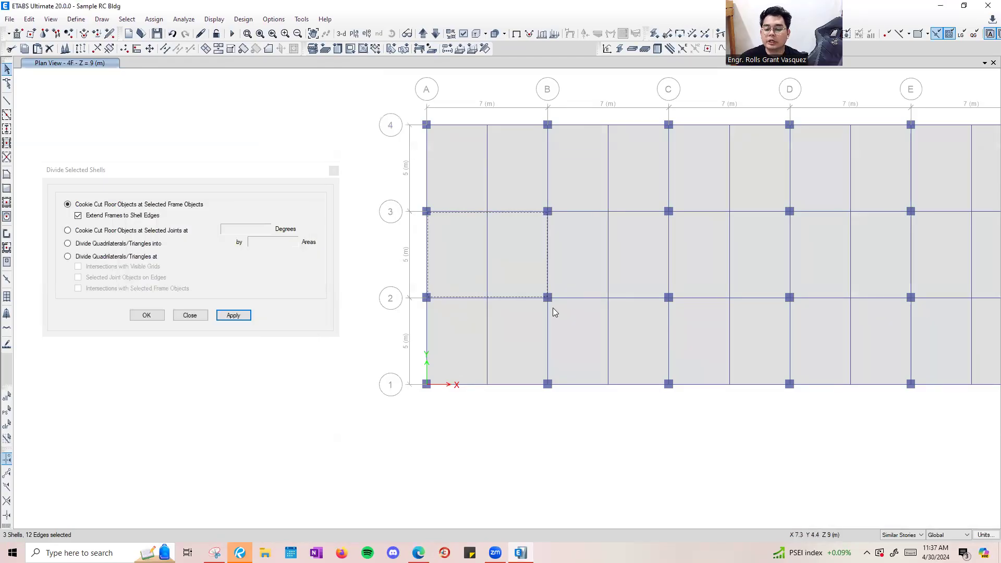
# Select the whole floor plan and divide all its slabs by cookie cutting them at the selected frame objects.
pyautogui.moveTo(481, 256); pyautogui.dragTo(369, 281, button='middle')
pyautogui.scroll(-3, 368, 282)
pyautogui.moveTo(698, 352); pyautogui.dragTo(329, 184)
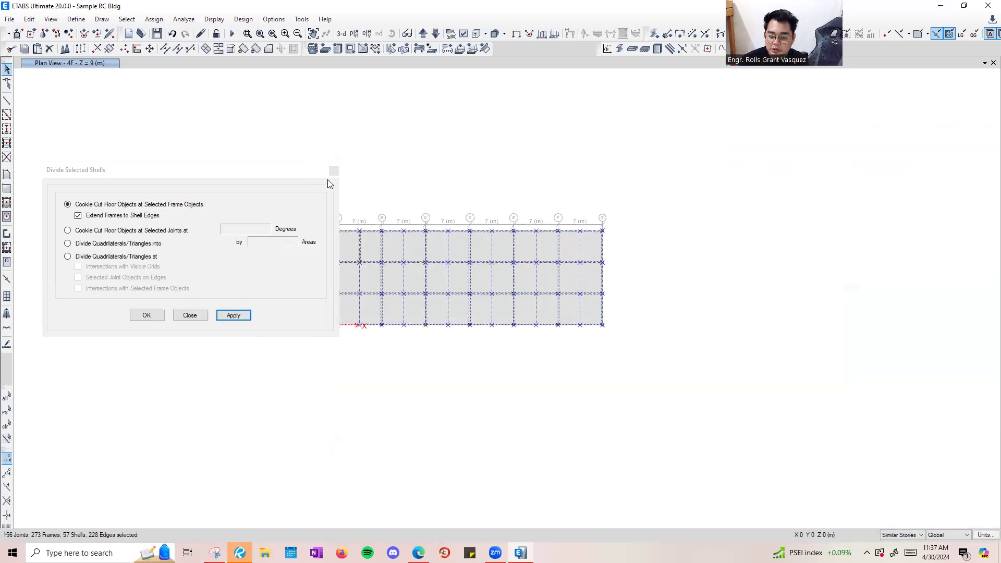
pyautogui.moveTo(499, 191); pyautogui.dragTo(636, 179, button='middle')
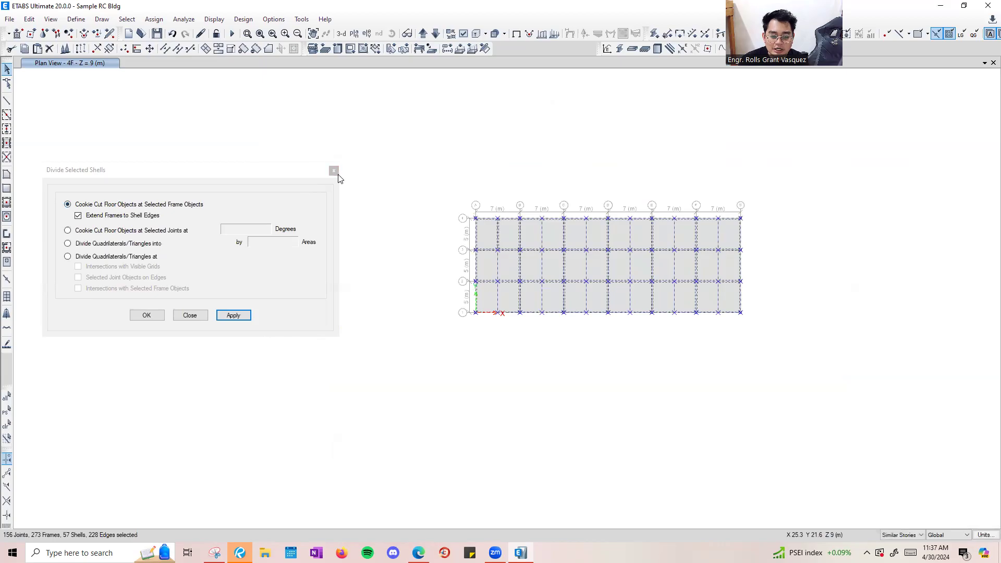
pyautogui.click(334, 171)
pyautogui.click(29, 19)
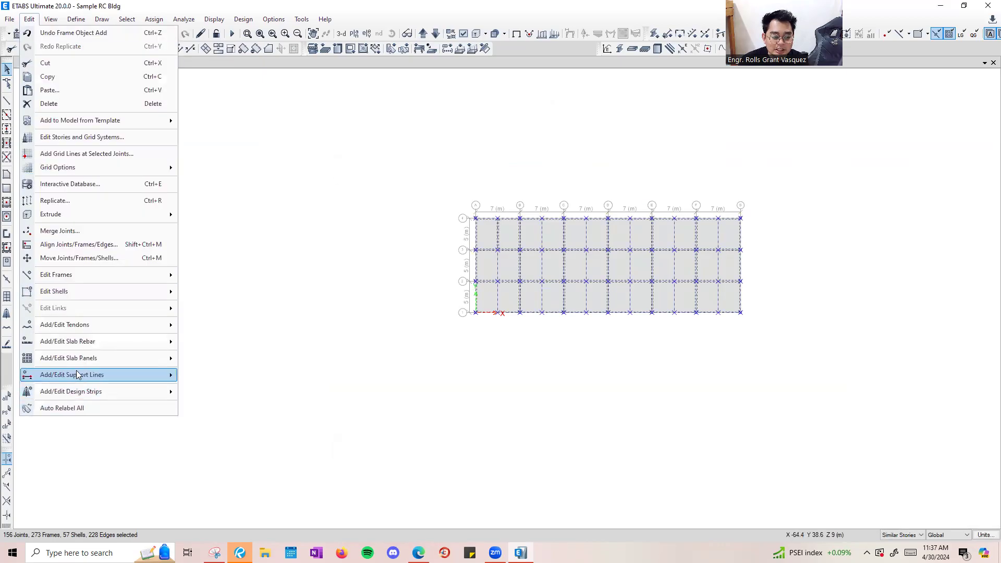
pyautogui.moveTo(104, 294)
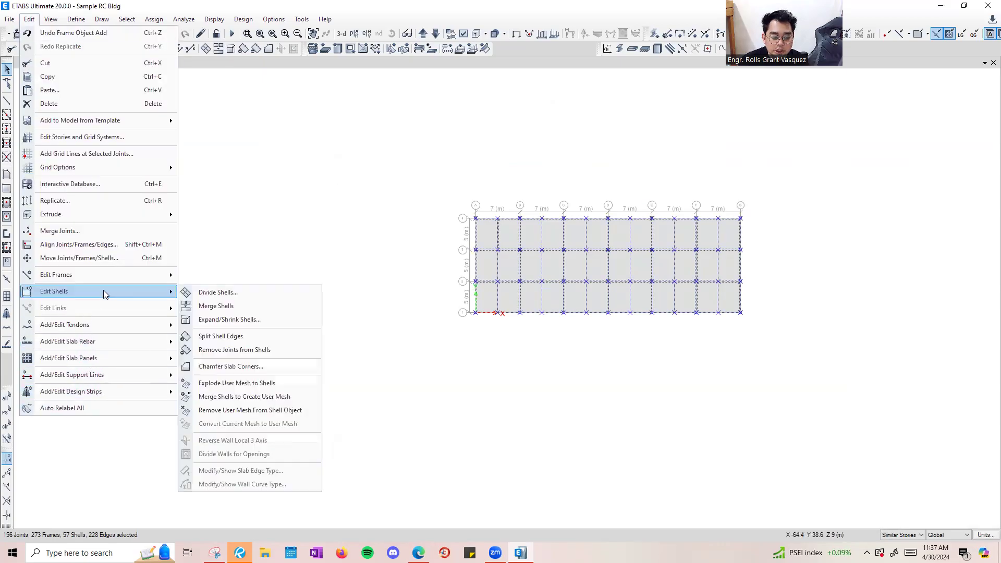
pyautogui.click(218, 292)
pyautogui.click(237, 315)
pyautogui.click(190, 316)
# Inspect the slab information of the divided panel beside grid B in bay B–C/3–4.
pyautogui.scroll(5, 567, 236)
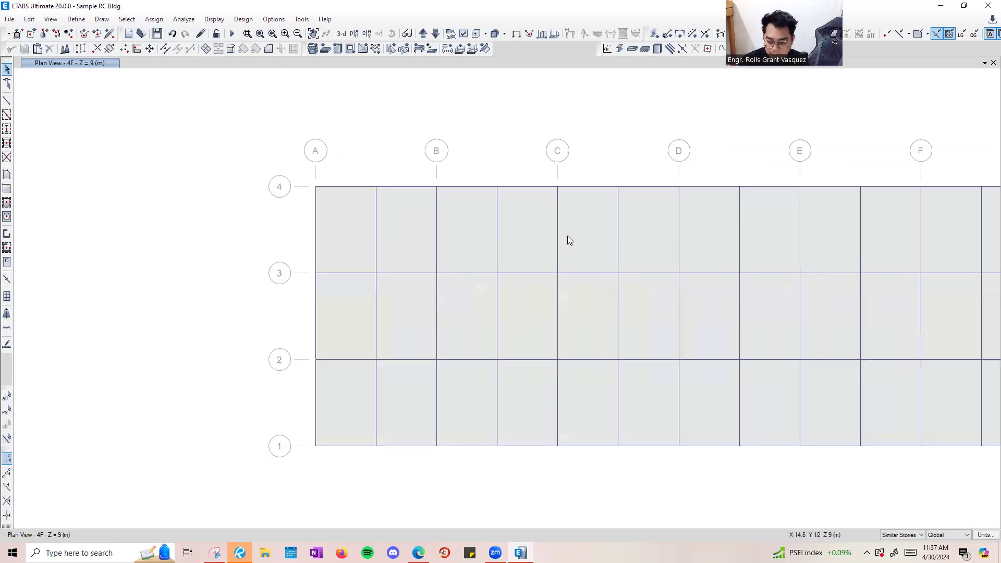
pyautogui.rightClick(562, 267)
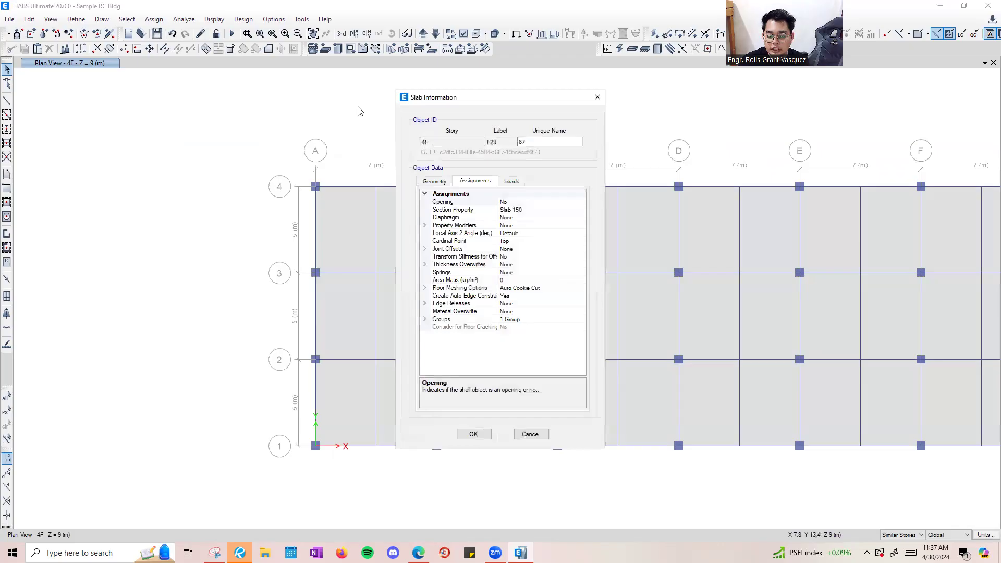
pyautogui.moveTo(435, 98); pyautogui.dragTo(66, 118)
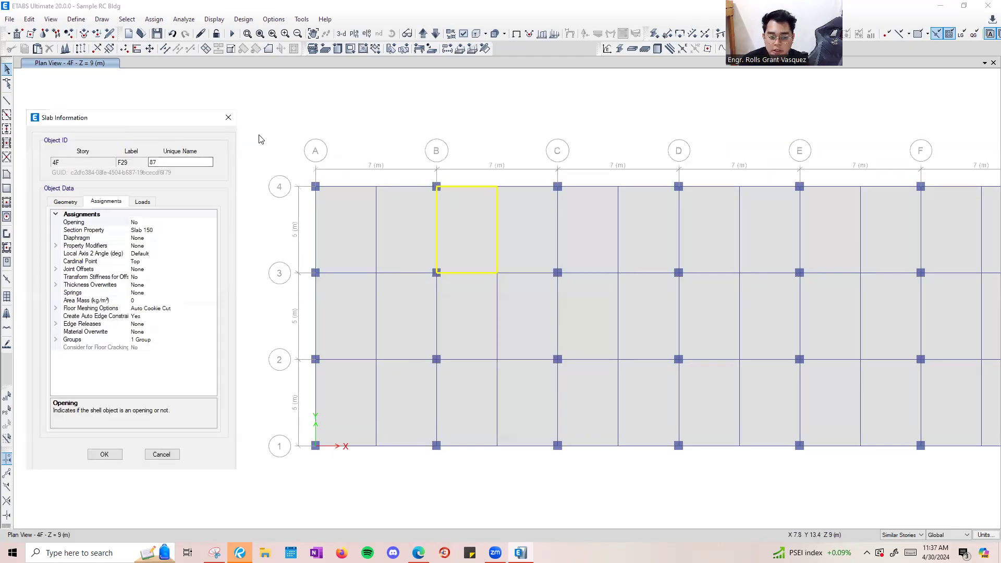
# Inspect the slab information of the divided panel beside grid E in bay E–F/2–3.
pyautogui.click(228, 117)
pyautogui.rightClick(845, 314)
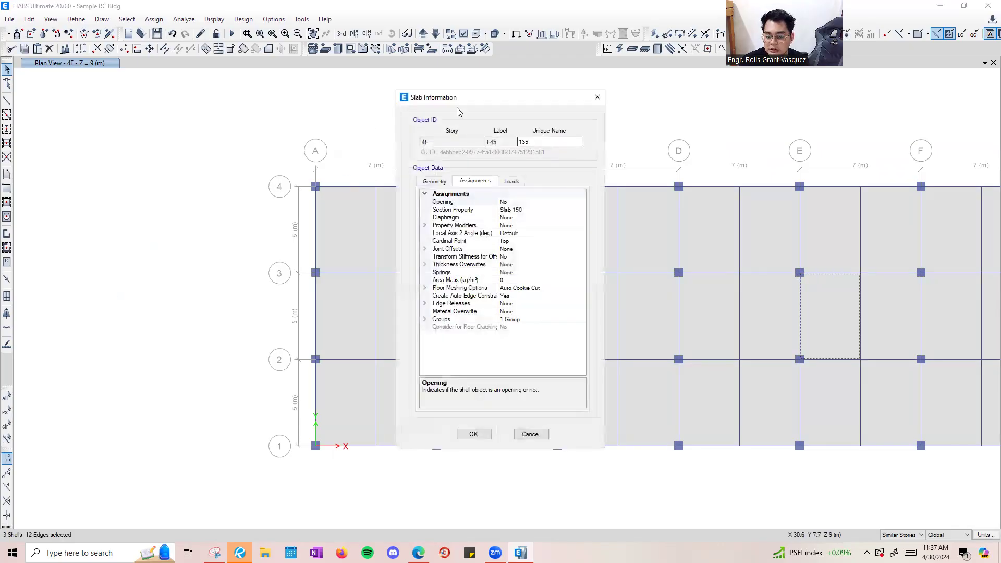
pyautogui.moveTo(469, 100); pyautogui.dragTo(138, 127)
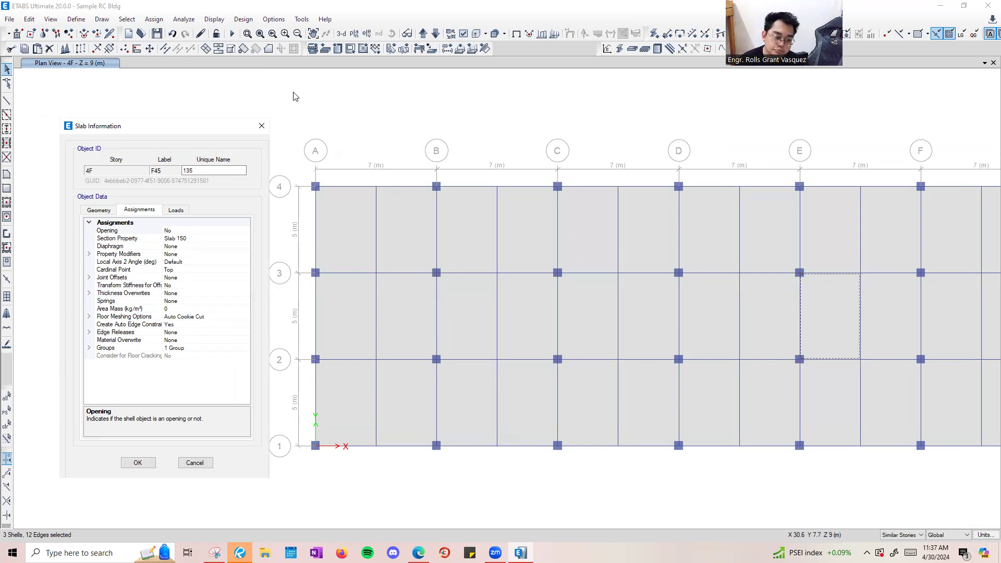
pyautogui.click(261, 126)
pyautogui.click(836, 308)
pyautogui.scroll(-3, 409, 266)
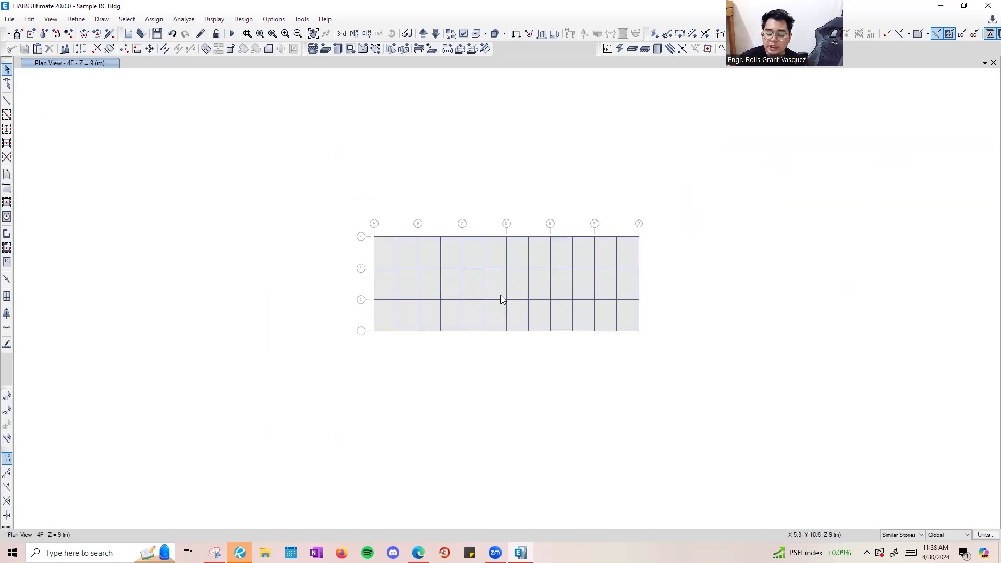
pyautogui.scroll(3, 546, 284)
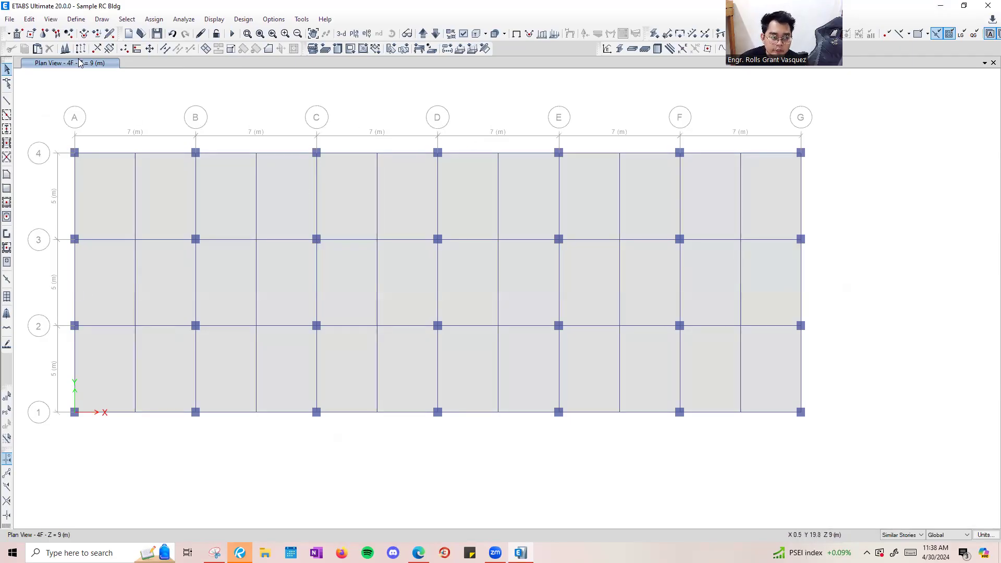
# Review the story data, including the master story and similar-to settings, without changing it.
pyautogui.click(904, 534)
pyautogui.click(897, 537)
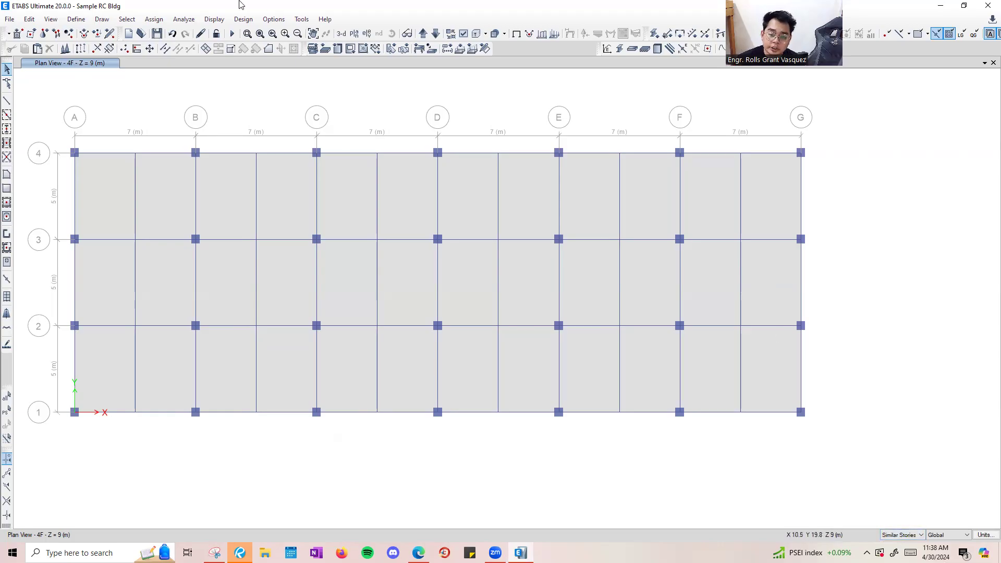
pyautogui.click(29, 19)
pyautogui.click(86, 120)
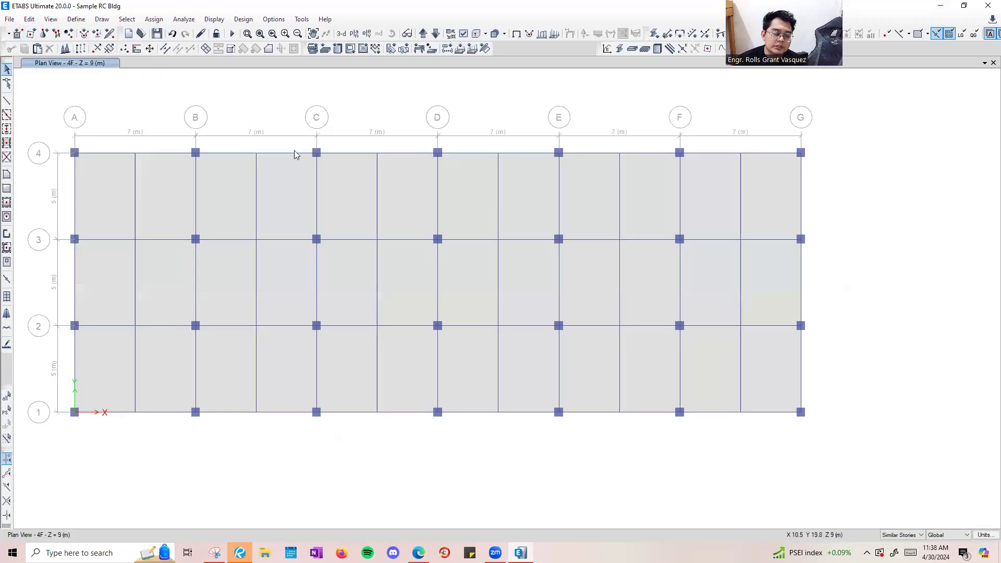
pyautogui.click(589, 172)
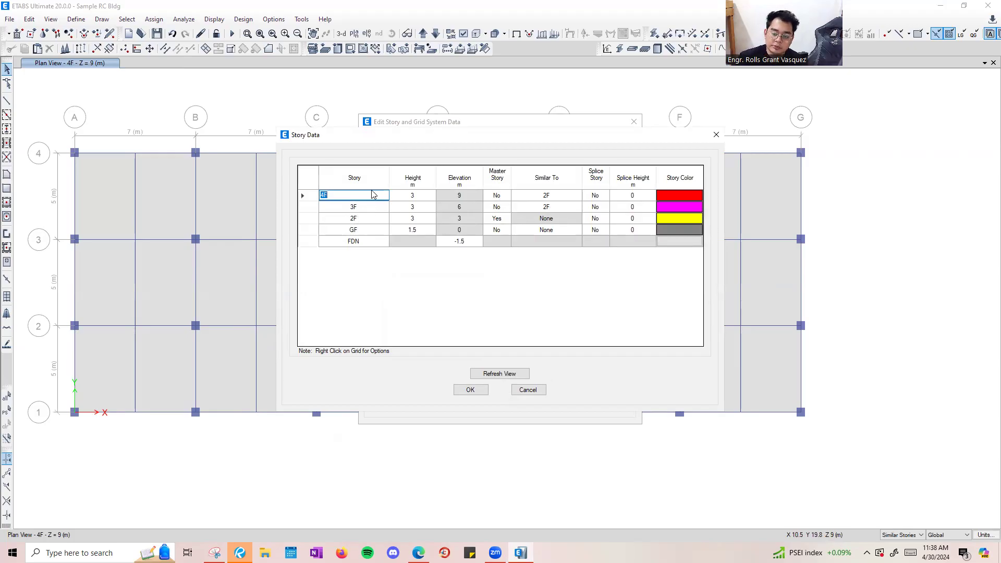
pyautogui.click(716, 134)
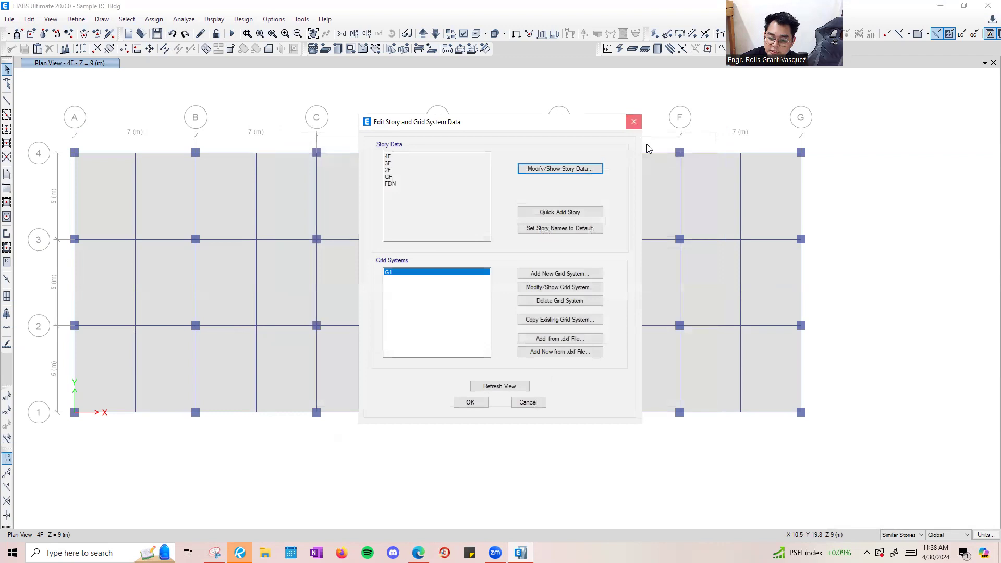
pyautogui.click(633, 121)
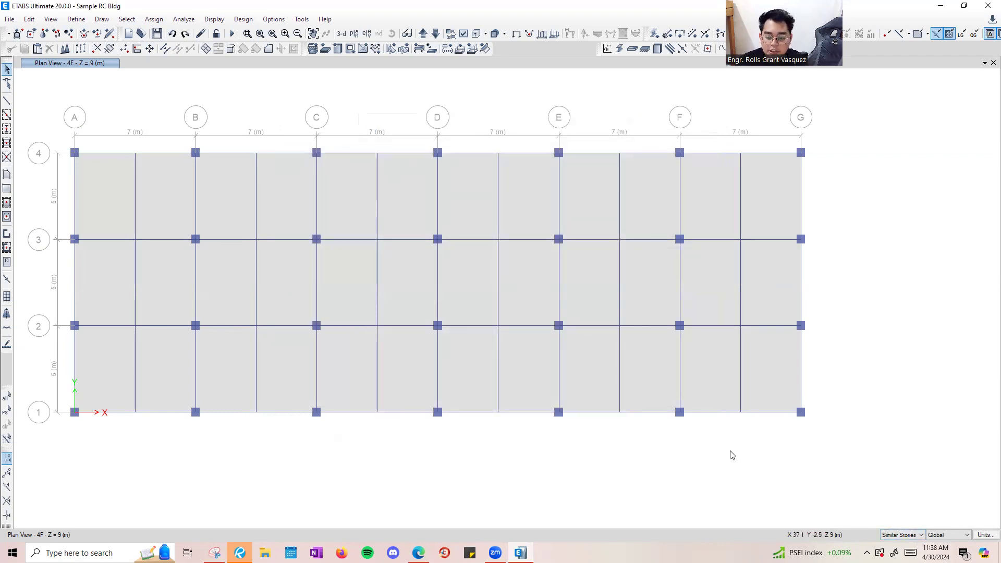
# Select the whole floor plan and start a uniform shell load assignment for the SDL load pattern.
pyautogui.moveTo(877, 445); pyautogui.dragTo(24, 91)
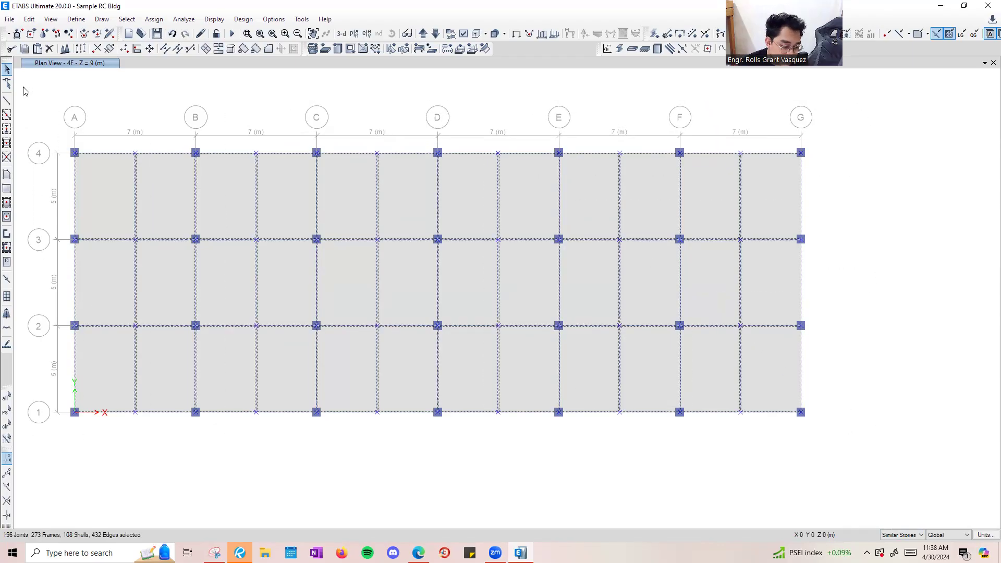
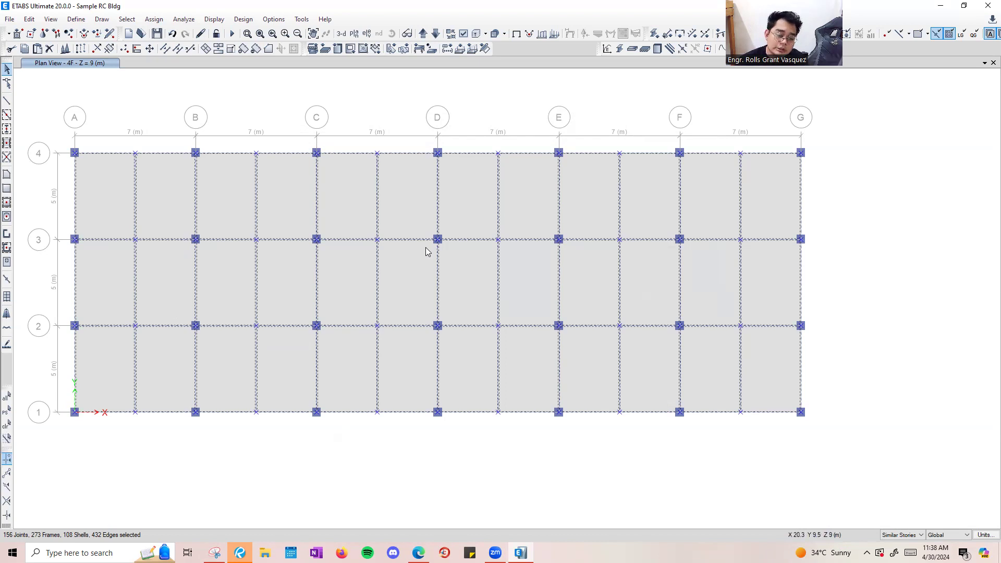
pyautogui.scroll(3, 122, 172)
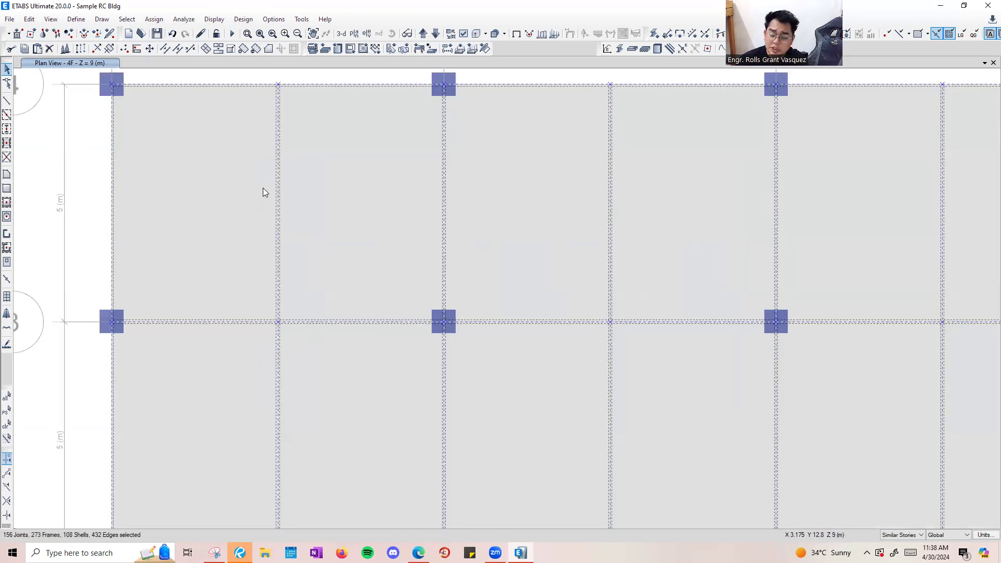
pyautogui.scroll(-3, 280, 174)
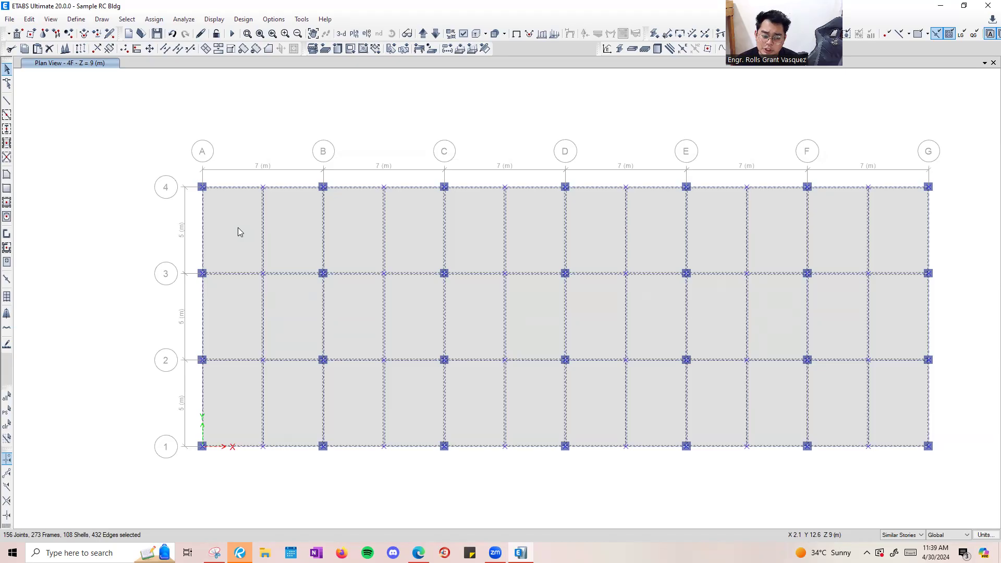
pyautogui.click(144, 20)
pyautogui.moveTo(190, 131)
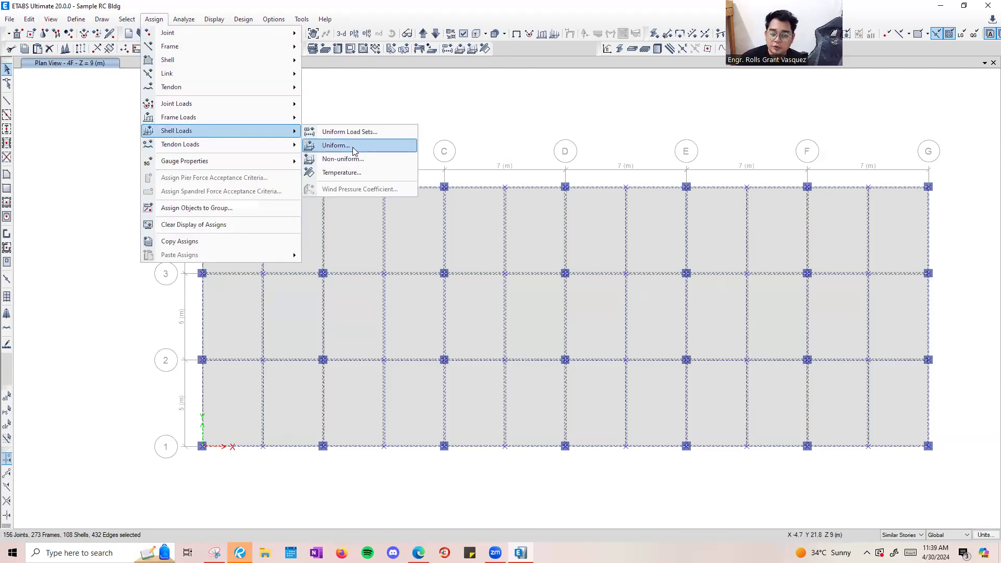
pyautogui.click(353, 152)
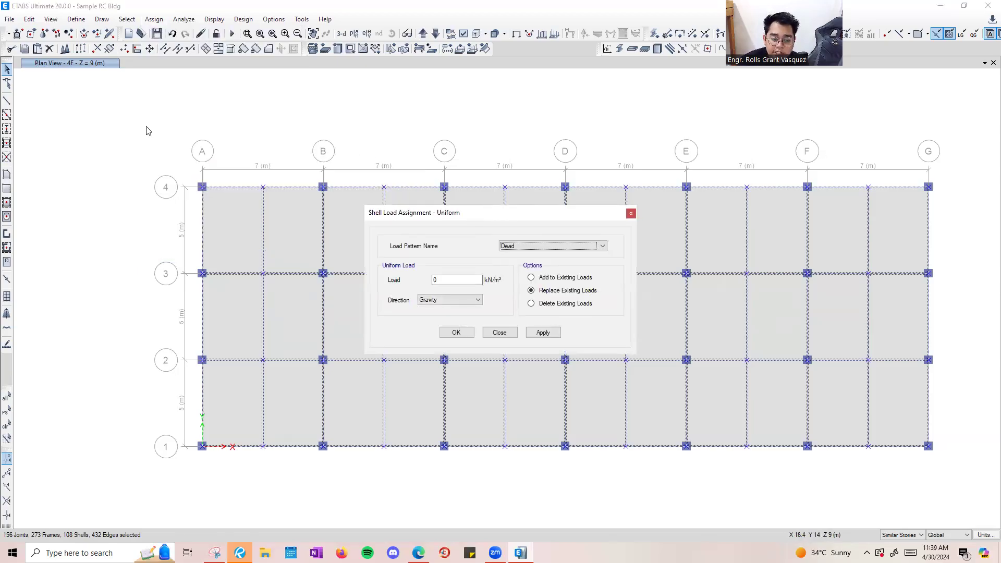
pyautogui.moveTo(472, 216); pyautogui.dragTo(134, 128)
pyautogui.click(214, 156)
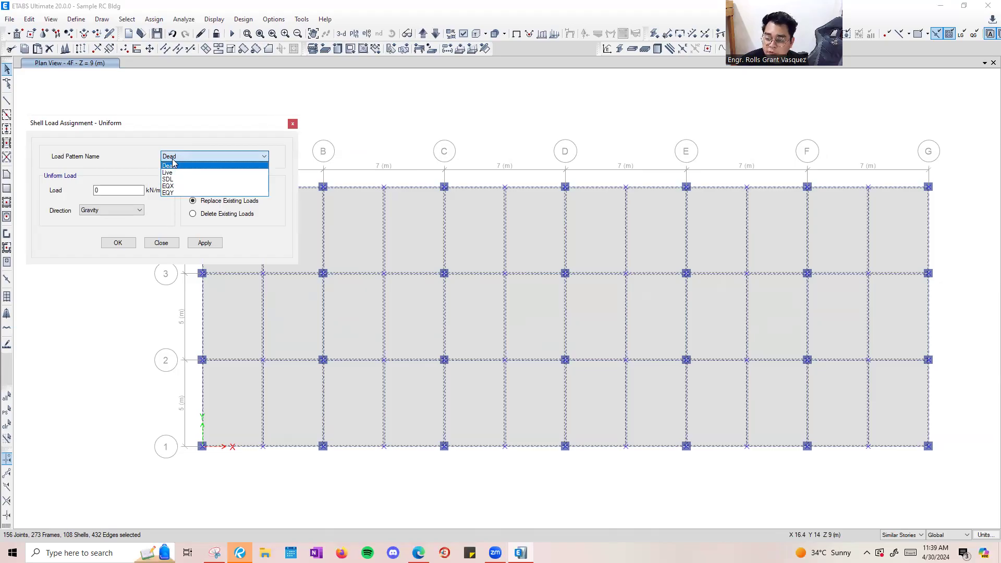
pyautogui.click(172, 180)
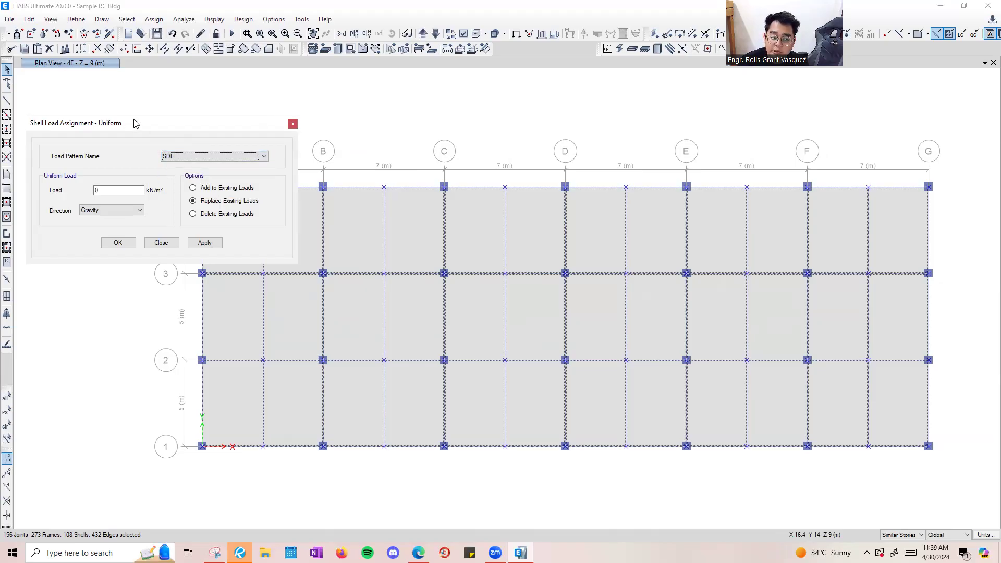
# Apply a uniform SDL of 8 kN/m² in the Gravity direction to the selected slabs, replacing existing loads.
pyautogui.moveTo(134, 123); pyautogui.dragTo(207, 66)
pyautogui.click(180, 133)
pyautogui.click(171, 152)
pyautogui.click(171, 153)
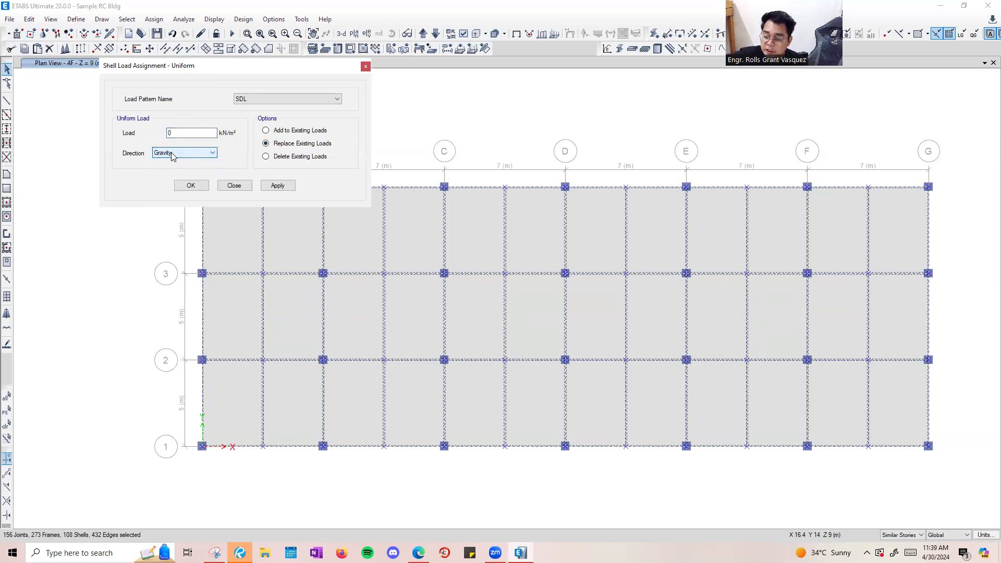
pyautogui.click(196, 133)
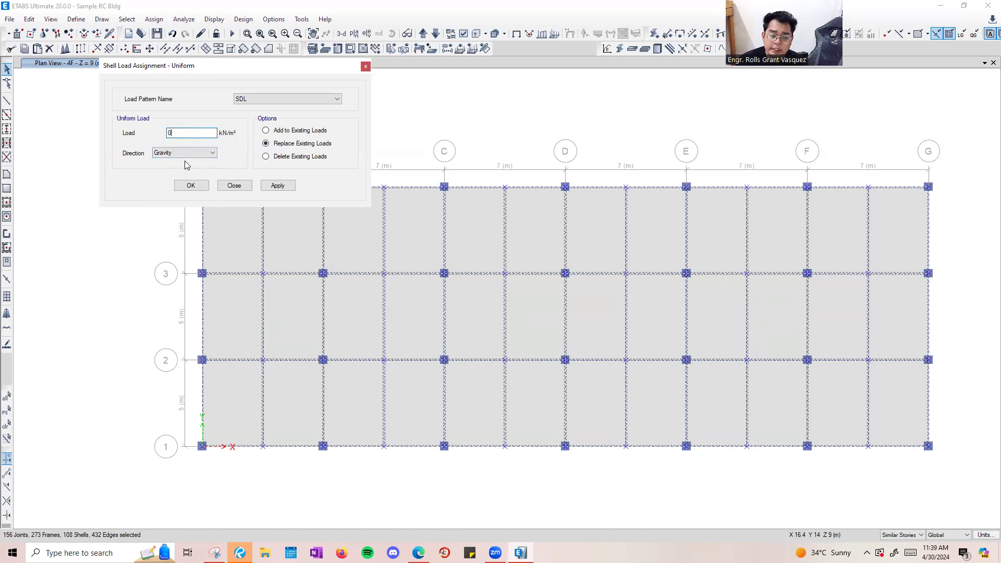
pyautogui.moveTo(203, 136); pyautogui.dragTo(91, 139)
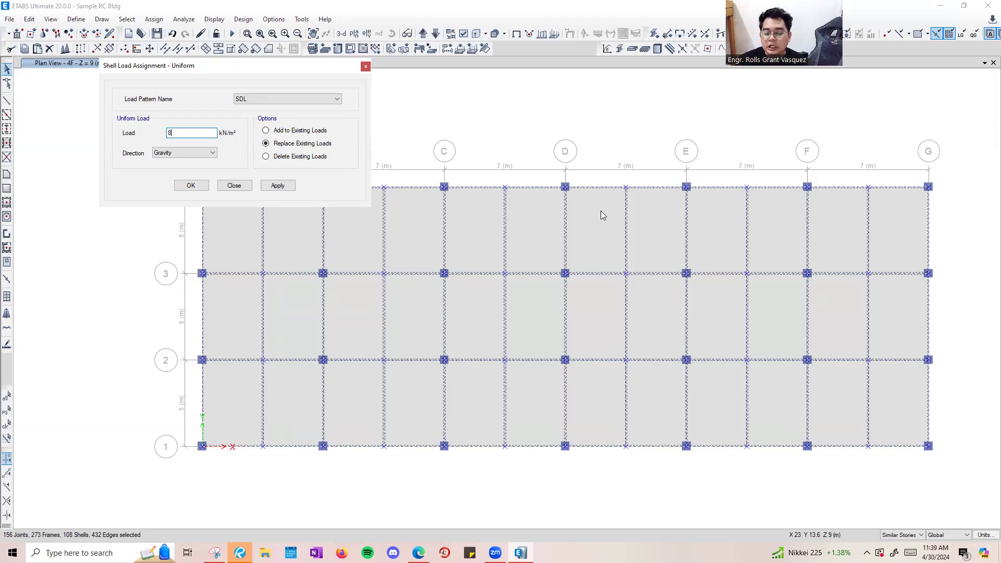
pyautogui.click(278, 186)
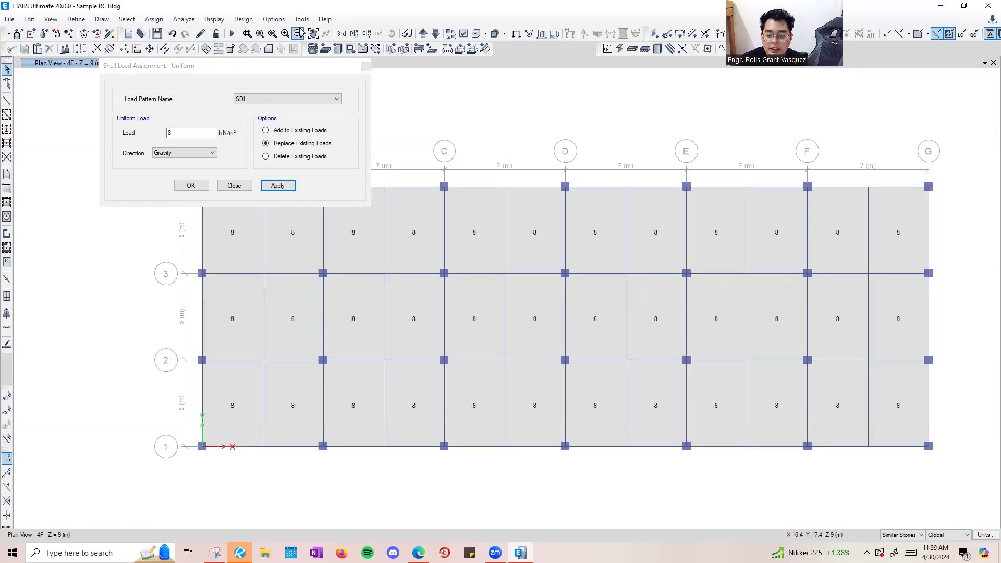
# Restore the previous selection and apply a uniform Live load of 1.9 kN/m² in the Gravity direction to all slabs.
pyautogui.moveTo(239, 67); pyautogui.dragTo(54, 174)
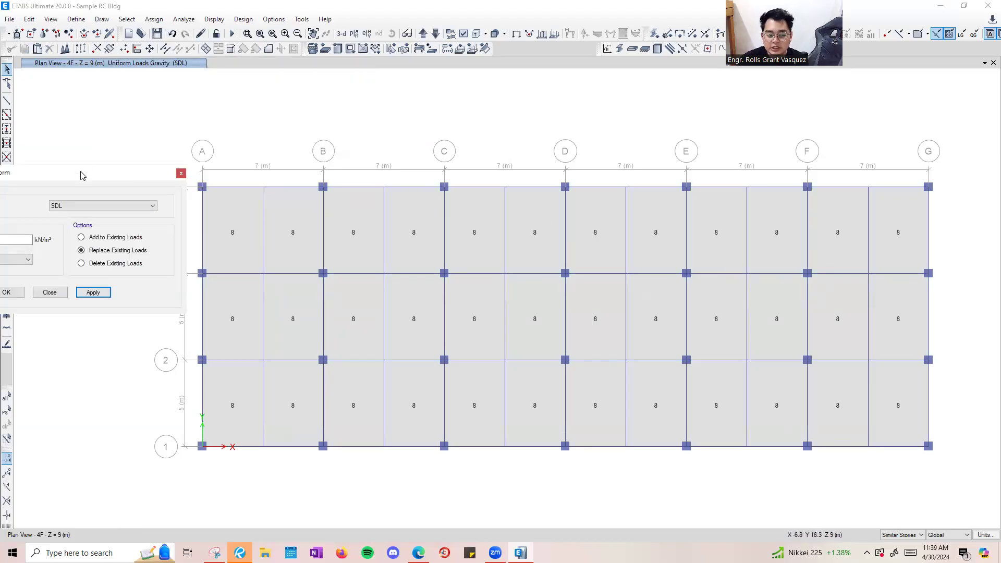
pyautogui.moveTo(60, 182); pyautogui.dragTo(904, 170)
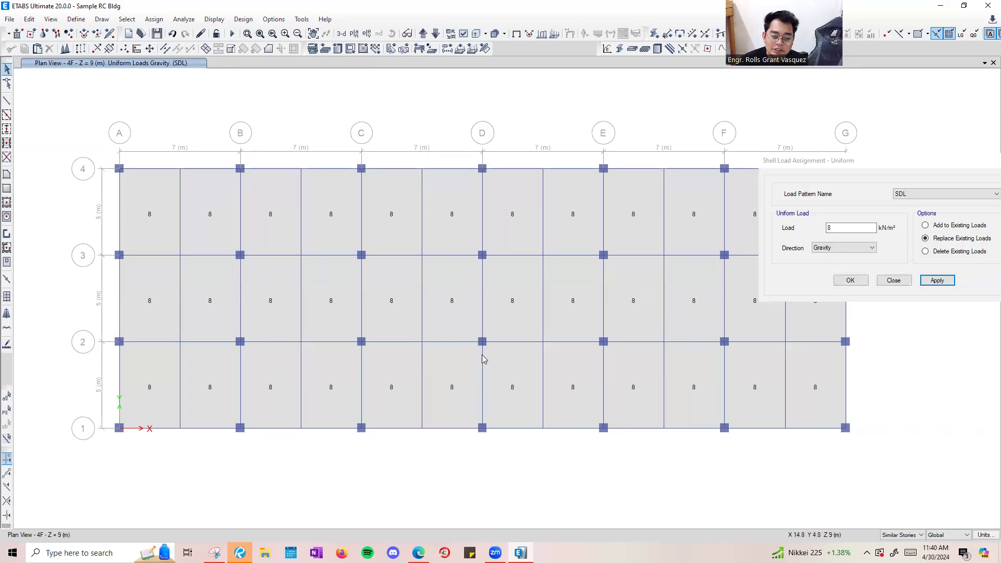
pyautogui.click(8, 414)
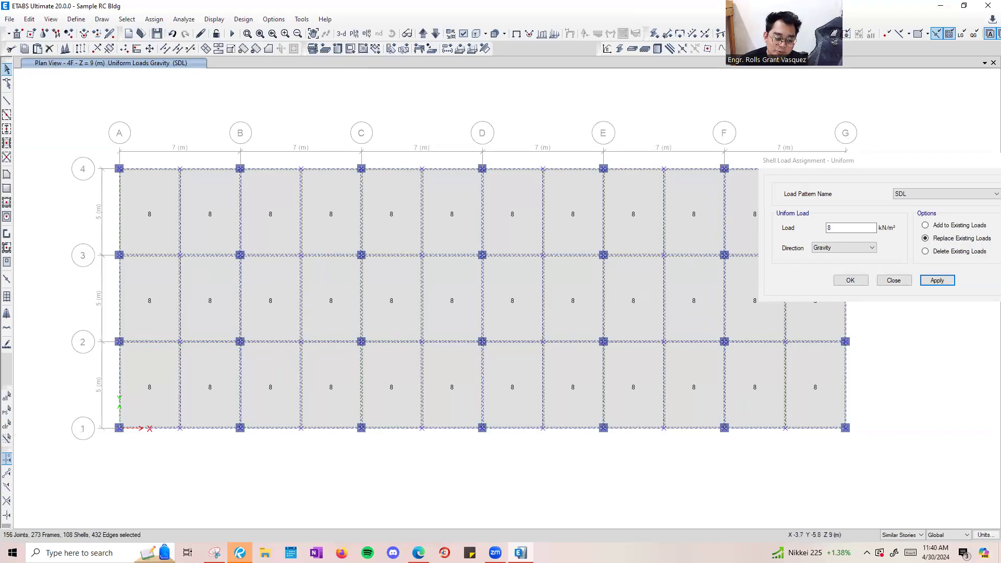
pyautogui.moveTo(787, 160); pyautogui.dragTo(638, 109)
pyautogui.click(787, 146)
pyautogui.click(787, 161)
pyautogui.press('Tab')
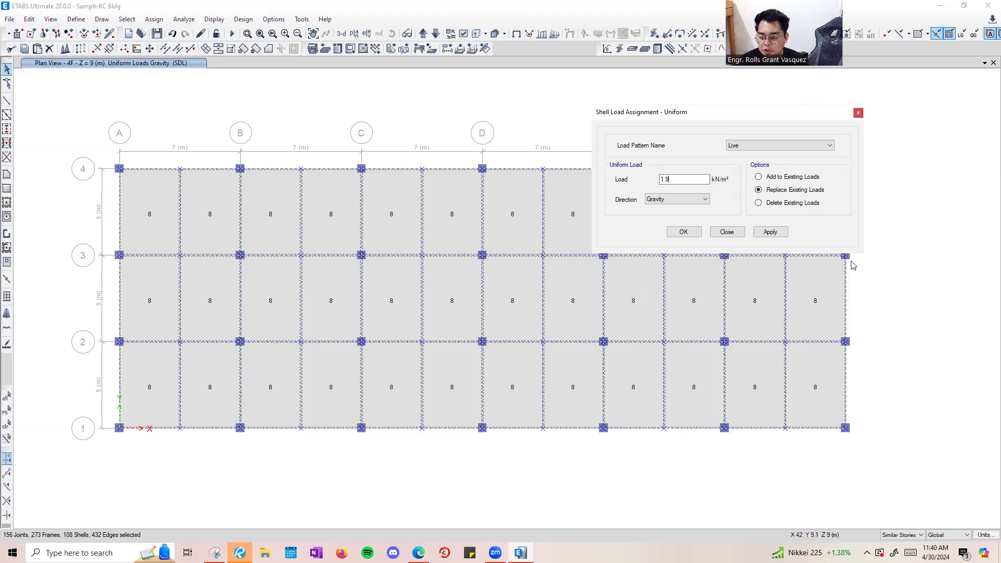
pyautogui.click(770, 232)
pyautogui.click(776, 146)
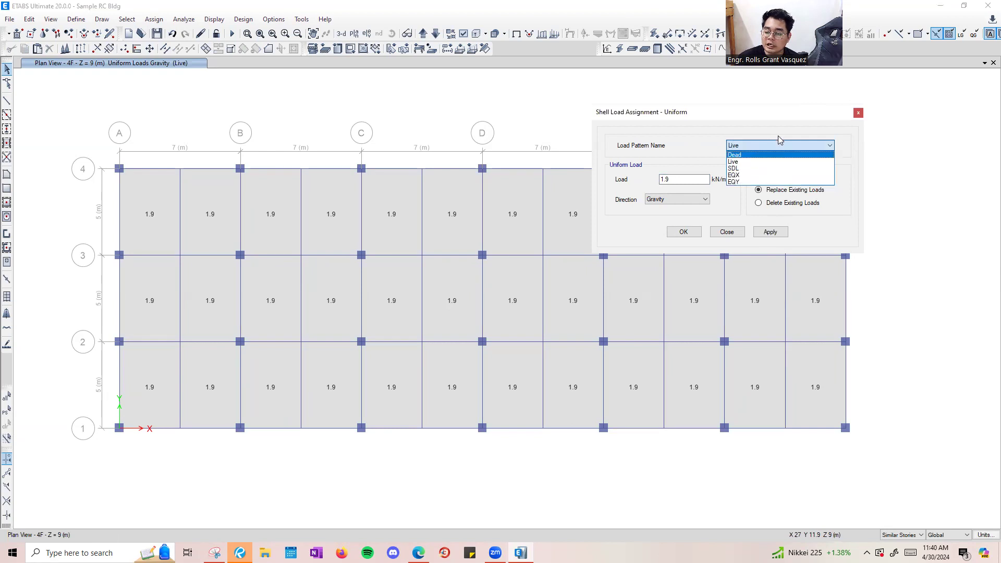
pyautogui.click(789, 116)
pyautogui.click(690, 231)
# Inspect the loads assigned to the slab panel beside grid A in bay A–B/3–4.
pyautogui.moveTo(169, 182); pyautogui.dragTo(250, 184, button='middle')
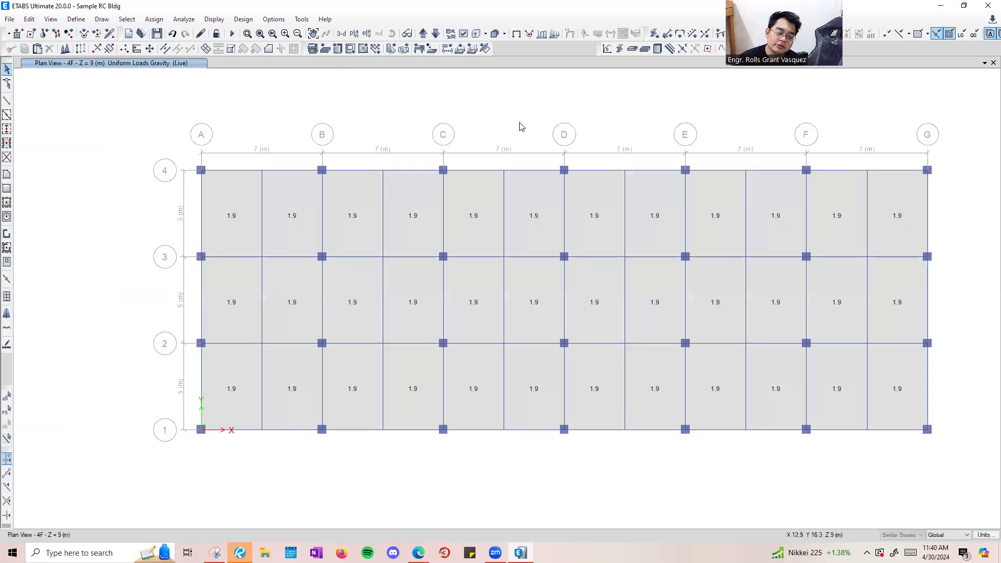
pyautogui.rightClick(236, 203)
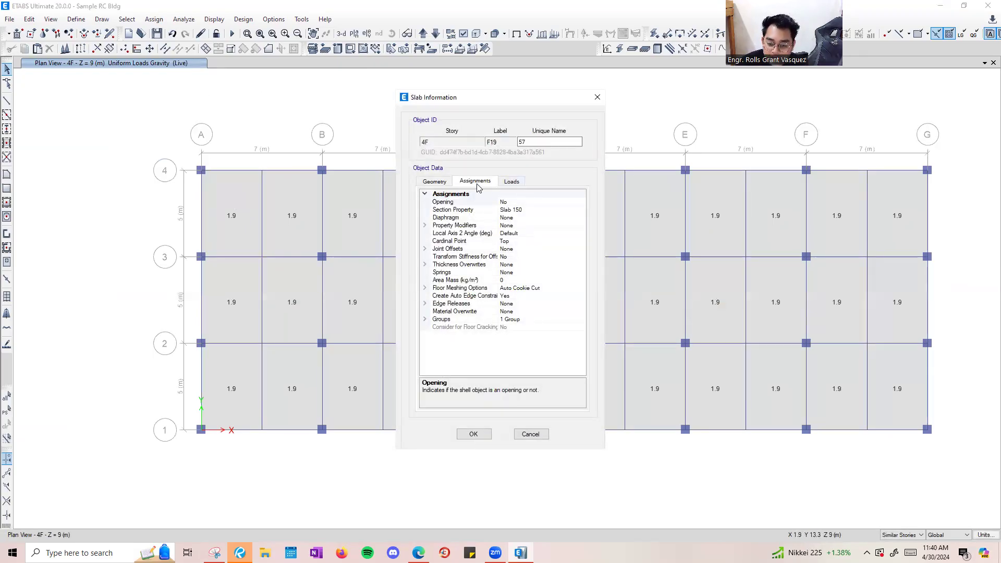
pyautogui.click(512, 183)
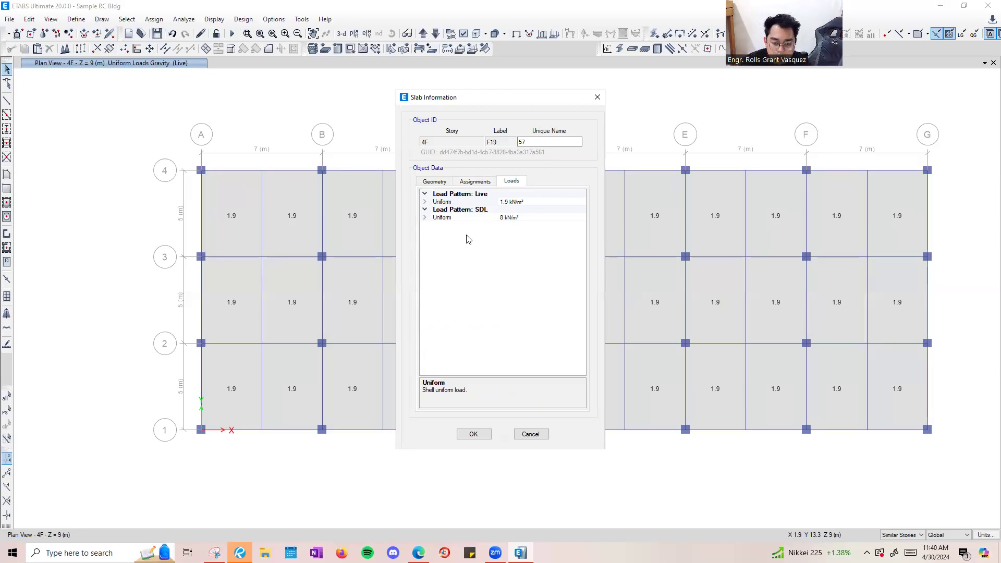
pyautogui.click(598, 97)
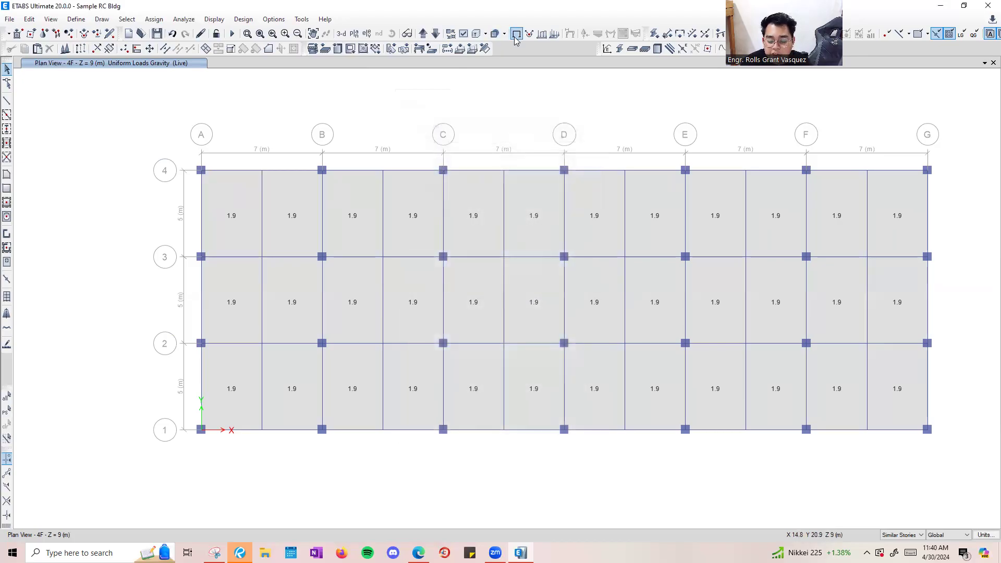
# Clear the uniform load values from the 4F plan by showing the undeformed shape.
pyautogui.click(494, 33)
pyautogui.moveTo(577, 180); pyautogui.dragTo(556, 208, button='middle')
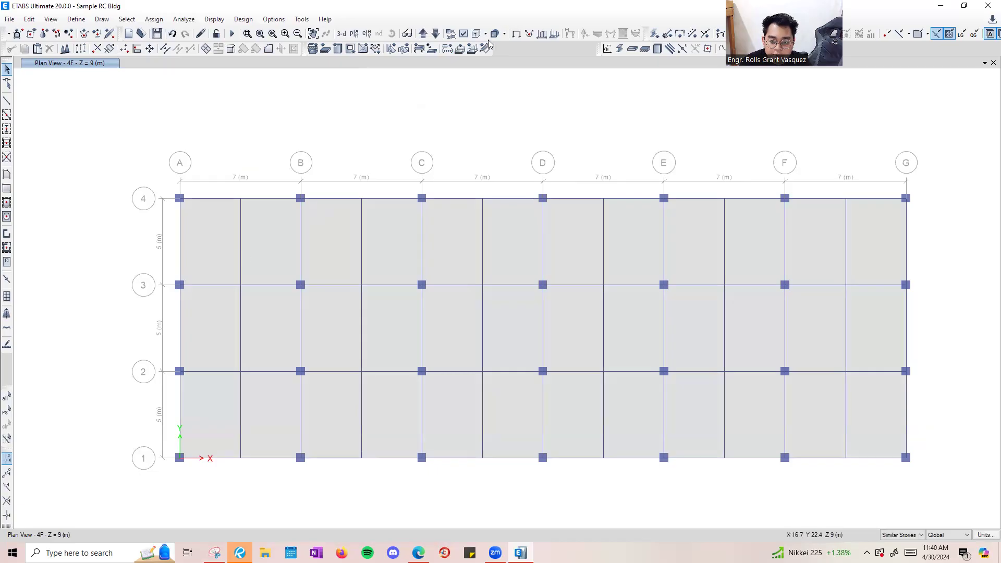
pyautogui.click(516, 33)
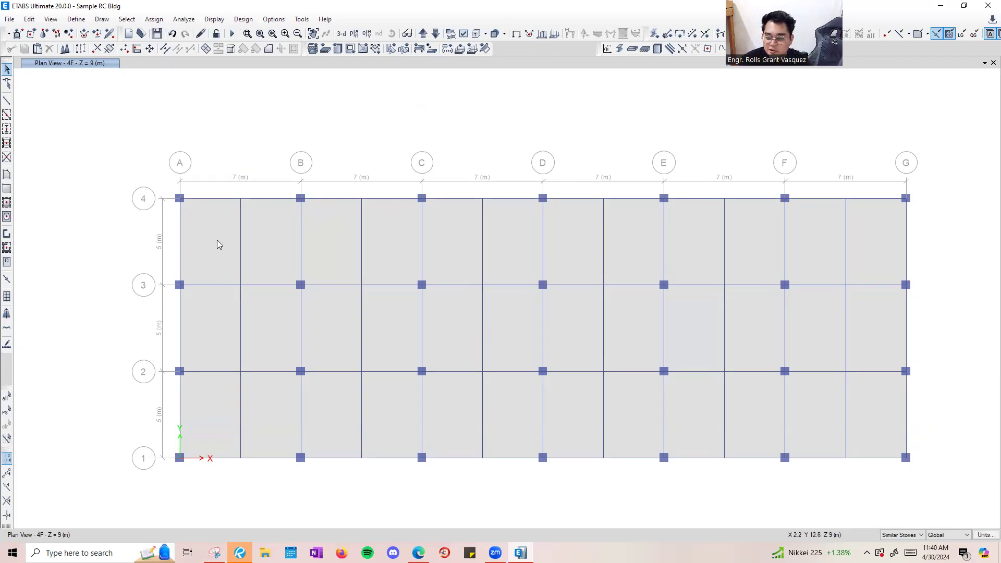
pyautogui.click(516, 33)
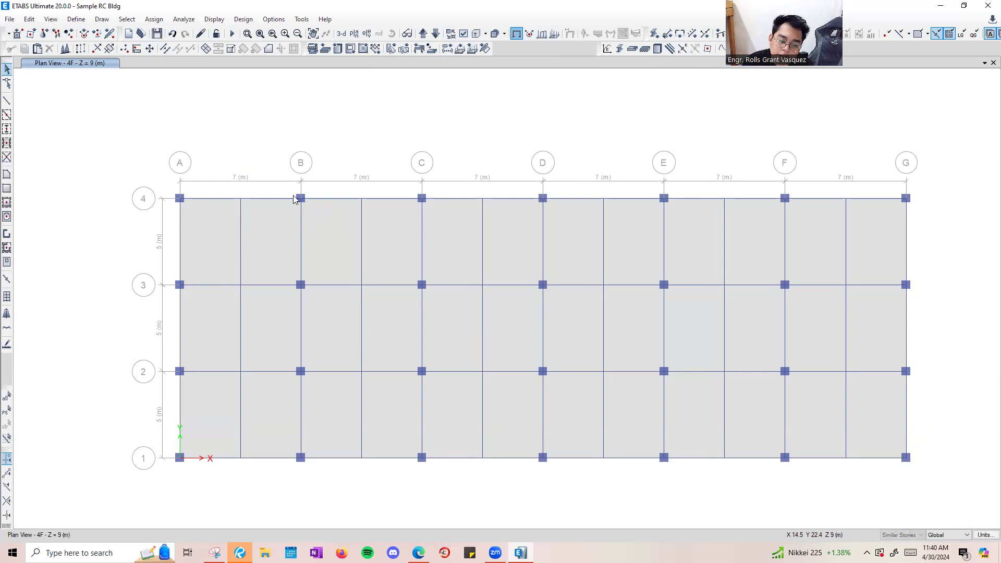
# Recheck the Live and SDL loads on the panel beside grid A in bay A–B/3–4 with the load display cleared.
pyautogui.rightClick(253, 207)
pyautogui.click(509, 209)
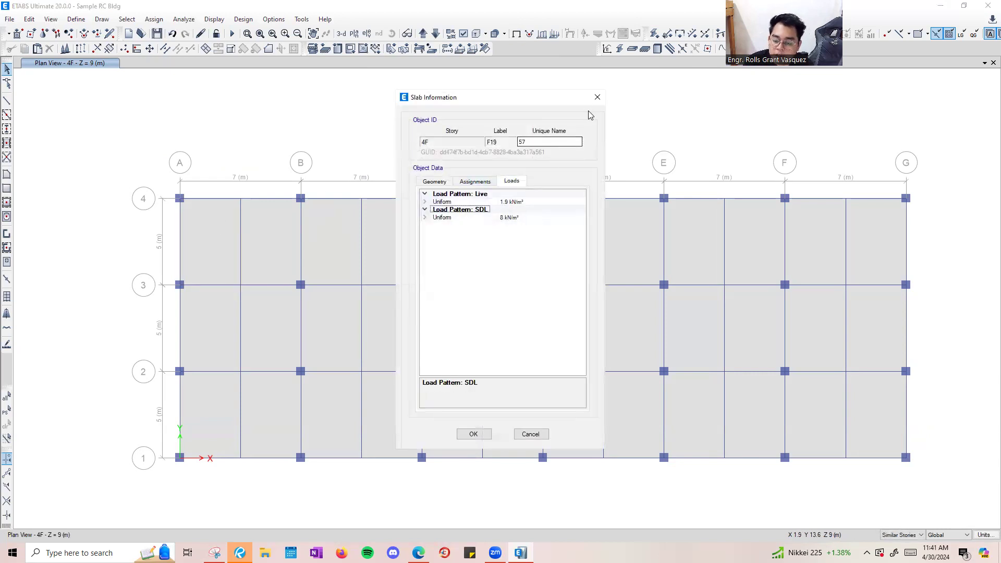
pyautogui.click(597, 97)
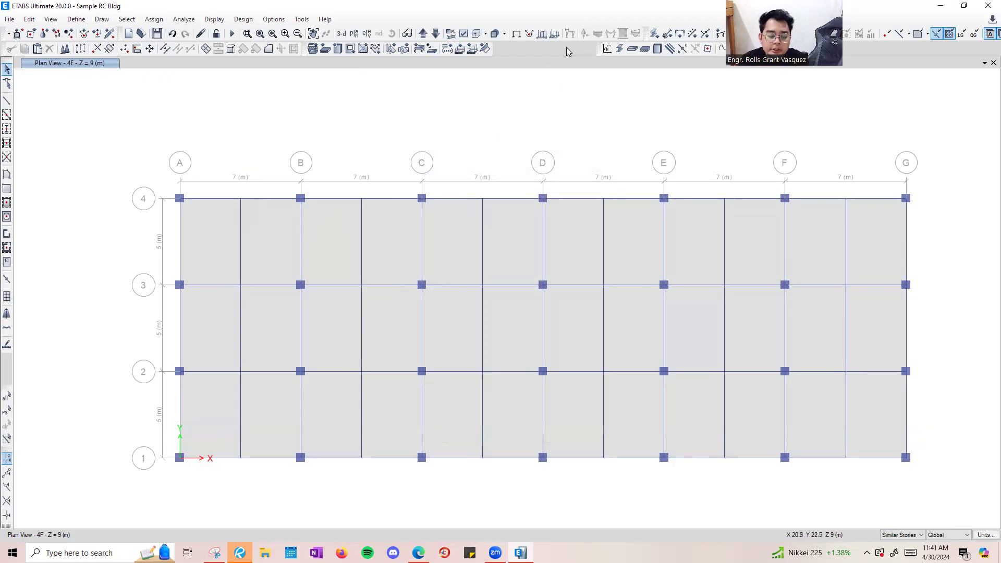
pyautogui.moveTo(807, 182); pyautogui.dragTo(739, 167, button='middle')
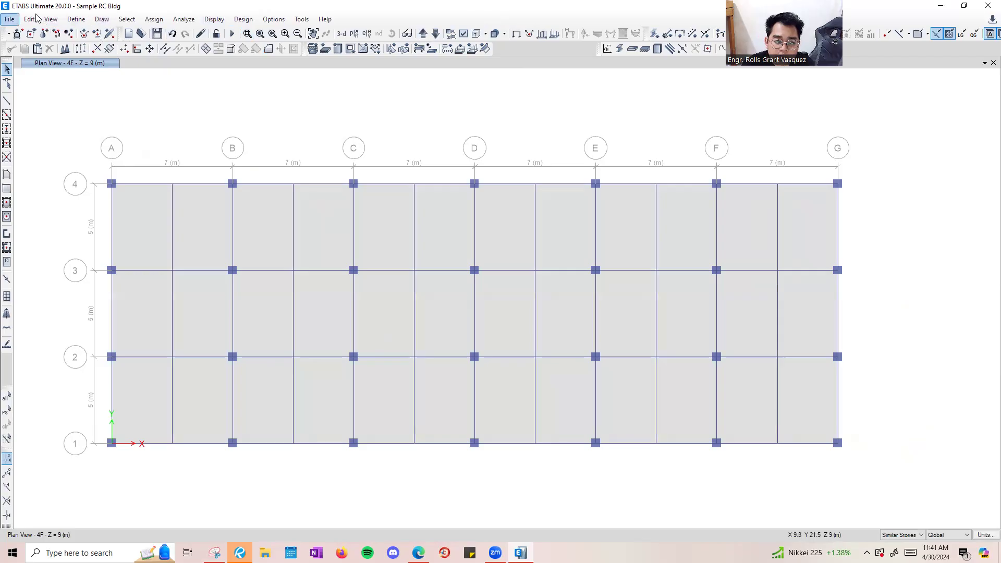
pyautogui.click(80, 20)
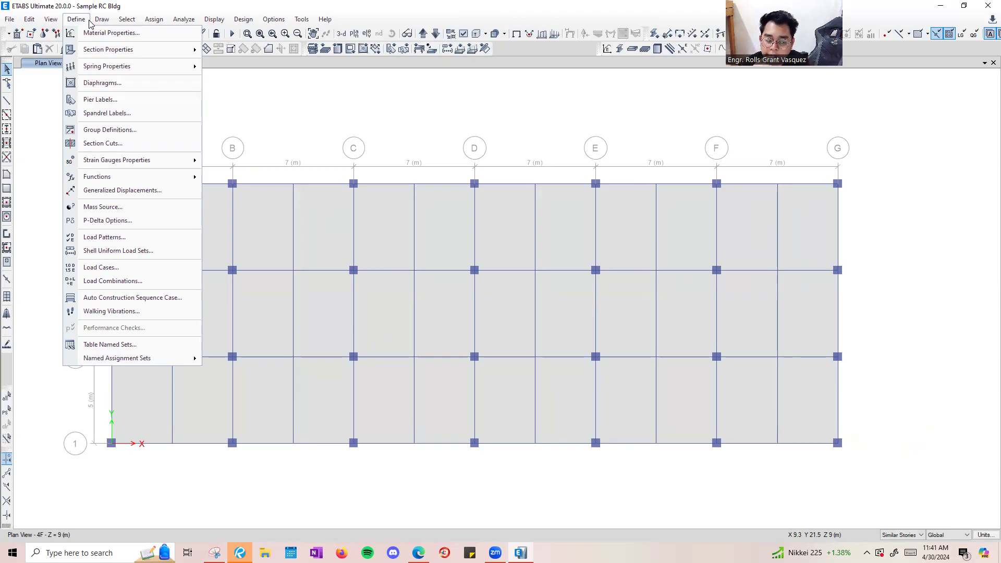
pyautogui.click(90, 24)
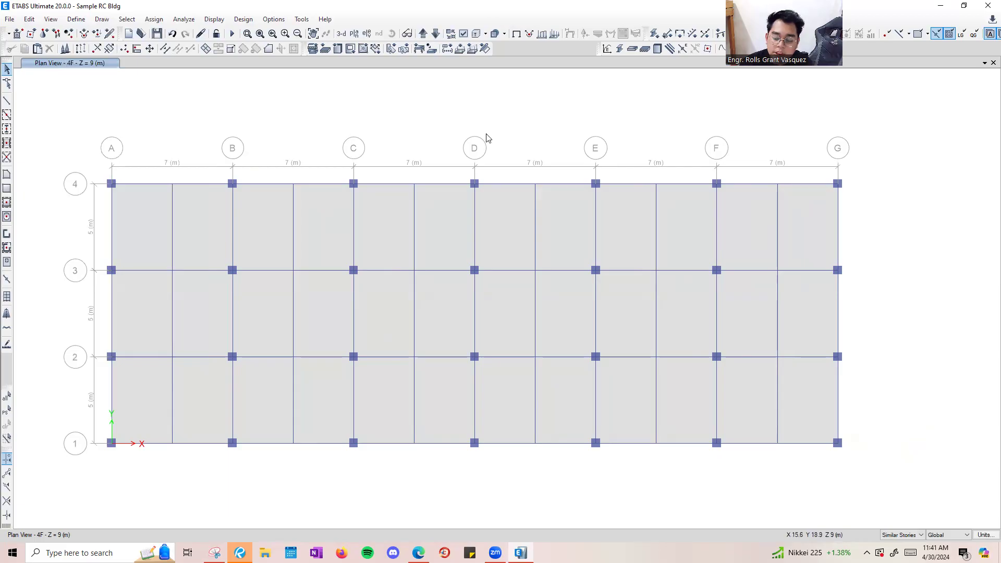
# Select the whole floor plan and assign diaphragm D1 to its slabs, keeping the diaphragm's rigidity as Rigid.
pyautogui.moveTo(883, 479); pyautogui.dragTo(43, 96)
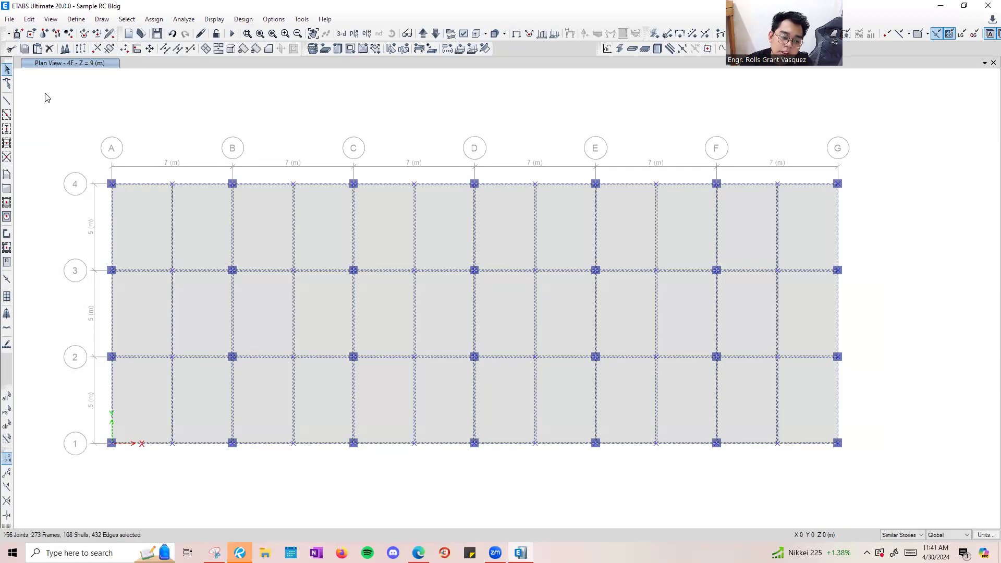
pyautogui.click(153, 19)
pyautogui.moveTo(213, 60)
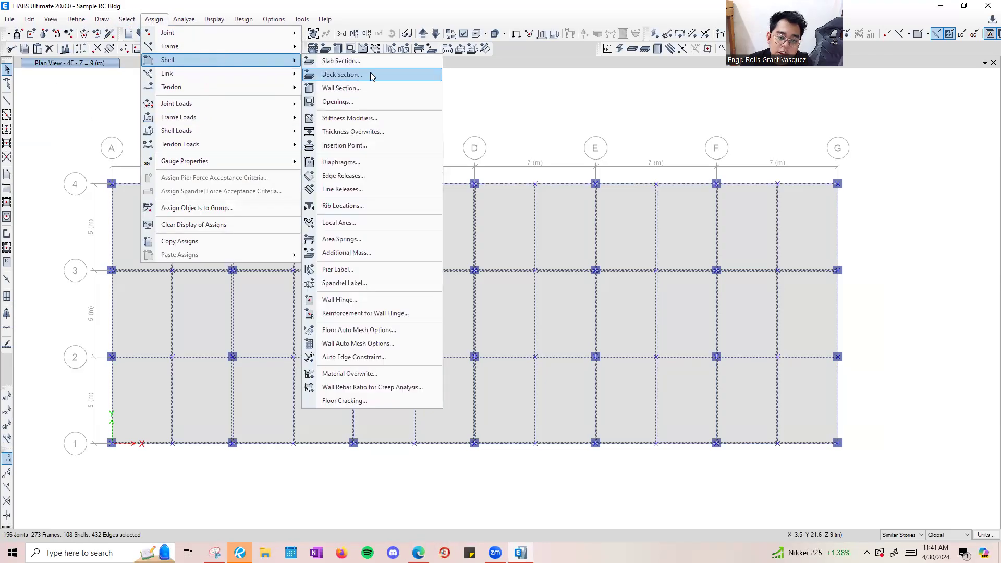
pyautogui.click(365, 166)
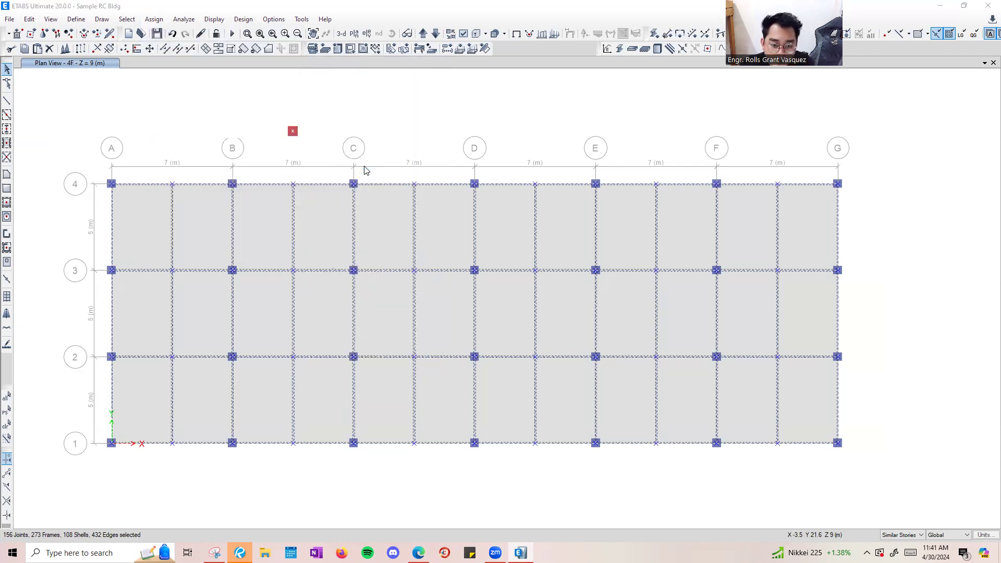
pyautogui.click(442, 202)
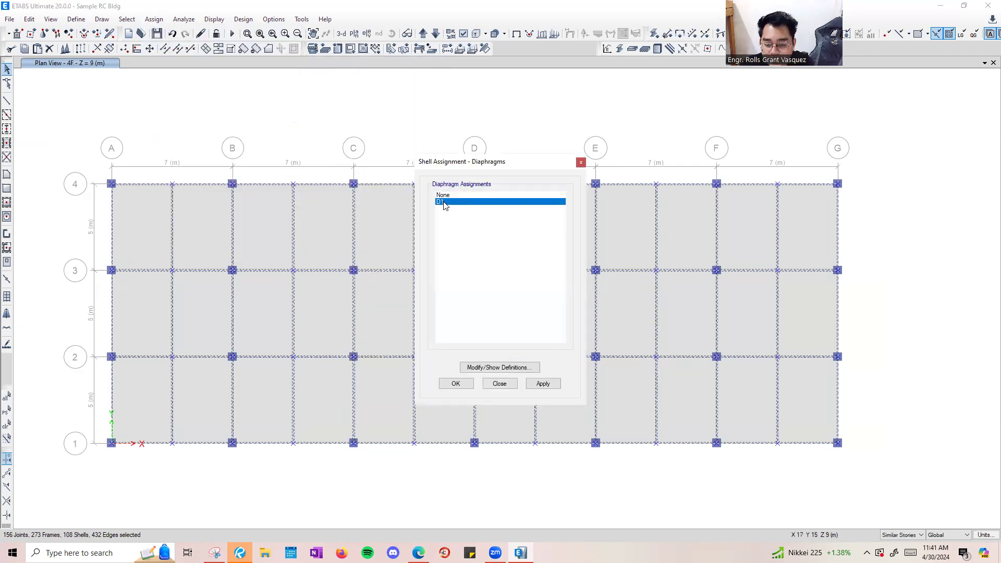
pyautogui.click(539, 368)
pyautogui.click(543, 261)
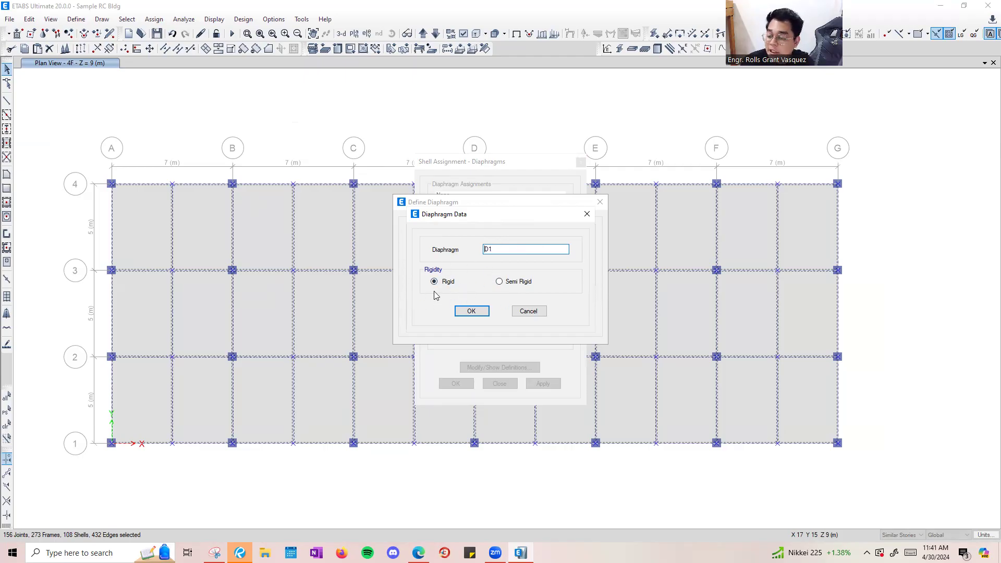
pyautogui.click(504, 248)
pyautogui.click(471, 311)
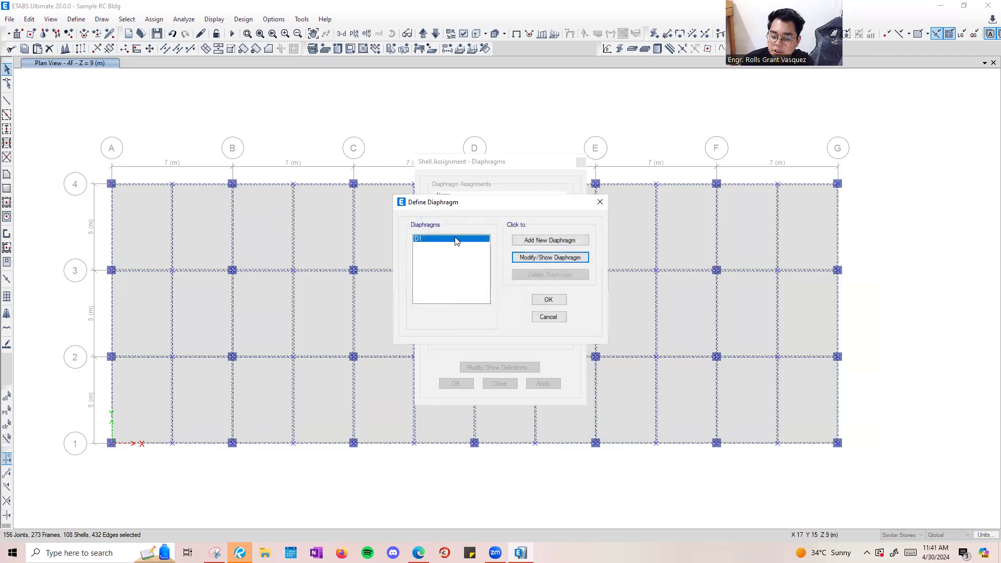
pyautogui.click(548, 300)
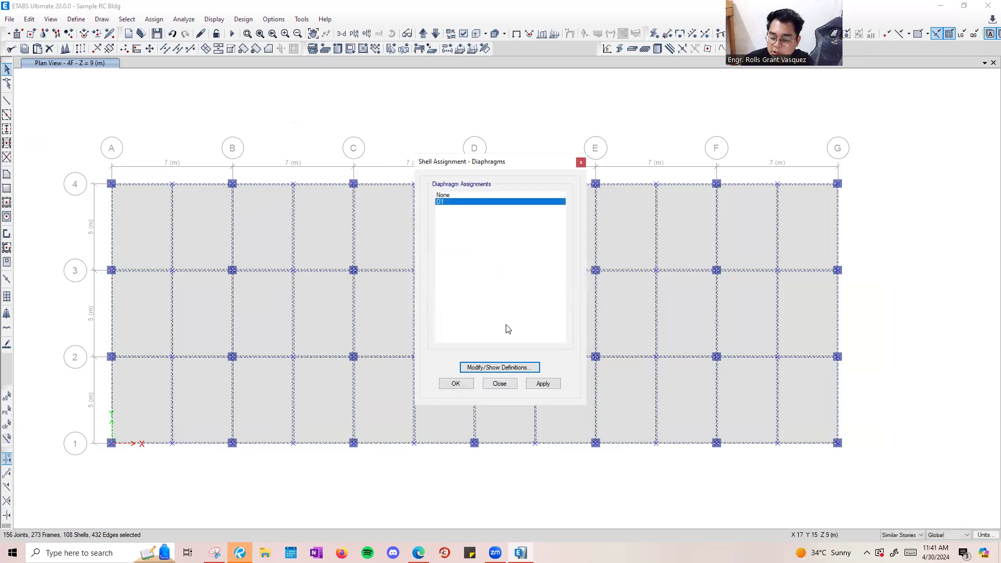
pyautogui.click(542, 384)
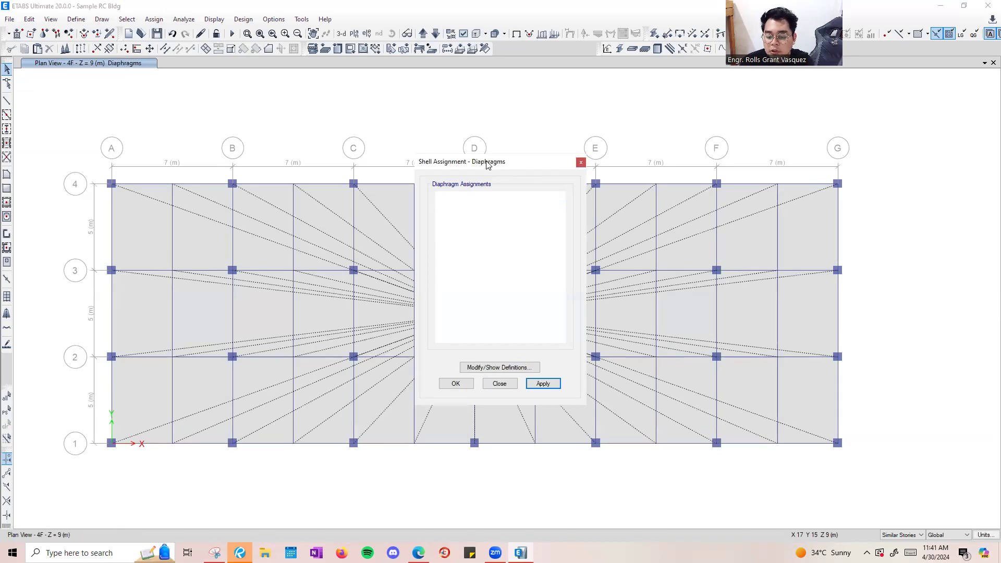
pyautogui.moveTo(486, 164); pyautogui.dragTo(201, 322)
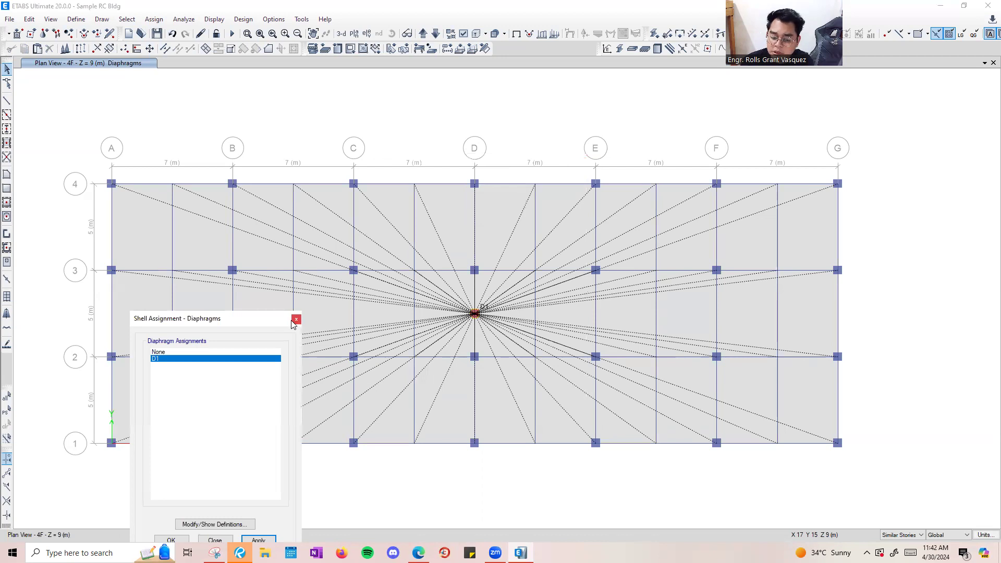
pyautogui.click(296, 320)
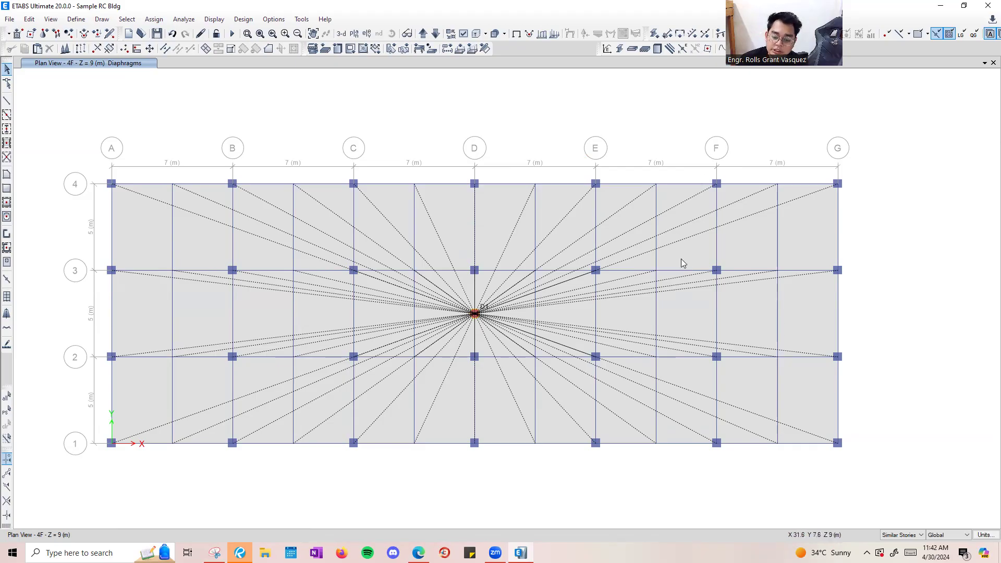
# Check the diaphragm assignments on the story plans below 4F down to the foundation, return to 3F and clear the diaphragm display.
pyautogui.click(436, 34)
pyautogui.click(436, 34)
pyautogui.click(436, 34)
pyautogui.click(436, 35)
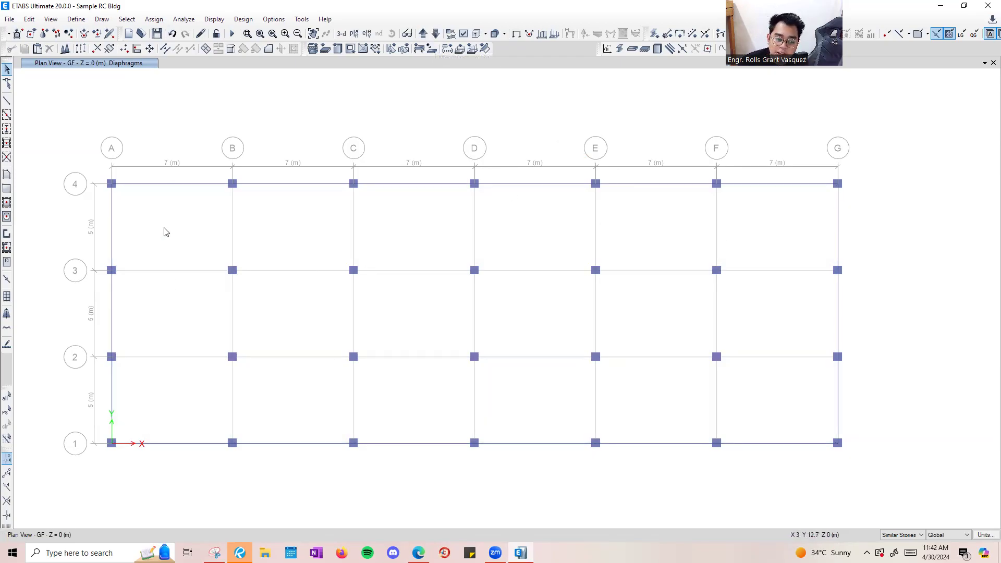
pyautogui.moveTo(737, 386); pyautogui.dragTo(774, 359)
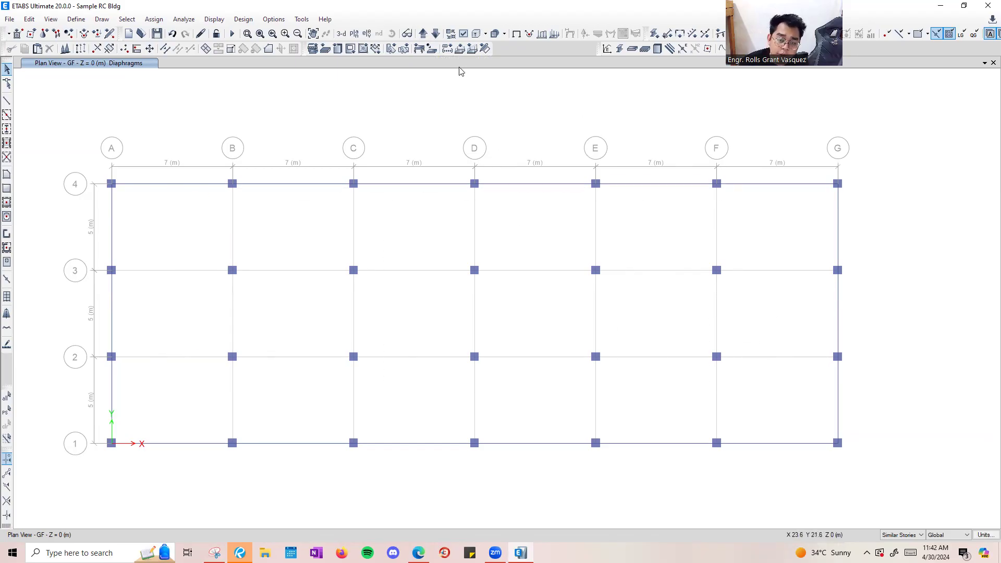
pyautogui.click(436, 35)
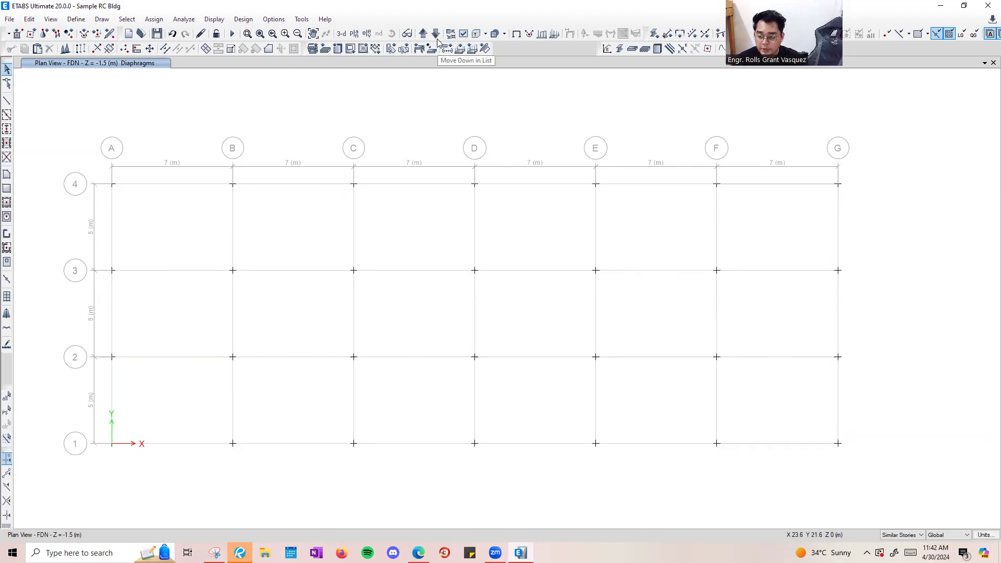
pyautogui.click(436, 35)
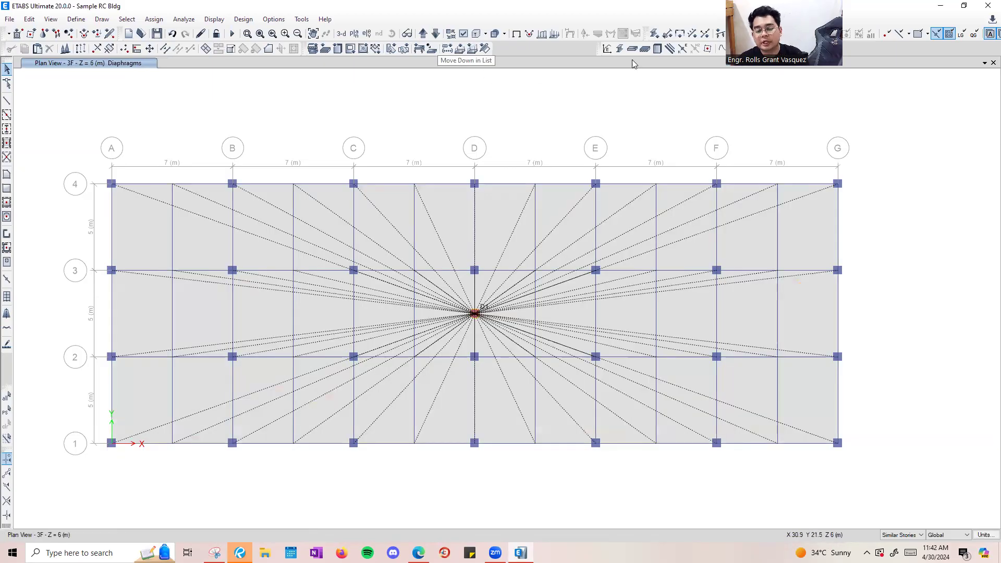
pyautogui.click(516, 35)
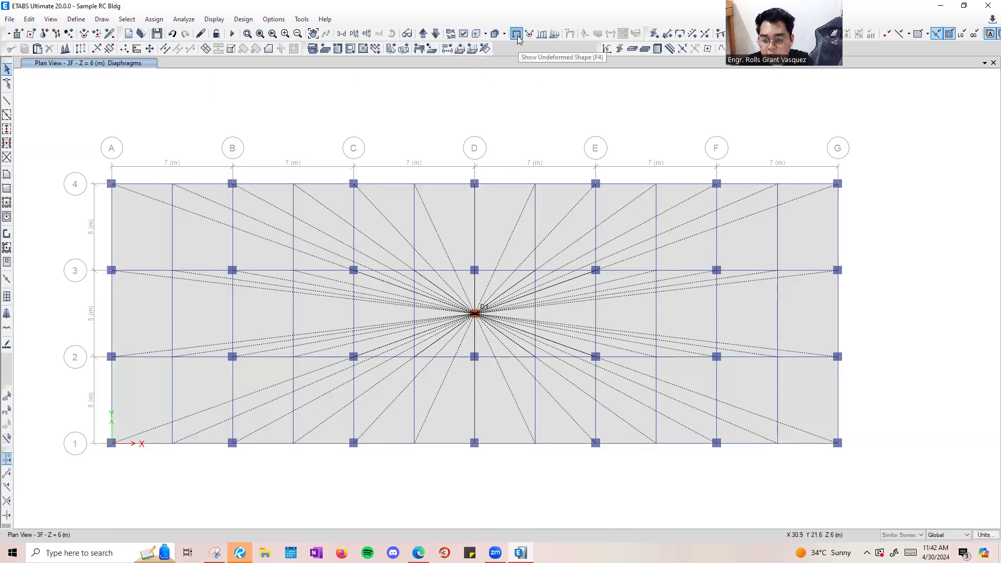
# Base mass source MsSrc1 on Specified Load Patterns only, excluding Element Self Mass and Additional Mass.
pyautogui.click(76, 21)
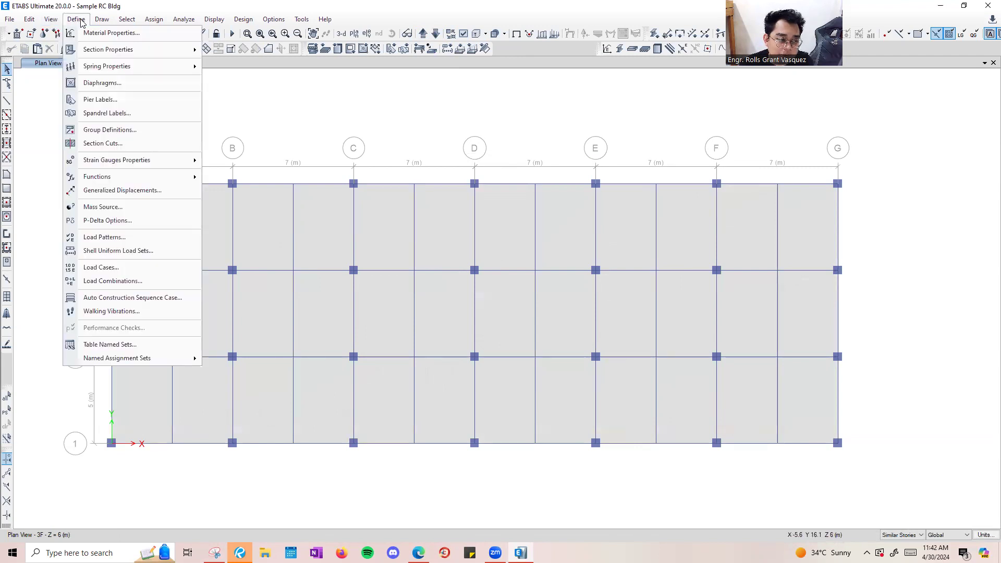
pyautogui.click(103, 207)
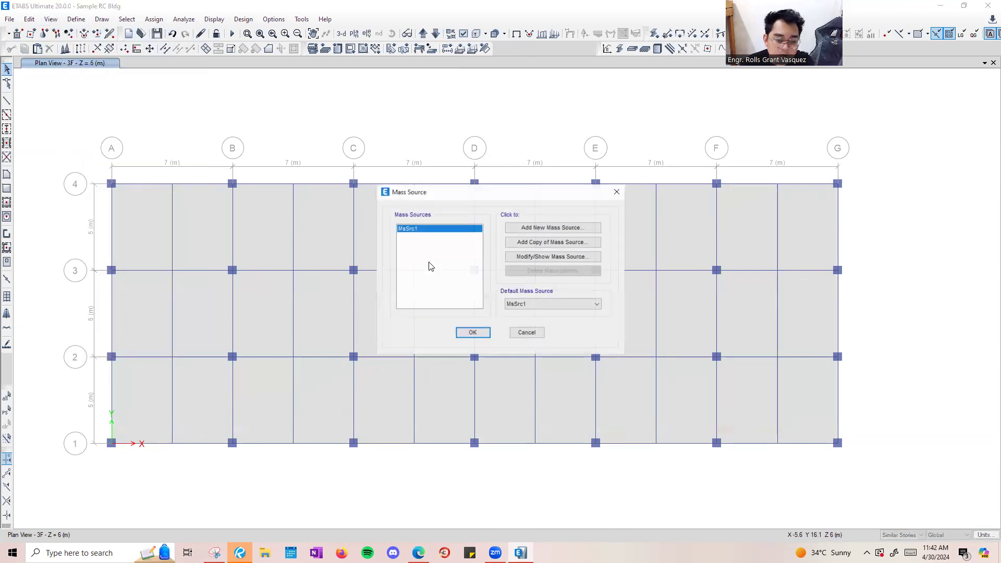
pyautogui.click(563, 256)
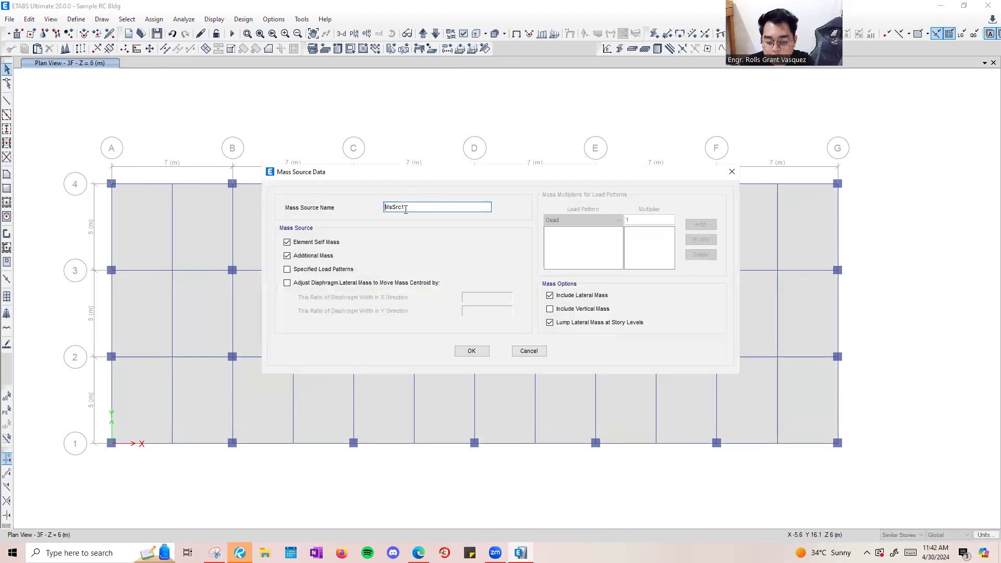
pyautogui.click(305, 244)
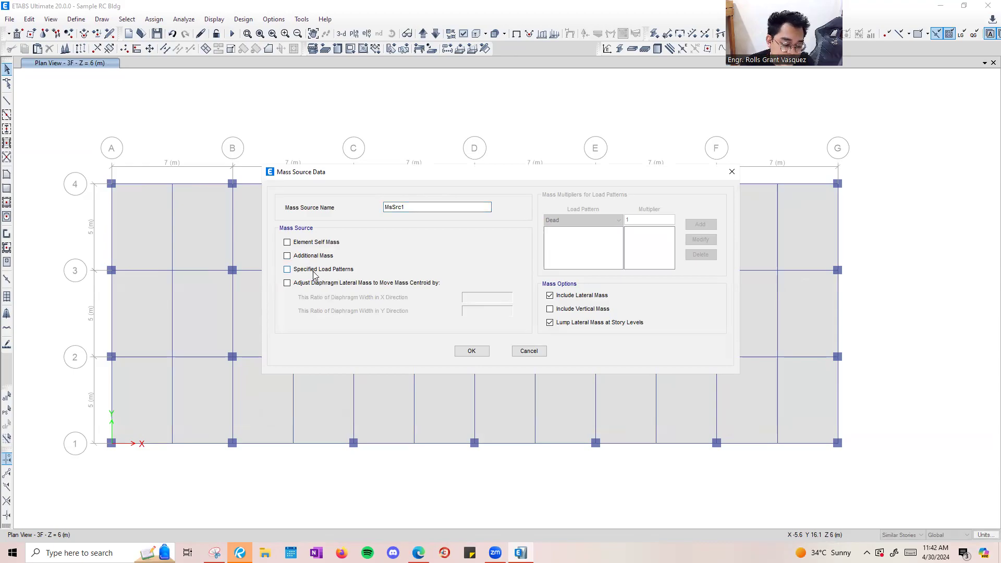
pyautogui.click(314, 273)
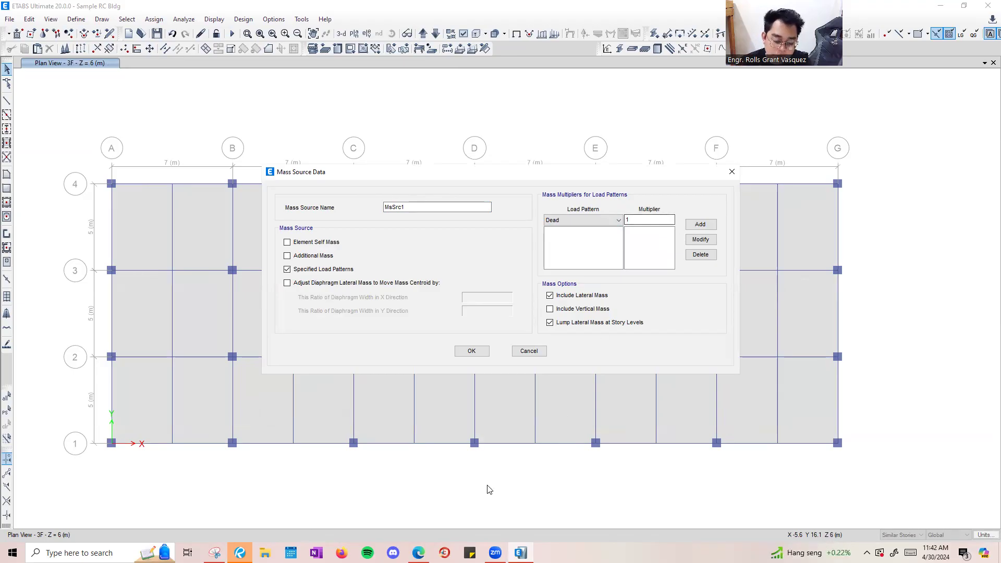
# Switch to Revu and handwrite the base shear formula CvI/RT times W below the framing sketch, circling W with a leader line.
pyautogui.hotkey('alt', 'Tab')
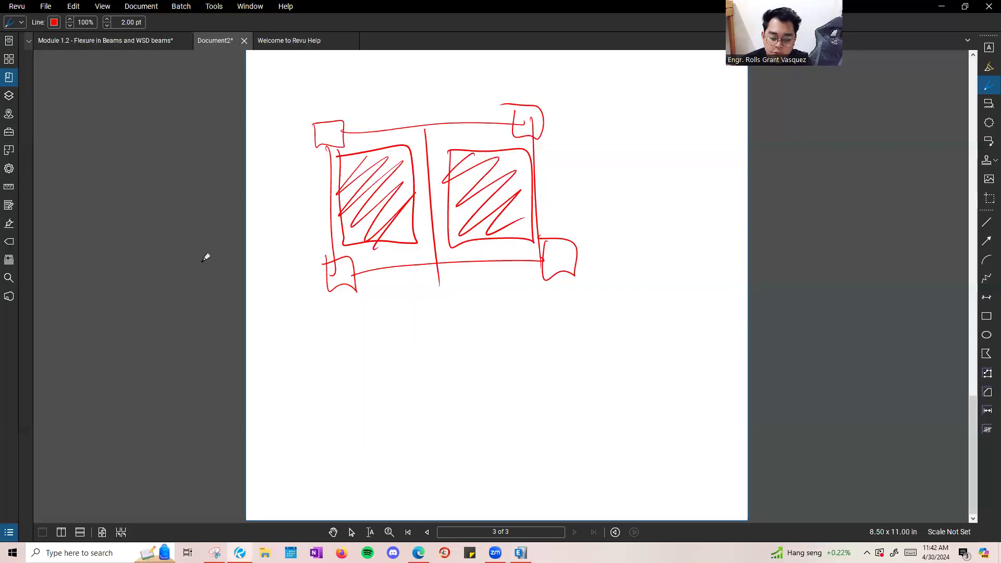
pyautogui.moveTo(426, 323); pyautogui.dragTo(421, 356)
pyautogui.moveTo(428, 341)
pyautogui.mouseDown()
pyautogui.moveTo(465, 356)
pyautogui.moveTo(475, 323)
pyautogui.mouseUp()
pyautogui.moveTo(395, 374); pyautogui.dragTo(464, 362)
pyautogui.moveTo(416, 395)
pyautogui.mouseDown()
pyautogui.moveTo(420, 431)
pyautogui.moveTo(434, 431)
pyautogui.mouseUp()
pyautogui.moveTo(445, 412)
pyautogui.mouseDown()
pyautogui.moveTo(446, 431)
pyautogui.moveTo(463, 403)
pyautogui.mouseUp()
pyautogui.moveTo(480, 351)
pyautogui.mouseDown()
pyautogui.moveTo(500, 365)
pyautogui.moveTo(640, 282)
pyautogui.moveTo(650, 295)
pyautogui.mouseUp()
# Handwrite the label SEISMIC WEIGHT at the end of the leader from the circled W.
pyautogui.moveTo(666, 281)
pyautogui.mouseDown()
pyautogui.moveTo(675, 294)
pyautogui.moveTo(673, 284)
pyautogui.mouseUp()
pyautogui.moveTo(665, 278); pyautogui.dragTo(678, 276)
pyautogui.moveTo(679, 276); pyautogui.dragTo(685, 293)
pyautogui.moveTo(702, 292); pyautogui.dragTo(716, 277)
pyautogui.moveTo(723, 279); pyautogui.dragTo(722, 292)
pyautogui.moveTo(739, 284); pyautogui.dragTo(732, 293)
pyautogui.moveTo(662, 316); pyautogui.dragTo(678, 316)
pyautogui.moveTo(684, 319)
pyautogui.mouseDown()
pyautogui.moveTo(691, 329)
pyautogui.moveTo(708, 311)
pyautogui.mouseUp()
pyautogui.moveTo(705, 312)
pyautogui.mouseDown()
pyautogui.moveTo(706, 329)
pyautogui.moveTo(720, 330)
pyautogui.mouseUp()
pyautogui.moveTo(724, 312); pyautogui.dragTo(732, 331)
pyautogui.moveTo(722, 323)
pyautogui.mouseDown()
pyautogui.moveTo(736, 322)
pyautogui.moveTo(735, 341)
pyautogui.mouseUp()
pyautogui.moveTo(721, 343); pyautogui.dragTo(717, 356)
# Handwrite SW + SDL below the seismic weight label, striking through SW and writing DEAD beneath it.
pyautogui.moveTo(647, 340)
pyautogui.mouseDown()
pyautogui.moveTo(634, 388)
pyautogui.moveTo(579, 436)
pyautogui.moveTo(617, 415)
pyautogui.moveTo(651, 423)
pyautogui.mouseUp()
pyautogui.moveTo(643, 415); pyautogui.dragTo(643, 436)
pyautogui.moveTo(670, 409)
pyautogui.mouseDown()
pyautogui.moveTo(658, 440)
pyautogui.moveTo(702, 440)
pyautogui.mouseUp()
pyautogui.moveTo(626, 394)
pyautogui.mouseDown()
pyautogui.moveTo(583, 455)
pyautogui.moveTo(584, 491)
pyautogui.mouseUp()
pyautogui.moveTo(586, 468)
pyautogui.mouseDown()
pyautogui.moveTo(588, 490)
pyautogui.moveTo(603, 489)
pyautogui.mouseUp()
pyautogui.moveTo(608, 476); pyautogui.dragTo(628, 480)
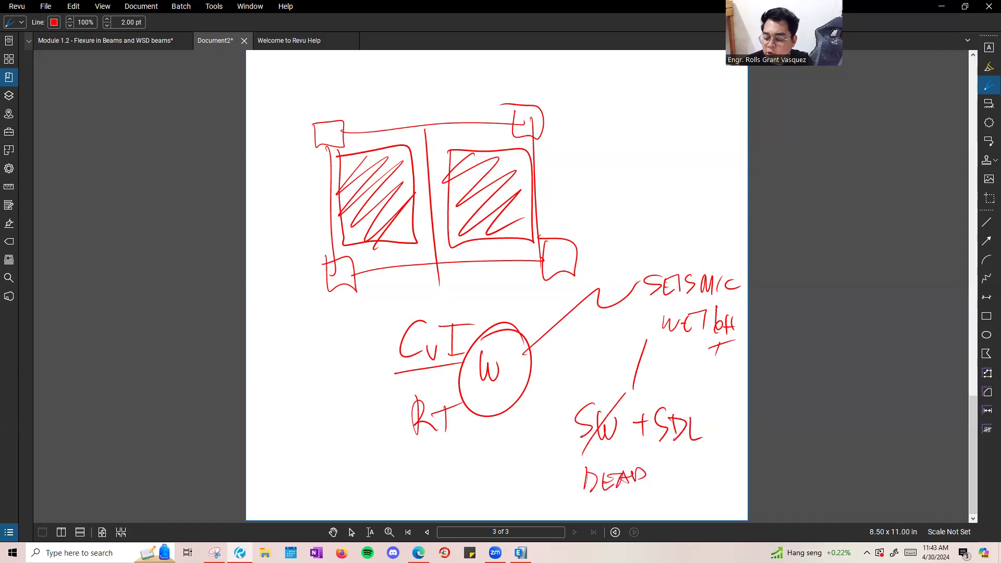
# Switch back to ETABS and add the Dead and SDL load patterns to the mass source, each with multiplier 1.
pyautogui.hotkey('alt', 'Tab')
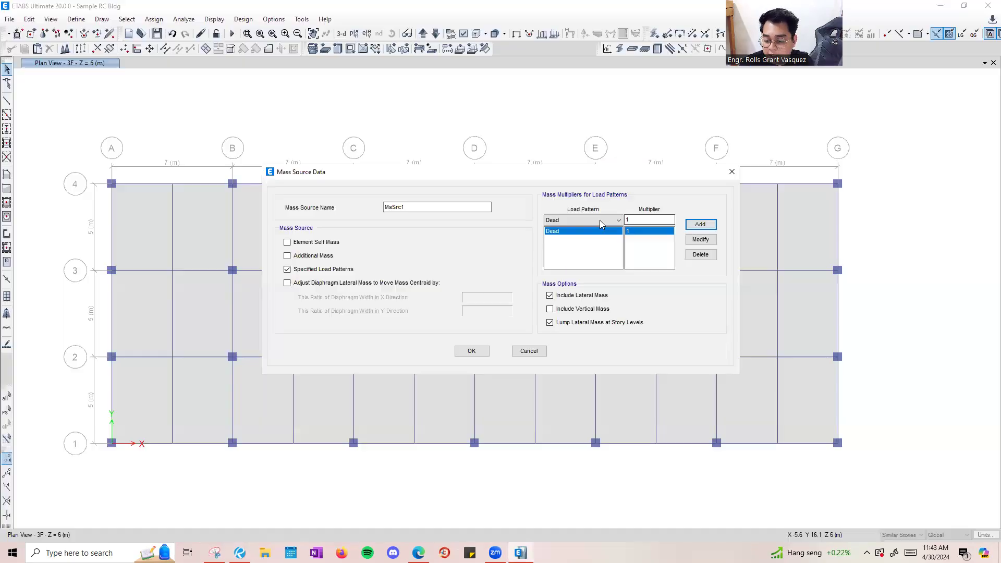
pyautogui.click(585, 221)
pyautogui.click(572, 244)
pyautogui.click(663, 219)
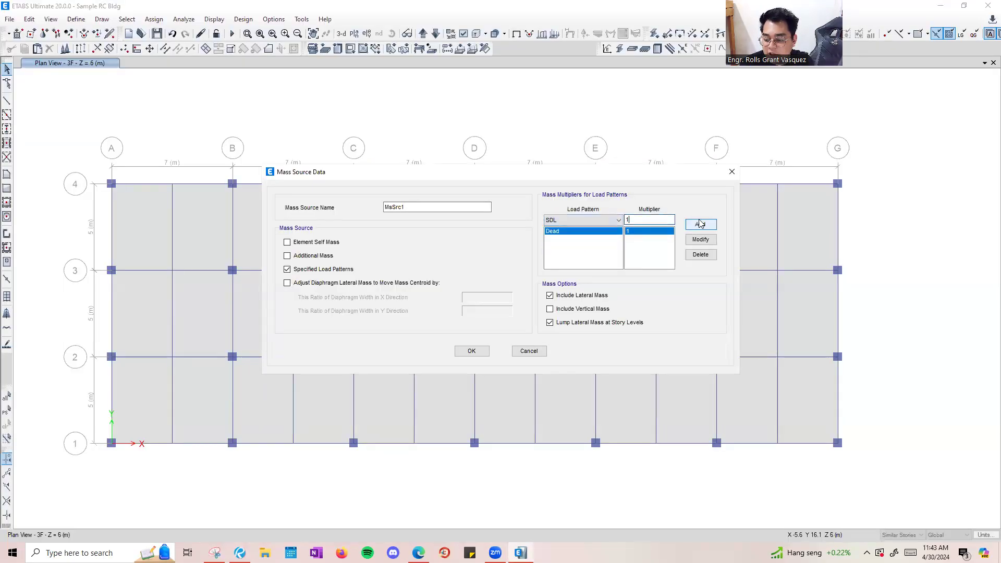
pyautogui.click(699, 224)
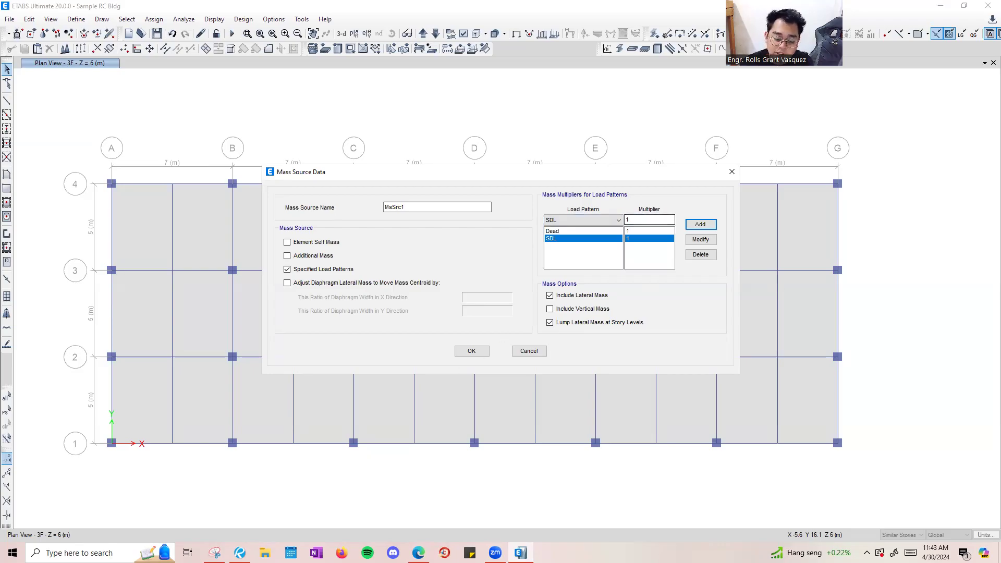
# Review the handwritten seismic weight notes in Revu, and return to the mass source data in ETABS.
pyautogui.hotkey('alt', 'Tab')
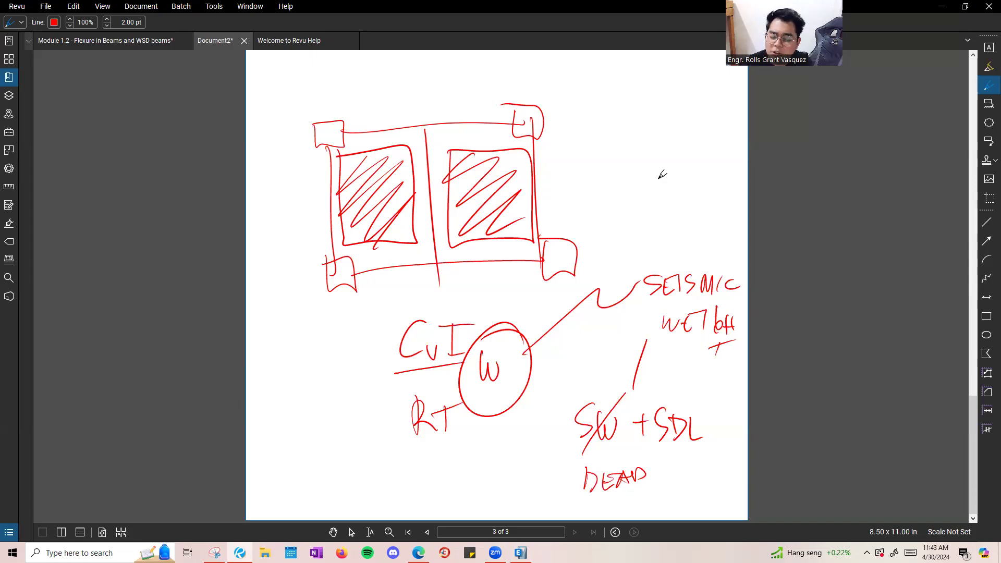
pyautogui.scroll(-1, 662, 174)
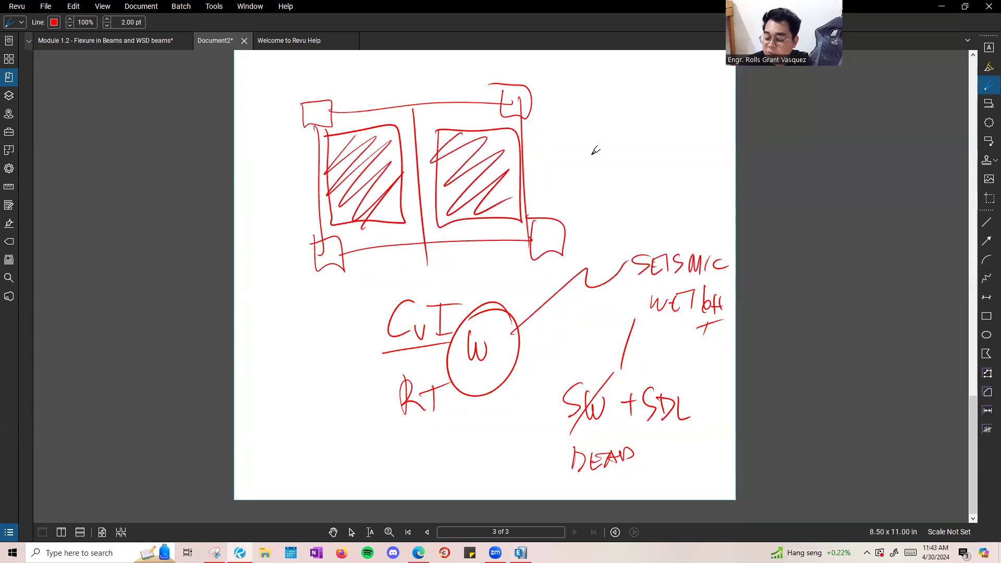
pyautogui.click(941, 6)
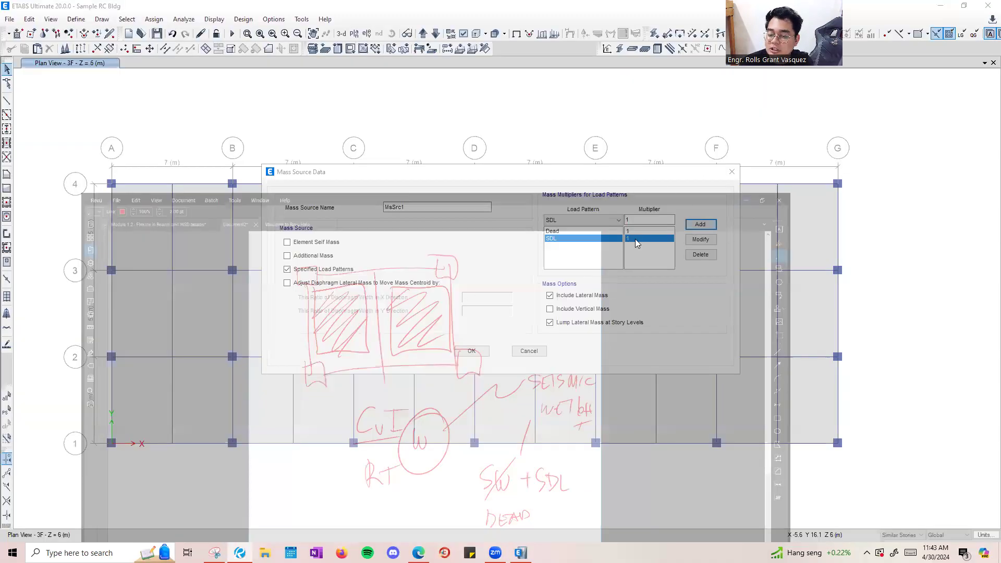
# Check the Dead multiplier and accept the mass source MsSrc1 definition.
pyautogui.click(639, 231)
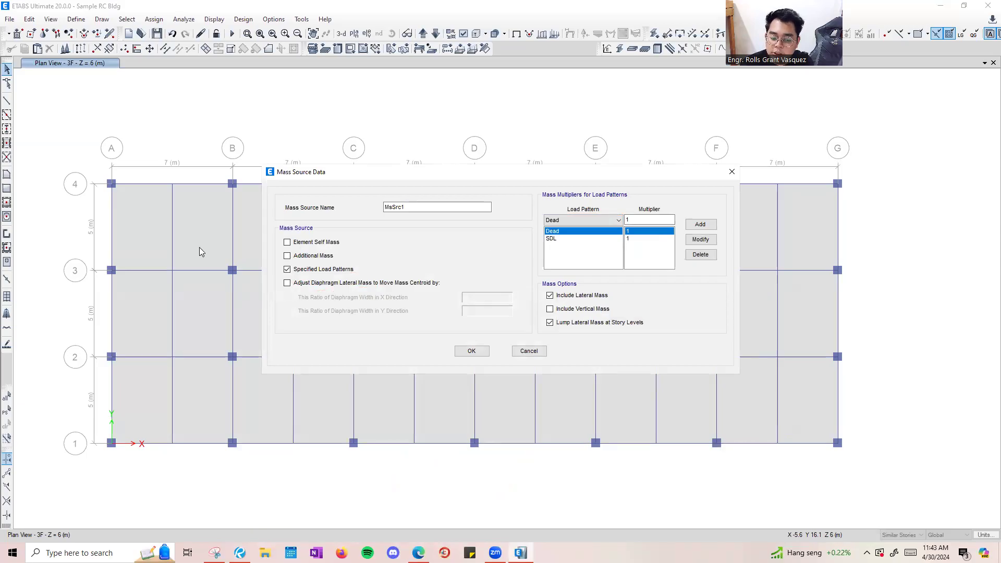
pyautogui.click(471, 351)
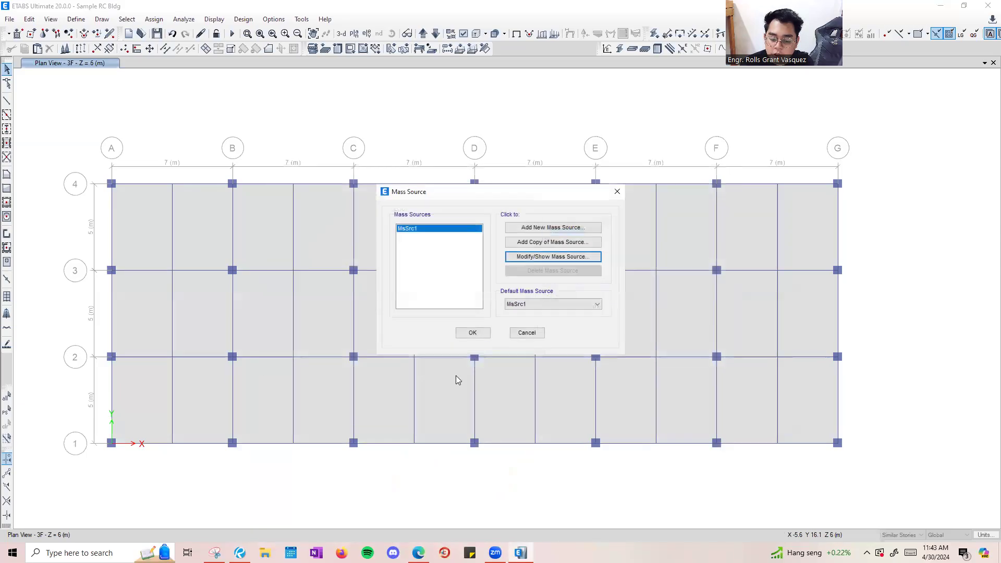
pyautogui.click(473, 333)
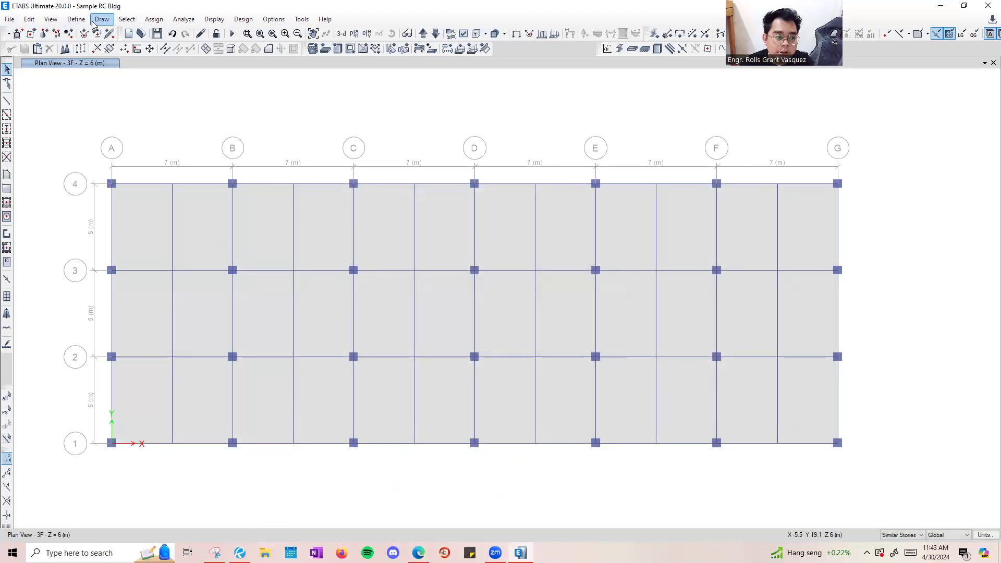
# Try the iterative, load-based P-Delta method, and accept the preset P-Delta options with the automation method set to None.
pyautogui.click(76, 19)
pyautogui.click(110, 221)
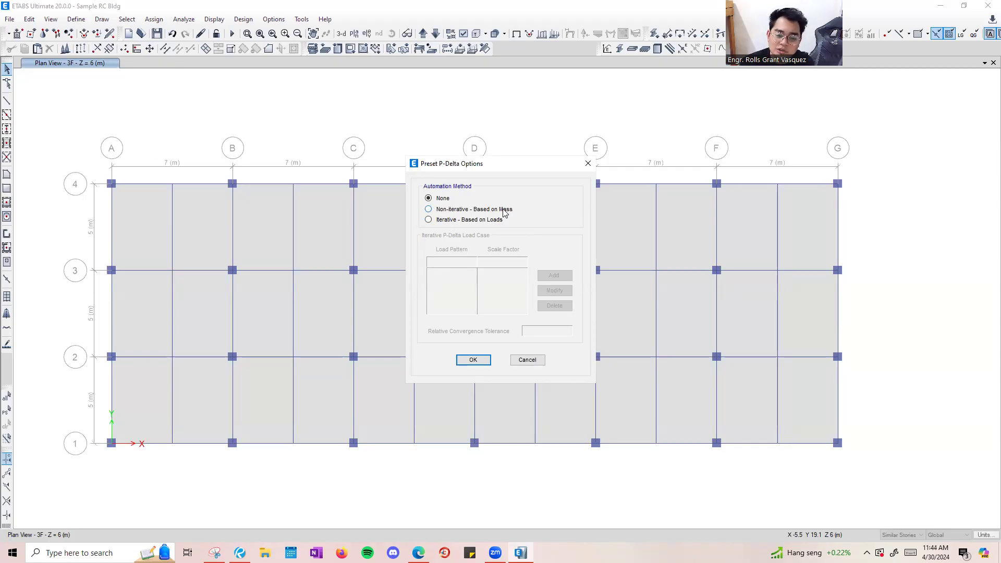
pyautogui.click(445, 220)
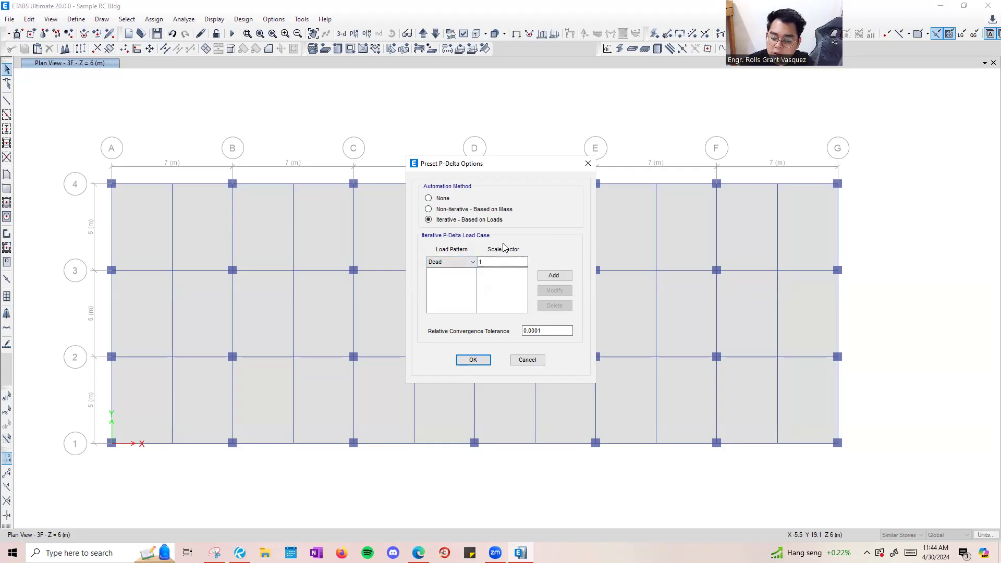
pyautogui.click(444, 203)
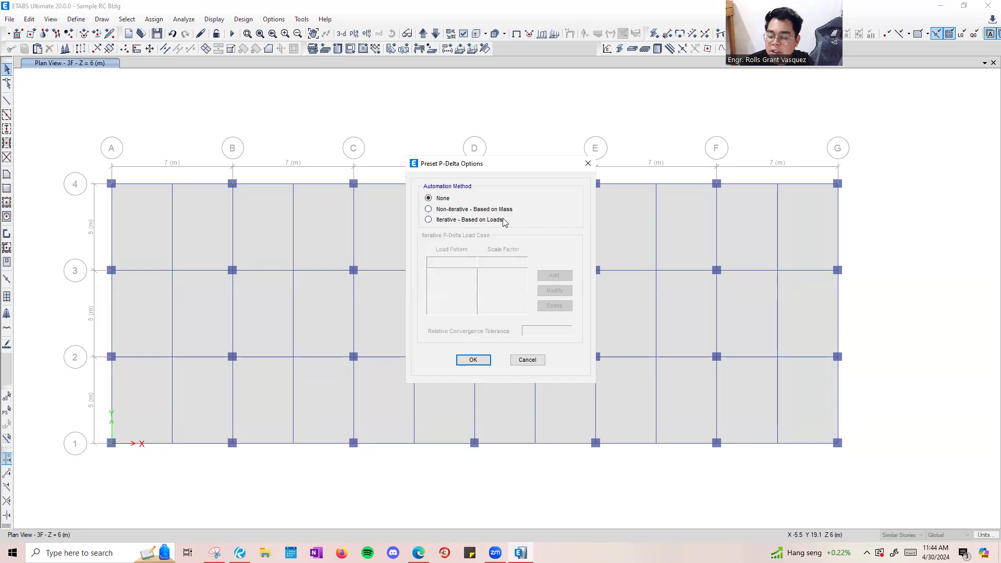
pyautogui.click(459, 220)
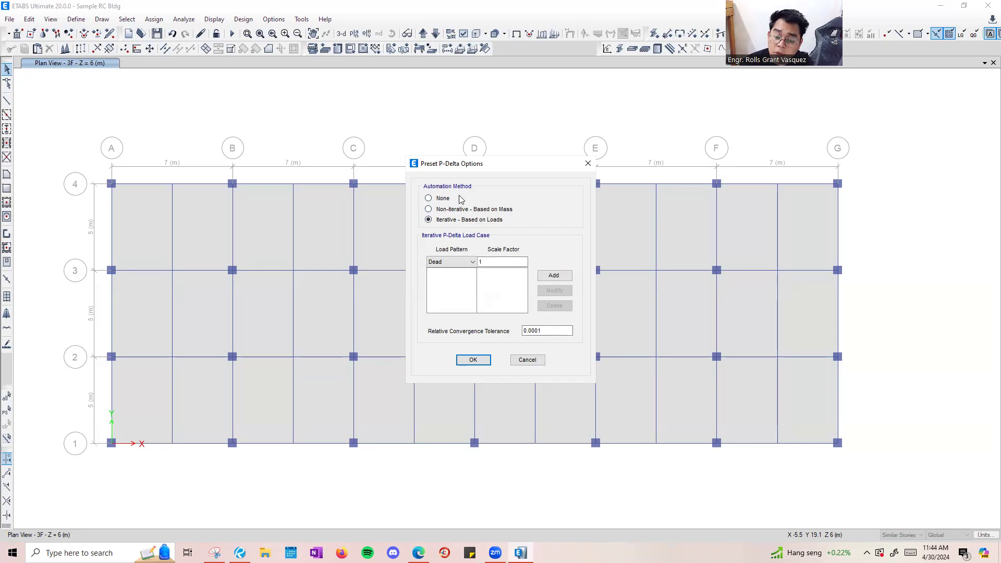
pyautogui.click(448, 198)
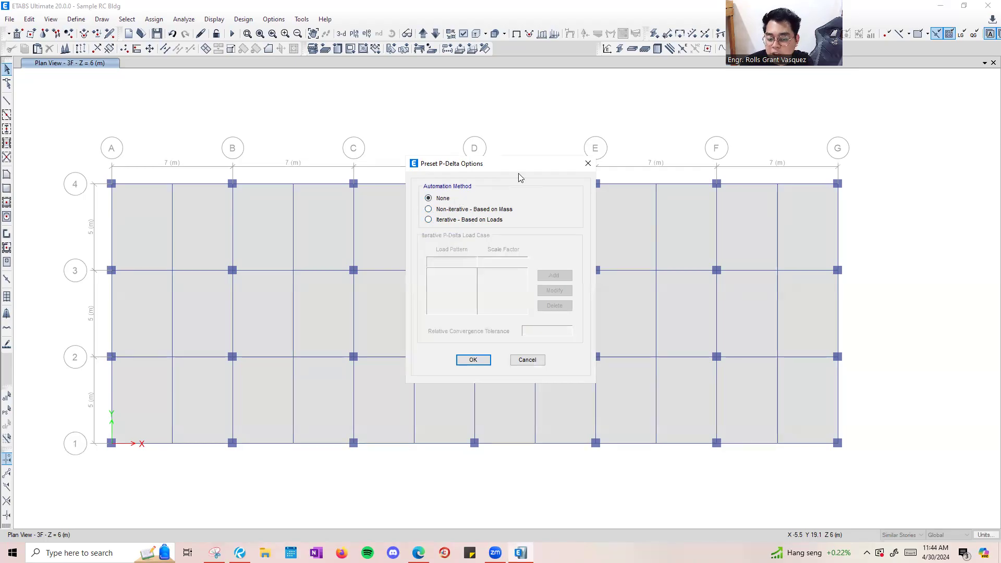
pyautogui.click(472, 360)
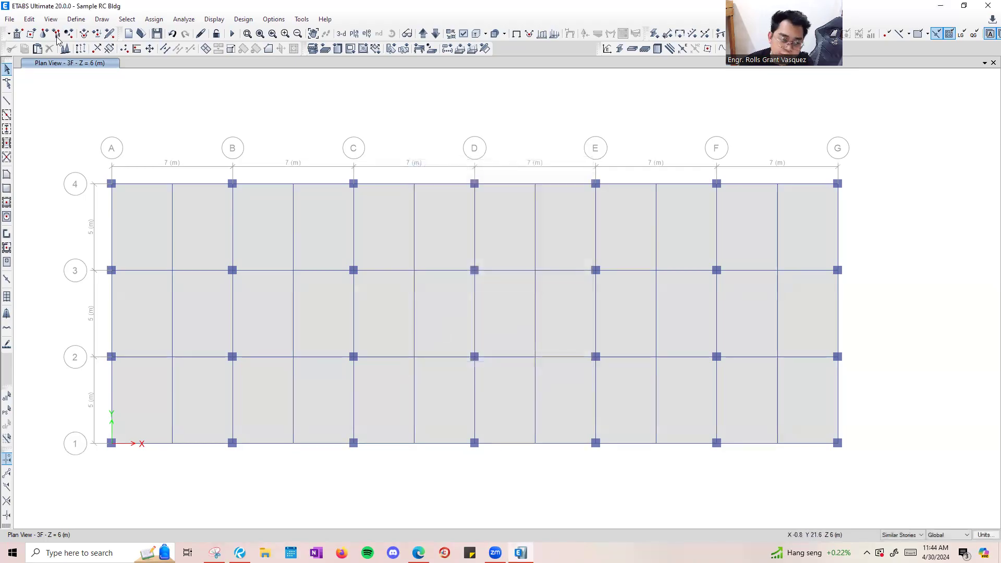
pyautogui.click(86, 22)
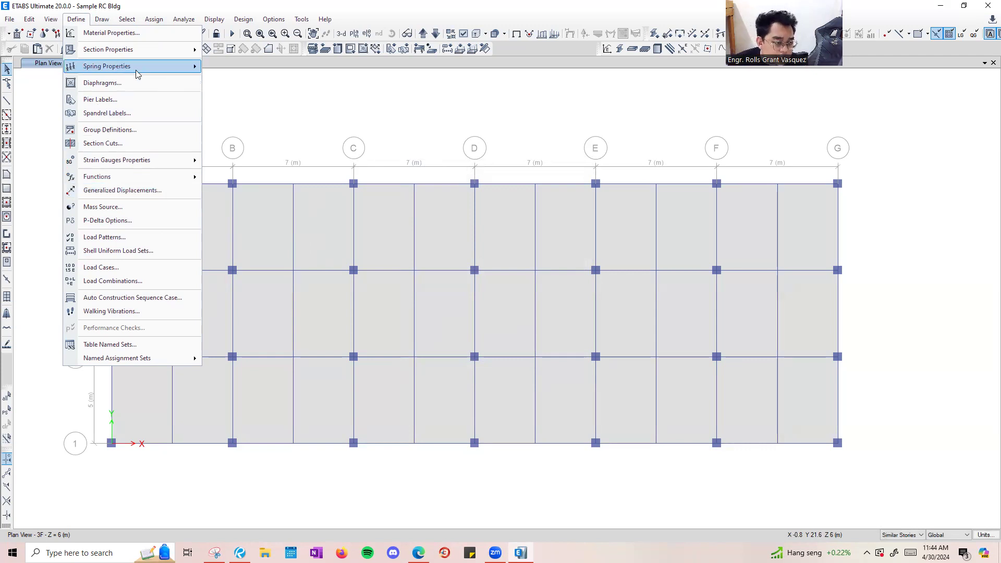
pyautogui.press('Escape')
pyautogui.click(154, 20)
pyautogui.moveTo(181, 22)
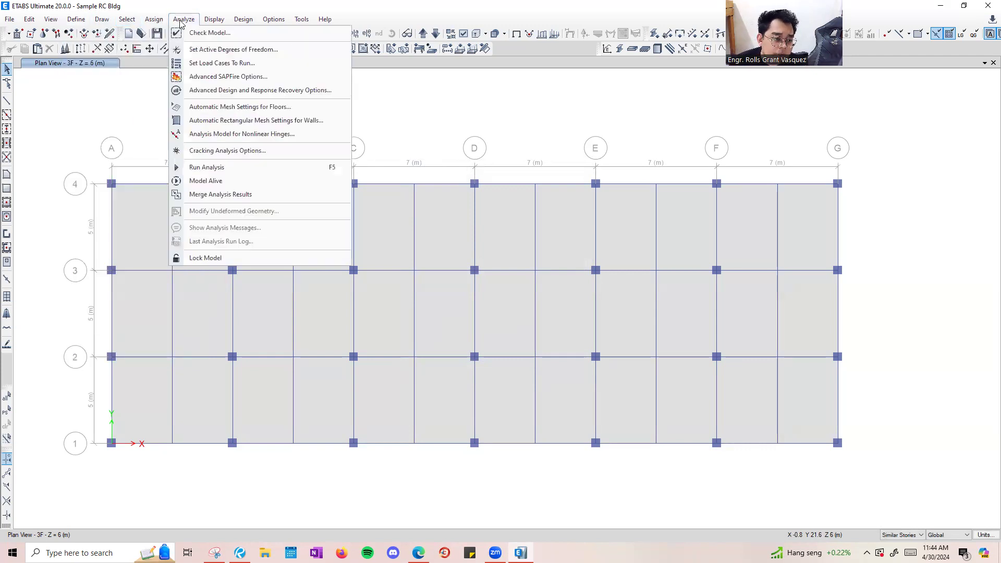
pyautogui.click(72, 101)
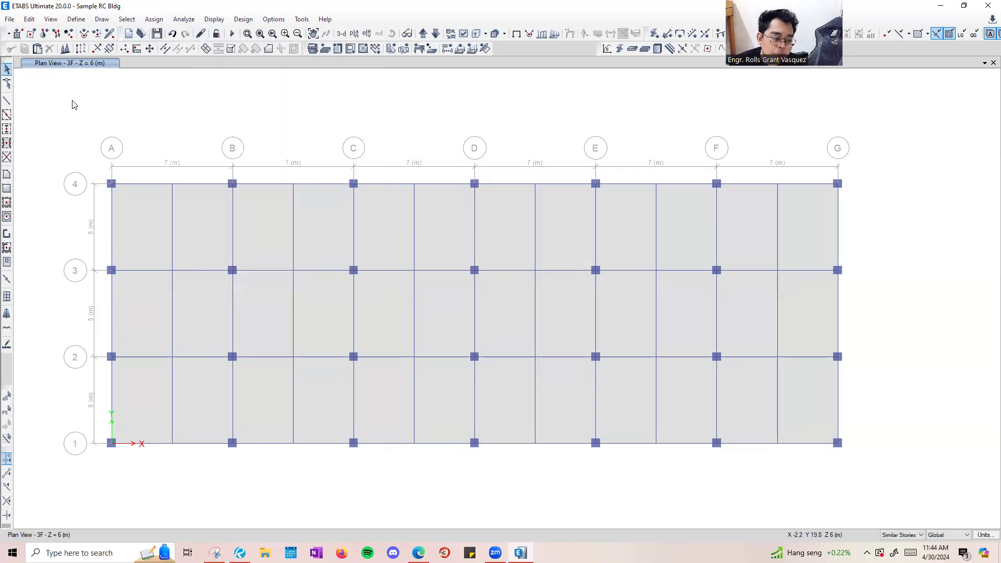
# Show the building in 3-D and examine the supports at the column bases.
pyautogui.click(340, 33)
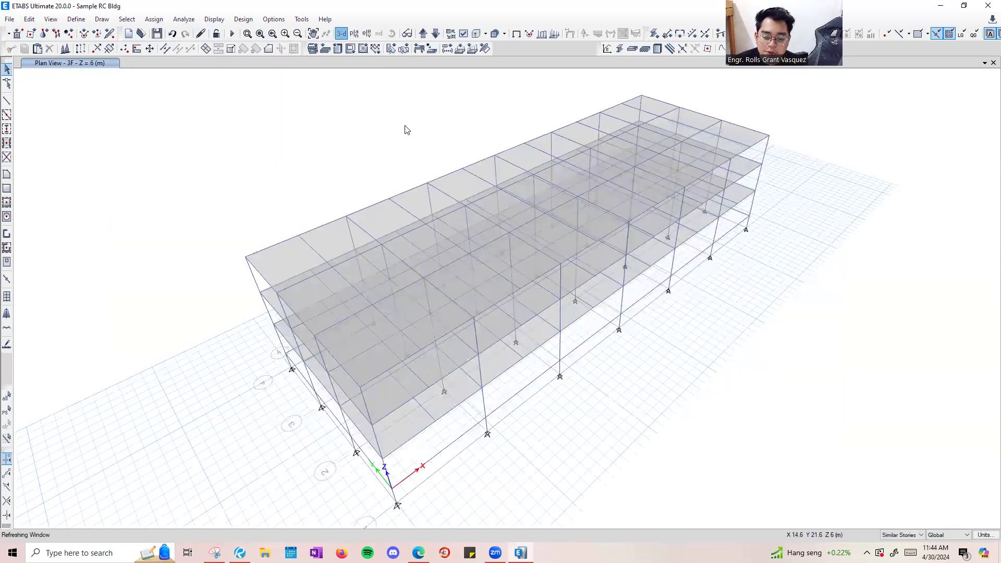
pyautogui.click(395, 33)
pyautogui.moveTo(521, 375); pyautogui.dragTo(303, 310)
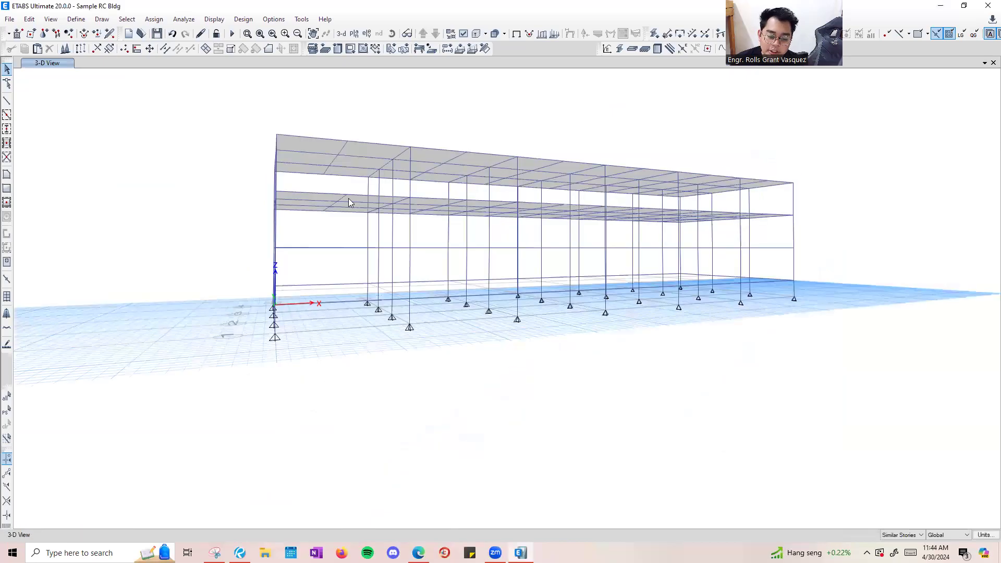
pyautogui.click(392, 34)
pyautogui.moveTo(473, 307); pyautogui.dragTo(377, 263)
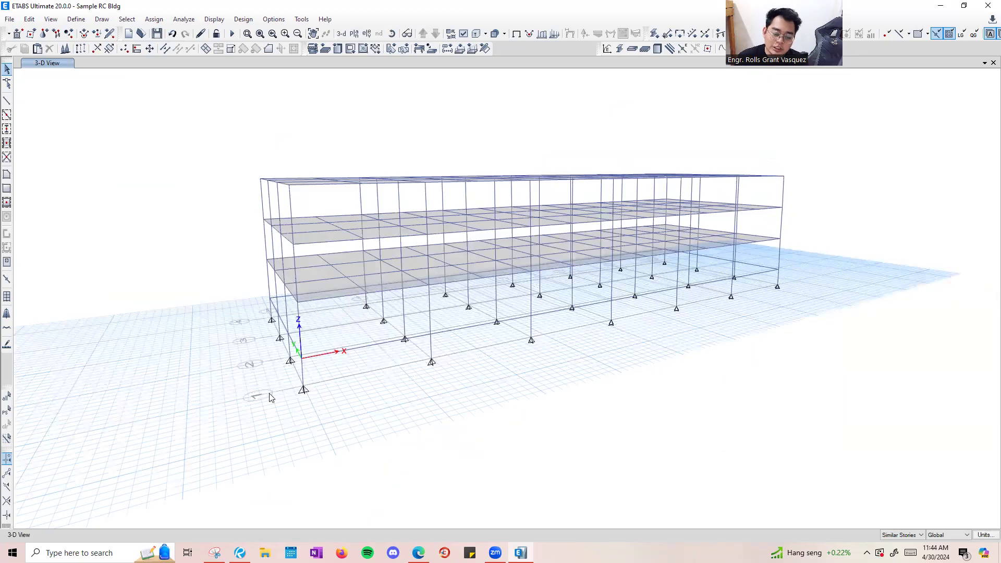
pyautogui.scroll(5, 305, 390)
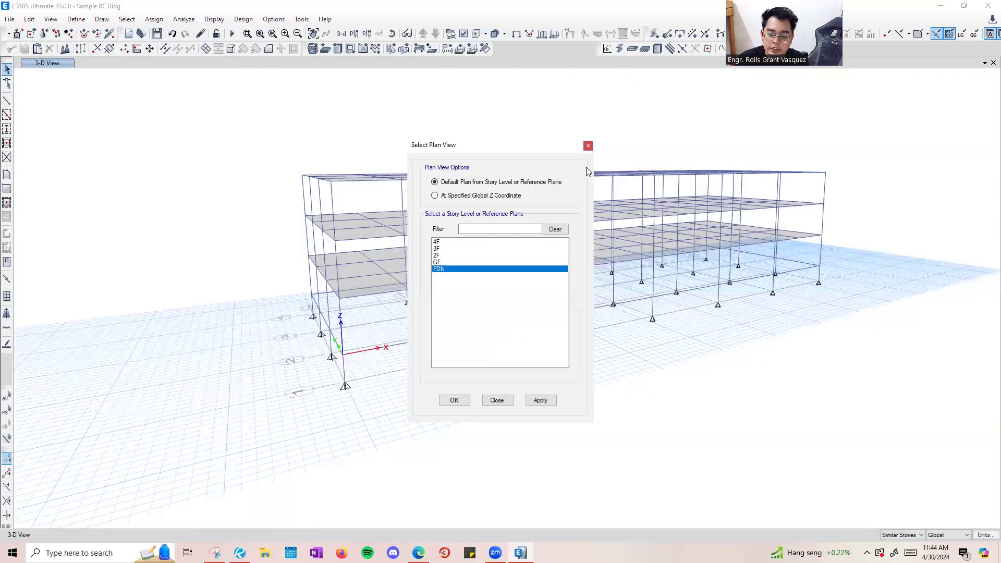
# Open the FDN plan view, select all the foundation joints and open their restraint assignment.
pyautogui.click(587, 148)
pyautogui.scroll(-5, 582, 157)
pyautogui.moveTo(744, 320); pyautogui.dragTo(405, 120)
pyautogui.scroll(5, 578, 228)
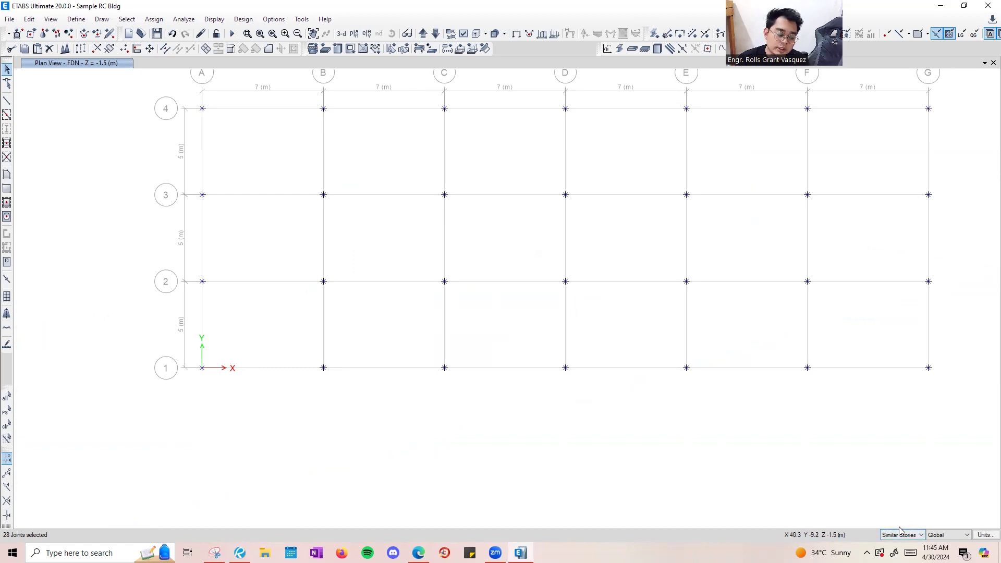
pyautogui.click(154, 20)
pyautogui.click(154, 19)
pyautogui.click(153, 19)
pyautogui.moveTo(301, 37)
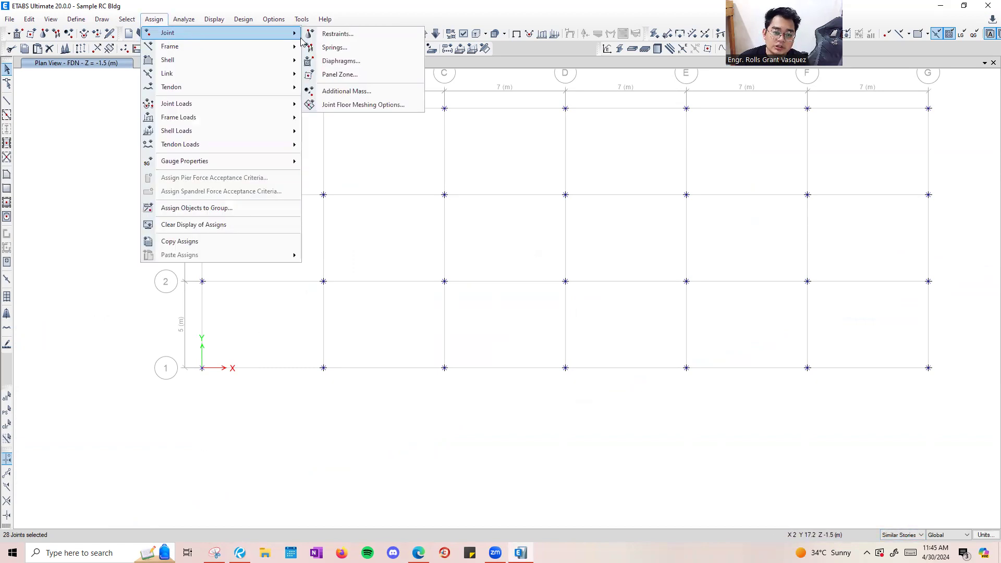
pyautogui.click(336, 34)
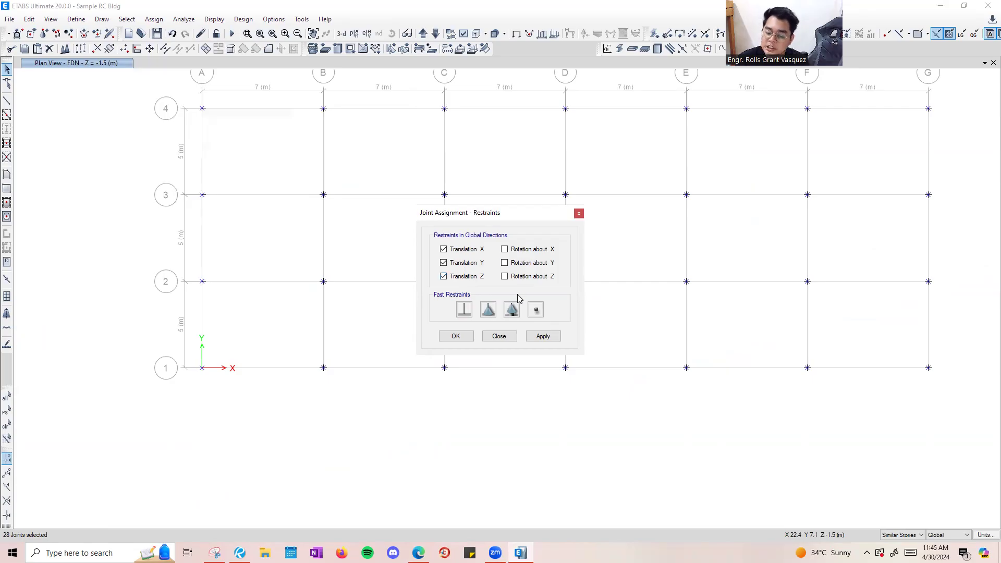
# Try the fixed-base restraint preset, and clear the rotation restraints about X, Y and Z.
pyautogui.click(464, 310)
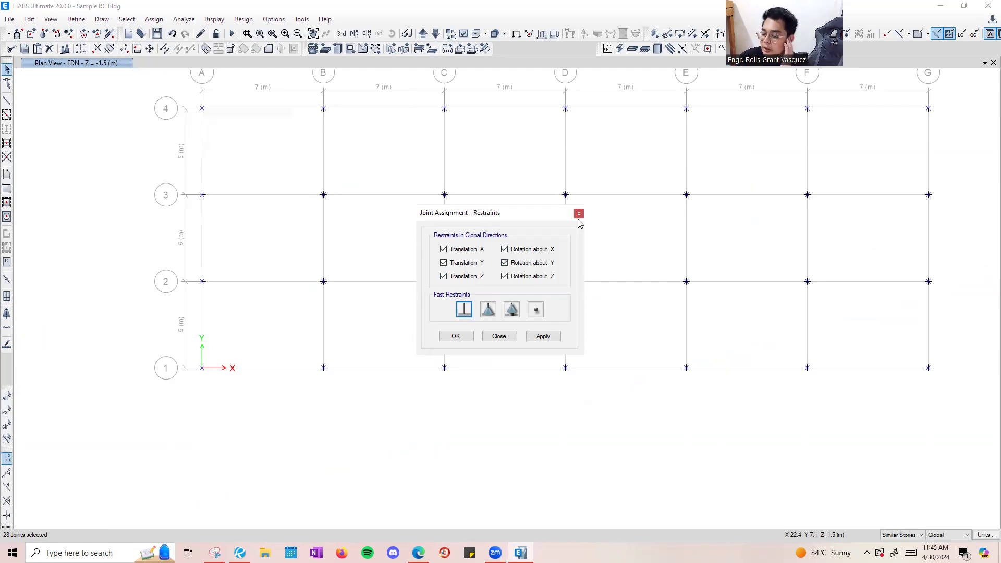
pyautogui.click(518, 250)
pyautogui.click(517, 264)
pyautogui.click(514, 278)
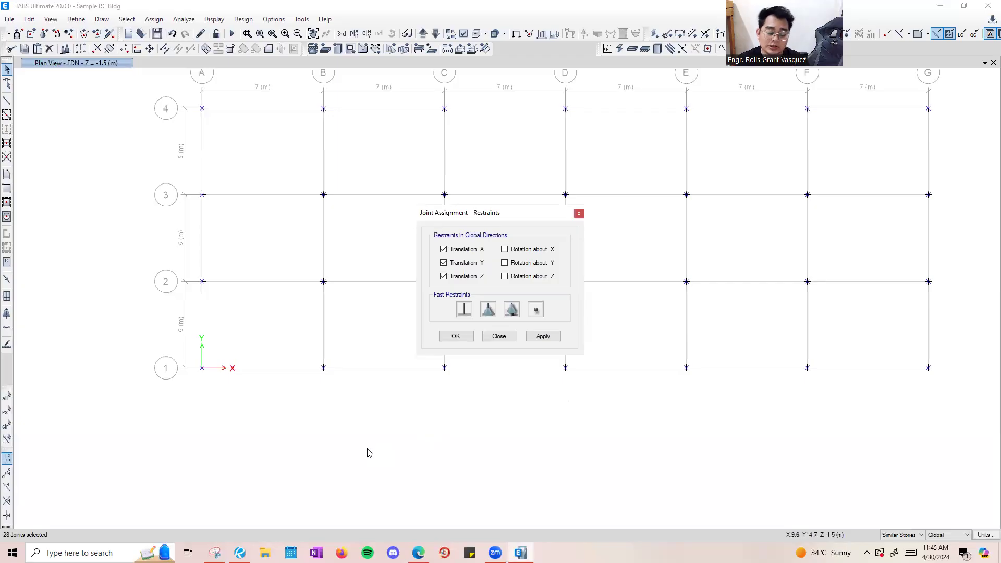
# Switch to Revu and sketch a column on a pinned support with a horizontal arrow and a vertical reaction arrow labelled Rxy.
pyautogui.hotkey('alt', 'Tab')
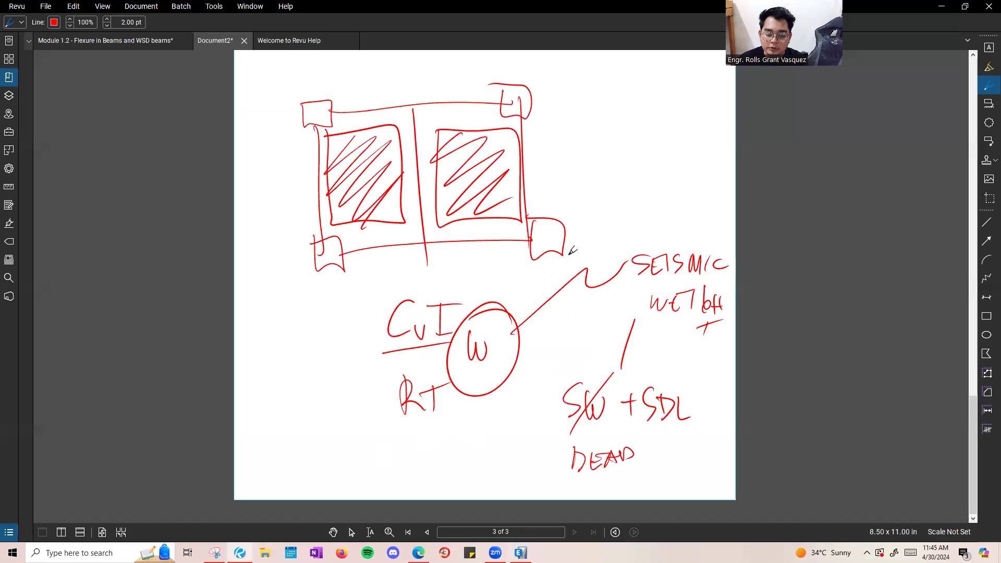
pyautogui.moveTo(459, 280); pyautogui.dragTo(463, 265, button='middle')
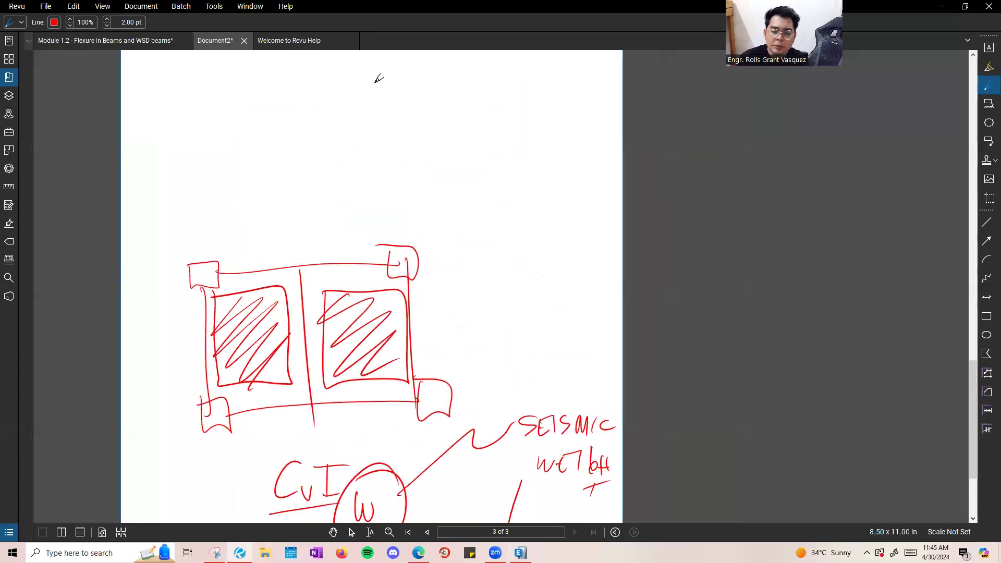
pyautogui.moveTo(371, 82); pyautogui.dragTo(376, 163)
pyautogui.moveTo(347, 173)
pyautogui.mouseDown()
pyautogui.moveTo(341, 186)
pyautogui.moveTo(356, 186)
pyautogui.mouseUp()
pyautogui.moveTo(371, 172); pyautogui.dragTo(361, 248)
pyautogui.moveTo(354, 211); pyautogui.dragTo(394, 223)
pyautogui.moveTo(401, 217)
pyautogui.mouseDown()
pyautogui.moveTo(396, 229)
pyautogui.moveTo(408, 224)
pyautogui.mouseUp()
pyautogui.moveTo(414, 214); pyautogui.dragTo(397, 241)
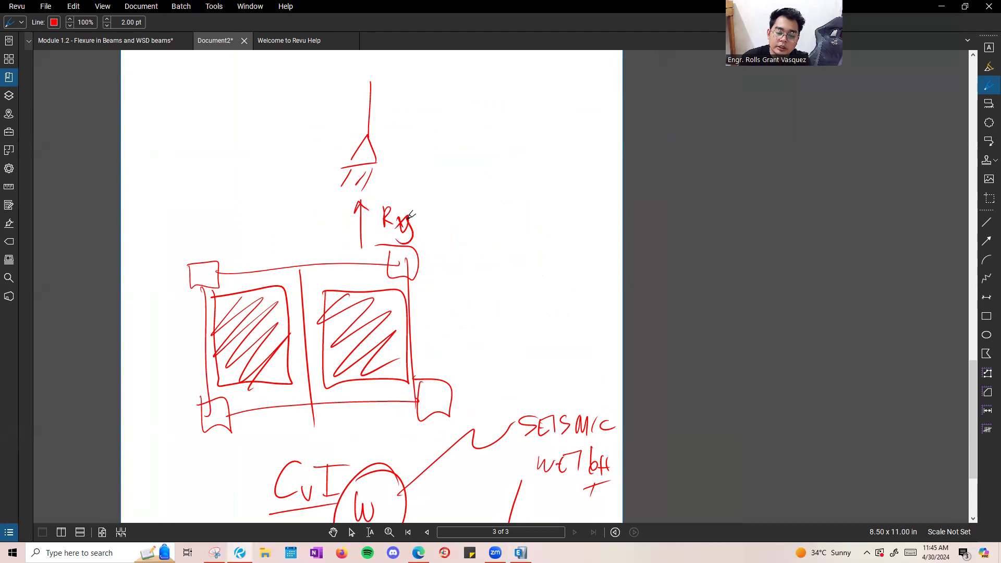
pyautogui.moveTo(263, 174)
pyautogui.mouseDown()
pyautogui.moveTo(312, 169)
pyautogui.moveTo(299, 187)
pyautogui.mouseUp()
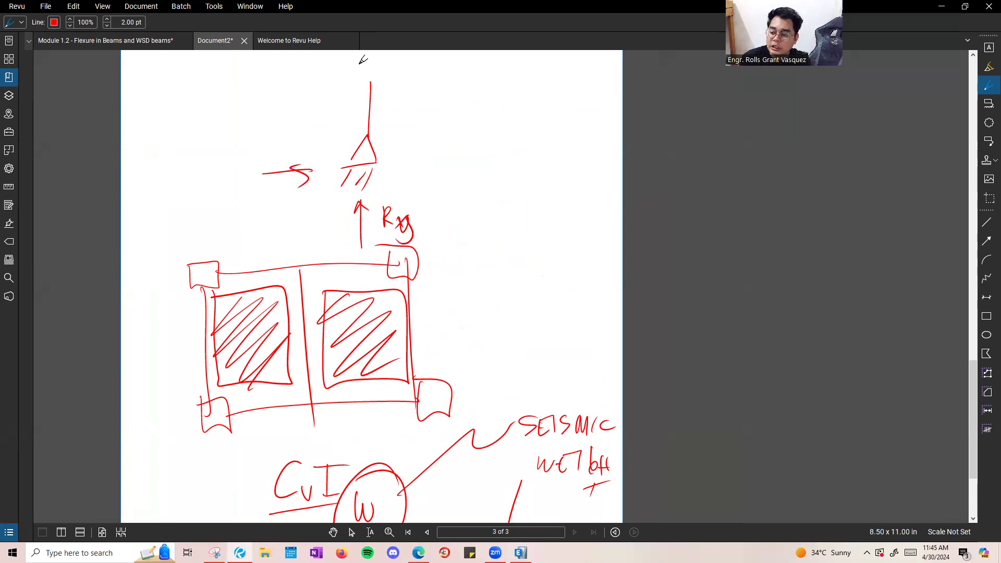
# Sketch a column on a fixed support beside the pinned one, with horizontal and vertical reaction arrows and a circled moment arrow.
pyautogui.moveTo(509, 82)
pyautogui.mouseDown()
pyautogui.moveTo(510, 156)
pyautogui.moveTo(548, 160)
pyautogui.mouseUp()
pyautogui.moveTo(480, 169); pyautogui.dragTo(465, 191)
pyautogui.moveTo(497, 166); pyautogui.dragTo(482, 189)
pyautogui.moveTo(516, 164); pyautogui.dragTo(503, 188)
pyautogui.moveTo(542, 163); pyautogui.dragTo(517, 190)
pyautogui.moveTo(525, 208); pyautogui.dragTo(523, 270)
pyautogui.moveTo(514, 230); pyautogui.dragTo(532, 226)
pyautogui.moveTo(417, 163)
pyautogui.mouseDown()
pyautogui.moveTo(453, 162)
pyautogui.moveTo(438, 179)
pyautogui.mouseUp()
pyautogui.moveTo(513, 280)
pyautogui.mouseDown()
pyautogui.moveTo(575, 272)
pyautogui.moveTo(584, 317)
pyautogui.moveTo(560, 251)
pyautogui.mouseUp()
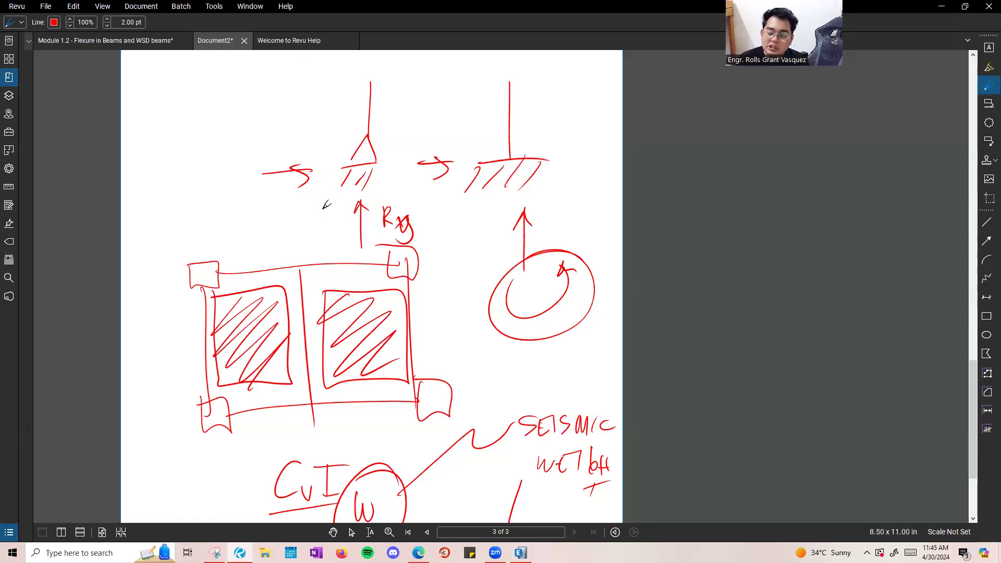
# Sketch an isometric column on a footing beside the support diagrams, with a downward load arrow and a curved moment arrow on top.
pyautogui.moveTo(207, 105)
pyautogui.mouseDown()
pyautogui.moveTo(207, 117)
pyautogui.moveTo(236, 112)
pyautogui.moveTo(196, 222)
pyautogui.mouseUp()
pyautogui.moveTo(226, 134); pyautogui.dragTo(229, 208)
pyautogui.moveTo(192, 171); pyautogui.dragTo(247, 241)
pyautogui.moveTo(234, 150); pyautogui.dragTo(249, 243)
pyautogui.moveTo(205, 70); pyautogui.dragTo(207, 104)
pyautogui.moveTo(200, 86); pyautogui.dragTo(218, 93)
pyautogui.moveTo(145, 237); pyautogui.dragTo(240, 275)
pyautogui.moveTo(297, 161)
pyautogui.mouseDown()
pyautogui.moveTo(302, 180)
pyautogui.moveTo(261, 276)
pyautogui.mouseUp()
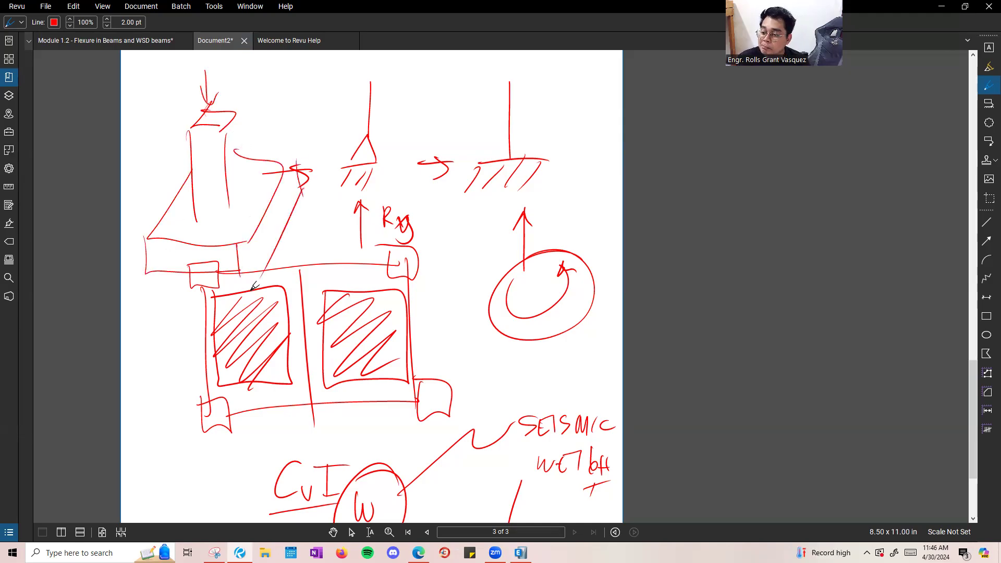
pyautogui.moveTo(204, 91)
pyautogui.mouseDown()
pyautogui.moveTo(230, 65)
pyautogui.moveTo(258, 75)
pyautogui.mouseUp()
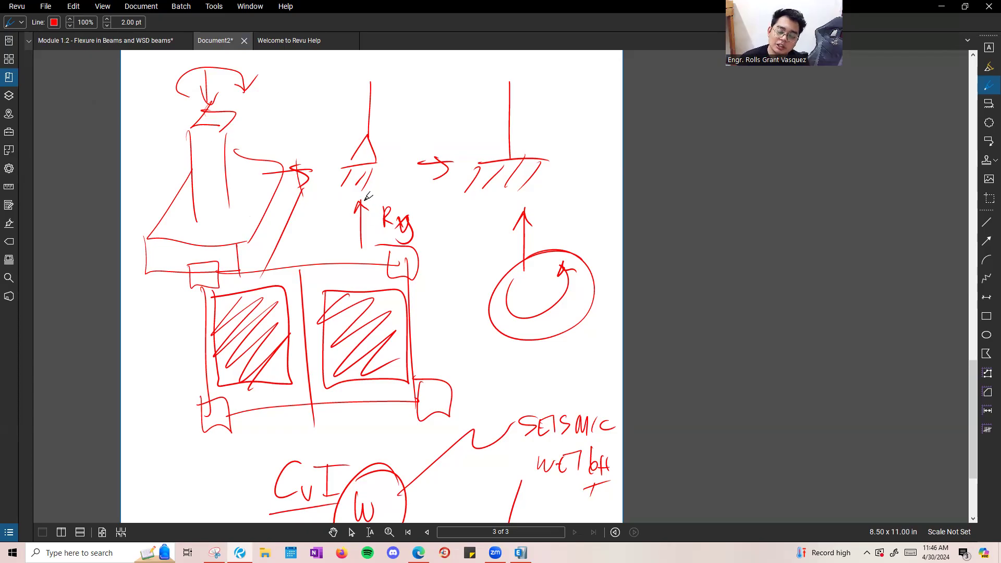
# Retrace the pin triangle, circle the column tops of both support sketches, and circle the whole pinned support.
pyautogui.moveTo(368, 134); pyautogui.dragTo(371, 140)
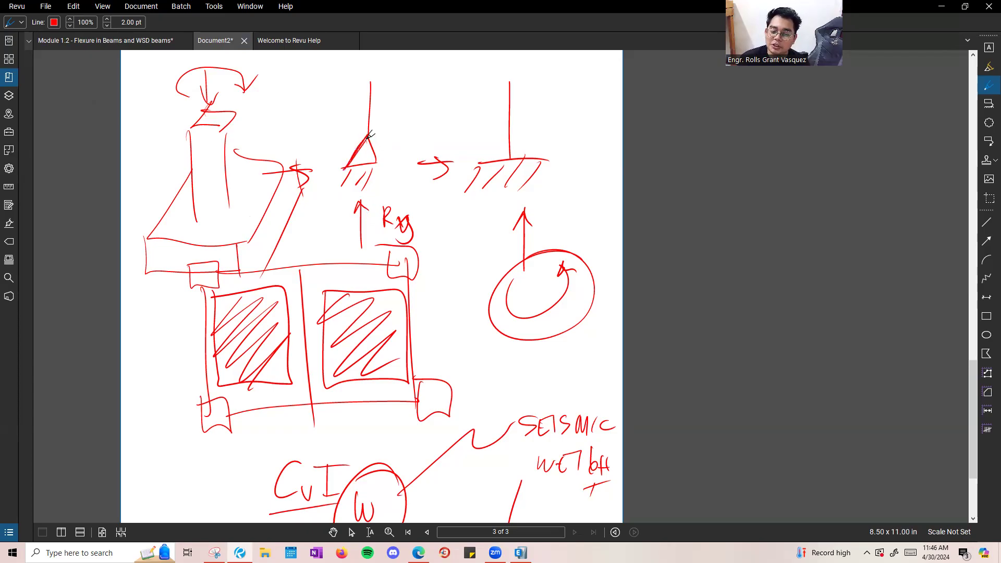
pyautogui.moveTo(387, 79); pyautogui.dragTo(377, 68)
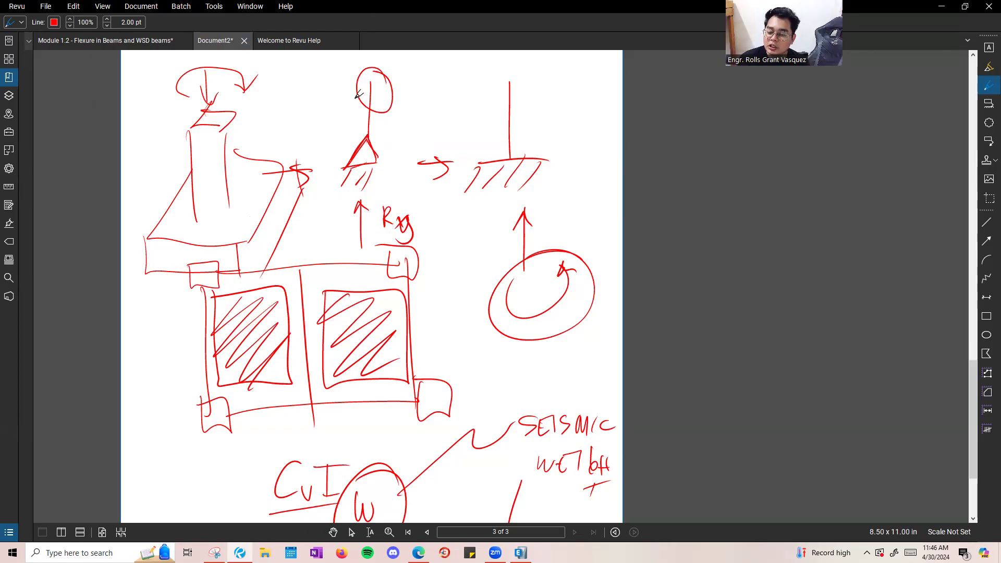
pyautogui.moveTo(528, 77)
pyautogui.mouseDown()
pyautogui.moveTo(489, 102)
pyautogui.moveTo(529, 72)
pyautogui.mouseUp()
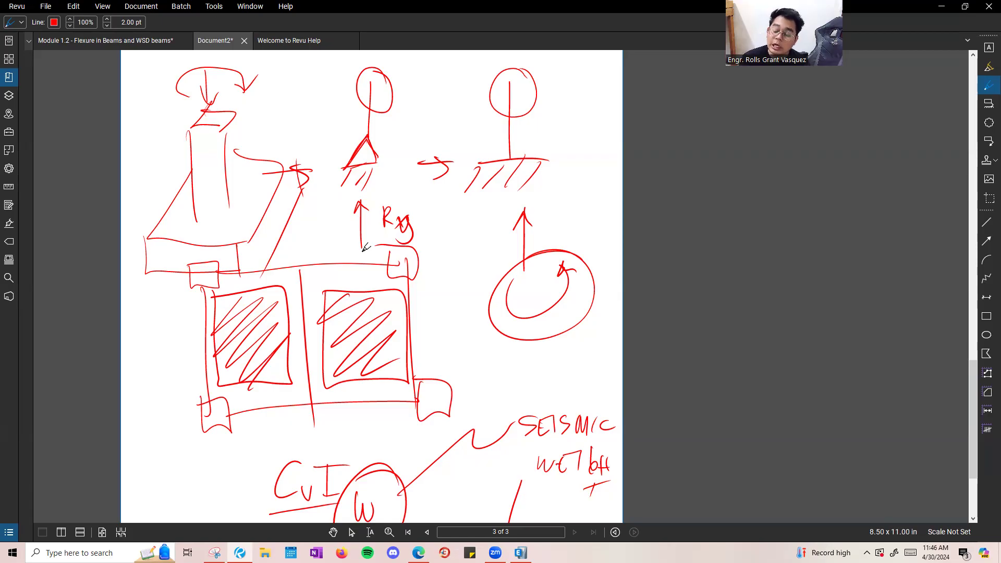
pyautogui.scroll(-1, 429, 273)
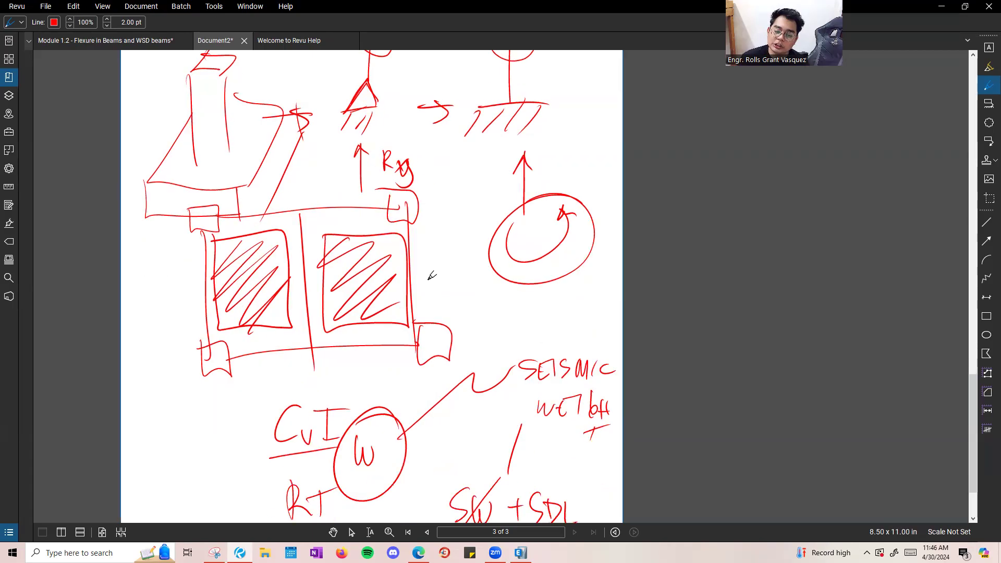
pyautogui.scroll(2, 374, 176)
pyautogui.moveTo(409, 137)
pyautogui.mouseDown()
pyautogui.moveTo(334, 117)
pyautogui.moveTo(406, 133)
pyautogui.mouseUp()
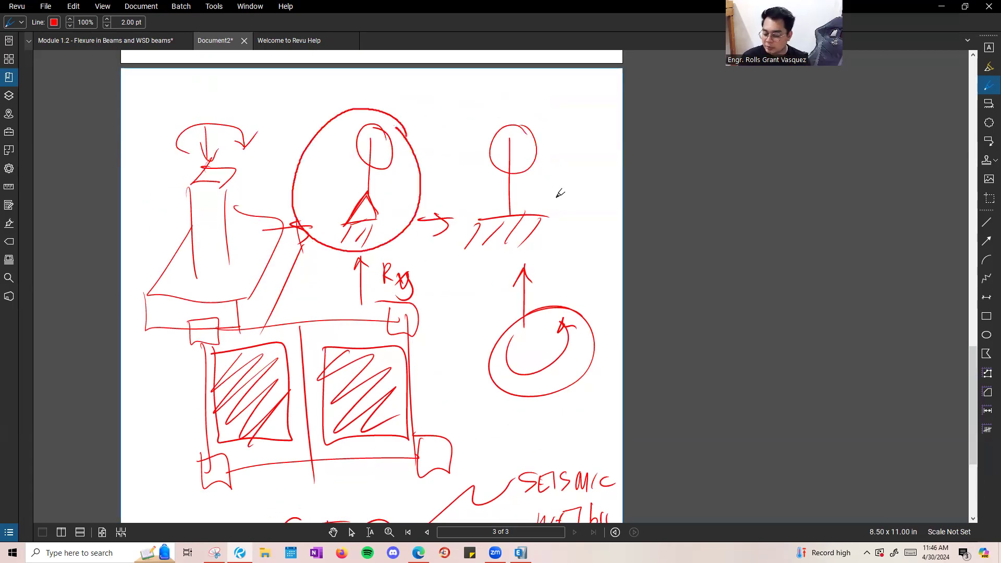
# Return to ETABS and apply translation X, Y and Z restraints with free rotations to the selected foundation joints.
pyautogui.click(520, 553)
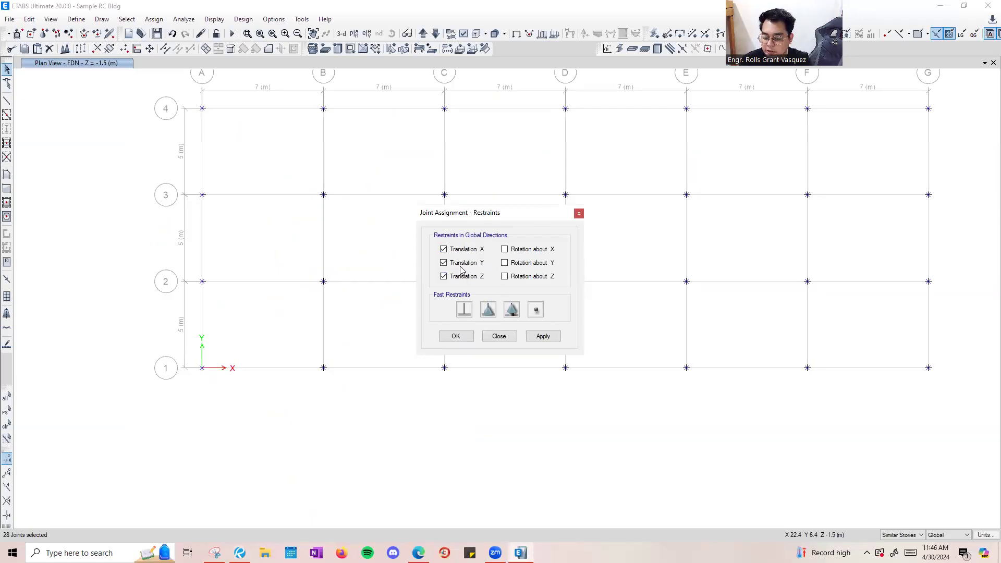
pyautogui.click(542, 335)
pyautogui.click(578, 213)
# Show the building in 3-D and examine the pinned restraints at the column bases.
pyautogui.click(341, 33)
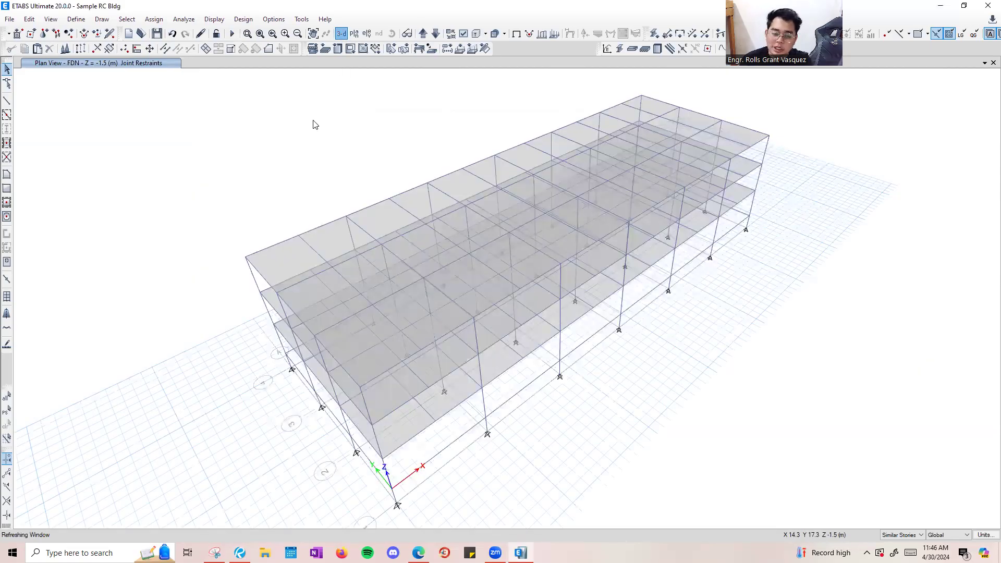
pyautogui.click(390, 34)
pyautogui.moveTo(335, 456); pyautogui.dragTo(271, 397)
pyautogui.moveTo(248, 356); pyautogui.dragTo(269, 358)
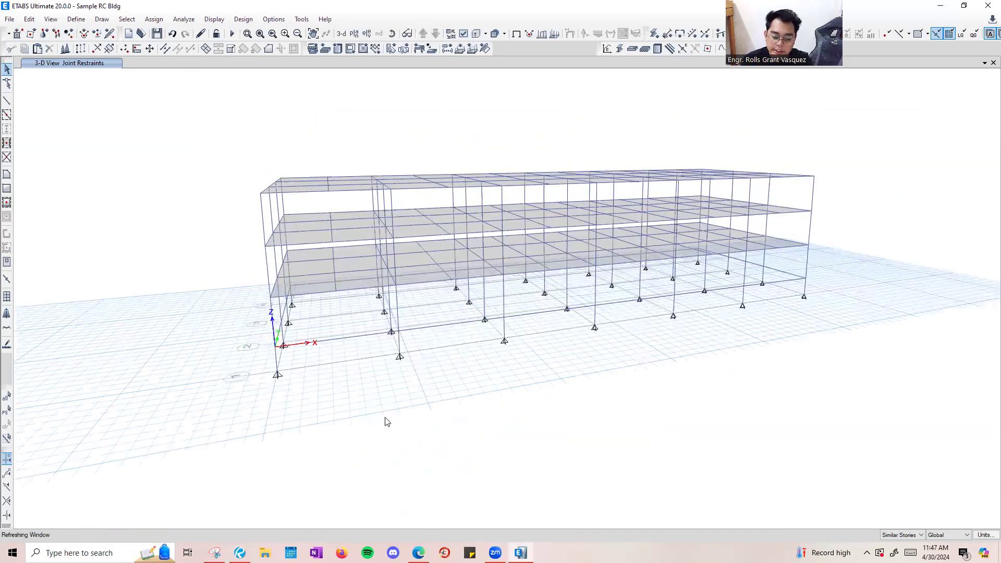
pyautogui.scroll(3, 386, 421)
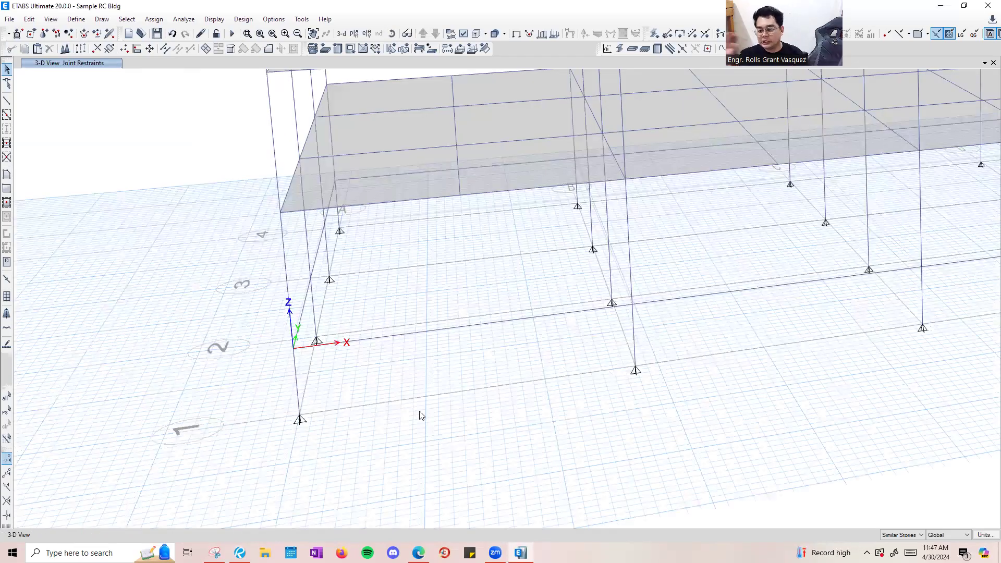
pyautogui.moveTo(754, 302); pyautogui.dragTo(250, 368, button='middle')
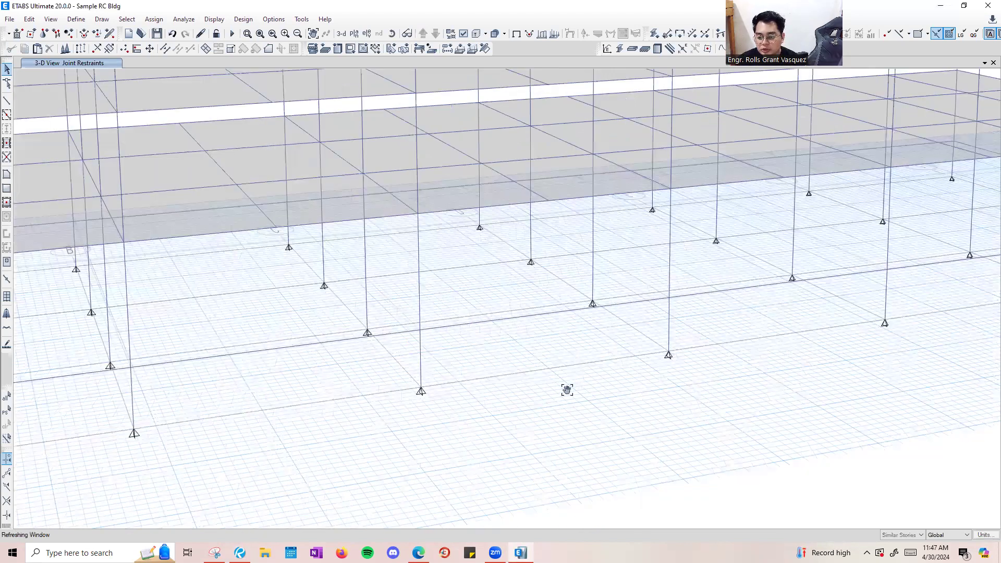
# Select a slab panel in the 3-D view and inspect its slab information.
pyautogui.moveTo(563, 250); pyautogui.dragTo(766, 409, button='middle')
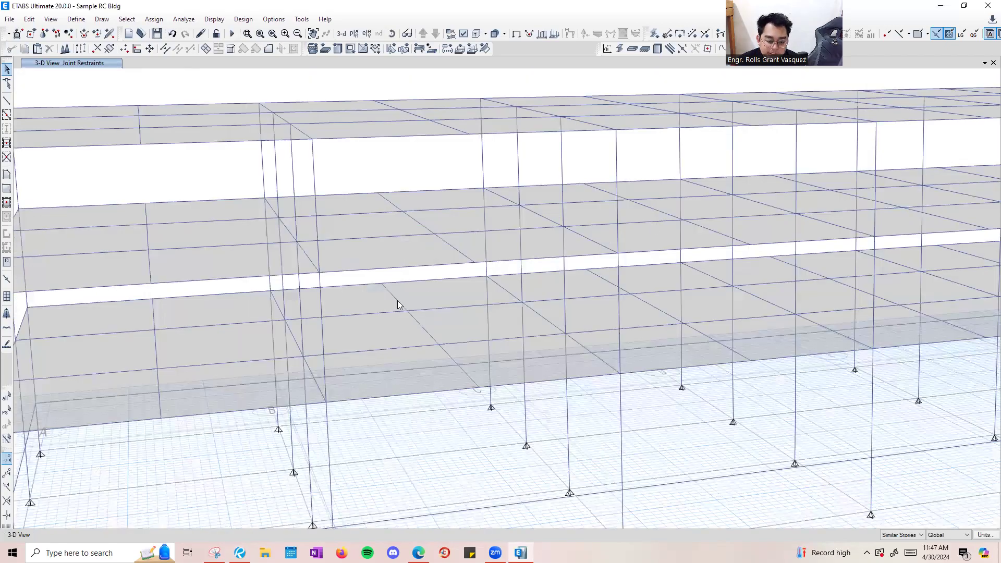
pyautogui.click(212, 211)
pyautogui.rightClick(213, 211)
pyautogui.click(596, 98)
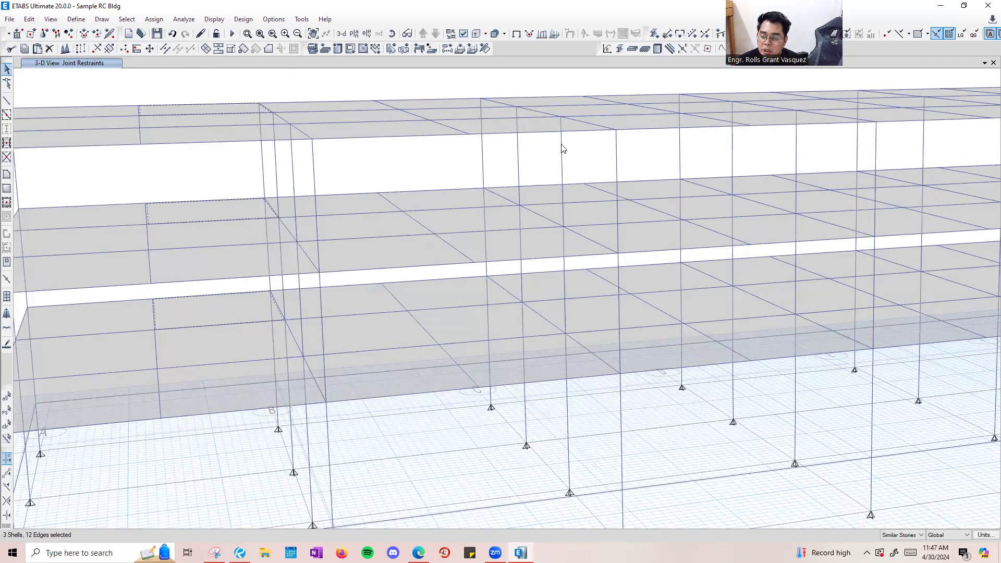
# Display the 4F plan view and clear the slab selection.
pyautogui.click(354, 34)
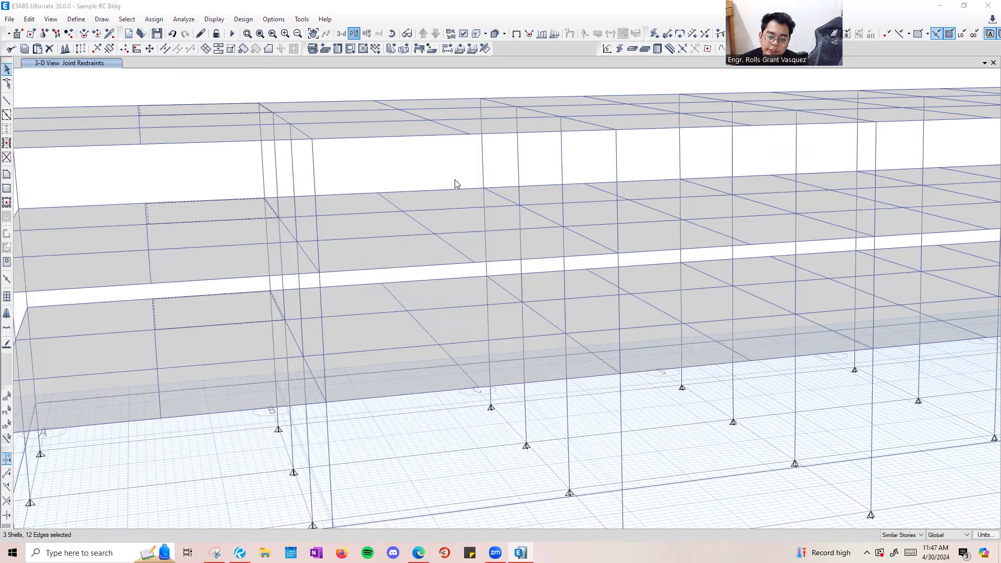
pyautogui.click(541, 400)
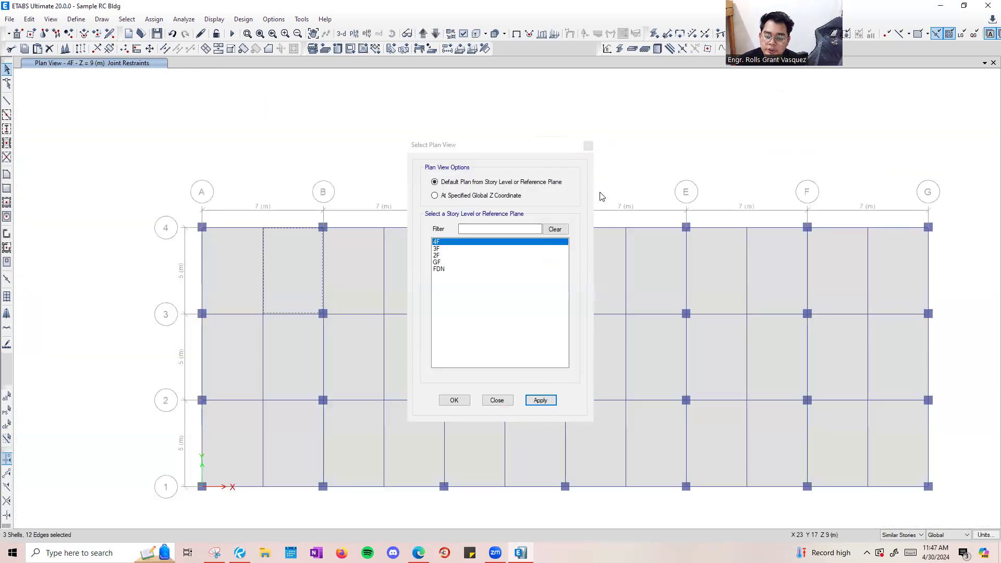
pyautogui.click(589, 146)
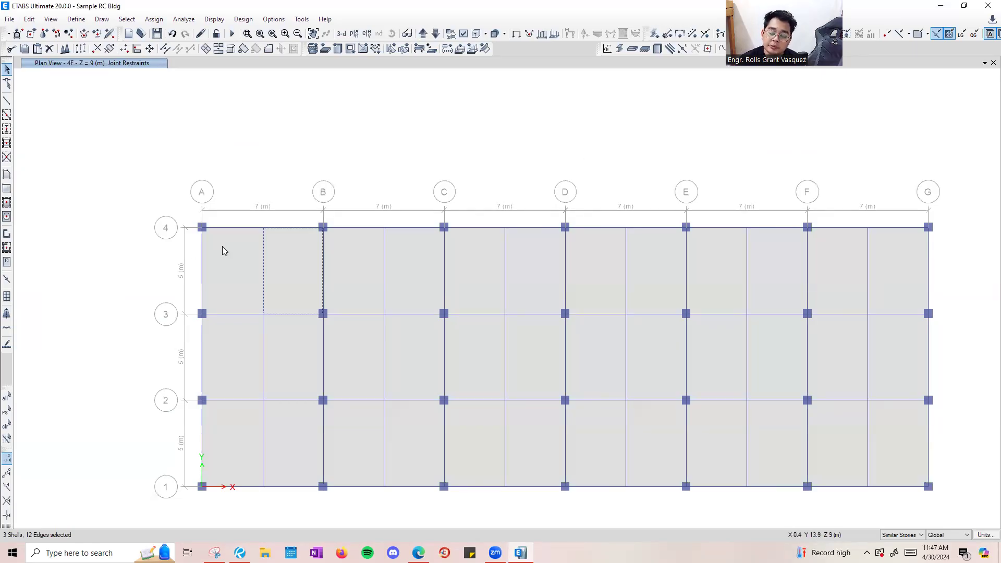
pyautogui.click(299, 263)
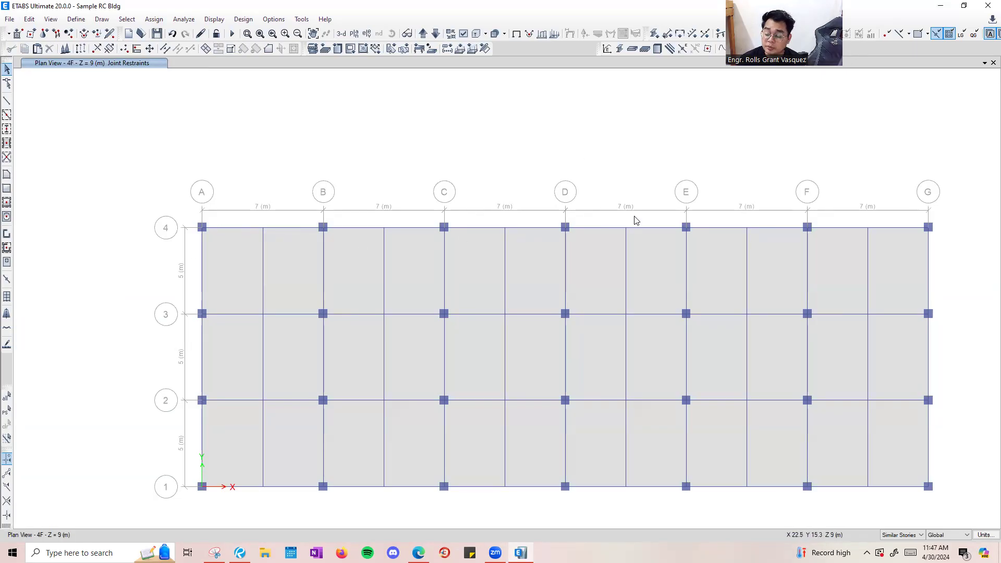
# Examine the edge beam along grid 4 near column A4 in the 4F plan.
pyautogui.scroll(3, 237, 230)
pyautogui.click(201, 221)
pyautogui.click(202, 222)
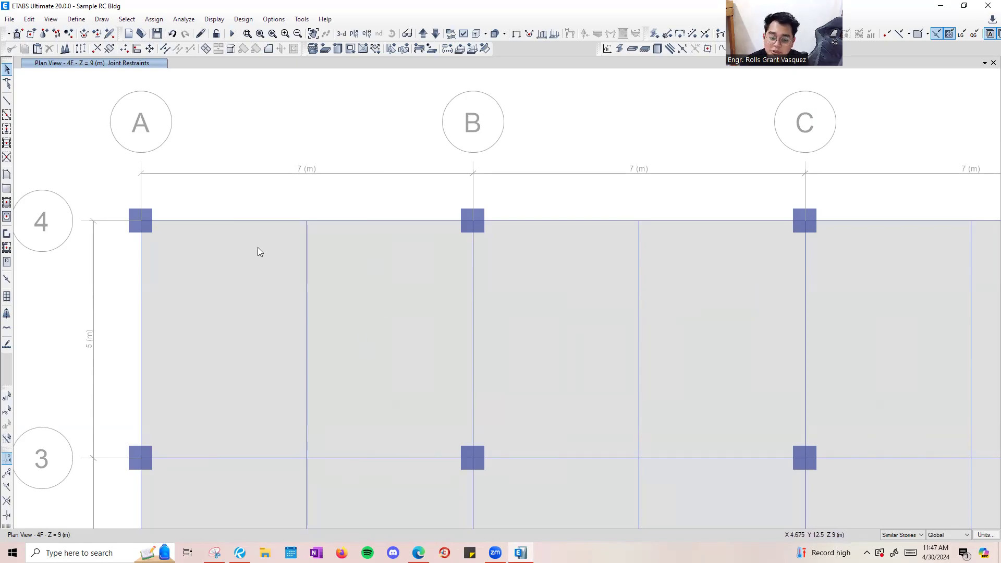
pyautogui.click(245, 224)
pyautogui.click(245, 225)
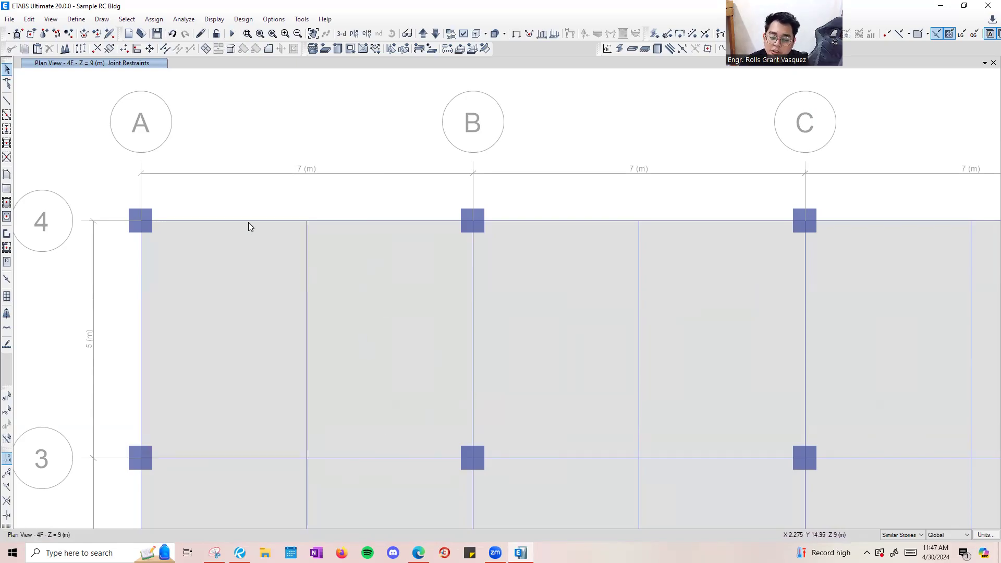
pyautogui.scroll(-5, 248, 222)
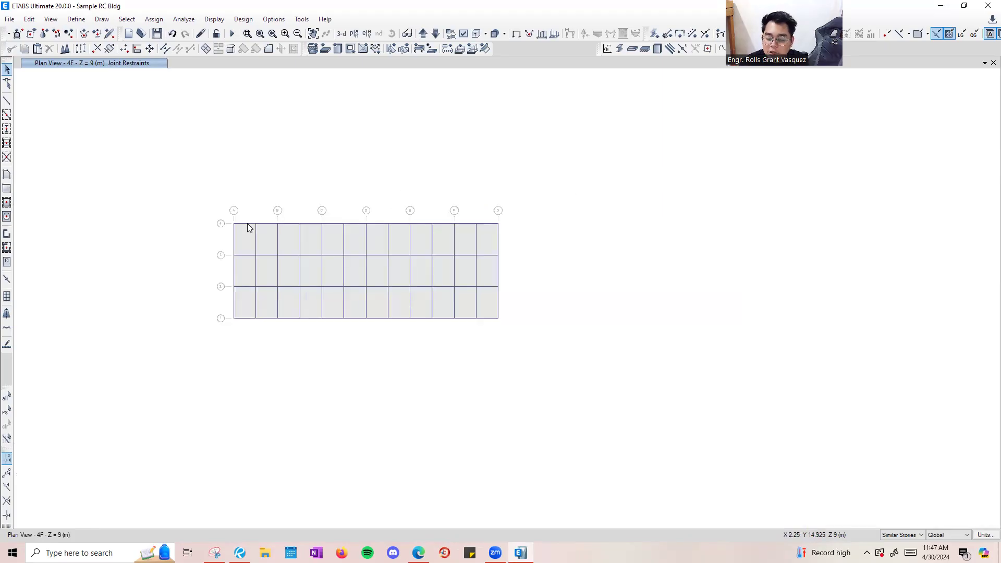
pyautogui.scroll(4, 176, 250)
pyautogui.moveTo(606, 231); pyautogui.dragTo(467, 227, button='middle')
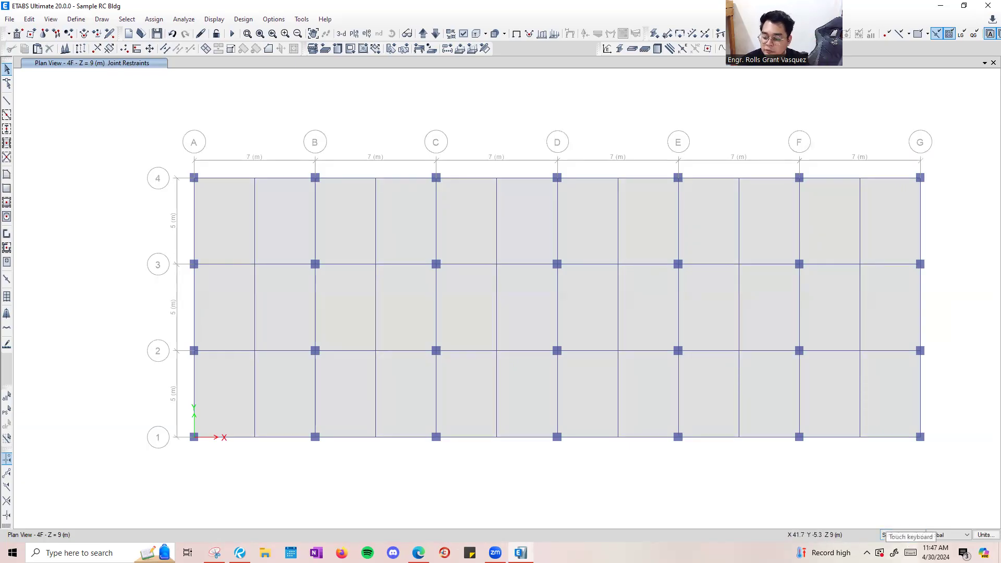
# Set the story scope to All Stories and select the edge beams along grid 4 from A to G.
pyautogui.click(906, 535)
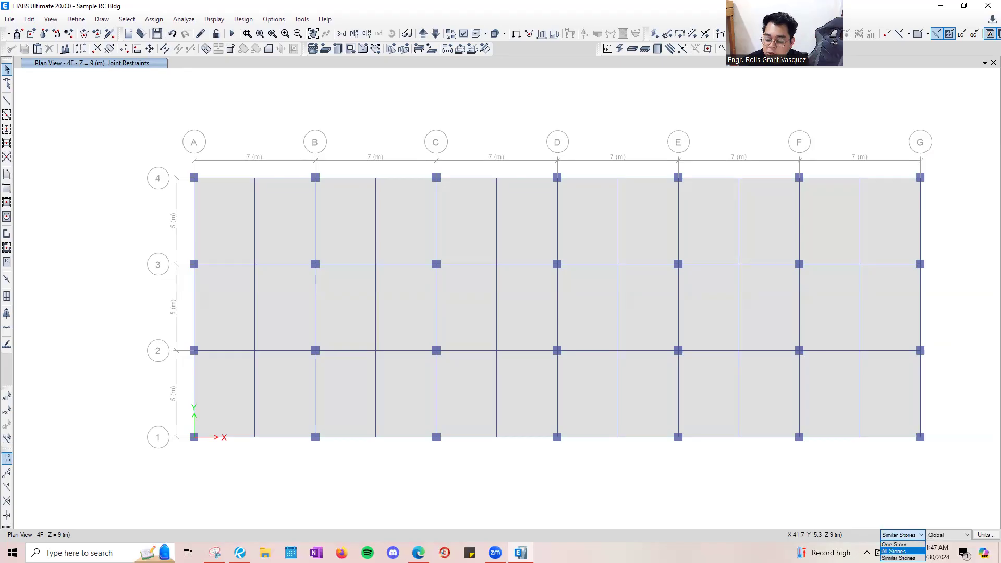
pyautogui.click(896, 551)
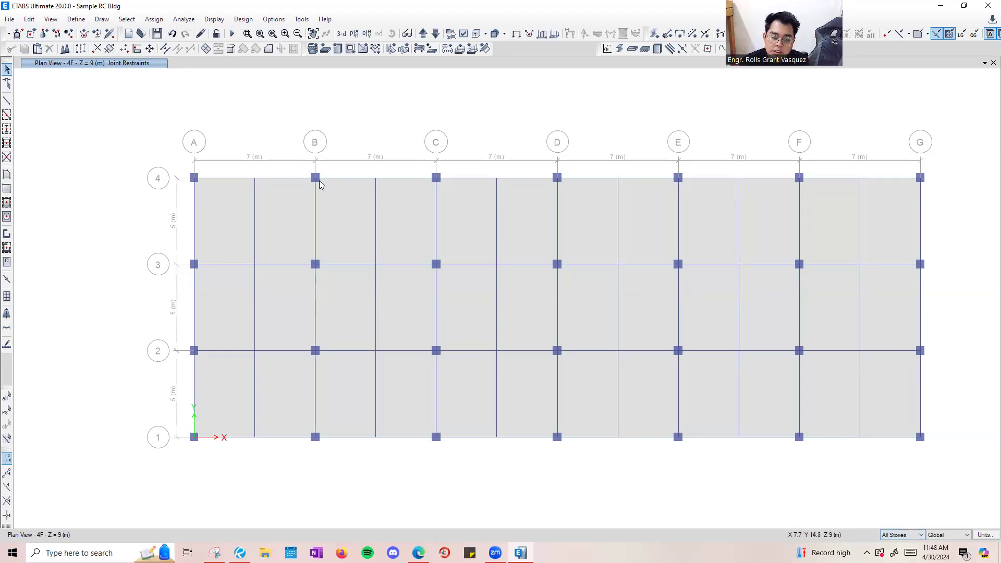
pyautogui.click(300, 179)
pyautogui.click(353, 178)
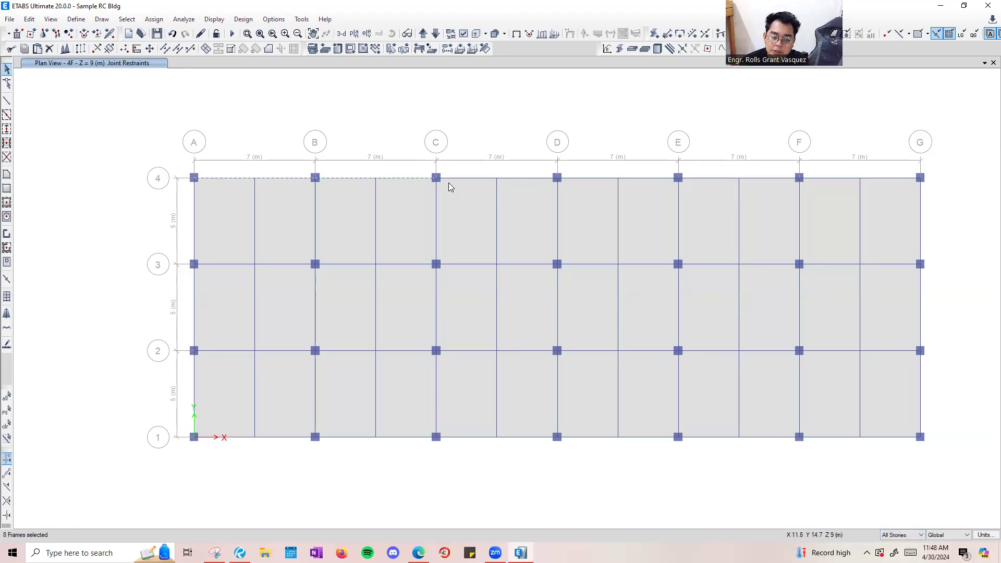
pyautogui.click(474, 178)
pyautogui.click(641, 179)
pyautogui.click(773, 178)
pyautogui.click(827, 178)
# Add the perimeter beams along grids G, 1 and A to the all-stories selection.
pyautogui.click(920, 223)
pyautogui.click(919, 313)
pyautogui.click(920, 375)
pyautogui.click(885, 438)
pyautogui.click(749, 437)
pyautogui.click(626, 437)
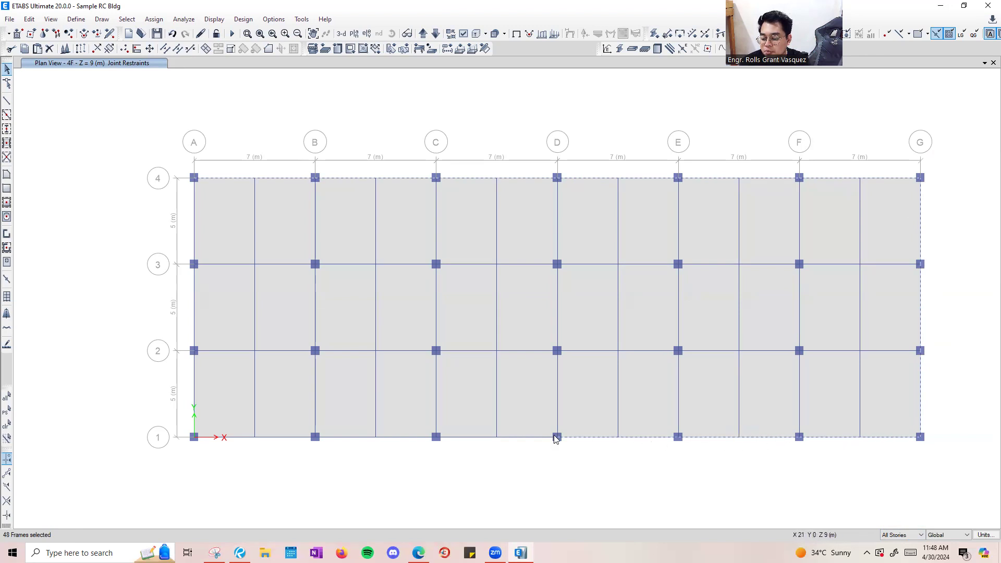
pyautogui.click(398, 438)
pyautogui.click(401, 440)
pyautogui.click(290, 438)
pyautogui.click(194, 399)
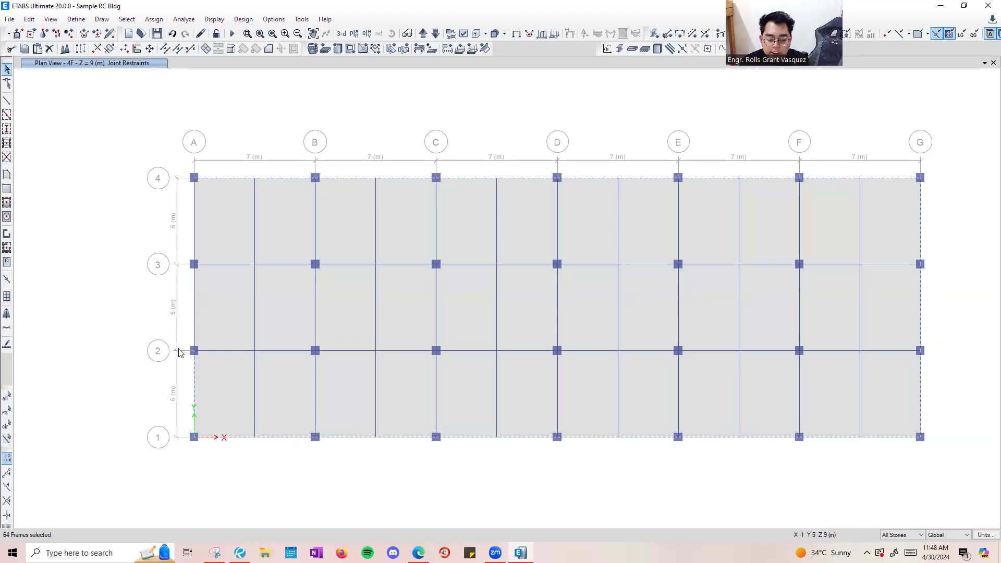
pyautogui.click(194, 326)
pyautogui.click(193, 229)
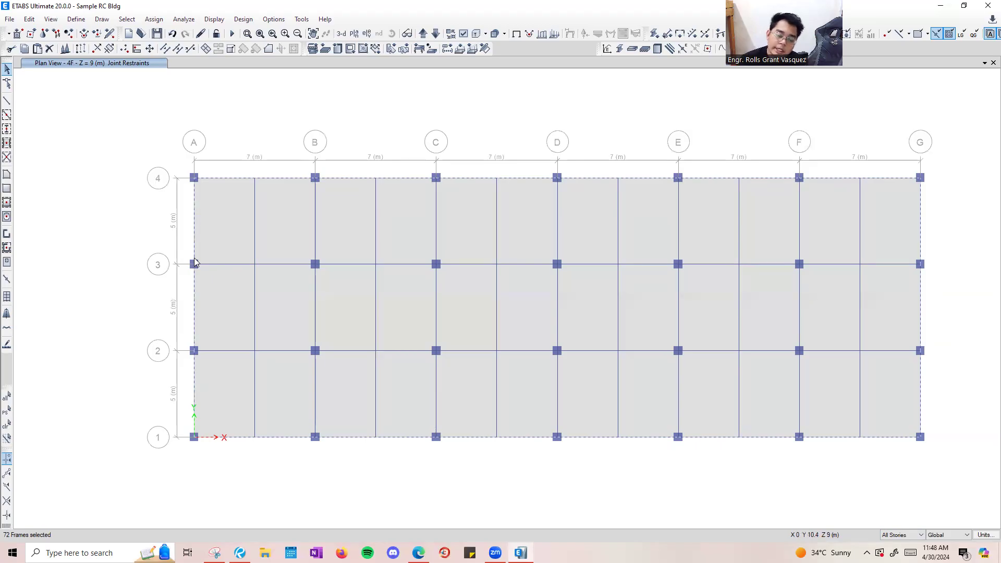
# Assign a uniform distributed gravity load of 11 kN/m in the SDL pattern to the selected perimeter beams, replacing existing loads.
pyautogui.click(154, 19)
pyautogui.moveTo(178, 129)
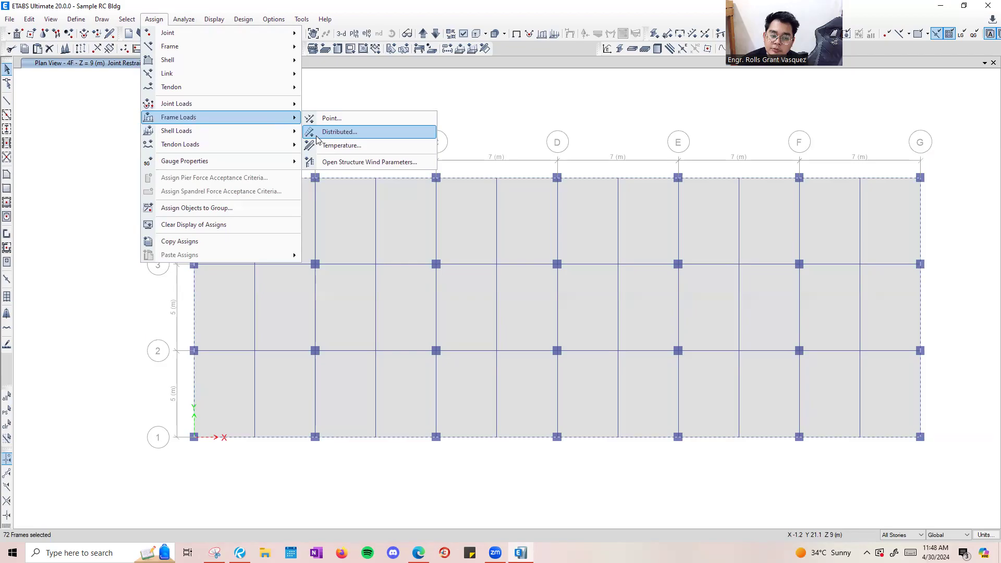
pyautogui.click(317, 134)
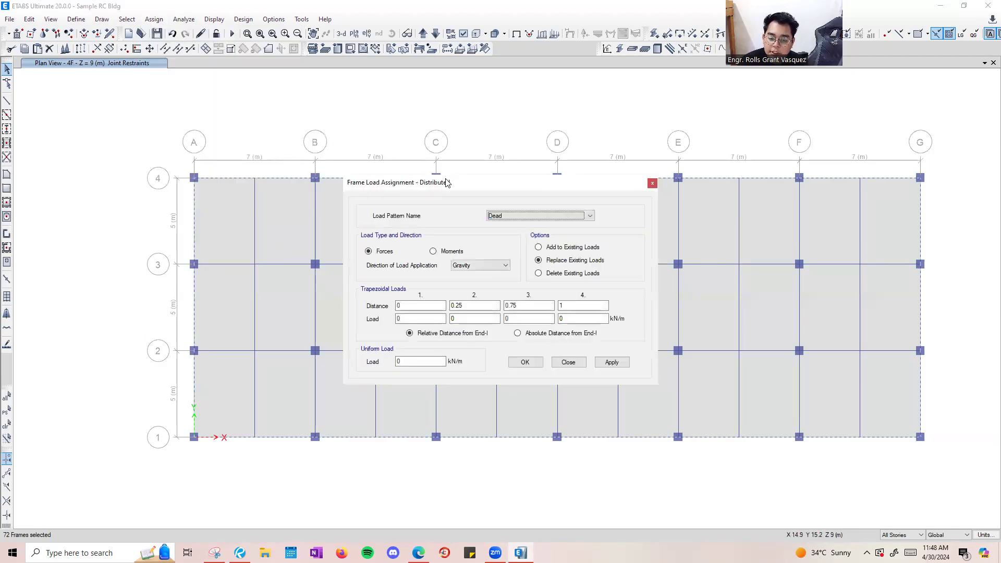
pyautogui.moveTo(446, 178); pyautogui.dragTo(605, 116)
pyautogui.click(664, 150)
pyautogui.click(667, 175)
pyautogui.doubleClick(556, 295)
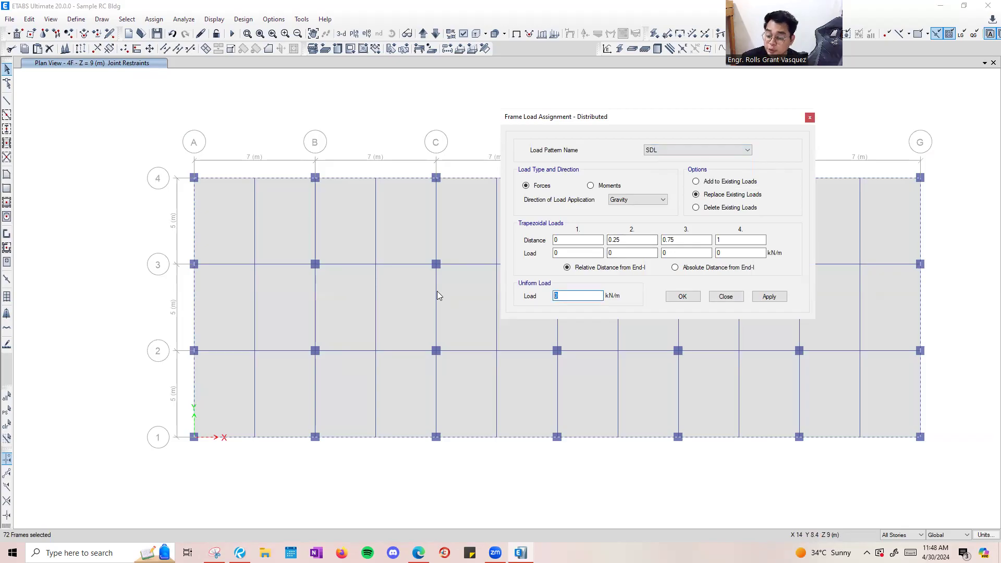
pyautogui.write('11')
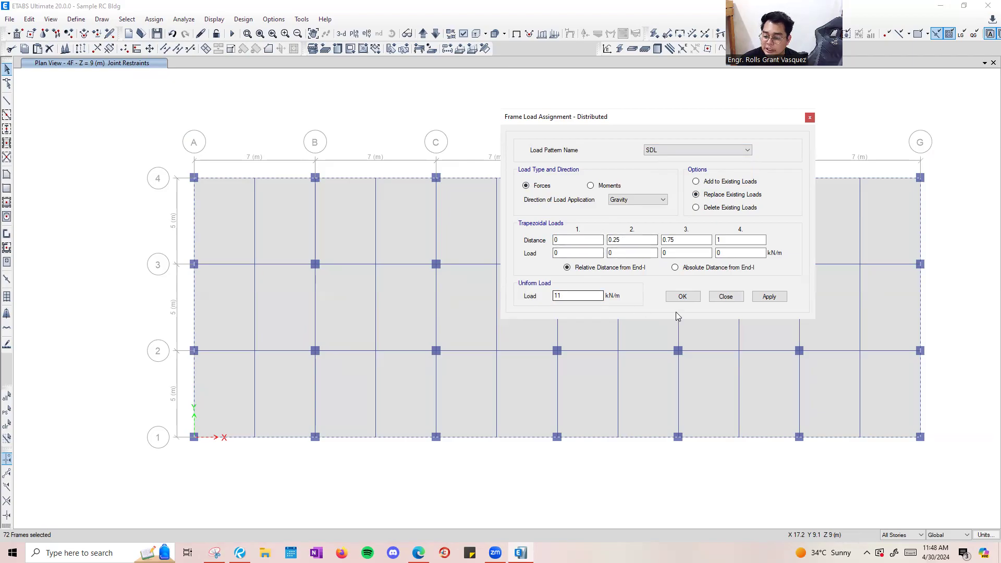
pyautogui.click(769, 297)
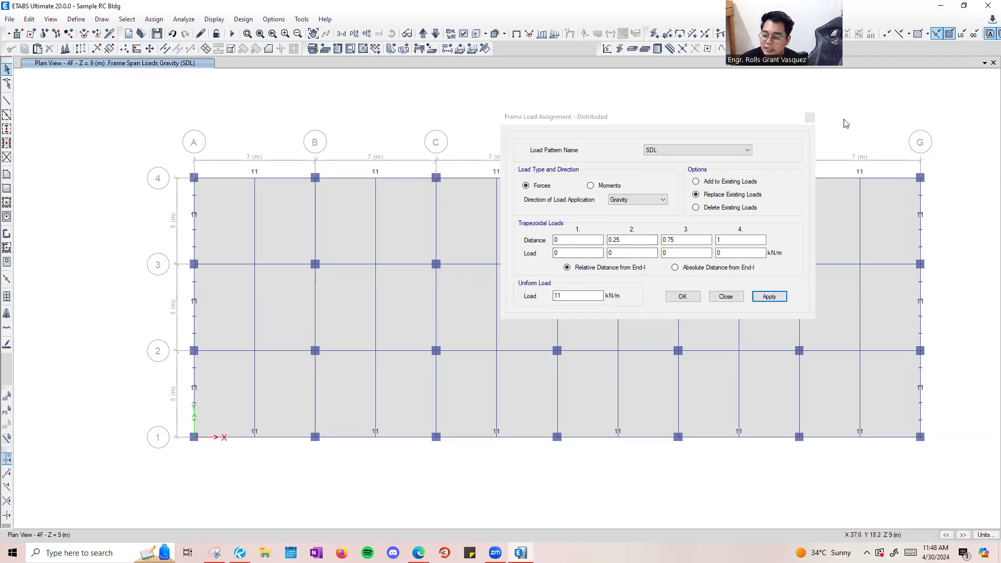
pyautogui.click(810, 117)
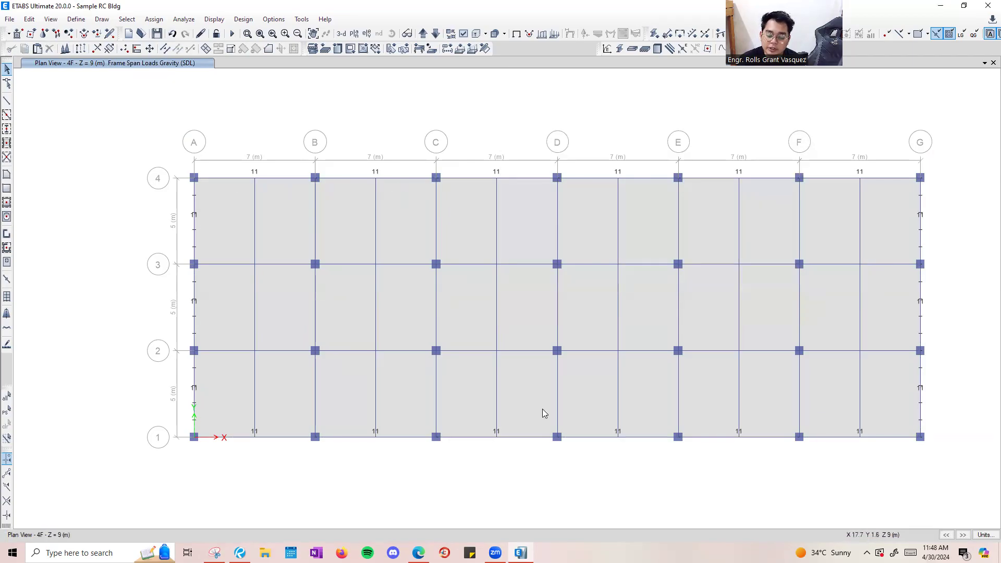
# Show the building in 3-D and examine the SDL line loads along the perimeter beams of every story.
pyautogui.click(341, 33)
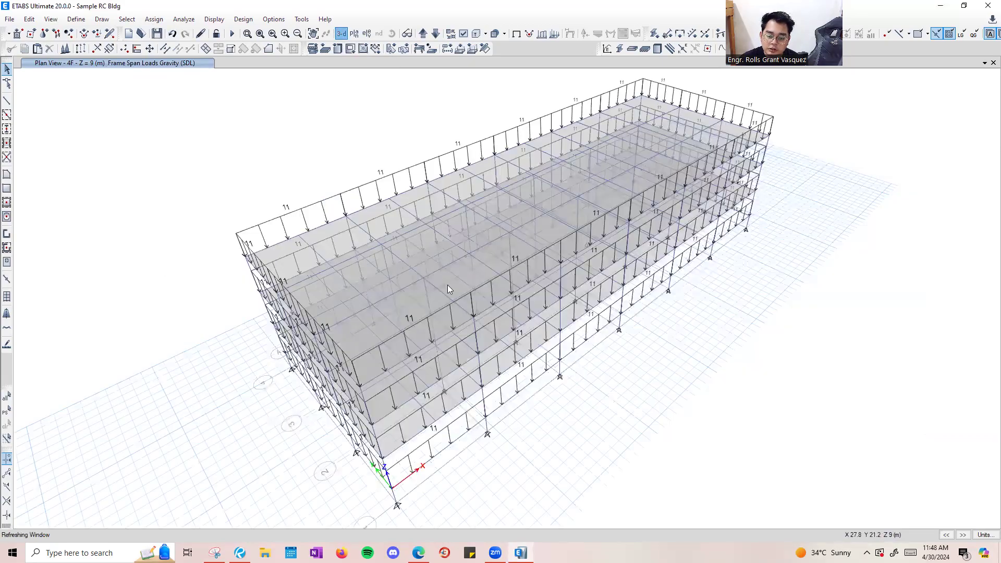
pyautogui.click(392, 34)
pyautogui.moveTo(675, 389)
pyautogui.mouseDown()
pyautogui.moveTo(655, 308)
pyautogui.moveTo(661, 349)
pyautogui.mouseUp()
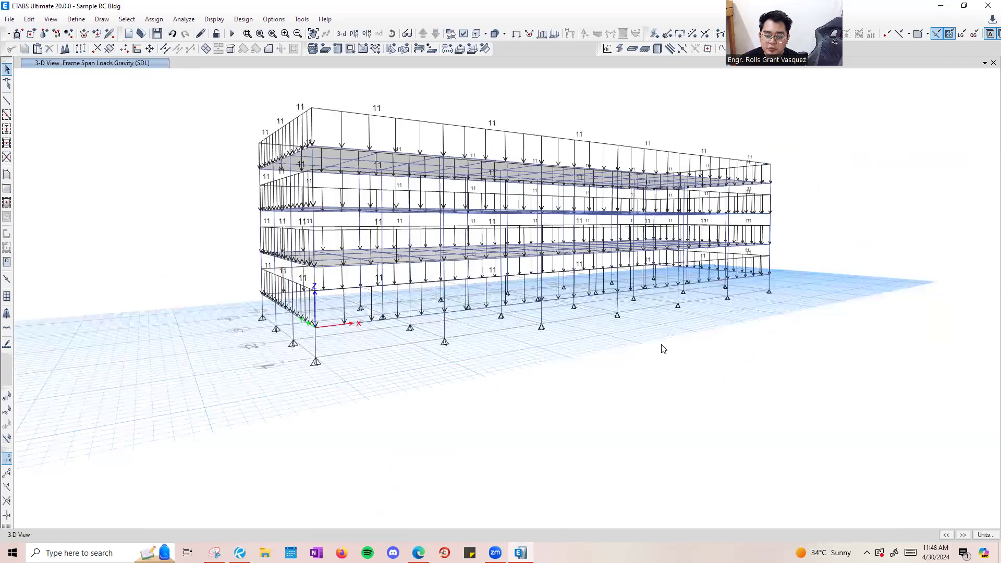
pyautogui.scroll(3, 247, 287)
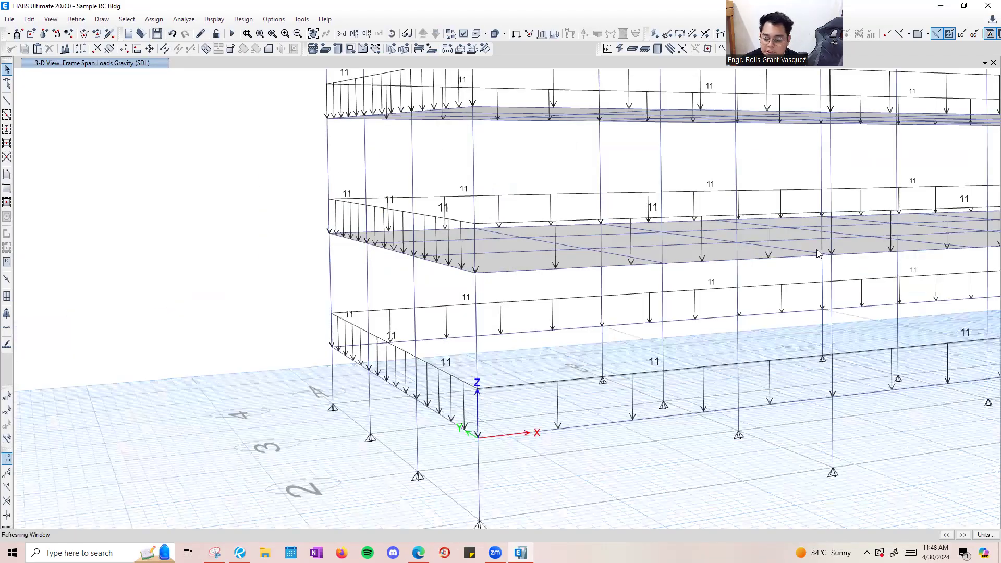
pyautogui.moveTo(765, 283); pyautogui.dragTo(423, 311, button='middle')
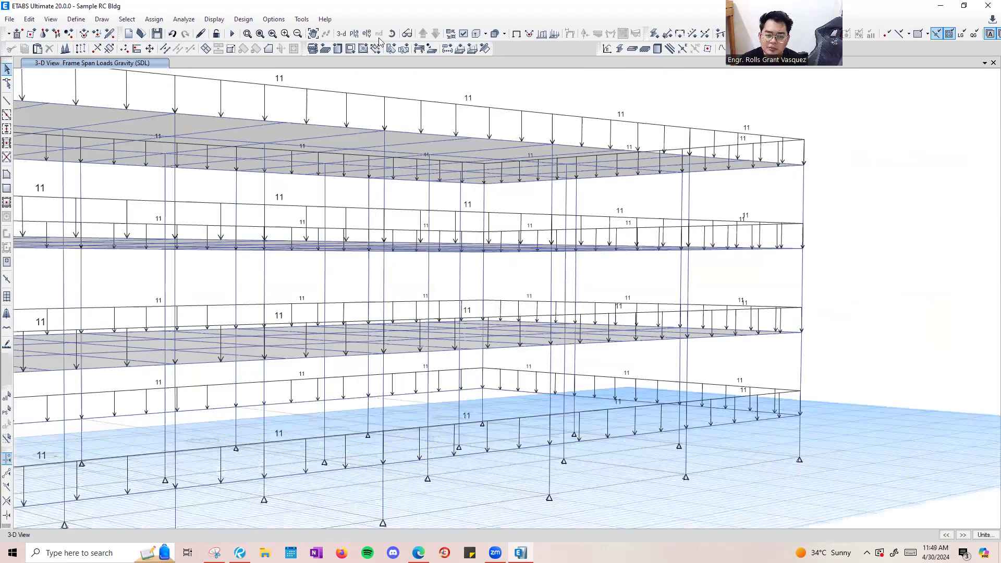
pyautogui.click(391, 34)
pyautogui.moveTo(579, 367); pyautogui.dragTo(114, 266)
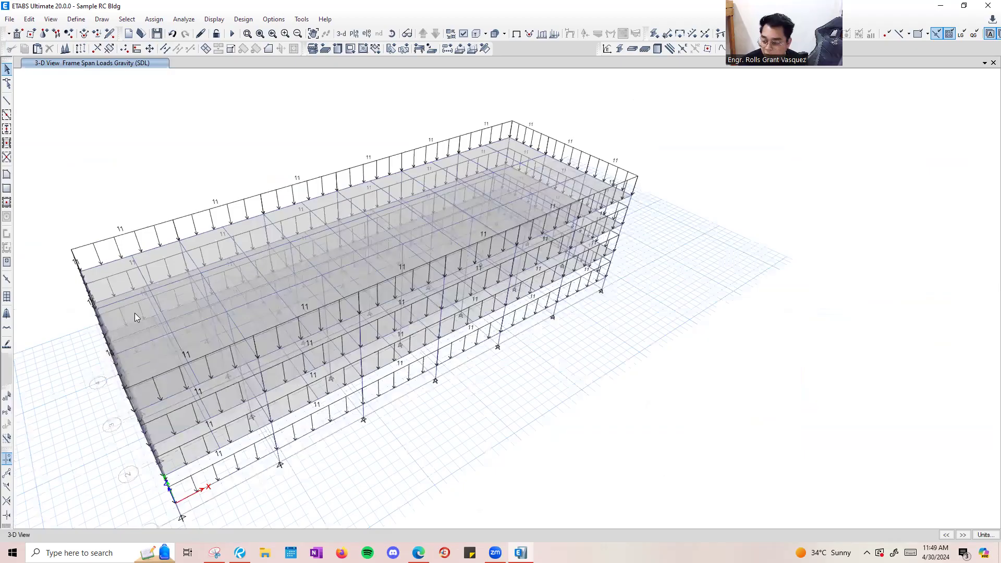
# Inspect the loads assigned to the 4F slab panel at the corner of grids A and 4.
pyautogui.scroll(3, 146, 305)
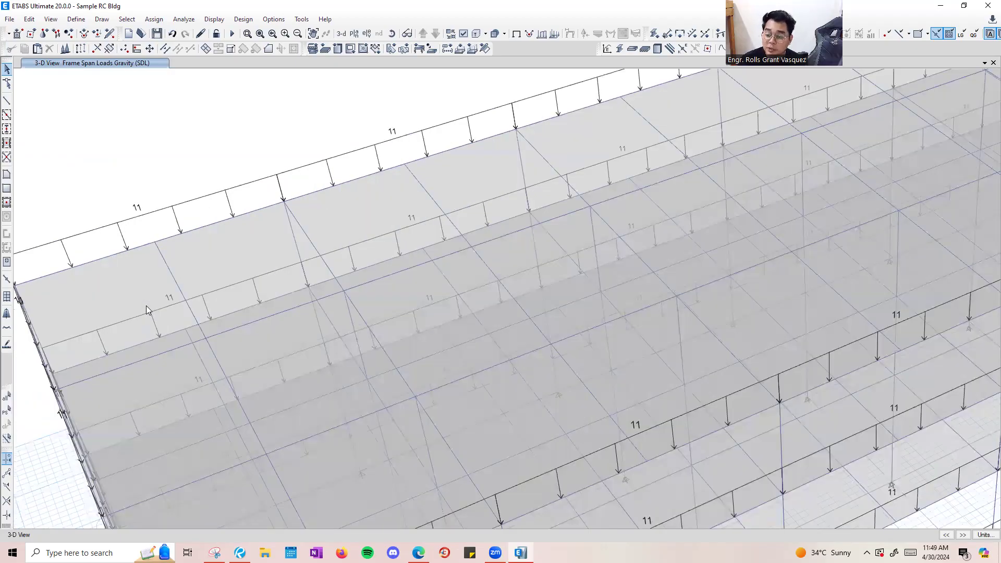
pyautogui.rightClick(130, 307)
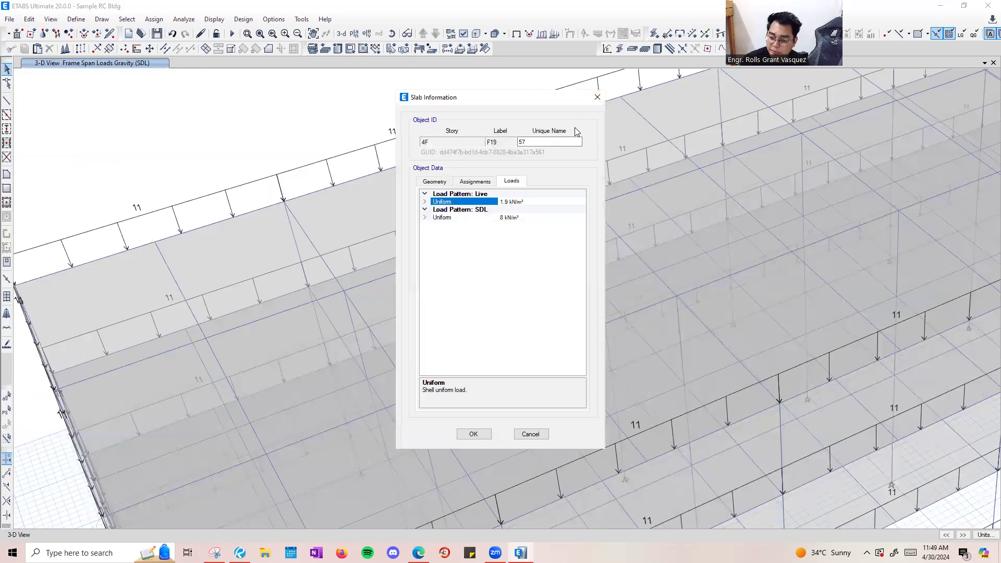
pyautogui.click(597, 97)
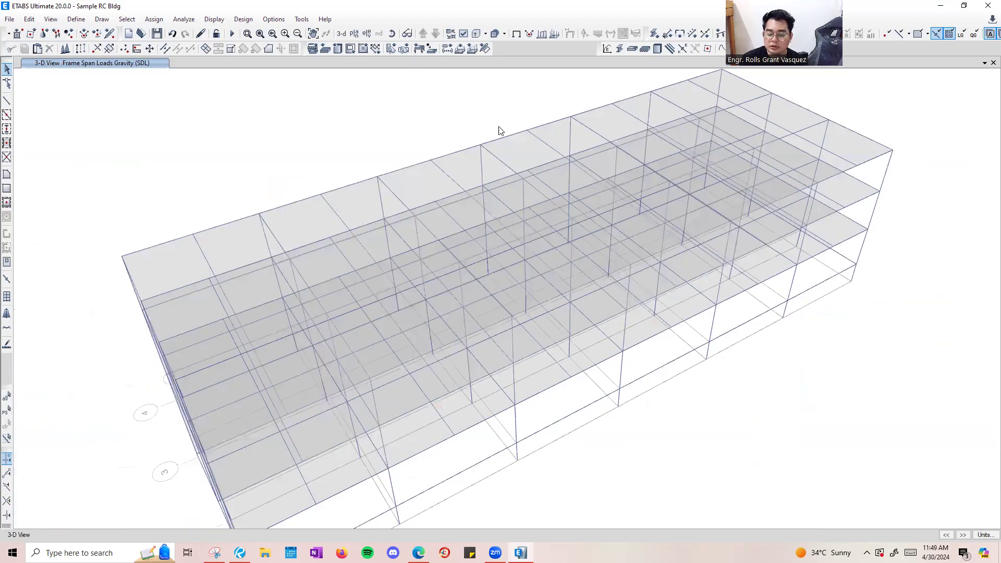
pyautogui.scroll(-2, 498, 130)
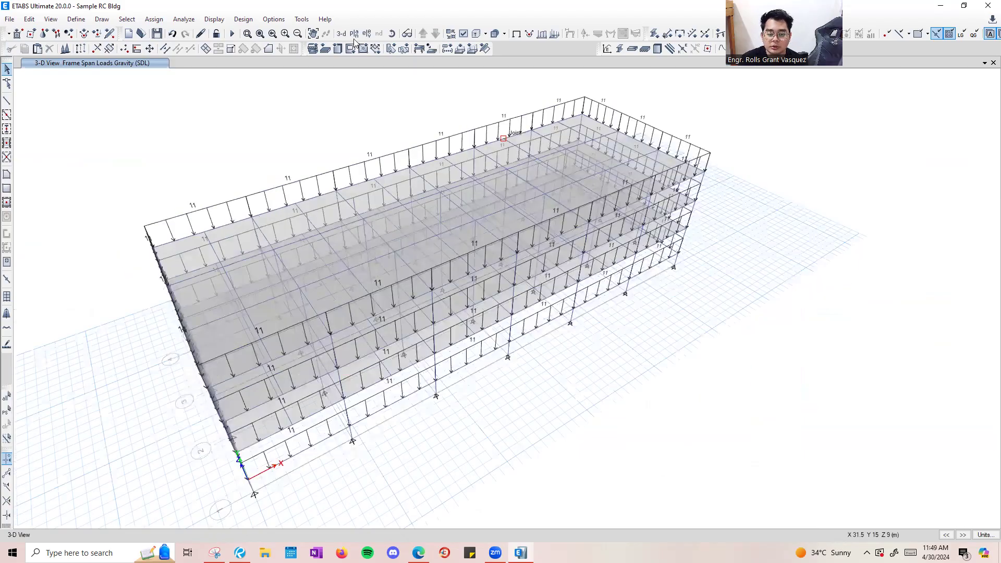
# Reset the 3-D view with perspective off, and display the 4F plan view.
pyautogui.click(407, 33)
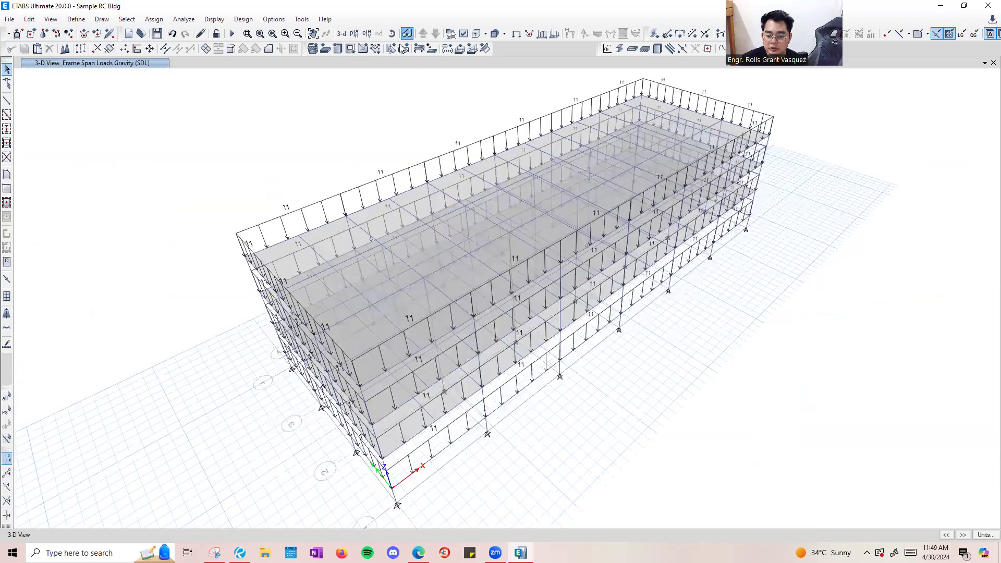
pyautogui.click(341, 33)
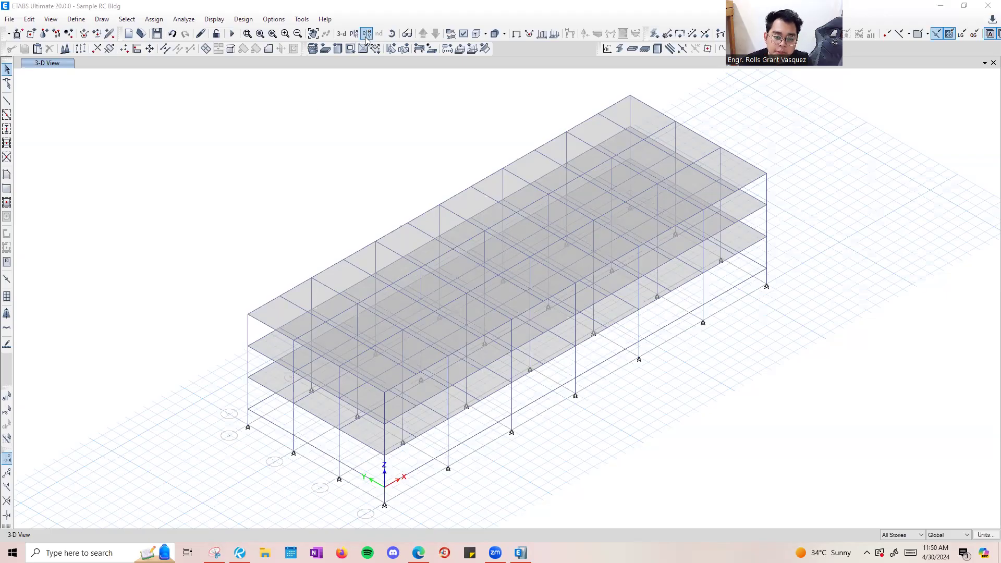
pyautogui.click(460, 237)
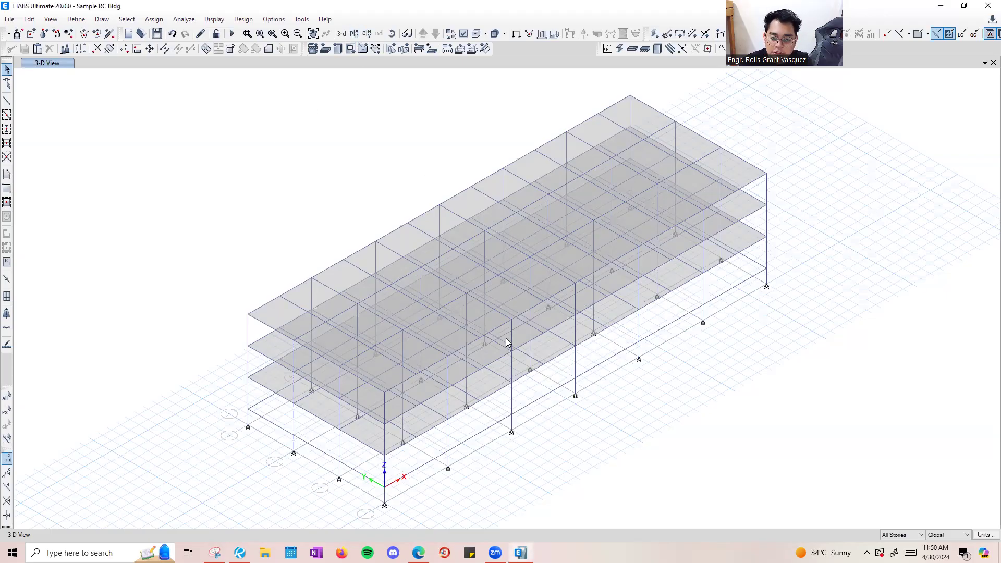
pyautogui.click(354, 33)
pyautogui.click(541, 401)
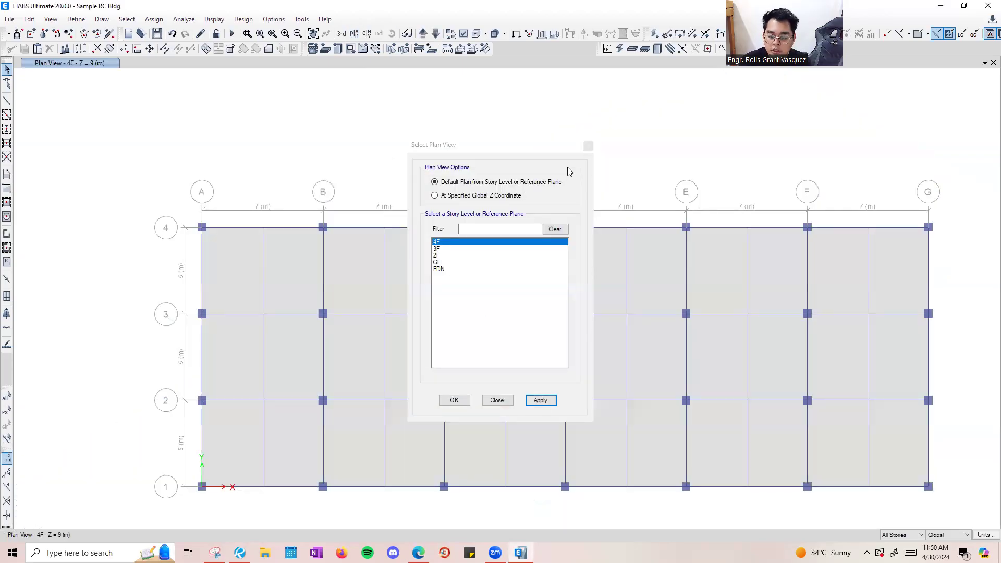
# Close the plan selection and look over the 4F plan around the corner bay at grids A and 1.
pyautogui.click(588, 145)
pyautogui.scroll(3, 248, 338)
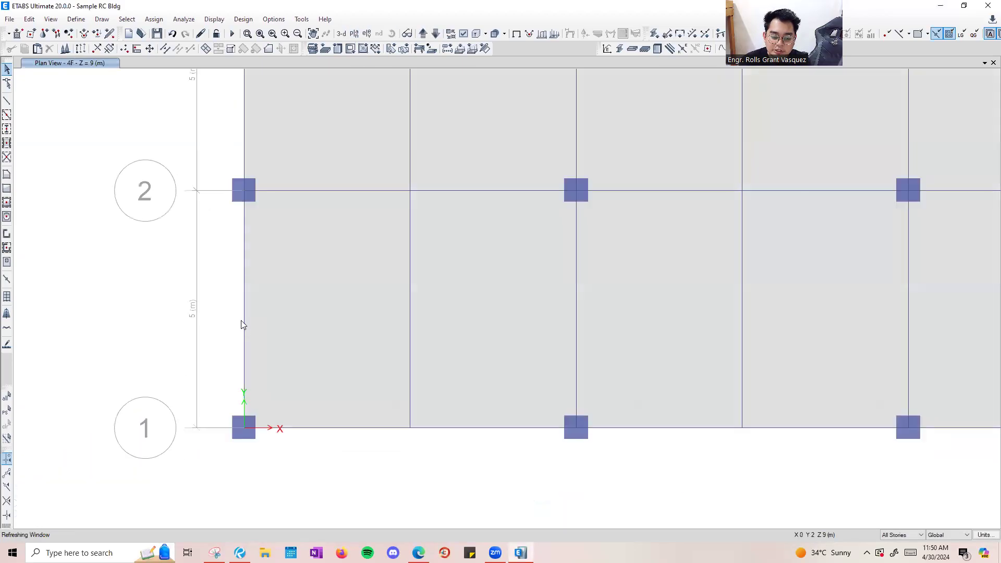
pyautogui.scroll(-3, 252, 323)
pyautogui.moveTo(607, 283); pyautogui.dragTo(650, 309, button='middle')
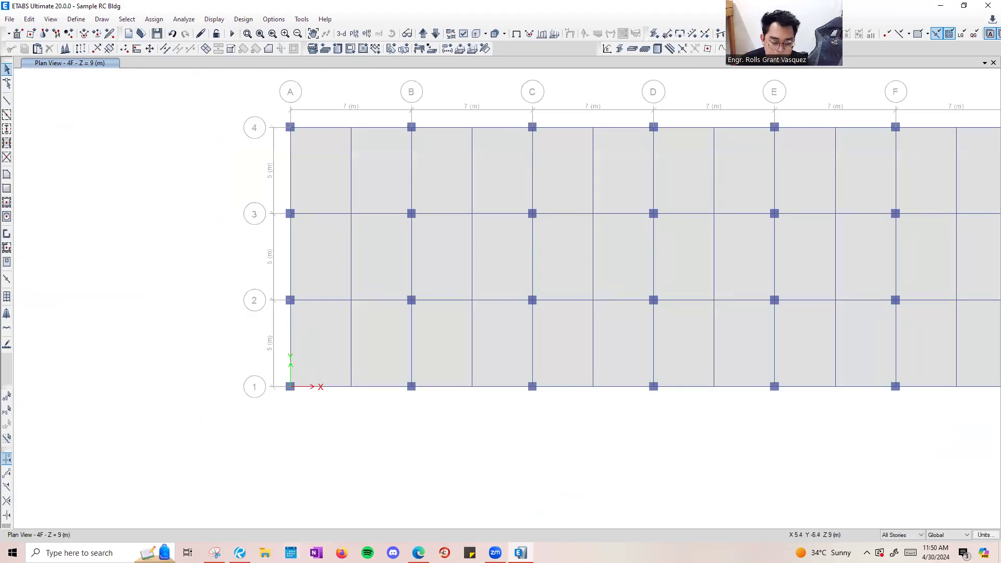
# Switch to Bluebeam Revu and insert one blank 11 x 8.5 in landscape page after page 3 of Document2.
pyautogui.click(240, 553)
pyautogui.scroll(-8, 364, 224)
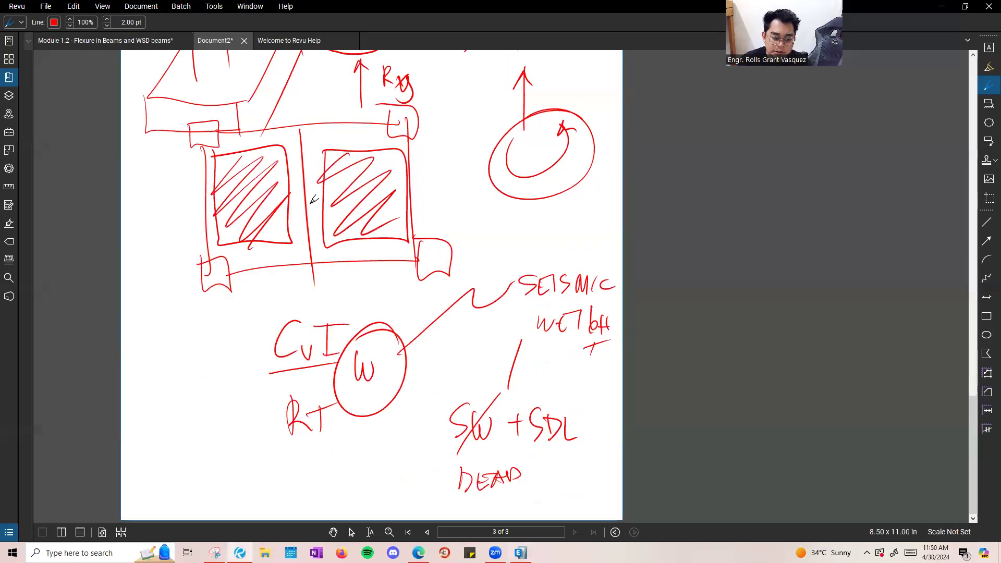
pyautogui.click(181, 7)
pyautogui.click(203, 8)
pyautogui.click(72, 6)
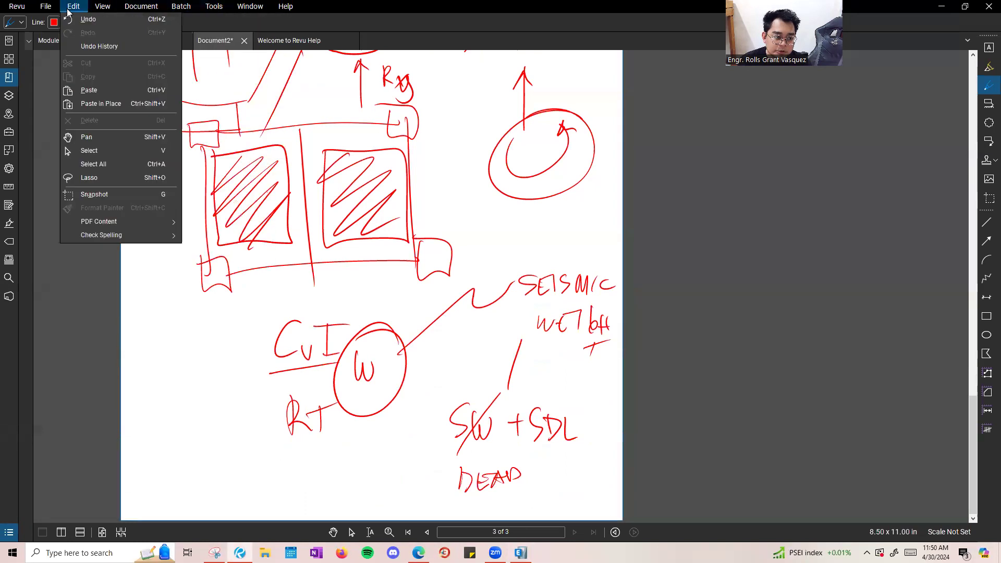
pyautogui.moveTo(163, 65)
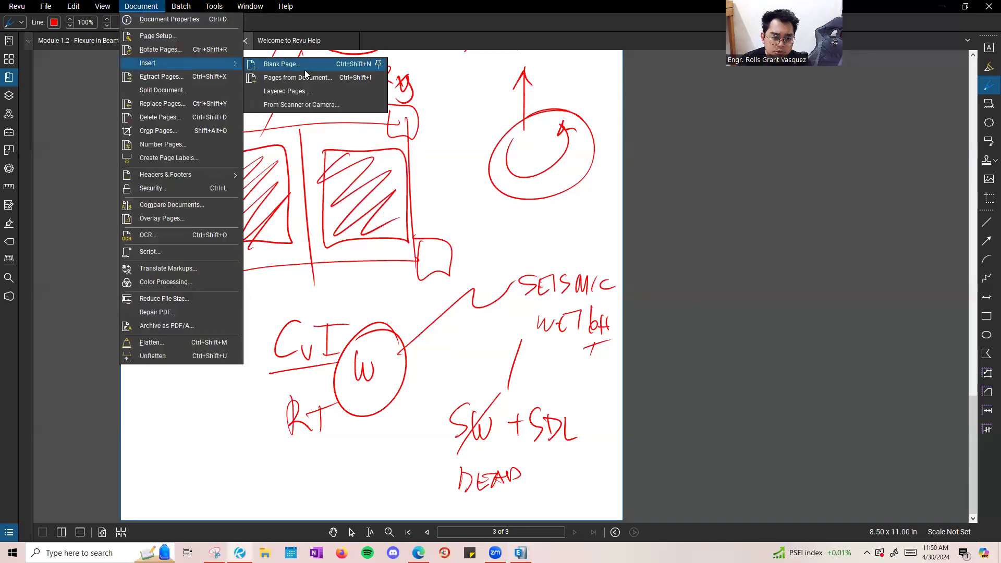
pyautogui.click(306, 69)
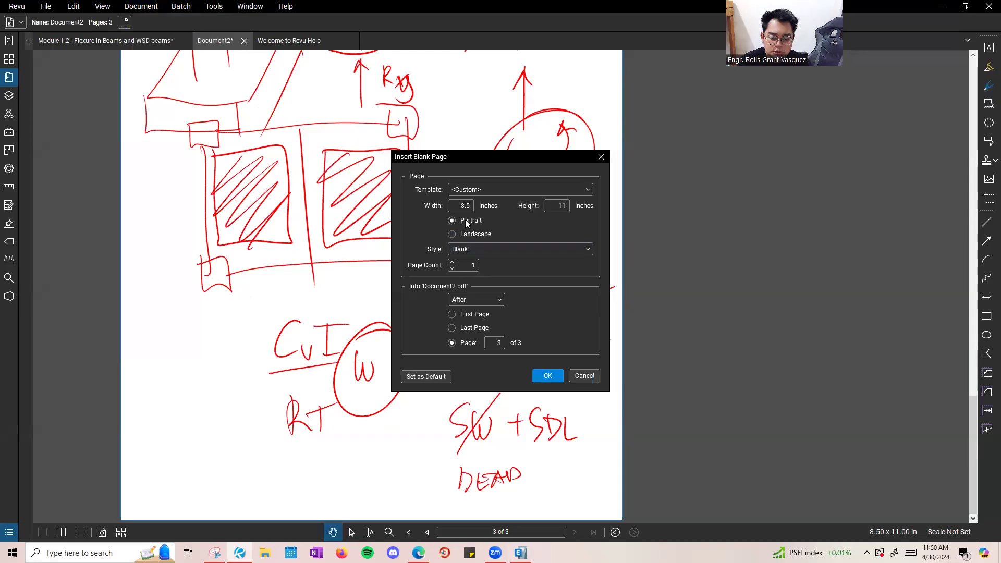
pyautogui.click(550, 378)
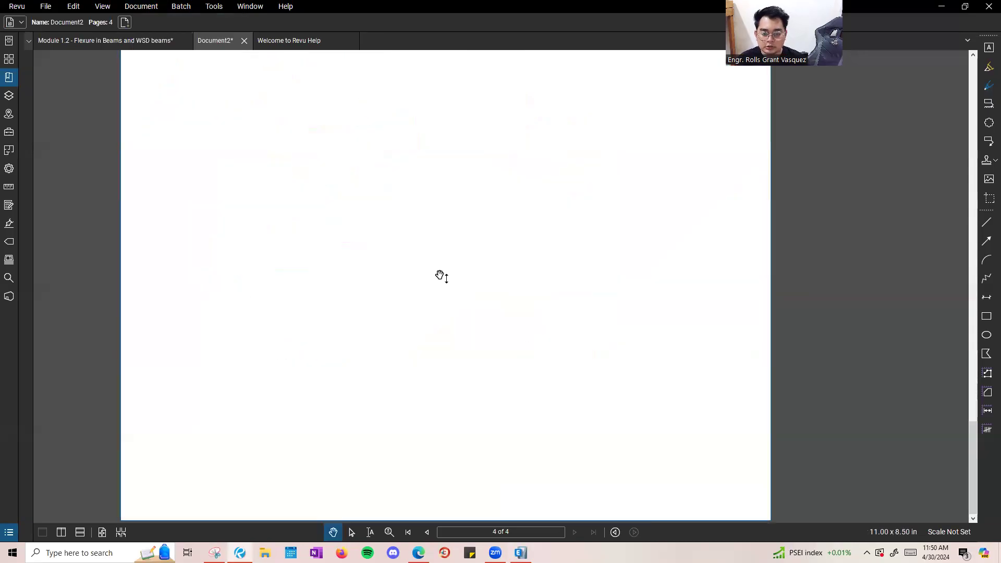
pyautogui.scroll(-3, 441, 261)
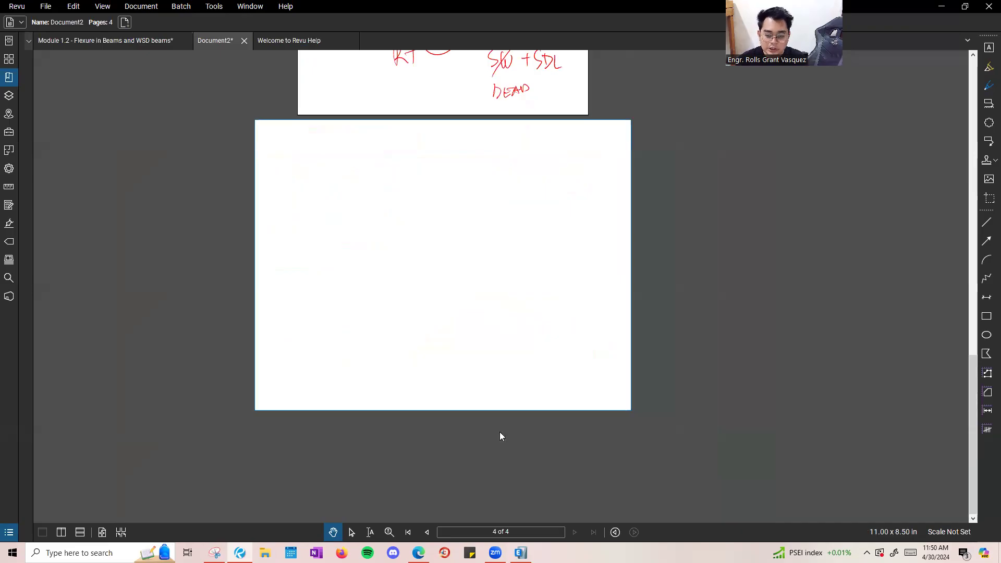
# Switch to ETABS and capture a screen snip of the whole 4F plan including its grid bubbles.
pyautogui.hotkey('alt', 'Tab')
pyautogui.click(215, 552)
pyautogui.click(12, 116)
pyautogui.moveTo(51, 103); pyautogui.dragTo(897, 425)
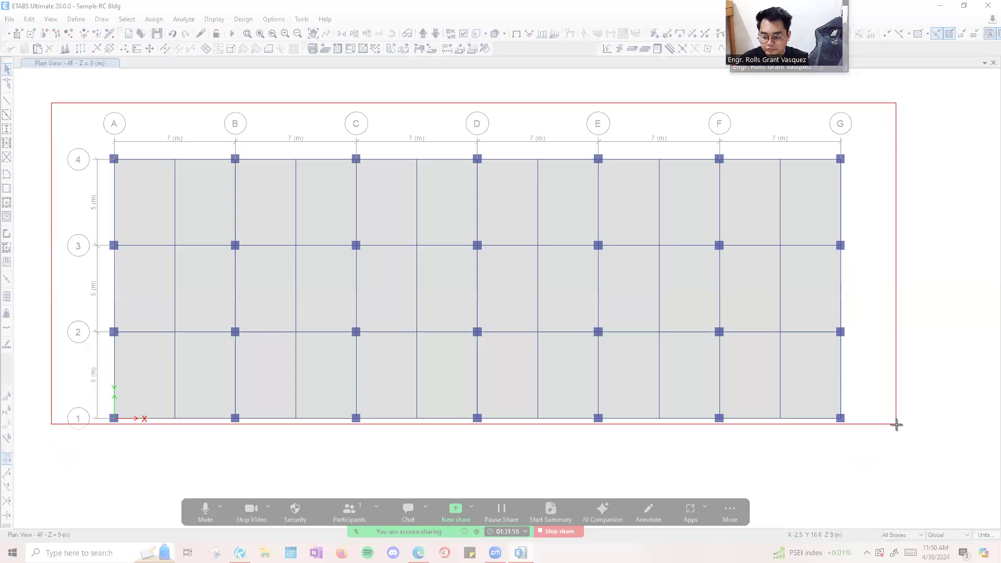
# Switch back to Bluebeam Revu, paste the 4F plan snip on page 4, and resize and position it across the page width.
pyautogui.hotkey('alt', 'Tab')
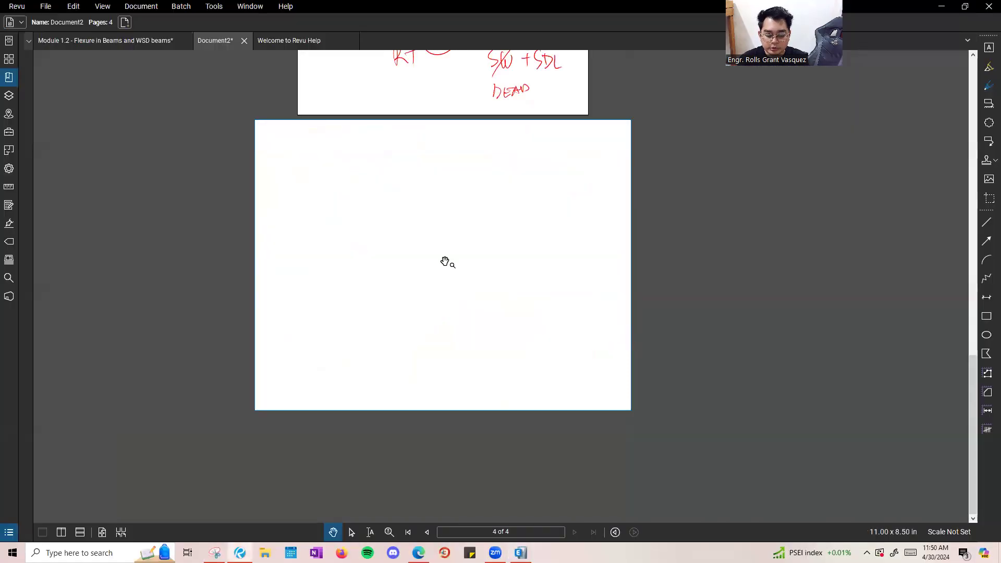
pyautogui.hotkey('ctrl', 'v')
pyautogui.moveTo(488, 216); pyautogui.dragTo(374, 330)
pyautogui.moveTo(312, 68); pyautogui.dragTo(640, 284)
pyautogui.moveTo(805, 311); pyautogui.dragTo(431, 262)
pyautogui.moveTo(292, 151); pyautogui.dragTo(421, 230)
pyautogui.moveTo(641, 269); pyautogui.dragTo(477, 250)
pyautogui.keyDown('ctrl'); pyautogui.scroll(1, 251, 267); pyautogui.keyUp('ctrl')
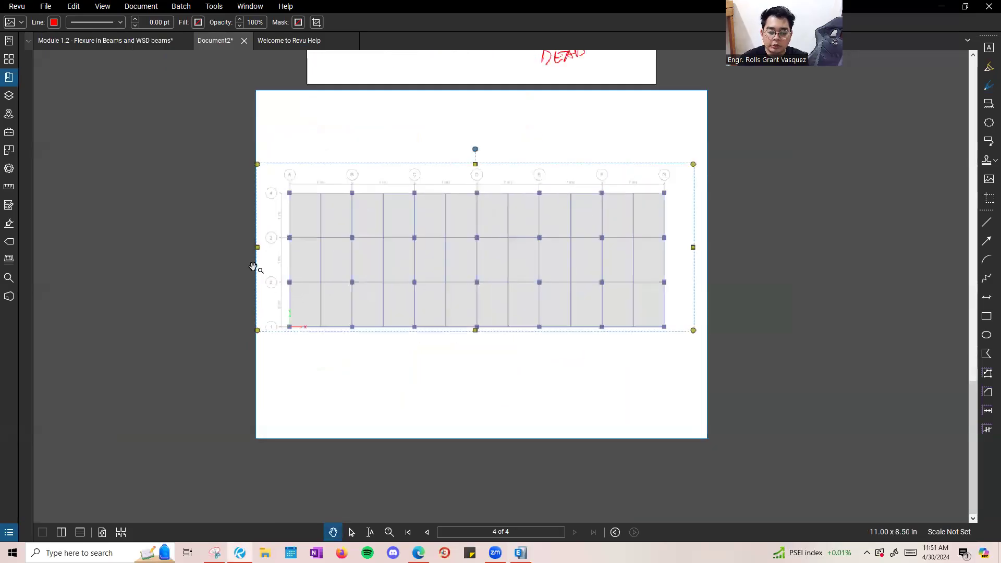
pyautogui.keyDown('ctrl'); pyautogui.scroll(2, 253, 267); pyautogui.keyUp('ctrl')
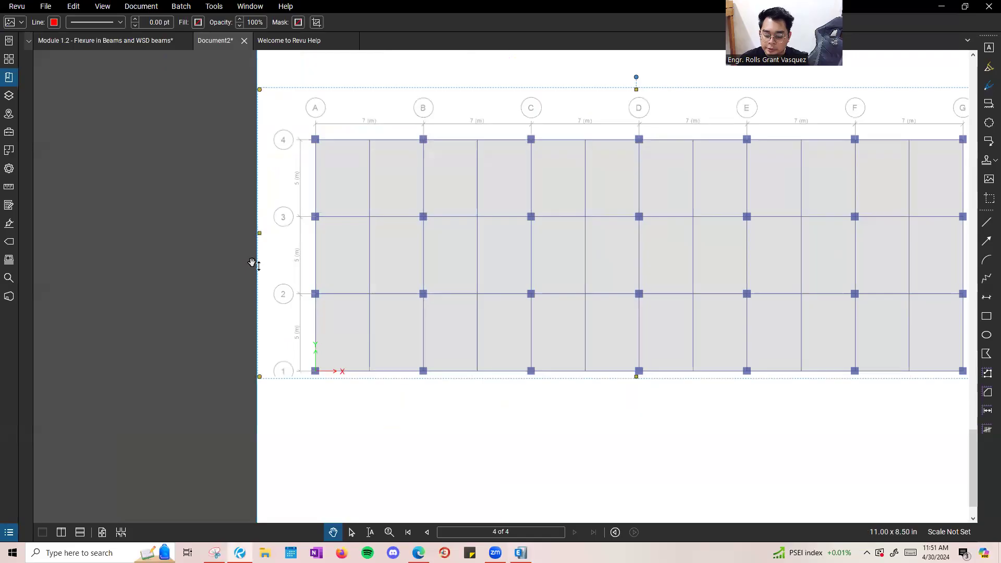
# With the red pen, mark crossed-out stair openings in the outer half-bays at A-1 and G-1, each closed by a line at mid-bay.
pyautogui.hotkey('alt', 'p')
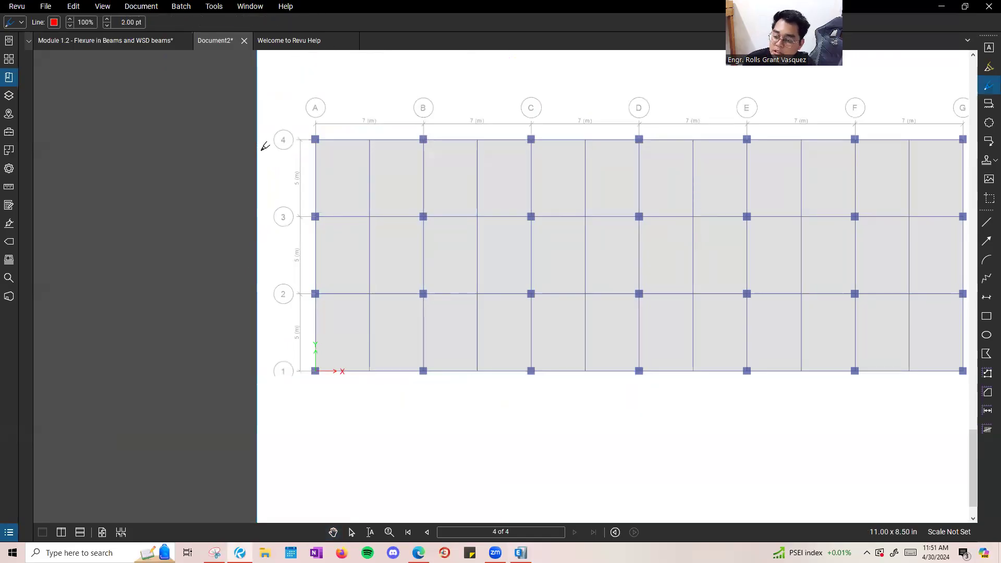
pyautogui.moveTo(316, 331)
pyautogui.mouseDown()
pyautogui.moveTo(365, 336)
pyautogui.moveTo(316, 366)
pyautogui.moveTo(340, 355)
pyautogui.moveTo(360, 367)
pyautogui.mouseUp()
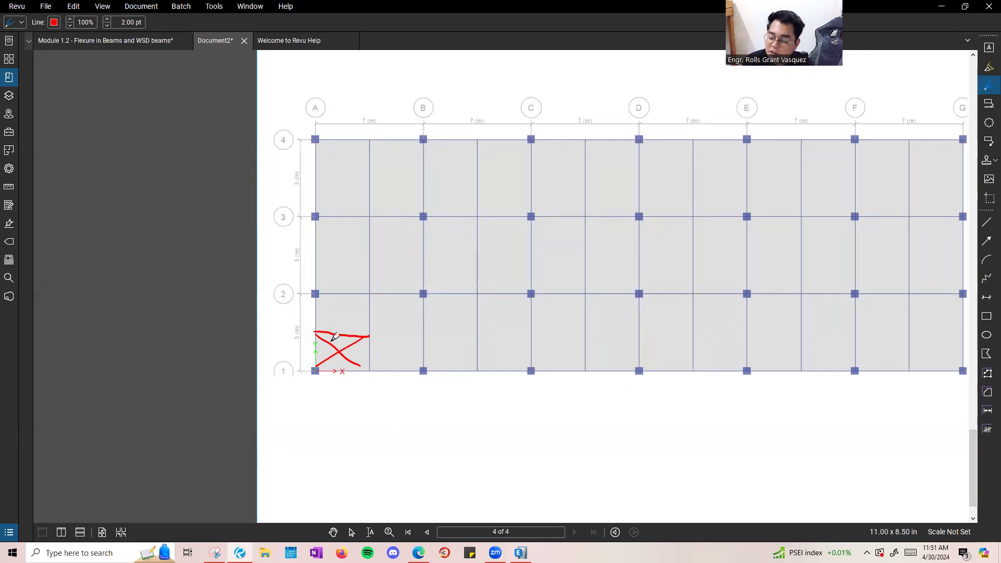
pyautogui.moveTo(437, 315); pyautogui.dragTo(283, 314, button='middle')
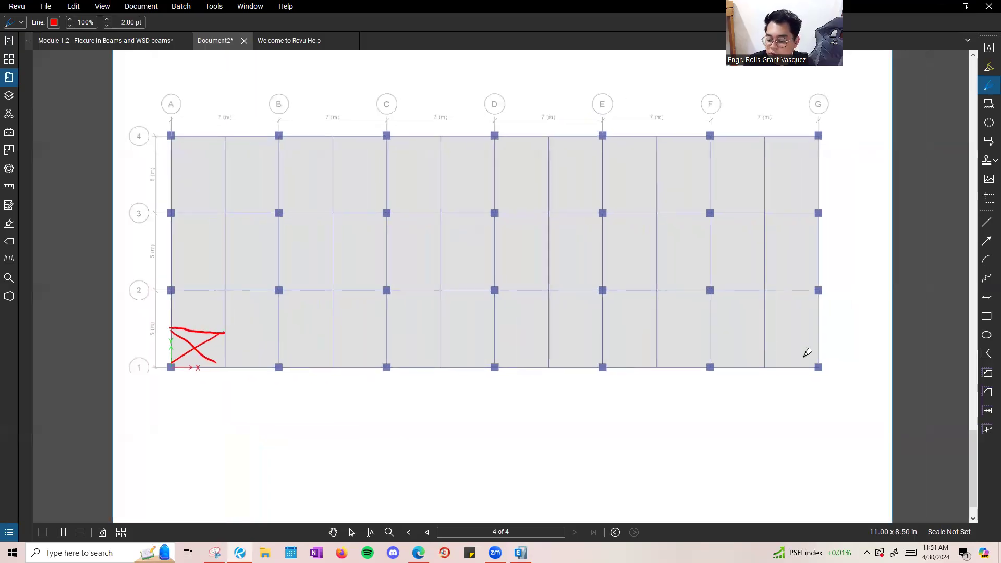
pyautogui.moveTo(763, 326)
pyautogui.mouseDown()
pyautogui.moveTo(822, 324)
pyautogui.moveTo(765, 363)
pyautogui.moveTo(816, 369)
pyautogui.mouseUp()
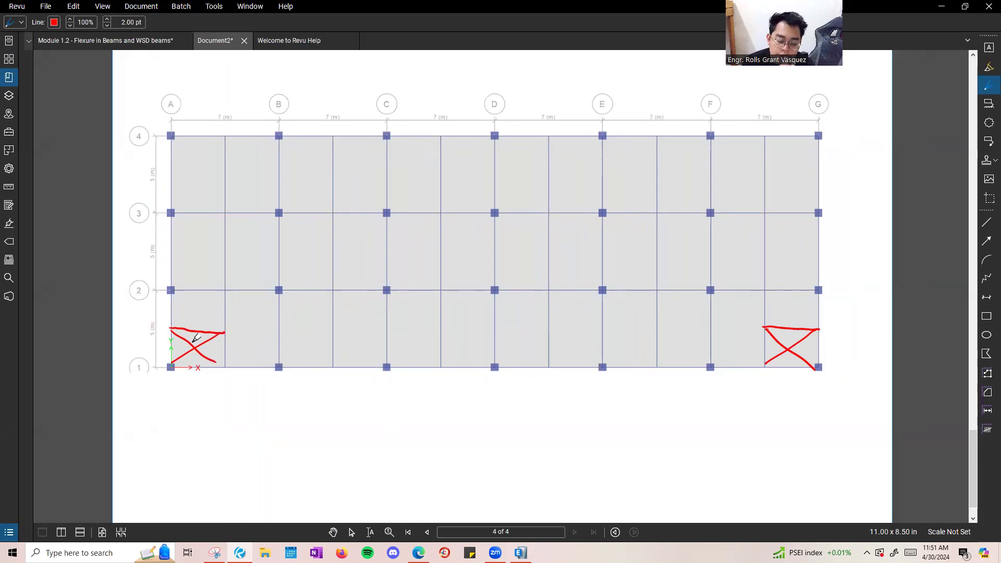
# Retrace the cross in the A-1 corner opening and label the line above it "B".
pyautogui.scroll(3, 264, 338)
pyautogui.scroll(2, 266, 250)
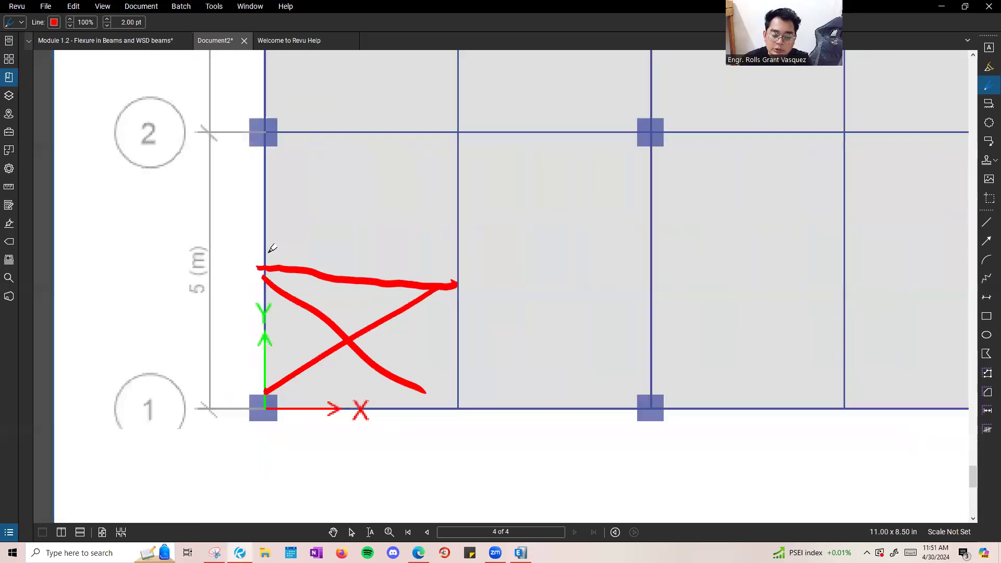
pyautogui.moveTo(266, 278); pyautogui.dragTo(423, 387)
pyautogui.moveTo(447, 281); pyautogui.dragTo(266, 407)
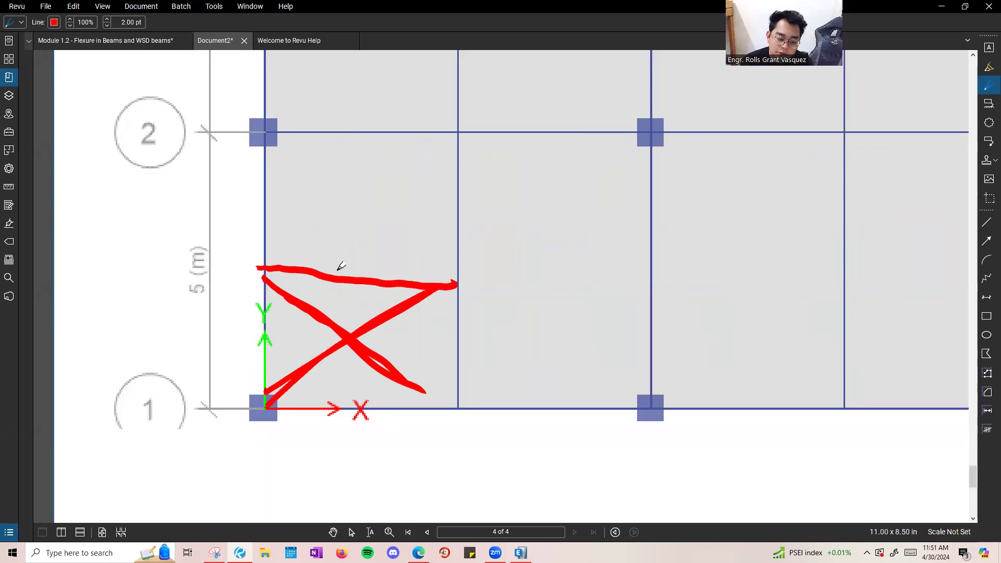
pyautogui.moveTo(331, 239); pyautogui.dragTo(334, 267)
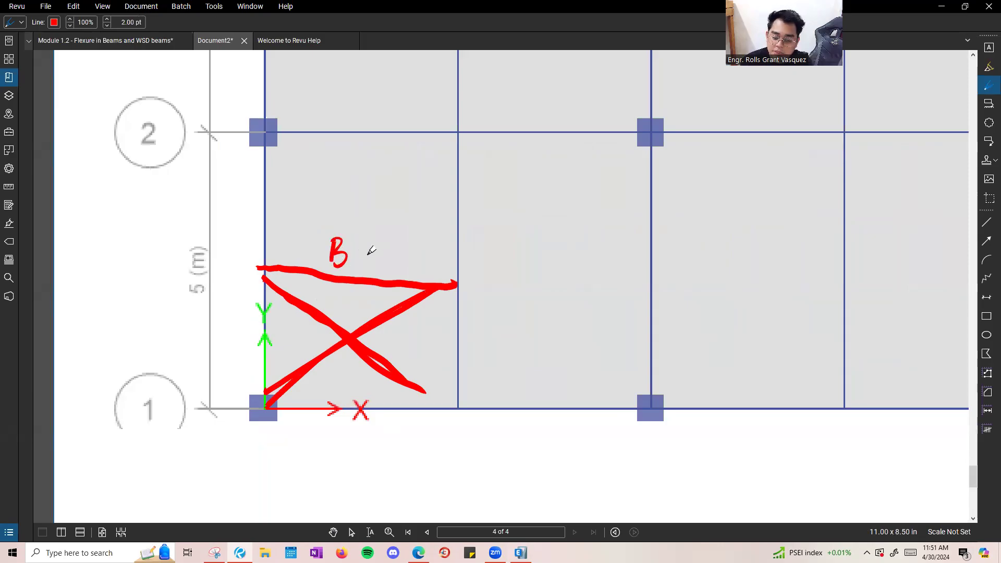
# Label the line above the crossed-out opening at the G-1 corner "B".
pyautogui.scroll(-6, 315, 266)
pyautogui.moveTo(784, 254); pyautogui.dragTo(433, 249, button='middle')
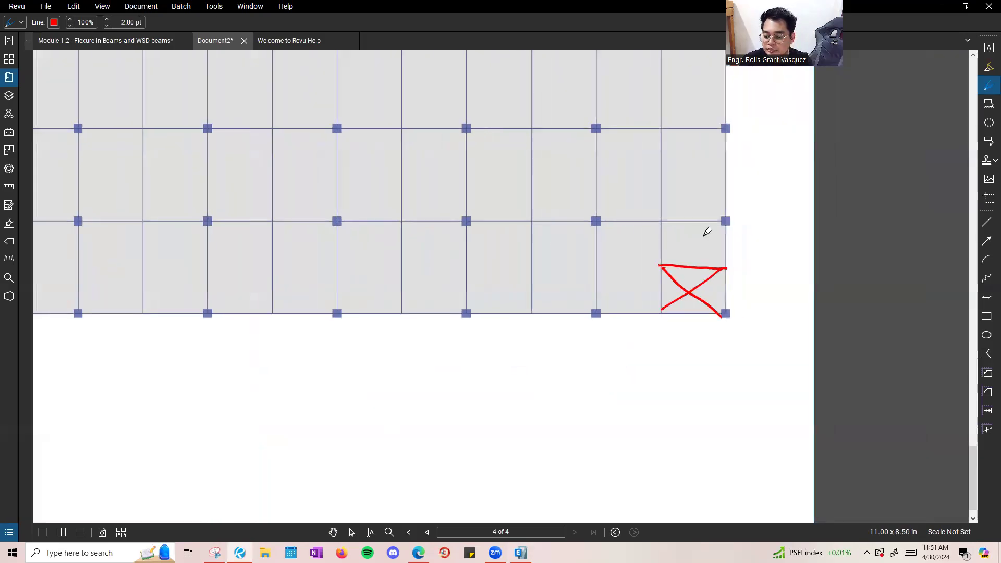
pyautogui.scroll(3, 707, 232)
pyautogui.moveTo(669, 264); pyautogui.dragTo(668, 283)
pyautogui.moveTo(669, 264); pyautogui.dragTo(661, 282)
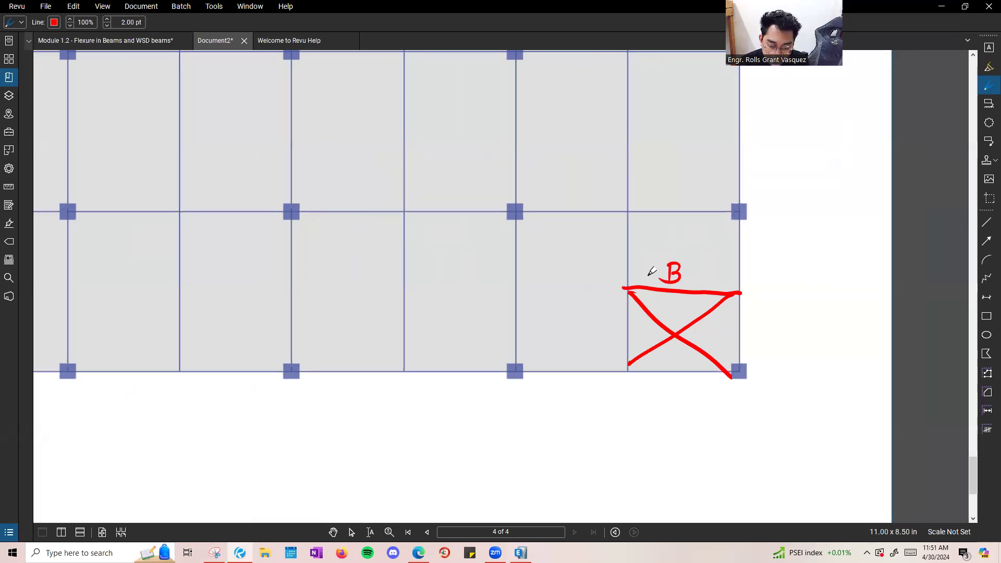
# Draw a vertical dimension beside the G-1 corner opening and label it 3 m.
pyautogui.moveTo(755, 297); pyautogui.dragTo(776, 295)
pyautogui.moveTo(769, 297); pyautogui.dragTo(771, 375)
pyautogui.moveTo(762, 376); pyautogui.dragTo(786, 374)
pyautogui.moveTo(789, 324)
pyautogui.mouseDown()
pyautogui.moveTo(791, 342)
pyautogui.moveTo(823, 319)
pyautogui.mouseUp()
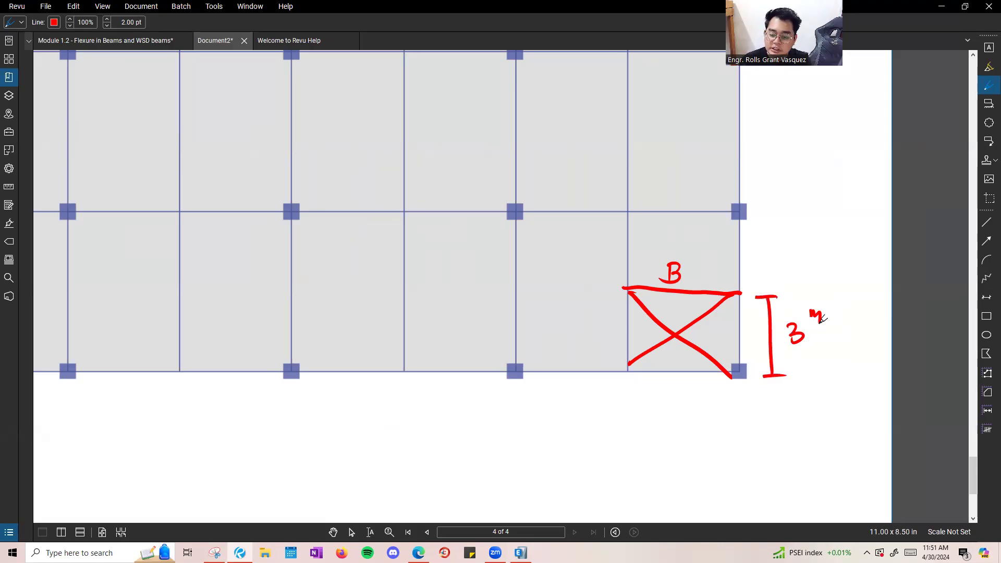
# Sketch an enlarged bay below the plan with four corner columns, perimeter beams and a vertical intermediate beam.
pyautogui.scroll(-5, 710, 344)
pyautogui.moveTo(472, 229)
pyautogui.mouseDown(button='middle')
pyautogui.moveTo(603, 339)
pyautogui.moveTo(876, 335)
pyautogui.moveTo(919, 322)
pyautogui.mouseUp(button='middle')
pyautogui.scroll(-3, 797, 243)
pyautogui.moveTo(368, 250)
pyautogui.mouseDown()
pyautogui.moveTo(357, 438)
pyautogui.moveTo(347, 239)
pyautogui.mouseUp()
pyautogui.moveTo(349, 422)
pyautogui.mouseDown()
pyautogui.moveTo(601, 423)
pyautogui.moveTo(610, 415)
pyautogui.moveTo(608, 225)
pyautogui.moveTo(633, 237)
pyautogui.moveTo(645, 228)
pyautogui.mouseUp()
pyautogui.moveTo(360, 245); pyautogui.dragTo(570, 219)
pyautogui.moveTo(480, 236); pyautogui.dragTo(493, 446)
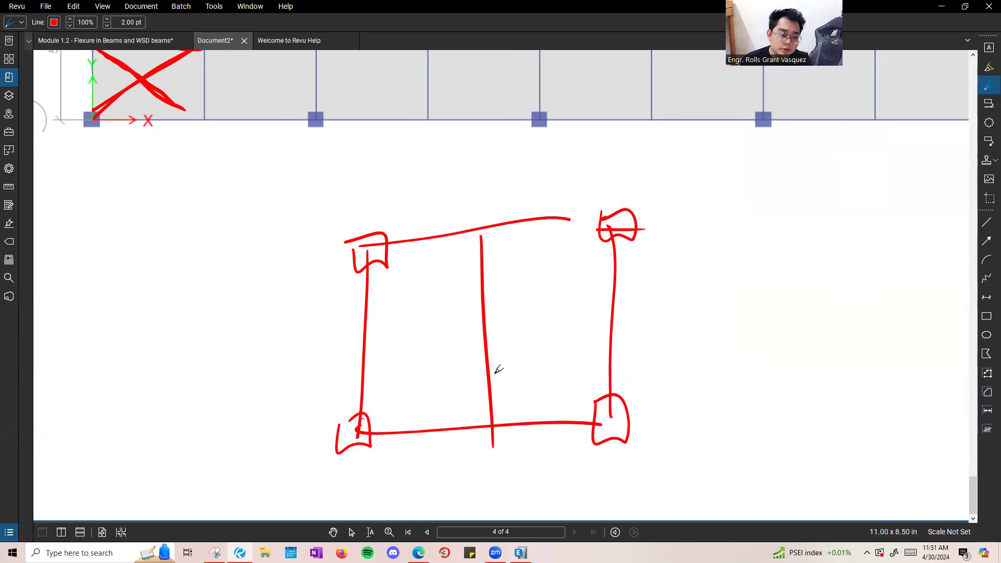
# Draw a landing beam and a two-flight stair with treads and a U-shaped travel arrow in the sketched bay's lower corner.
pyautogui.moveTo(364, 319); pyautogui.dragTo(500, 321)
pyautogui.moveTo(415, 327); pyautogui.dragTo(413, 440)
pyautogui.moveTo(366, 343); pyautogui.dragTo(417, 342)
pyautogui.moveTo(366, 359); pyautogui.dragTo(417, 357)
pyautogui.moveTo(365, 377); pyautogui.dragTo(417, 375)
pyautogui.moveTo(369, 393)
pyautogui.mouseDown()
pyautogui.moveTo(415, 387)
pyautogui.moveTo(421, 402)
pyautogui.mouseUp()
pyautogui.moveTo(415, 341); pyautogui.dragTo(449, 340)
pyautogui.moveTo(414, 359); pyautogui.dragTo(476, 356)
pyautogui.moveTo(421, 377); pyautogui.dragTo(483, 371)
pyautogui.moveTo(429, 399); pyautogui.dragTo(468, 394)
pyautogui.moveTo(425, 415); pyautogui.dragTo(459, 412)
pyautogui.moveTo(391, 435)
pyautogui.mouseDown()
pyautogui.moveTo(393, 380)
pyautogui.moveTo(440, 318)
pyautogui.moveTo(461, 409)
pyautogui.moveTo(476, 383)
pyautogui.mouseUp()
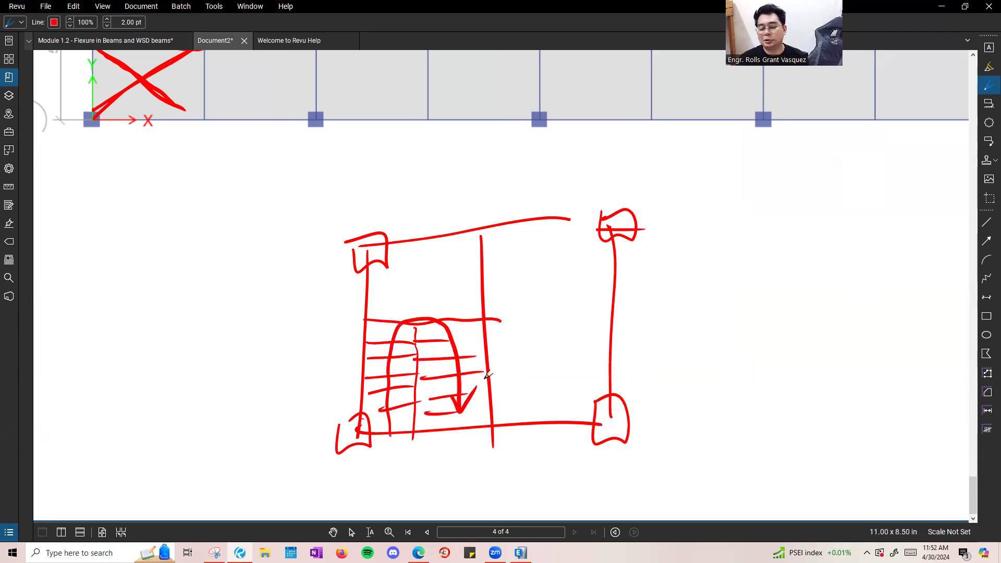
# Scribble shading over the crossed-out stair opening at the A-1 corner of the plan.
pyautogui.moveTo(250, 214); pyautogui.dragTo(358, 416, button='middle')
pyautogui.scroll(-2, 257, 218)
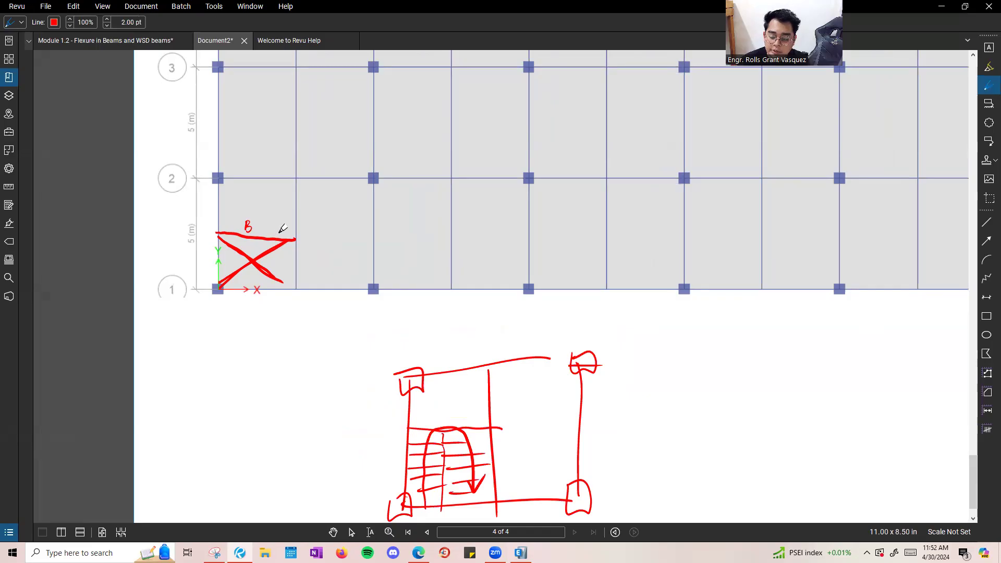
pyautogui.scroll(-2, 271, 278)
pyautogui.scroll(3, 233, 253)
pyautogui.scroll(1, 233, 252)
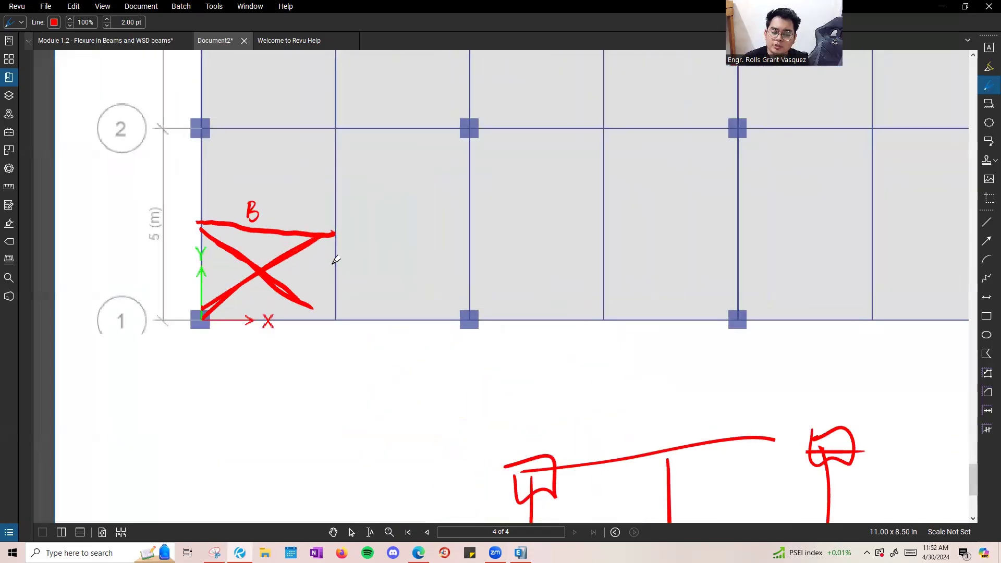
pyautogui.scroll(2, 271, 239)
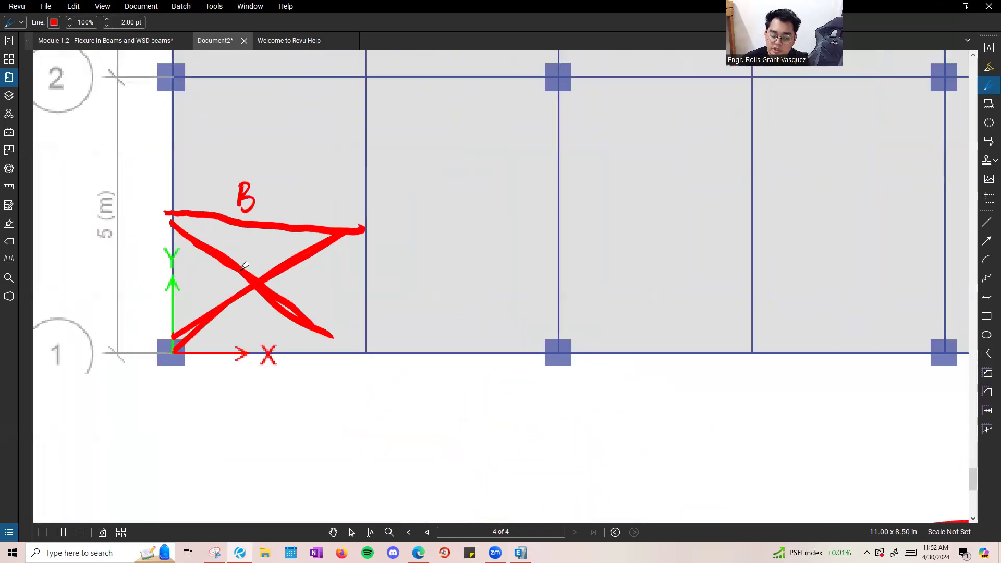
pyautogui.scroll(-3, 306, 267)
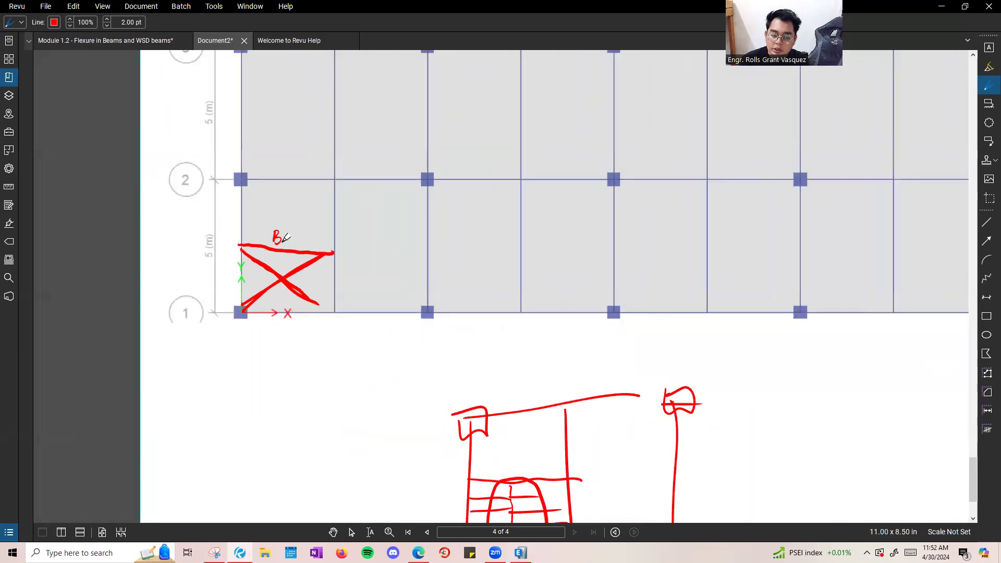
pyautogui.scroll(2, 261, 257)
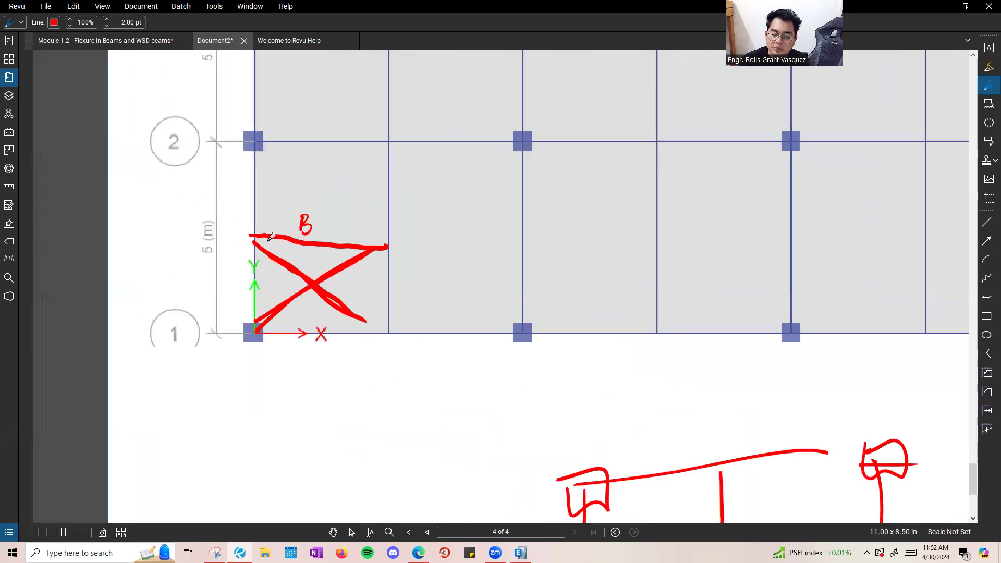
pyautogui.moveTo(267, 246)
pyautogui.mouseDown()
pyautogui.moveTo(252, 286)
pyautogui.moveTo(353, 284)
pyautogui.moveTo(360, 308)
pyautogui.mouseUp()
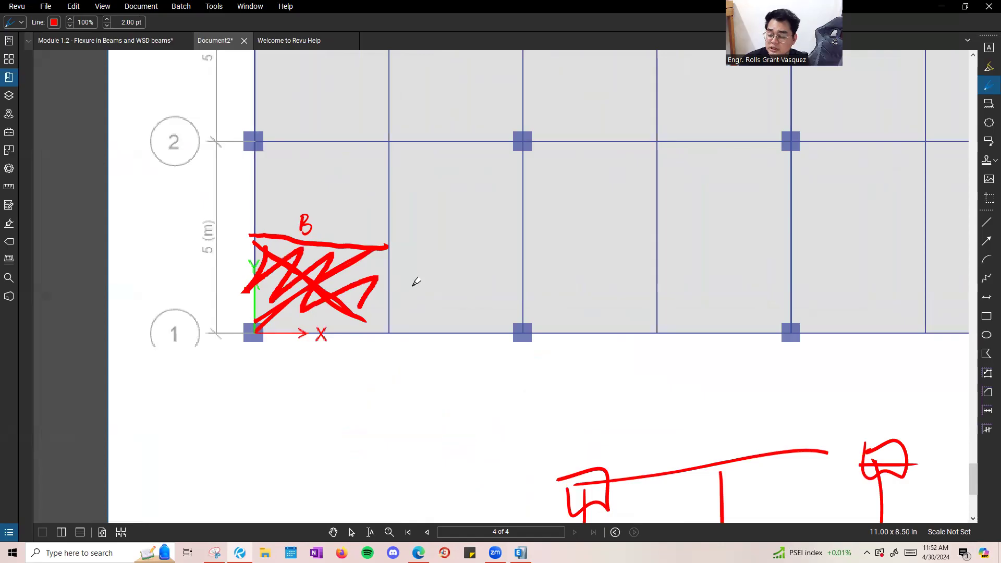
pyautogui.scroll(-3, 416, 282)
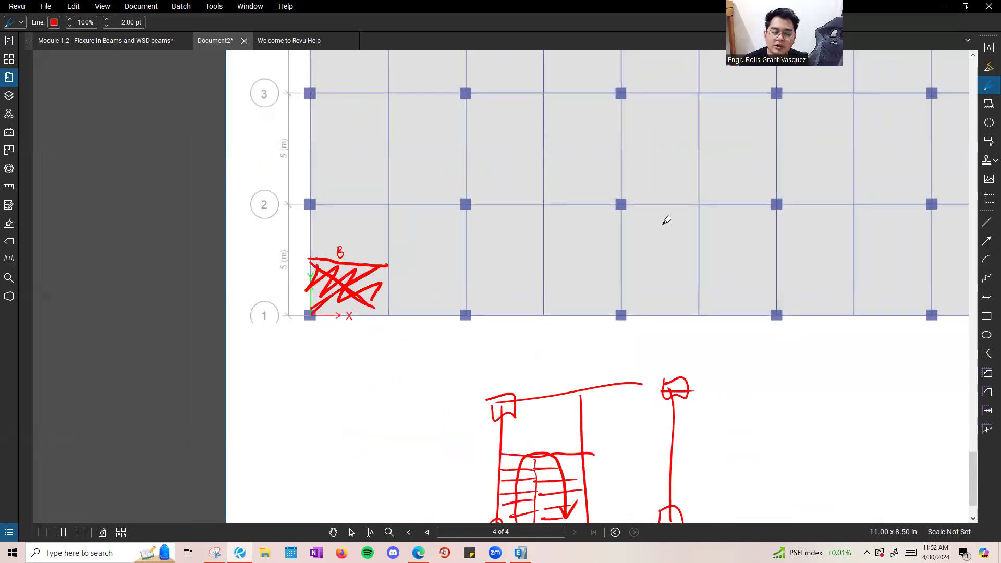
pyautogui.moveTo(749, 292); pyautogui.dragTo(346, 263, button='middle')
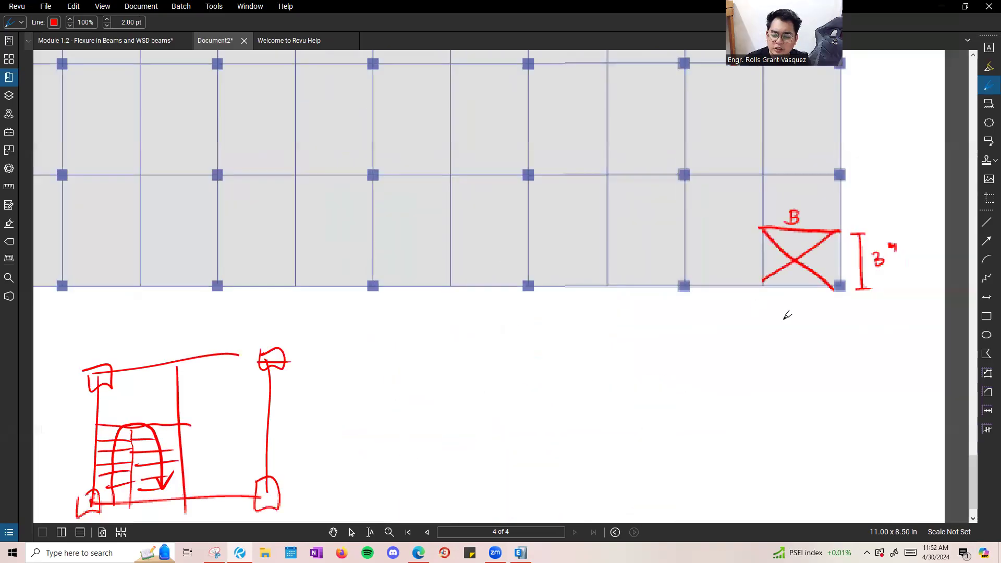
pyautogui.scroll(-1, 465, 293)
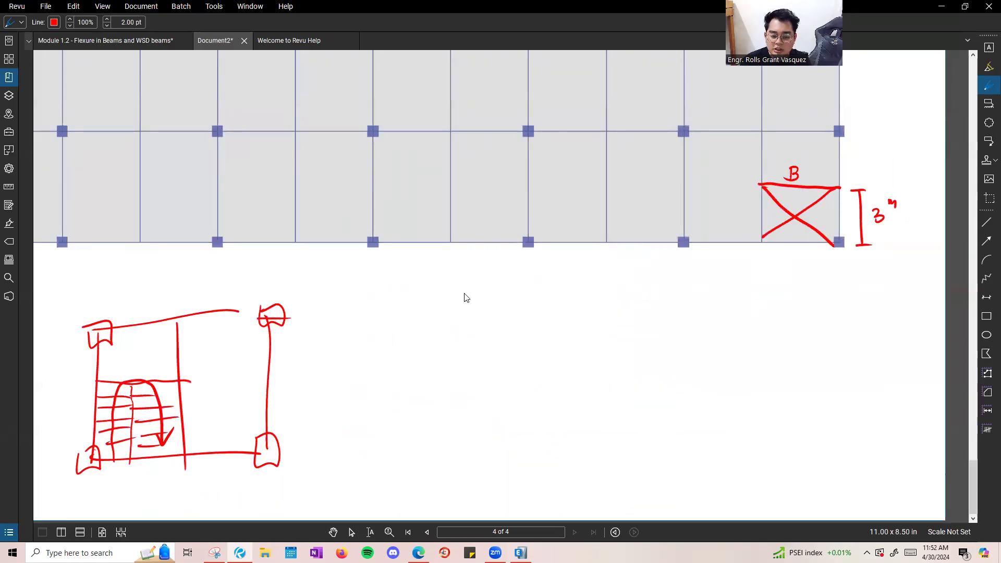
# Switch to ETABS, show the building in 3-D and rotate it to a low view of its long side.
pyautogui.hotkey('alt', 'Tab')
pyautogui.press('Tab')
pyautogui.click(341, 34)
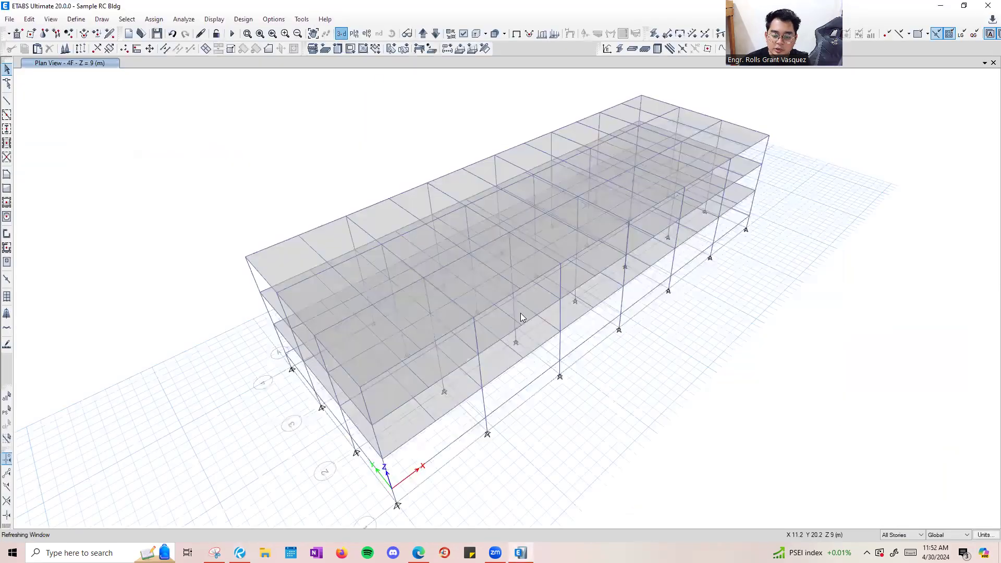
pyautogui.click(393, 34)
pyautogui.moveTo(420, 405); pyautogui.dragTo(294, 177)
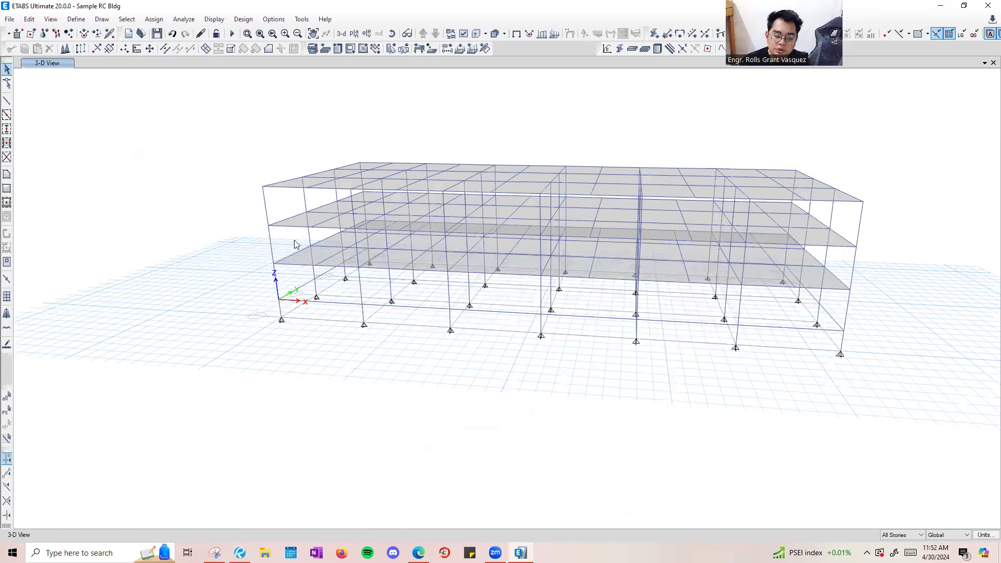
# Replace the 3-D view with the plan view of story 4F.
pyautogui.scroll(3, 293, 244)
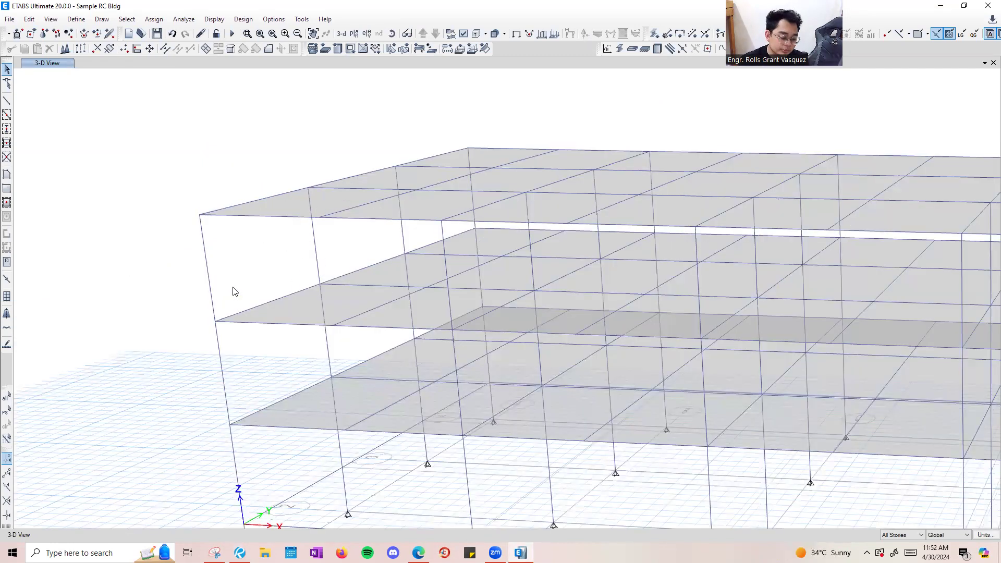
pyautogui.moveTo(352, 197); pyautogui.dragTo(211, 169, button='middle')
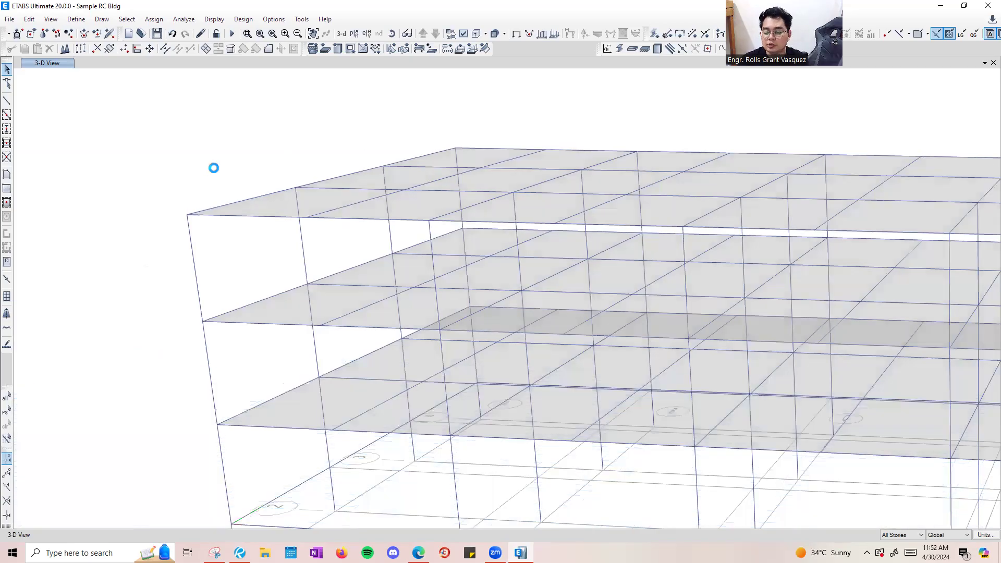
pyautogui.click(354, 33)
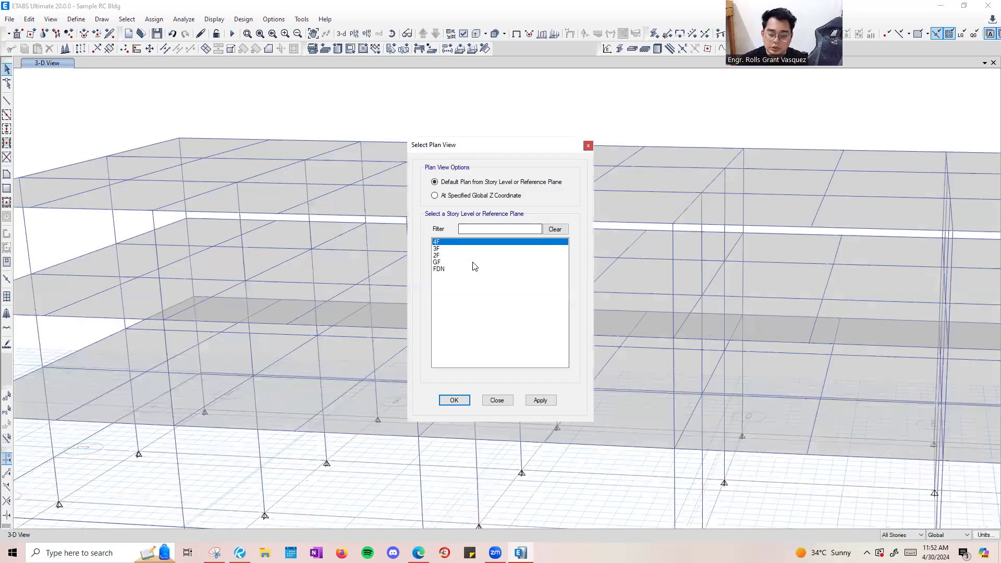
pyautogui.click(540, 400)
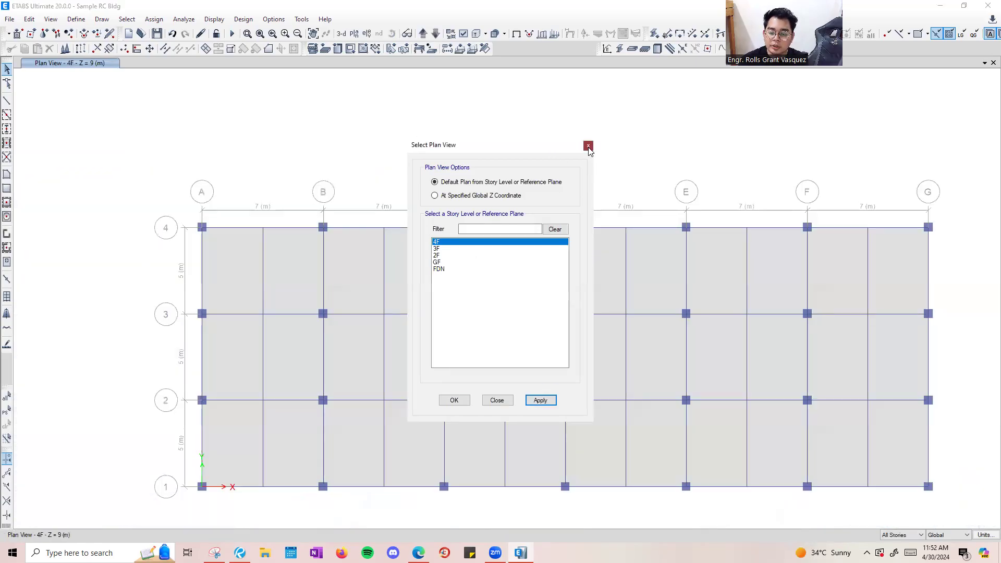
pyautogui.click(587, 147)
# Set the story mode to Similar Stories and select the grid line 1 beams in bays A-B and F-G.
pyautogui.scroll(4, 211, 388)
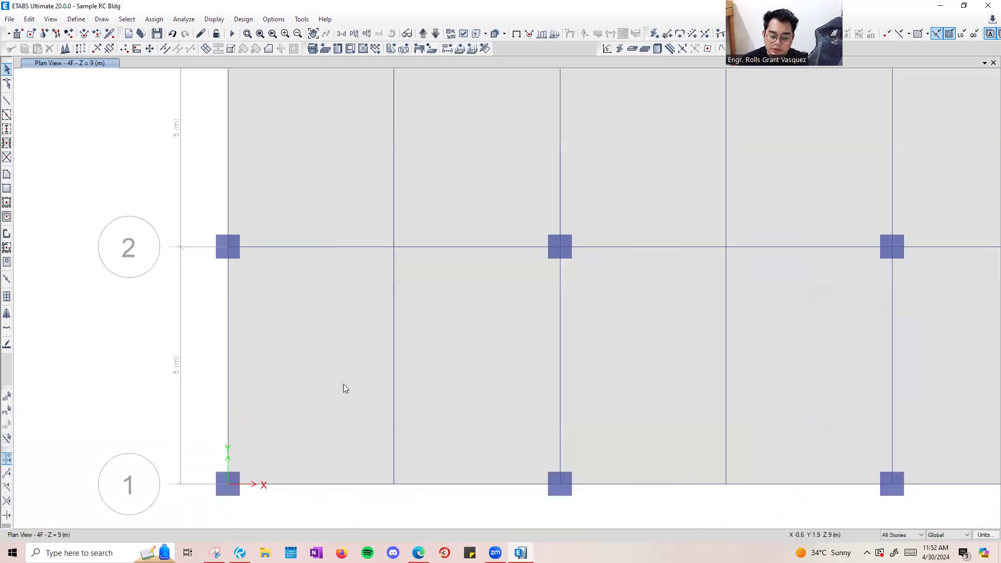
pyautogui.scroll(-1, 341, 268)
pyautogui.scroll(-2, 341, 268)
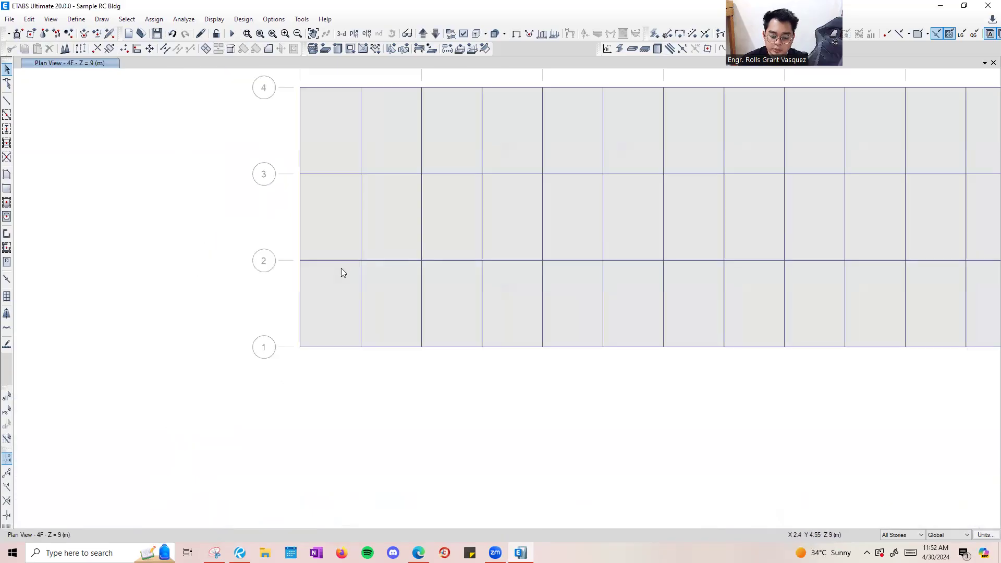
pyautogui.scroll(3, 366, 324)
pyautogui.moveTo(161, 256); pyautogui.dragTo(364, 262)
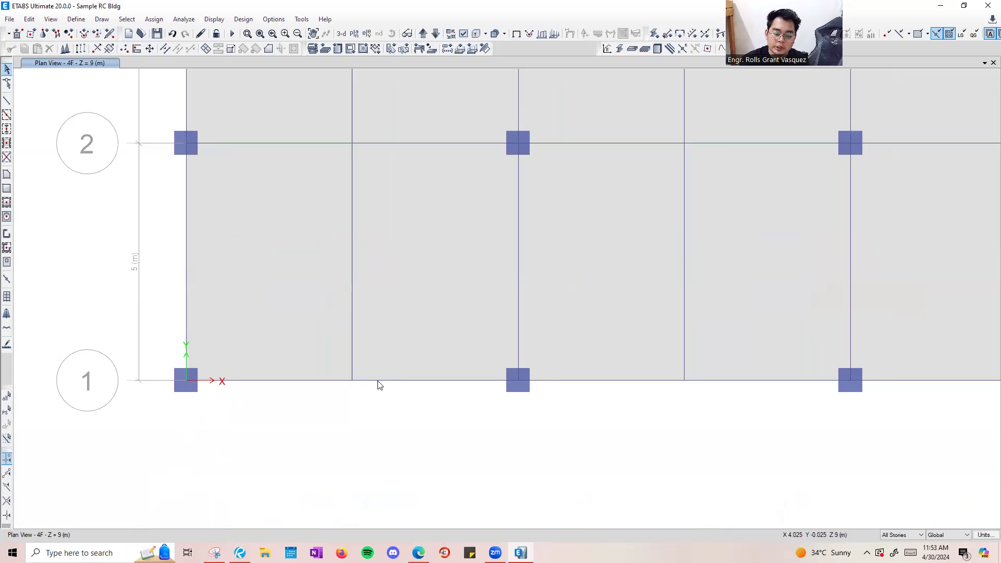
pyautogui.click(379, 381)
pyautogui.click(430, 385)
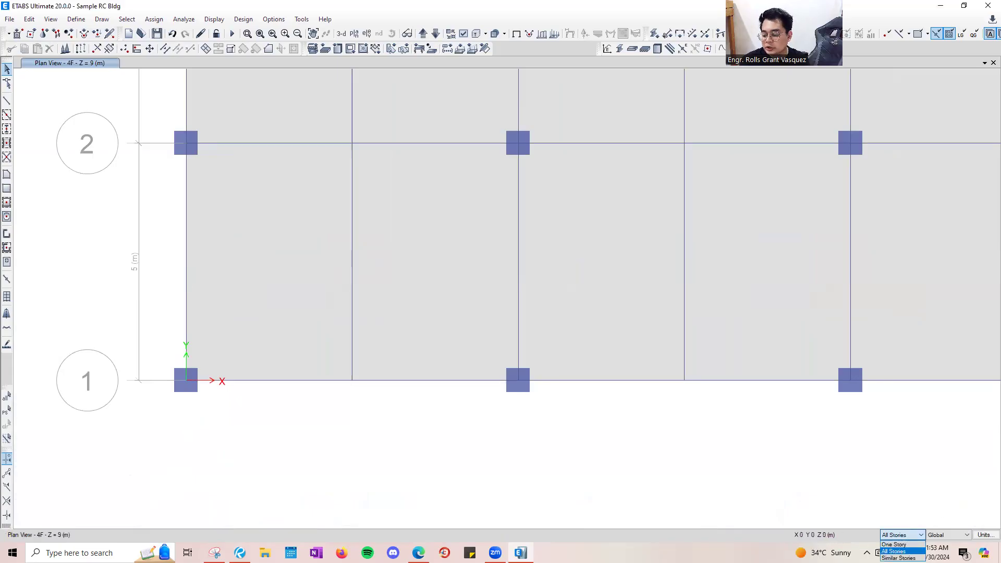
pyautogui.click(898, 558)
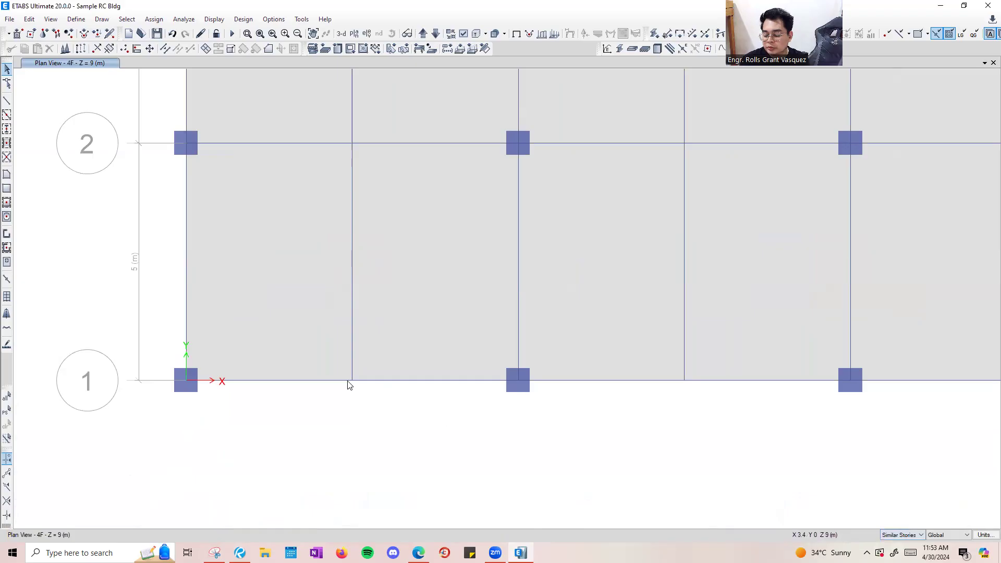
pyautogui.click(383, 385)
pyautogui.scroll(-6, 380, 384)
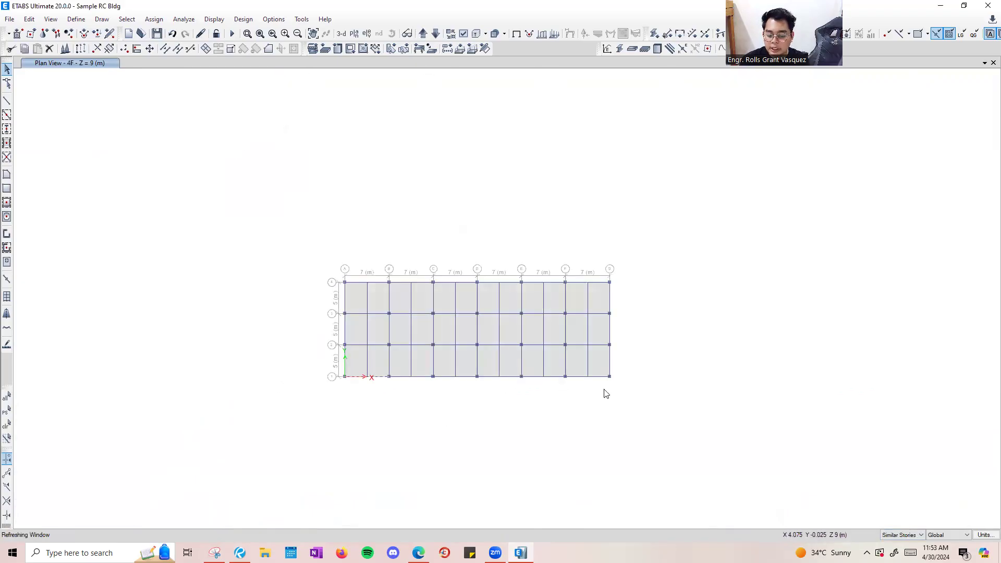
pyautogui.scroll(6, 586, 379)
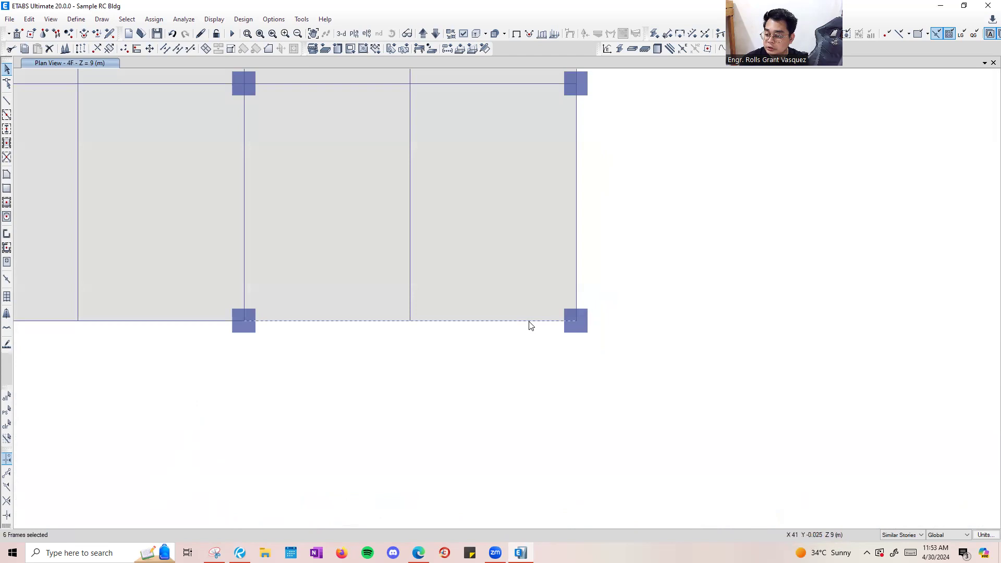
# Replicate the selected grid line 1 beams linearly once, with dx 0 m and dy 3 m.
pyautogui.scroll(-5, 531, 326)
pyautogui.moveTo(346, 239); pyautogui.dragTo(444, 380, button='middle')
pyautogui.hotkey('ctrl', 'r')
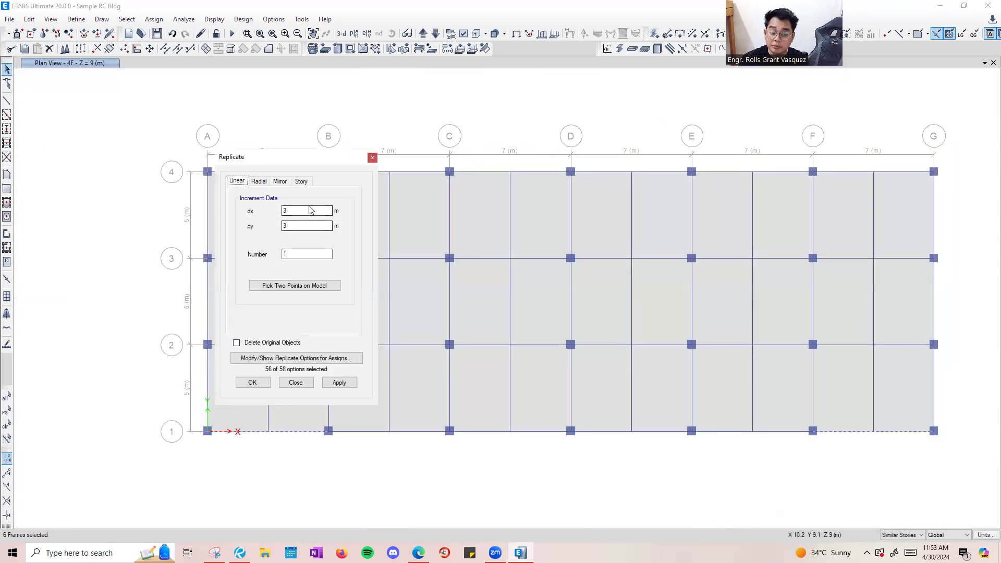
pyautogui.click(372, 158)
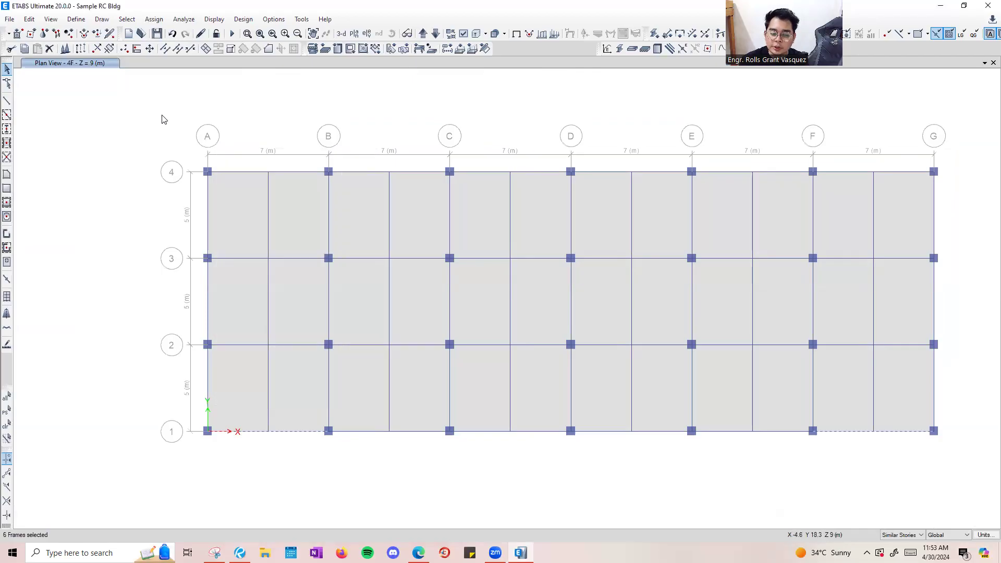
pyautogui.click(30, 18)
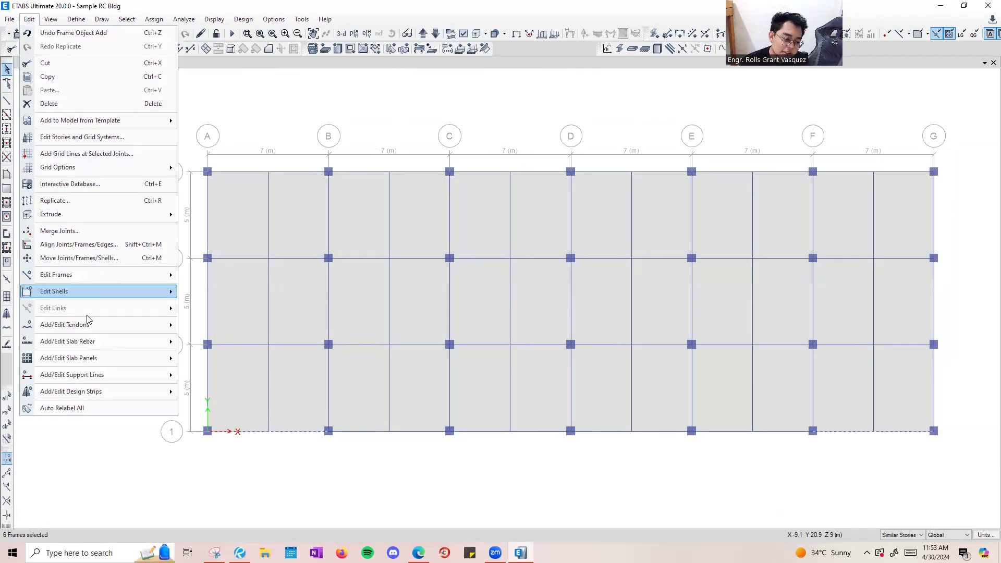
pyautogui.click(90, 202)
pyautogui.moveTo(266, 164); pyautogui.dragTo(550, 142)
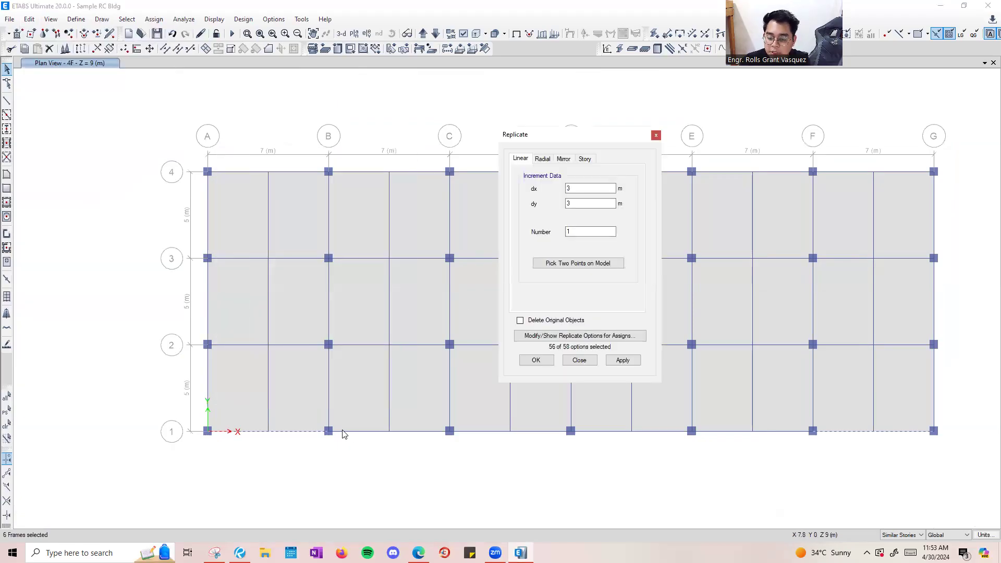
pyautogui.moveTo(580, 205); pyautogui.dragTo(553, 198)
pyautogui.doubleClick(585, 189)
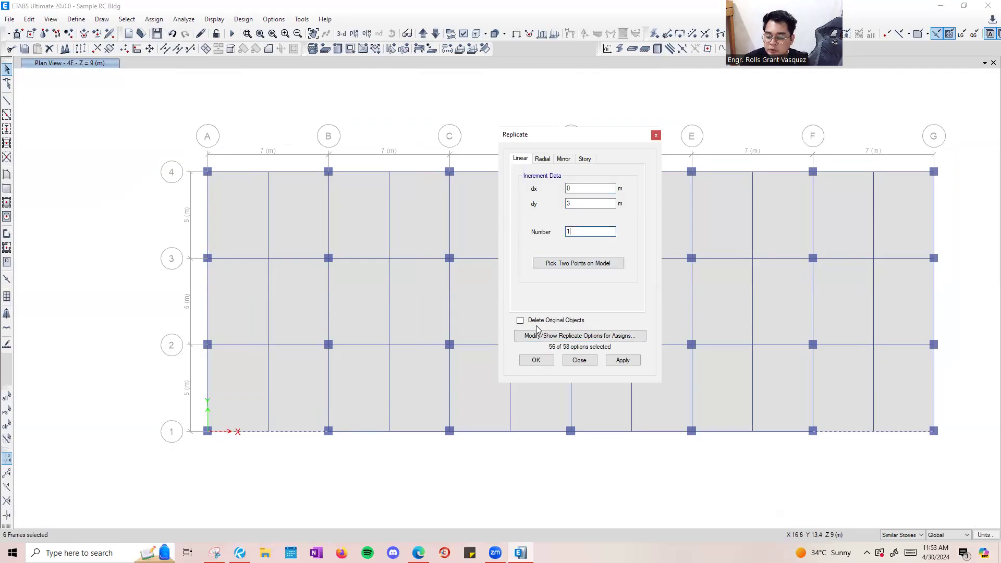
pyautogui.click(630, 362)
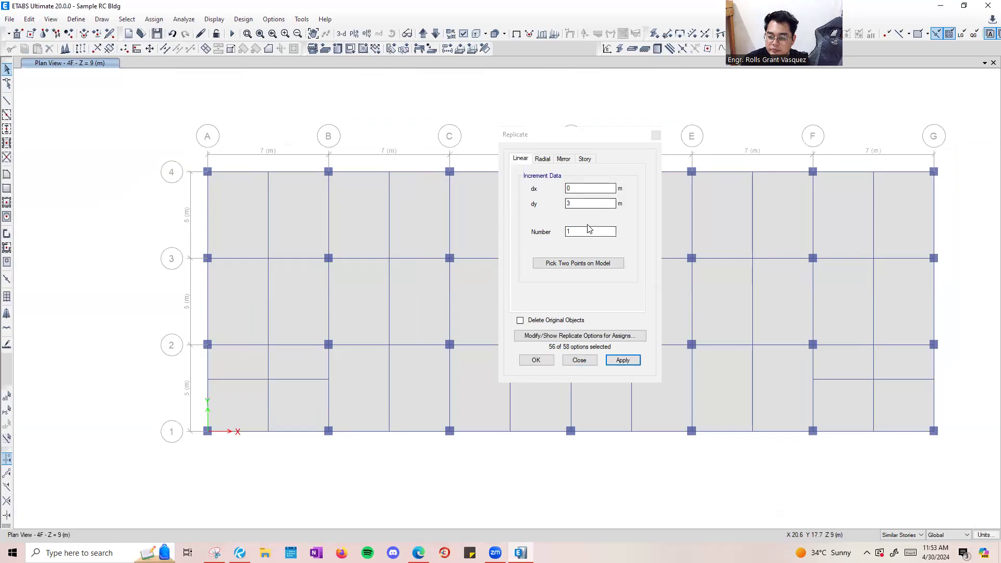
pyautogui.click(579, 361)
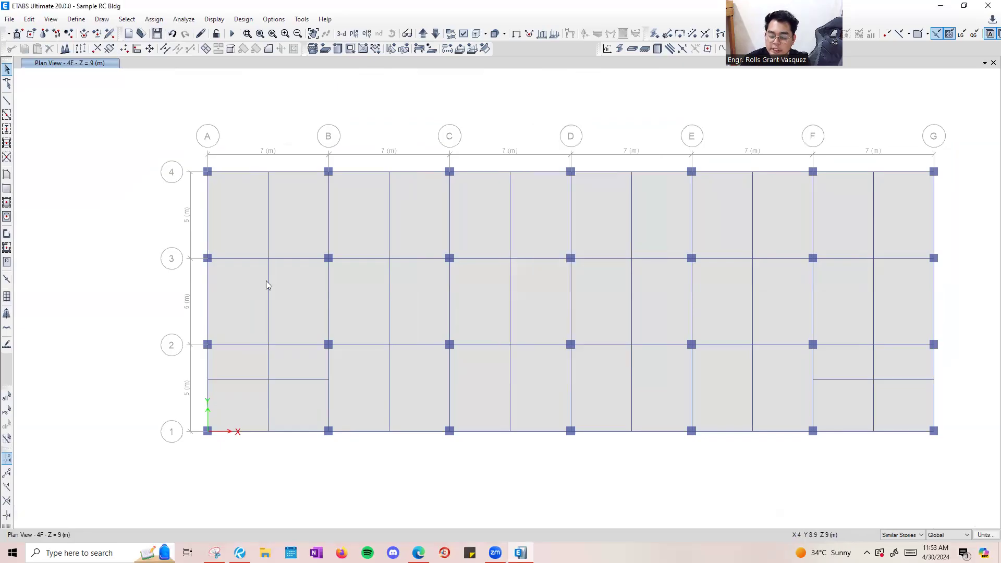
pyautogui.scroll(4, 293, 364)
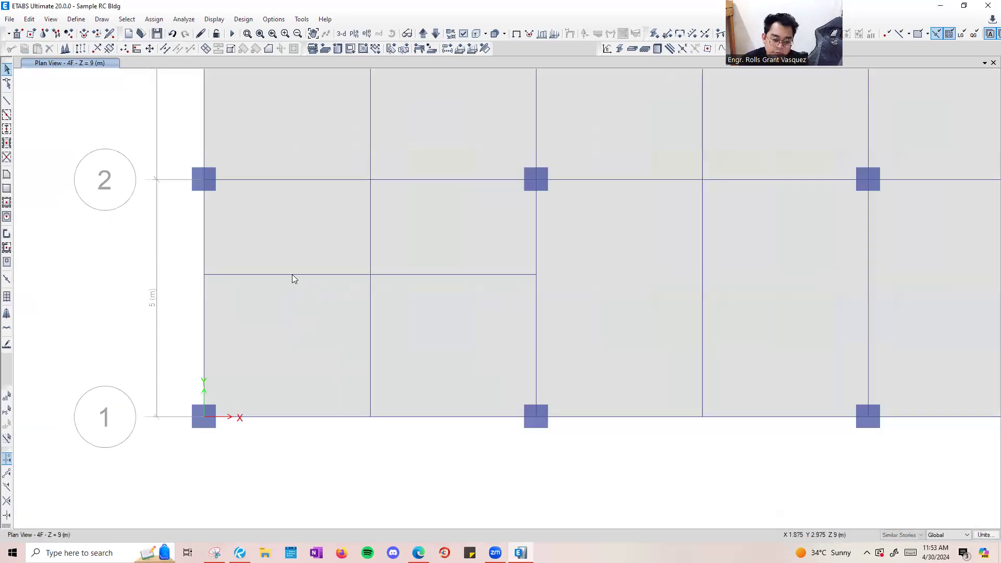
pyautogui.click(292, 274)
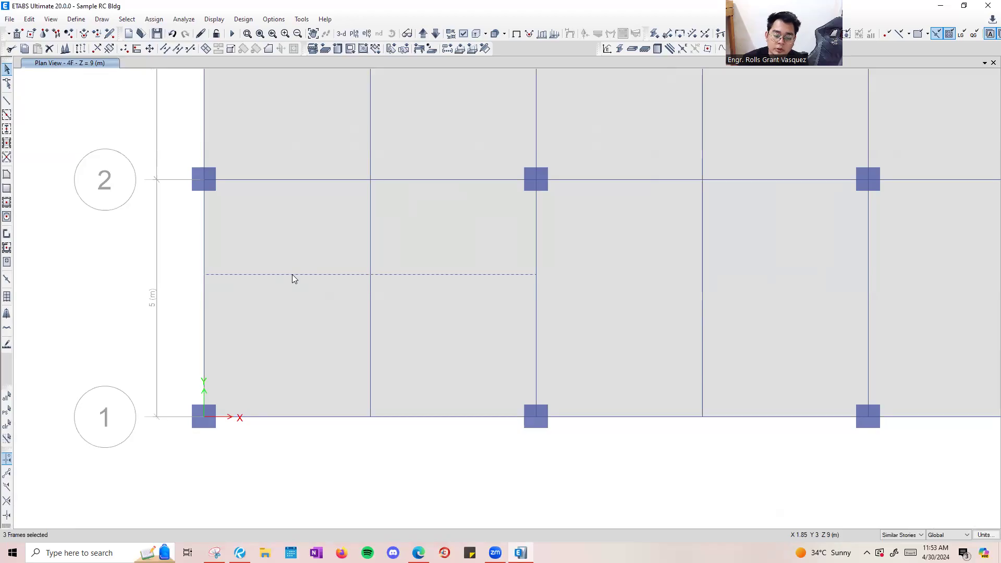
pyautogui.scroll(-3, 303, 217)
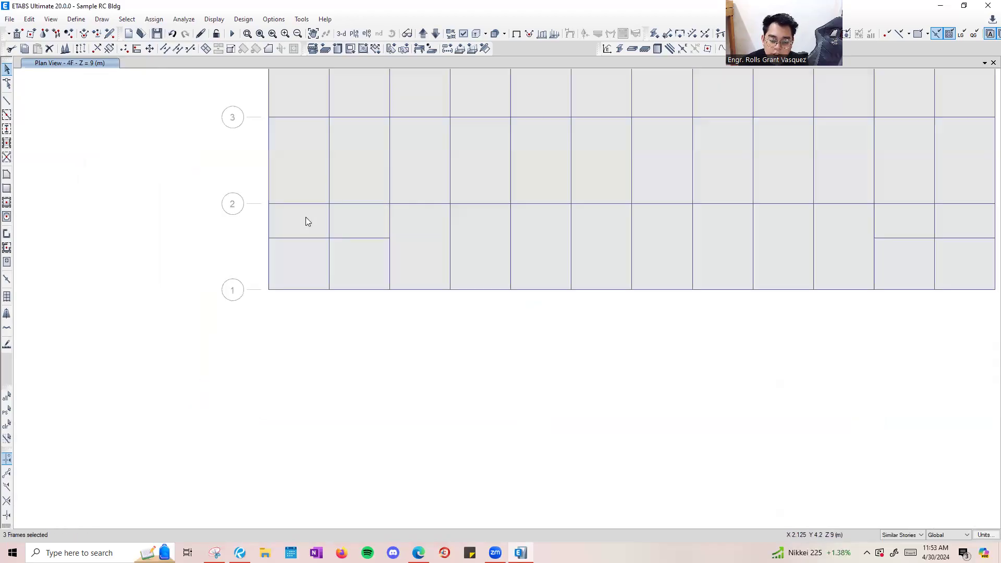
pyautogui.click(316, 264)
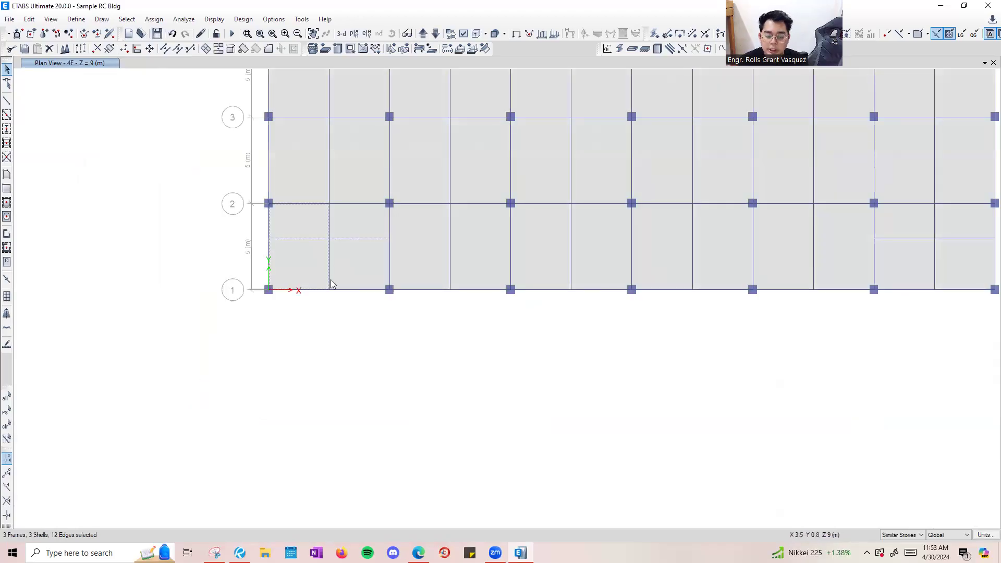
pyautogui.hotkey('ctrl', 'q')
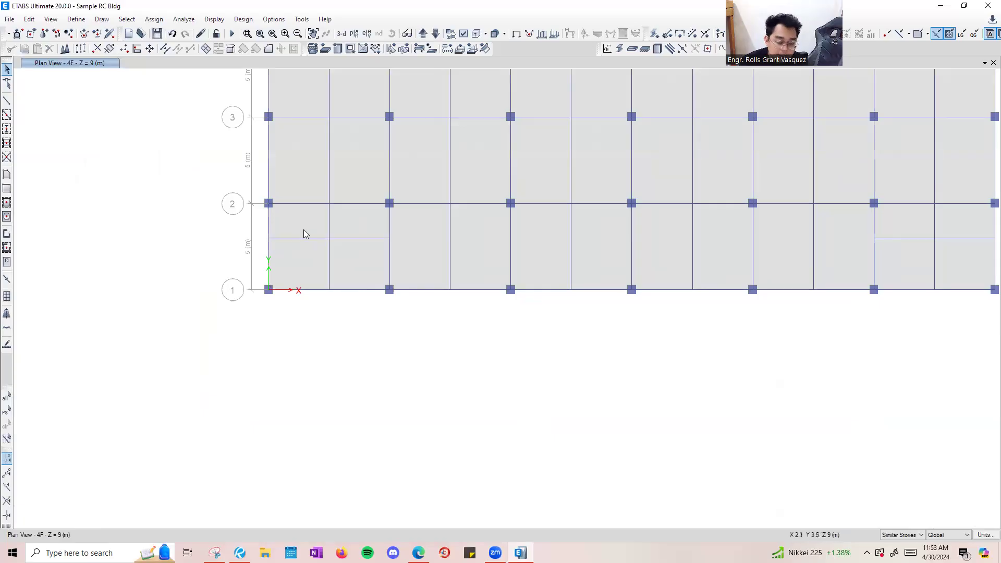
# Inspect the assignments of the intermediate beam between grids 1 and 2 in the first bay, and close its information.
pyautogui.scroll(3, 300, 229)
pyautogui.click(415, 254)
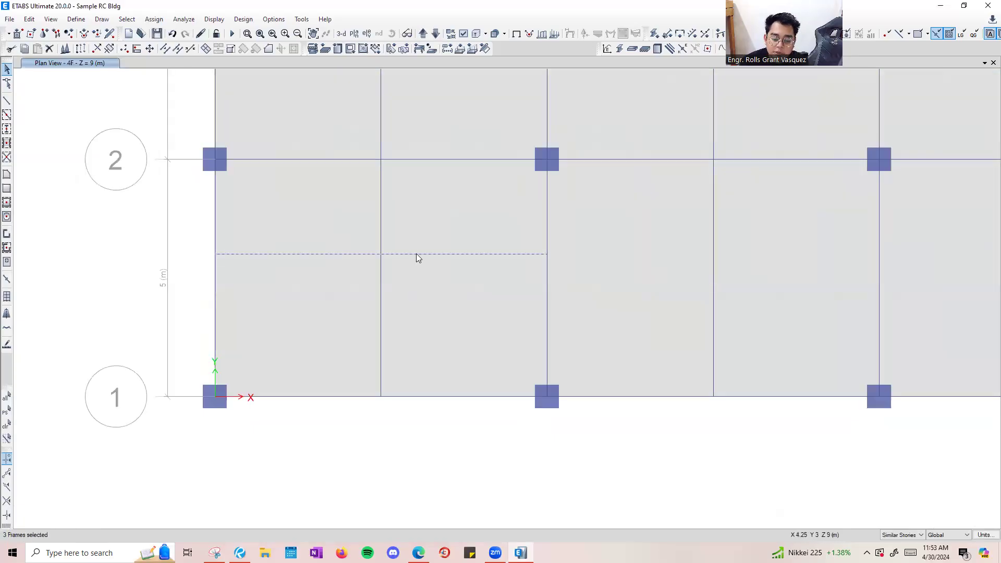
pyautogui.rightClick(416, 253)
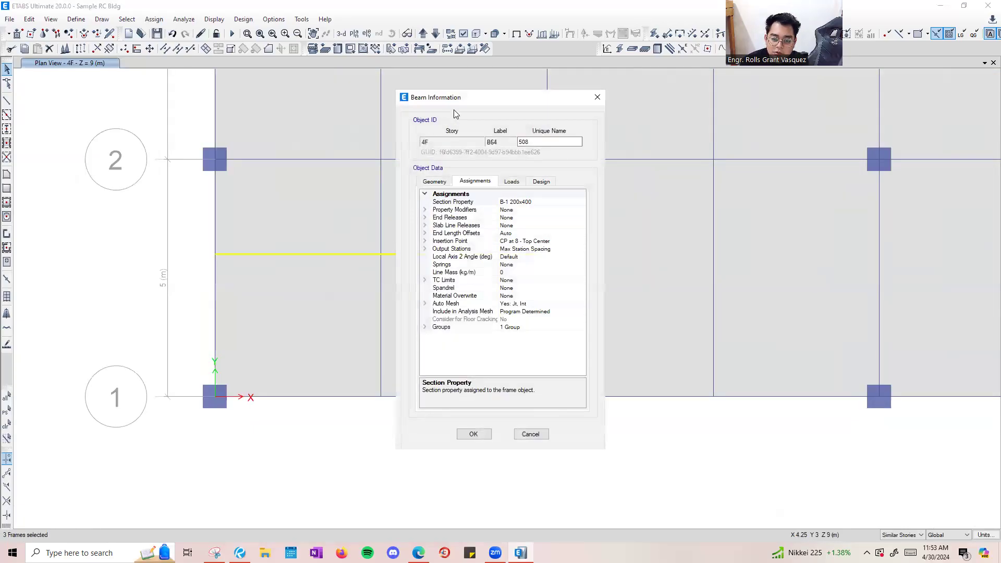
pyautogui.moveTo(469, 98); pyautogui.dragTo(624, 99)
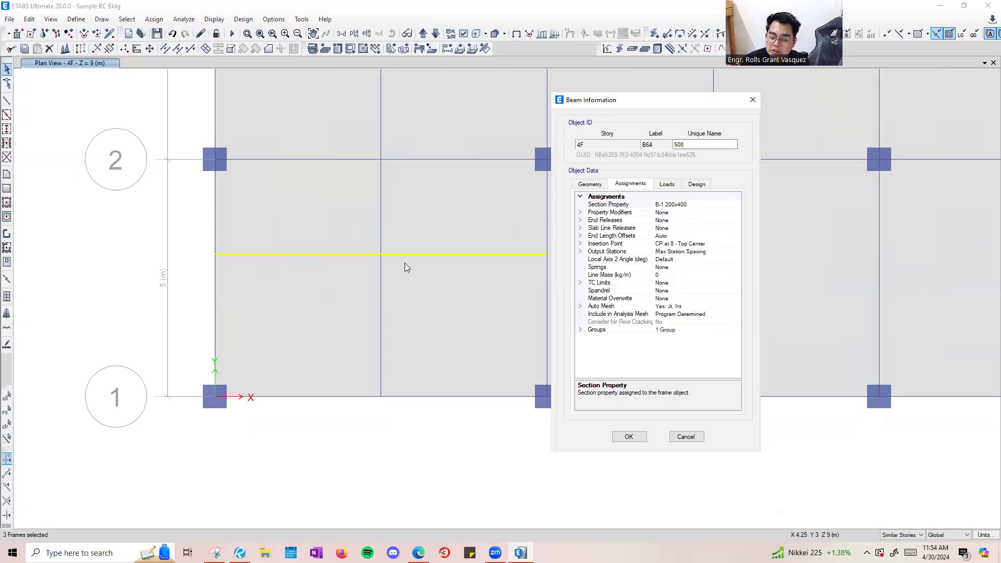
pyautogui.click(752, 100)
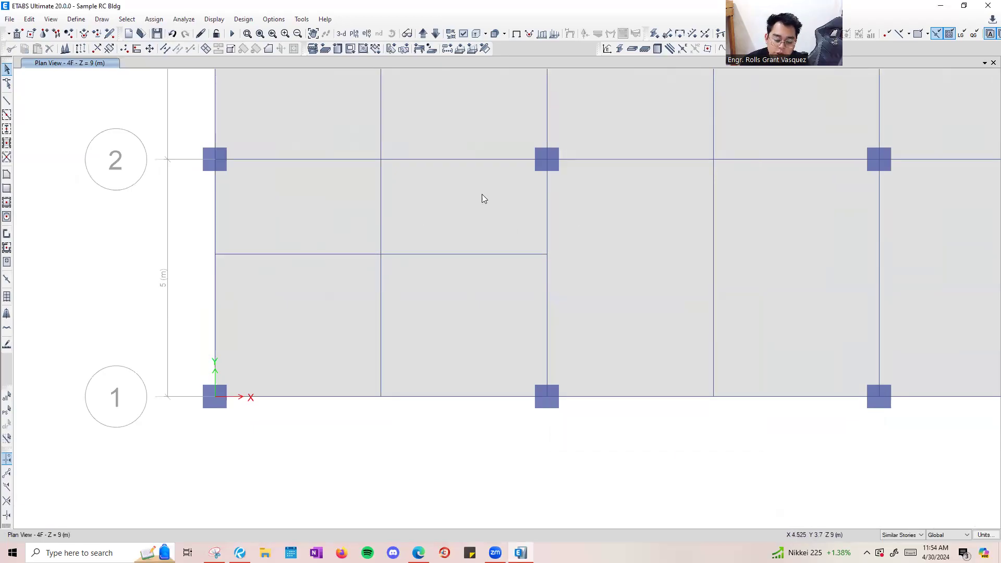
# Turn on the frame Sections labels in the plan view's object assignments and move the view options clear of the first bay.
pyautogui.click(50, 21)
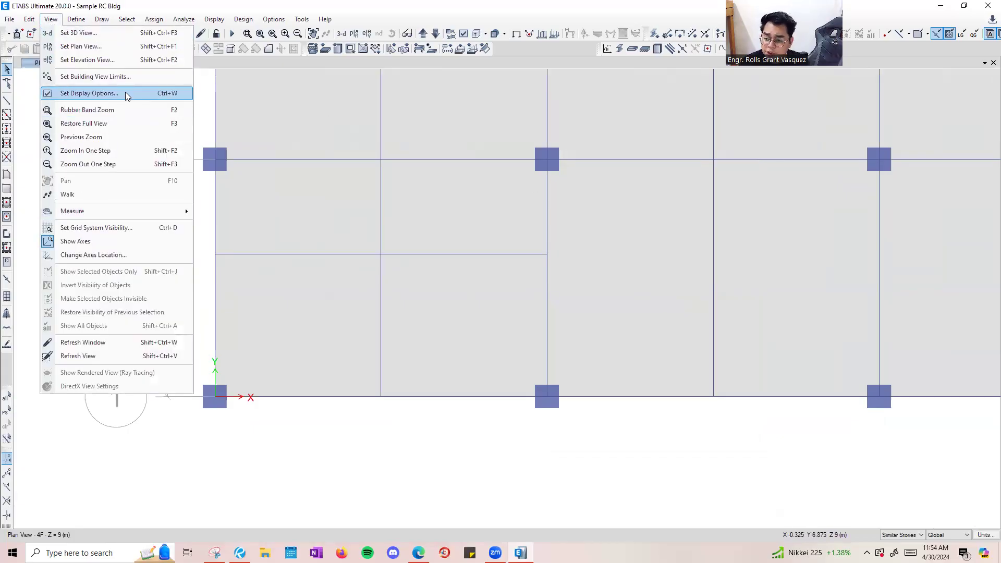
pyautogui.click(128, 454)
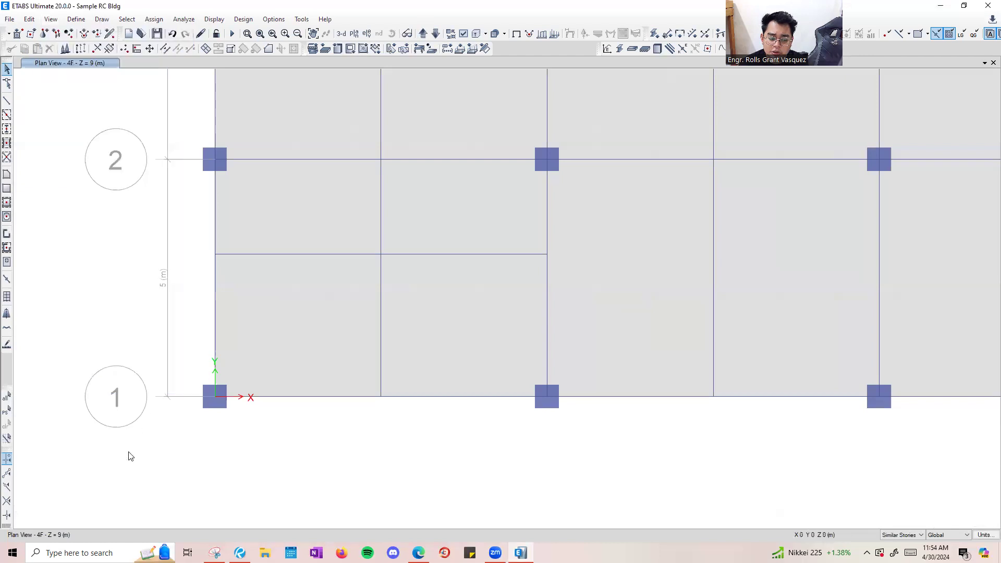
pyautogui.hotkey('ctrl', 'w')
pyautogui.moveTo(459, 129); pyautogui.dragTo(640, 79)
pyautogui.click(625, 111)
pyautogui.click(714, 158)
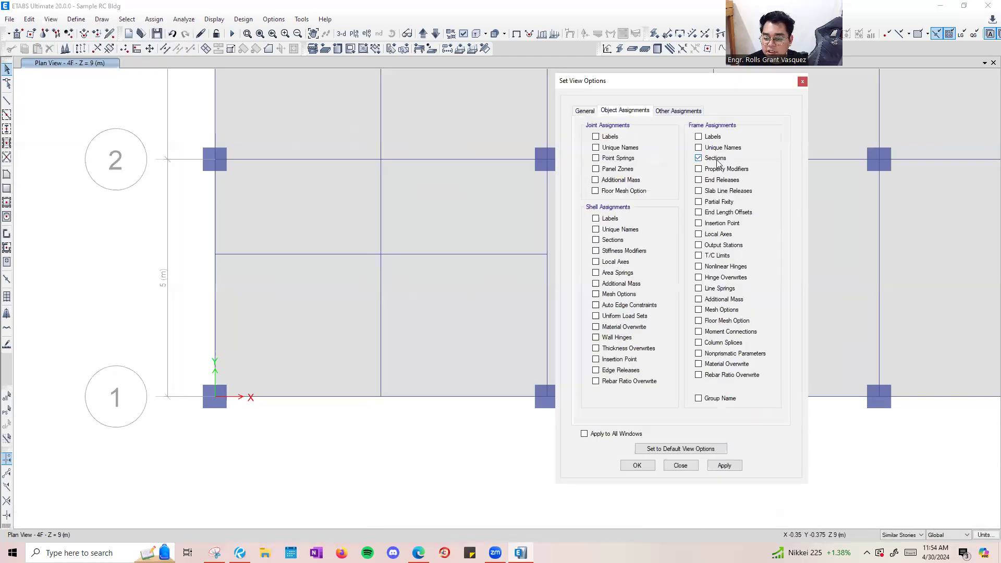
pyautogui.click(724, 465)
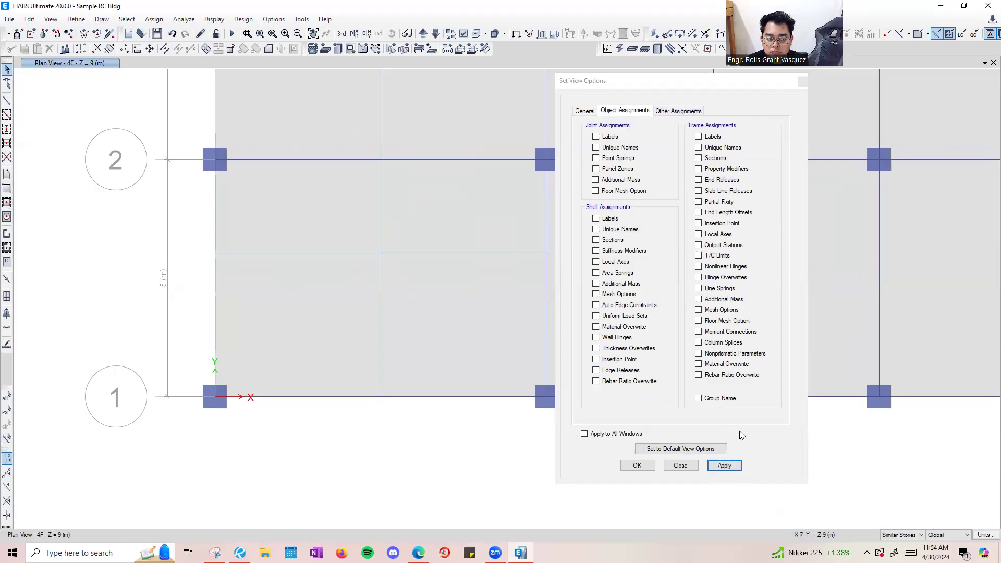
pyautogui.click(724, 465)
pyautogui.click(714, 158)
pyautogui.click(725, 465)
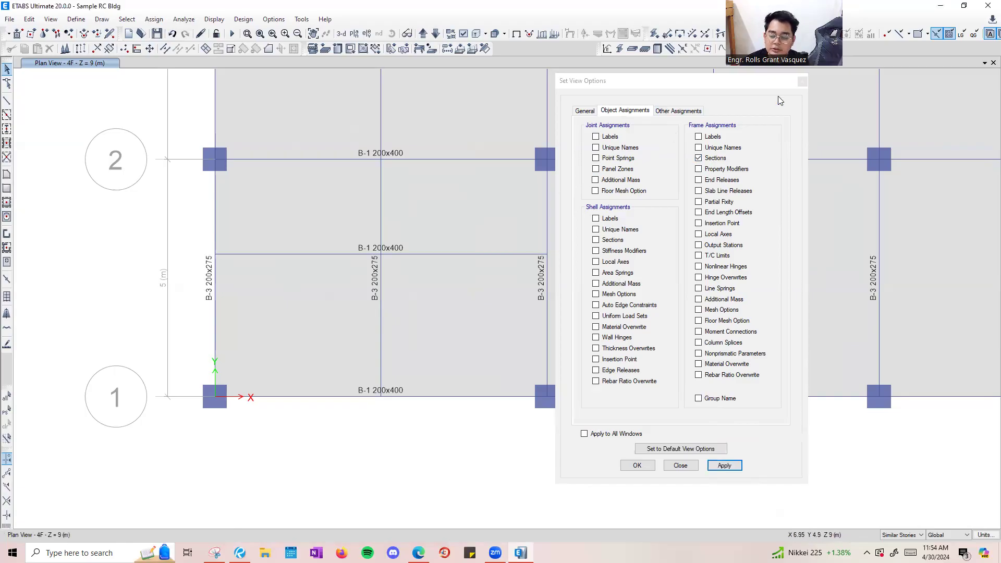
pyautogui.click(637, 86)
pyautogui.moveTo(637, 86); pyautogui.dragTo(776, 110)
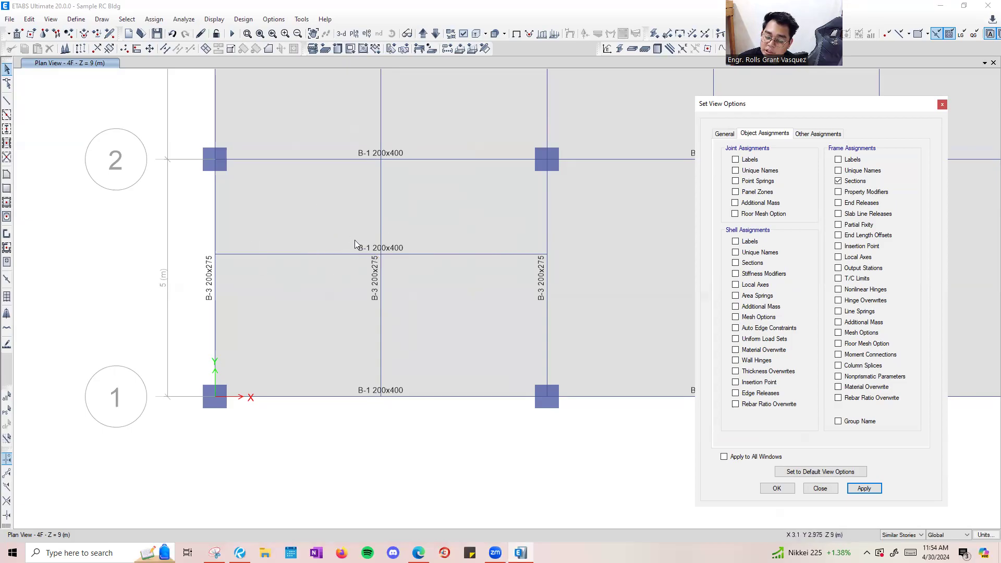
# Divide the intermediate beams and the secondary beams they cross in both end bays, breaking them at intersections with selected frames and joints.
pyautogui.click(338, 254)
pyautogui.click(382, 225)
pyautogui.click(383, 225)
pyautogui.click(380, 224)
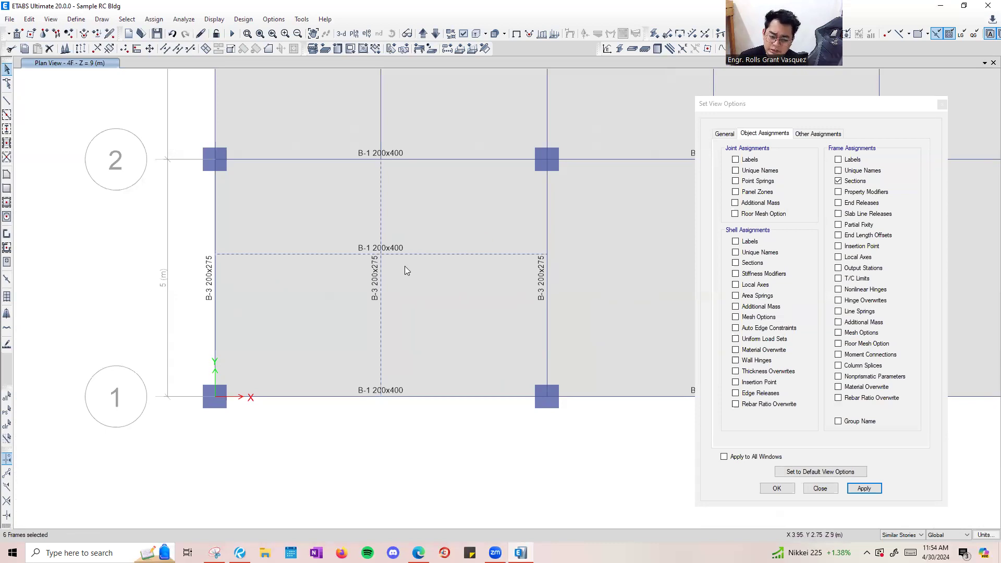
pyautogui.scroll(-5, 226, 271)
pyautogui.scroll(6, 287, 309)
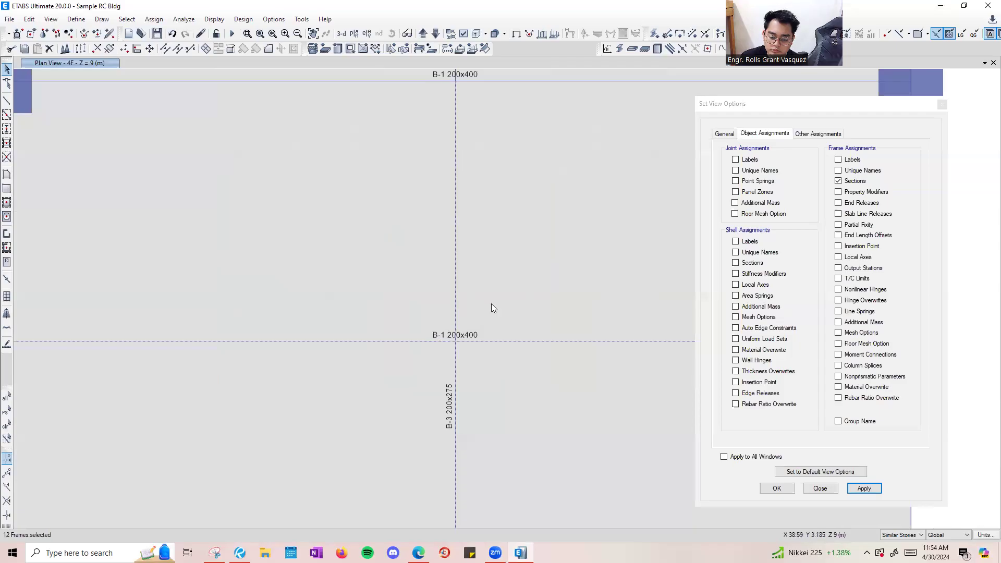
pyautogui.scroll(-6, 471, 316)
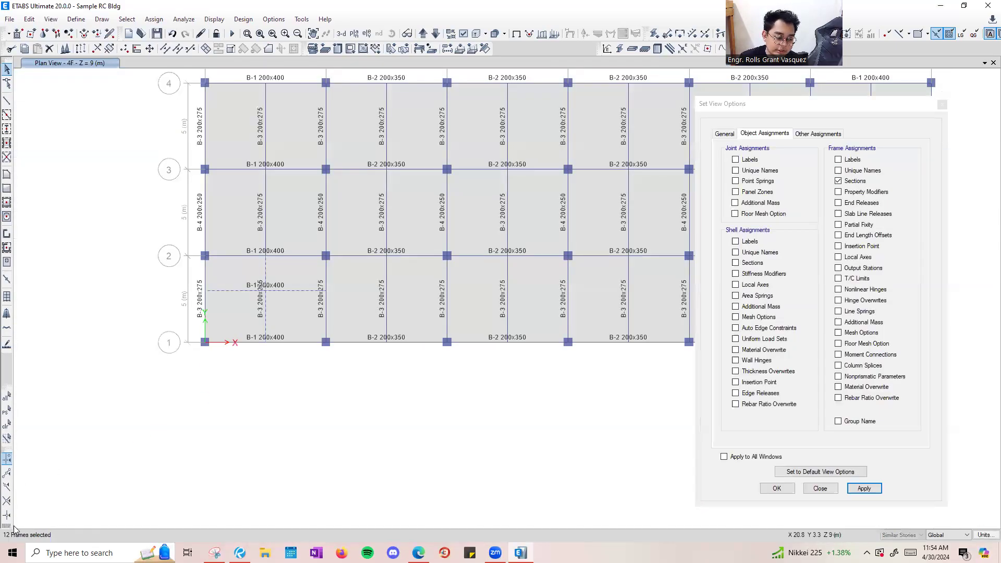
pyautogui.click(29, 19)
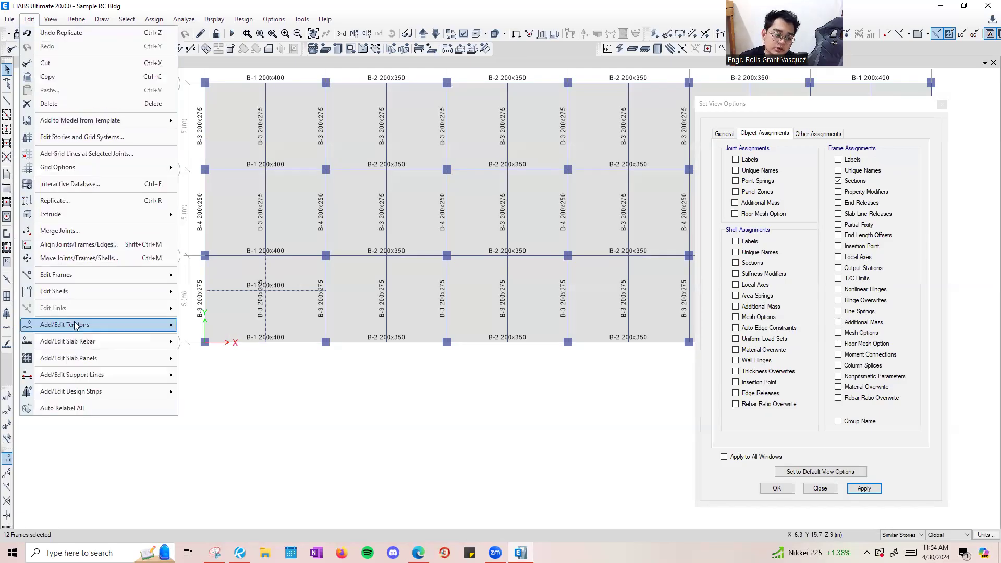
pyautogui.moveTo(94, 276)
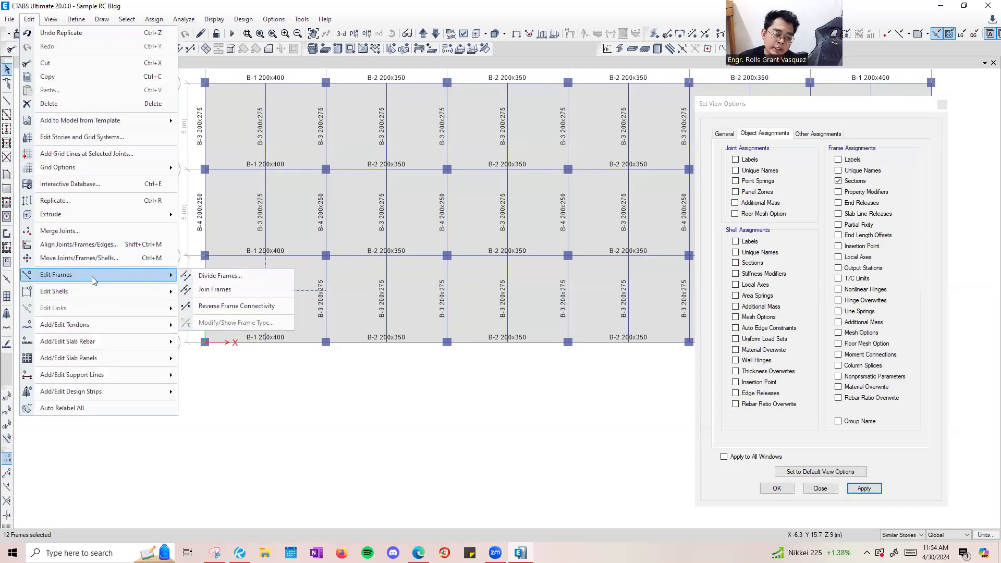
pyautogui.click(230, 278)
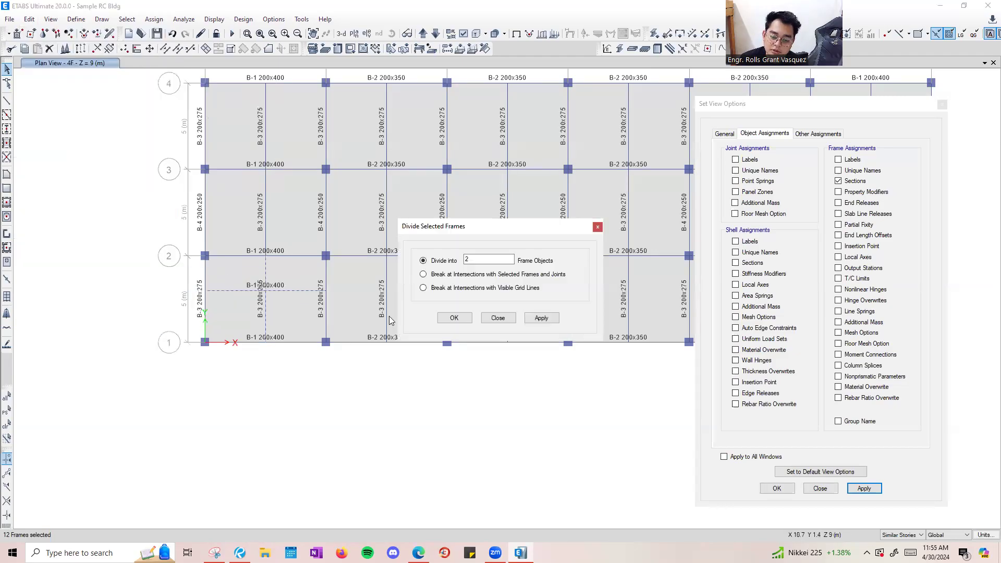
pyautogui.click(449, 274)
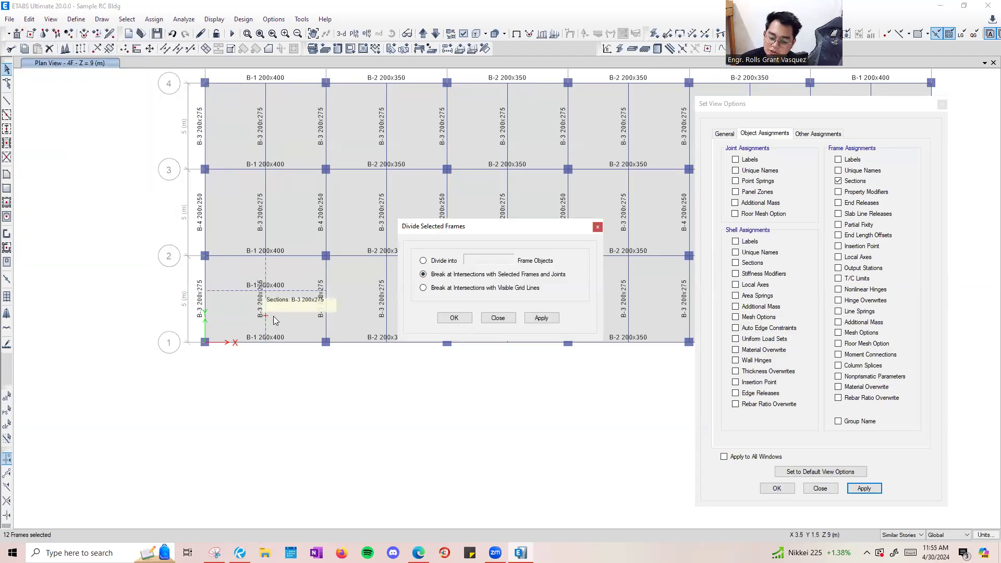
pyautogui.scroll(1, 278, 318)
pyautogui.click(538, 315)
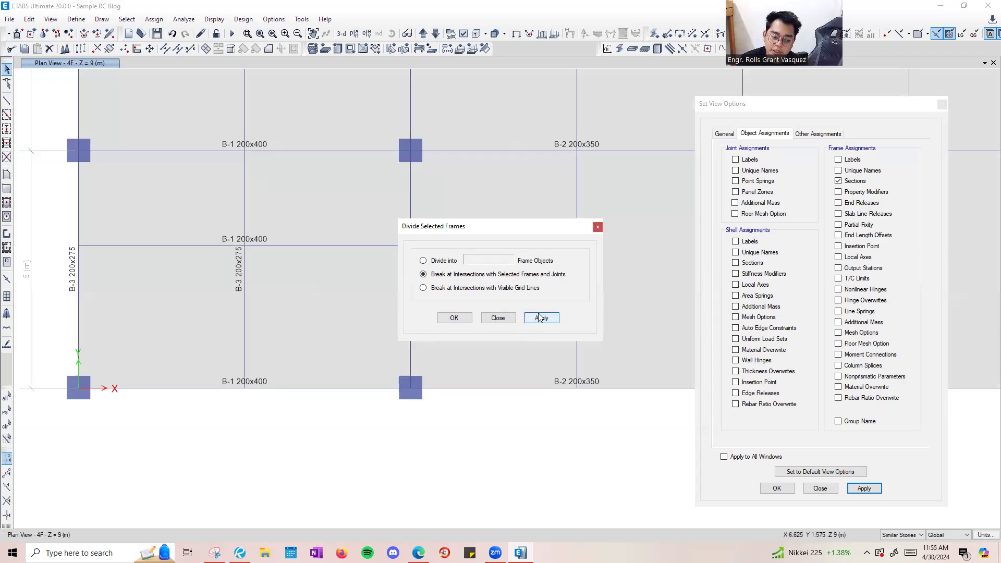
pyautogui.click(499, 318)
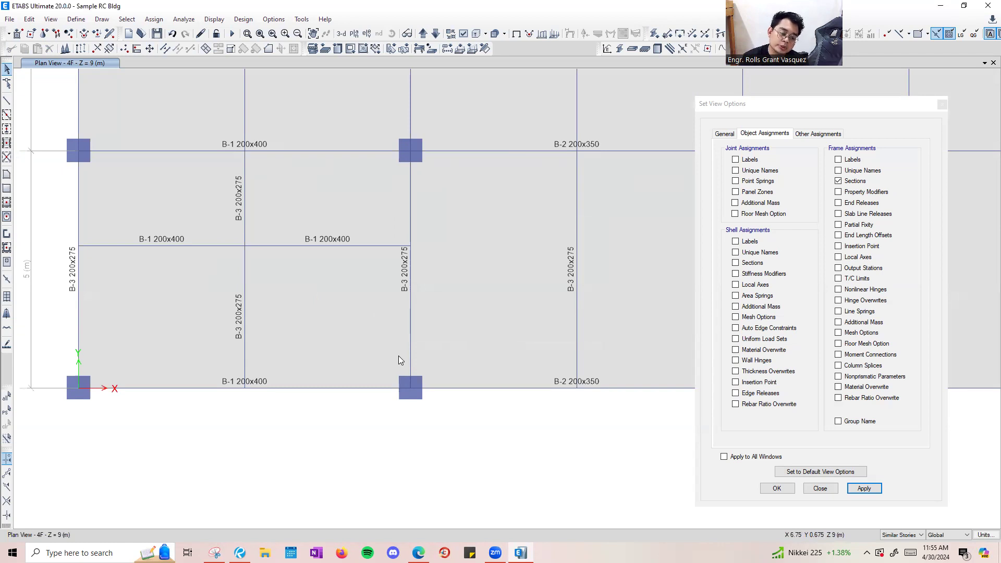
# Delete the inner B-1 segment in the first bay and the left B-1 segment in the last bay, between grids 1 and 2.
pyautogui.click(343, 245)
pyautogui.press('Delete')
pyautogui.scroll(-5, 277, 260)
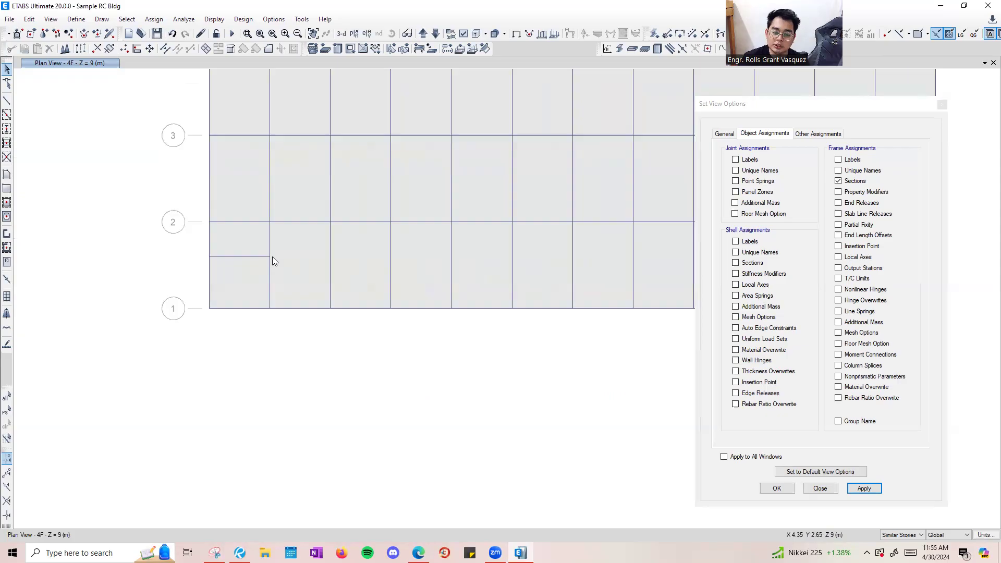
pyautogui.moveTo(510, 260); pyautogui.dragTo(272, 270, button='middle')
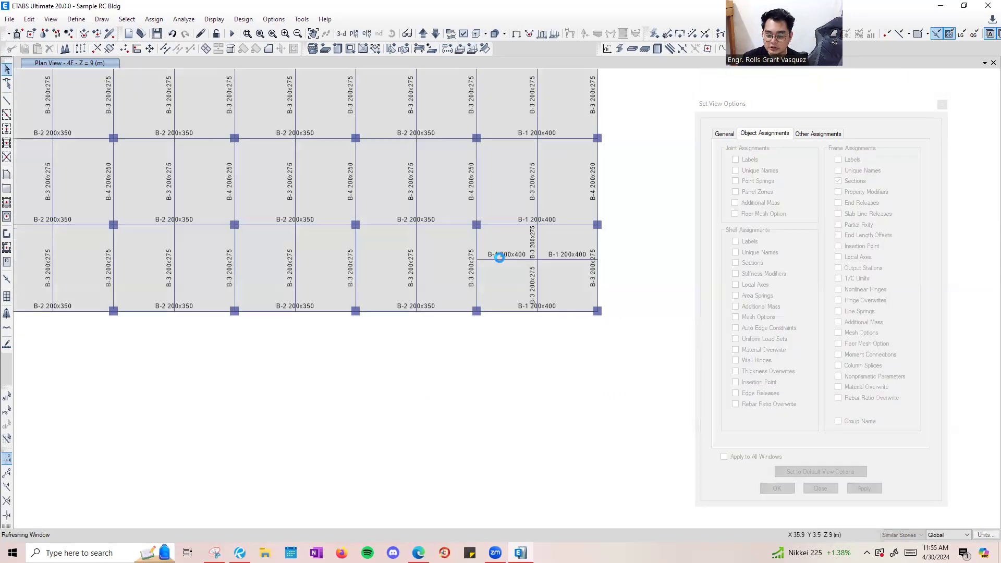
pyautogui.click(500, 259)
pyautogui.press('Delete')
pyautogui.moveTo(390, 242); pyautogui.dragTo(751, 201, button='middle')
pyautogui.scroll(3, 279, 216)
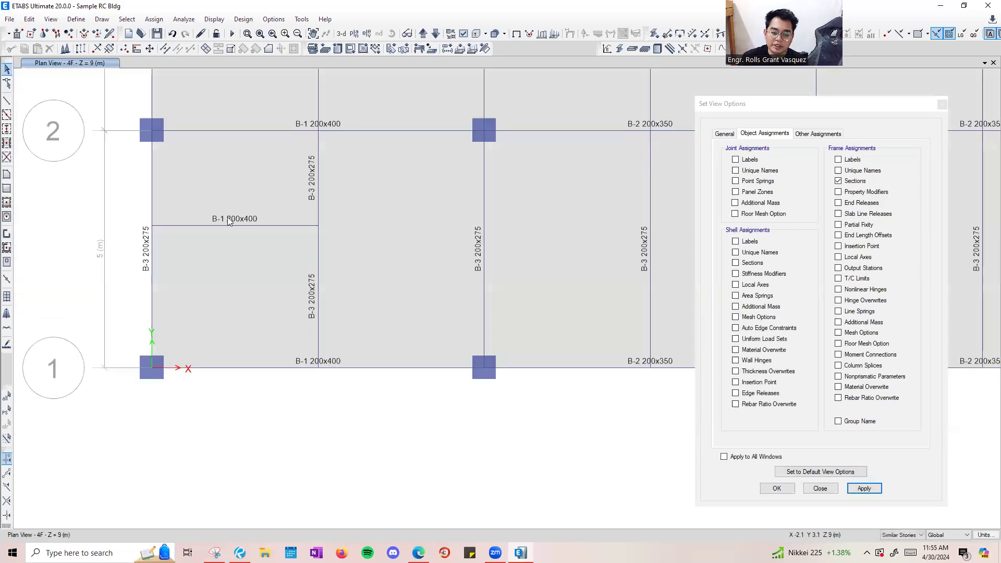
# Divide the outer slab panels between grids 1 and 2 in both end bays along the remaining intermediate B-1 beams.
pyautogui.click(267, 257)
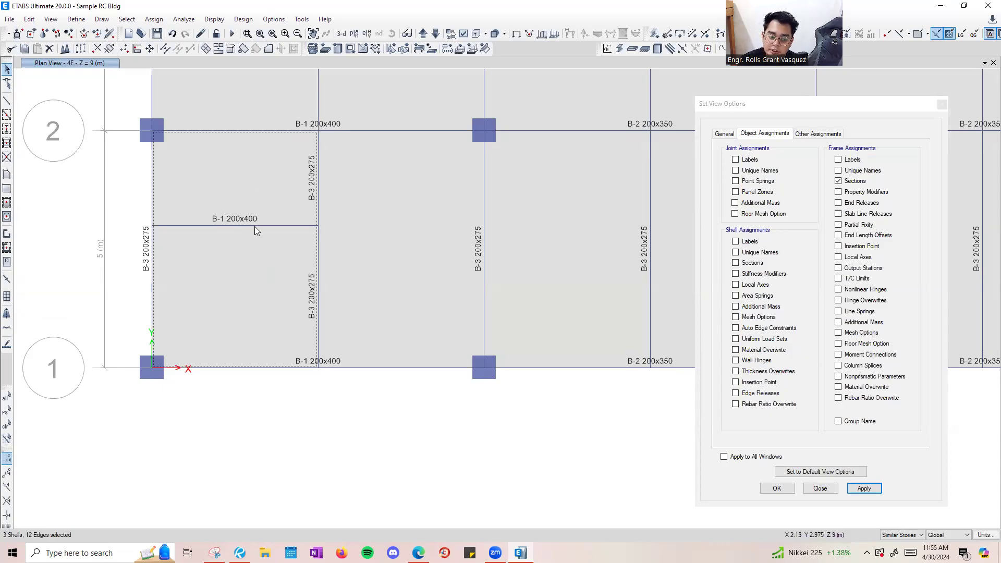
pyautogui.click(275, 192)
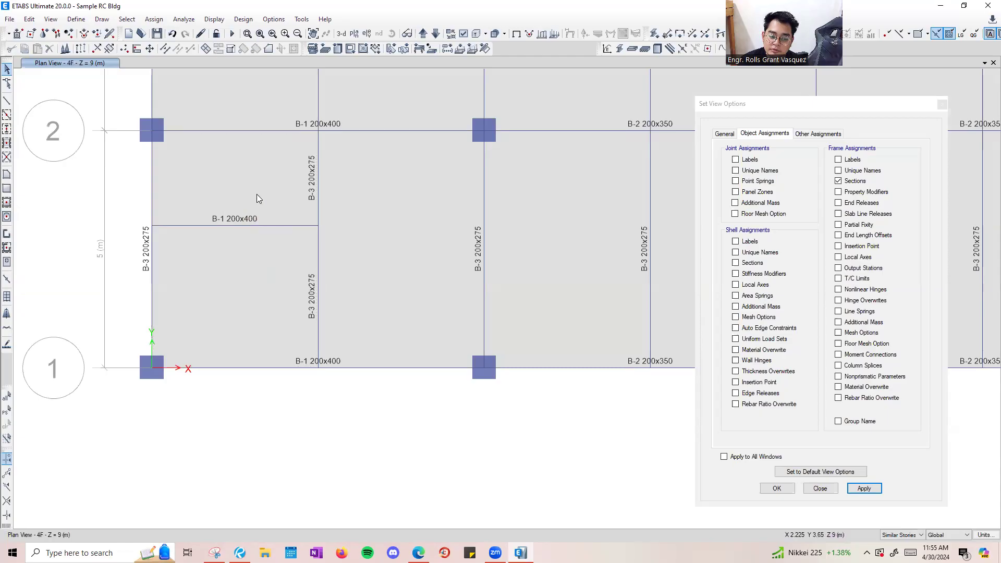
pyautogui.click(249, 225)
pyautogui.scroll(-5, 409, 219)
pyautogui.scroll(5, 419, 209)
pyautogui.click(419, 210)
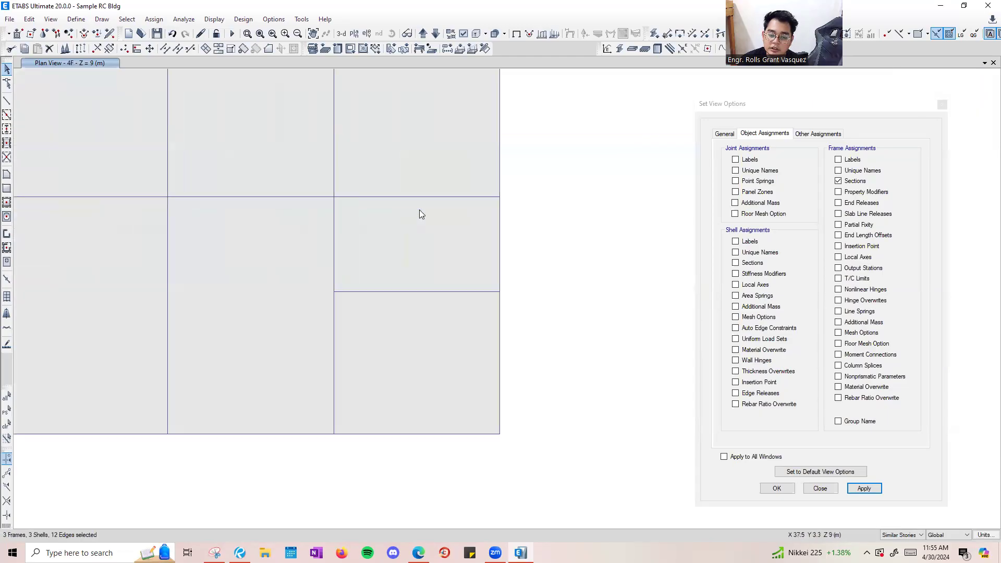
pyautogui.click(415, 287)
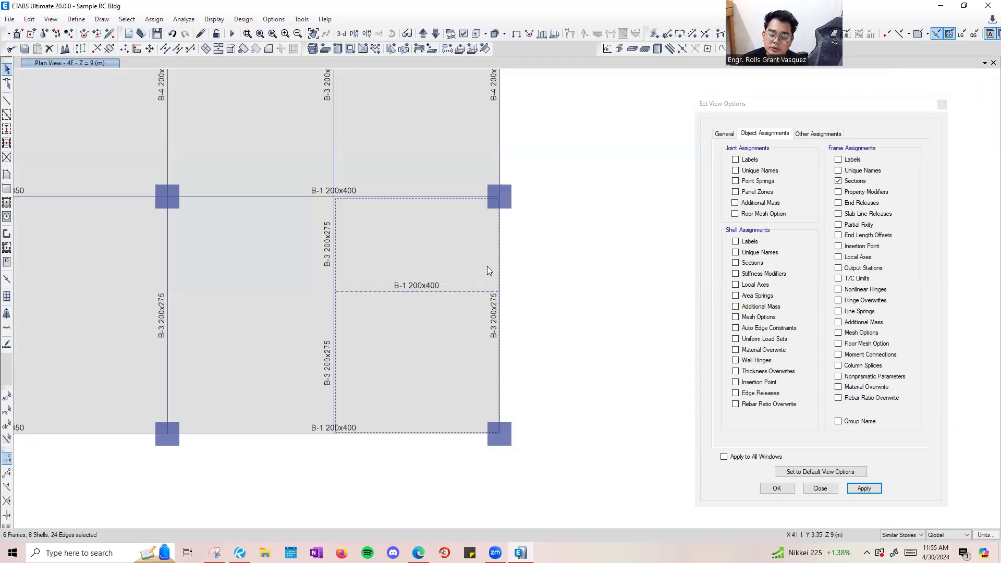
pyautogui.scroll(-5, 462, 207)
pyautogui.moveTo(461, 207); pyautogui.dragTo(636, 252, button='middle')
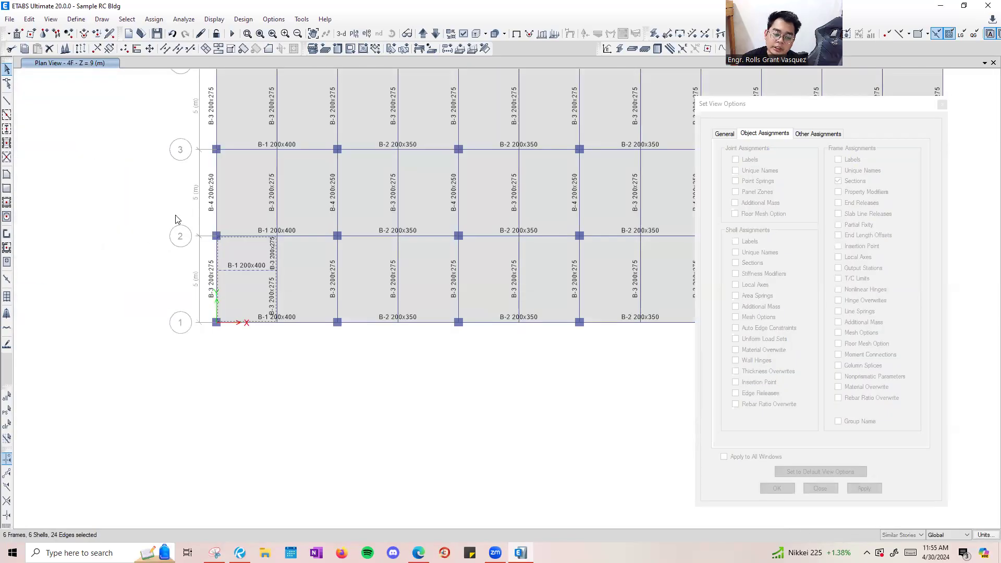
pyautogui.click(29, 18)
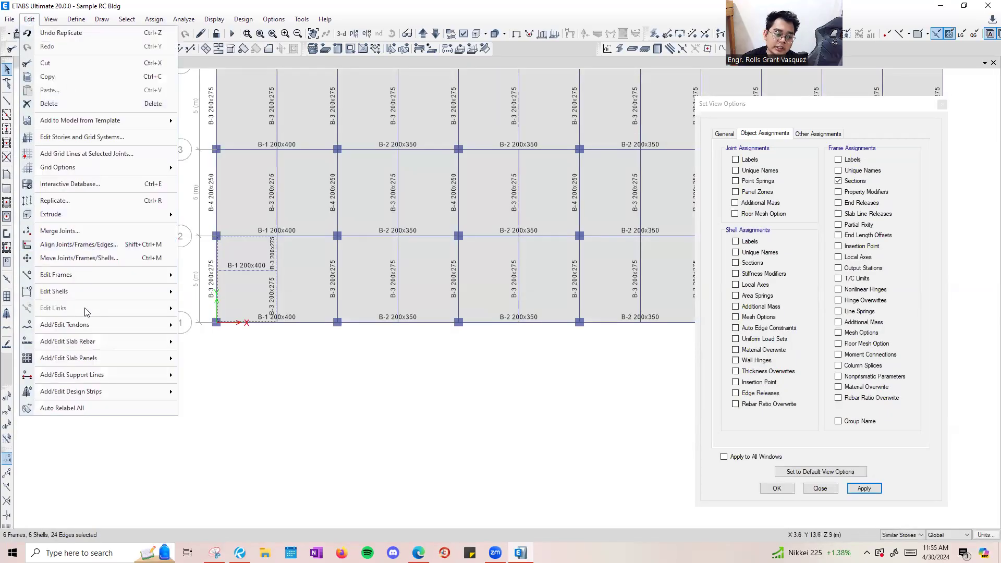
pyautogui.moveTo(97, 291)
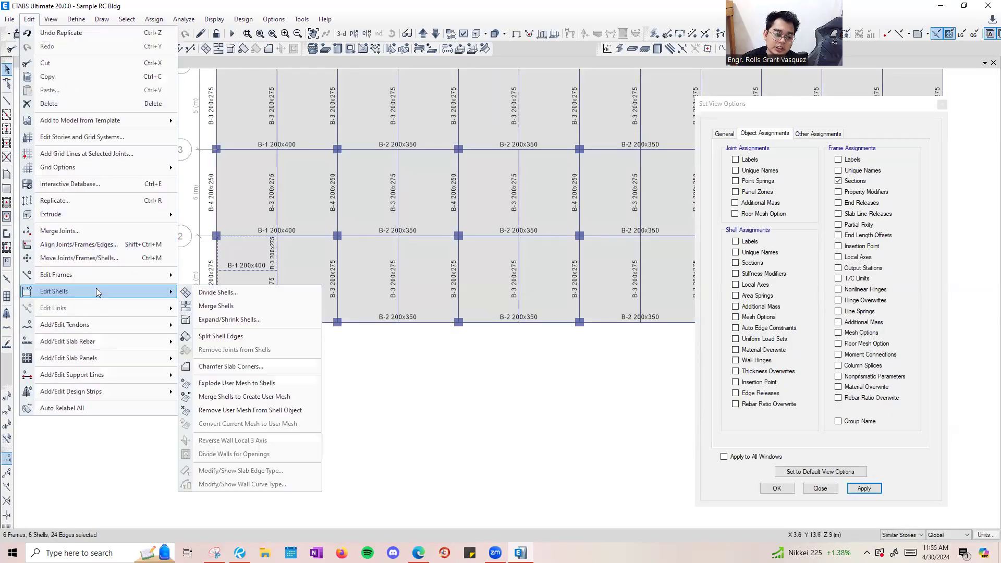
pyautogui.click(220, 296)
pyautogui.click(233, 315)
pyautogui.click(190, 315)
# Delete the slab panel between grid 1 and the intermediate beam at the first bay's outer corner.
pyautogui.click(245, 286)
pyautogui.scroll(3, 244, 279)
pyautogui.press('Delete')
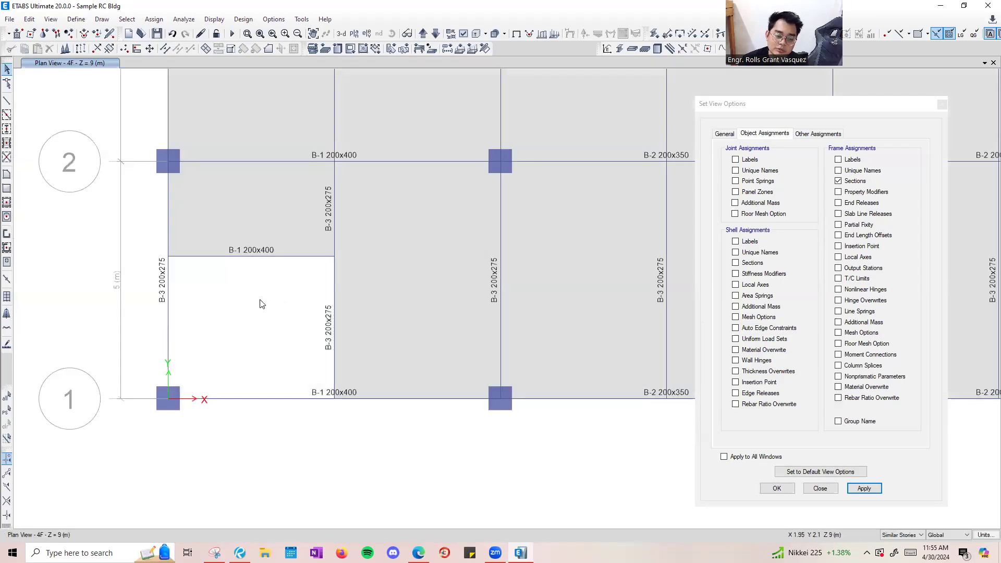
pyautogui.scroll(-3, 214, 270)
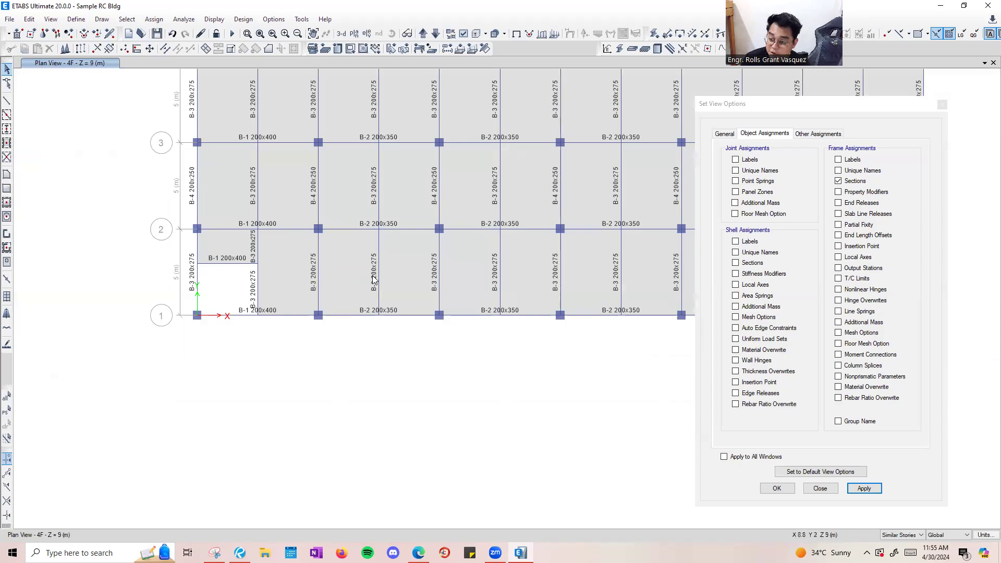
# Delete the corner slab panel between grid 1 and the intermediate beam in the last bay, and select the intermediate B-1 beams.
pyautogui.hotkey('ctrl', 'z')
pyautogui.press('Delete')
pyautogui.scroll(-3, 616, 272)
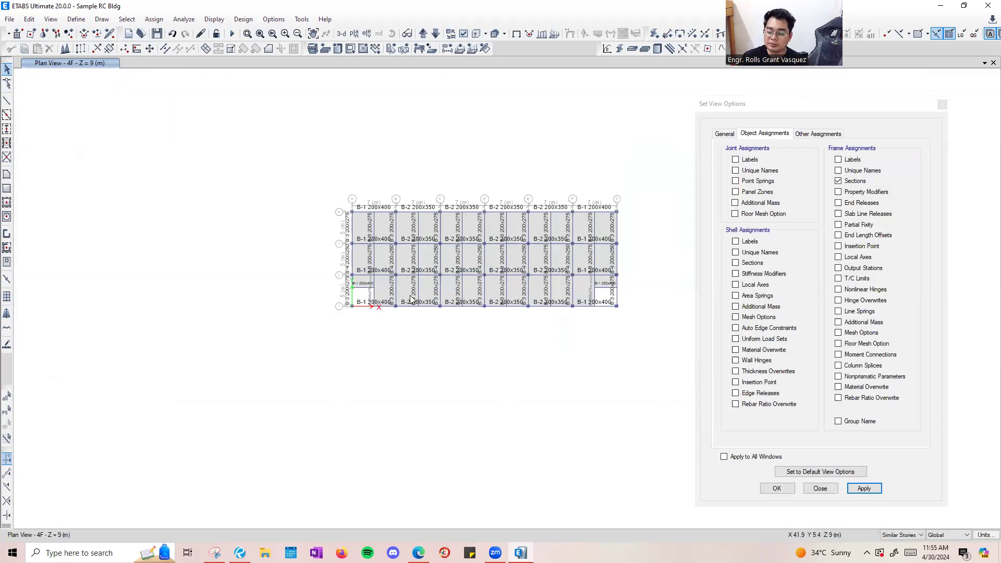
pyautogui.scroll(5, 410, 298)
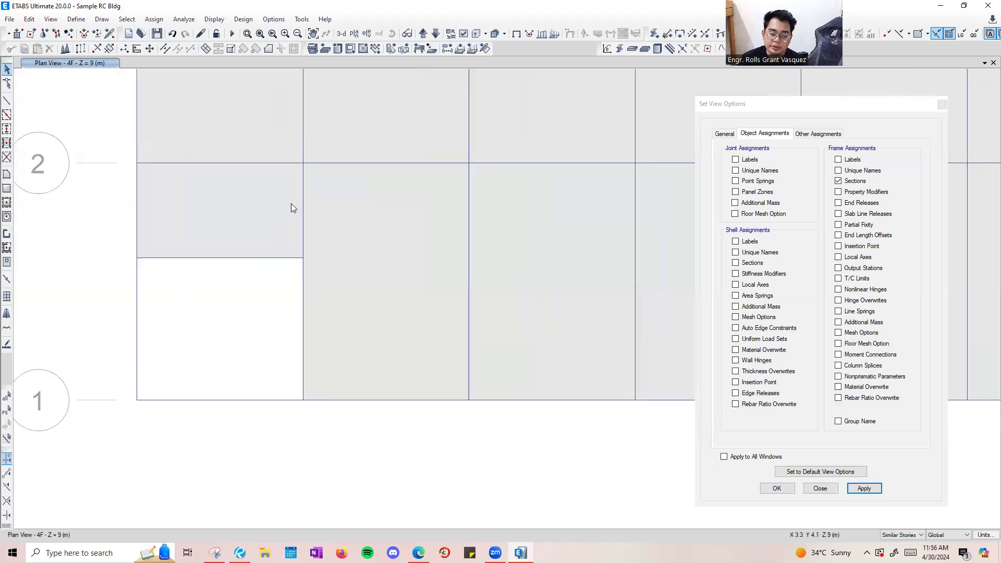
pyautogui.click(218, 262)
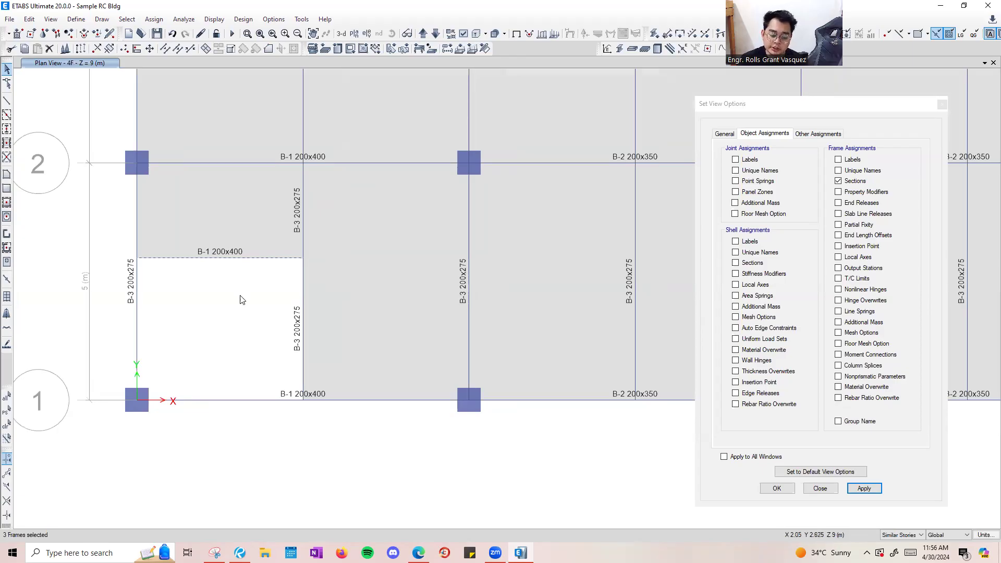
# Switch to Bluebeam Revu and handwrite the floor labels 2F and 3F beside the stair plan sketch.
pyautogui.click(265, 553)
pyautogui.scroll(-1, 430, 248)
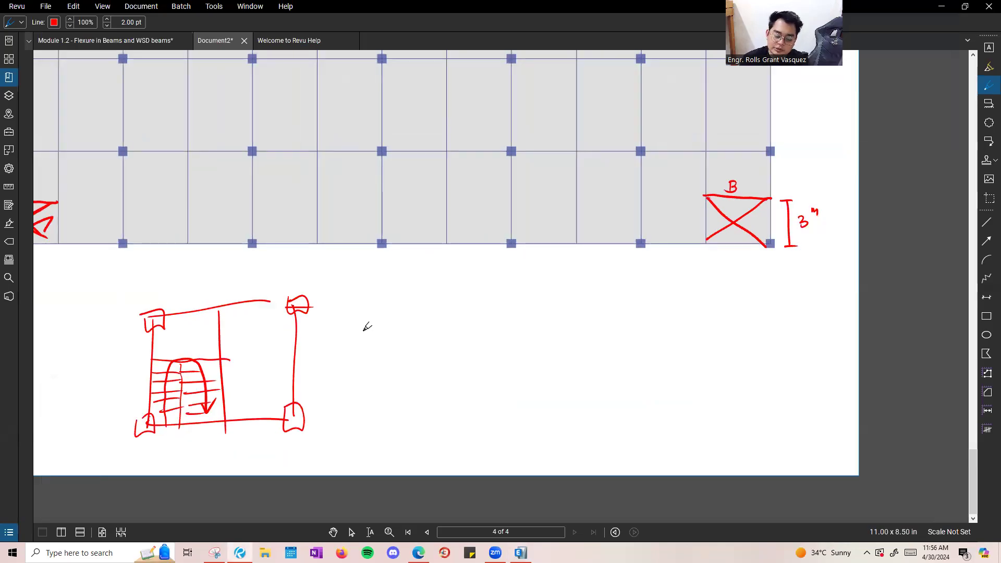
pyautogui.moveTo(347, 406); pyautogui.dragTo(360, 419)
pyautogui.moveTo(374, 408)
pyautogui.mouseDown()
pyautogui.moveTo(363, 420)
pyautogui.moveTo(373, 413)
pyautogui.mouseUp()
pyautogui.moveTo(345, 330)
pyautogui.mouseDown()
pyautogui.moveTo(344, 343)
pyautogui.moveTo(359, 342)
pyautogui.mouseUp()
pyautogui.moveTo(355, 331); pyautogui.dragTo(368, 329)
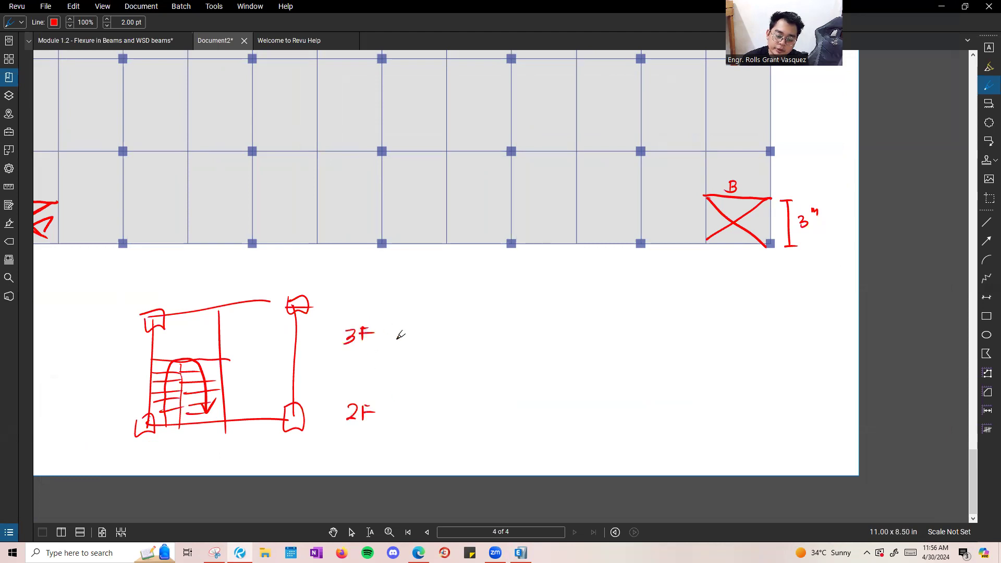
# Sketch the stair section between the 2F and 3F floor lines, with a landing, two flights, steps and a supporting beam at 3F.
pyautogui.moveTo(428, 412); pyautogui.dragTo(624, 409)
pyautogui.moveTo(446, 323); pyautogui.dragTo(644, 326)
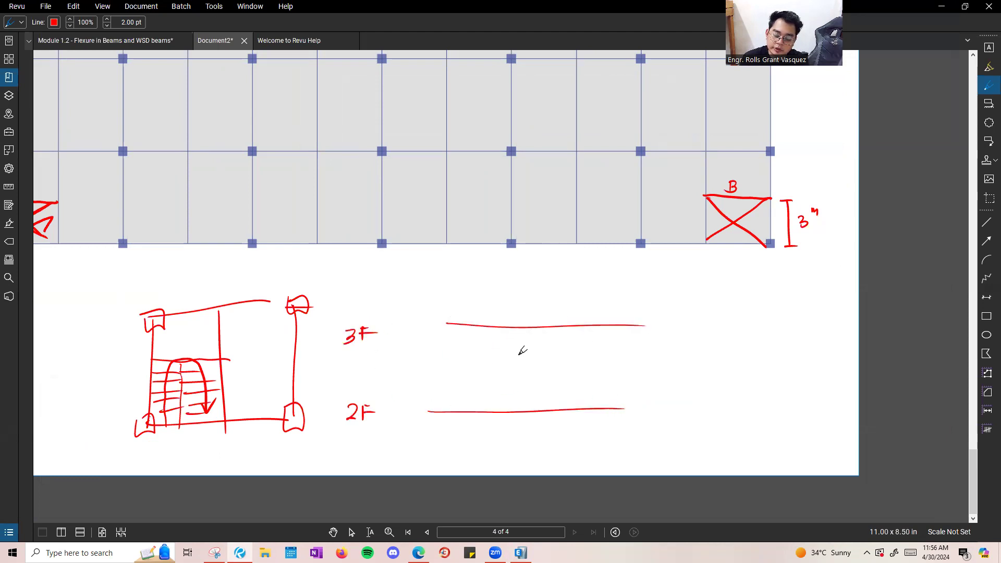
pyautogui.moveTo(420, 363)
pyautogui.mouseDown()
pyautogui.moveTo(454, 363)
pyautogui.moveTo(530, 412)
pyautogui.mouseUp()
pyautogui.moveTo(452, 360)
pyautogui.mouseDown()
pyautogui.moveTo(530, 329)
pyautogui.moveTo(564, 331)
pyautogui.mouseUp()
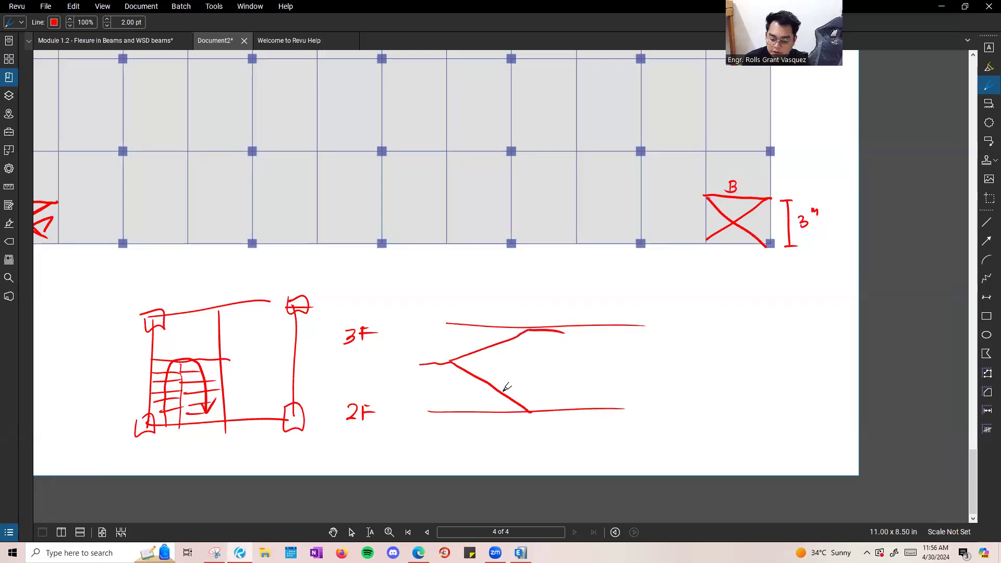
pyautogui.moveTo(453, 360)
pyautogui.mouseDown()
pyautogui.moveTo(499, 375)
pyautogui.moveTo(527, 410)
pyautogui.mouseUp()
pyautogui.moveTo(552, 326)
pyautogui.mouseDown()
pyautogui.moveTo(563, 344)
pyautogui.moveTo(569, 327)
pyautogui.mouseUp()
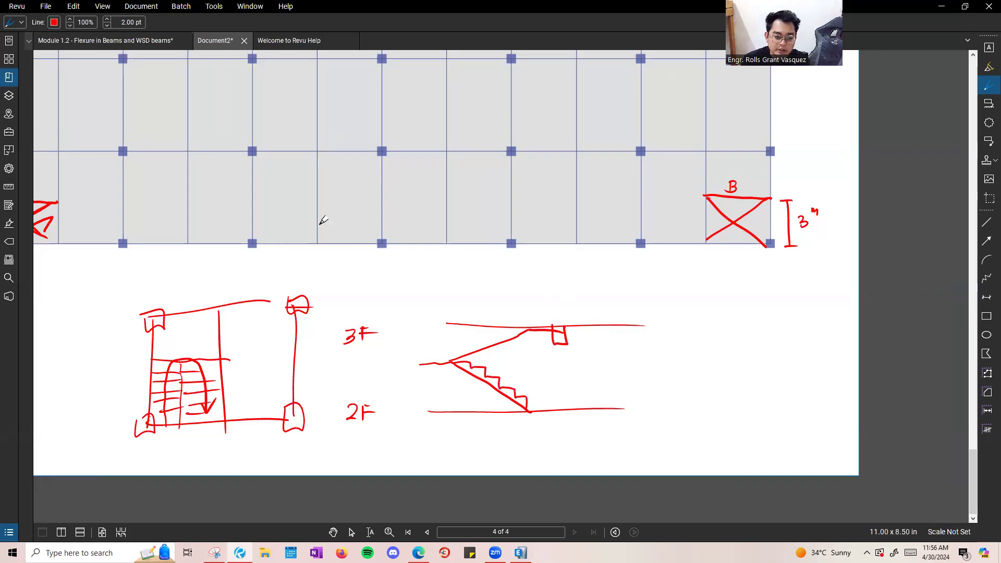
# Circle the beam at the first bay's stair opening and draw an arrow from it to the 3F beam in the stair section.
pyautogui.moveTo(363, 161); pyautogui.dragTo(657, 202, button='middle')
pyautogui.moveTo(323, 220)
pyautogui.mouseDown()
pyautogui.moveTo(297, 241)
pyautogui.moveTo(317, 219)
pyautogui.mouseUp()
pyautogui.moveTo(338, 231)
pyautogui.mouseDown()
pyautogui.moveTo(562, 204)
pyautogui.moveTo(843, 352)
pyautogui.moveTo(863, 338)
pyautogui.mouseUp()
pyautogui.moveTo(865, 326); pyautogui.dragTo(590, 300, button='middle')
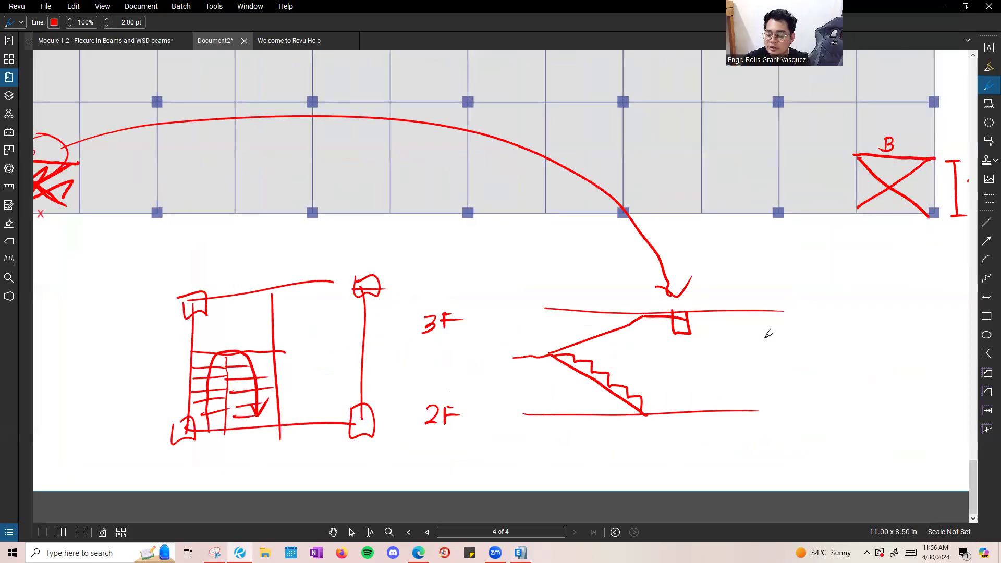
# Sketch the stair's structural model beside the section as an inclined flight and a flat landing on two triangular supports.
pyautogui.moveTo(594, 293); pyautogui.dragTo(342, 263, button='middle')
pyautogui.moveTo(544, 348)
pyautogui.mouseDown()
pyautogui.moveTo(652, 281)
pyautogui.moveTo(643, 307)
pyautogui.moveTo(661, 307)
pyautogui.mouseUp()
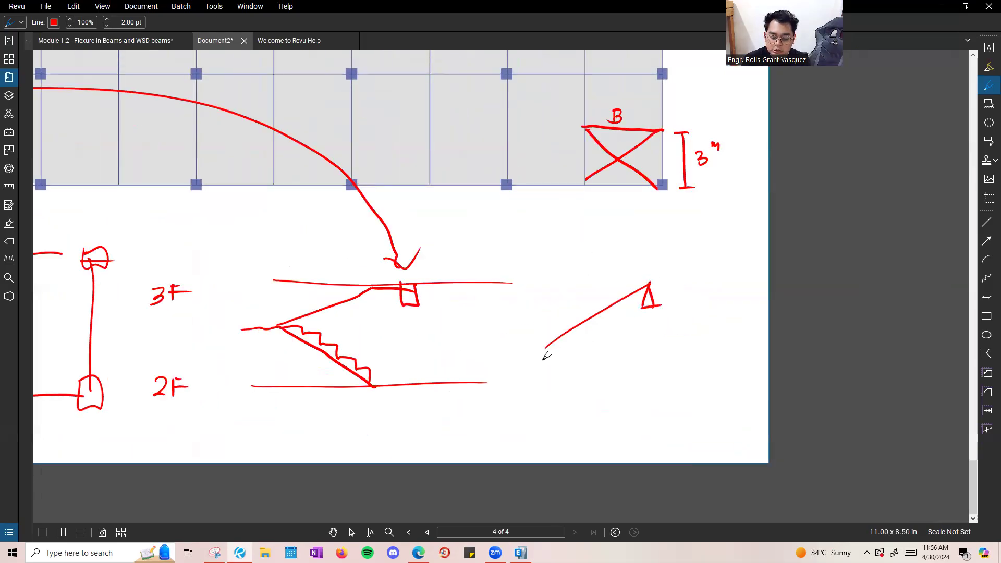
pyautogui.moveTo(546, 348)
pyautogui.mouseDown()
pyautogui.moveTo(490, 354)
pyautogui.moveTo(480, 371)
pyautogui.moveTo(496, 370)
pyautogui.mouseUp()
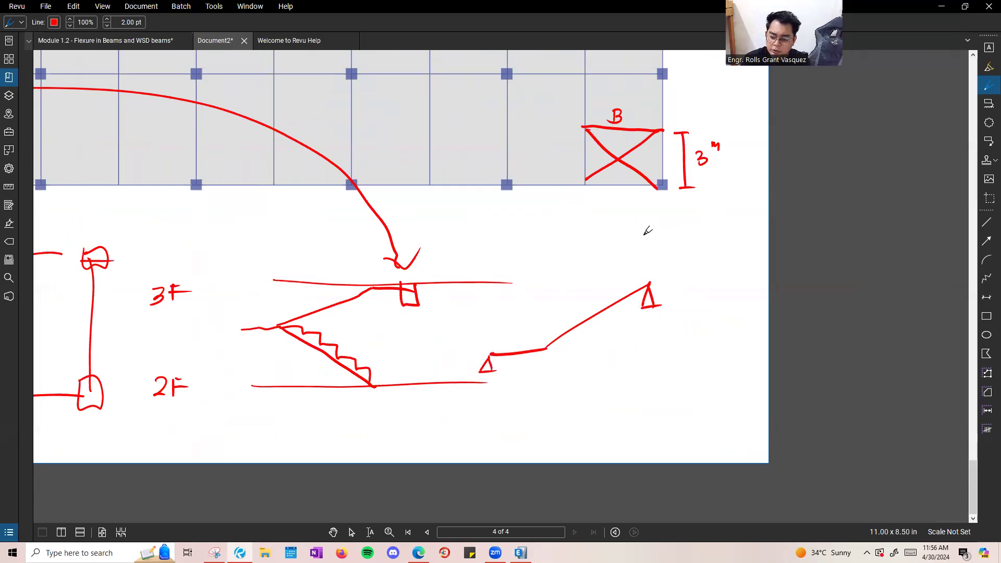
# Draw a downward distributed load over the landing and flight, and an upward reaction arrow labelled R at the upper support.
pyautogui.moveTo(488, 316)
pyautogui.mouseDown()
pyautogui.moveTo(489, 345)
pyautogui.moveTo(541, 311)
pyautogui.moveTo(545, 347)
pyautogui.mouseUp()
pyautogui.moveTo(485, 335); pyautogui.dragTo(494, 334)
pyautogui.moveTo(511, 314)
pyautogui.mouseDown()
pyautogui.moveTo(510, 342)
pyautogui.moveTo(640, 242)
pyautogui.moveTo(635, 284)
pyautogui.mouseUp()
pyautogui.moveTo(629, 271)
pyautogui.mouseDown()
pyautogui.moveTo(641, 269)
pyautogui.moveTo(598, 311)
pyautogui.mouseUp()
pyautogui.moveTo(598, 298)
pyautogui.mouseDown()
pyautogui.moveTo(569, 328)
pyautogui.moveTo(576, 308)
pyautogui.mouseUp()
pyautogui.moveTo(651, 325); pyautogui.dragTo(649, 385)
pyautogui.moveTo(641, 344)
pyautogui.mouseDown()
pyautogui.moveTo(657, 339)
pyautogui.moveTo(663, 374)
pyautogui.mouseUp()
pyautogui.moveTo(664, 354); pyautogui.dragTo(675, 374)
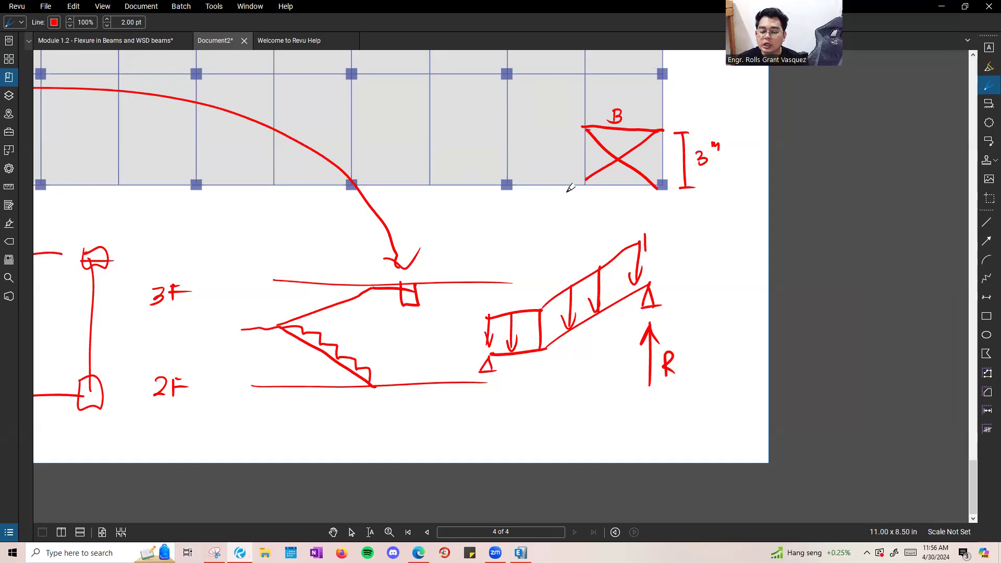
# Handwrite a circled 4.8 kPa load note above the distributed load on the stair model.
pyautogui.hotkey('alt', 'Tab')
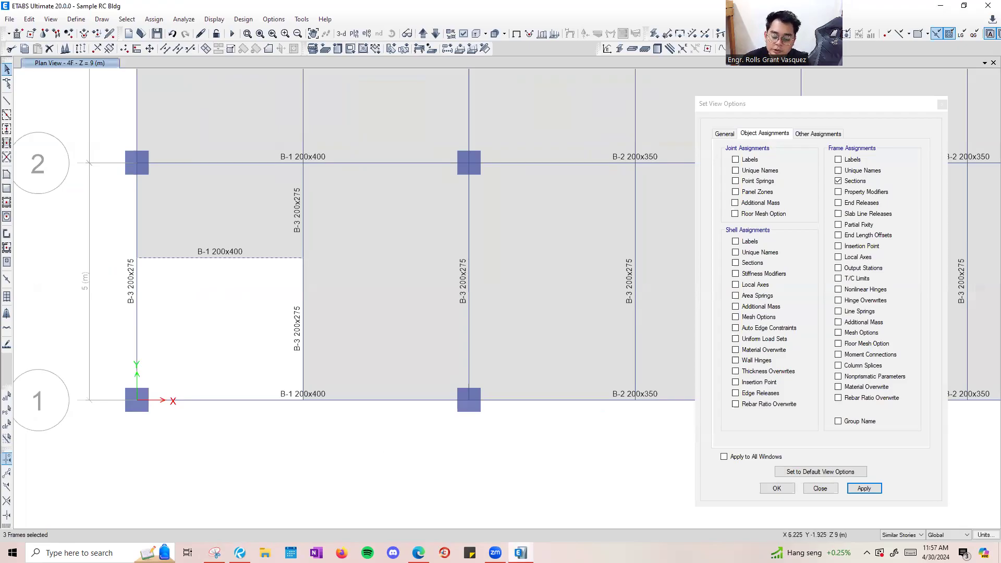
pyautogui.hotkey('alt', 'Tab')
pyautogui.moveTo(524, 231); pyautogui.dragTo(530, 240)
pyautogui.moveTo(527, 232)
pyautogui.mouseDown()
pyautogui.moveTo(528, 244)
pyautogui.moveTo(542, 230)
pyautogui.moveTo(552, 239)
pyautogui.mouseUp()
pyautogui.click(533, 242)
pyautogui.moveTo(557, 225)
pyautogui.mouseDown()
pyautogui.moveTo(560, 236)
pyautogui.moveTo(572, 231)
pyautogui.mouseUp()
pyautogui.moveTo(578, 230)
pyautogui.mouseDown()
pyautogui.moveTo(588, 236)
pyautogui.moveTo(559, 207)
pyautogui.mouseUp()
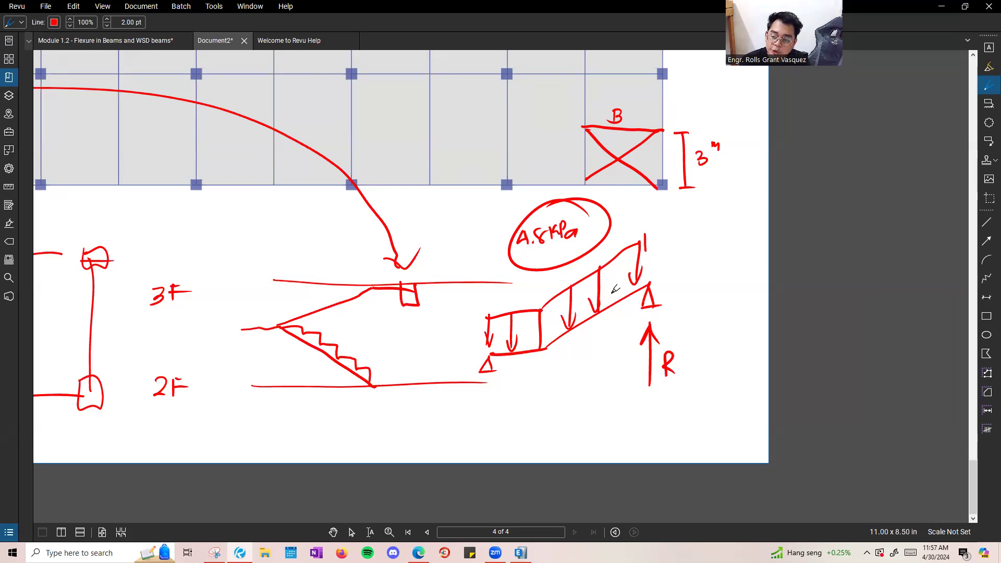
# Switch to ETABS, close the view options and assign a uniform 8.04 kN/m SDL gravity load to the end bays' intermediate B-1 beams.
pyautogui.hotkey('alt', 'Tab')
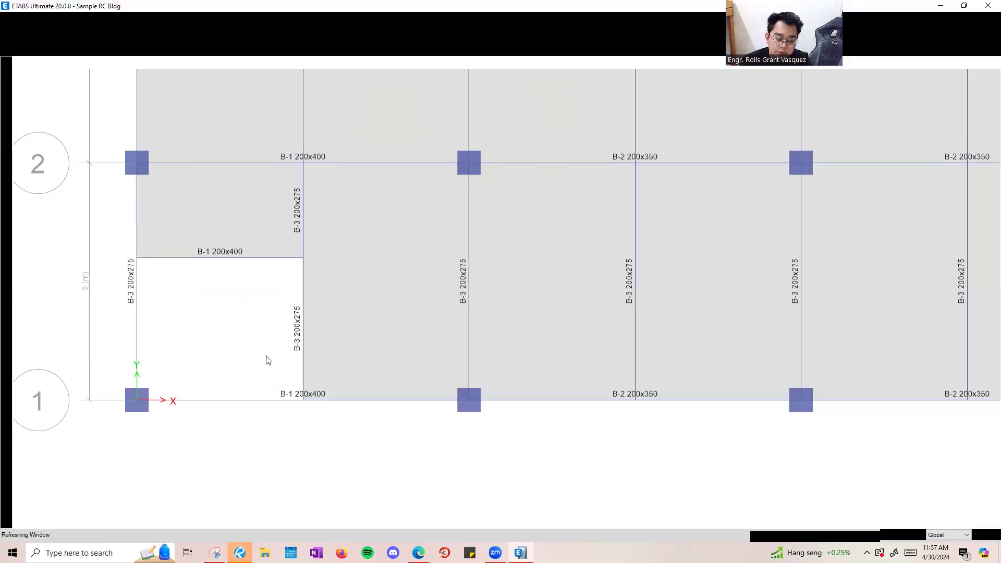
pyautogui.scroll(-3, 293, 261)
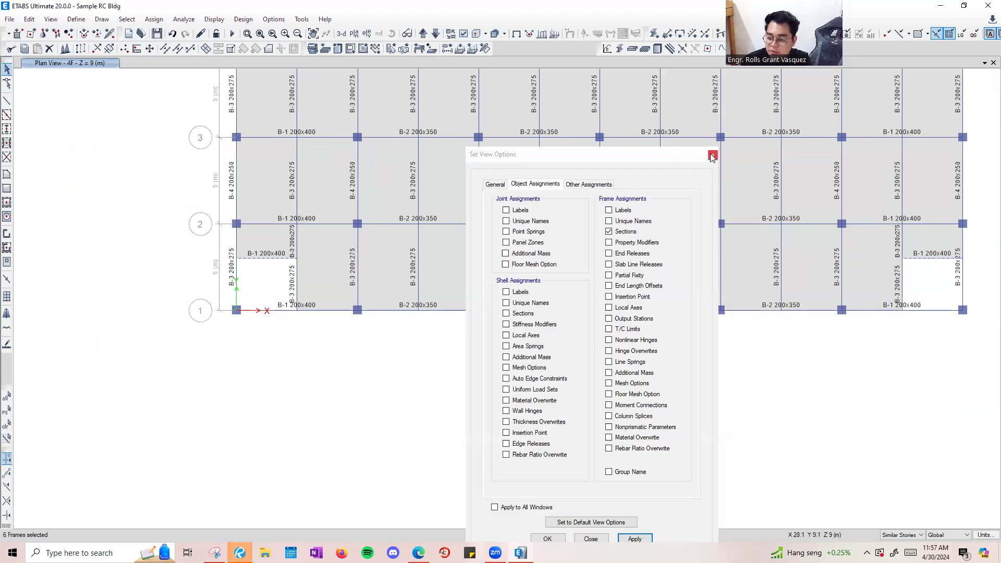
pyautogui.click(712, 154)
pyautogui.click(154, 19)
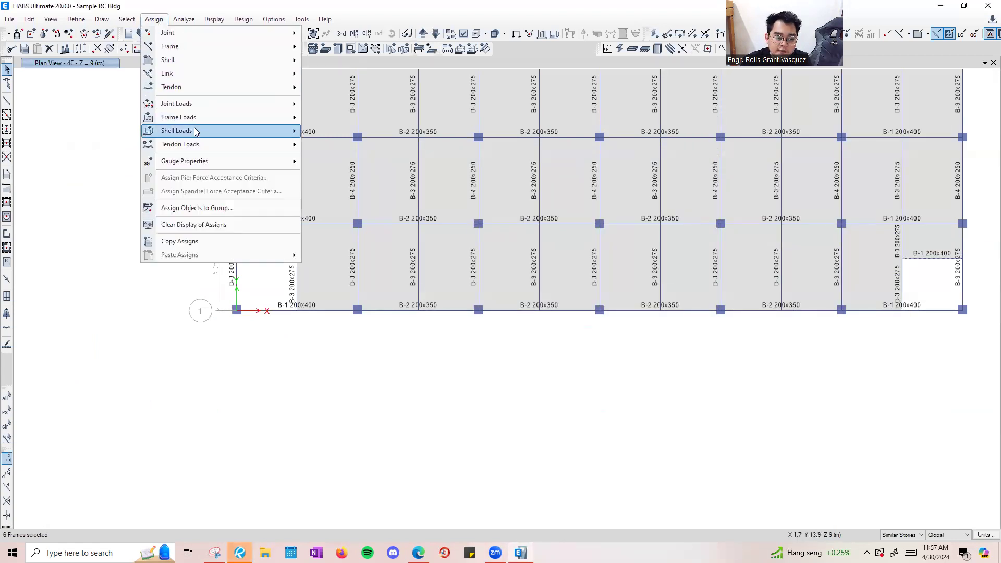
pyautogui.moveTo(218, 116)
pyautogui.click(401, 133)
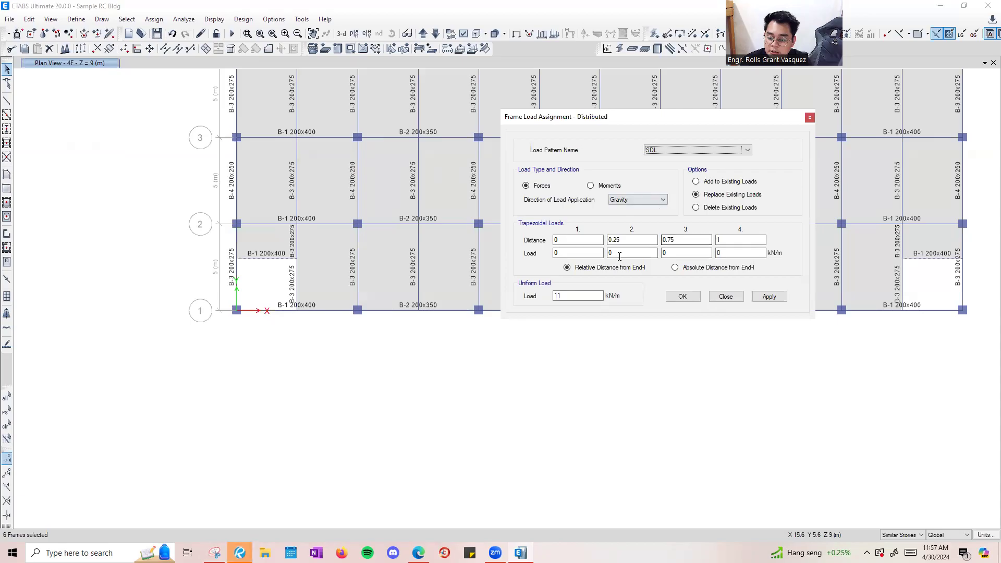
pyautogui.doubleClick(573, 296)
pyautogui.write('8.04')
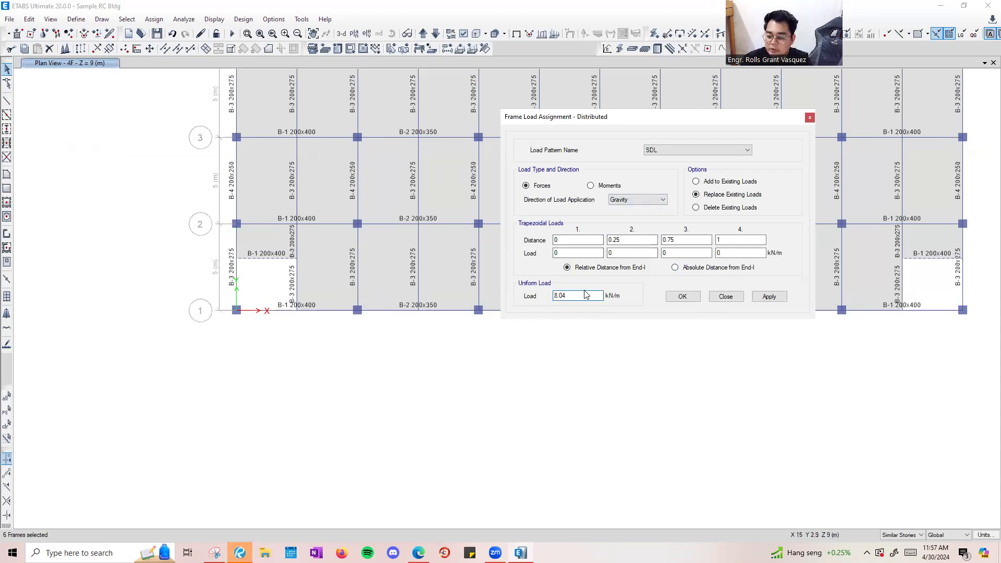
pyautogui.click(766, 297)
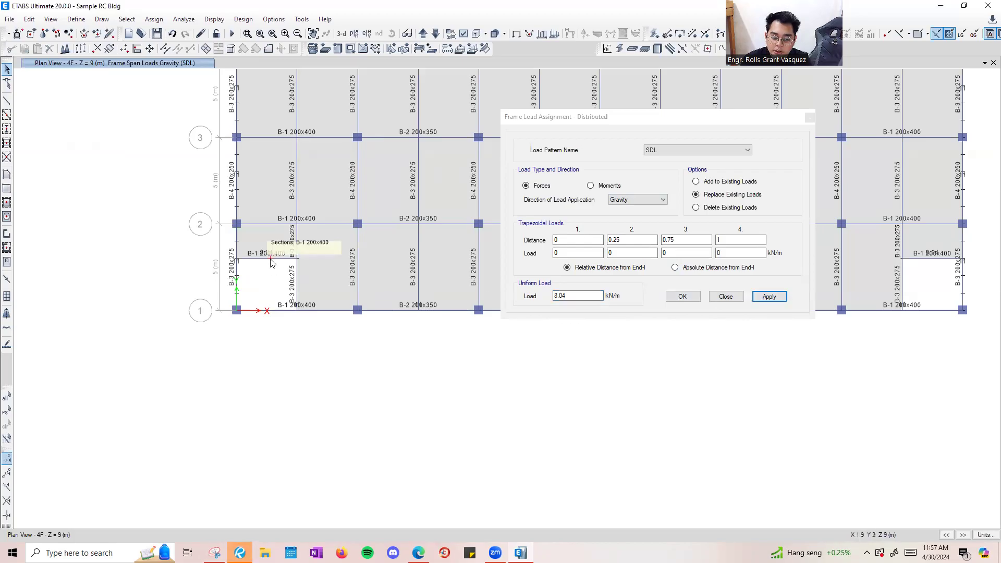
# Assign a uniform 10.05 kN/m Live gravity load to the same intermediate B-1 beams, and return the plan to the undeformed view.
pyautogui.click(5, 415)
pyautogui.click(678, 150)
pyautogui.click(655, 166)
pyautogui.click(555, 296)
pyautogui.doubleClick(555, 296)
pyautogui.write('10')
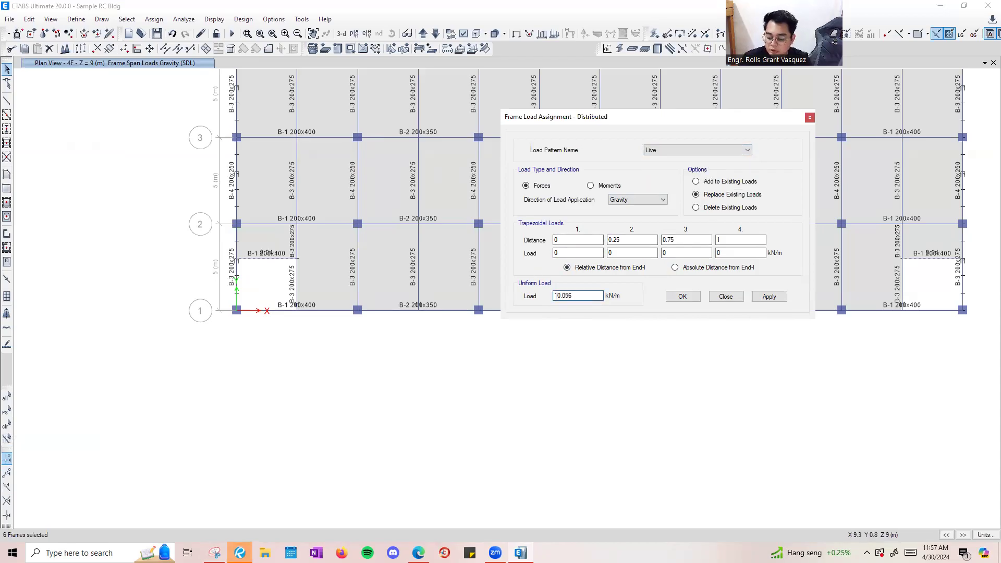
pyautogui.write('.05')
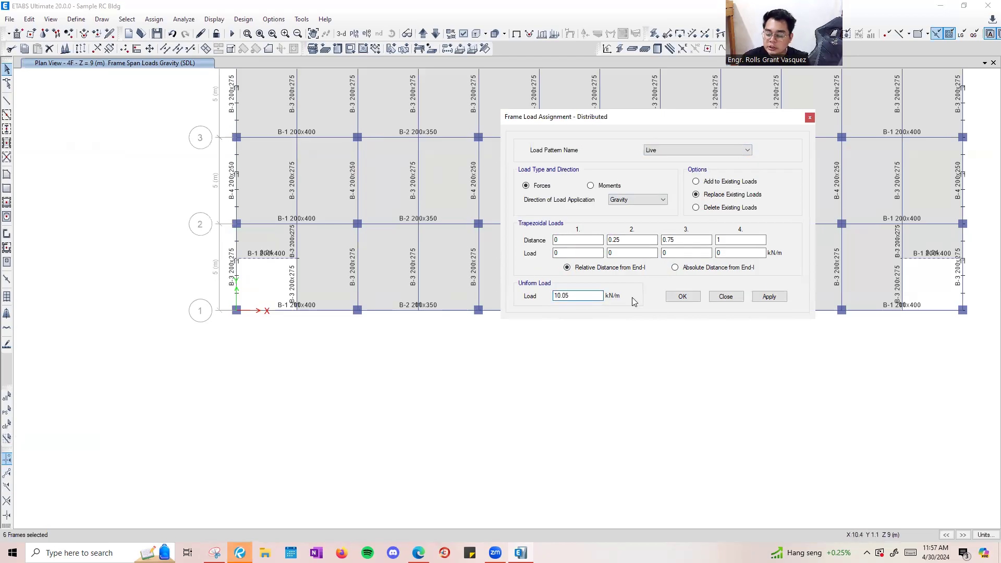
pyautogui.click(755, 300)
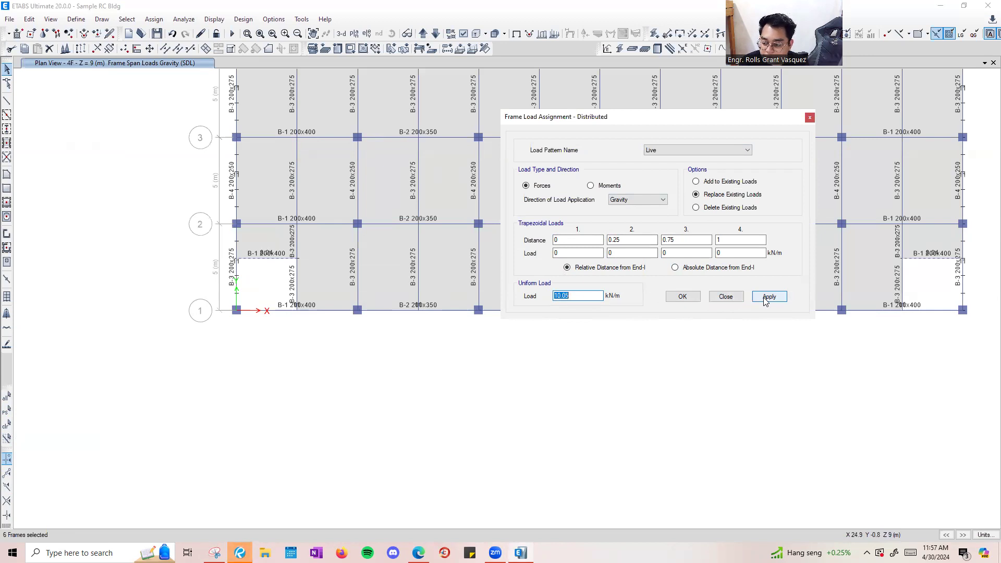
pyautogui.click(766, 298)
pyautogui.click(689, 298)
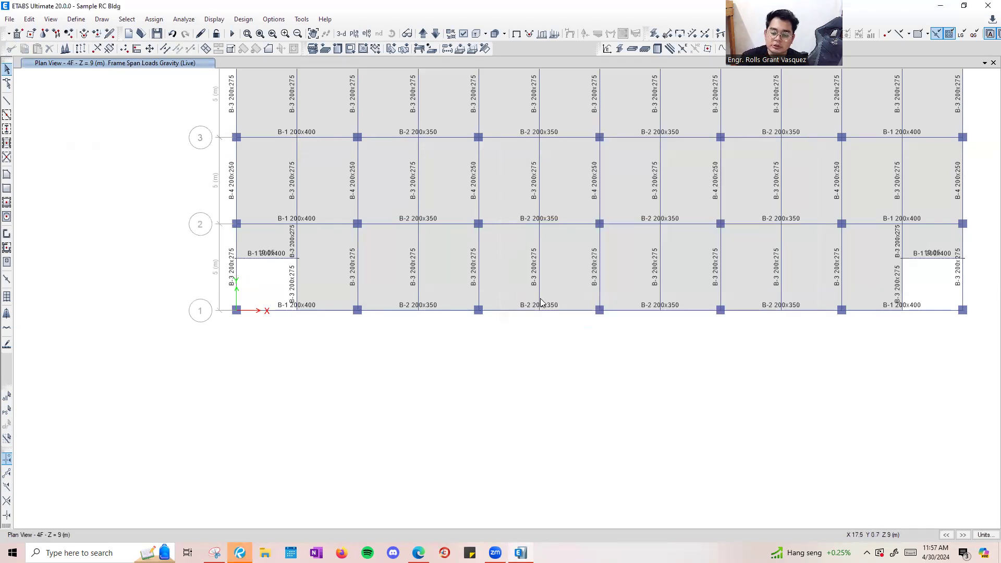
pyautogui.scroll(5, 246, 224)
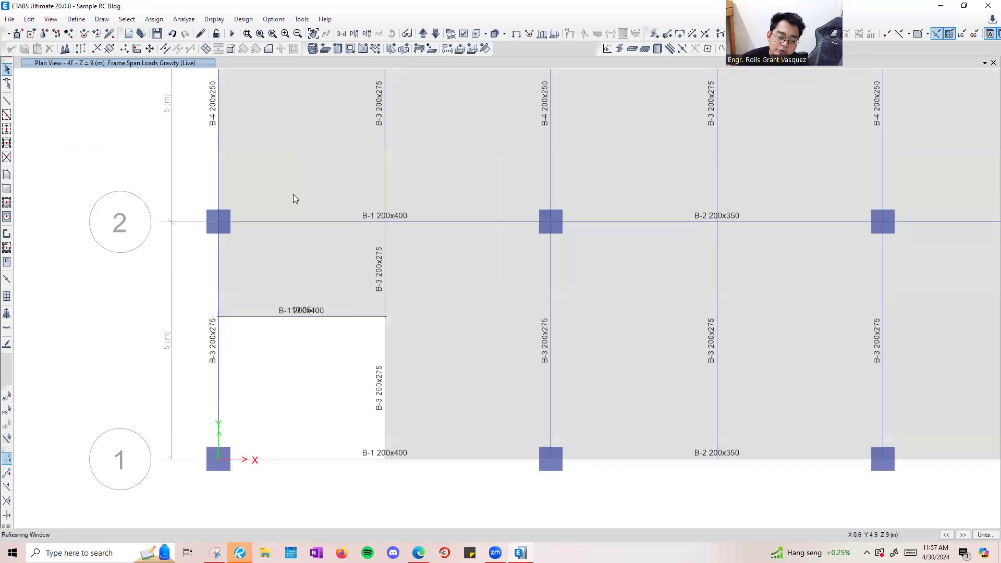
pyautogui.click(517, 33)
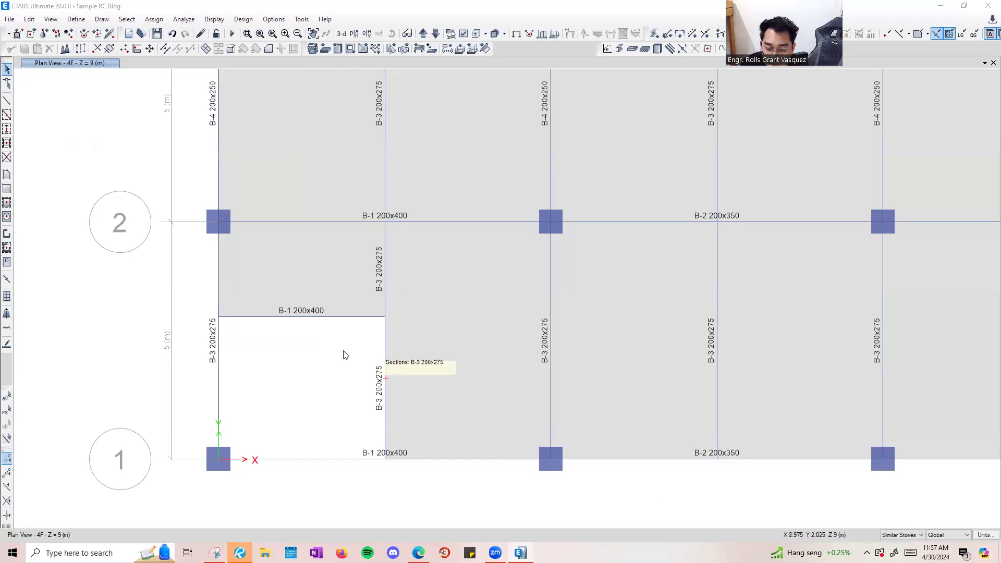
# Release Moment 22 and Moment 33 at both the start and end of the intermediate B-1 beams in the two end bays.
pyautogui.scroll(-5, 303, 317)
pyautogui.click(309, 317)
pyautogui.moveTo(651, 313); pyautogui.dragTo(418, 329, button='middle')
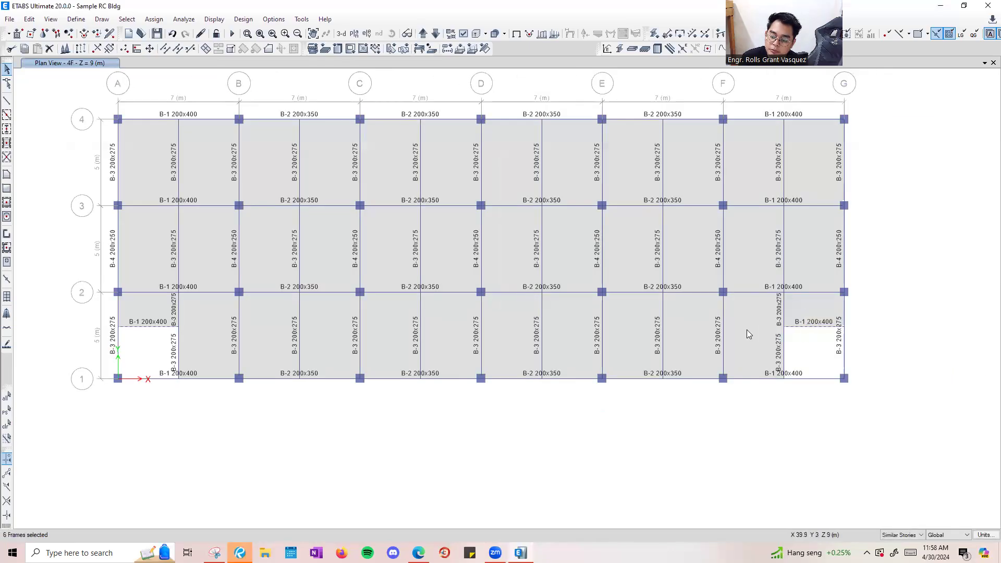
pyautogui.click(159, 21)
pyautogui.moveTo(172, 47)
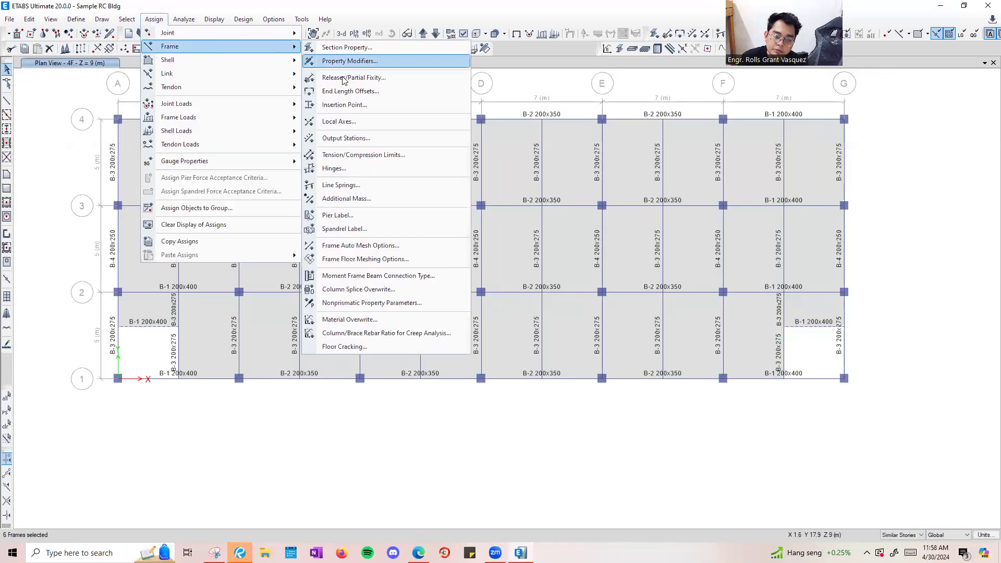
pyautogui.click(364, 81)
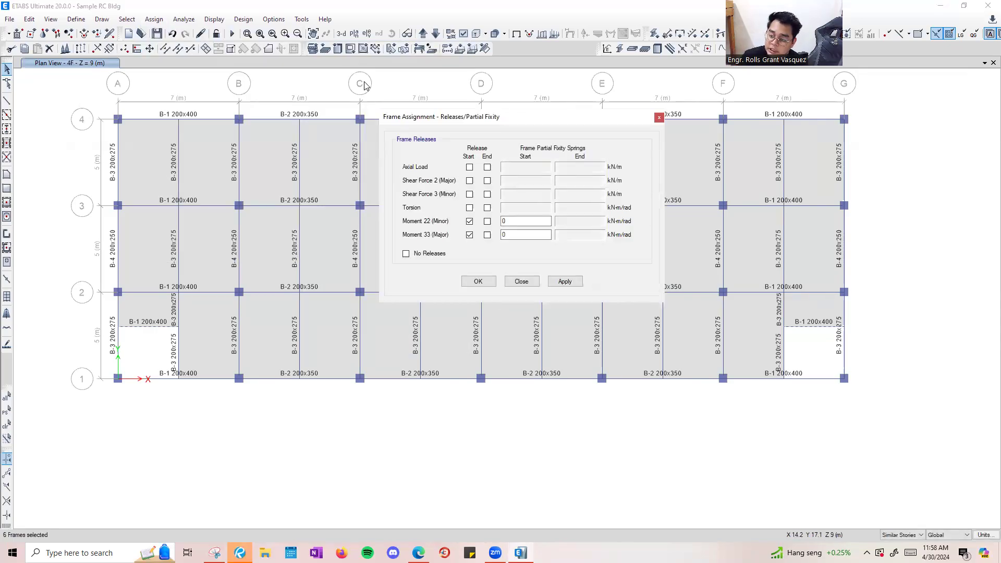
pyautogui.click(487, 235)
pyautogui.click(487, 221)
pyautogui.click(562, 282)
pyautogui.click(515, 282)
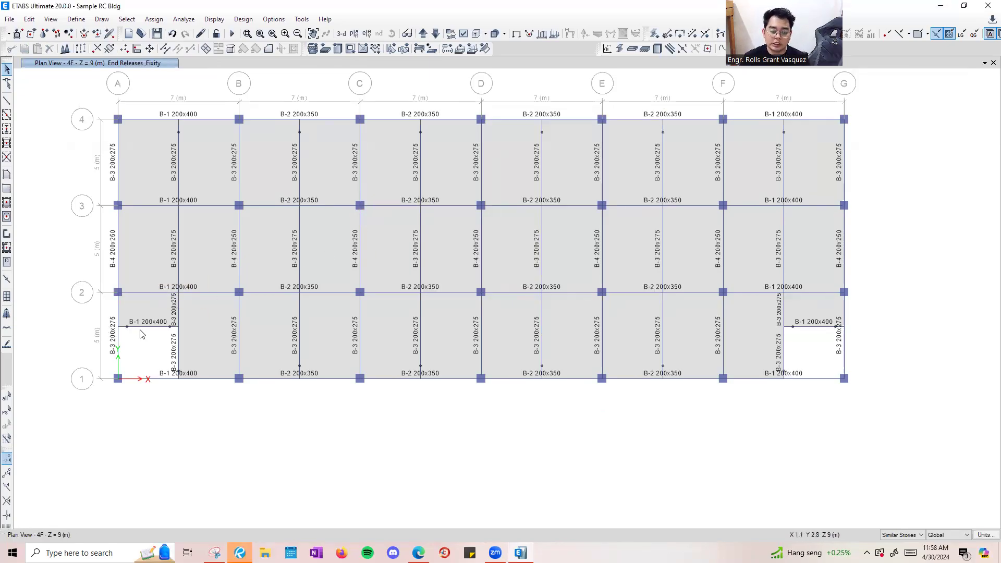
# Examine the end releases around the first bay's stair opening, and restore the undeformed plan view.
pyautogui.scroll(3, 107, 329)
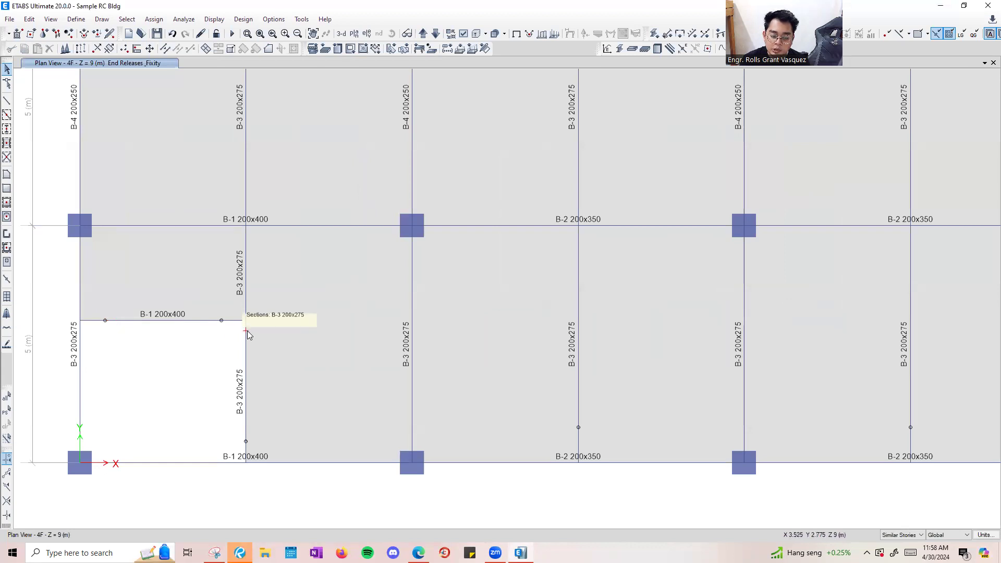
pyautogui.scroll(-3, 247, 330)
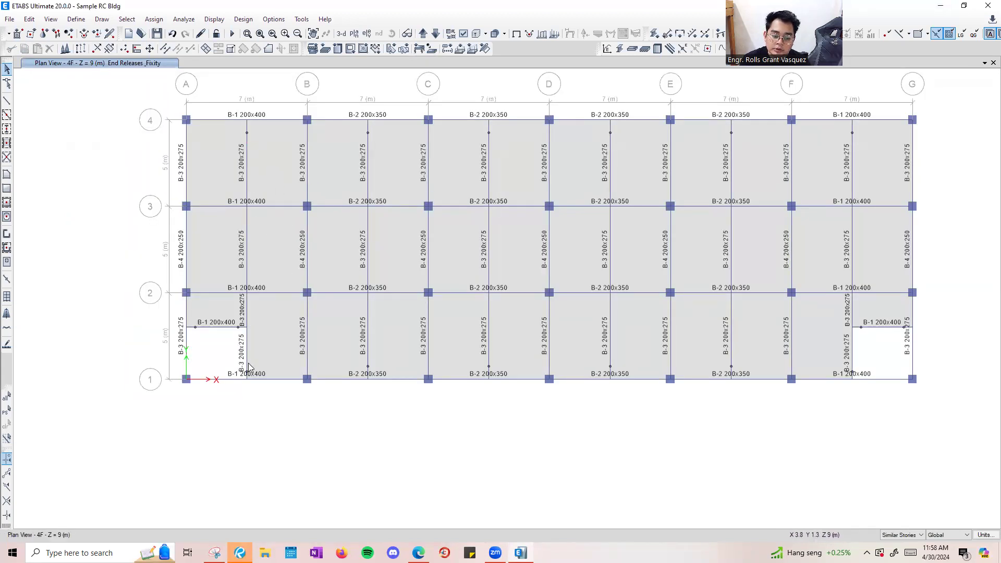
pyautogui.scroll(3, 253, 354)
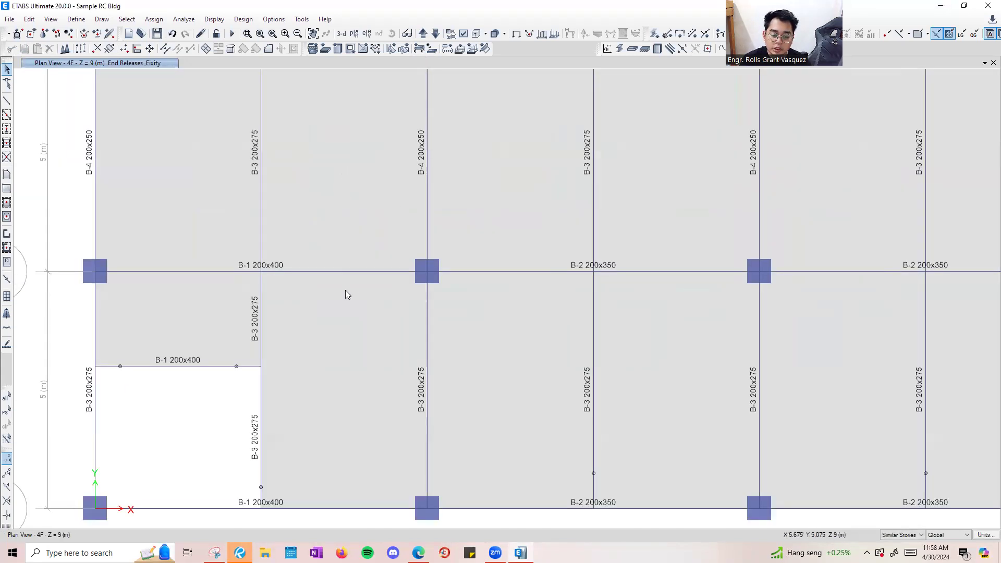
pyautogui.scroll(-3, 353, 281)
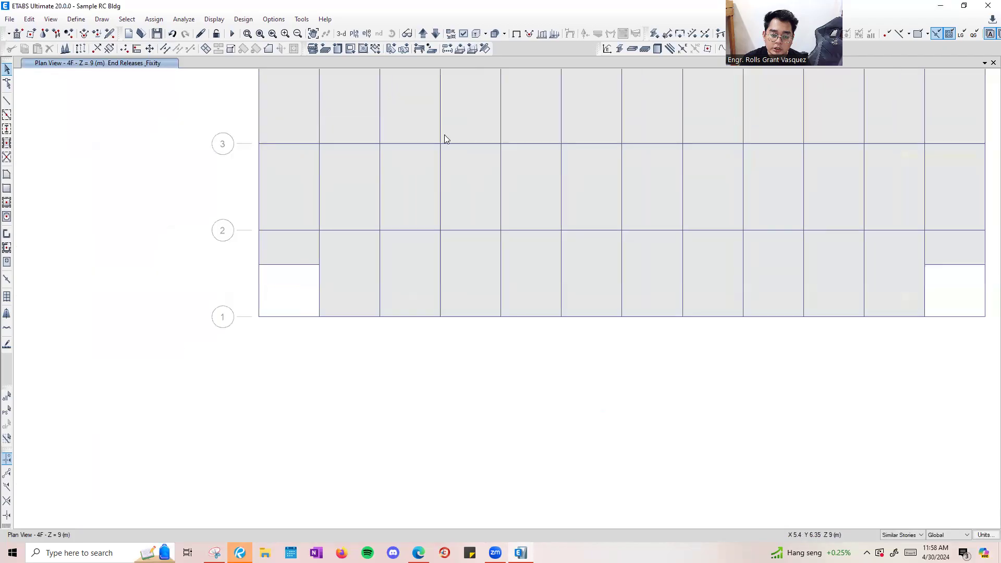
pyautogui.click(516, 35)
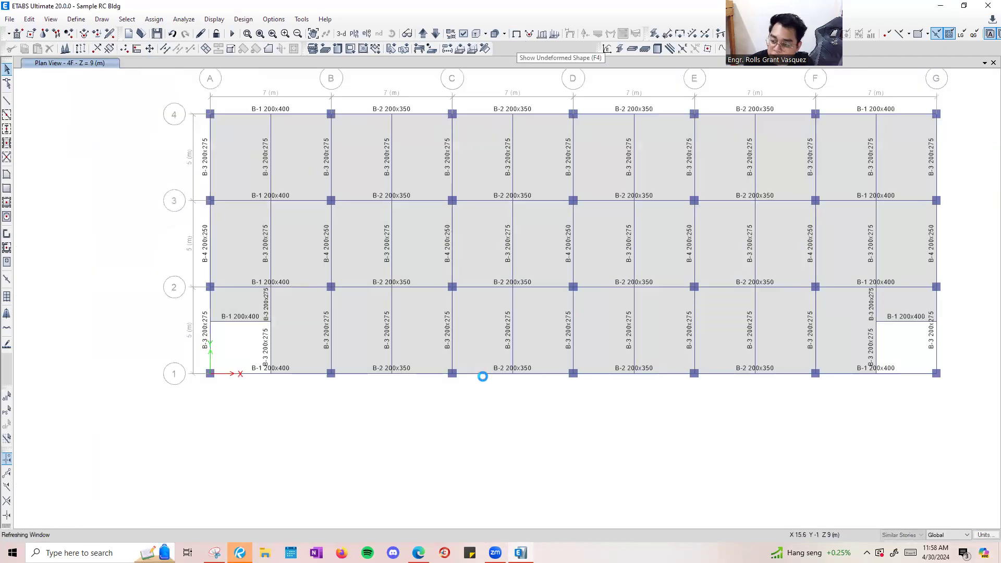
# Join the divided B-3 200x275 beams beside the stair openings in both end bays into single frames, and save the model.
pyautogui.scroll(3, 248, 335)
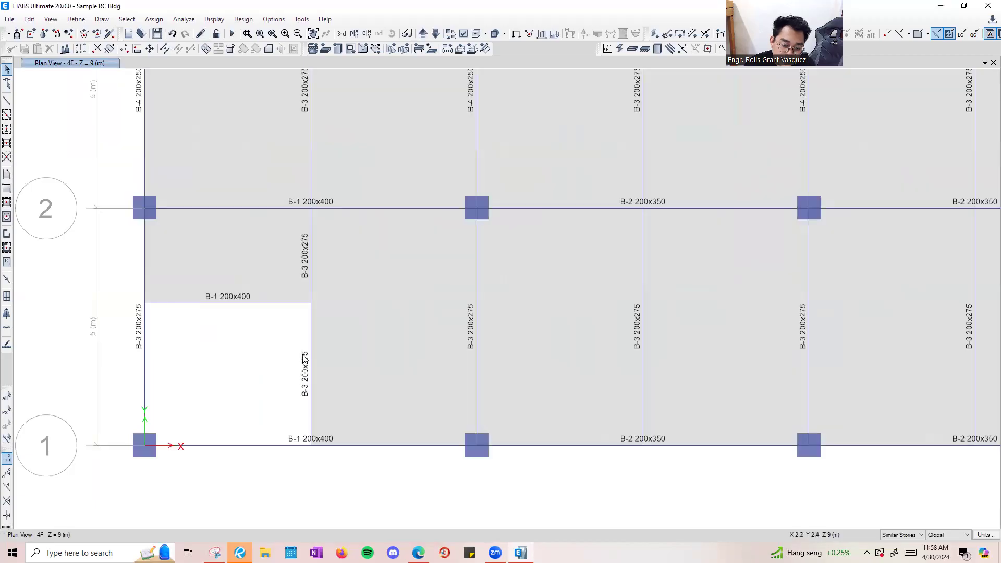
pyautogui.click(311, 277)
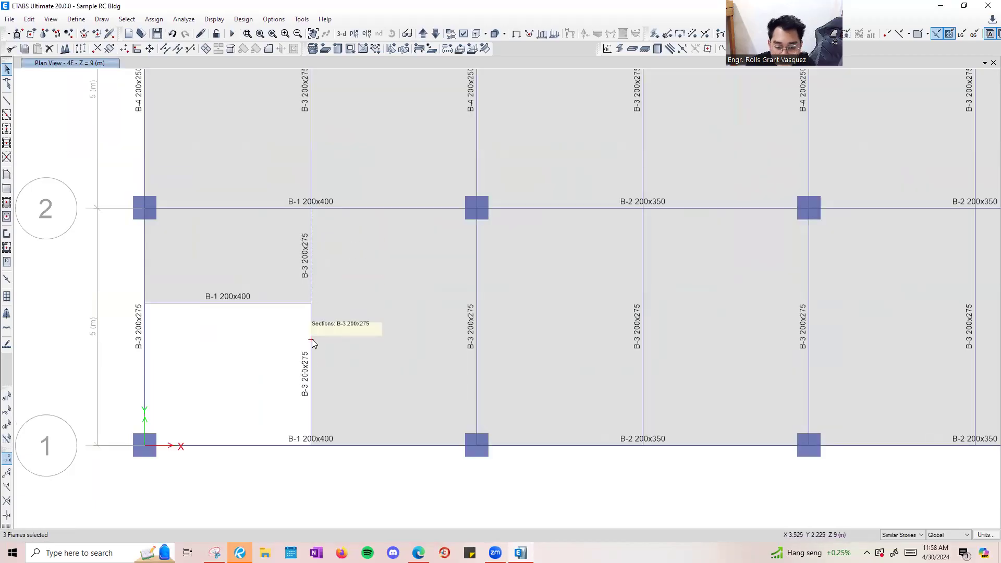
pyautogui.click(311, 304)
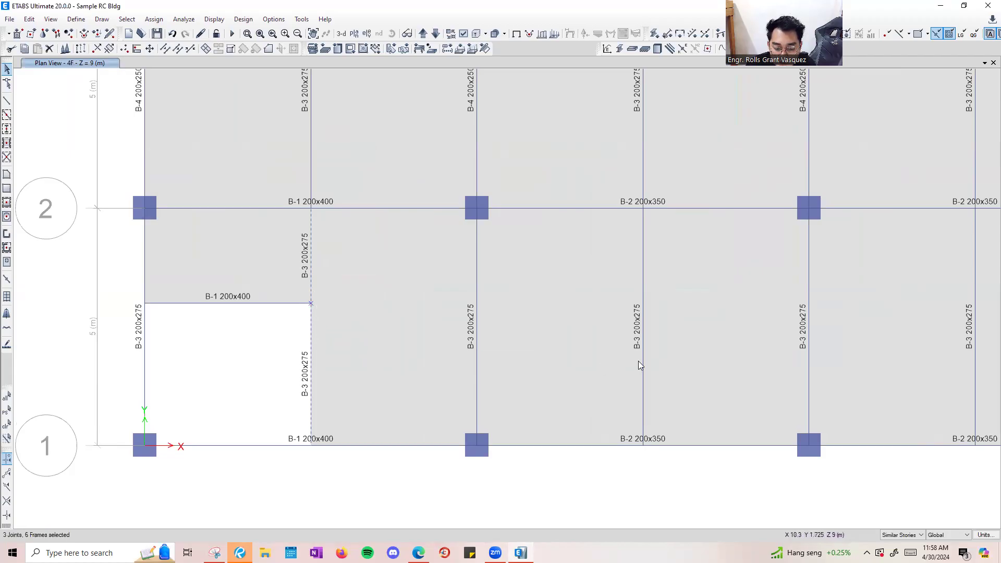
pyautogui.moveTo(839, 295); pyautogui.dragTo(62, 300, button='middle')
pyautogui.click(586, 343)
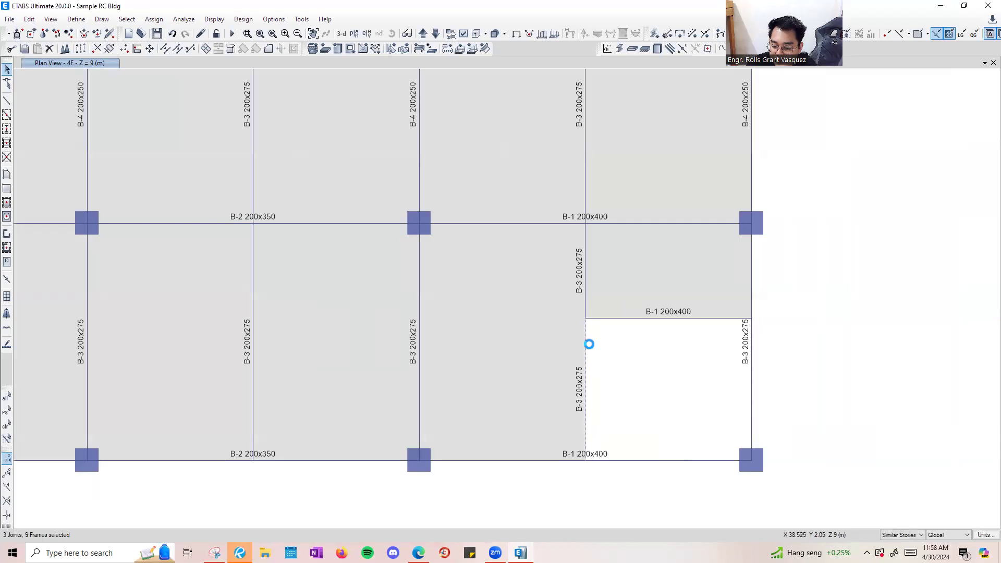
pyautogui.click(585, 318)
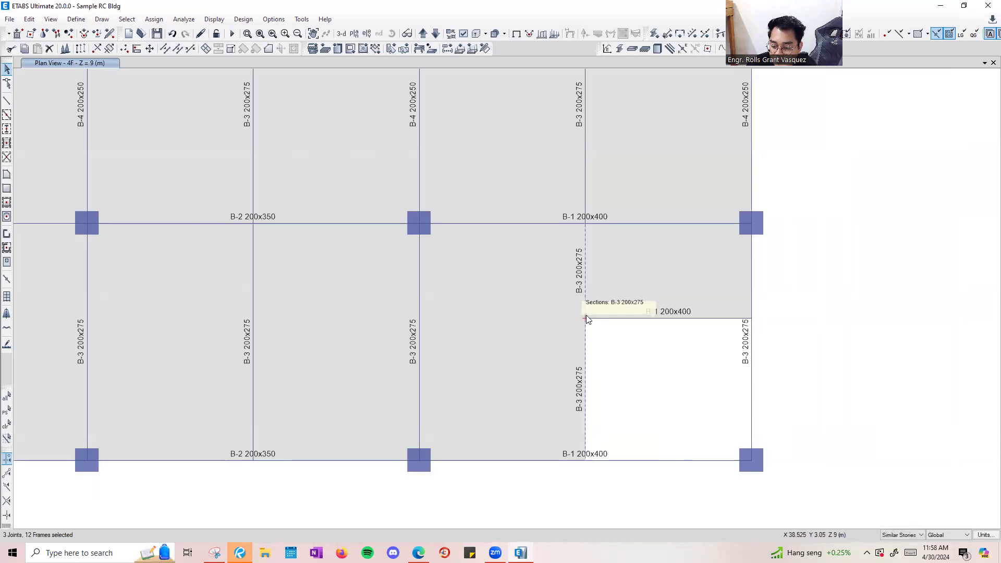
pyautogui.scroll(-3, 607, 333)
pyautogui.moveTo(253, 330); pyautogui.dragTo(589, 323, button='middle')
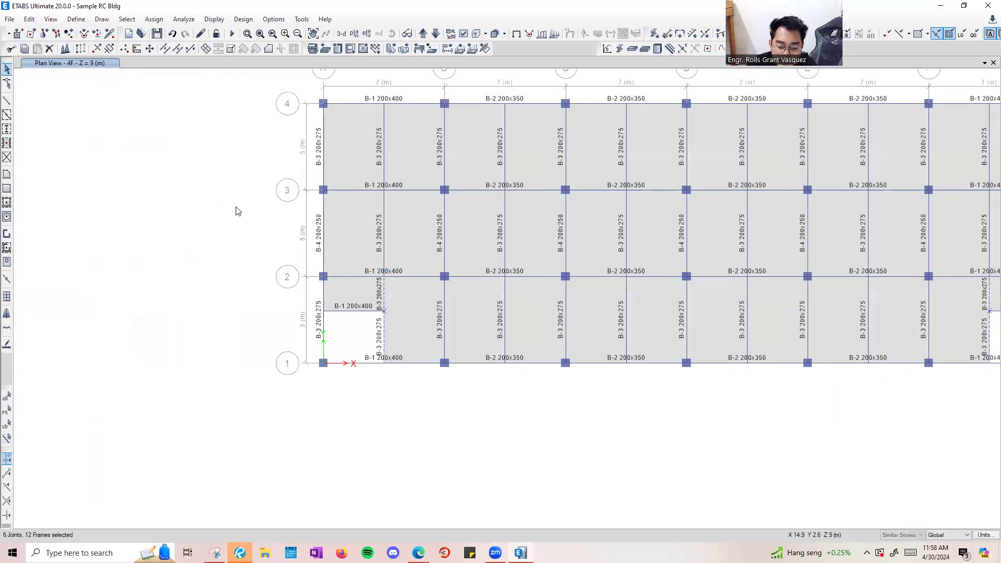
pyautogui.click(29, 19)
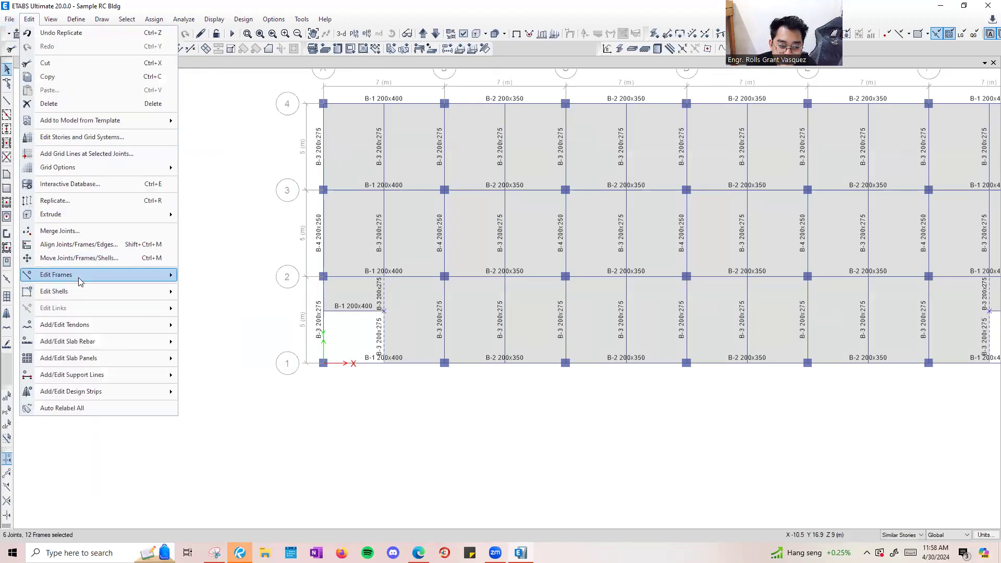
pyautogui.moveTo(78, 275)
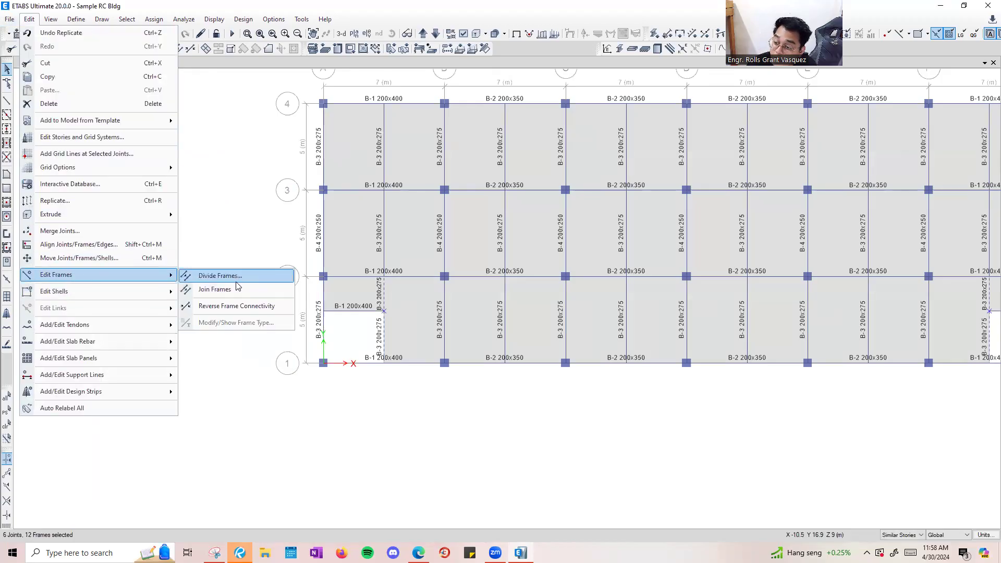
pyautogui.click(237, 289)
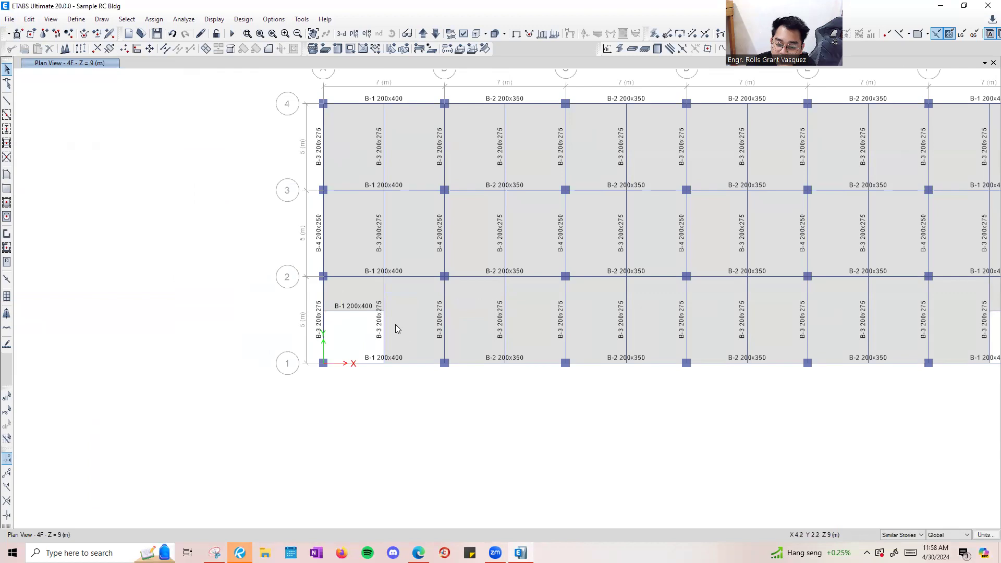
pyautogui.scroll(5, 395, 325)
pyautogui.scroll(-5, 365, 295)
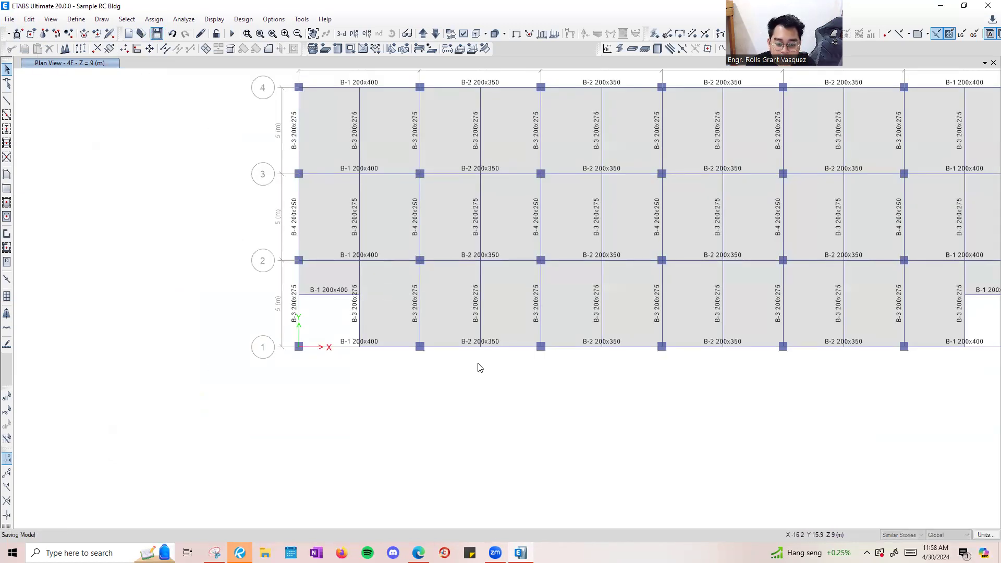
# Restore the full plan view and display the whole building in 3-D.
pyautogui.press('F3')
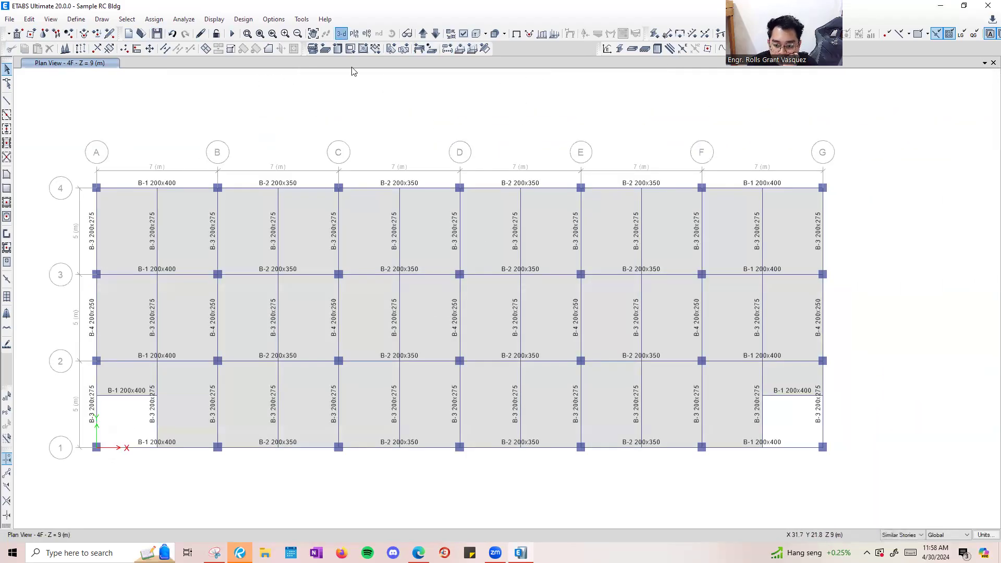
pyautogui.click(341, 33)
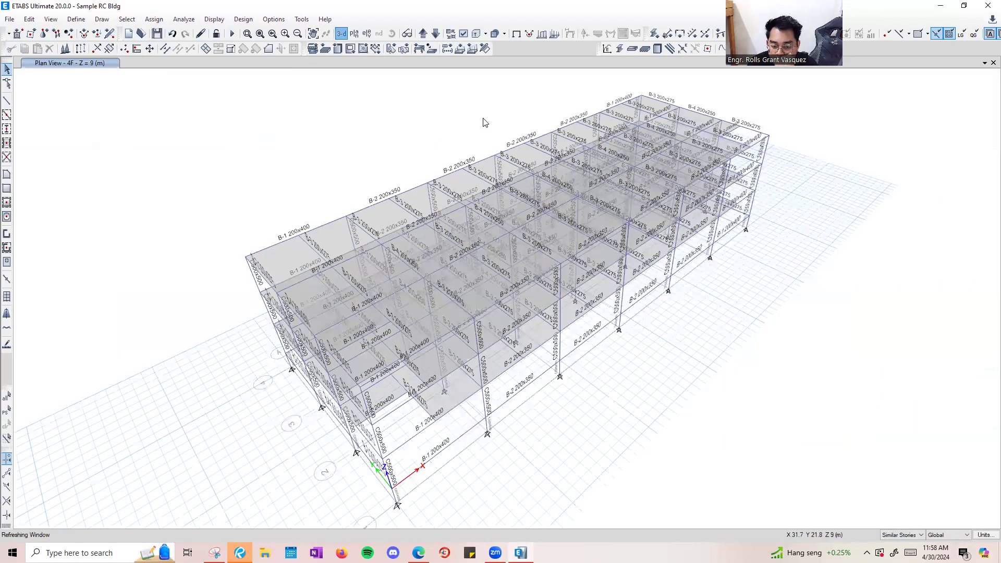
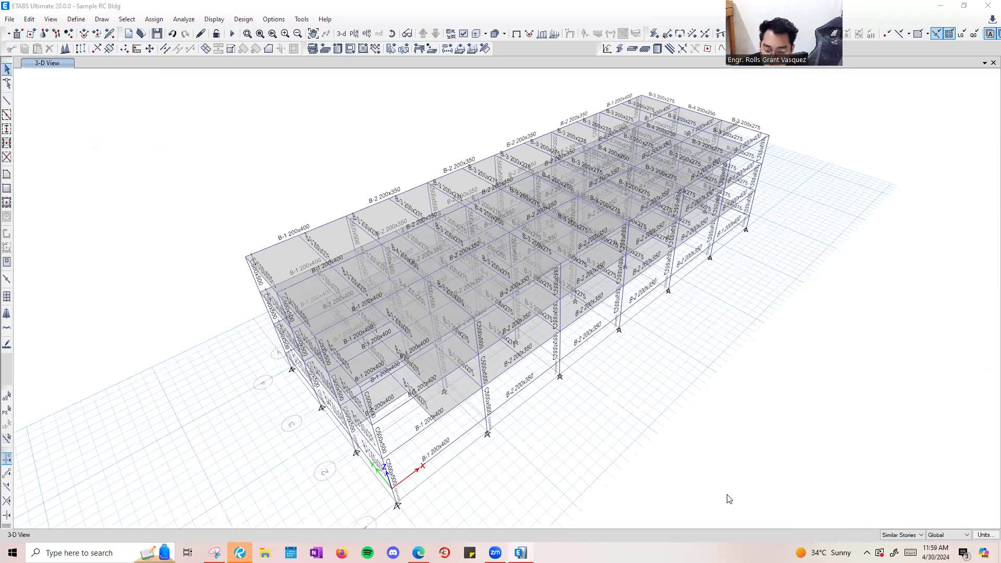
pyautogui.moveTo(608, 282); pyautogui.dragTo(469, 302, button='middle')
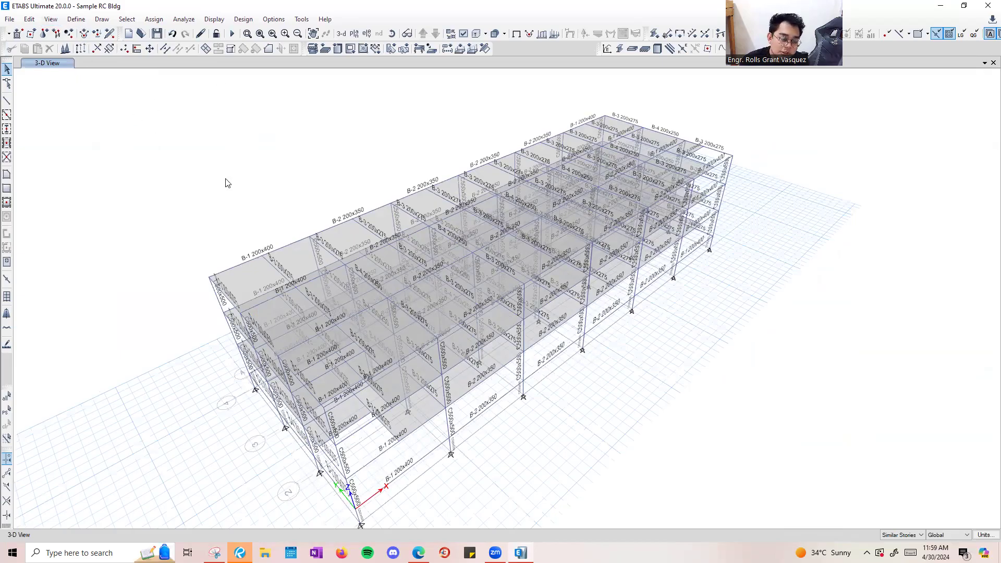
pyautogui.hotkey('ctrl', 'w')
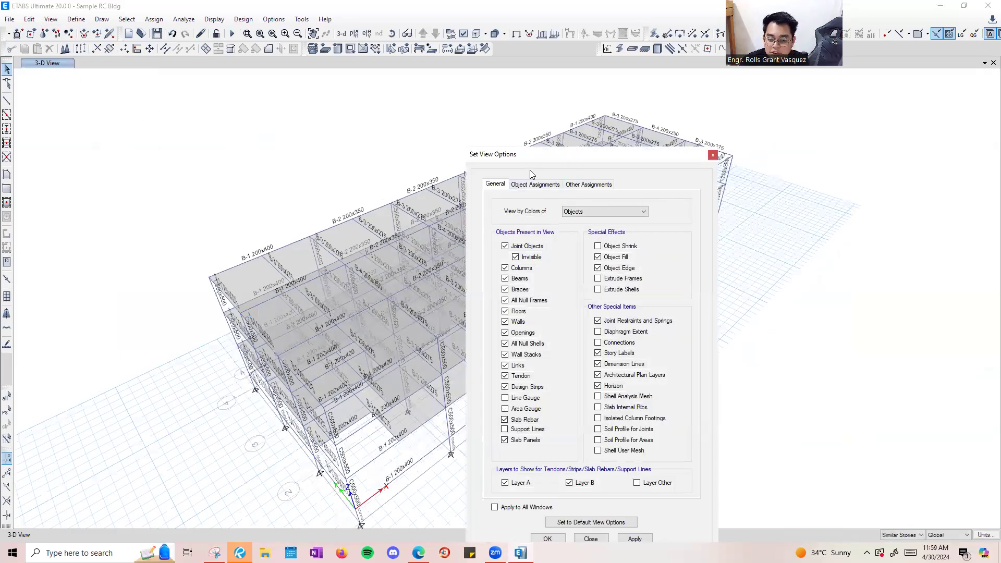
pyautogui.moveTo(527, 159); pyautogui.dragTo(318, 96)
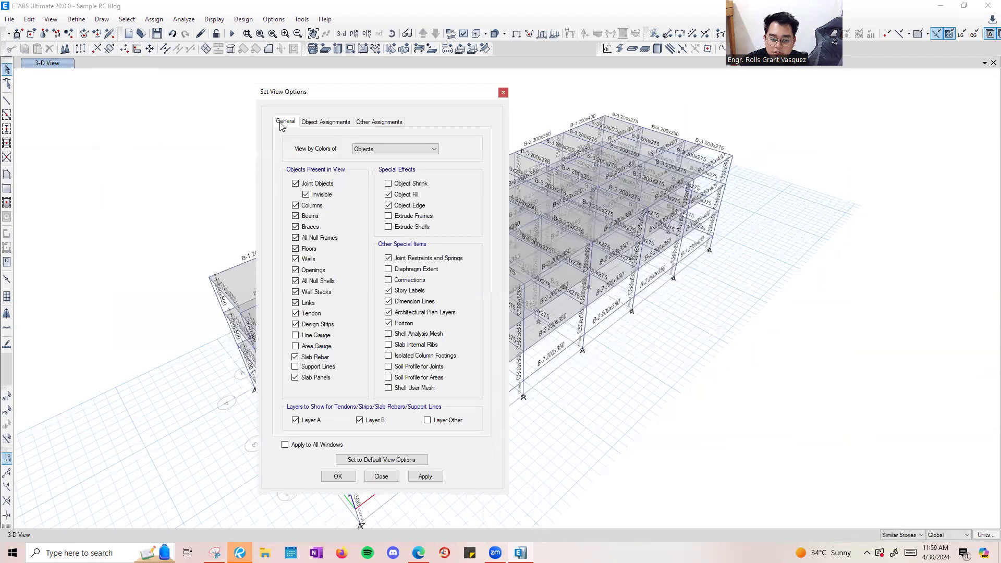
pyautogui.click(503, 93)
# Color the objects in the view by Section Properties, keeping the view options open.
pyautogui.click(51, 19)
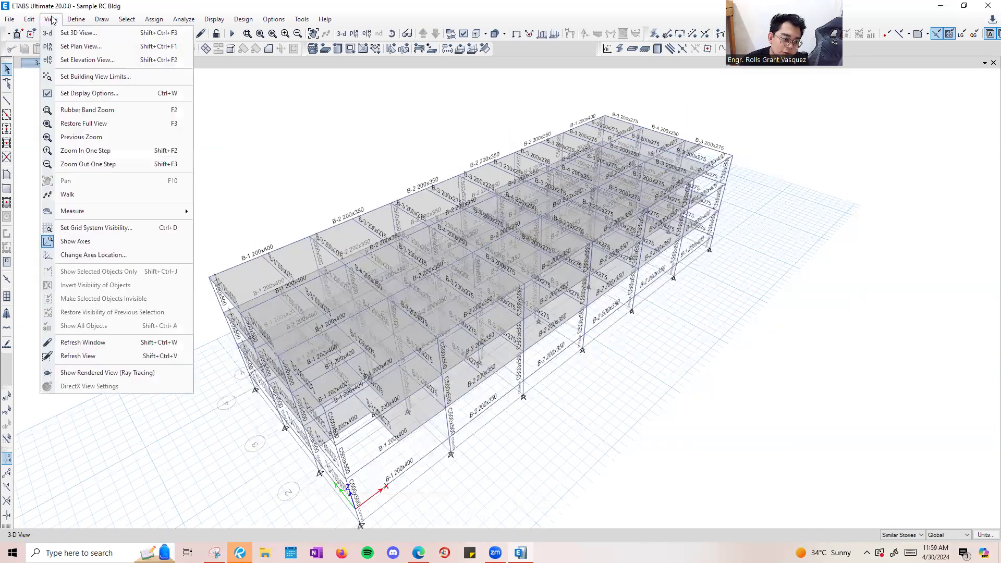
pyautogui.click(90, 94)
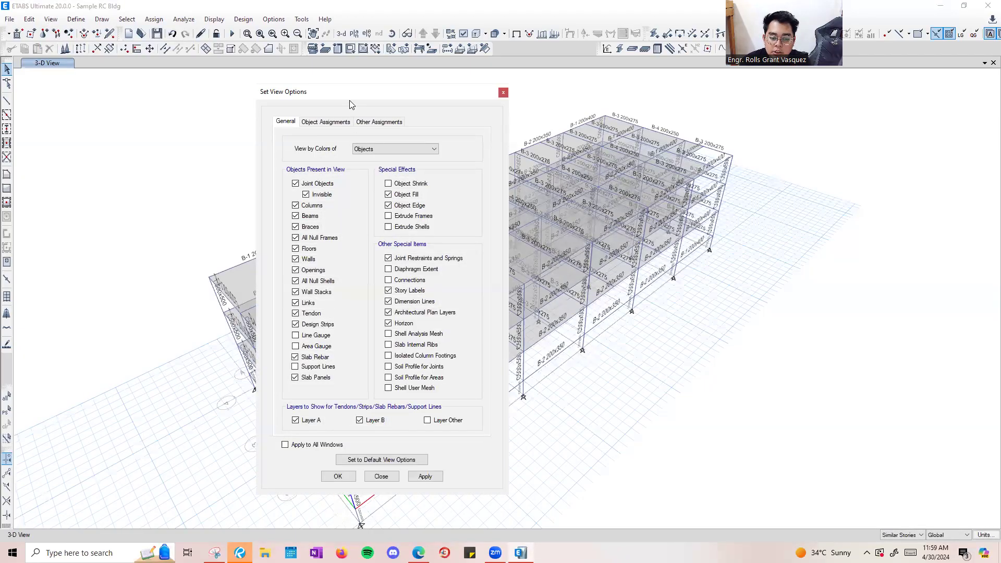
pyautogui.moveTo(338, 92); pyautogui.dragTo(648, 85)
pyautogui.click(704, 143)
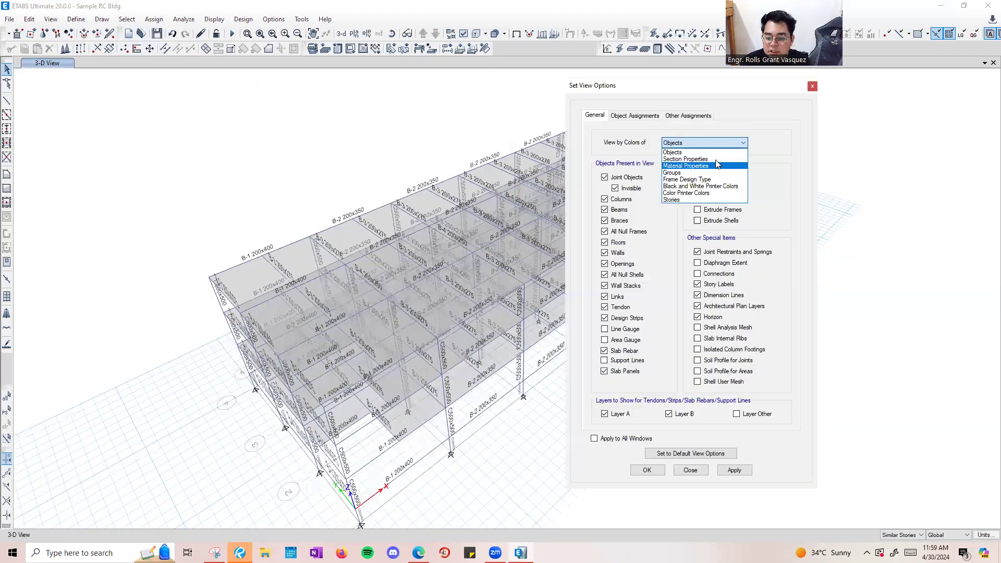
pyautogui.press('Up')
pyautogui.press('Return')
pyautogui.click(740, 443)
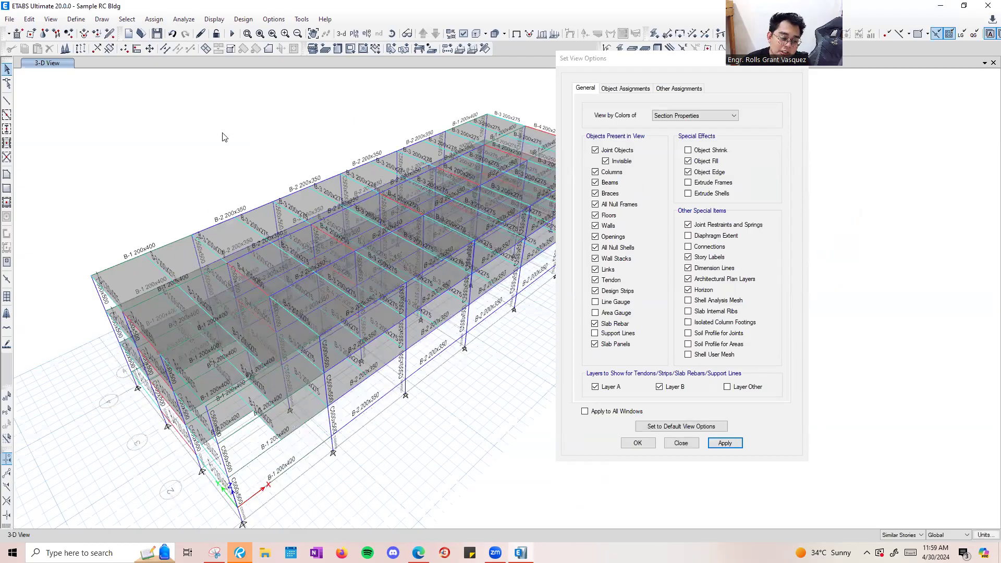
# Examine the beam section colors in the rotated 3-D view and on the floor plans from 4F down to FDN.
pyautogui.click(392, 33)
pyautogui.moveTo(144, 284); pyautogui.dragTo(149, 263)
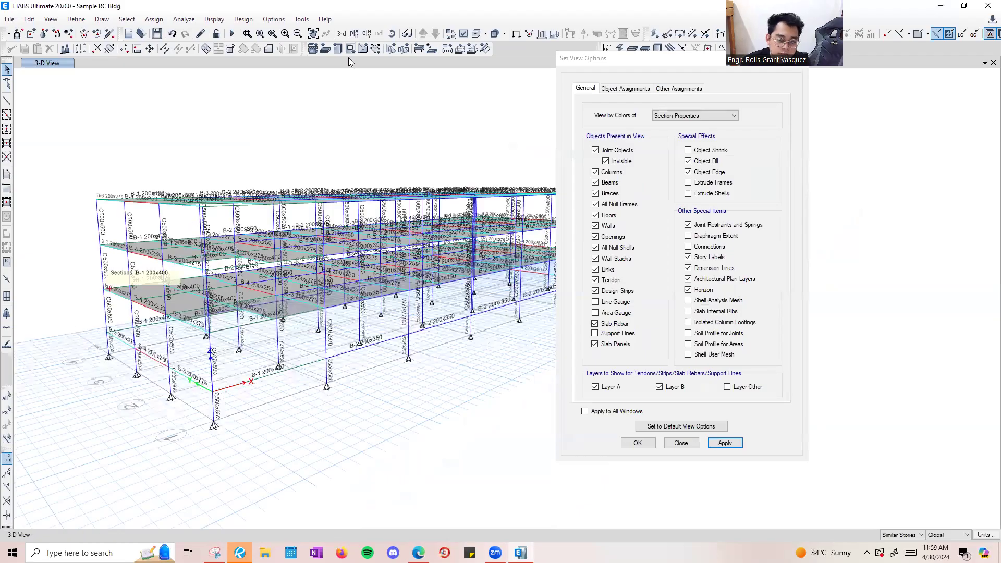
pyautogui.click(540, 399)
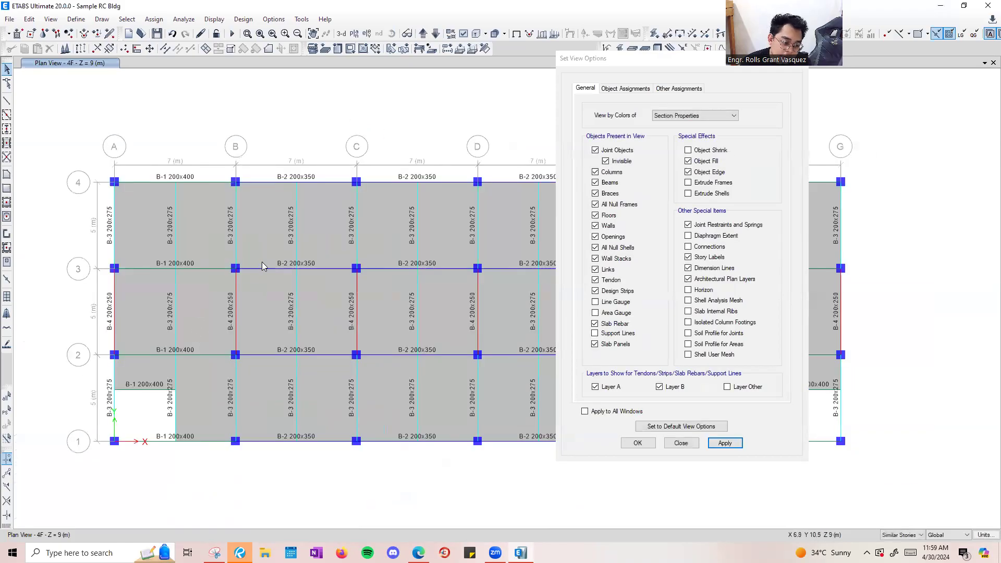
pyautogui.moveTo(398, 239); pyautogui.dragTo(276, 217, button='middle')
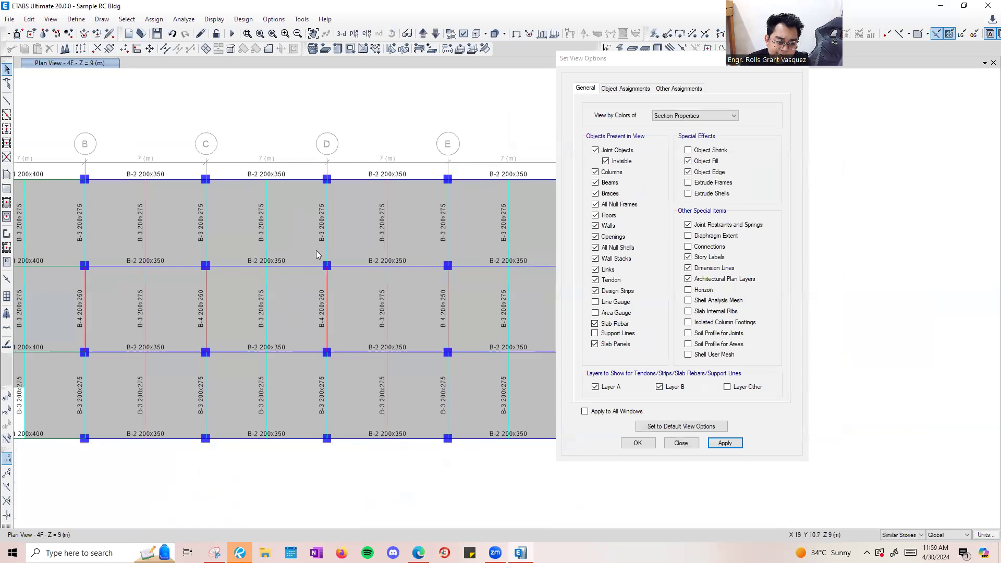
pyautogui.moveTo(286, 254); pyautogui.dragTo(373, 249, button='middle')
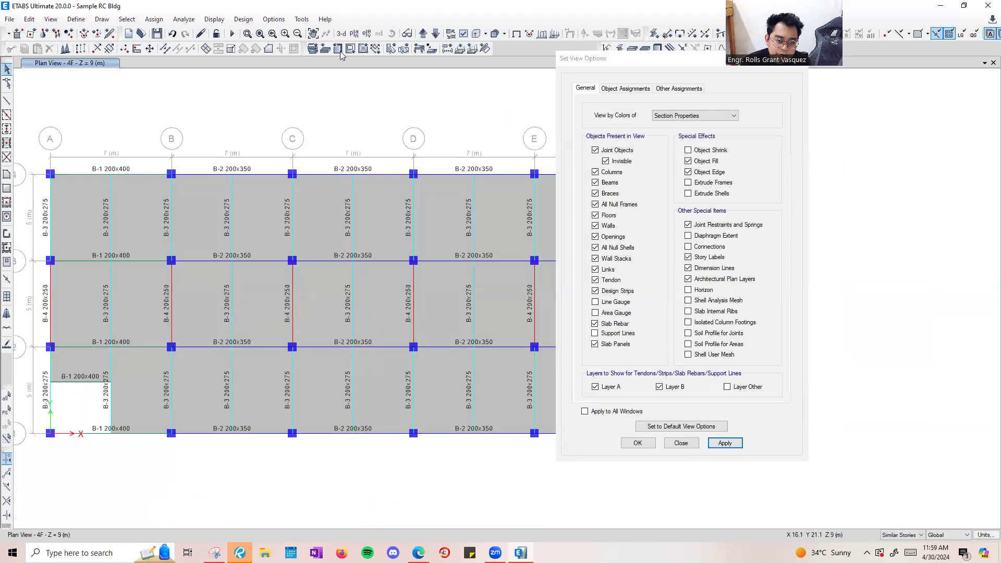
pyautogui.click(435, 33)
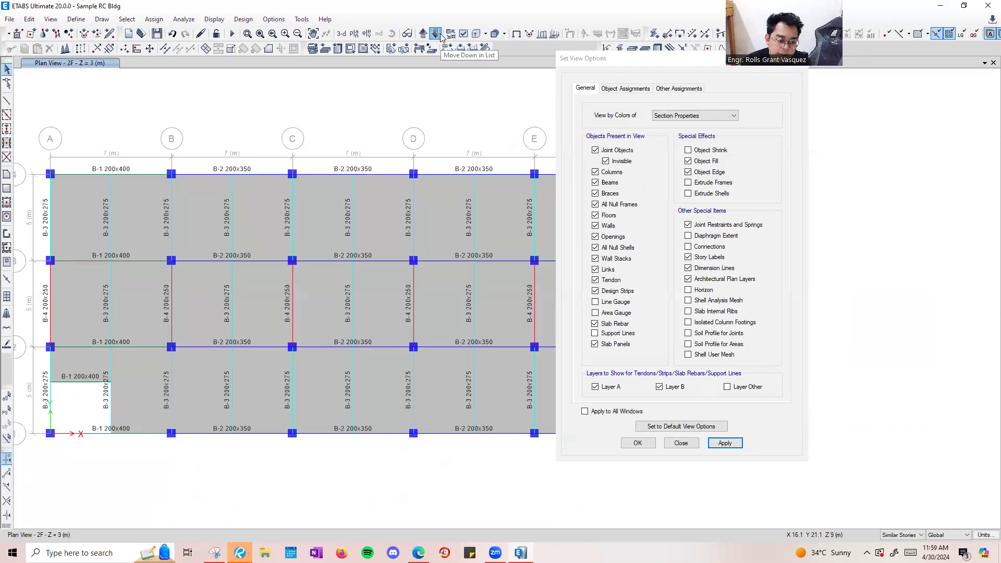
pyautogui.click(441, 35)
pyautogui.click(440, 35)
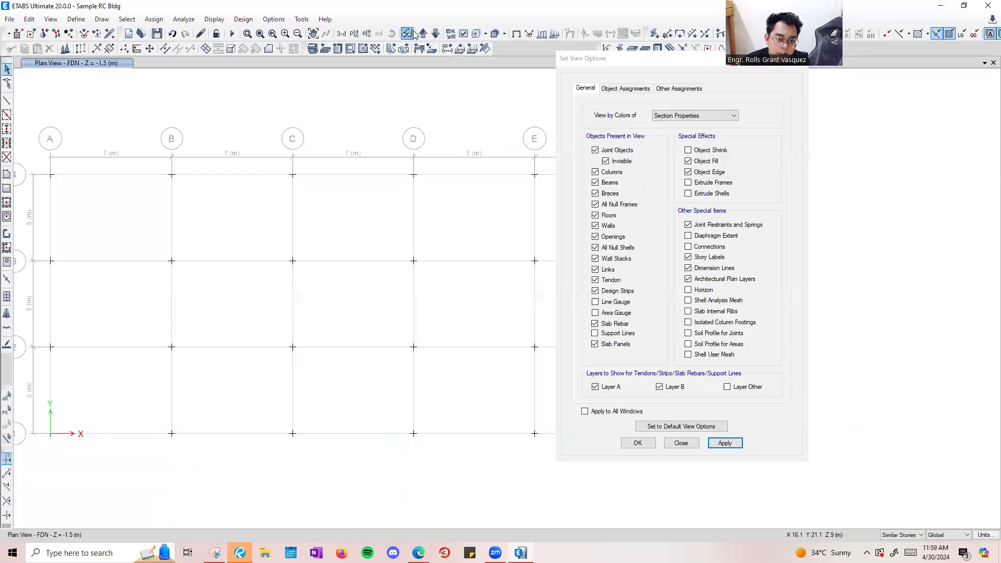
# Return to the 4F plan view and move the view options dialog clear of the floor plan.
pyautogui.click(422, 35)
pyautogui.click(354, 34)
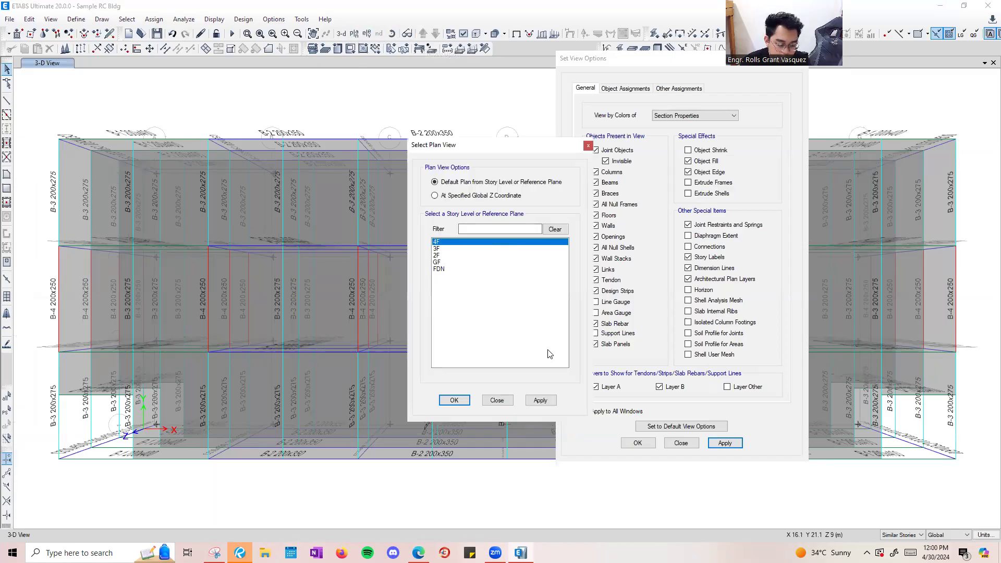
pyautogui.click(540, 400)
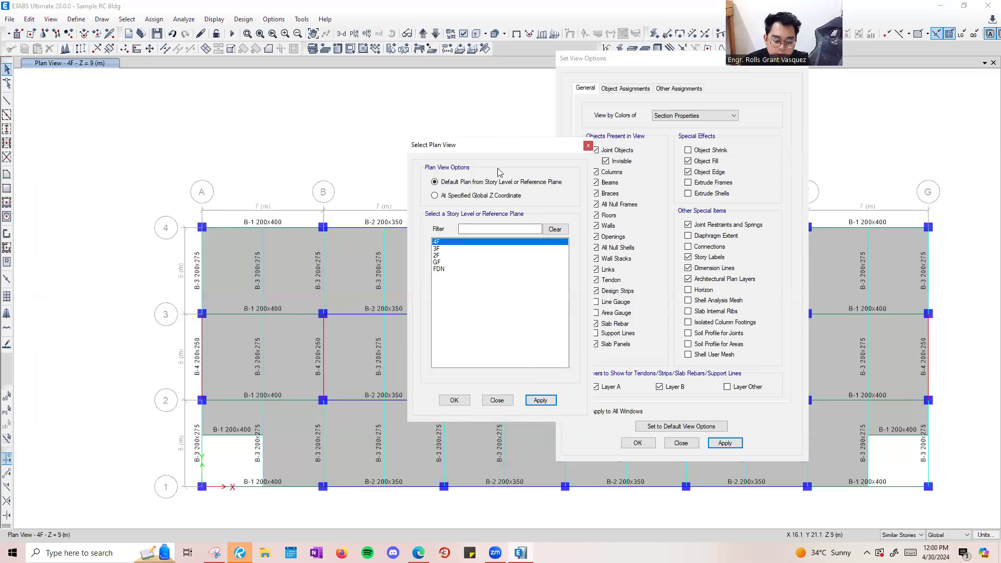
pyautogui.click(589, 146)
pyautogui.moveTo(636, 61); pyautogui.dragTo(929, 68)
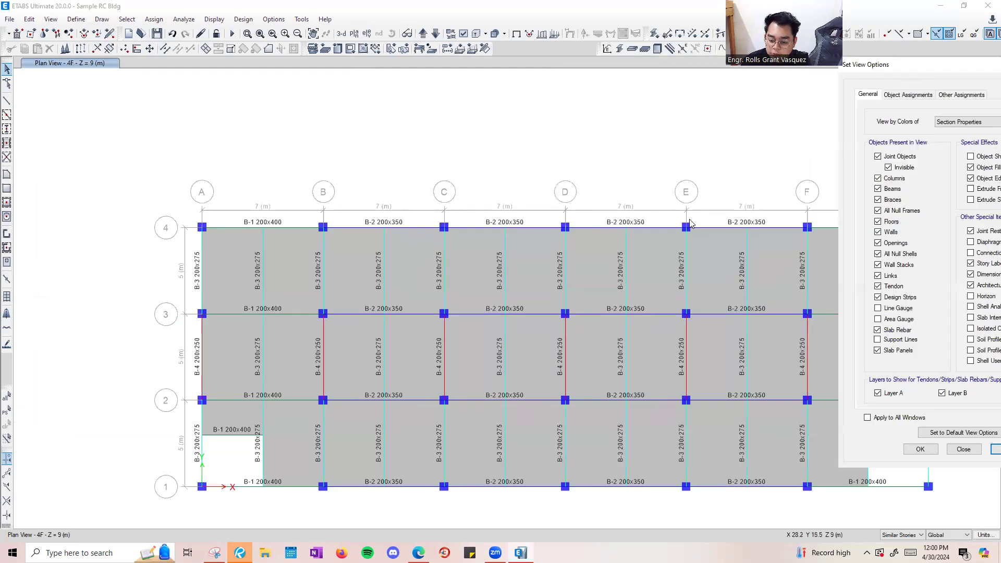
pyautogui.moveTo(688, 223); pyautogui.dragTo(596, 198, button='middle')
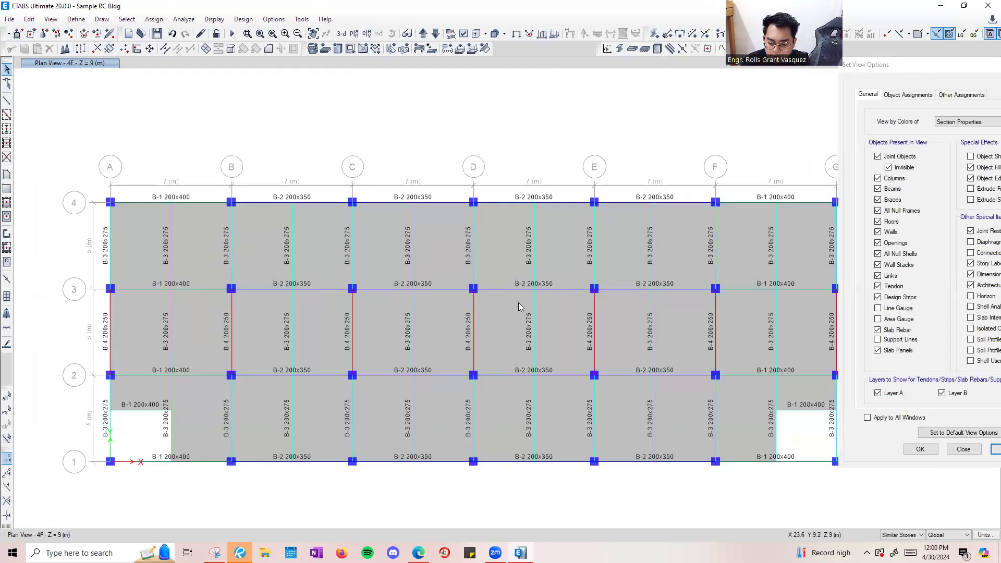
# Assign section B-4 200x250 to all the intermediate beams between grids 2 and 3 on the similar floors.
pyautogui.click(171, 331)
pyautogui.press('Escape')
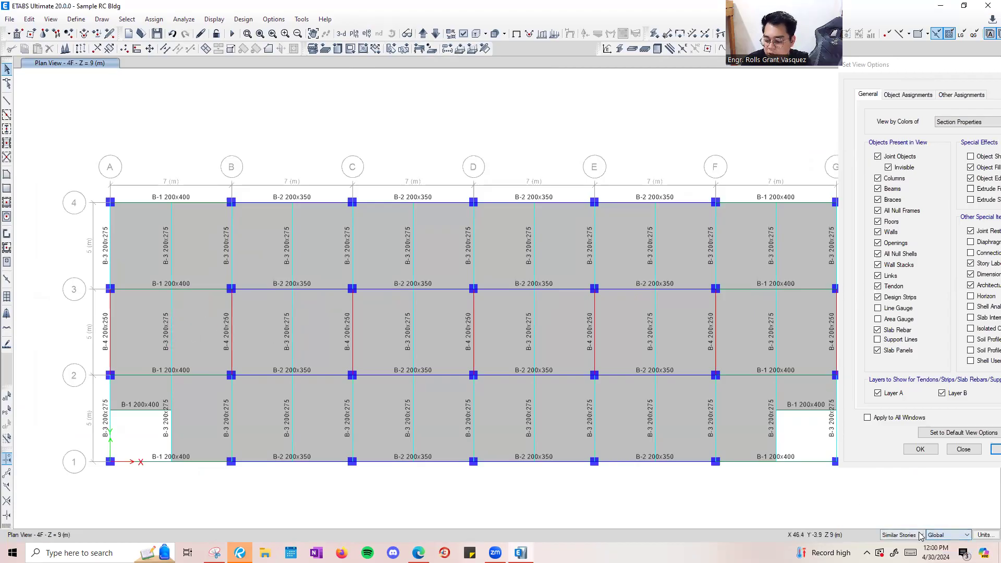
pyautogui.click(171, 333)
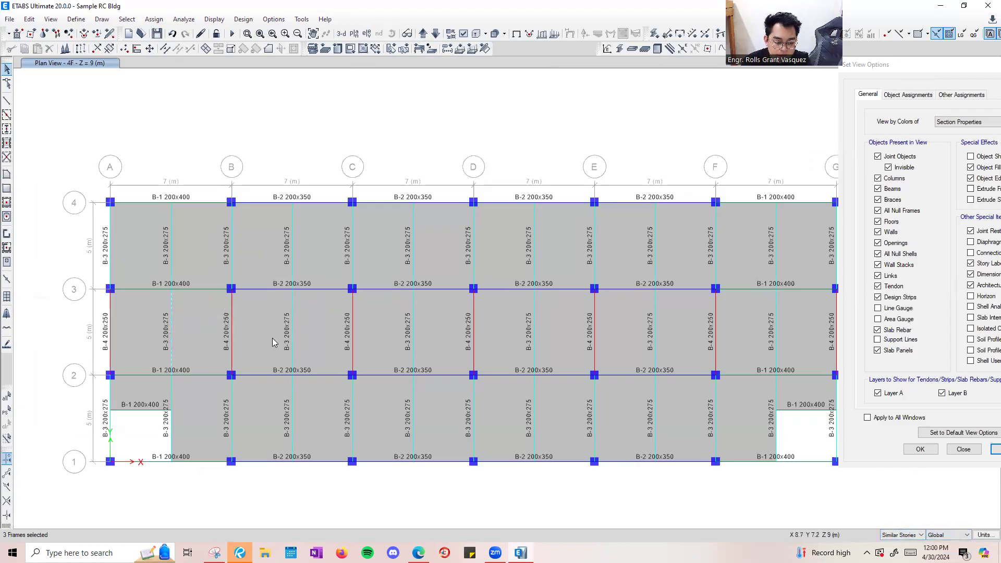
pyautogui.click(292, 336)
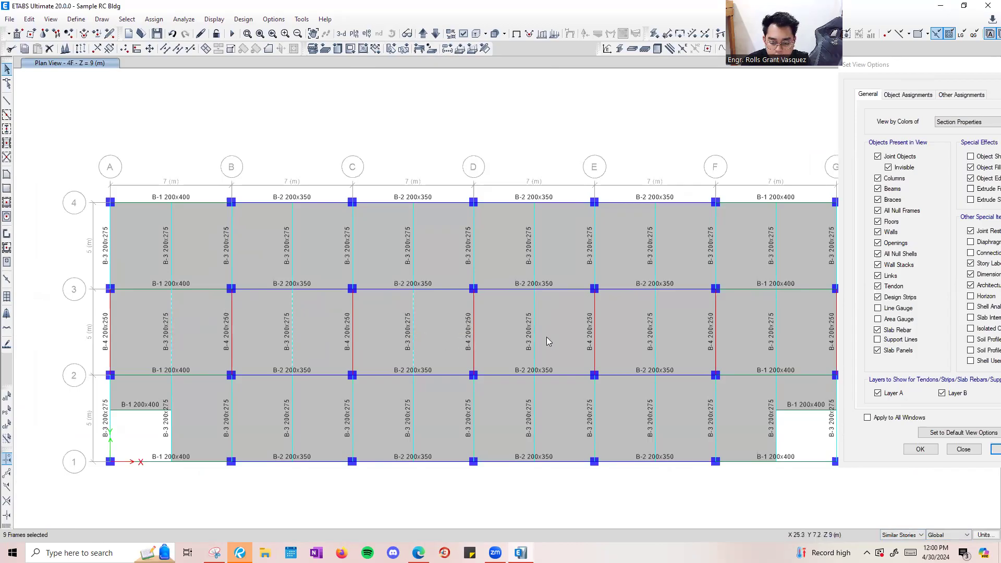
pyautogui.click(530, 336)
pyautogui.click(650, 334)
pyautogui.moveTo(739, 332); pyautogui.dragTo(591, 328, button='middle')
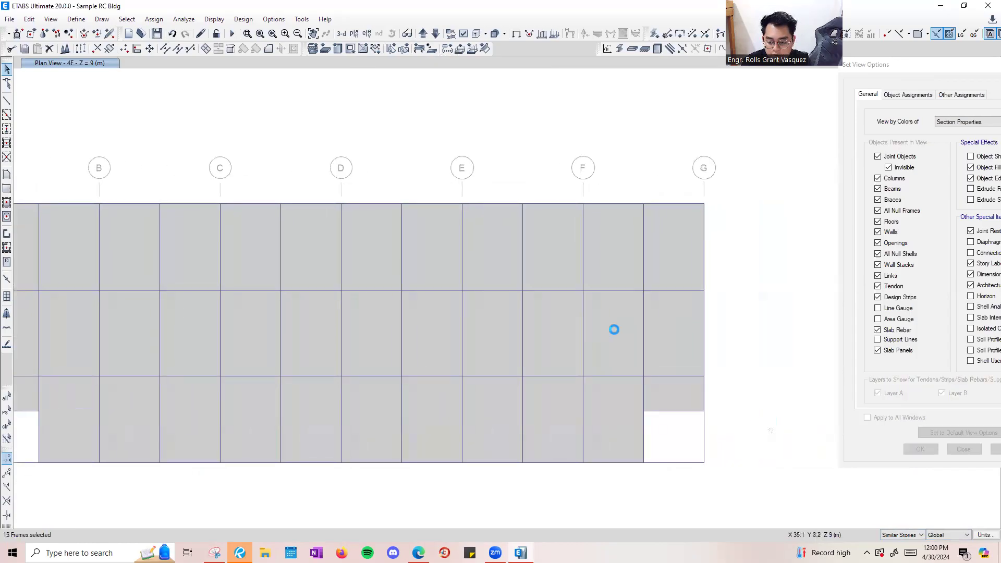
pyautogui.click(643, 336)
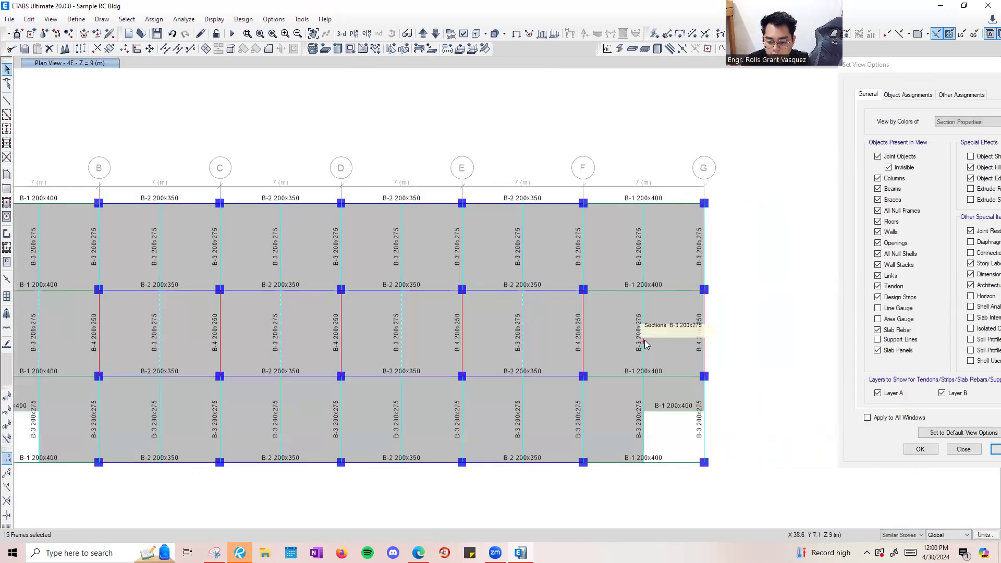
pyautogui.click(154, 19)
pyautogui.moveTo(167, 44)
pyautogui.click(344, 45)
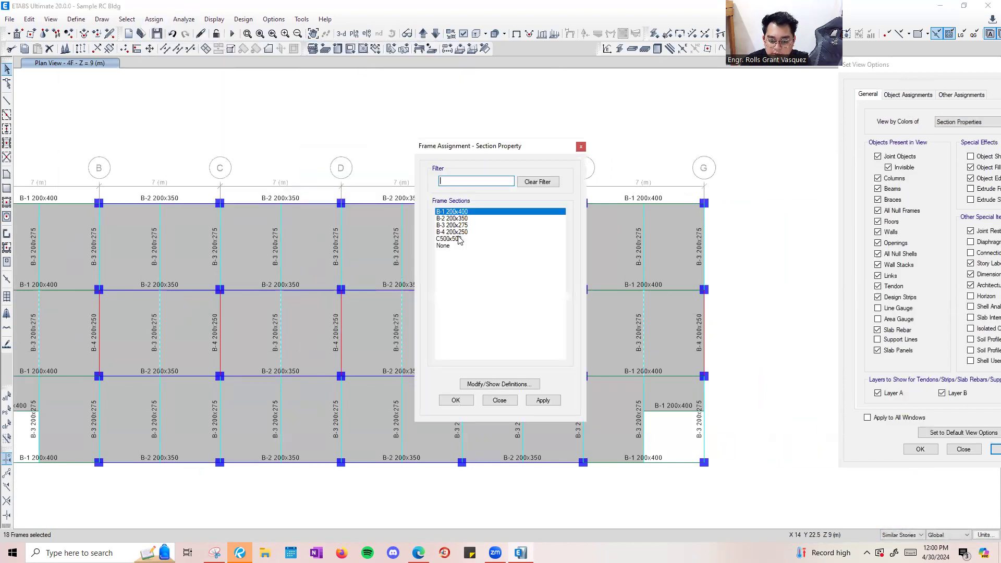
pyautogui.click(452, 224)
pyautogui.click(486, 231)
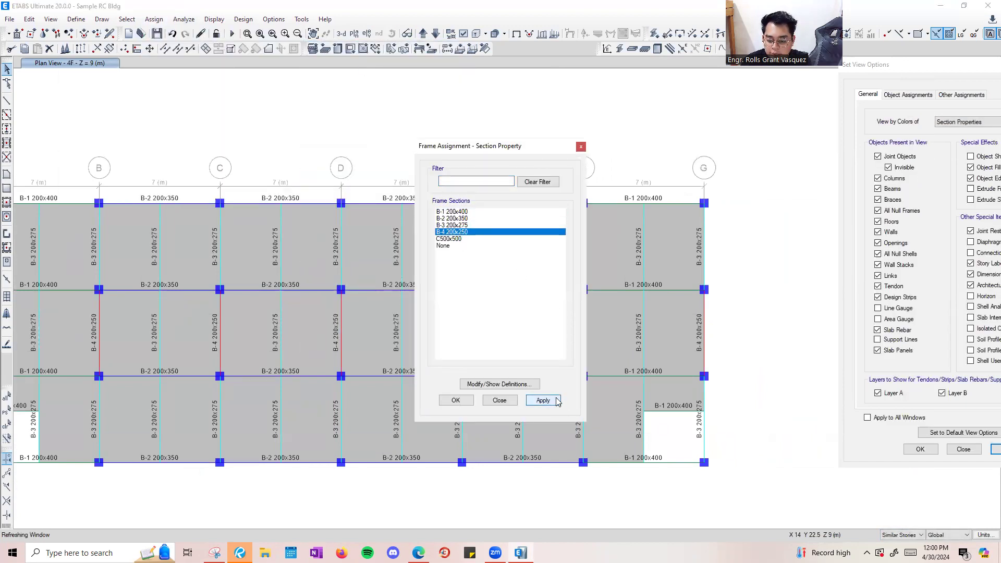
pyautogui.click(554, 400)
pyautogui.click(581, 146)
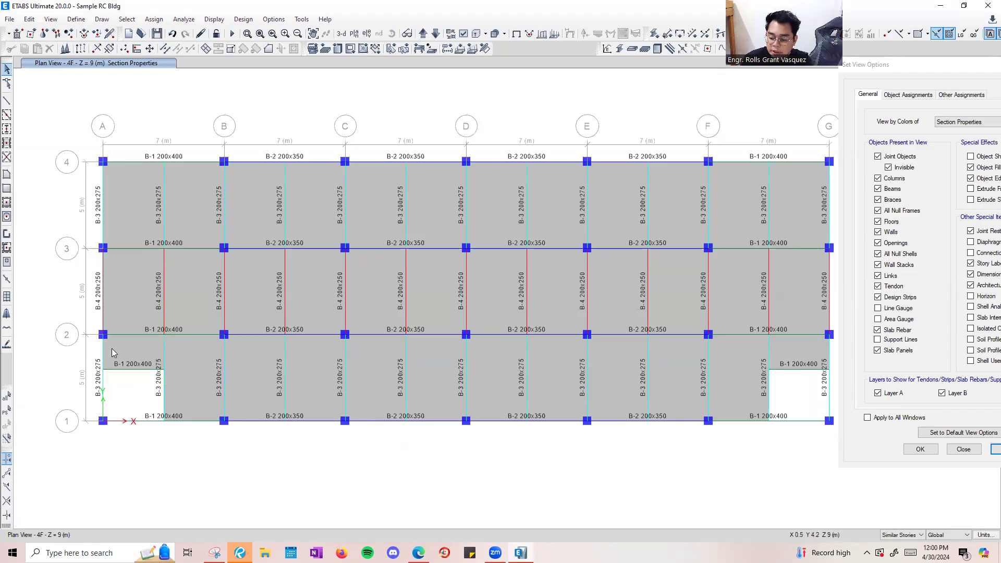
# Assign section B-4 200x250 to the short beams along the edges of both stair openings.
pyautogui.click(125, 370)
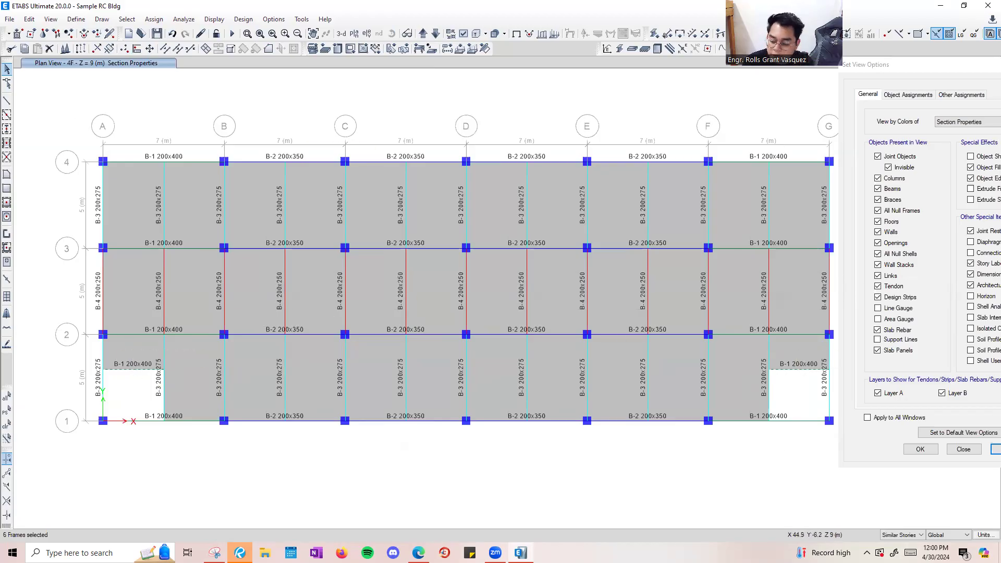
pyautogui.click(154, 19)
pyautogui.moveTo(193, 49)
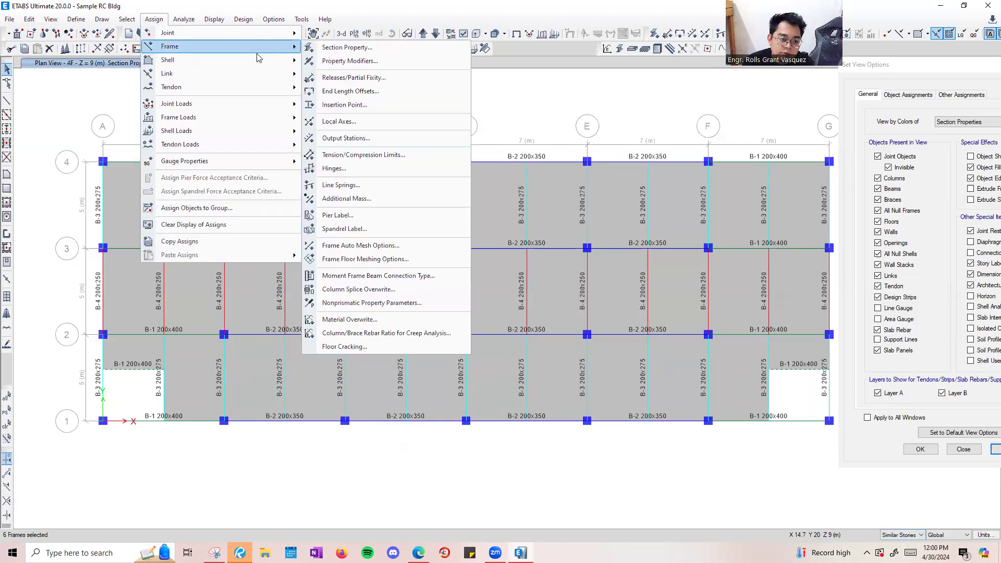
pyautogui.click(345, 48)
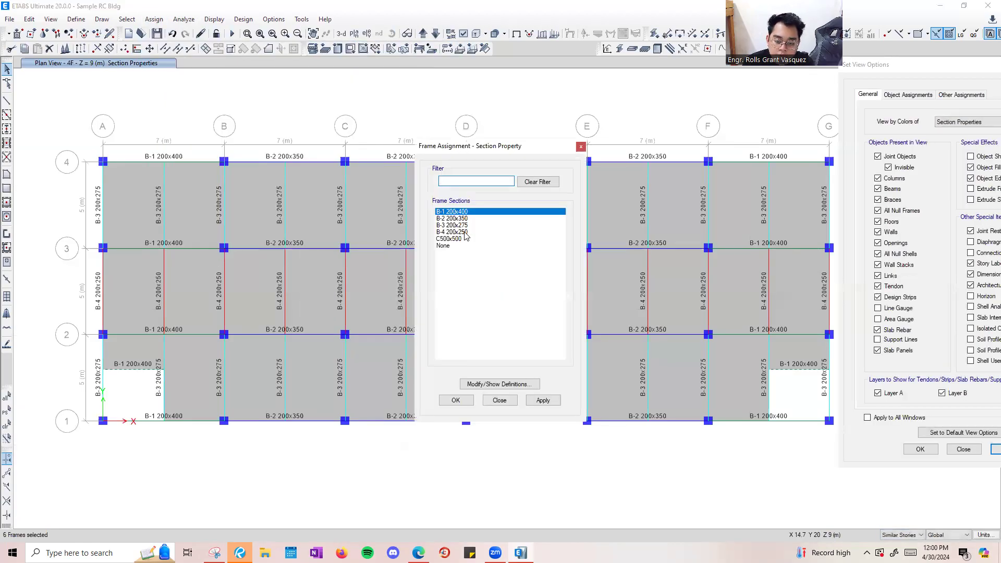
pyautogui.click(464, 233)
pyautogui.click(542, 400)
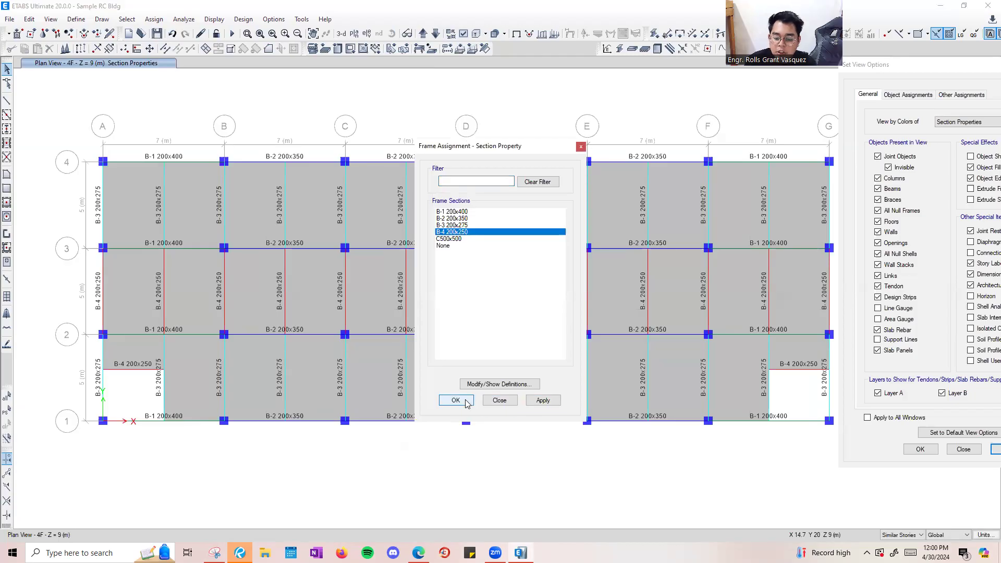
pyautogui.click(456, 399)
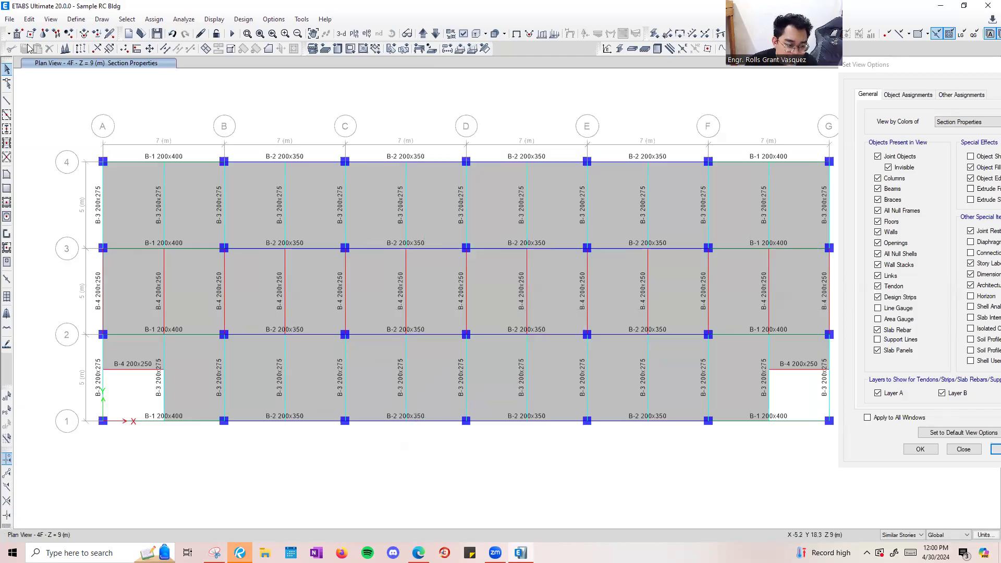
# Change the display color of frame section B-3 200x275 to pink (255, 0, 128).
pyautogui.click(76, 19)
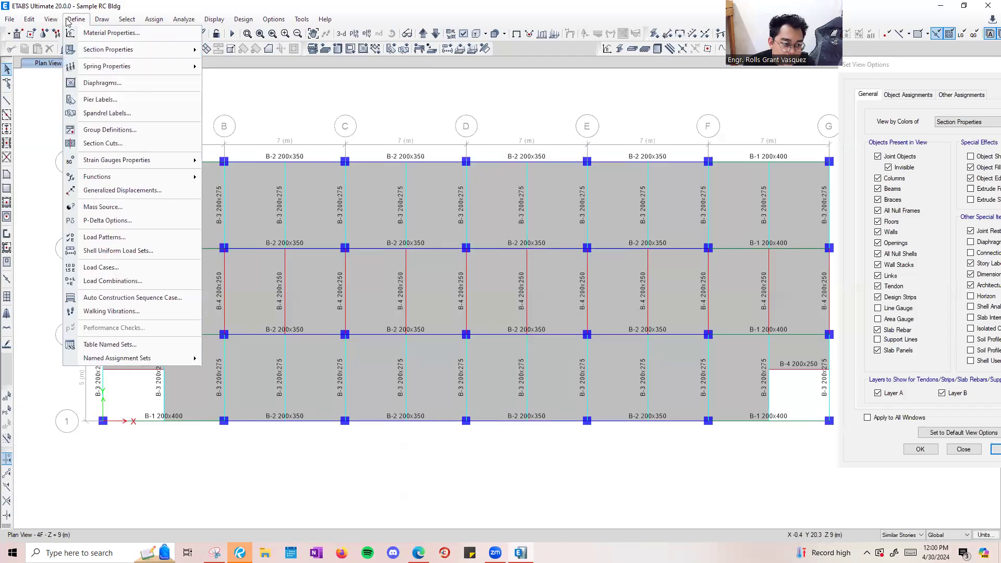
pyautogui.moveTo(105, 49)
pyautogui.click(229, 49)
pyautogui.click(408, 272)
pyautogui.click(412, 267)
pyautogui.click(412, 259)
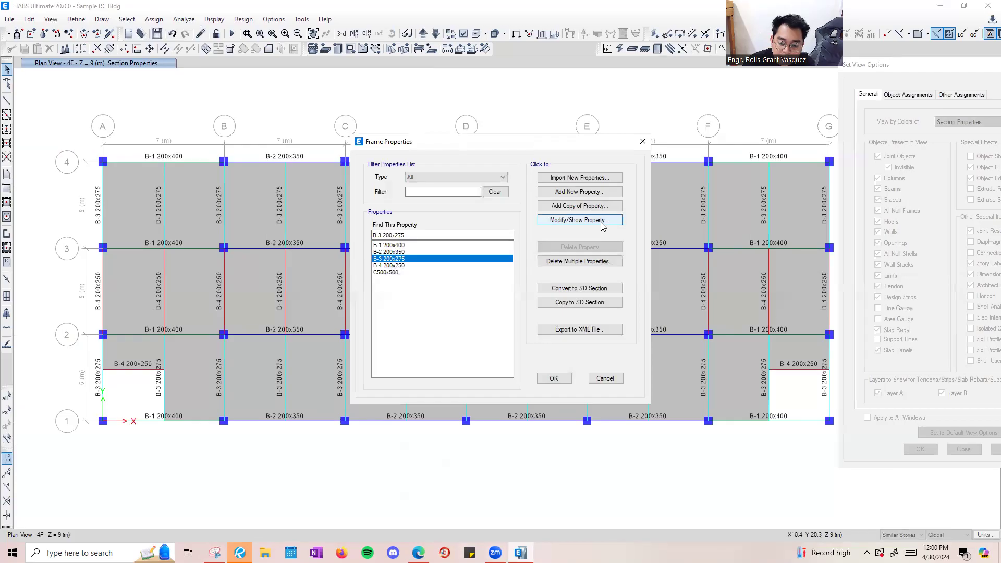
pyautogui.click(593, 221)
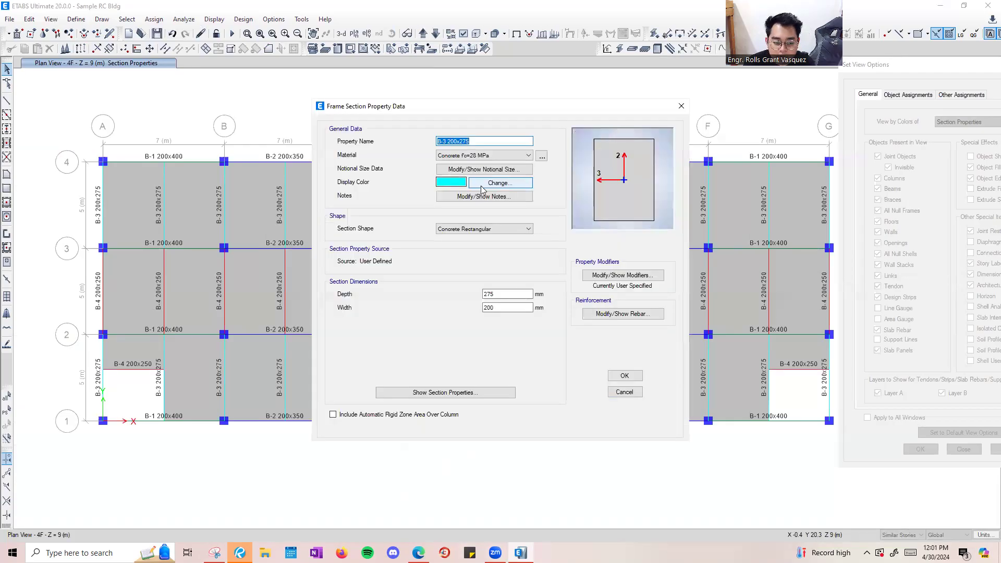
pyautogui.click(478, 185)
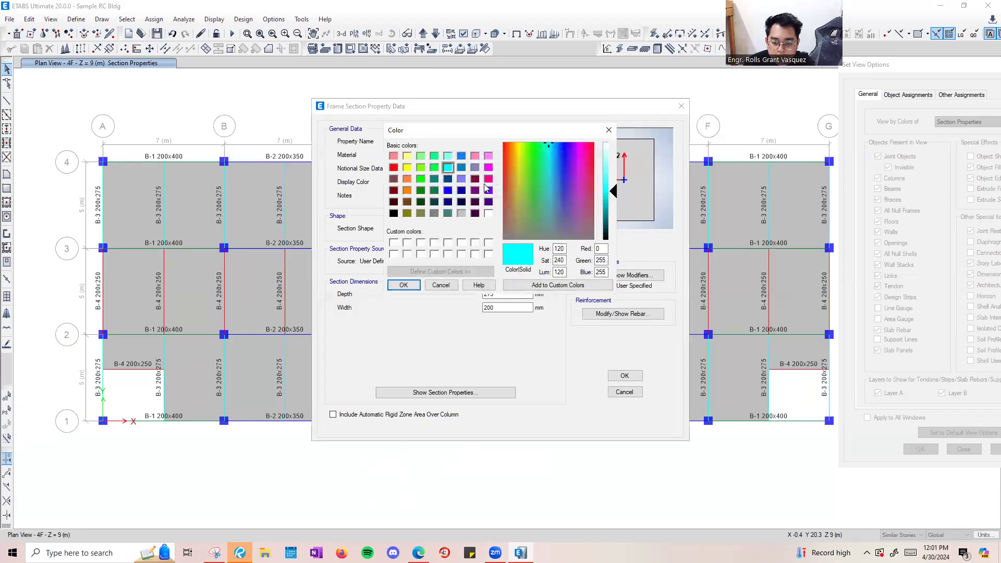
pyautogui.click(489, 179)
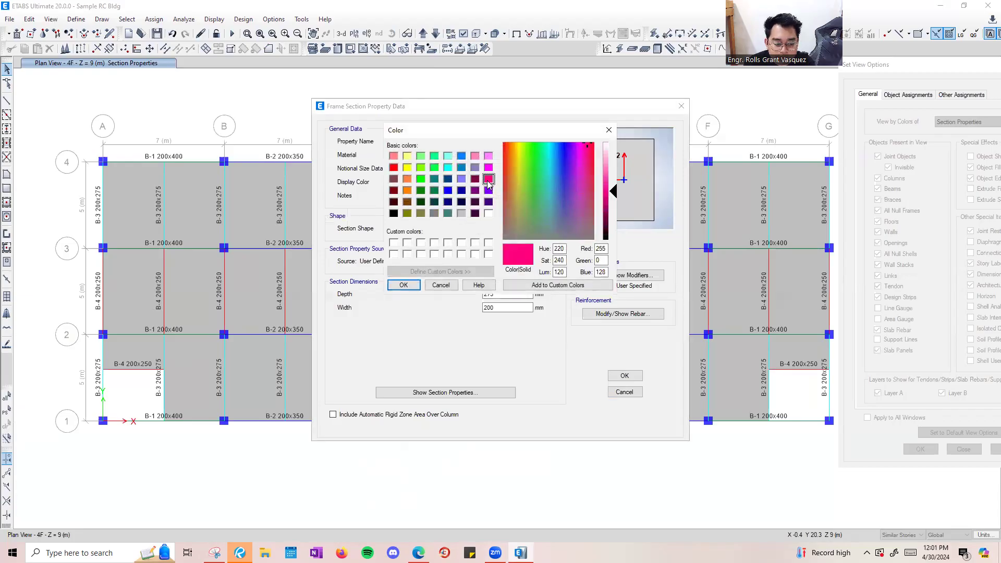
pyautogui.click(412, 287)
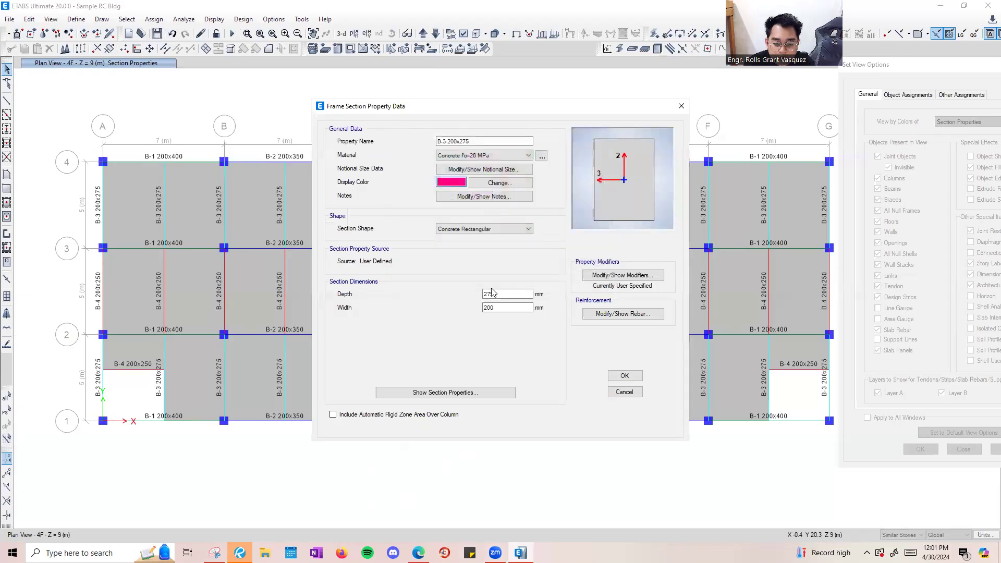
pyautogui.click(624, 376)
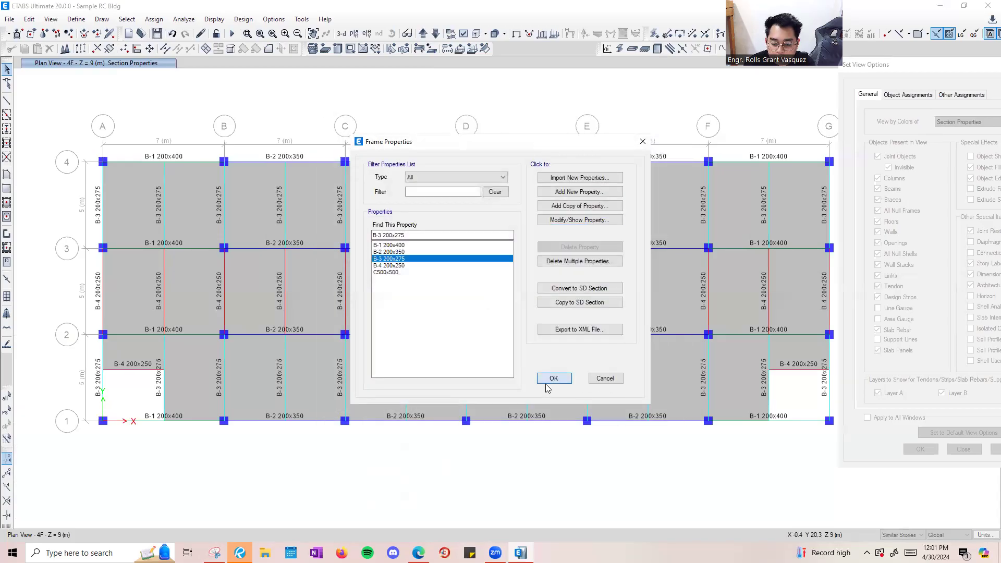
pyautogui.click(547, 381)
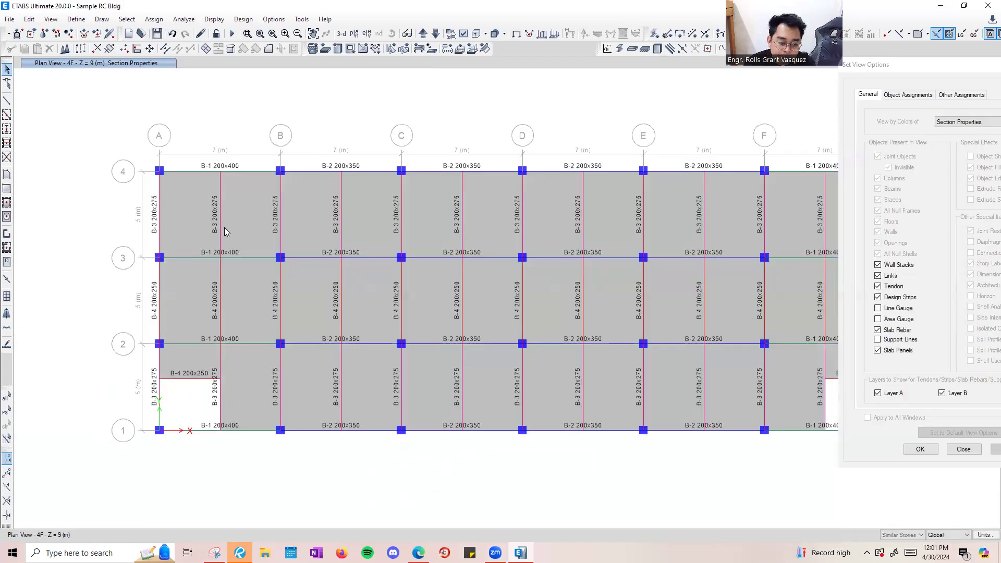
# Change the display color of frame section B-4 200x250 to purple.
pyautogui.click(76, 19)
pyautogui.moveTo(131, 47)
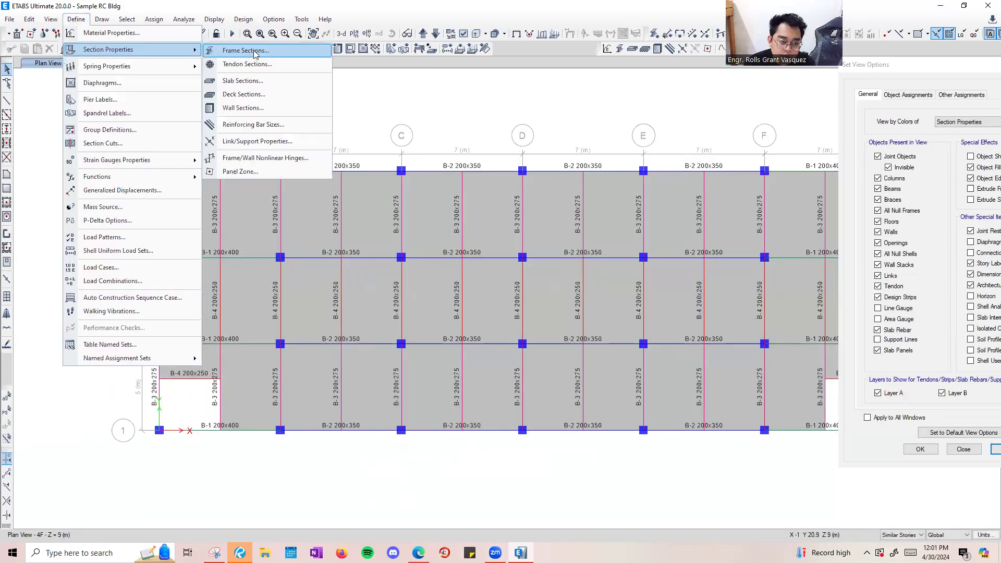
pyautogui.click(255, 49)
pyautogui.click(427, 266)
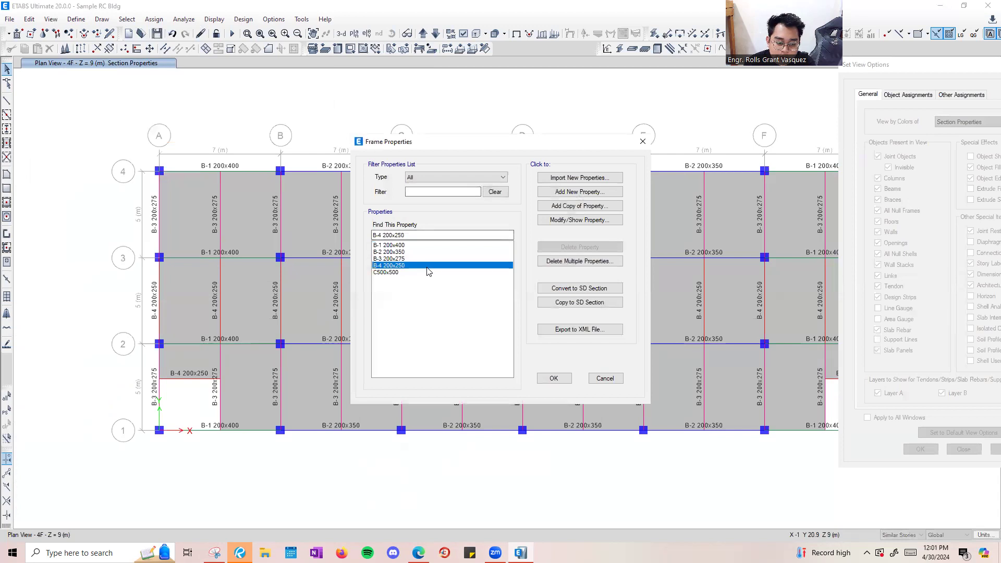
pyautogui.click(580, 221)
pyautogui.click(500, 184)
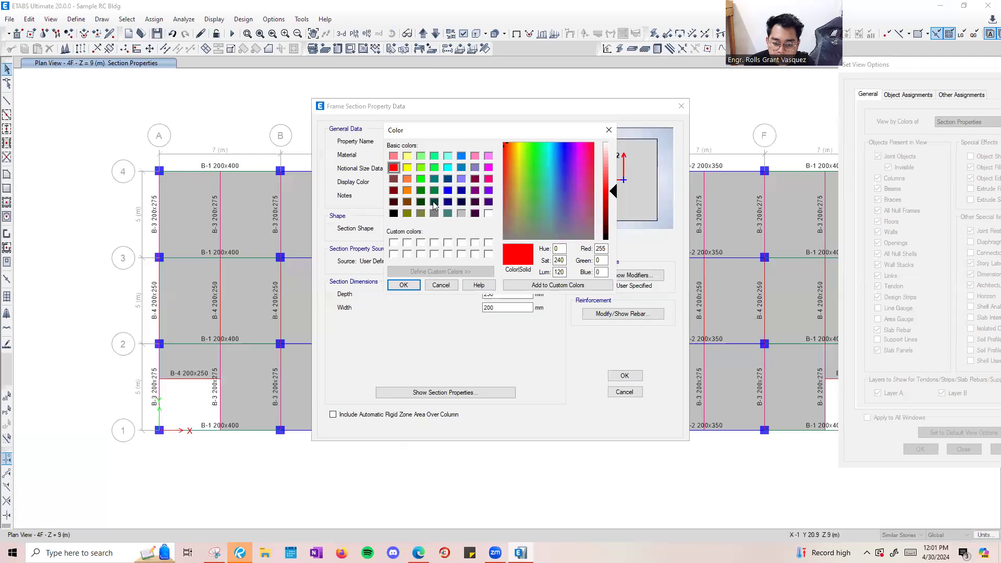
pyautogui.click(488, 191)
pyautogui.click(402, 285)
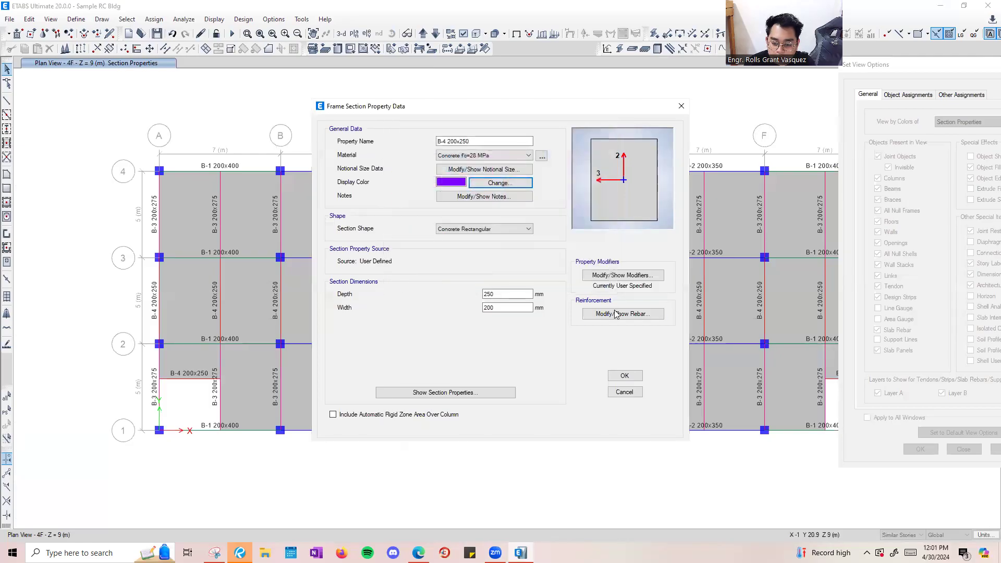
pyautogui.click(624, 376)
pyautogui.click(563, 383)
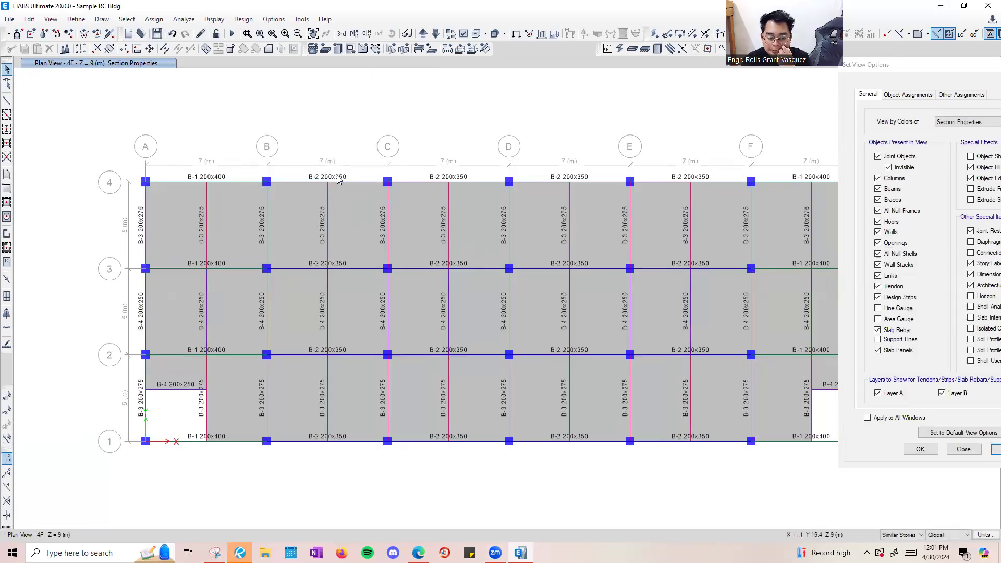
# Change the display color of the Slab 150 property to light yellow and save the model.
pyautogui.click(76, 18)
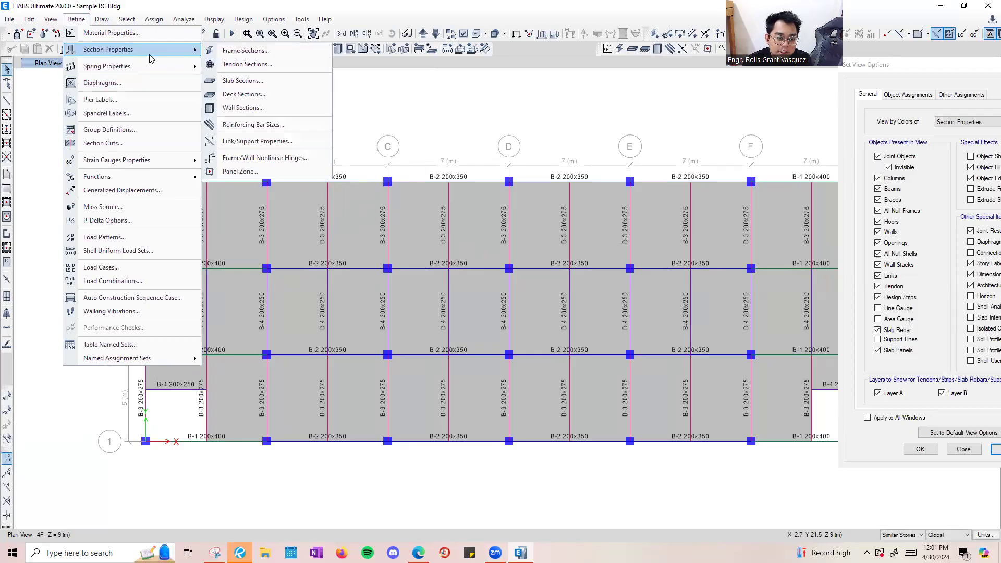
pyautogui.click(242, 80)
pyautogui.click(451, 242)
pyautogui.click(559, 266)
pyautogui.click(553, 235)
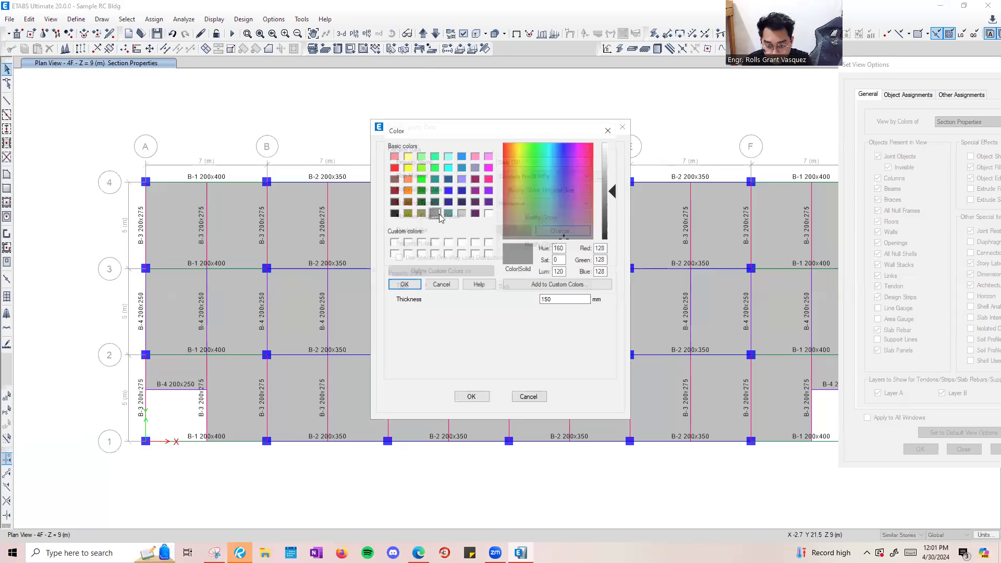
pyautogui.click(407, 157)
pyautogui.click(407, 287)
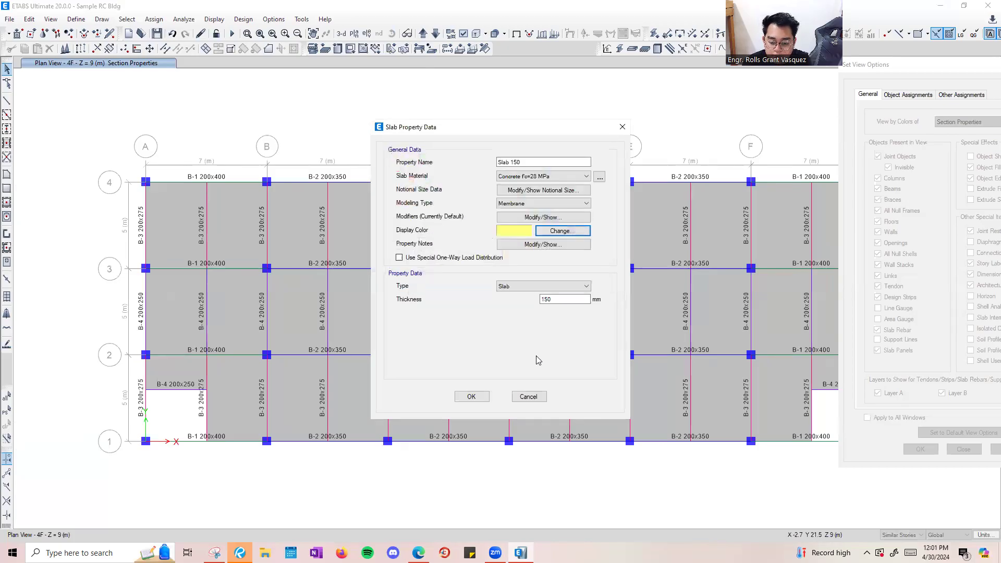
pyautogui.click(471, 396)
pyautogui.click(557, 308)
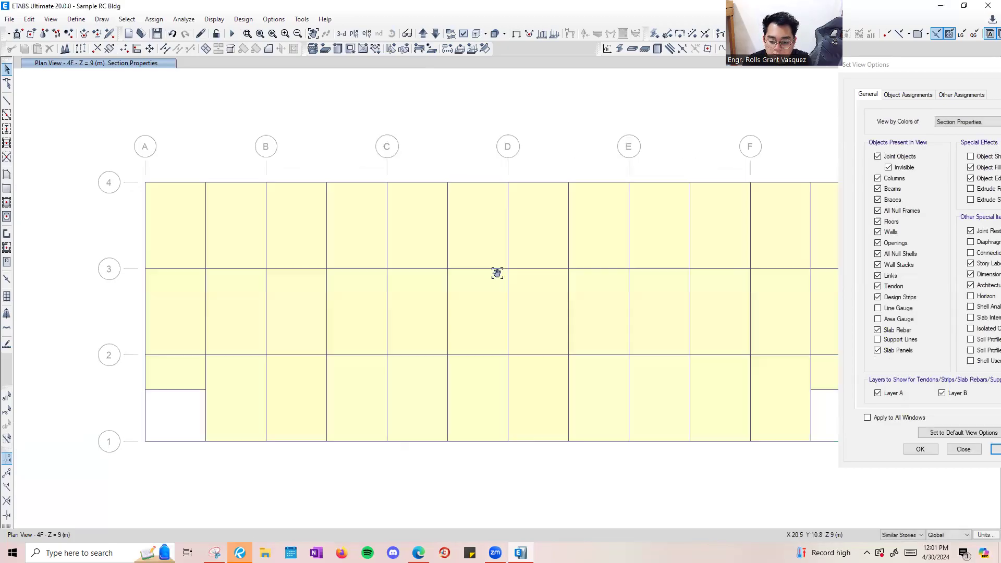
pyautogui.moveTo(550, 176); pyautogui.dragTo(446, 136, button='middle')
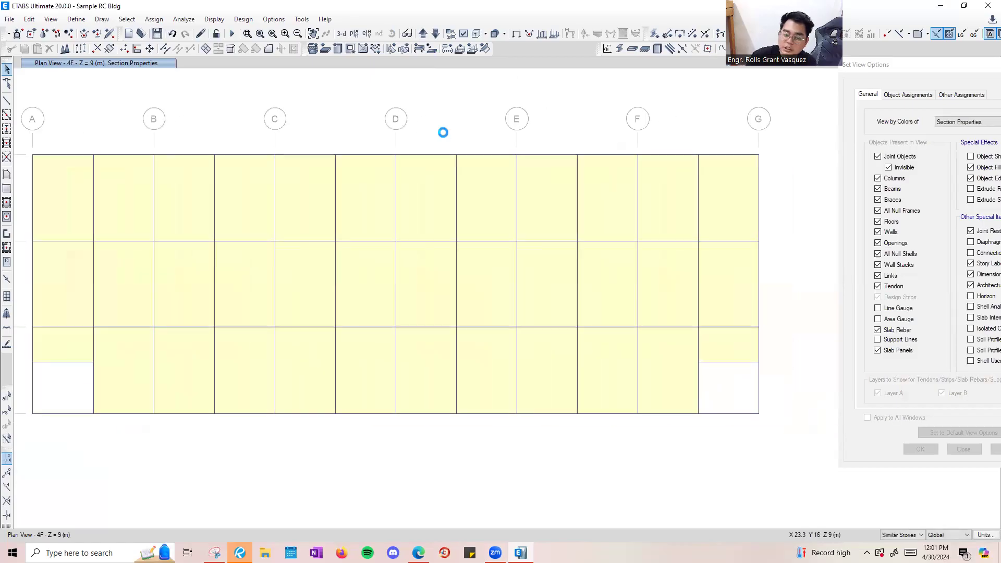
pyautogui.click(157, 34)
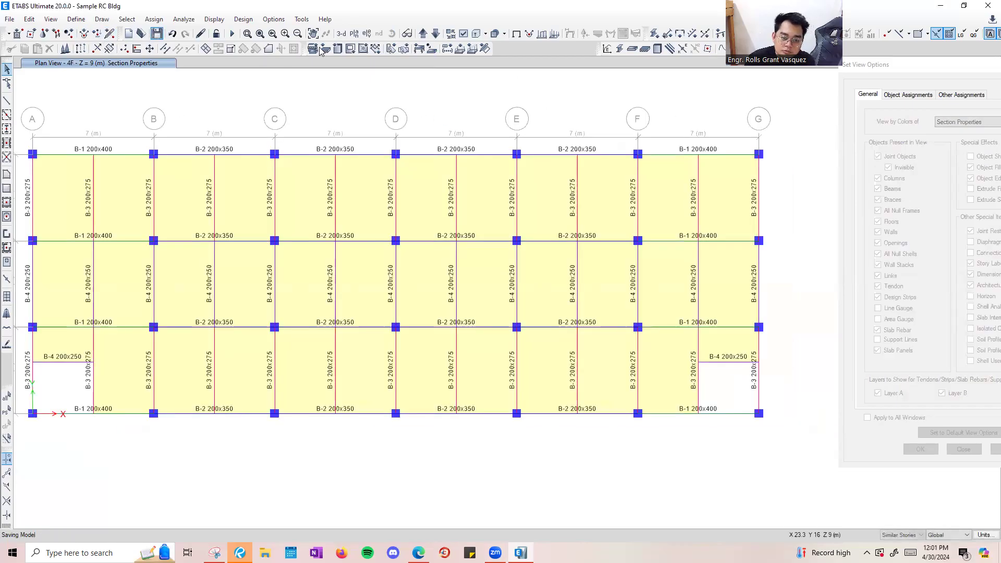
# View the recolored building in 3-D and return to the 4F plan view.
pyautogui.click(341, 34)
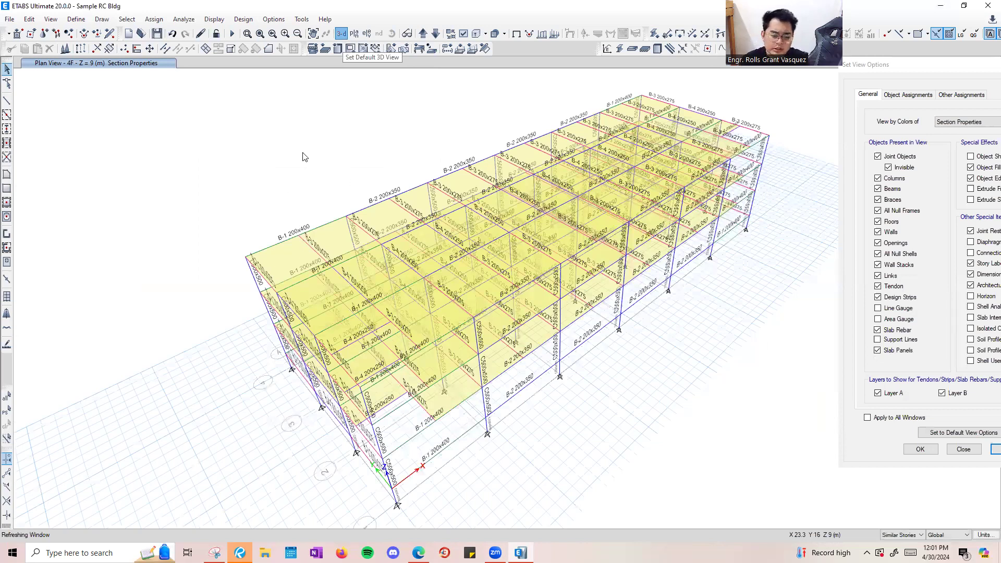
pyautogui.scroll(5, 312, 165)
pyautogui.click(354, 34)
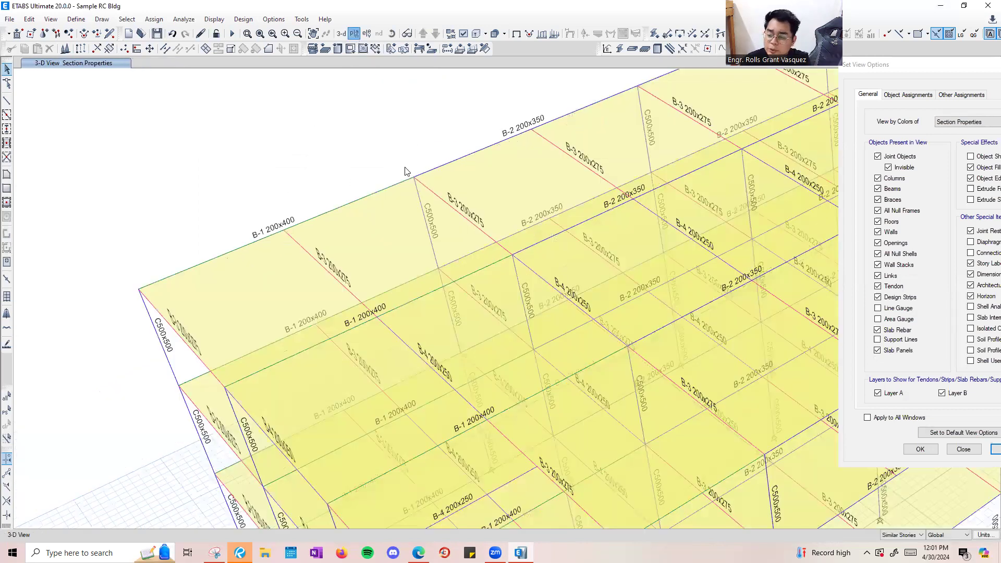
pyautogui.click(547, 400)
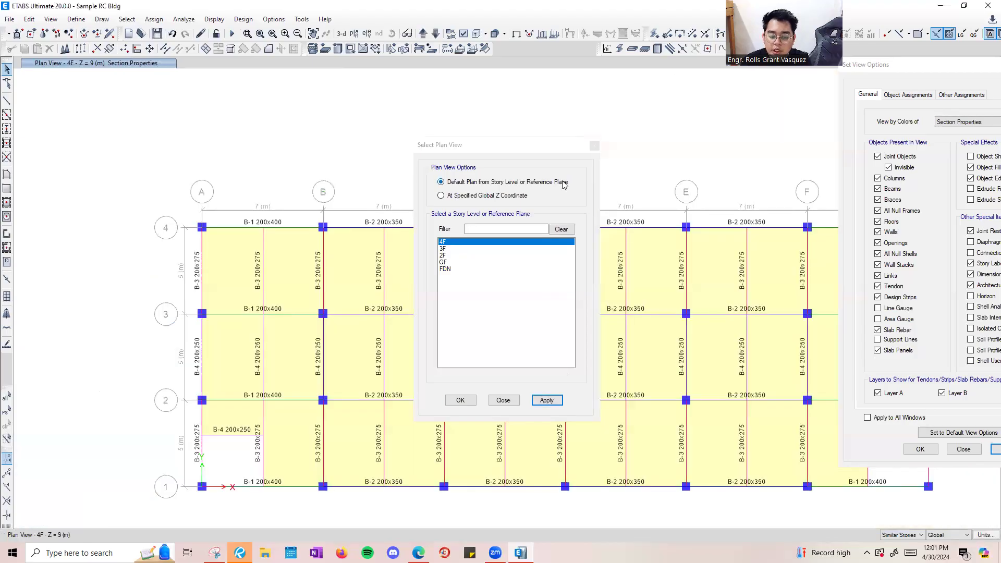
# Toggle the extruded frames display on and off in the 4F plan view.
pyautogui.click(594, 146)
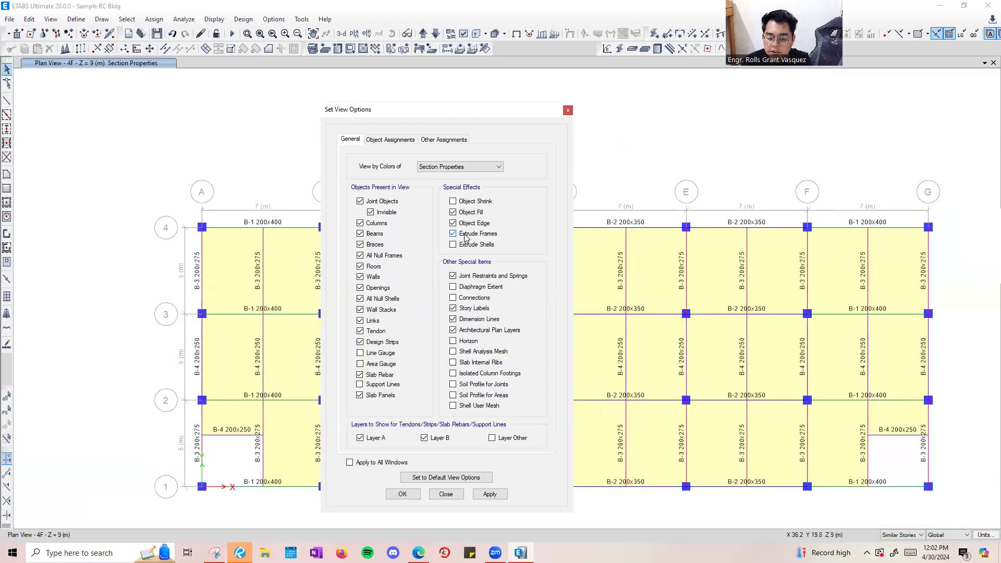
pyautogui.moveTo(454, 109); pyautogui.dragTo(601, 48)
pyautogui.click(601, 172)
pyautogui.click(637, 433)
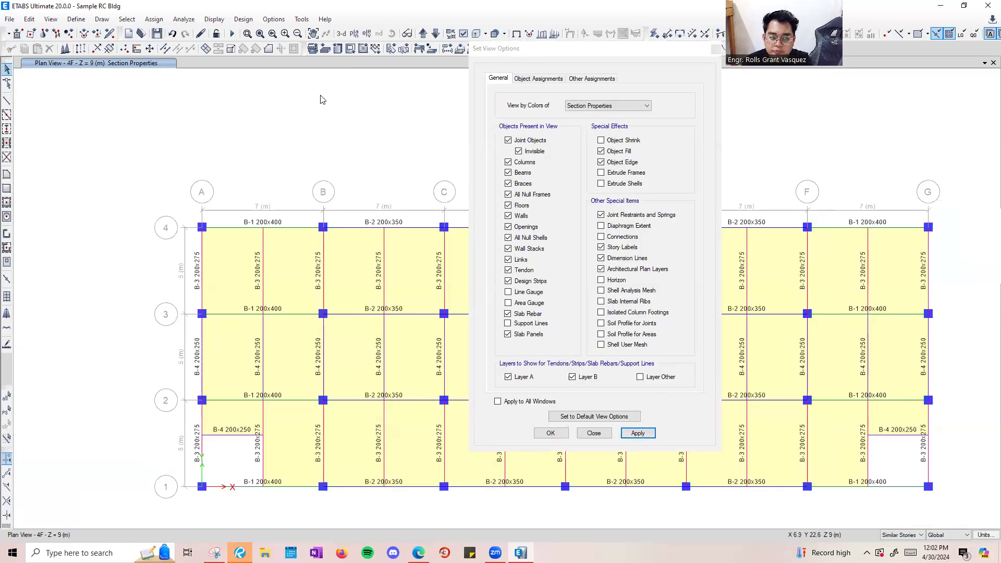
pyautogui.click(601, 173)
pyautogui.click(636, 433)
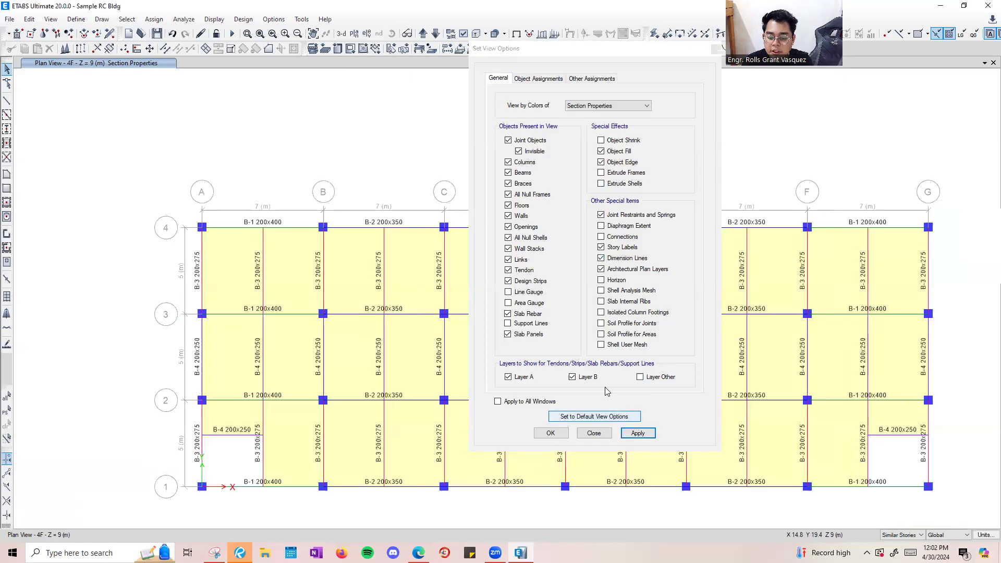
# Show extruded frames in the 4F plan view and hide the section property labels.
pyautogui.click(516, 34)
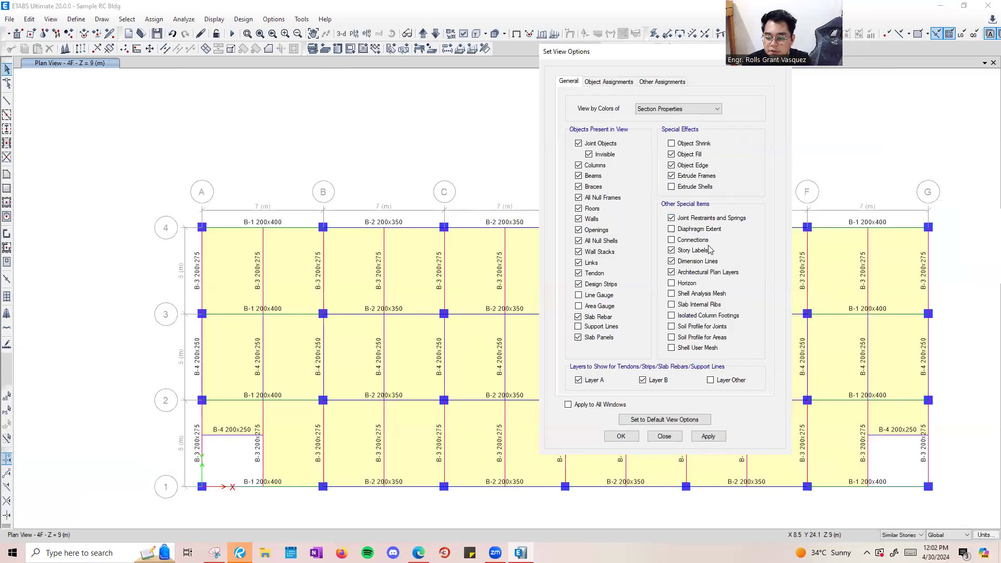
pyautogui.click(708, 435)
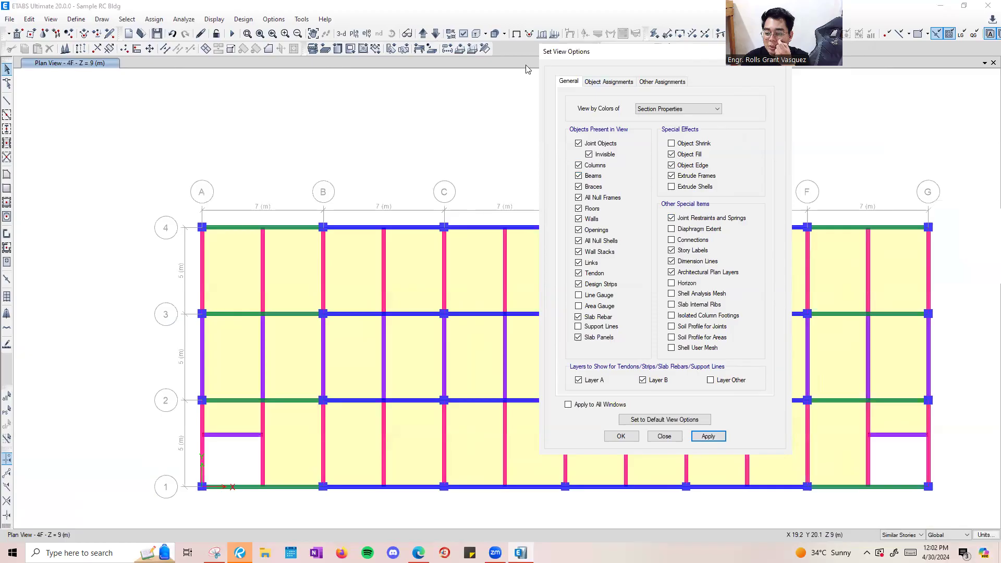
pyautogui.moveTo(786, 56); pyautogui.dragTo(622, 73)
pyautogui.click(623, 69)
# Switch to the 3-D view without perspective and inspect the extruded beam and column colors.
pyautogui.click(341, 34)
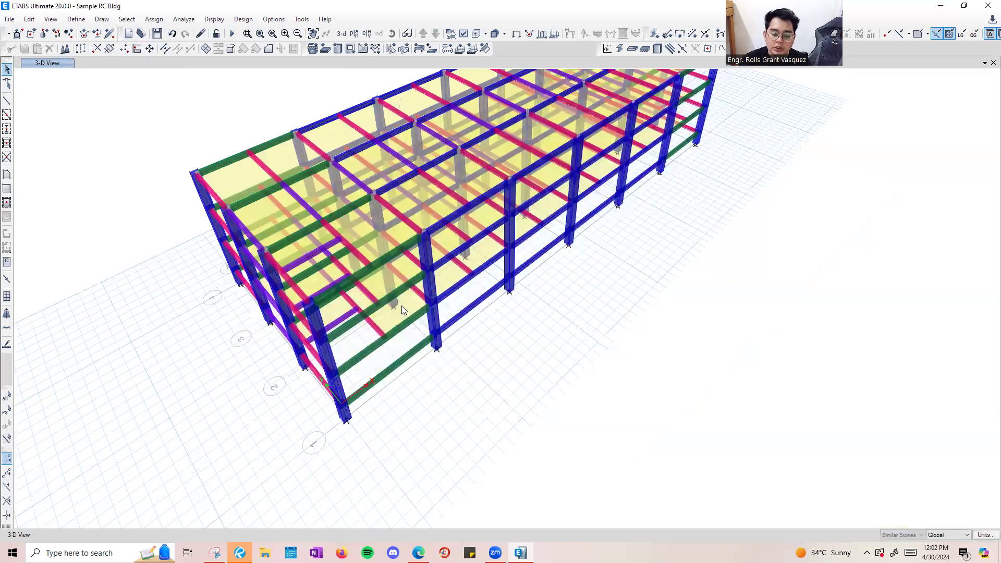
pyautogui.click(407, 33)
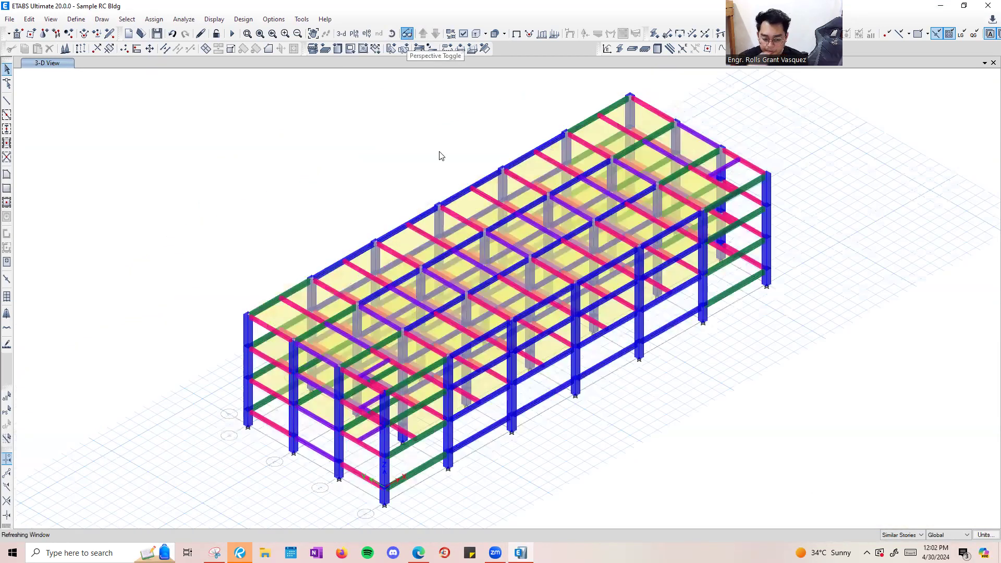
pyautogui.moveTo(409, 301); pyautogui.dragTo(344, 281, button='middle')
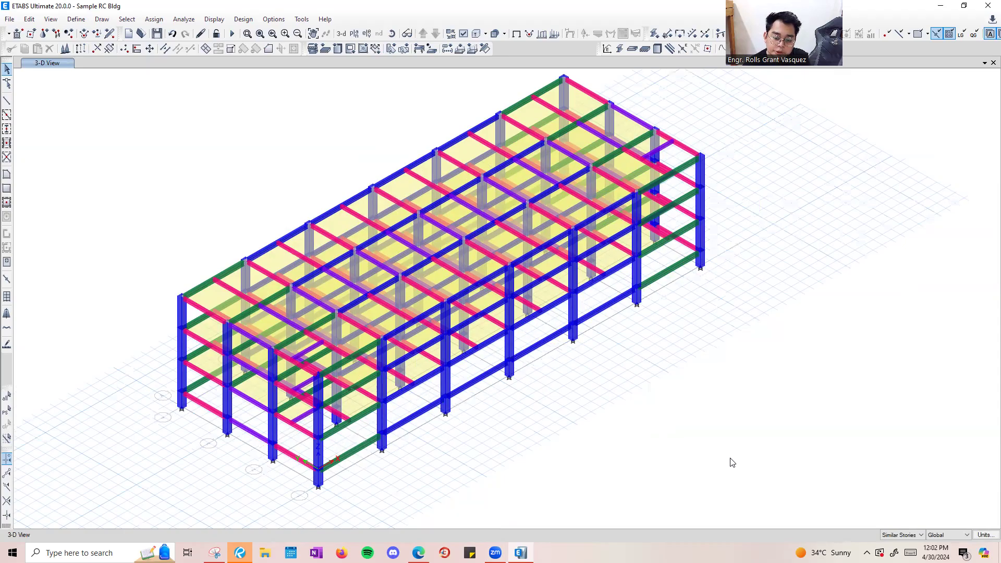
pyautogui.scroll(5, 413, 320)
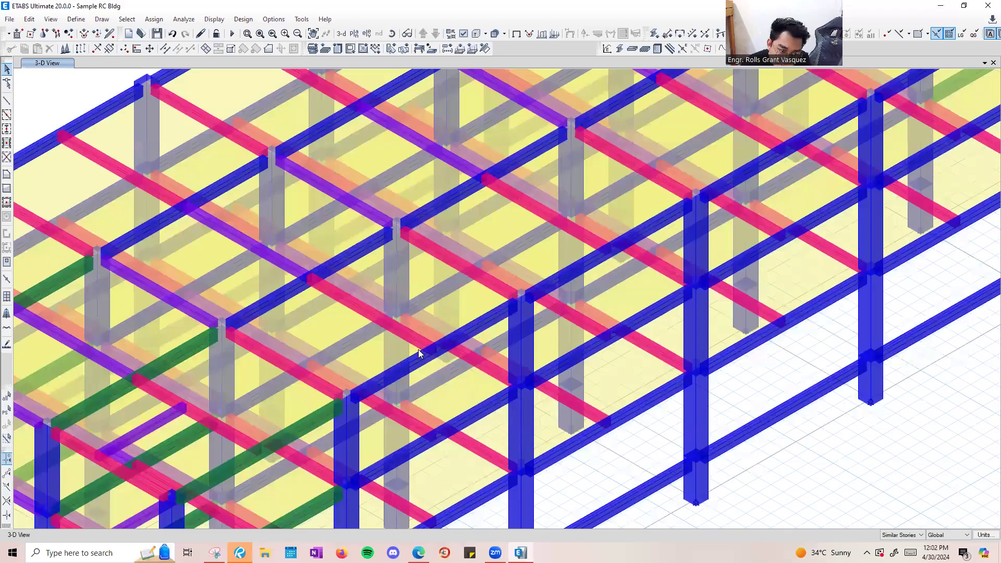
# Change the display color of frame section B-2 200x350 to light blue (0, 128, 255).
pyautogui.press('F3')
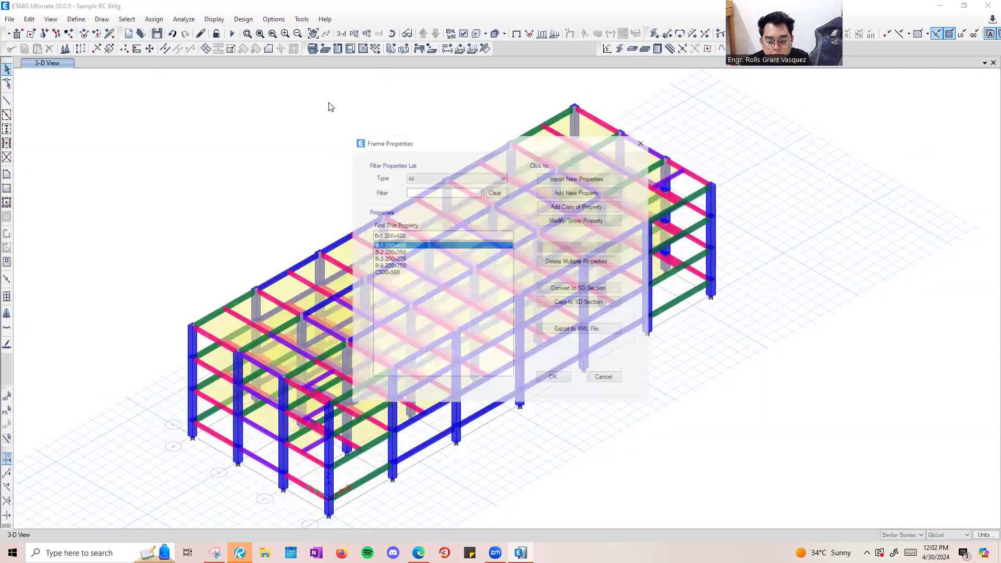
pyautogui.click(644, 142)
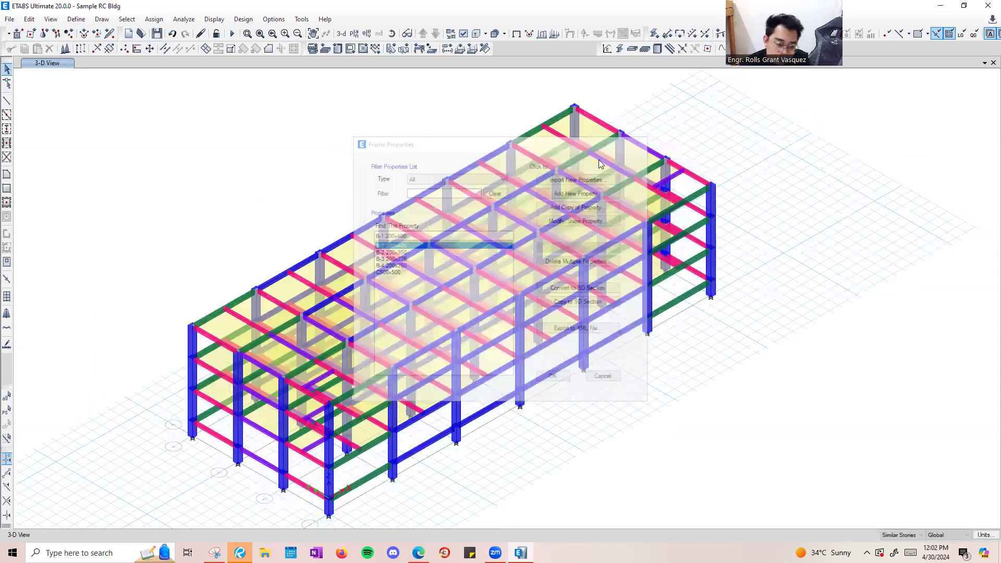
pyautogui.click(76, 19)
pyautogui.moveTo(93, 50)
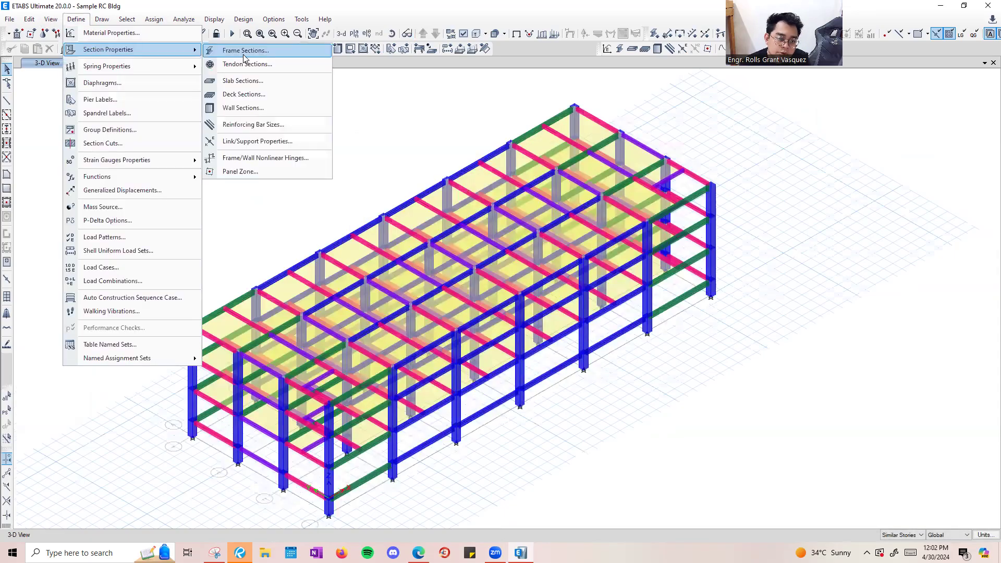
pyautogui.click(243, 54)
pyautogui.click(443, 252)
pyautogui.click(581, 220)
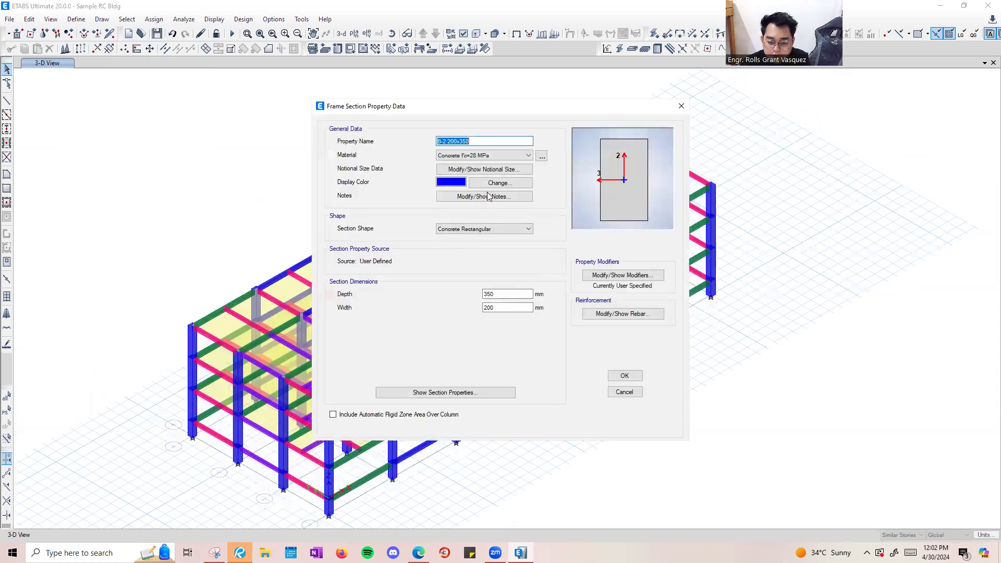
pyautogui.click(498, 182)
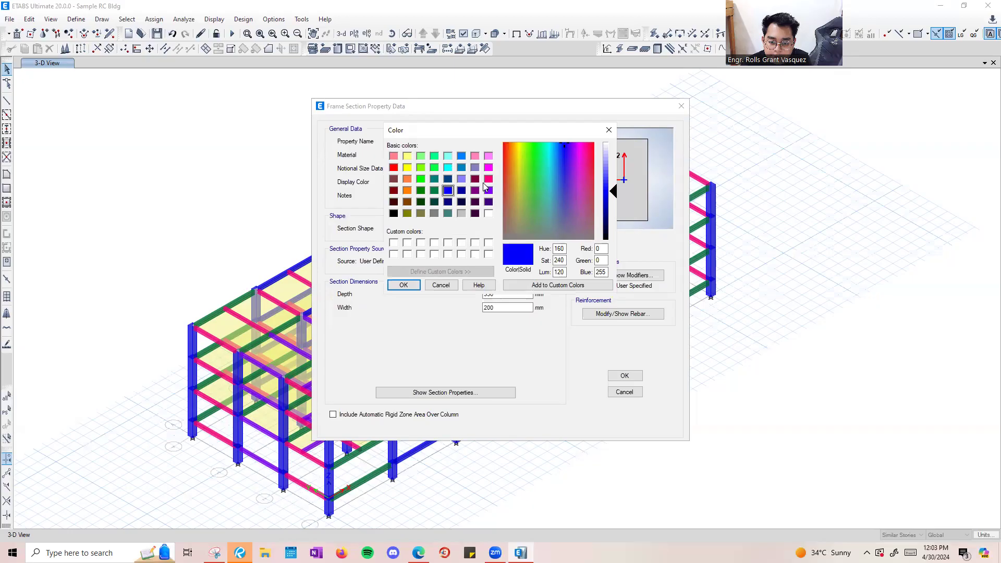
pyautogui.click(461, 156)
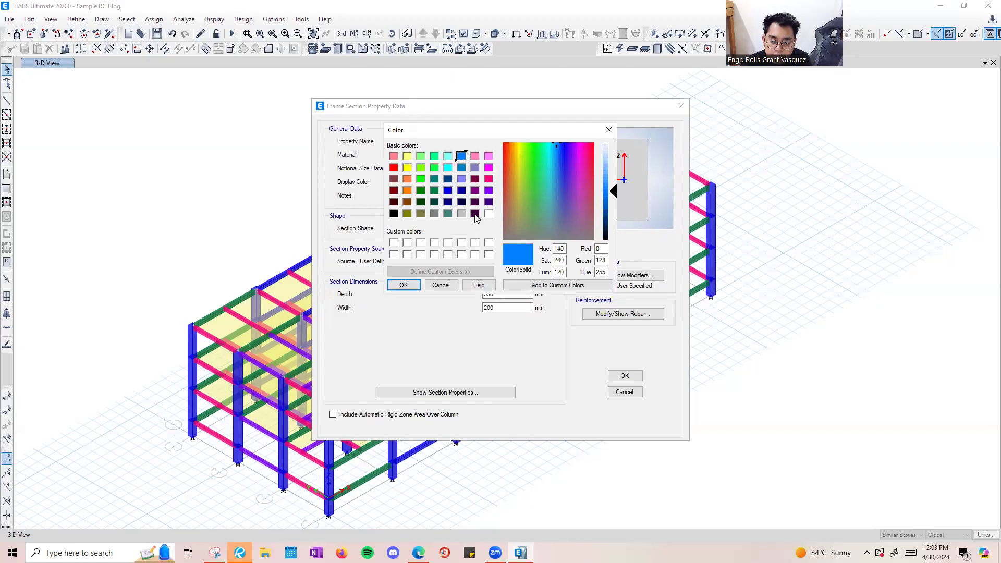
pyautogui.click(403, 284)
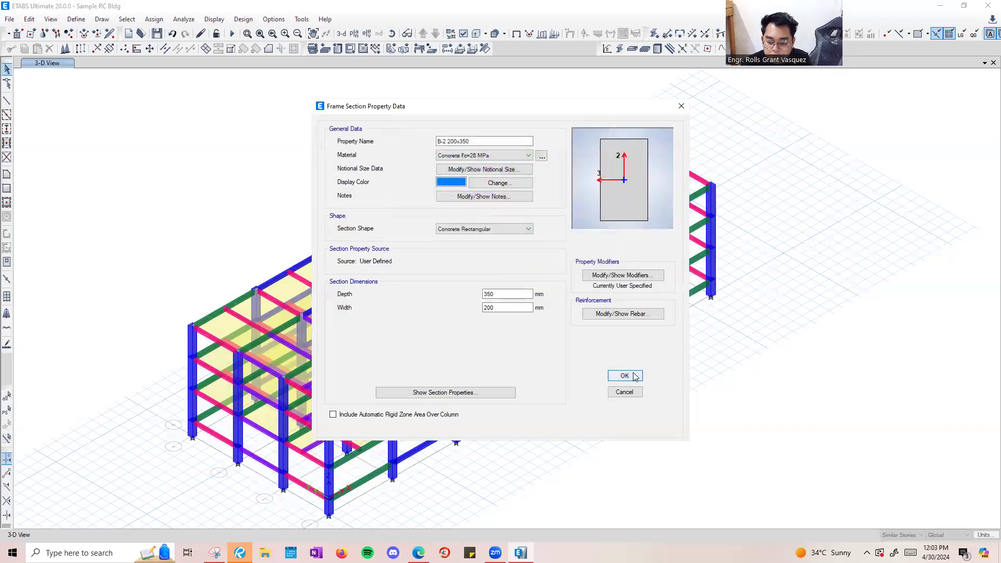
pyautogui.click(625, 376)
pyautogui.click(555, 377)
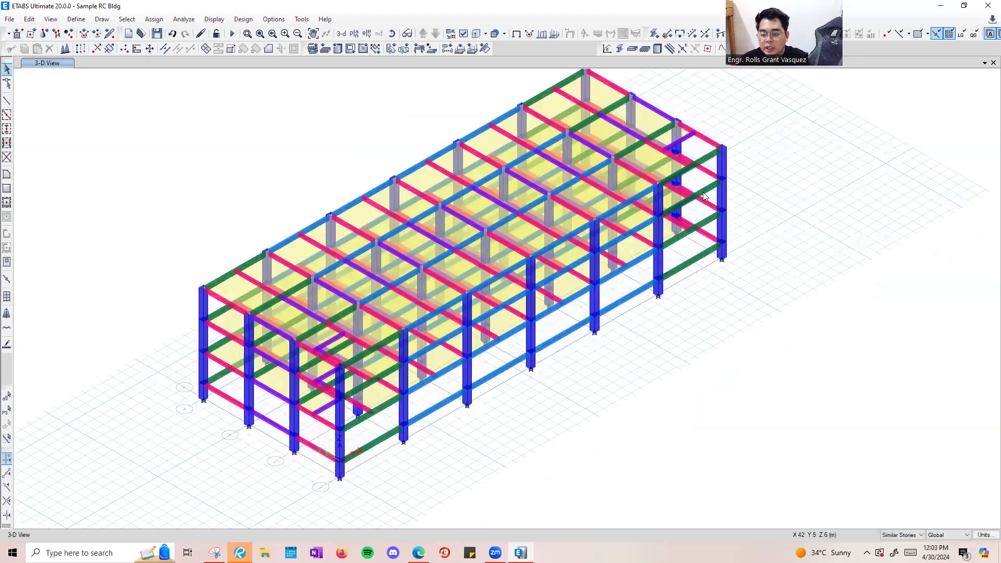
pyautogui.moveTo(564, 137); pyautogui.dragTo(583, 168, button='middle')
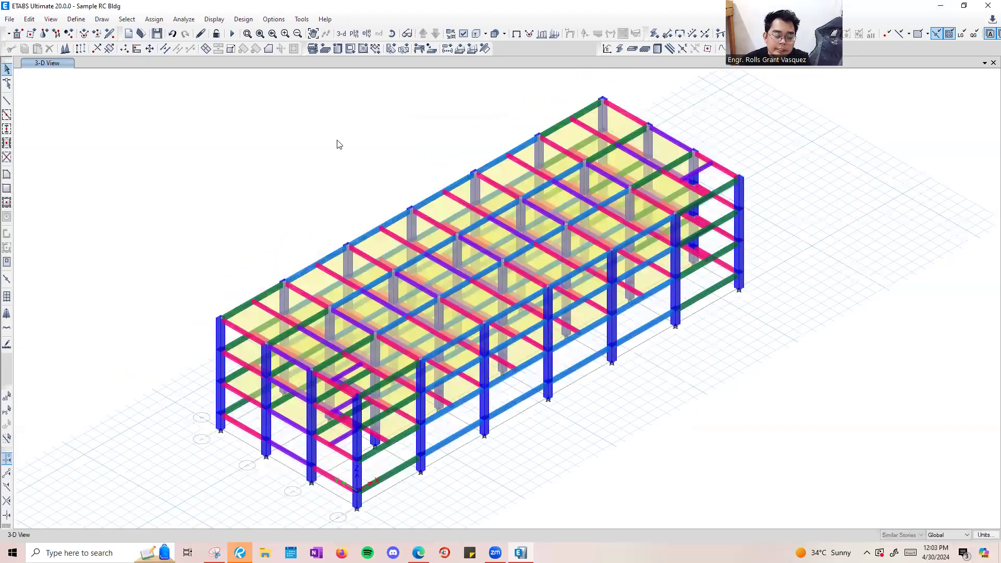
# Create a new load combination named U1 with the Dead load at a scale factor of 1.4.
pyautogui.click(73, 20)
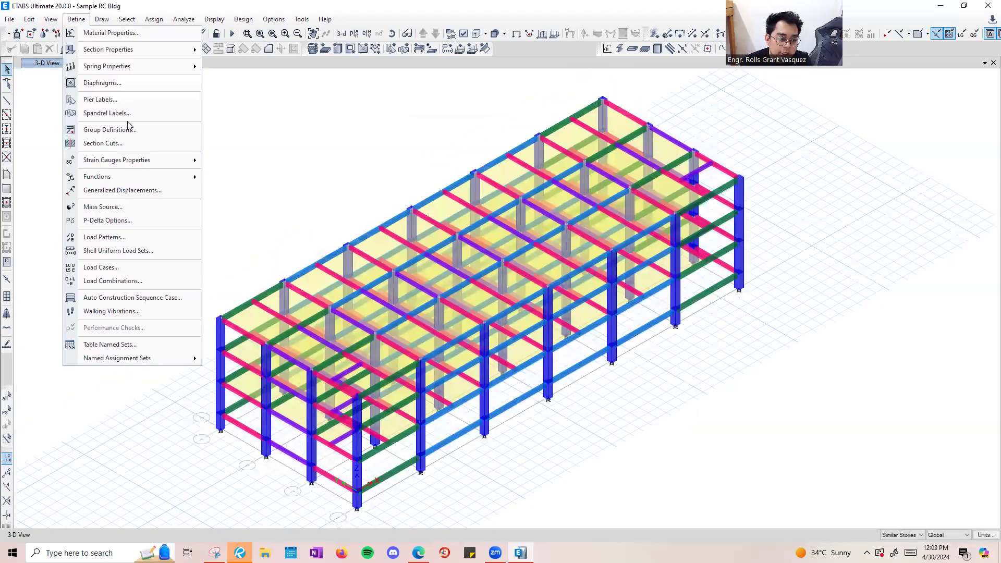
pyautogui.click(172, 281)
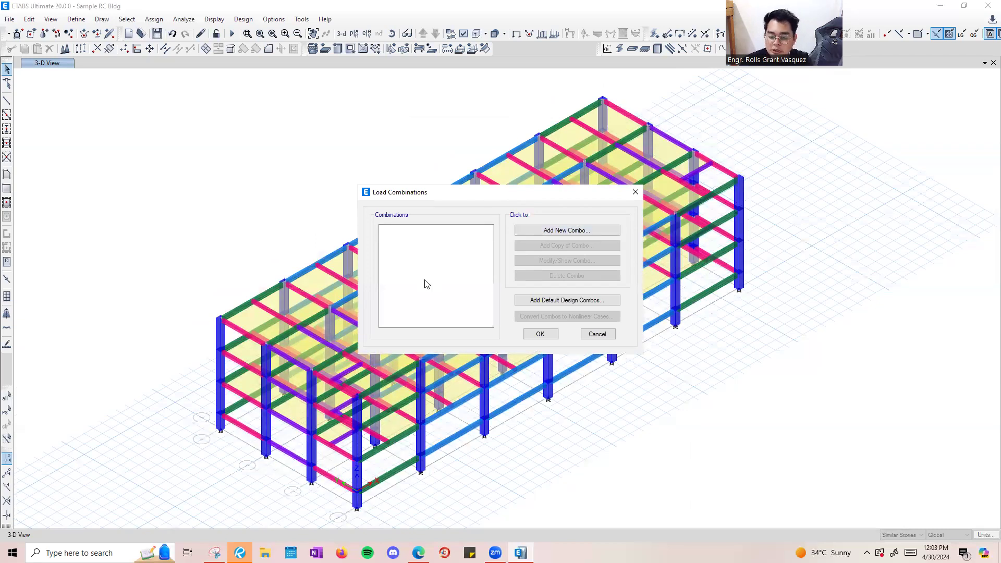
pyautogui.click(543, 231)
pyautogui.write('U1')
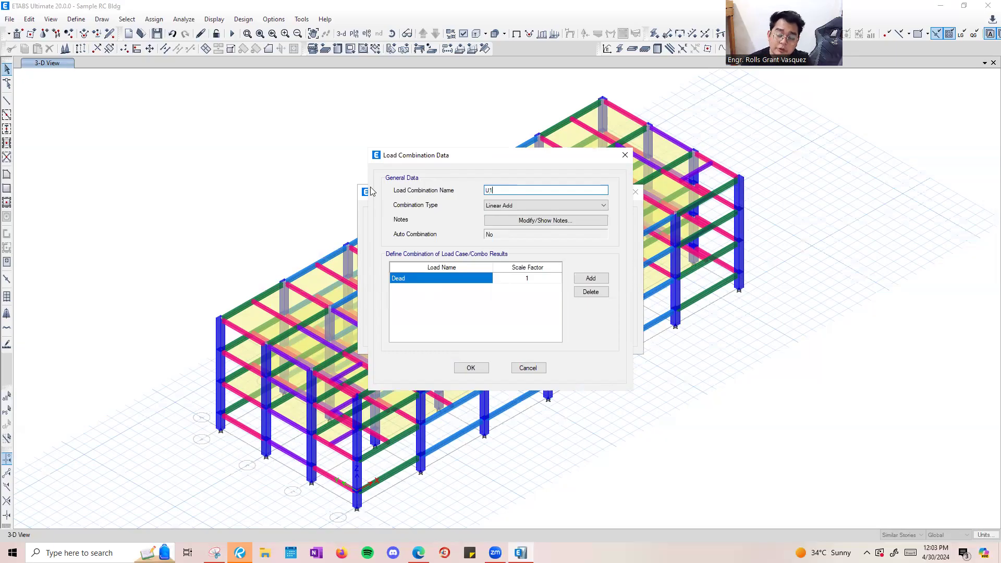
pyautogui.click(524, 280)
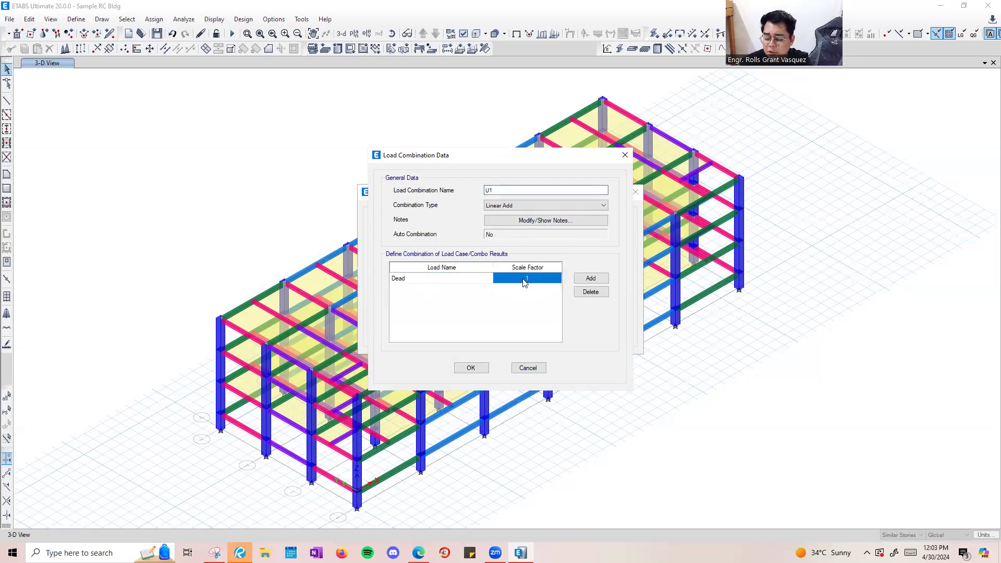
pyautogui.click(516, 280)
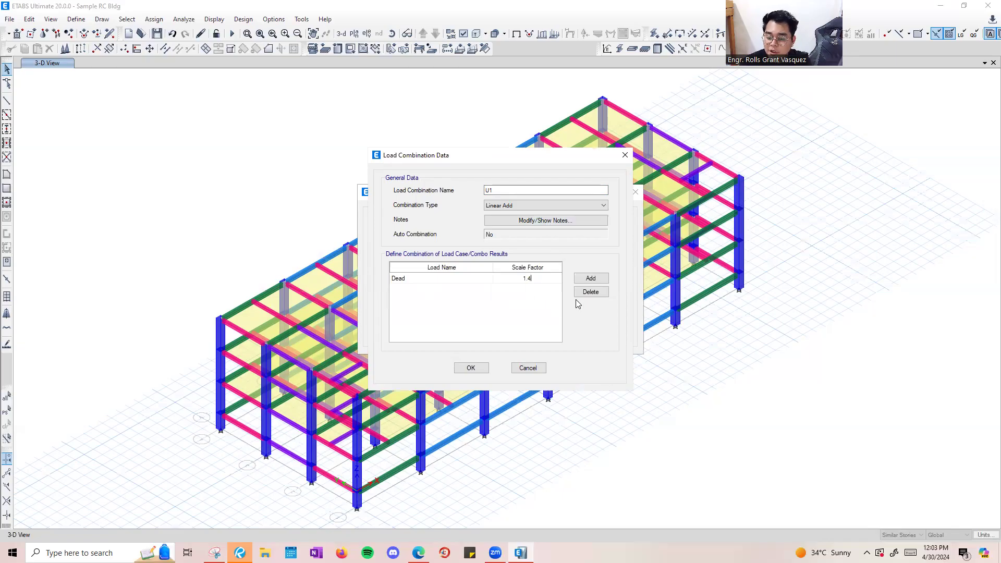
pyautogui.click(415, 279)
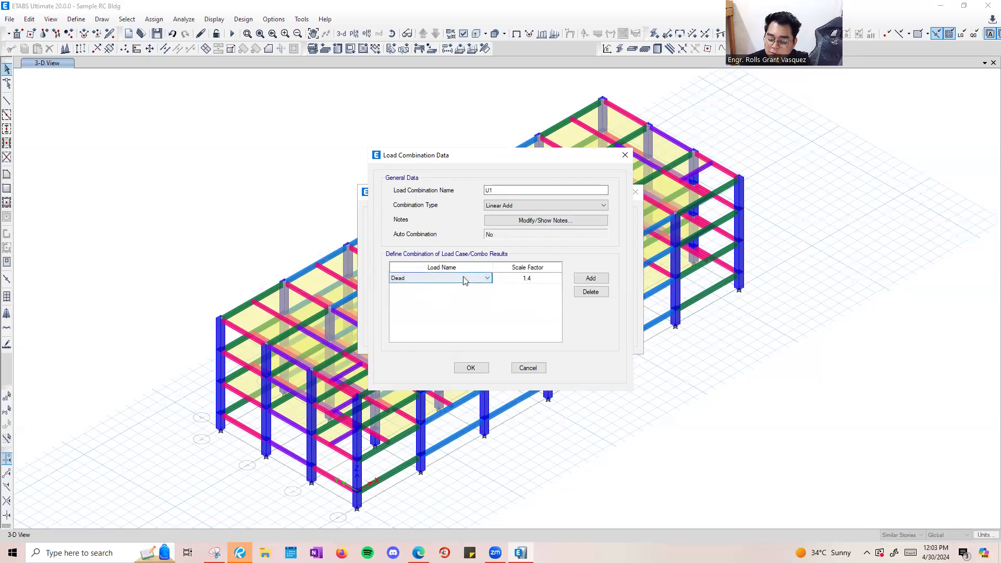
# Add the SDL load to combination U1 with a scale factor of 1.4 and review the saved combination.
pyautogui.click(591, 278)
pyautogui.click(420, 289)
pyautogui.click(397, 318)
pyautogui.click(527, 290)
pyautogui.click(526, 290)
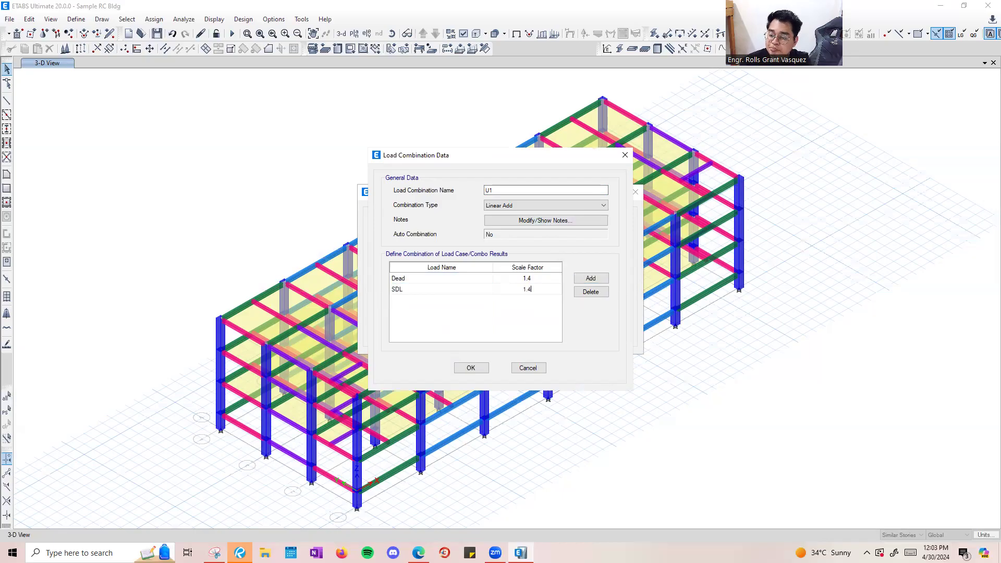
pyautogui.click(527, 278)
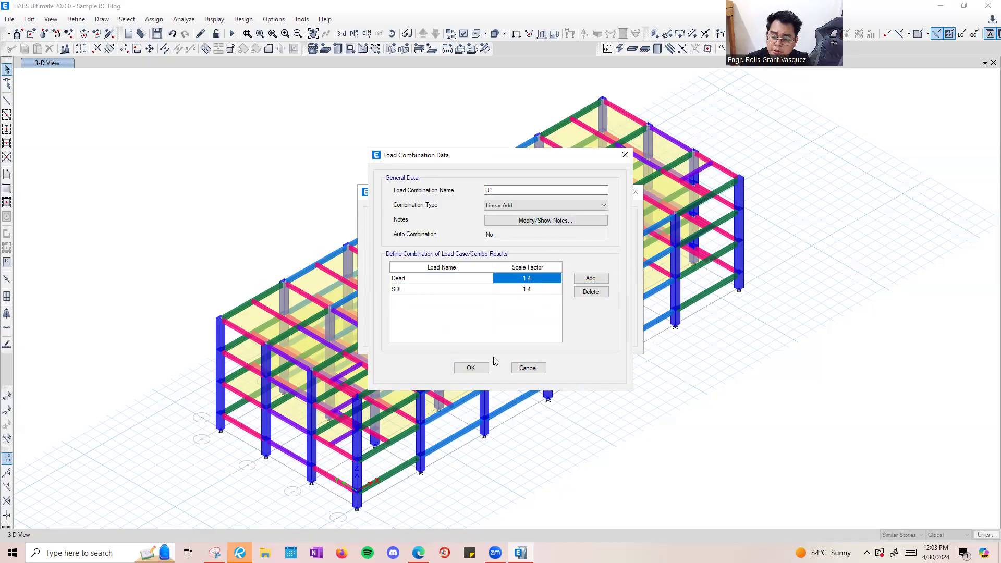
pyautogui.click(481, 367)
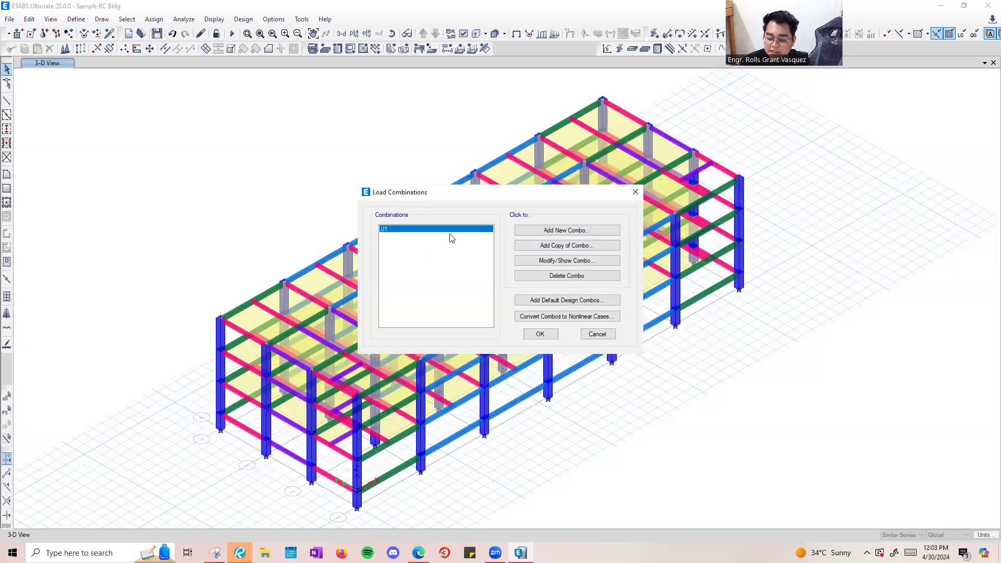
pyautogui.click(550, 259)
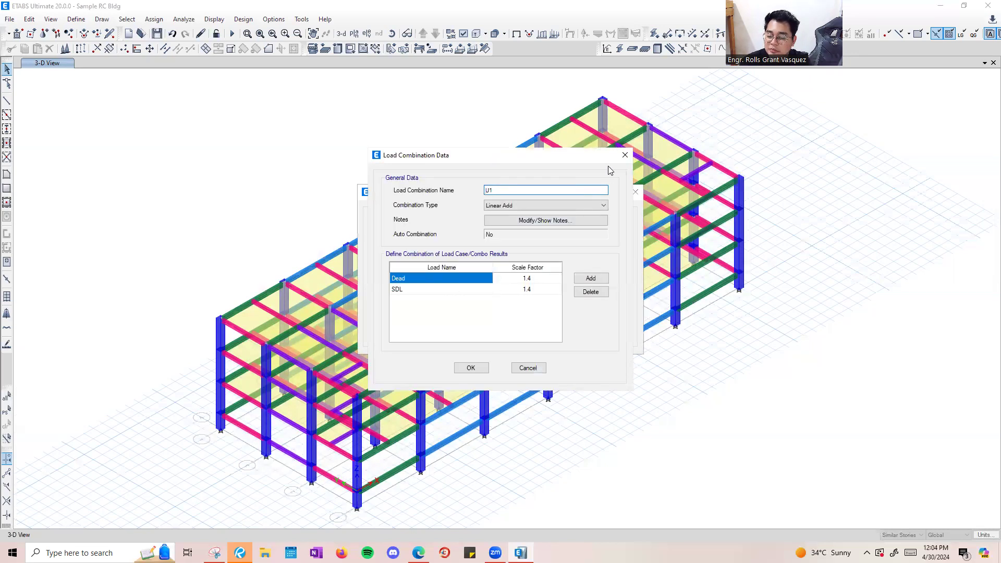
pyautogui.click(618, 153)
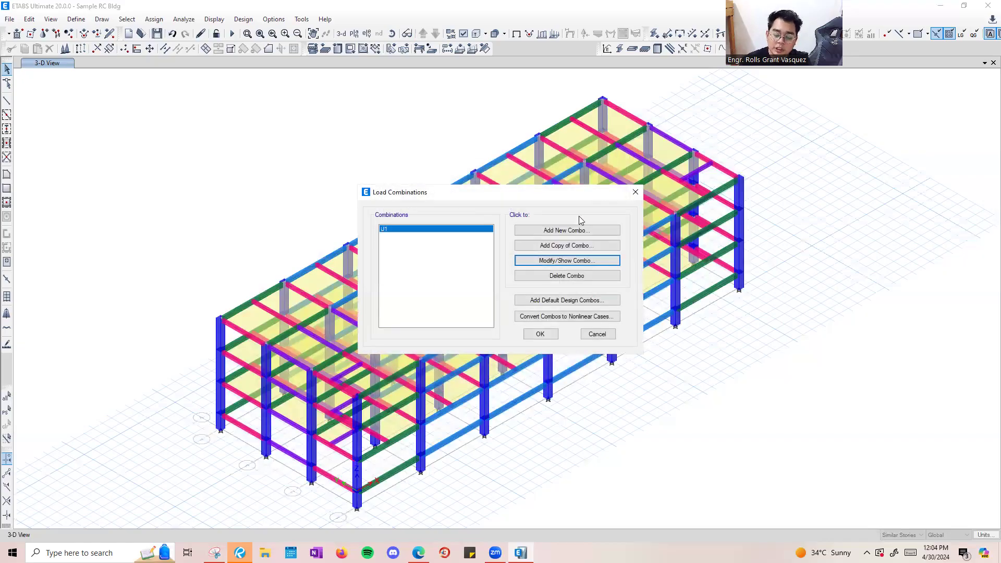
# Copy combination U1 as U2 and set the Dead and SDL scale factors to 1.2.
pyautogui.click(556, 245)
pyautogui.write('U2')
pyautogui.click(528, 280)
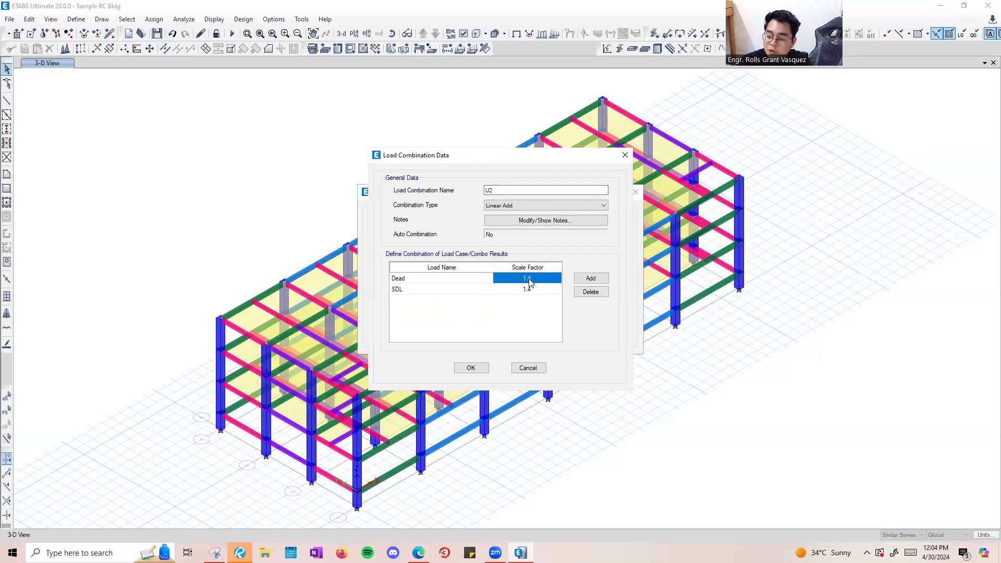
pyautogui.write('1')
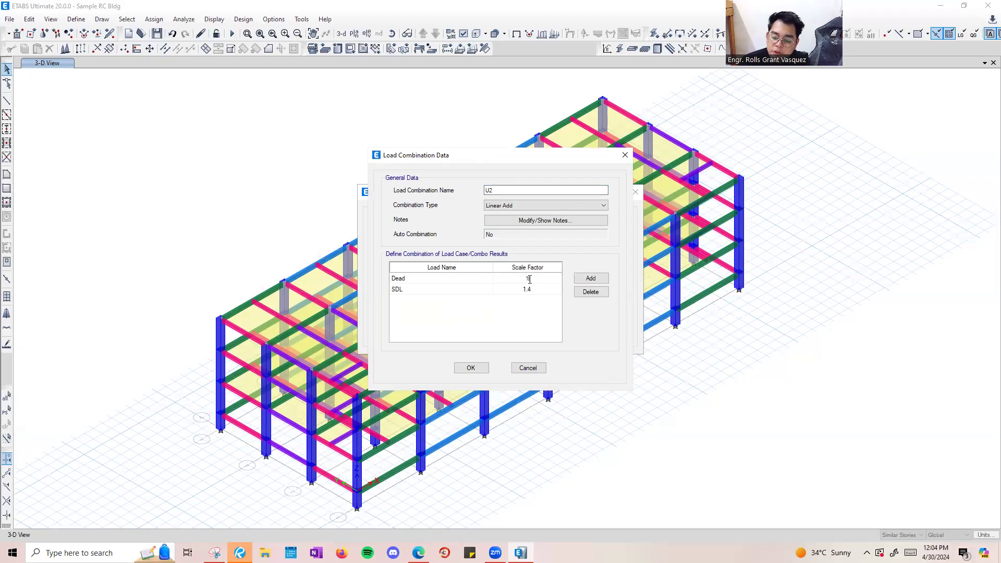
pyautogui.press('Tab')
pyautogui.press('Tab')
pyautogui.write('1.2')
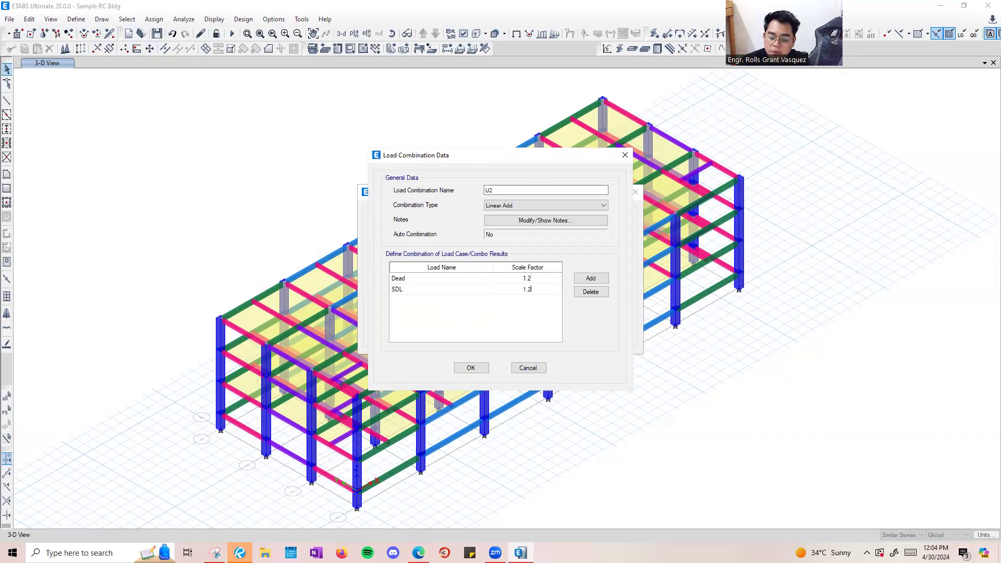
# Add the Live load to combination U2 with a scale factor of 1.6 and save the combination.
pyautogui.click(599, 282)
pyautogui.click(402, 301)
pyautogui.click(405, 327)
pyautogui.click(525, 302)
pyautogui.write('1.6')
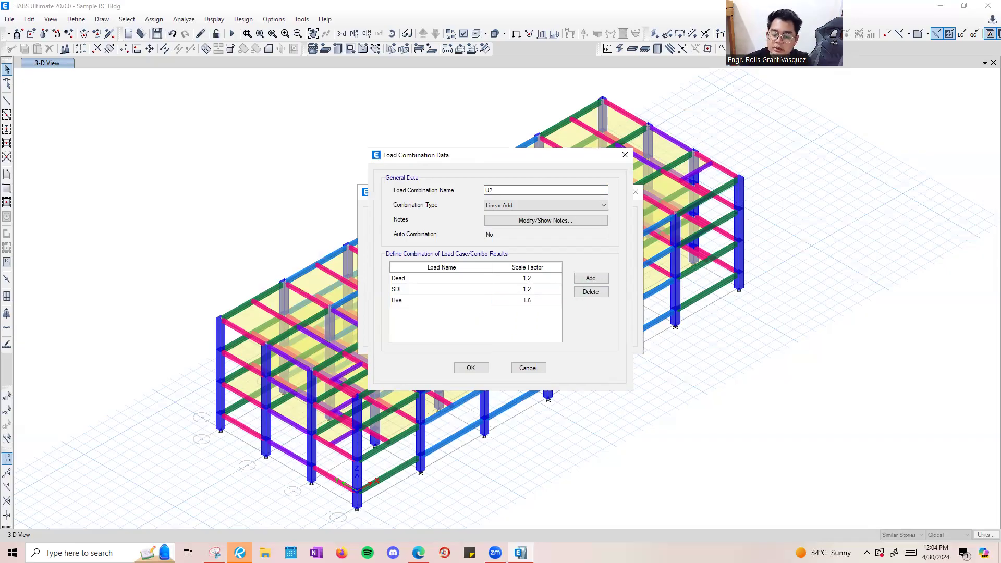
pyautogui.click(512, 189)
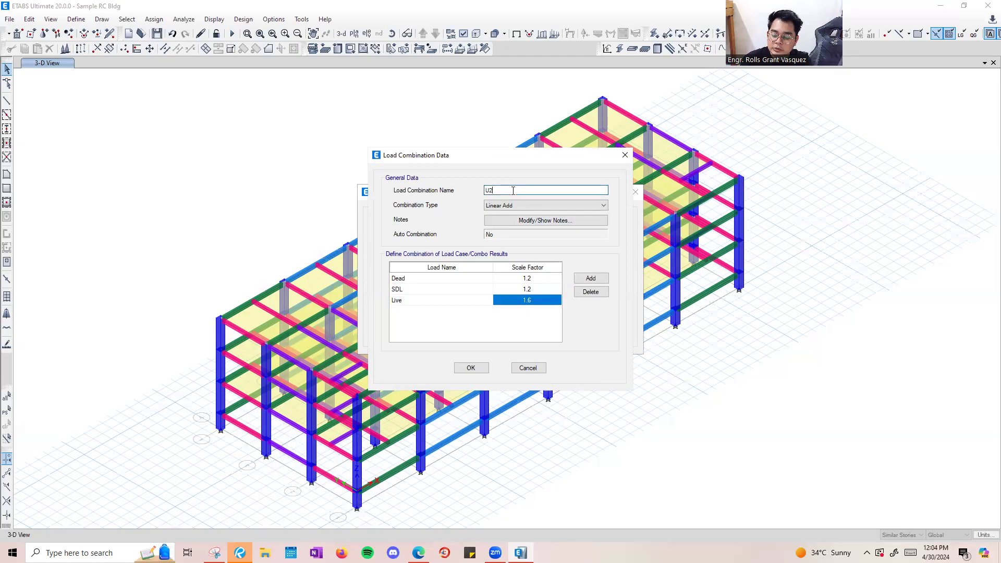
pyautogui.click(530, 280)
pyautogui.click(527, 302)
pyautogui.click(471, 368)
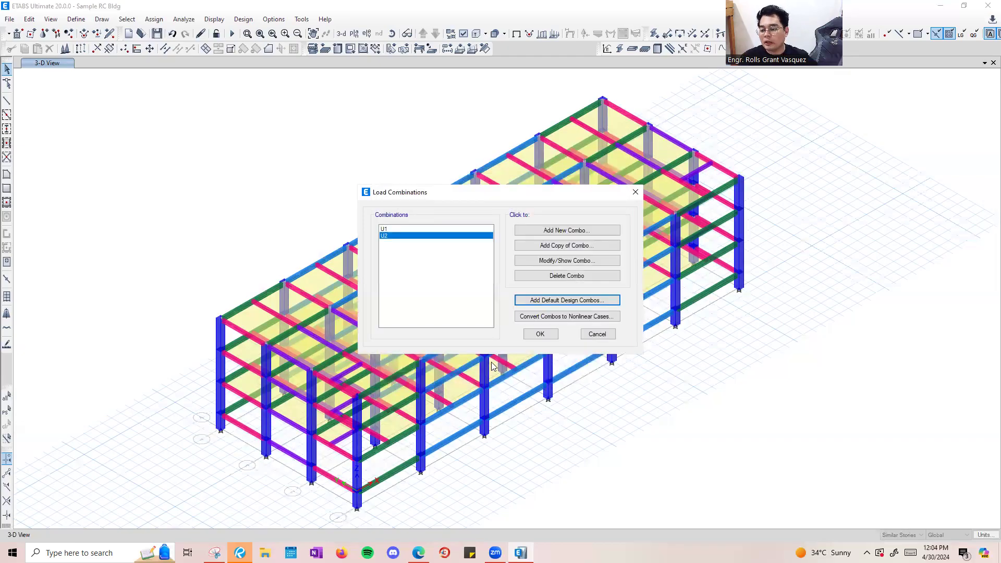
# Accept the defined load combinations and turn off the extruded frame display in the 3-D view.
pyautogui.click(386, 229)
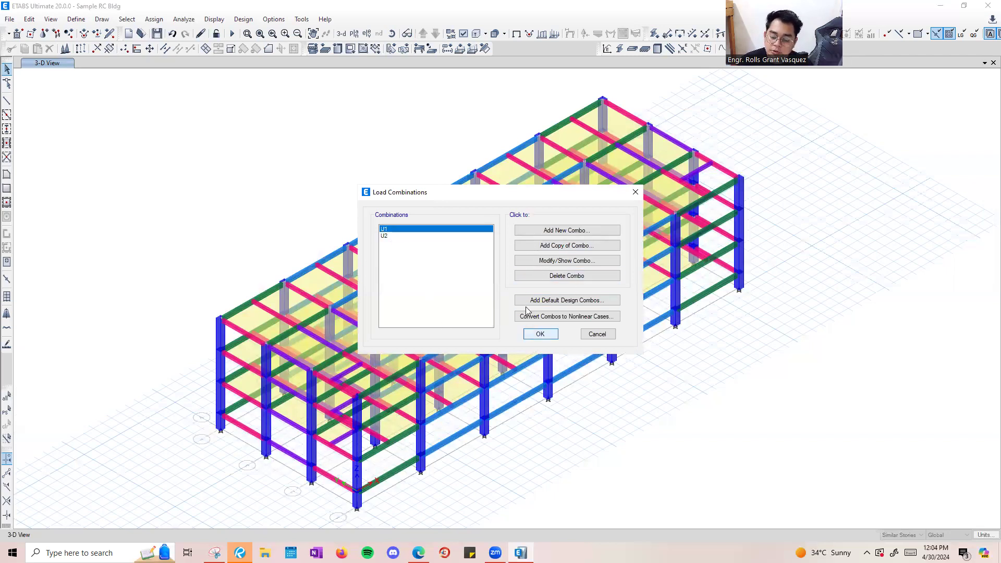
pyautogui.click(540, 334)
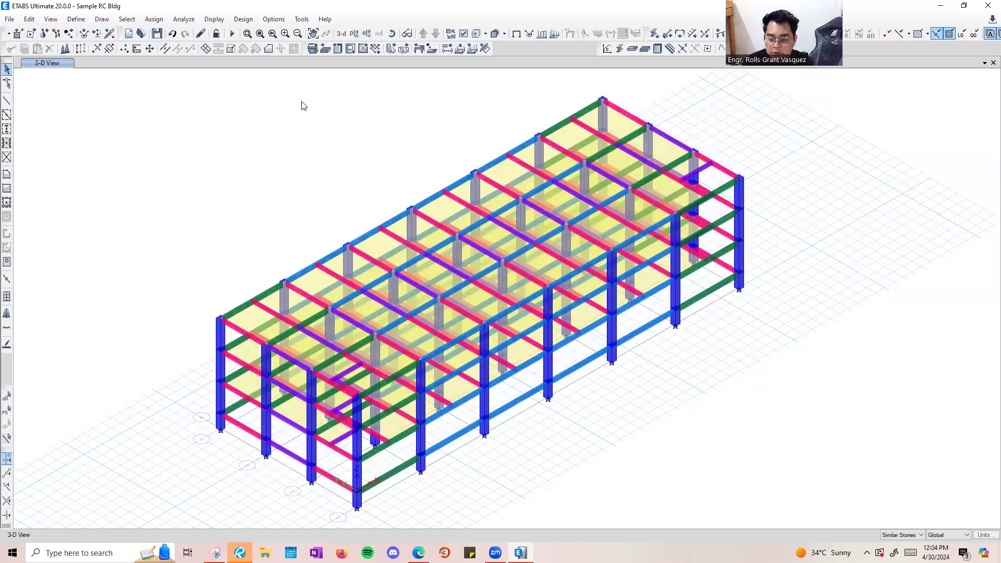
pyautogui.hotkey('ctrl', 'w')
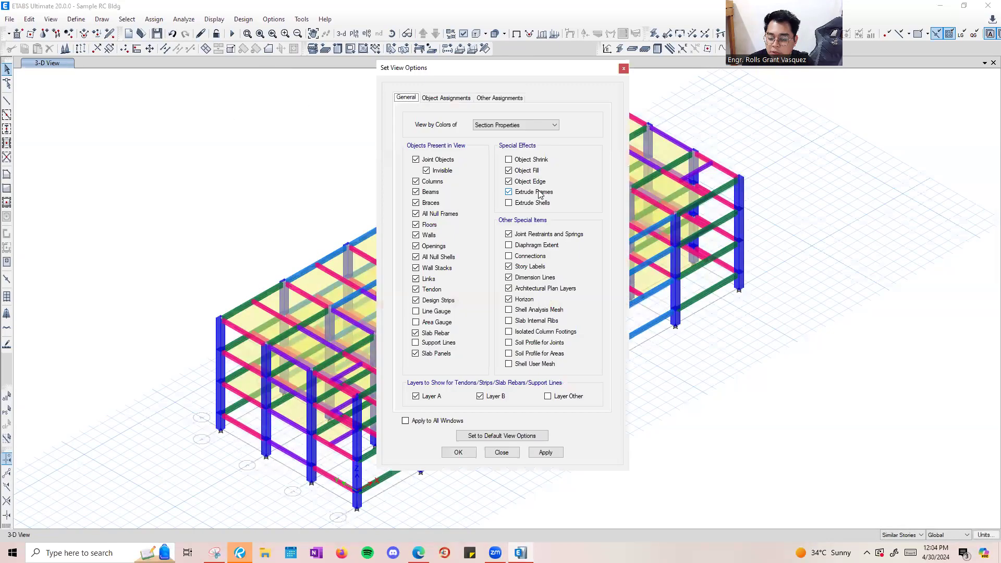
pyautogui.click(549, 454)
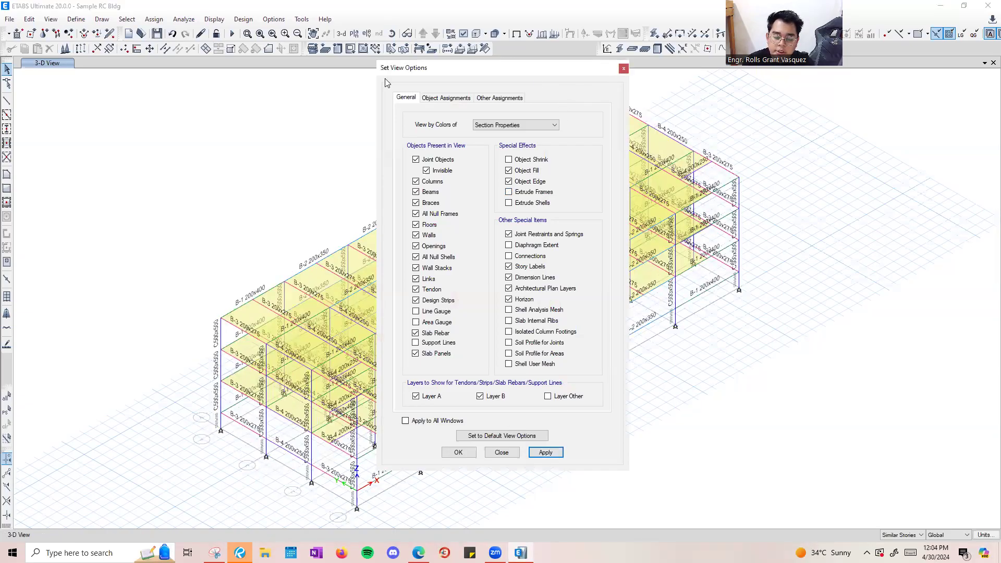
pyautogui.click(623, 68)
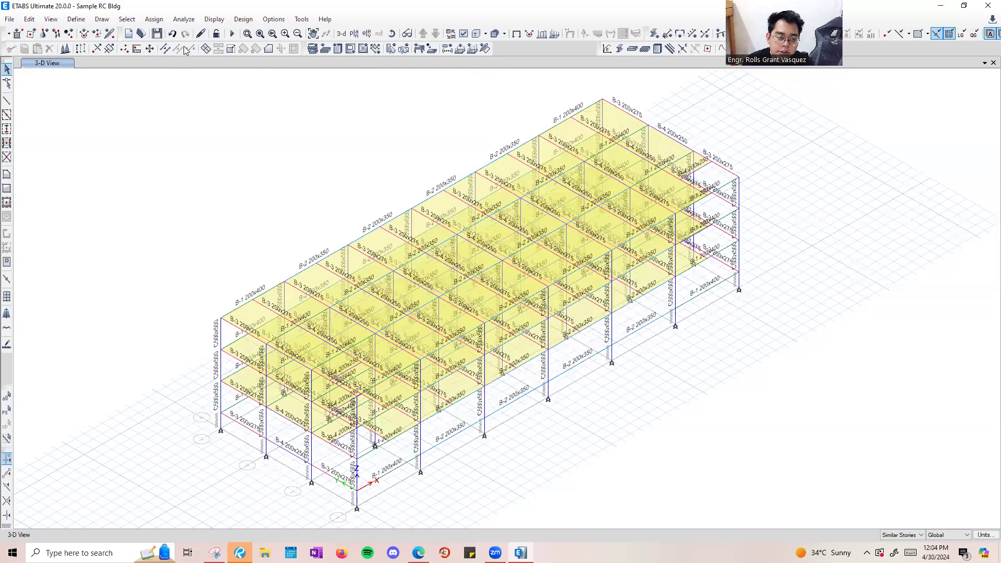
# Check the model with all joint, frame, shell, meshing, loading and self mass checks plus the trim-or-extend frames fix enabled.
pyautogui.click(175, 19)
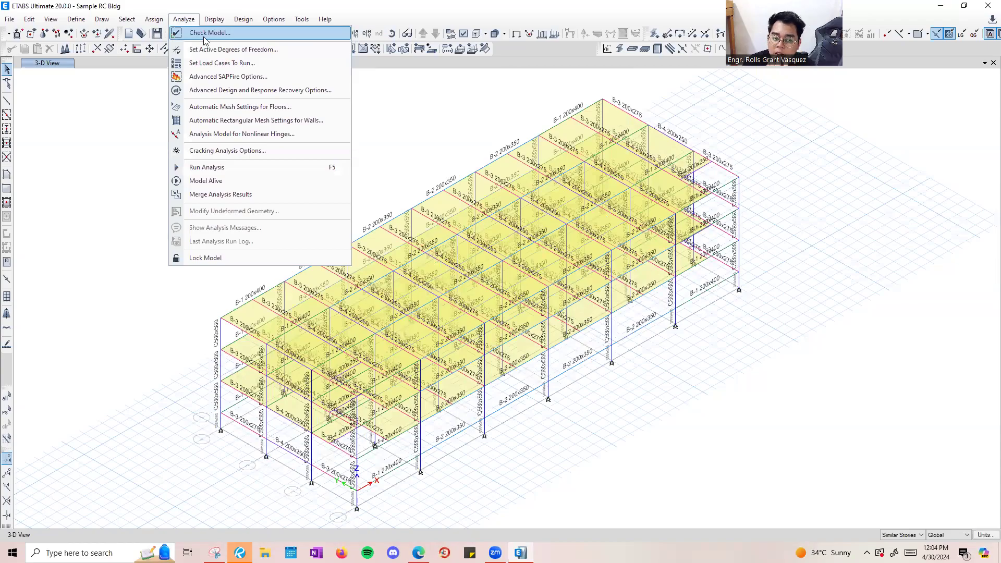
pyautogui.click(206, 34)
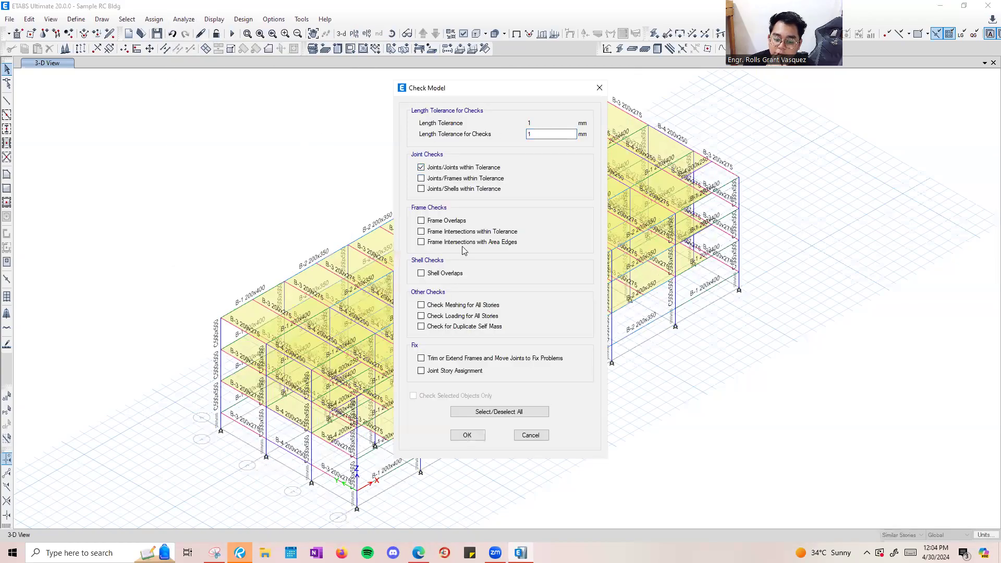
pyautogui.click(483, 412)
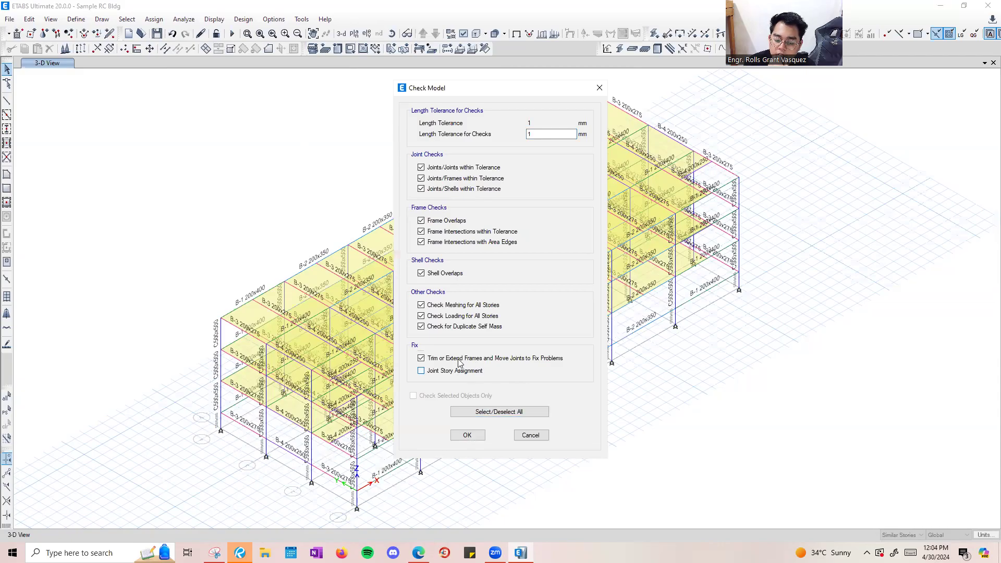
pyautogui.click(469, 435)
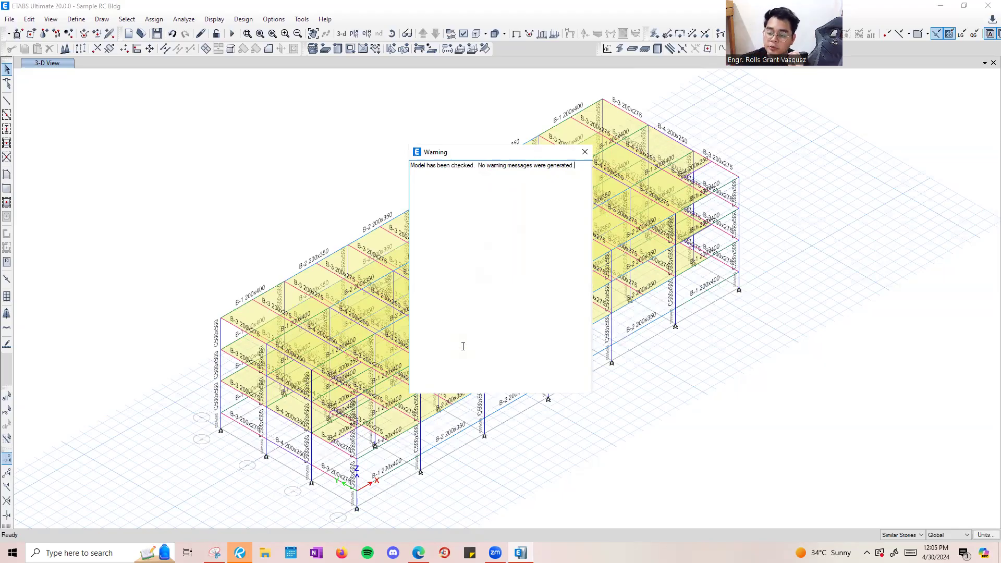
pyautogui.click(584, 152)
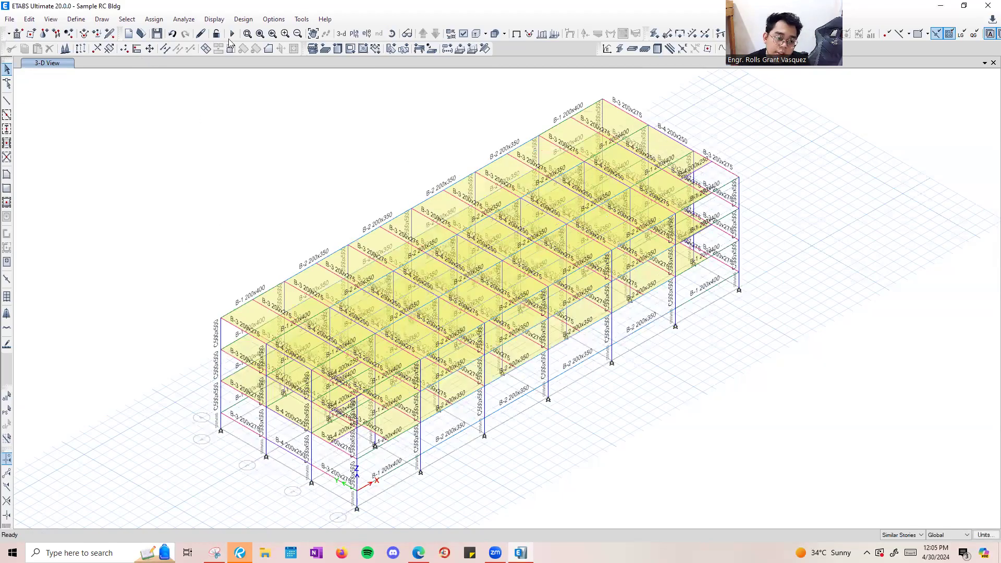
# Run the analysis and animate the resulting deformed shape for the Dead load case.
pyautogui.click(186, 20)
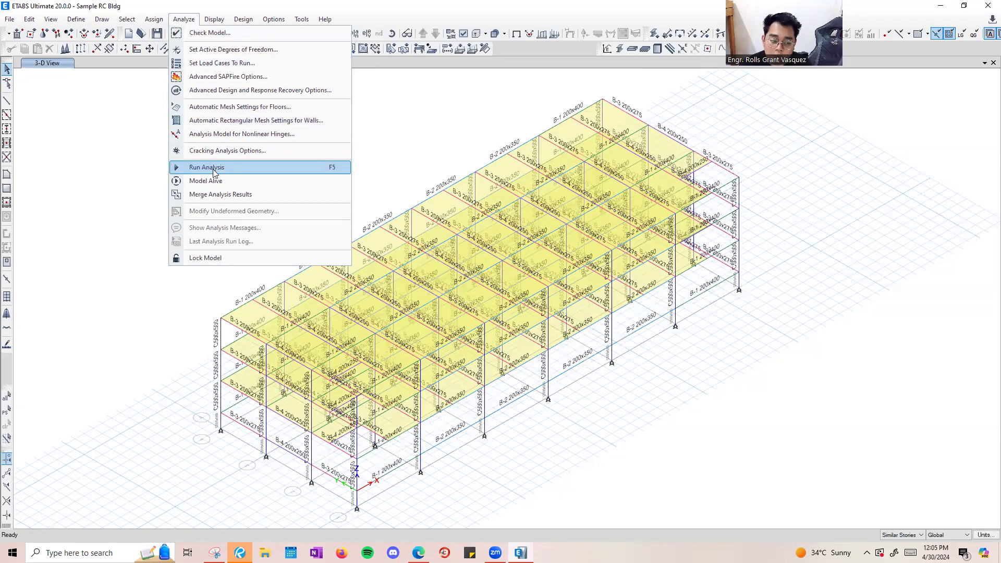
pyautogui.click(96, 134)
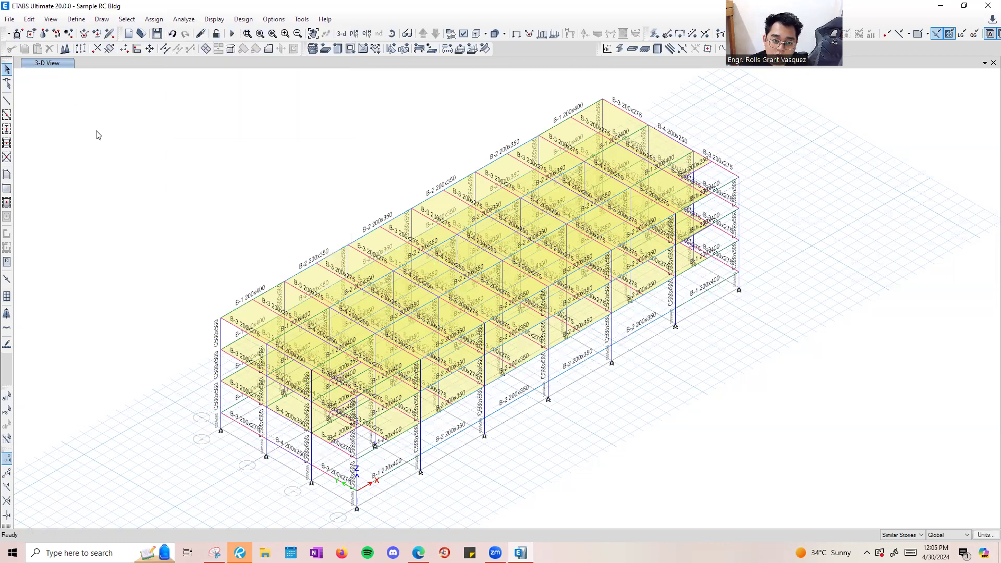
pyautogui.click(230, 34)
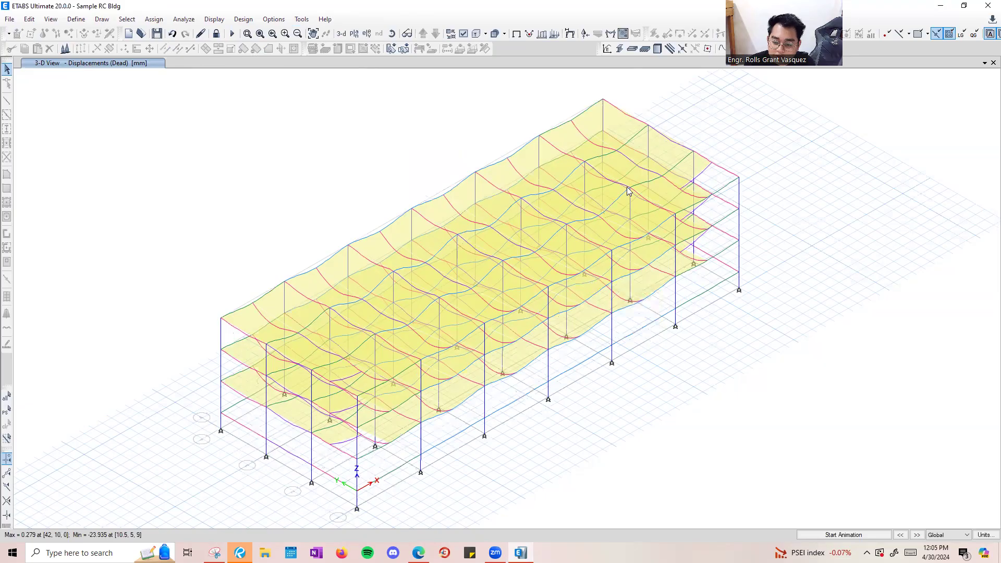
pyautogui.click(832, 537)
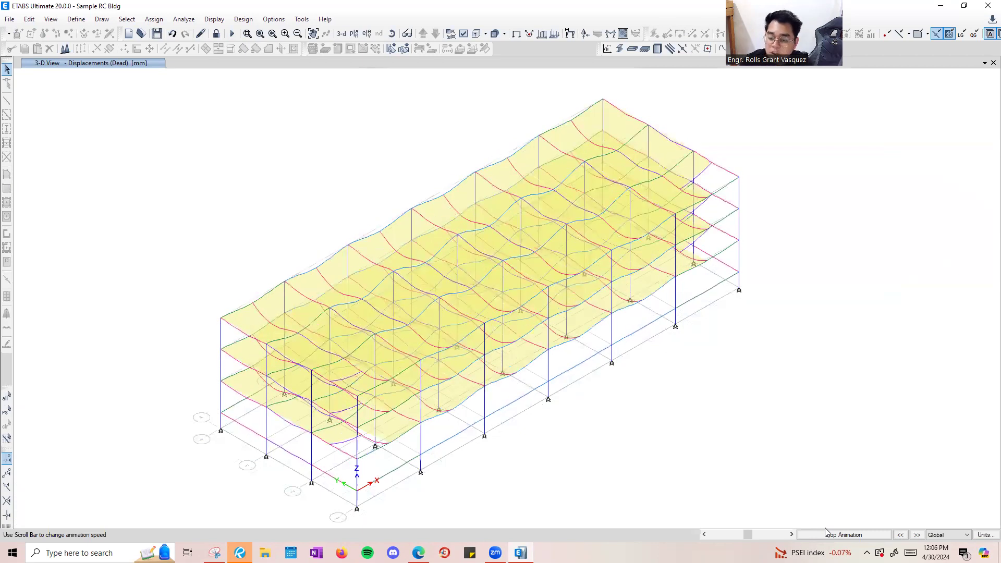
pyautogui.click(820, 538)
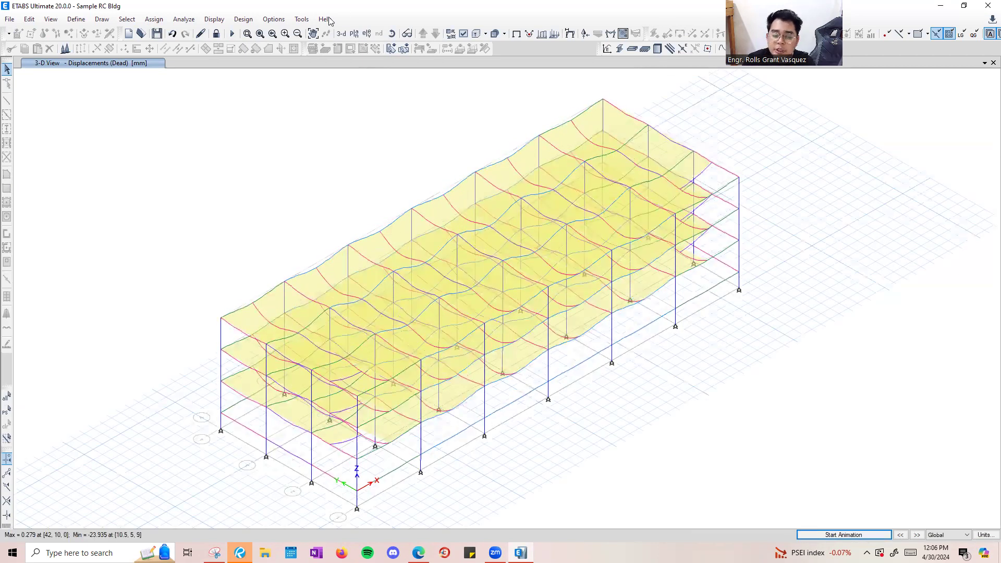
# Display the deformed shape for the Live load case and animate it.
pyautogui.click(213, 20)
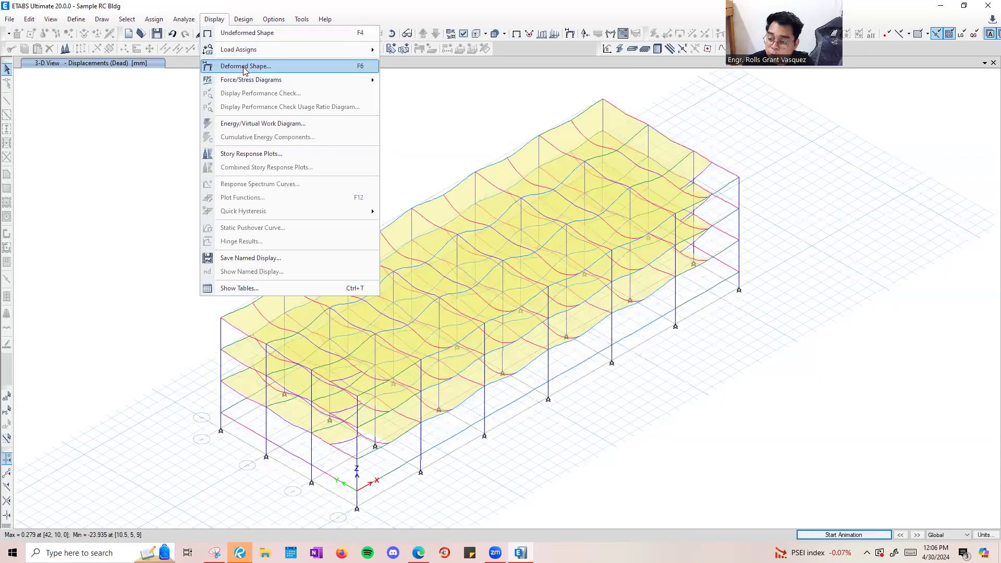
pyautogui.click(243, 67)
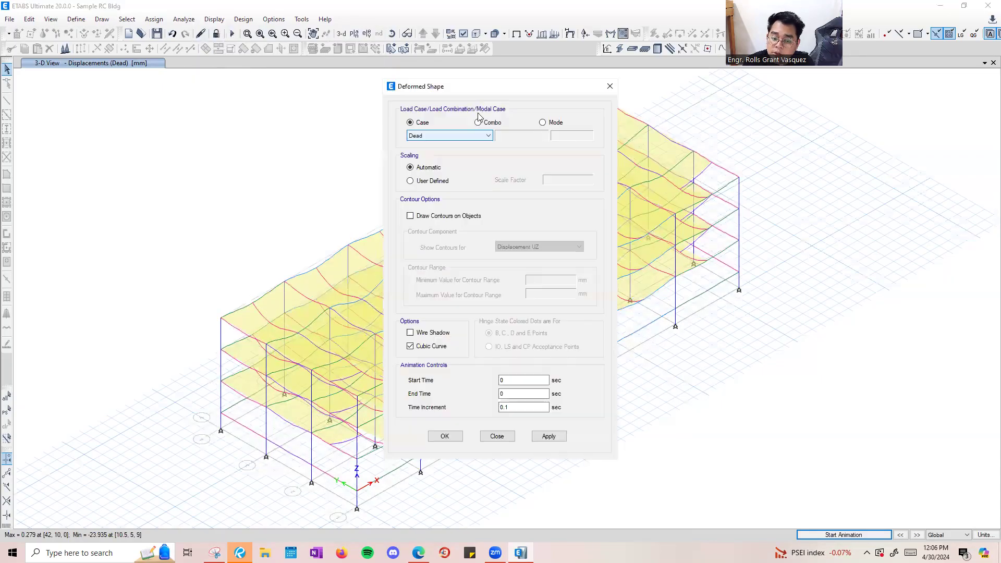
pyautogui.moveTo(458, 89); pyautogui.dragTo(722, 102)
pyautogui.click(698, 151)
pyautogui.click(678, 163)
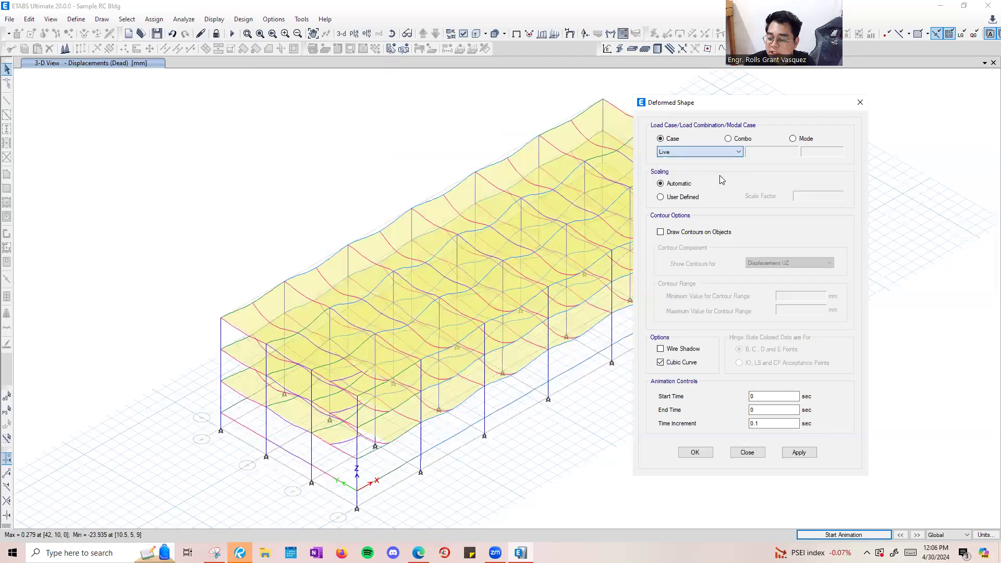
pyautogui.click(799, 452)
pyautogui.click(836, 536)
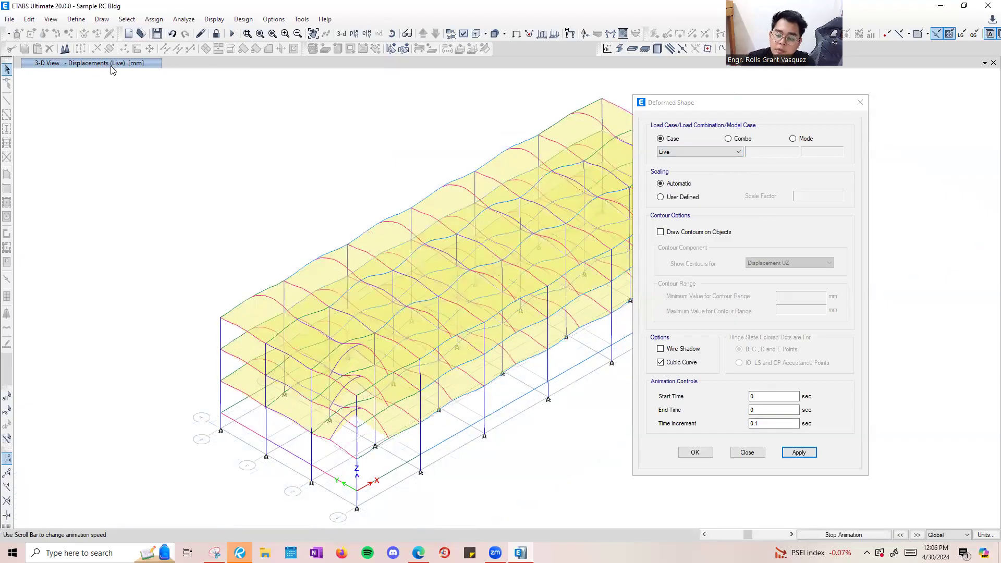
# Display the deformed shape for the EQX load case at step number 1 and play its animation.
pyautogui.click(717, 152)
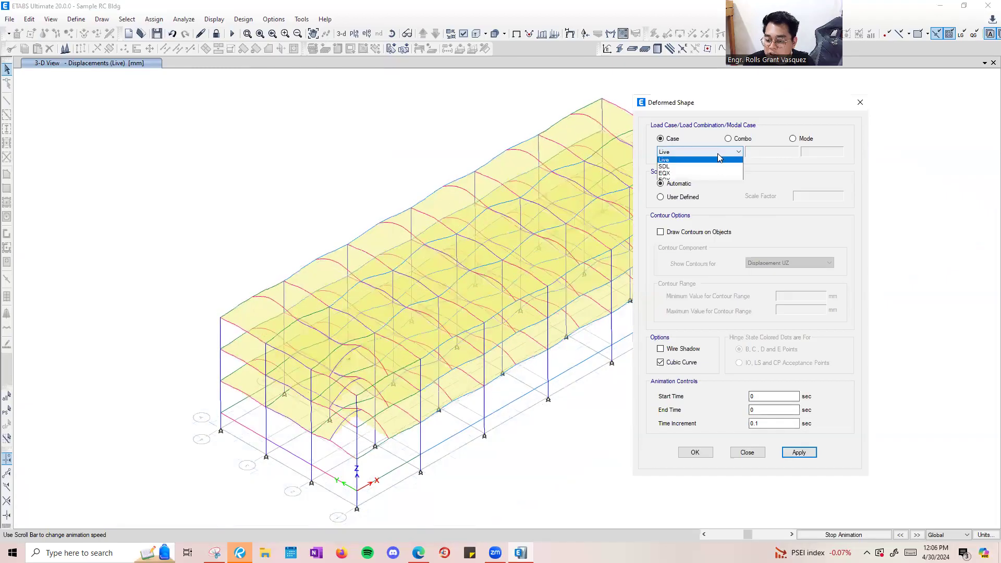
pyautogui.click(718, 182)
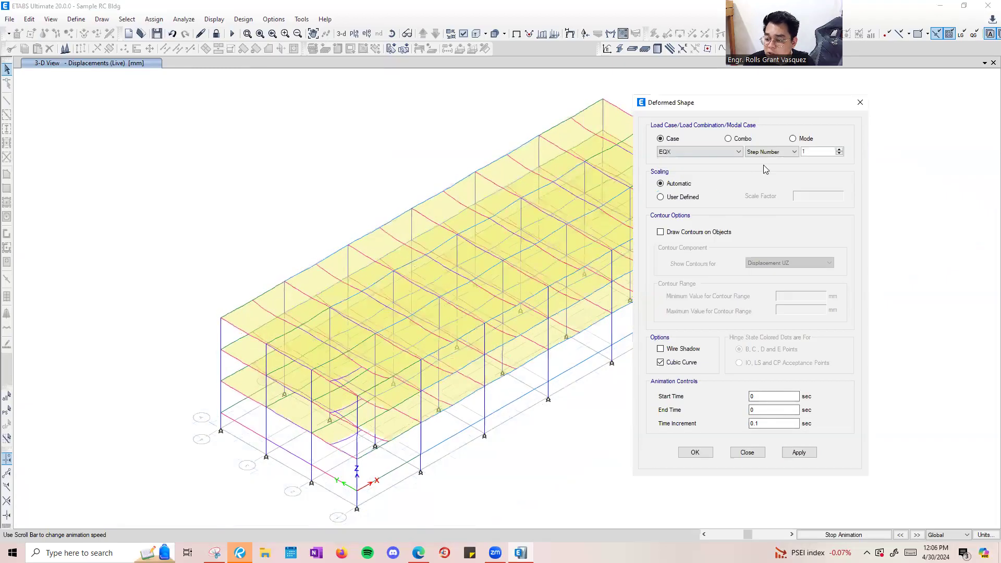
pyautogui.click(805, 454)
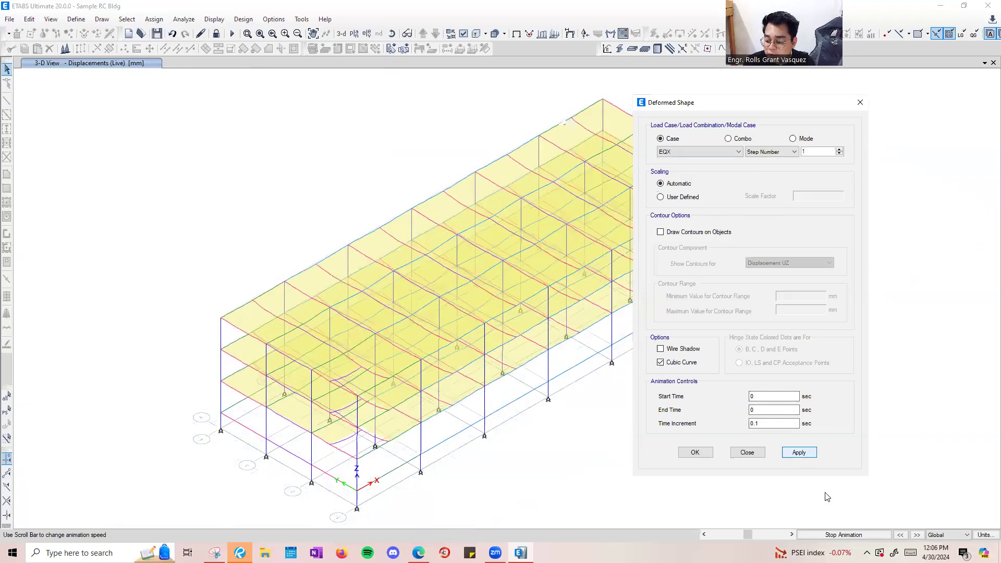
pyautogui.click(804, 452)
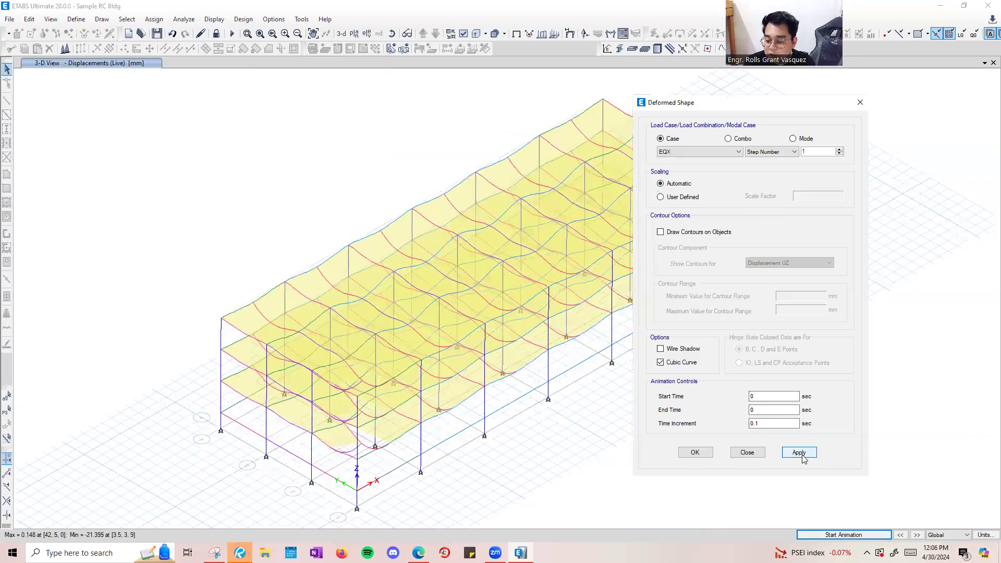
pyautogui.moveTo(701, 106); pyautogui.dragTo(863, 105)
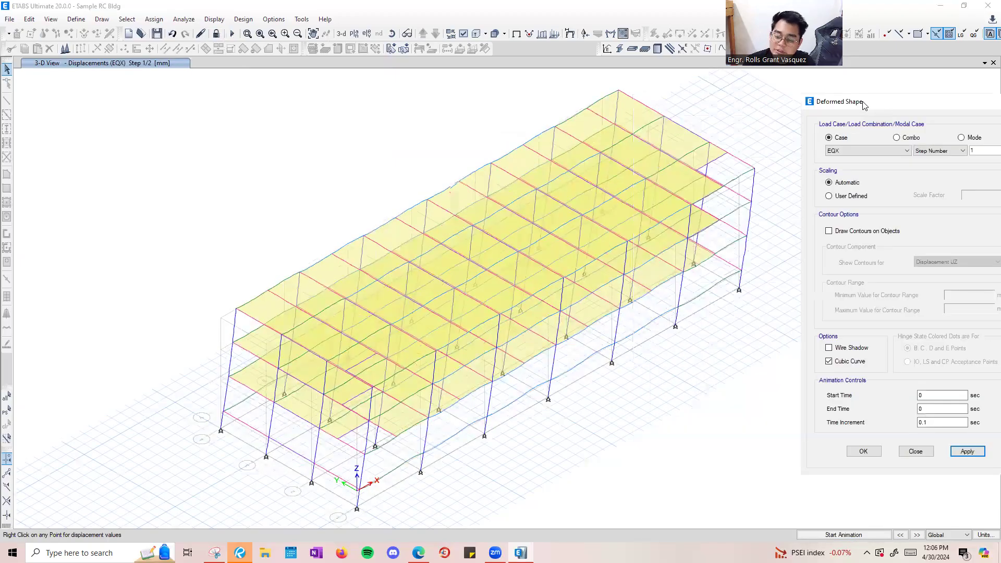
pyautogui.click(845, 536)
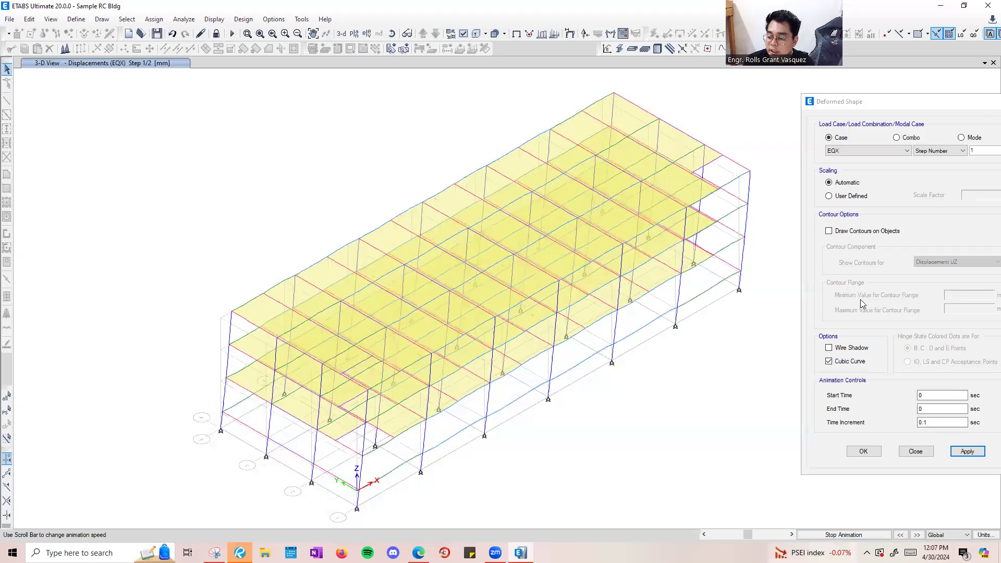
pyautogui.click(855, 534)
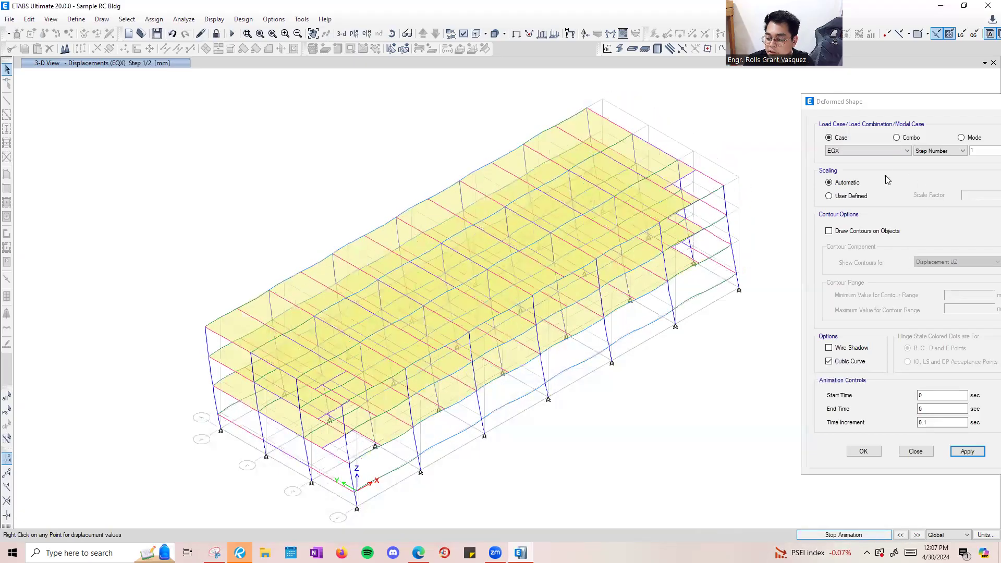
# Show and animate the deformed shape for the EQY load case, then close the deformed shape settings.
pyautogui.click(890, 151)
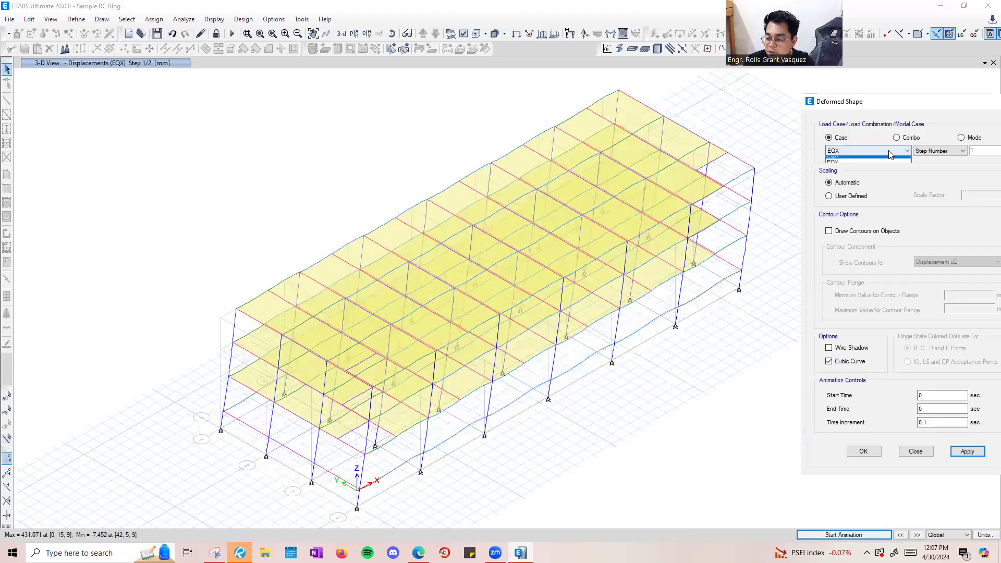
pyautogui.click(967, 451)
pyautogui.click(876, 537)
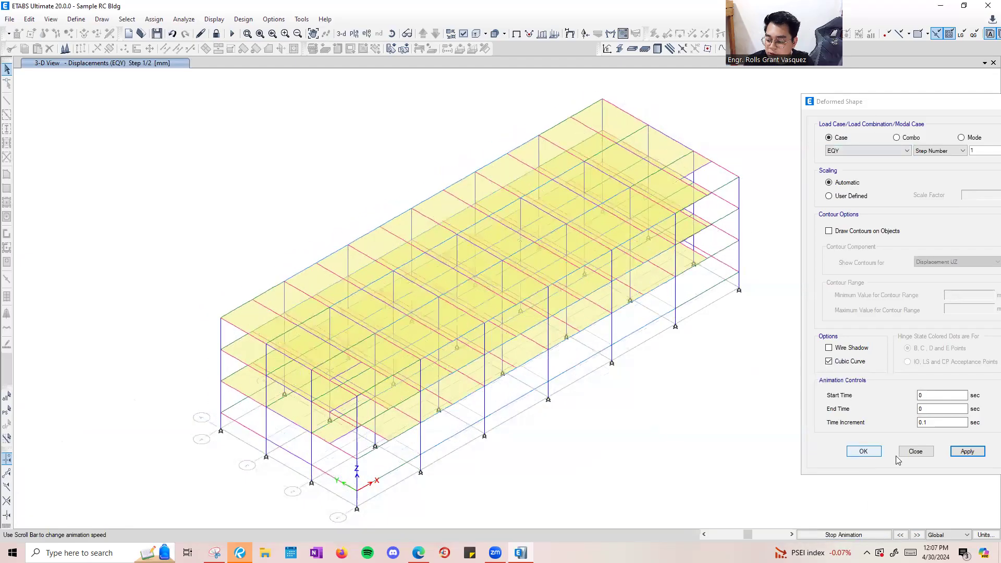
pyautogui.click(854, 536)
pyautogui.moveTo(920, 104); pyautogui.dragTo(642, 109)
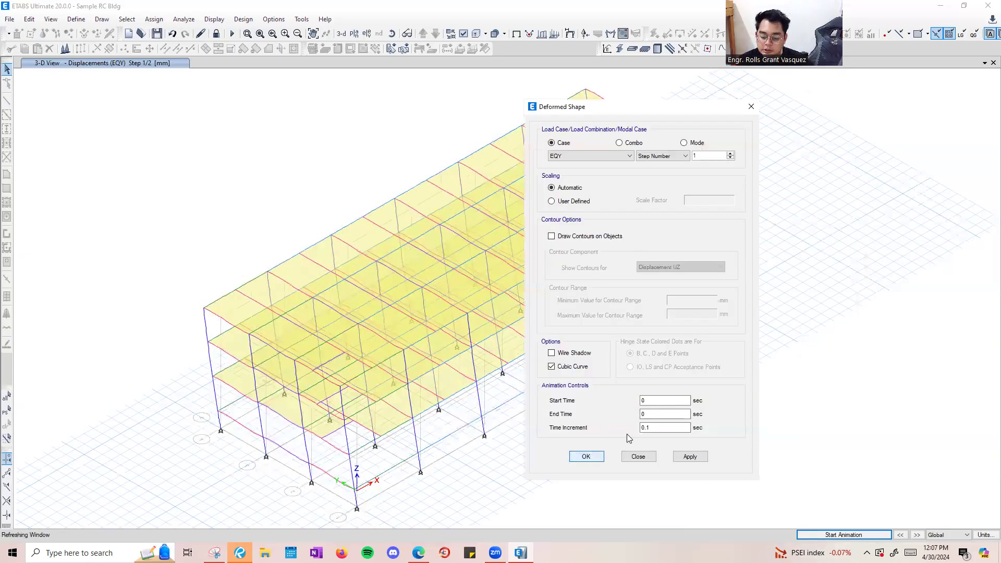
pyautogui.press('Return')
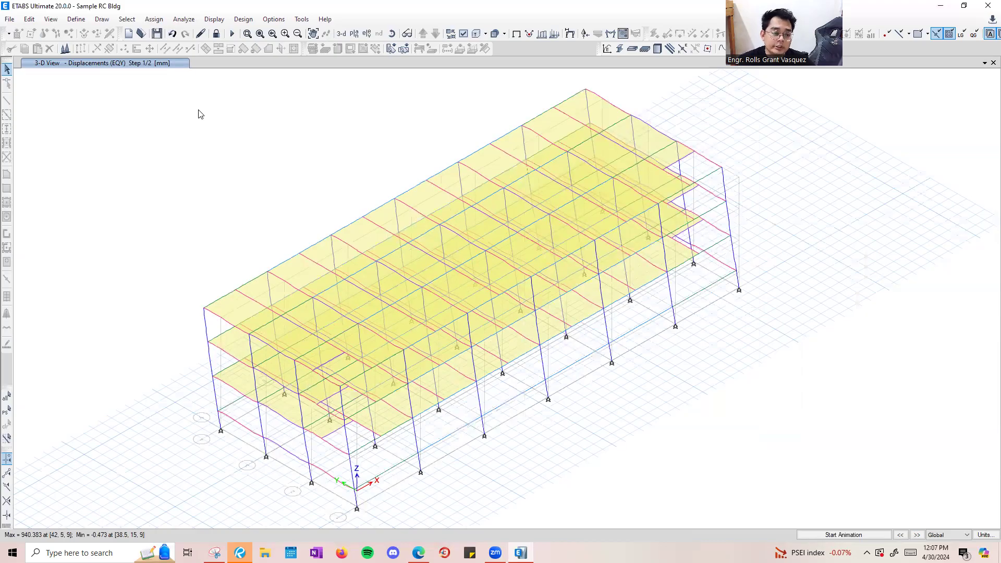
# Switch the view to the plan of the FDN story level.
pyautogui.click(354, 34)
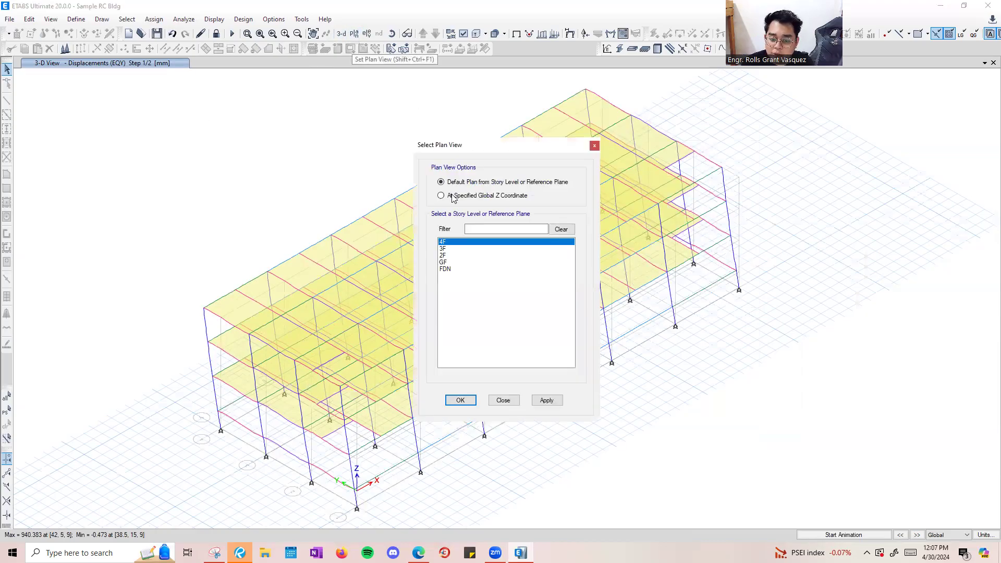
pyautogui.click(456, 269)
pyautogui.click(548, 400)
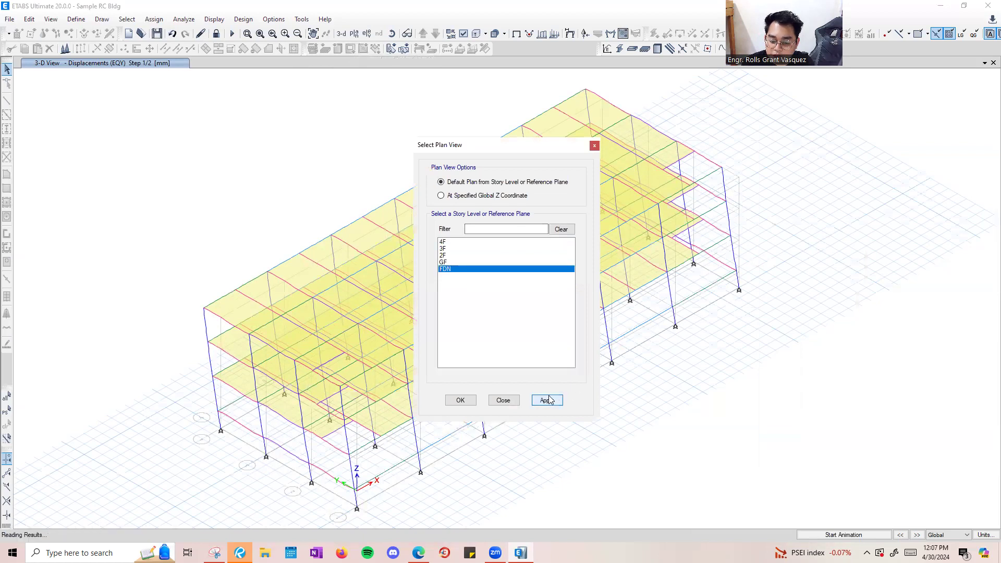
pyautogui.click(593, 146)
# Display the Dead case support reactions on the foundation plan as tabulated values for Fx, Fy, Fz, Mx, My and Mz.
pyautogui.click(214, 19)
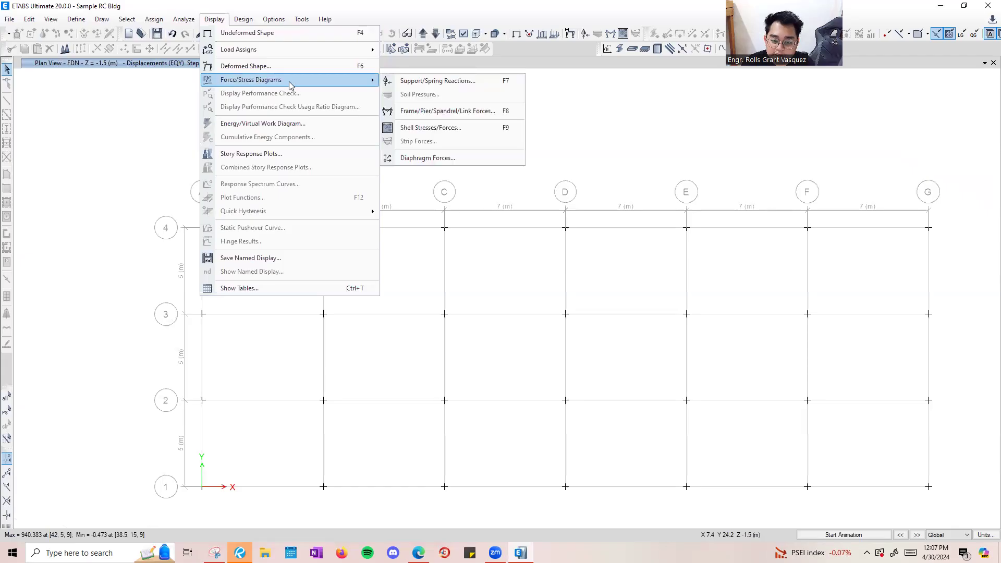
pyautogui.click(456, 88)
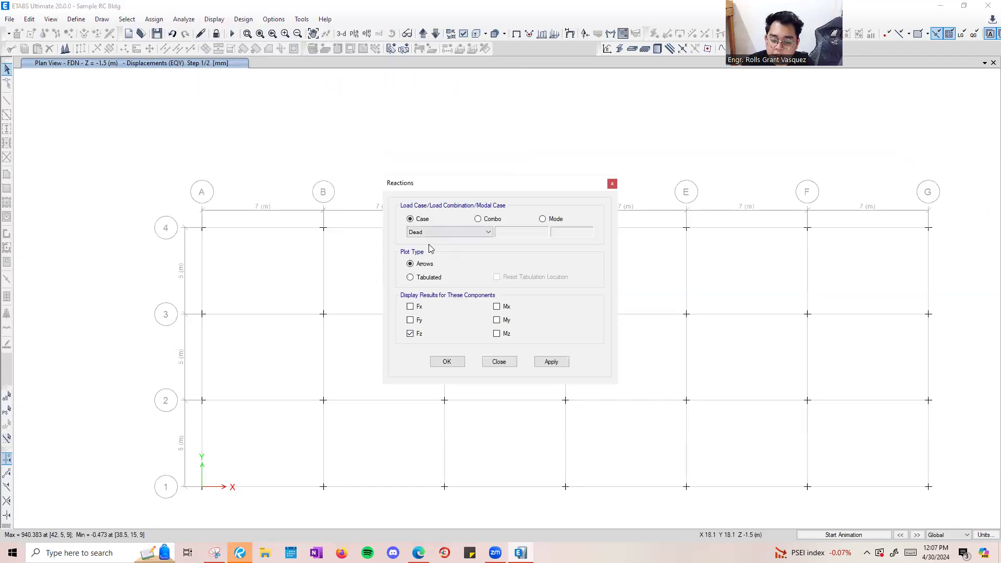
pyautogui.click(420, 279)
pyautogui.click(416, 307)
pyautogui.click(416, 320)
pyautogui.click(504, 311)
pyautogui.click(496, 319)
pyautogui.click(508, 335)
pyautogui.click(551, 362)
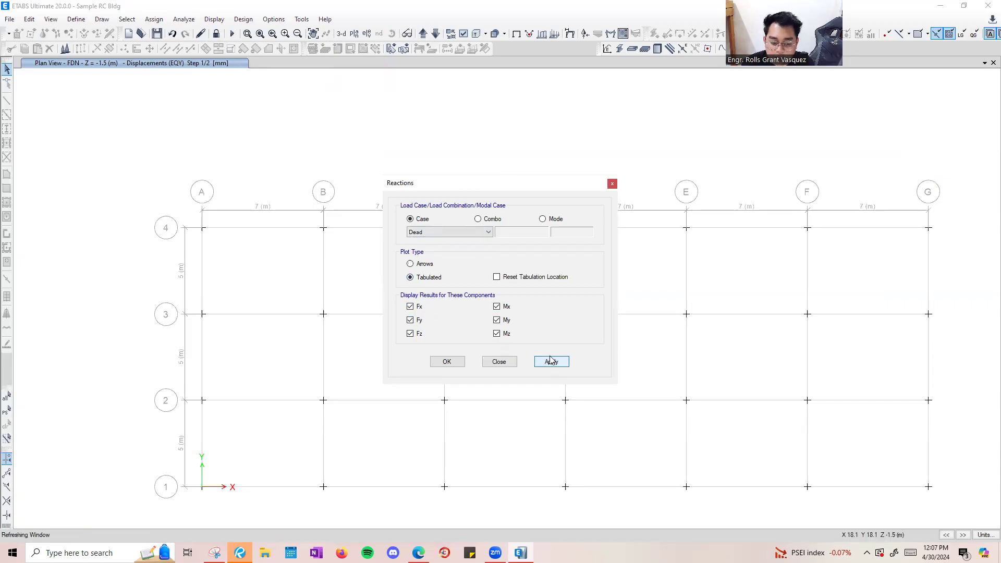
# Display the Live case support reactions on the foundation plan as tabulated values.
pyautogui.moveTo(382, 223); pyautogui.dragTo(395, 173, button='middle')
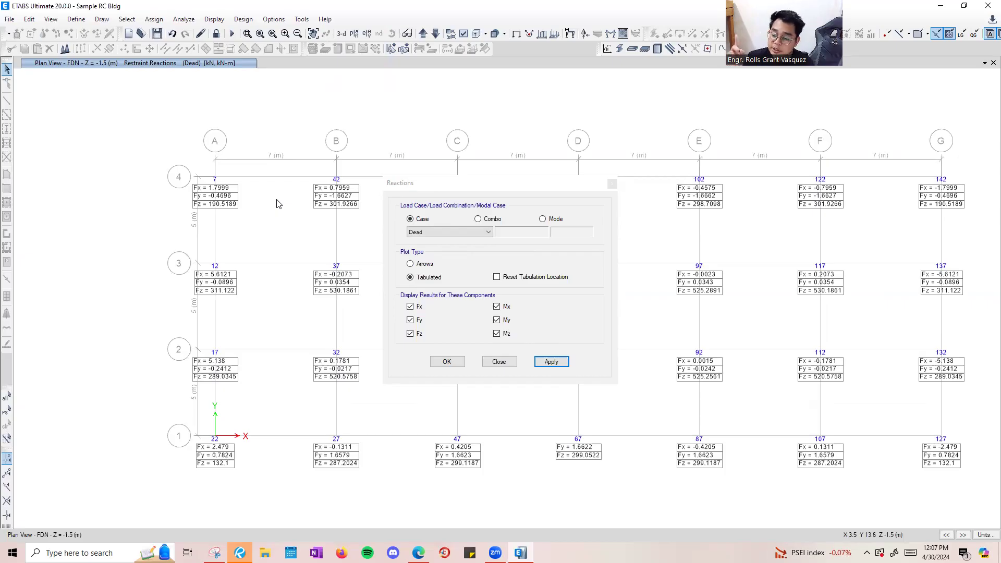
pyautogui.scroll(3, 207, 208)
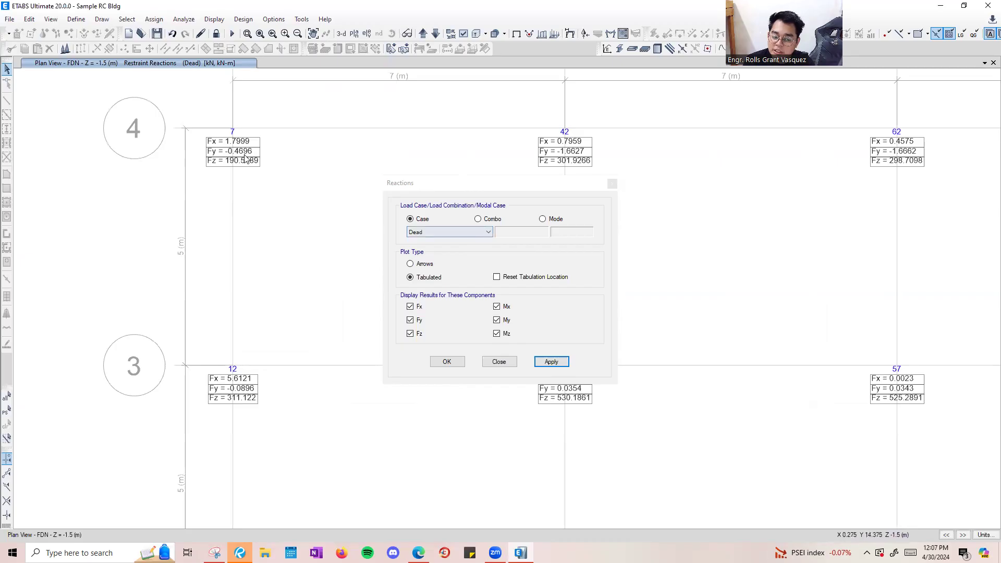
pyautogui.click(475, 231)
pyautogui.click(460, 247)
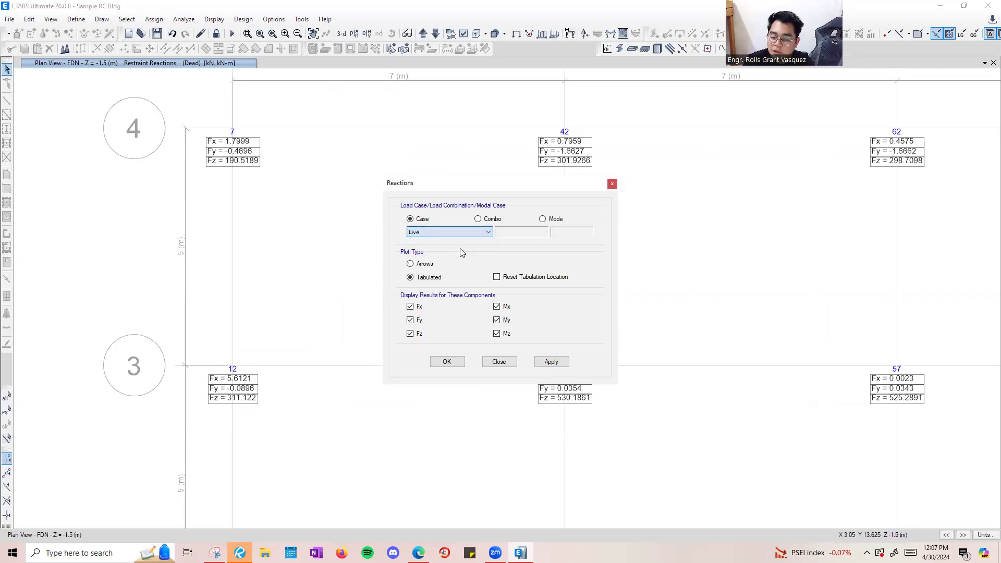
pyautogui.click(551, 362)
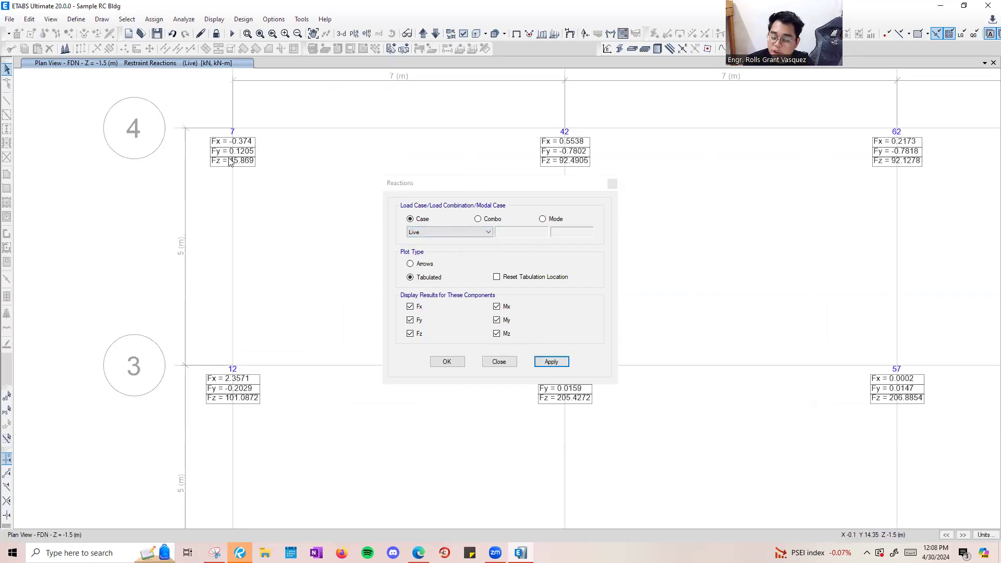
# Switch the tabulated foundation reactions to the SDL load case.
pyautogui.click(458, 232)
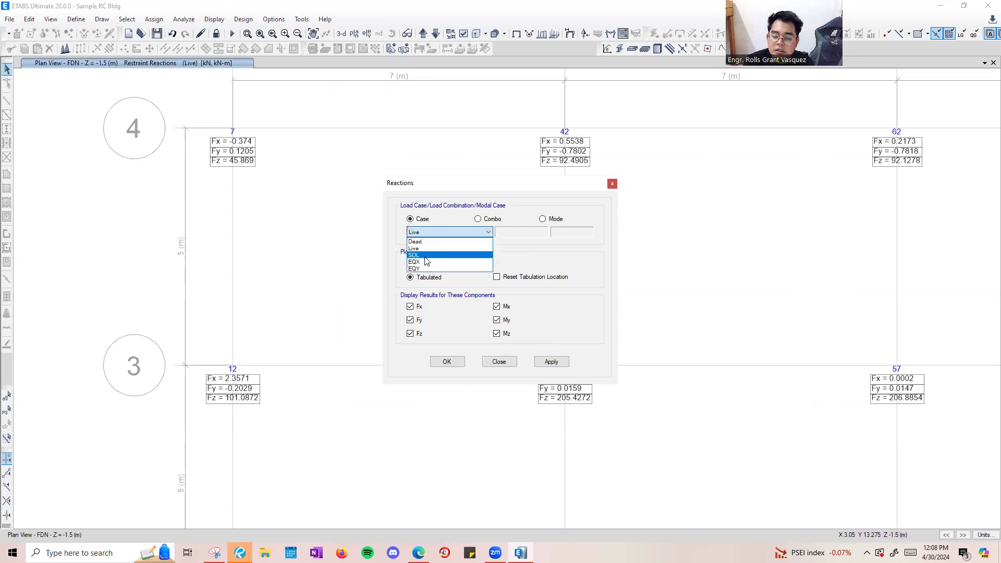
pyautogui.click(449, 254)
pyautogui.click(564, 364)
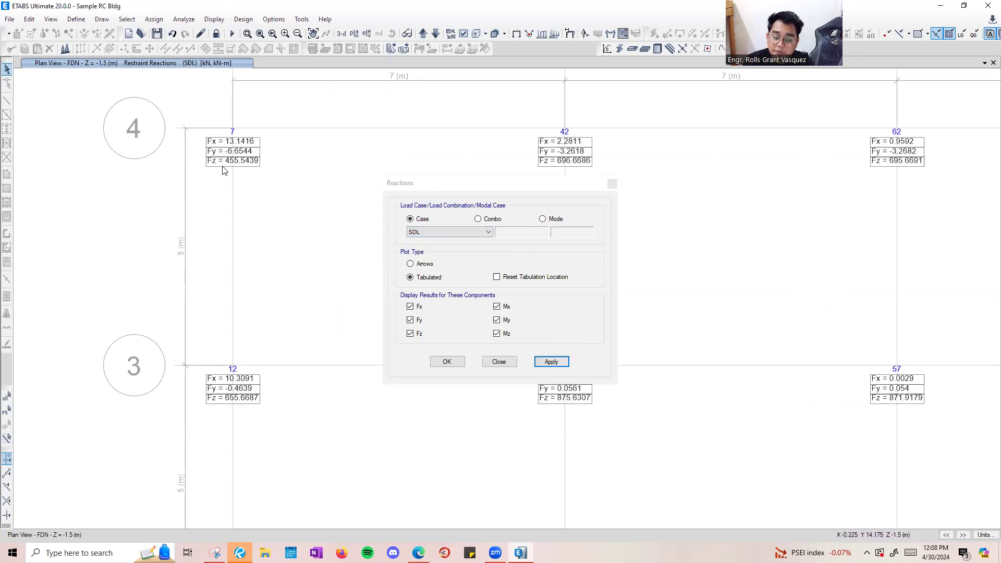
# Show the whole model in 3-D and plot its SDL support reactions as arrows.
pyautogui.click(341, 33)
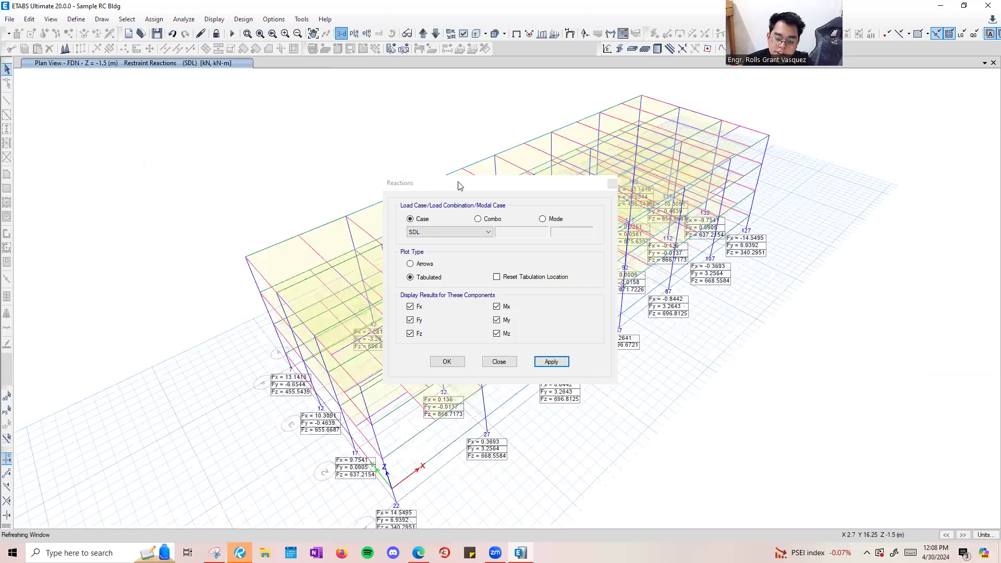
pyautogui.moveTo(456, 183); pyautogui.dragTo(705, 166)
pyautogui.moveTo(338, 160); pyautogui.dragTo(297, 90)
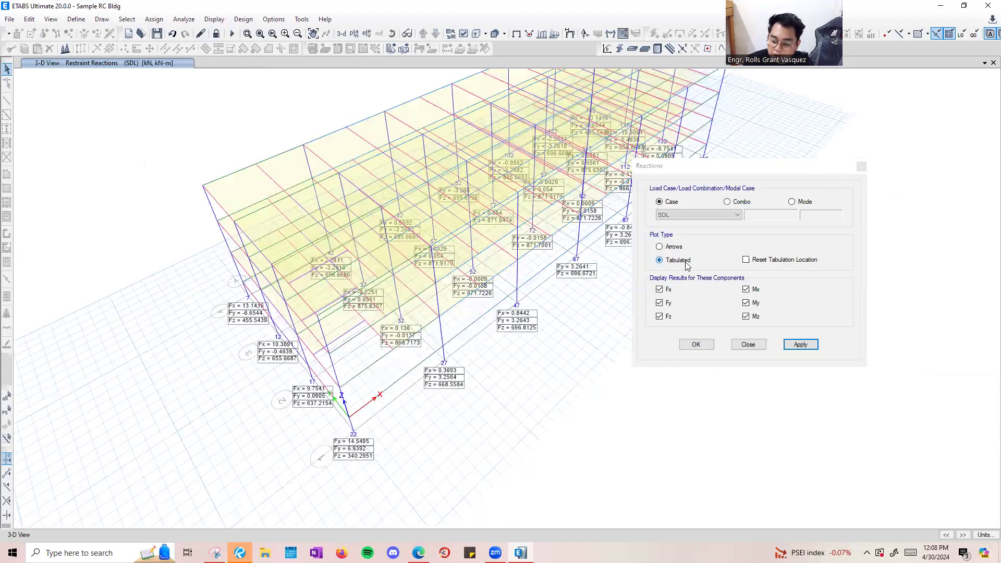
pyautogui.click(675, 248)
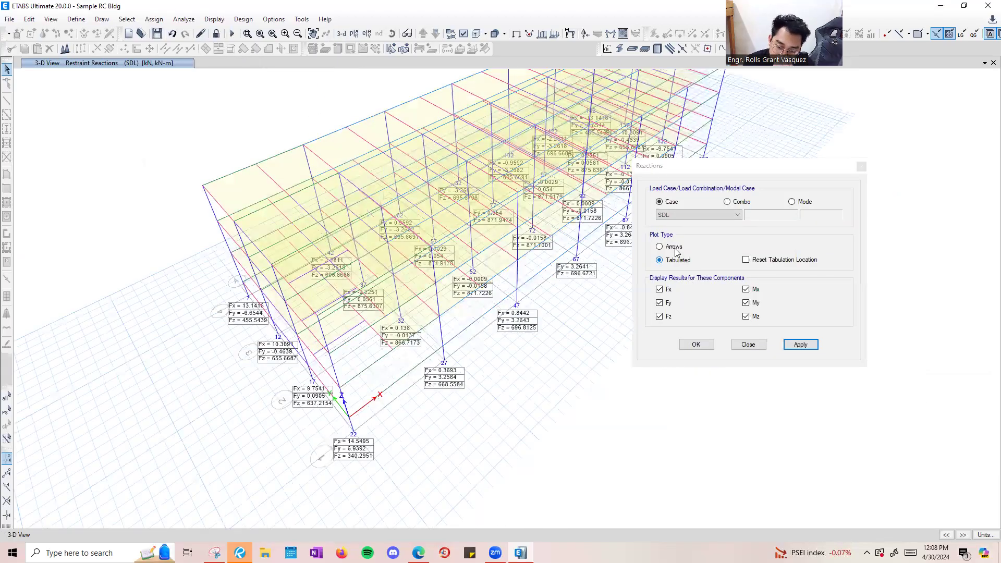
pyautogui.click(803, 346)
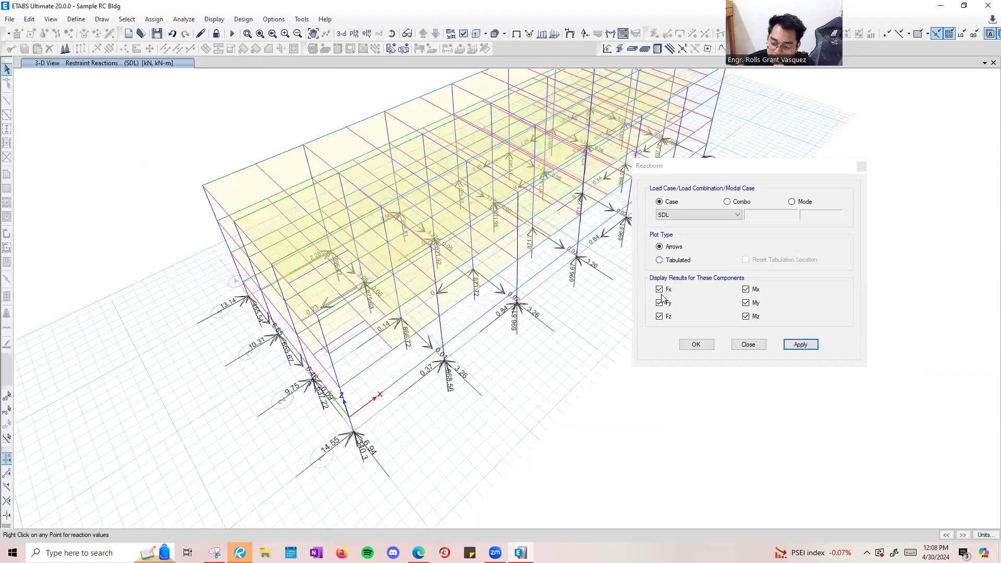
# Limit the SDL reaction arrows to the Fz component and rotate the model to a low side view of the supports.
pyautogui.click(660, 304)
pyautogui.click(660, 290)
pyautogui.click(746, 303)
pyautogui.click(746, 290)
pyautogui.click(746, 316)
pyautogui.click(800, 345)
pyautogui.moveTo(362, 398); pyautogui.dragTo(338, 350, button='middle')
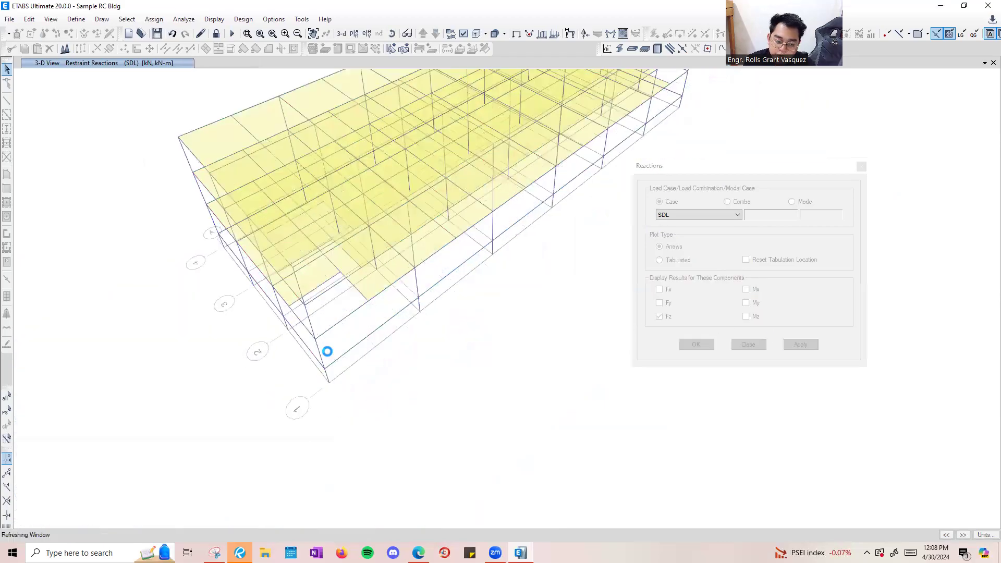
pyautogui.click(393, 33)
pyautogui.moveTo(492, 385); pyautogui.dragTo(454, 311)
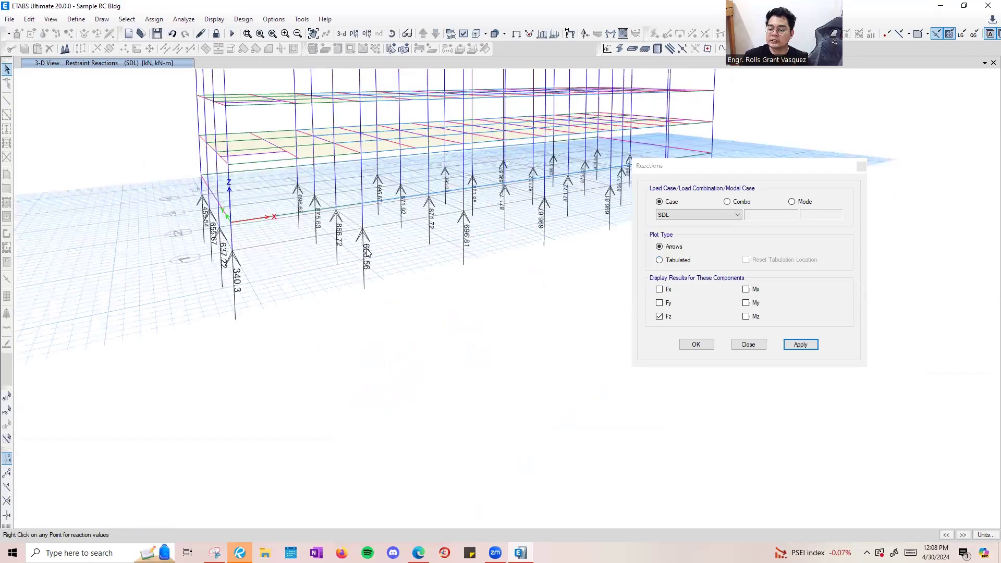
# Plot the Fz reaction arrows for the Dead case, followed by those for the Live case.
pyautogui.click(698, 215)
pyautogui.click(675, 222)
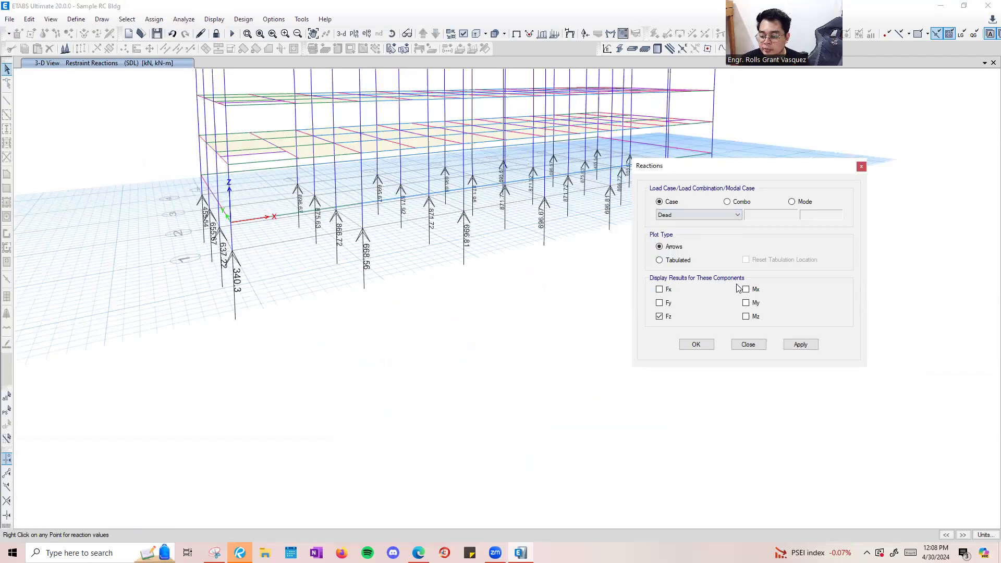
pyautogui.click(801, 345)
pyautogui.click(709, 218)
pyautogui.click(678, 230)
pyautogui.click(800, 344)
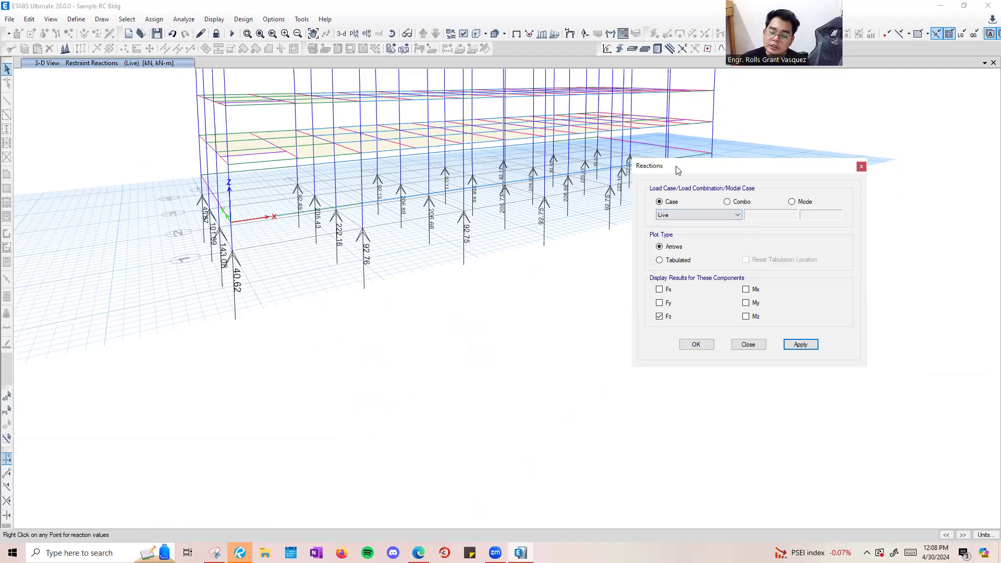
# Move the reactions dialog clear of the model and return the Fz arrow plot to the Dead case.
pyautogui.moveTo(678, 167); pyautogui.dragTo(786, 181)
pyautogui.click(809, 229)
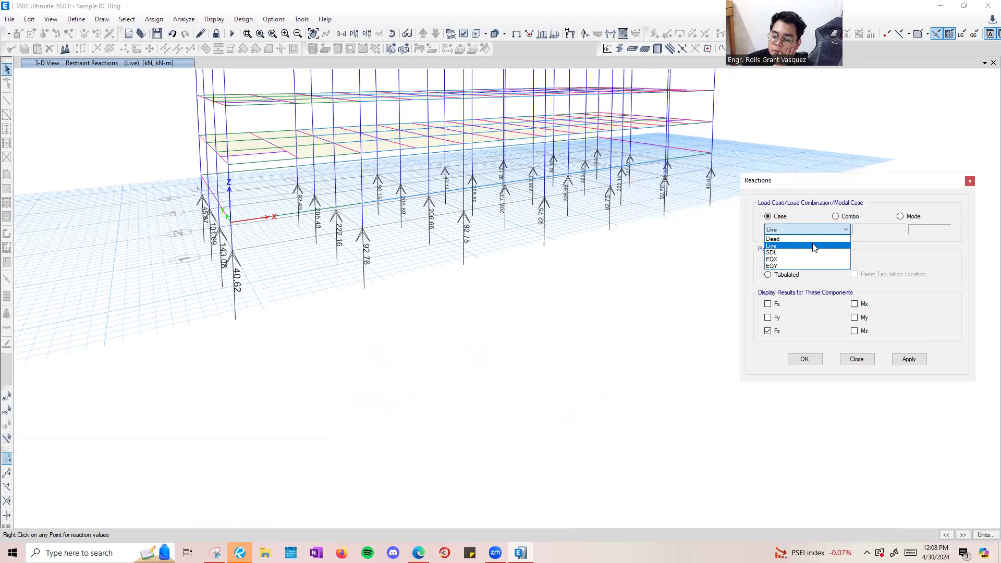
pyautogui.click(816, 239)
pyautogui.click(911, 358)
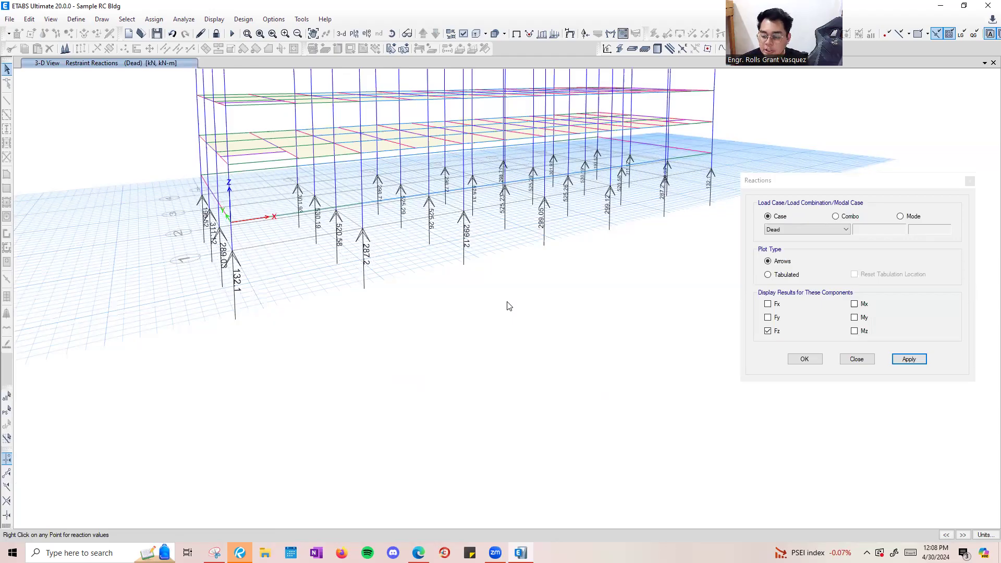
# Display the Dead reactions in 3-D as tabulated values with Fx, Fy, Fz, Mx, My and Mz all included.
pyautogui.click(786, 275)
pyautogui.click(775, 303)
pyautogui.click(776, 318)
pyautogui.click(865, 305)
pyautogui.click(863, 318)
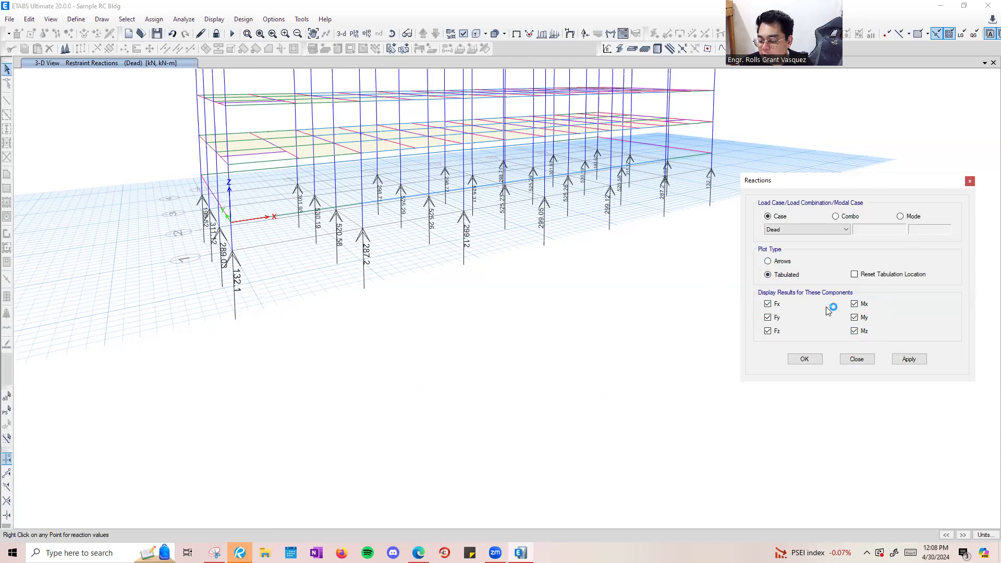
pyautogui.click(908, 359)
pyautogui.scroll(3, 198, 248)
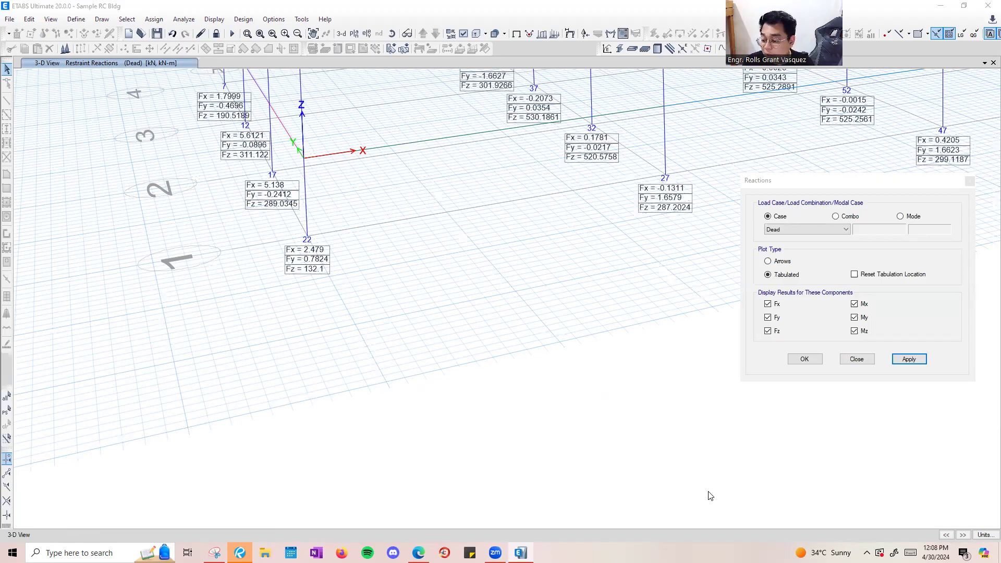
pyautogui.click(866, 188)
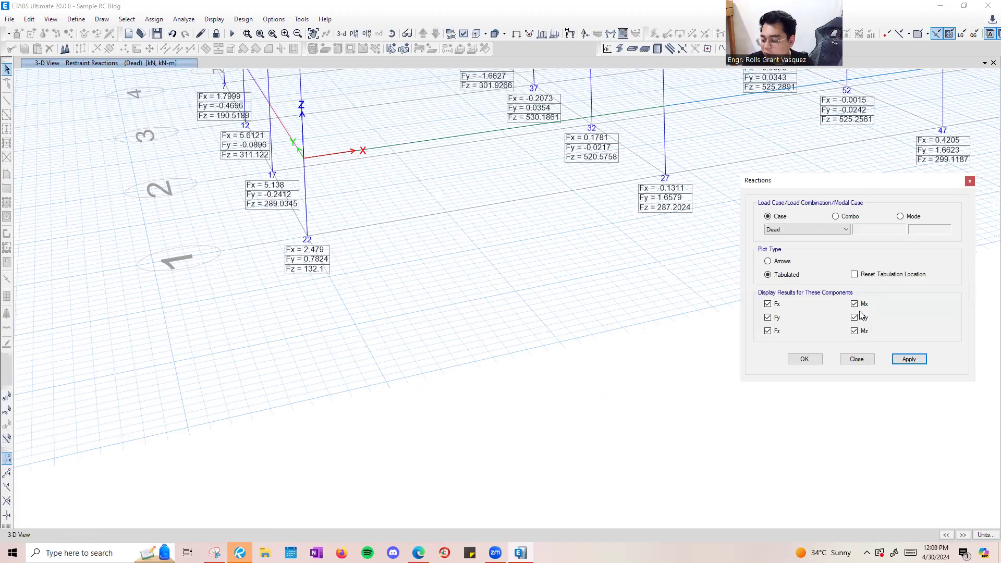
# Reset the model to the default 3-D view, then switch to the plan of the 4F story level.
pyautogui.moveTo(282, 205); pyautogui.dragTo(296, 338, button='middle')
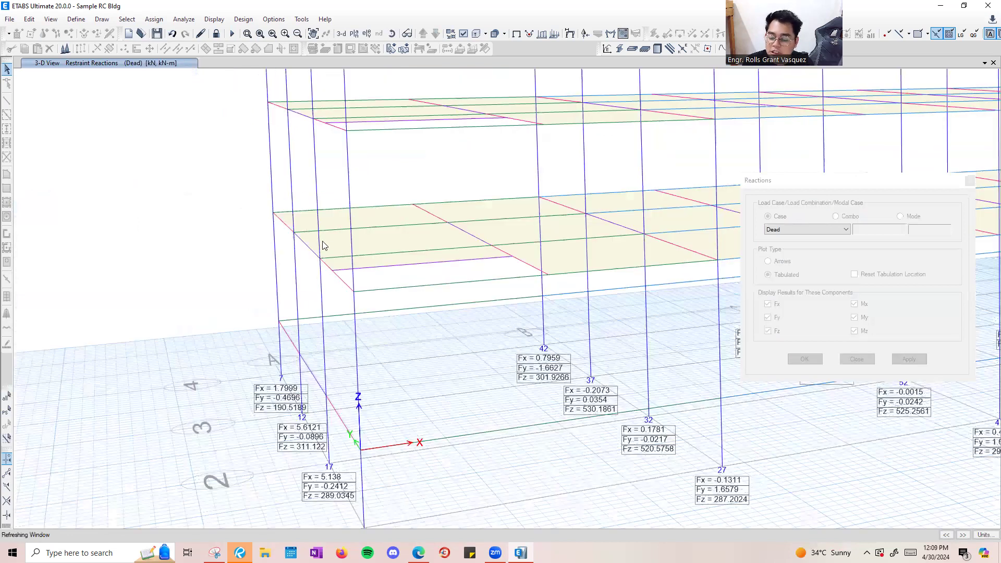
pyautogui.scroll(-5, 429, 296)
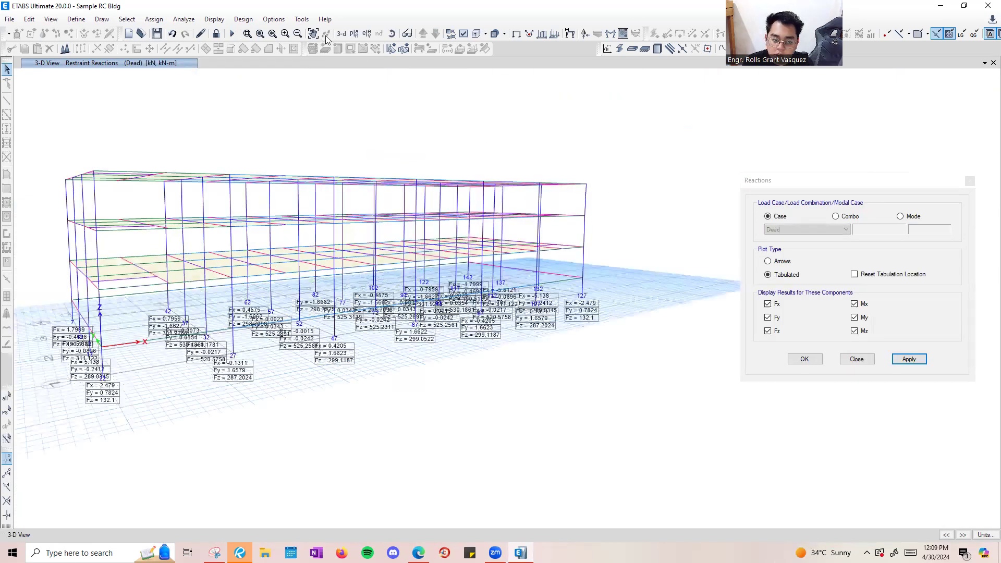
pyautogui.click(343, 35)
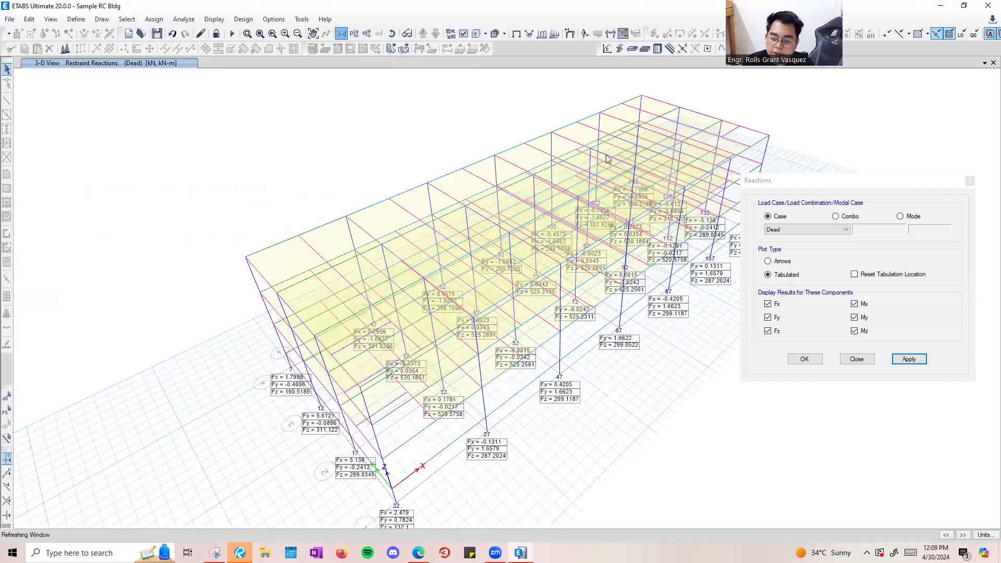
pyautogui.click(354, 34)
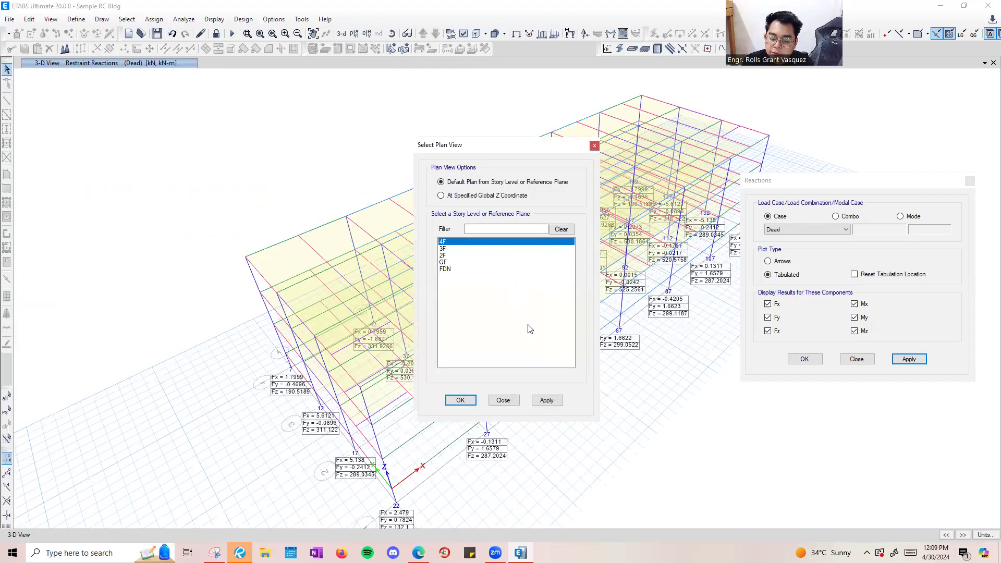
pyautogui.click(558, 401)
pyautogui.click(594, 146)
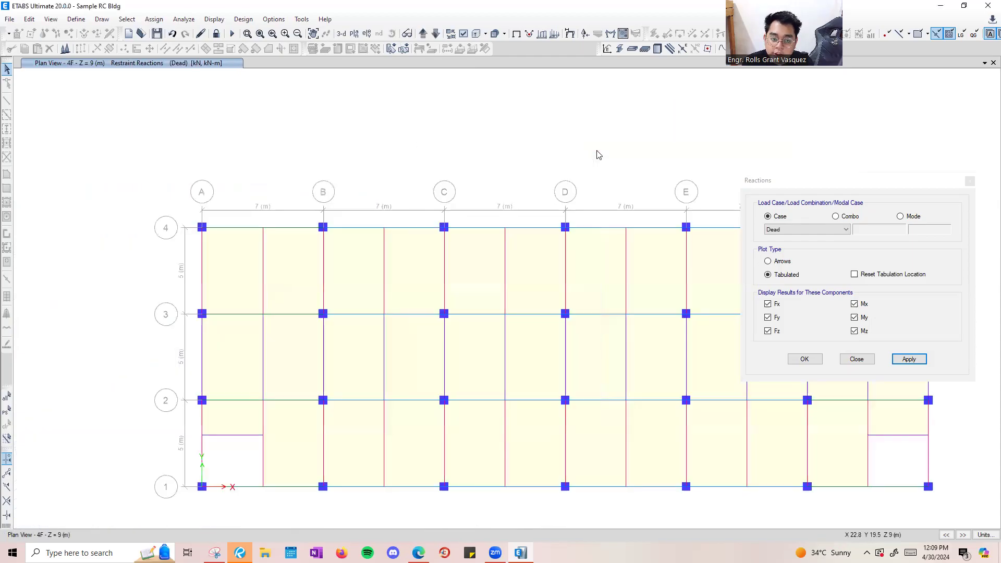
# Display the filled Moment 3-3 diagram of the frames for the Dead case on the 4F plan.
pyautogui.click(214, 19)
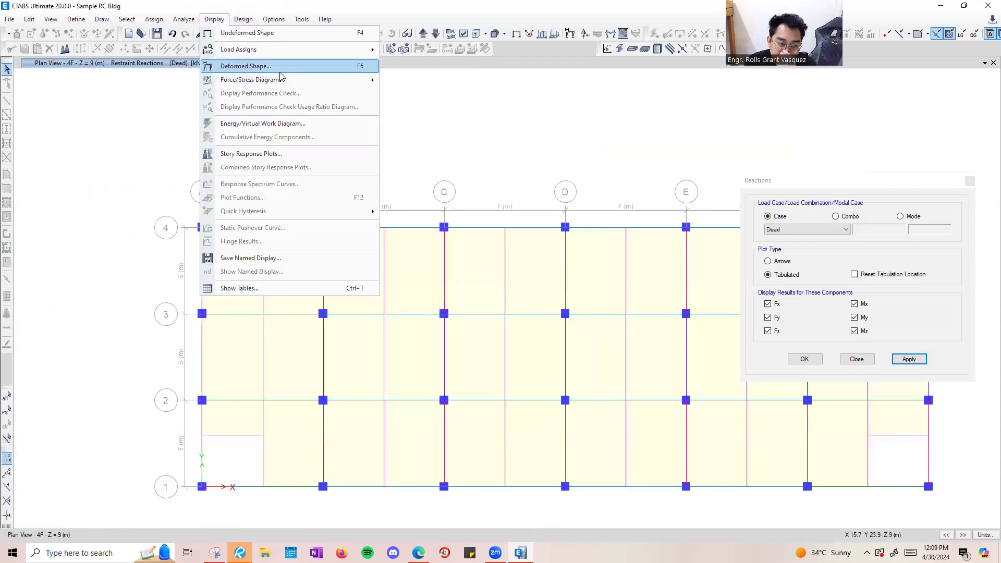
pyautogui.moveTo(302, 81)
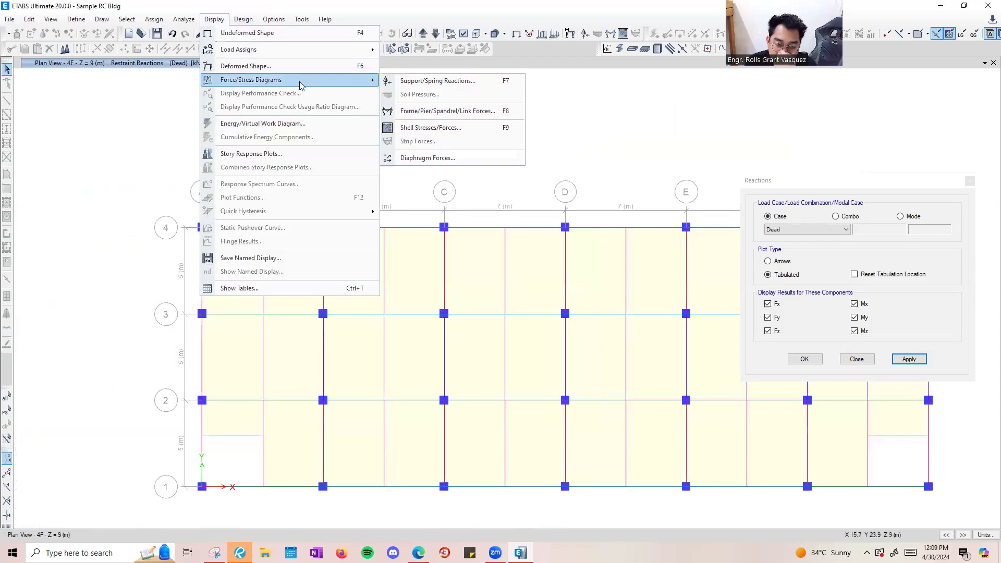
pyautogui.click(431, 112)
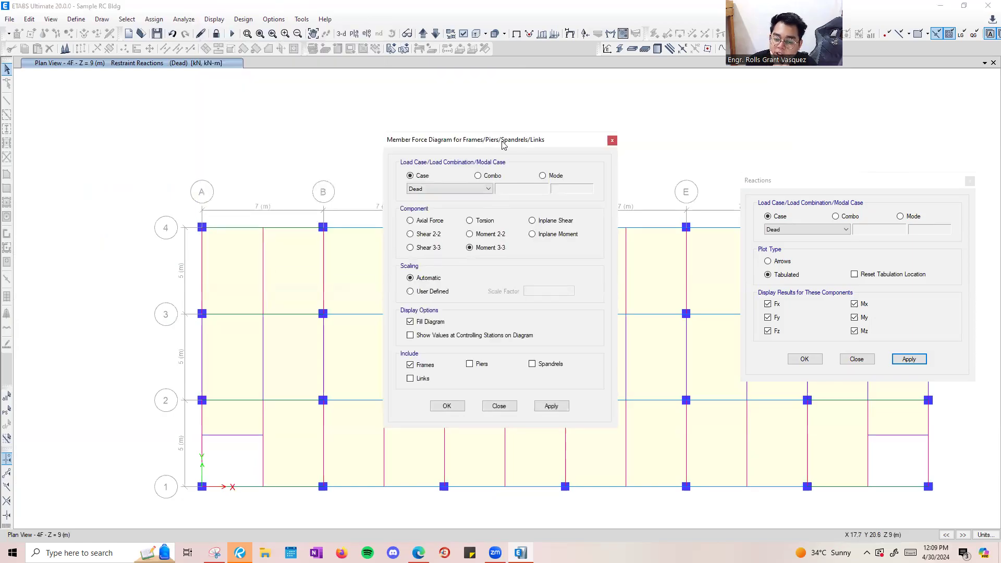
pyautogui.moveTo(503, 145); pyautogui.dragTo(677, 81)
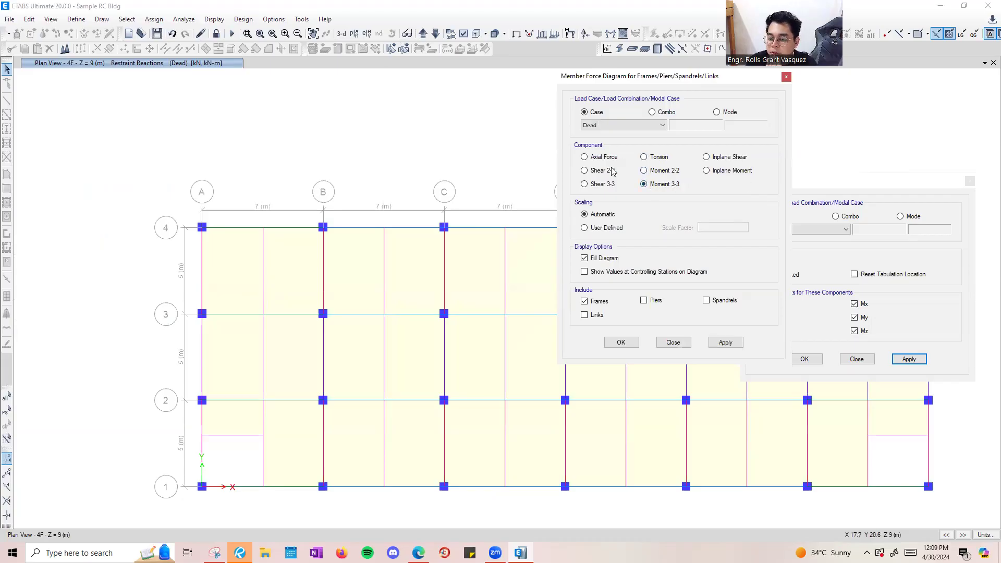
pyautogui.click(643, 184)
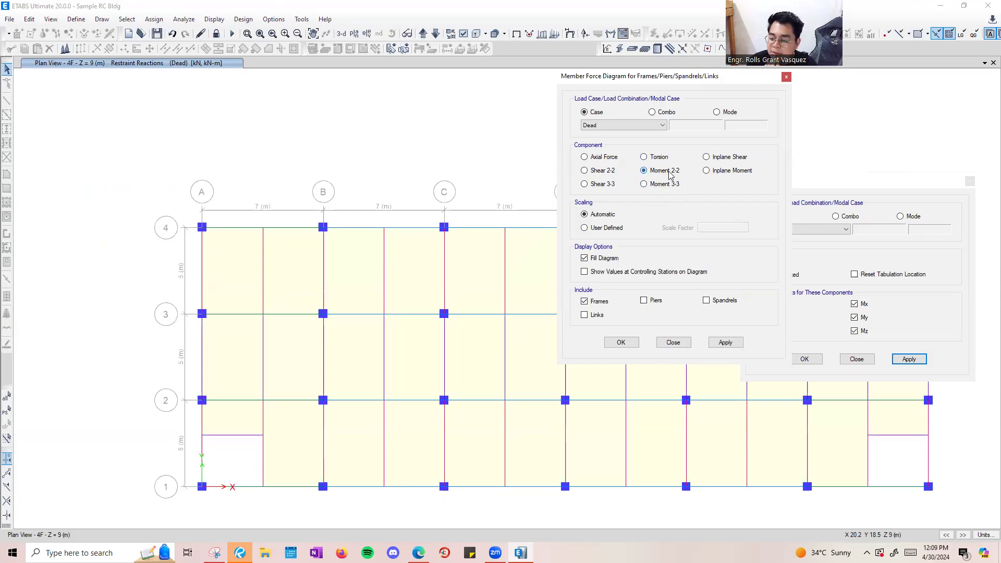
pyautogui.click(672, 184)
pyautogui.click(734, 344)
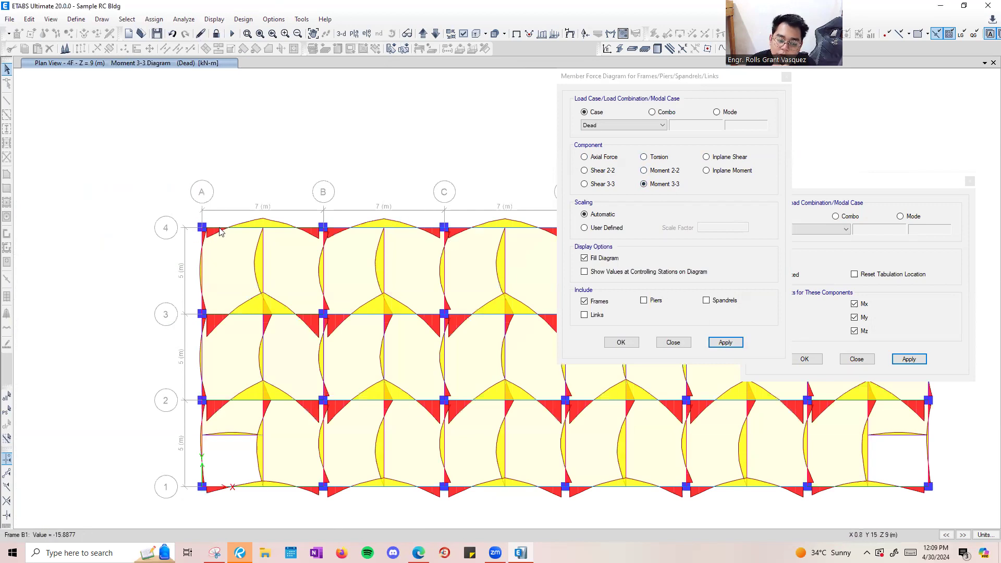
# Inspect the Moment 3-3 diagram of the grid 4 beam between A and B, and turn off plotting moment diagrams on the tension side.
pyautogui.scroll(3, 245, 227)
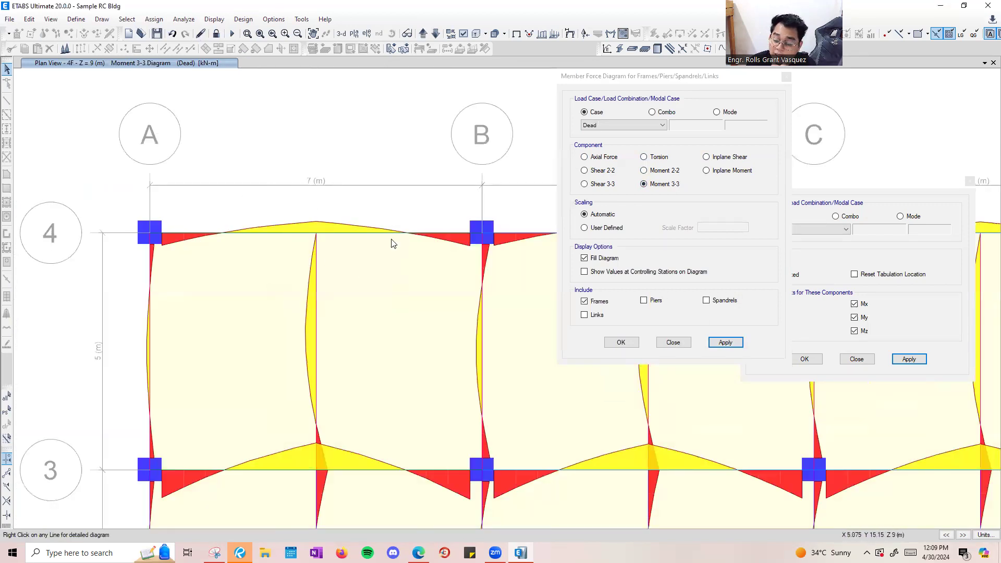
pyautogui.scroll(-3, 292, 197)
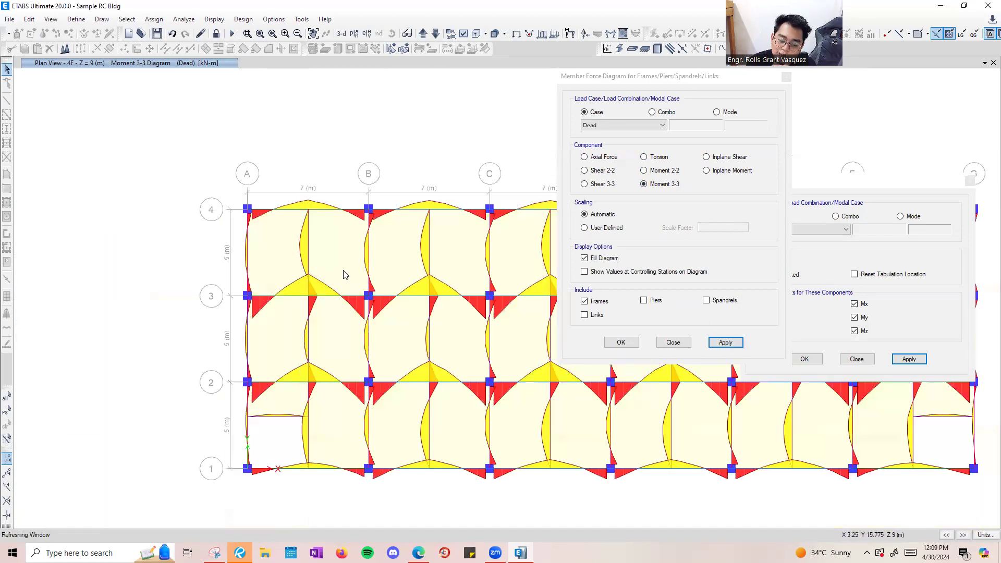
pyautogui.scroll(3, 276, 180)
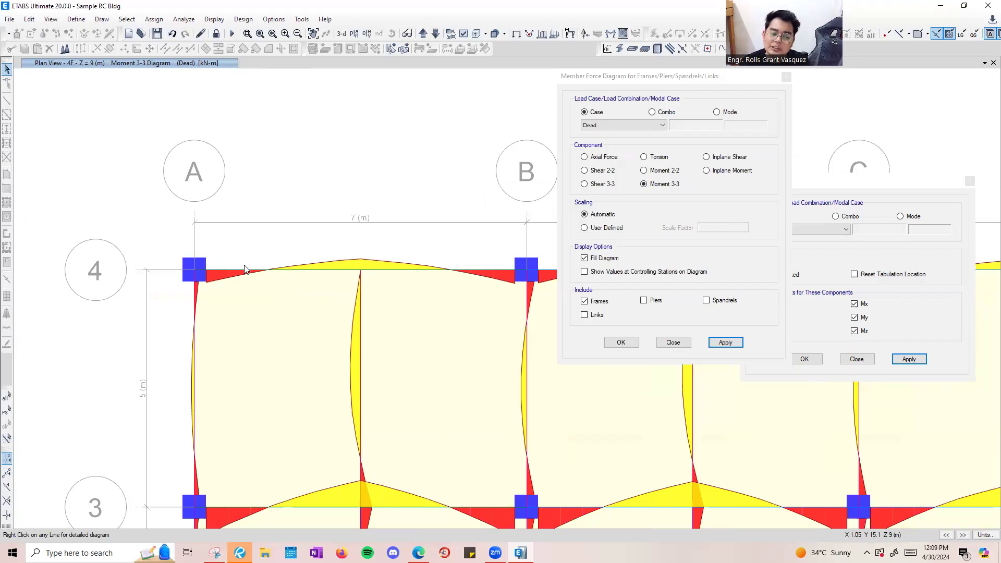
pyautogui.moveTo(229, 272)
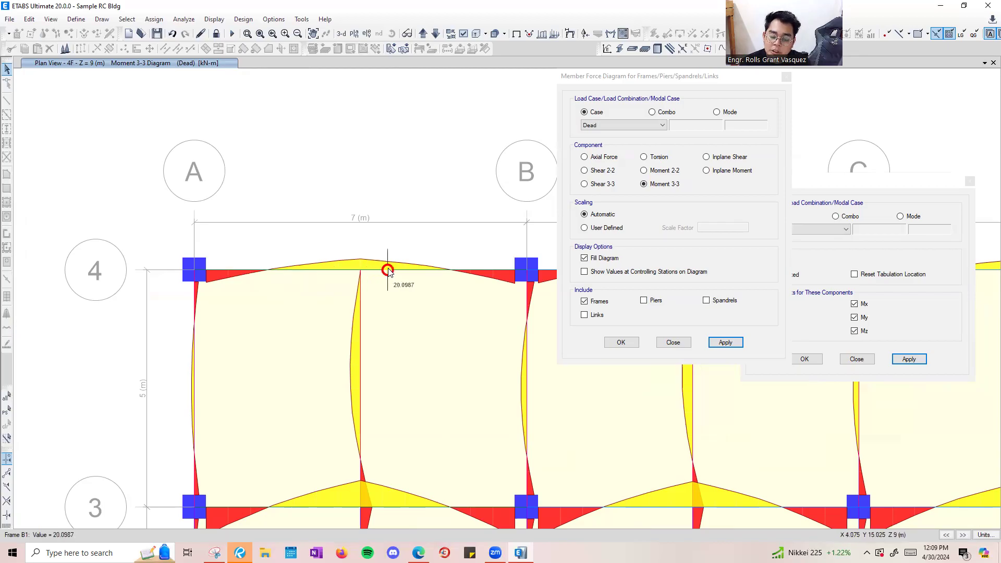
pyautogui.click(275, 19)
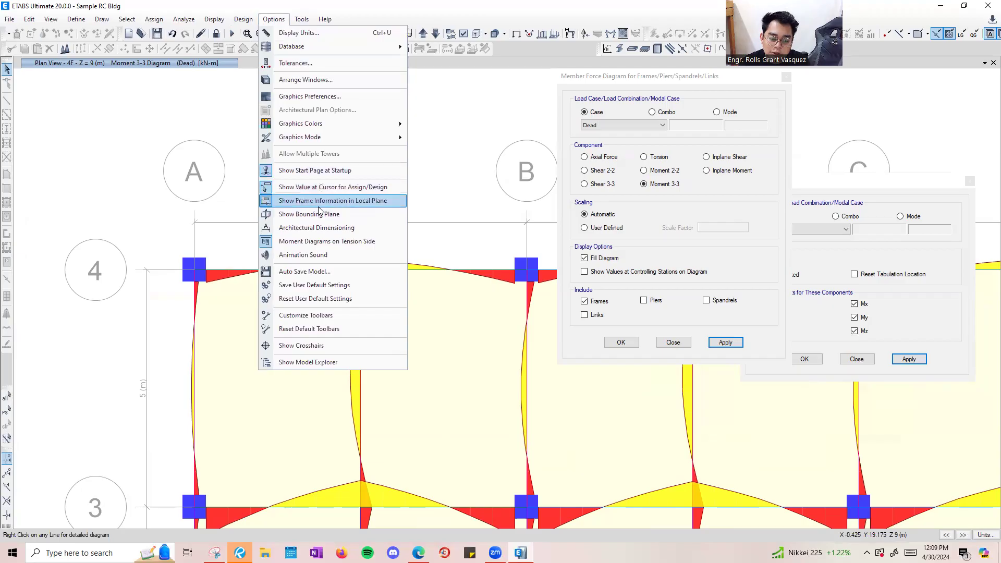
pyautogui.click(308, 243)
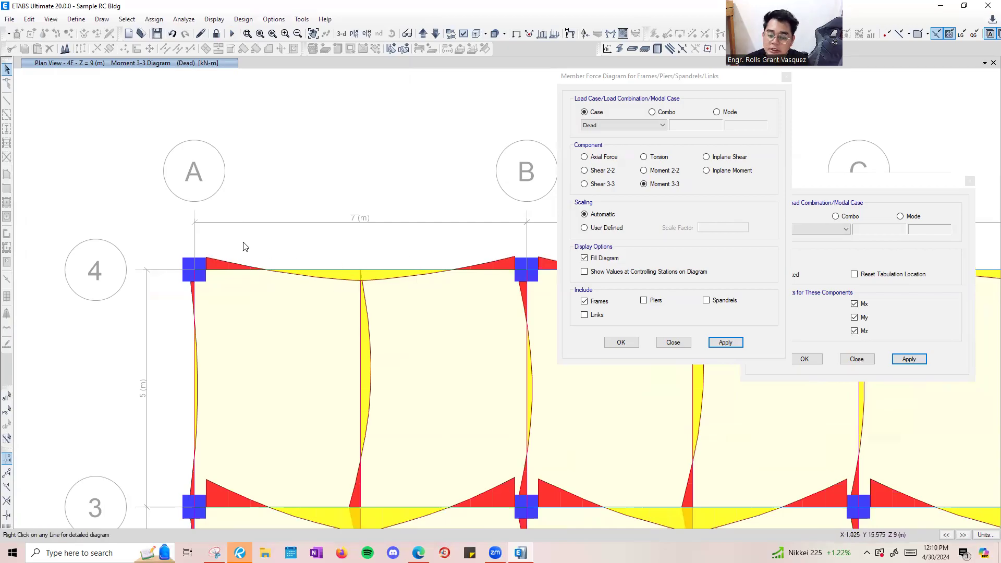
# Switch to Document2 in Bluebeam Revu and sketch a fixed-end beam above grids D–E with its moment diagram arching above the baseline.
pyautogui.hotkey('alt', 'Tab')
pyautogui.hotkey('alt', 'Tab')
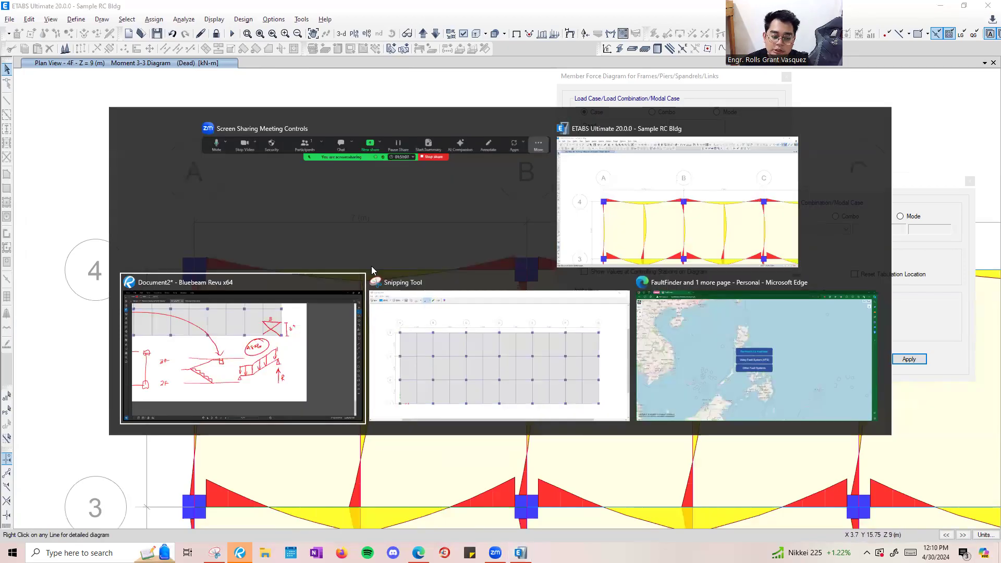
pyautogui.scroll(-2, 416, 229)
pyautogui.scroll(8, 401, 263)
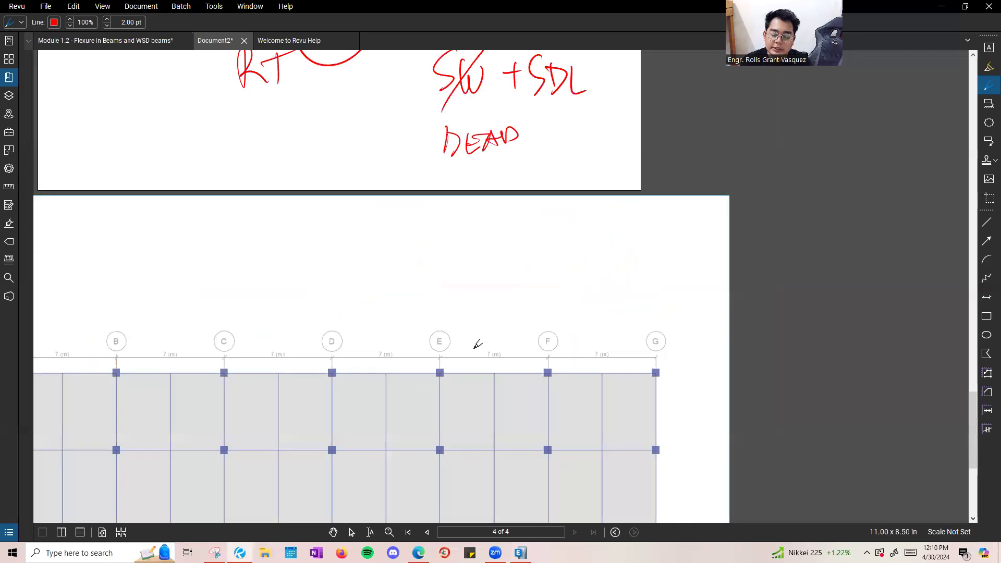
pyautogui.moveTo(345, 221); pyautogui.dragTo(343, 255)
pyautogui.moveTo(335, 249)
pyautogui.mouseDown()
pyautogui.moveTo(348, 230)
pyautogui.moveTo(488, 227)
pyautogui.moveTo(485, 246)
pyautogui.mouseUp()
pyautogui.moveTo(485, 244); pyautogui.dragTo(499, 224)
pyautogui.moveTo(345, 267); pyautogui.dragTo(345, 312)
pyautogui.moveTo(477, 261); pyautogui.dragTo(474, 309)
pyautogui.moveTo(332, 316); pyautogui.dragTo(488, 302)
pyautogui.moveTo(347, 365)
pyautogui.mouseDown()
pyautogui.moveTo(351, 333)
pyautogui.moveTo(412, 261)
pyautogui.moveTo(477, 351)
pyautogui.moveTo(478, 311)
pyautogui.mouseUp()
# Label the sketched moment diagram +M above its midspan and -M at its lower end.
pyautogui.moveTo(406, 251); pyautogui.dragTo(416, 250)
pyautogui.moveTo(411, 243); pyautogui.dragTo(411, 257)
pyautogui.moveTo(422, 256)
pyautogui.mouseDown()
pyautogui.moveTo(425, 245)
pyautogui.moveTo(430, 256)
pyautogui.mouseUp()
pyautogui.moveTo(360, 362); pyautogui.dragTo(368, 360)
pyautogui.moveTo(373, 367); pyautogui.dragTo(383, 360)
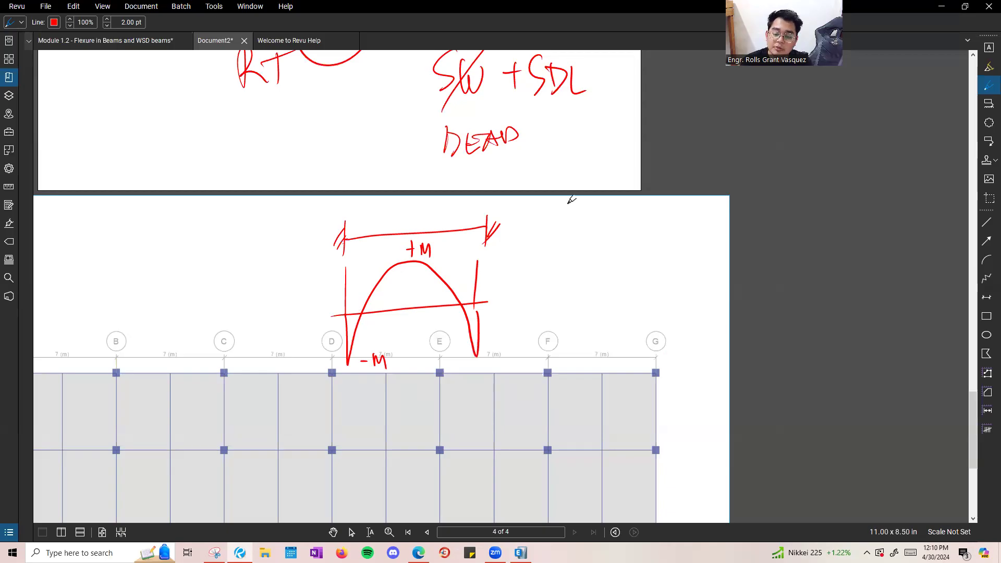
# Sketch a second fixed-end beam beside the first, with its moment diagram sagging below the baseline at midspan and rising above it at the supports.
pyautogui.moveTo(573, 216)
pyautogui.mouseDown()
pyautogui.moveTo(563, 234)
pyautogui.moveTo(573, 216)
pyautogui.mouseUp()
pyautogui.moveTo(571, 228); pyautogui.dragTo(697, 223)
pyautogui.moveTo(698, 212); pyautogui.dragTo(700, 241)
pyautogui.moveTo(575, 228); pyautogui.dragTo(581, 343)
pyautogui.moveTo(689, 232); pyautogui.dragTo(686, 347)
pyautogui.moveTo(574, 293); pyautogui.dragTo(700, 287)
pyautogui.moveTo(576, 269)
pyautogui.mouseDown()
pyautogui.moveTo(575, 295)
pyautogui.moveTo(655, 304)
pyautogui.moveTo(686, 253)
pyautogui.mouseUp()
pyautogui.moveTo(580, 269)
pyautogui.mouseDown()
pyautogui.moveTo(592, 293)
pyautogui.moveTo(618, 293)
pyautogui.mouseUp()
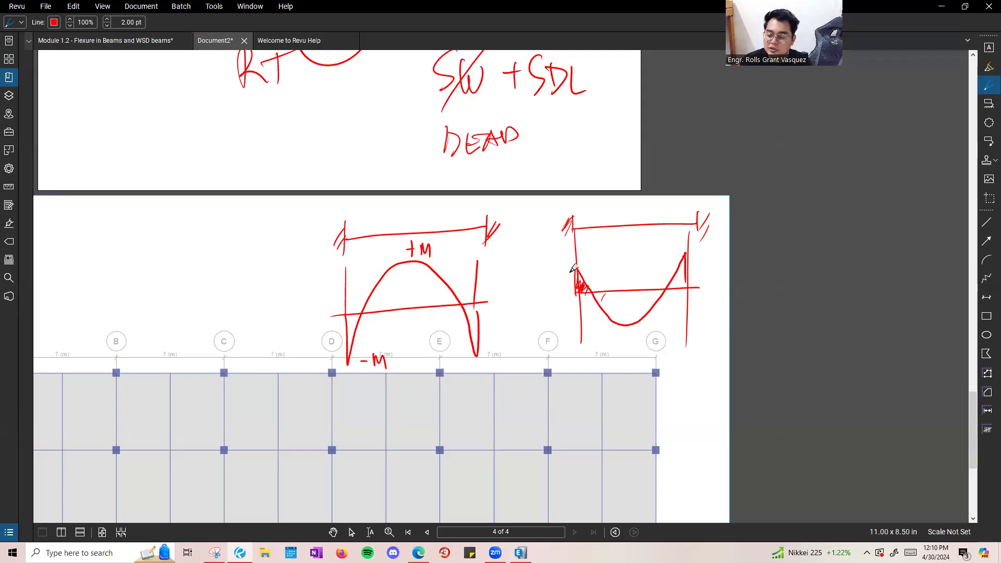
# Label the second moment diagram -M at the support and +M below midspan.
pyautogui.moveTo(531, 265); pyautogui.dragTo(539, 264)
pyautogui.moveTo(552, 271)
pyautogui.mouseDown()
pyautogui.moveTo(554, 259)
pyautogui.moveTo(561, 270)
pyautogui.mouseUp()
pyautogui.moveTo(641, 334); pyautogui.dragTo(653, 332)
pyautogui.moveTo(647, 327); pyautogui.dragTo(647, 341)
pyautogui.moveTo(655, 340); pyautogui.dragTo(671, 332)
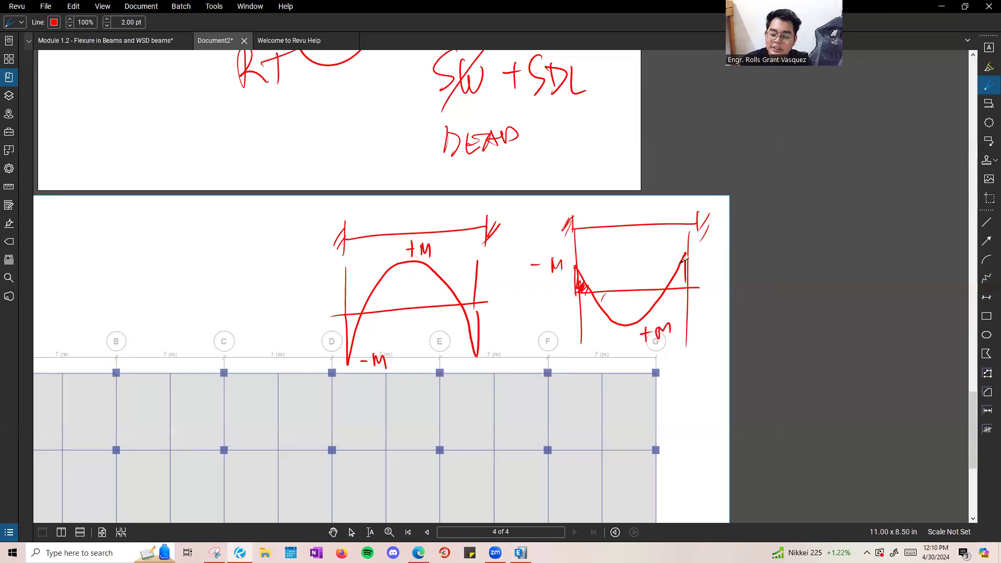
# Add the beam depth to the second sketch and draw top bars near both supports and a bottom bar at midspan.
pyautogui.scroll(2, 775, 274)
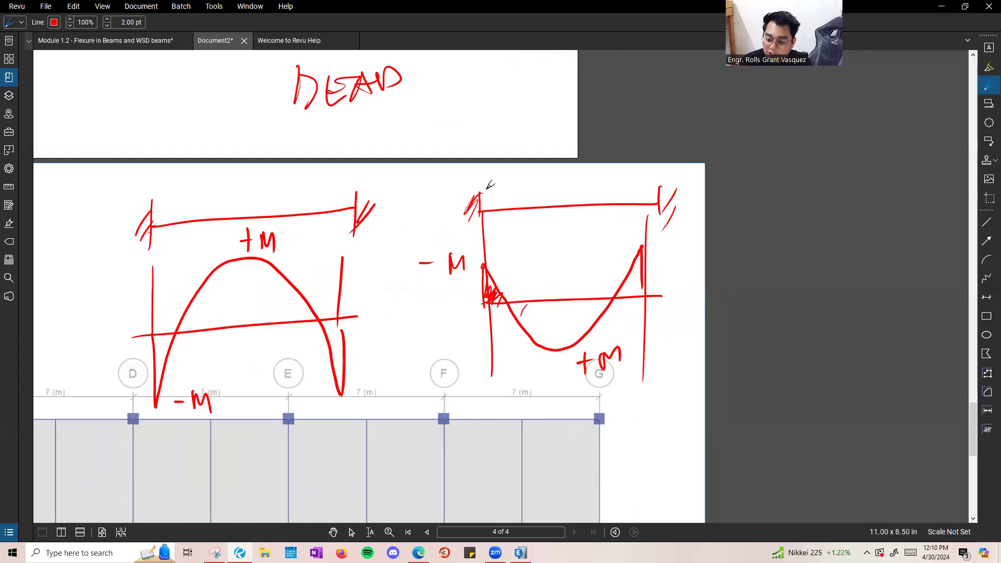
pyautogui.moveTo(479, 195)
pyautogui.mouseDown()
pyautogui.moveTo(642, 183)
pyautogui.moveTo(659, 205)
pyautogui.mouseUp()
pyautogui.moveTo(484, 198); pyautogui.dragTo(520, 196)
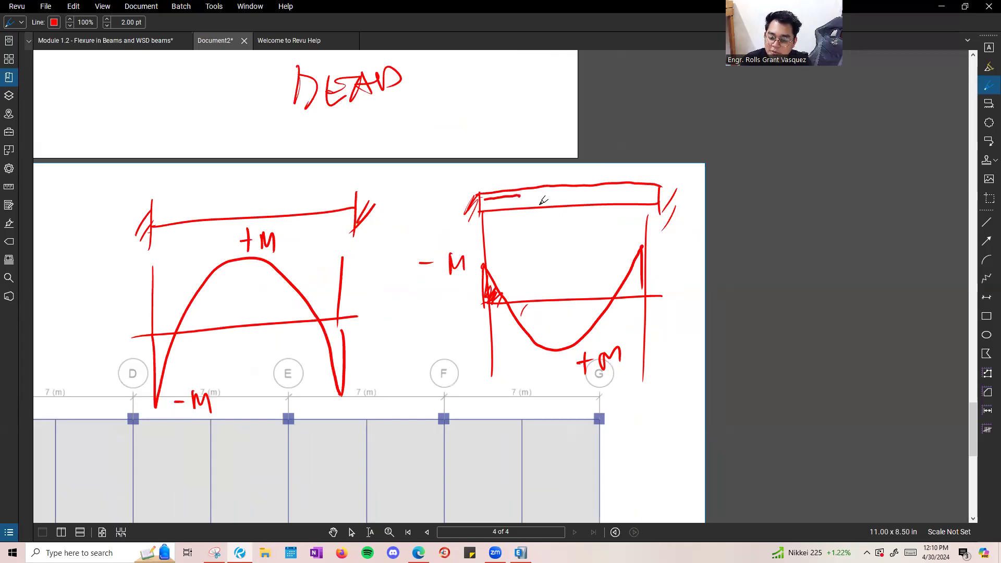
pyautogui.moveTo(532, 204)
pyautogui.mouseDown()
pyautogui.moveTo(652, 190)
pyautogui.moveTo(636, 190)
pyautogui.mouseUp()
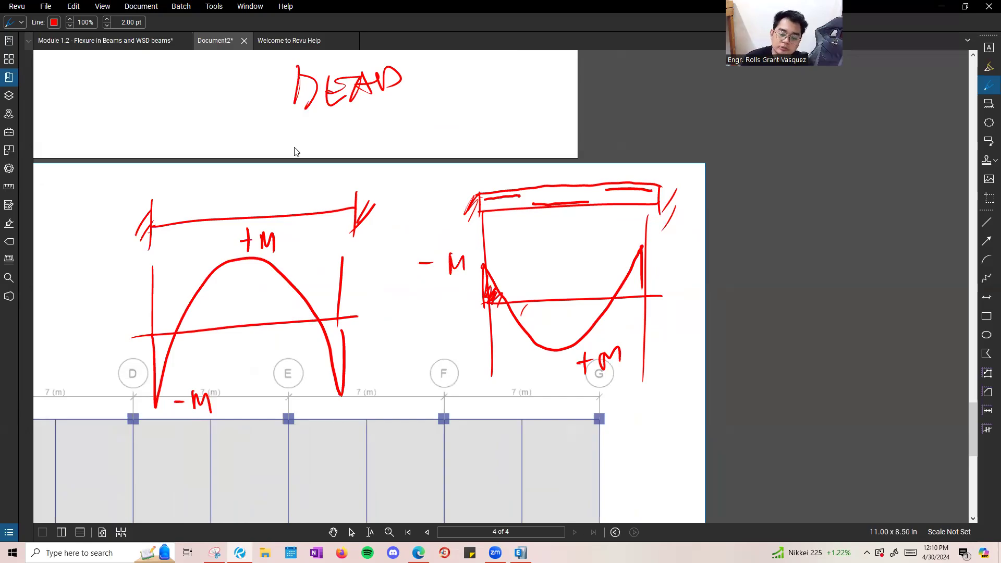
# Switch back to ETABS and turn plotting of moment diagrams on the tension side back on.
pyautogui.hotkey('alt', 'Tab')
pyautogui.click(273, 19)
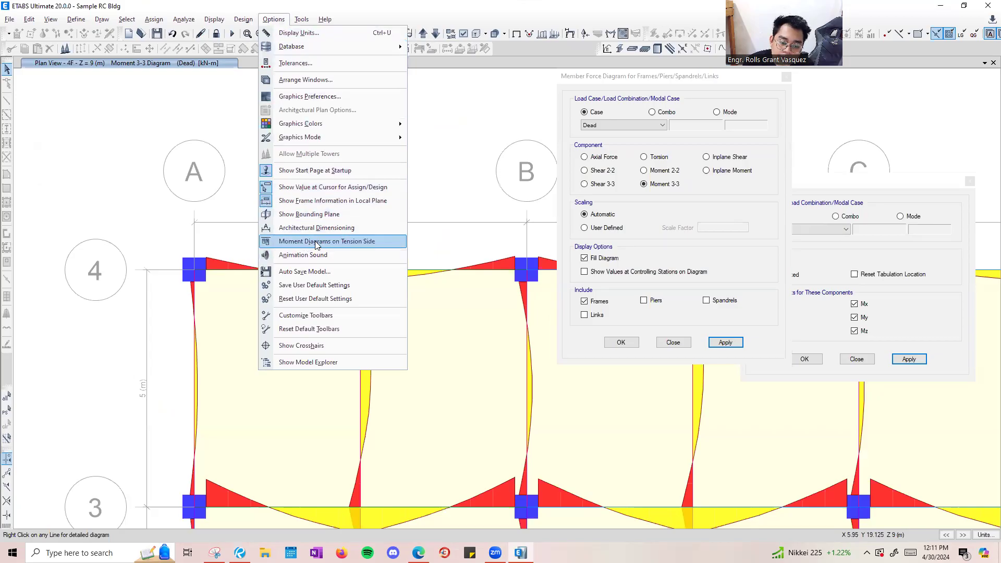
pyautogui.click(310, 243)
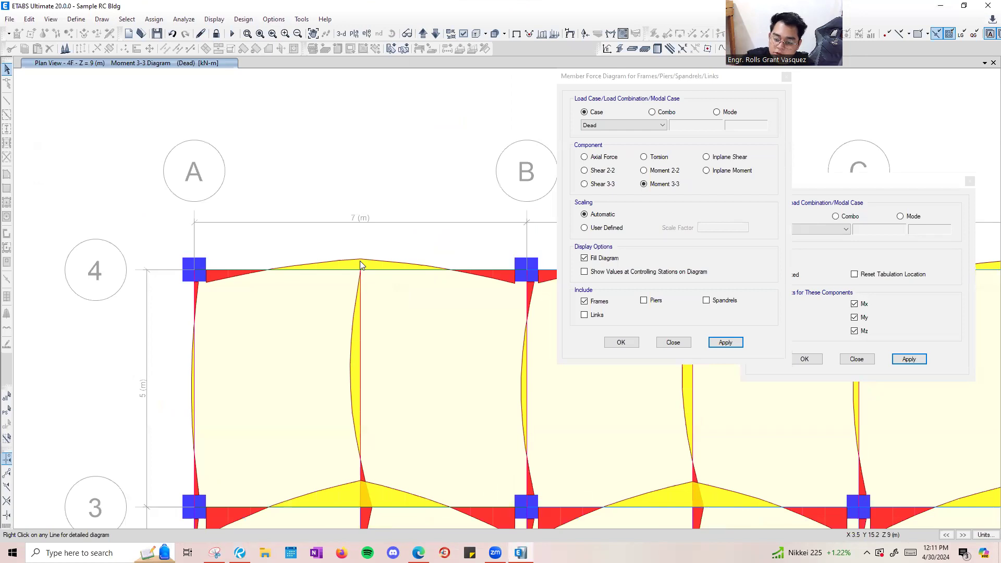
# Close the member force diagram dialog and open the detailed diagrams of the grid 4 beam between A and B, using Scroll for Values.
pyautogui.moveTo(640, 76); pyautogui.dragTo(392, 99)
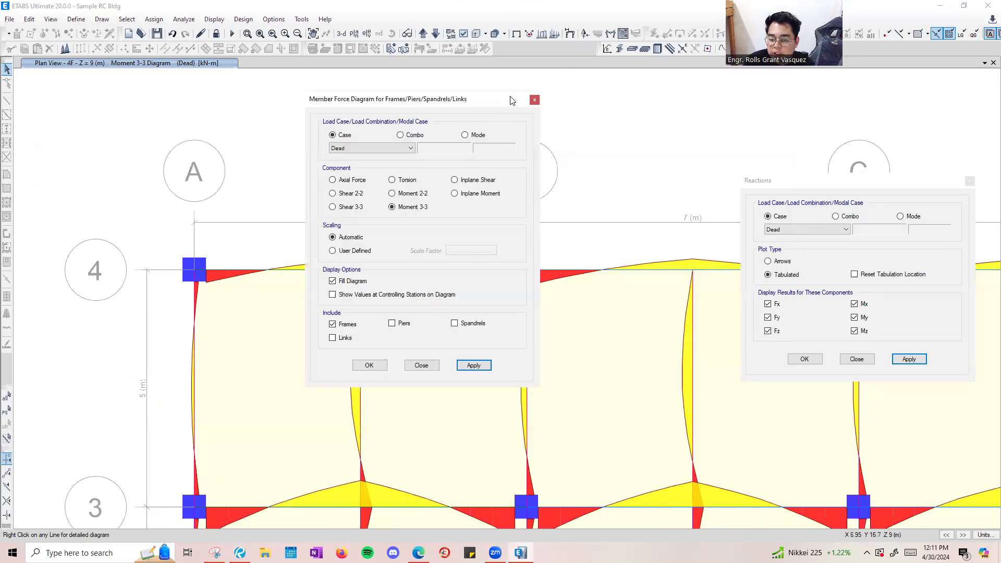
pyautogui.click(537, 100)
pyautogui.moveTo(349, 270)
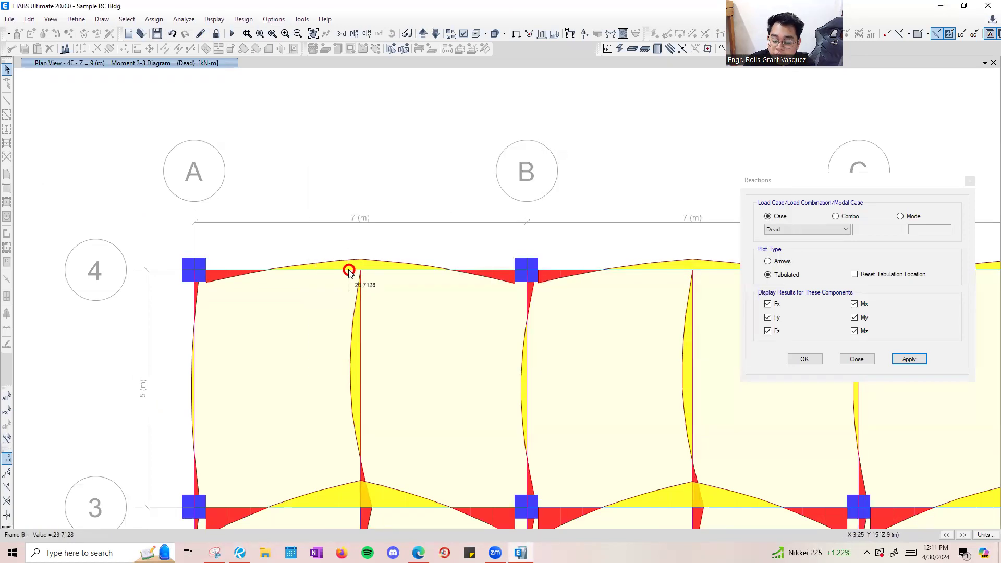
pyautogui.rightClick(328, 270)
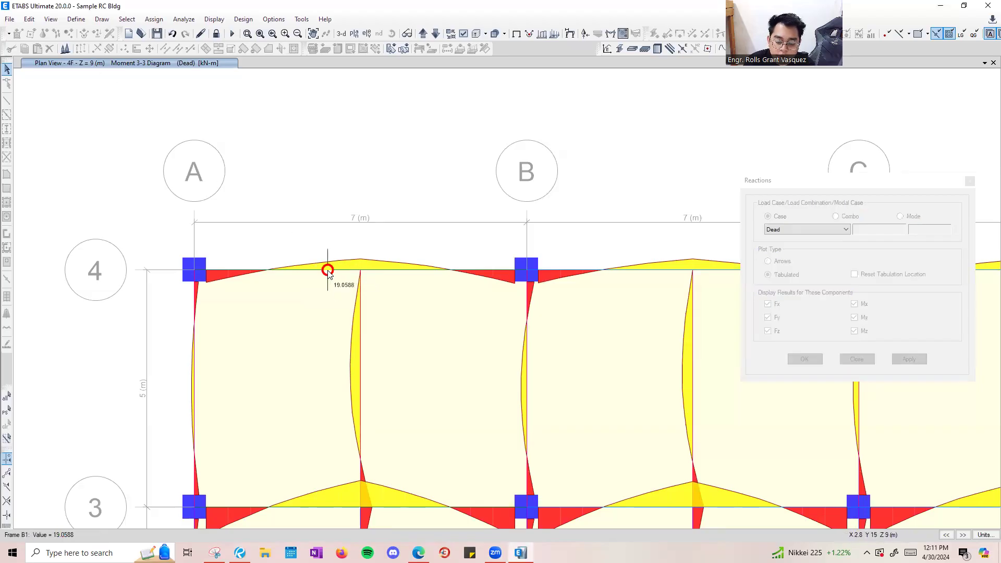
pyautogui.click(523, 181)
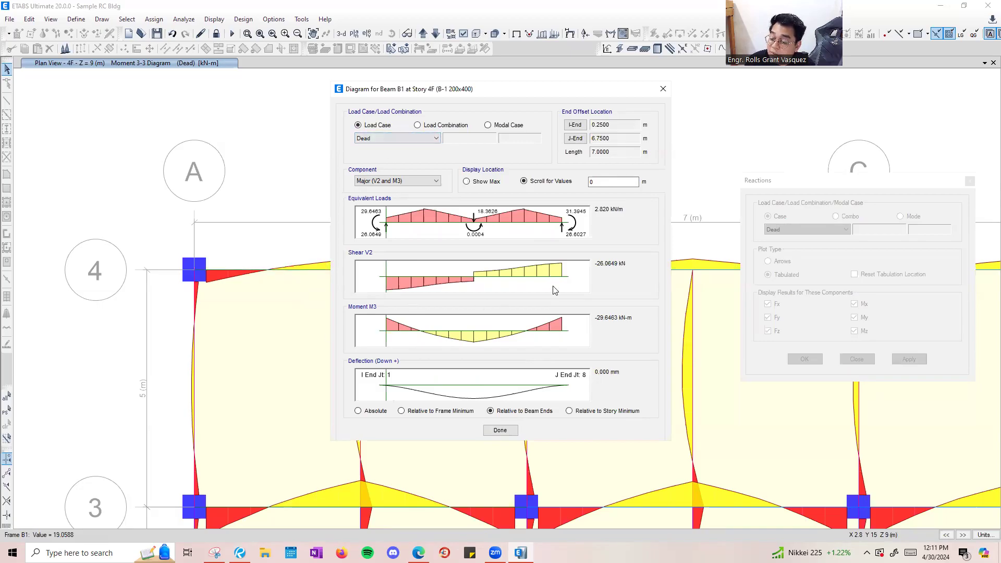
# Show the beam's shear, moment and deflection diagrams for load combination U2, then U1, and read values along the span.
pyautogui.click(428, 128)
pyautogui.click(426, 137)
pyautogui.click(417, 154)
pyautogui.click(419, 139)
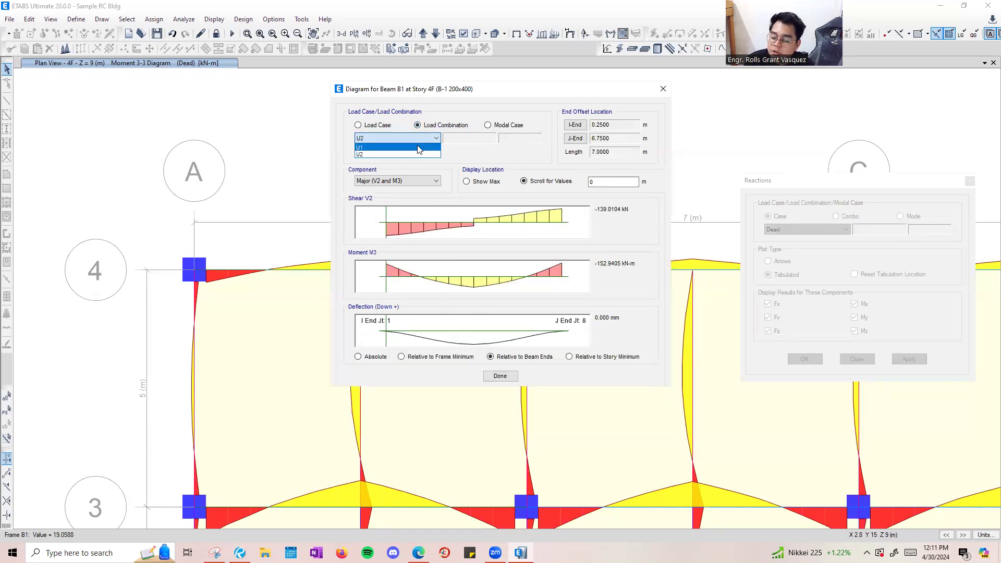
pyautogui.click(419, 148)
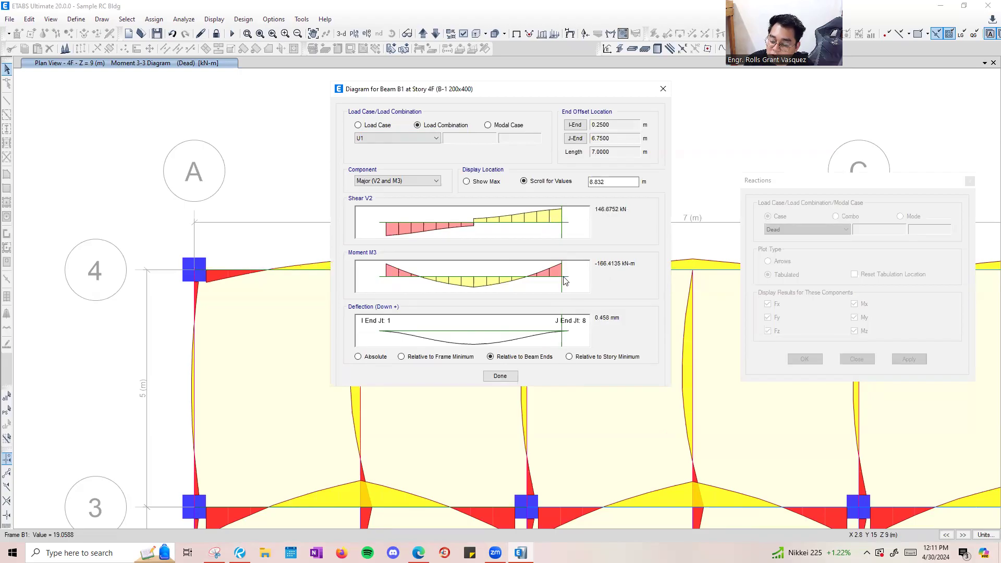
# Compare the beam's end moments by changing the load combination to U2 and back to U1.
pyautogui.click(436, 138)
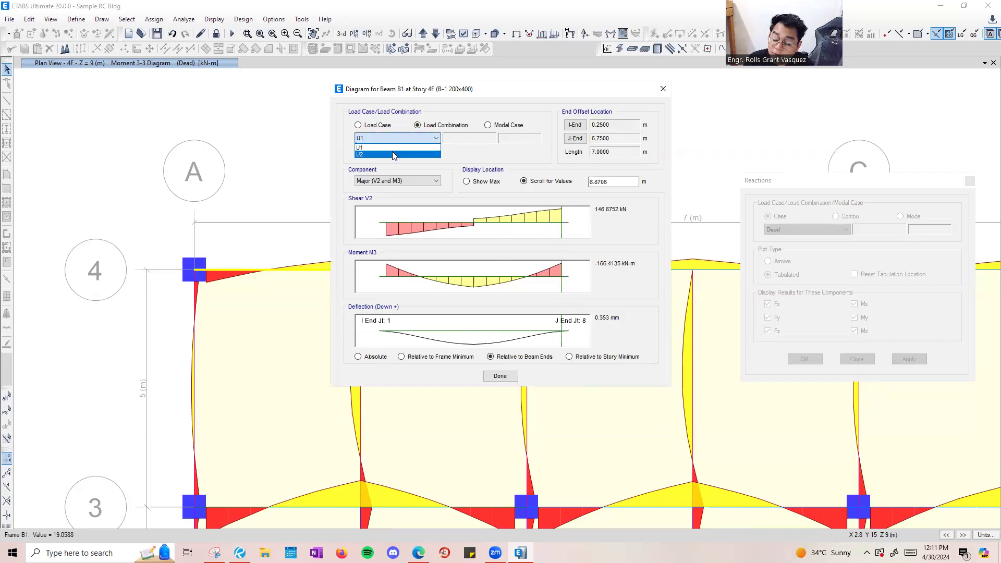
pyautogui.click(392, 153)
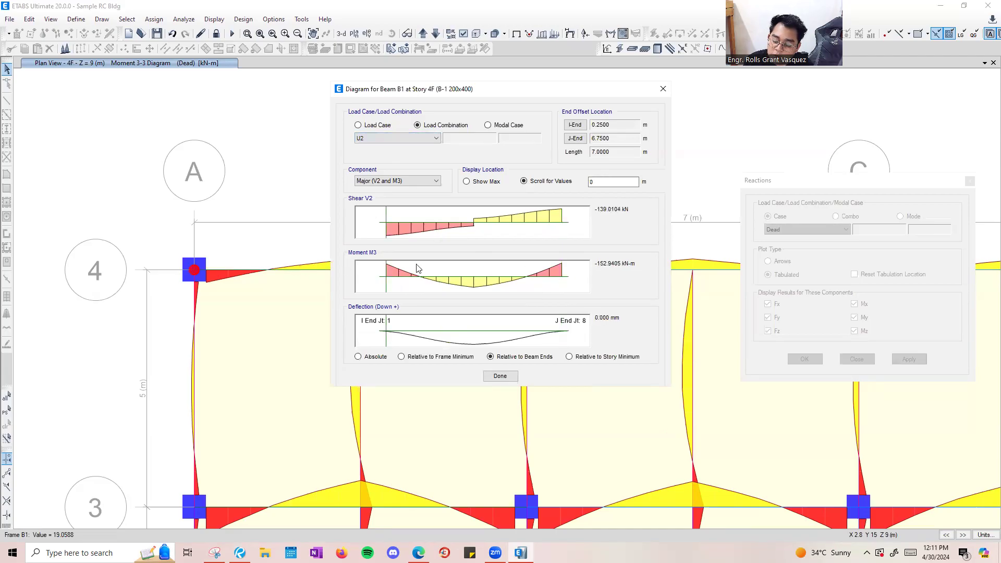
pyautogui.click(396, 140)
pyautogui.click(395, 147)
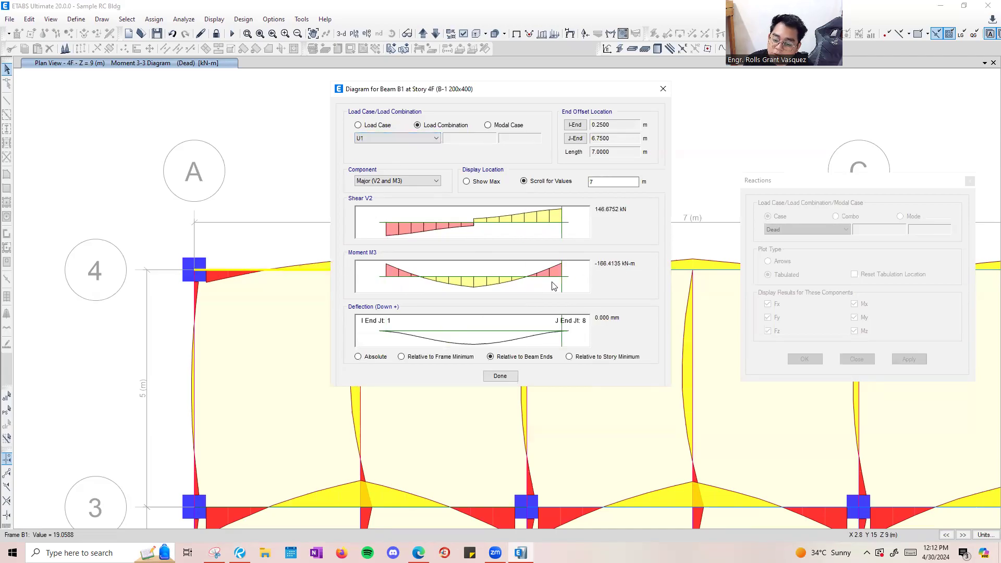
# Close the beam's detailed diagram and the Reactions dialog.
pyautogui.click(435, 138)
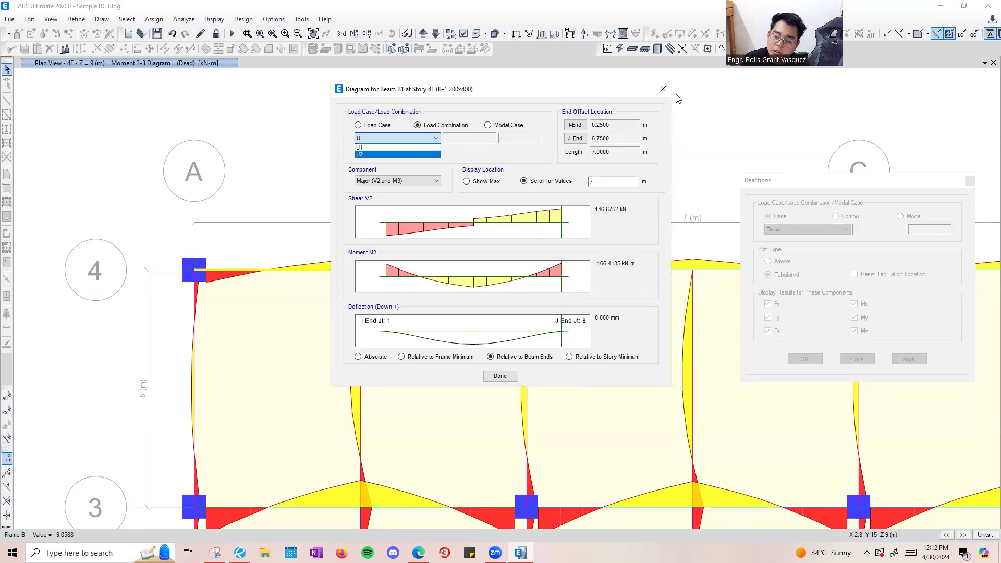
pyautogui.click(663, 89)
pyautogui.click(663, 90)
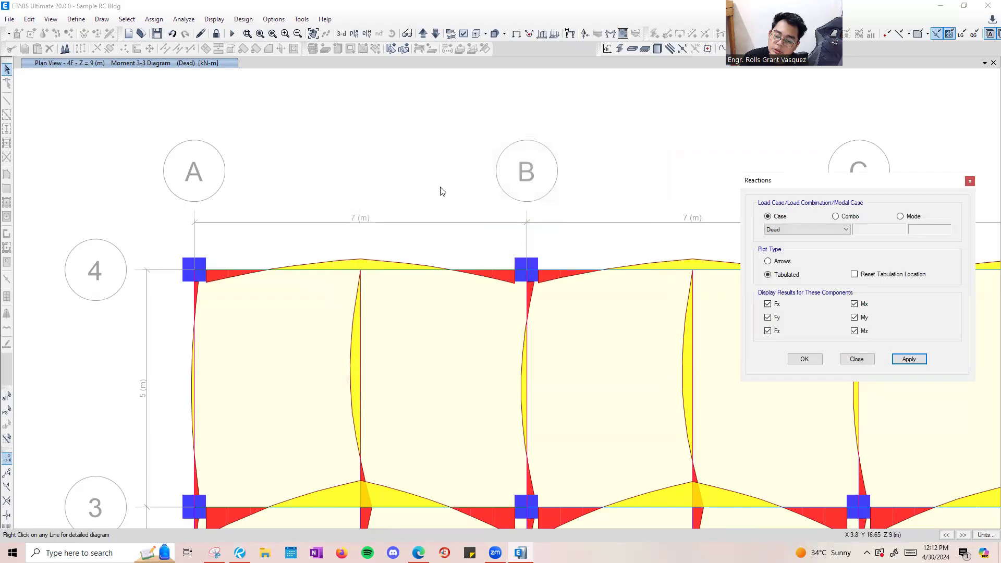
pyautogui.moveTo(773, 182); pyautogui.dragTo(245, 190)
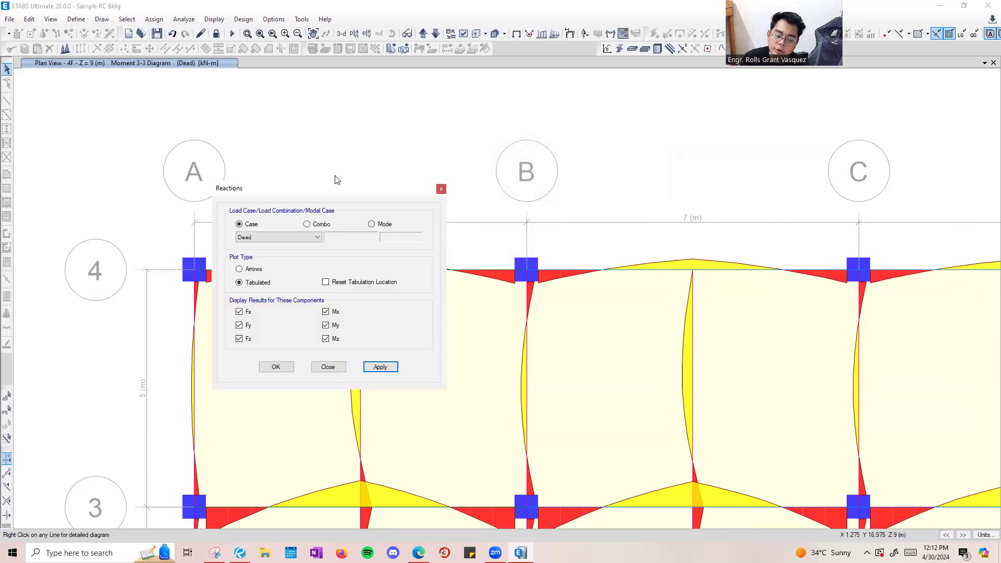
pyautogui.click(441, 187)
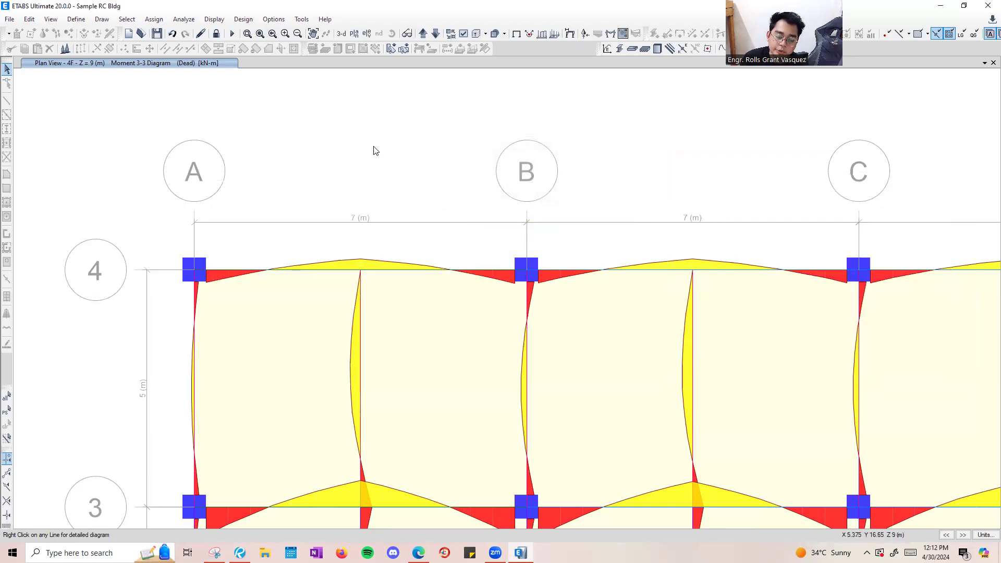
# Return to the 3-D view and display the deformed shape for Modal mode number 1 with automatic scaling.
pyautogui.click(341, 33)
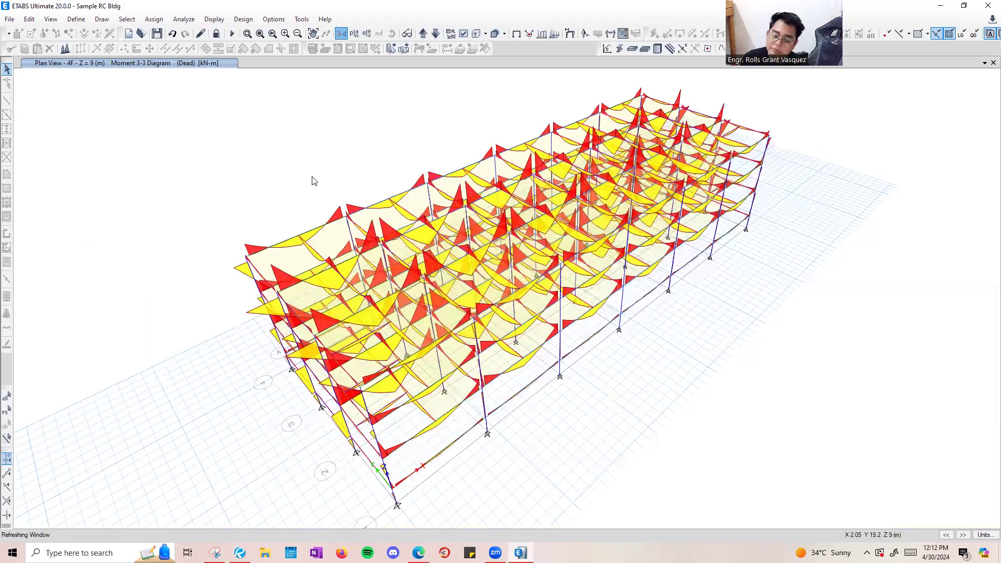
pyautogui.click(212, 20)
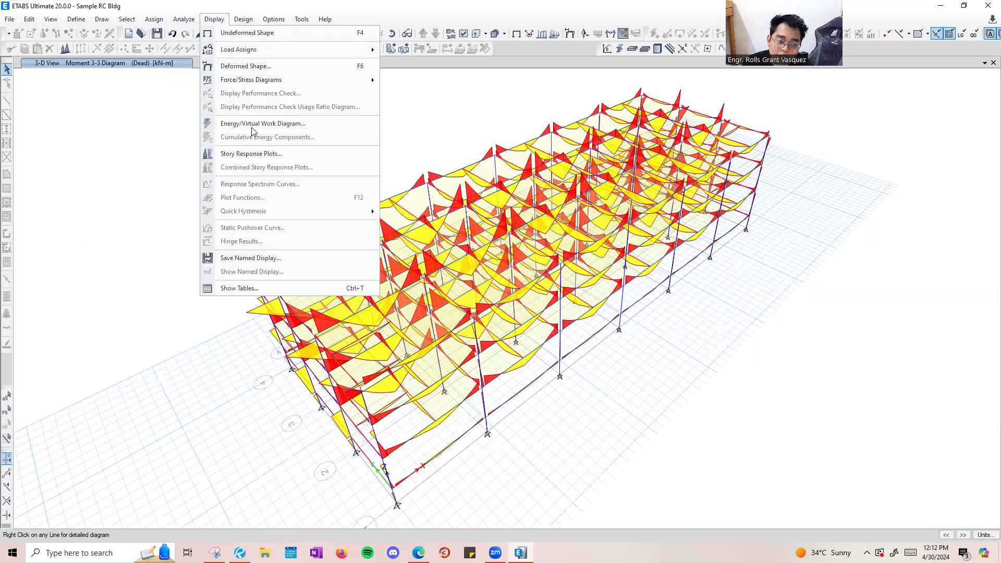
pyautogui.click(299, 68)
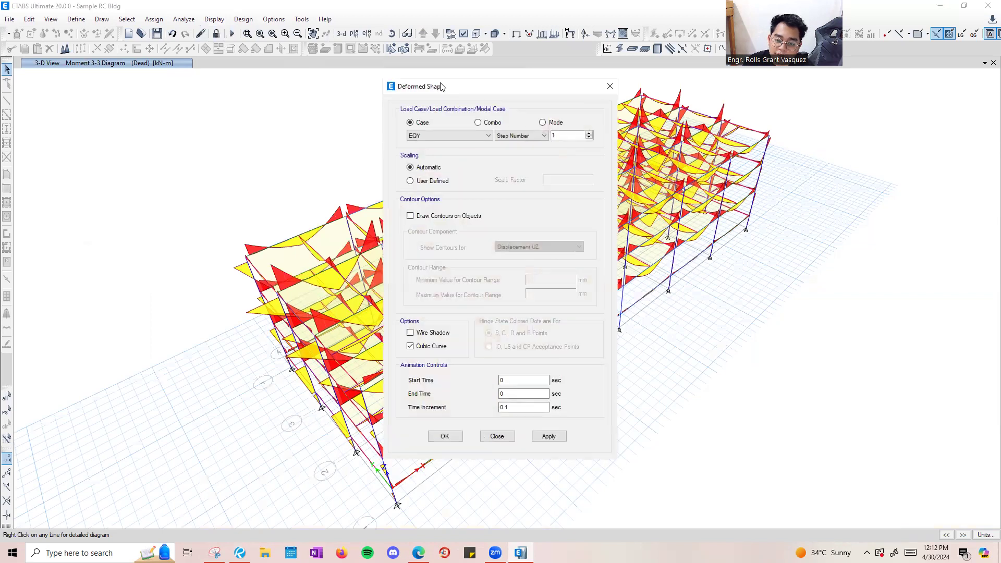
pyautogui.moveTo(448, 88); pyautogui.dragTo(172, 146)
pyautogui.click(253, 132)
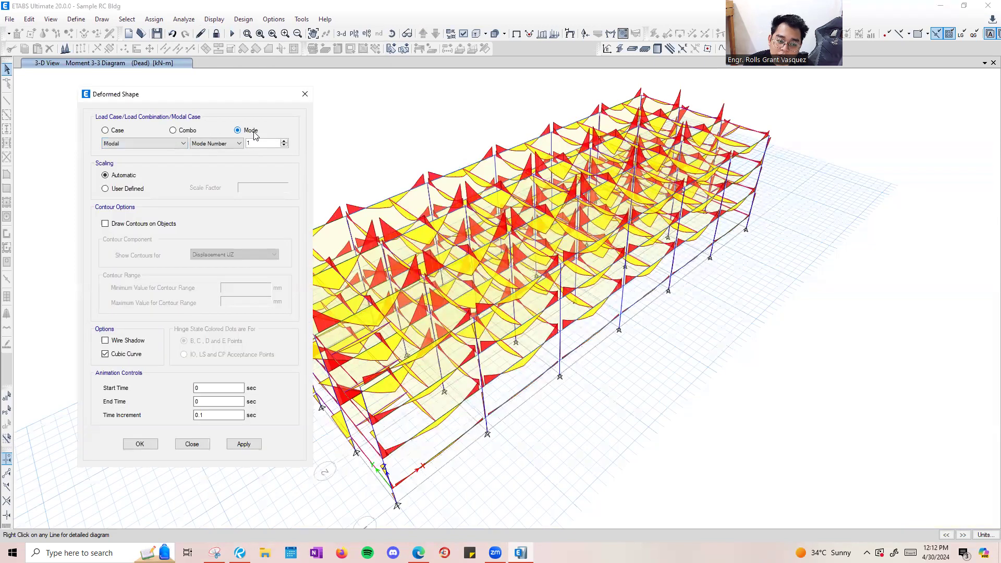
pyautogui.moveTo(223, 98); pyautogui.dragTo(150, 89)
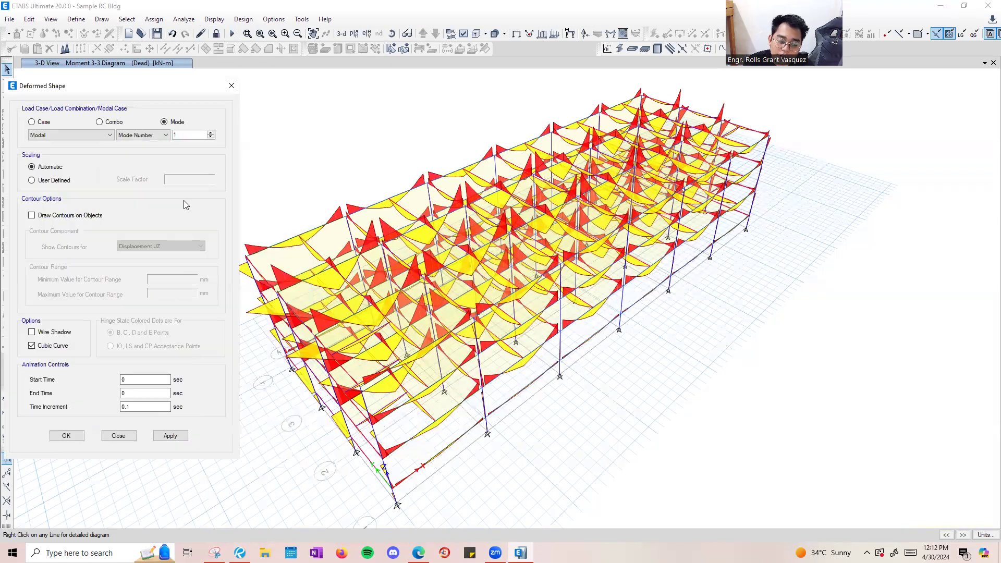
pyautogui.click(175, 436)
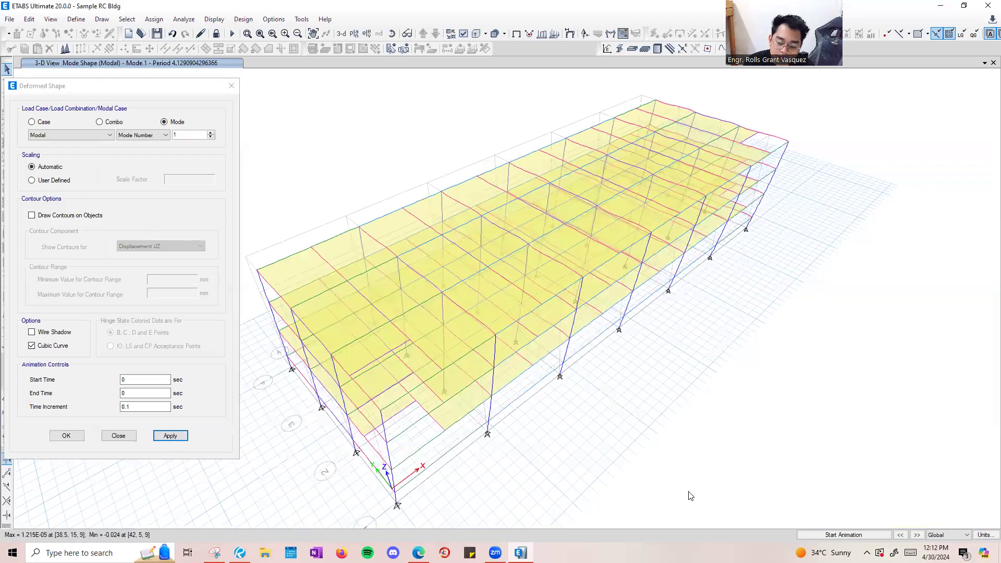
# Animate the Modal mode 1 shape, switch the deformed shape to mode 2, and animate that as well.
pyautogui.click(834, 536)
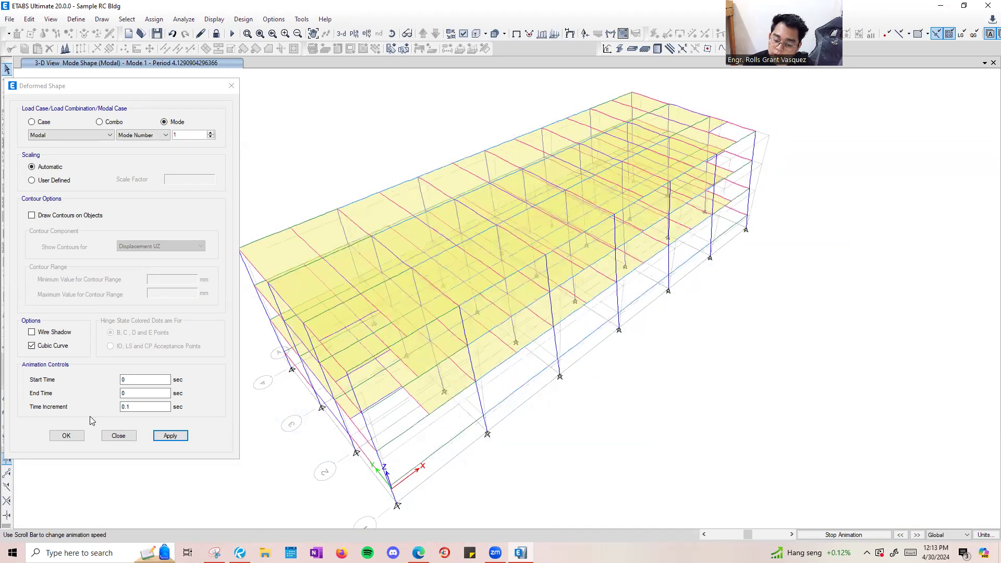
pyautogui.click(827, 534)
pyautogui.click(211, 133)
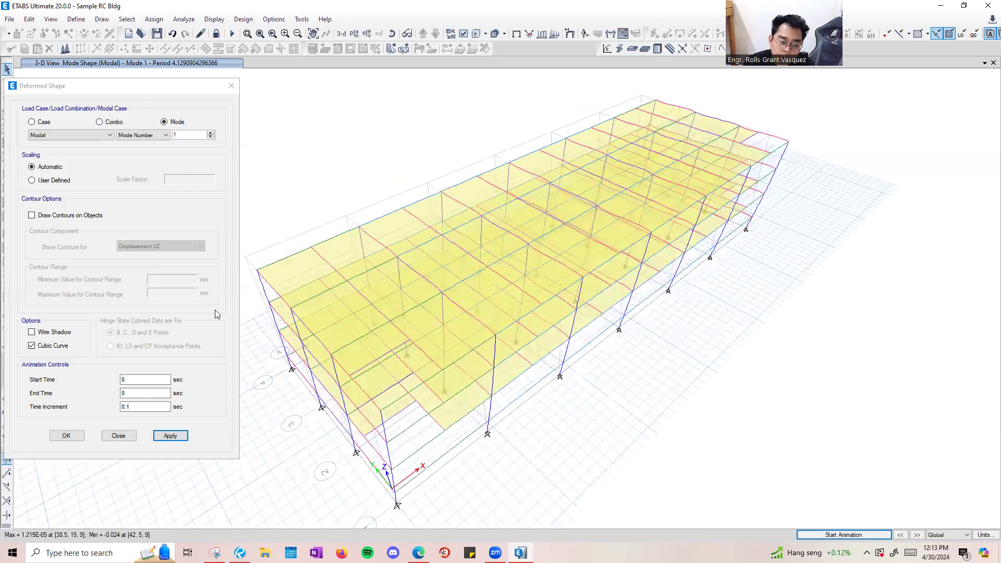
pyautogui.click(181, 435)
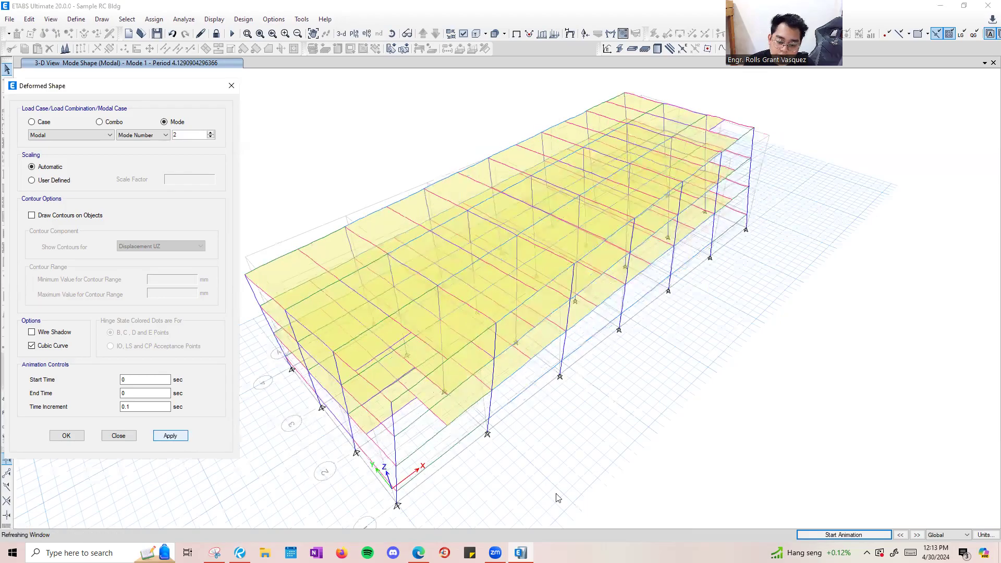
pyautogui.click(828, 535)
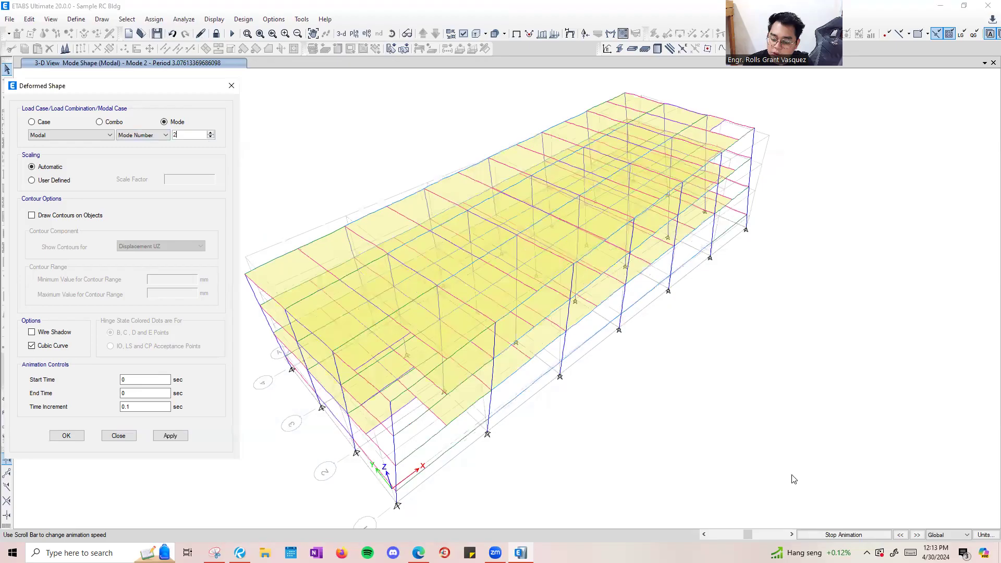
pyautogui.click(367, 440)
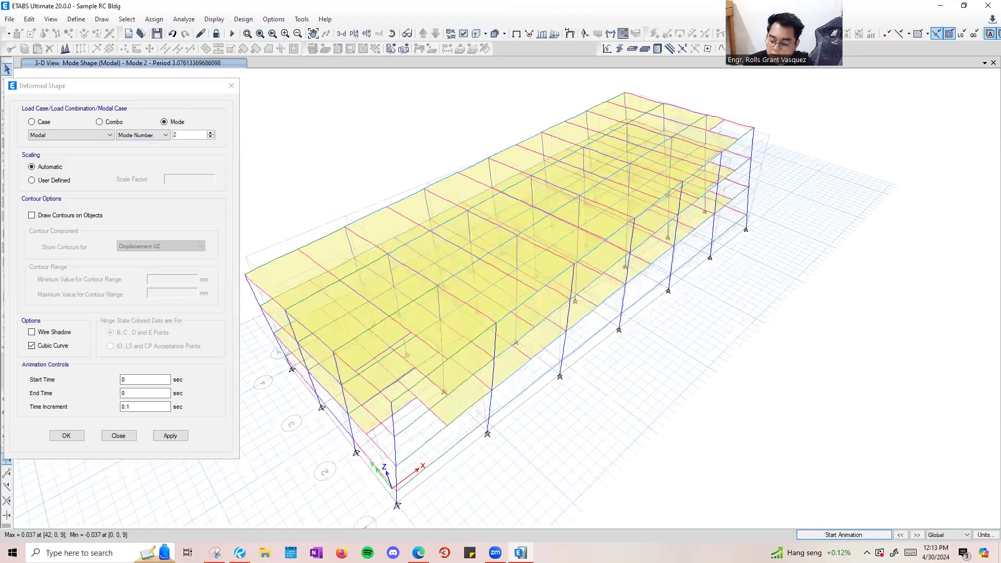
# Display and animate the mode 3 shape, and close the Deformed Shape dialog.
pyautogui.click(917, 534)
pyautogui.click(882, 536)
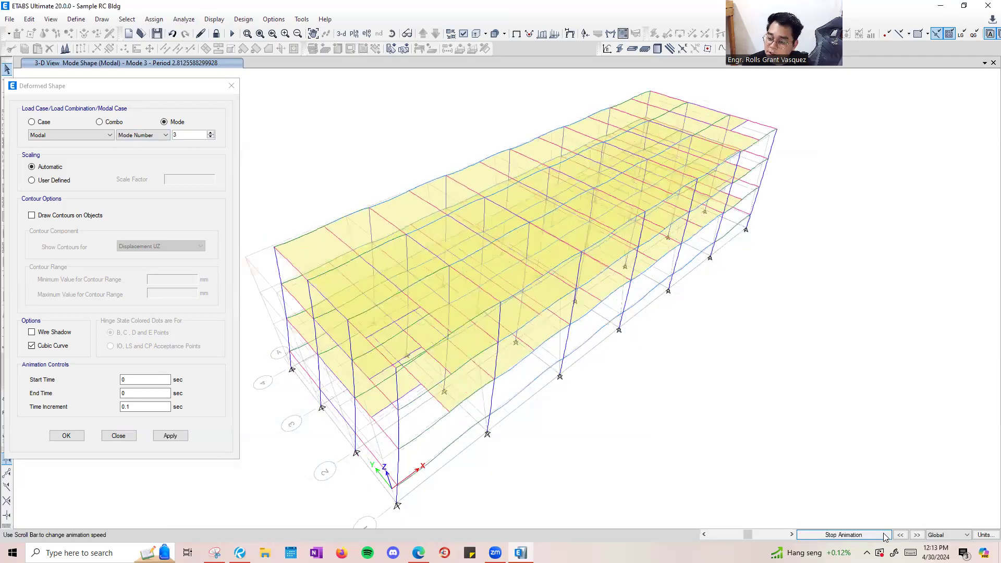
pyautogui.click(885, 536)
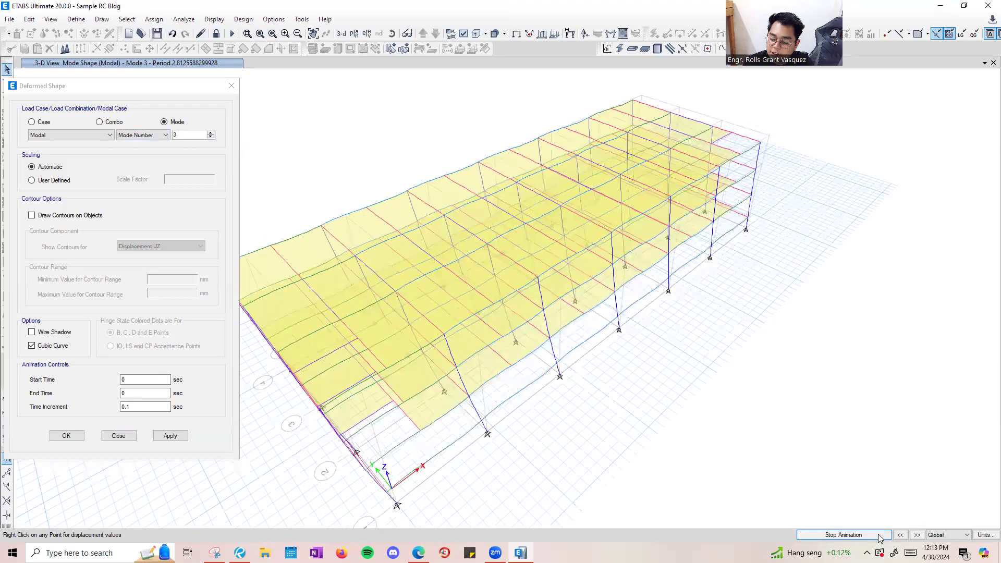
pyautogui.click(231, 86)
pyautogui.click(214, 20)
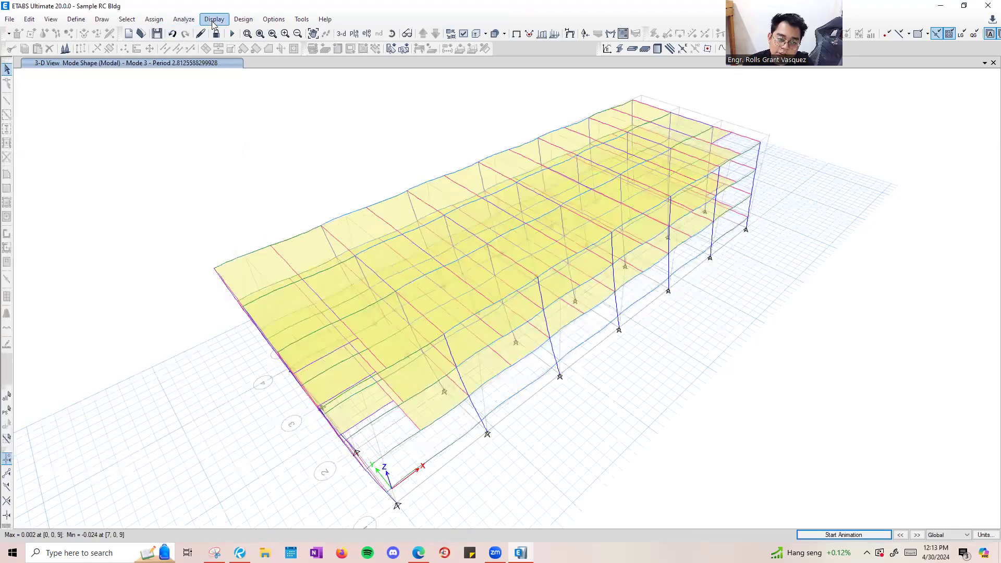
pyautogui.click(240, 288)
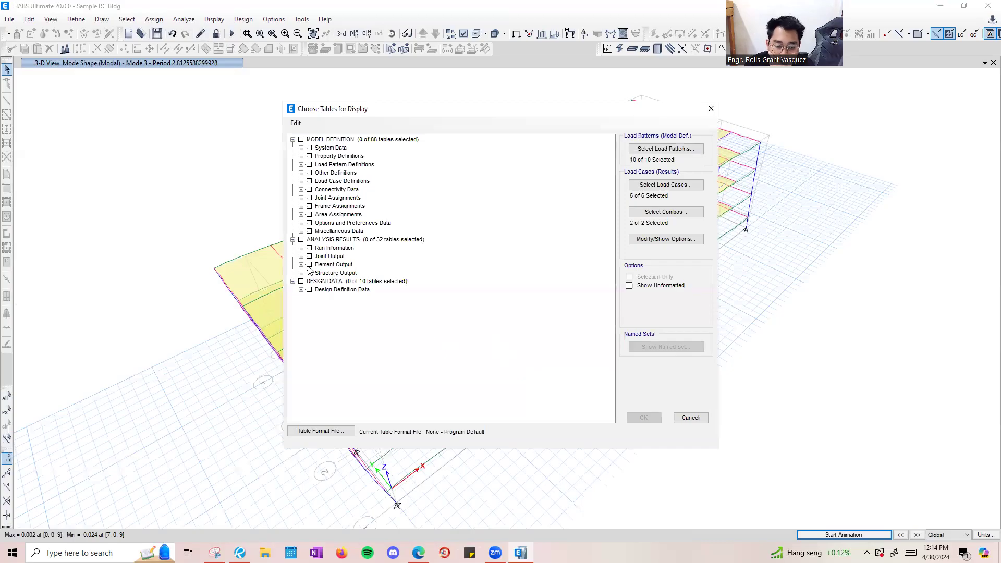
pyautogui.click(301, 265)
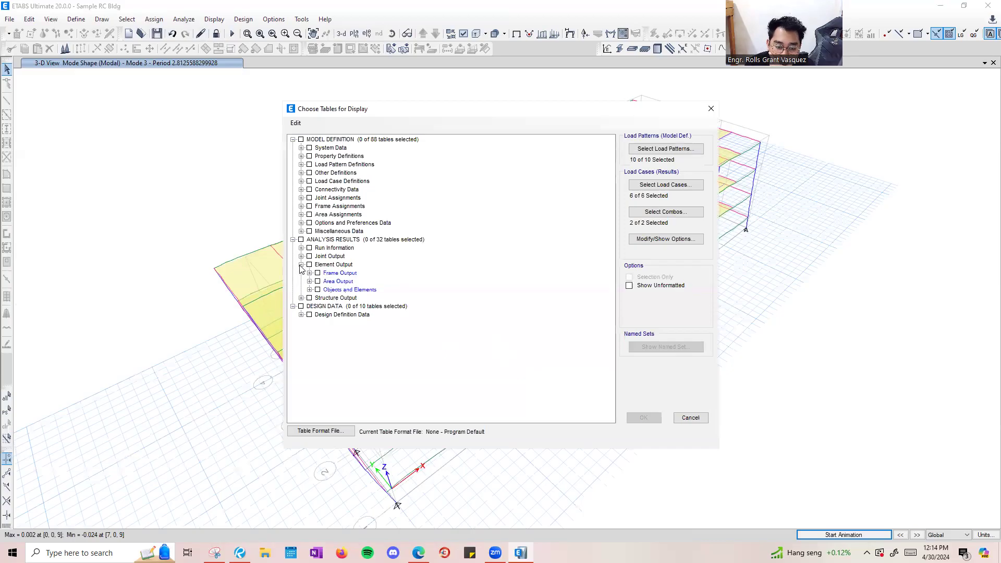
pyautogui.click(710, 110)
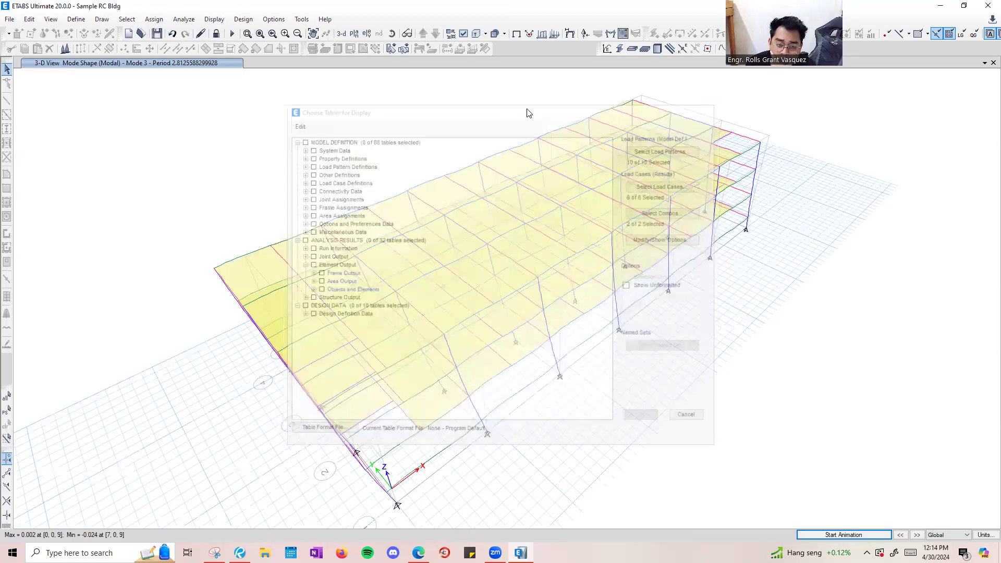
# Display the Modal Direction Factors table from the modal information under the structure output results.
pyautogui.click(213, 19)
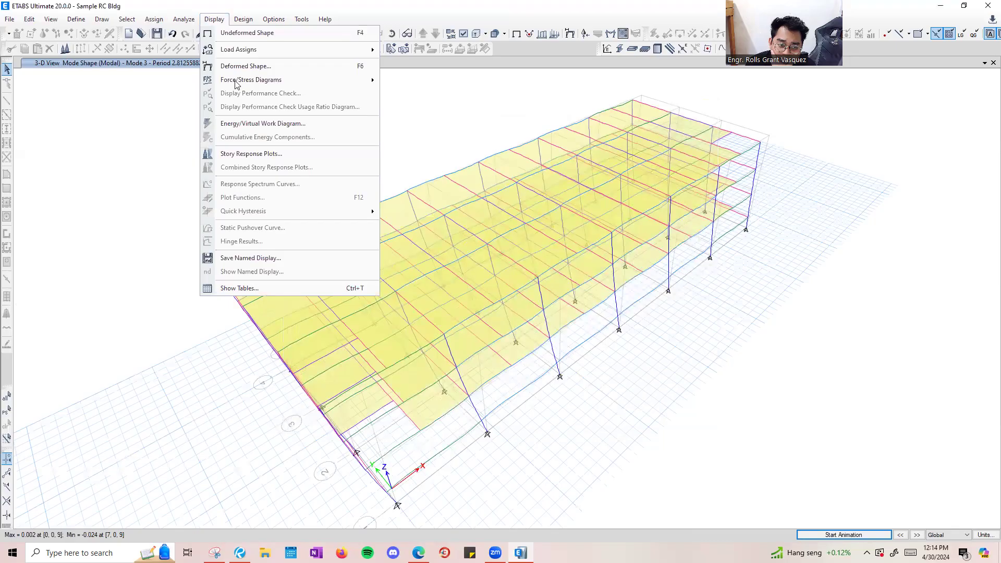
pyautogui.click(260, 288)
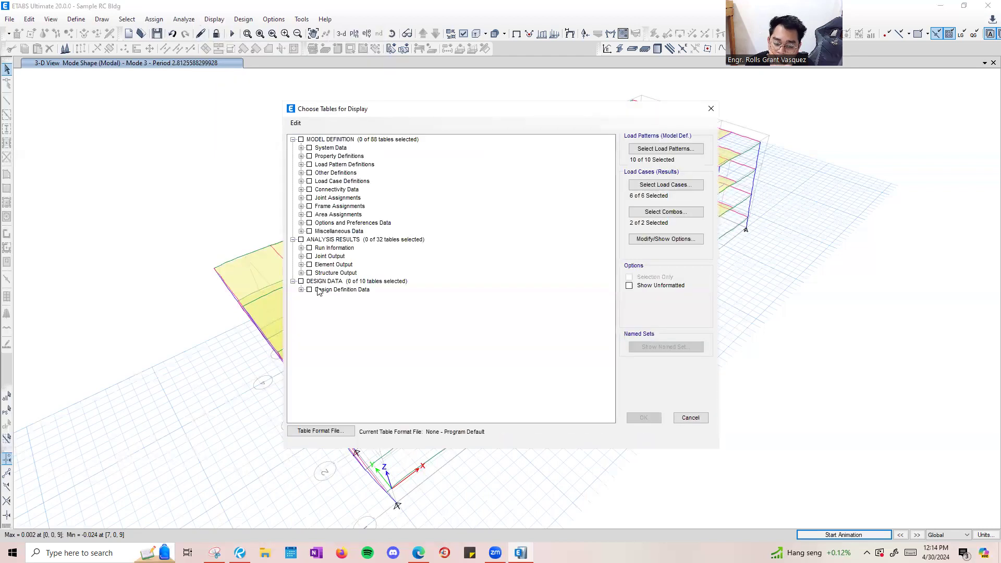
pyautogui.click(301, 265)
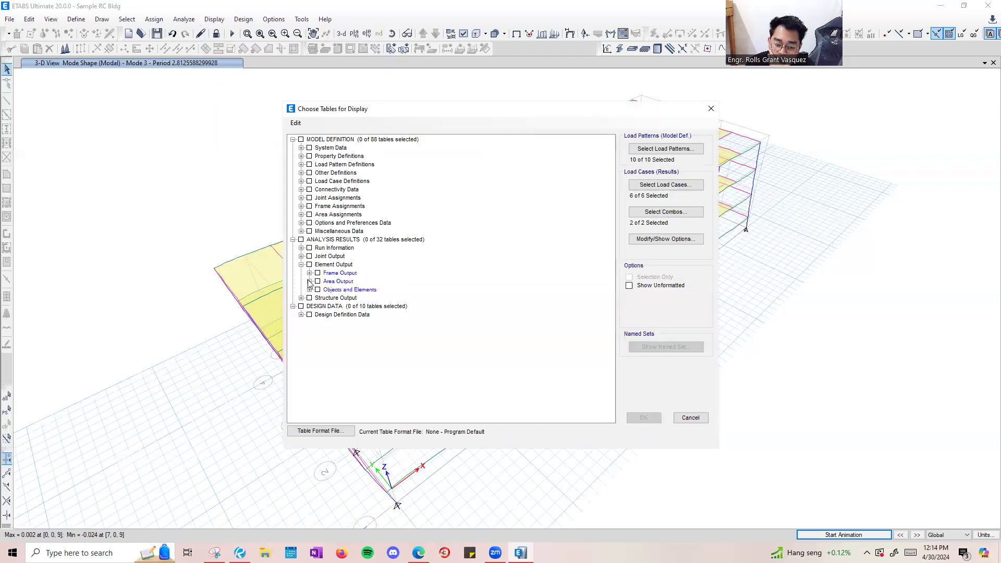
pyautogui.click(302, 298)
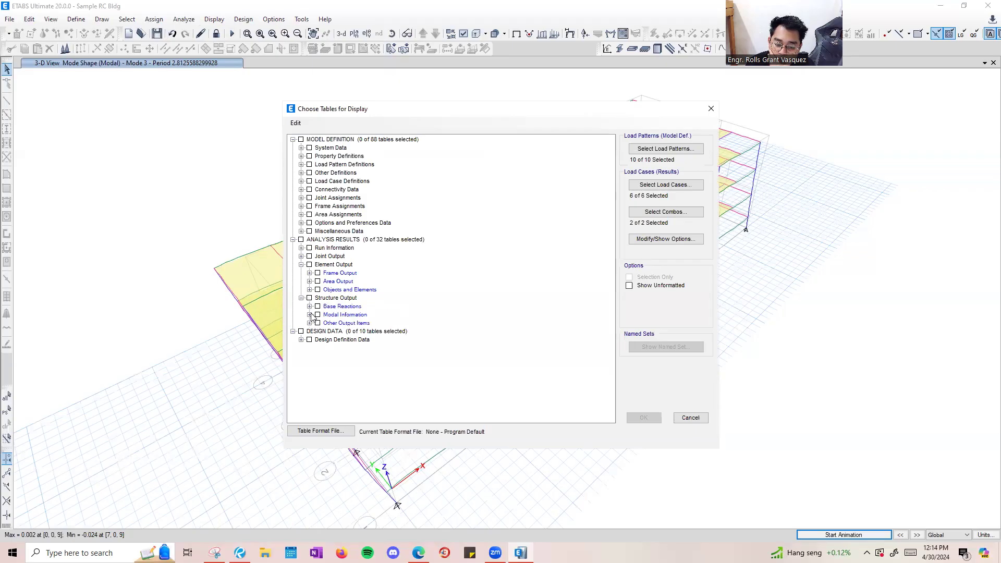
pyautogui.click(309, 315)
pyautogui.moveTo(326, 105); pyautogui.dragTo(200, 111)
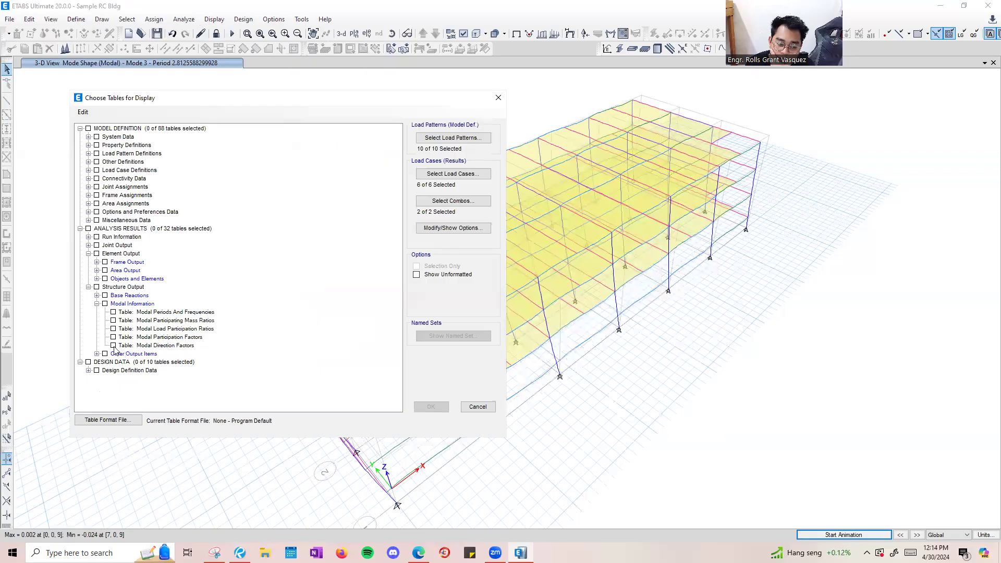
pyautogui.click(114, 345)
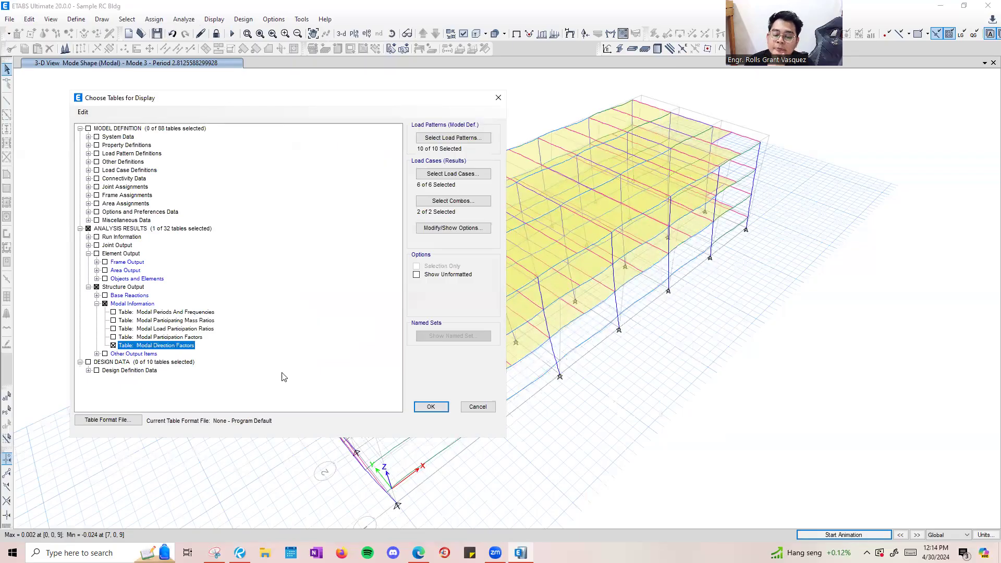
pyautogui.click(418, 407)
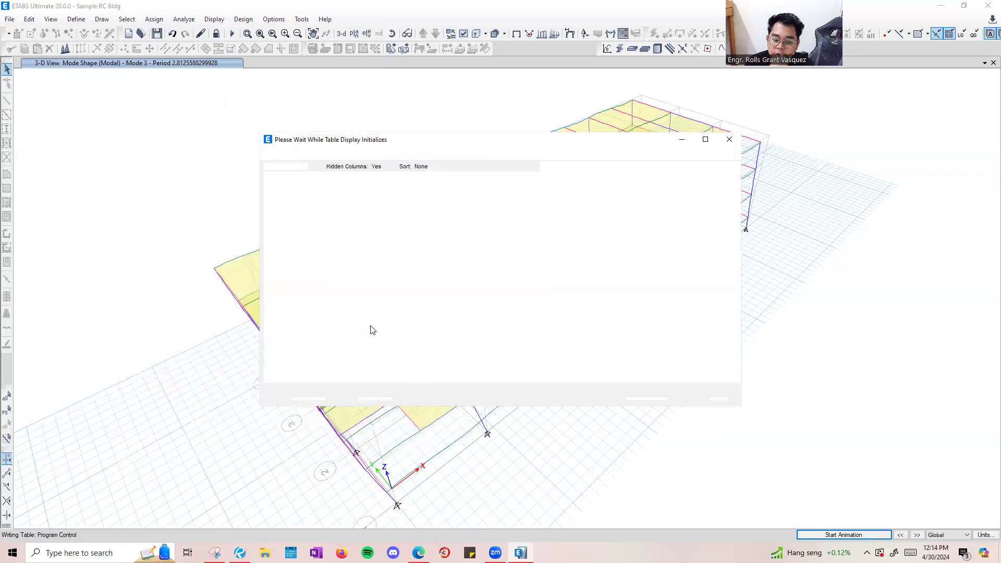
# Examine the UX, UY and RZ direction factors of mode 1 and mode 2 in the table.
pyautogui.click(60, 213)
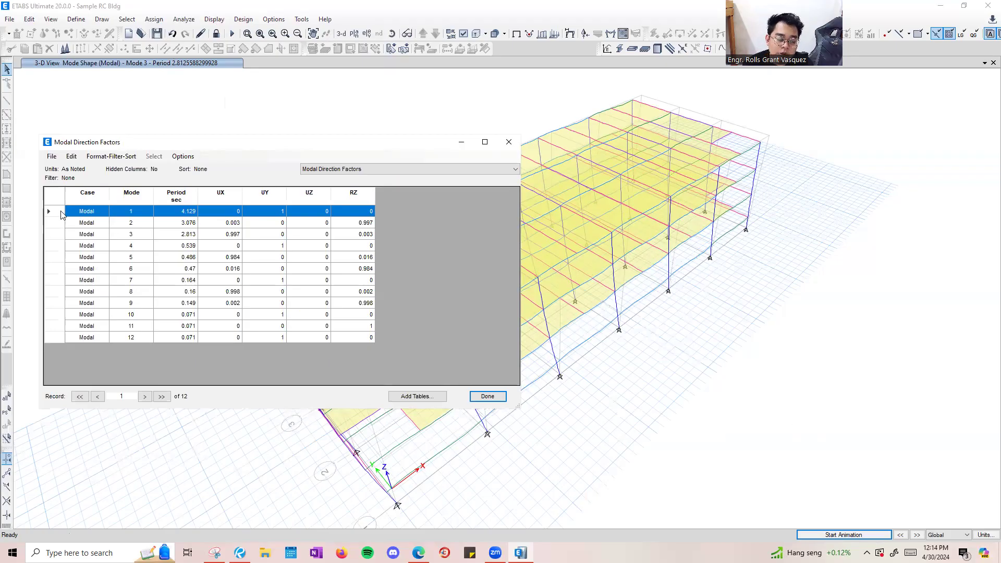
pyautogui.click(262, 215)
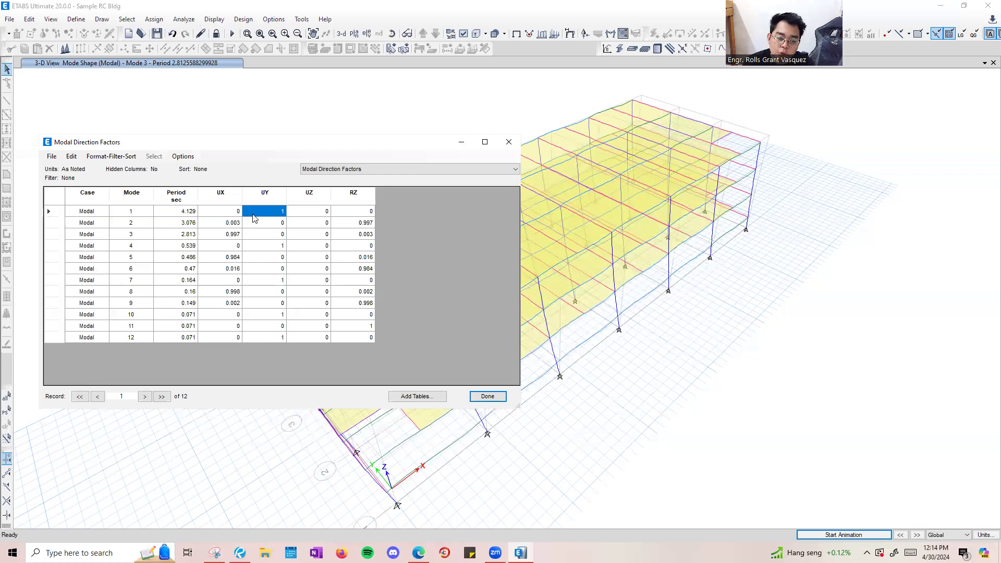
pyautogui.click(234, 215)
pyautogui.keyDown('ctrl'); pyautogui.click(270, 213); pyautogui.keyUp('ctrl')
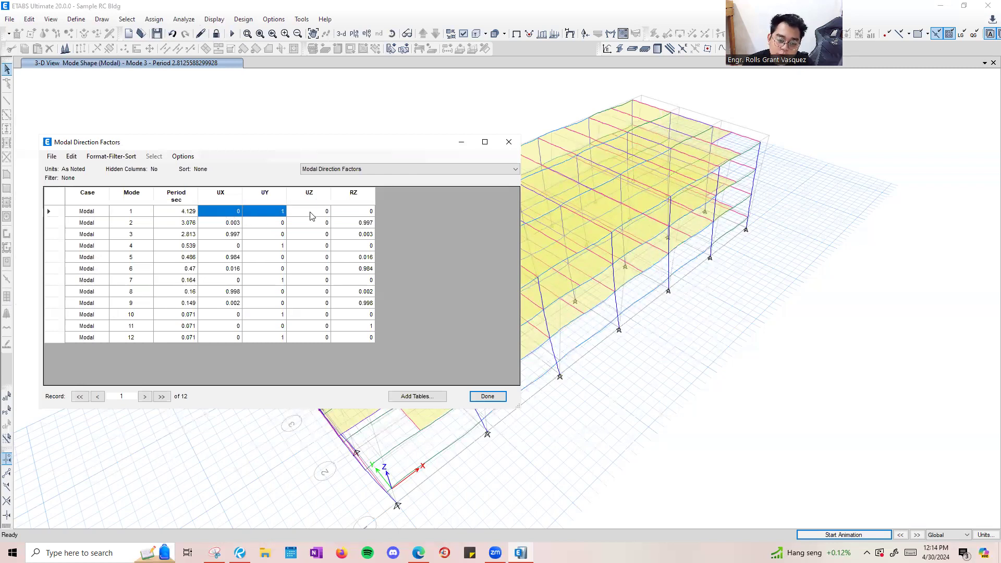
pyautogui.keyDown('ctrl'); pyautogui.click(356, 214); pyautogui.keyUp('ctrl')
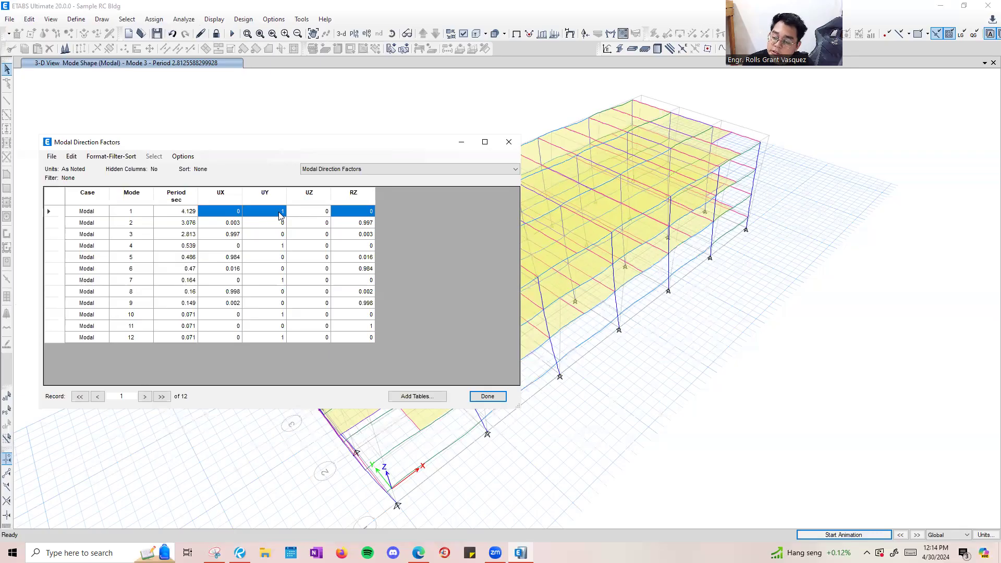
pyautogui.click(280, 213)
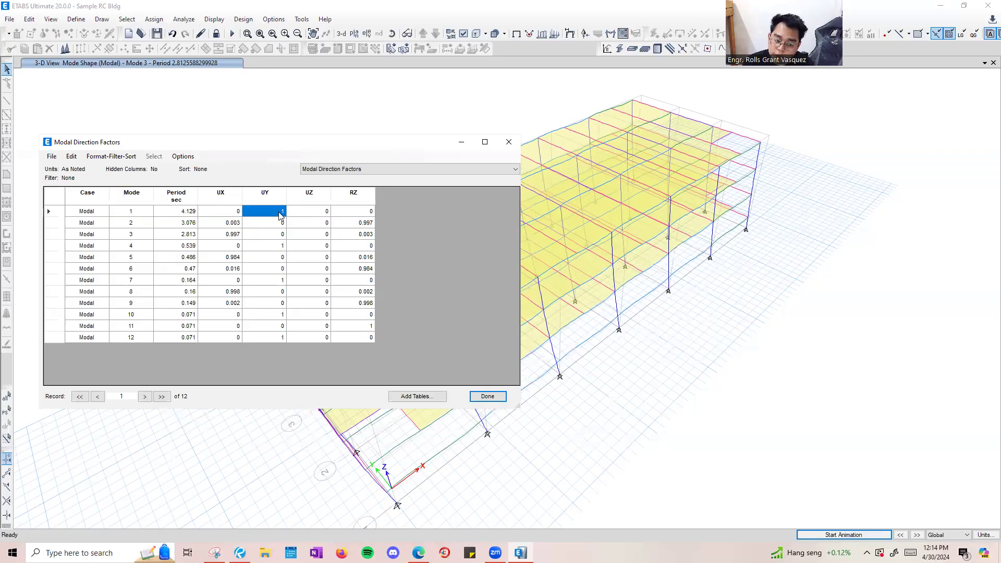
pyautogui.click(225, 225)
pyautogui.click(363, 223)
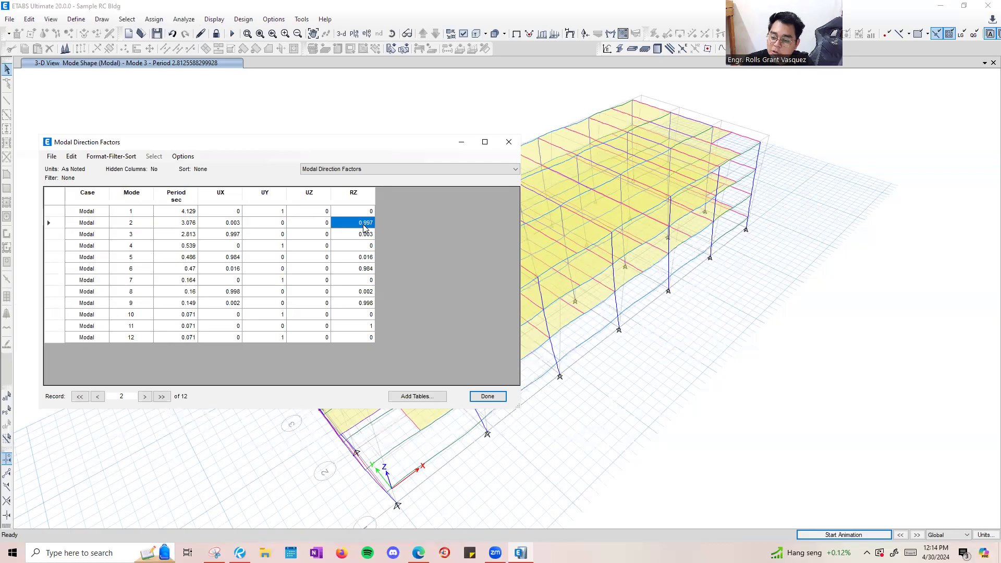
# Switch to Revu and create a new blank portrait document of one page, 8.5 by 11 inches.
pyautogui.hotkey('alt', 'Tab')
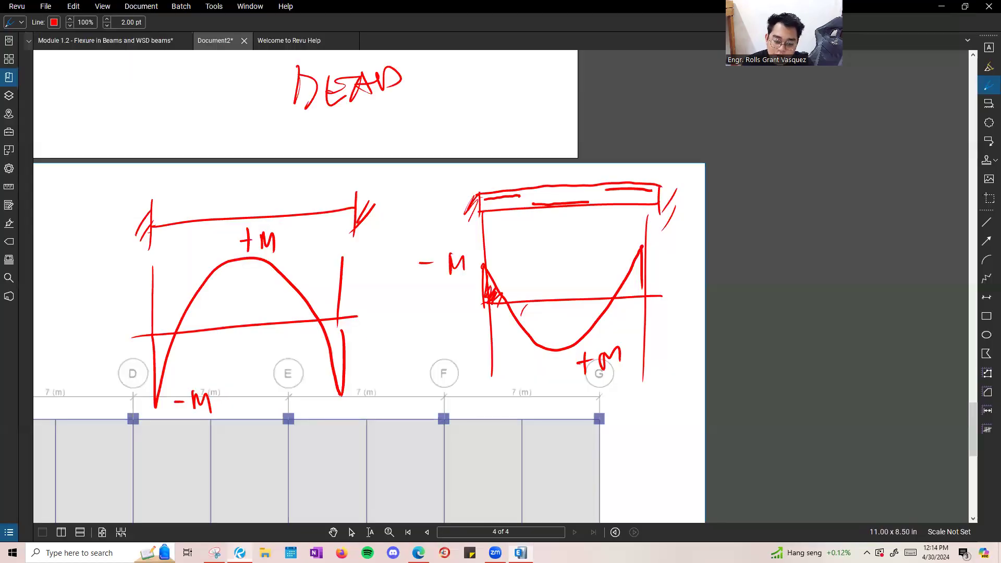
pyautogui.scroll(-5, 469, 264)
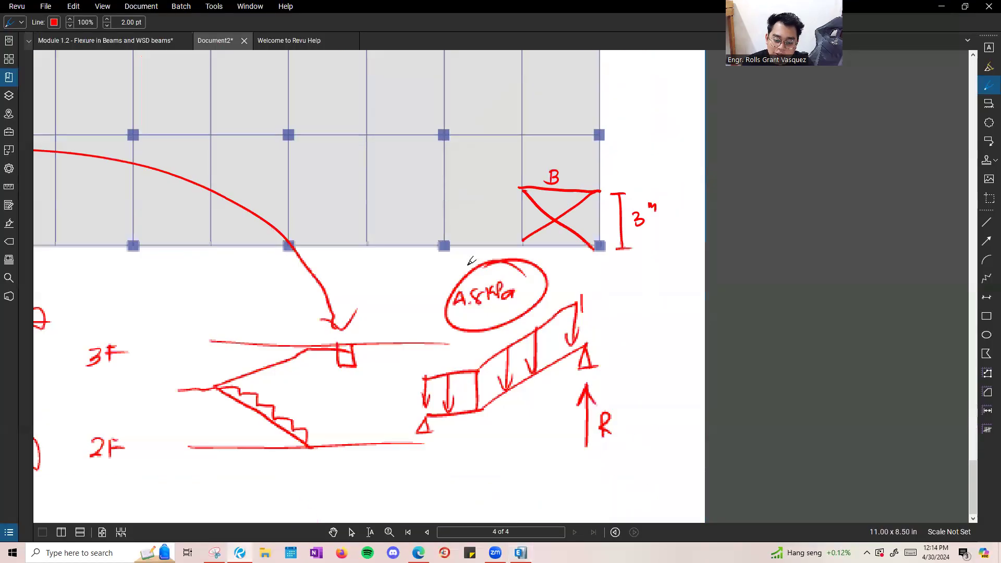
pyautogui.click(46, 6)
pyautogui.click(57, 16)
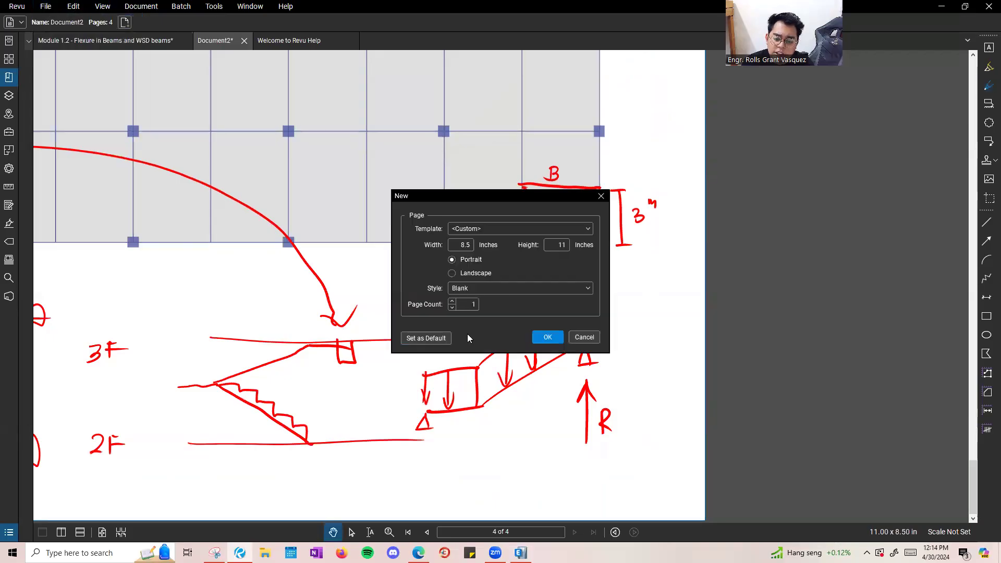
pyautogui.click(545, 336)
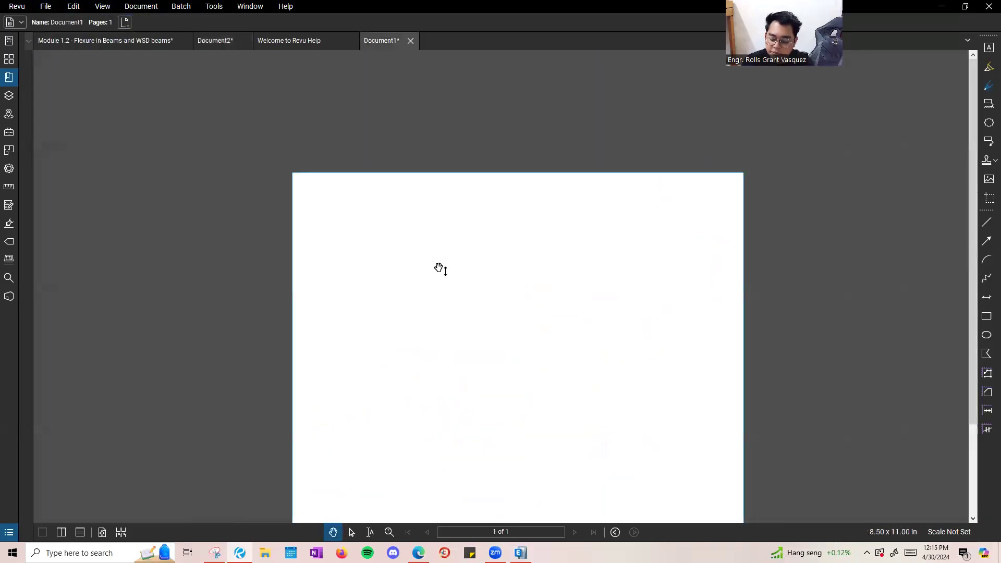
# Handwrite "MODE 1 -" in red near the page's upper edge and check mode 1's UY factor in the ETABS table.
pyautogui.press('k')
pyautogui.moveTo(315, 247)
pyautogui.mouseDown()
pyautogui.moveTo(339, 225)
pyautogui.moveTo(376, 247)
pyautogui.moveTo(424, 229)
pyautogui.mouseUp()
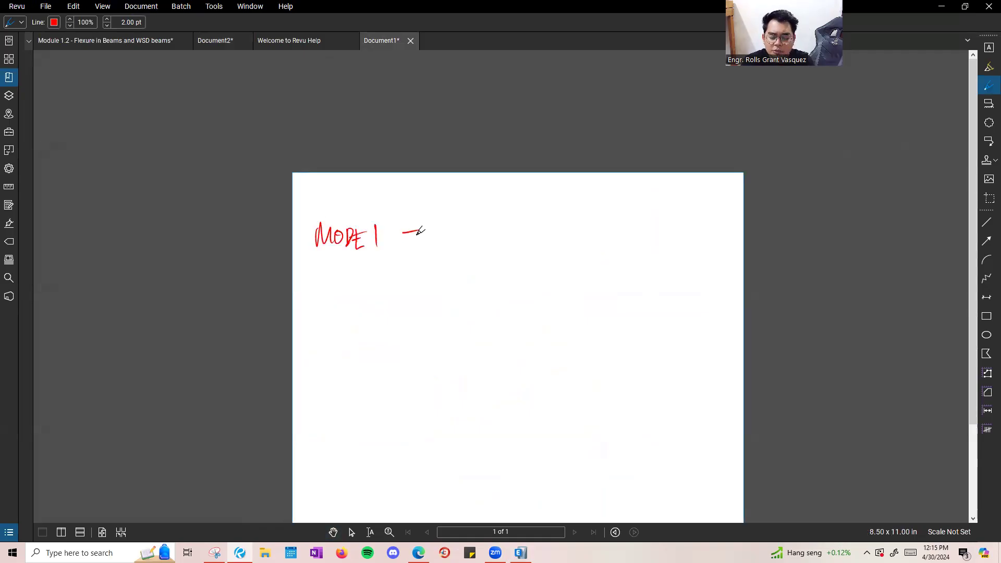
pyautogui.hotkey('alt', 'Tab')
pyautogui.click(59, 214)
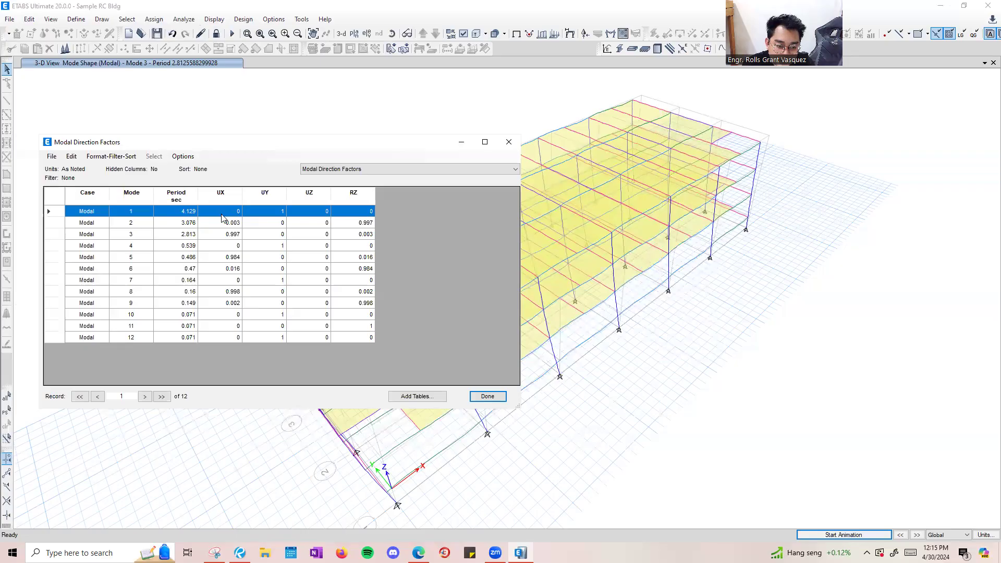
pyautogui.moveTo(271, 209); pyautogui.dragTo(271, 338)
# Back in Revu, complete the mode 1 line by handwriting "UY - TRANSLATION ALONG Y".
pyautogui.hotkey('alt', 'Tab')
pyautogui.moveTo(452, 244); pyautogui.dragTo(460, 220)
pyautogui.moveTo(469, 218)
pyautogui.mouseDown()
pyautogui.moveTo(472, 253)
pyautogui.moveTo(515, 234)
pyautogui.mouseUp()
pyautogui.moveTo(517, 223)
pyautogui.mouseDown()
pyautogui.moveTo(537, 221)
pyautogui.moveTo(526, 239)
pyautogui.mouseUp()
pyautogui.moveTo(531, 237); pyautogui.dragTo(540, 231)
pyautogui.moveTo(546, 228)
pyautogui.mouseDown()
pyautogui.moveTo(552, 221)
pyautogui.moveTo(555, 237)
pyautogui.moveTo(566, 220)
pyautogui.mouseUp()
pyautogui.moveTo(574, 221)
pyautogui.mouseDown()
pyautogui.moveTo(570, 237)
pyautogui.moveTo(592, 222)
pyautogui.mouseUp()
pyautogui.moveTo(594, 223); pyautogui.dragTo(606, 233)
pyautogui.moveTo(611, 226); pyautogui.dragTo(641, 214)
pyautogui.moveTo(650, 222)
pyautogui.mouseDown()
pyautogui.moveTo(648, 233)
pyautogui.moveTo(667, 229)
pyautogui.mouseUp()
pyautogui.moveTo(671, 223); pyautogui.dragTo(706, 233)
pyautogui.moveTo(714, 219); pyautogui.dragTo(706, 236)
# Handwrite "MODE 2 RZ" in red on the line below the mode 1 note.
pyautogui.moveTo(320, 285); pyautogui.dragTo(322, 265)
pyautogui.moveTo(322, 265); pyautogui.dragTo(348, 276)
pyautogui.moveTo(355, 267)
pyautogui.mouseDown()
pyautogui.moveTo(356, 286)
pyautogui.moveTo(368, 285)
pyautogui.mouseUp()
pyautogui.moveTo(376, 266)
pyautogui.mouseDown()
pyautogui.moveTo(371, 288)
pyautogui.moveTo(415, 286)
pyautogui.mouseUp()
pyautogui.moveTo(443, 266)
pyautogui.mouseDown()
pyautogui.moveTo(444, 285)
pyautogui.moveTo(477, 284)
pyautogui.mouseUp()
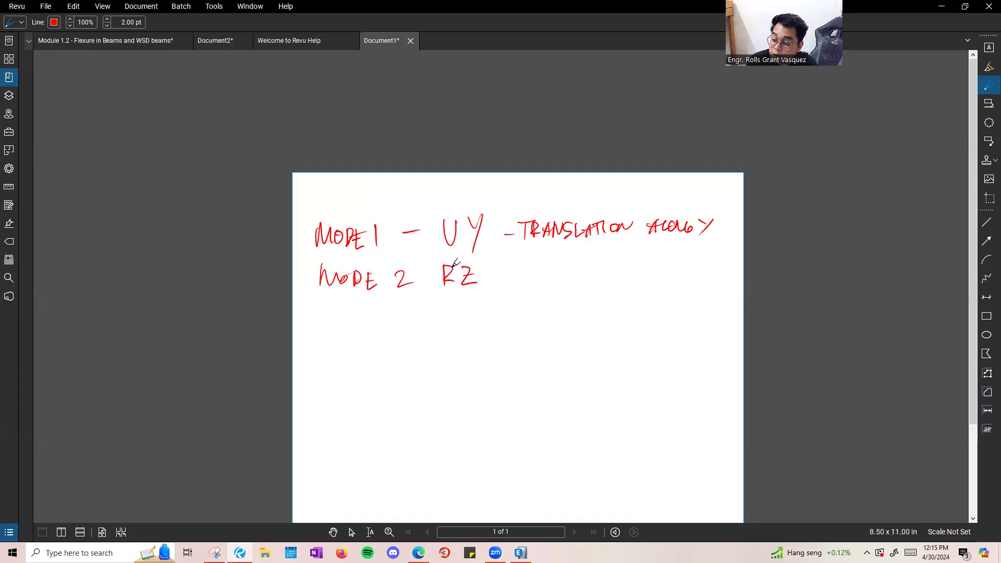
# Check mode 2's RZ factor in the ETABS table and handwrite "ROTATION ABOUT Z" beside the mode 2 label in Revu.
pyautogui.hotkey('alt', 'Tab')
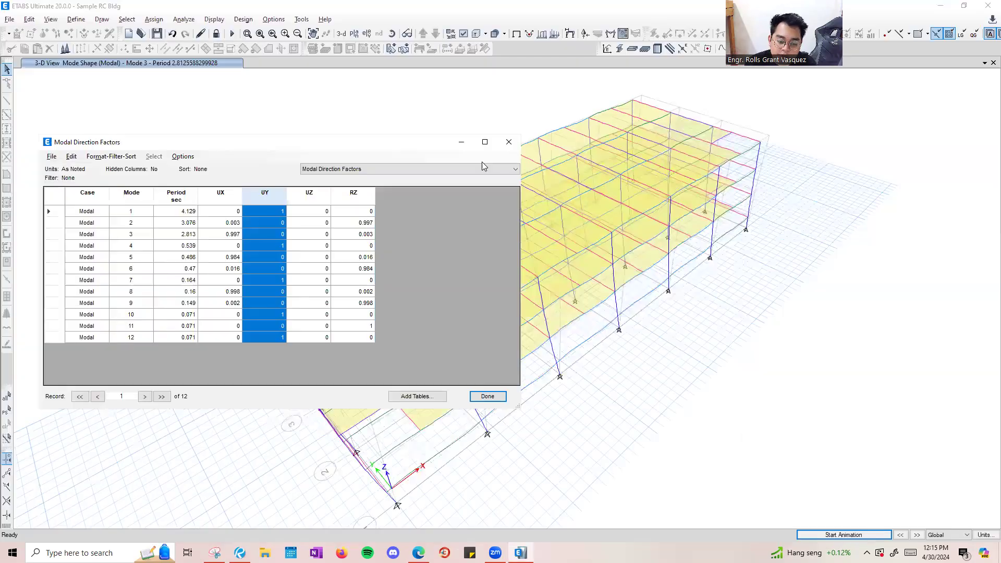
pyautogui.click(357, 223)
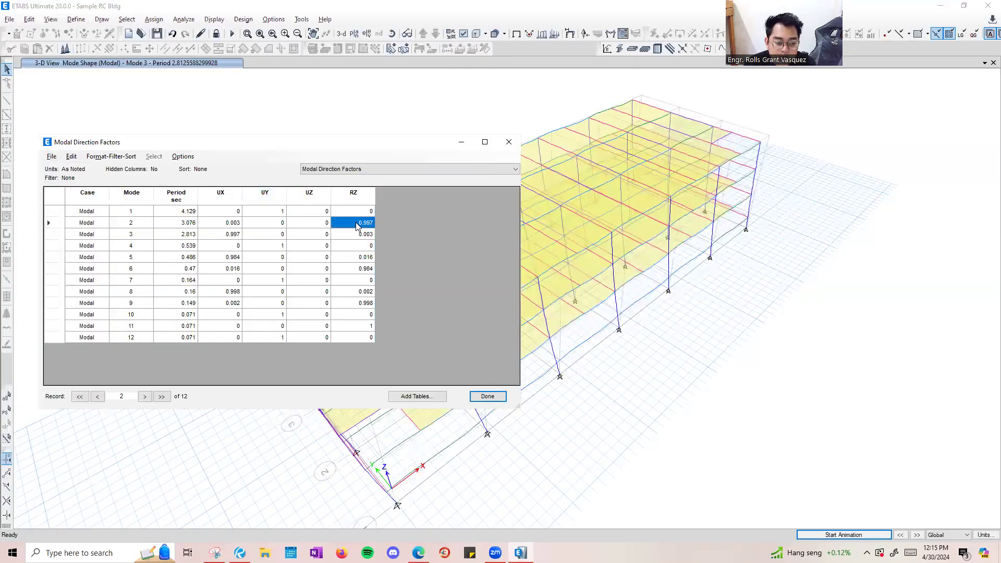
pyautogui.hotkey('alt', 'Tab')
pyautogui.moveTo(529, 271); pyautogui.dragTo(542, 291)
pyautogui.moveTo(545, 280)
pyautogui.mouseDown()
pyautogui.moveTo(620, 269)
pyautogui.moveTo(676, 282)
pyautogui.moveTo(724, 270)
pyautogui.moveTo(729, 291)
pyautogui.mouseUp()
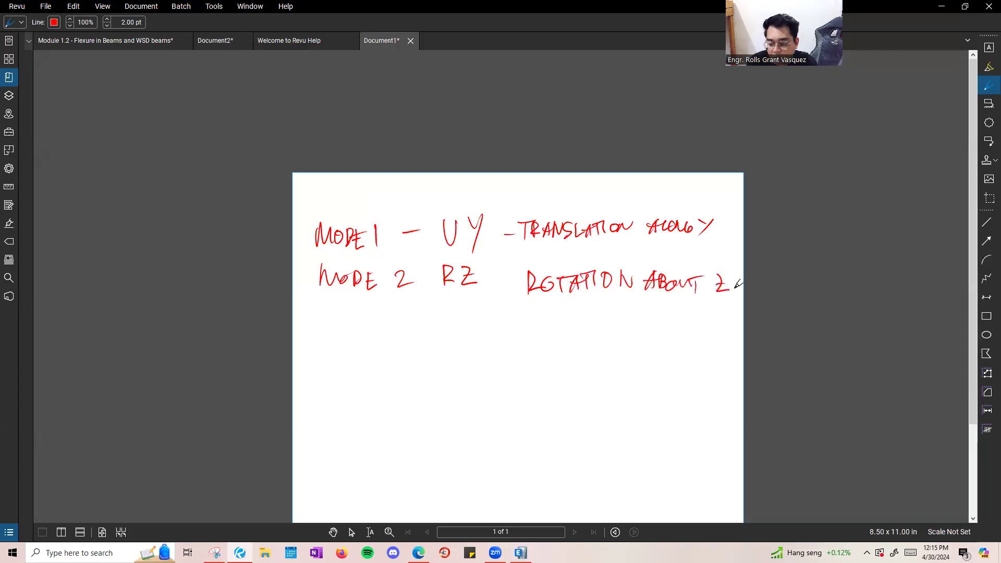
# Handwrite "MODE 3" in red below the mode 2 note, check mode 3's UX factor in the ETABS table, and add "UX" in Revu.
pyautogui.moveTo(315, 347)
pyautogui.mouseDown()
pyautogui.moveTo(328, 326)
pyautogui.moveTo(369, 344)
pyautogui.mouseUp()
pyautogui.moveTo(398, 314); pyautogui.dragTo(399, 345)
pyautogui.hotkey('alt', 'Tab')
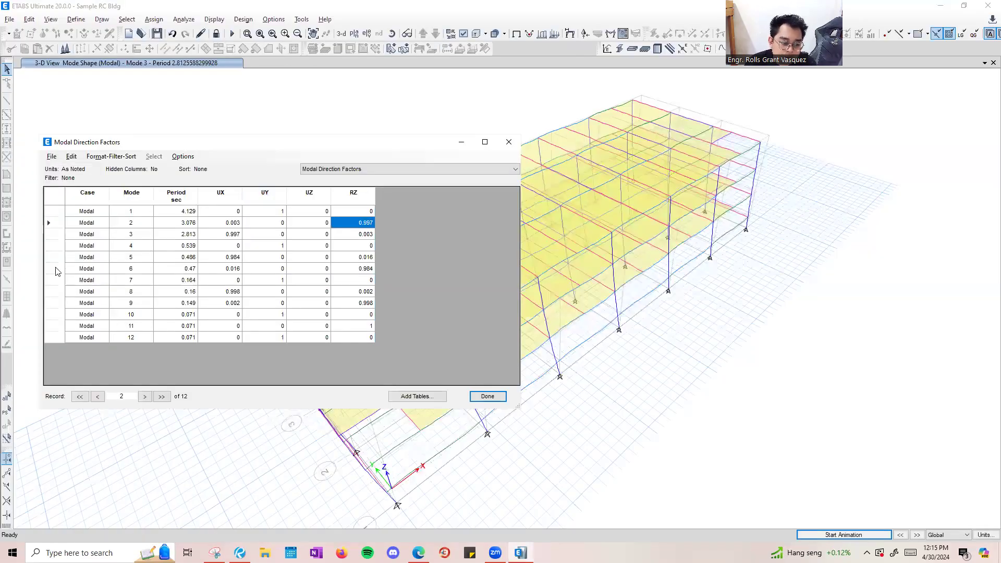
pyautogui.click(61, 236)
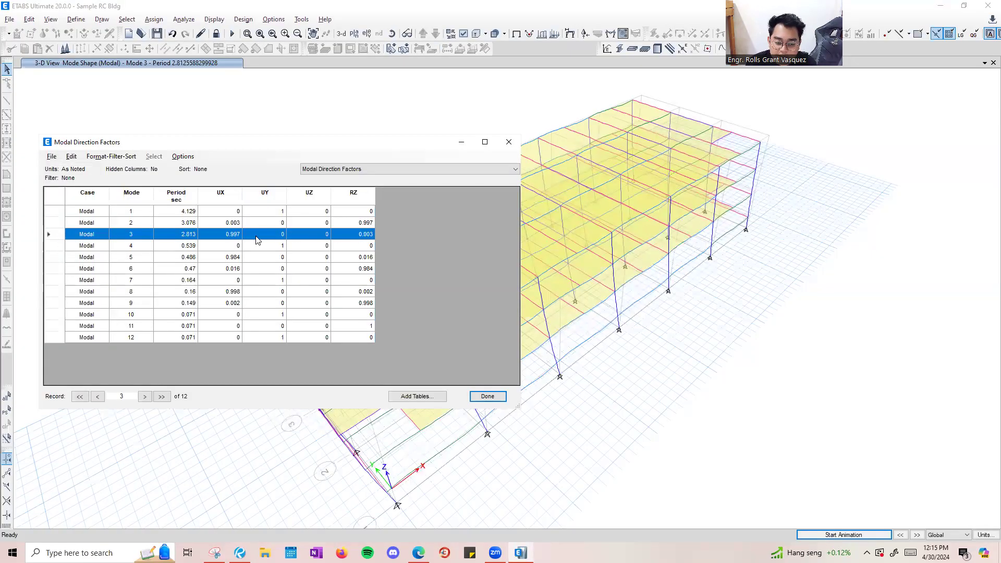
pyautogui.hotkey('alt', 'Tab')
pyautogui.moveTo(444, 317)
pyautogui.mouseDown()
pyautogui.moveTo(461, 319)
pyautogui.moveTo(473, 342)
pyautogui.mouseUp()
pyautogui.moveTo(477, 325); pyautogui.dragTo(456, 354)
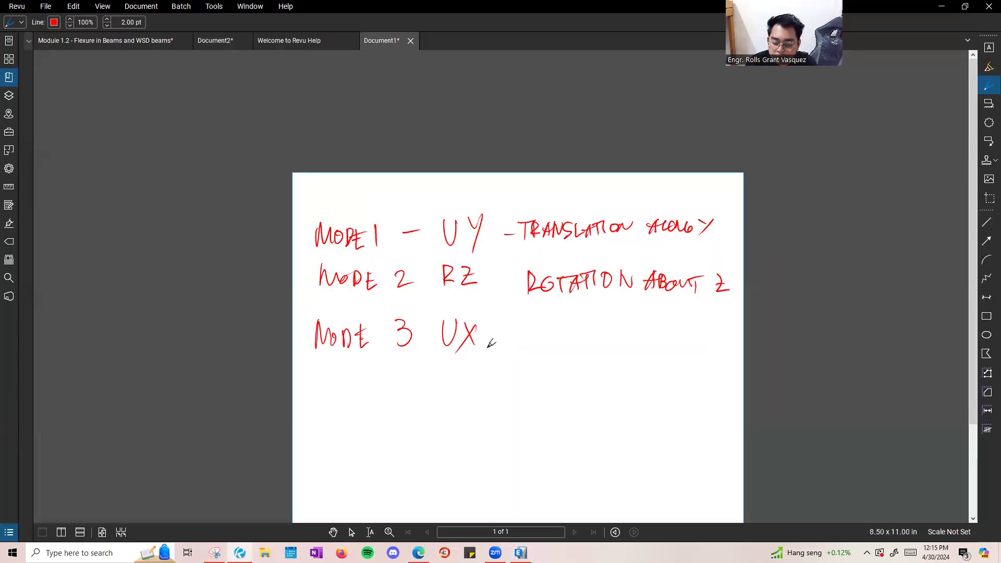
# Handwrite "TRANSLATION ALONG X" in red beside the "MODE 3 UX" label.
pyautogui.moveTo(517, 330); pyautogui.dragTo(537, 328)
pyautogui.moveTo(524, 330)
pyautogui.mouseDown()
pyautogui.moveTo(524, 356)
pyautogui.moveTo(553, 352)
pyautogui.moveTo(568, 327)
pyautogui.mouseUp()
pyautogui.moveTo(569, 350)
pyautogui.mouseDown()
pyautogui.moveTo(582, 333)
pyautogui.moveTo(601, 351)
pyautogui.mouseUp()
pyautogui.moveTo(611, 350)
pyautogui.mouseDown()
pyautogui.moveTo(625, 327)
pyautogui.moveTo(626, 338)
pyautogui.mouseUp()
pyautogui.moveTo(631, 329)
pyautogui.mouseDown()
pyautogui.moveTo(646, 326)
pyautogui.moveTo(637, 351)
pyautogui.mouseUp()
pyautogui.moveTo(661, 333); pyautogui.dragTo(679, 333)
pyautogui.moveTo(632, 392); pyautogui.dragTo(648, 389)
pyautogui.moveTo(637, 382); pyautogui.dragTo(663, 389)
pyautogui.moveTo(672, 374); pyautogui.dragTo(693, 371)
pyautogui.moveTo(705, 371); pyautogui.dragTo(712, 380)
pyautogui.moveTo(716, 371); pyautogui.dragTo(731, 389)
pyautogui.moveTo(738, 369); pyautogui.dragTo(714, 392)
# Switch to ETABS, close the modal direction factors table, and display and animate the Modal case's mode 1 shape.
pyautogui.hotkey('alt', 'Tab')
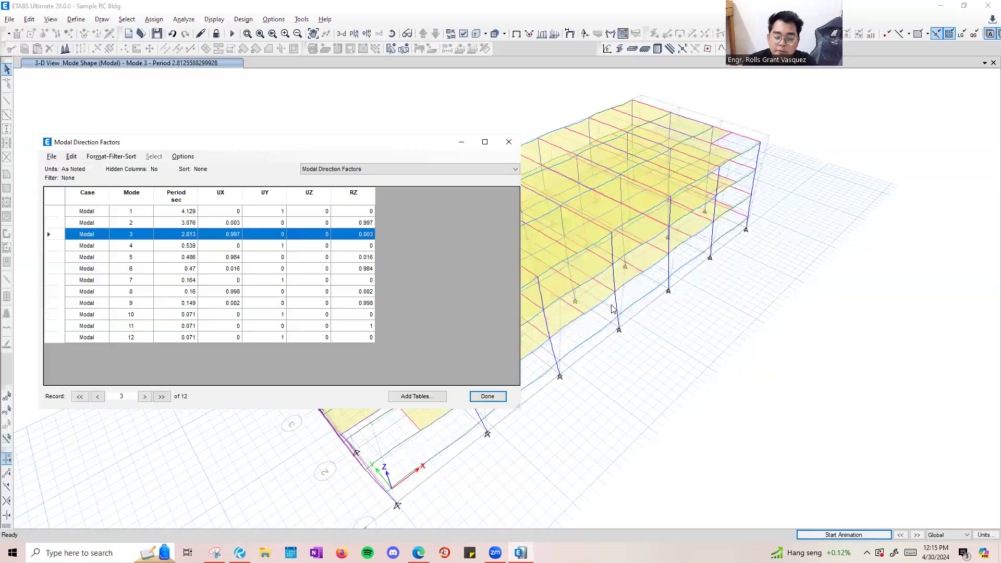
pyautogui.click(514, 144)
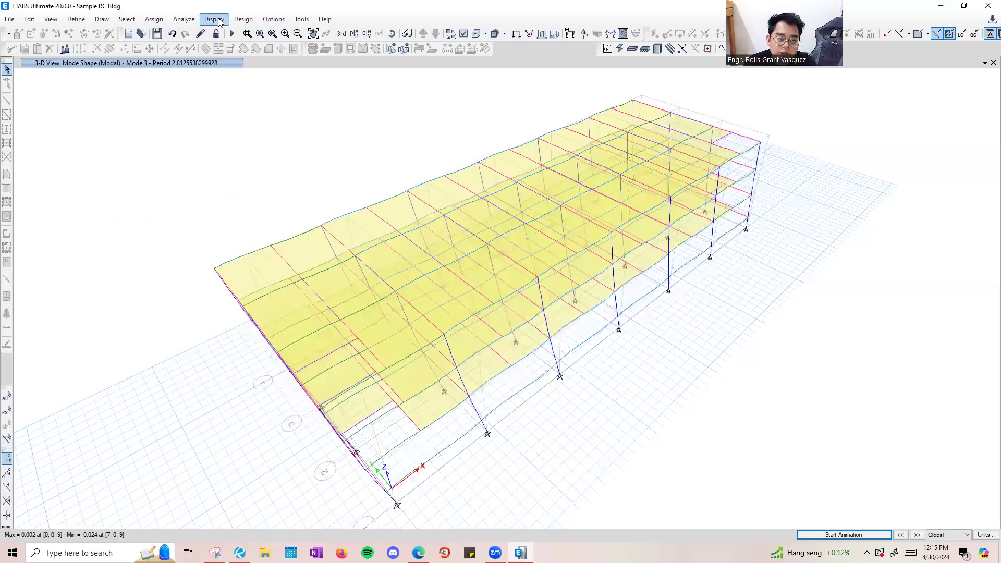
pyautogui.click(277, 67)
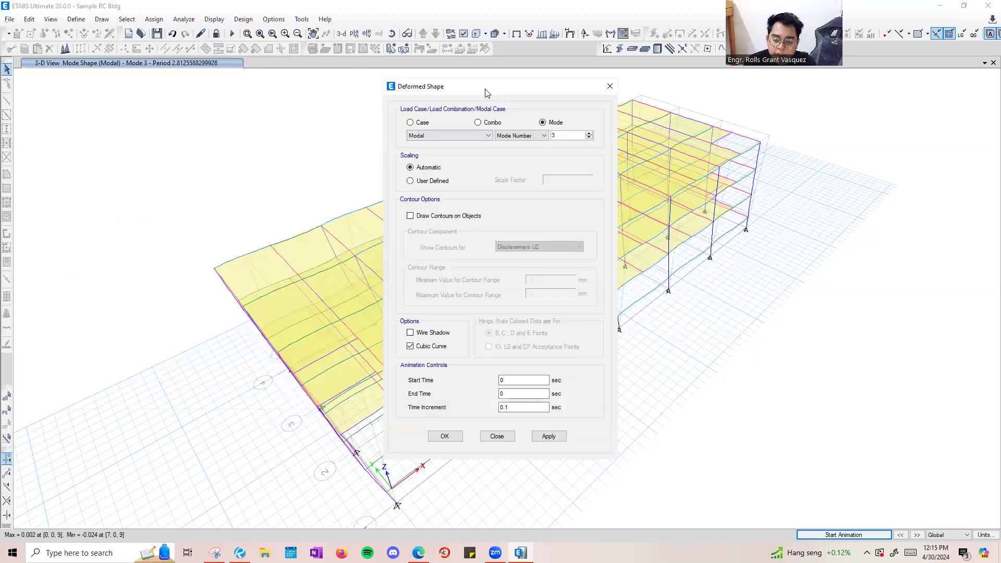
pyautogui.moveTo(489, 89); pyautogui.dragTo(149, 88)
pyautogui.click(249, 133)
pyautogui.click(249, 133)
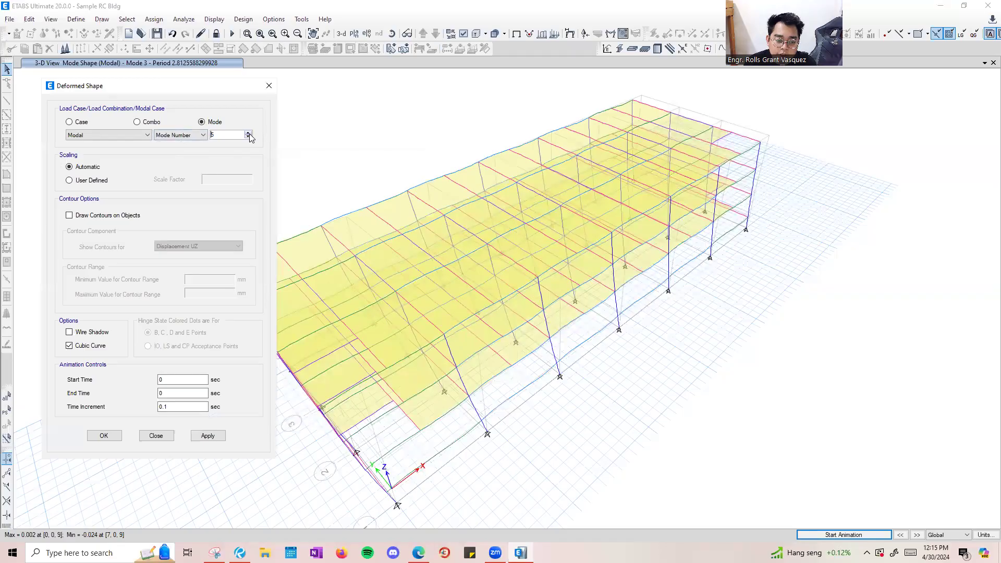
pyautogui.click(248, 137)
pyautogui.click(248, 138)
pyautogui.click(248, 137)
pyautogui.click(200, 438)
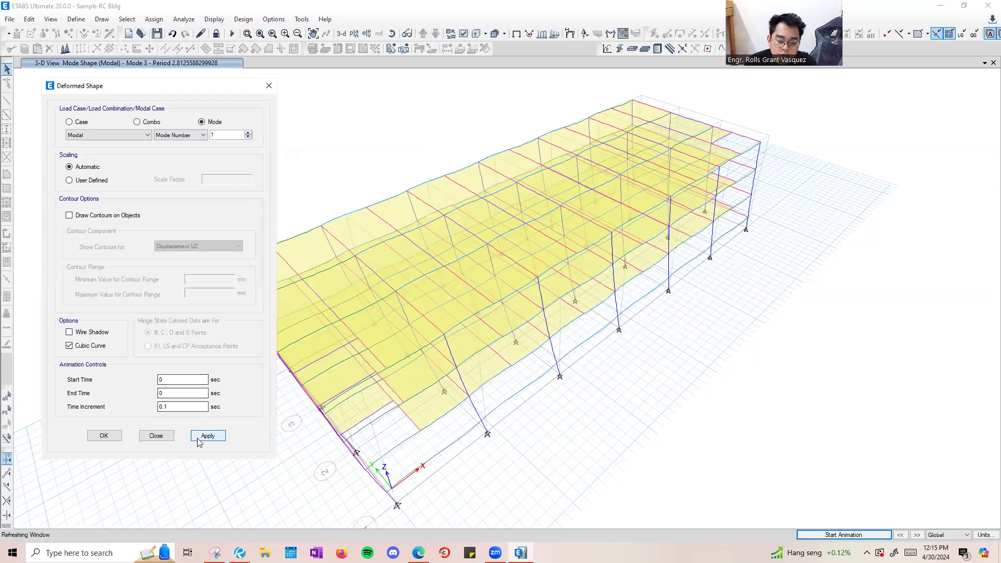
pyautogui.click(853, 536)
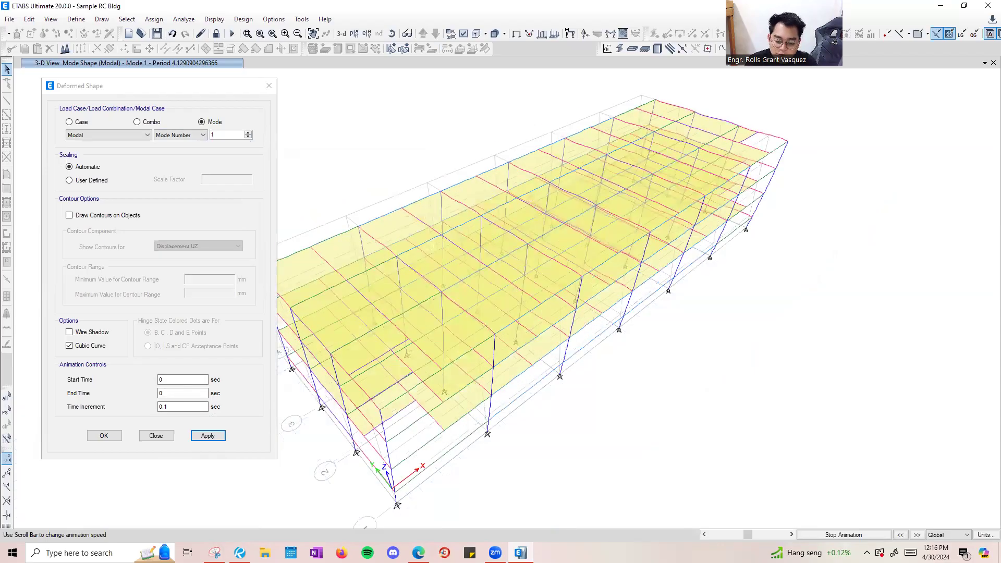
# Back in Revu, circle "UY" on the mode 1 line and handwrite "UX OR UY NOT RZ" above it.
pyautogui.hotkey('alt', 'Tab')
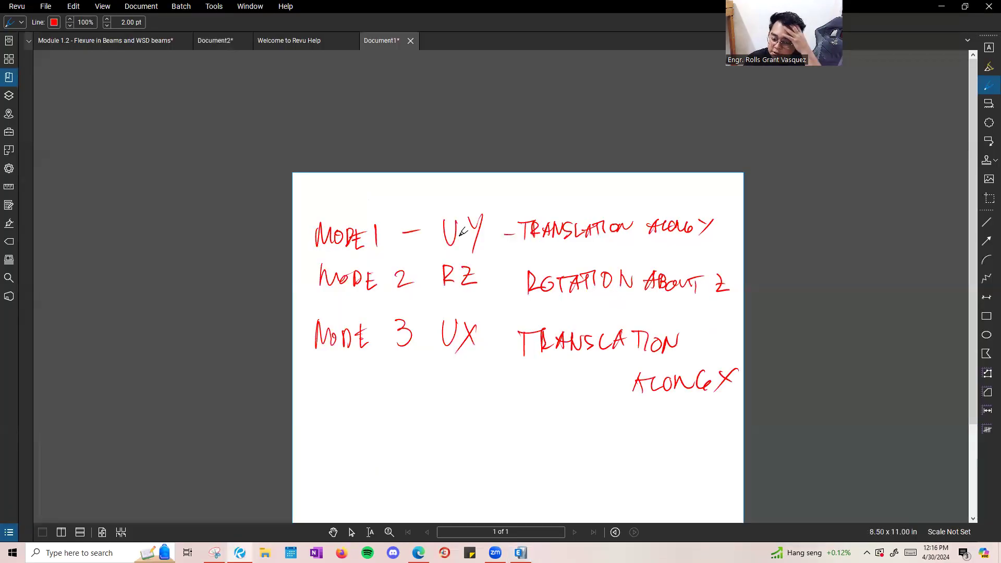
pyautogui.moveTo(468, 207)
pyautogui.mouseDown()
pyautogui.moveTo(469, 254)
pyautogui.moveTo(448, 192)
pyautogui.mouseUp()
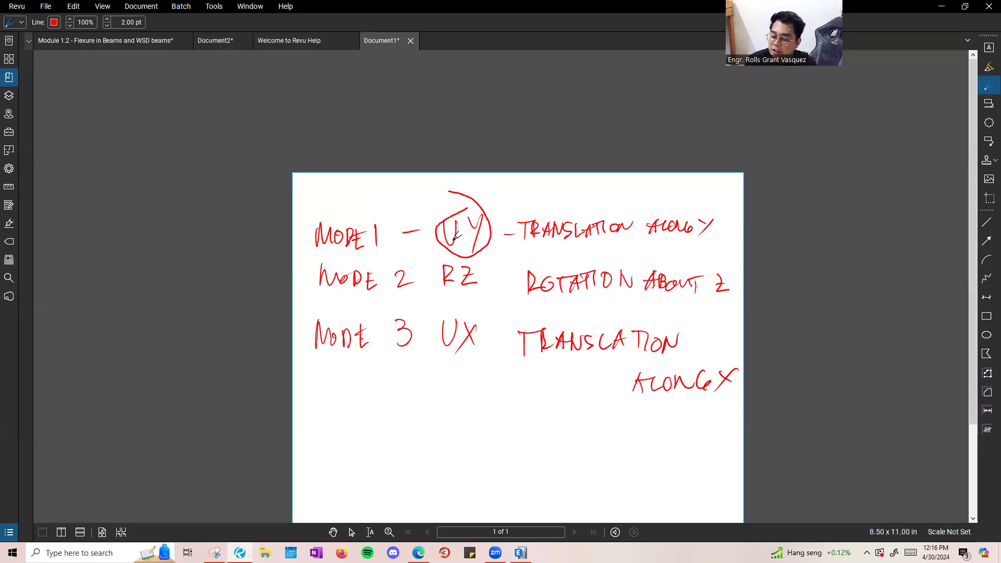
pyautogui.moveTo(370, 186); pyautogui.dragTo(545, 184)
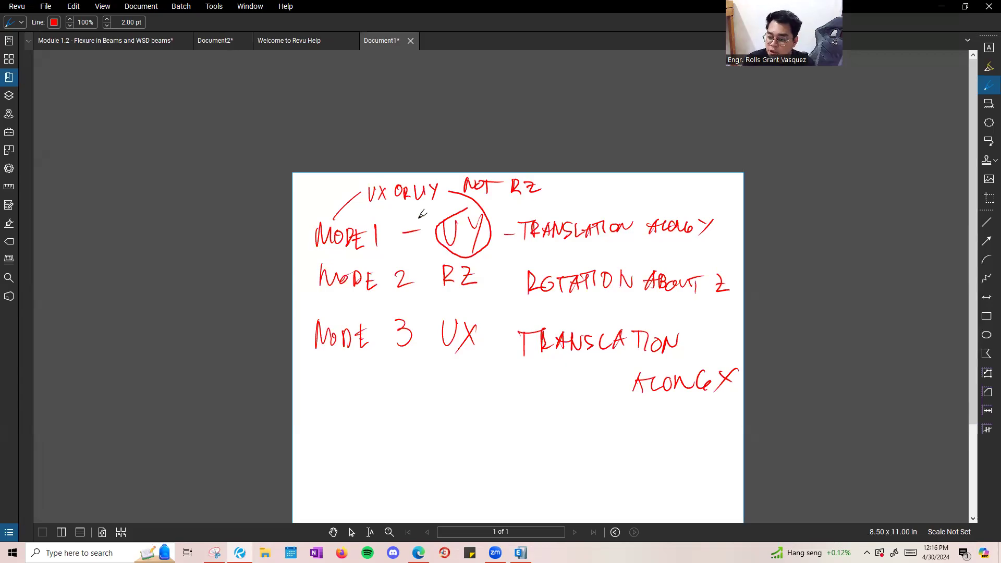
# Return to ETABS and display and animate the Modal case's mode 2 shape.
pyautogui.hotkey('alt', 'Tab')
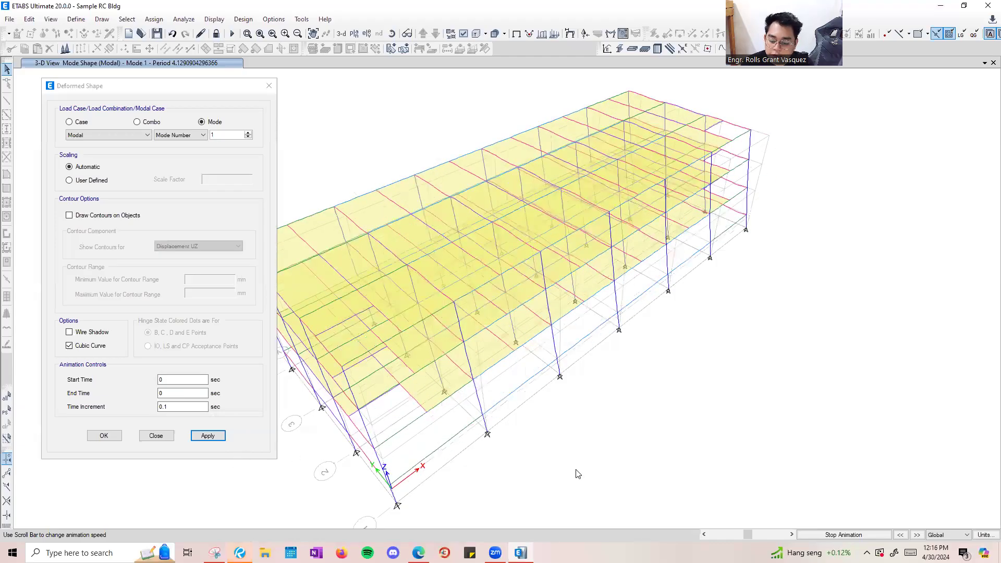
pyautogui.click(248, 132)
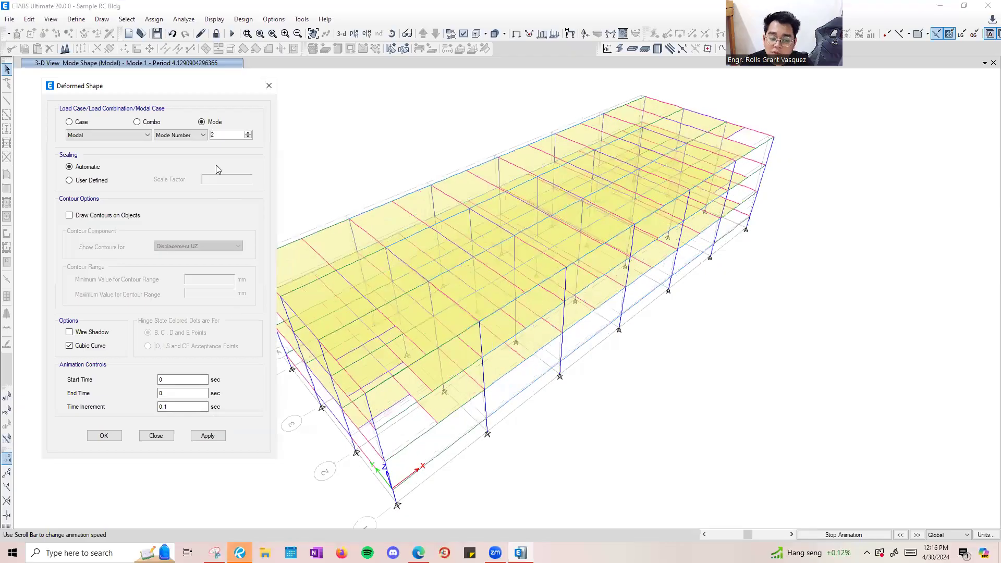
pyautogui.click(218, 436)
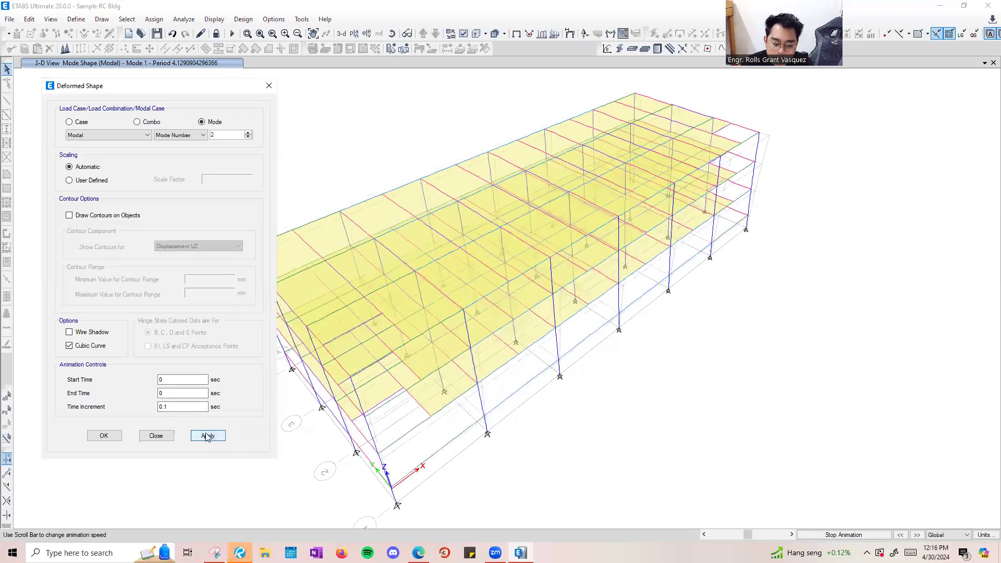
pyautogui.click(803, 535)
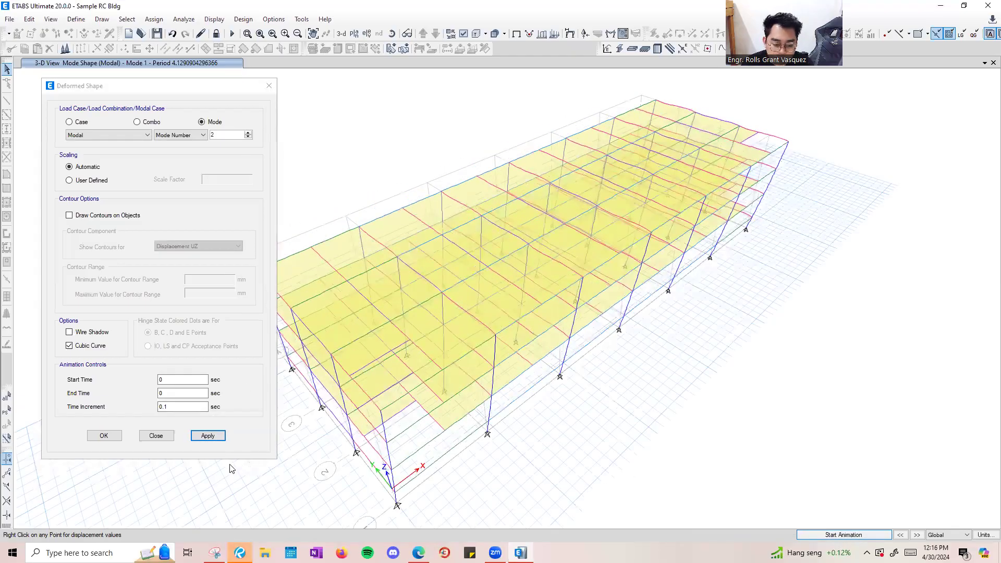
pyautogui.click(214, 440)
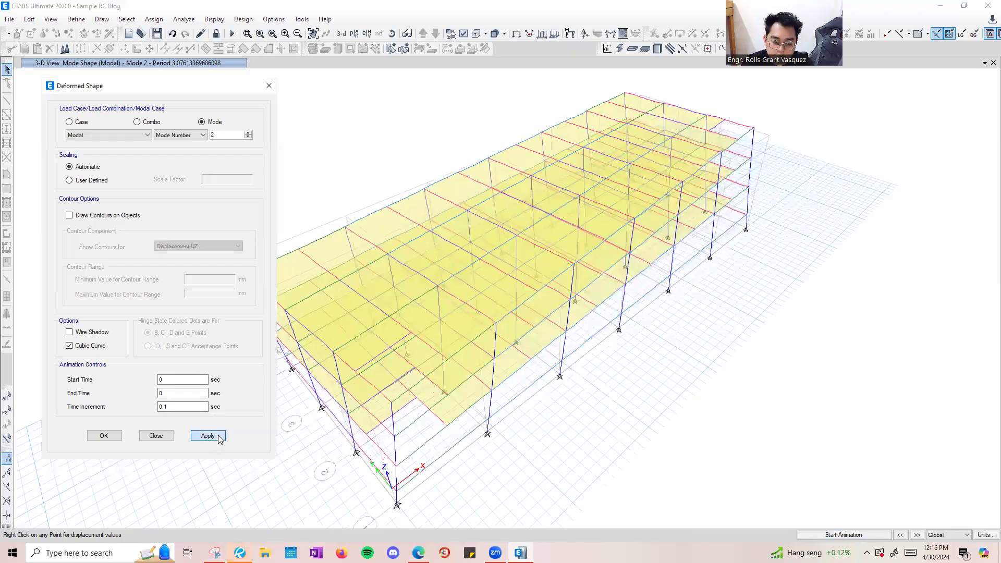
pyautogui.click(220, 440)
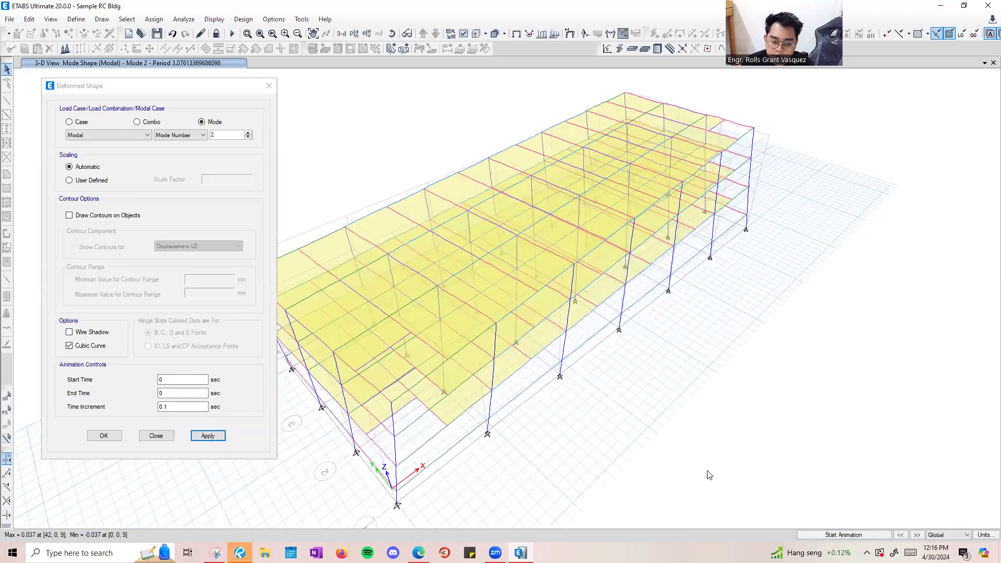
pyautogui.click(865, 535)
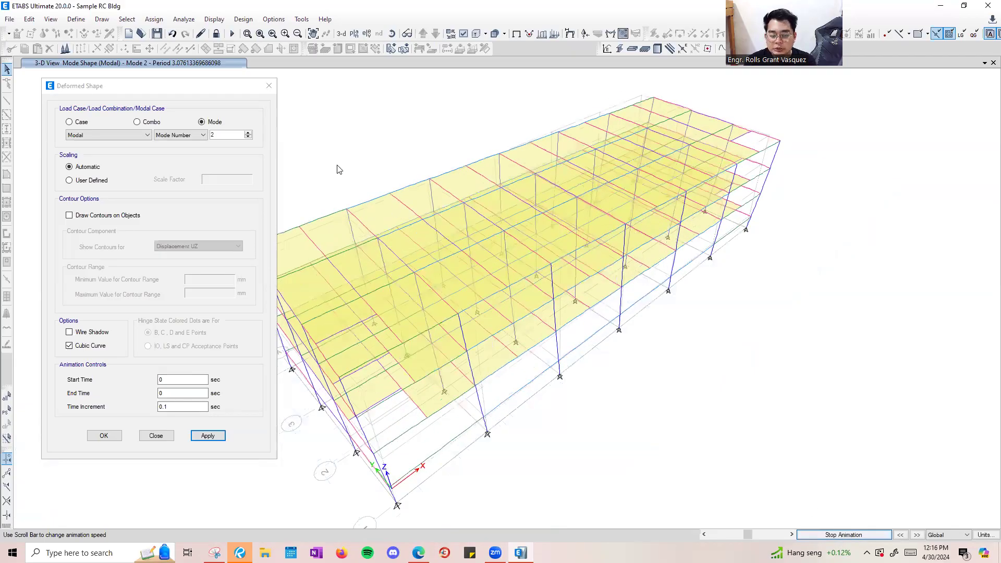
# Close the deformed shape settings, restore the undeformed model, and show the GF plan view.
pyautogui.click(269, 85)
pyautogui.click(516, 33)
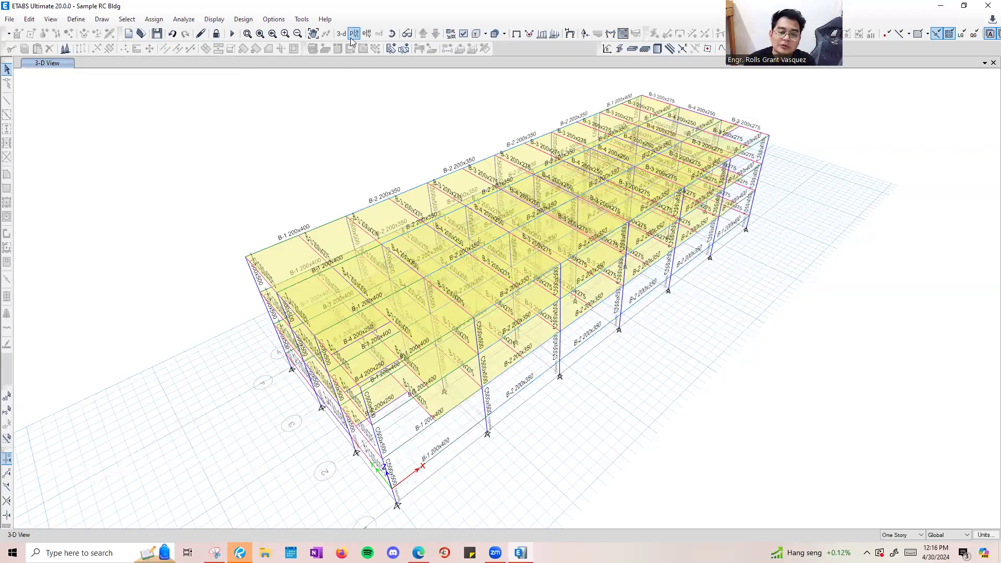
pyautogui.click(351, 38)
pyautogui.click(540, 263)
pyautogui.click(547, 400)
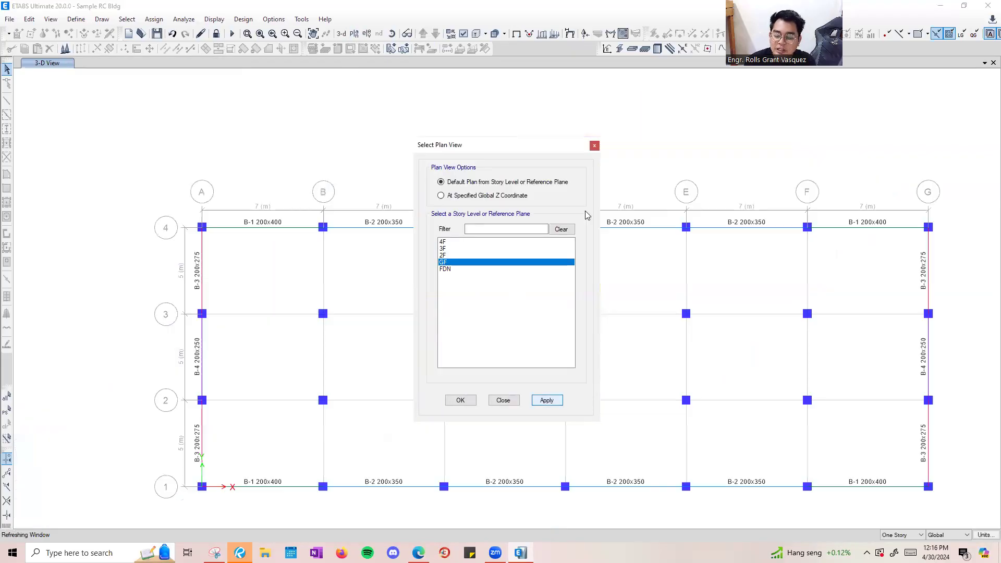
pyautogui.click(594, 146)
# Examine the B-1 200x400 beam on grid 4 between A and B, clear its selection, and return to the full GF plan.
pyautogui.moveTo(349, 318); pyautogui.dragTo(271, 268, button='middle')
pyautogui.click(180, 178)
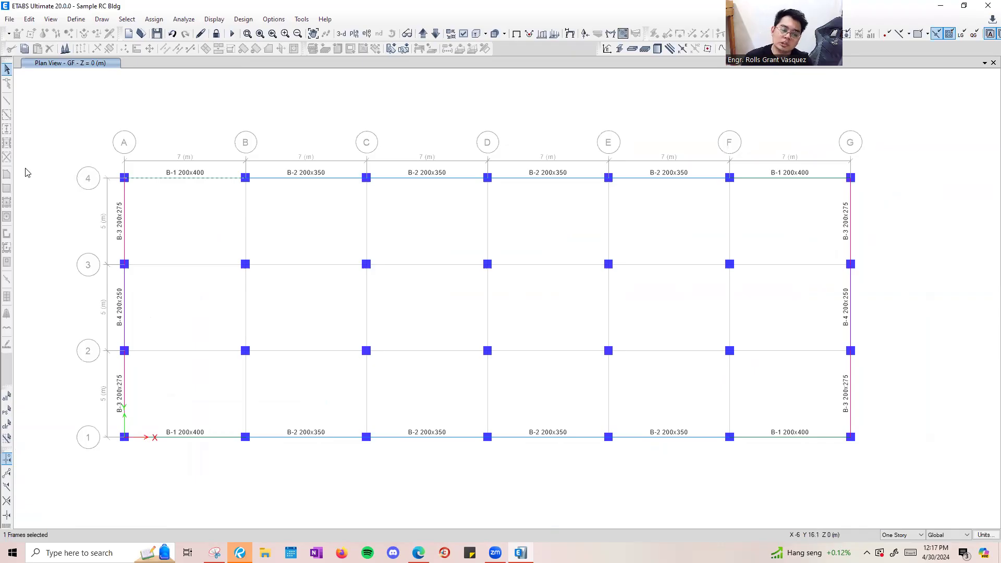
pyautogui.scroll(3, 117, 203)
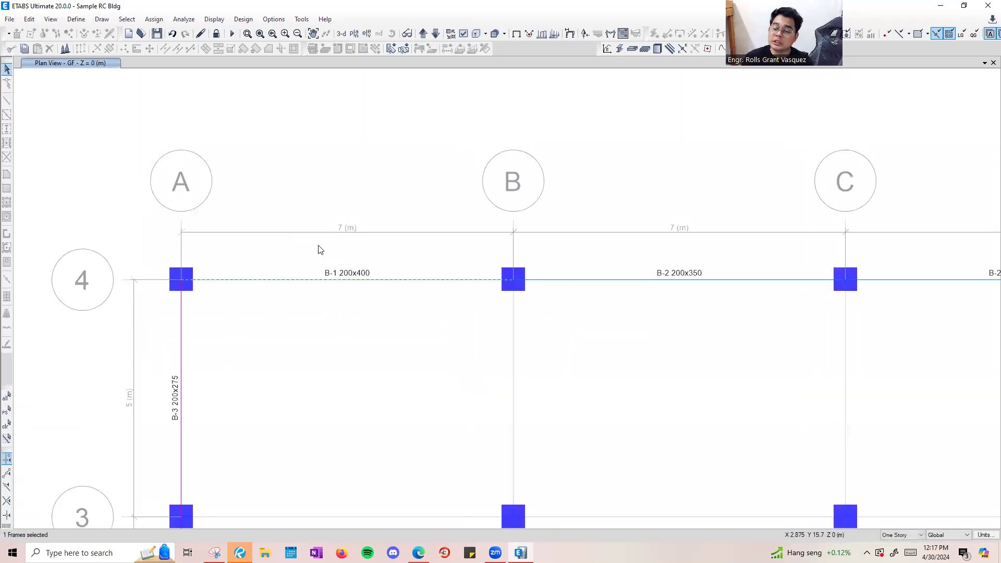
pyautogui.hotkey('ctrl', 'q')
pyautogui.scroll(-3, 401, 328)
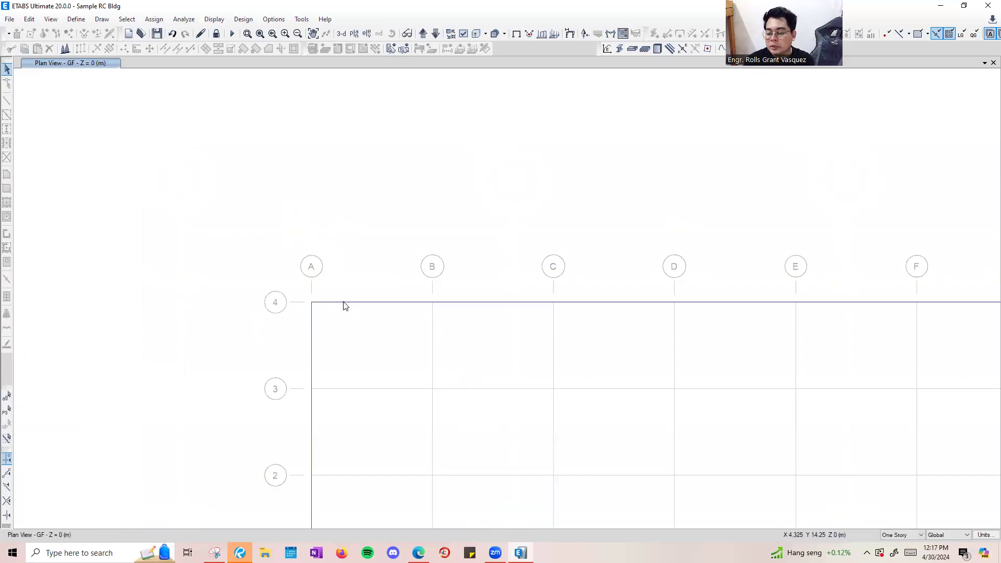
pyautogui.press('F3')
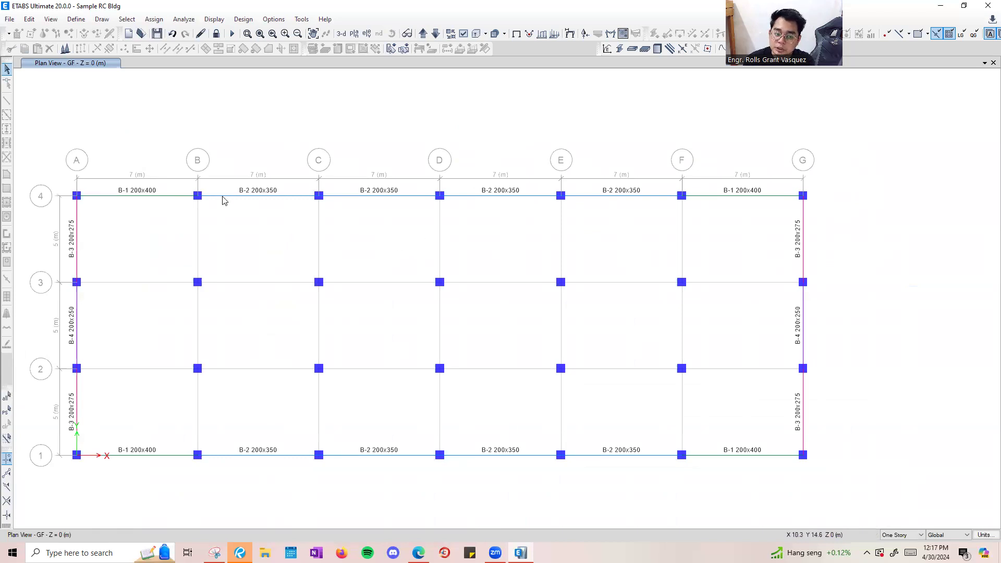
# Move the plan view up one story from GF.
pyautogui.click(423, 34)
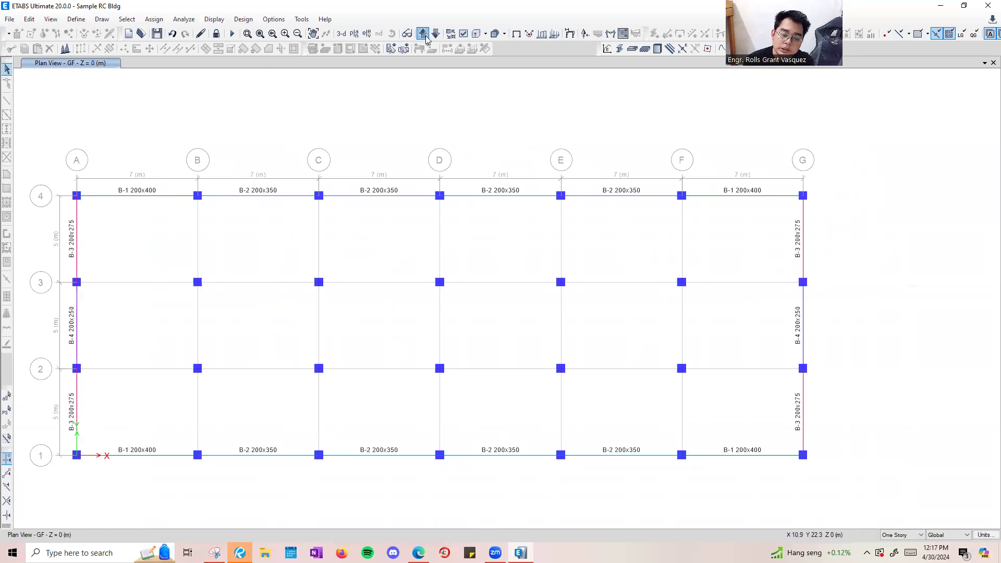